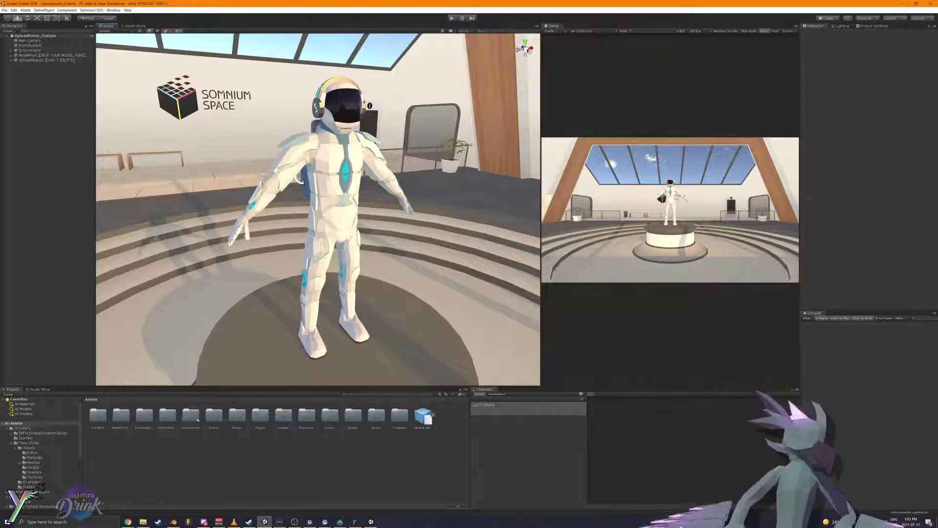
# Step: Open the astronaut model's folder inside the project's Models folder
pyautogui.press('XF86AudioPlay')
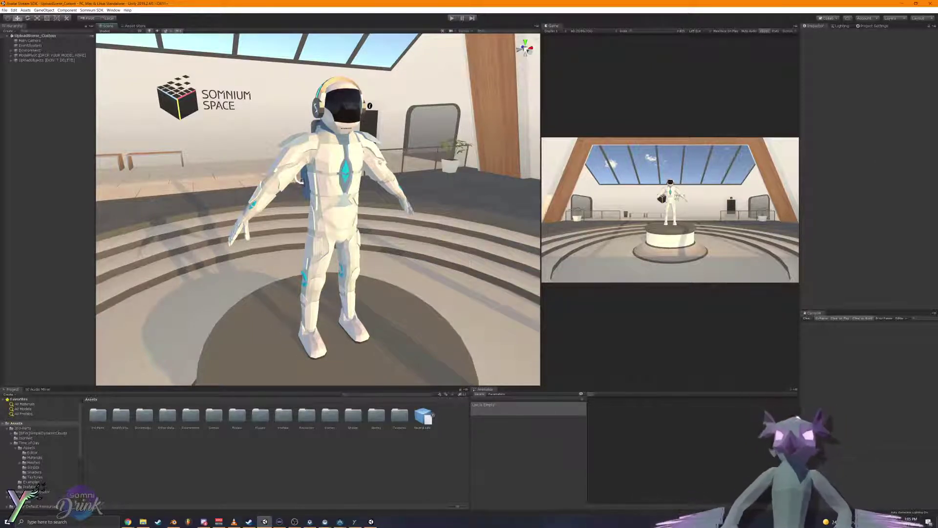
pyautogui.moveTo(252, 193); pyautogui.dragTo(315, 221, button='right')
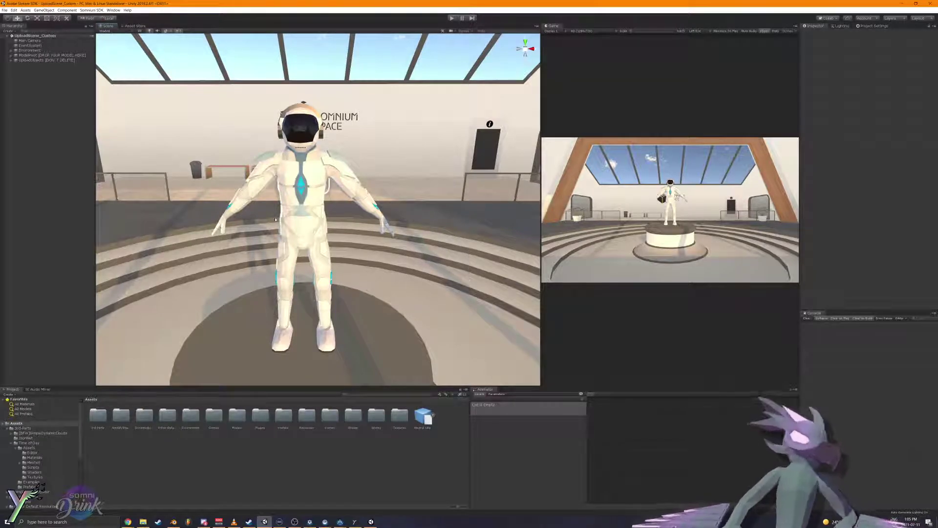
pyautogui.doubleClick(239, 415)
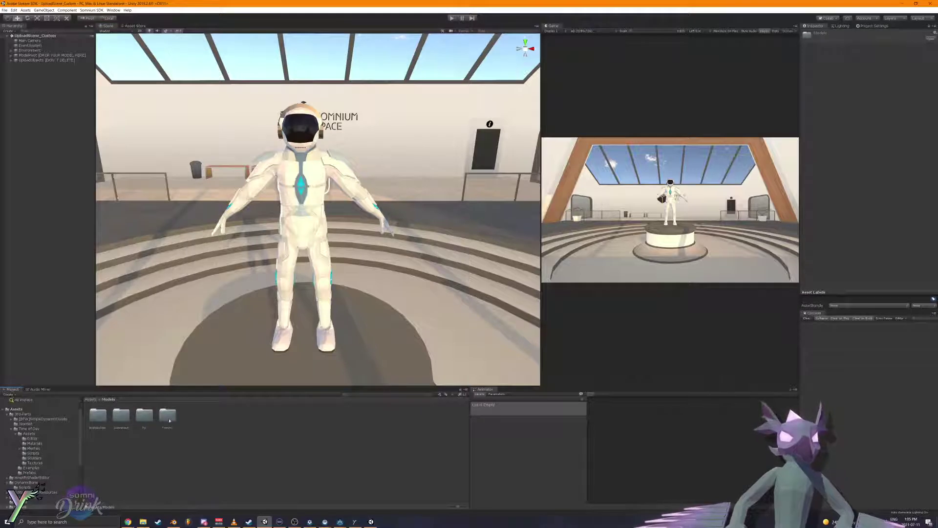
pyautogui.click(116, 418)
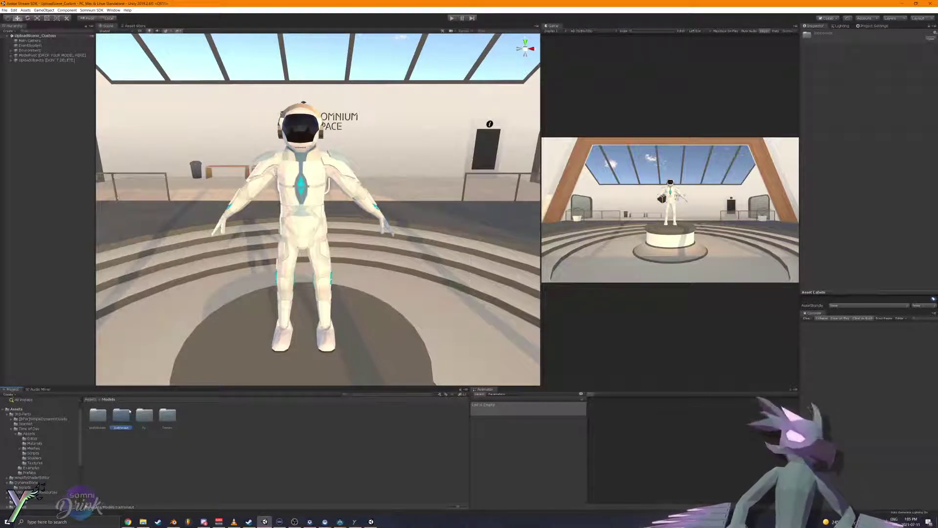
pyautogui.doubleClick(129, 413)
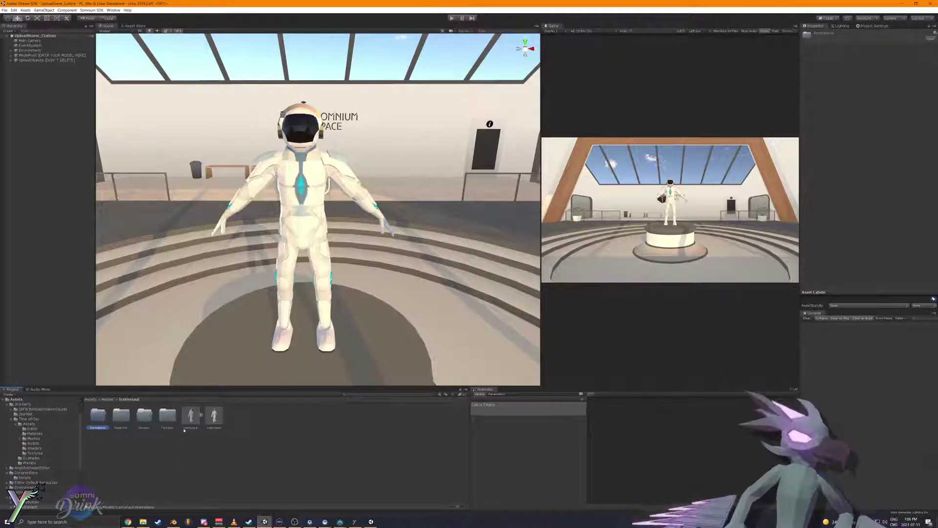
# Step: Select the astronaut avatar on the podium and frame it in the scene view
pyautogui.moveTo(370, 239); pyautogui.dragTo(347, 246, button='right')
pyautogui.press('w')
pyautogui.press('s')
pyautogui.press('a')
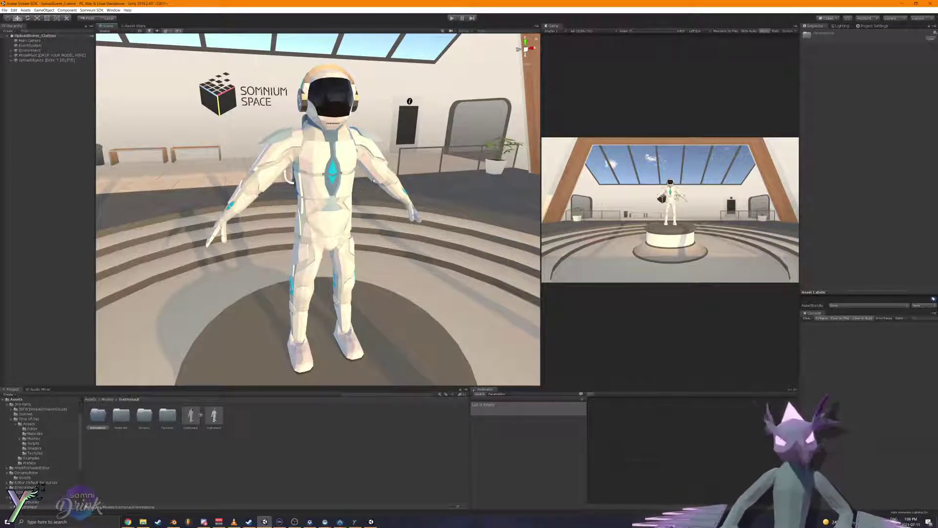
pyautogui.press('s')
pyautogui.moveTo(357, 186)
pyautogui.mouseDown(button='right')
pyautogui.moveTo(352, 166)
pyautogui.moveTo(375, 191)
pyautogui.moveTo(352, 188)
pyautogui.mouseUp(button='right')
pyautogui.press('w')
pyautogui.moveTo(293, 237); pyautogui.dragTo(364, 270, button='right')
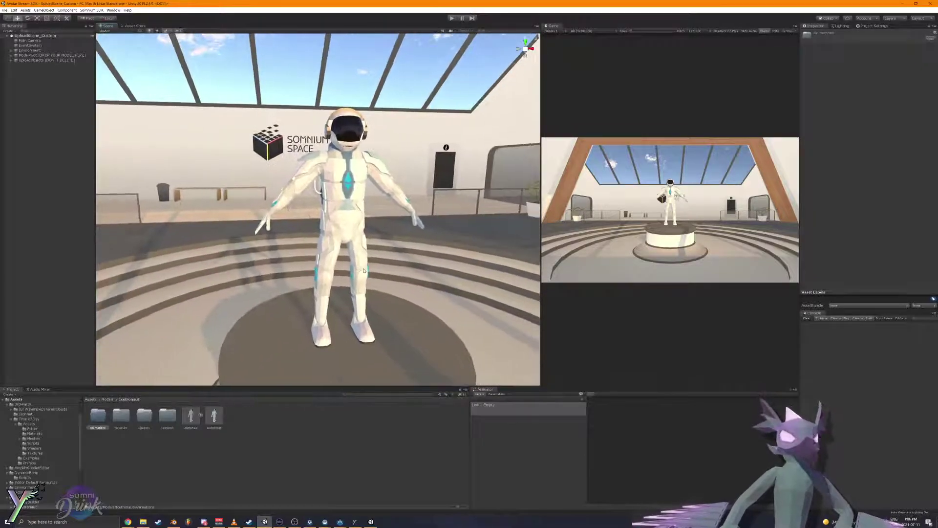
pyautogui.click(348, 225)
pyautogui.press('f')
pyautogui.scroll(8, 348, 225)
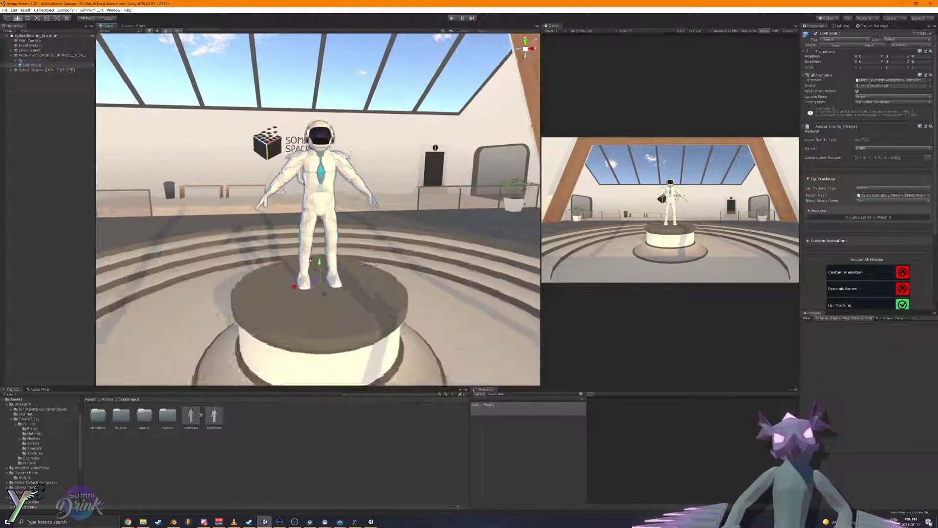
pyautogui.moveTo(405, 257); pyautogui.dragTo(368, 299, button='right')
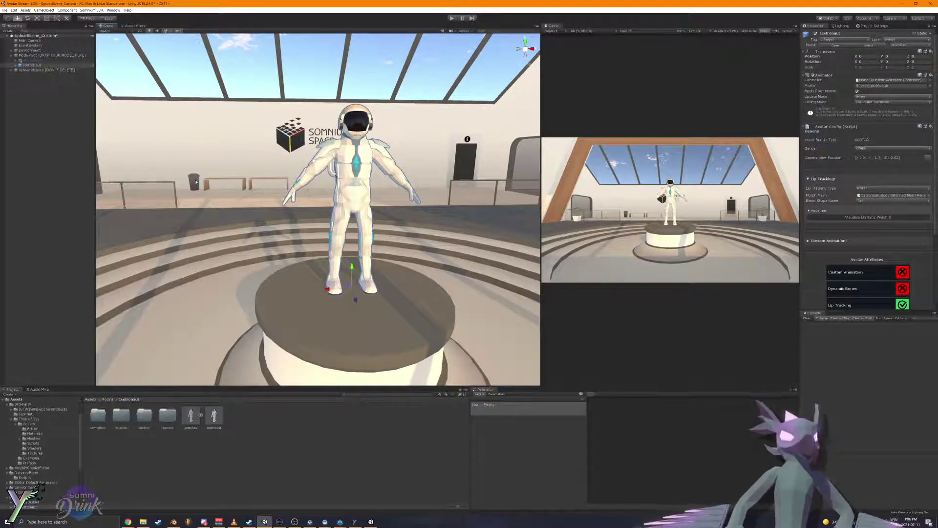
# Step: Examine the showroom around the podium, including the bins, benches, wall logo and side doorway
pyautogui.moveTo(199, 179); pyautogui.dragTo(337, 210, button='middle')
pyautogui.scroll(10, 320, 245)
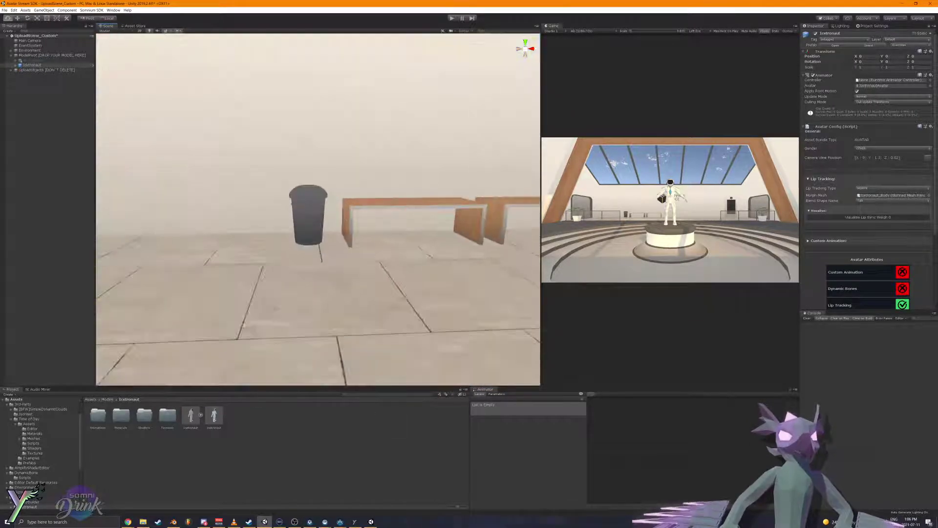
pyautogui.keyDown('alt'); pyautogui.moveTo(318, 246); pyautogui.dragTo(424, 210); pyautogui.keyUp('alt')
pyautogui.moveTo(424, 210); pyautogui.dragTo(313, 178, button='middle')
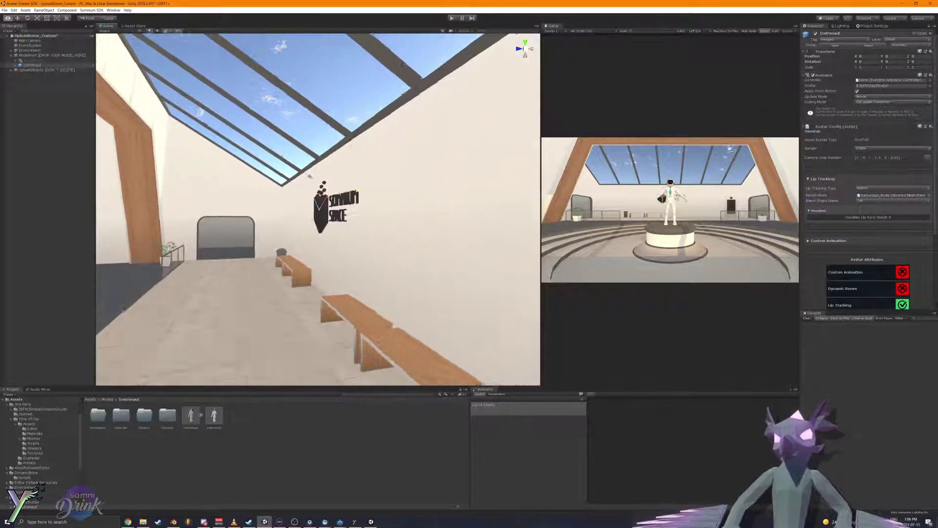
pyautogui.scroll(4, 324, 225)
pyautogui.keyDown('alt'); pyautogui.moveTo(323, 225); pyautogui.dragTo(289, 229); pyautogui.keyUp('alt')
pyautogui.keyDown('alt'); pyautogui.moveTo(454, 233); pyautogui.dragTo(503, 254); pyautogui.keyUp('alt')
pyautogui.moveTo(503, 254); pyautogui.dragTo(332, 217, button='middle')
pyautogui.scroll(10, 332, 217)
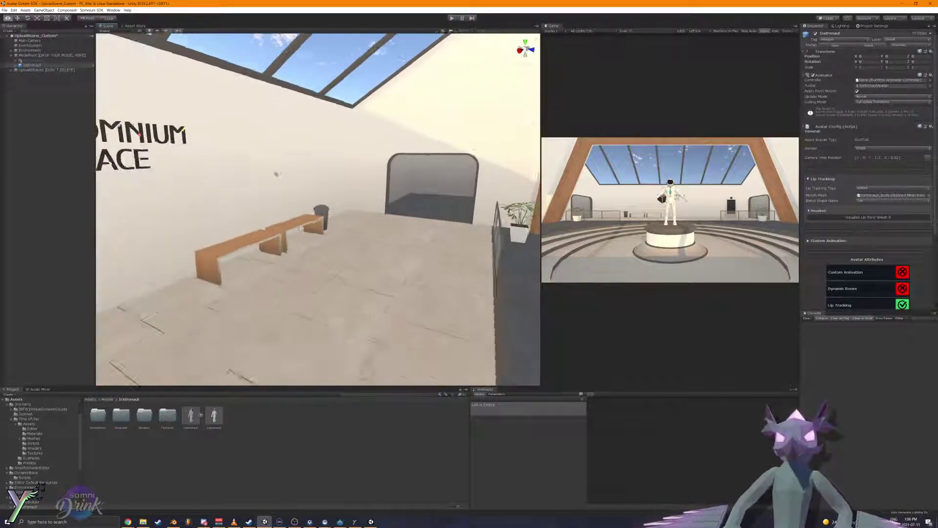
pyautogui.keyDown('alt'); pyautogui.moveTo(410, 204); pyautogui.dragTo(274, 203); pyautogui.keyUp('alt')
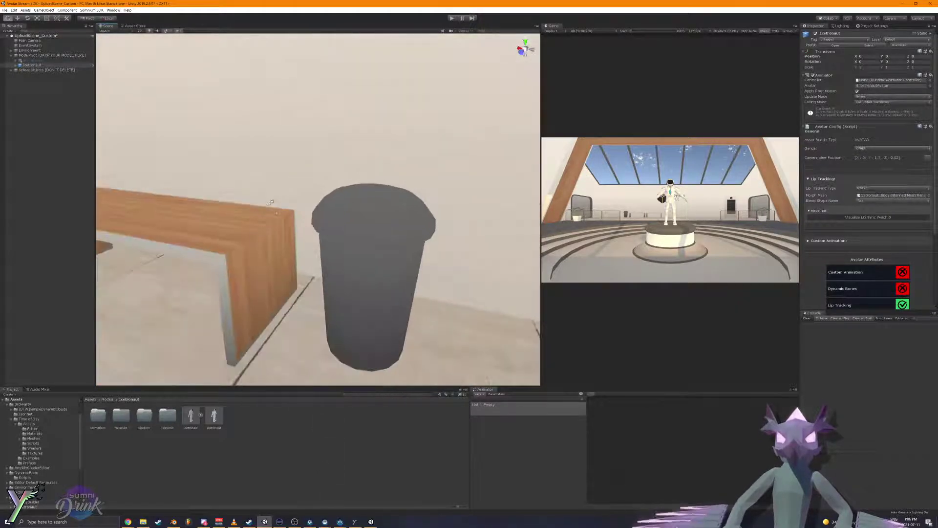
pyautogui.scroll(-10, 293, 207)
pyautogui.keyDown('alt'); pyautogui.moveTo(381, 208); pyautogui.dragTo(272, 215); pyautogui.keyUp('alt')
pyautogui.scroll(2, 273, 215)
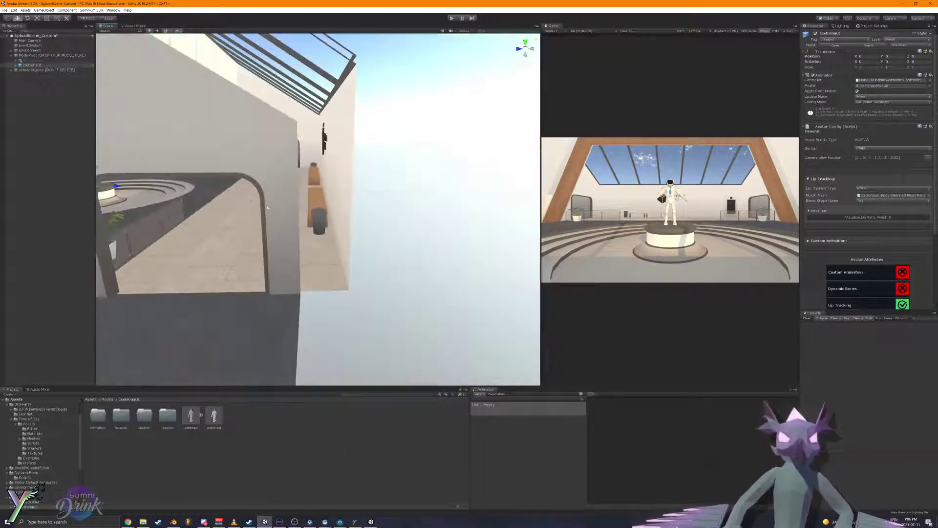
pyautogui.moveTo(273, 215); pyautogui.dragTo(401, 225, button='middle')
pyautogui.keyDown('alt'); pyautogui.moveTo(401, 224); pyautogui.dragTo(336, 215); pyautogui.keyUp('alt')
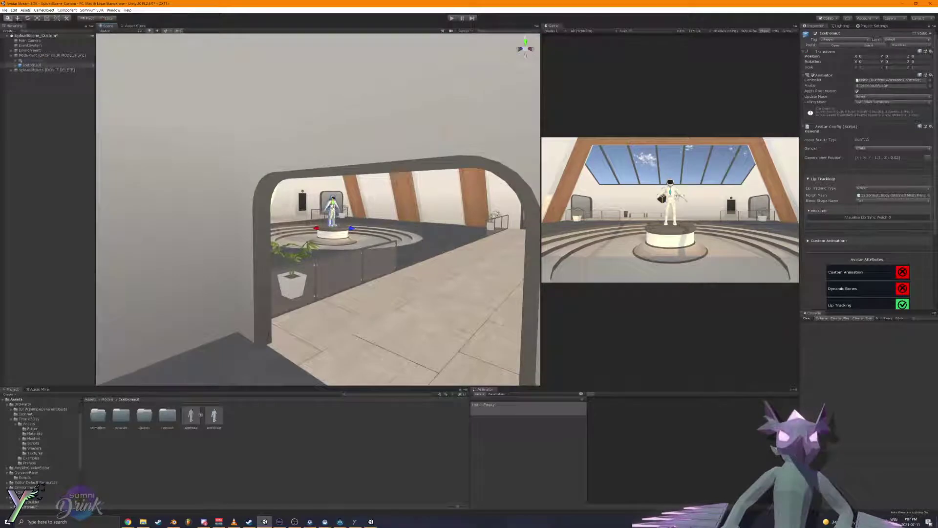
# Step: Frame the astronaut avatar again and examine it from the front, sides and back
pyautogui.press('f')
pyautogui.scroll(-5, 395, 235)
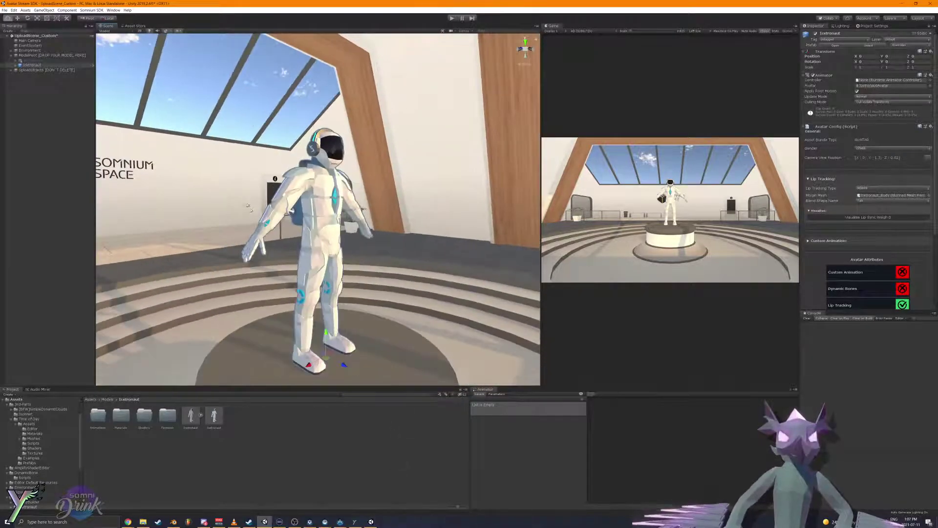
pyautogui.keyDown('alt'); pyautogui.moveTo(469, 191); pyautogui.dragTo(0, 241); pyautogui.keyUp('alt')
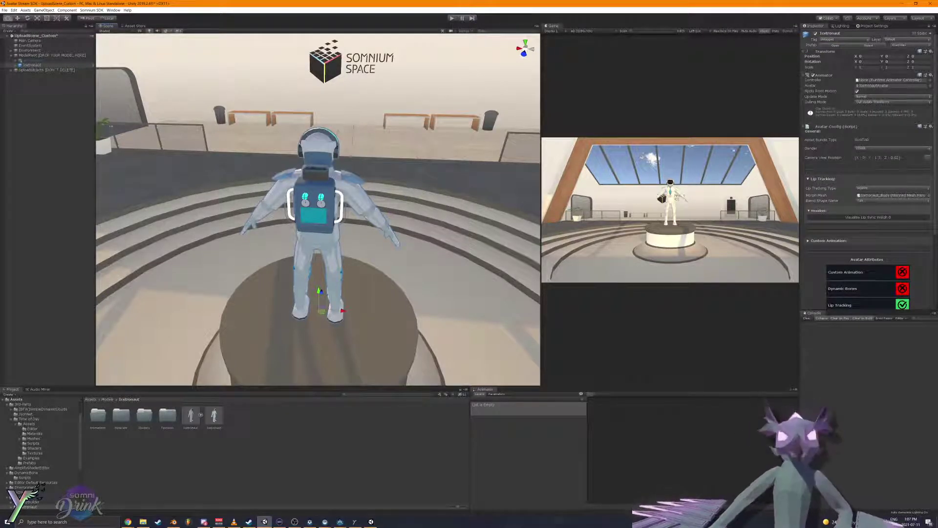
pyautogui.keyDown('alt'); pyautogui.moveTo(381, 207); pyautogui.dragTo(733, 210); pyautogui.keyUp('alt')
pyautogui.keyDown('alt'); pyautogui.moveTo(318, 196); pyautogui.dragTo(359, 196); pyautogui.keyUp('alt')
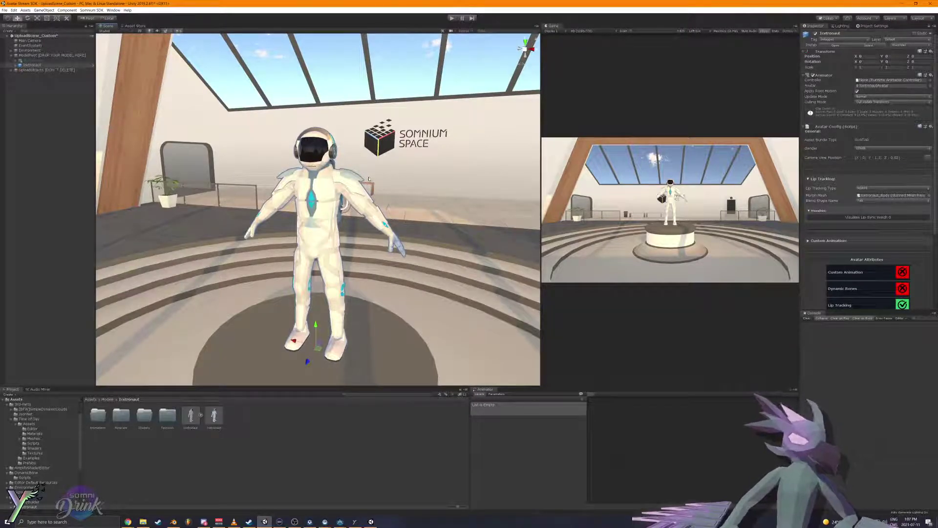
pyautogui.keyDown('alt'); pyautogui.moveTo(274, 202); pyautogui.dragTo(358, 193); pyautogui.keyUp('alt')
pyautogui.keyDown('alt'); pyautogui.moveTo(354, 146); pyautogui.dragTo(342, 249, button='right'); pyautogui.keyUp('alt')
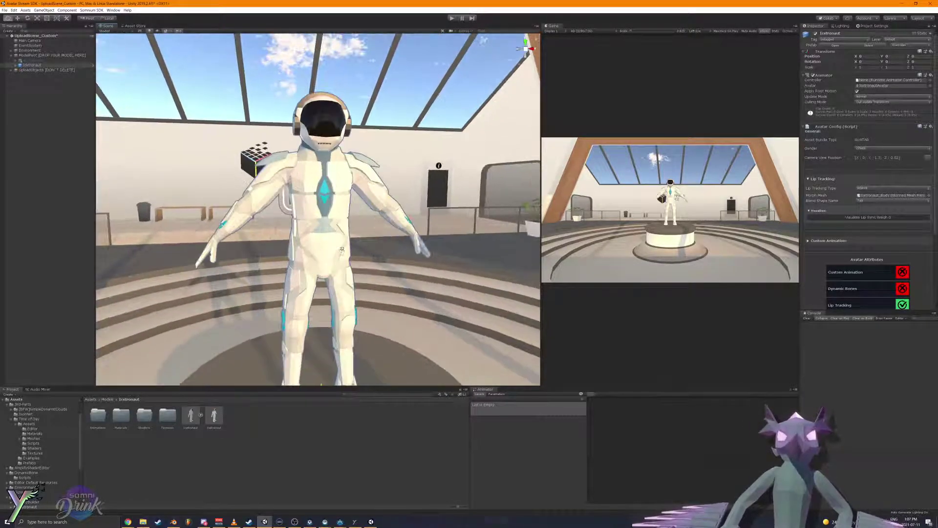
pyautogui.keyDown('alt'); pyautogui.moveTo(342, 250); pyautogui.dragTo(337, 231); pyautogui.keyUp('alt')
pyautogui.scroll(-5, 349, 298)
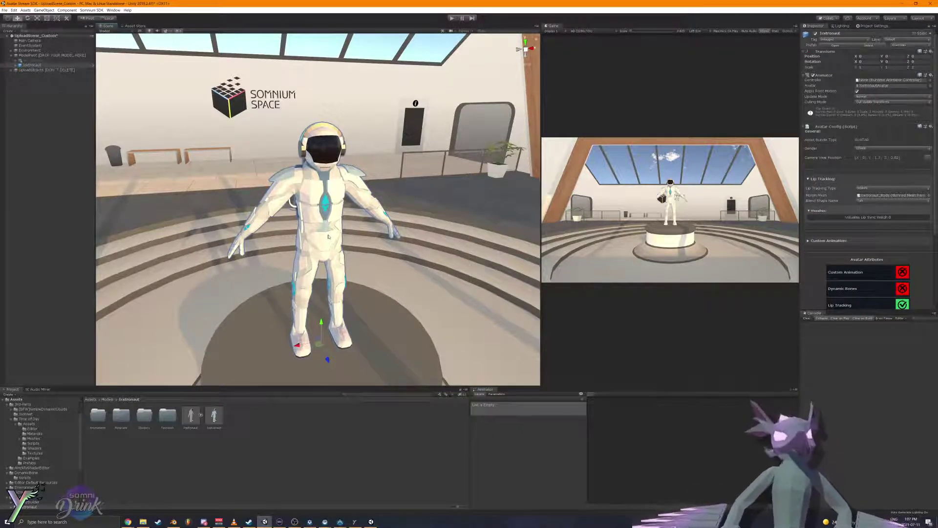
# Step: Examine the gauges, lights and screen on the astronaut's backpack up close
pyautogui.keyDown('alt'); pyautogui.moveTo(328, 236); pyautogui.dragTo(341, 184); pyautogui.keyUp('alt')
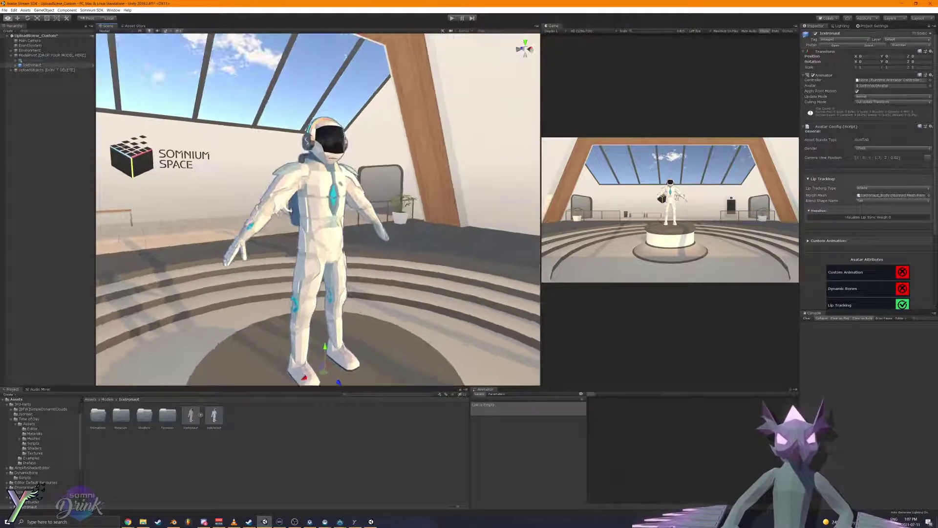
pyautogui.scroll(5, 340, 183)
pyautogui.moveTo(340, 183); pyautogui.dragTo(347, 271, button='middle')
pyautogui.keyDown('alt'); pyautogui.moveTo(347, 271); pyautogui.dragTo(464, 232); pyautogui.keyUp('alt')
pyautogui.moveTo(464, 232); pyautogui.dragTo(459, 156, button='middle')
pyautogui.keyDown('alt'); pyautogui.moveTo(293, 235); pyautogui.dragTo(300, 167); pyautogui.keyUp('alt')
pyautogui.scroll(8, 325, 223)
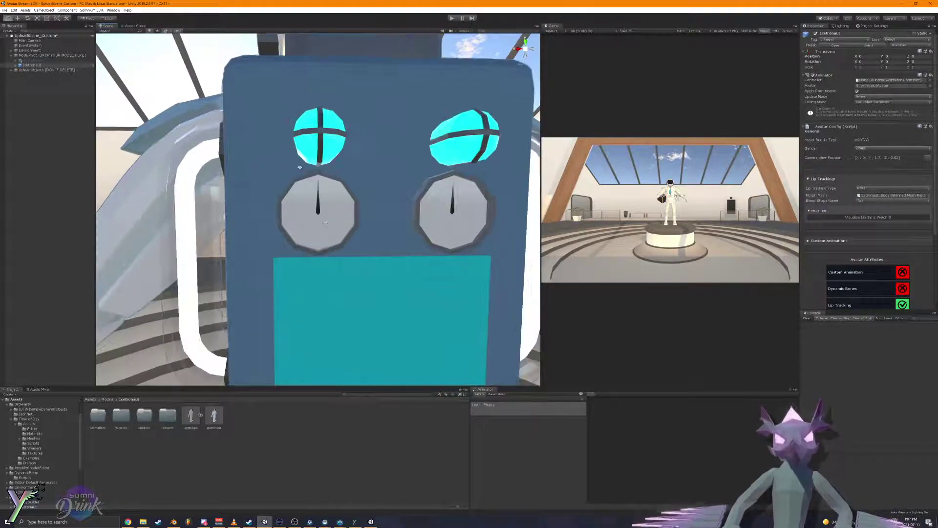
pyautogui.scroll(-10, 336, 210)
pyautogui.keyDown('alt'); pyautogui.moveTo(430, 210); pyautogui.dragTo(138, 247); pyautogui.keyUp('alt')
pyautogui.moveTo(301, 270); pyautogui.dragTo(323, 174, button='middle')
pyautogui.scroll(-4, 323, 174)
pyautogui.scroll(2, 323, 174)
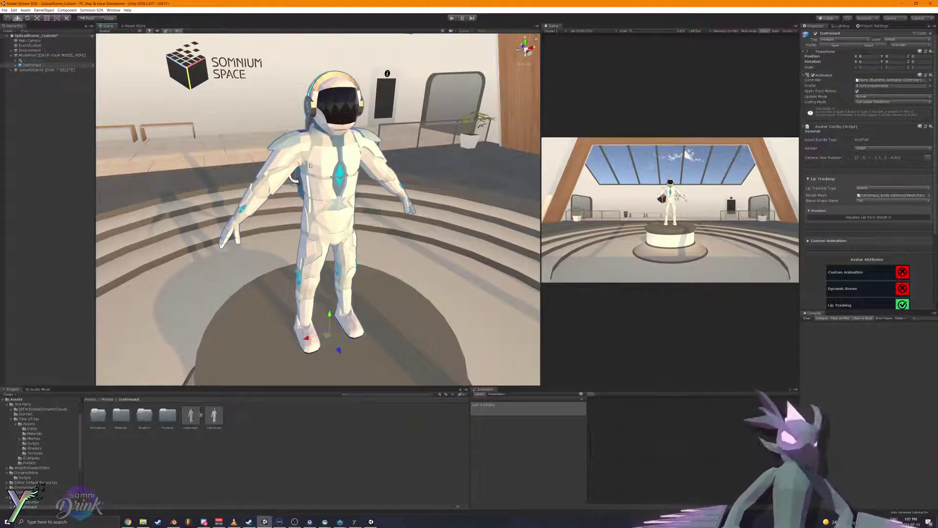
# Step: Examine the reflections on the astronaut's helmet visor up close and clear the selection
pyautogui.moveTo(347, 144); pyautogui.dragTo(344, 245, button='middle')
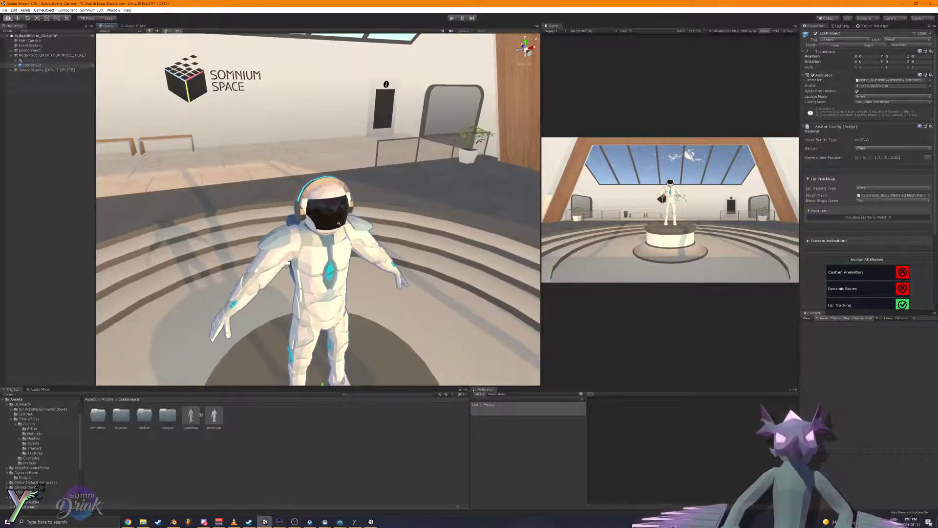
pyautogui.scroll(6, 344, 244)
pyautogui.keyDown('alt'); pyautogui.moveTo(364, 296); pyautogui.dragTo(373, 240); pyautogui.keyUp('alt')
pyautogui.moveTo(372, 240); pyautogui.dragTo(373, 272, button='middle')
pyautogui.keyDown('alt'); pyautogui.moveTo(364, 266); pyautogui.dragTo(280, 256); pyautogui.keyUp('alt')
pyautogui.scroll(3, 279, 246)
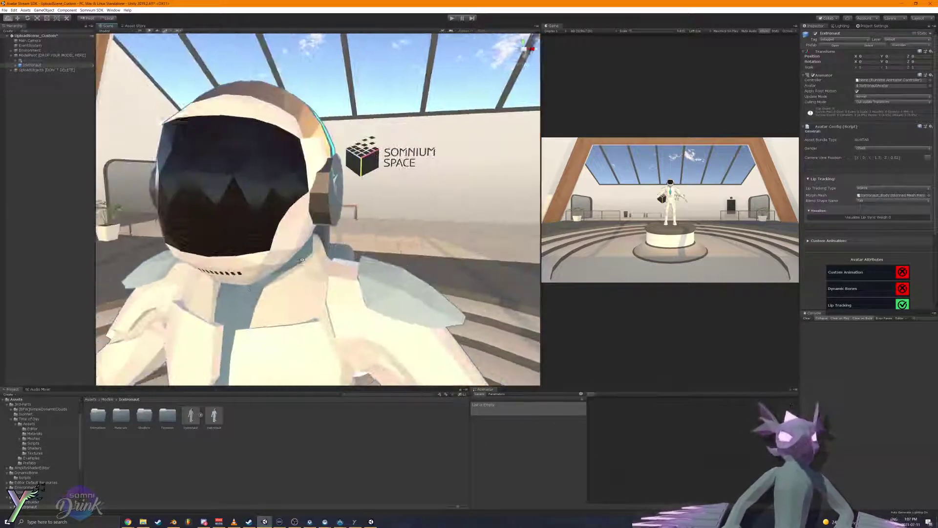
pyautogui.moveTo(278, 245); pyautogui.dragTo(345, 253, button='middle')
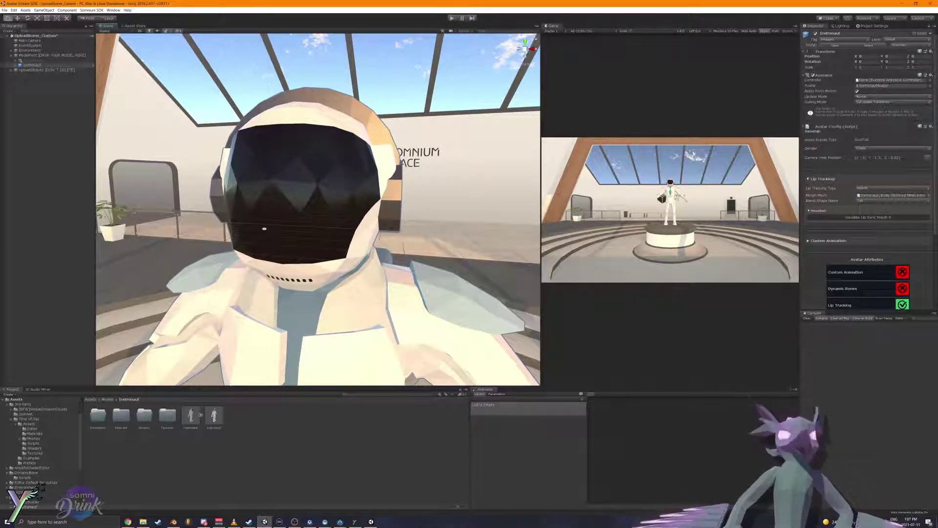
pyautogui.keyDown('alt'); pyautogui.moveTo(264, 228); pyautogui.dragTo(330, 123); pyautogui.keyUp('alt')
pyautogui.scroll(2, 299, 244)
pyautogui.click(343, 224)
pyautogui.scroll(-4, 343, 223)
pyautogui.click(73, 247)
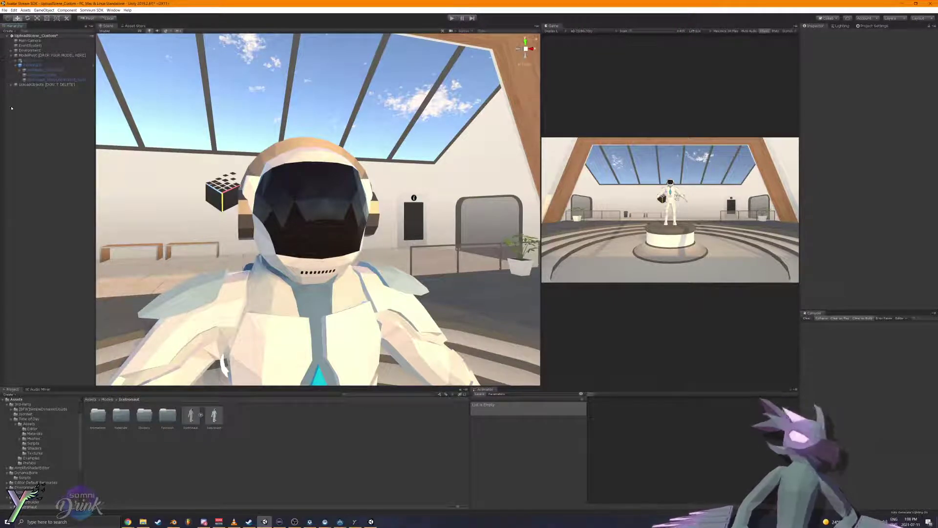
# Step: Switch to Blender and add an Environment Texture node to the default cube's material in the Shading workspace
pyautogui.click(178, 524)
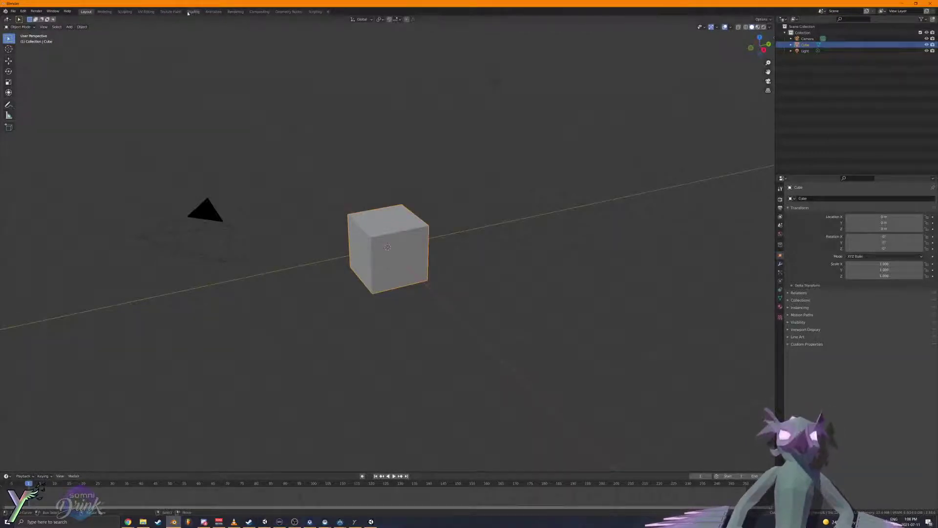
pyautogui.click(193, 11)
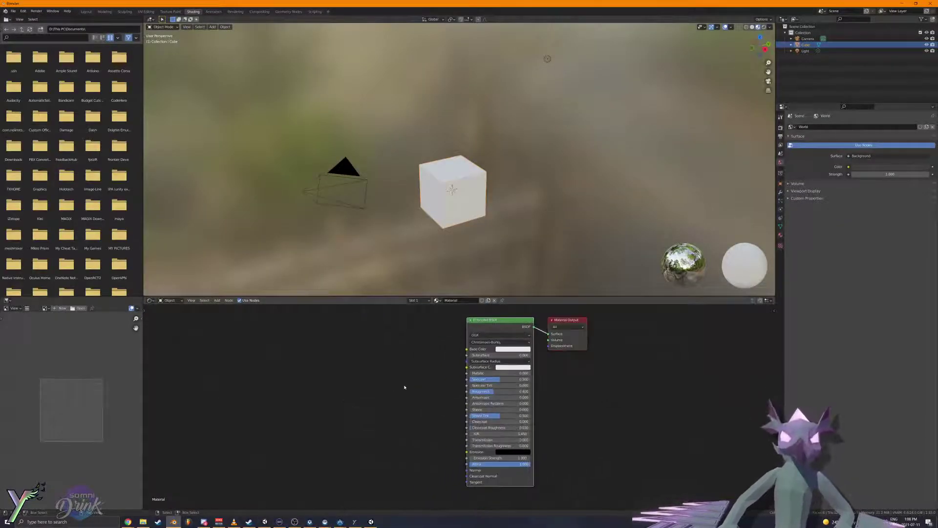
pyautogui.hotkey('shift', 'a')
pyautogui.moveTo(377, 384)
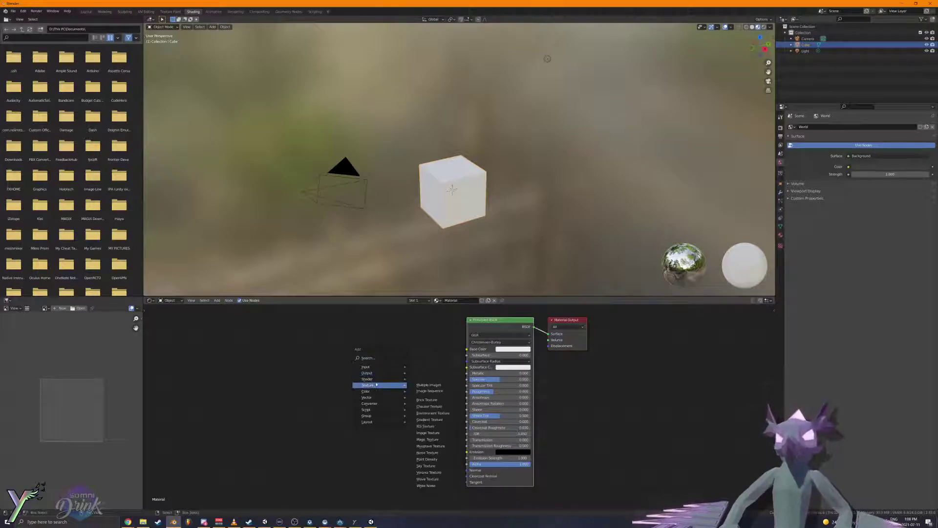
pyautogui.click(433, 413)
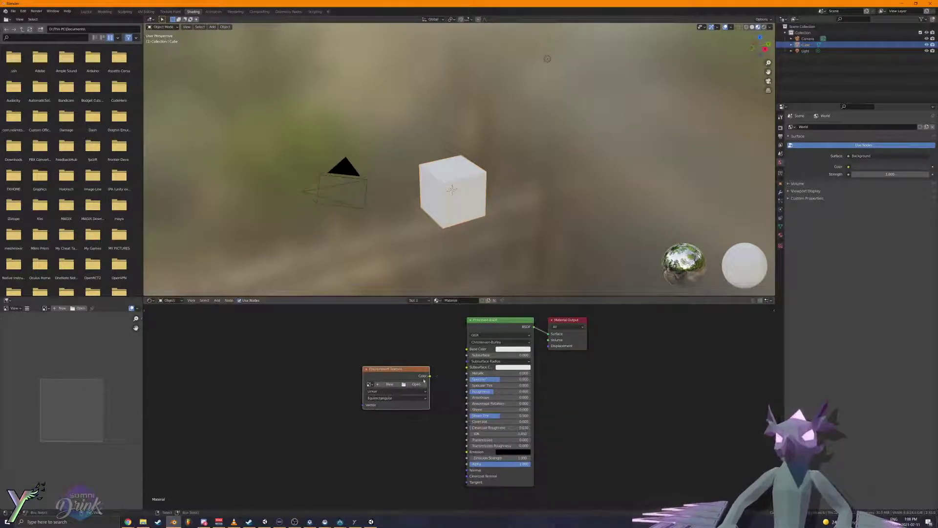
pyautogui.moveTo(430, 375); pyautogui.dragTo(447, 355)
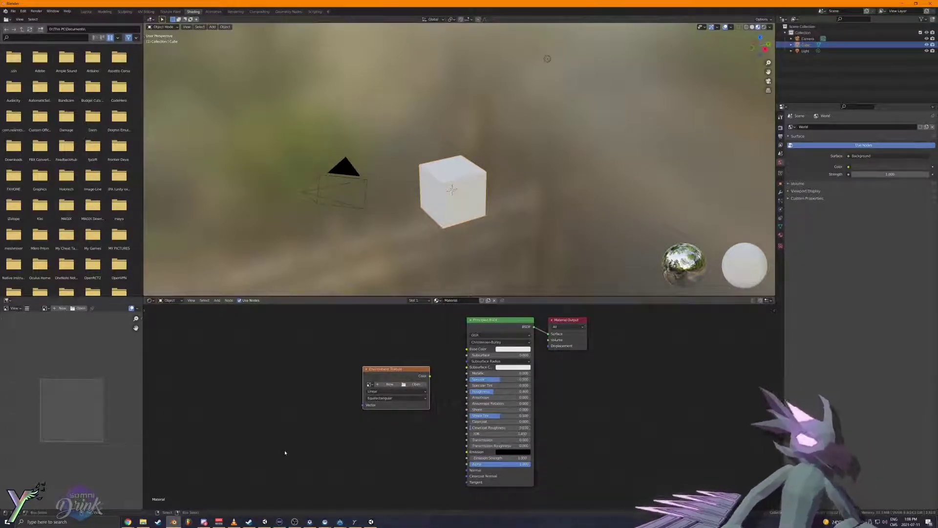
# Step: Switch back to Unity and inspect the astronaut's helmet visor up close
pyautogui.moveTo(371, 523)
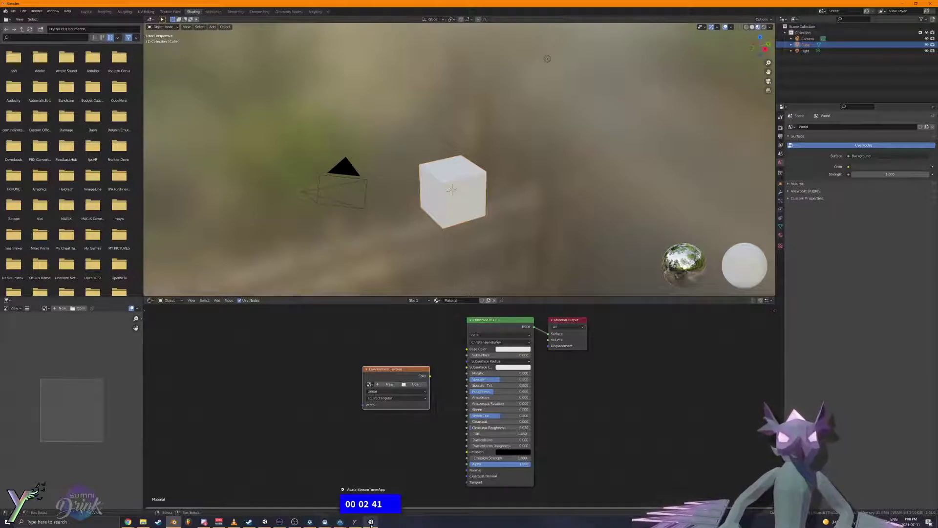
pyautogui.click(275, 522)
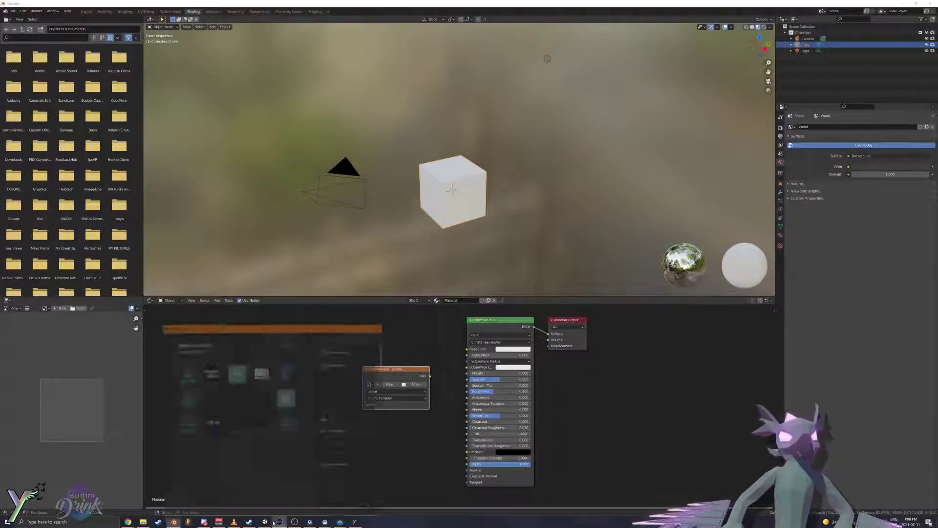
pyautogui.scroll(5, 282, 294)
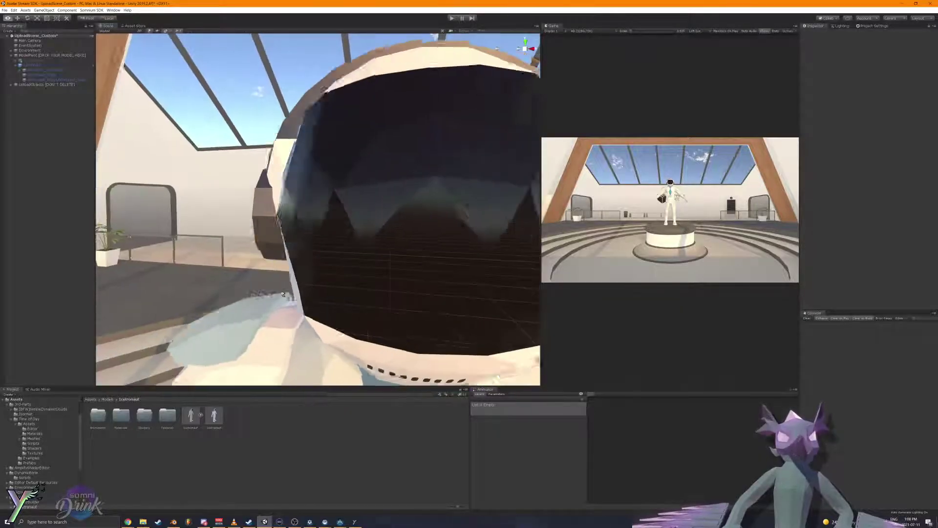
# Step: Examine the bird inside the astronaut's helmet up close, and select the astronaut avatar from outside
pyautogui.keyDown('alt'); pyautogui.moveTo(283, 294); pyautogui.dragTo(351, 298); pyautogui.keyUp('alt')
pyautogui.scroll(5, 347, 285)
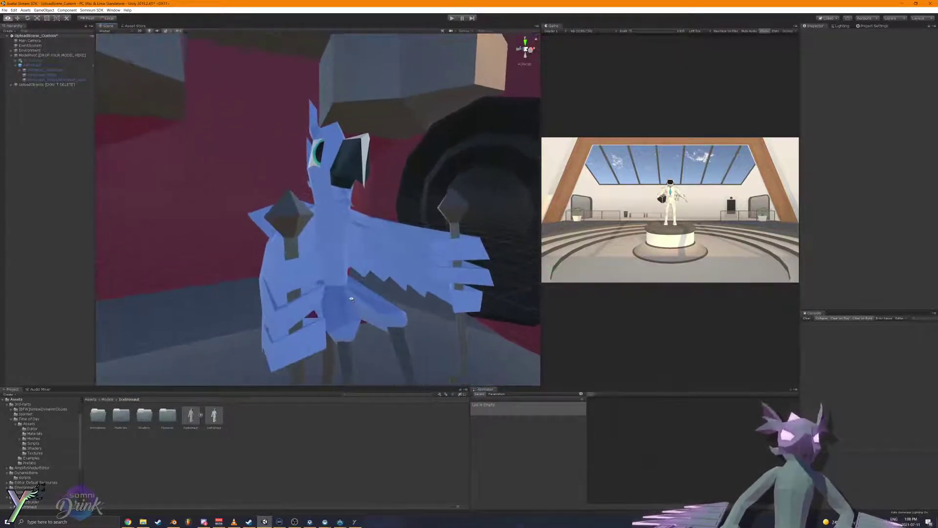
pyautogui.scroll(-5, 352, 299)
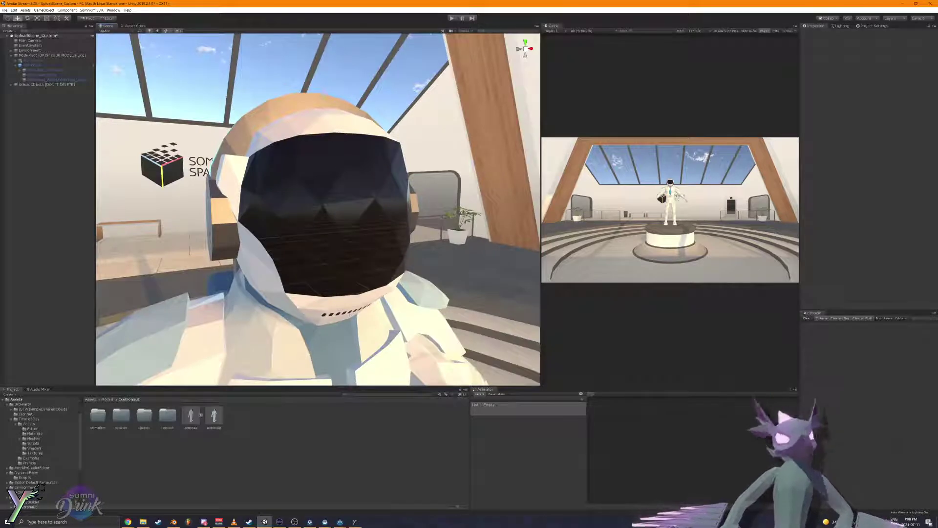
pyautogui.moveTo(334, 264)
pyautogui.mouseDown(button='right')
pyautogui.moveTo(318, 235)
pyautogui.moveTo(325, 255)
pyautogui.mouseUp(button='right')
pyautogui.scroll(-2, 326, 259)
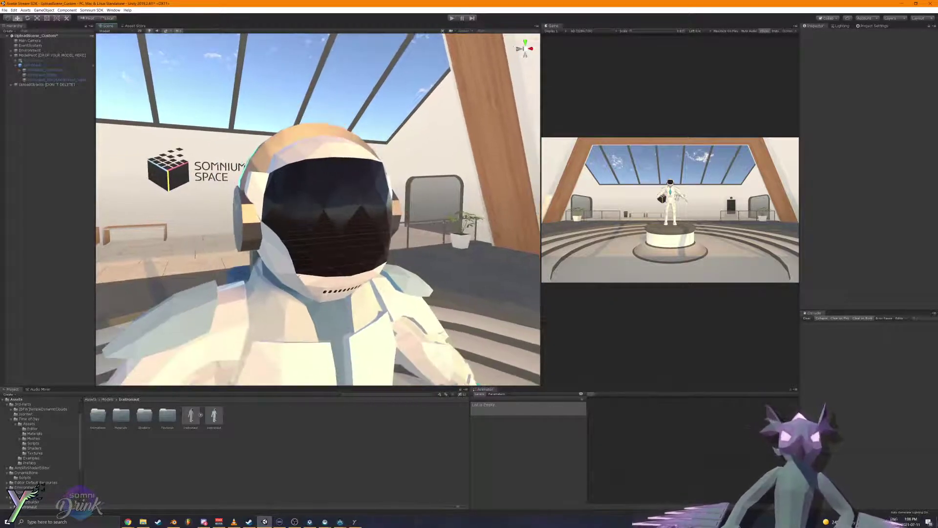
pyautogui.click(309, 232)
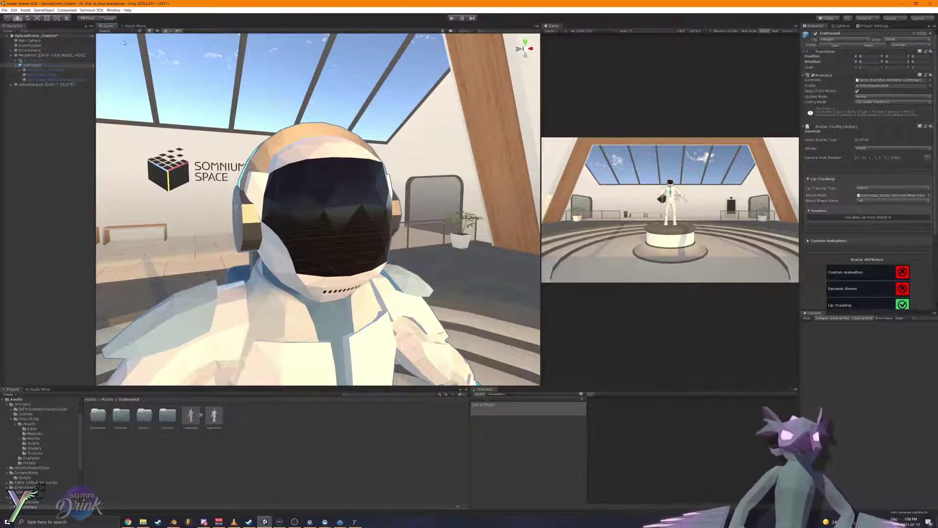
pyautogui.click(113, 9)
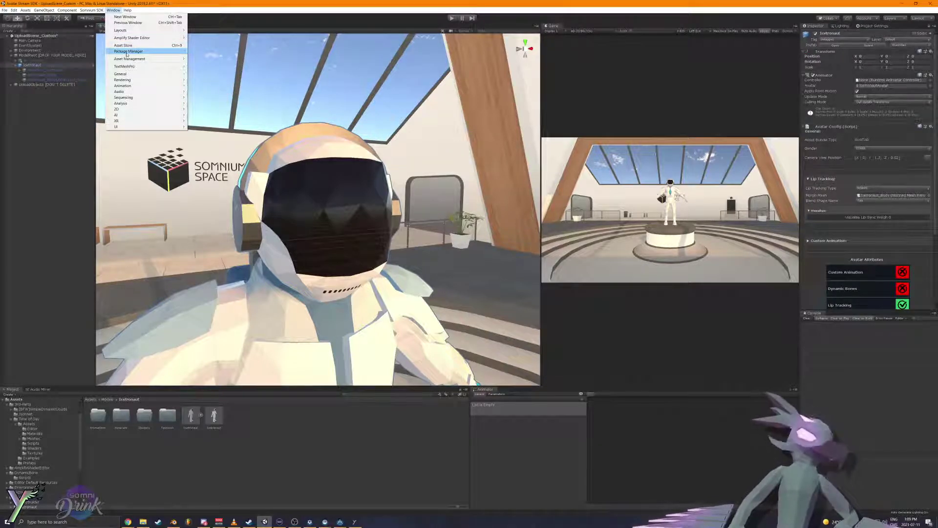
pyautogui.moveTo(120, 59)
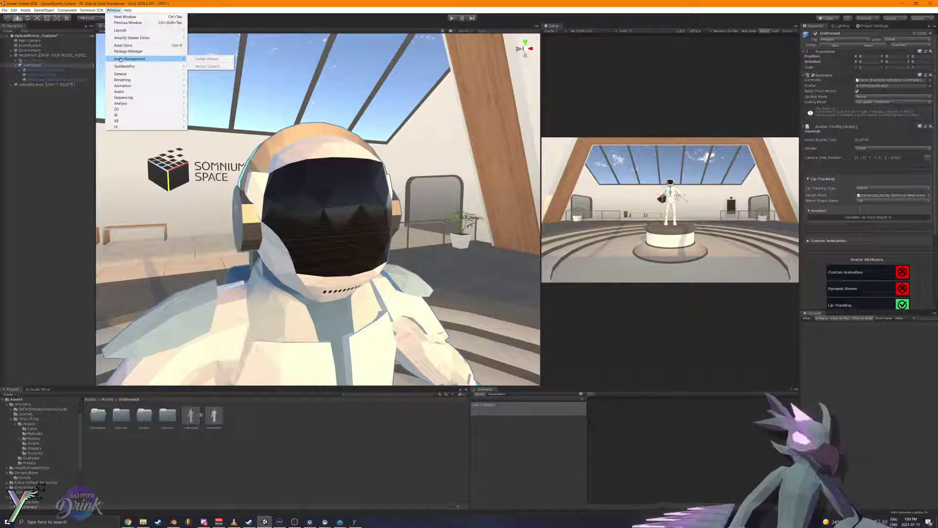
pyautogui.click(126, 51)
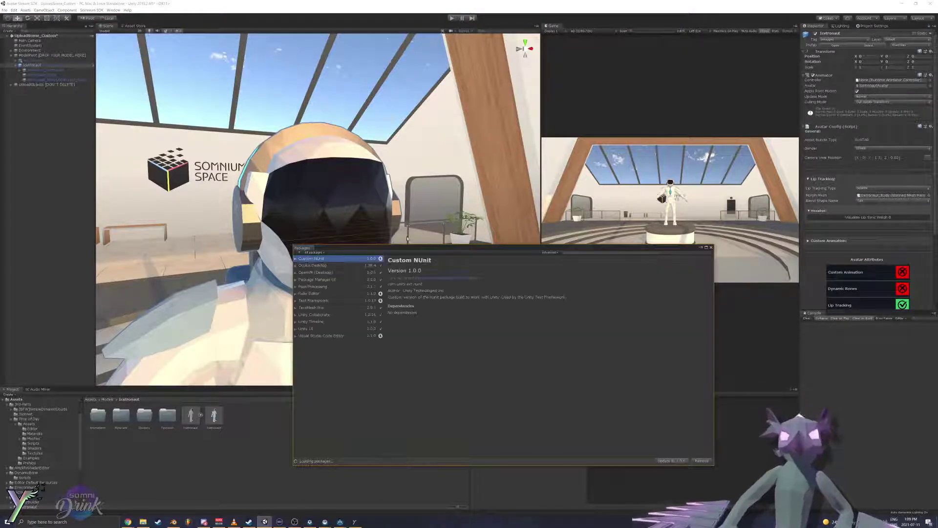
pyautogui.click(313, 252)
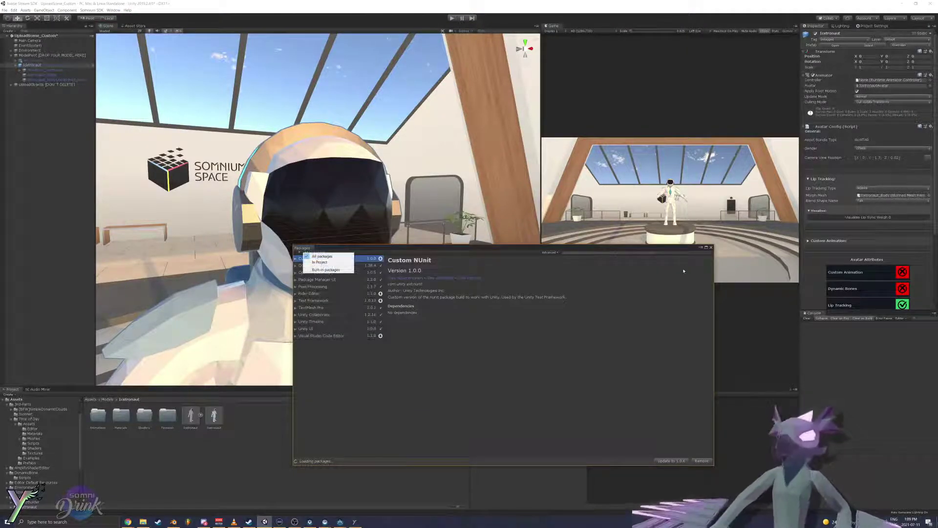
pyautogui.click(711, 250)
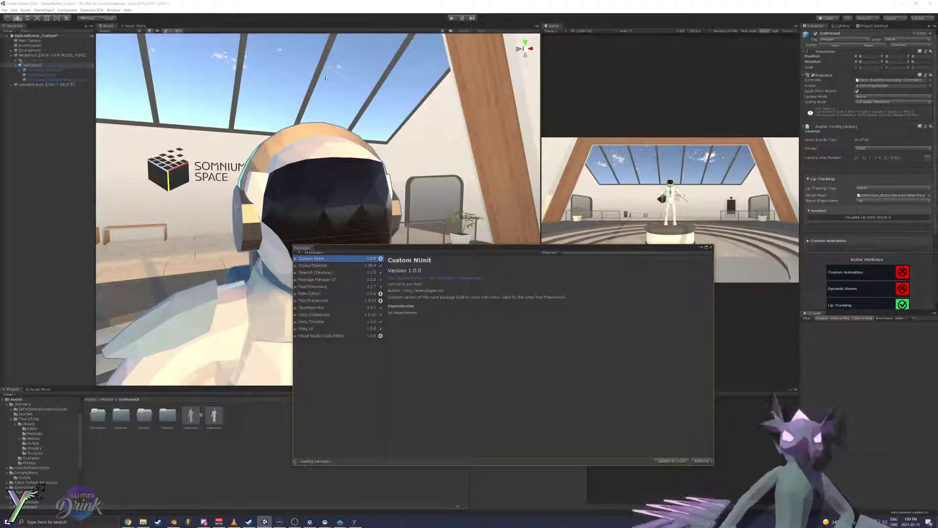
pyautogui.click(711, 247)
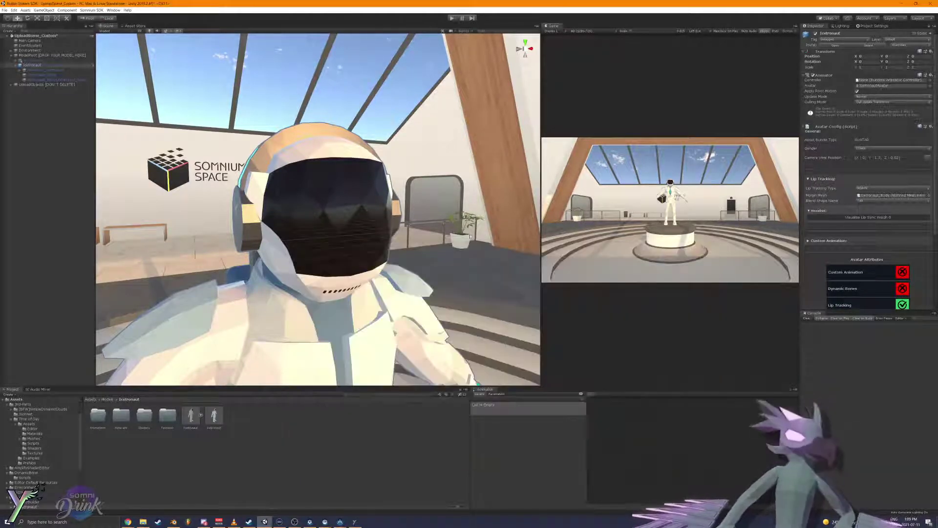
# Step: Inspect the helmet's interior and hide the visor mesh in the scene view to expose the bird inside
pyautogui.press('w')
pyautogui.moveTo(440, 234); pyautogui.dragTo(458, 238, button='right')
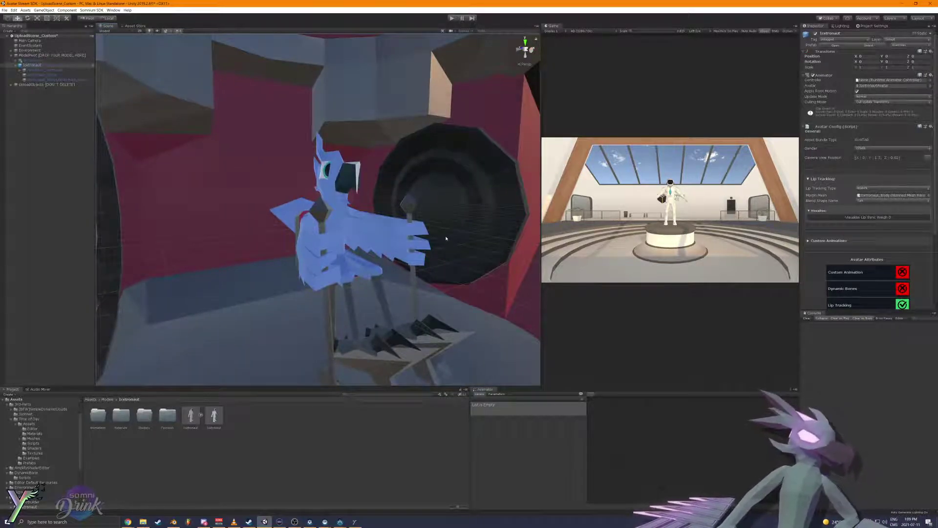
pyautogui.press('s')
pyautogui.moveTo(443, 240); pyautogui.dragTo(318, 201, button='right')
pyautogui.click(318, 201)
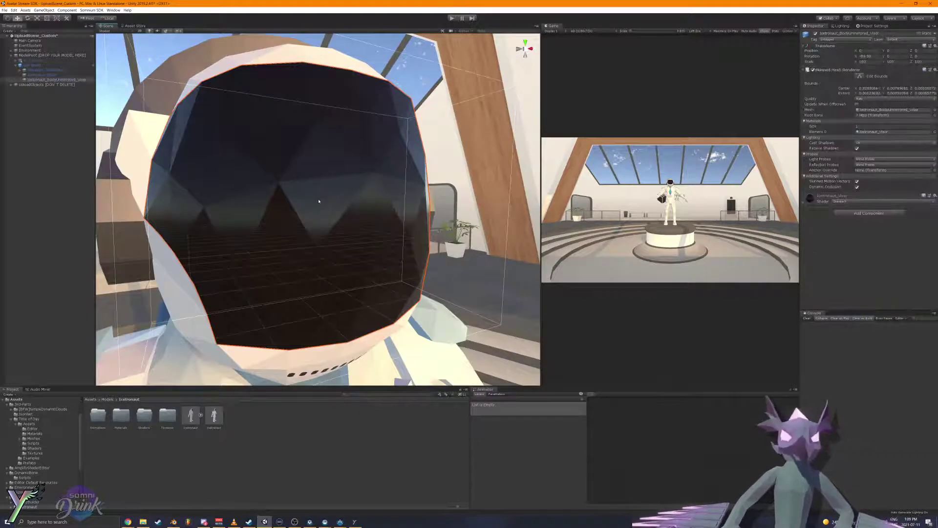
pyautogui.press('h')
pyautogui.moveTo(318, 201); pyautogui.dragTo(314, 185, button='right')
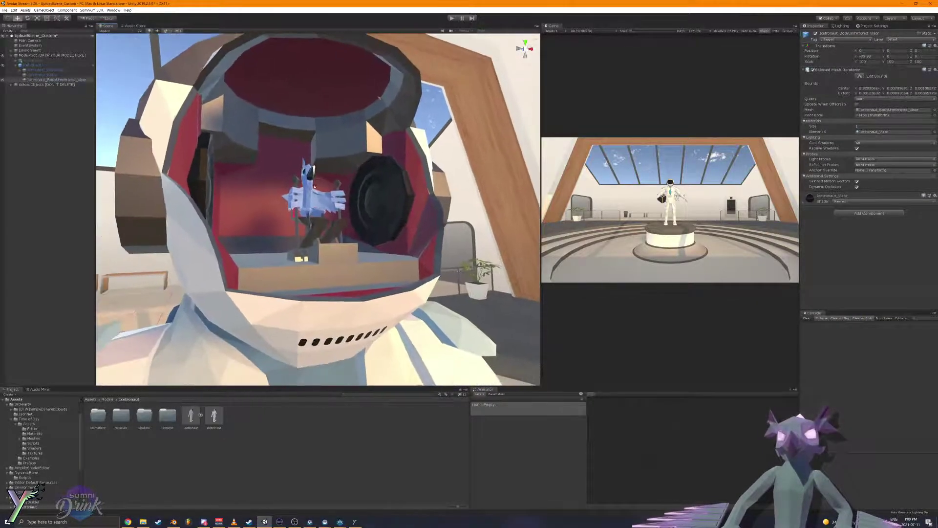
# Step: Select the astronaut's body mesh and test its Talk blend shape while examining the bird's beak up close
pyautogui.click(270, 245)
pyautogui.click(385, 316)
pyautogui.moveTo(385, 316); pyautogui.dragTo(345, 279, button='right')
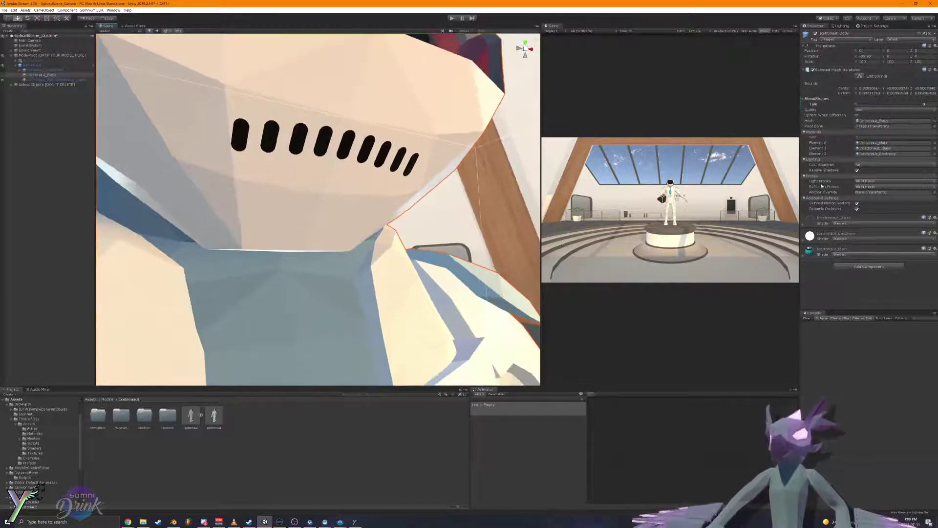
pyautogui.moveTo(859, 104); pyautogui.dragTo(849, 138)
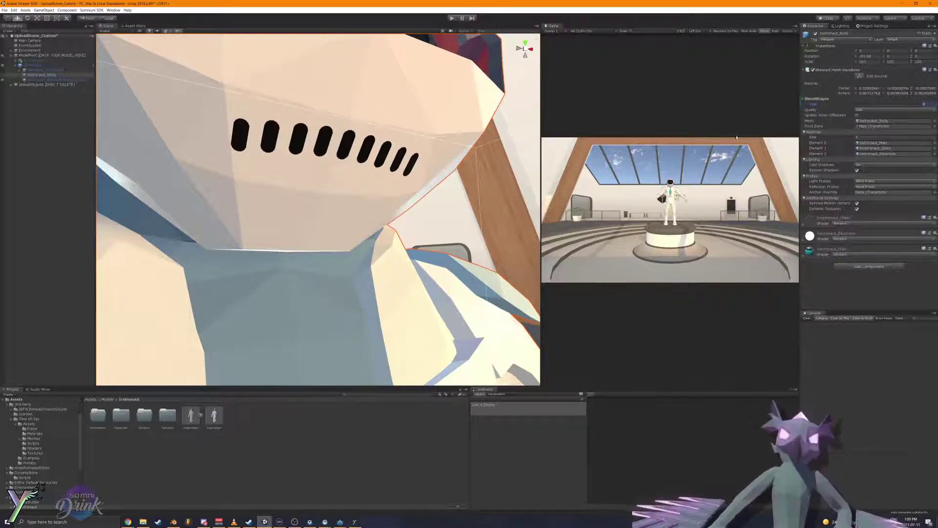
pyautogui.press('w')
pyautogui.moveTo(302, 209); pyautogui.dragTo(325, 219, button='right')
pyautogui.moveTo(859, 104); pyautogui.dragTo(886, 101)
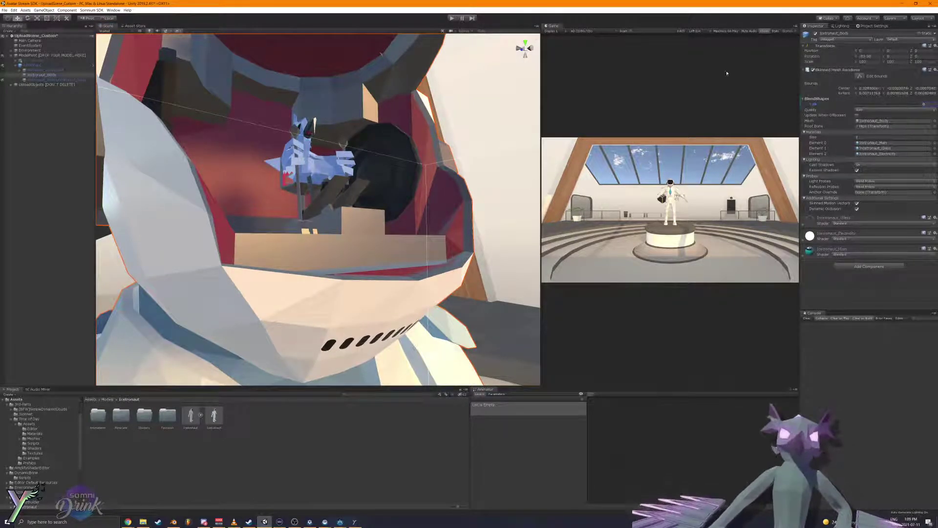
pyautogui.moveTo(332, 132); pyautogui.dragTo(337, 132, button='right')
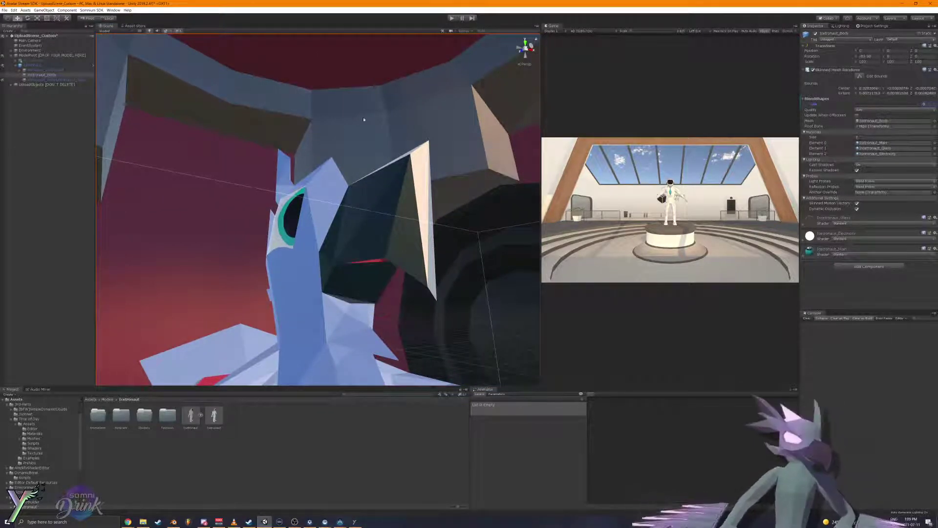
pyautogui.press('s')
pyautogui.moveTo(164, 219); pyautogui.dragTo(352, 235, button='right')
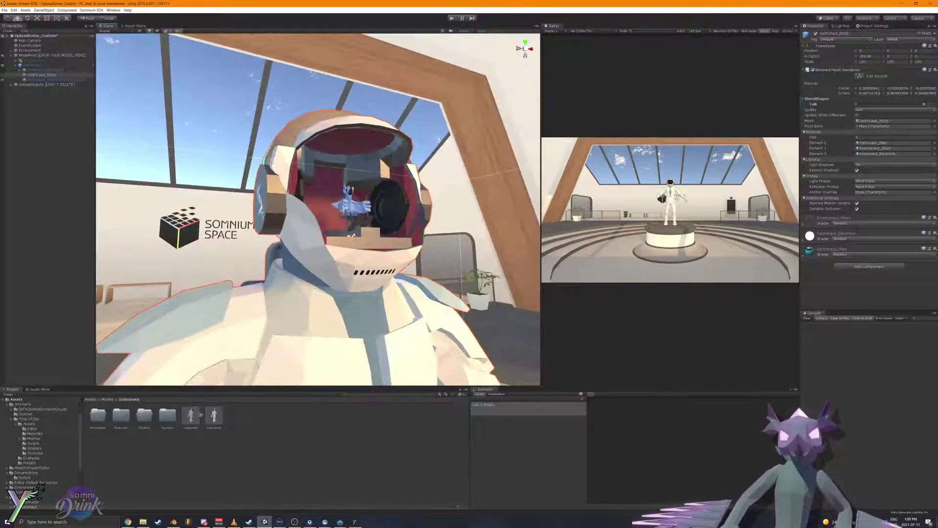
# Step: Restore the hidden helmet visor in the scene view and inspect its reflections
pyautogui.click(343, 239)
pyautogui.click(341, 240)
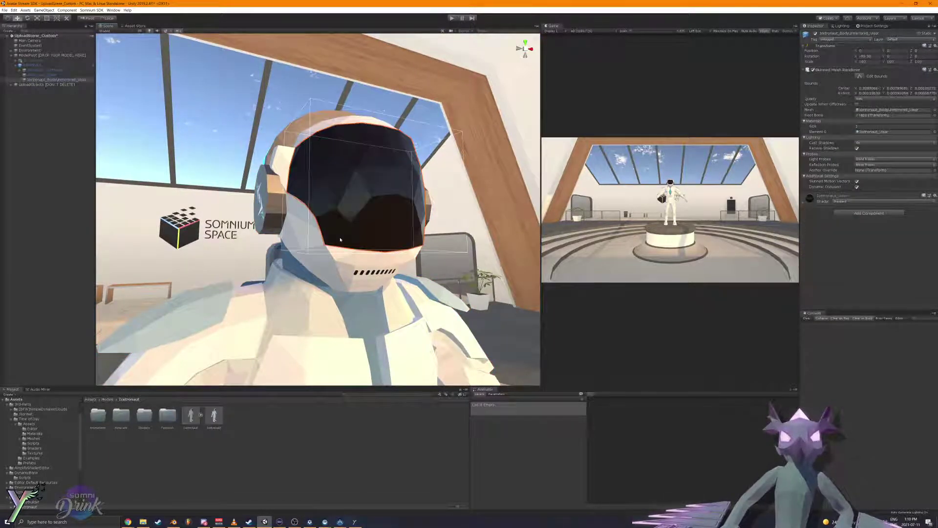
pyautogui.moveTo(313, 238); pyautogui.dragTo(352, 262, button='right')
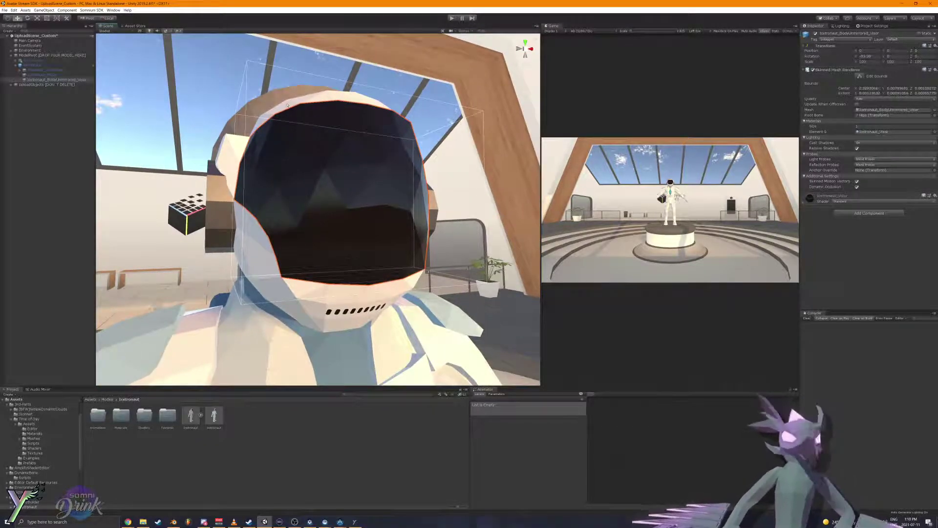
# Step: Search the Unity Asset Store for "amplify" and open the Amplify Shader Editor page
pyautogui.click(114, 10)
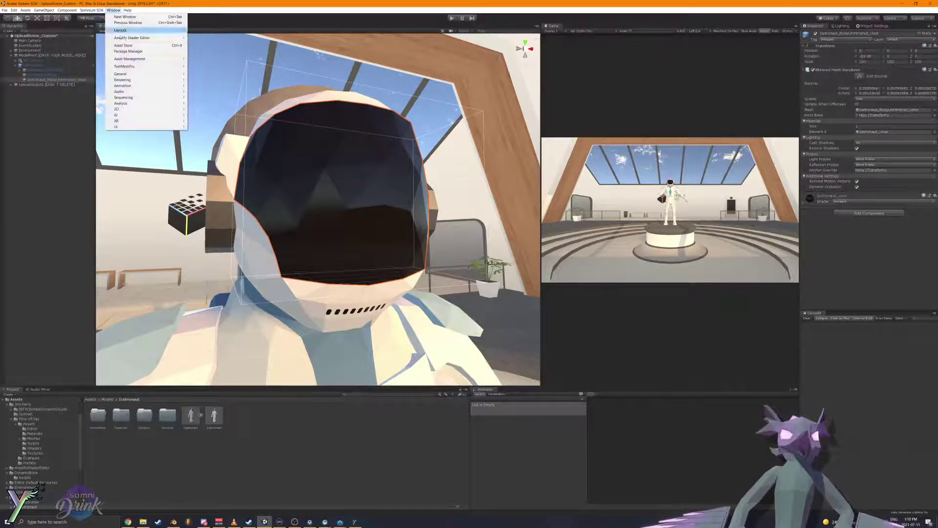
pyautogui.click(123, 45)
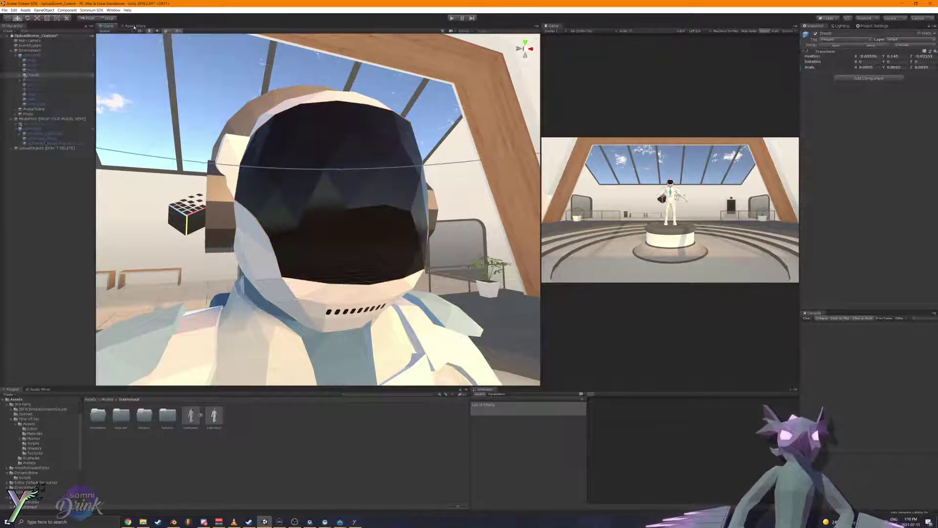
pyautogui.click(135, 26)
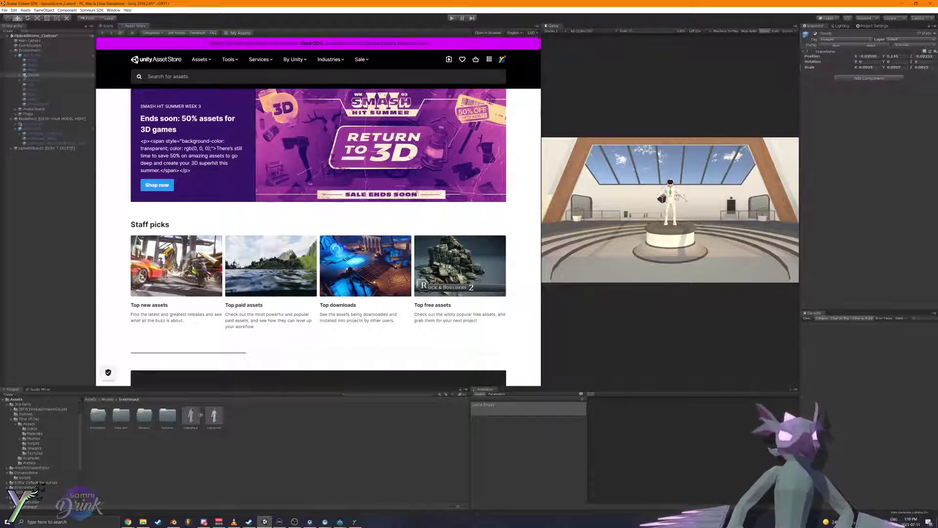
pyautogui.click(167, 76)
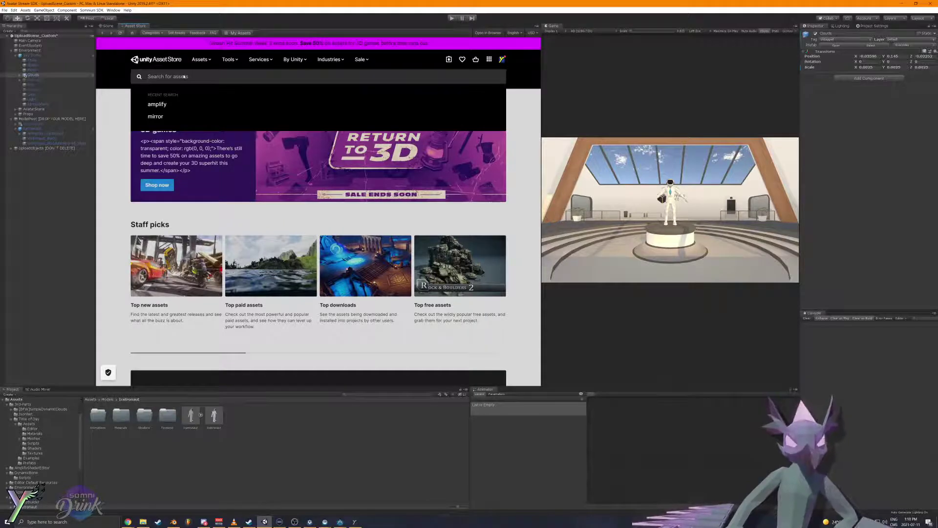
pyautogui.click(161, 104)
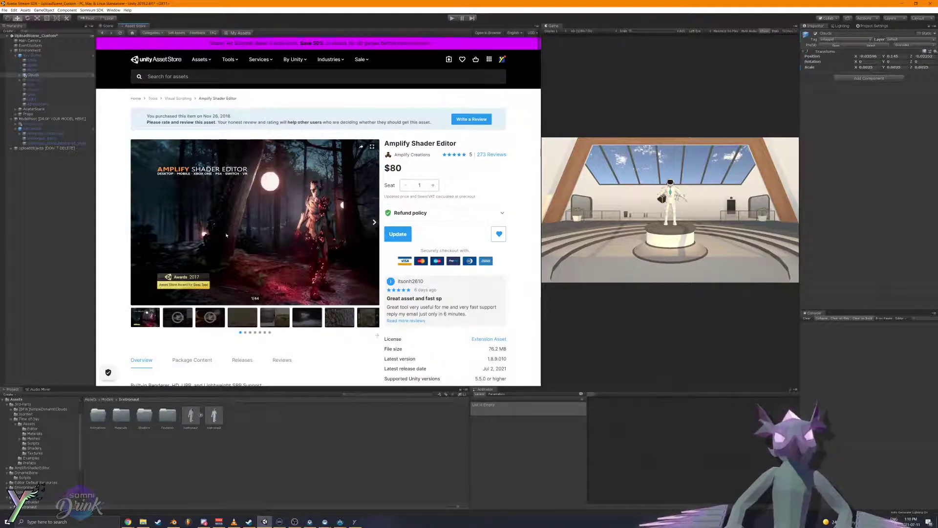
# Step: Review the Amplify Bundle's contents on its store page and return to the search results
pyautogui.click(102, 33)
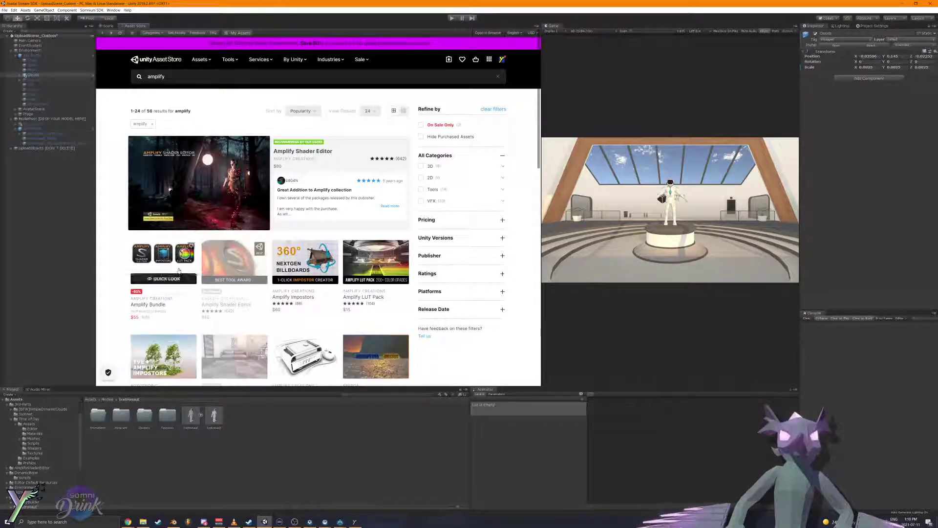
pyautogui.click(178, 266)
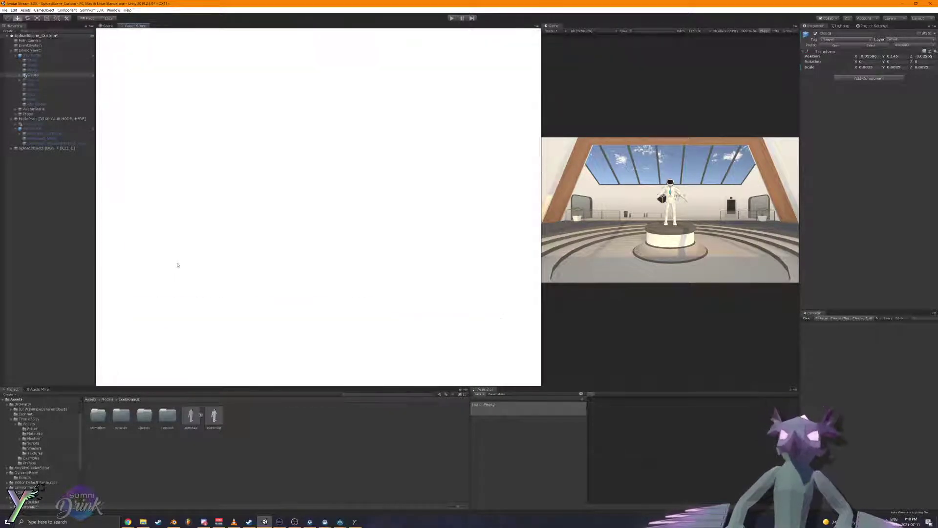
pyautogui.scroll(-3, 147, 225)
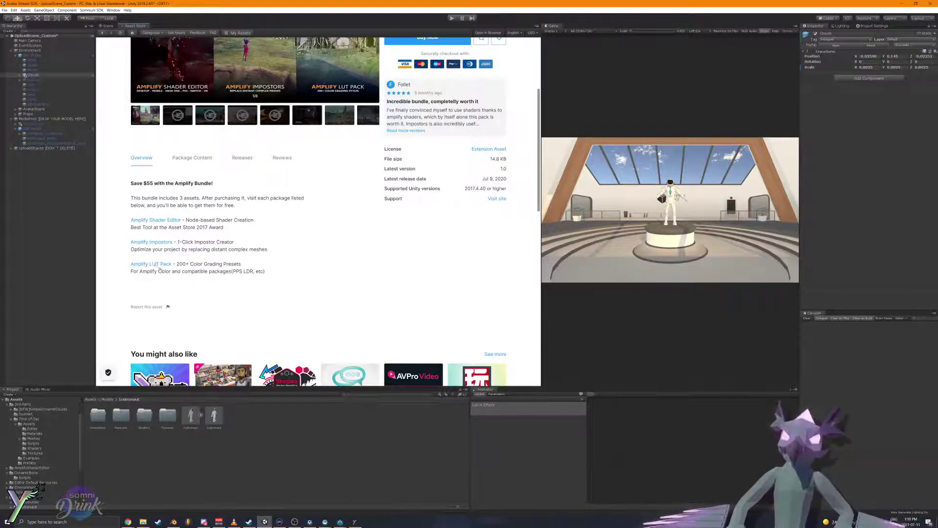
pyautogui.scroll(4, 191, 273)
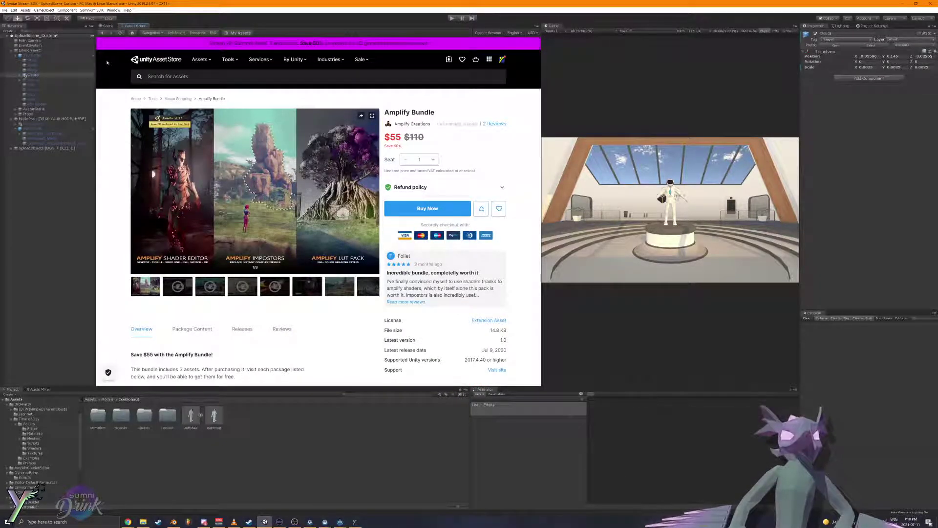
pyautogui.click(103, 33)
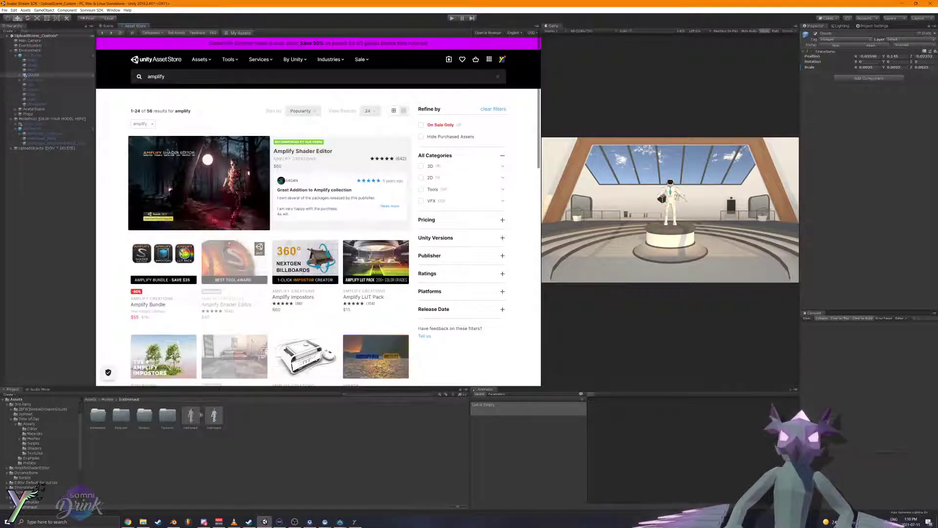
# Step: Open the purchased Amplify Shader Editor from the search results and update its download
pyautogui.click(230, 246)
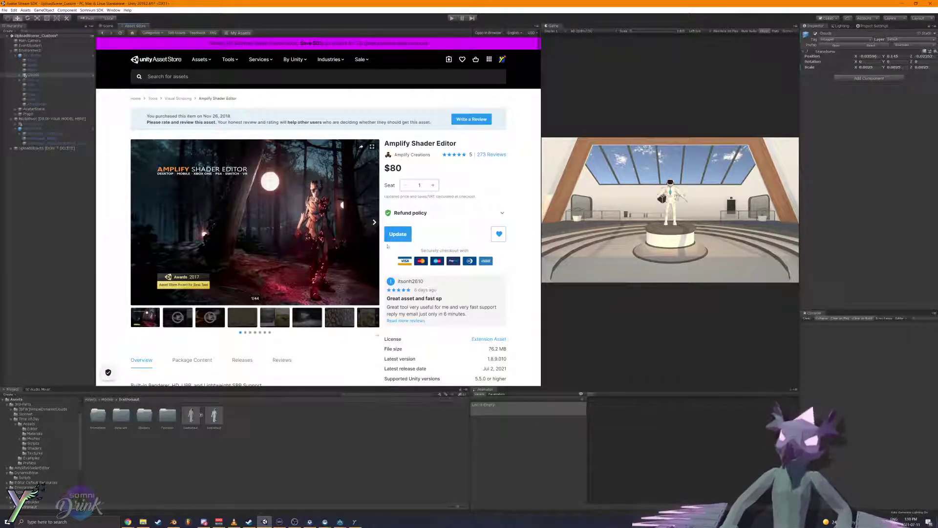
pyautogui.click(406, 232)
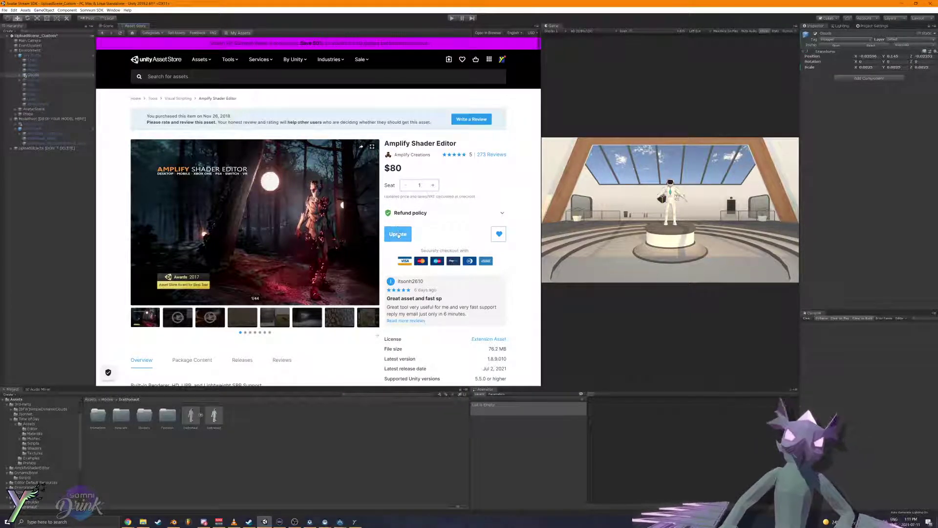
pyautogui.click(398, 235)
pyautogui.click(396, 236)
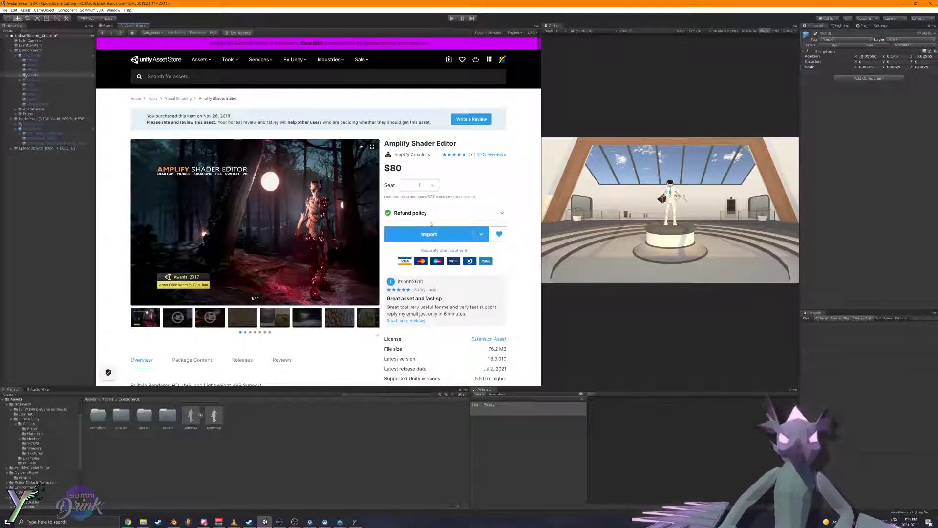
# Step: Import the Amplify Shader Editor package without its Examples folder, close the SDK windows and return to the scene view
pyautogui.click(434, 240)
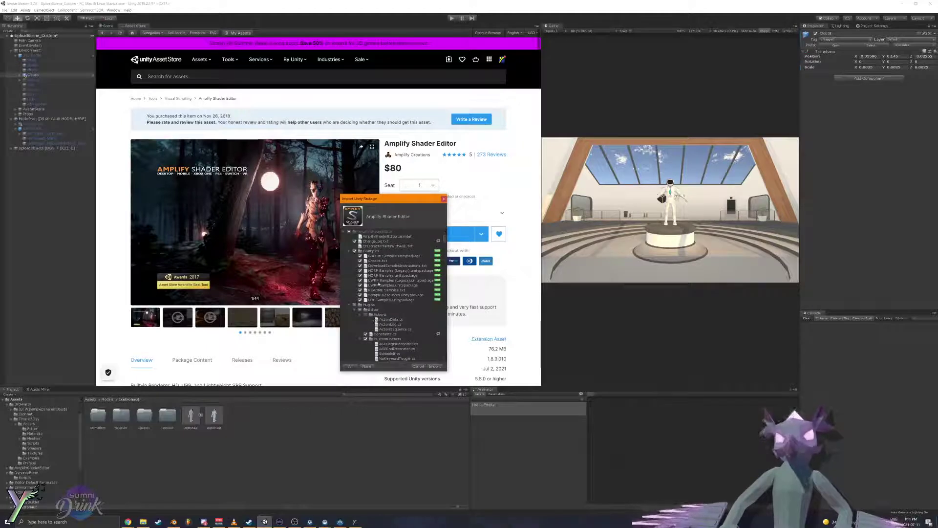
pyautogui.click(355, 251)
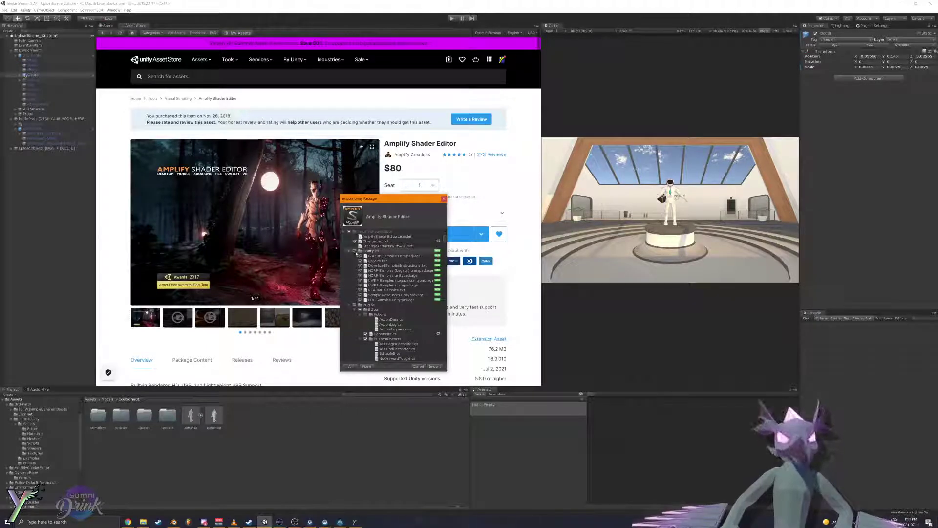
pyautogui.click(435, 366)
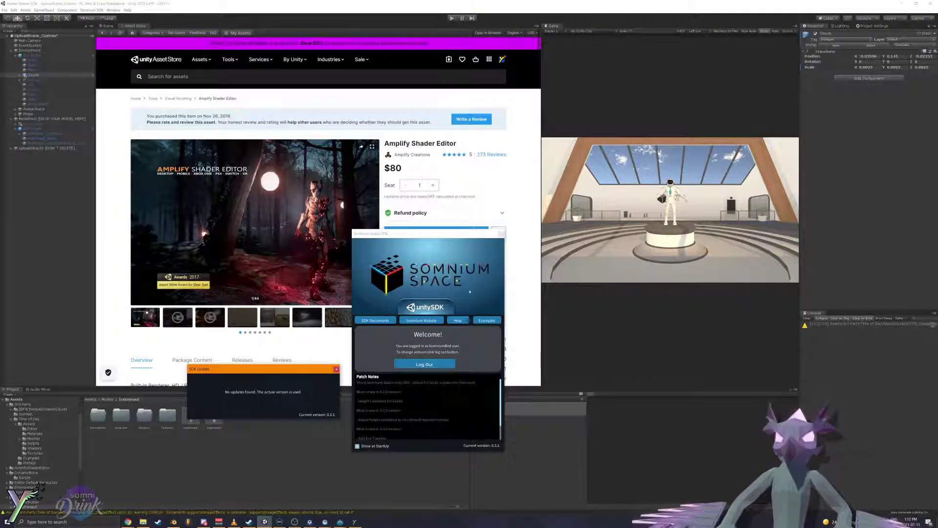
pyautogui.click(499, 234)
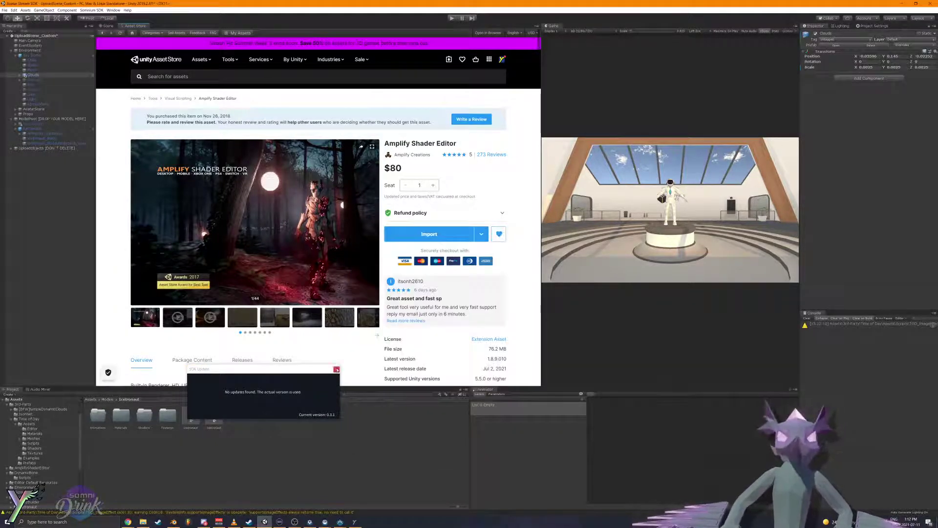
pyautogui.click(336, 369)
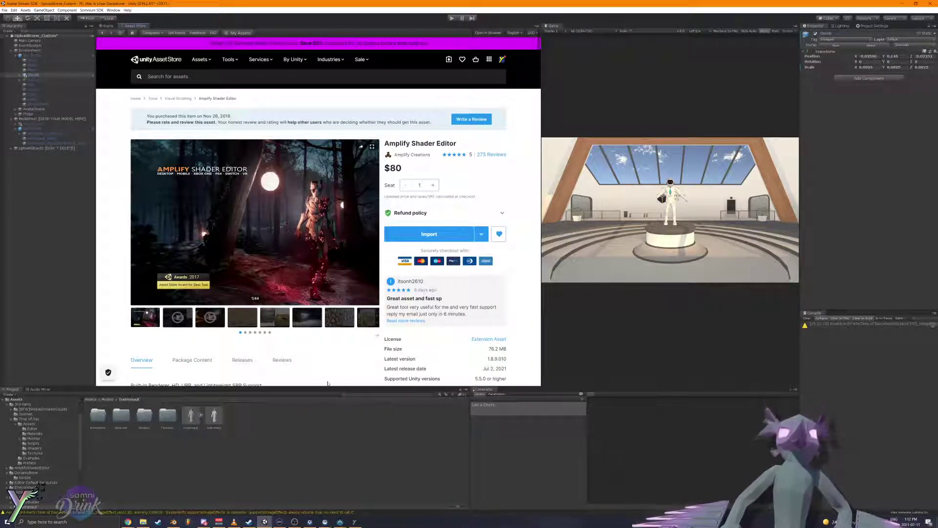
pyautogui.click(107, 27)
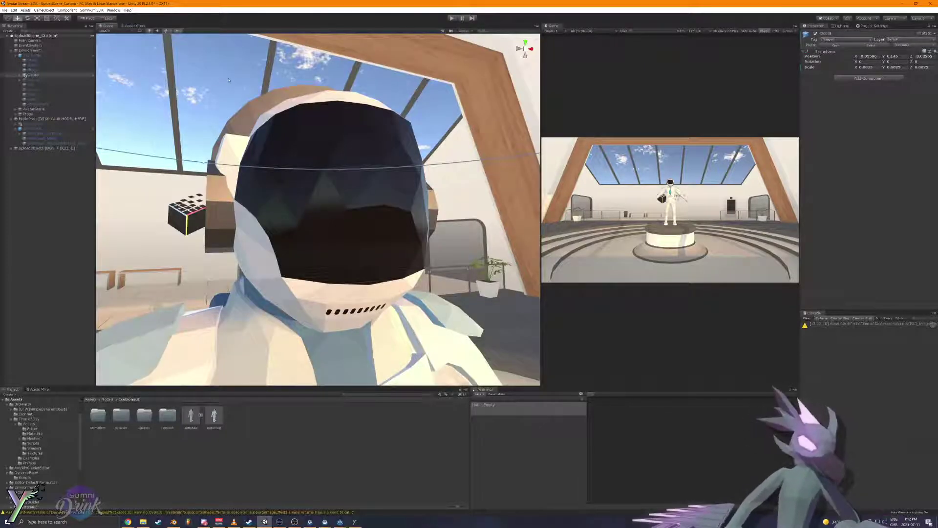
# Step: Search the purchased assets in the Asset Store for "amplify" to locate the importable Amplify Shader Editor
pyautogui.click(137, 26)
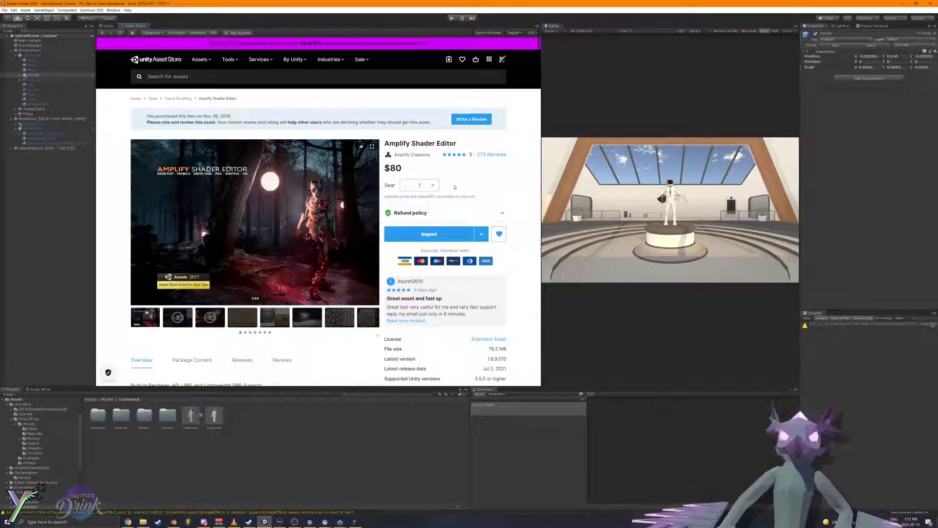
pyautogui.click(438, 233)
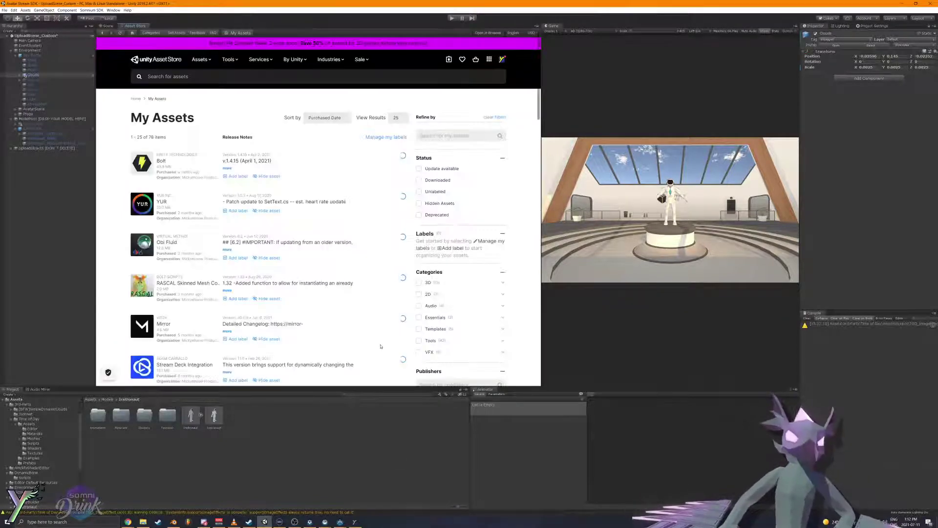
pyautogui.click(452, 136)
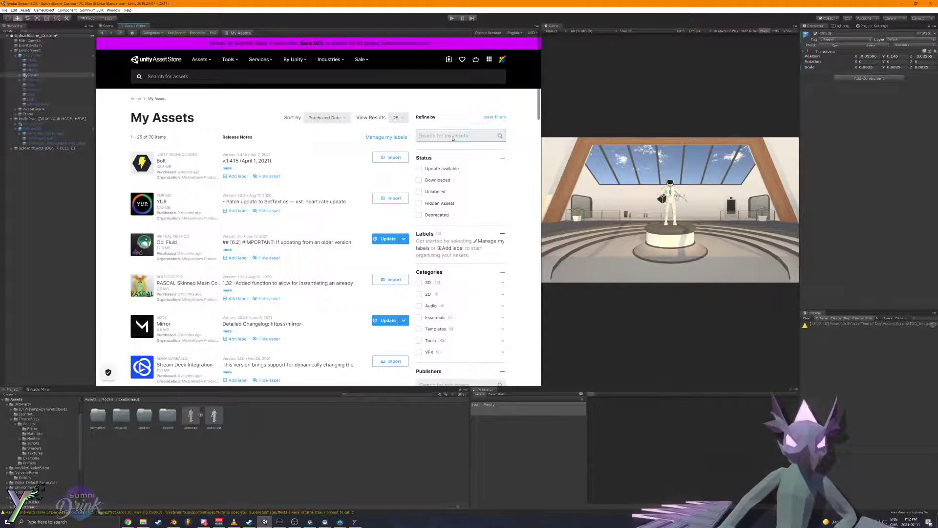
pyautogui.click(452, 136)
pyautogui.write('amp*')
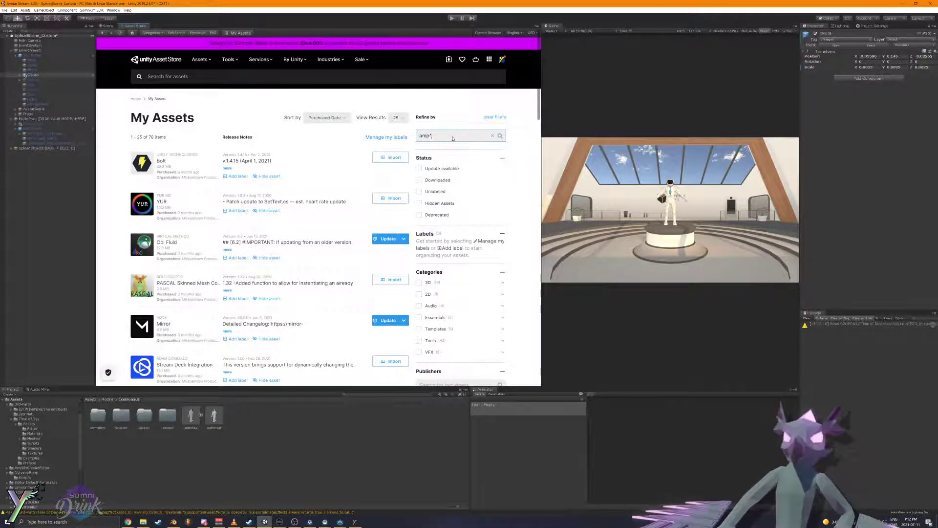
pyautogui.click(441, 151)
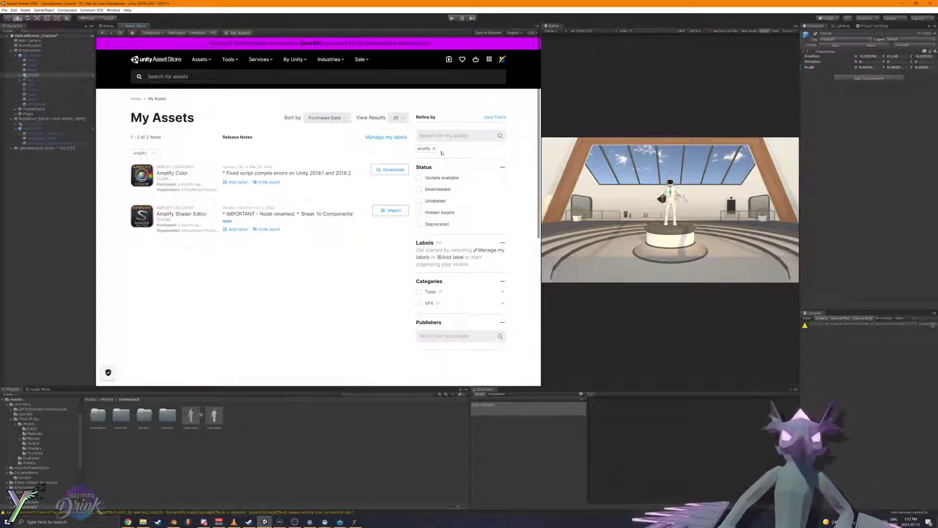
pyautogui.click(389, 210)
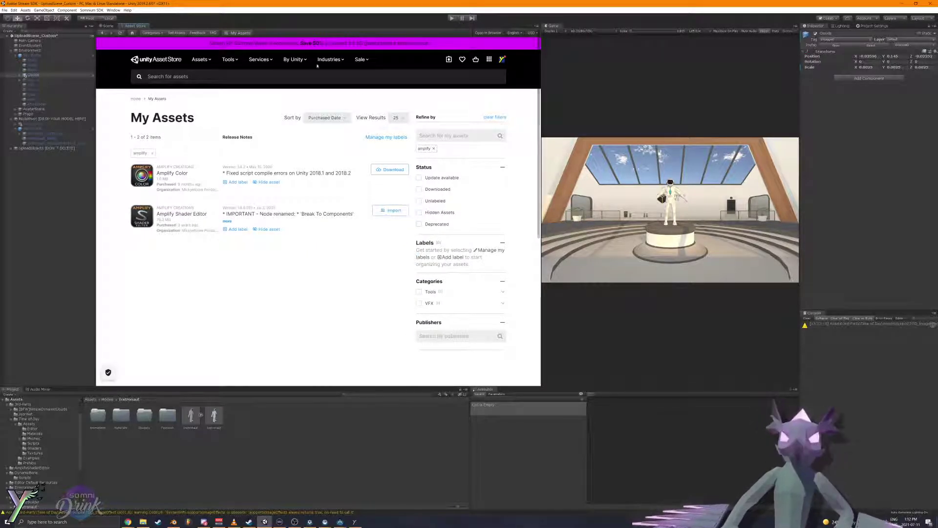
# Step: Create an Amplify surface shader named Icetronaut_Visor in the Icetronaut model's Shaders folder and open its node graph
pyautogui.click(109, 26)
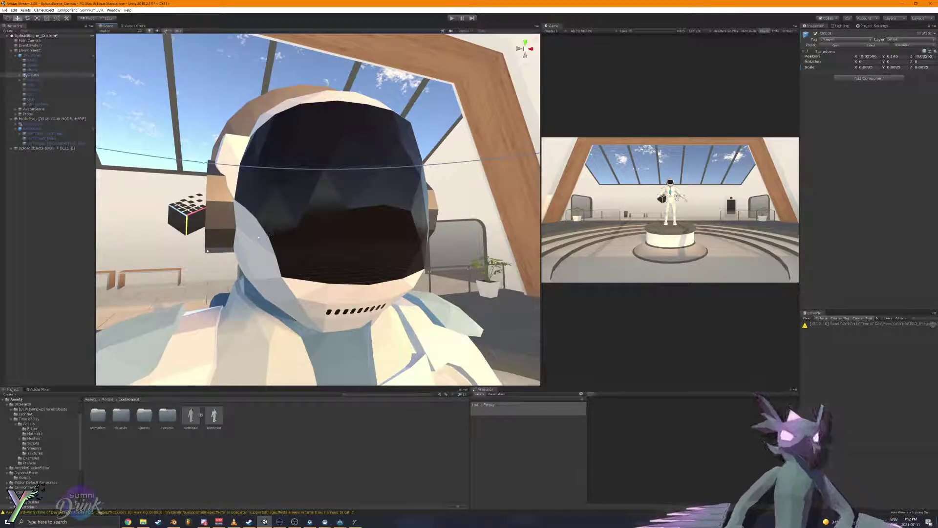
pyautogui.click(144, 419)
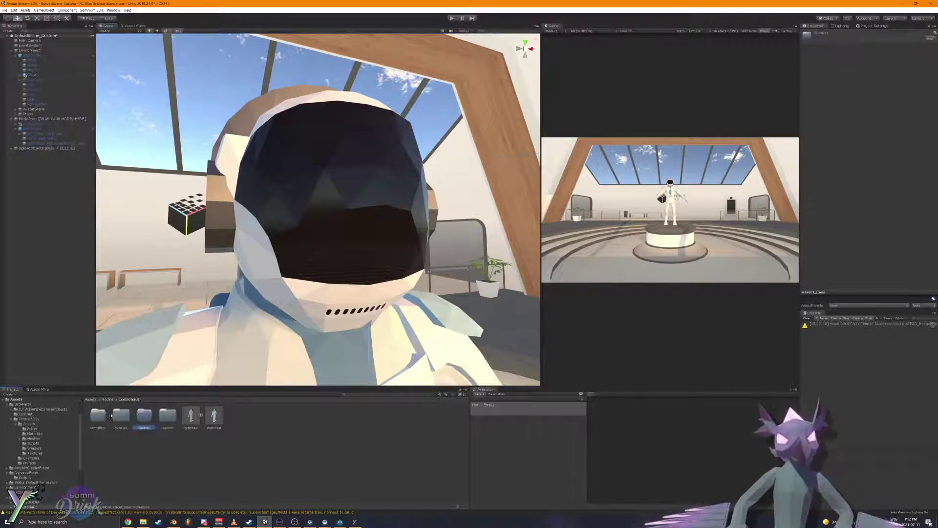
pyautogui.doubleClick(147, 416)
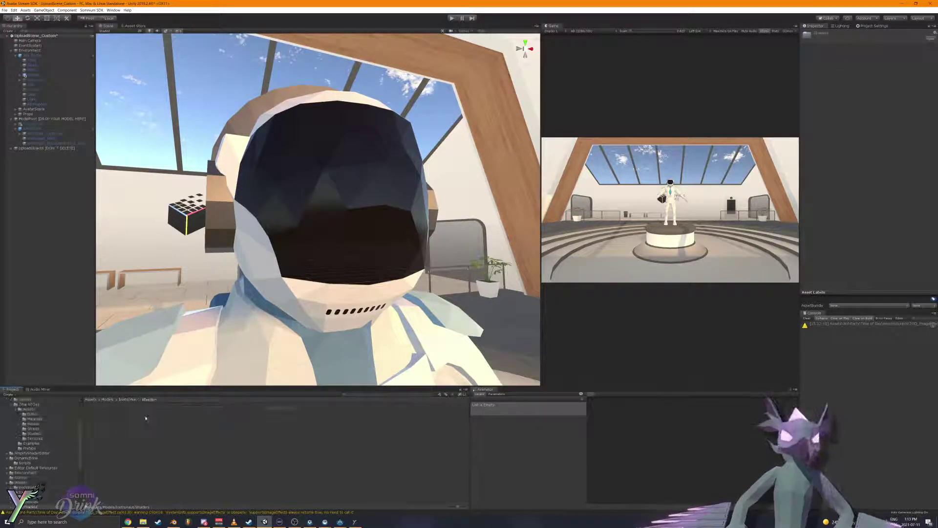
pyautogui.rightClick(145, 416)
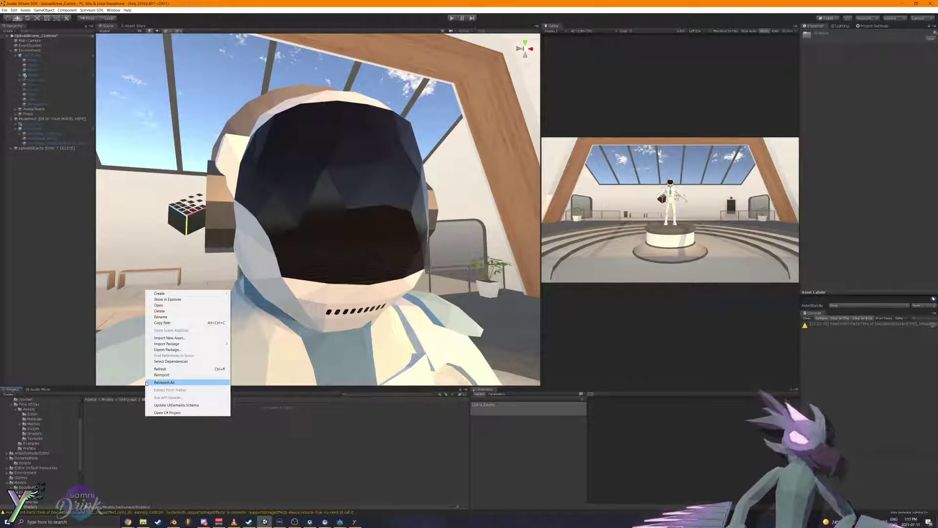
pyautogui.moveTo(160, 294)
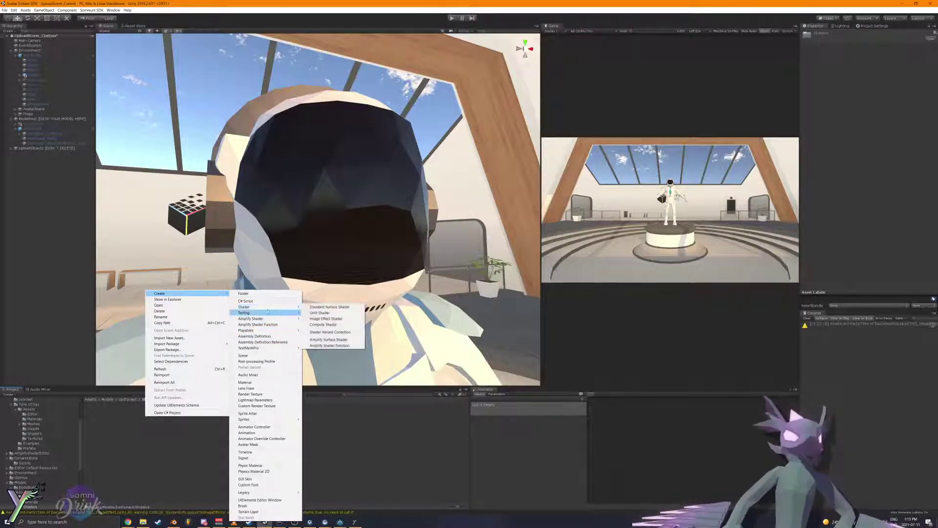
pyautogui.moveTo(256, 320)
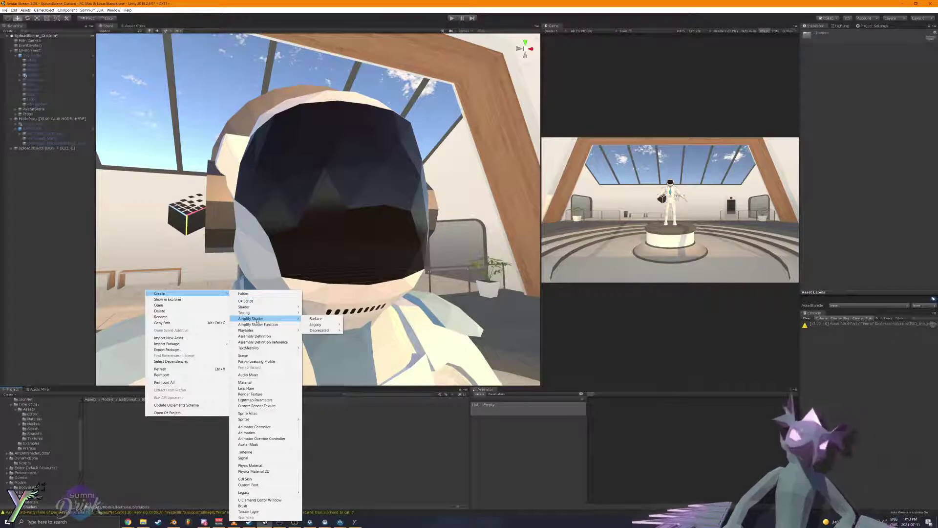
pyautogui.click(316, 318)
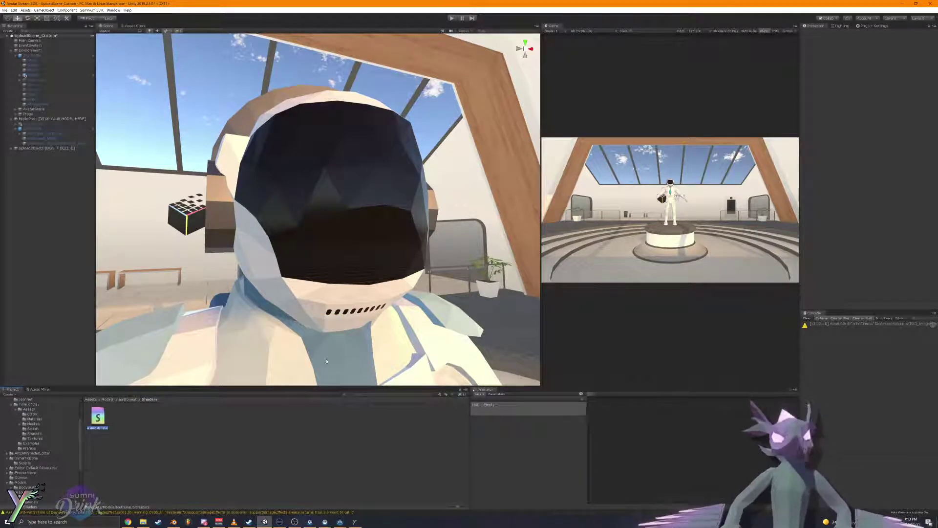
pyautogui.write('Ice')
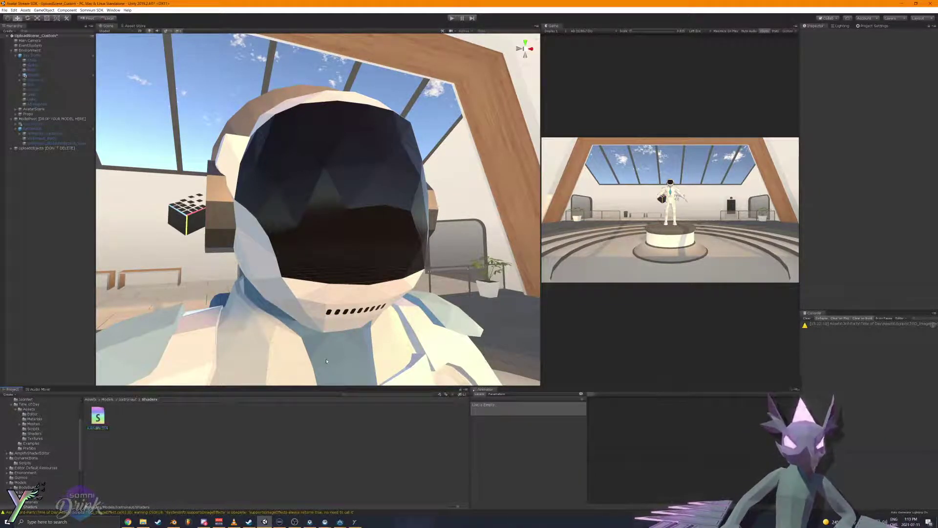
pyautogui.write('trona')
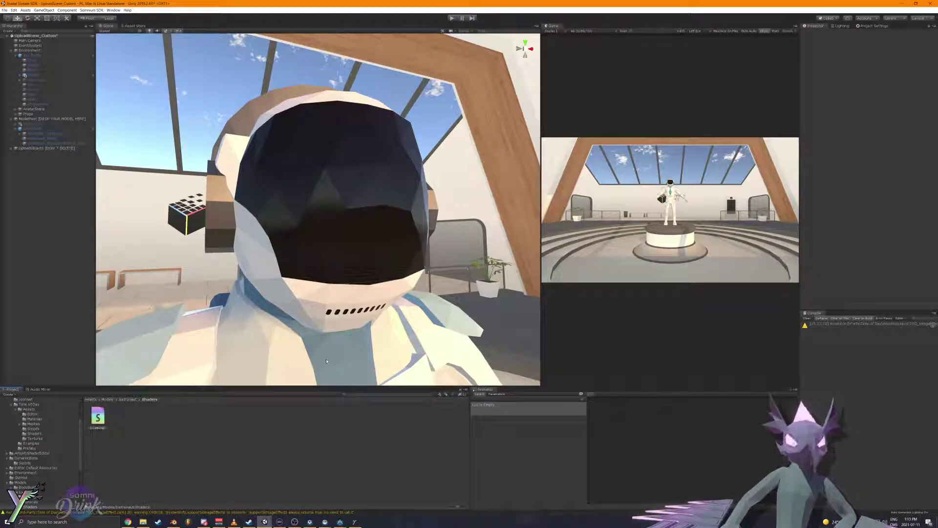
pyautogui.write('ut')
pyautogui.press('Return')
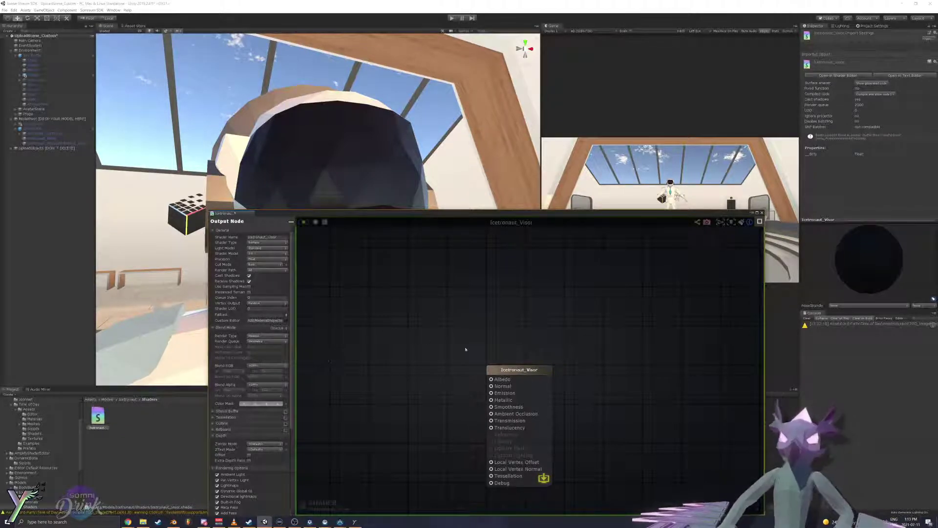
# Step: Examine the Icetronaut_Visor output node's Albedo, Normal and Emission inputs, pulling a test connection from each
pyautogui.moveTo(432, 399); pyautogui.dragTo(522, 356, button='right')
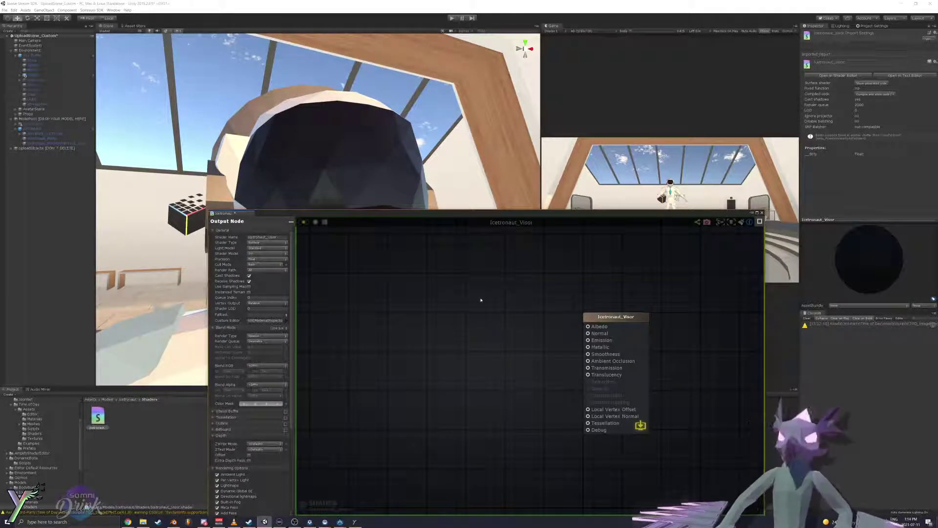
pyautogui.moveTo(528, 322); pyautogui.dragTo(406, 297, button='right')
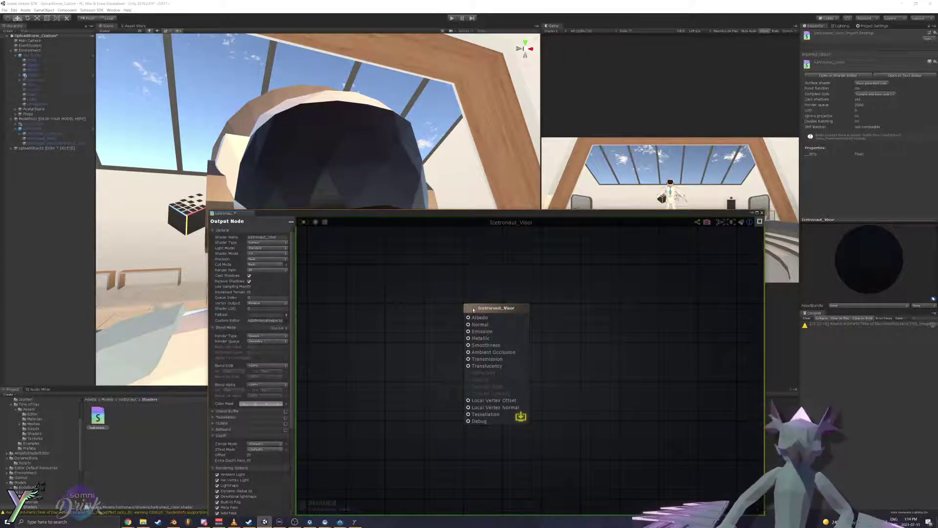
pyautogui.moveTo(478, 266); pyautogui.dragTo(527, 266, button='right')
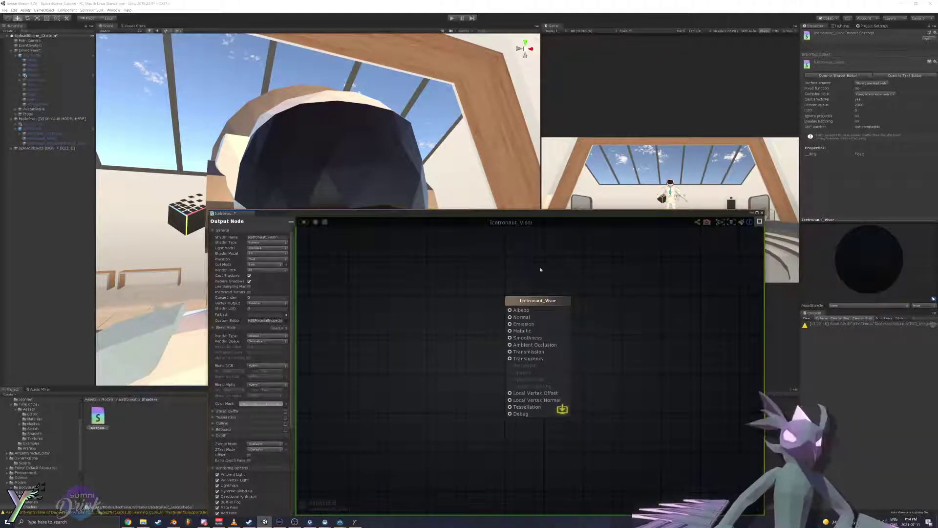
pyautogui.moveTo(630, 256); pyautogui.dragTo(475, 457)
pyautogui.press('f')
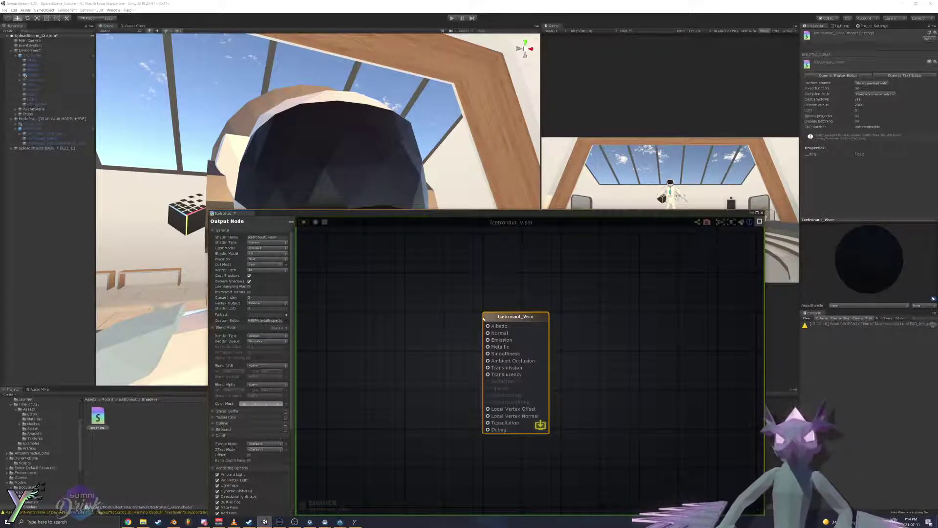
pyautogui.moveTo(488, 325); pyautogui.dragTo(432, 327)
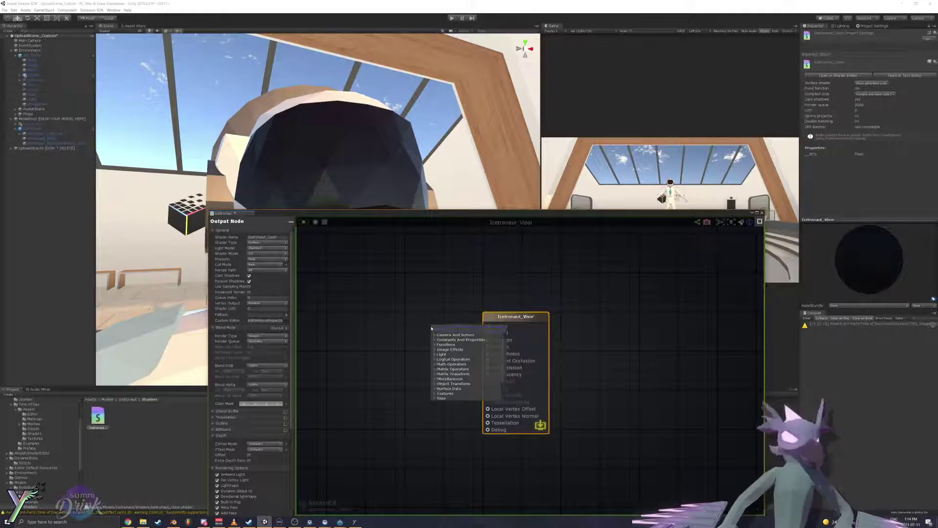
pyautogui.click(425, 313)
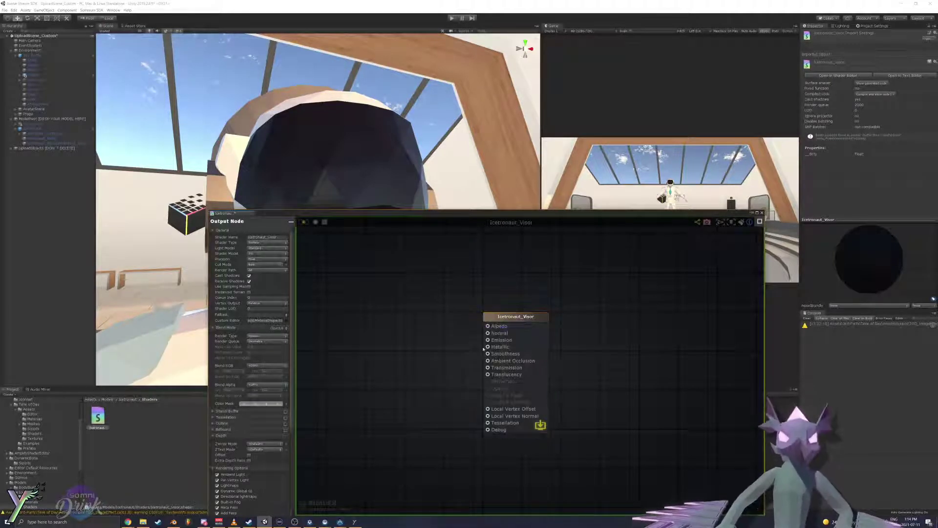
pyautogui.moveTo(487, 333); pyautogui.dragTo(435, 334)
pyautogui.click(418, 342)
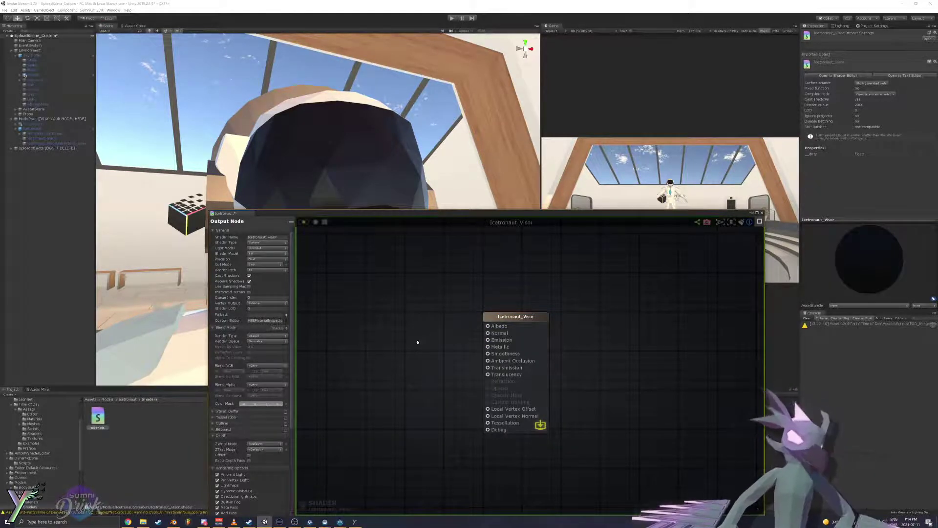
pyautogui.moveTo(488, 340); pyautogui.dragTo(422, 346)
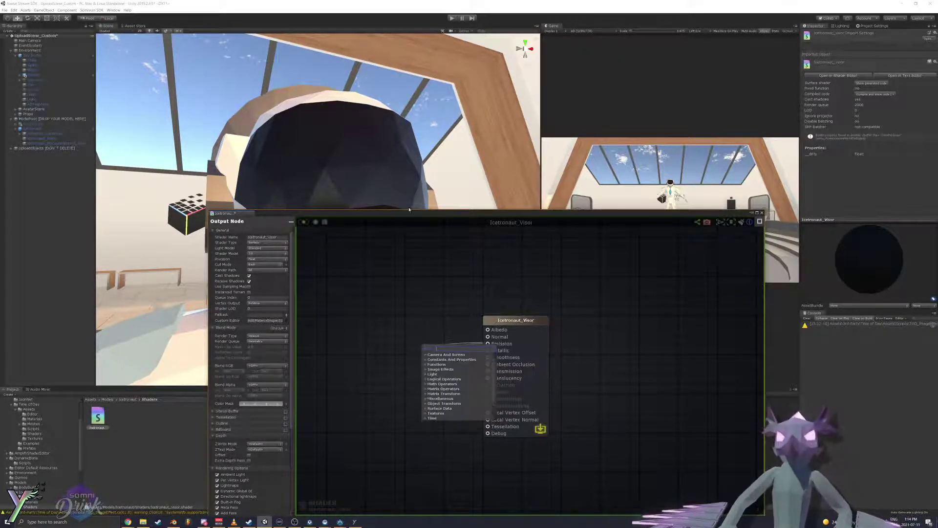
# Step: Move the shader editor window aside and inspect the glowing stripe on the avatar's headphones in the scene
pyautogui.moveTo(406, 214); pyautogui.dragTo(551, 220)
pyautogui.keyDown('alt'); pyautogui.moveTo(266, 171); pyautogui.dragTo(425, 301); pyautogui.keyUp('alt')
pyautogui.click(581, 388)
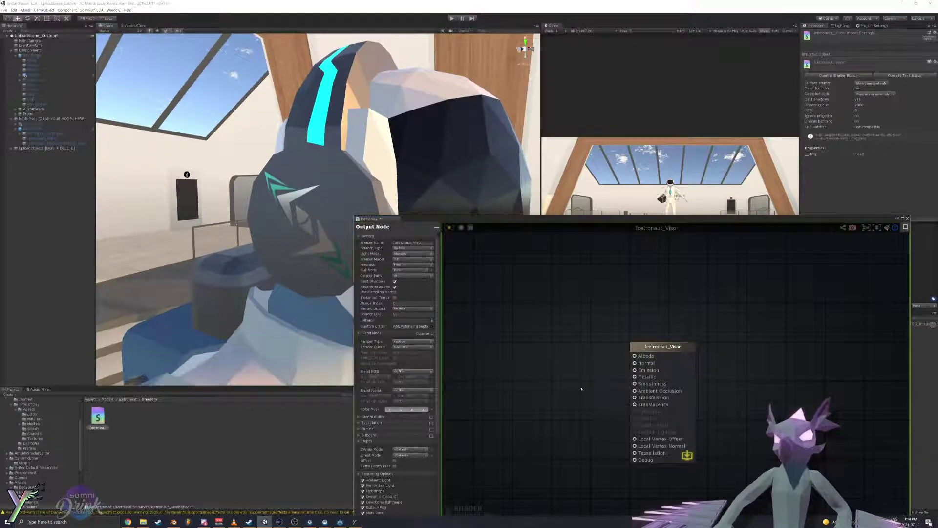
# Step: Examine the output node's Metallic, Smoothness and Ambient Occlusion inputs, discarding each test connection
pyautogui.moveTo(633, 377); pyautogui.dragTo(576, 380)
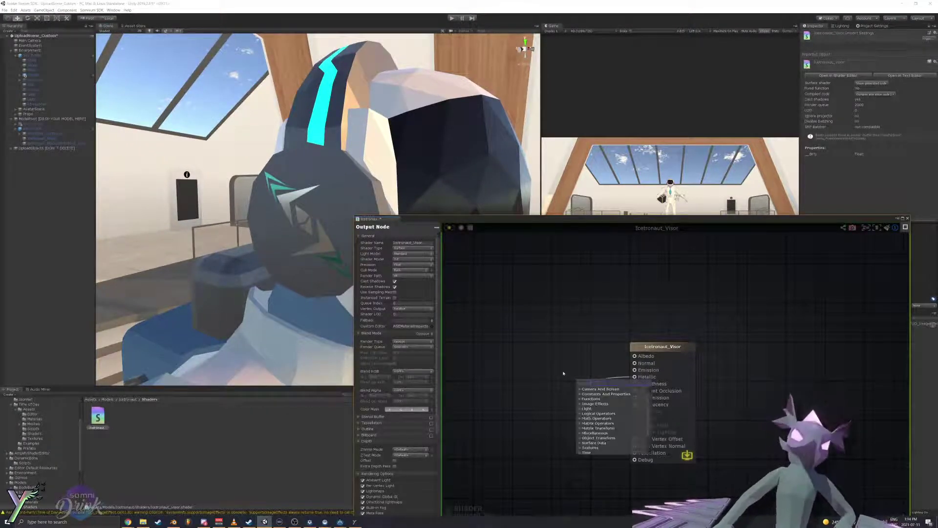
pyautogui.click(562, 362)
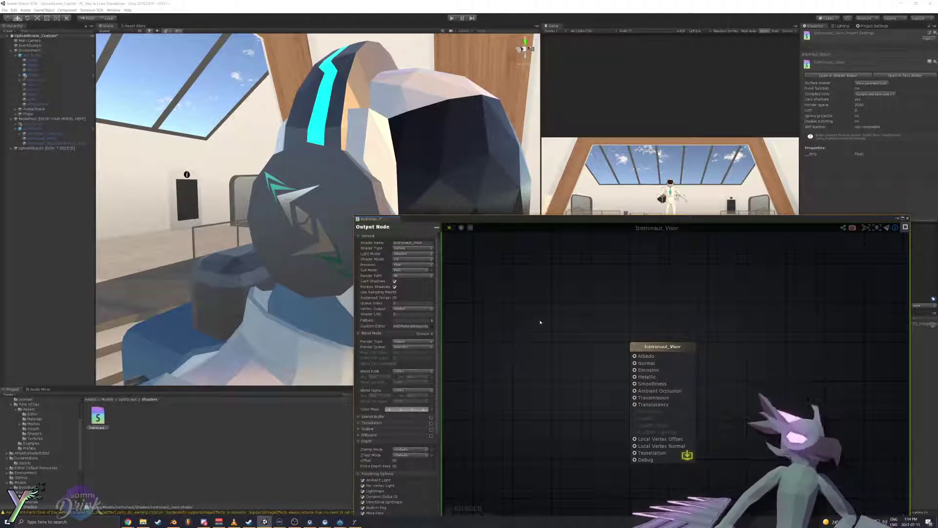
pyautogui.moveTo(634, 383); pyautogui.dragTo(595, 390)
pyautogui.click(566, 380)
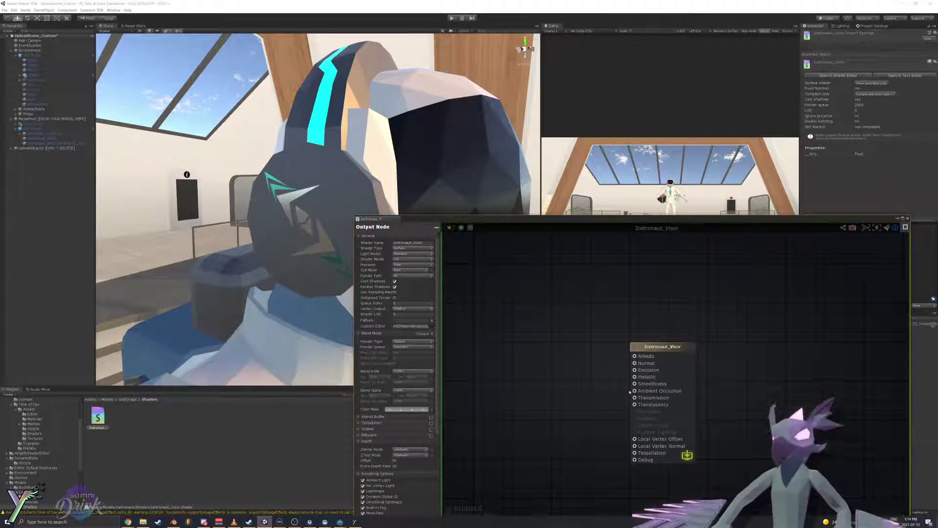
pyautogui.moveTo(631, 394); pyautogui.dragTo(602, 390)
pyautogui.click(598, 413)
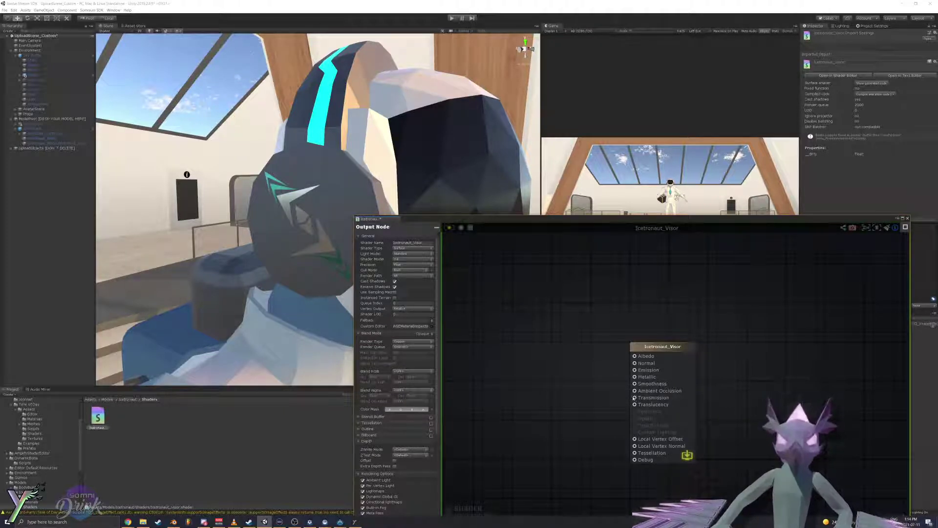
# Step: Examine the output node's Transmission and Translucency inputs, discarding the test connection
pyautogui.moveTo(635, 398); pyautogui.dragTo(592, 407)
pyautogui.click(582, 391)
pyautogui.click(565, 410)
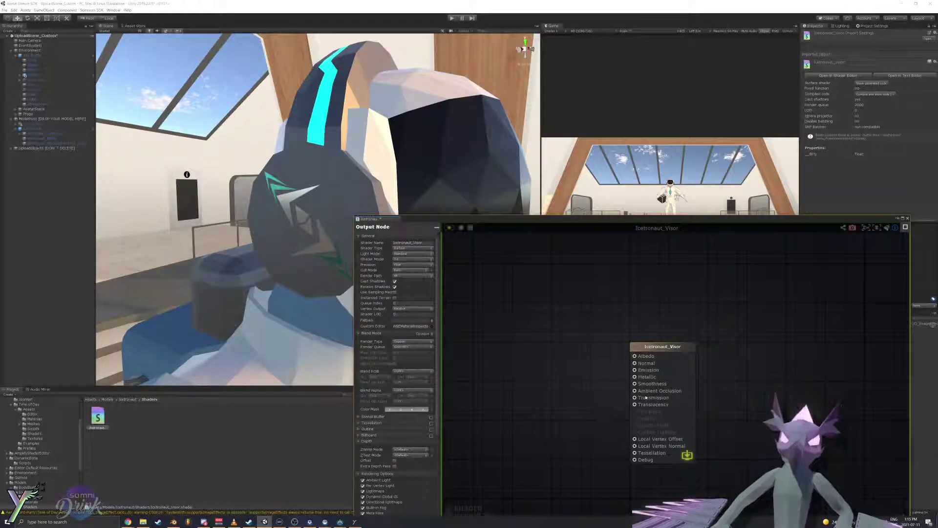
pyautogui.moveTo(632, 409); pyautogui.dragTo(637, 393)
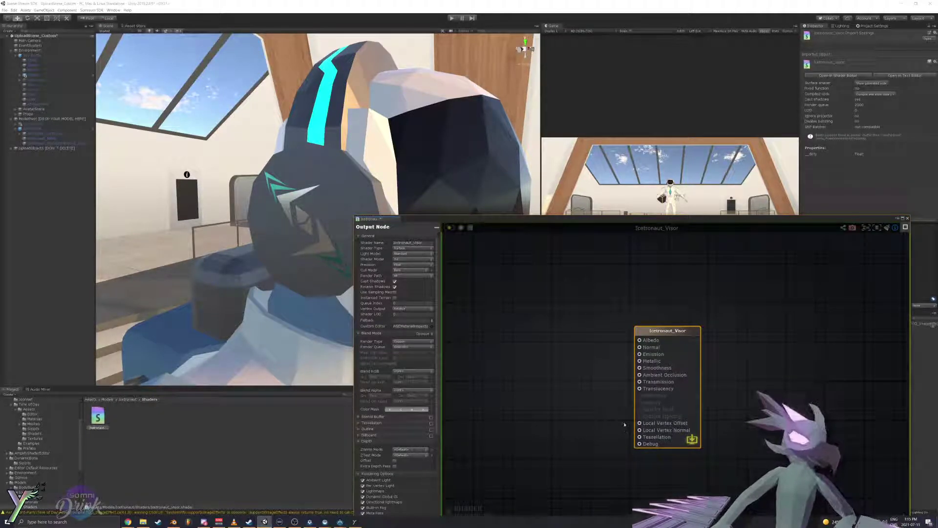
# Step: Review the output node's settings, collapse and restore their panel, and inspect the Blend Mode options without changing them
pyautogui.scroll(-3, 413, 330)
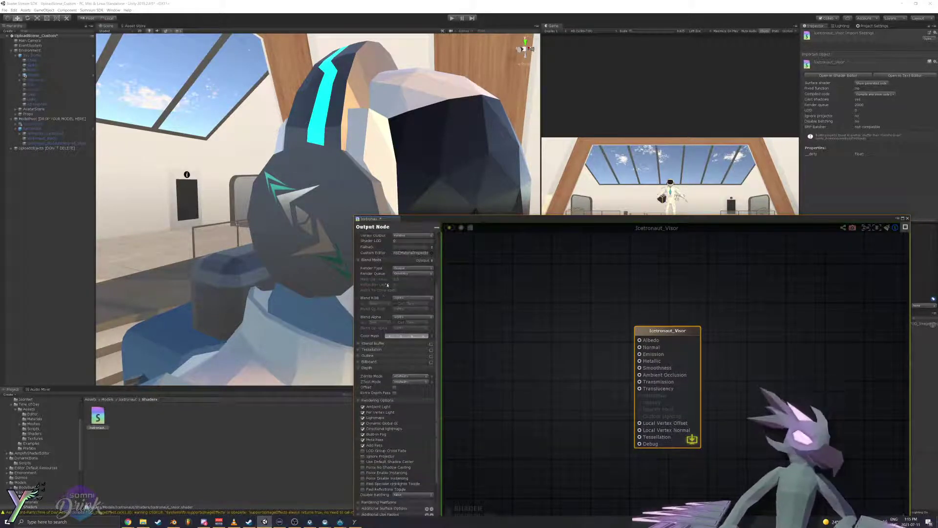
pyautogui.scroll(3, 420, 384)
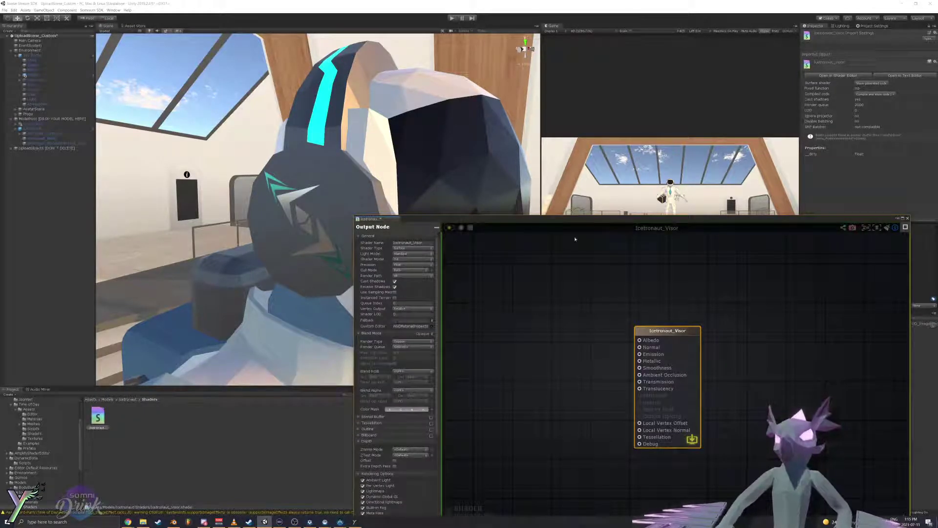
pyautogui.click(434, 228)
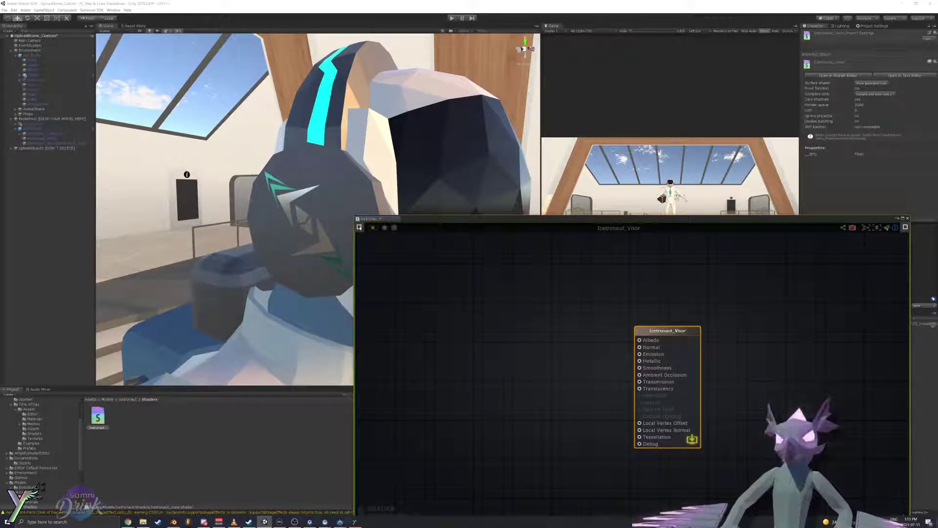
pyautogui.click(359, 227)
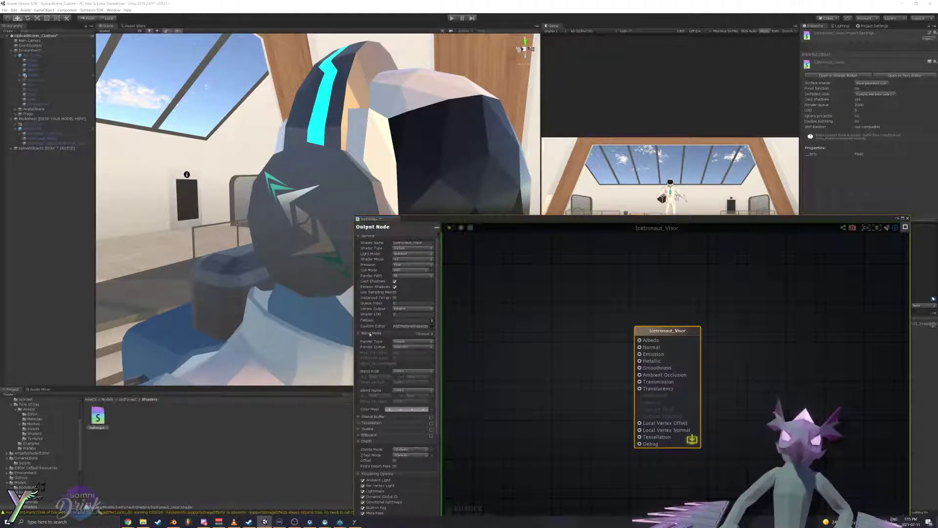
pyautogui.click(422, 335)
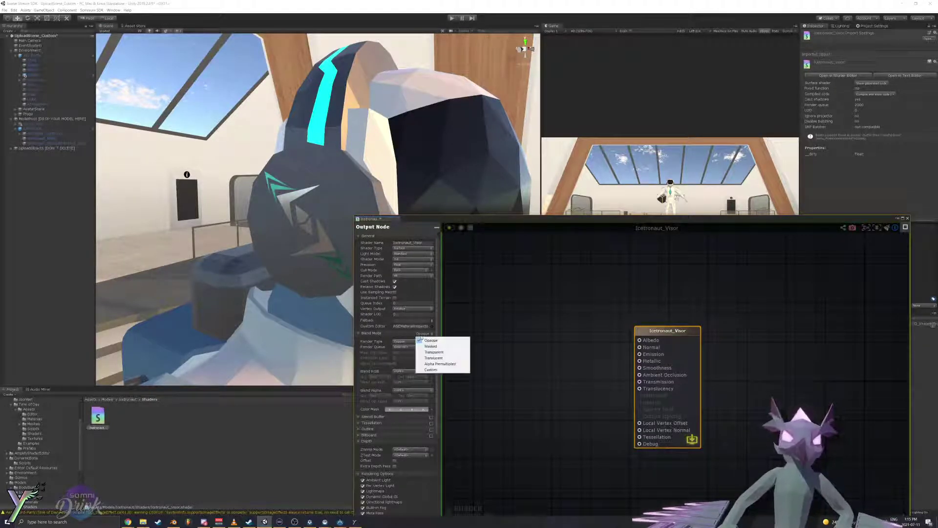
pyautogui.click(600, 370)
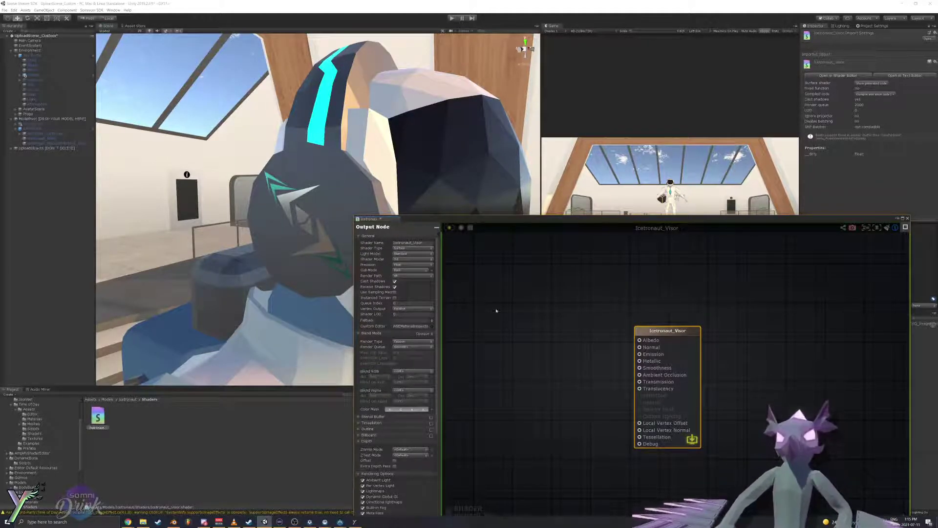
# Step: Examine the output node's Local Vertex Offset input, pulling test connections from it and discarding them
pyautogui.rightClick(466, 304)
pyautogui.click(470, 295)
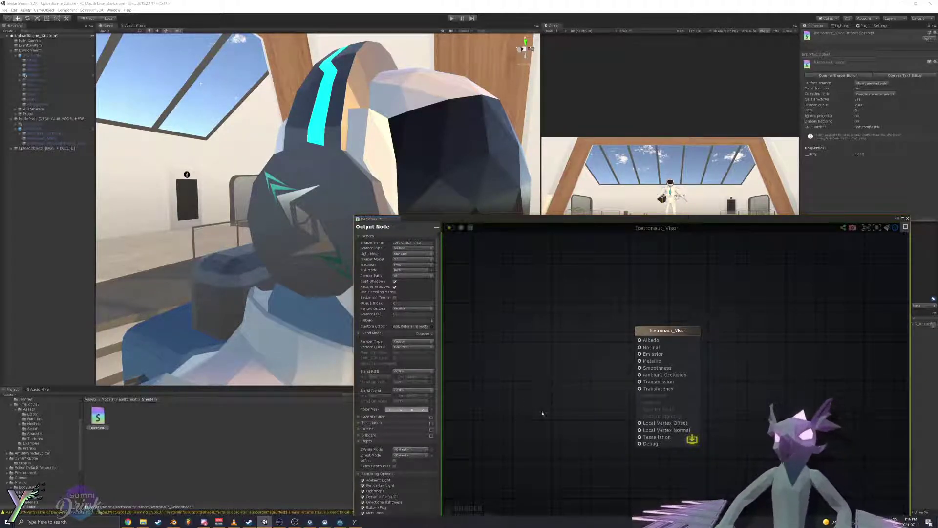
pyautogui.moveTo(639, 423); pyautogui.dragTo(599, 428)
pyautogui.click(612, 431)
pyautogui.click(537, 426)
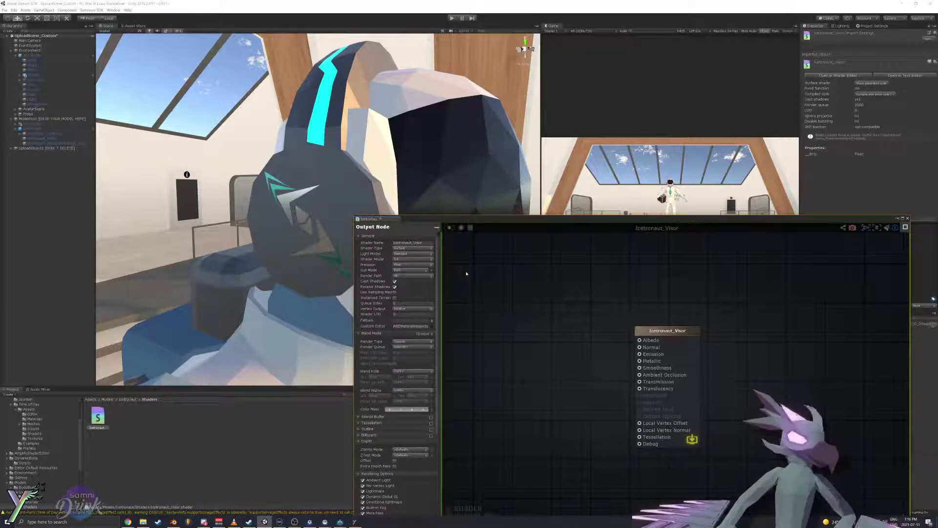
pyautogui.moveTo(639, 423); pyautogui.dragTo(550, 419)
pyautogui.click(542, 425)
# Step: Examine the output node's Tessellation input, discarding each test connection pulled from it
pyautogui.moveTo(639, 436); pyautogui.dragTo(586, 433)
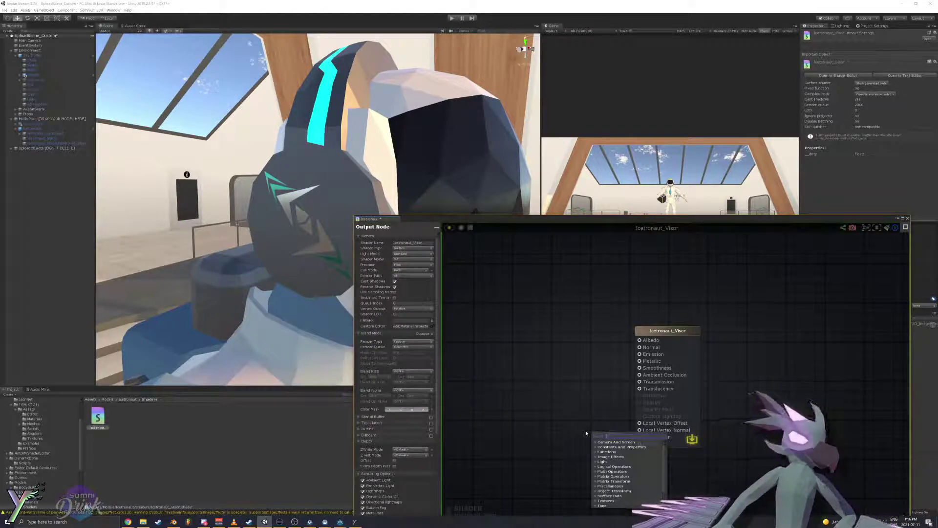
pyautogui.click(586, 433)
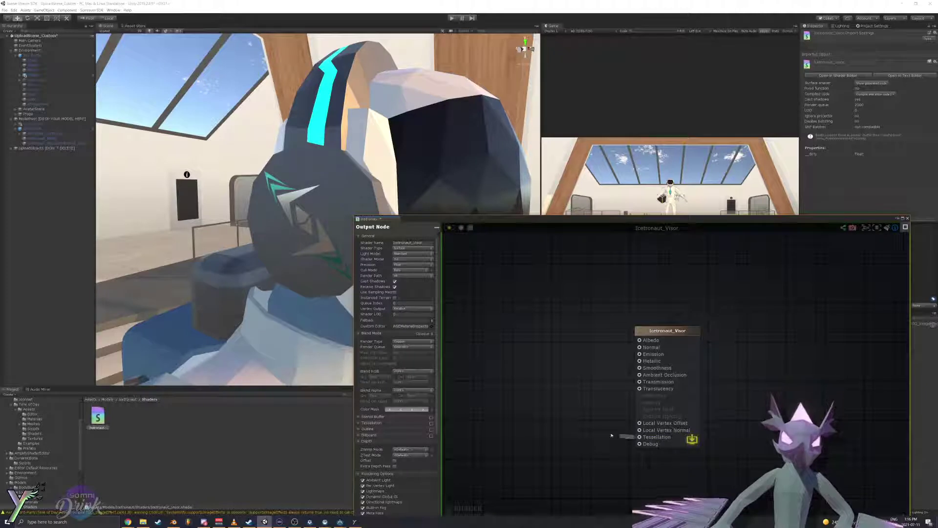
pyautogui.moveTo(611, 435); pyautogui.dragTo(573, 414)
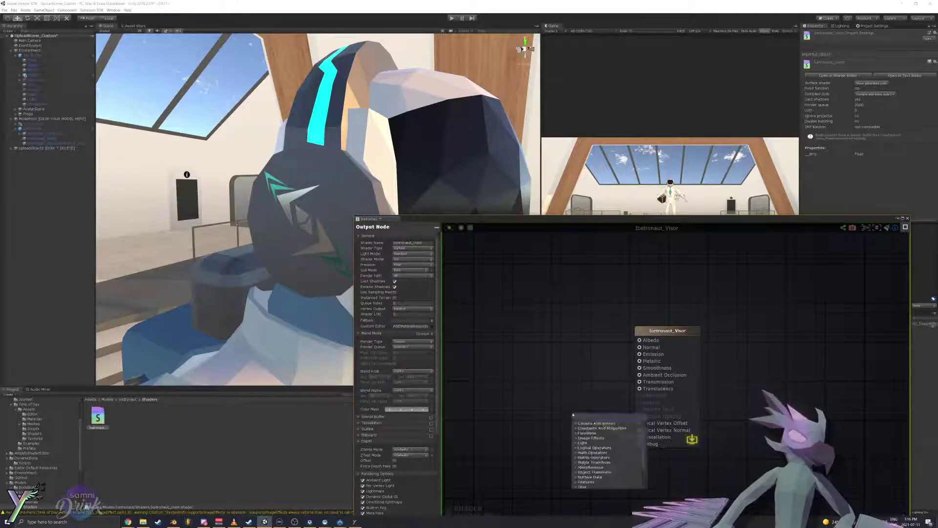
pyautogui.click(572, 414)
pyautogui.moveTo(648, 438); pyautogui.dragTo(648, 437)
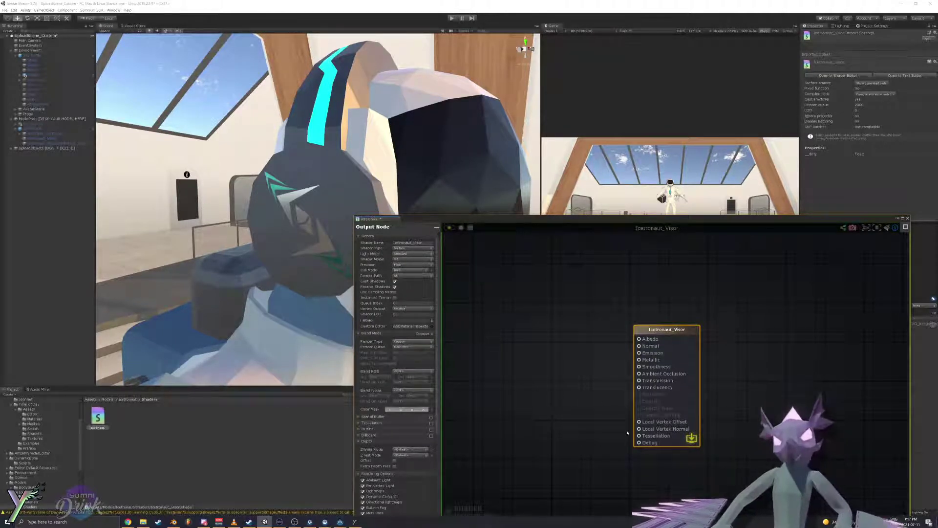
pyautogui.moveTo(638, 436); pyautogui.dragTo(544, 411)
pyautogui.click(504, 401)
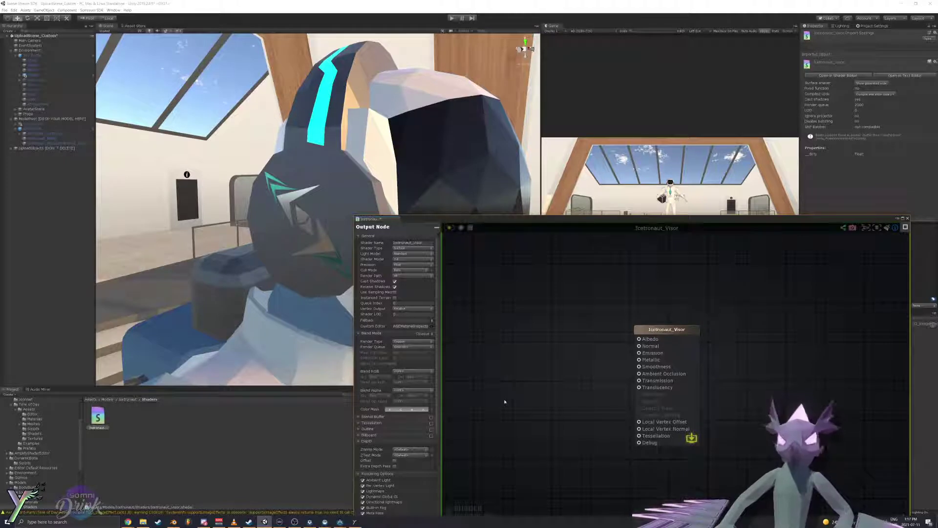
# Step: Try a constant Color node on the output node's Debug input, and delete that test node
pyautogui.moveTo(641, 445); pyautogui.dragTo(562, 422)
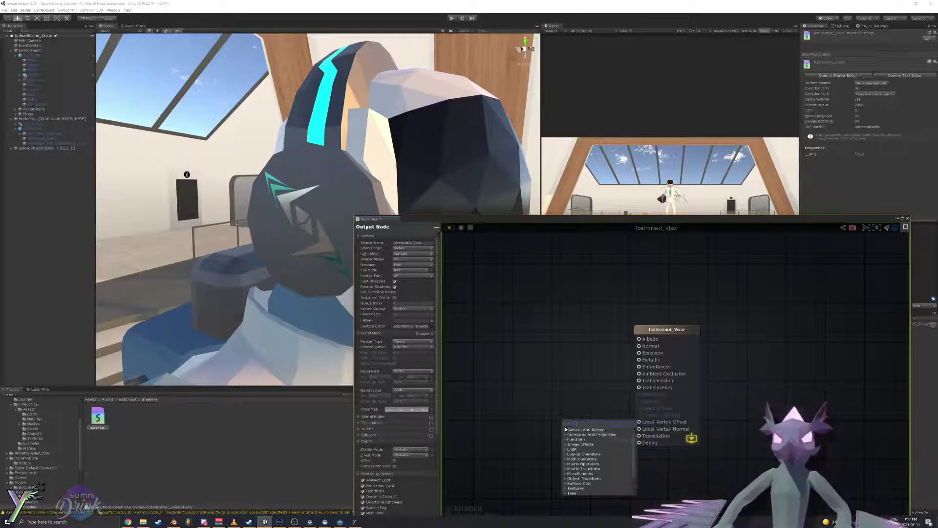
pyautogui.click(542, 411)
pyautogui.rightClick(542, 411)
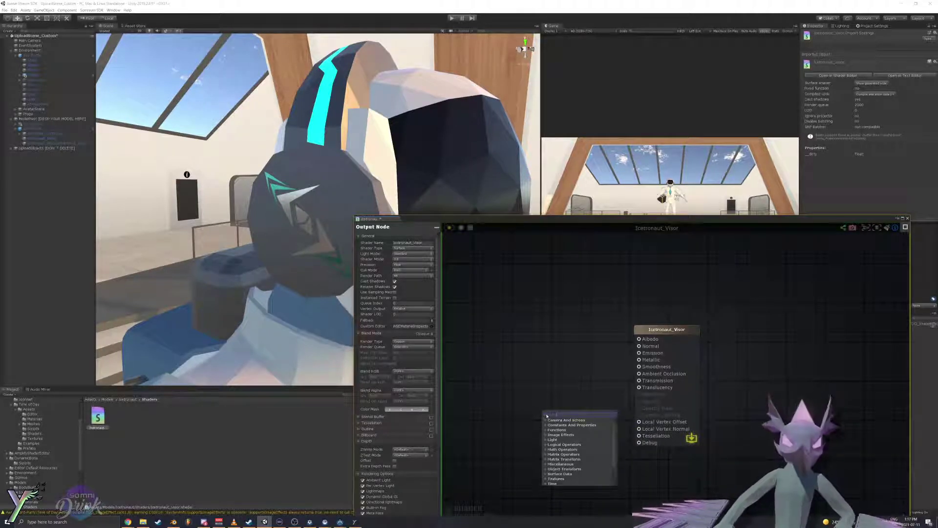
pyautogui.write('col')
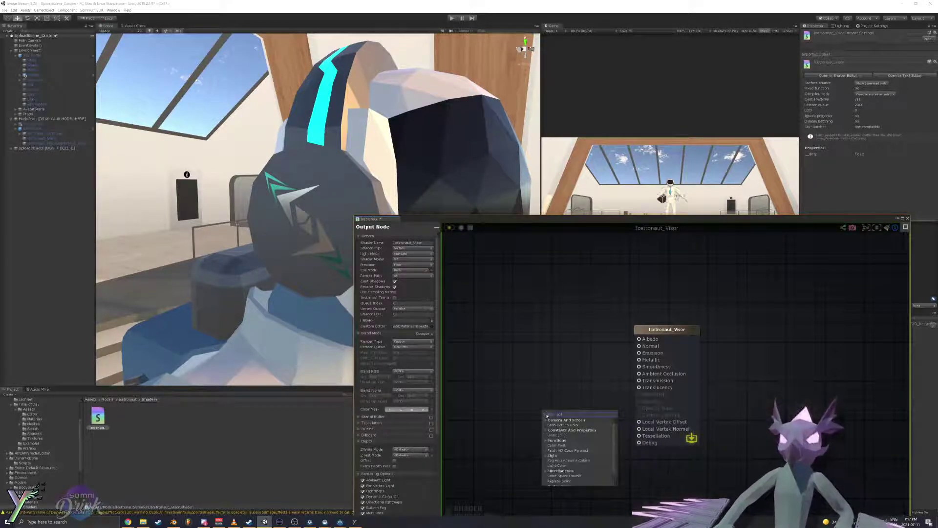
pyautogui.click(554, 434)
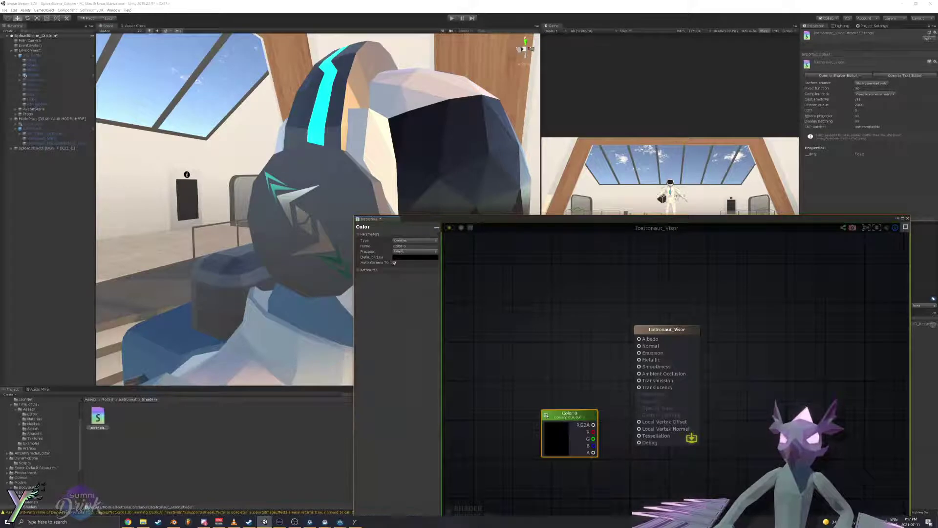
pyautogui.click(417, 241)
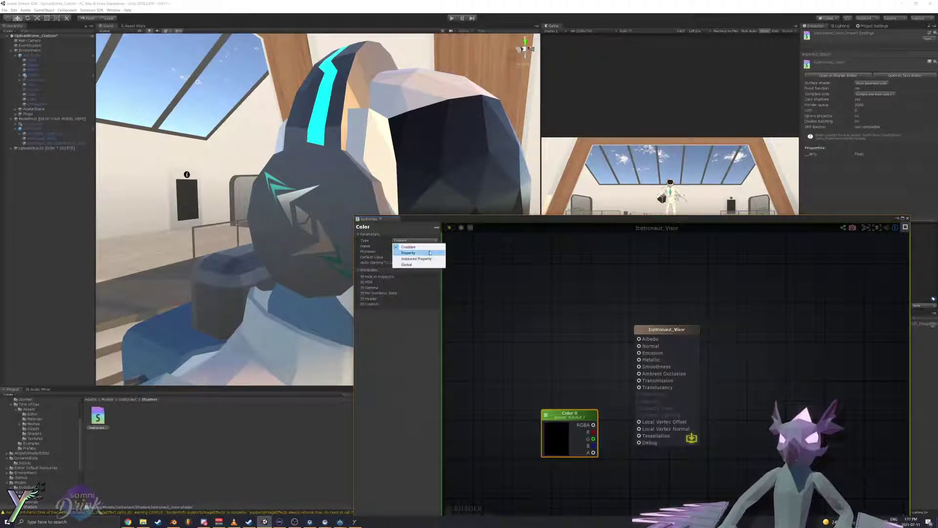
pyautogui.click(409, 247)
pyautogui.moveTo(594, 424); pyautogui.dragTo(638, 441)
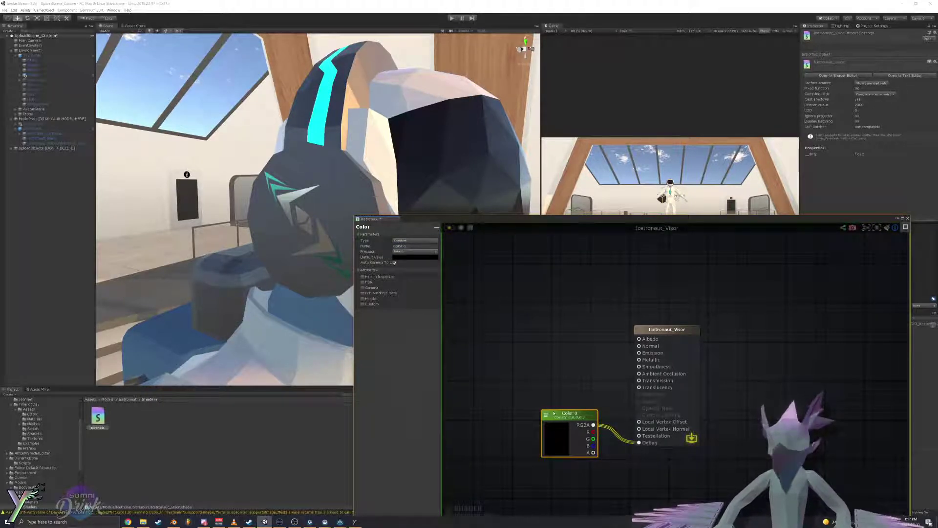
pyautogui.press('Delete')
# Step: Select the astronaut's visor mesh in the scene and move the shader editor window clear of the Inspector
pyautogui.moveTo(476, 203); pyautogui.dragTo(459, 205, button='right')
pyautogui.keyDown('alt'); pyautogui.moveTo(460, 204); pyautogui.dragTo(369, 194); pyautogui.keyUp('alt')
pyautogui.click(369, 194)
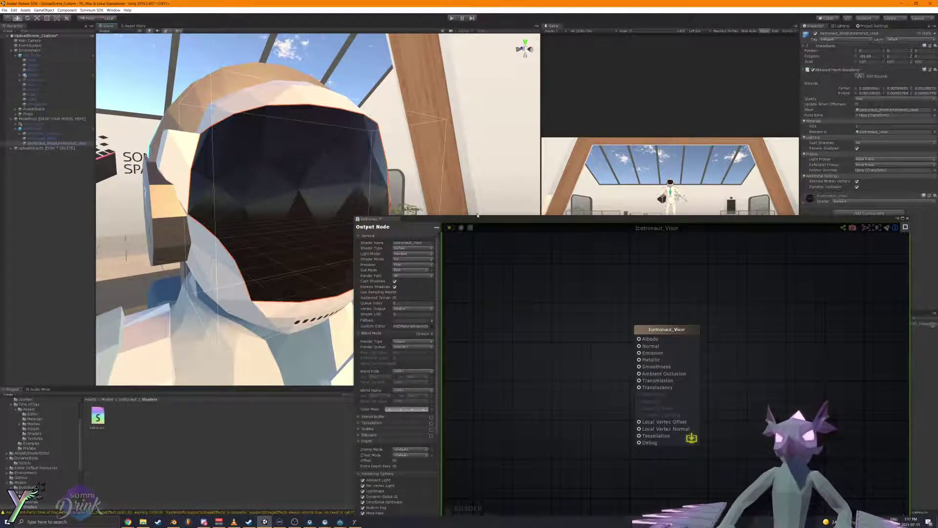
pyautogui.moveTo(493, 220); pyautogui.dragTo(122, 209)
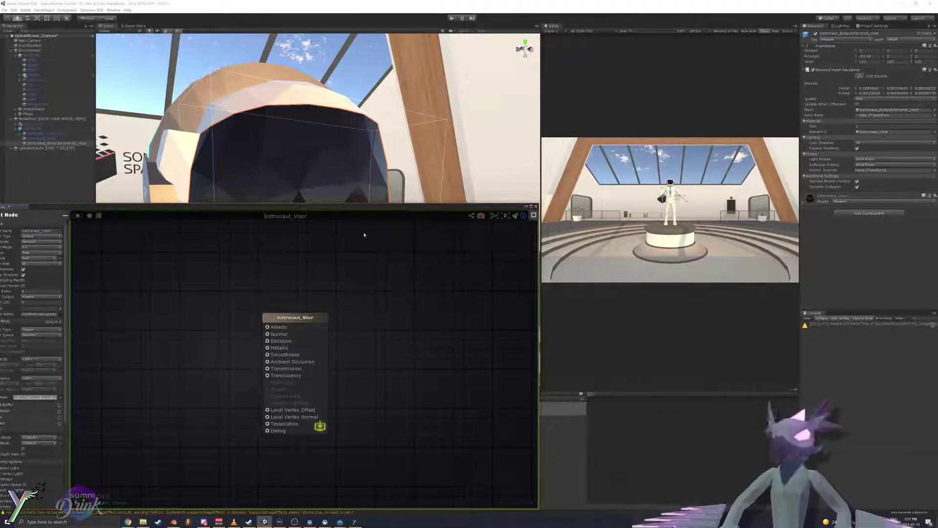
# Step: Expand the visor's current material and copy the hexadecimal value of its Albedo color
pyautogui.click(829, 201)
pyautogui.scroll(-3, 865, 153)
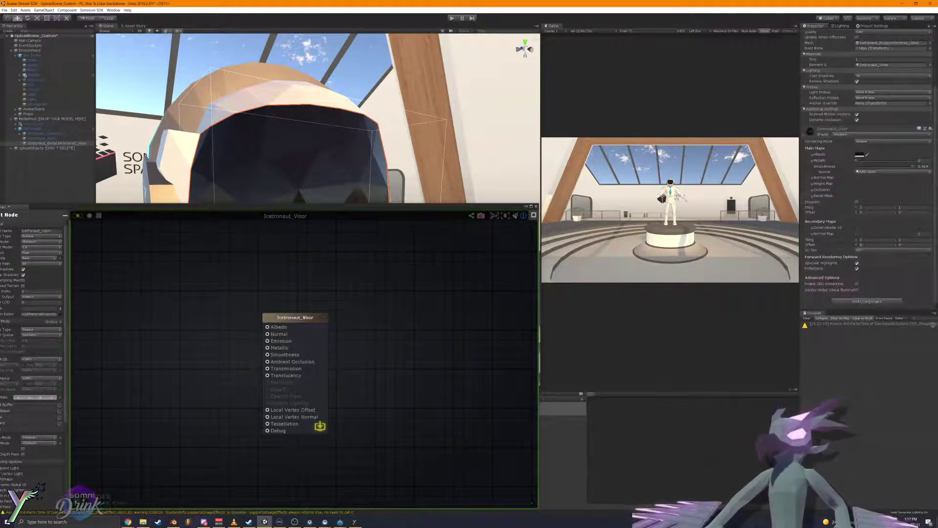
pyautogui.click(861, 154)
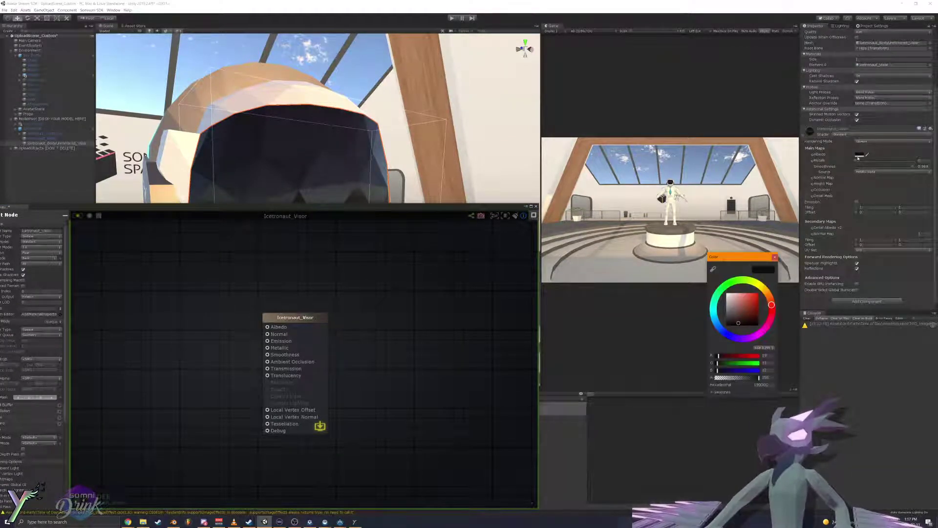
pyautogui.click(770, 385)
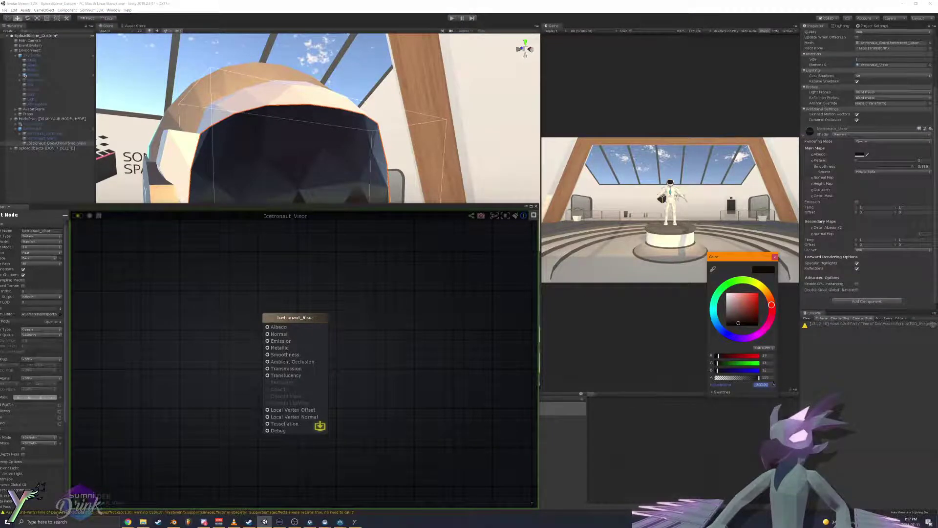
pyautogui.click(774, 256)
# Step: Add a Color node beside the Icetronaut_Visor output node and set its default value to hex 130C0C with full alpha
pyautogui.moveTo(220, 315); pyautogui.dragTo(291, 318, button='middle')
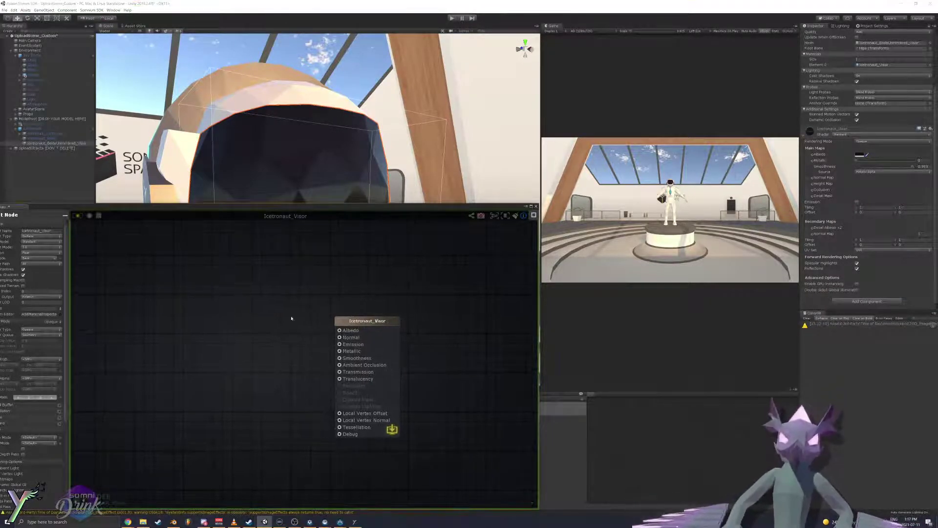
pyautogui.rightClick(206, 321)
pyautogui.write('color')
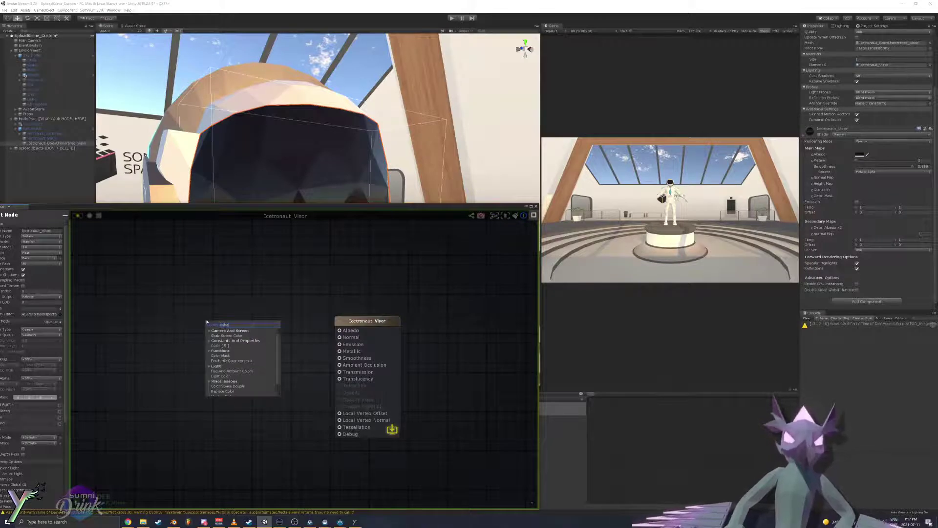
pyautogui.press('Return')
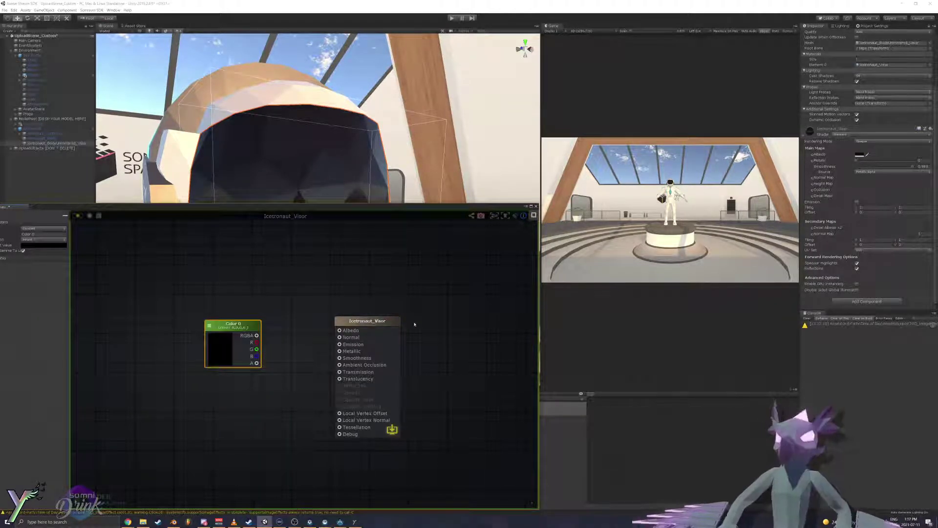
pyautogui.click(55, 246)
pyautogui.moveTo(736, 378); pyautogui.dragTo(758, 378)
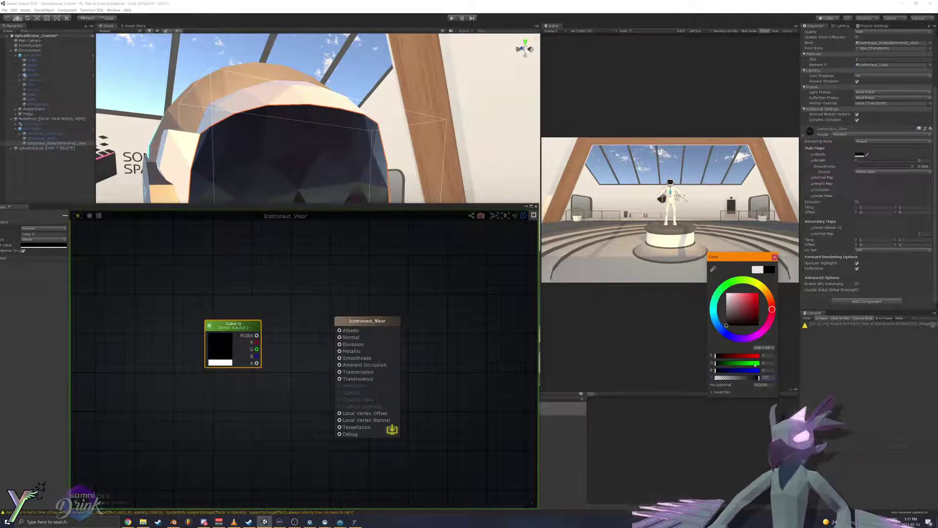
pyautogui.click(767, 384)
pyautogui.write('130C0C')
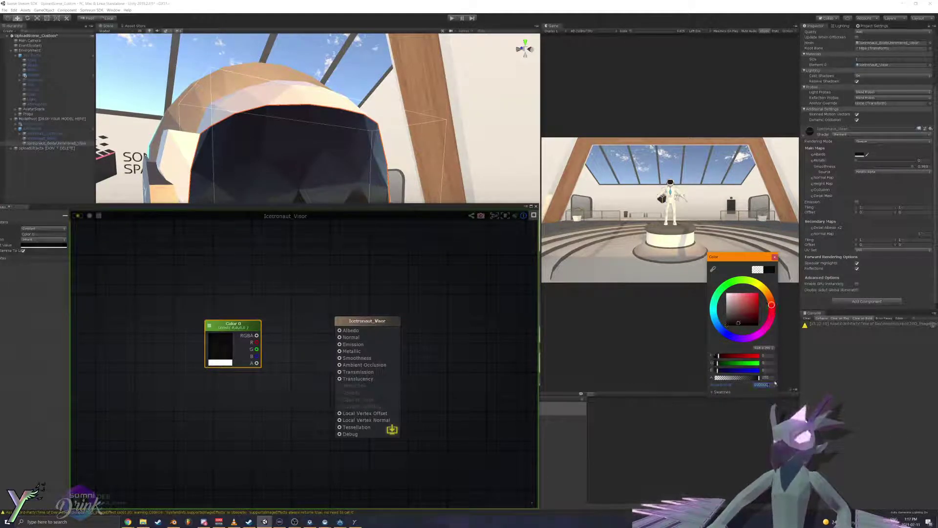
pyautogui.click(775, 257)
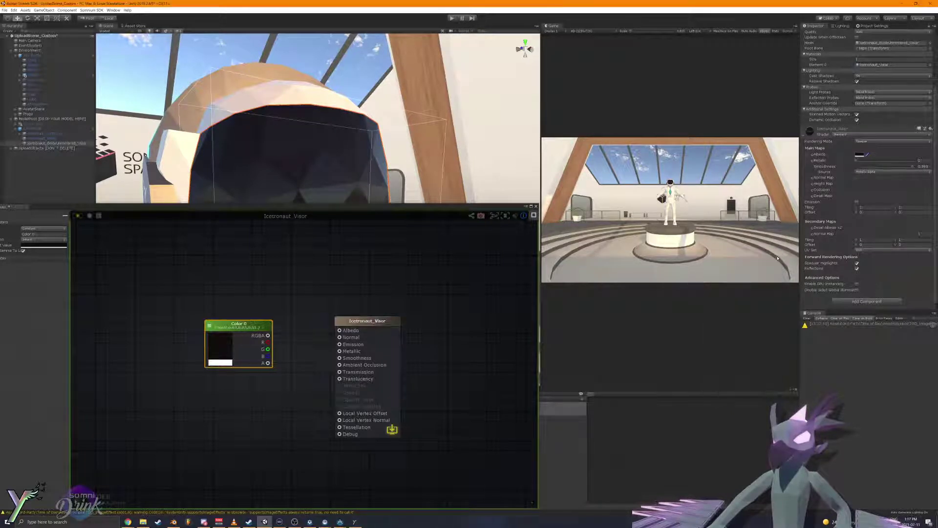
# Step: Dock the shader editor beside the Game view, widen it, and center the Color and output nodes in the graph
pyautogui.moveTo(53, 208); pyautogui.dragTo(158, 200)
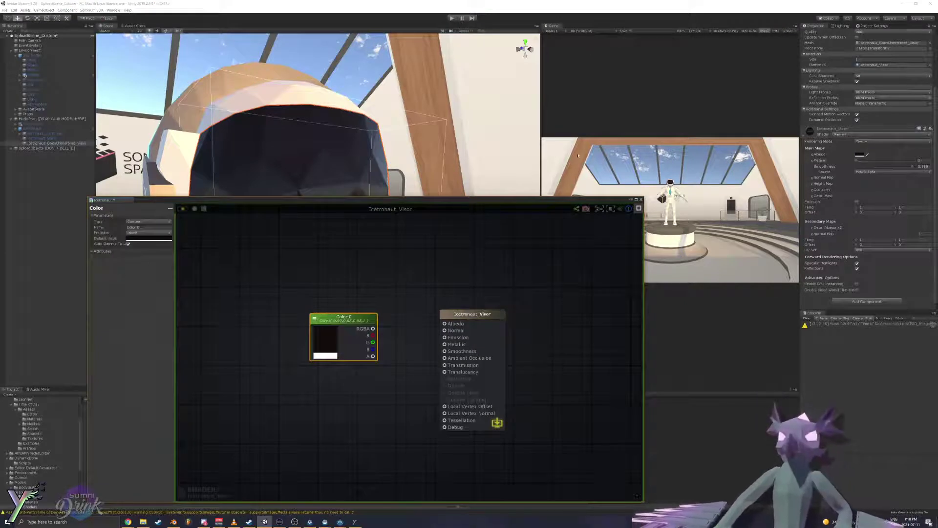
pyautogui.moveTo(104, 202); pyautogui.dragTo(557, 86)
pyautogui.moveTo(613, 129); pyautogui.dragTo(396, 105)
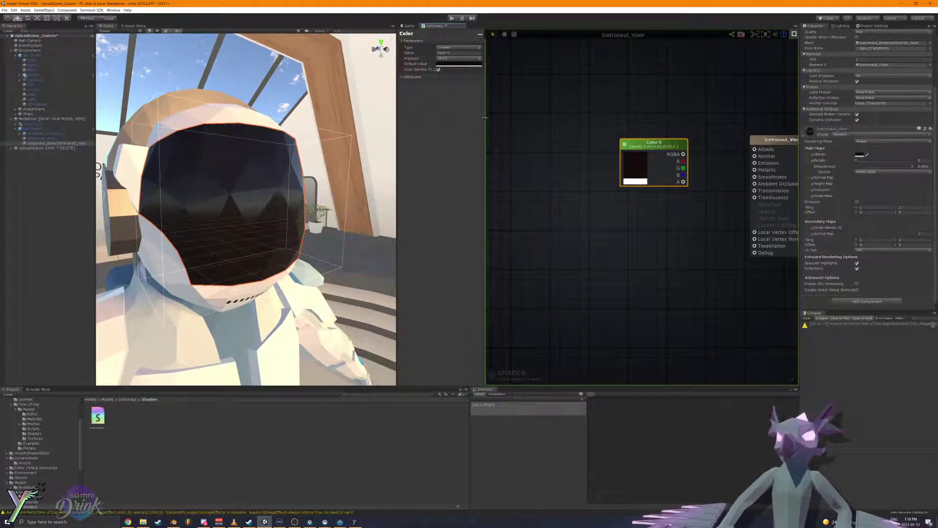
pyautogui.moveTo(607, 144); pyautogui.dragTo(550, 206, button='middle')
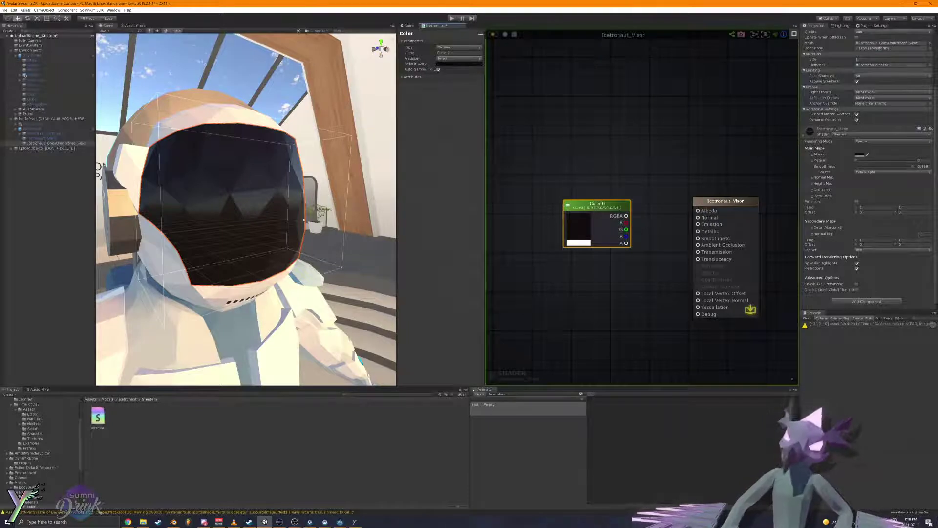
# Step: Connect the Color node's RGBA output to the output node's Albedo input and move the Color node slightly higher in the graph
pyautogui.moveTo(226, 221); pyautogui.dragTo(493, 218, button='right')
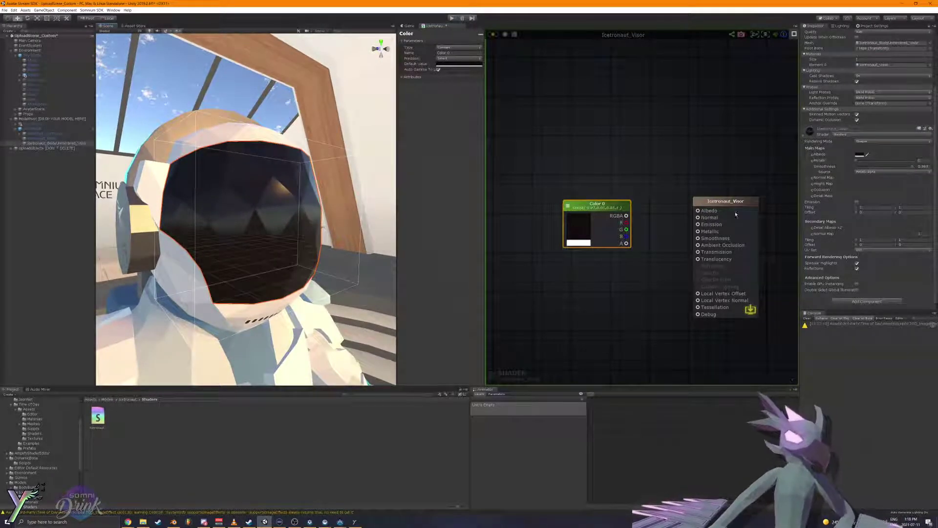
pyautogui.moveTo(662, 198); pyautogui.dragTo(641, 192, button='middle')
pyautogui.moveTo(583, 197); pyautogui.dragTo(599, 164)
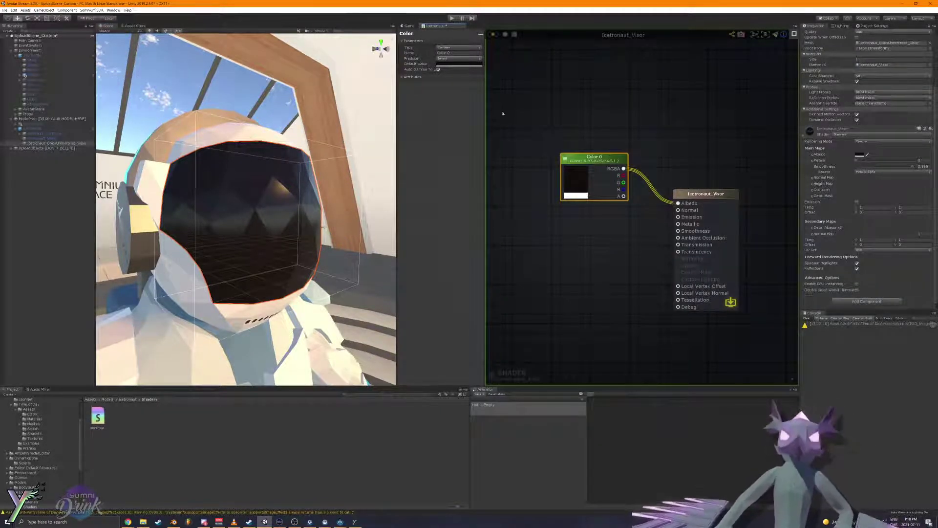
pyautogui.click(480, 34)
pyautogui.click(404, 34)
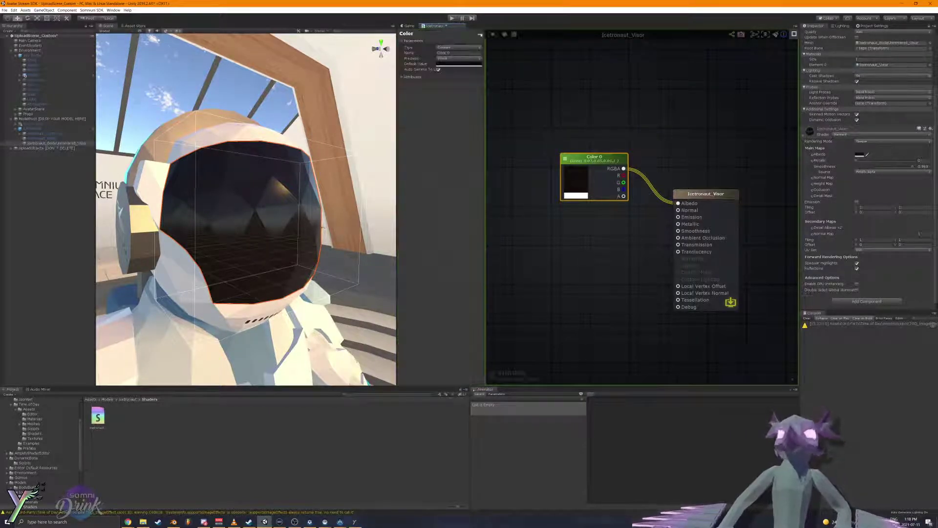
# Step: Change the Color node's type to Property and review the other available types
pyautogui.click(438, 47)
pyautogui.click(451, 59)
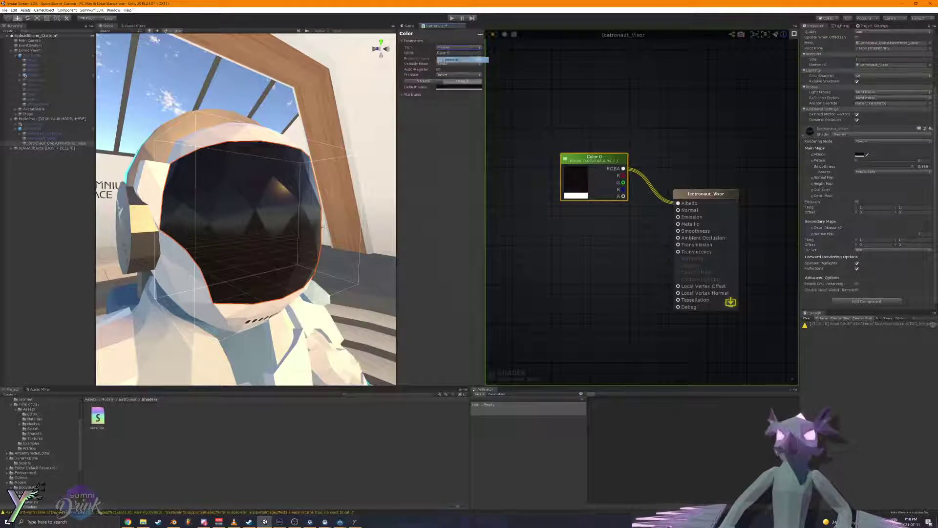
pyautogui.click(445, 49)
pyautogui.click(448, 48)
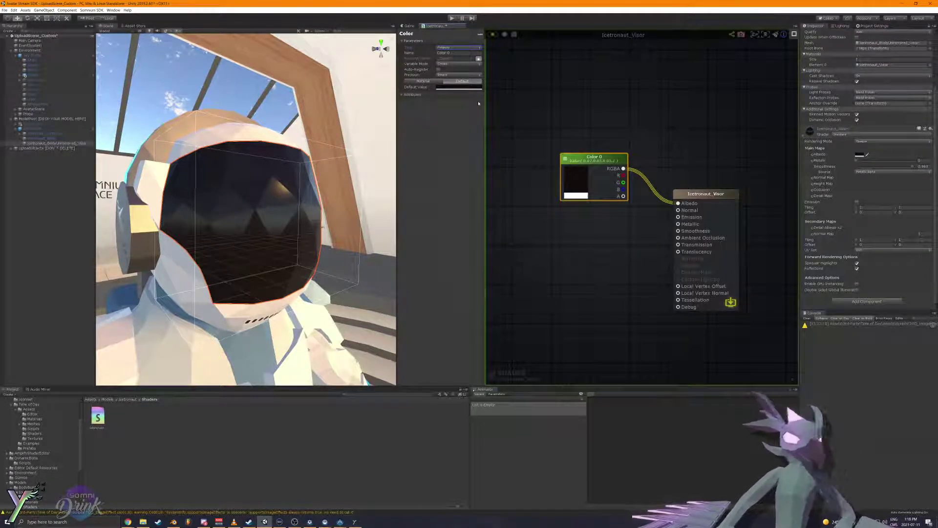
pyautogui.click(457, 48)
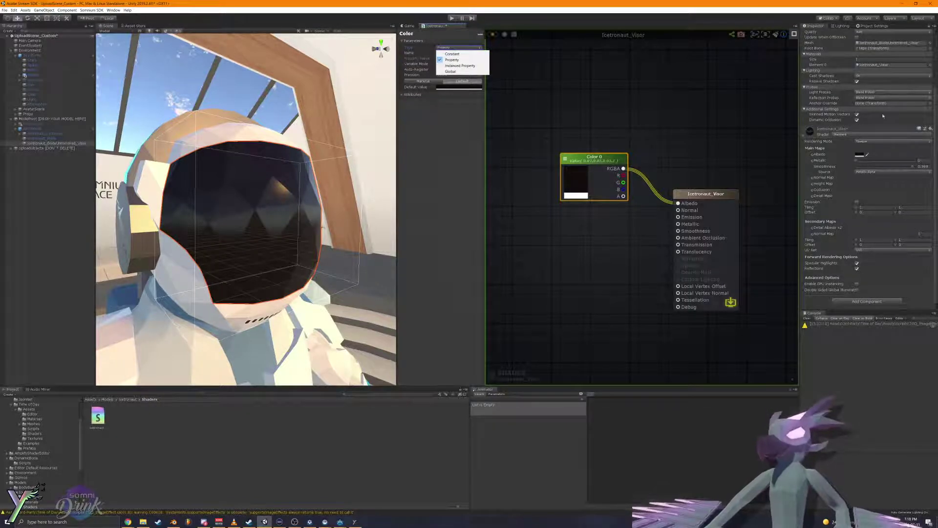
pyautogui.click(910, 283)
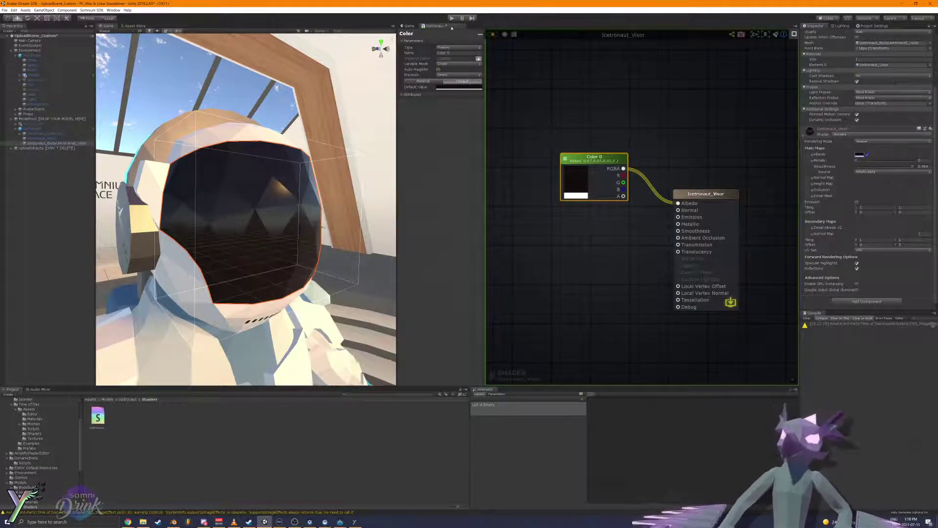
# Step: Set the Color node's type to Global and rename the node GlobalColor
pyautogui.click(457, 48)
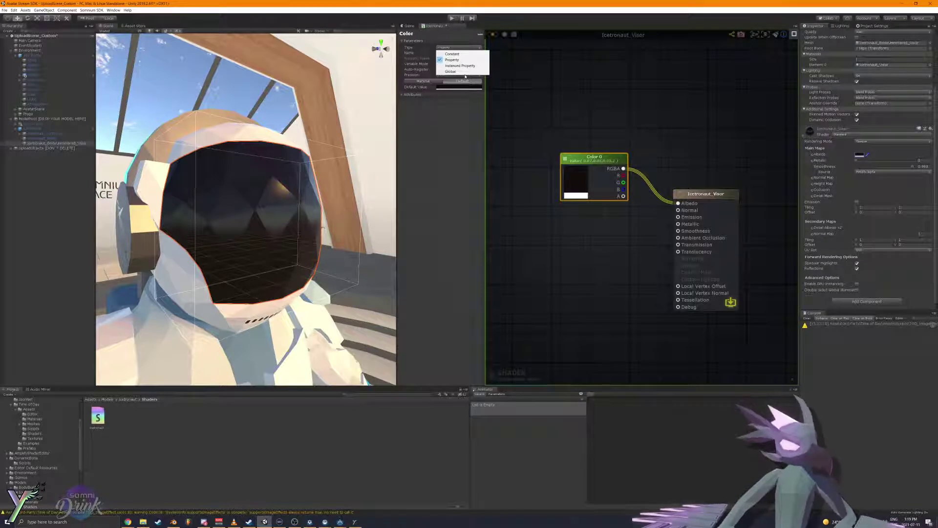
pyautogui.click(462, 71)
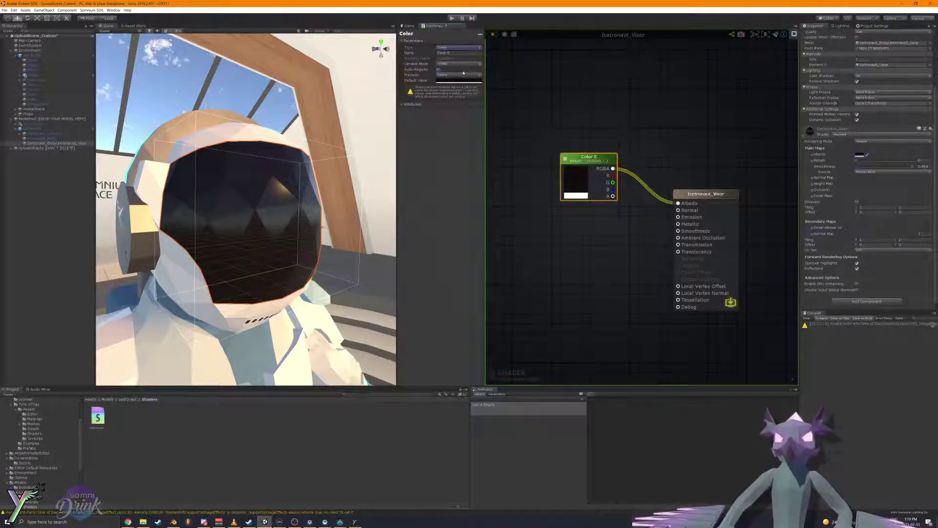
pyautogui.moveTo(459, 53); pyautogui.dragTo(273, 47)
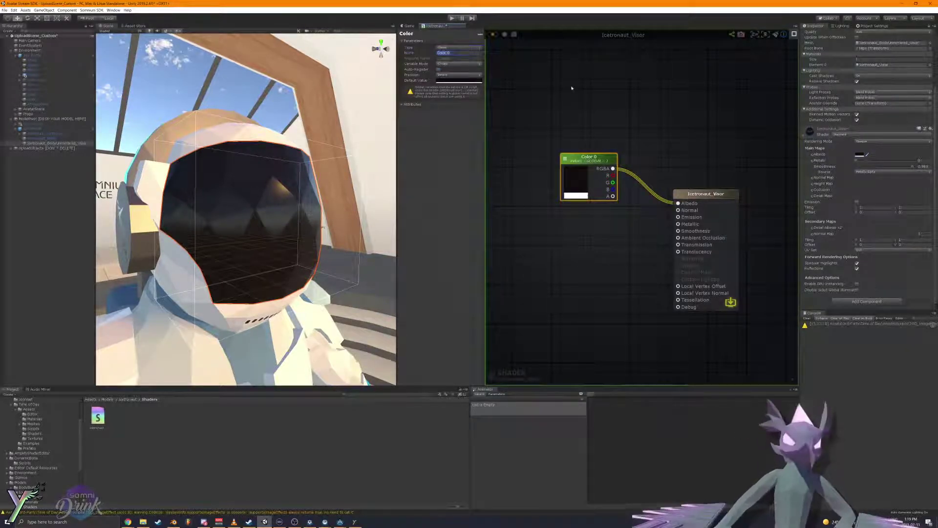
pyautogui.write('GlobalCol')
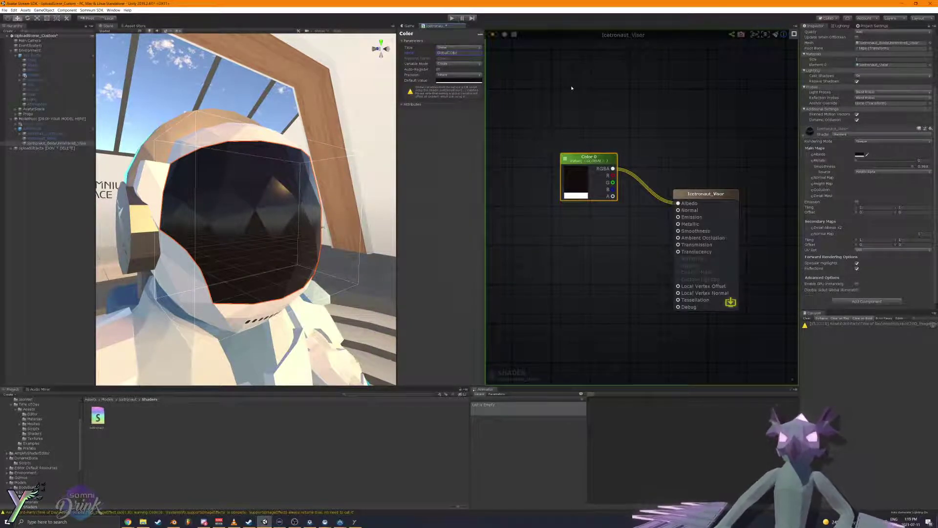
pyautogui.write('or')
pyautogui.press('Return')
pyautogui.click(571, 88)
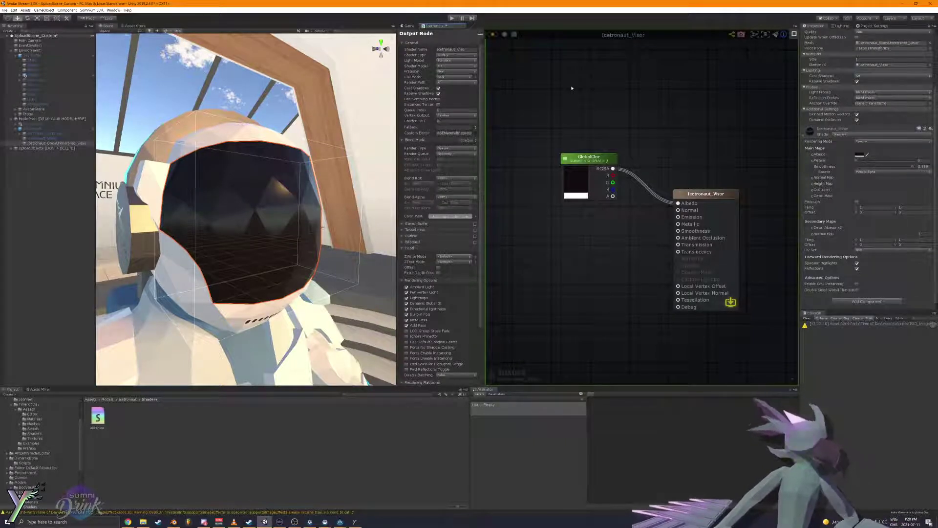
# Step: Select the GlobalColor node and move it lower so it sits level with the output node
pyautogui.moveTo(532, 89); pyautogui.dragTo(619, 218)
pyautogui.click(627, 232)
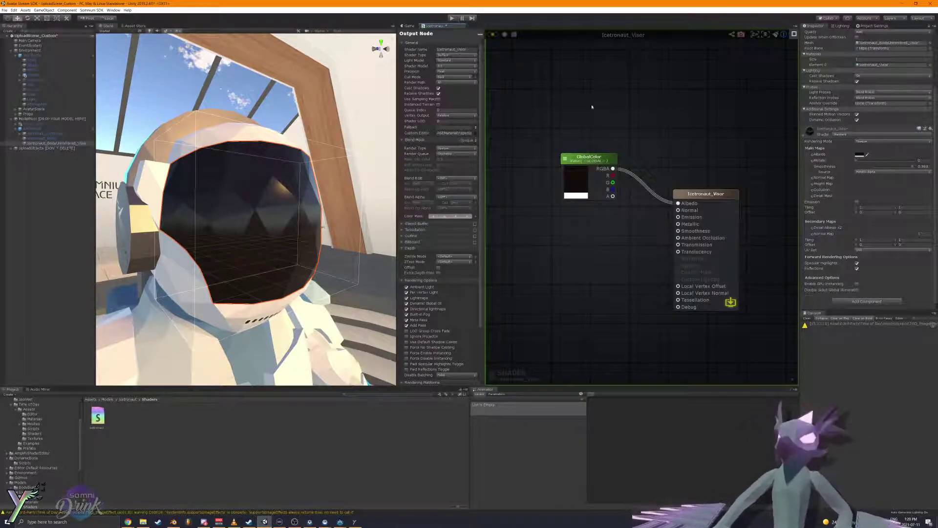
pyautogui.moveTo(536, 87); pyautogui.dragTo(648, 218)
pyautogui.moveTo(592, 153); pyautogui.dragTo(585, 176)
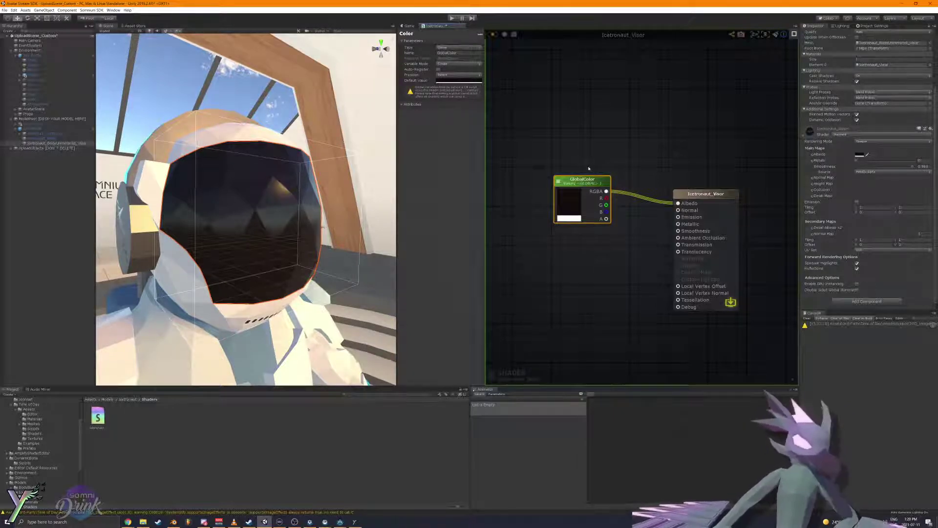
pyautogui.click(450, 48)
pyautogui.click(511, 54)
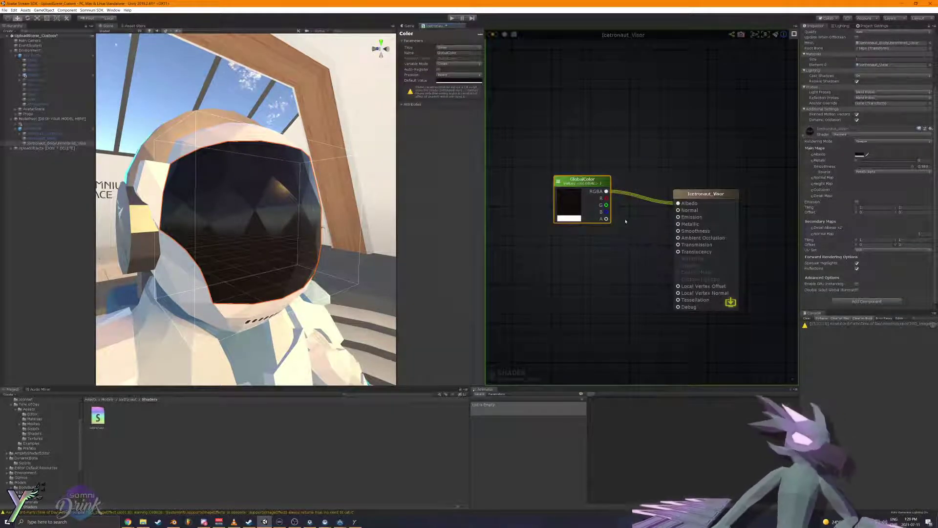
pyautogui.click(708, 274)
pyautogui.moveTo(527, 120); pyautogui.dragTo(656, 251)
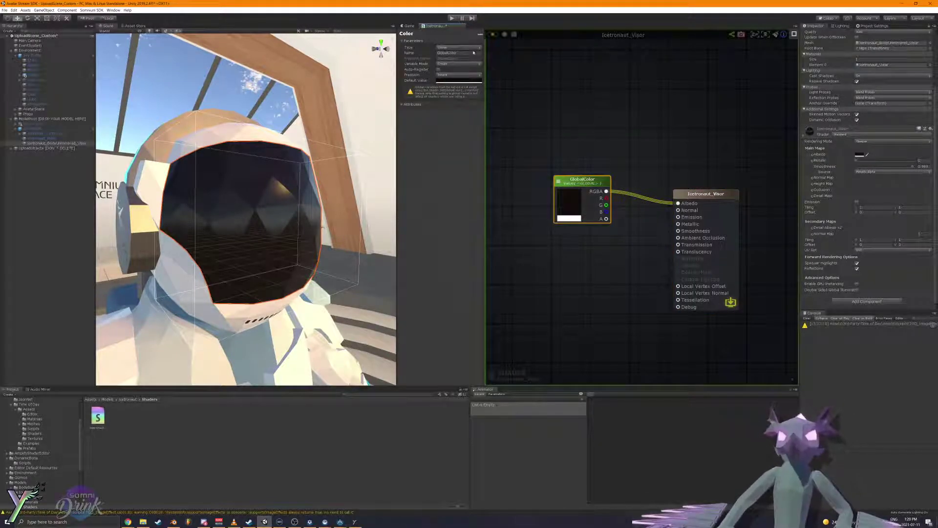
pyautogui.click(447, 53)
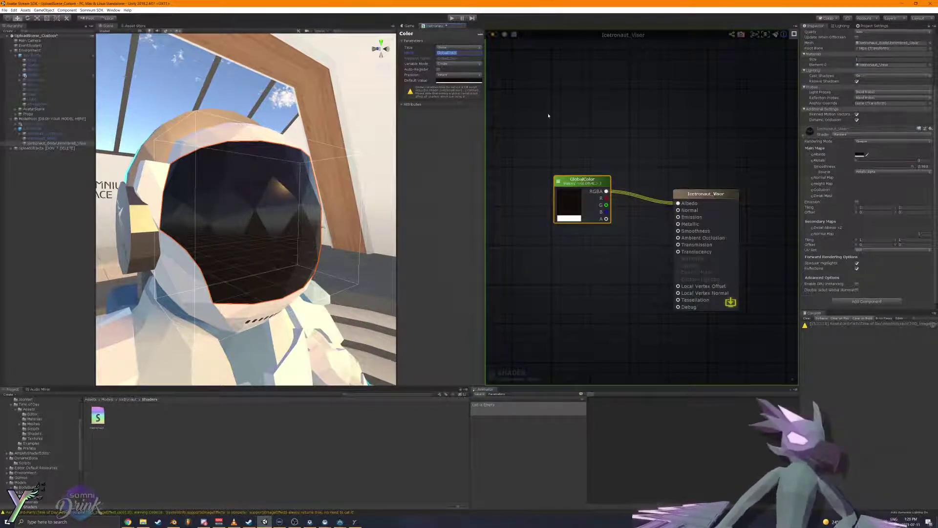
pyautogui.moveTo(548, 116); pyautogui.dragTo(614, 233)
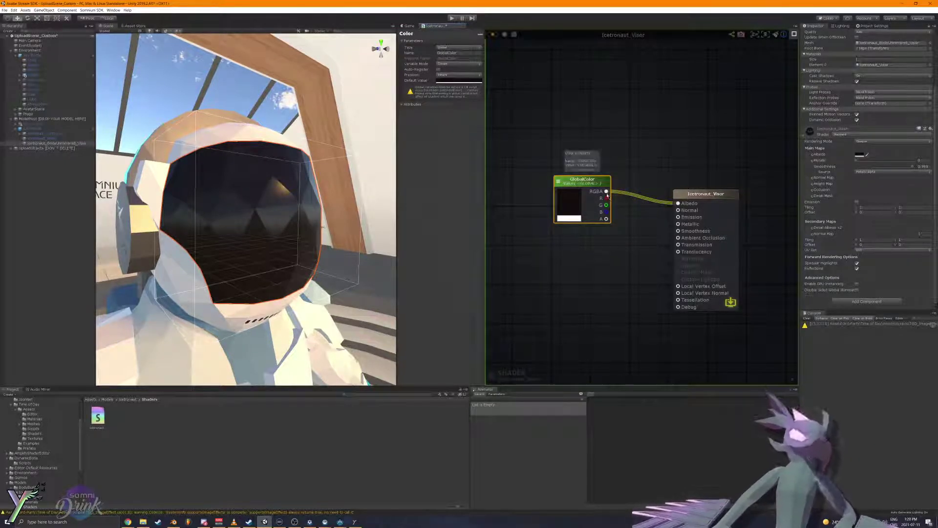
# Step: Switch the GlobalColor node's type back to Property and rename the node Global Color with a space
pyautogui.click(458, 47)
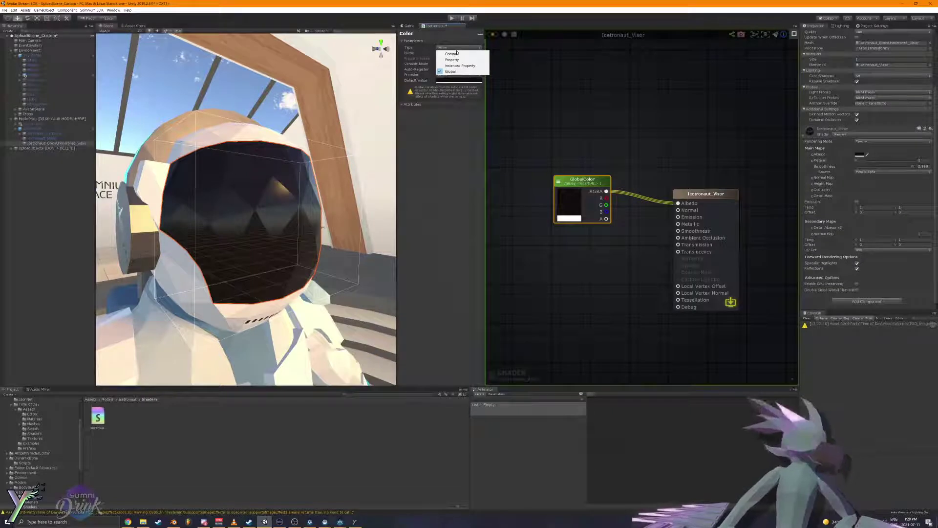
pyautogui.click(452, 59)
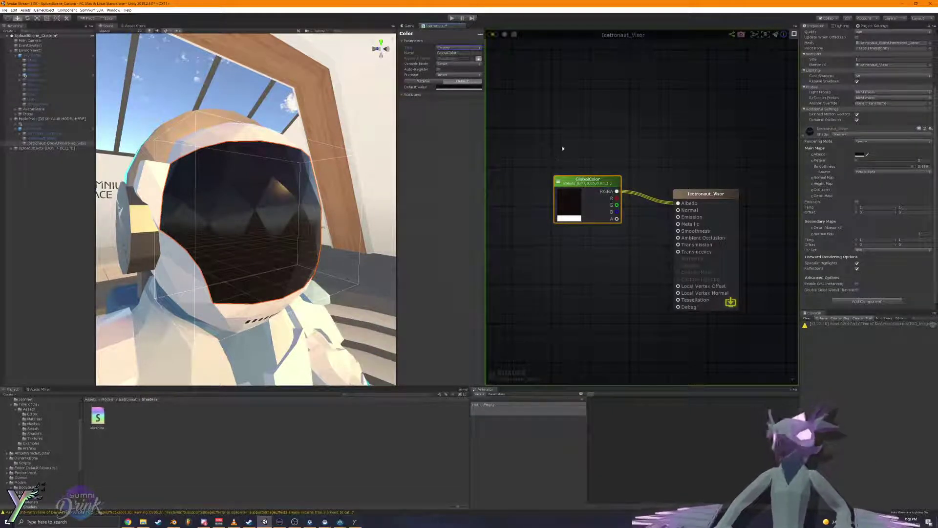
pyautogui.click(459, 52)
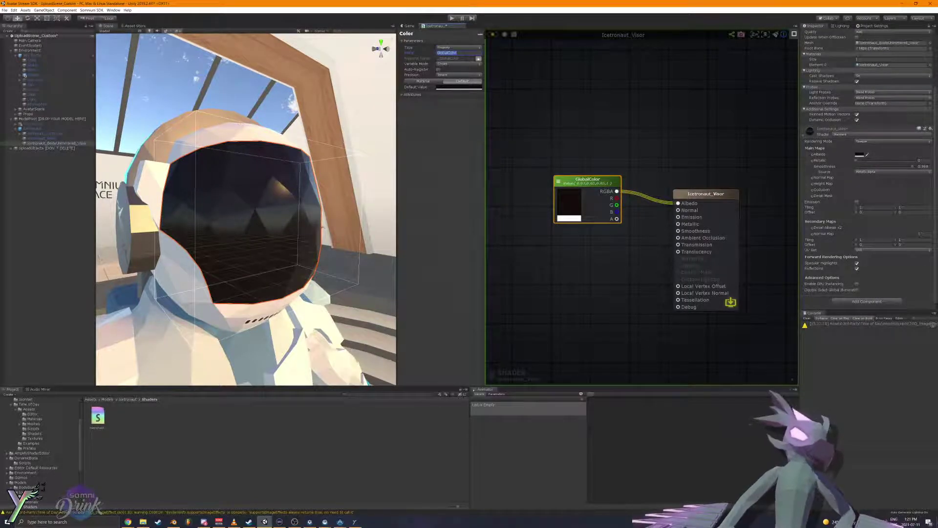
pyautogui.click(469, 52)
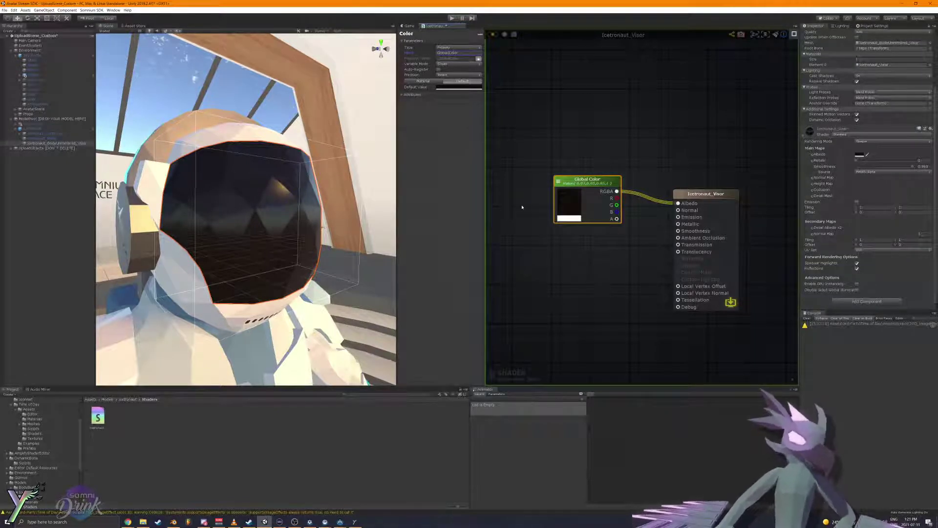
# Step: Unlock the Global Color node's property name to compare it with the display name, and lock it again
pyautogui.click(478, 63)
pyautogui.click(478, 62)
pyautogui.click(478, 59)
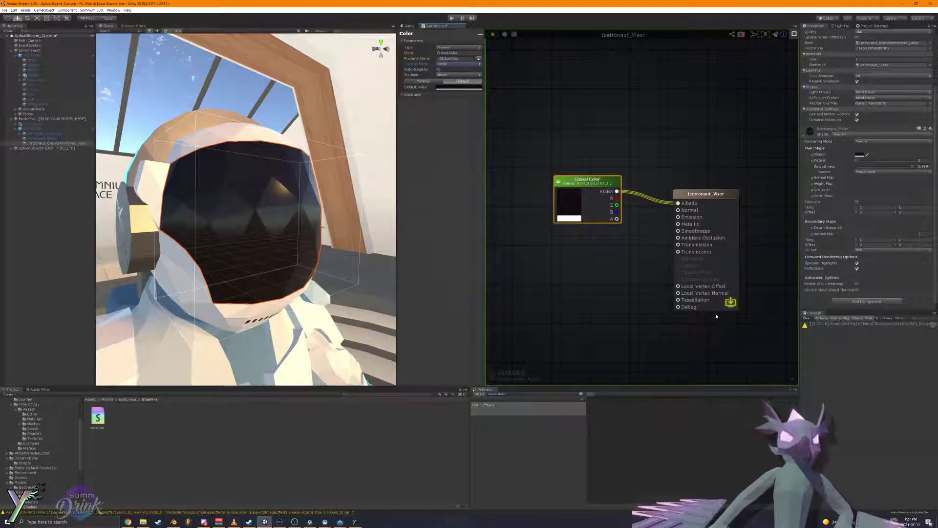
pyautogui.click(456, 58)
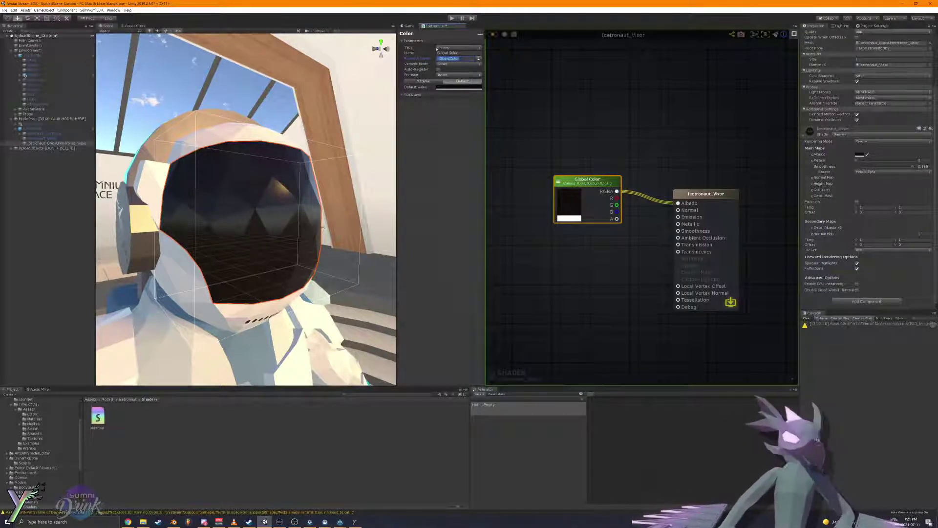
pyautogui.click(453, 53)
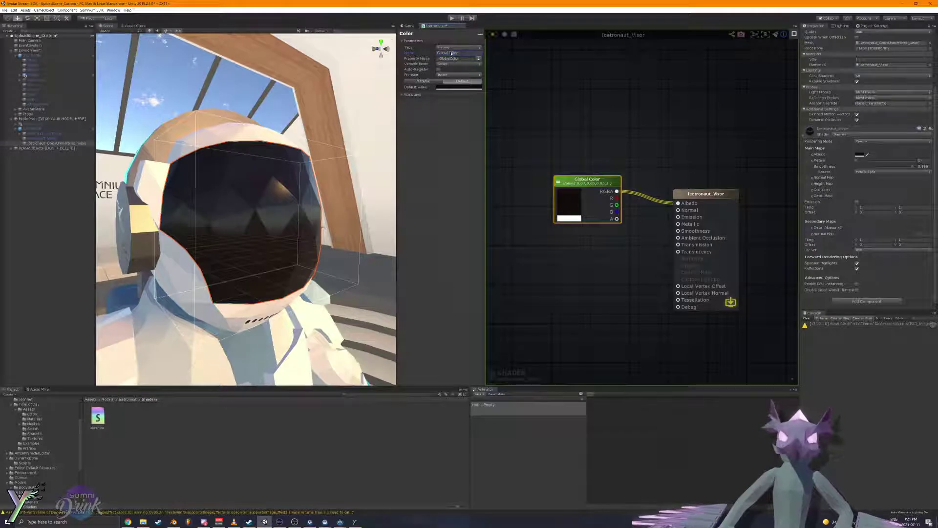
pyautogui.click(632, 90)
pyautogui.click(598, 197)
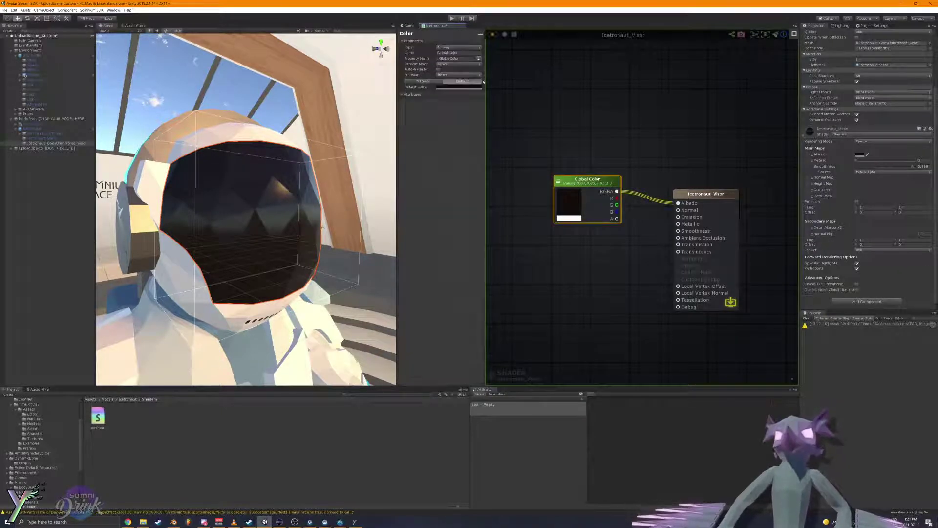
pyautogui.click(479, 59)
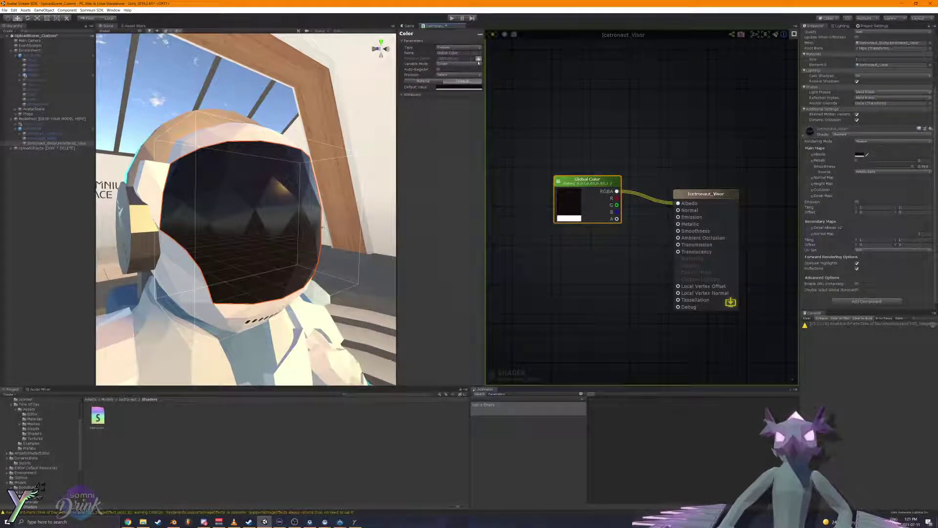
pyautogui.click(458, 54)
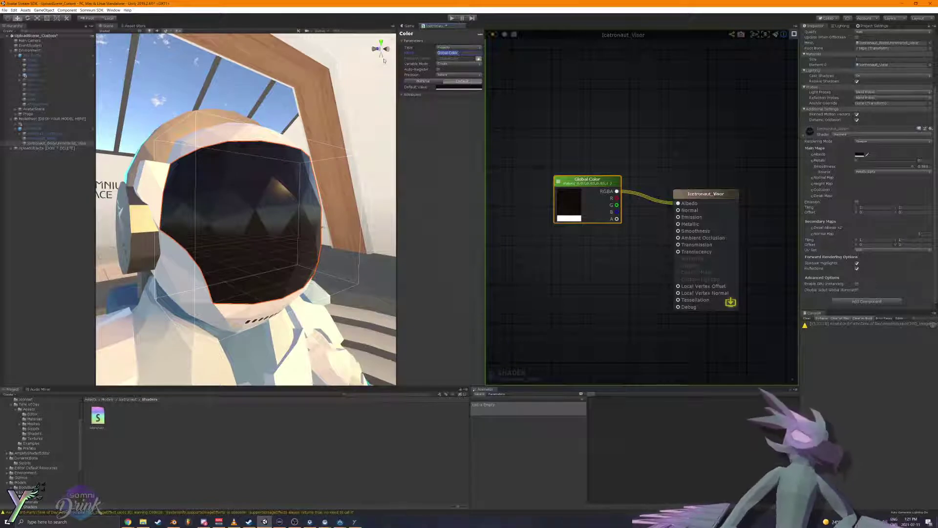
pyautogui.click(478, 63)
pyautogui.click(478, 59)
pyautogui.click(478, 59)
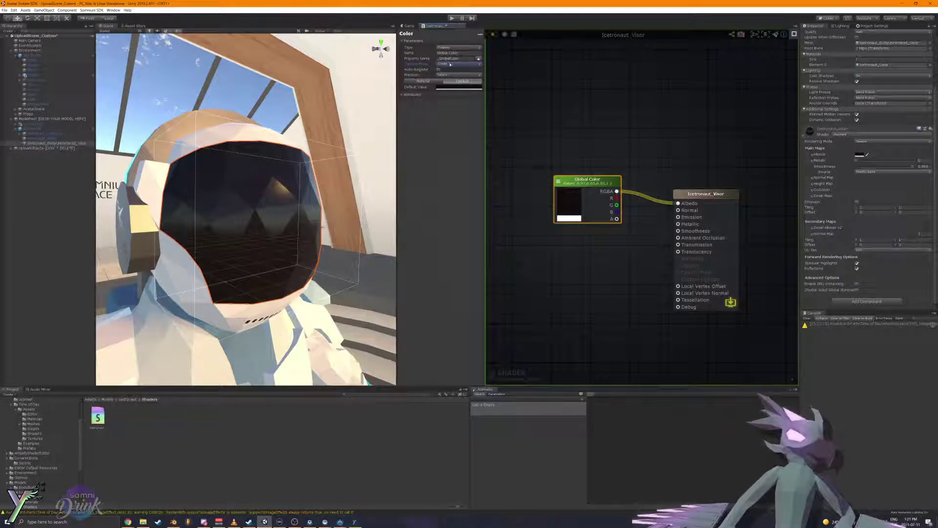
pyautogui.click(478, 59)
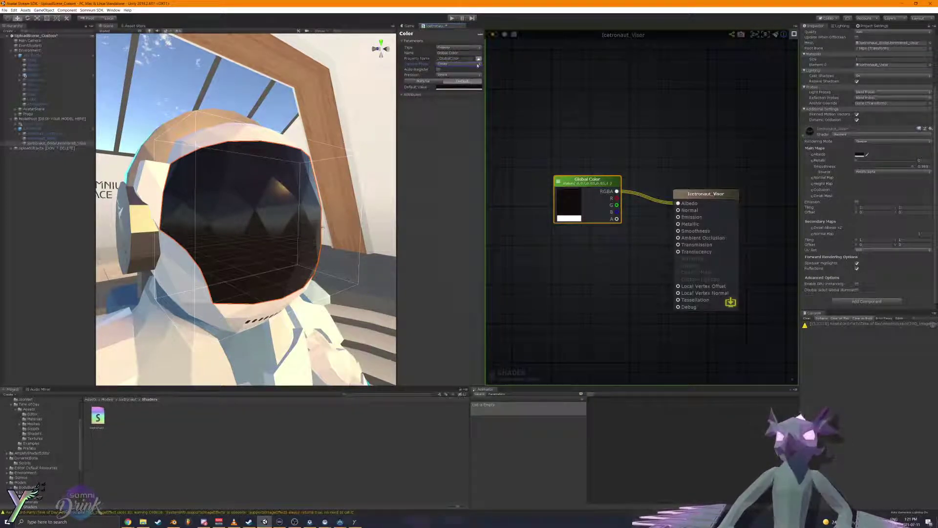
# Step: Examine the Global Color node's variable mode and precision options, and show its material value instead of the default value
pyautogui.click(456, 64)
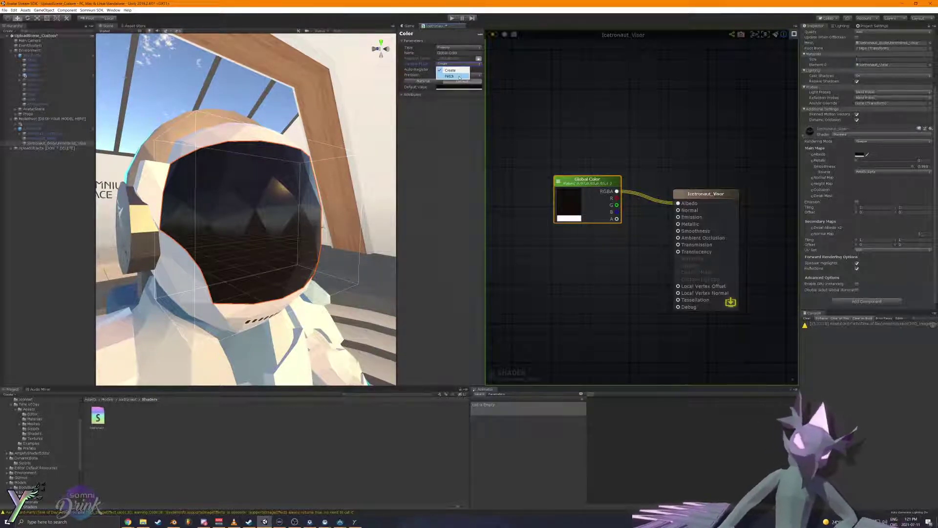
pyautogui.click(460, 75)
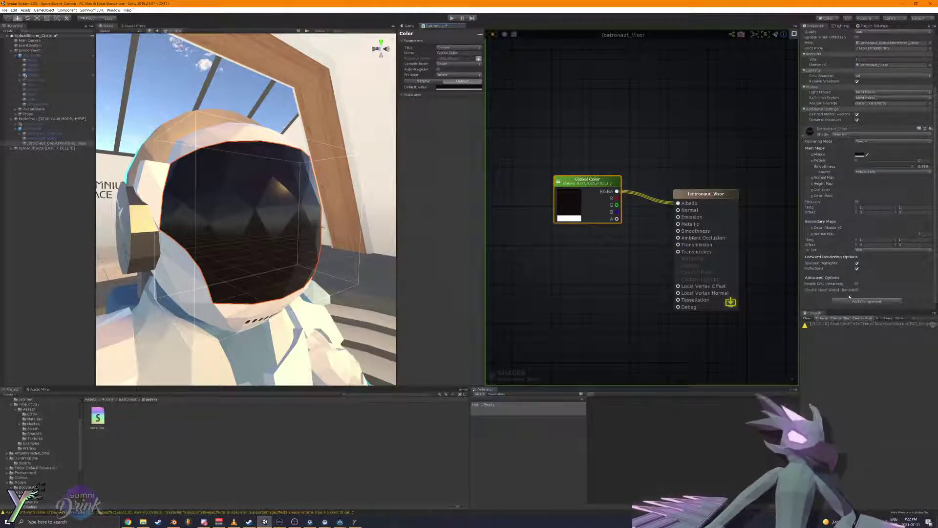
pyautogui.click(445, 75)
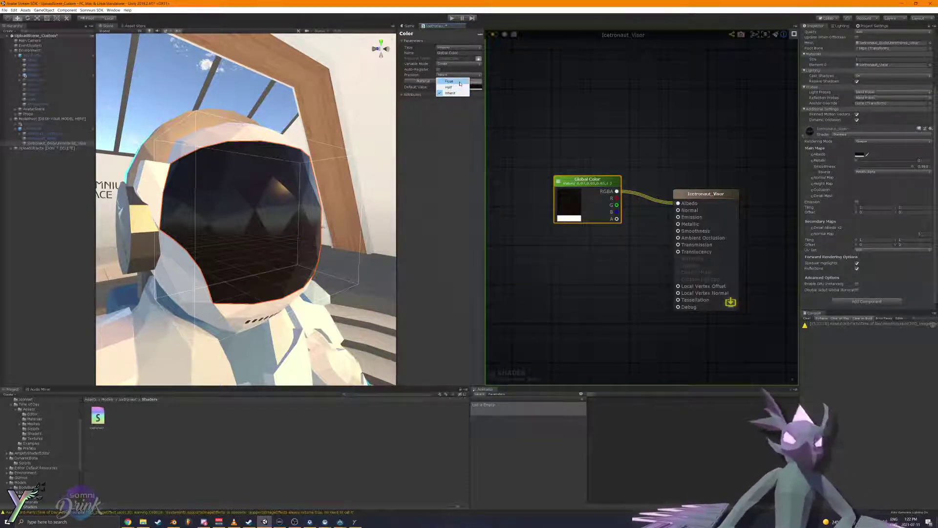
pyautogui.click(672, 127)
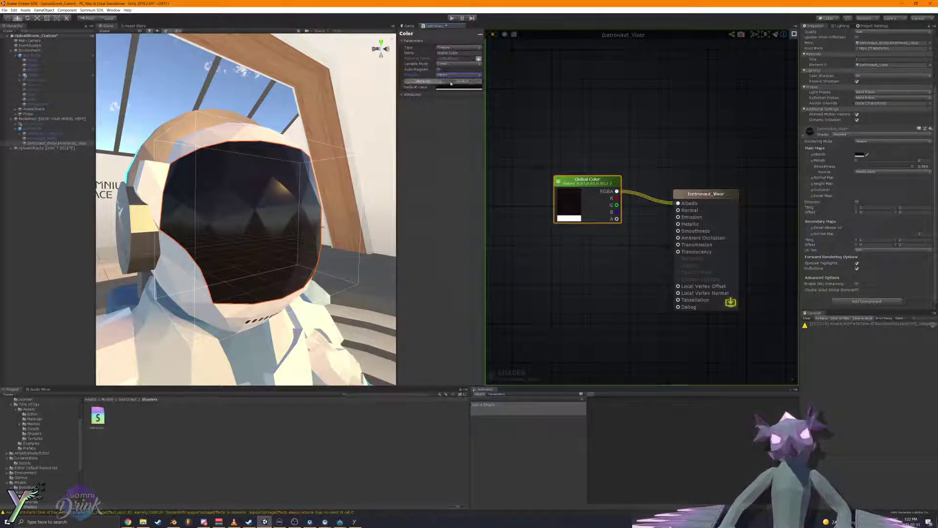
pyautogui.click(433, 81)
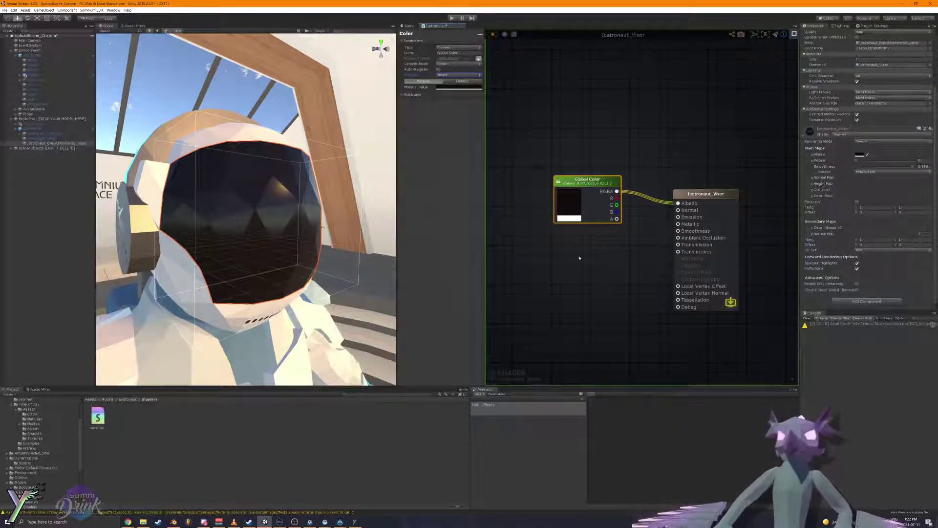
# Step: Show the Global Color node's default value, expand its attributes, and switch HDR and Gamma on and off to examine them
pyautogui.click(461, 81)
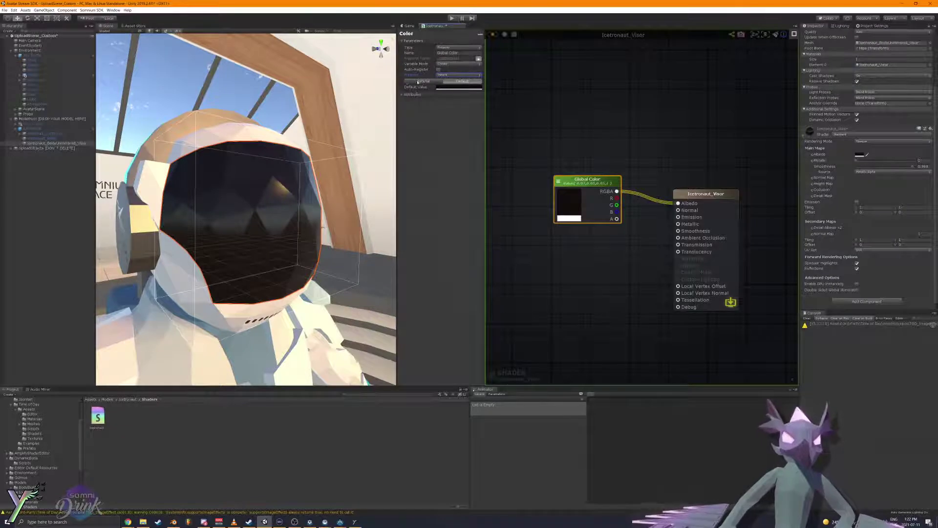
pyautogui.click(416, 97)
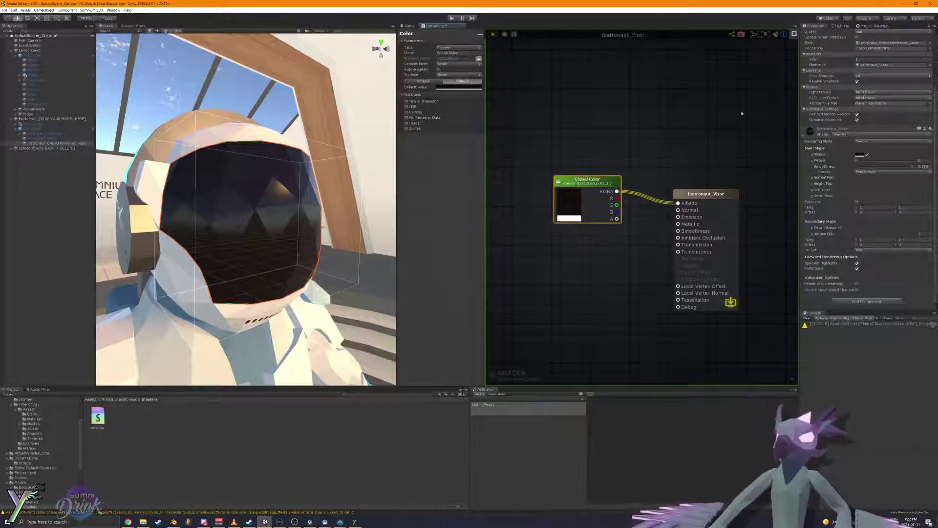
pyautogui.click(406, 107)
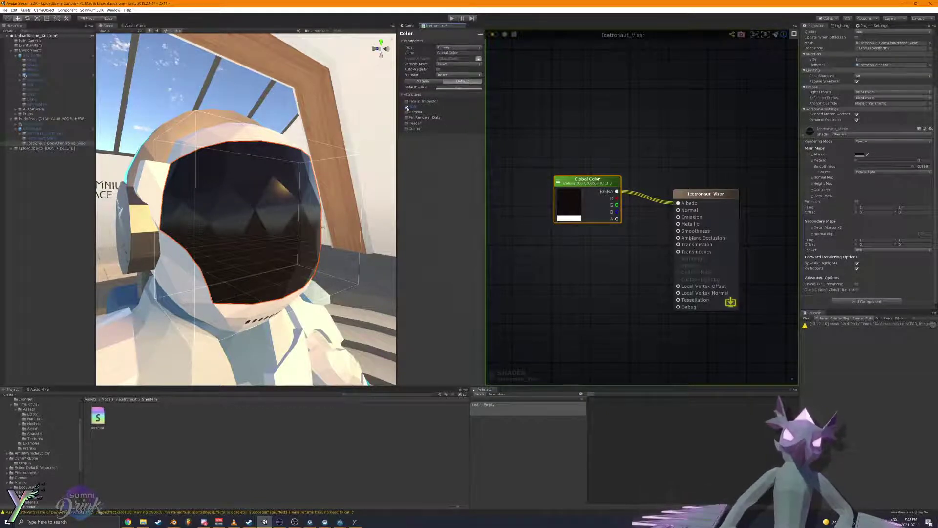
pyautogui.click(407, 107)
pyautogui.click(407, 113)
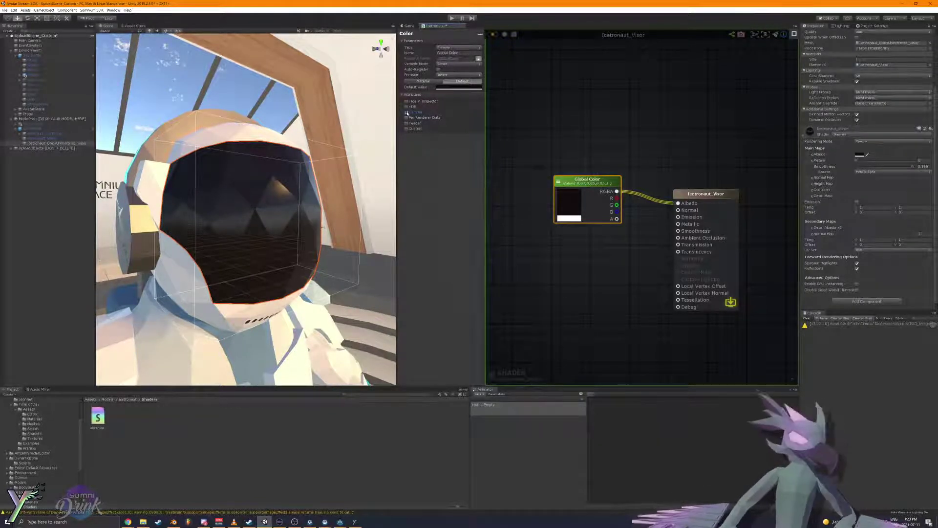
pyautogui.click(407, 113)
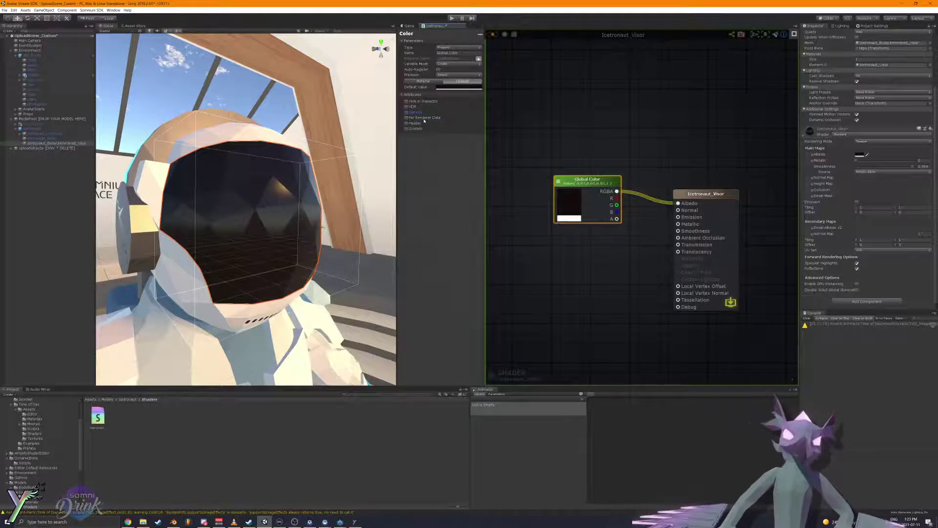
# Step: Try the Header attribute with one header entry and the Custom attribute on the Global Color node, then switch both off
pyautogui.click(409, 123)
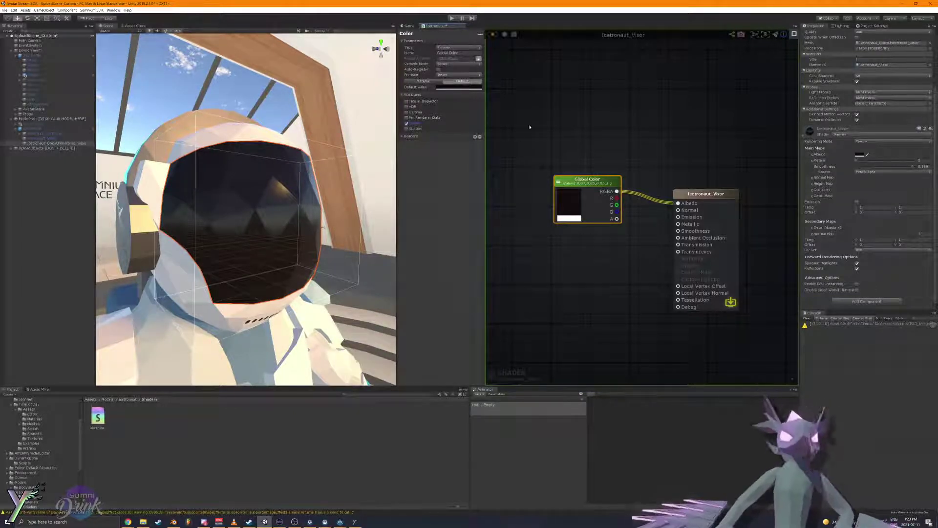
pyautogui.click(413, 136)
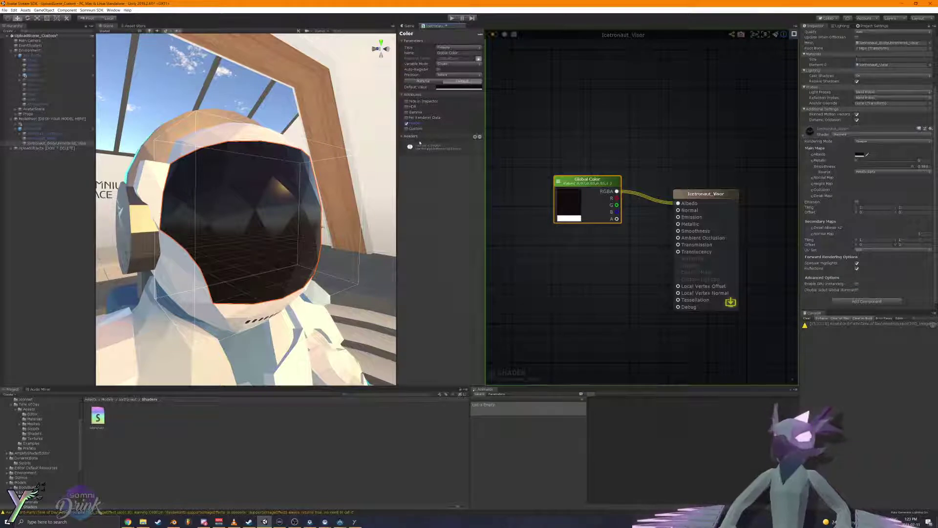
pyautogui.click(475, 136)
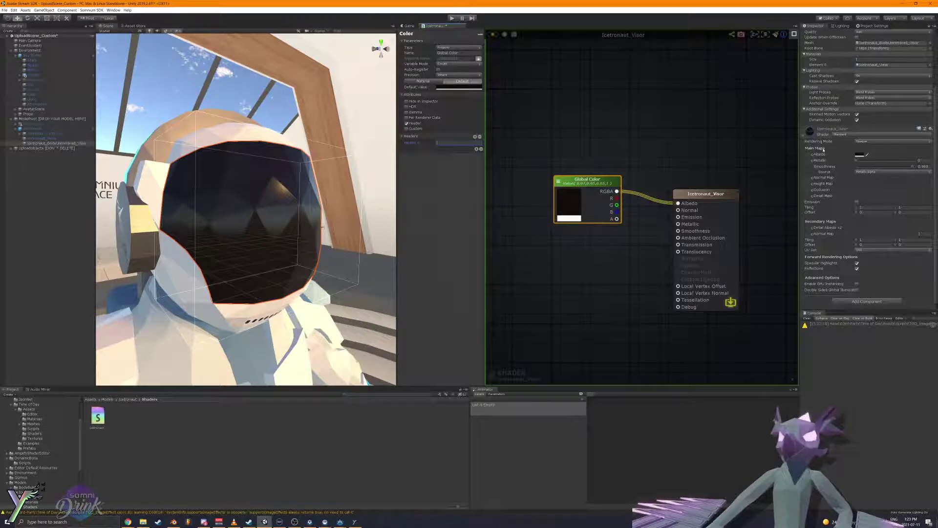
pyautogui.click(412, 124)
pyautogui.click(411, 129)
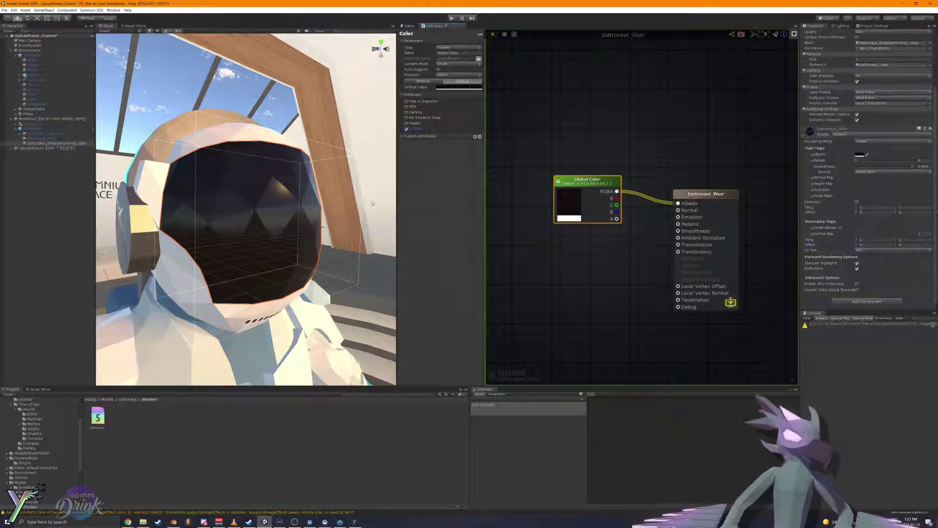
pyautogui.click(413, 130)
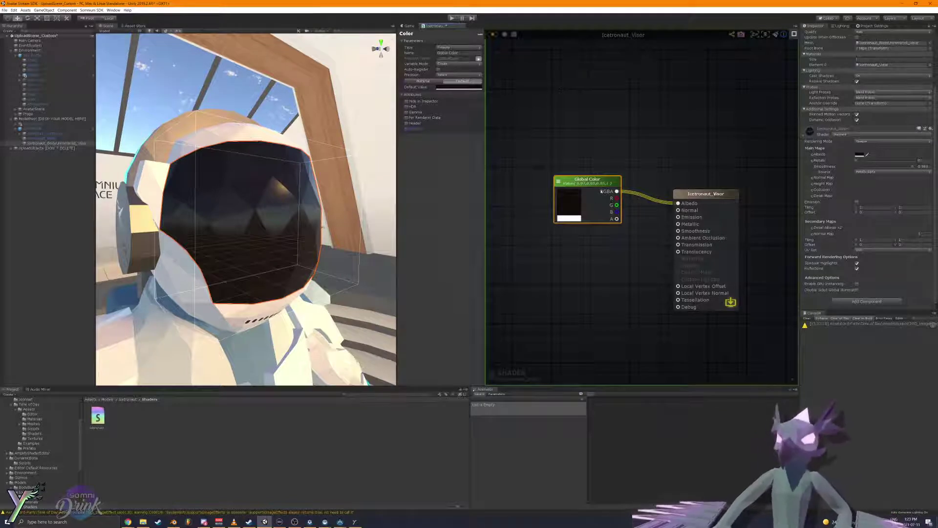
# Step: Rename the Global Color node to Color and edit its unlocked property name
pyautogui.moveTo(610, 194)
pyautogui.mouseDown()
pyautogui.moveTo(643, 200)
pyautogui.moveTo(599, 184)
pyautogui.mouseUp()
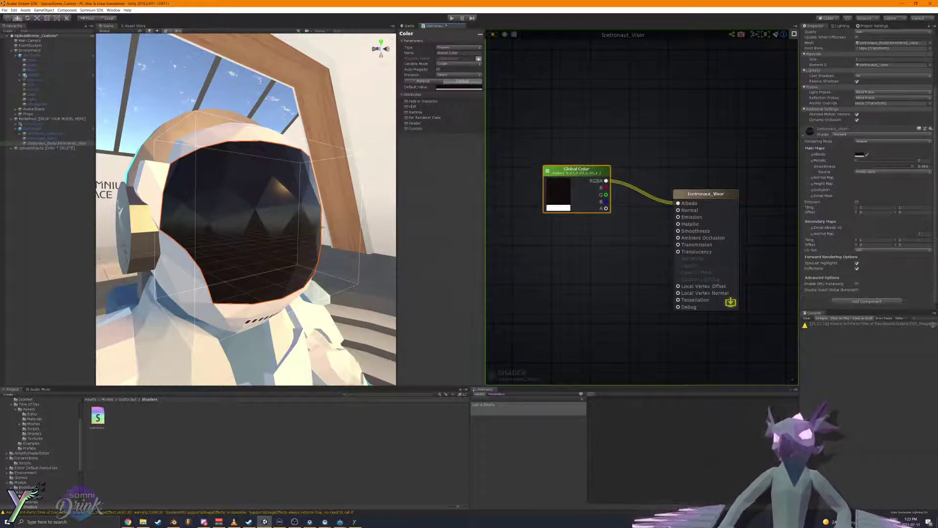
pyautogui.click(458, 53)
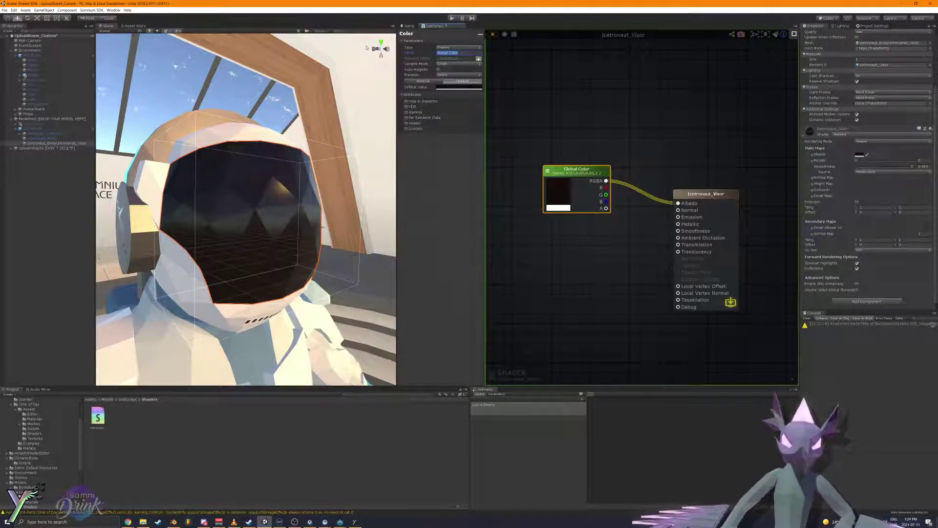
pyautogui.write('Color')
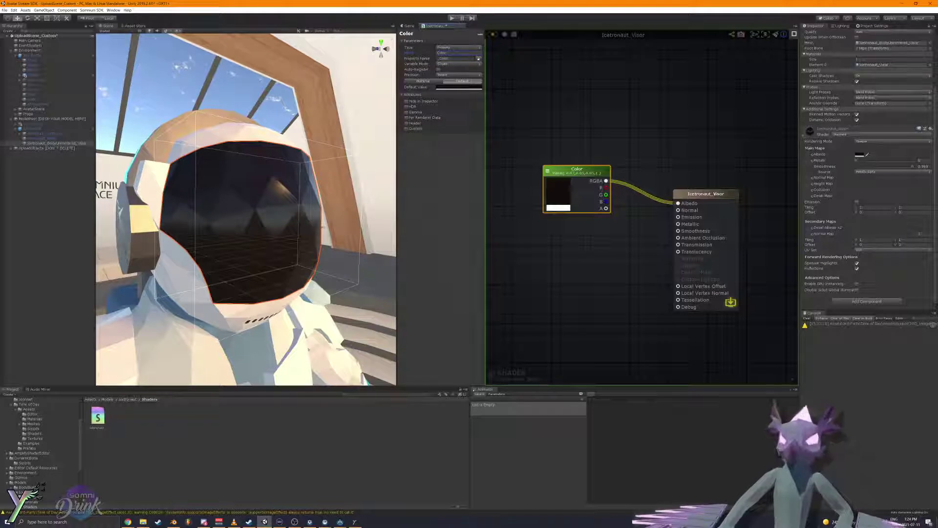
pyautogui.click(474, 58)
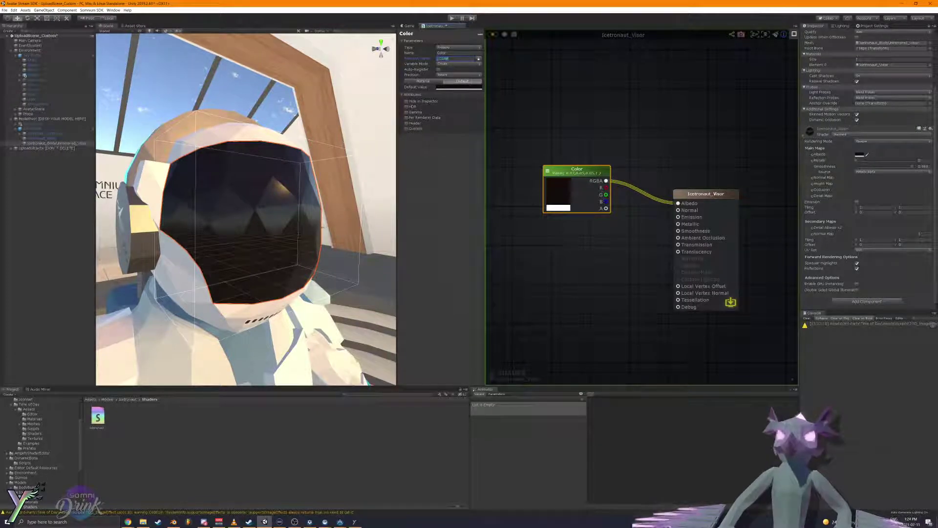
pyautogui.write('_M')
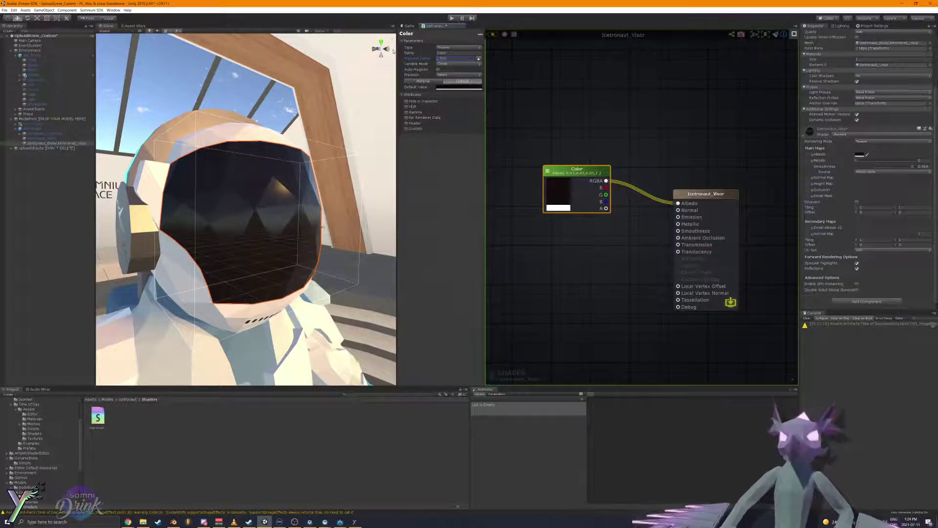
# Step: Deselect the Color node and move it higher in the graph to free space beneath it
pyautogui.click(671, 163)
pyautogui.moveTo(601, 168); pyautogui.dragTo(595, 197)
pyautogui.hotkey('ctrl', 'd')
pyautogui.press('Delete')
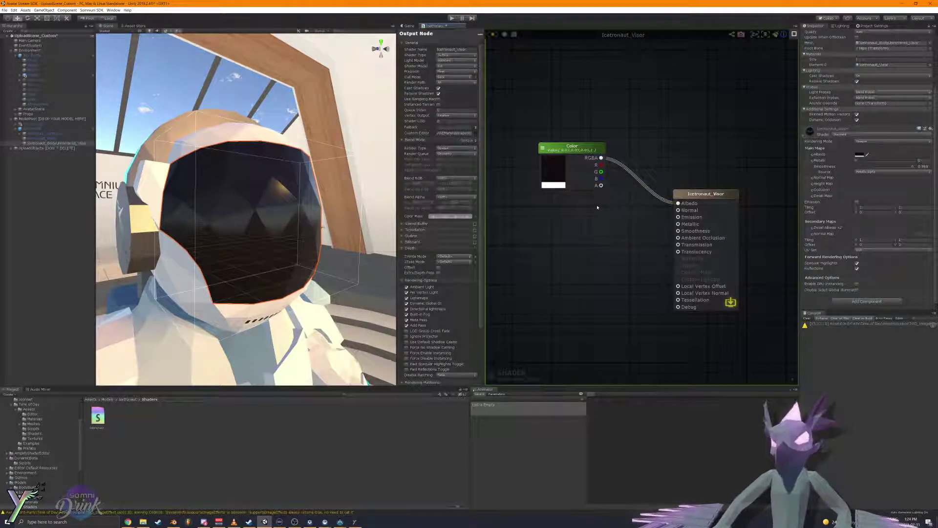
# Step: Add a Float node to the graph below the Color node
pyautogui.rightClick(595, 213)
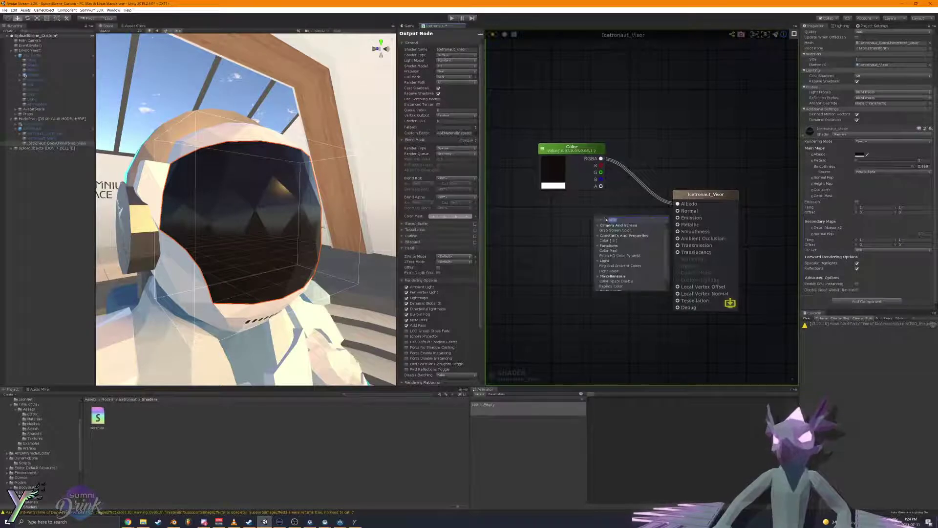
pyautogui.write('float')
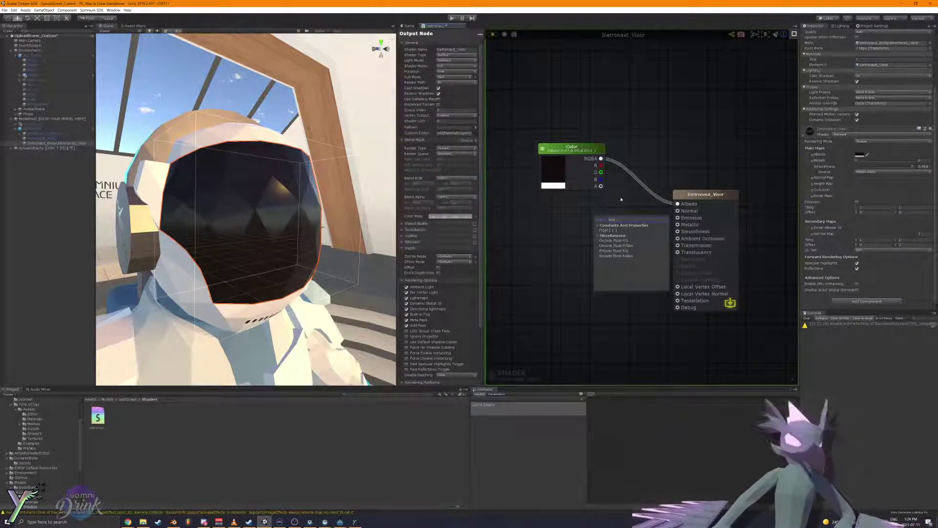
pyautogui.press('Escape')
pyautogui.rightClick(591, 235)
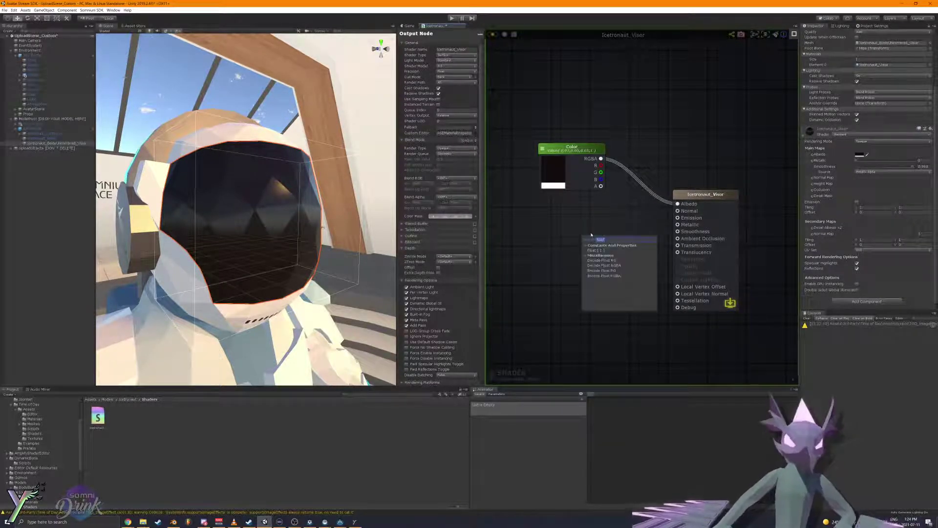
pyautogui.press('Return')
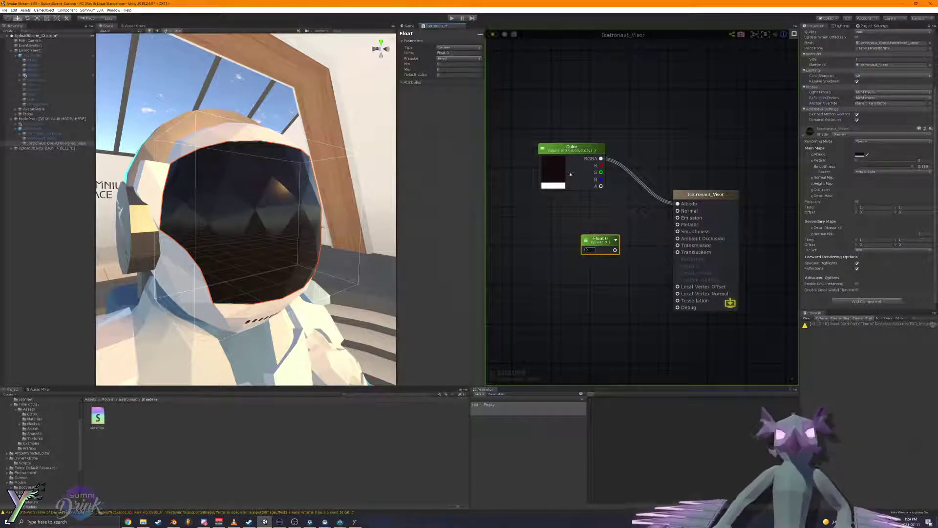
# Step: Make the Float node a Property named Smoothness and connect it to the output node's Smoothness input
pyautogui.click(458, 47)
pyautogui.click(447, 55)
pyautogui.click(451, 53)
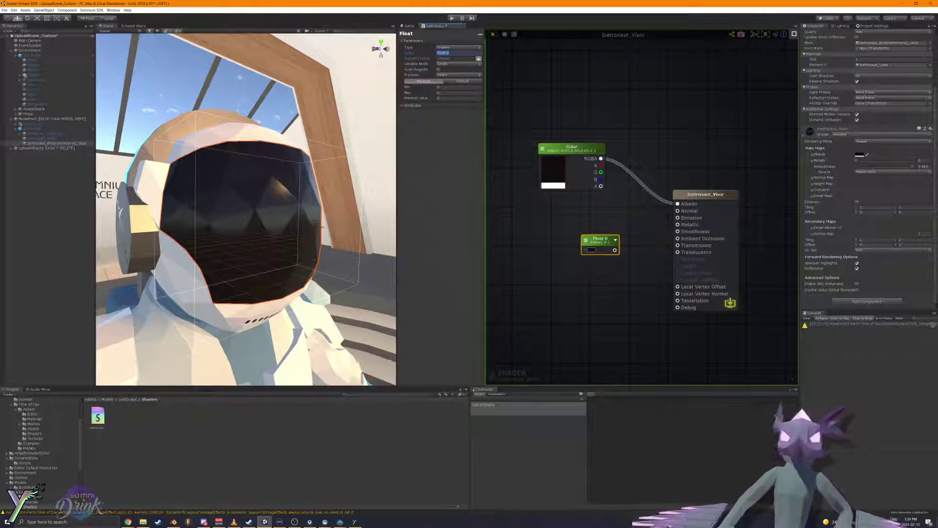
pyautogui.write('Smoothness')
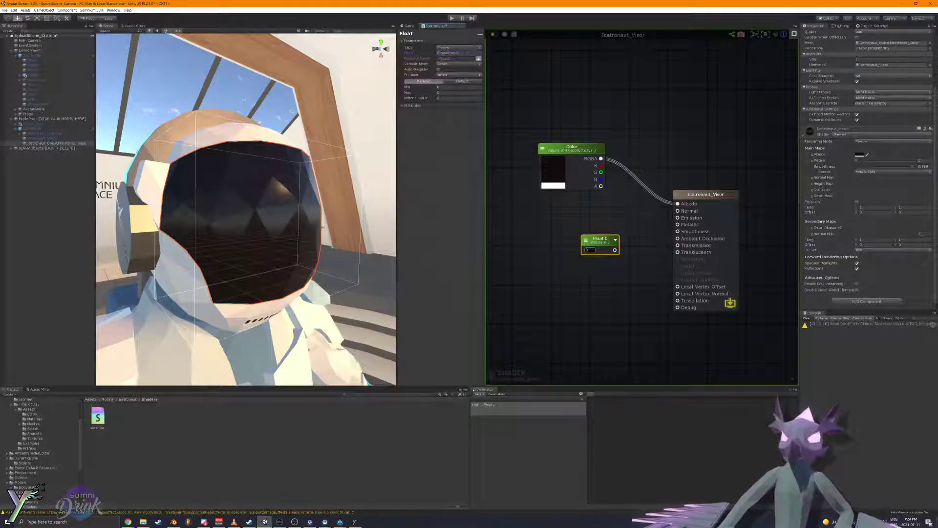
pyautogui.moveTo(614, 250); pyautogui.dragTo(678, 231)
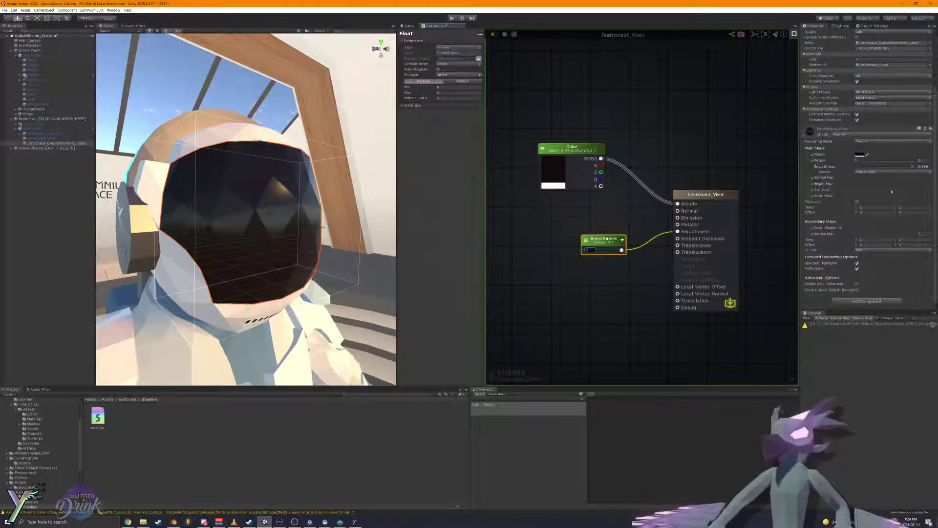
# Step: Set the Smoothness property's default value to 0.969, copying the smoothness of the current visor material
pyautogui.click(923, 166)
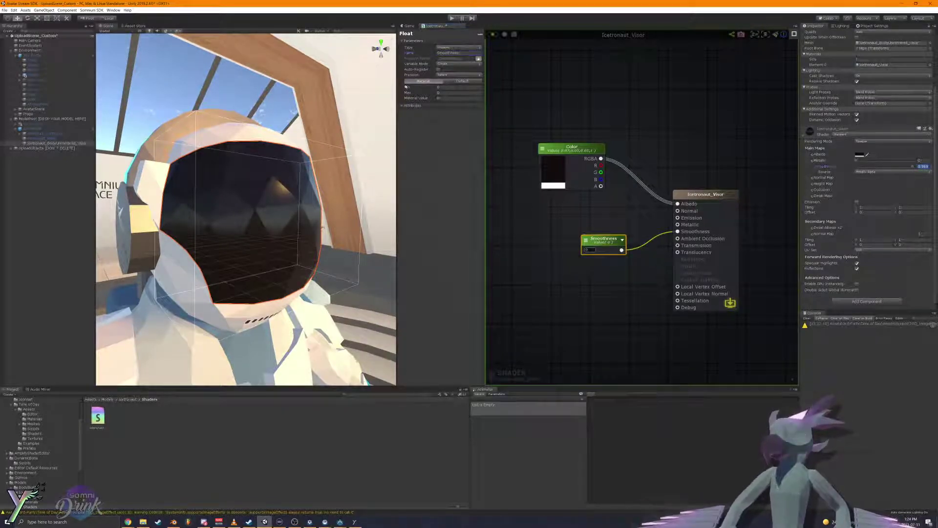
pyautogui.click(449, 98)
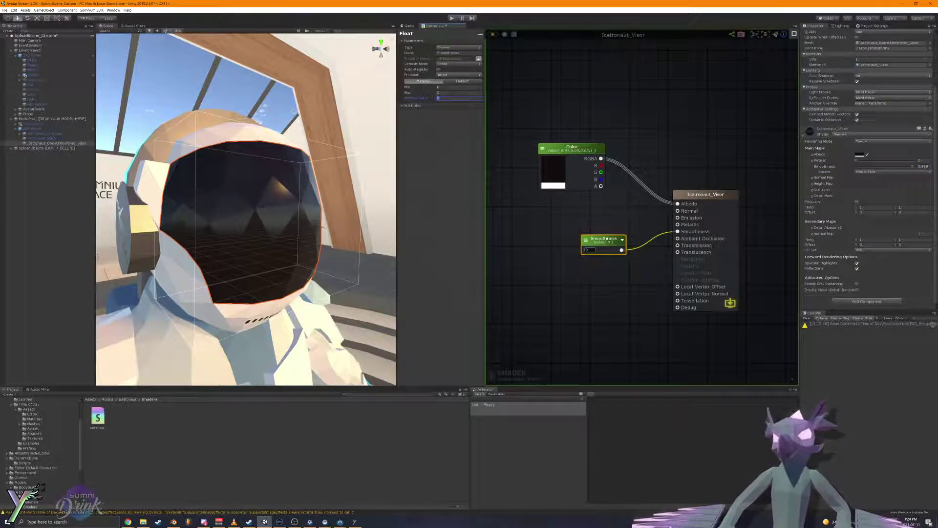
pyautogui.write('0.969')
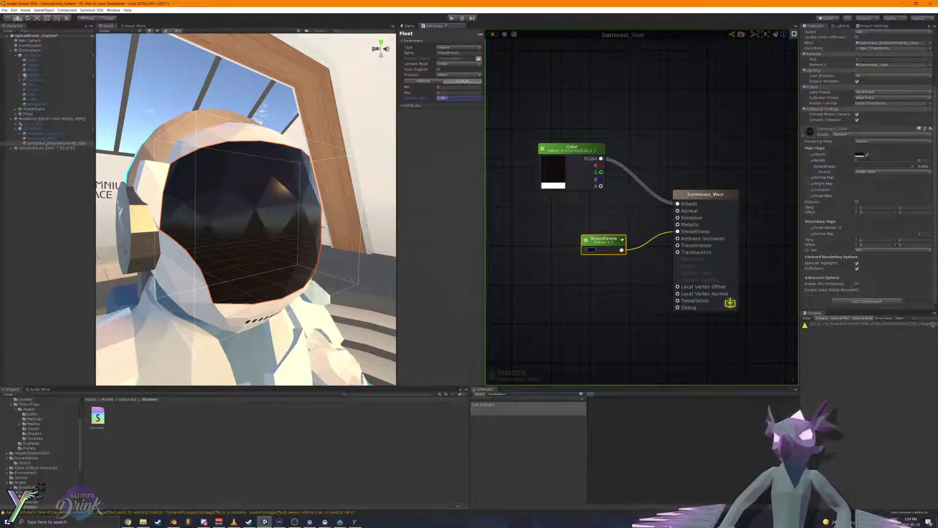
pyautogui.press('Return')
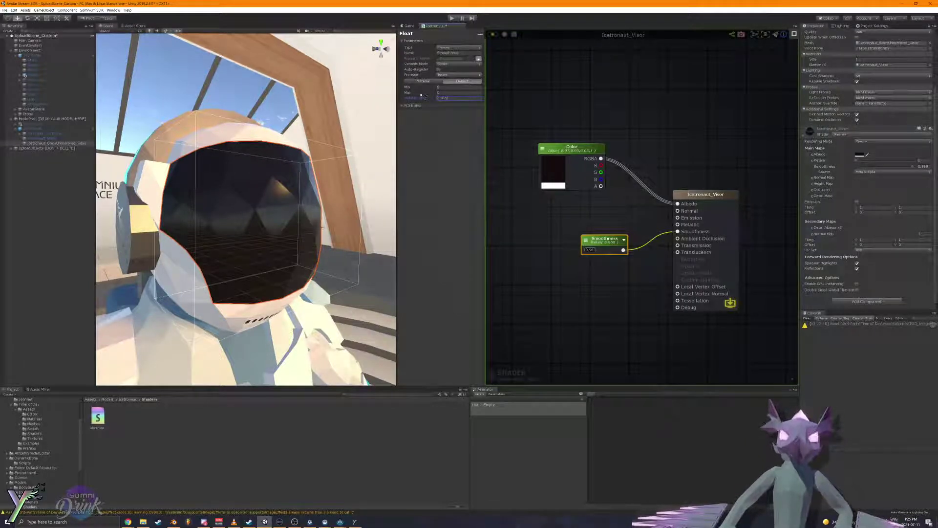
# Step: Enable the Toggle and Per Renderer Data attributes on the Smoothness node and move it up closer to the Color node
pyautogui.click(414, 106)
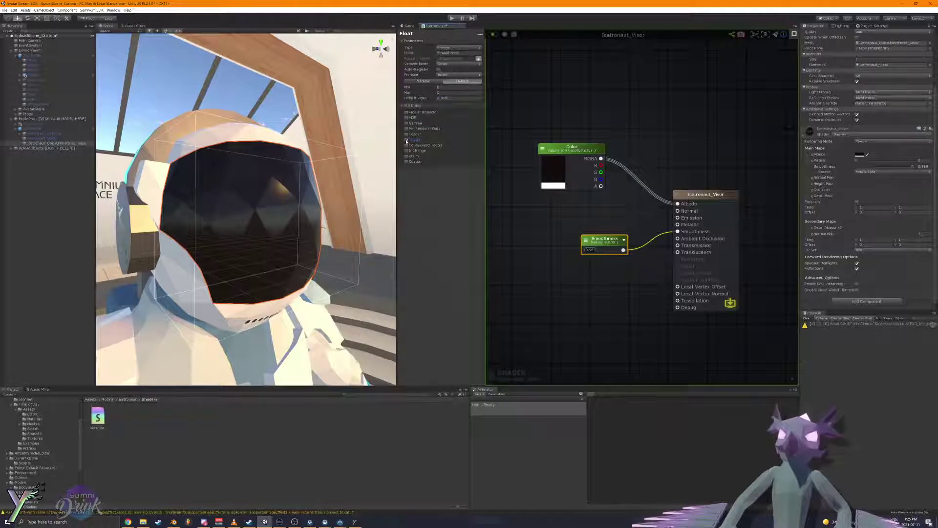
pyautogui.click(406, 139)
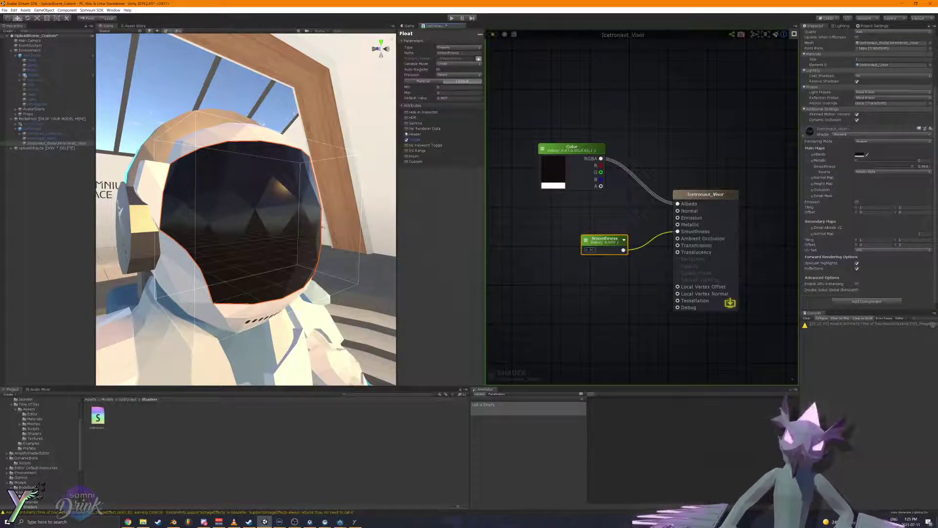
pyautogui.click(406, 129)
pyautogui.click(599, 196)
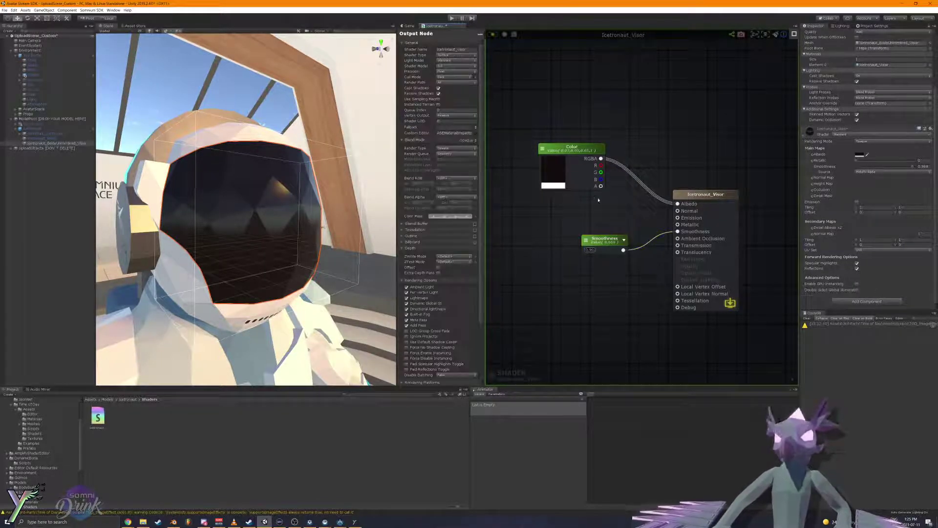
pyautogui.moveTo(605, 239); pyautogui.dragTo(595, 224)
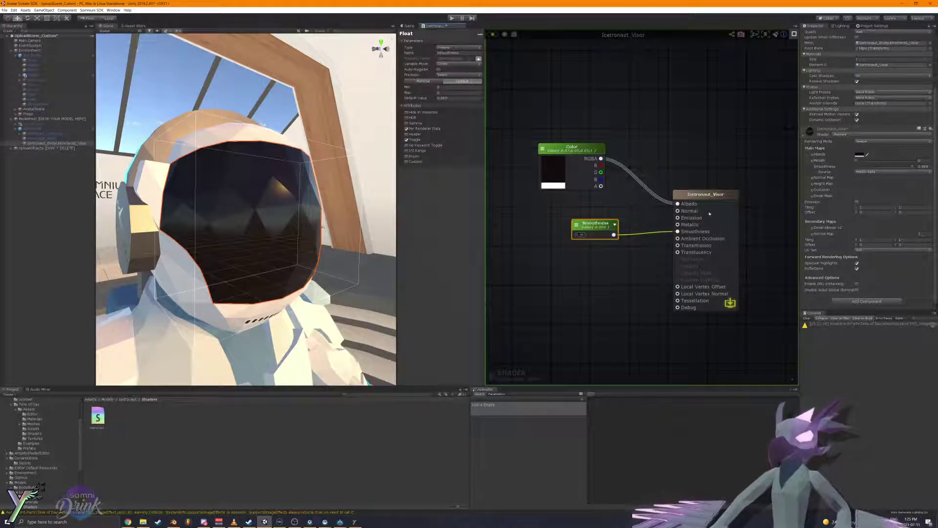
pyautogui.rightClick(646, 220)
pyautogui.click(644, 225)
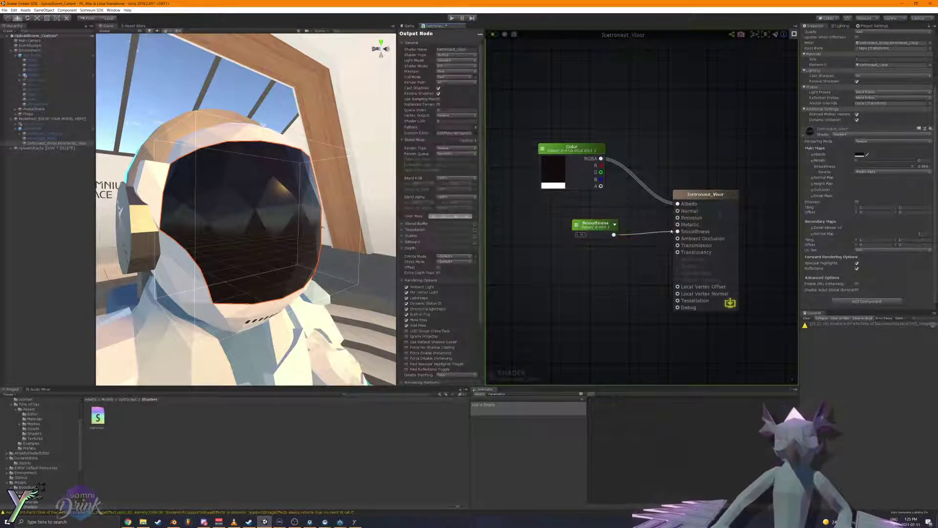
pyautogui.rightClick(612, 208)
pyautogui.click(607, 211)
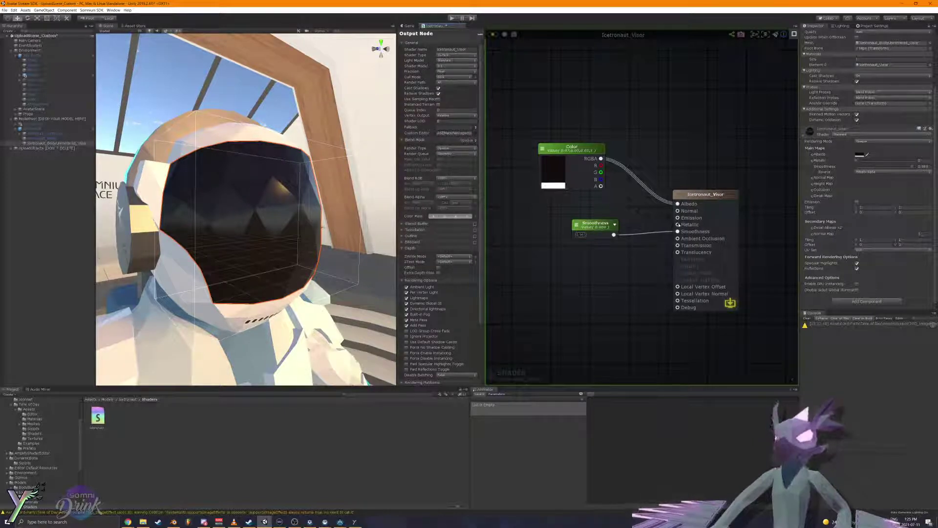
pyautogui.moveTo(678, 225); pyautogui.dragTo(612, 203)
pyautogui.click(611, 206)
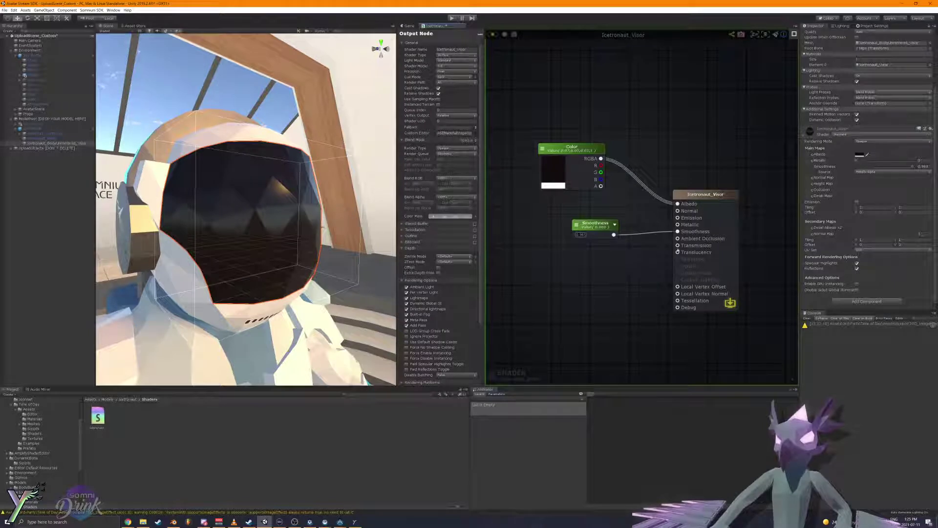
pyautogui.moveTo(678, 246); pyautogui.dragTo(625, 253)
pyautogui.click(677, 245)
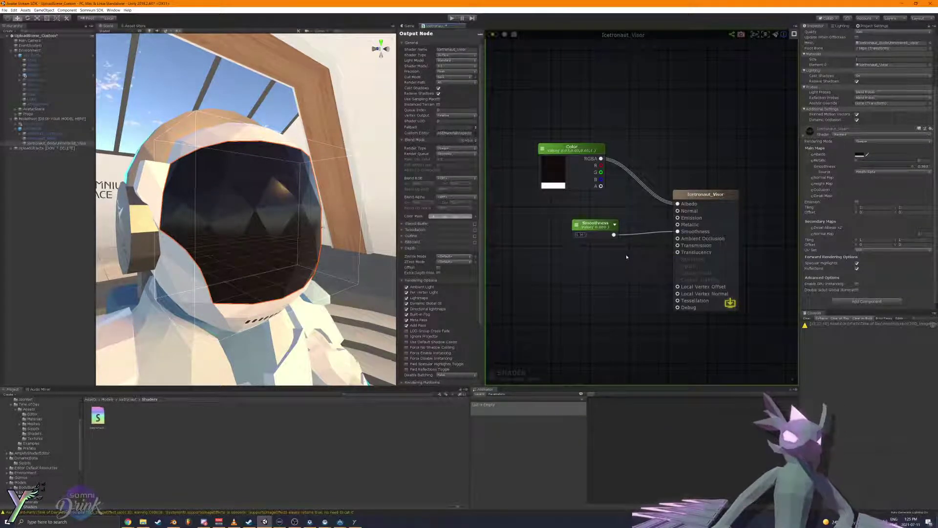
# Step: Save the Icetronaut_Visor shader and assign it to the astronaut's visor material
pyautogui.click(716, 197)
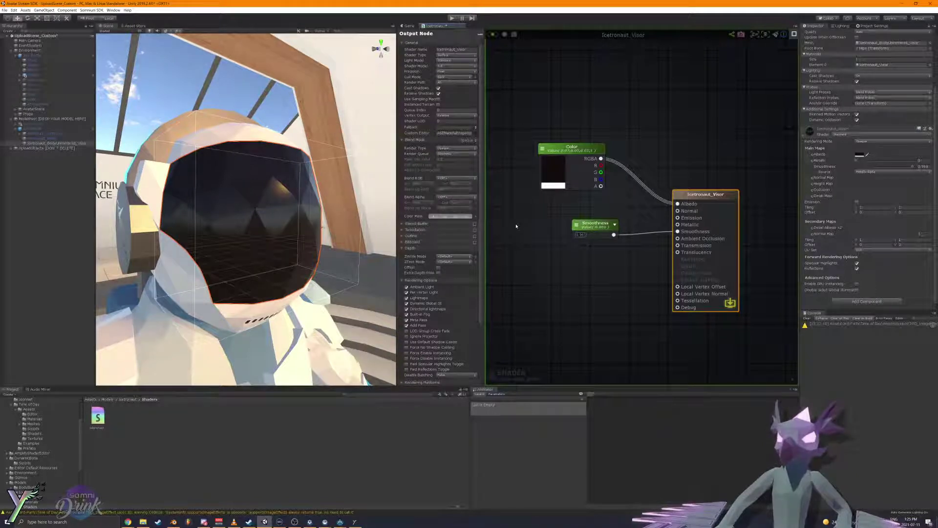
pyautogui.click(494, 36)
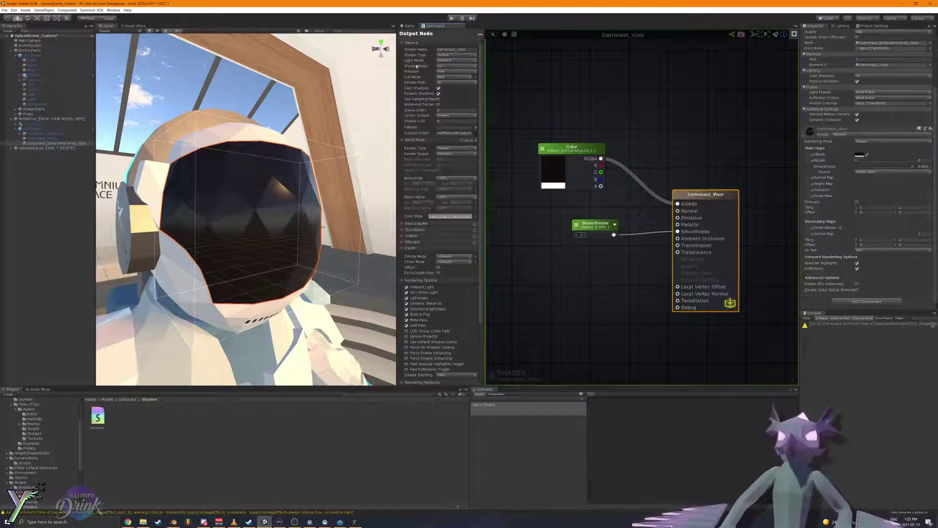
pyautogui.click(647, 93)
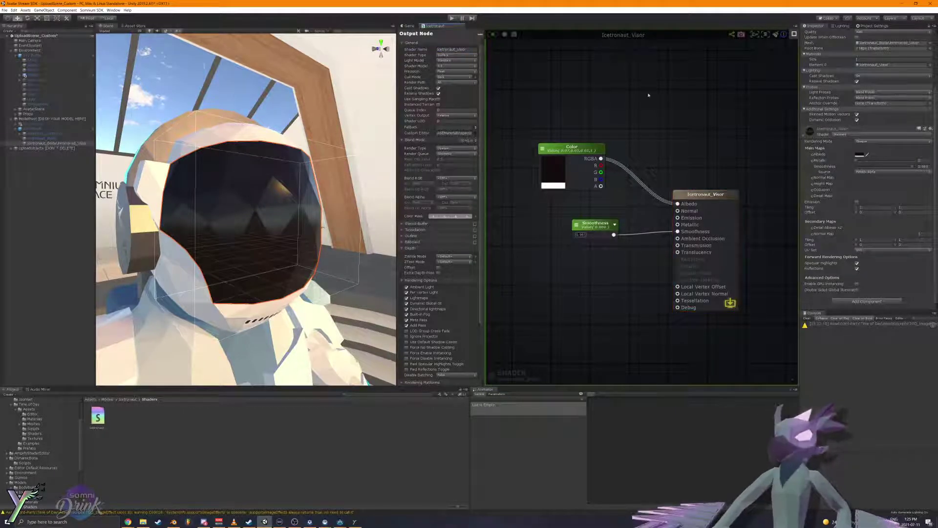
pyautogui.click(850, 134)
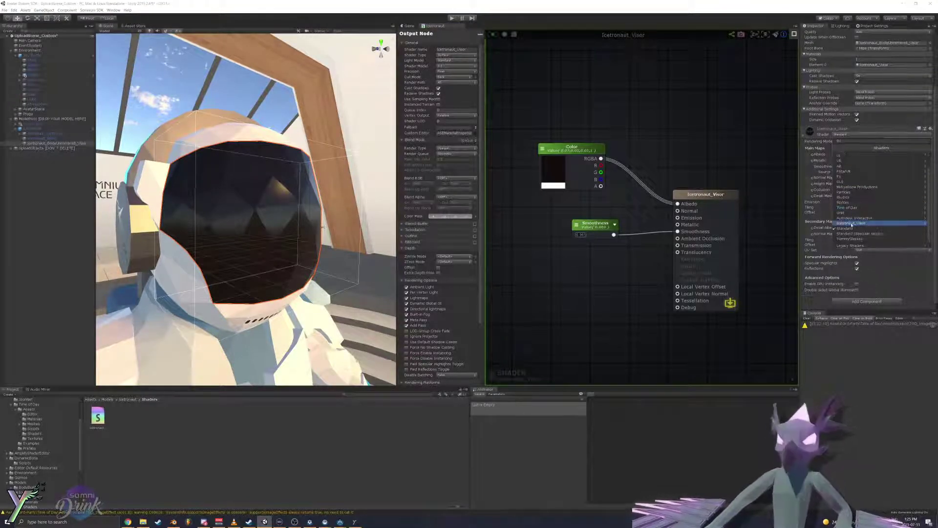
pyautogui.click(852, 224)
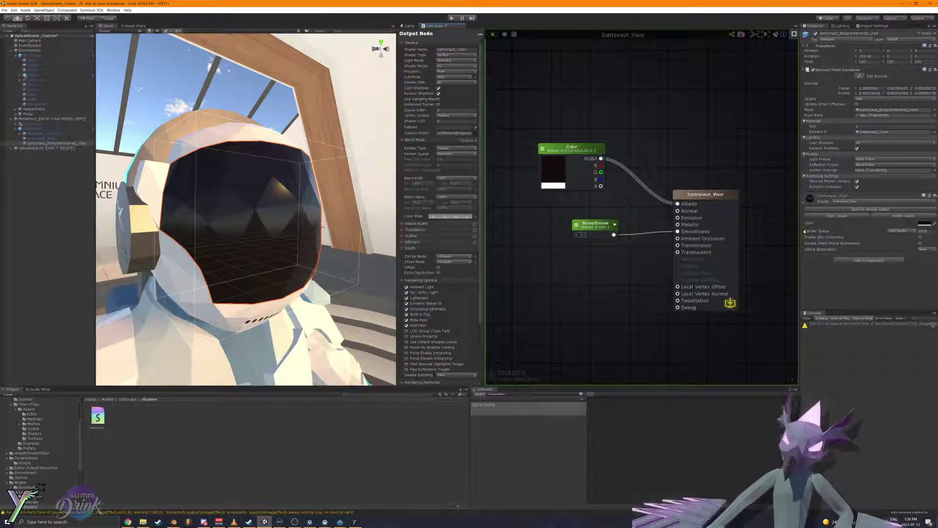
# Step: Try the Smoothness node without its Toggle attribute, turn off Per Renderer Data, and save the shader after each change
pyautogui.click(585, 238)
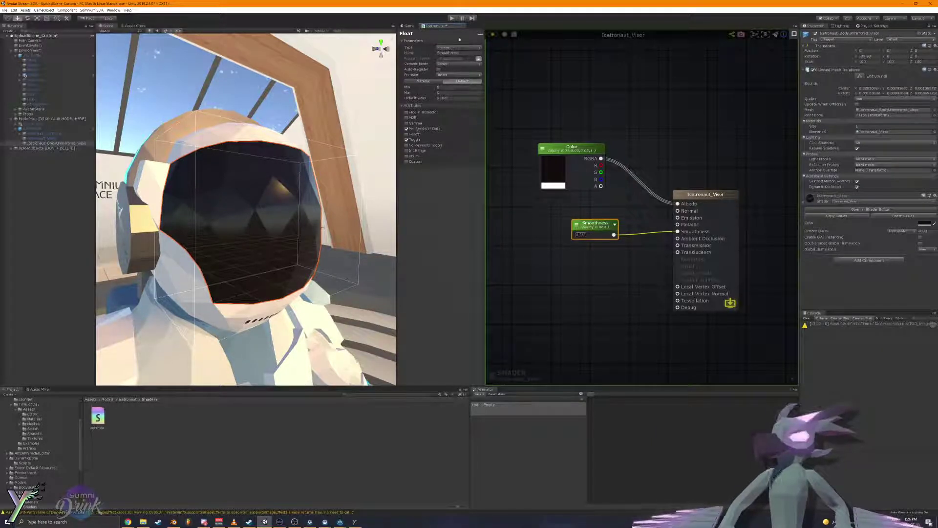
pyautogui.click(487, 36)
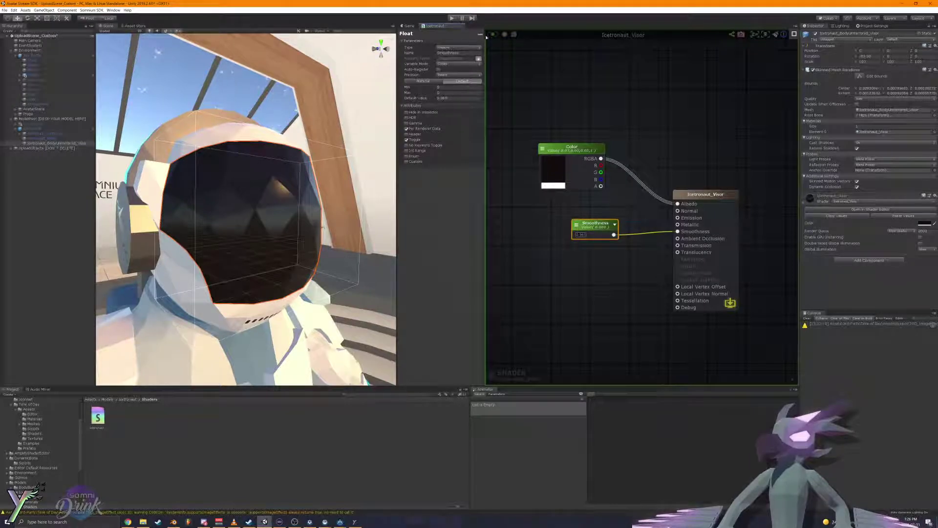
pyautogui.click(416, 140)
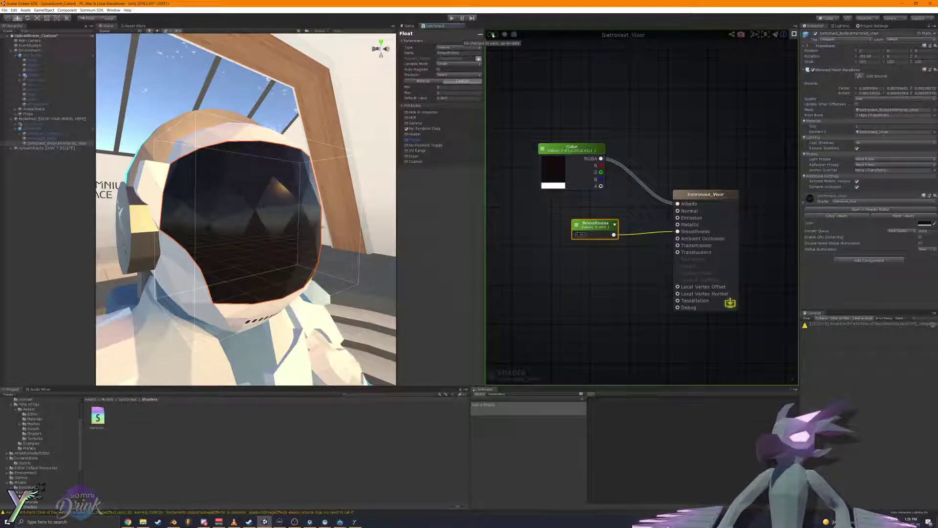
pyautogui.click(492, 35)
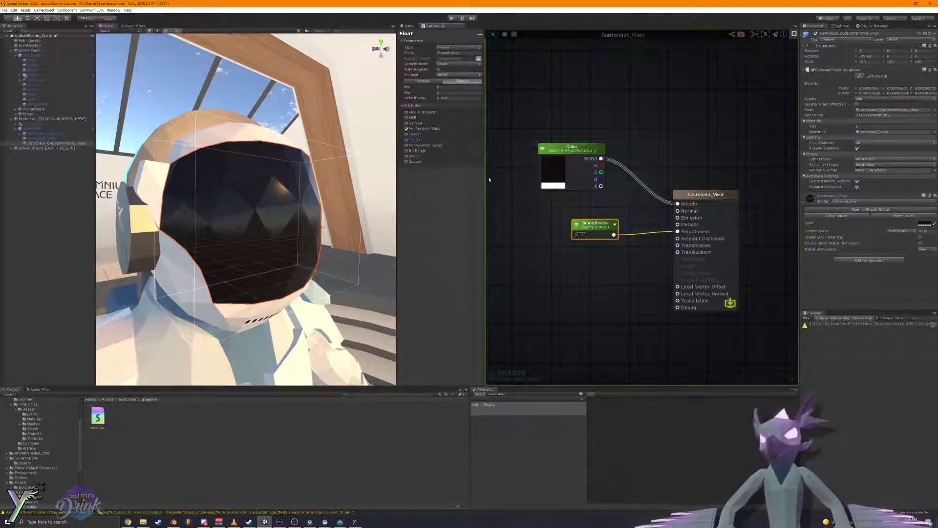
pyautogui.click(411, 129)
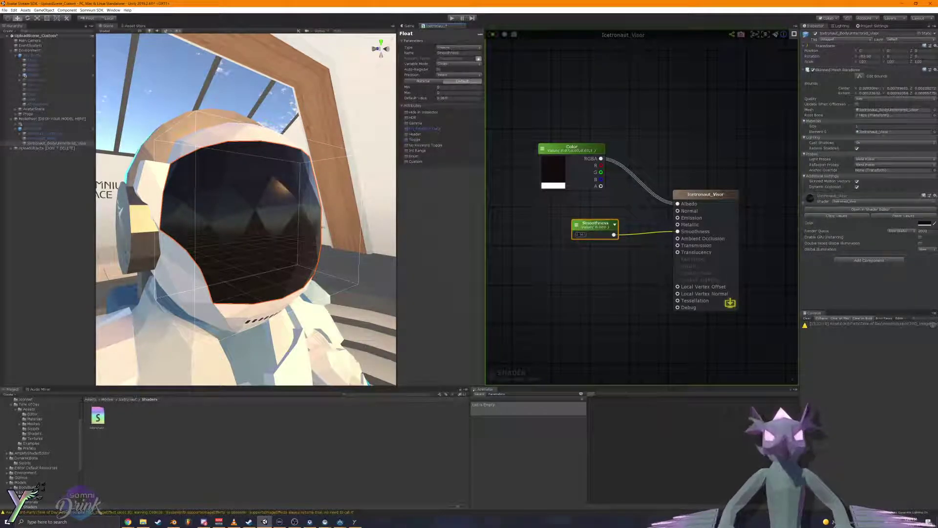
pyautogui.click(494, 34)
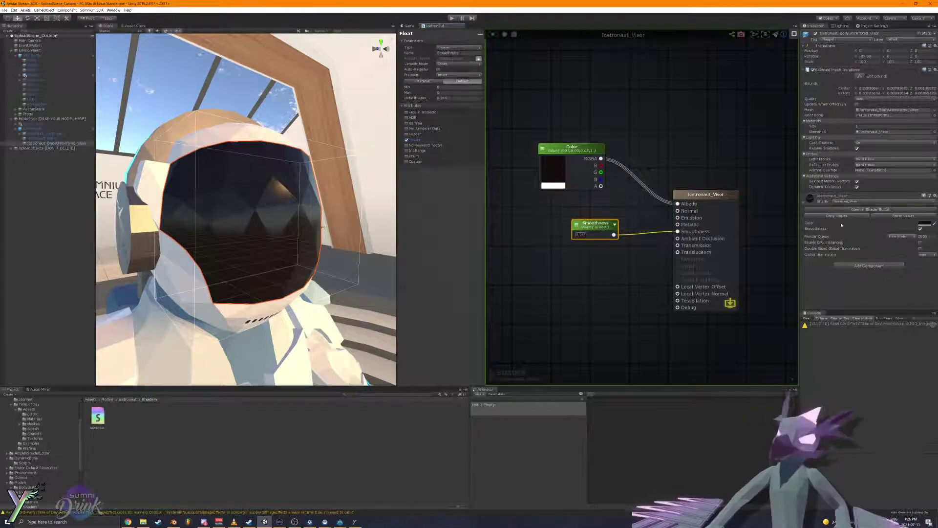
# Step: Switch the visor material's Smoothness checkbox on and off several times to compare the visor's reflections
pyautogui.click(920, 229)
pyautogui.click(920, 229)
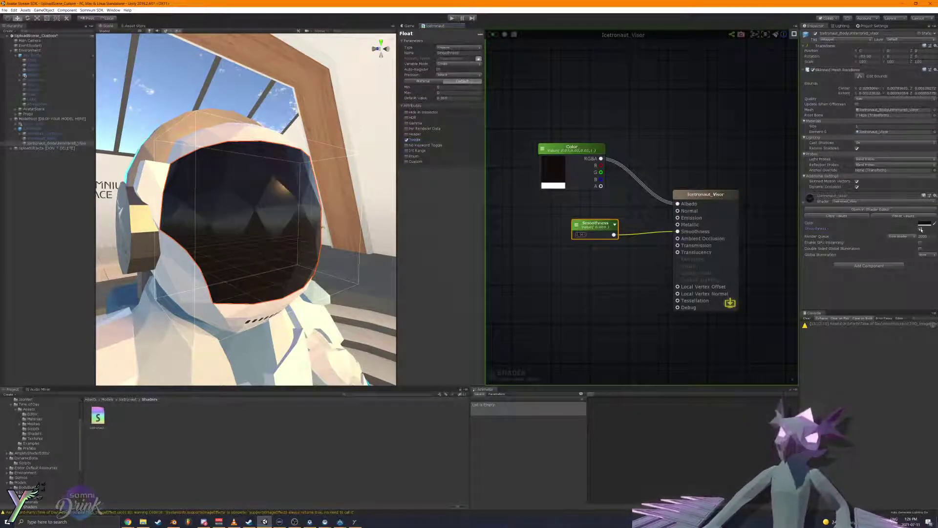
pyautogui.click(920, 229)
pyautogui.click(921, 229)
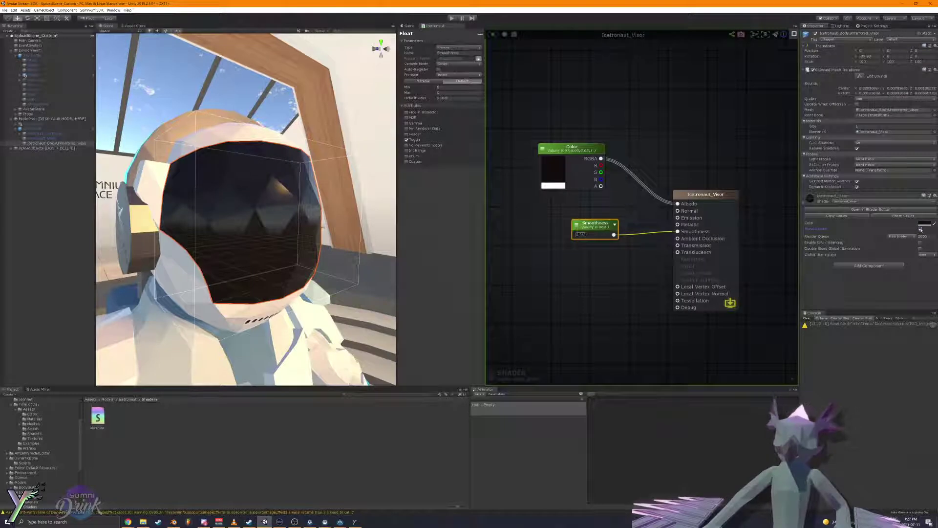
pyautogui.click(921, 229)
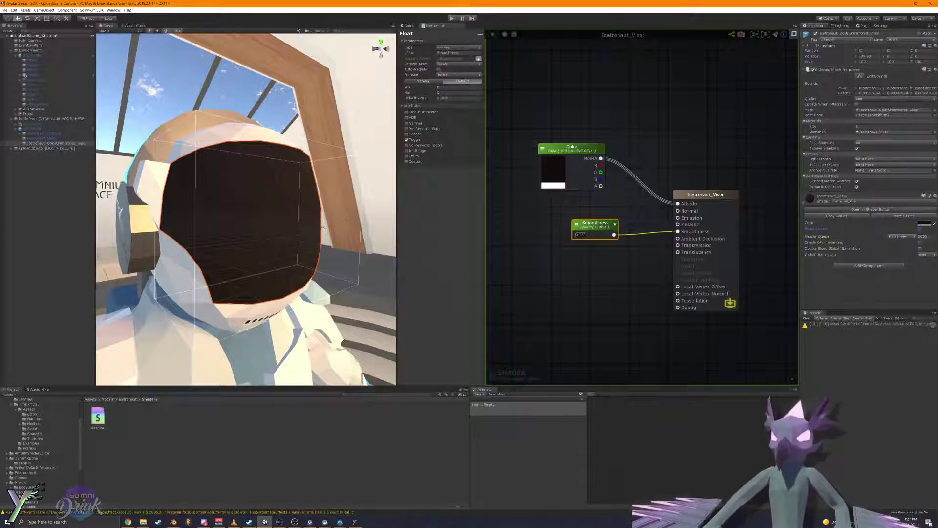
pyautogui.click(919, 229)
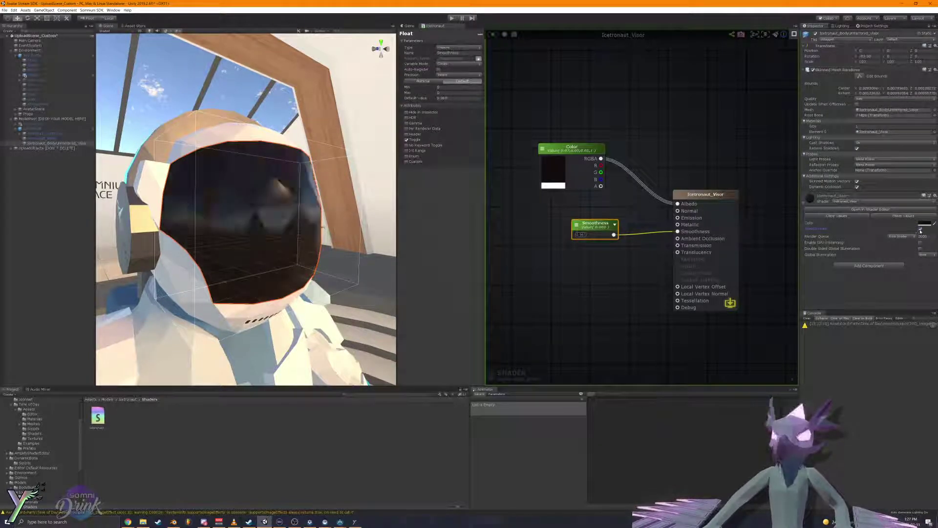
pyautogui.click(919, 229)
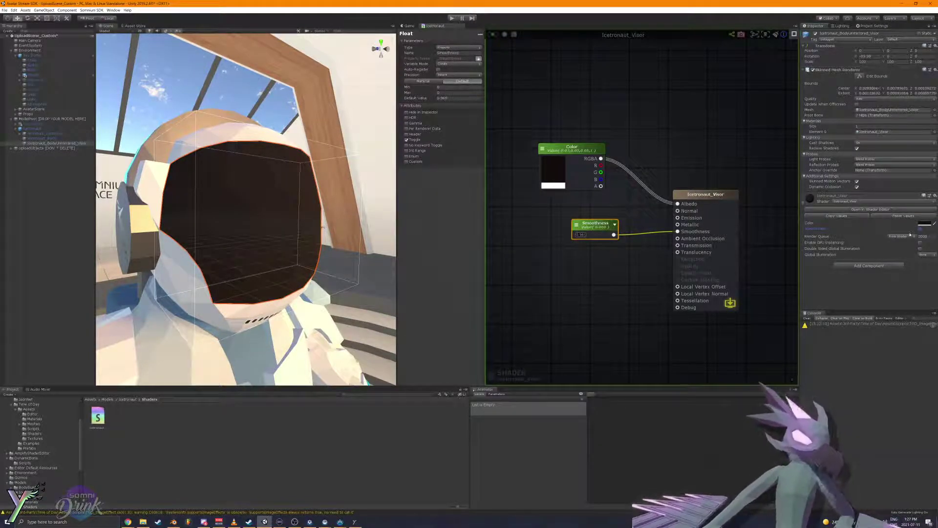
# Step: Turn off the Smoothness node's Toggle attribute and try its No Keyword Toggle attribute
pyautogui.click(412, 141)
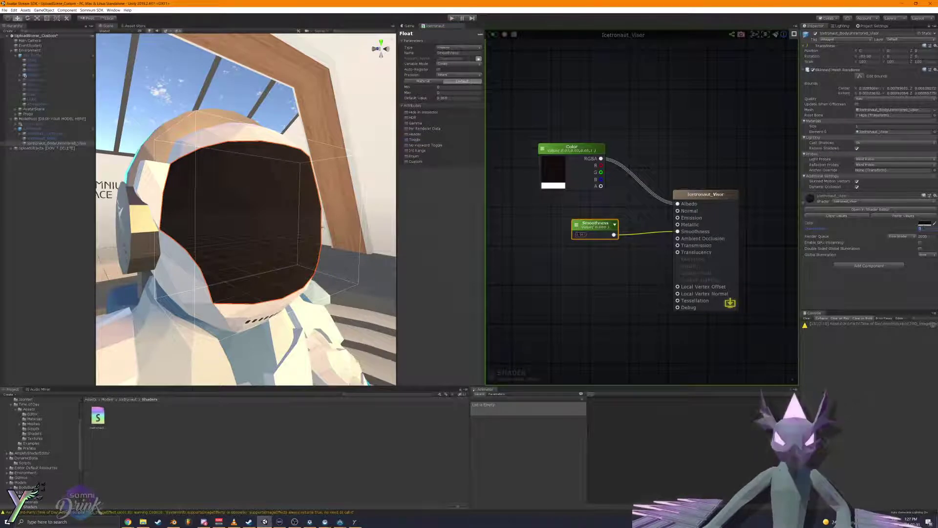
pyautogui.click(615, 119)
pyautogui.click(595, 226)
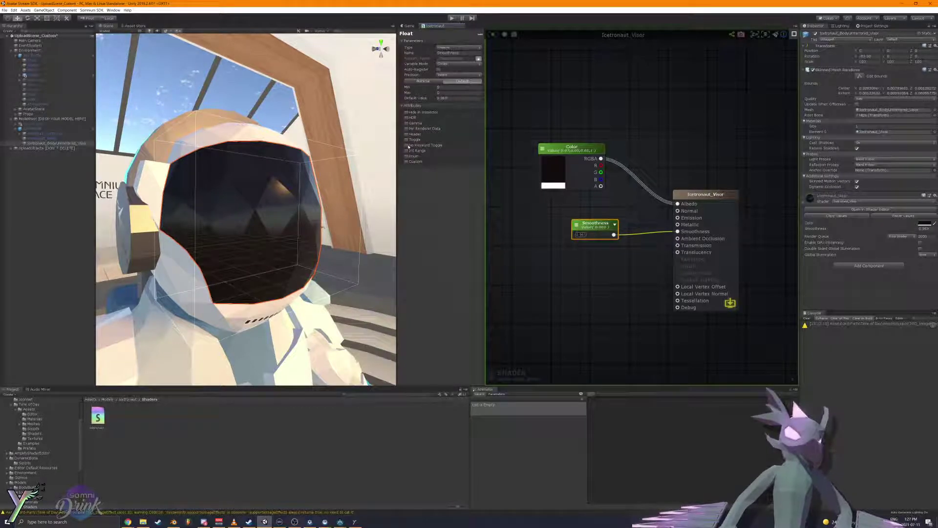
pyautogui.click(427, 145)
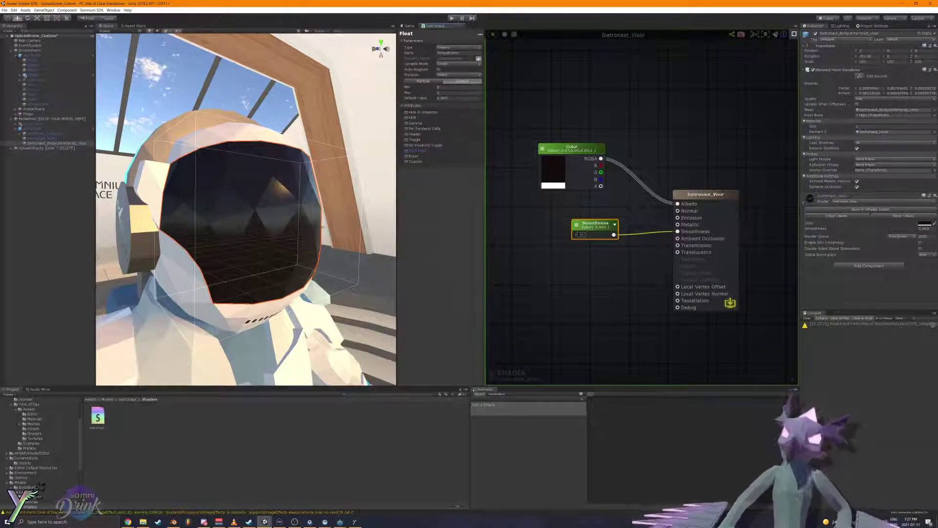
# Step: Enable the Enum attribute on the Smoothness node, use Create Enums mode, and add three enum options
pyautogui.click(414, 157)
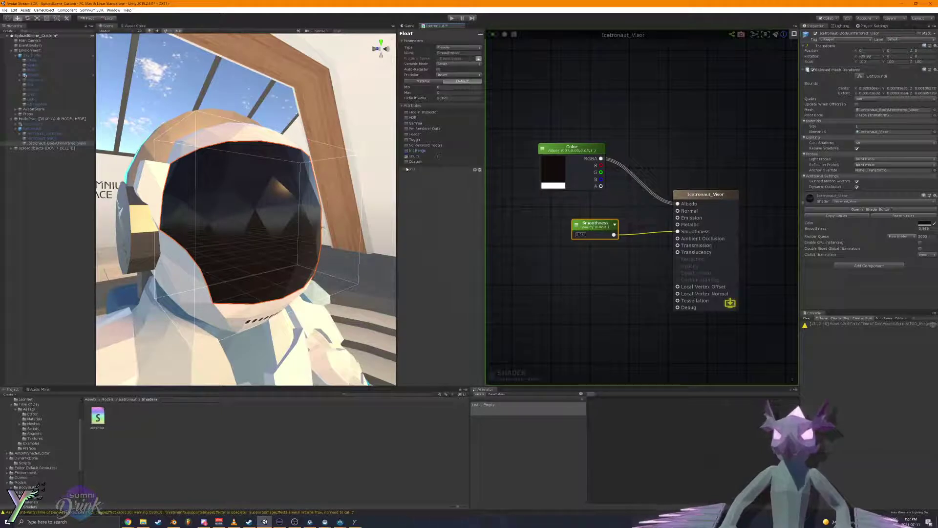
pyautogui.click(407, 169)
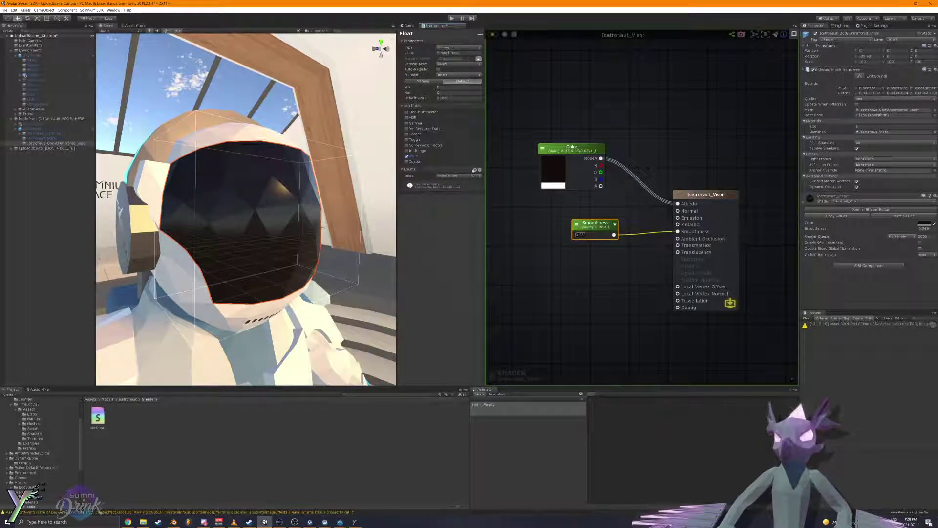
pyautogui.click(460, 177)
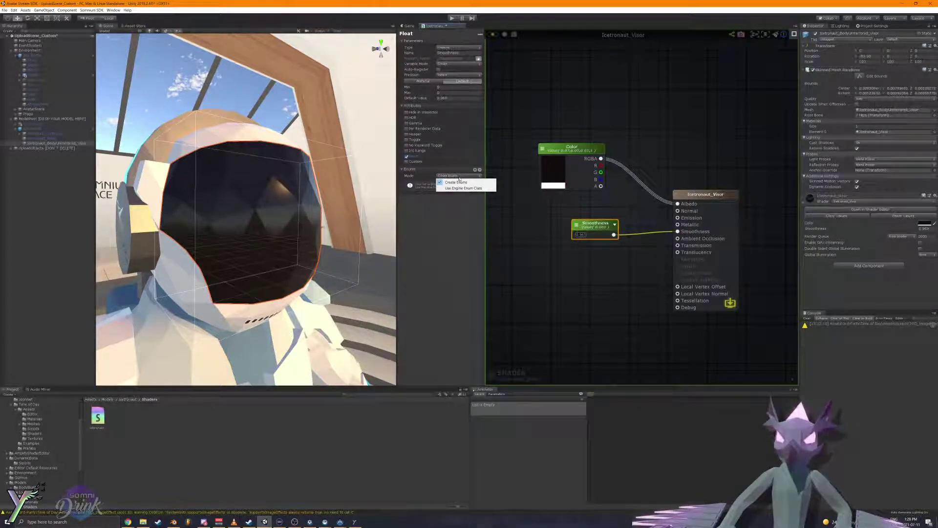
pyautogui.click(457, 182)
pyautogui.click(474, 171)
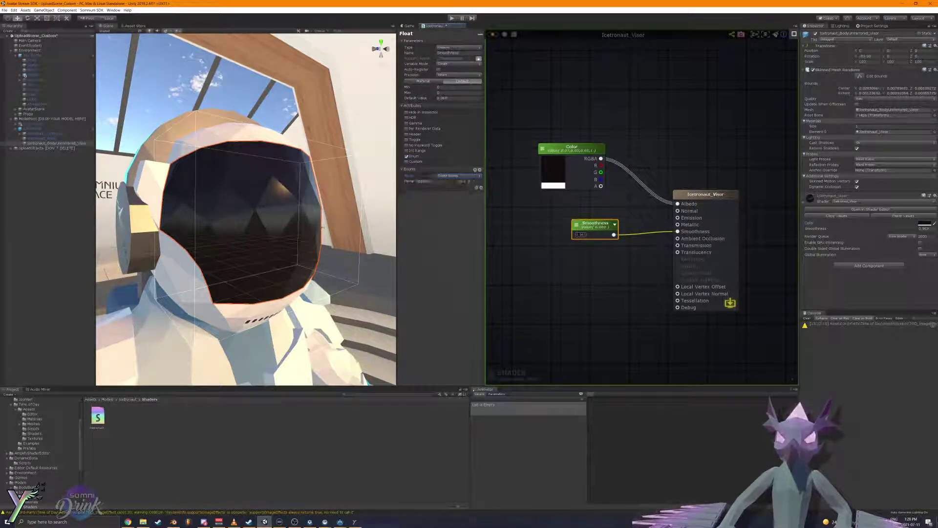
pyautogui.click(476, 193)
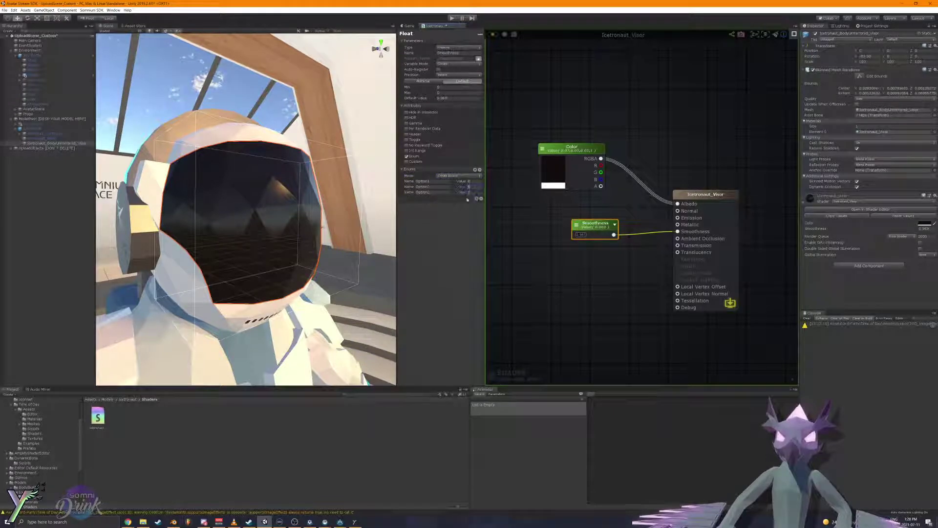
# Step: Go through the enum options' name and value fields and try ASDASDS as the second option's name
pyautogui.click(443, 181)
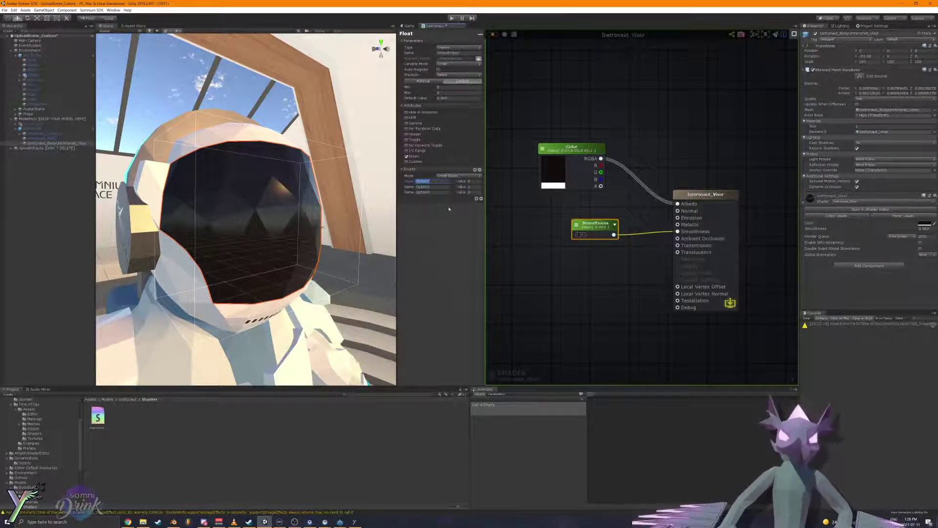
pyautogui.click(472, 182)
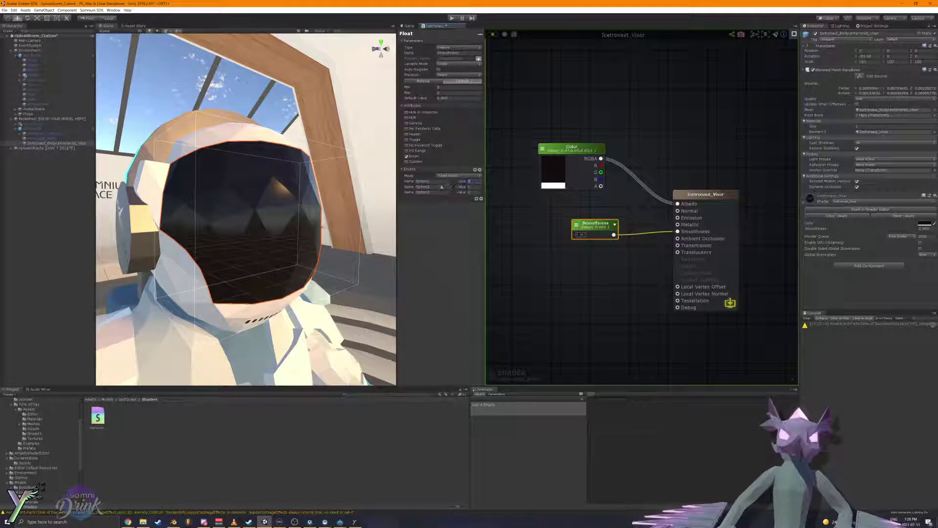
pyautogui.click(470, 187)
pyautogui.click(445, 192)
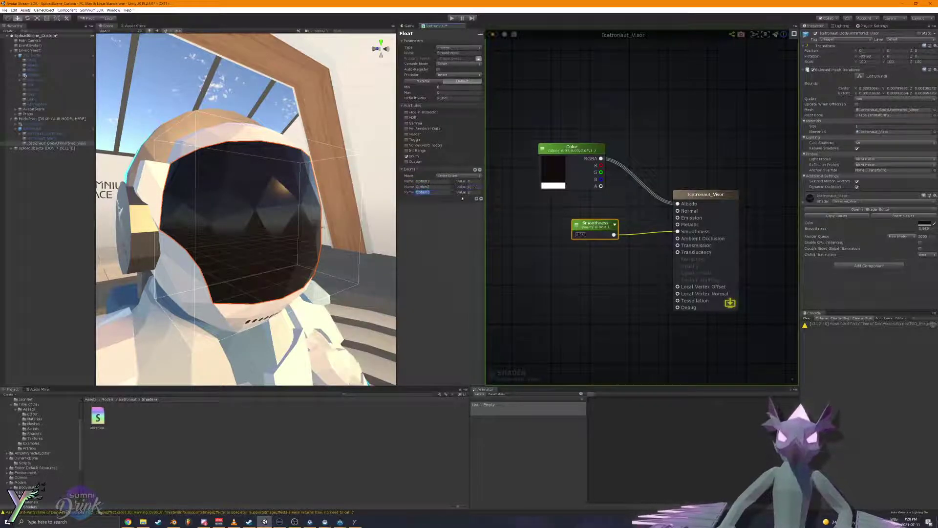
pyautogui.click(470, 192)
pyautogui.click(423, 187)
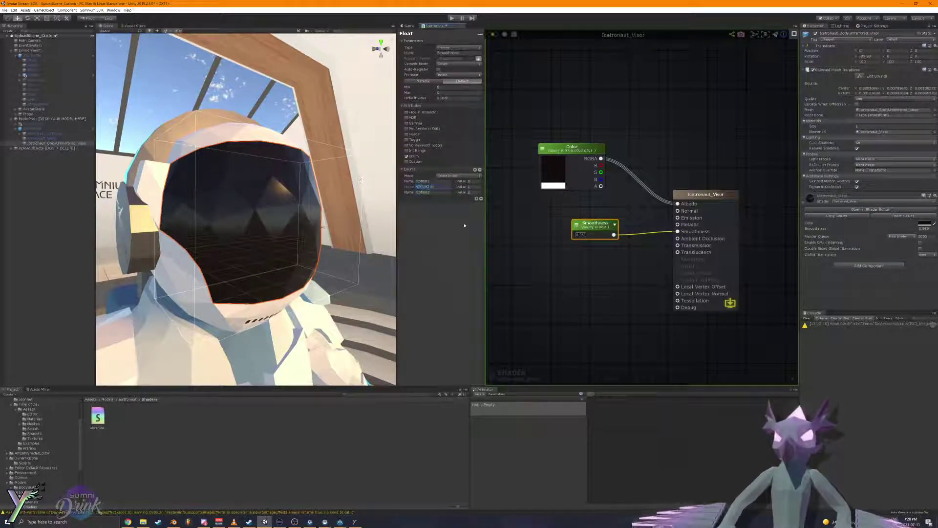
pyautogui.write('ASDASDS')
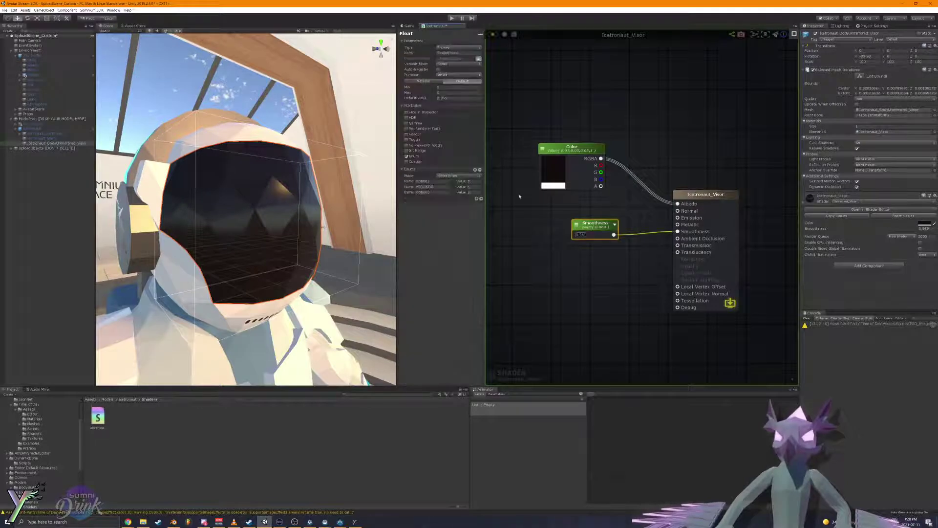
pyautogui.click(516, 203)
pyautogui.click(590, 226)
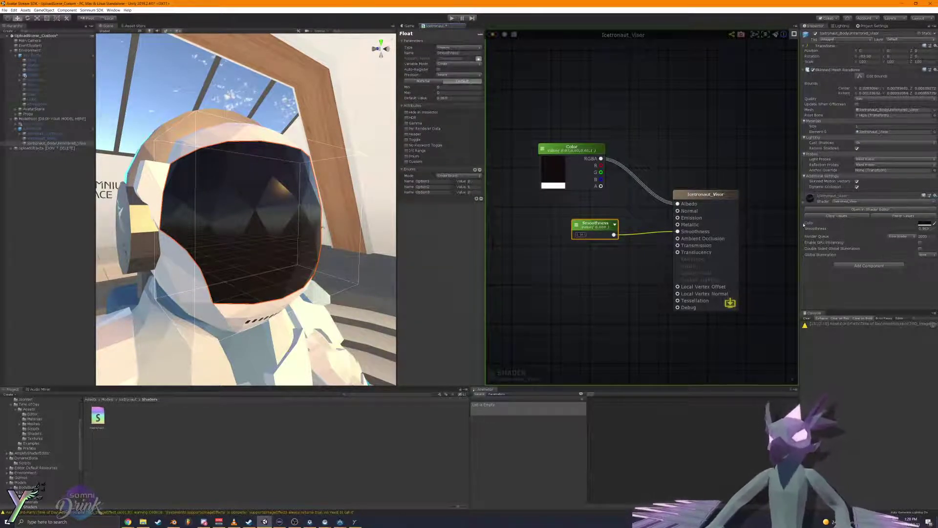
# Step: Re-enable Enum to try each of its three options for Smoothness on the visor material, and turn the attribute off again
pyautogui.click(406, 157)
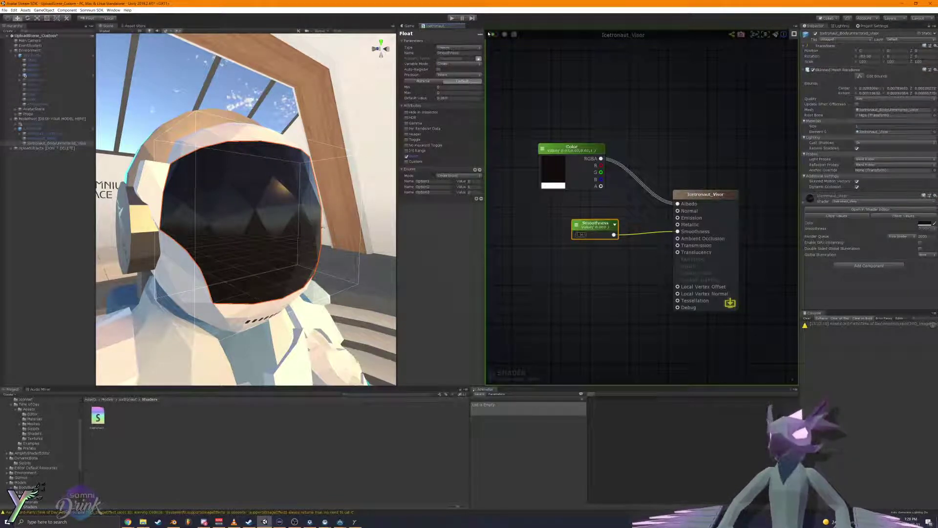
pyautogui.click(921, 229)
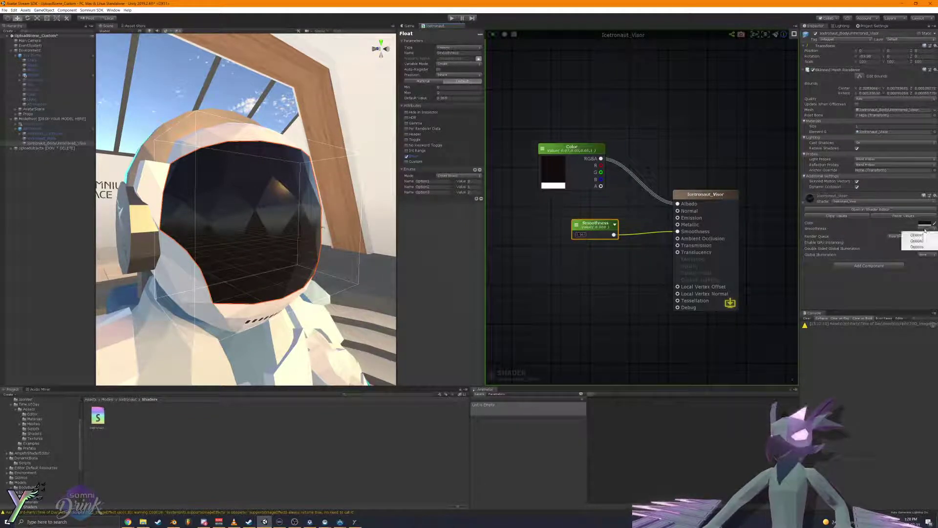
pyautogui.click(924, 236)
pyautogui.click(925, 229)
pyautogui.click(924, 240)
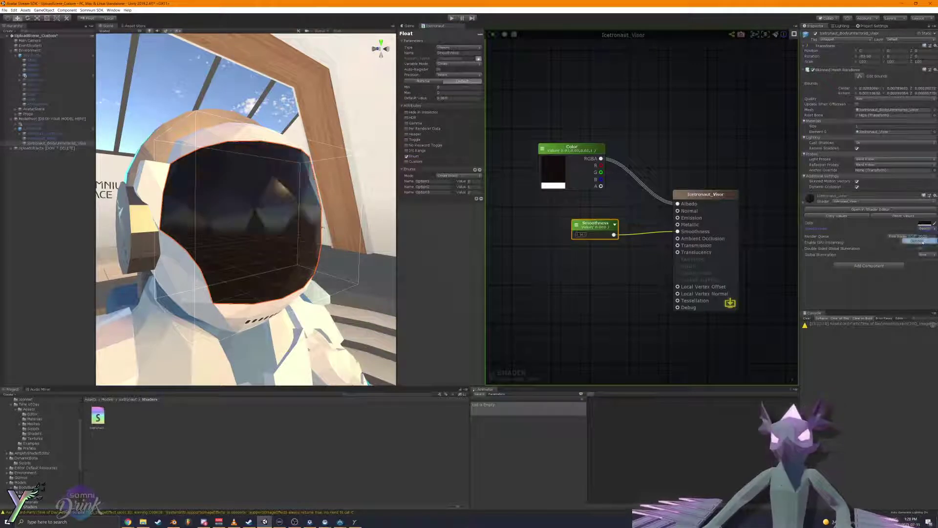
pyautogui.click(926, 229)
pyautogui.click(925, 246)
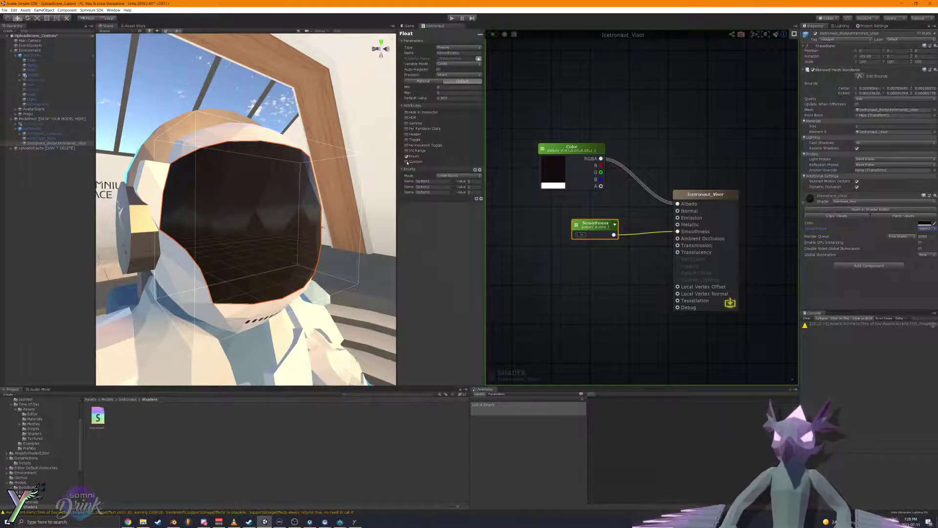
pyautogui.click(406, 156)
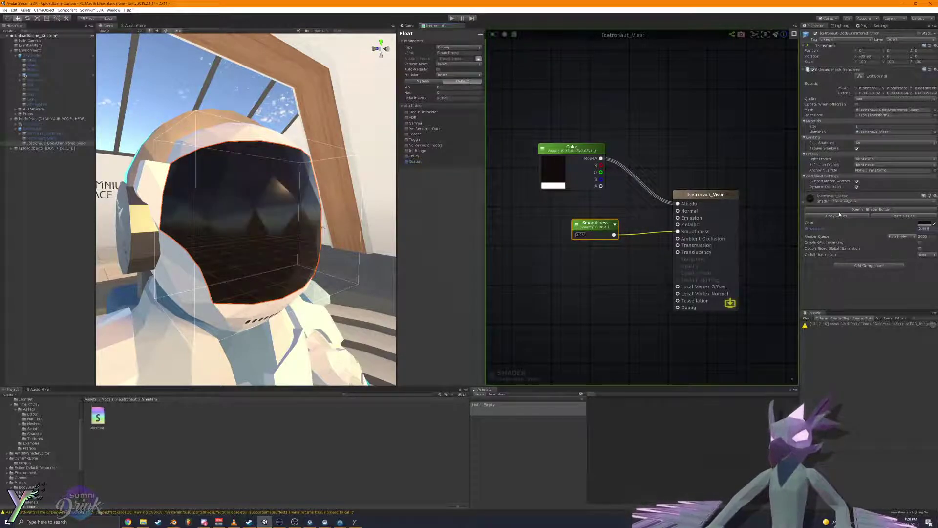
# Step: Move the Smoothness and Color nodes closer to the Icetronaut_Visor output node
pyautogui.click(649, 154)
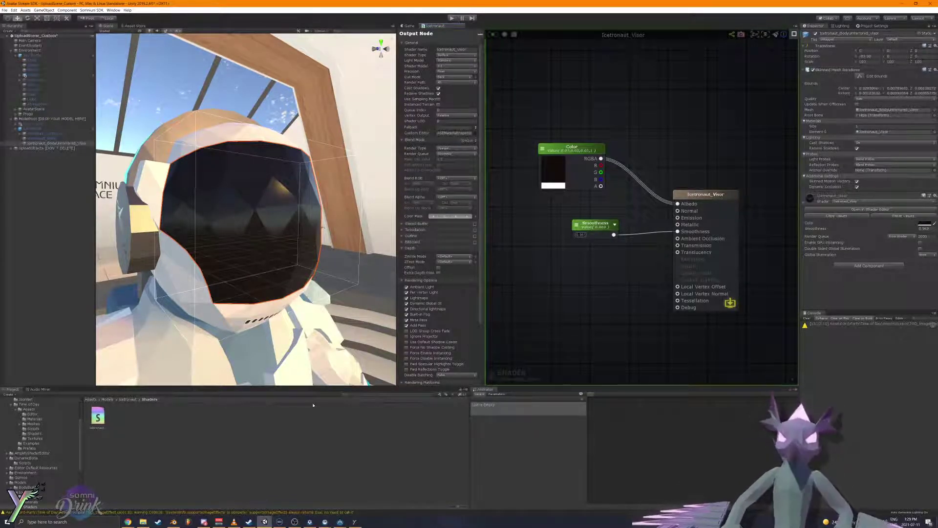
pyautogui.moveTo(597, 228); pyautogui.dragTo(630, 239)
pyautogui.click(573, 253)
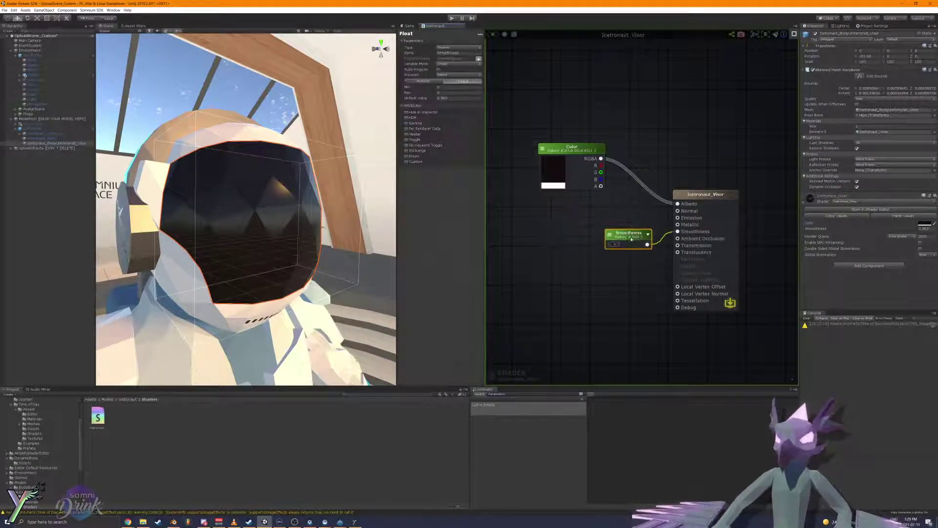
pyautogui.moveTo(581, 167); pyautogui.dragTo(638, 156)
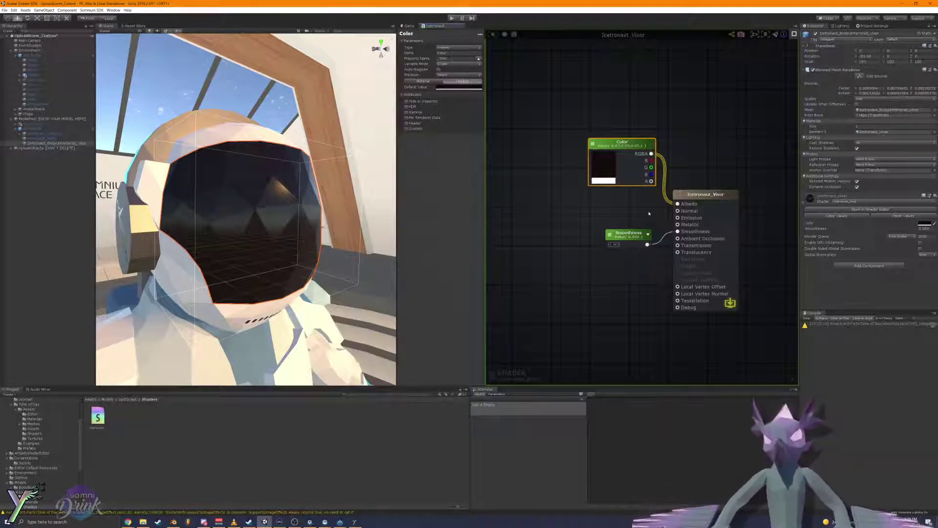
pyautogui.moveTo(371, 217)
pyautogui.mouseDown(button='right')
pyautogui.moveTo(314, 209)
pyautogui.moveTo(384, 220)
pyautogui.mouseUp(button='right')
pyautogui.moveTo(587, 249); pyautogui.dragTo(652, 253, button='right')
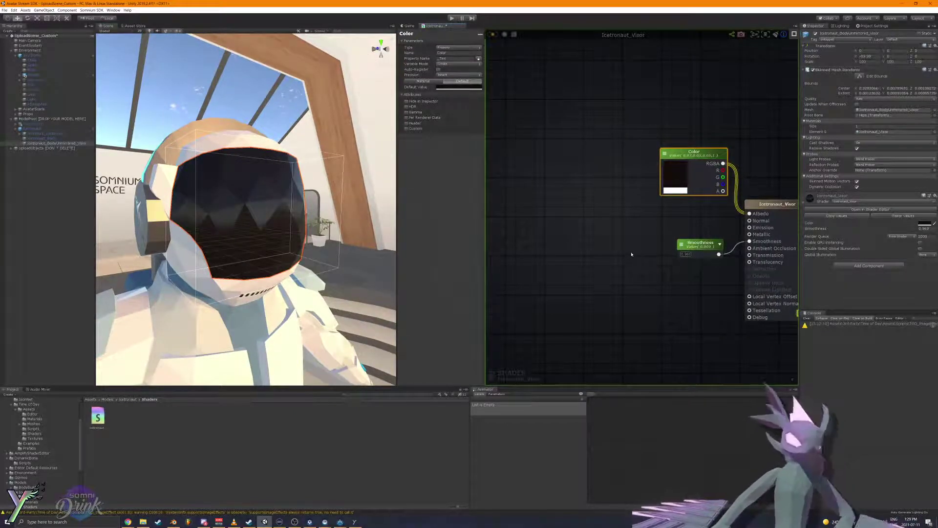
pyautogui.rightClick(542, 204)
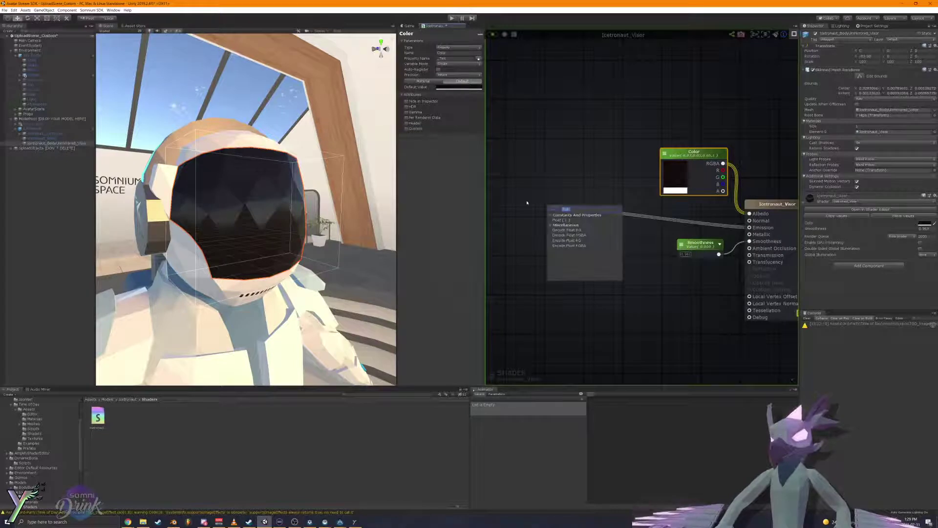
pyautogui.click(599, 170)
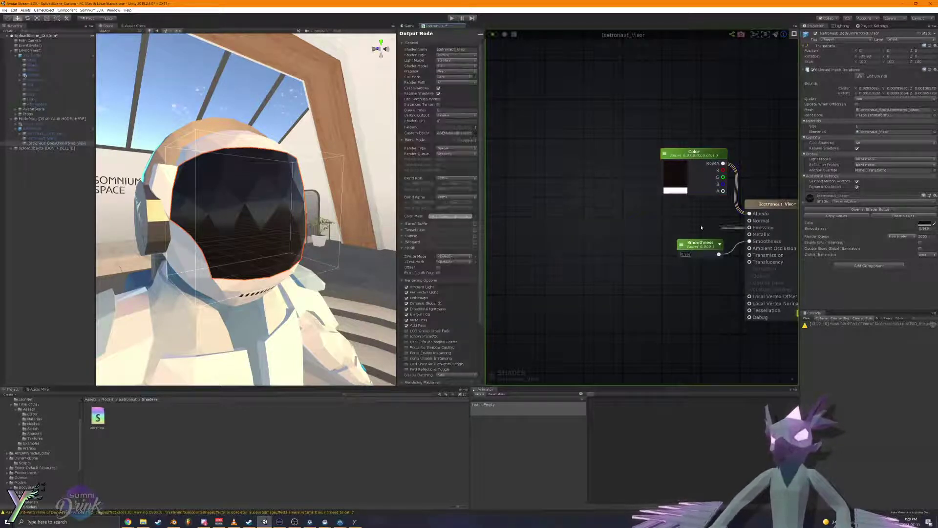
pyautogui.moveTo(701, 227); pyautogui.dragTo(608, 217)
pyautogui.write('float')
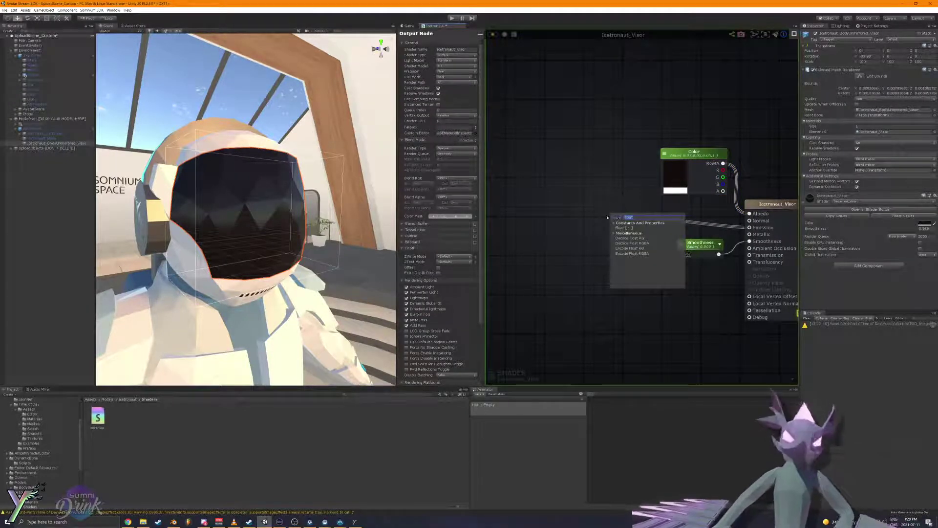
pyautogui.click(606, 221)
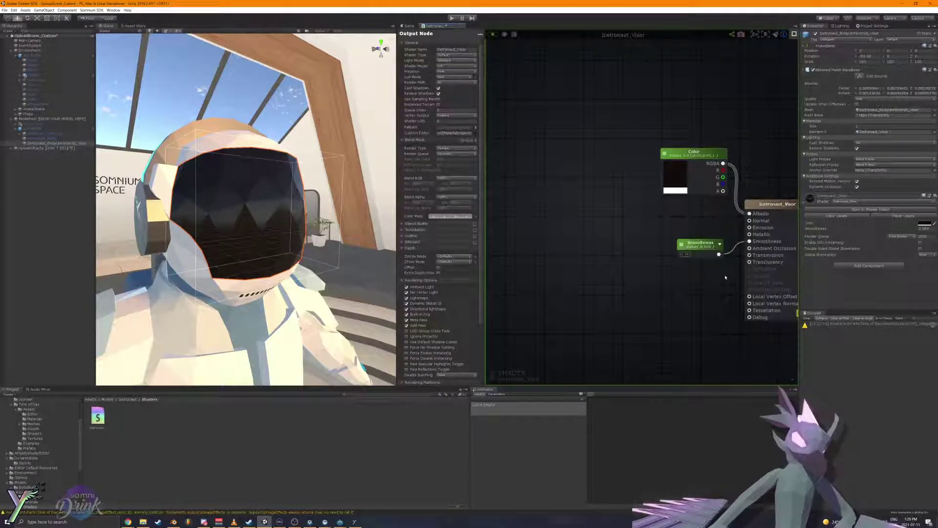
# Step: Set the output node's blend mode to Translucent and update the shader
pyautogui.click(782, 282)
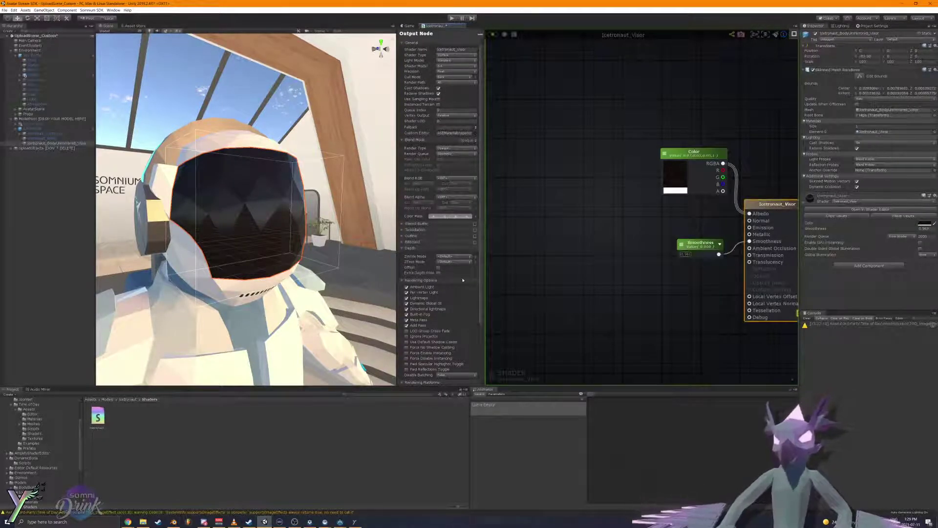
pyautogui.click(467, 141)
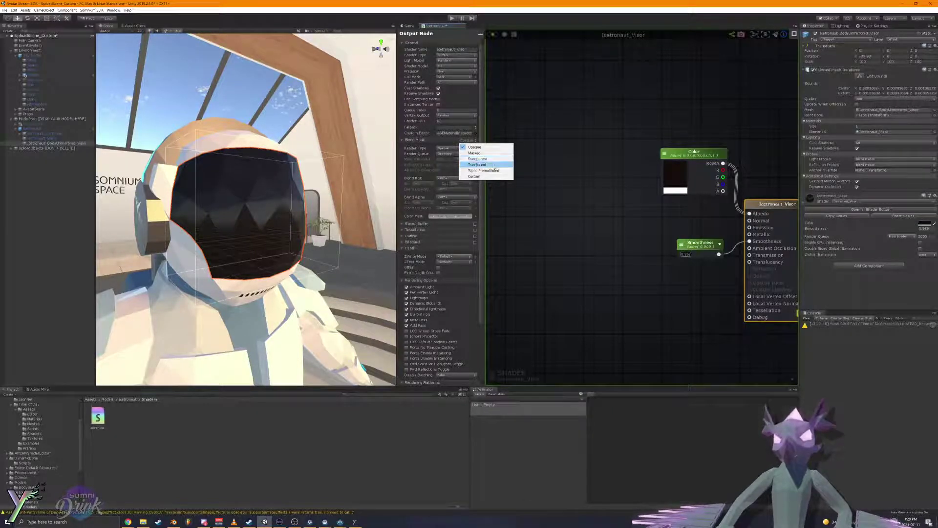
pyautogui.click(494, 166)
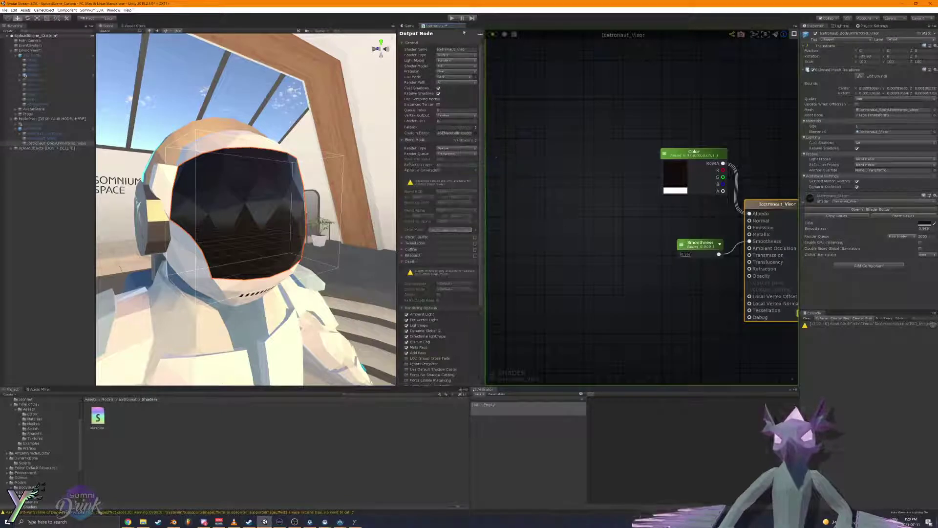
pyautogui.click(493, 35)
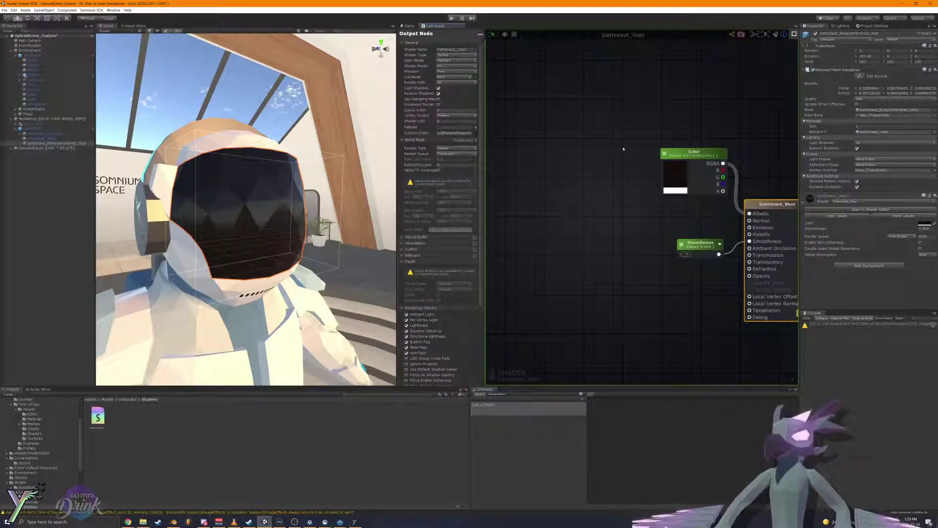
# Step: Try the AlphaTest render queue on the visor material, return it to Geometry, and check the output node's render queue options
pyautogui.click(901, 237)
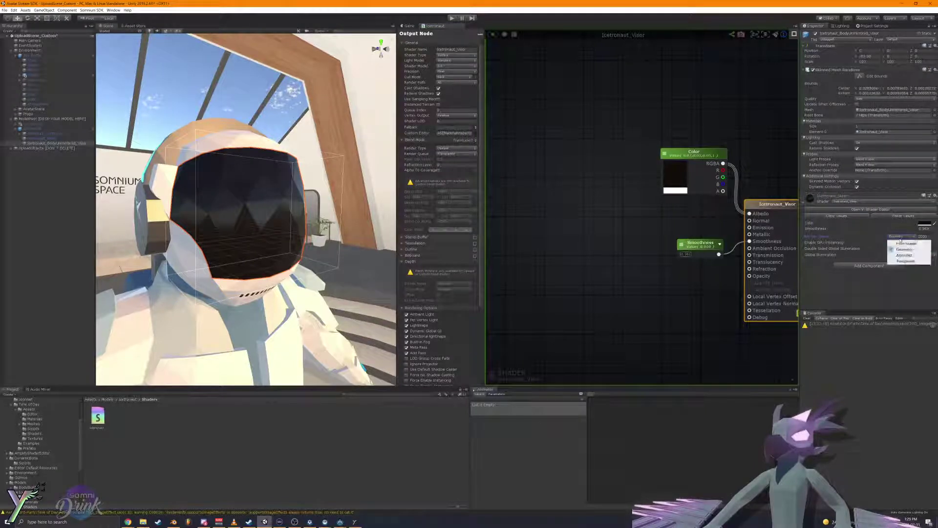
pyautogui.click(902, 255)
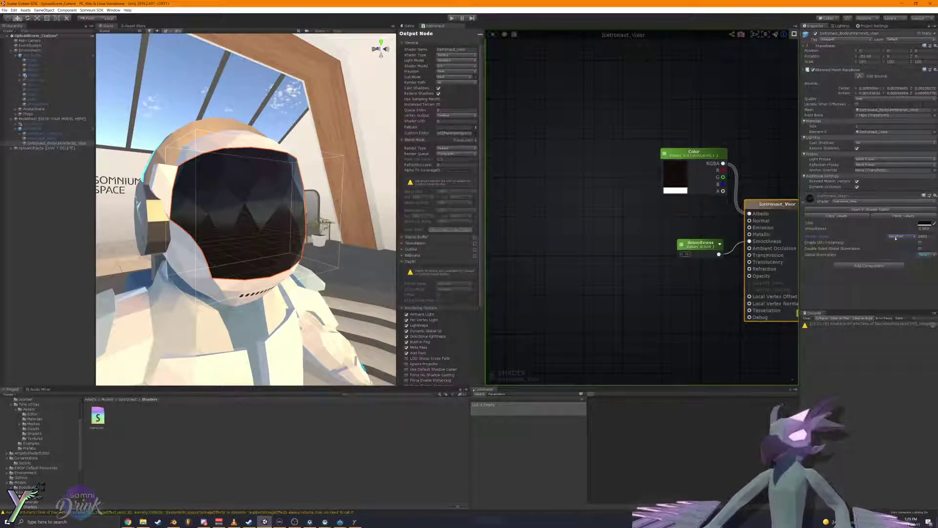
pyautogui.click(902, 236)
pyautogui.click(902, 260)
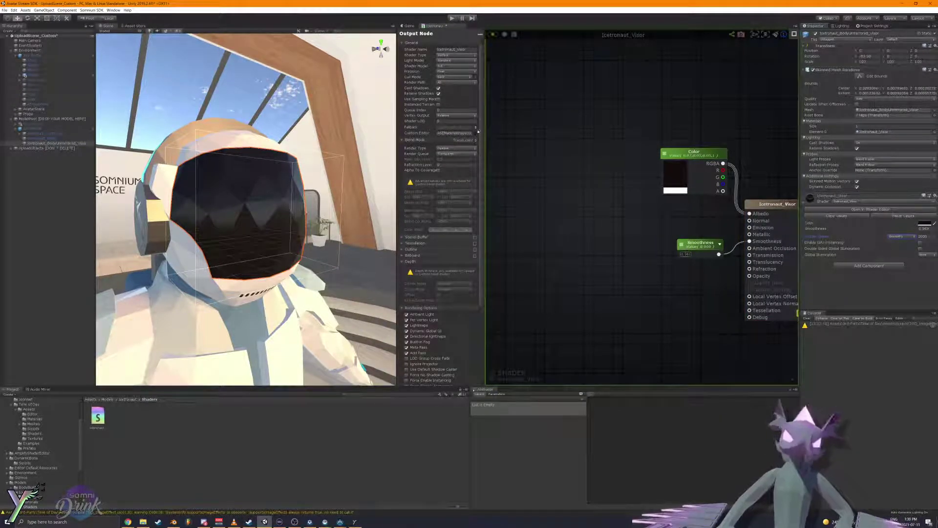
pyautogui.click(468, 154)
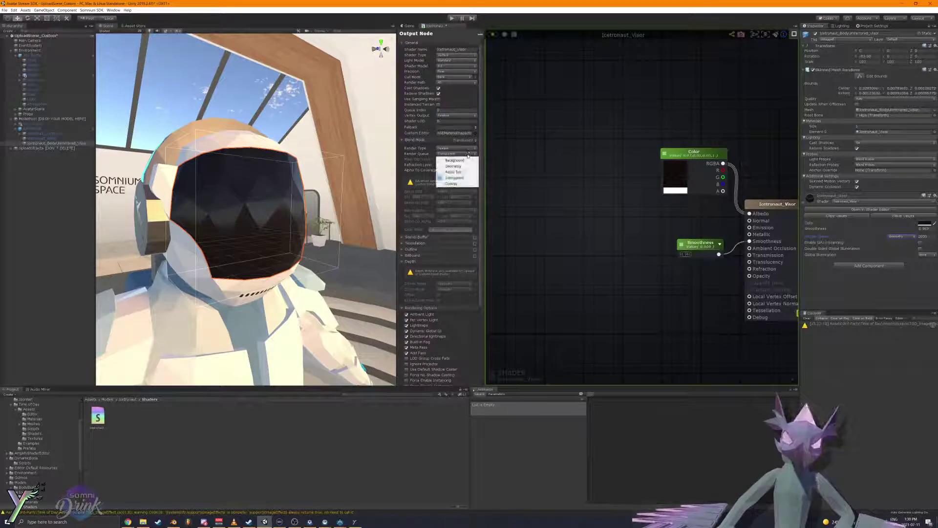
pyautogui.click(468, 155)
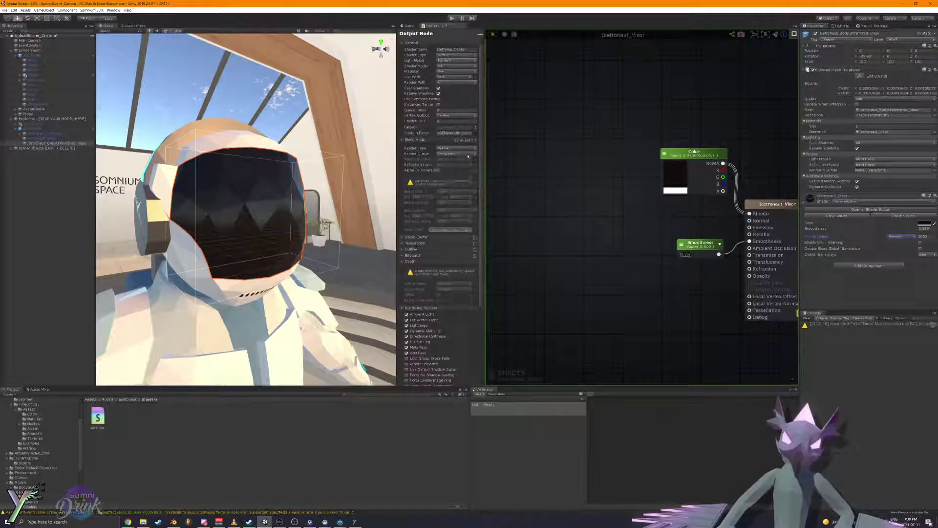
pyautogui.moveTo(303, 190)
pyautogui.mouseDown(button='right')
pyautogui.moveTo(384, 191)
pyautogui.moveTo(302, 188)
pyautogui.moveTo(311, 181)
pyautogui.mouseUp(button='right')
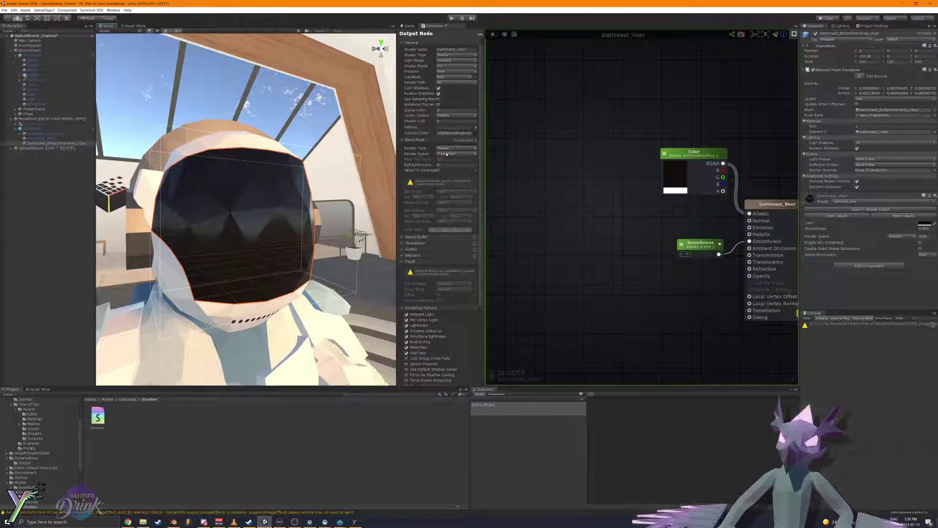
# Step: Try the Transparent blend mode on the output node, set its render type to Opaque, and update the shader
pyautogui.click(462, 140)
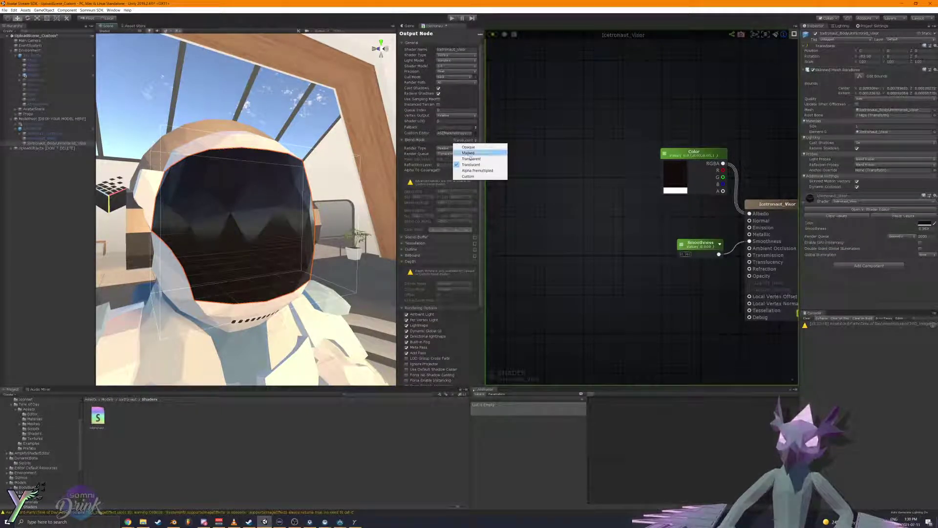
pyautogui.click(471, 158)
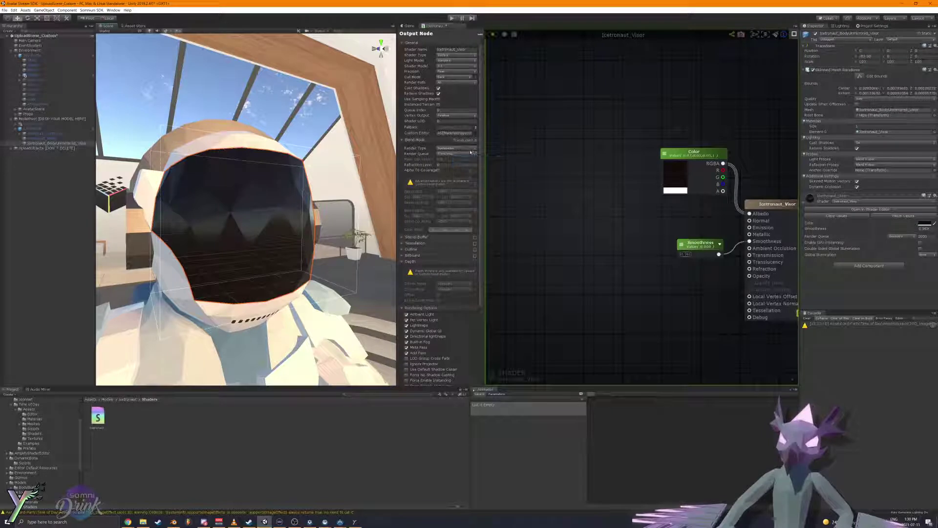
pyautogui.click(469, 148)
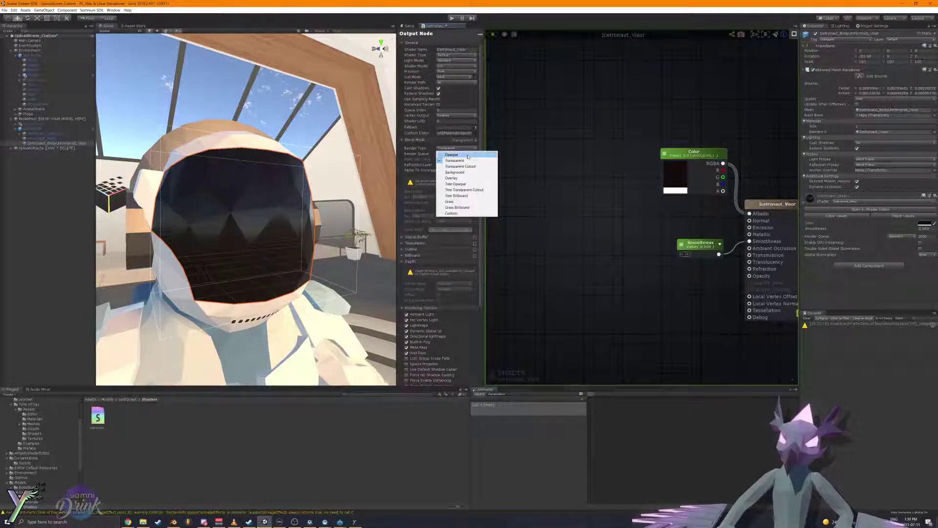
pyautogui.click(468, 156)
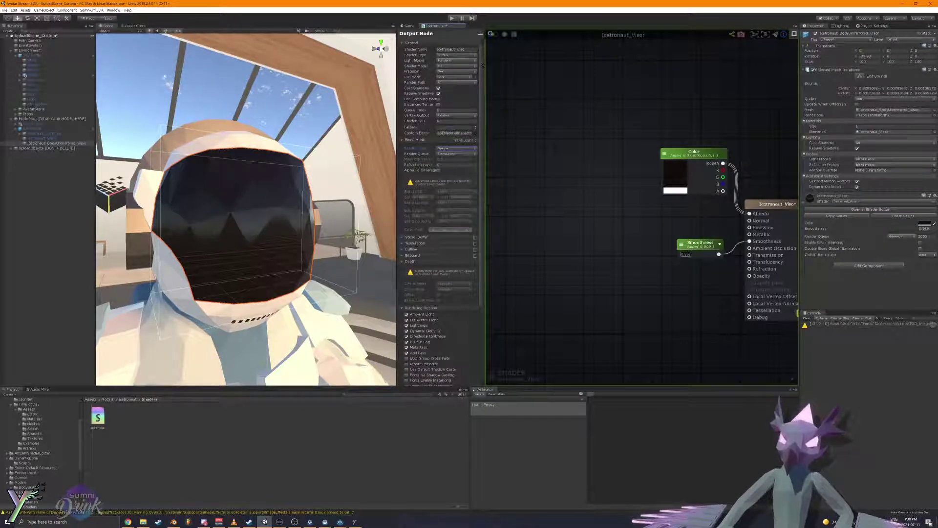
pyautogui.click(490, 34)
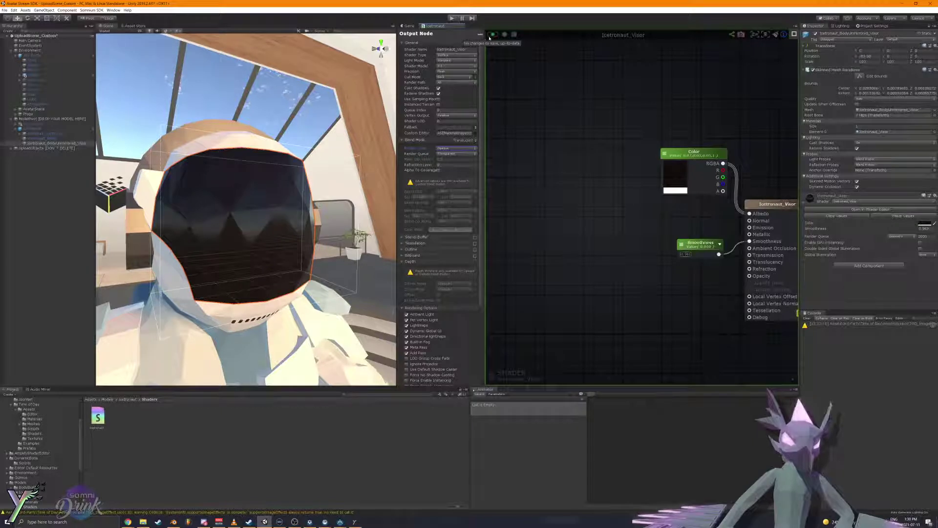
# Step: Set the output node's blend mode to Transparent and inspect the visor on the helmet
pyautogui.click(464, 140)
pyautogui.click(478, 159)
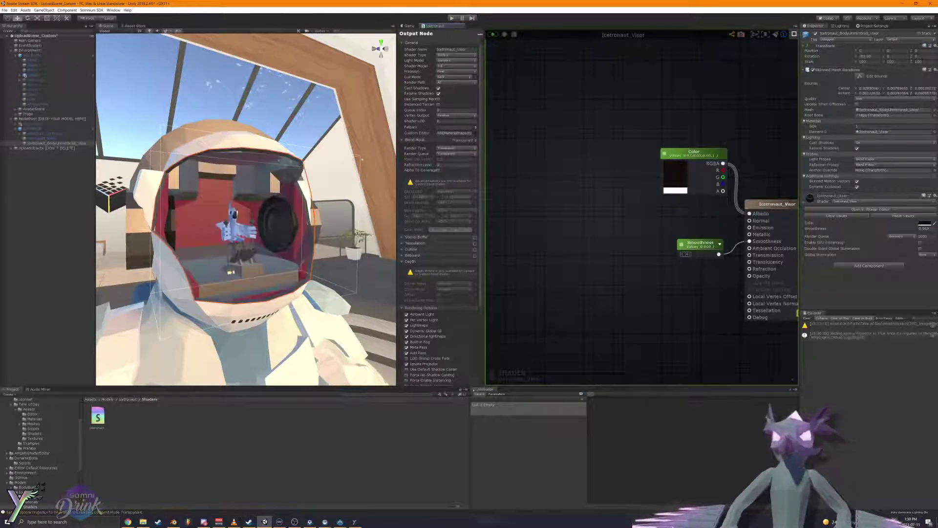
pyautogui.moveTo(161, 179); pyautogui.dragTo(380, 122, button='right')
pyautogui.moveTo(398, 122); pyautogui.dragTo(402, 122)
pyautogui.press('f')
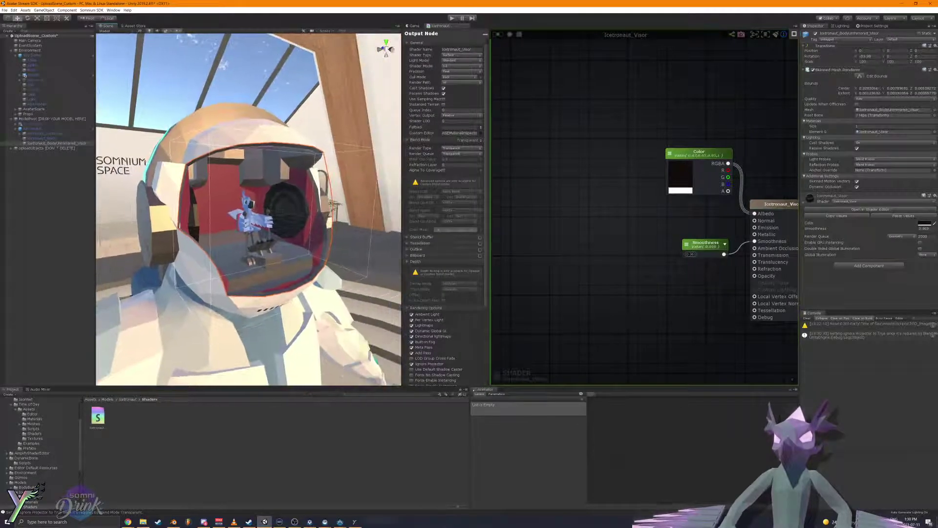
# Step: Try the Transparent Cutout render type on the output node and set its blend mode to Masked
pyautogui.click(462, 148)
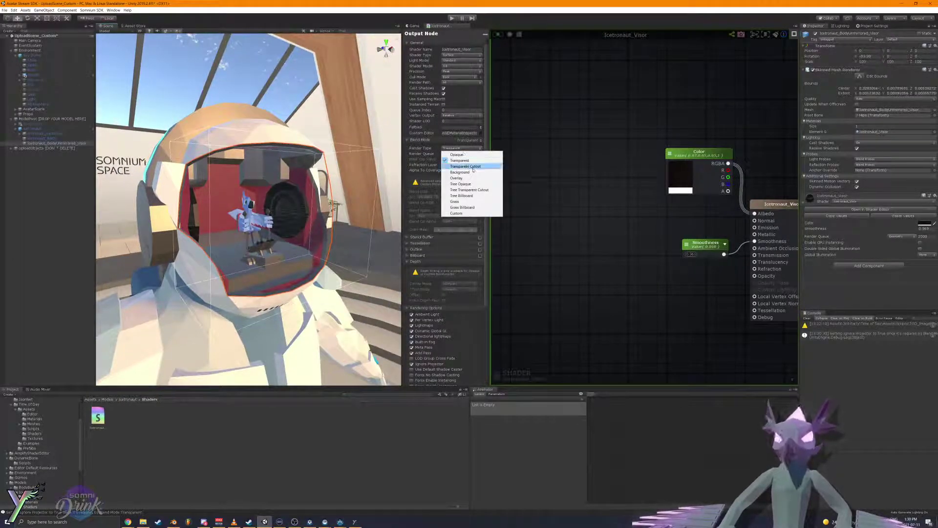
pyautogui.click(464, 166)
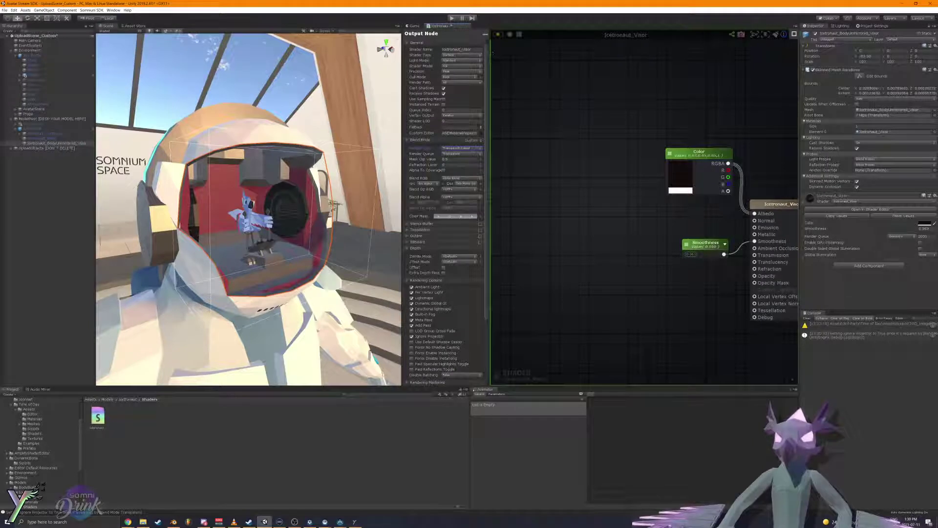
pyautogui.click(471, 140)
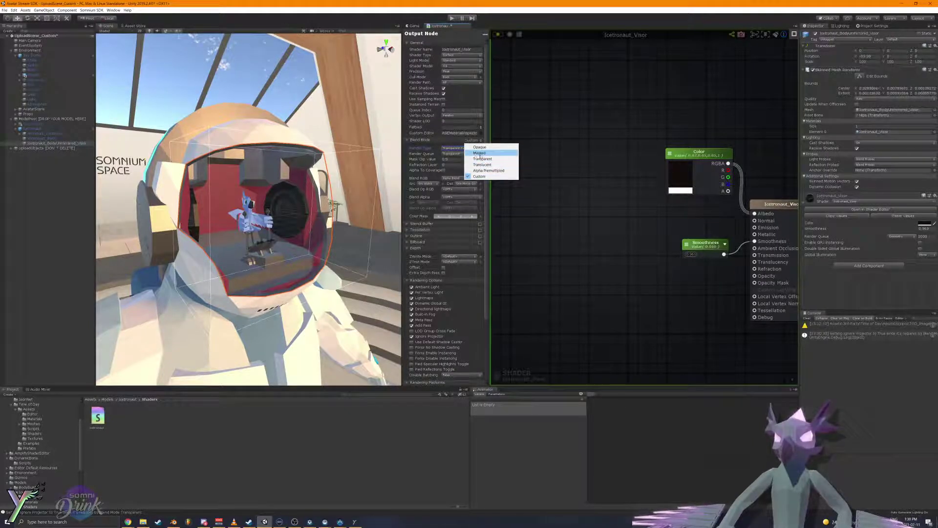
pyautogui.click(479, 154)
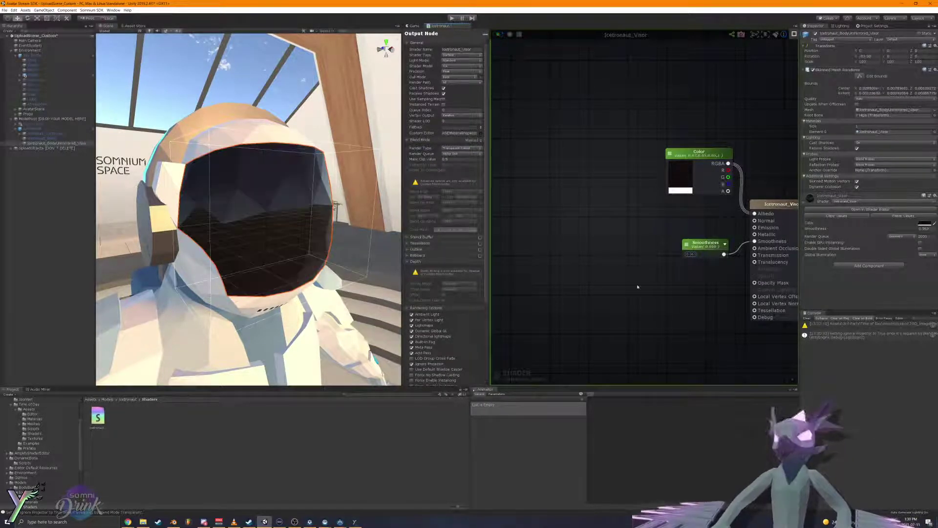
# Step: Add a Float node as a Property named Visor Disappear and place it away from the Smoothness node
pyautogui.moveTo(735, 246); pyautogui.dragTo(662, 232, button='middle')
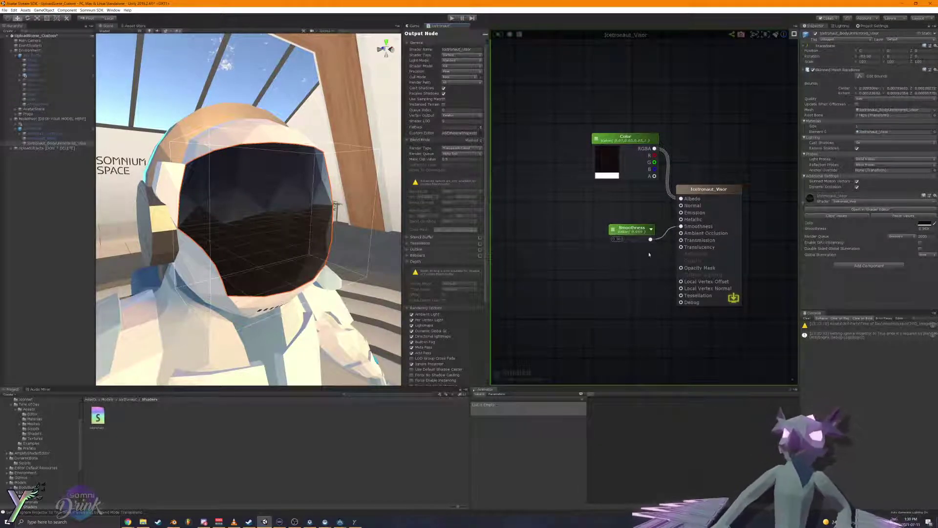
pyautogui.moveTo(621, 205); pyautogui.dragTo(697, 200, button='middle')
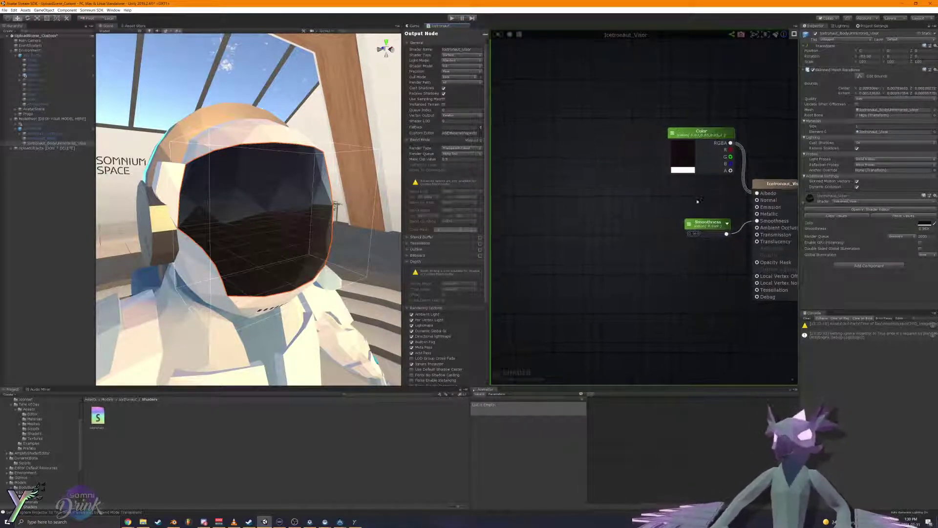
pyautogui.rightClick(616, 214)
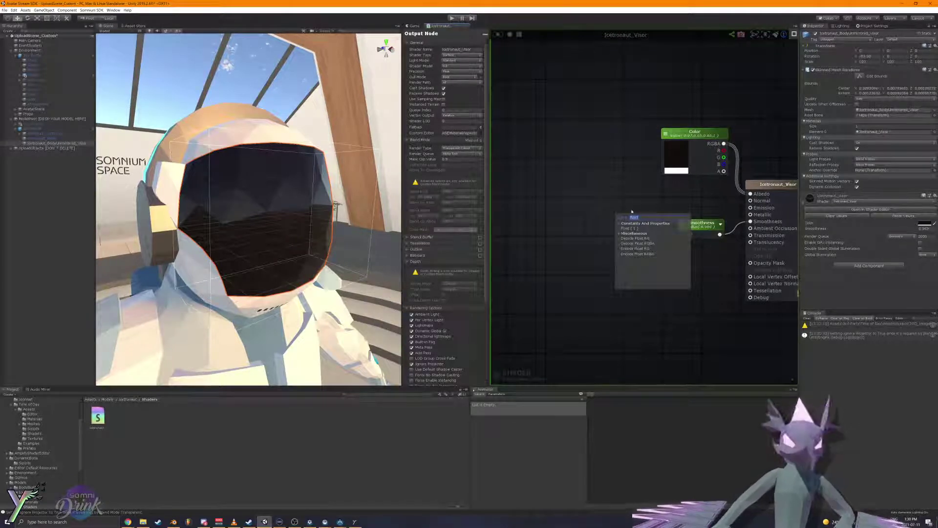
pyautogui.press('Return')
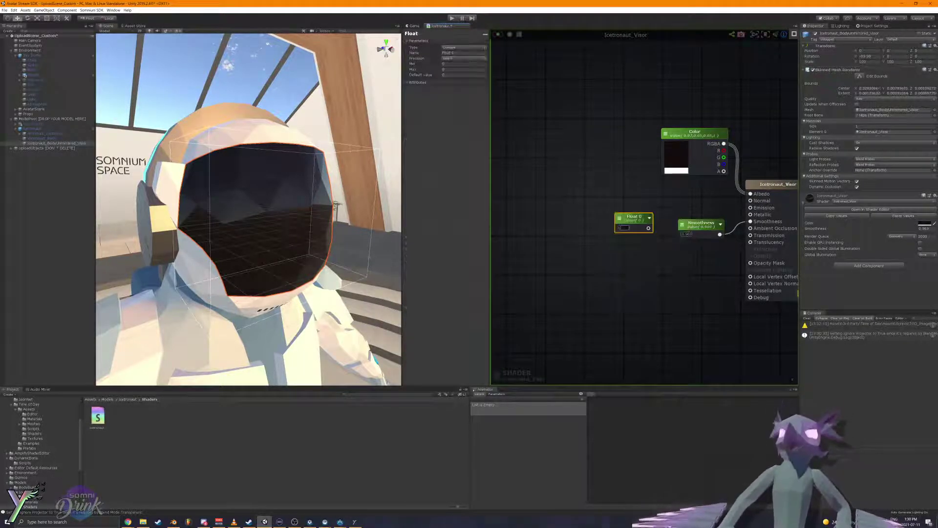
pyautogui.click(462, 47)
pyautogui.click(459, 59)
pyautogui.click(459, 52)
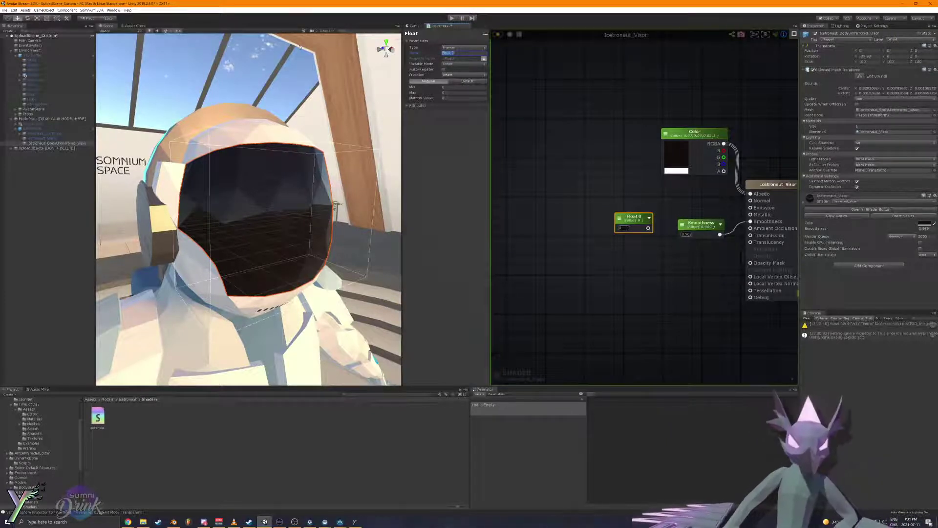
pyautogui.write('MisorCo')
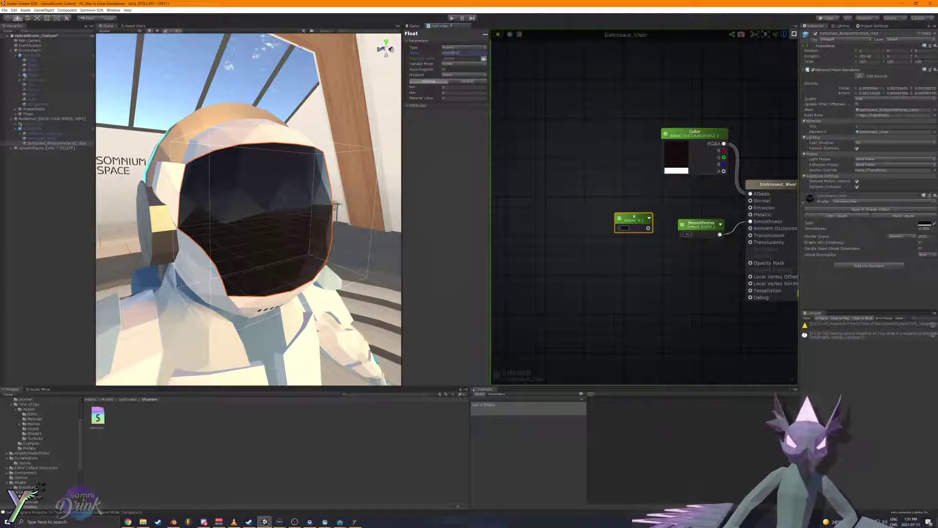
pyautogui.write('lor')
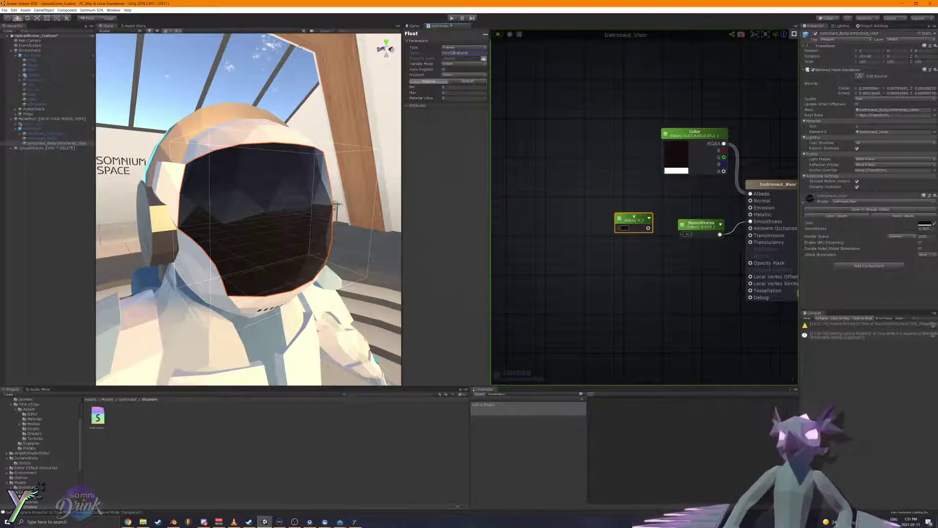
pyautogui.click(657, 196)
pyautogui.moveTo(633, 218); pyautogui.dragTo(543, 211)
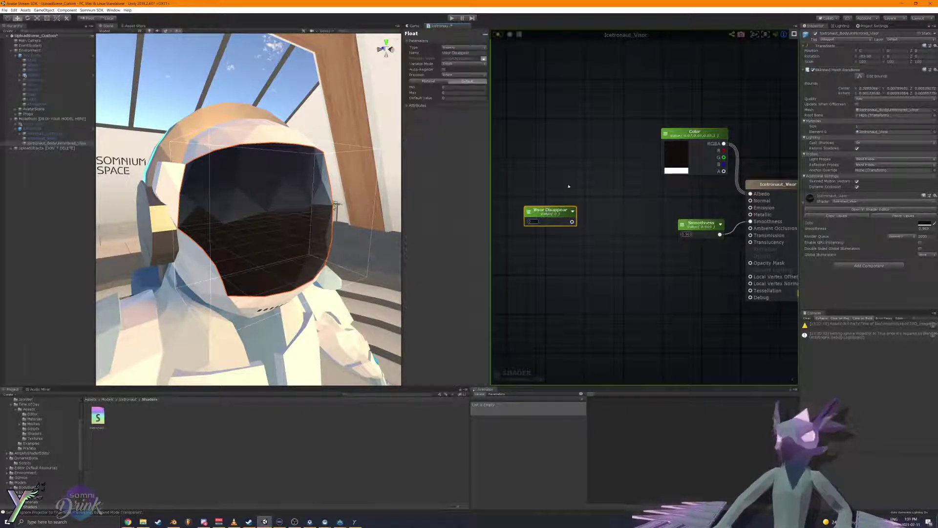
# Step: Give the Visor Disappear float property a range with a maximum of 1 and define its default value
pyautogui.click(449, 93)
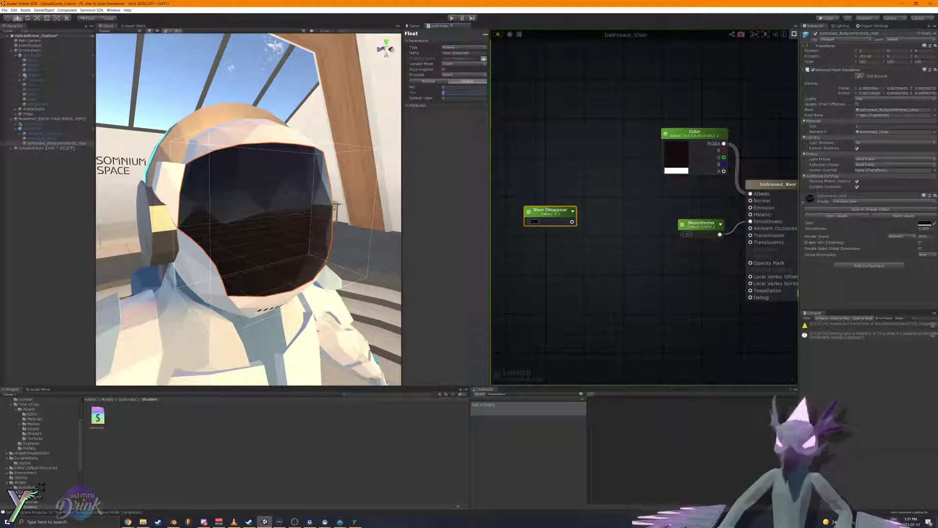
pyautogui.write('1')
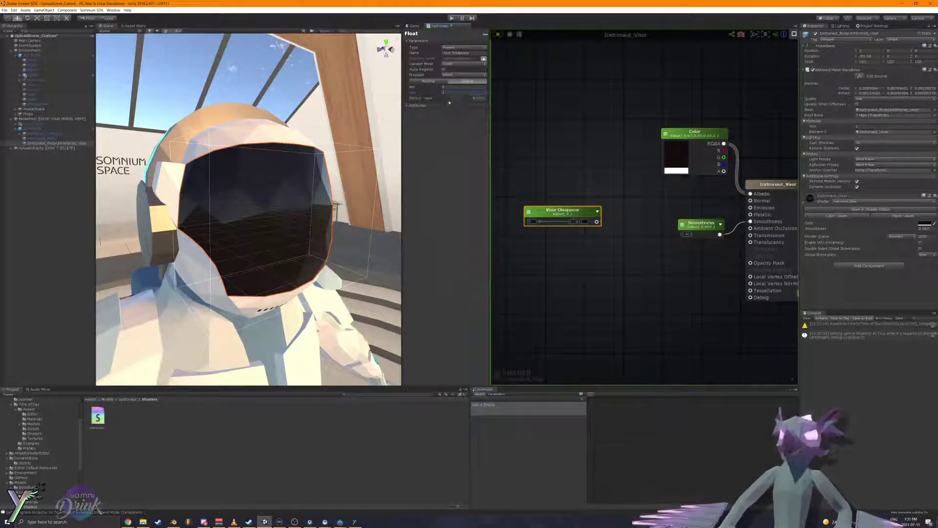
pyautogui.press('Tab')
pyautogui.write('1')
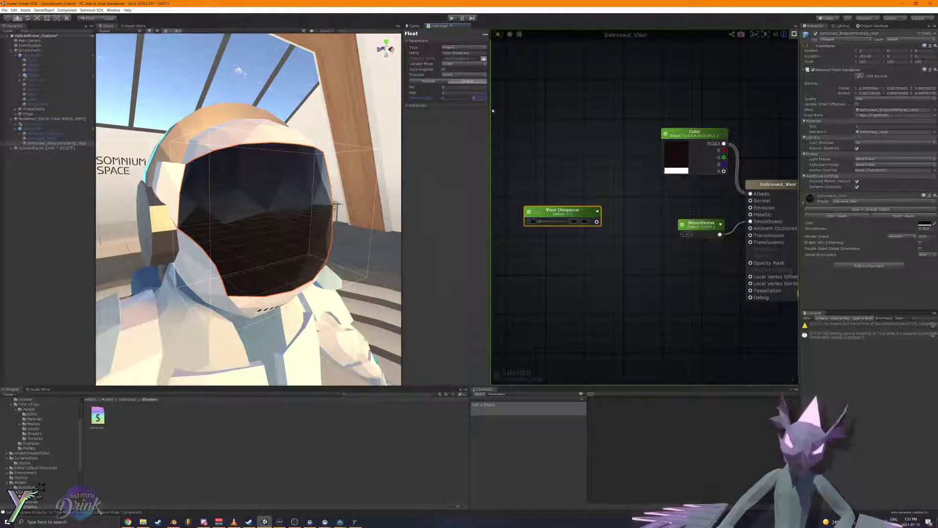
pyautogui.rightClick(629, 260)
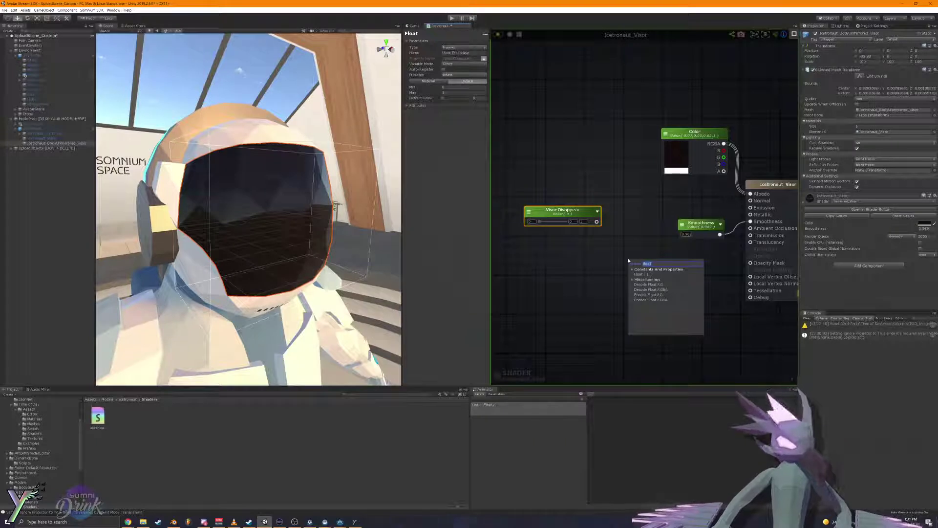
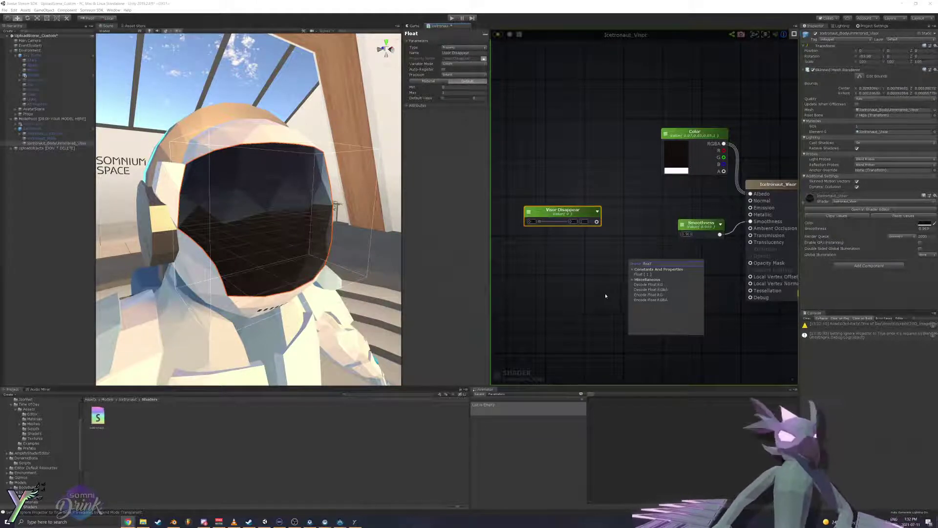
pyautogui.click(573, 272)
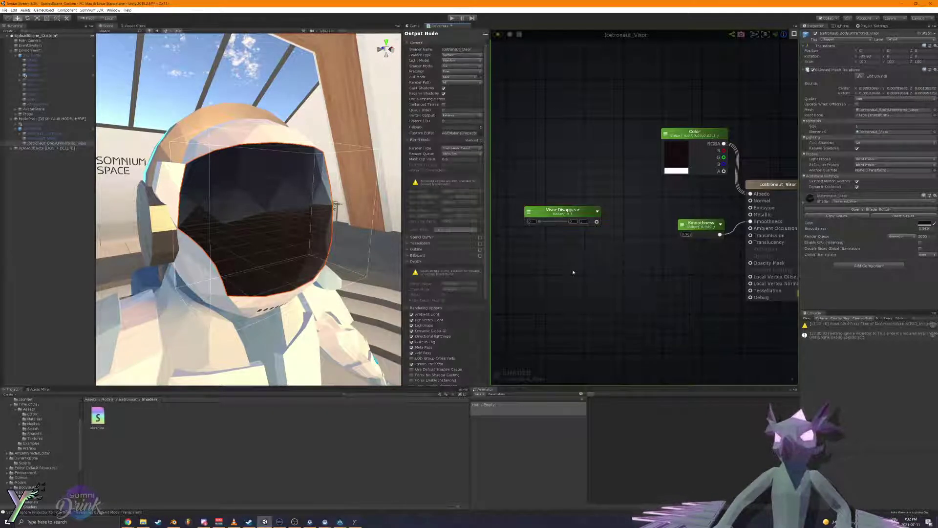
# Step: Add a Color node below Visor Disappear as a Property named Emission
pyautogui.rightClick(581, 268)
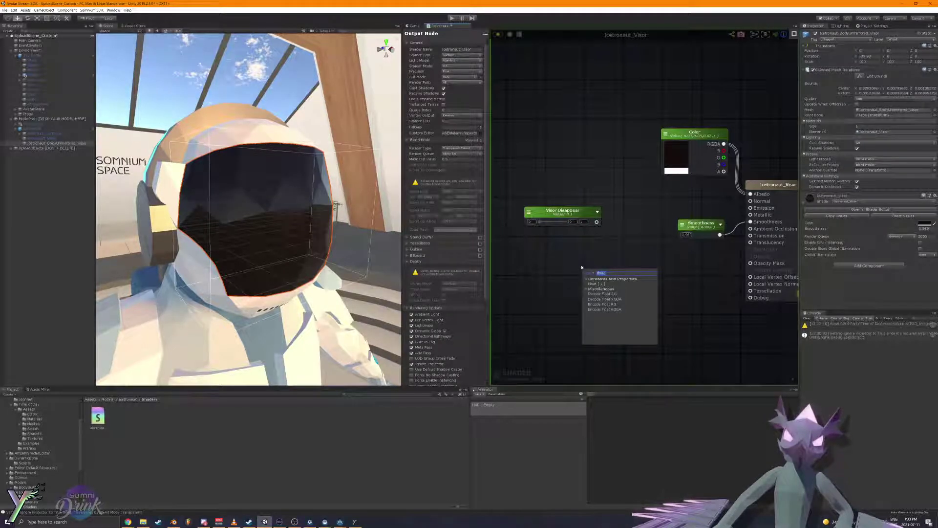
pyautogui.write('color')
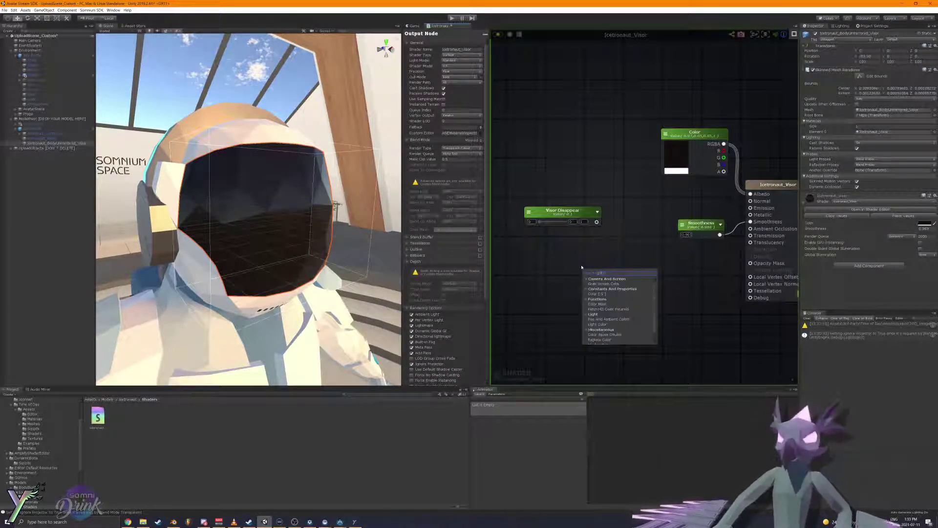
pyautogui.press('Return')
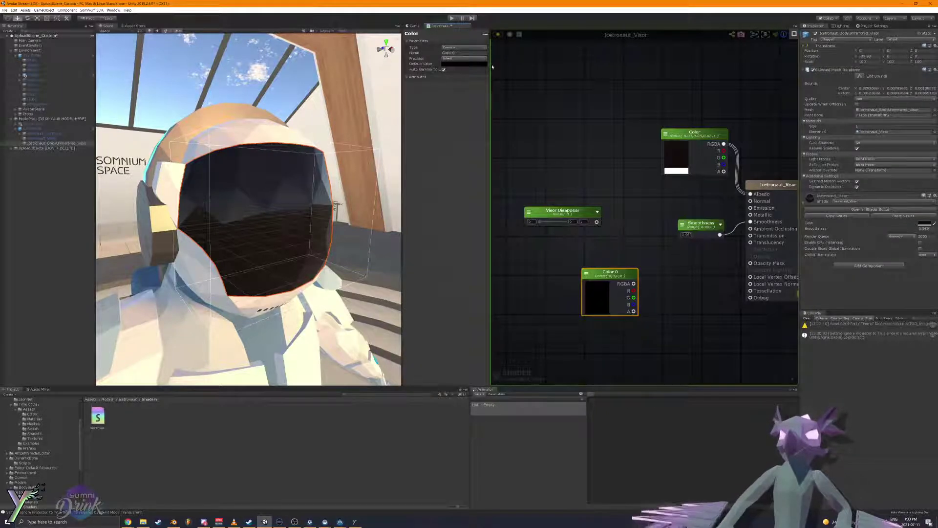
pyautogui.click(453, 48)
pyautogui.click(456, 59)
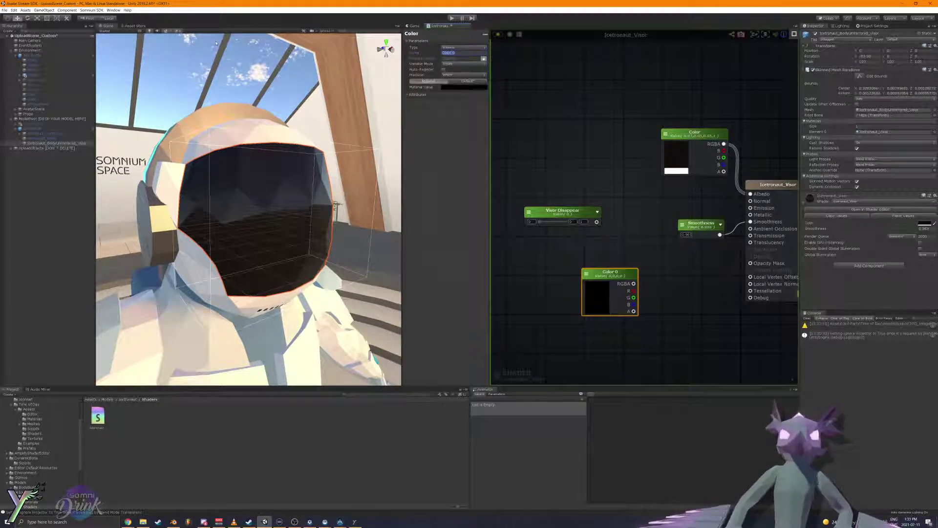
pyautogui.write('E')
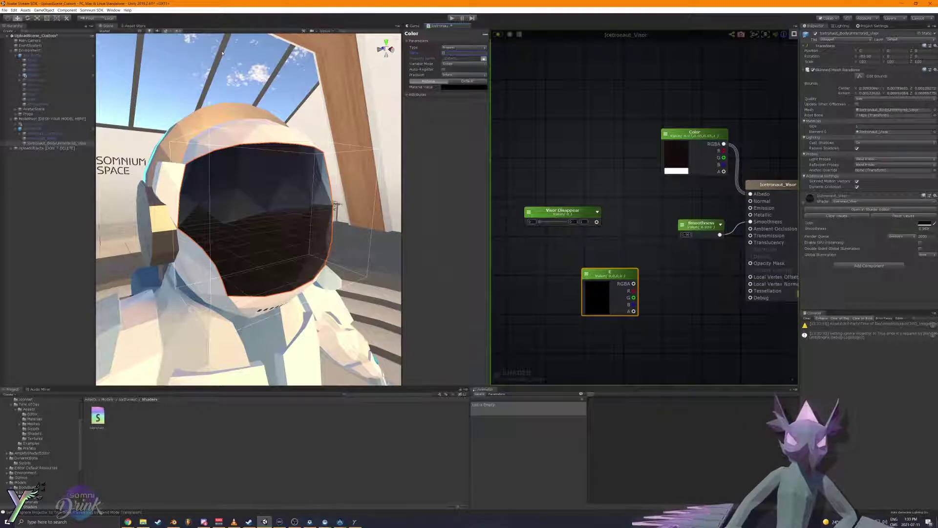
pyautogui.write('mission')
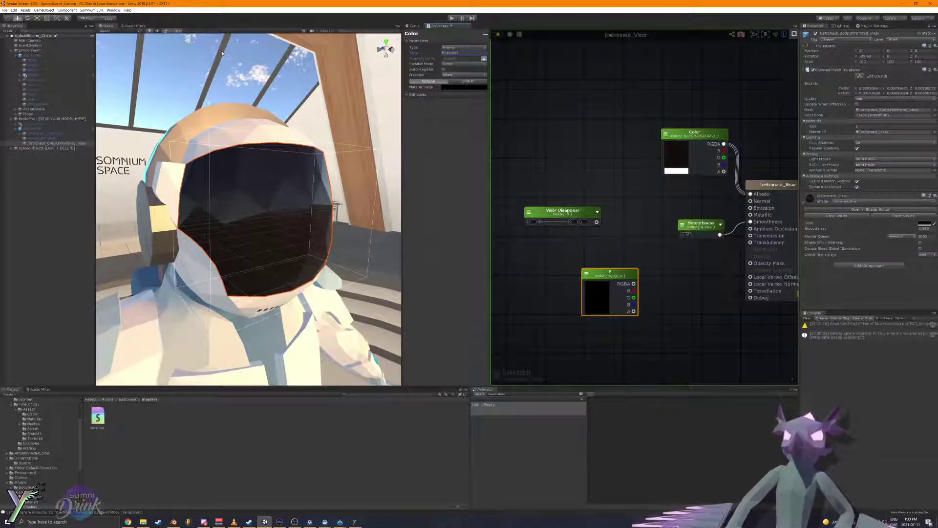
# Step: Enable HDR on the Emission color and set its default value to a light blue with raised intensity
pyautogui.click(412, 94)
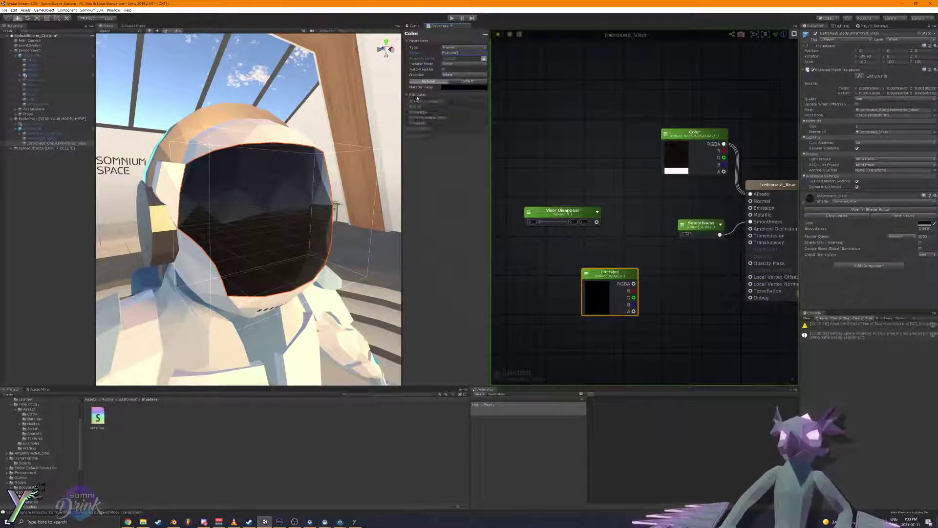
pyautogui.click(411, 106)
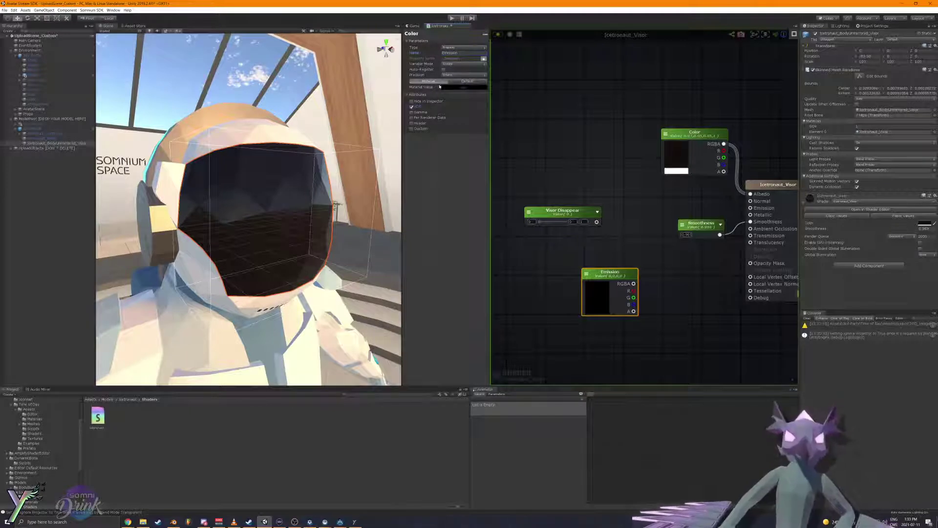
pyautogui.click(466, 81)
pyautogui.click(464, 87)
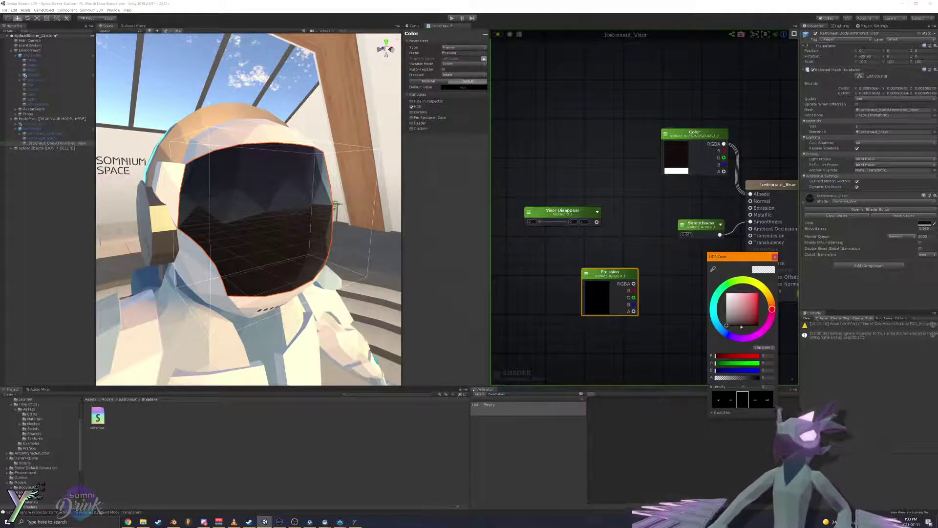
pyautogui.click(725, 335)
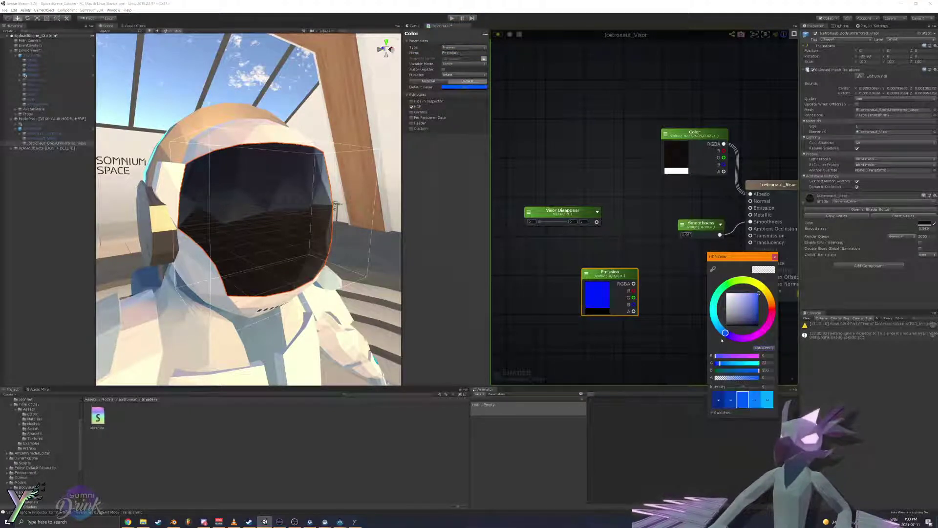
pyautogui.click(750, 293)
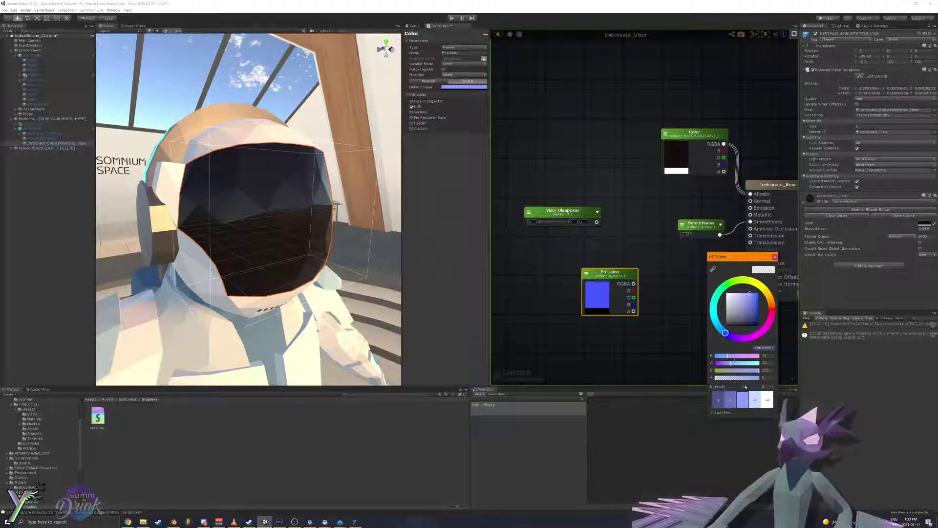
pyautogui.moveTo(745, 386); pyautogui.dragTo(748, 387)
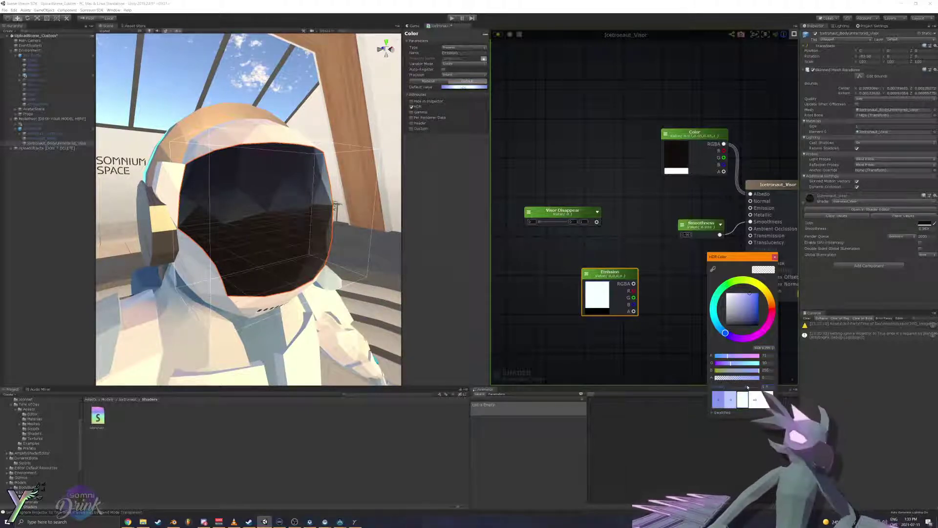
pyautogui.click(774, 256)
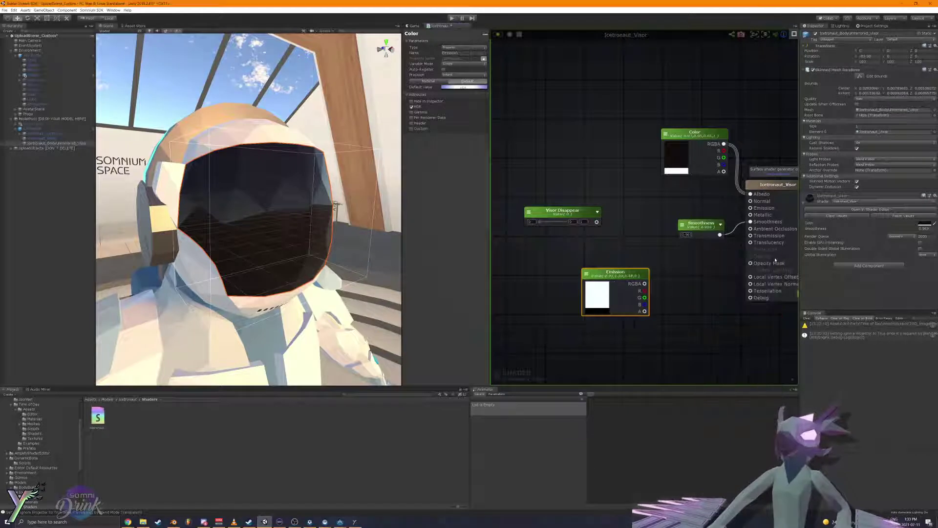
# Step: Set the emission color intensity of the Icetronaut_Body's white emissive material to 1.5
pyautogui.click(47, 138)
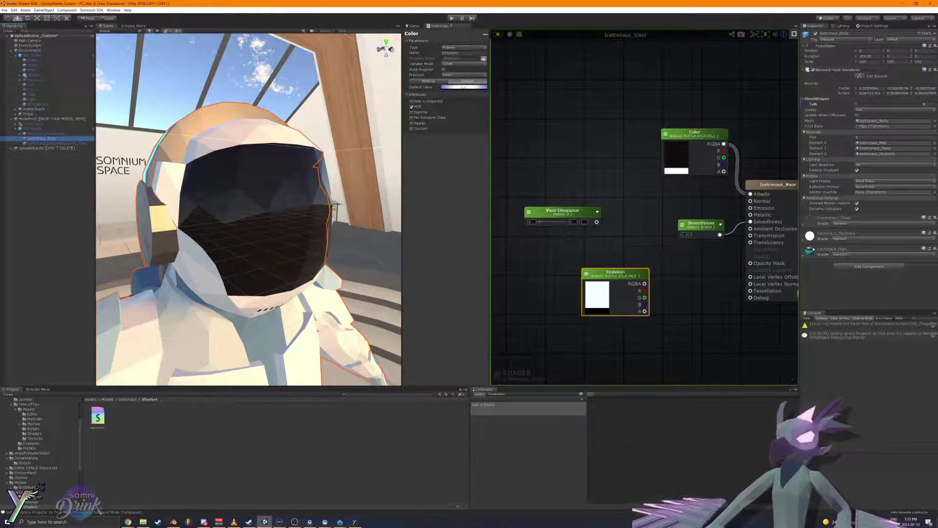
pyautogui.click(819, 235)
pyautogui.scroll(-3, 855, 262)
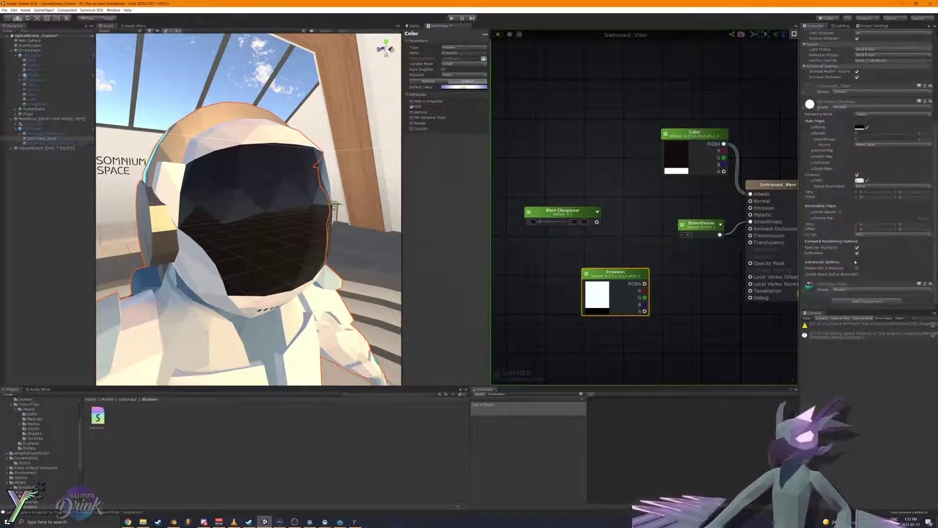
pyautogui.click(855, 181)
pyautogui.click(768, 378)
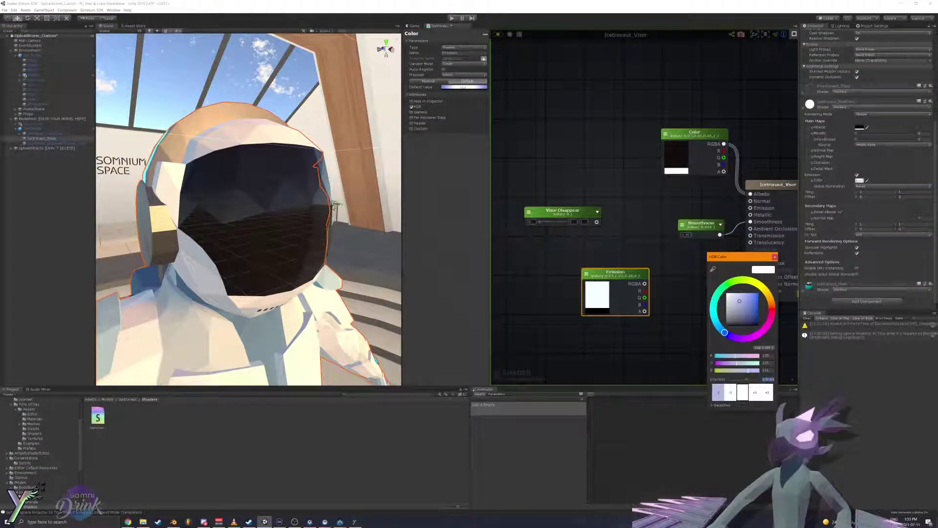
pyautogui.write('1.5')
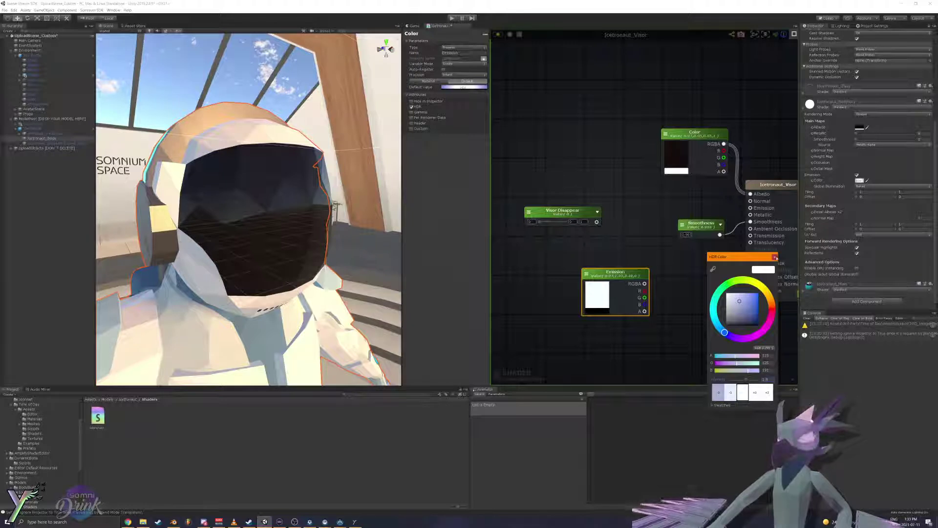
pyautogui.click(775, 257)
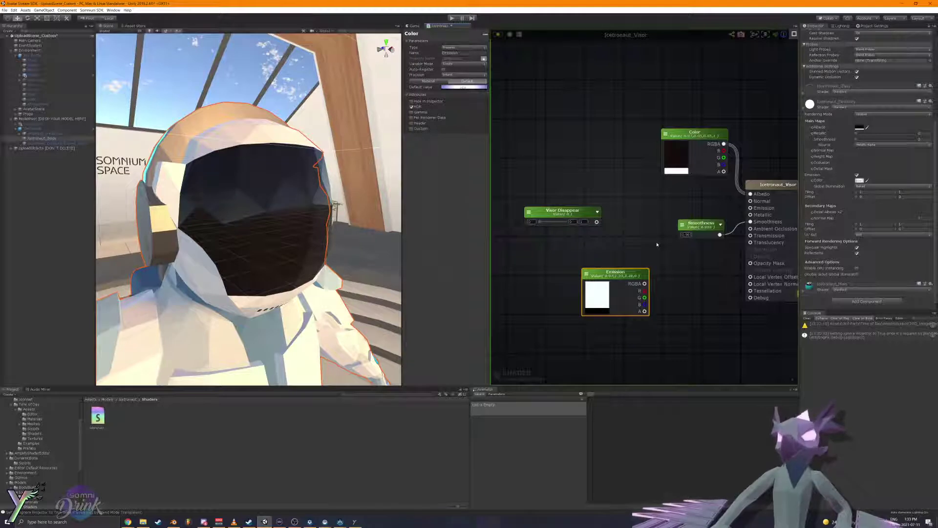
# Step: Move the Emission color node directly beneath Visor Disappear and add a Lerp node to the graph
pyautogui.moveTo(620, 275); pyautogui.dragTo(571, 256)
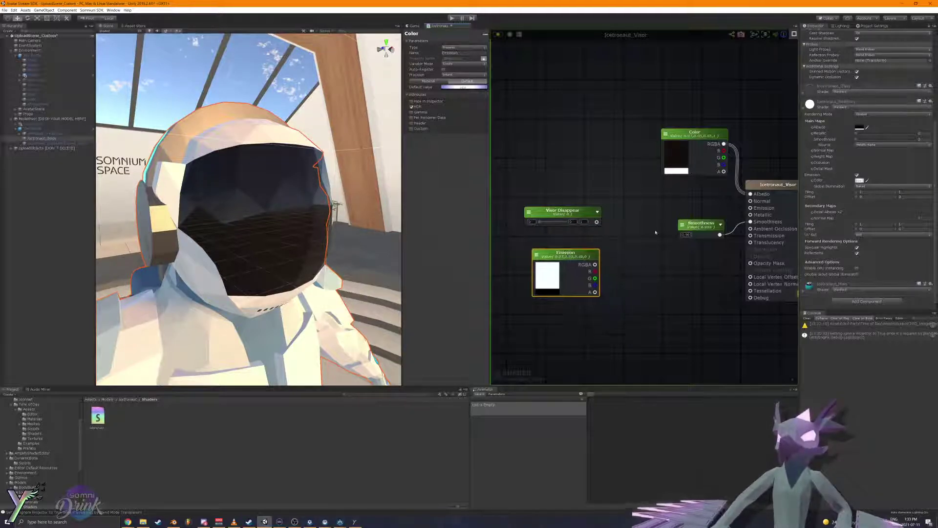
pyautogui.click(683, 152)
pyautogui.rightClick(597, 165)
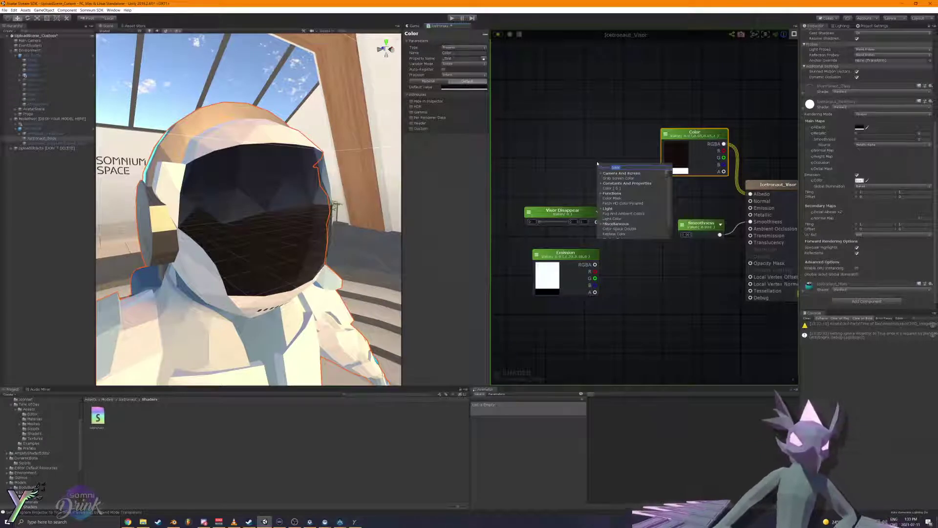
pyautogui.write('lerp')
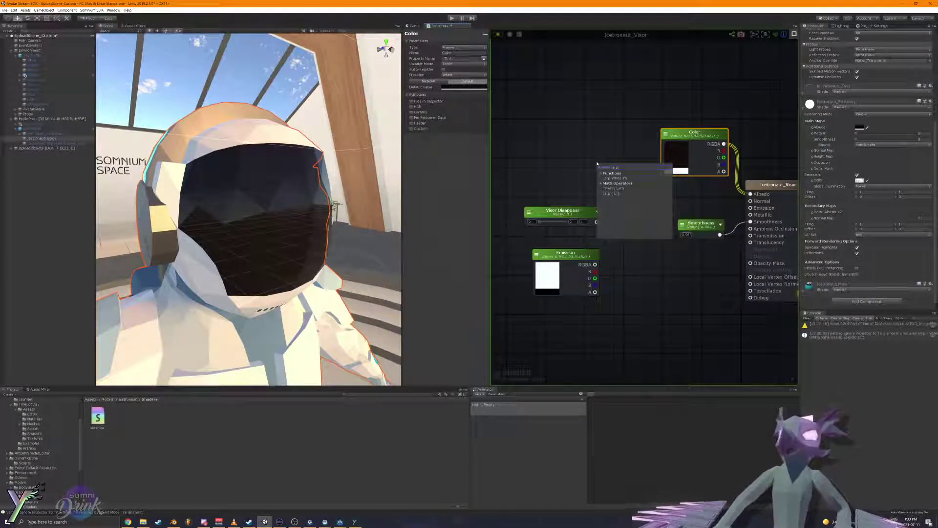
pyautogui.press('Return')
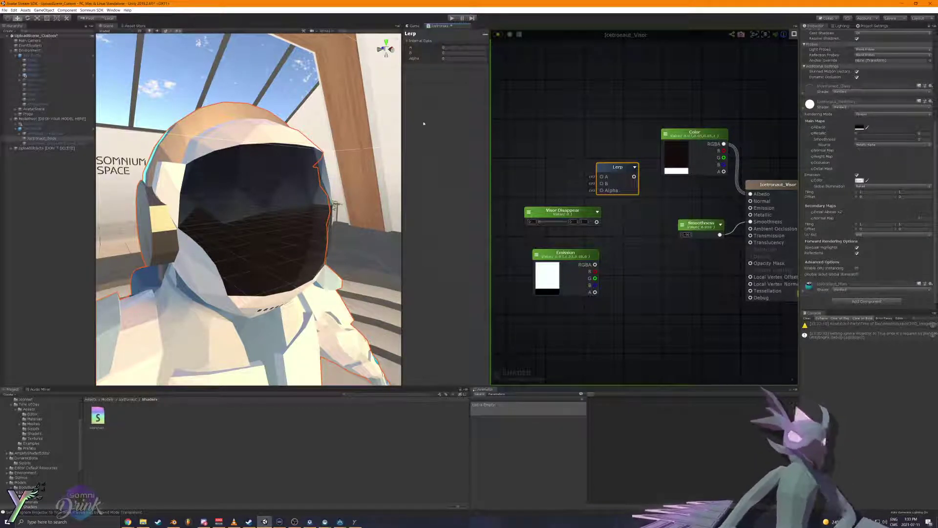
# Step: Place the Lerp beside Visor Disappear, wiring Emission RGBA to B, Visor Disappear to Alpha, and its output to the master node's Emission
pyautogui.moveTo(614, 167); pyautogui.dragTo(638, 199)
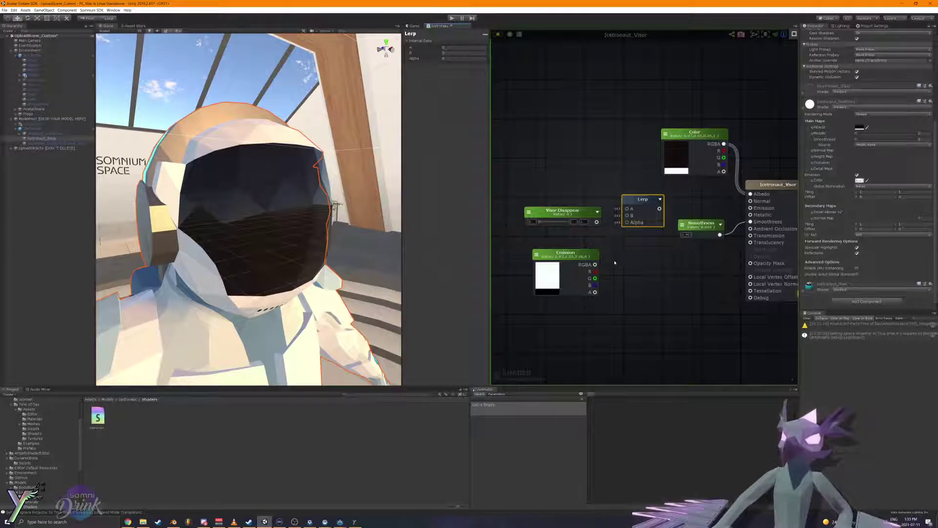
pyautogui.moveTo(595, 264); pyautogui.dragTo(750, 208)
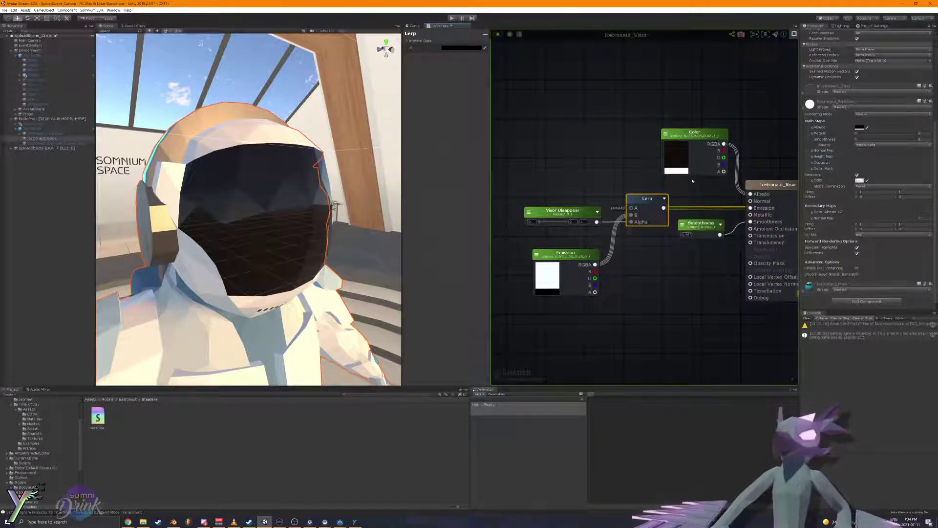
# Step: Select the Icetronaut_Visor mesh and test the Visor Disappear slider of its material
pyautogui.click(63, 242)
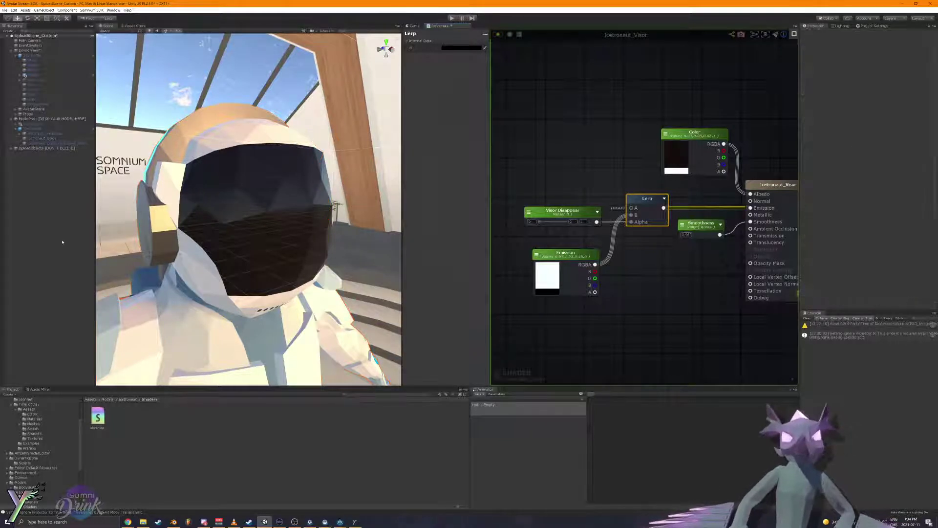
pyautogui.click(51, 143)
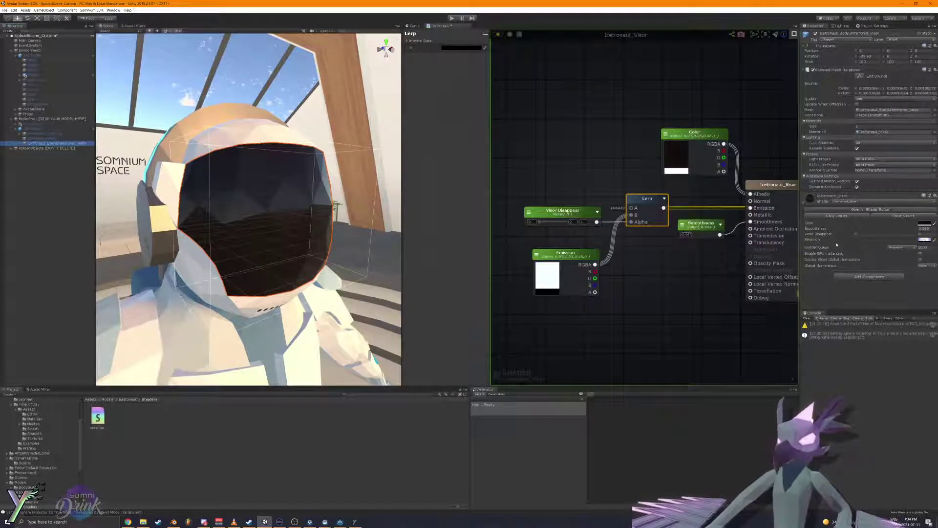
pyautogui.moveTo(855, 236); pyautogui.dragTo(768, 265)
pyautogui.moveTo(846, 264); pyautogui.dragTo(645, 228)
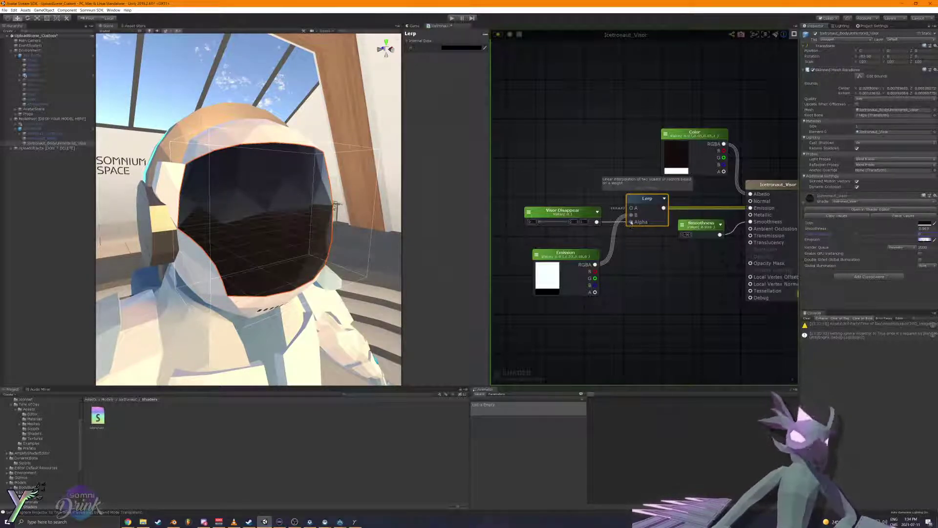
pyautogui.click(920, 233)
pyautogui.moveTo(920, 230); pyautogui.dragTo(841, 248)
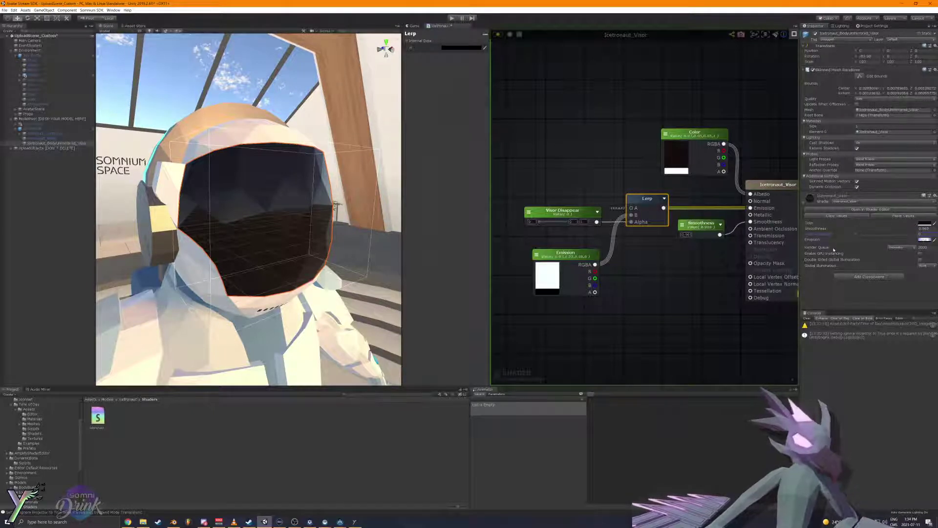
pyautogui.moveTo(835, 248)
pyautogui.mouseDown()
pyautogui.moveTo(872, 247)
pyautogui.moveTo(842, 247)
pyautogui.mouseUp()
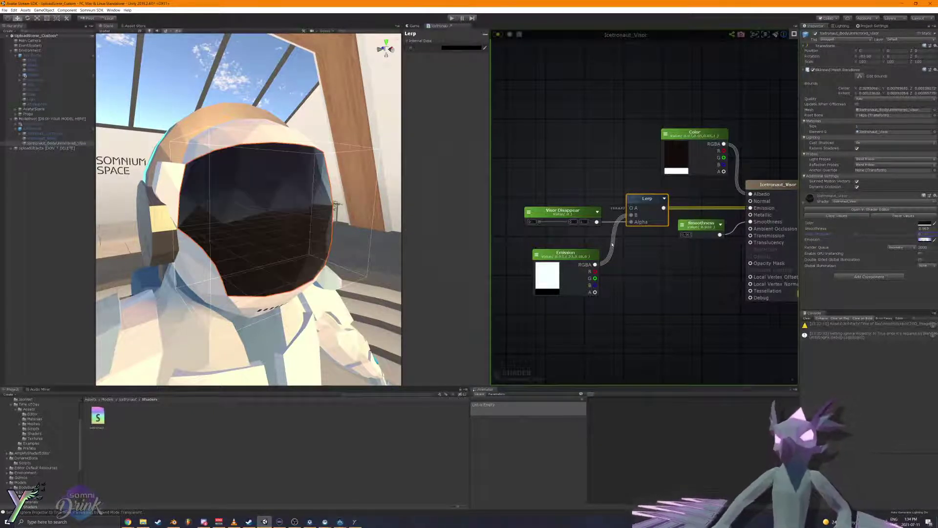
# Step: Shift the Smoothness node closer to the master node and try the material's Visor Disappear slider again
pyautogui.moveTo(716, 231)
pyautogui.mouseDown()
pyautogui.moveTo(699, 242)
pyautogui.moveTo(716, 240)
pyautogui.moveTo(723, 224)
pyautogui.mouseUp()
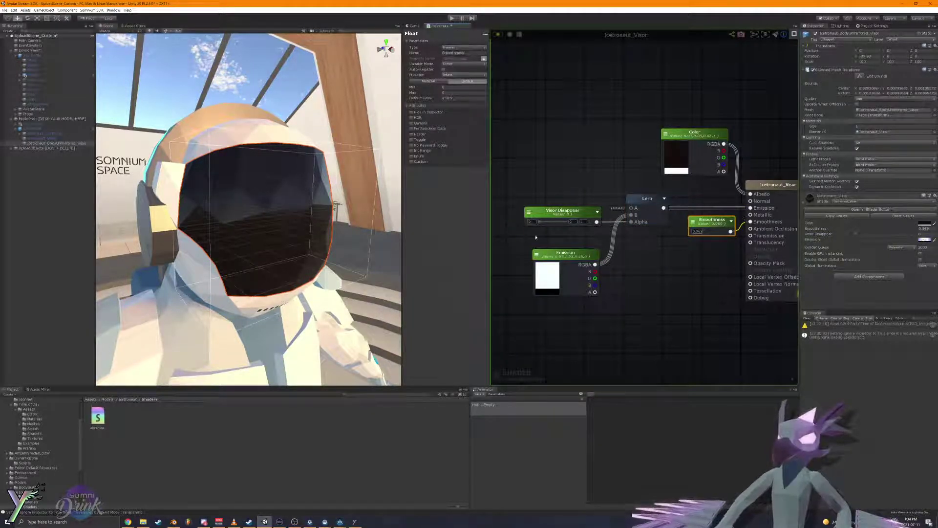
pyautogui.moveTo(857, 234)
pyautogui.mouseDown()
pyautogui.moveTo(904, 234)
pyautogui.moveTo(852, 234)
pyautogui.mouseUp()
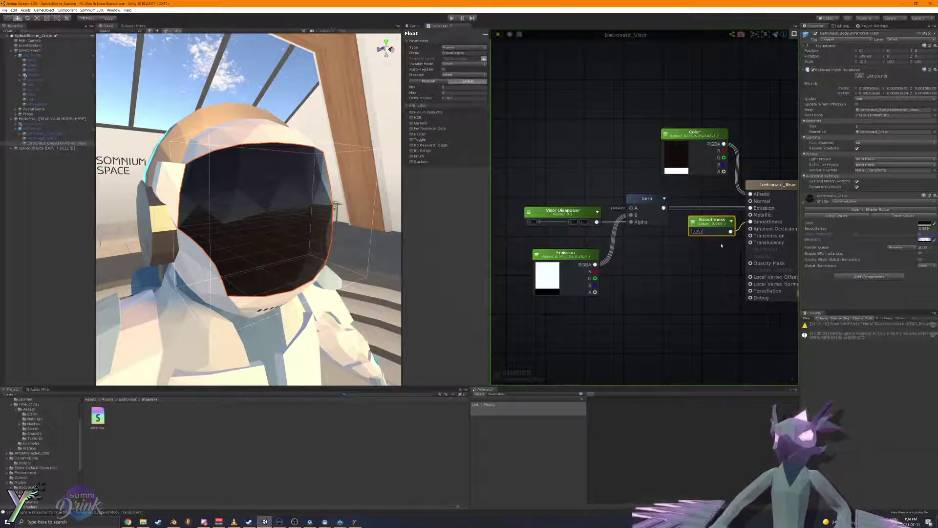
# Step: Add a Texture Coordinates node and place it above the Visor Disappear node
pyautogui.moveTo(653, 248); pyautogui.dragTo(718, 264, button='middle')
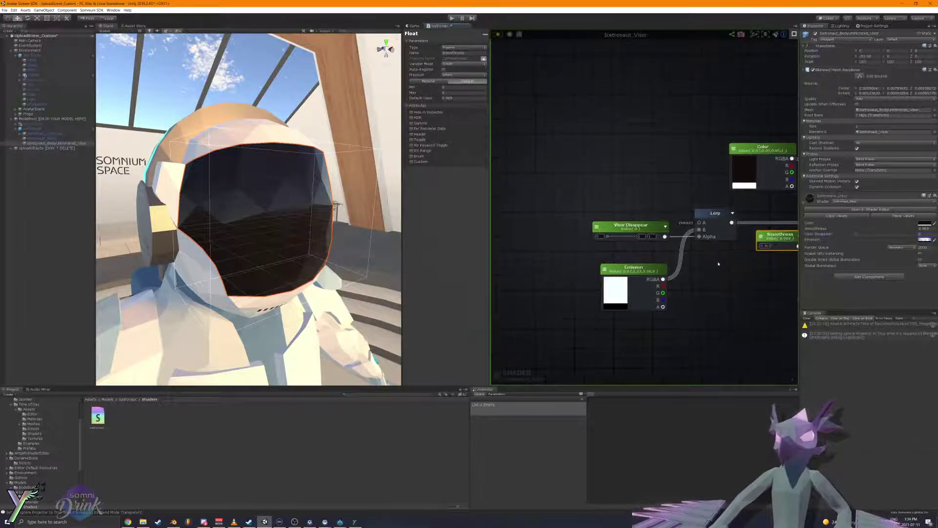
pyautogui.rightClick(549, 191)
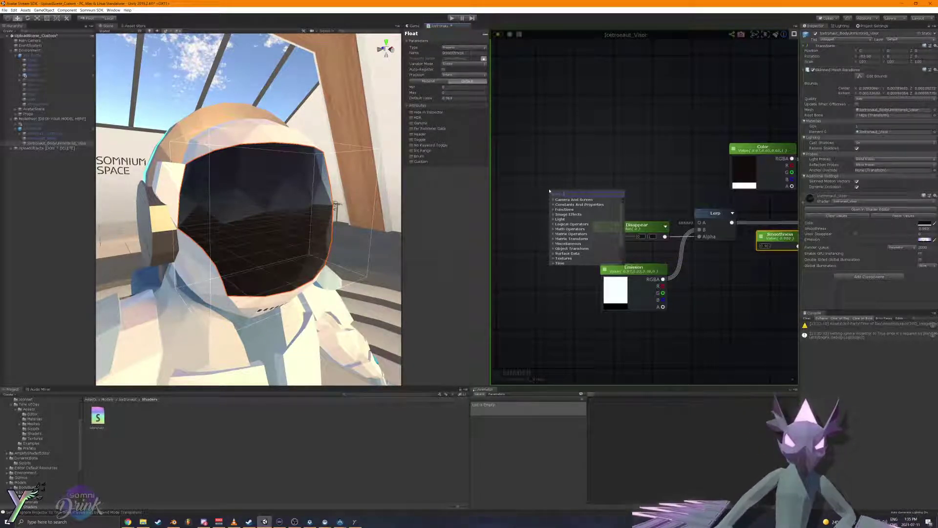
pyautogui.write('text')
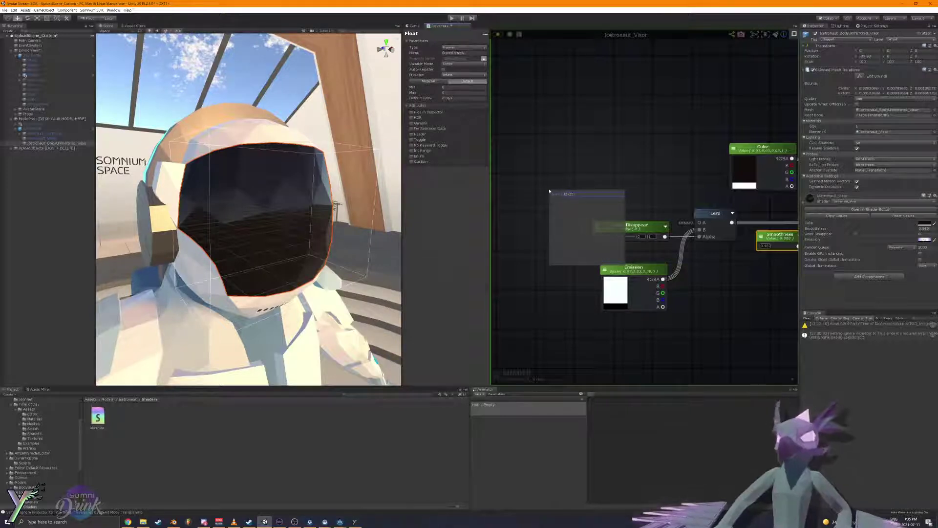
pyautogui.press('BackSpace')
pyautogui.press('BackSpace')
pyautogui.write('t')
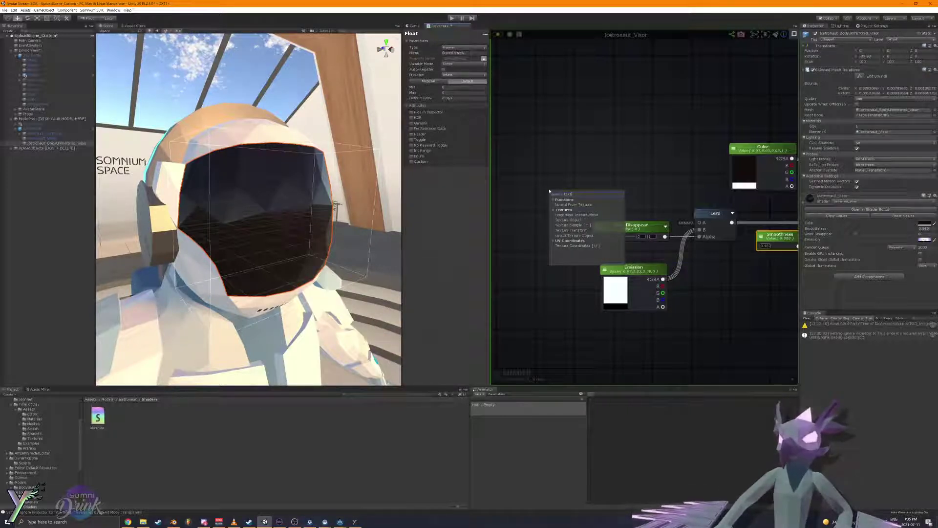
pyautogui.press('Down')
pyautogui.press('Down')
pyautogui.press('Down')
pyautogui.press('Return')
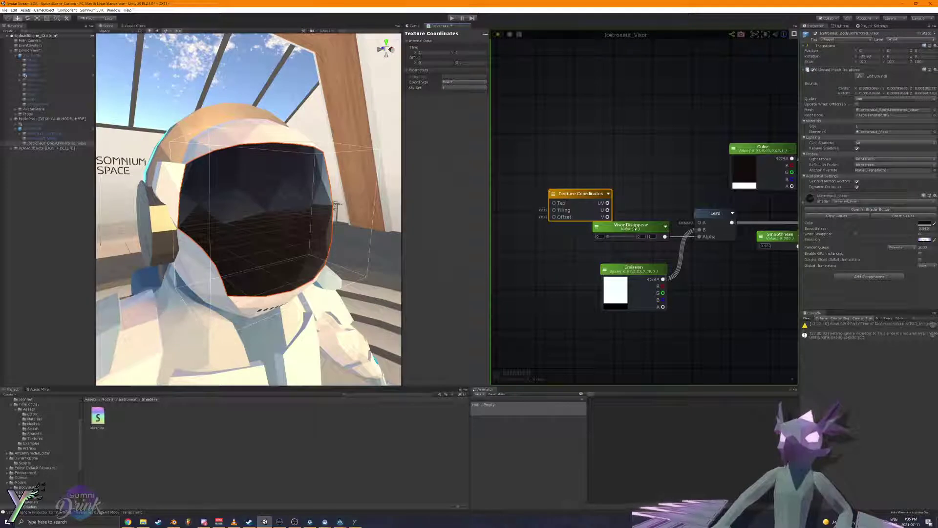
pyautogui.moveTo(586, 203); pyautogui.dragTo(607, 181)
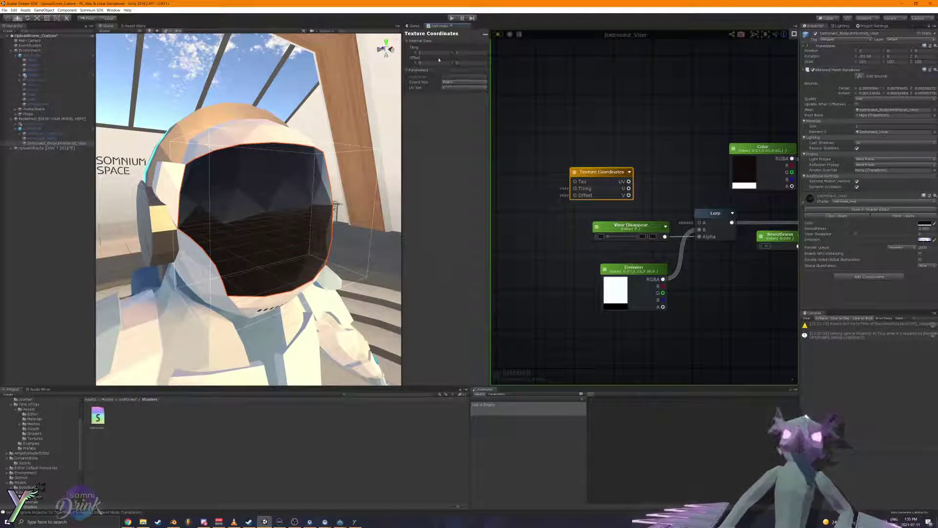
# Step: Check the Texture Coordinates node's offset and input port, and open its UV Set choices
pyautogui.click(436, 62)
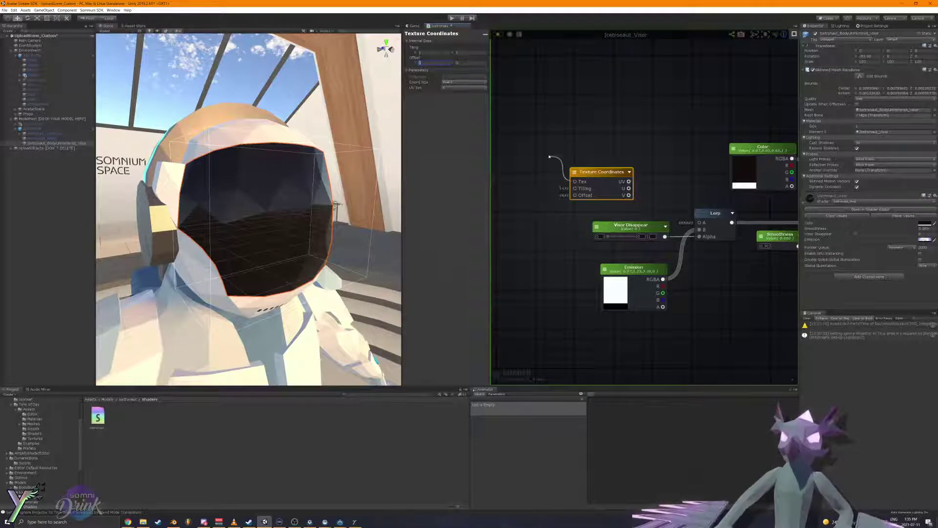
pyautogui.click(511, 155)
pyautogui.click(608, 191)
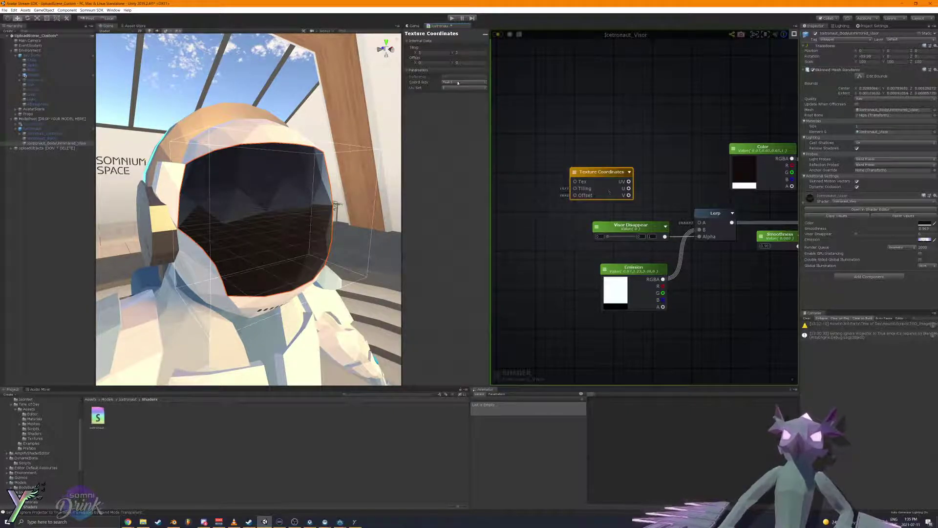
pyautogui.click(453, 88)
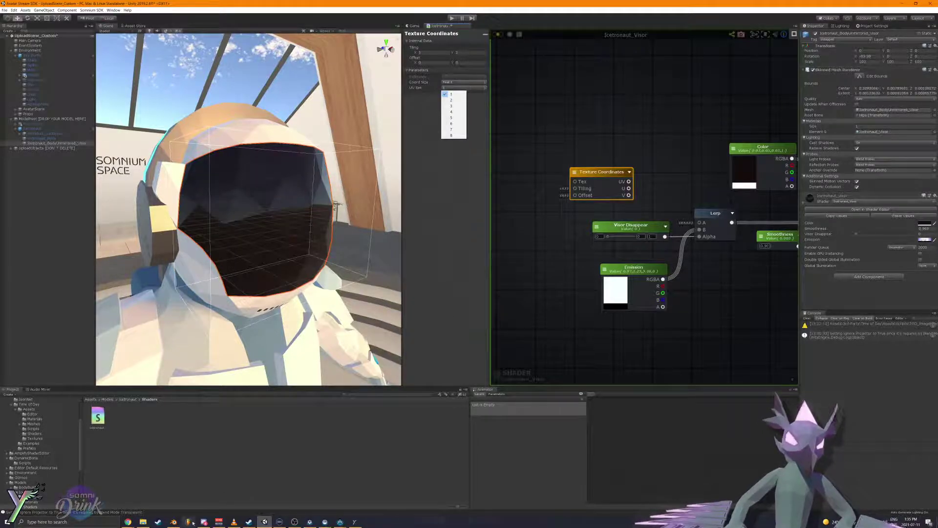
# Step: Switch to the astronaut file in Blender and select the visor mesh to check its UV maps
pyautogui.click(174, 521)
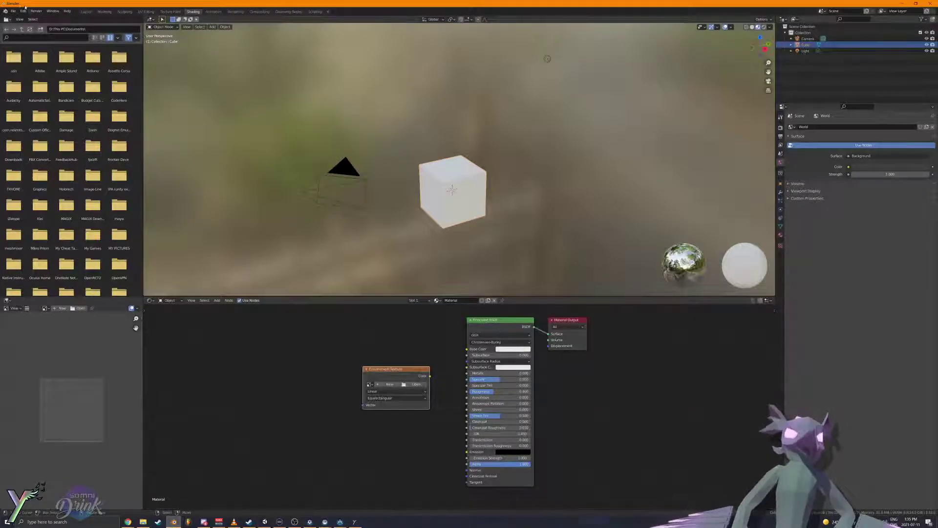
pyautogui.click(86, 12)
pyautogui.moveTo(241, 5)
pyautogui.mouseDown()
pyautogui.moveTo(0, 366)
pyautogui.moveTo(0, 255)
pyautogui.mouseUp()
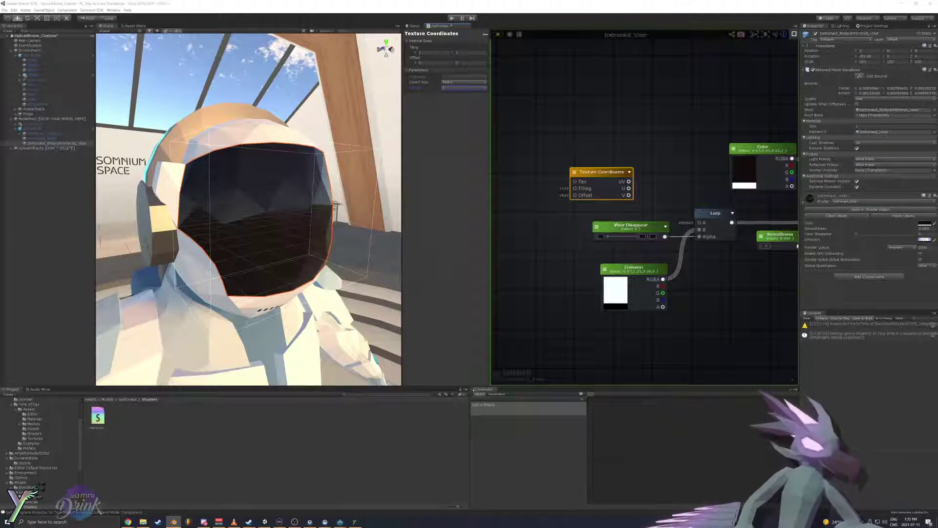
pyautogui.click(174, 521)
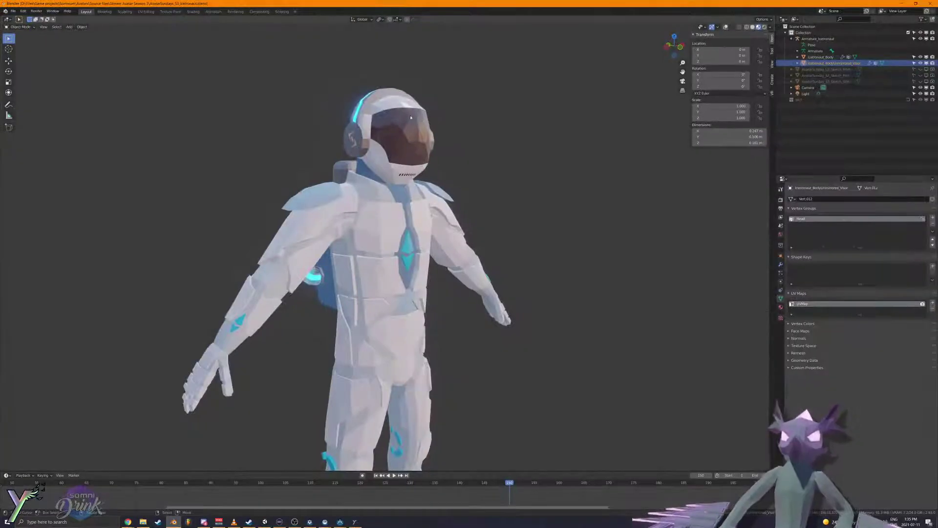
pyautogui.click(396, 119)
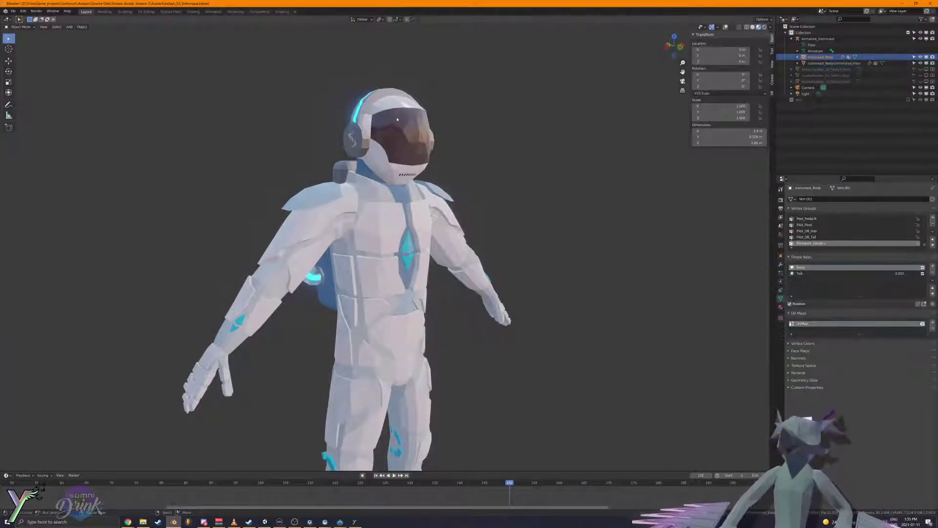
pyautogui.click(396, 119)
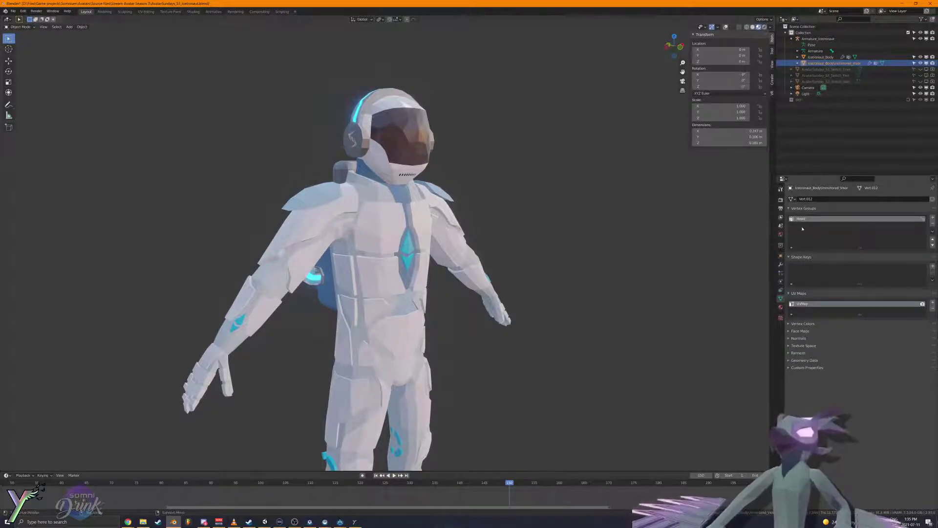
# Step: Return to Unity, reposition the Texture Coordinates node above Visor Disappear, and open its UV Set choices
pyautogui.click(902, 4)
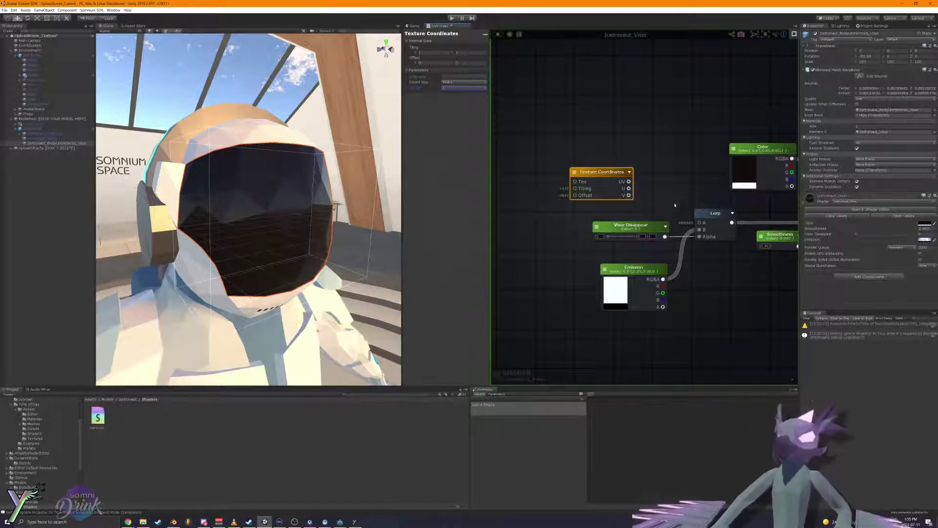
pyautogui.moveTo(680, 189); pyautogui.dragTo(600, 200, button='middle')
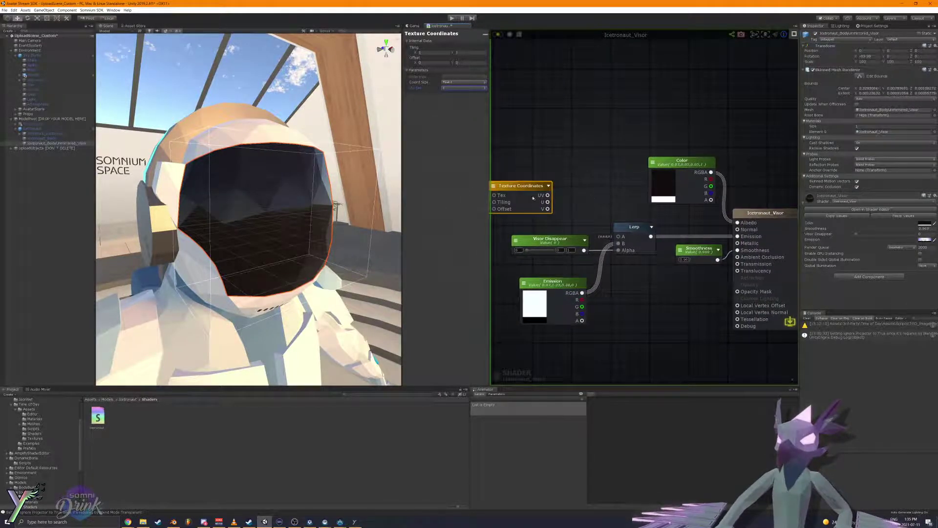
pyautogui.moveTo(533, 198); pyautogui.dragTo(550, 202)
pyautogui.click(448, 88)
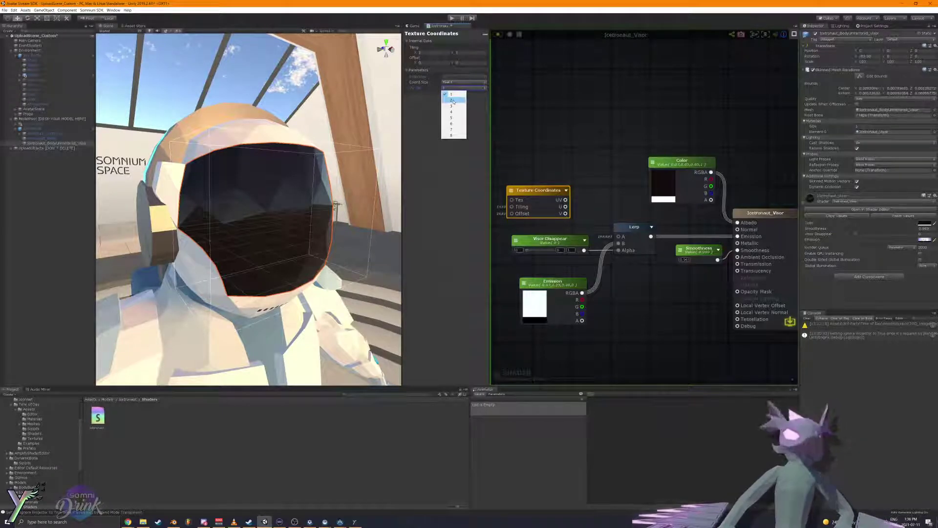
# Step: Switch to Blender, select the Icetronaut_Body mesh at the backpack, and examine its material slots
pyautogui.click(174, 521)
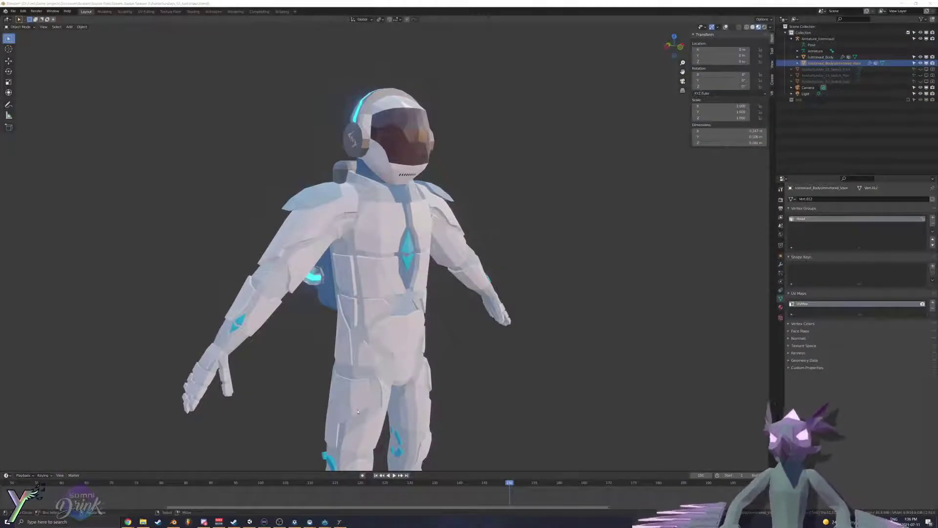
pyautogui.click(231, 325)
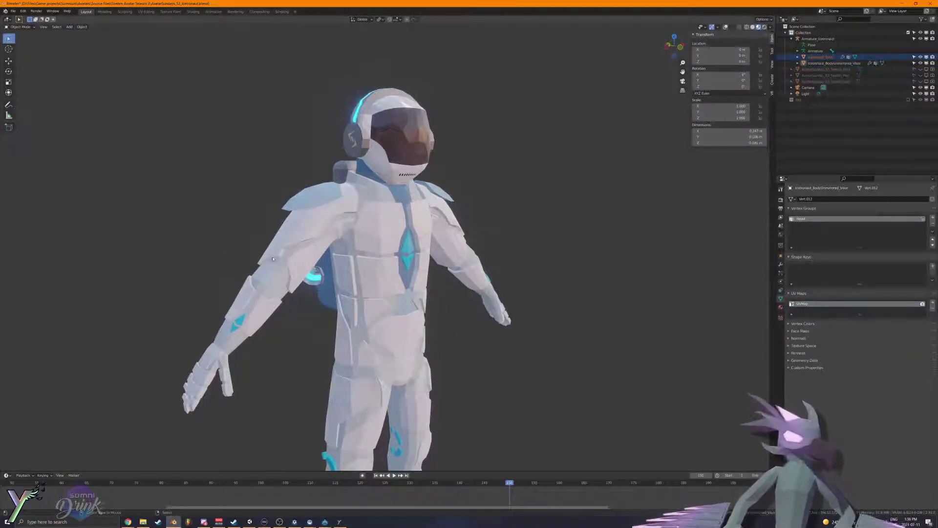
pyautogui.moveTo(204, 298); pyautogui.dragTo(410, 357, button='middle')
pyautogui.scroll(5, 410, 357)
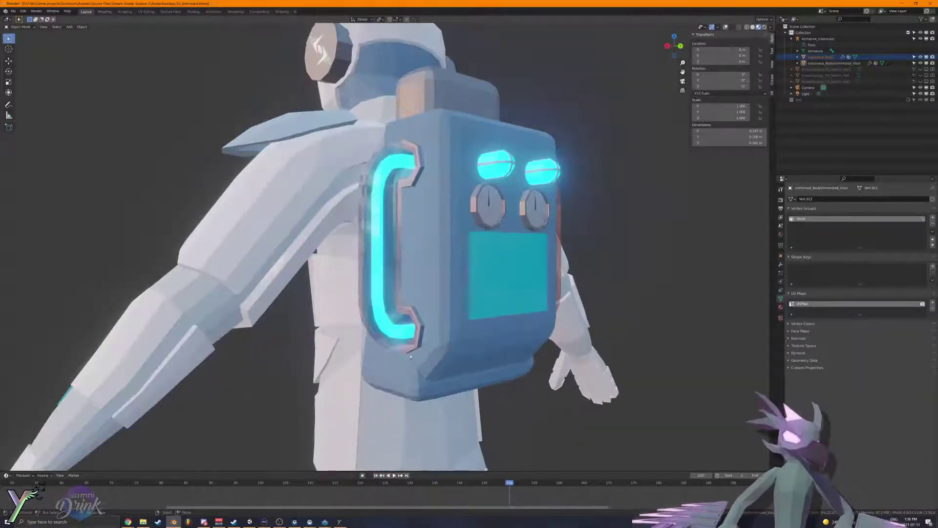
pyautogui.click(393, 296)
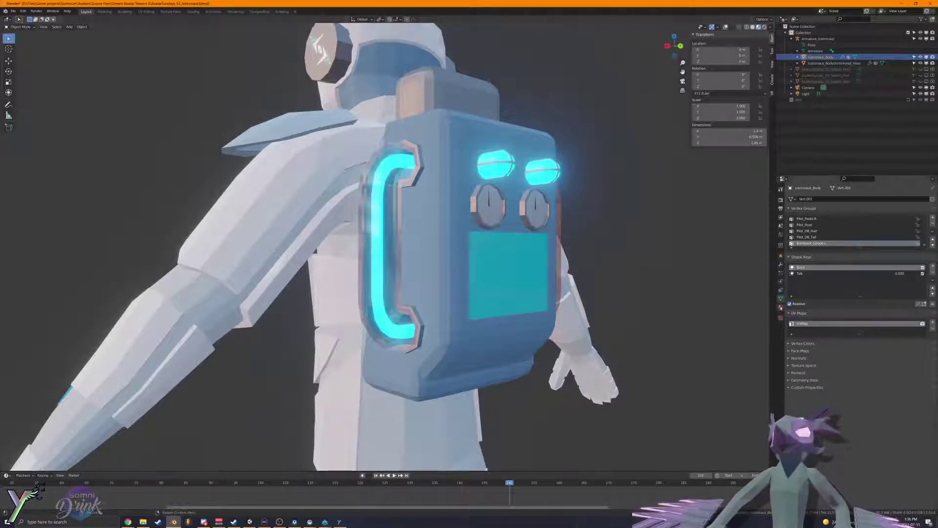
pyautogui.click(780, 308)
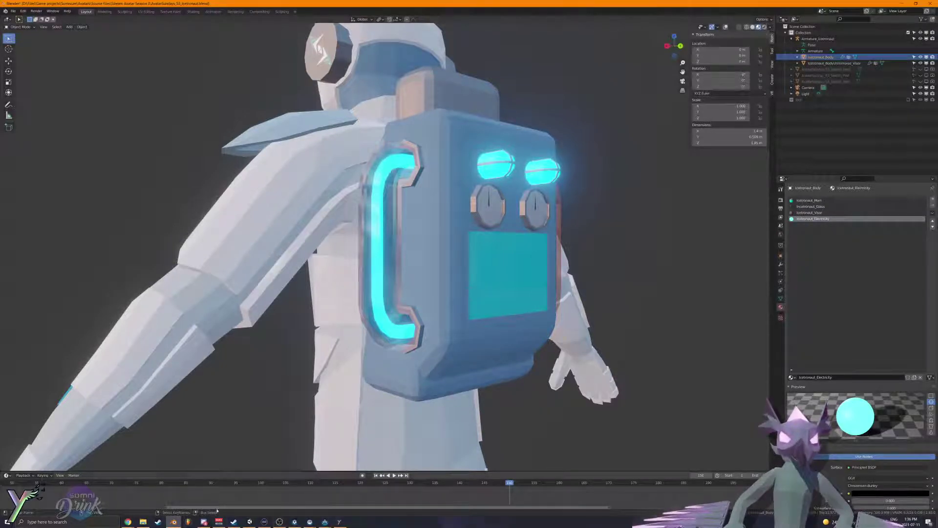
# Step: Return to Unity, add a Time node to the visor shader graph, and place it before the Texture Coordinates and Visor Disappear nodes
pyautogui.click(250, 521)
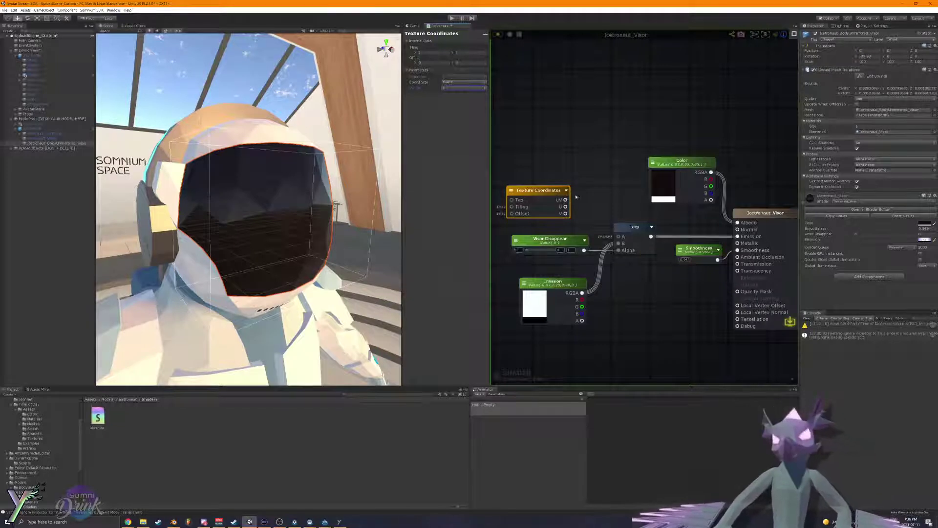
pyautogui.moveTo(631, 212); pyautogui.dragTo(709, 206, button='middle')
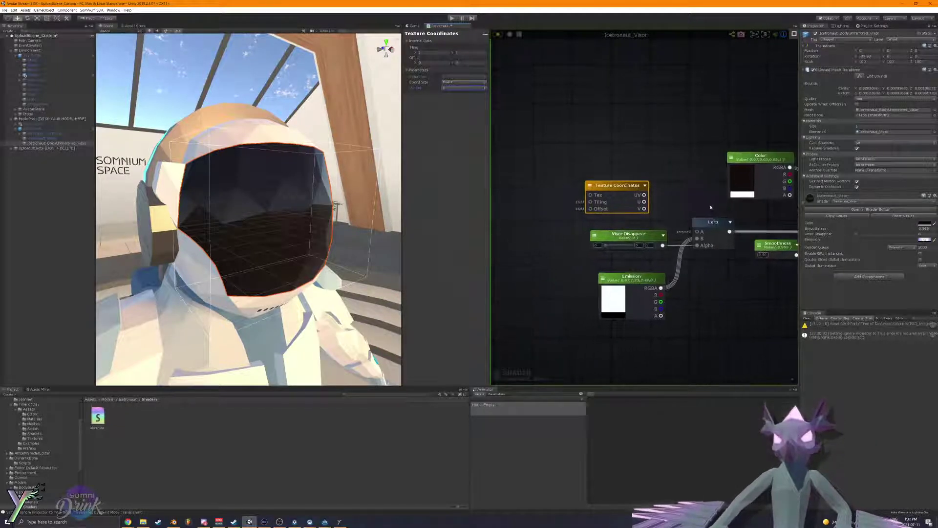
pyautogui.click(671, 198)
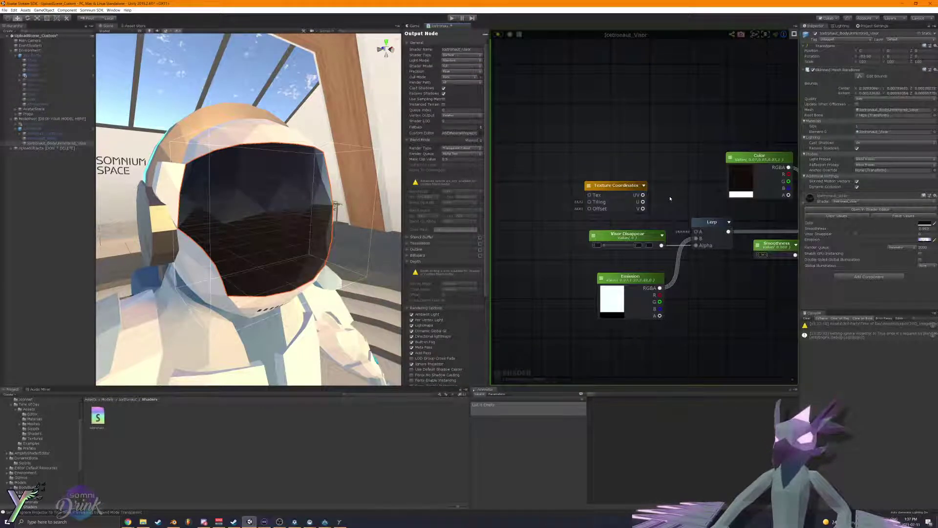
pyautogui.rightClick(674, 196)
pyautogui.write('time')
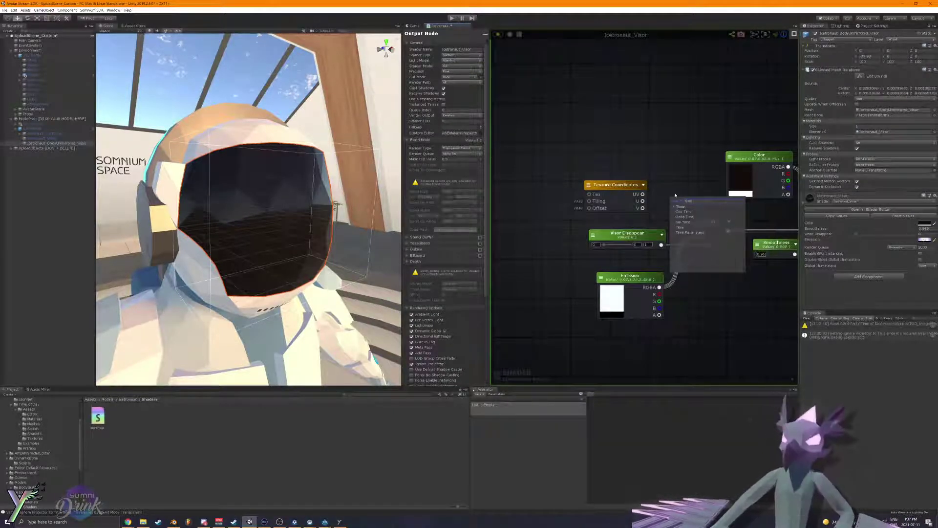
pyautogui.click(681, 226)
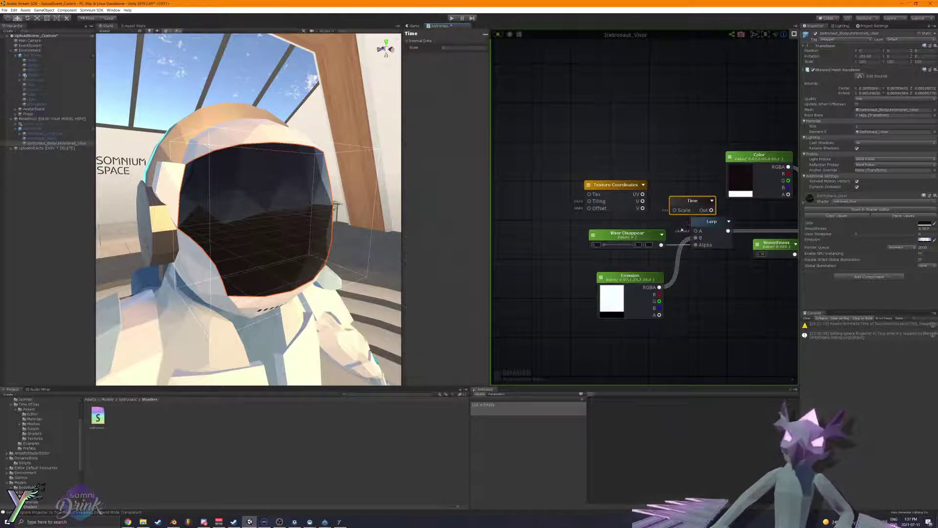
pyautogui.moveTo(685, 207); pyautogui.dragTo(515, 240)
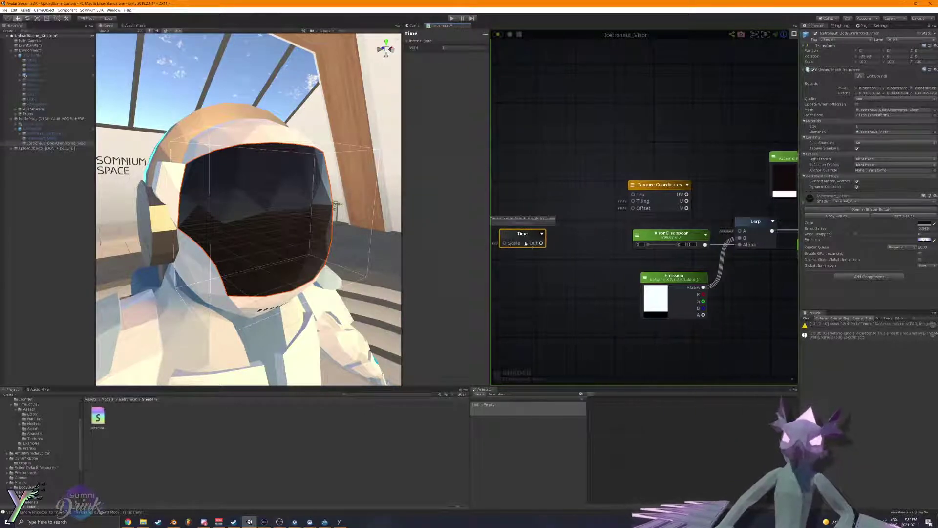
pyautogui.moveTo(624, 285); pyautogui.dragTo(635, 286, button='middle')
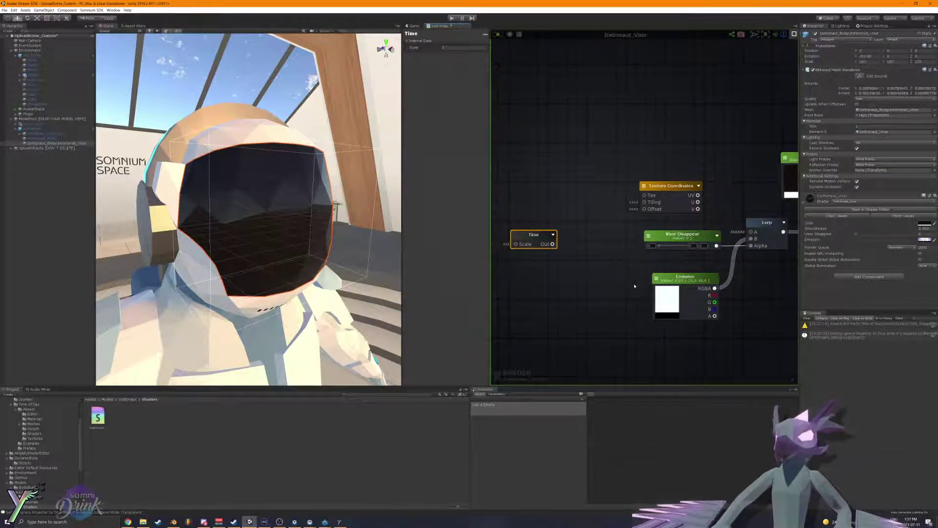
# Step: Move the Emission and Visor Disappear nodes away from the Lerp and insert a Remap node between Visor Disappear and the Lerp's Alpha
pyautogui.moveTo(689, 282); pyautogui.dragTo(579, 297)
pyautogui.moveTo(686, 238); pyautogui.dragTo(561, 260)
pyautogui.rightClick(628, 250)
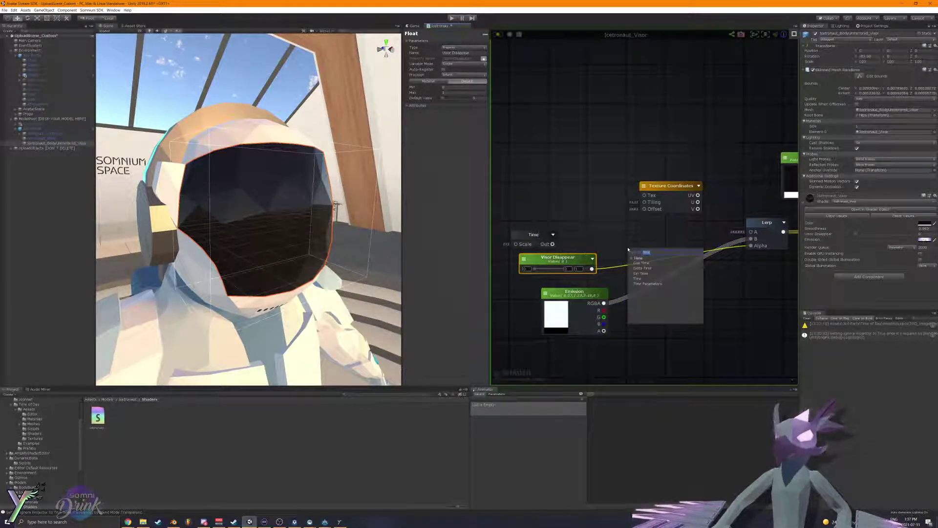
pyautogui.write('remap')
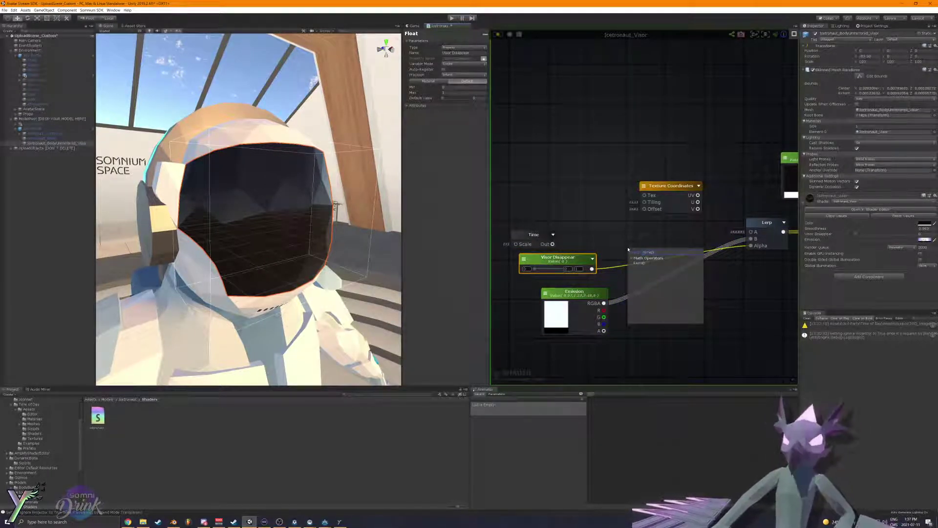
pyautogui.click(641, 263)
pyautogui.moveTo(643, 257); pyautogui.dragTo(751, 245)
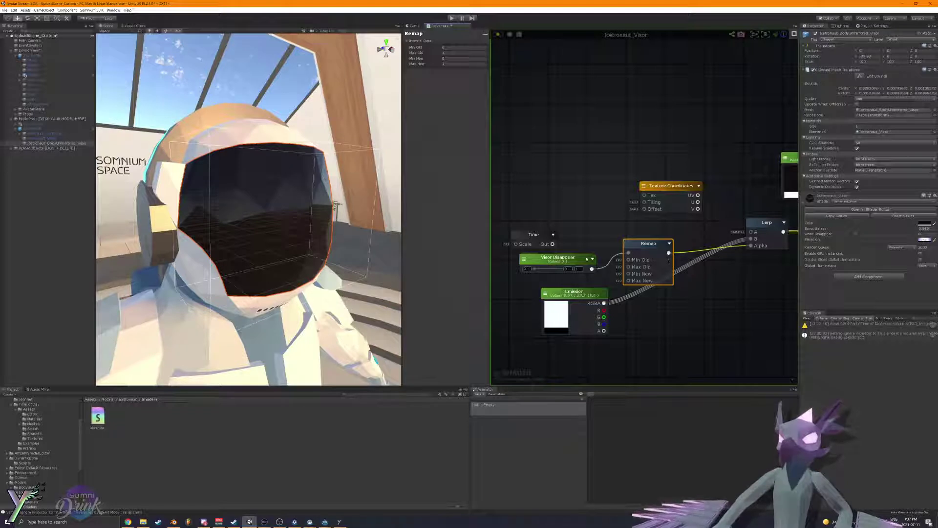
# Step: Rearrange the Time, Visor Disappear, Texture Coordinates and Emission nodes to clear space around the Remap node, placing Emission beneath the Lerp
pyautogui.moveTo(534, 235); pyautogui.dragTo(541, 212)
pyautogui.moveTo(574, 259); pyautogui.dragTo(588, 242)
pyautogui.moveTo(686, 203); pyautogui.dragTo(525, 141)
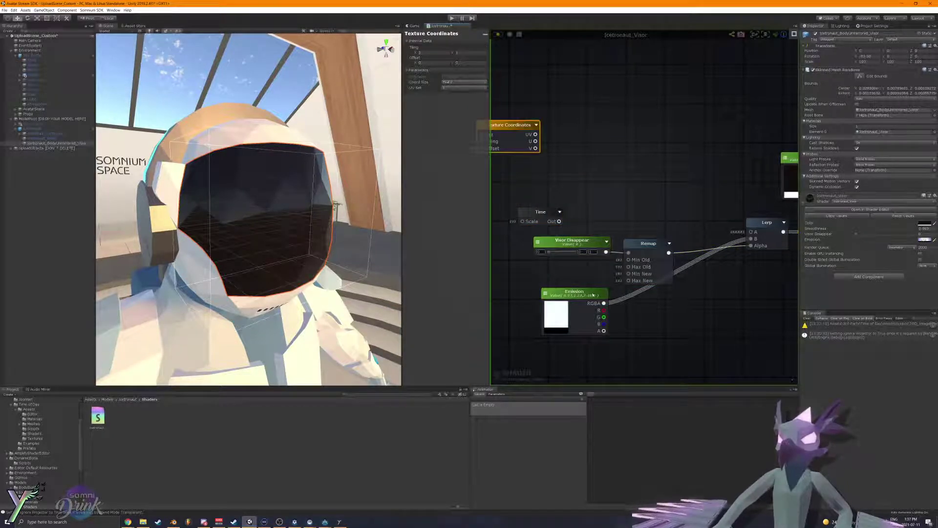
pyautogui.moveTo(592, 294); pyautogui.dragTo(772, 263)
pyautogui.moveTo(615, 271); pyautogui.dragTo(638, 290, button='middle')
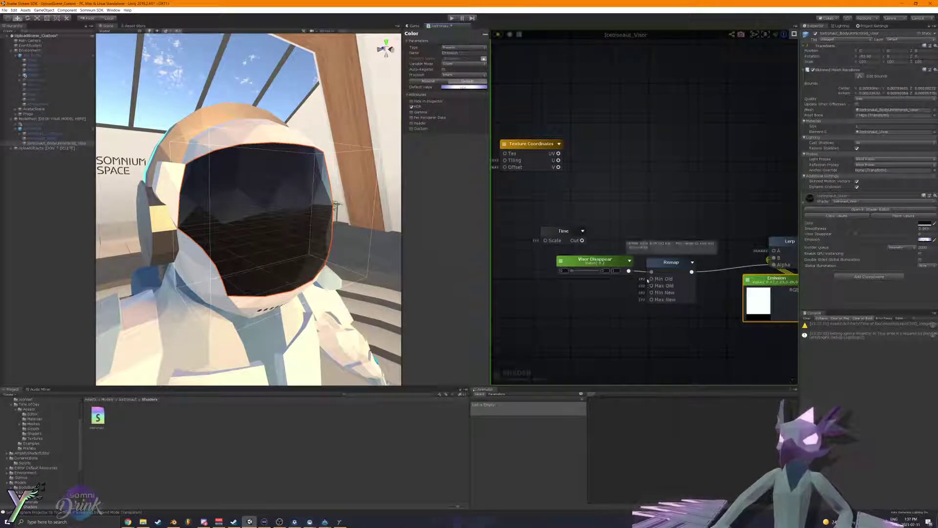
# Step: Space the Remap node farther from Visor Disappear and drop the visor material's Visor Disappear value to its minimum
pyautogui.moveTo(654, 296); pyautogui.dragTo(640, 297)
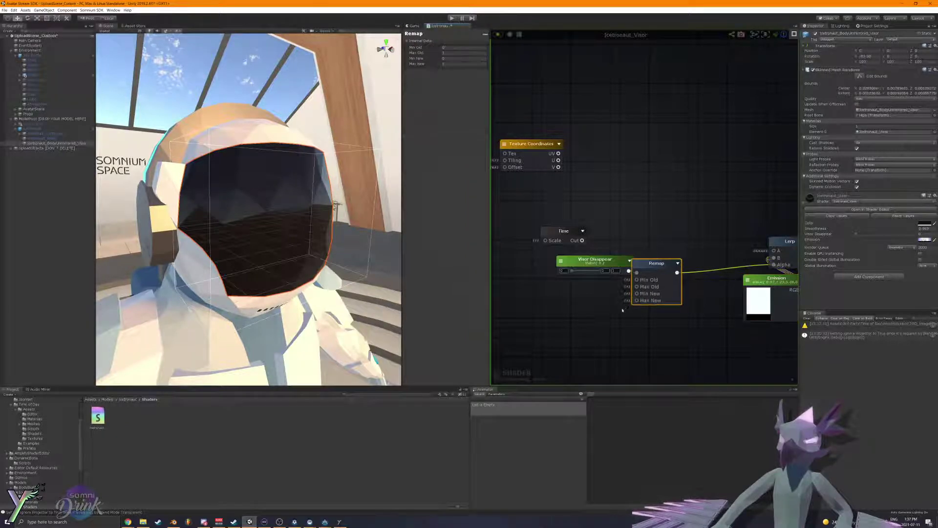
pyautogui.moveTo(661, 260); pyautogui.dragTo(686, 260)
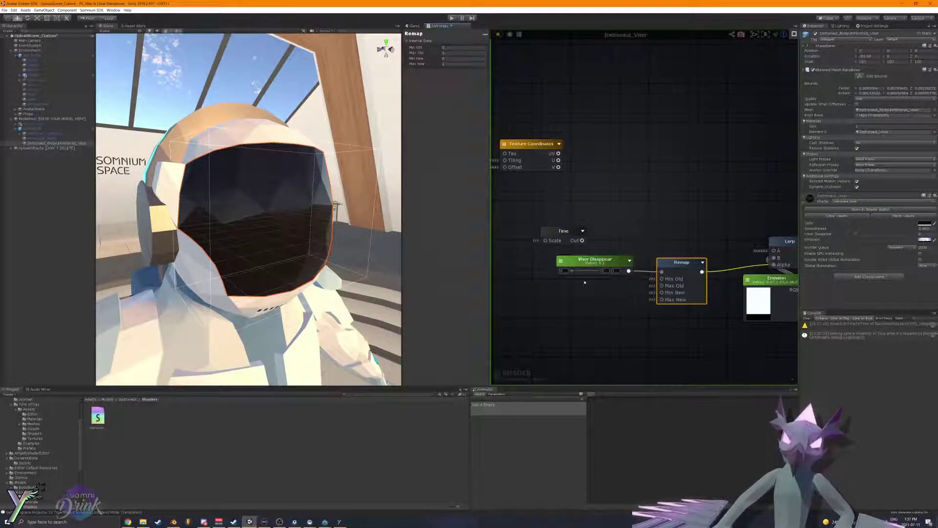
pyautogui.click(897, 234)
pyautogui.moveTo(896, 234); pyautogui.dragTo(853, 235)
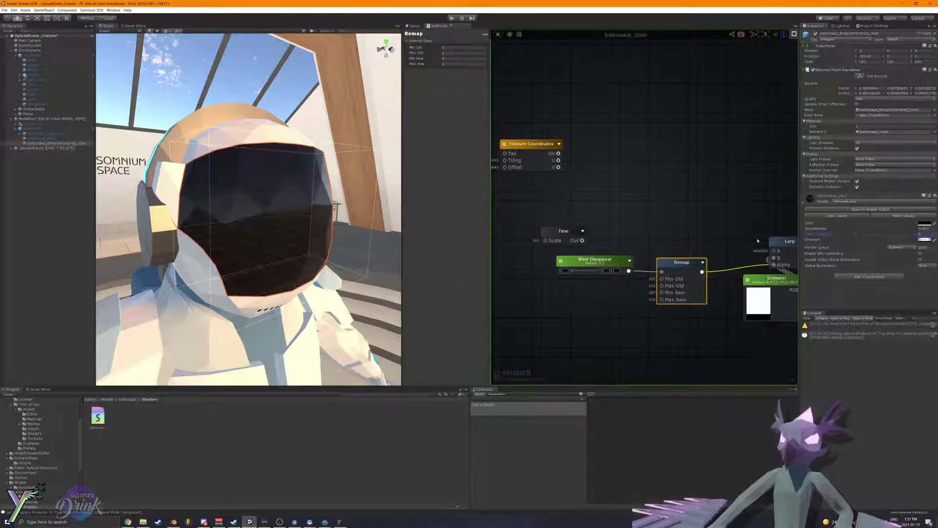
# Step: Add a Noise Generator node above the Remap node
pyautogui.rightClick(631, 223)
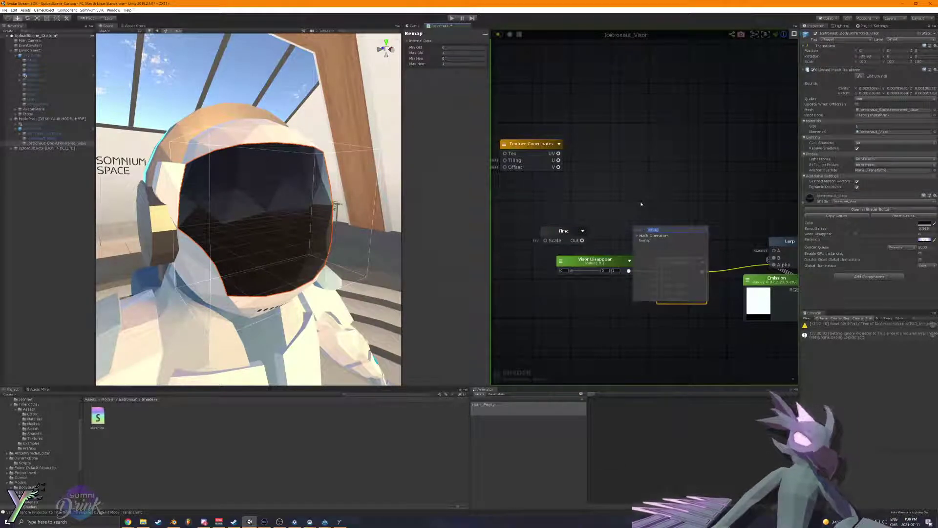
pyautogui.write('noise')
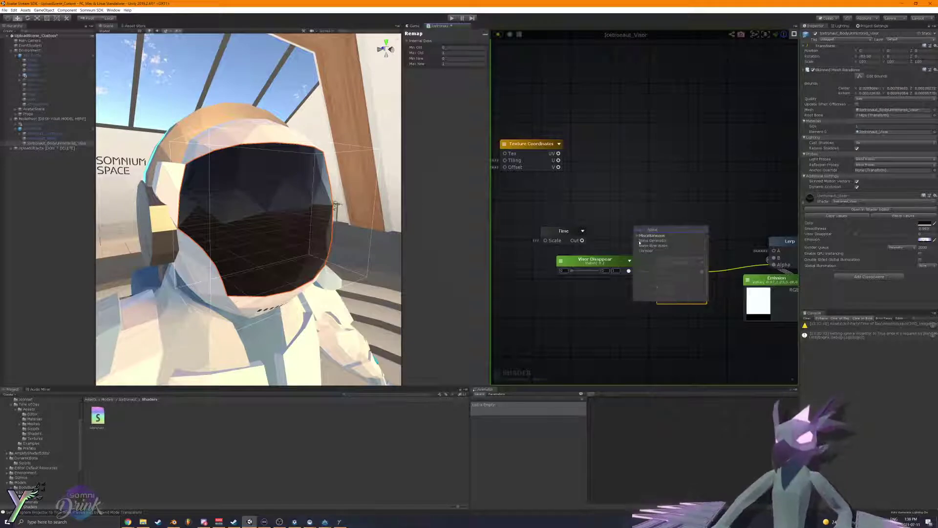
pyautogui.click(683, 240)
pyautogui.moveTo(660, 243); pyautogui.dragTo(641, 236)
# Step: Connect the Noise Generator's output to the Debug input of the visor shader's output node
pyautogui.moveTo(636, 242)
pyautogui.mouseDown(button='middle')
pyautogui.moveTo(593, 240)
pyautogui.moveTo(618, 247)
pyautogui.mouseUp(button='middle')
pyautogui.scroll(-3, 592, 240)
pyautogui.scroll(2, 618, 246)
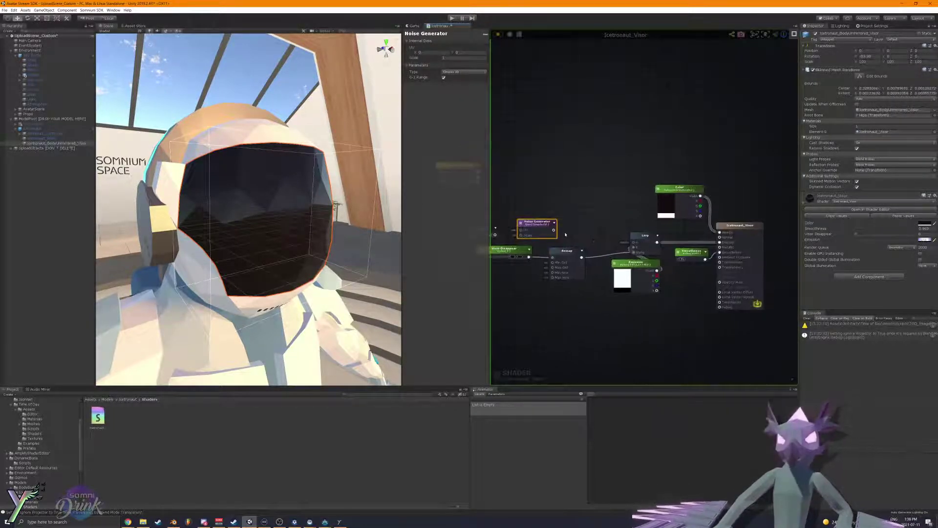
pyautogui.moveTo(553, 230); pyautogui.dragTo(720, 302)
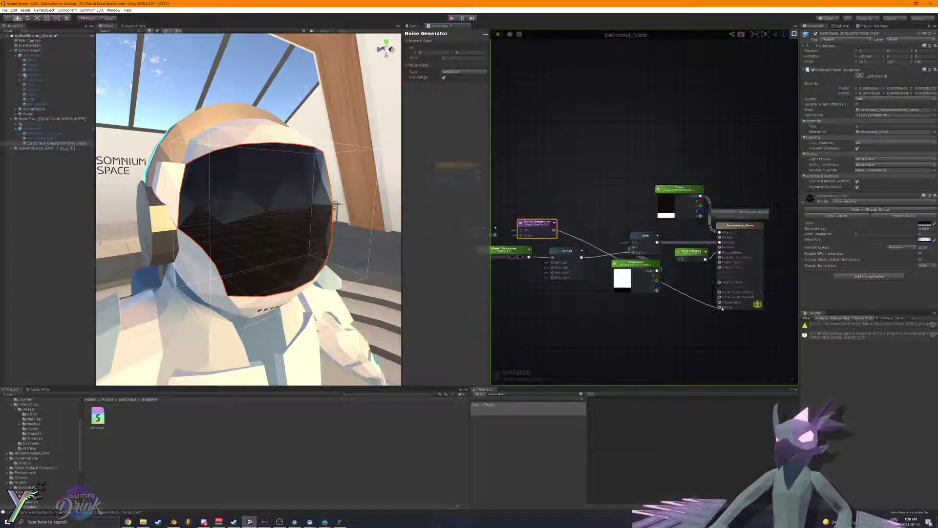
pyautogui.press('f')
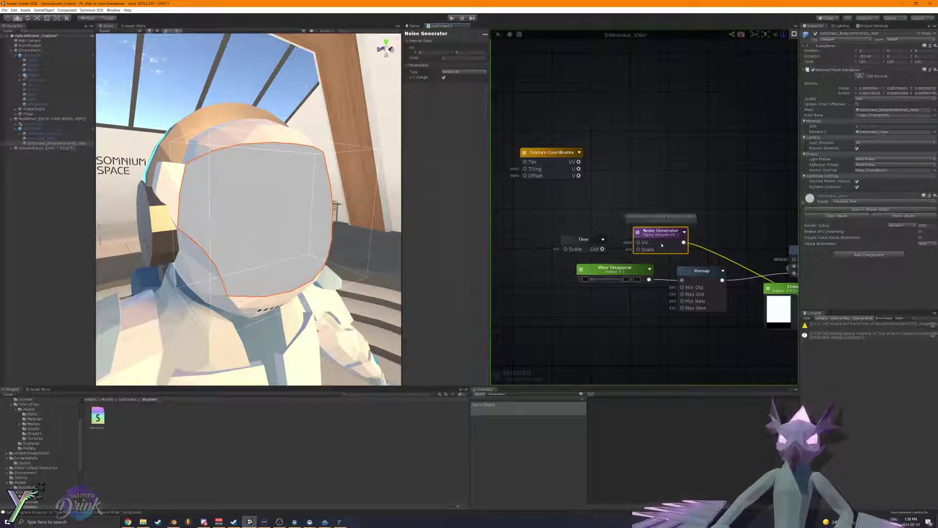
# Step: Set the Noise Generator's type to Simplex3D and shift the Time node away from it to make room
pyautogui.click(461, 72)
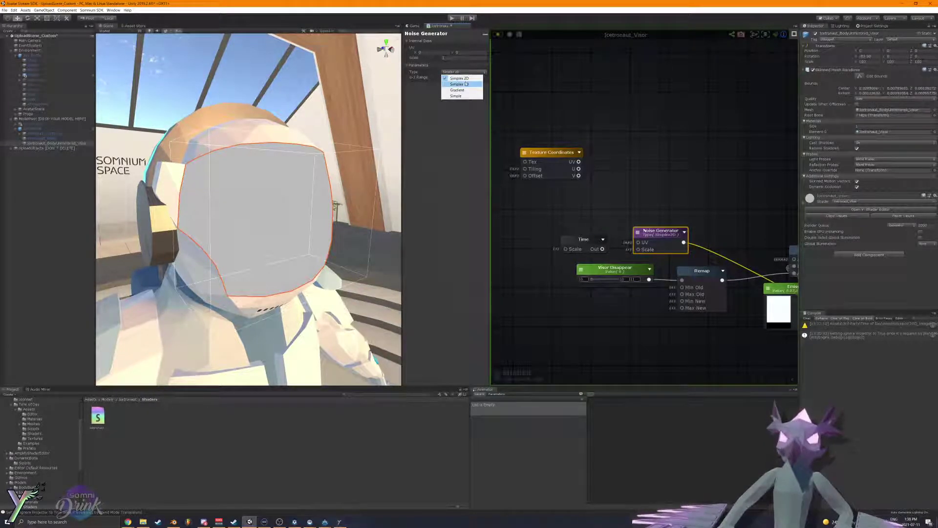
pyautogui.click(456, 83)
pyautogui.moveTo(605, 238); pyautogui.dragTo(569, 235)
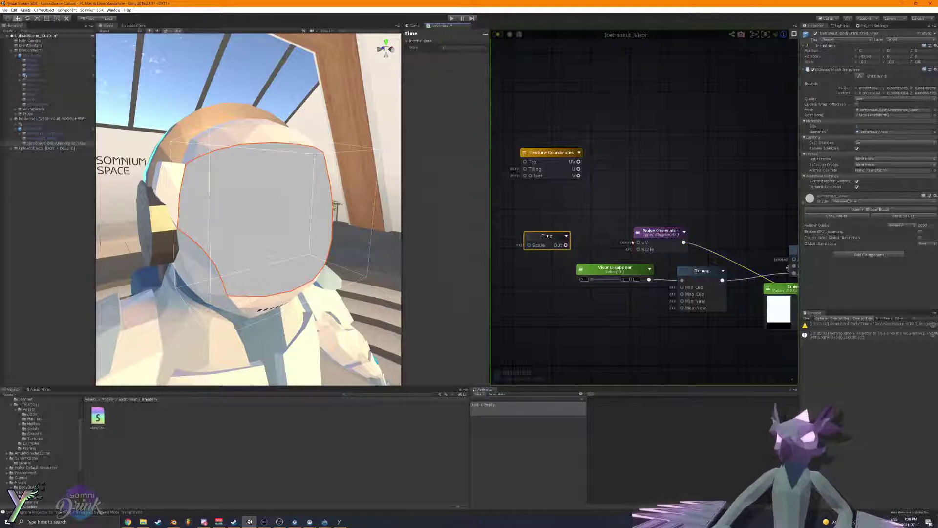
# Step: Add an Append node with Vector3 output between Time and the Noise Generator, feeding the noise's UV input
pyautogui.rightClick(607, 219)
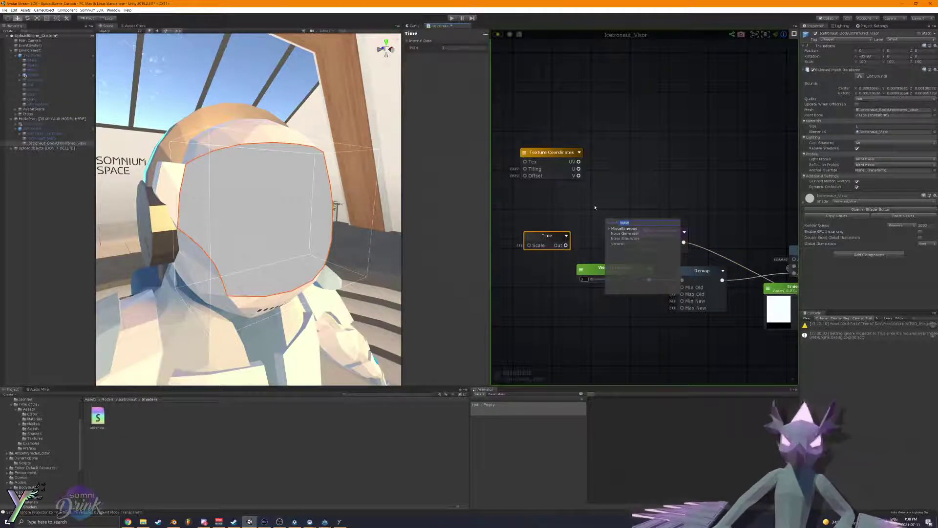
pyautogui.write('gppend')
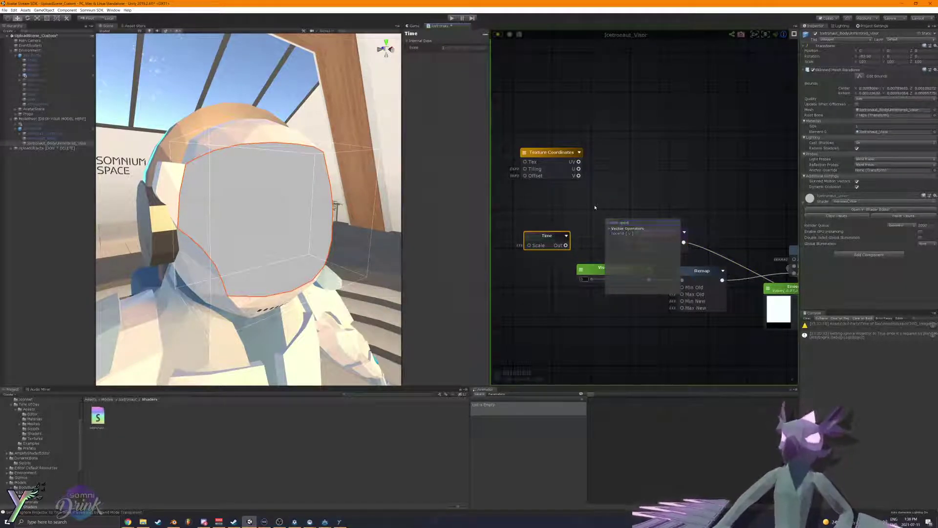
pyautogui.press('Return')
pyautogui.click(462, 77)
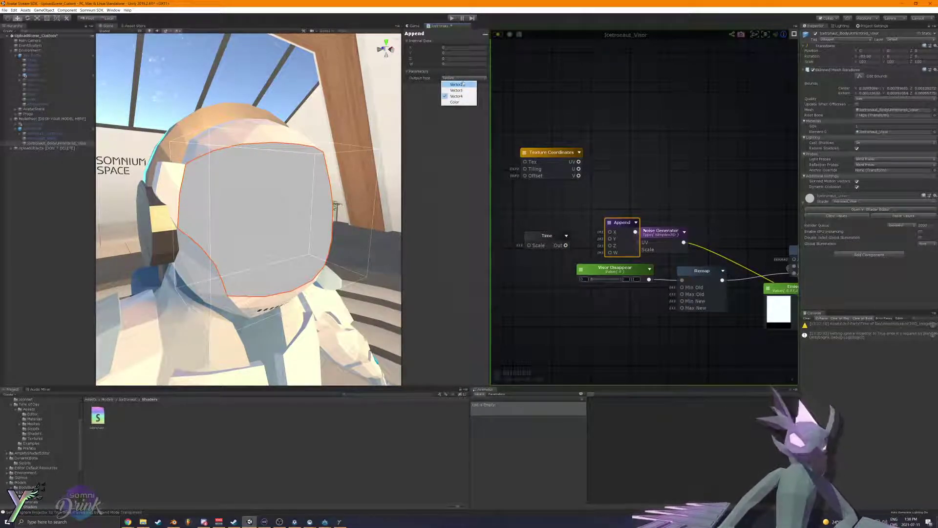
pyautogui.click(457, 90)
pyautogui.moveTo(621, 222); pyautogui.dragTo(601, 220)
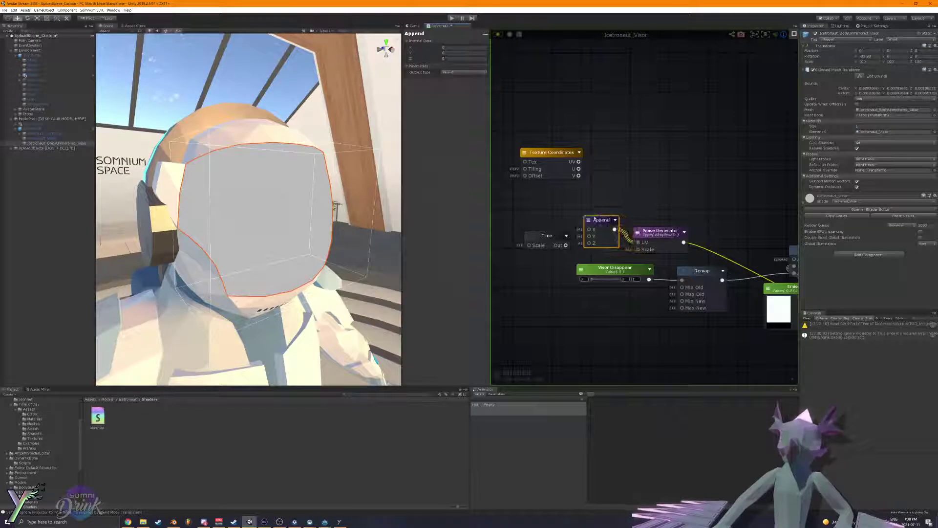
# Step: Connect the Time output to the Append node's Z input and recompile the shader
pyautogui.moveTo(559, 248); pyautogui.dragTo(589, 244)
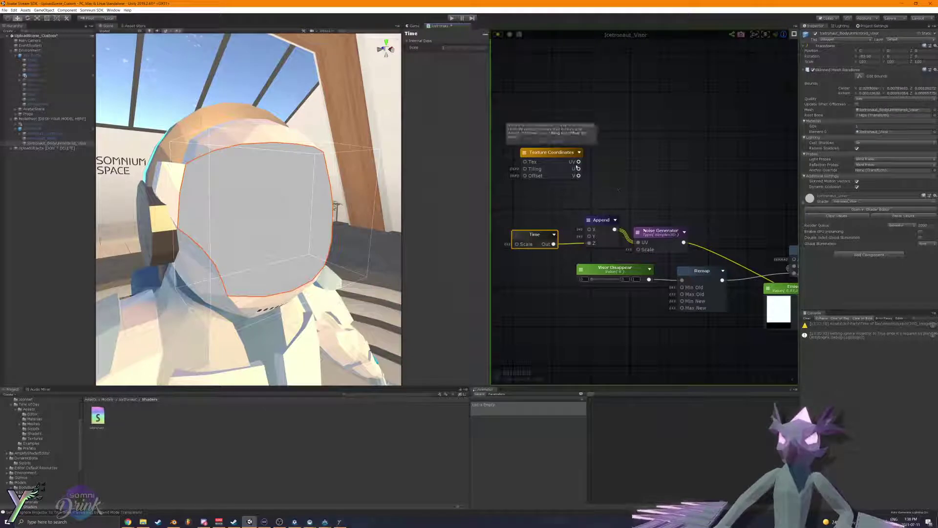
pyautogui.moveTo(575, 167); pyautogui.dragTo(555, 166)
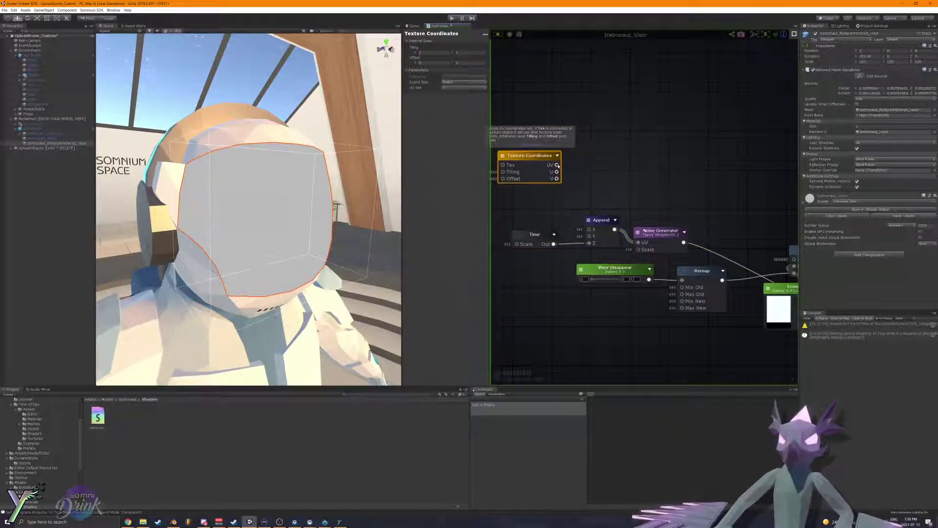
pyautogui.click(497, 37)
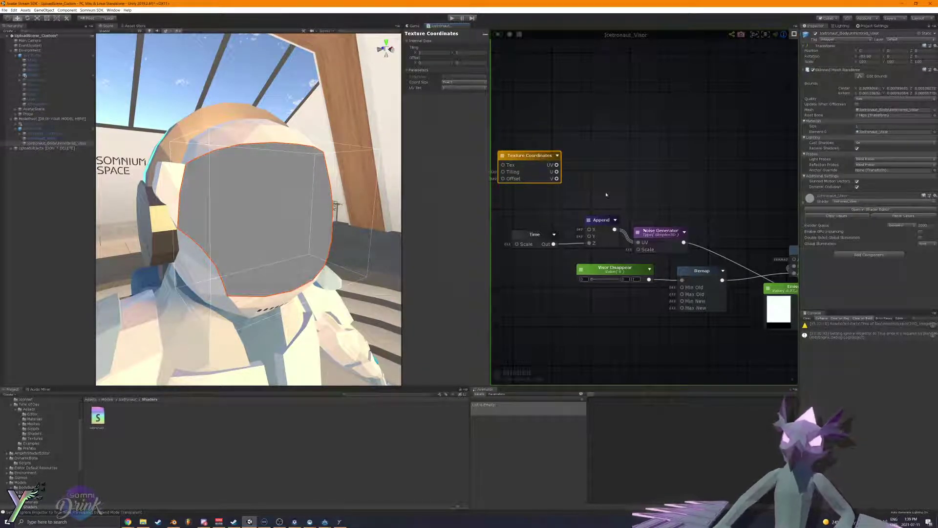
pyautogui.click(647, 232)
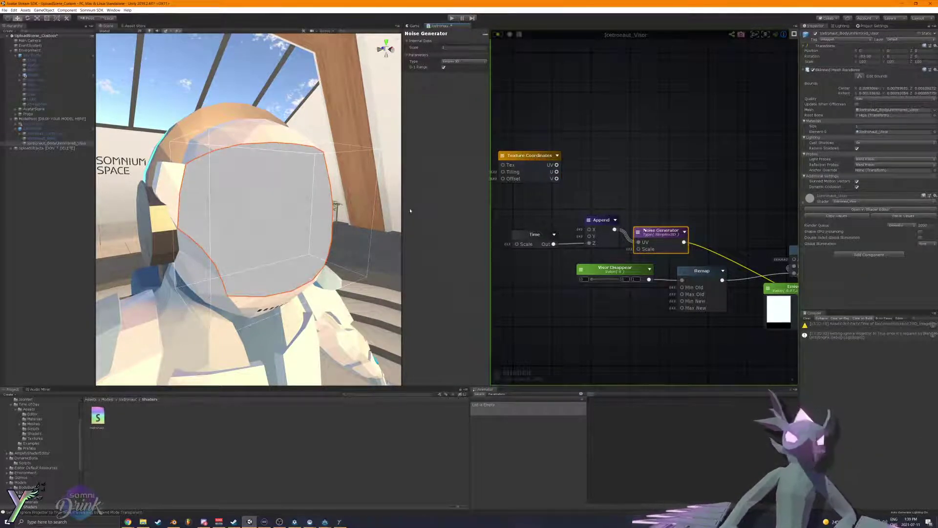
# Step: Connect the Texture Coordinates' U and V outputs to the Append node's X and Y inputs and recompile the shader
pyautogui.moveTo(551, 172); pyautogui.dragTo(569, 228)
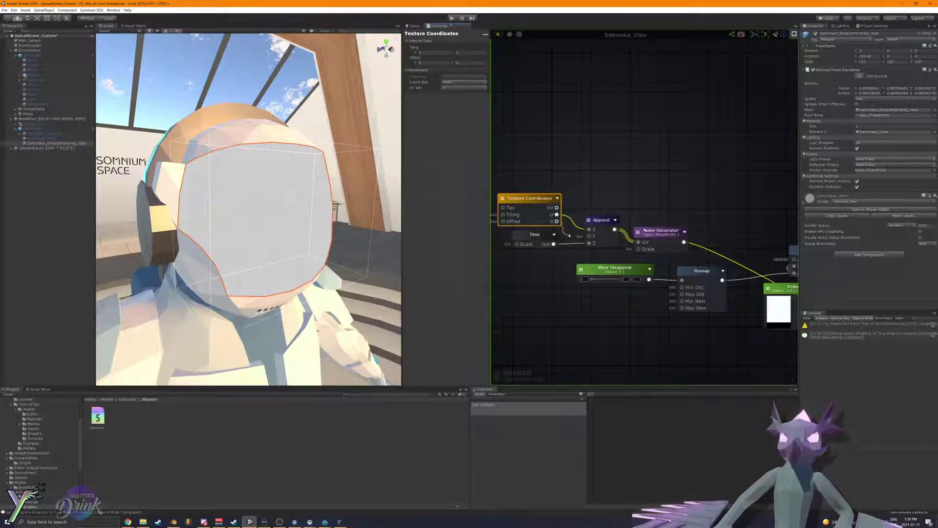
pyautogui.moveTo(569, 235); pyautogui.dragTo(589, 236)
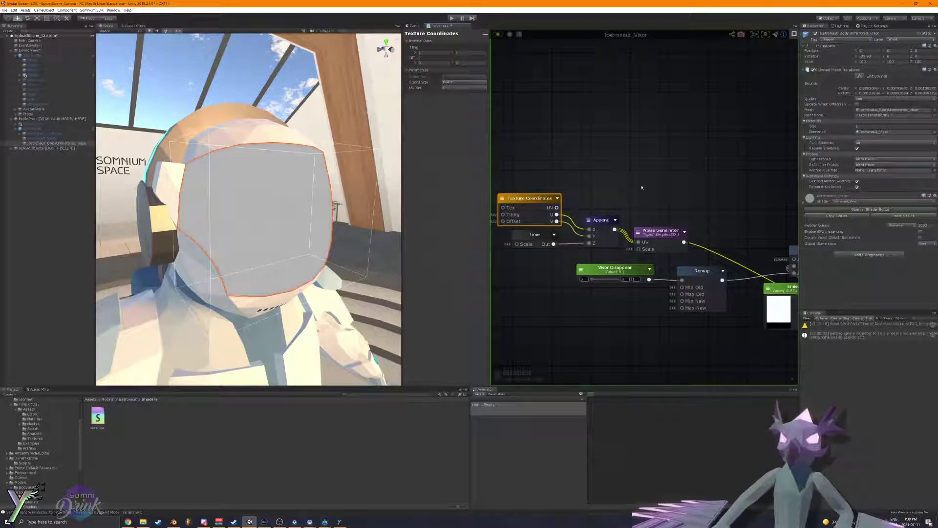
pyautogui.click(499, 34)
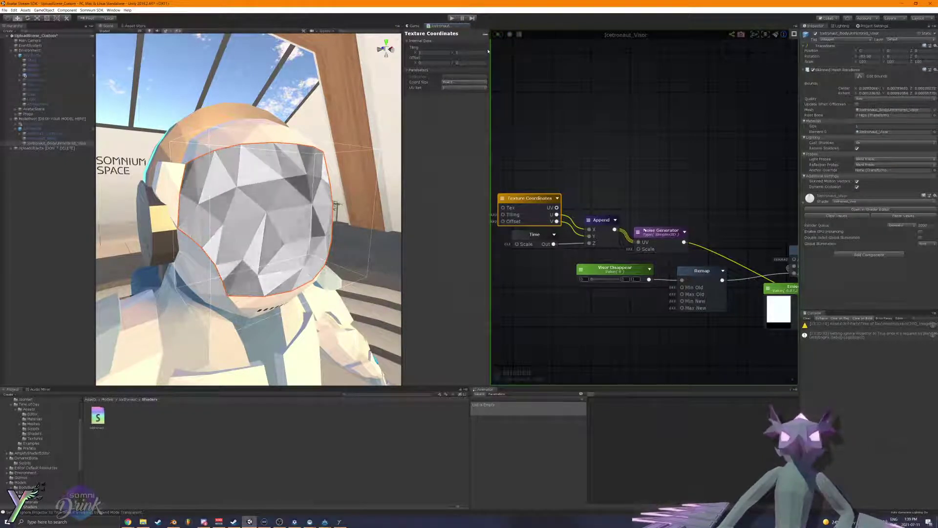
# Step: Shift the noise node chain away from the Remap node and add a Subtract node that takes the Noise Generator's output as A
pyautogui.keyDown('alt'); pyautogui.moveTo(350, 232); pyautogui.dragTo(291, 213); pyautogui.keyUp('alt')
pyautogui.moveTo(290, 212); pyautogui.dragTo(315, 233, button='middle')
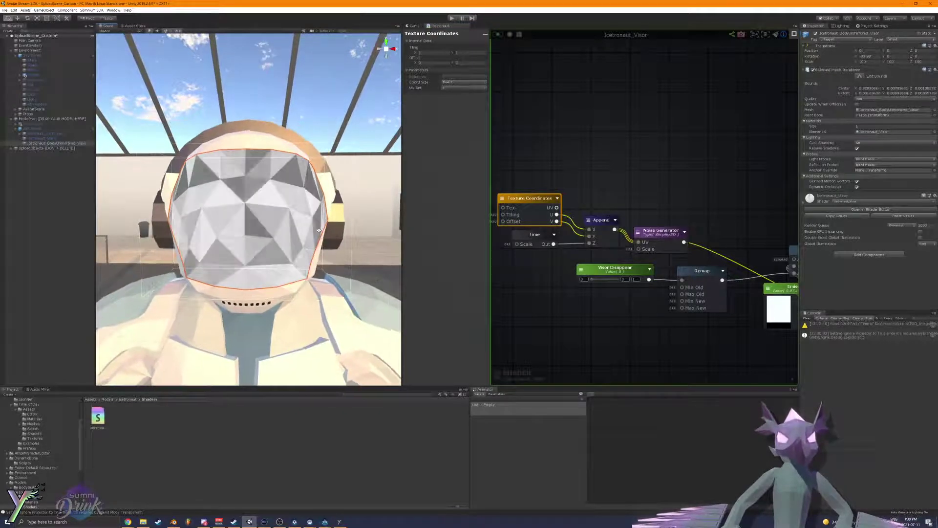
pyautogui.keyDown('alt'); pyautogui.moveTo(274, 231); pyautogui.dragTo(309, 226); pyautogui.keyUp('alt')
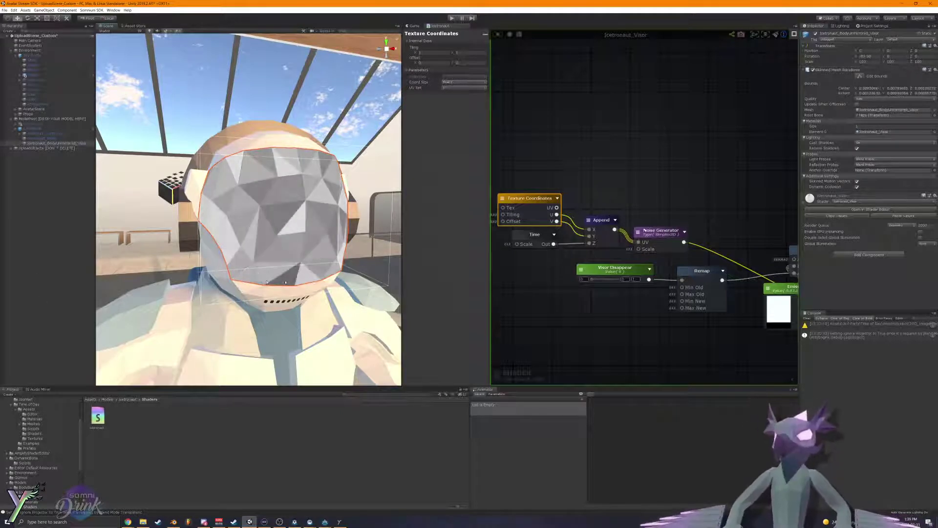
pyautogui.moveTo(649, 318); pyautogui.dragTo(671, 318, button='middle')
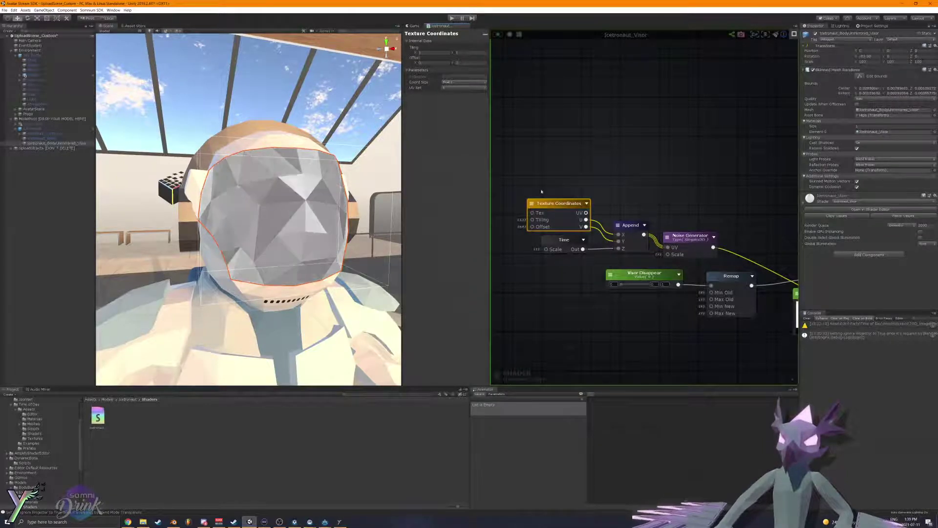
pyautogui.moveTo(541, 189); pyautogui.dragTo(685, 254)
pyautogui.moveTo(687, 238); pyautogui.dragTo(658, 231)
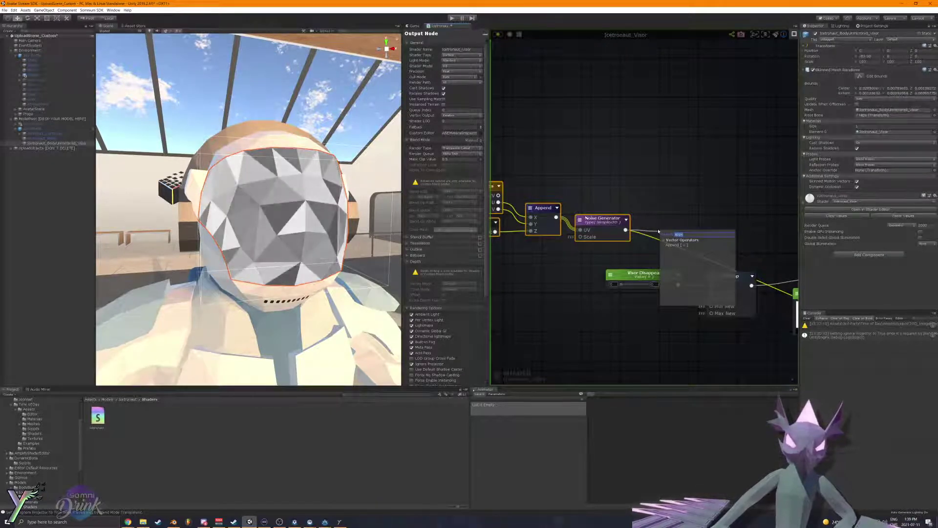
pyautogui.write('sub')
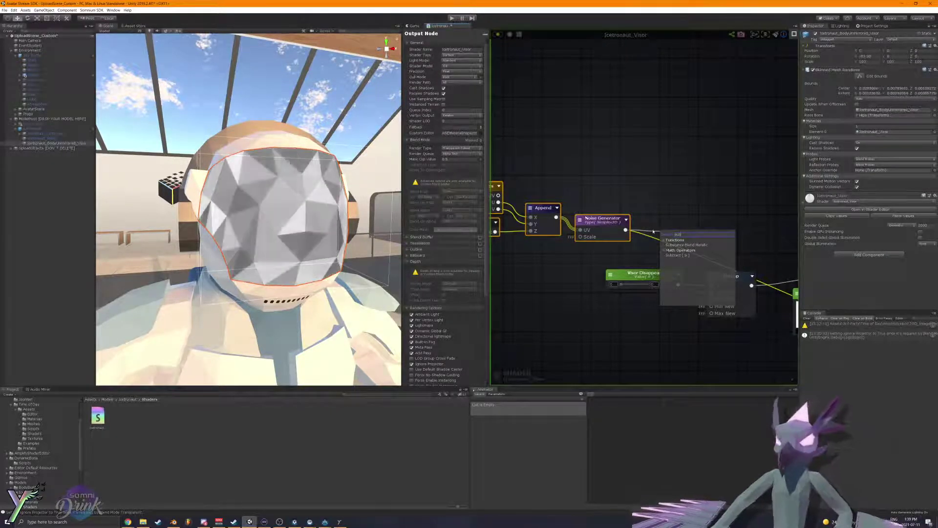
pyautogui.click(670, 255)
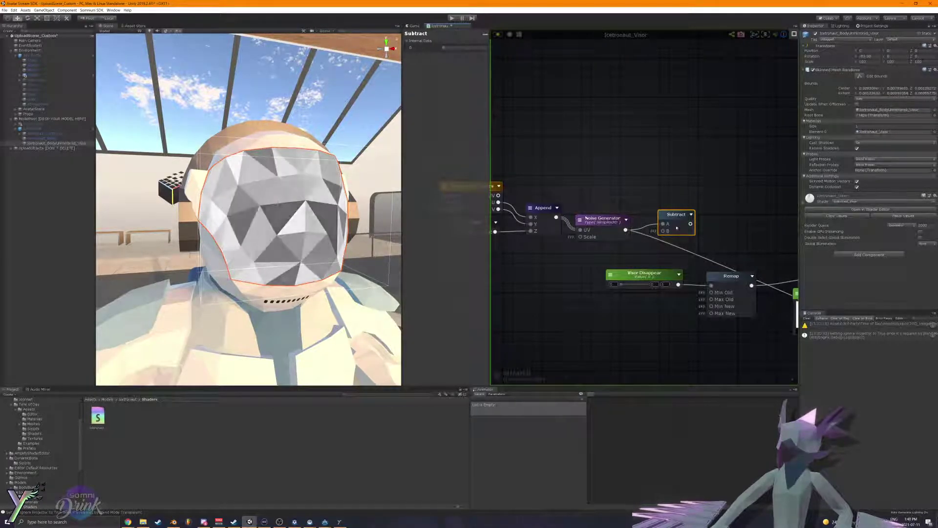
pyautogui.moveTo(677, 214); pyautogui.dragTo(706, 200)
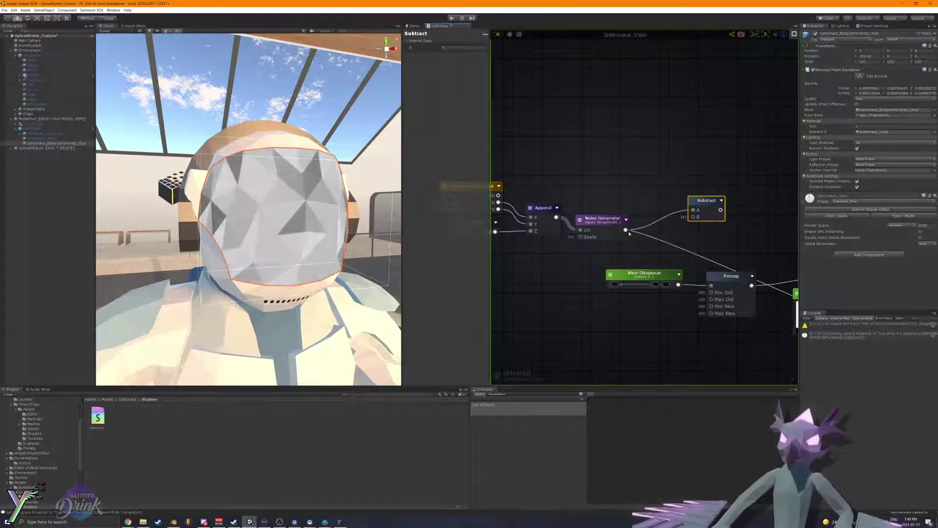
# Step: Add a Multiply node after the Noise Generator, with the noise output as its A input
pyautogui.moveTo(626, 230); pyautogui.dragTo(641, 214)
pyautogui.write('mul')
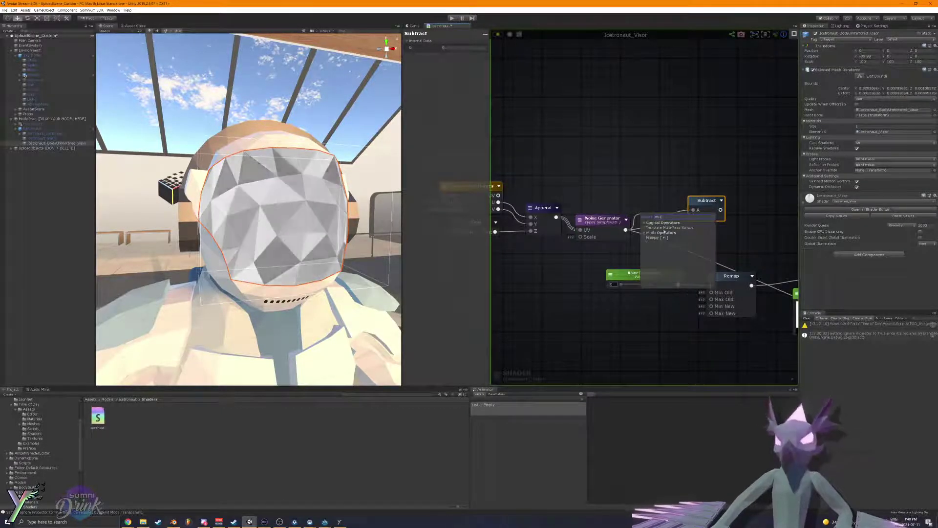
pyautogui.click(660, 239)
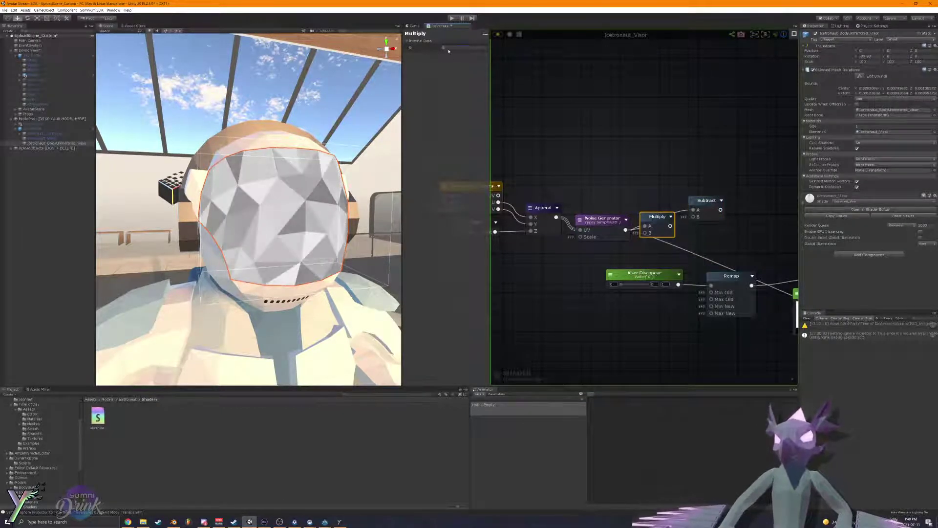
# Step: Feed the Multiply node's output into Subtract's A input and connect the Subtract output to the output node's Debug input
pyautogui.moveTo(659, 217); pyautogui.dragTo(686, 209)
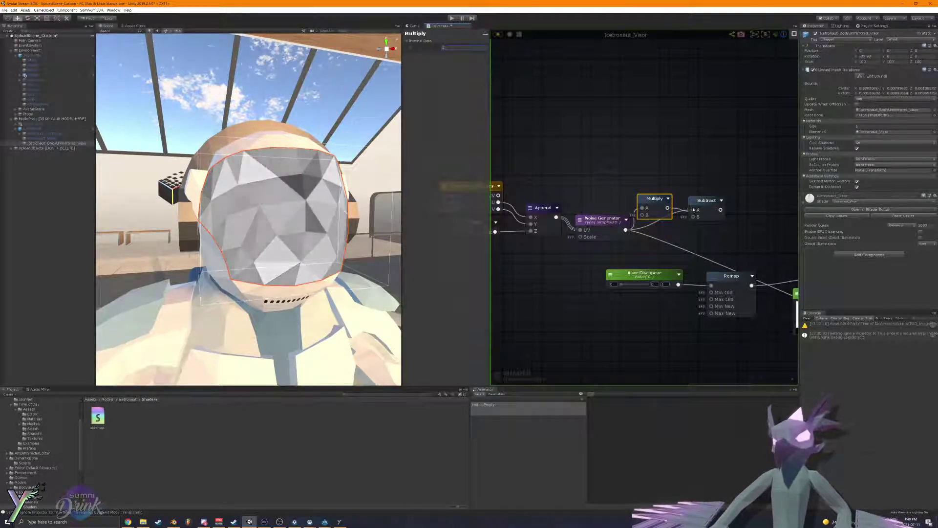
pyautogui.moveTo(684, 209); pyautogui.dragTo(602, 194, button='middle')
pyautogui.click(629, 196)
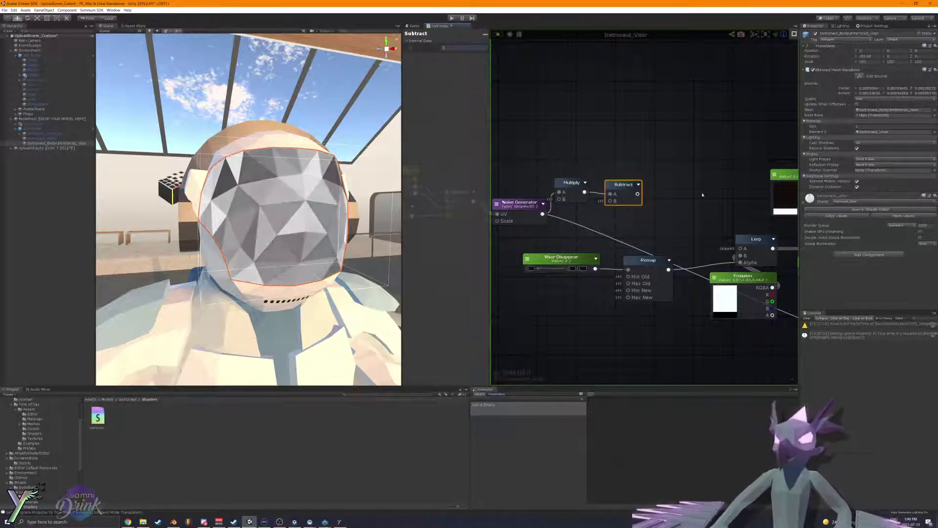
pyautogui.click(635, 169)
pyautogui.moveTo(629, 201); pyautogui.dragTo(552, 178, button='middle')
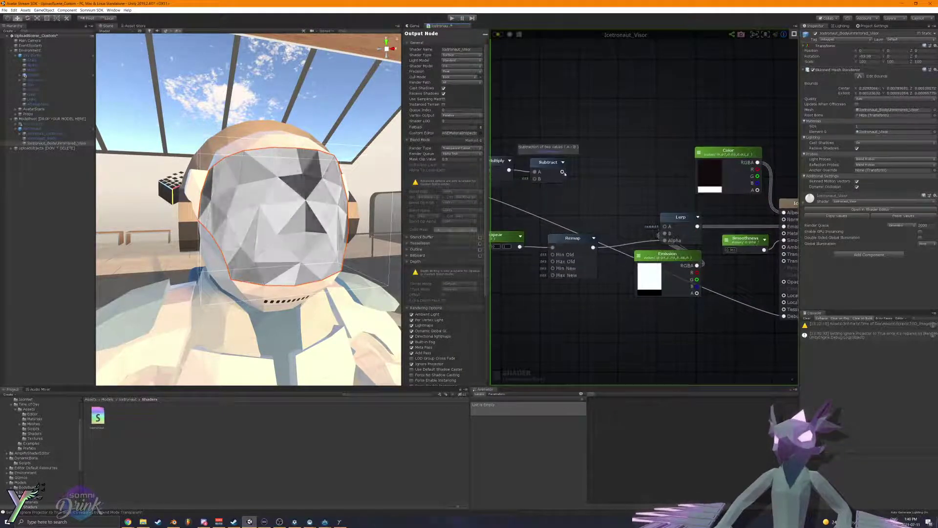
pyautogui.moveTo(561, 172); pyautogui.dragTo(784, 315)
pyautogui.moveTo(630, 306); pyautogui.dragTo(717, 324, button='middle')
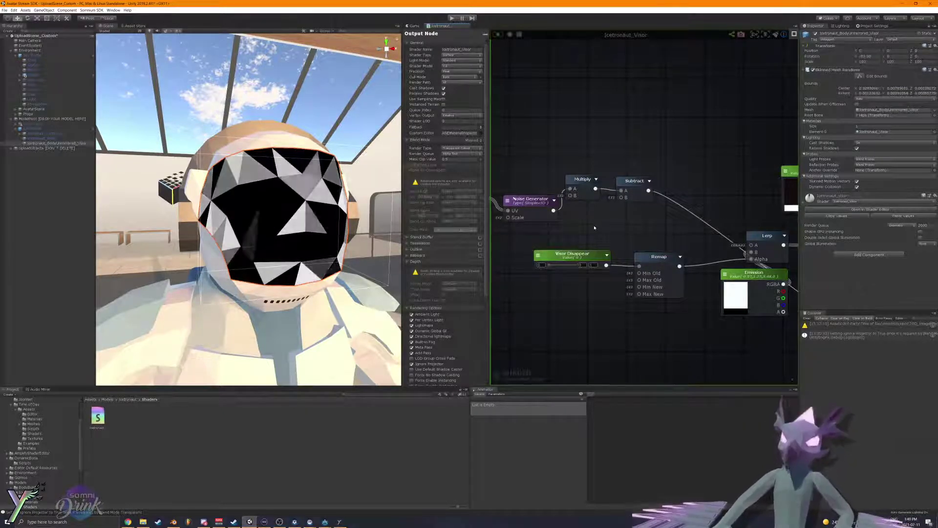
# Step: Duplicate the Multiply node and place the copy after the Subtract node
pyautogui.moveTo(604, 177); pyautogui.dragTo(693, 174, button='middle')
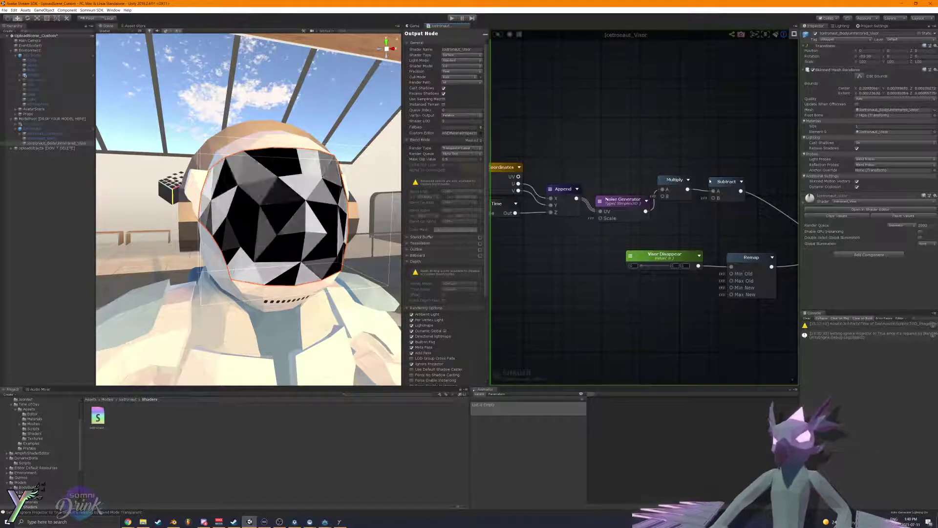
pyautogui.click(710, 181)
pyautogui.moveTo(710, 181); pyautogui.dragTo(577, 172, button='middle')
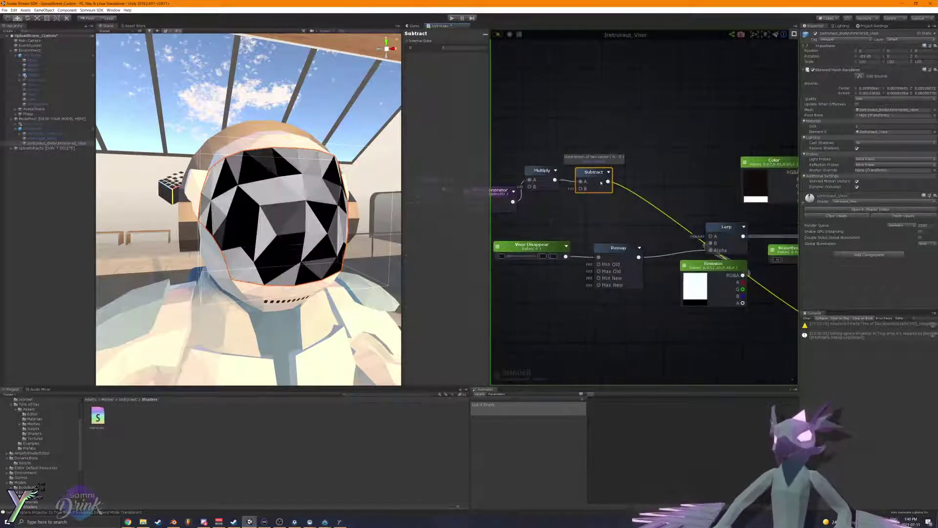
pyautogui.click(551, 173)
pyautogui.hotkey('ctrl', 'c')
pyautogui.hotkey('ctrl', 'v')
pyautogui.moveTo(604, 198); pyautogui.dragTo(638, 219)
pyautogui.click(575, 216)
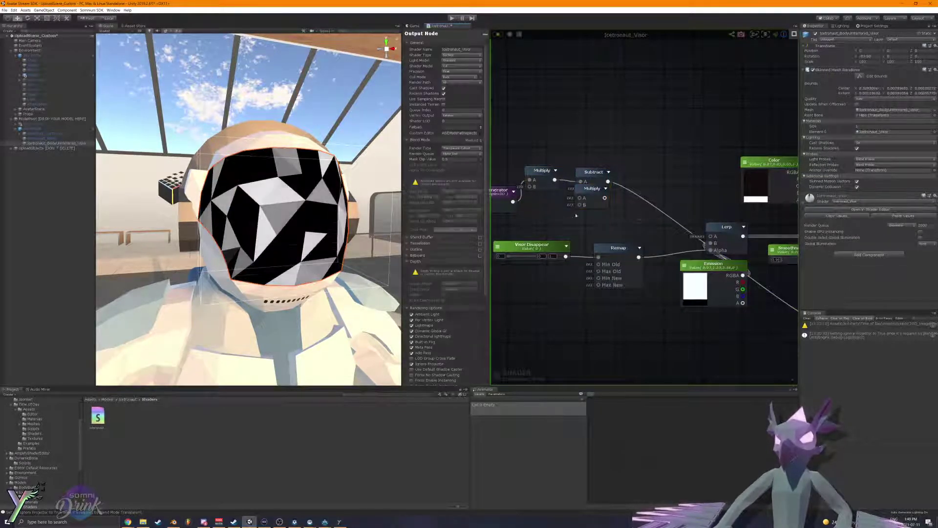
pyautogui.moveTo(592, 189); pyautogui.dragTo(643, 191)
# Step: Shift the noise chain away from the copied Multiply node, with the Subtract output feeding that node's A input
pyautogui.scroll(-3, 635, 195)
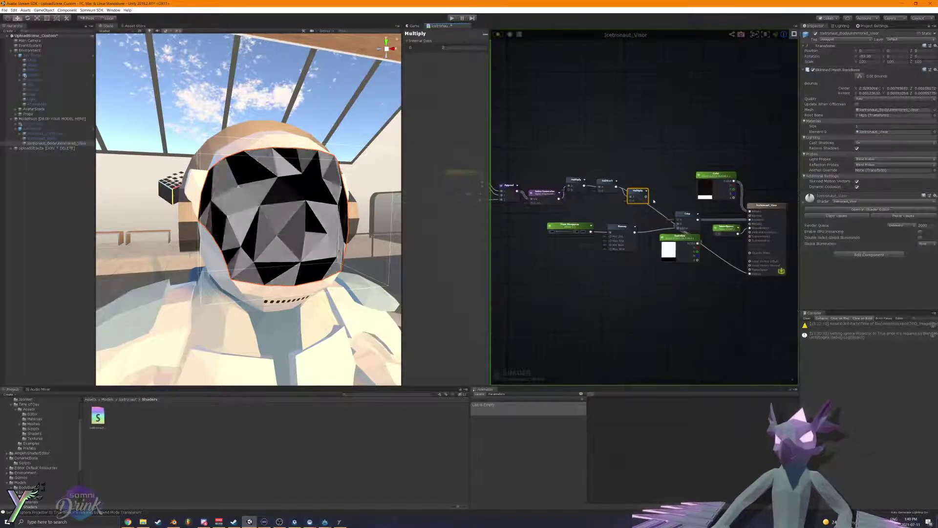
pyautogui.moveTo(532, 178); pyautogui.dragTo(617, 195, button='middle')
pyautogui.moveTo(519, 172); pyautogui.dragTo(685, 219)
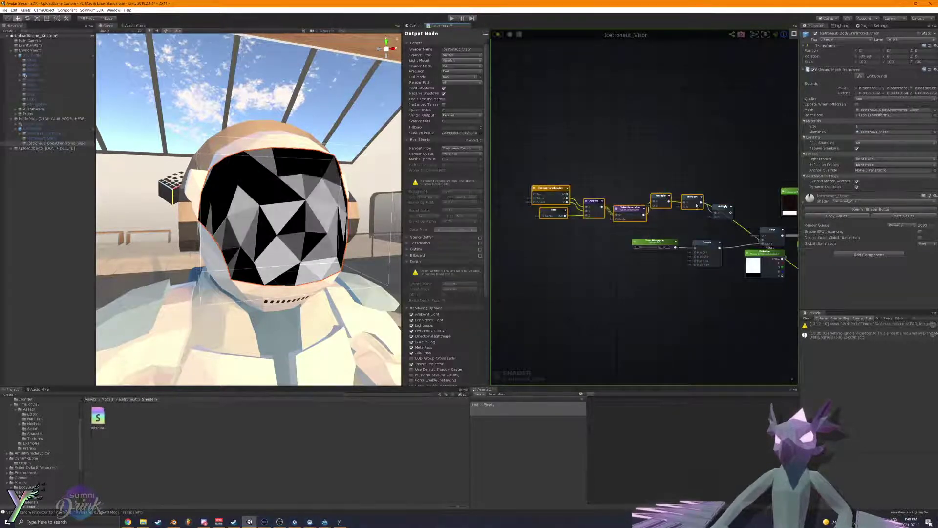
pyautogui.scroll(5, 696, 205)
pyautogui.click(715, 195)
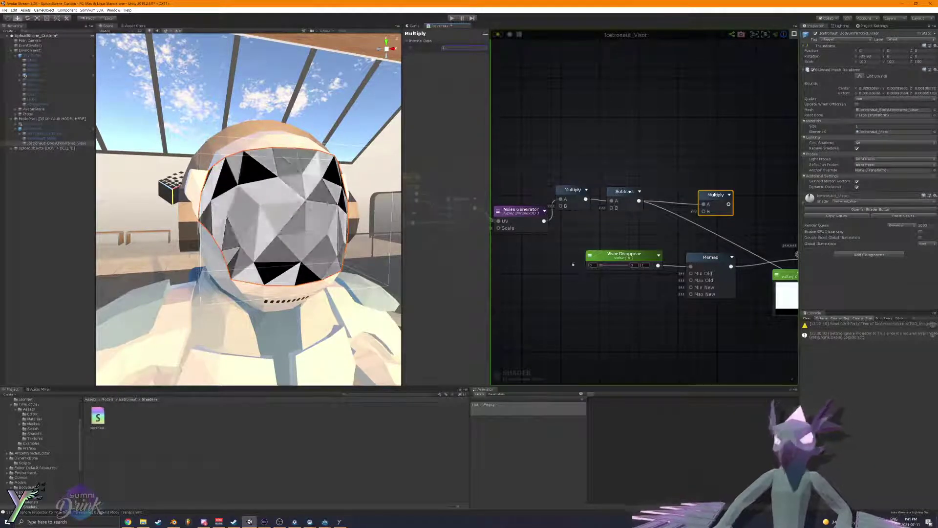
# Step: Add a Float node and place it below the Visor Disappear node
pyautogui.click(621, 258)
pyautogui.rightClick(612, 304)
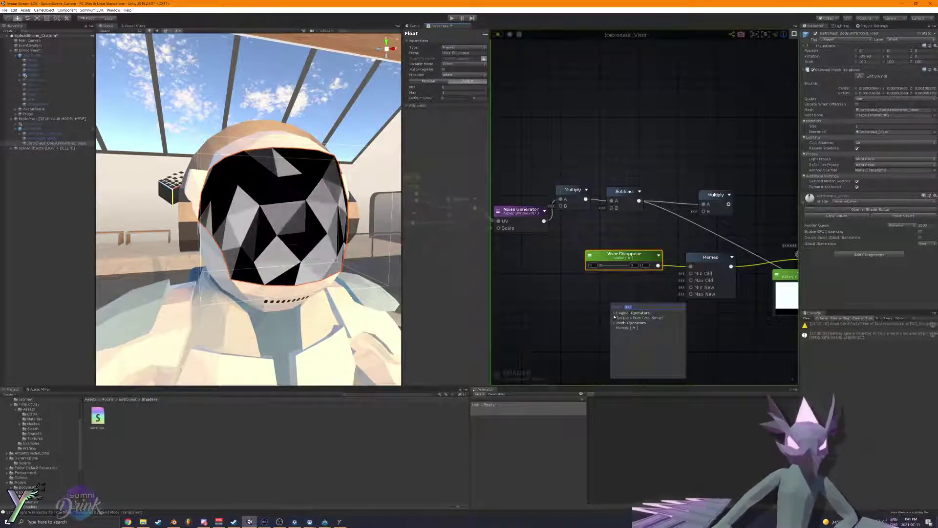
pyautogui.write('float')
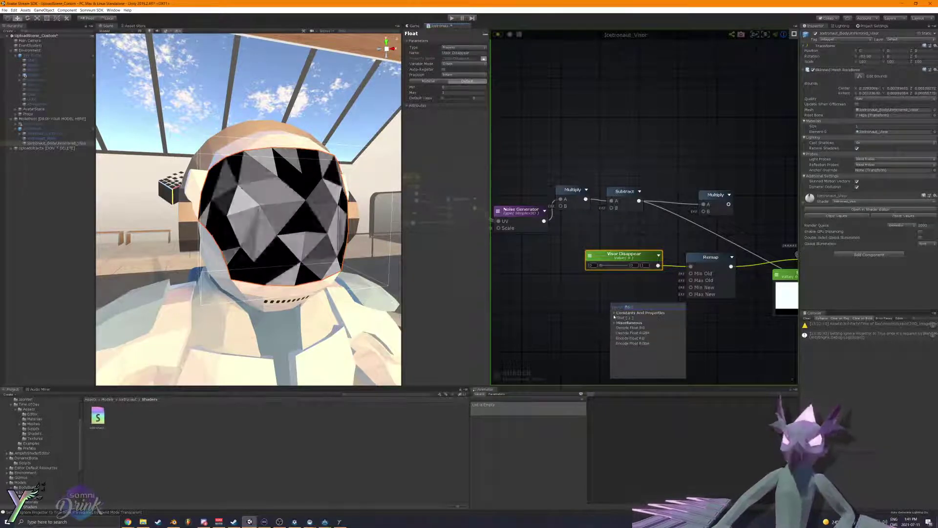
pyautogui.click(623, 318)
pyautogui.moveTo(634, 317); pyautogui.dragTo(587, 314)
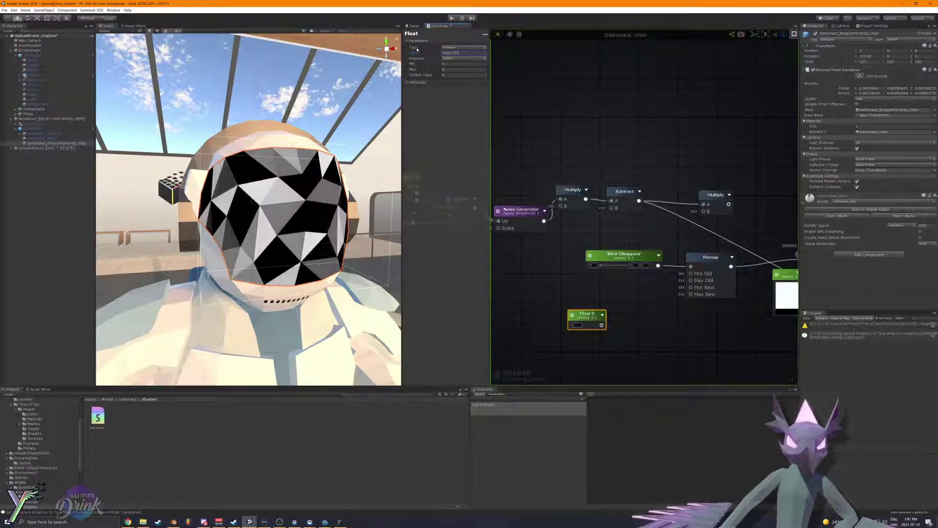
# Step: Name the Float node "Noise Difference", make it a Property with a maximum of 10, and position it beside Visor Disappear
pyautogui.write('Noise Difference')
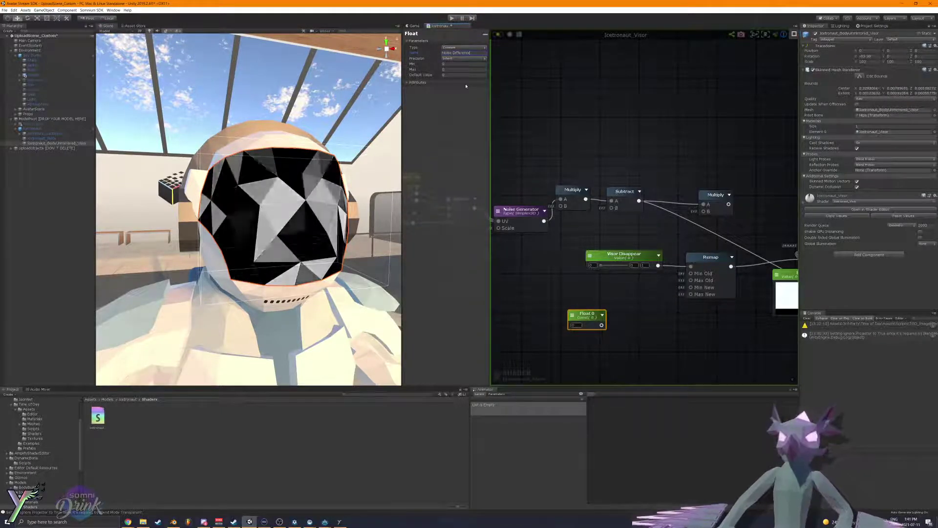
pyautogui.click(452, 48)
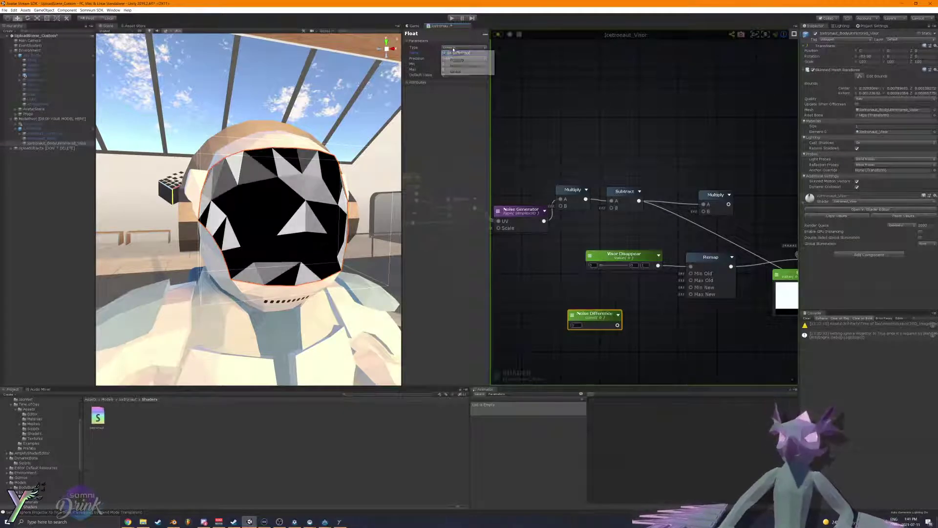
pyautogui.click(456, 58)
pyautogui.moveTo(579, 313); pyautogui.dragTo(534, 289)
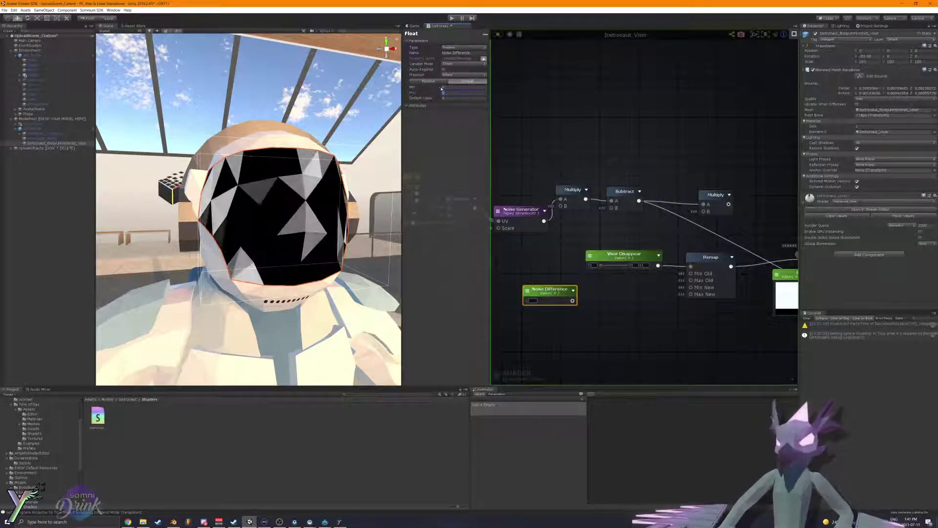
pyautogui.write('10')
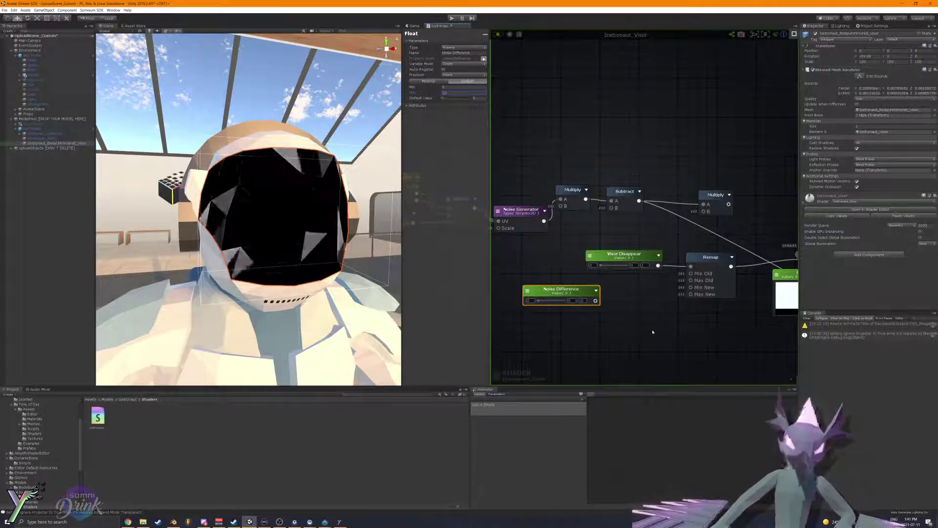
pyautogui.moveTo(538, 304)
pyautogui.mouseDown()
pyautogui.moveTo(547, 304)
pyautogui.moveTo(535, 300)
pyautogui.mouseUp()
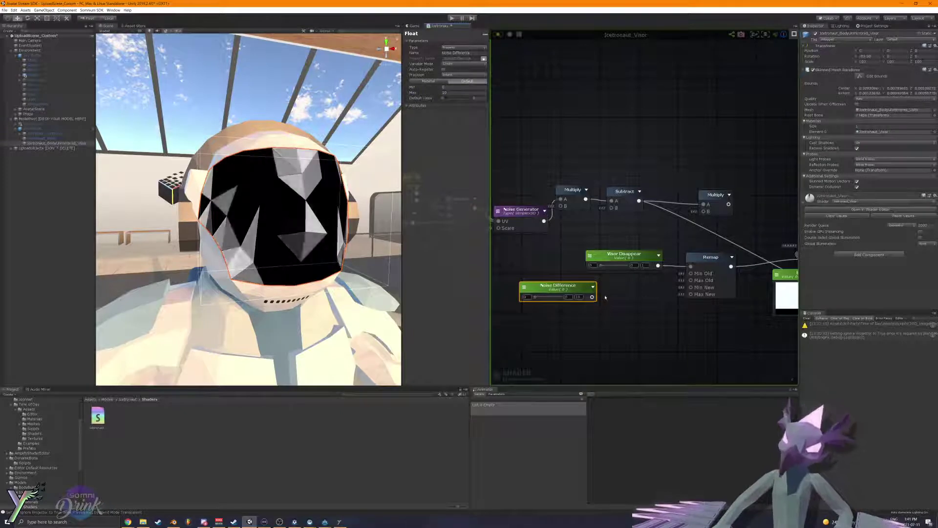
# Step: Connect Noise Difference to the last Multiply's B input, route that Multiply's output to Debug, and recompile the shader
pyautogui.moveTo(592, 296); pyautogui.dragTo(703, 212)
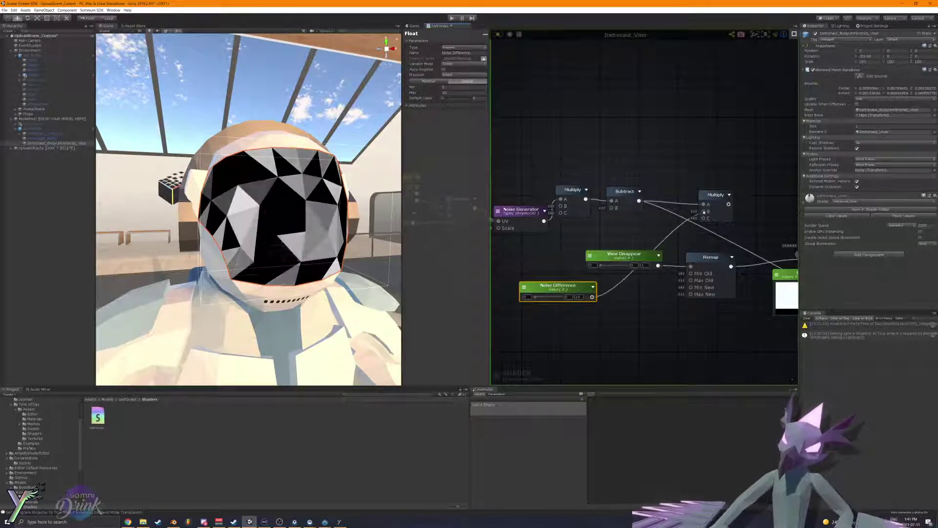
pyautogui.scroll(-4, 703, 212)
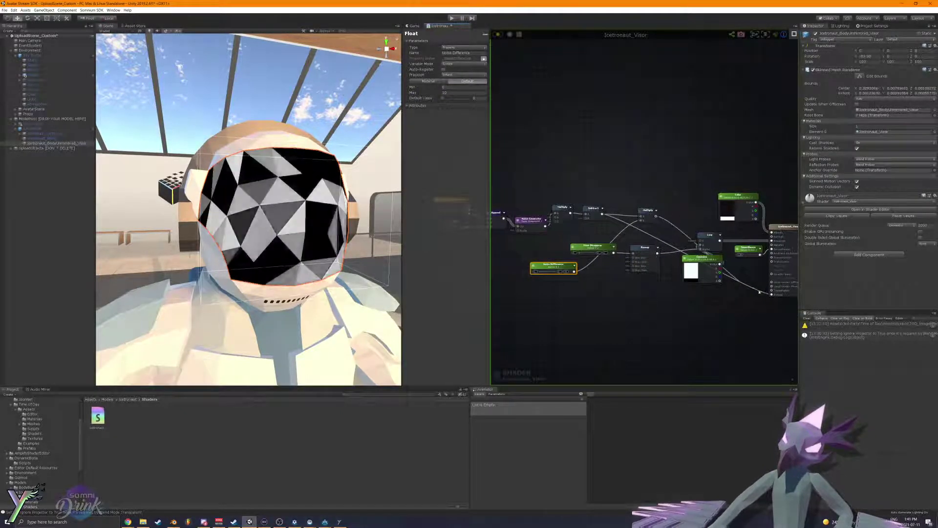
pyautogui.moveTo(759, 292); pyautogui.dragTo(771, 294)
pyautogui.click(496, 34)
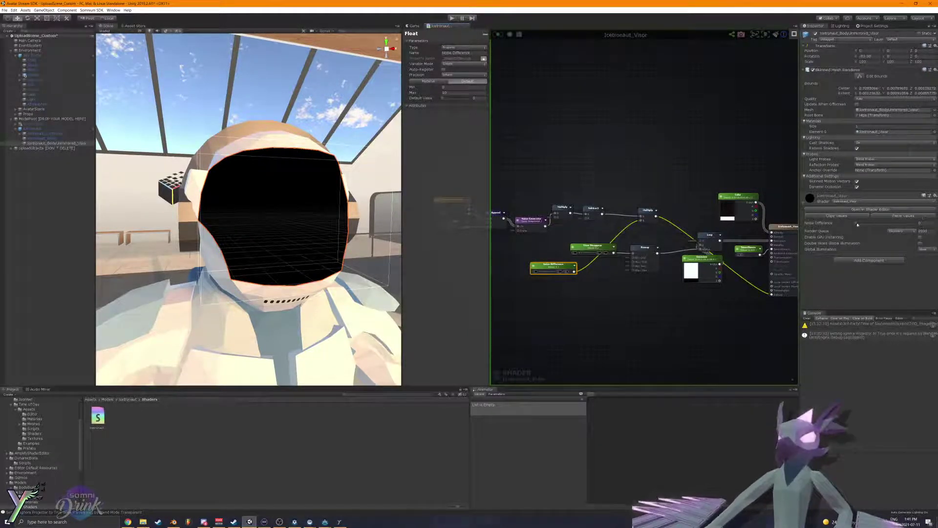
# Step: Try out the visor material's Noise Difference slider and set its value to 1
pyautogui.moveTo(857, 224); pyautogui.dragTo(870, 225)
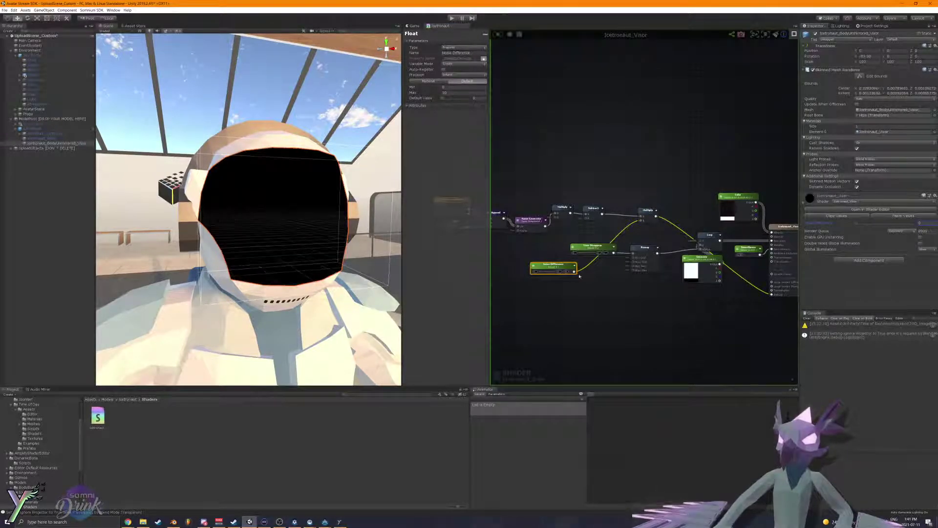
pyautogui.scroll(3, 579, 276)
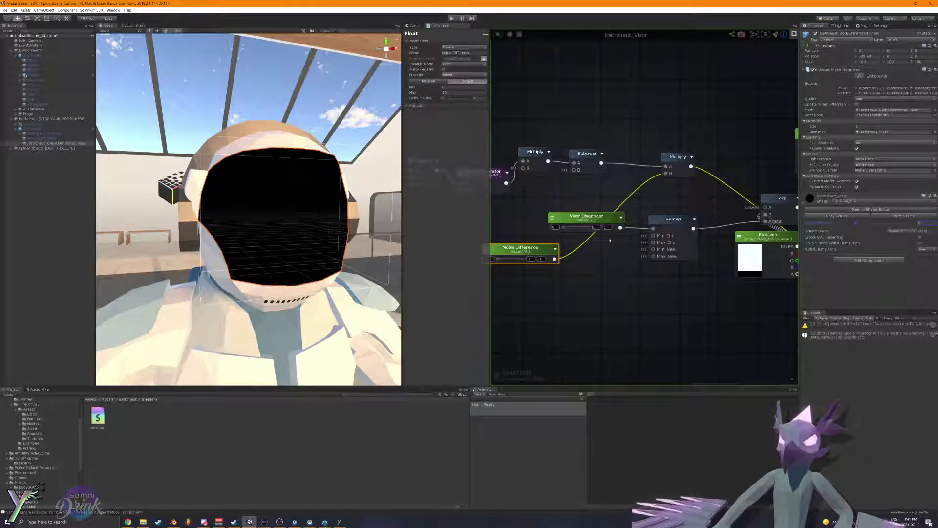
pyautogui.moveTo(857, 224); pyautogui.dragTo(858, 226)
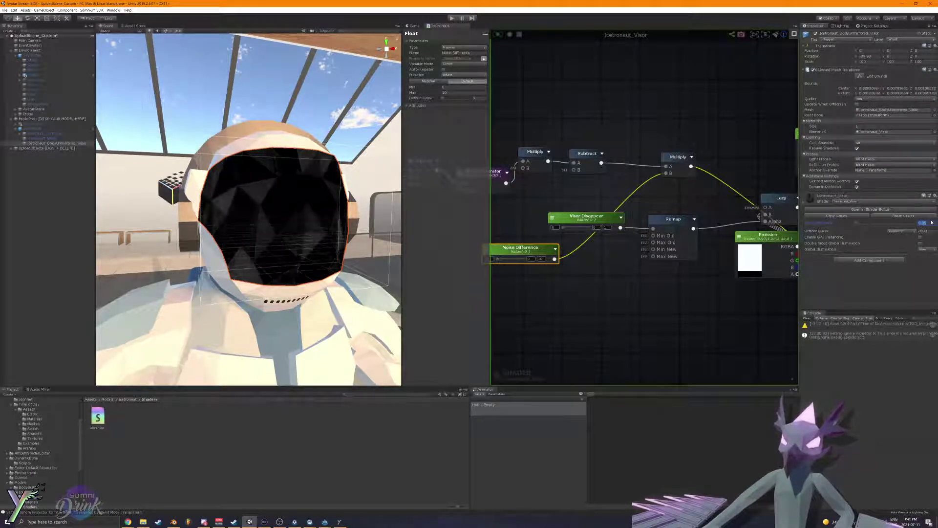
pyautogui.write('1')
# Step: Connect the Noise Difference output to the Remap node's Max New input
pyautogui.moveTo(635, 296); pyautogui.dragTo(678, 311, button='middle')
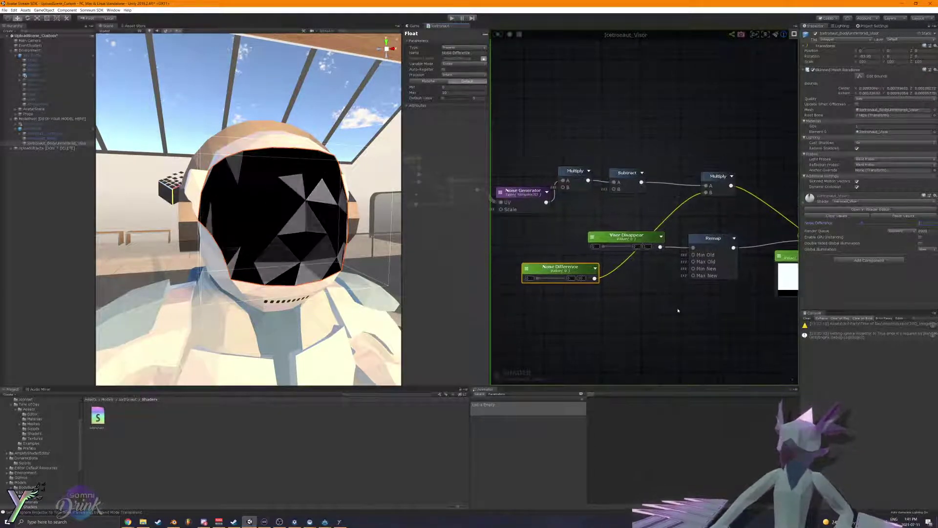
pyautogui.rightClick(602, 284)
pyautogui.click(582, 295)
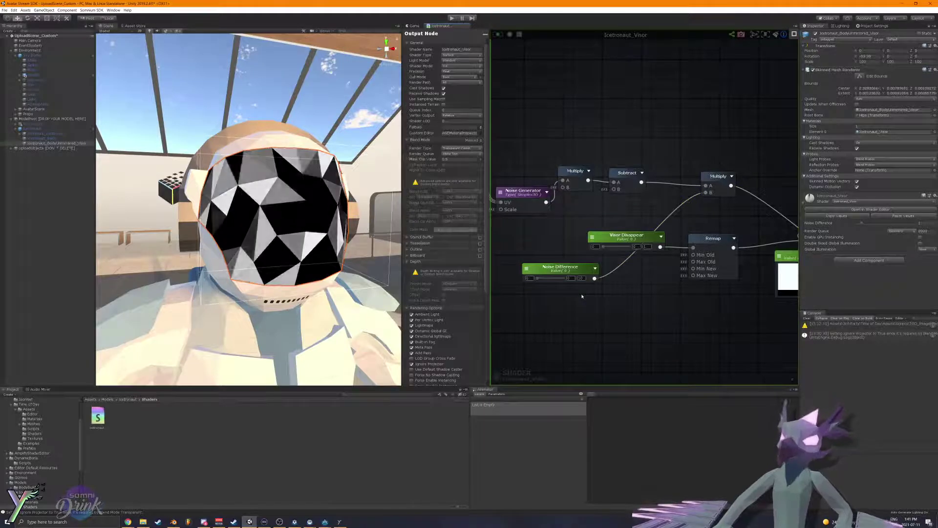
pyautogui.moveTo(701, 299); pyautogui.dragTo(639, 297, button='middle')
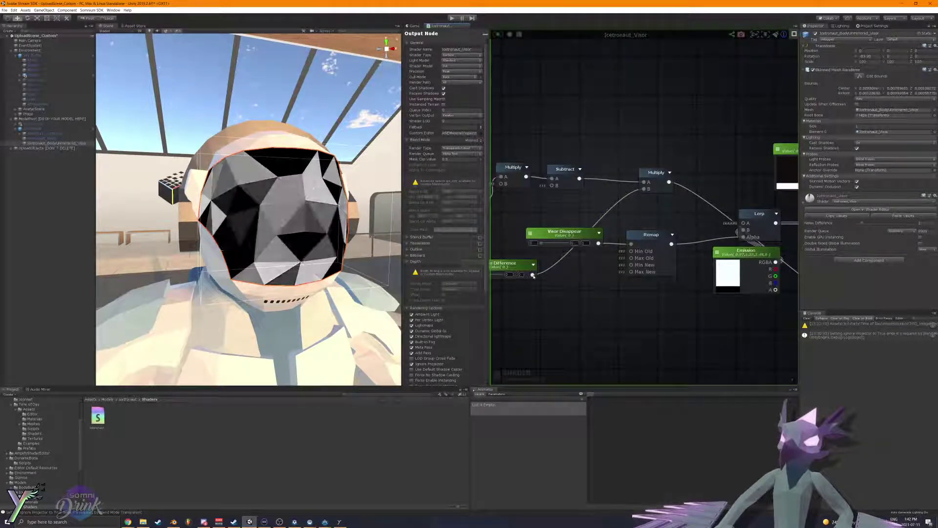
pyautogui.moveTo(554, 283); pyautogui.dragTo(571, 285, button='middle')
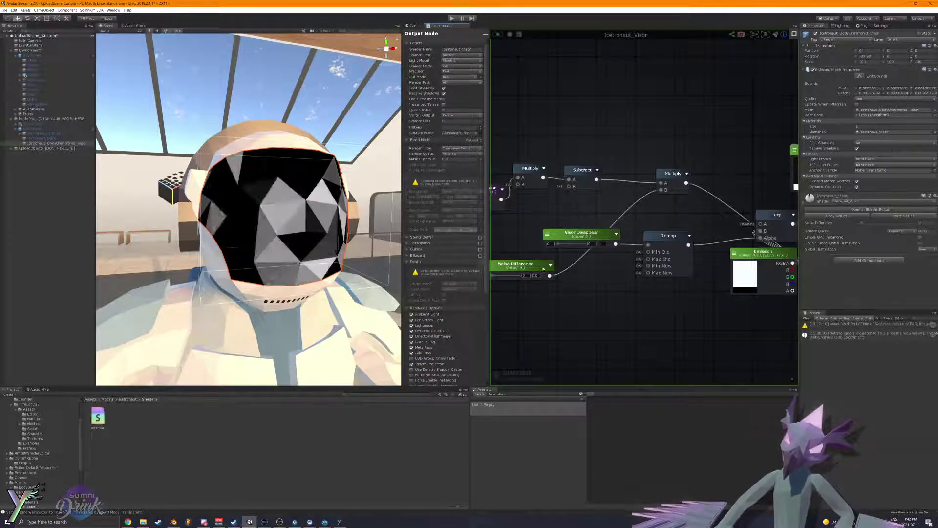
pyautogui.moveTo(550, 275); pyautogui.dragTo(649, 272)
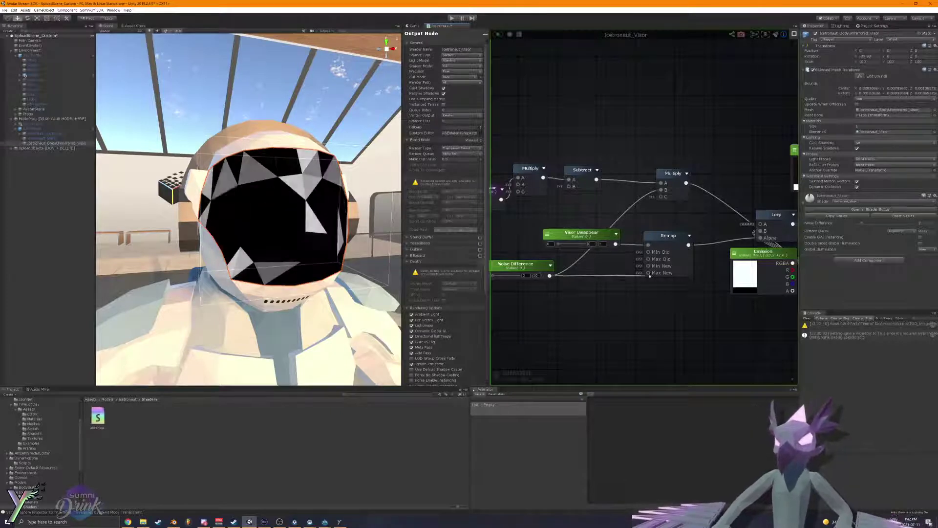
# Step: Add a Multiply node fed by Noise Difference at A and connect its output to the Remap node's Min New input
pyautogui.moveTo(549, 275); pyautogui.dragTo(579, 292)
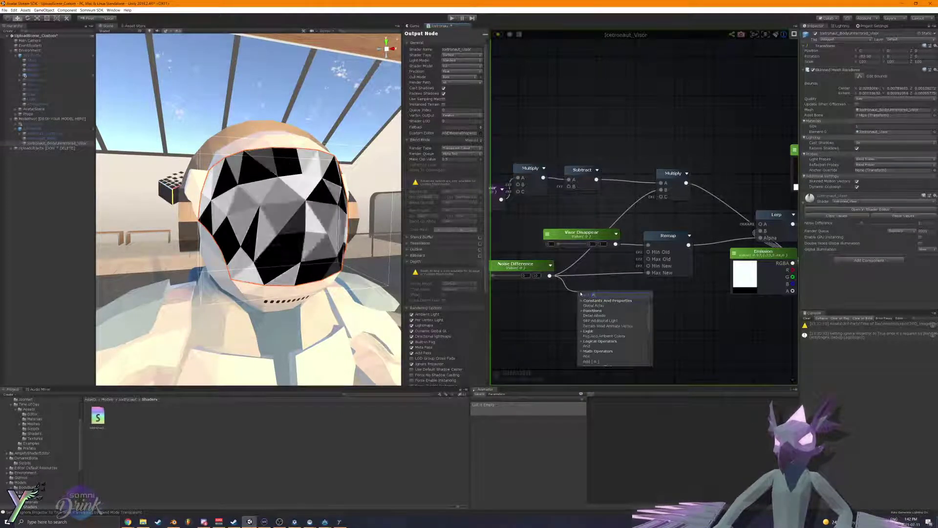
pyautogui.write('mul')
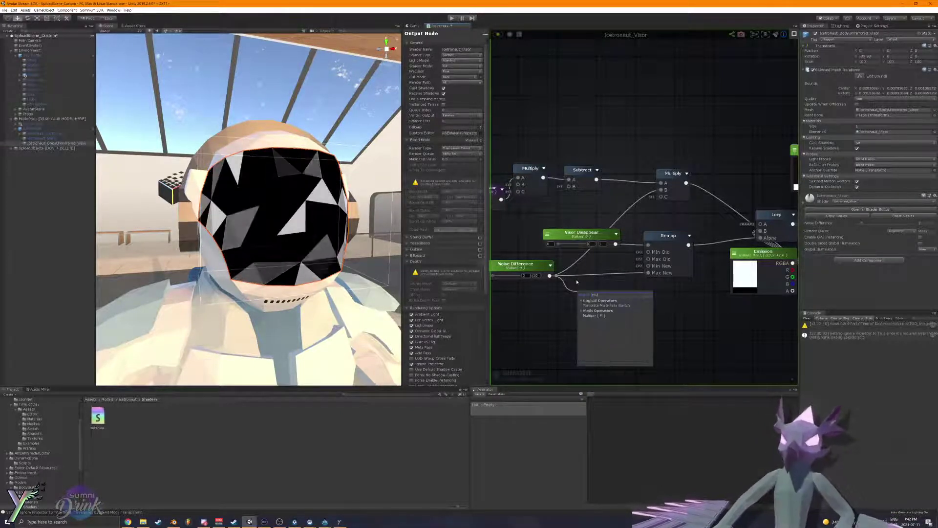
pyautogui.press('Return')
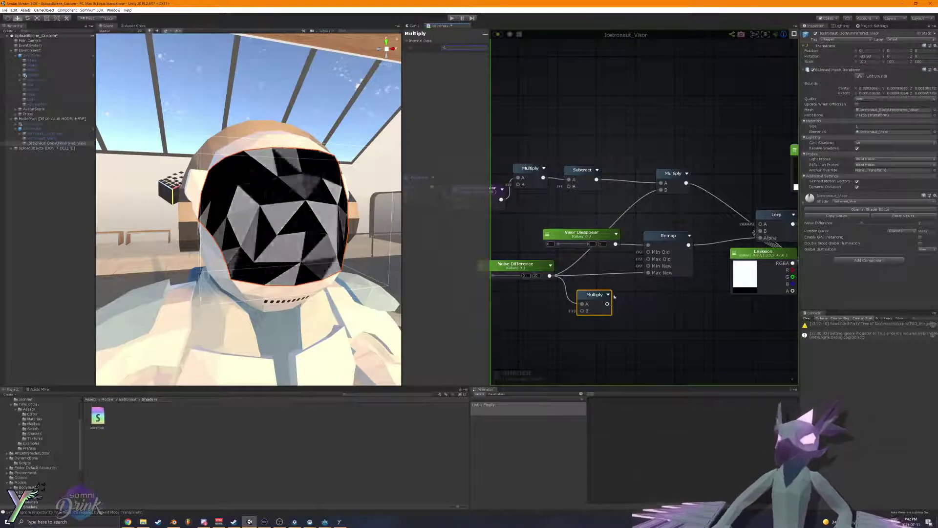
pyautogui.moveTo(594, 294); pyautogui.dragTo(649, 266)
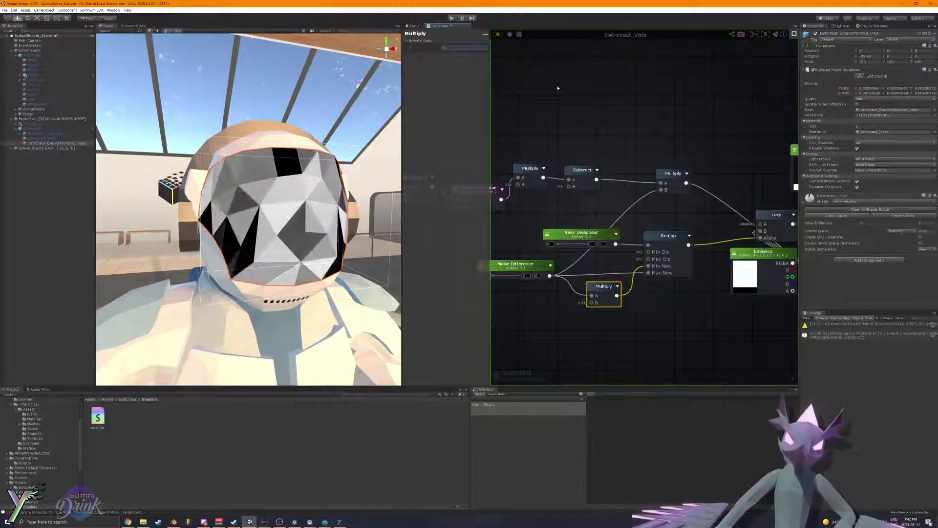
pyautogui.moveTo(631, 120); pyautogui.dragTo(555, 115, button='middle')
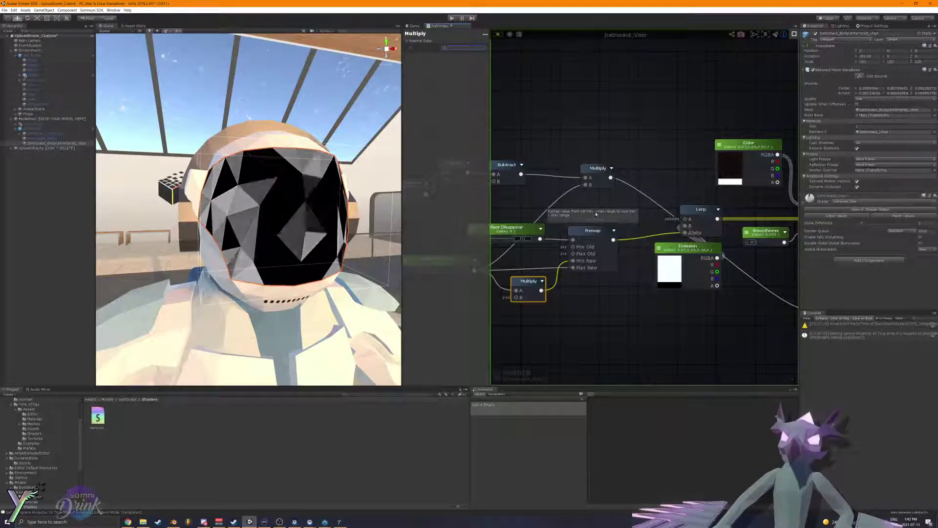
pyautogui.click(579, 204)
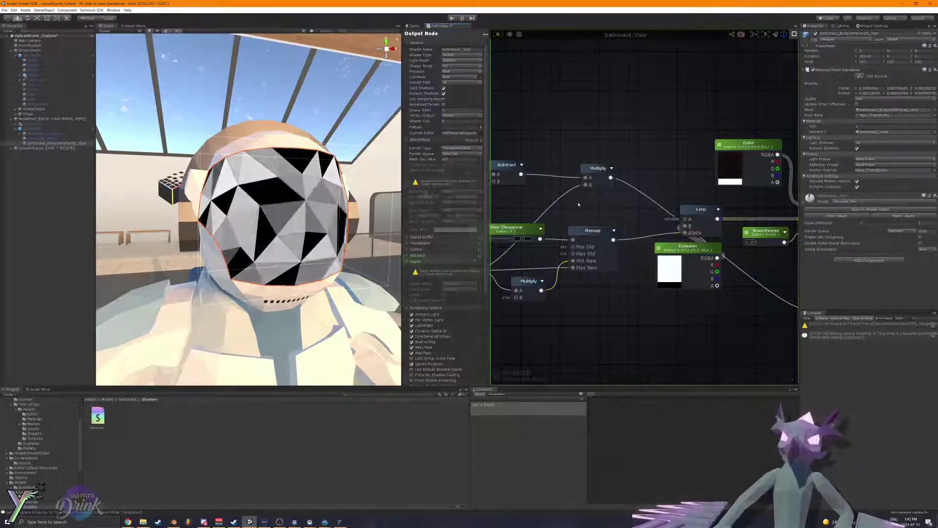
# Step: Insert an Add node that sums the Remap output with the noise Multiply output, and route its result to Debug
pyautogui.moveTo(616, 238); pyautogui.dragTo(641, 242)
pyautogui.write('add')
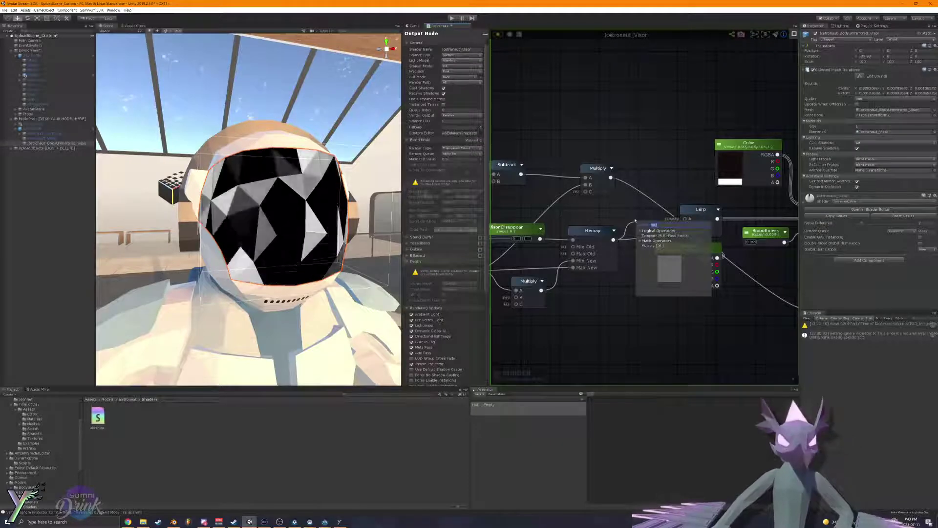
pyautogui.click(644, 245)
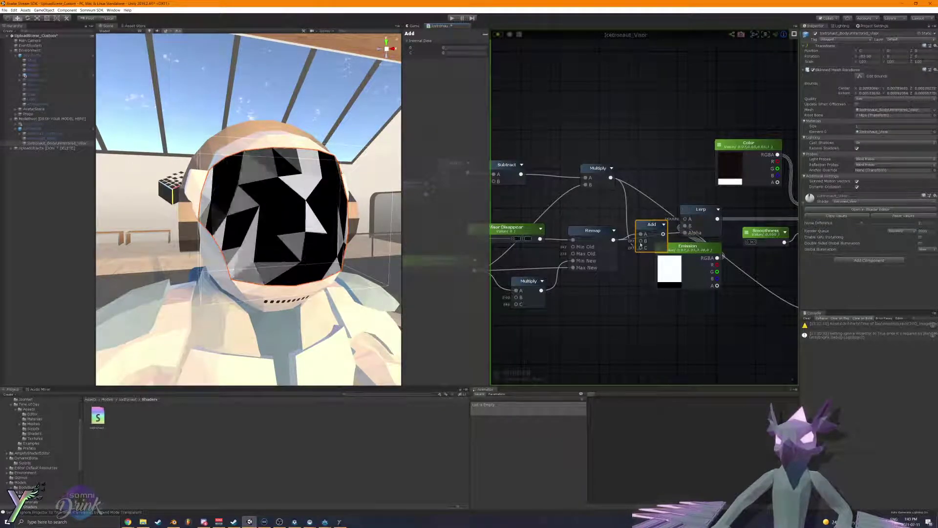
pyautogui.moveTo(641, 247); pyautogui.dragTo(671, 242)
pyautogui.scroll(-5, 652, 244)
pyautogui.click(666, 241)
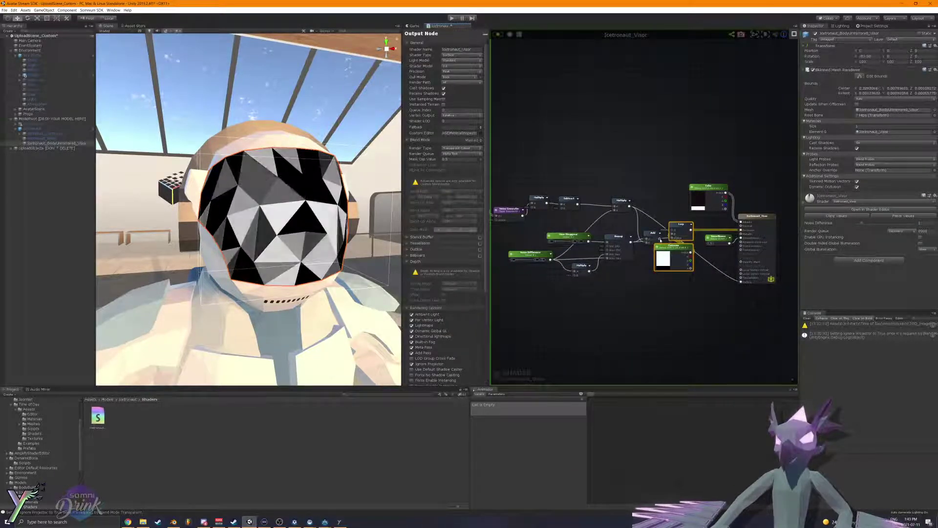
# Step: Dismiss the SDK welcome and update windows and try the material's Visor Disappear slider across its range
pyautogui.click(450, 20)
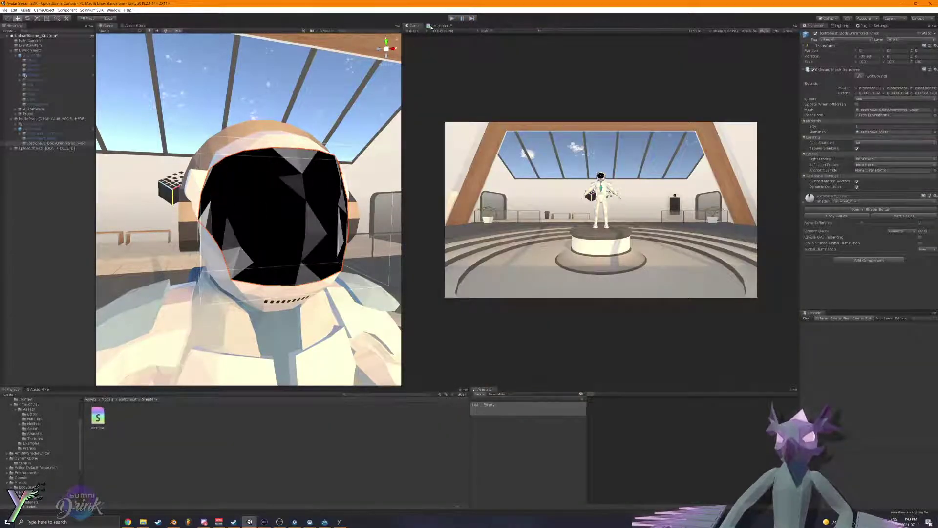
pyautogui.click(433, 26)
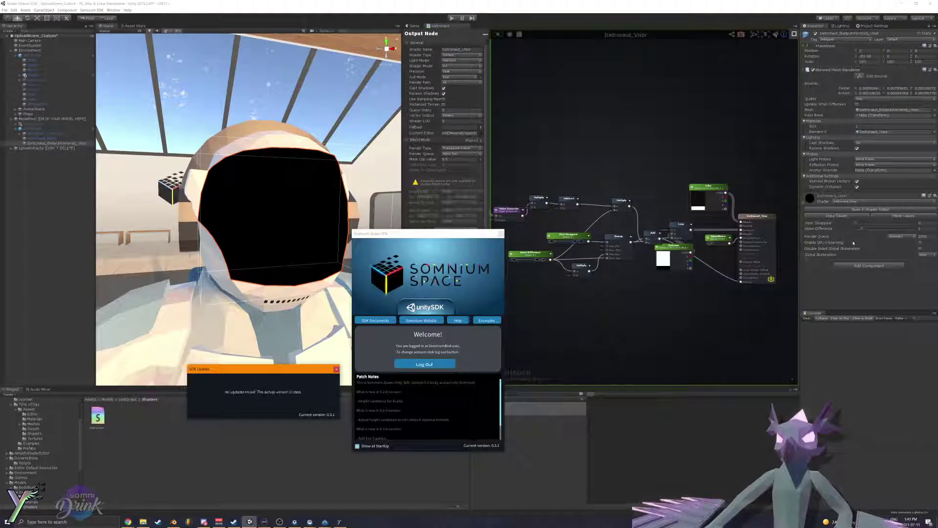
pyautogui.click(498, 235)
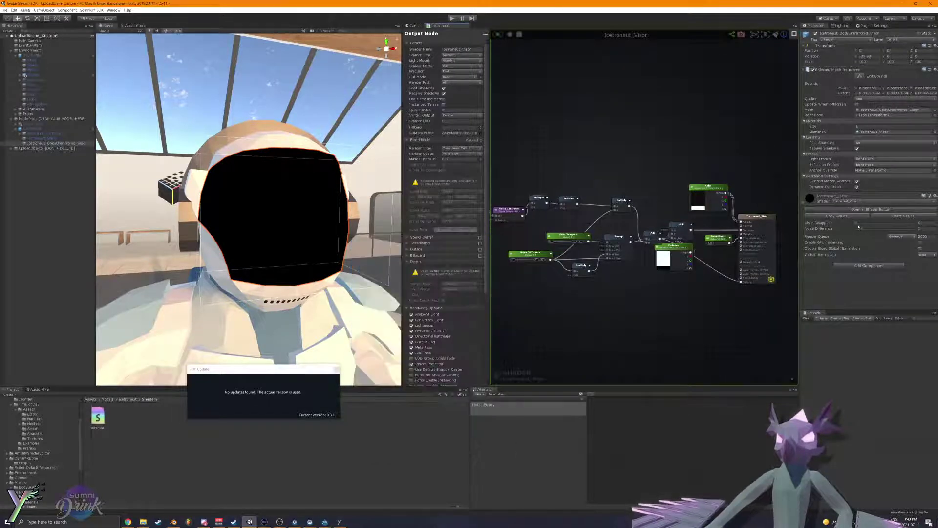
pyautogui.moveTo(856, 223); pyautogui.dragTo(918, 223)
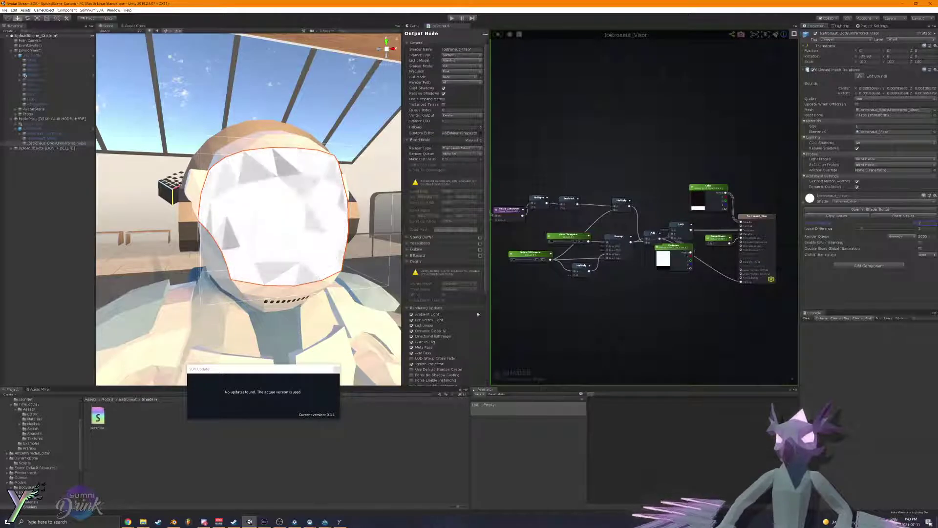
pyautogui.click(336, 369)
pyautogui.scroll(4, 616, 274)
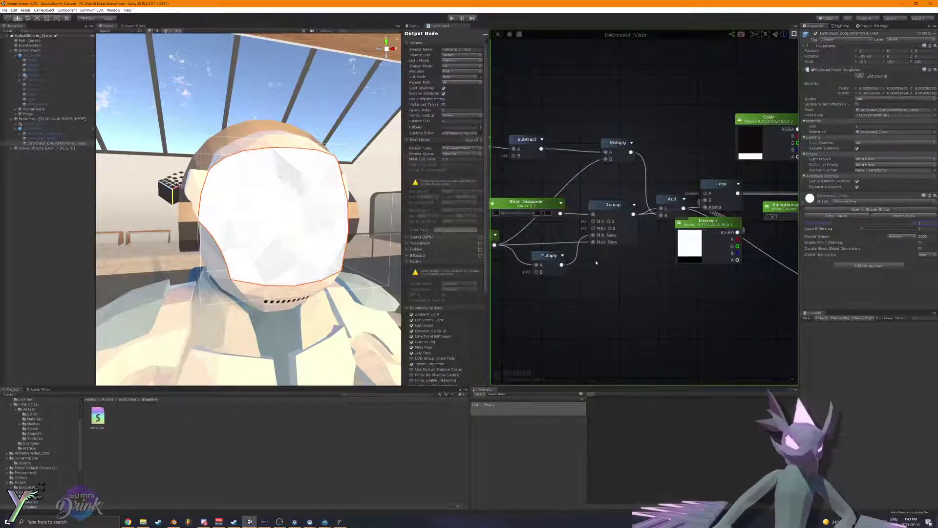
pyautogui.moveTo(919, 223); pyautogui.dragTo(863, 225)
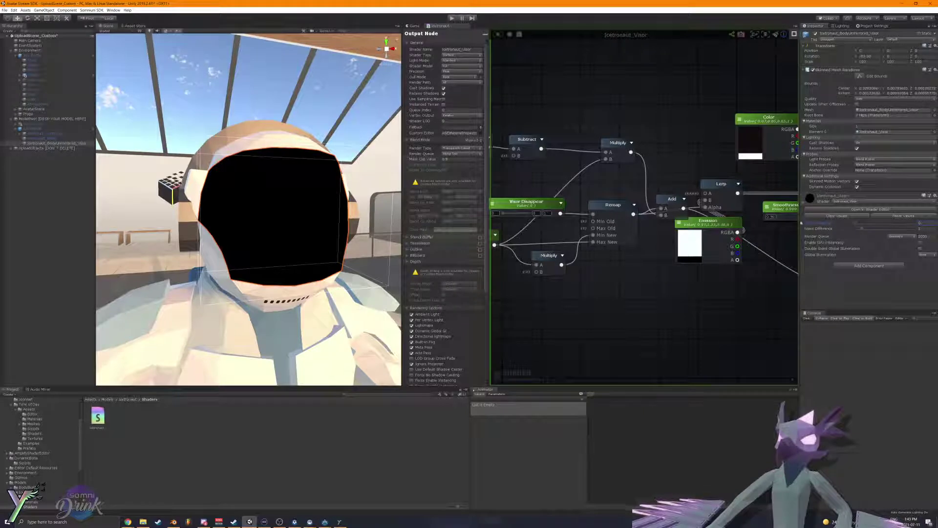
# Step: Duplicate the Multiply node fed by Noise Difference and connect the copy's output to the Remap node's Max New input
pyautogui.moveTo(606, 266); pyautogui.dragTo(658, 288, button='middle')
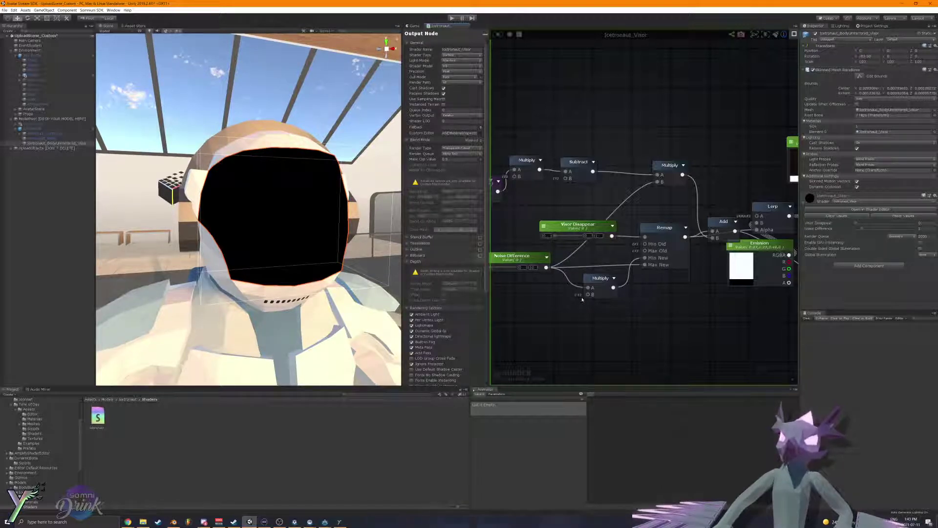
pyautogui.moveTo(610, 276); pyautogui.dragTo(593, 262)
pyautogui.hotkey('ctrl', 'd')
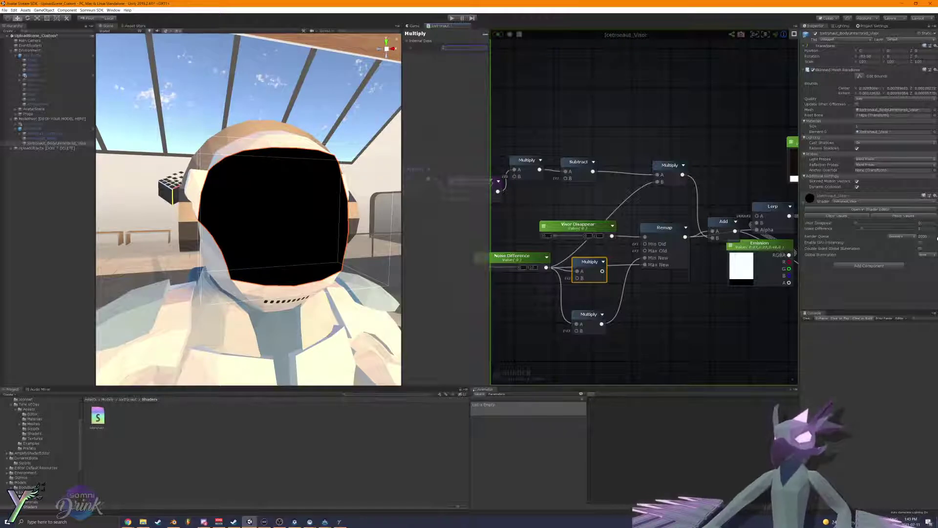
pyautogui.moveTo(859, 225); pyautogui.dragTo(935, 224)
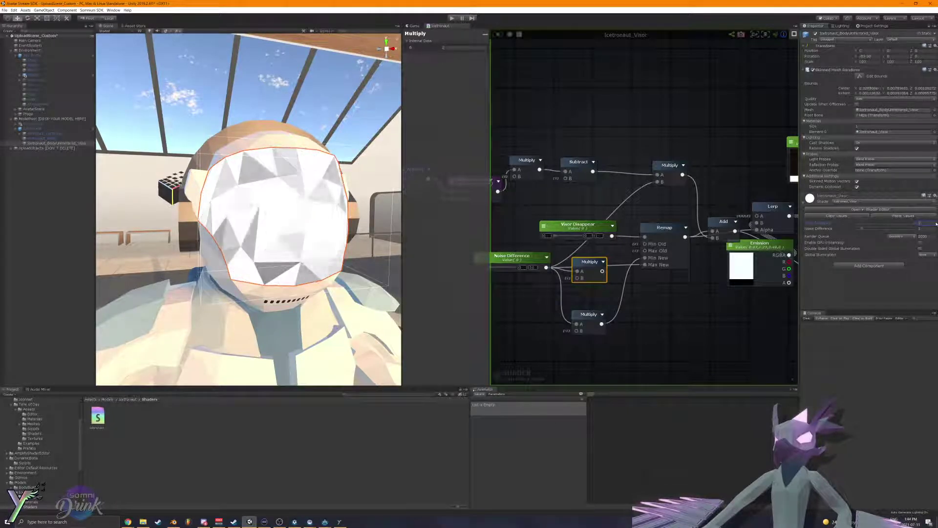
pyautogui.moveTo(602, 271); pyautogui.dragTo(645, 264)
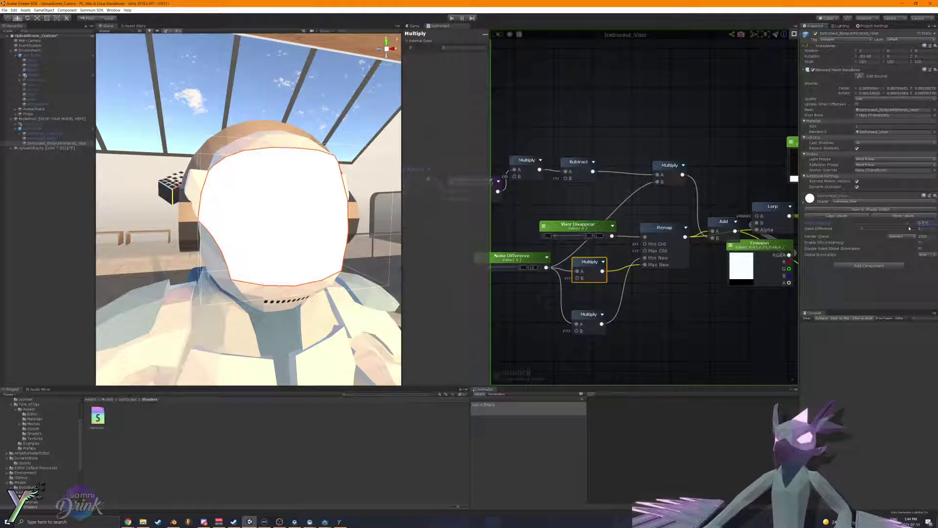
# Step: Try out the Noise Difference and Visor Disappear sliders together and set Noise Difference to 1
pyautogui.moveTo(919, 228); pyautogui.dragTo(865, 225)
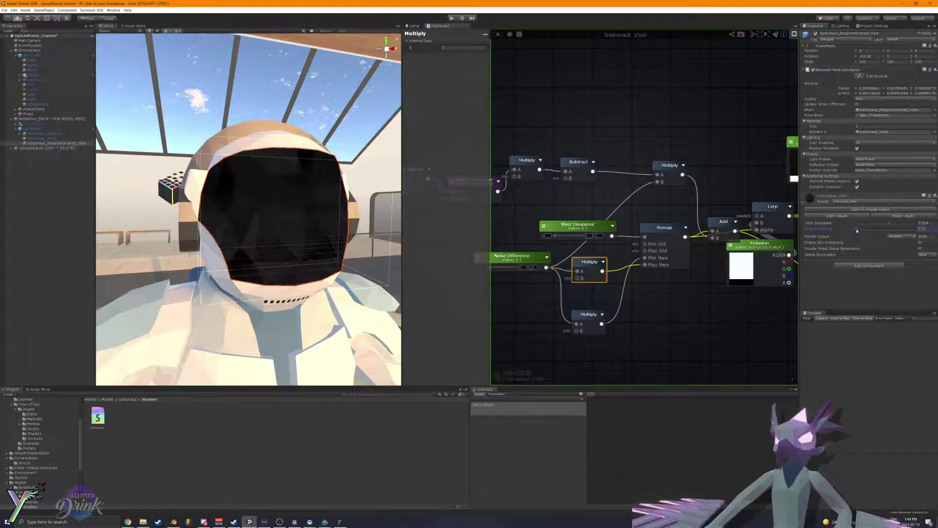
pyautogui.click(859, 225)
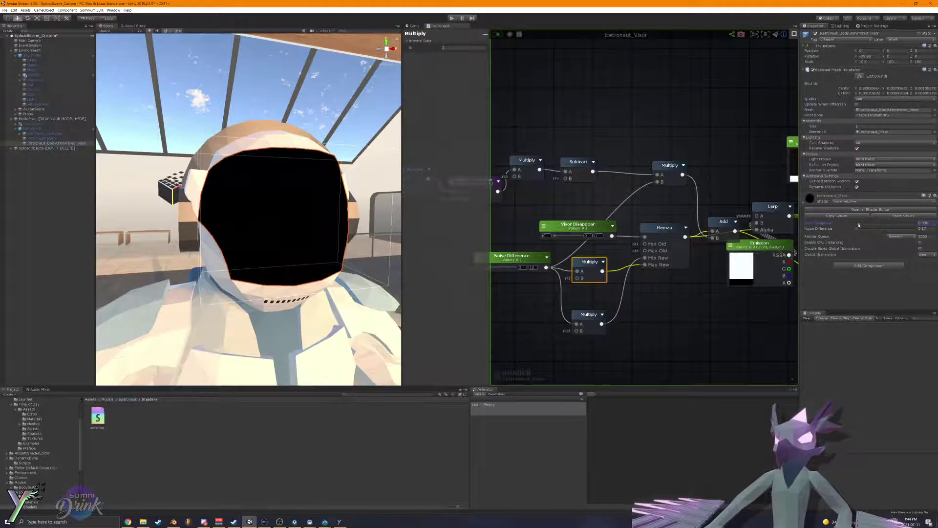
pyautogui.moveTo(859, 224)
pyautogui.mouseDown()
pyautogui.moveTo(918, 226)
pyautogui.moveTo(864, 231)
pyautogui.mouseUp()
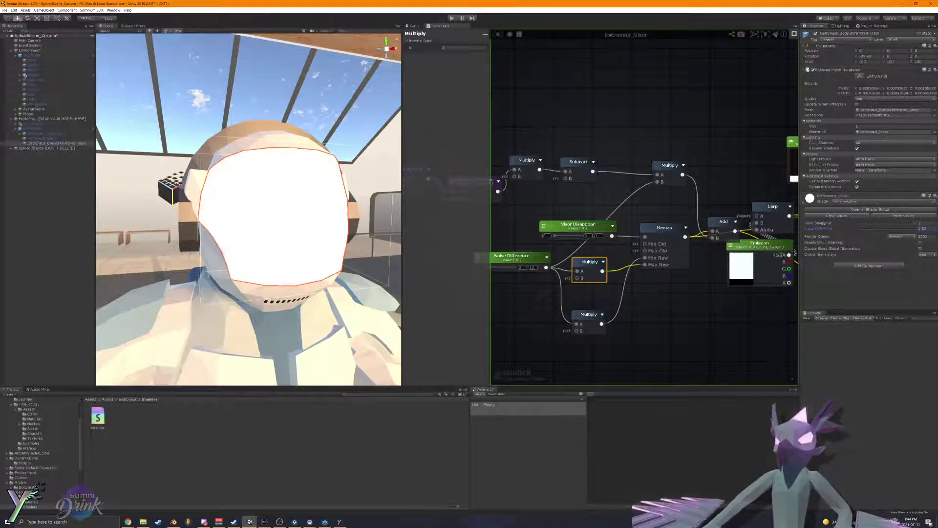
pyautogui.write('1')
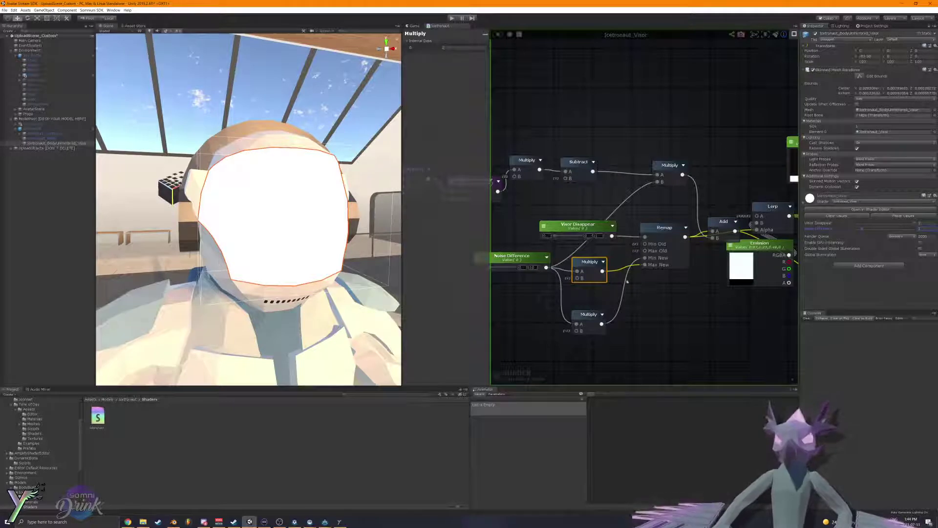
# Step: Adjust the duplicated Multiply node's B value and test different Noise Difference and Visor Disappear combinations on the visor
pyautogui.click(581, 271)
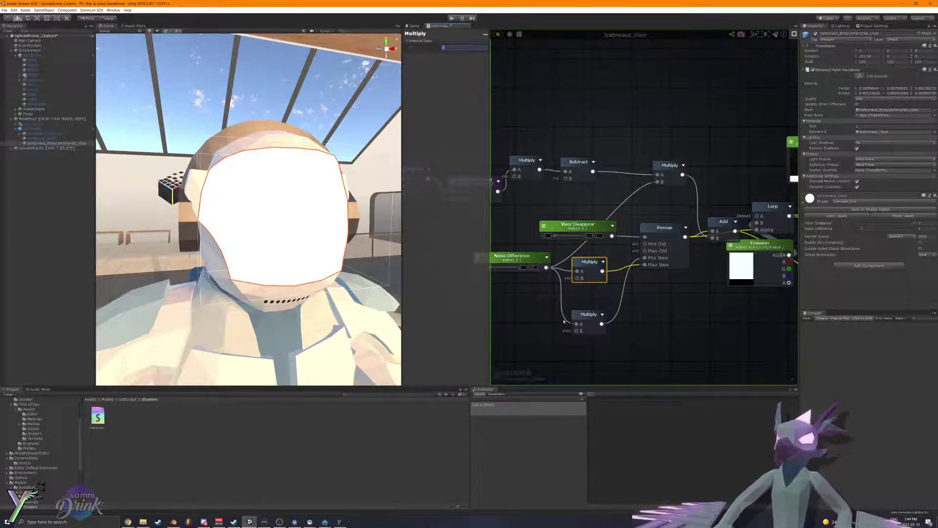
pyautogui.moveTo(564, 321); pyautogui.dragTo(615, 329, button='middle')
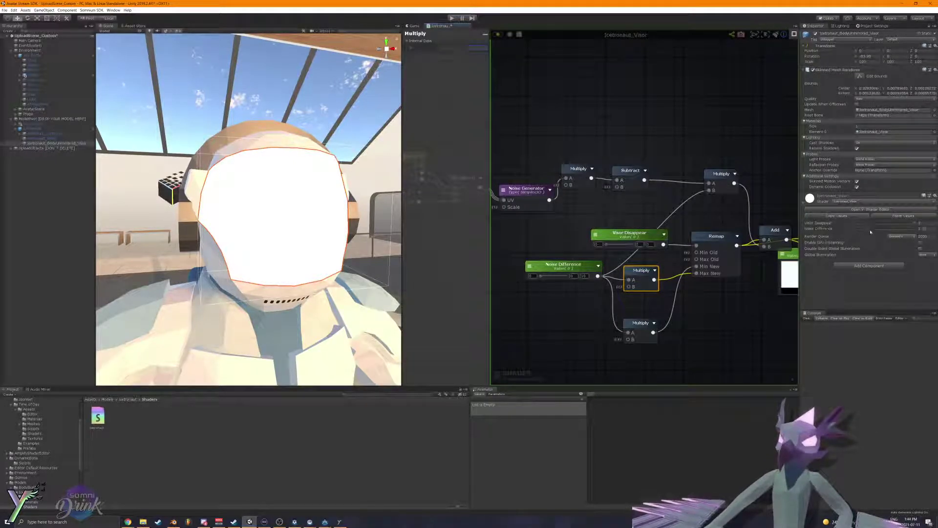
pyautogui.moveTo(889, 229); pyautogui.dragTo(884, 228)
pyautogui.moveTo(914, 223); pyautogui.dragTo(892, 225)
pyautogui.click(917, 230)
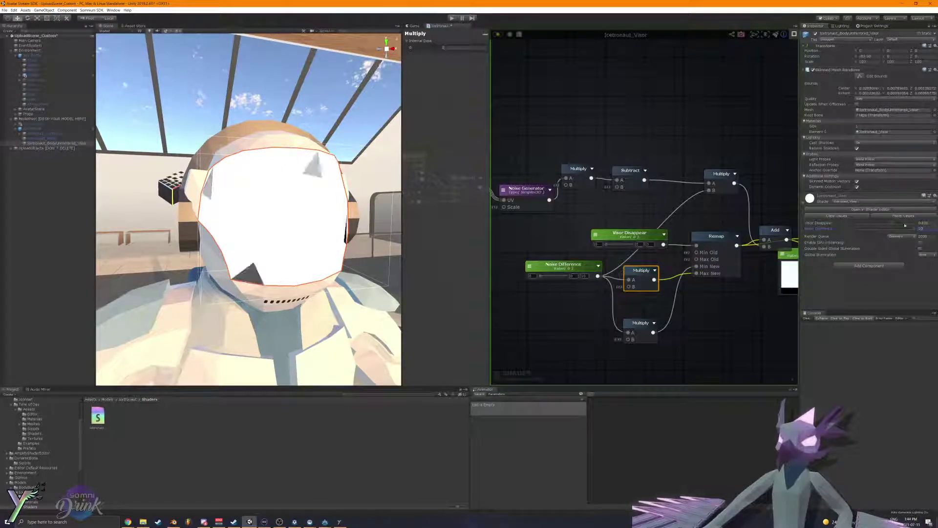
pyautogui.moveTo(907, 223); pyautogui.dragTo(936, 224)
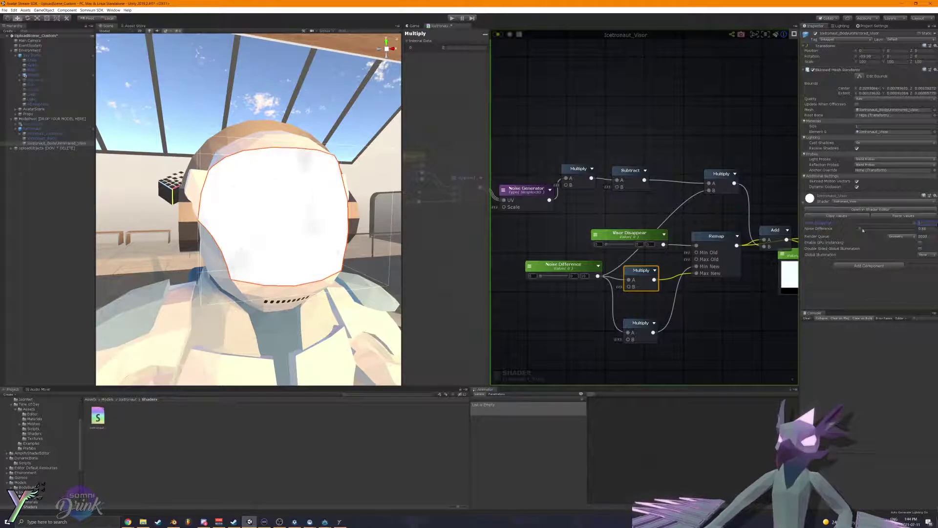
pyautogui.moveTo(859, 231); pyautogui.dragTo(854, 230)
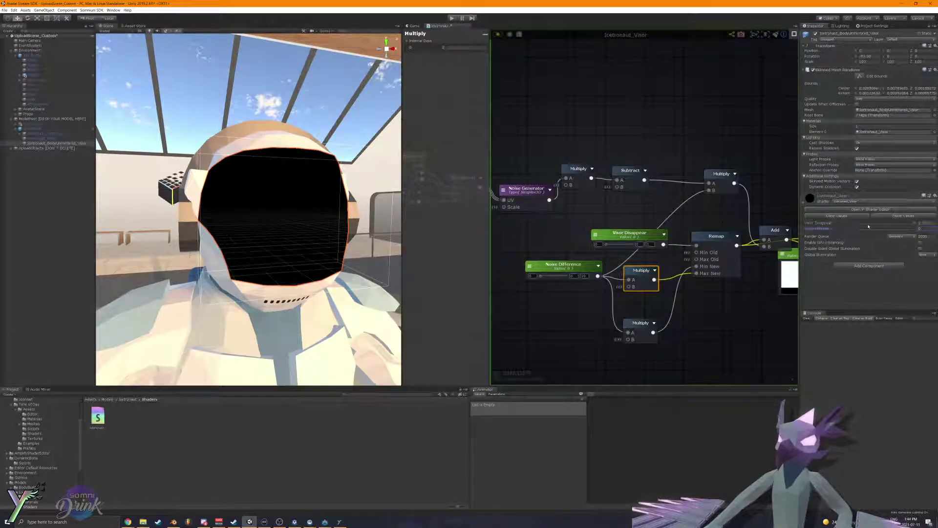
pyautogui.moveTo(848, 230); pyautogui.dragTo(918, 226)
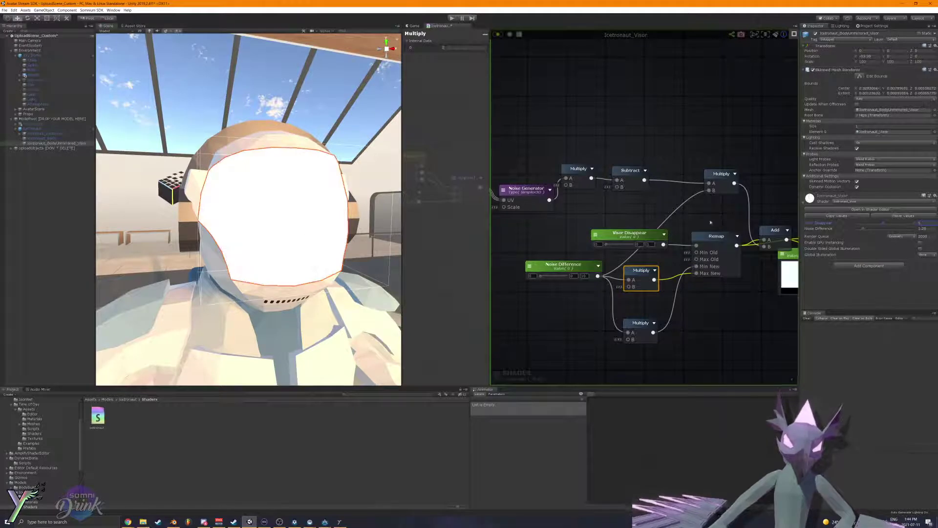
# Step: Set the Time node's Scale to 0.2, recompile the shader, and check the noise speed at different Visor Disappear values
pyautogui.moveTo(540, 208); pyautogui.dragTo(794, 253, button='middle')
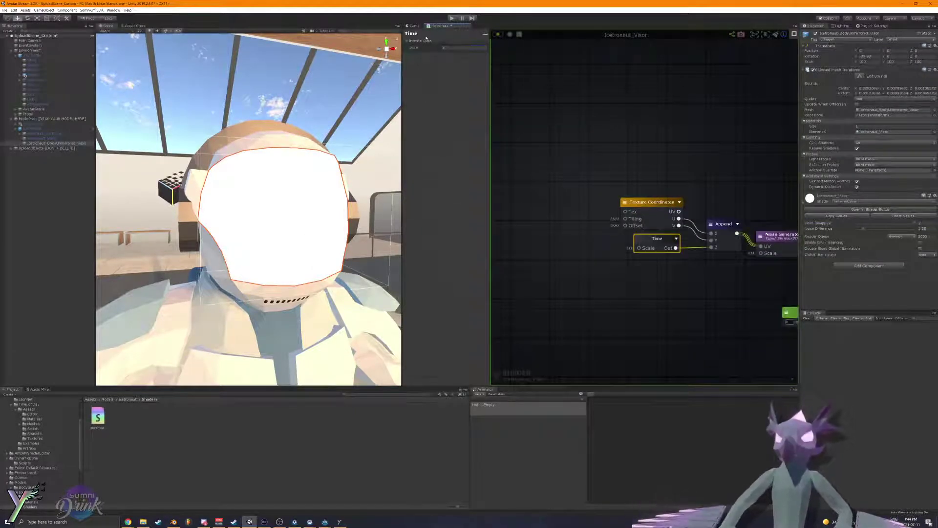
pyautogui.click(445, 48)
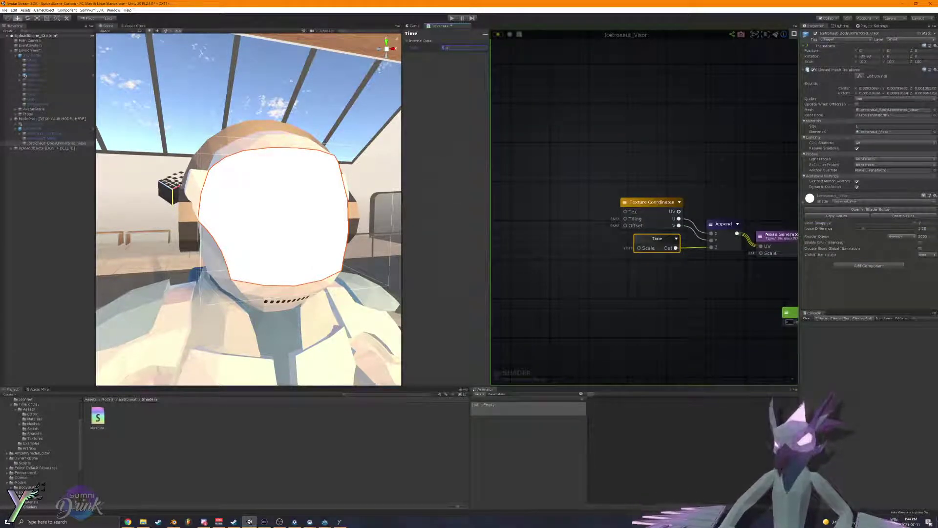
pyautogui.write('0.4')
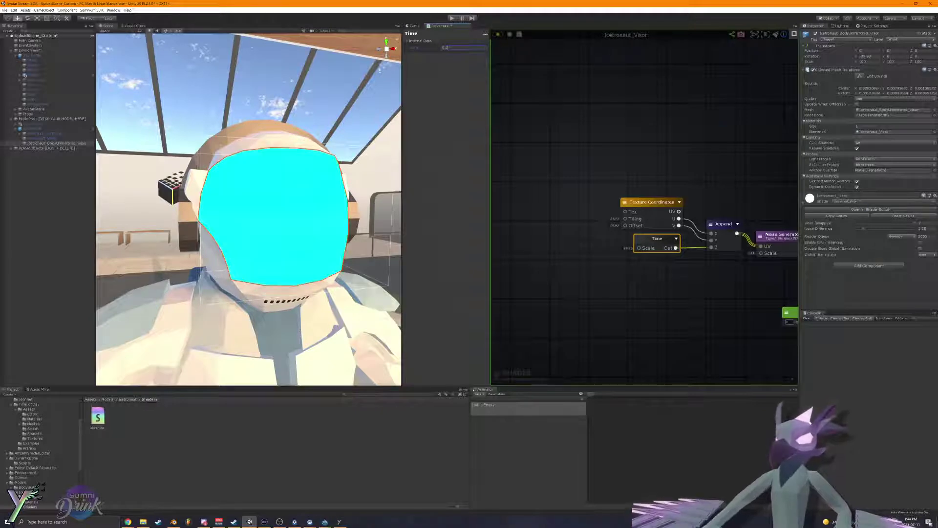
pyautogui.moveTo(911, 221); pyautogui.dragTo(888, 221)
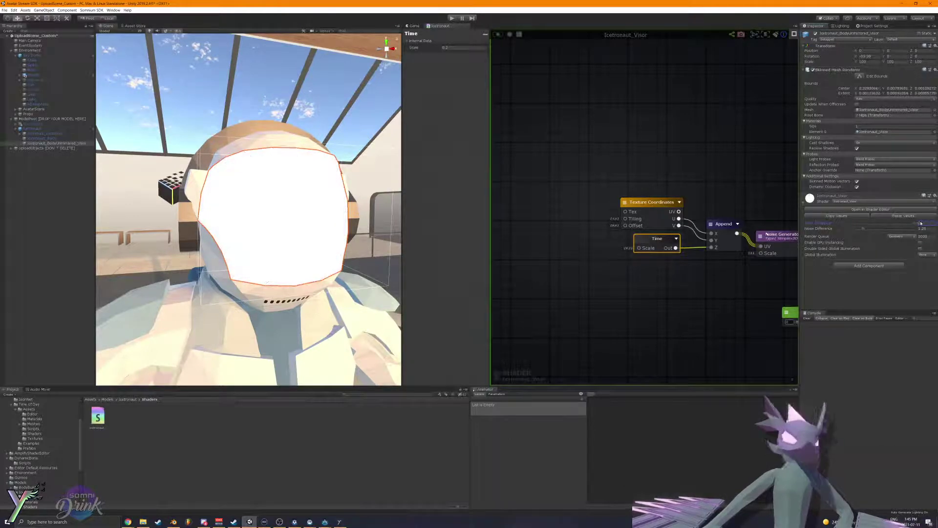
pyautogui.moveTo(888, 220)
pyautogui.mouseDown()
pyautogui.moveTo(847, 224)
pyautogui.moveTo(893, 223)
pyautogui.moveTo(873, 224)
pyautogui.mouseUp()
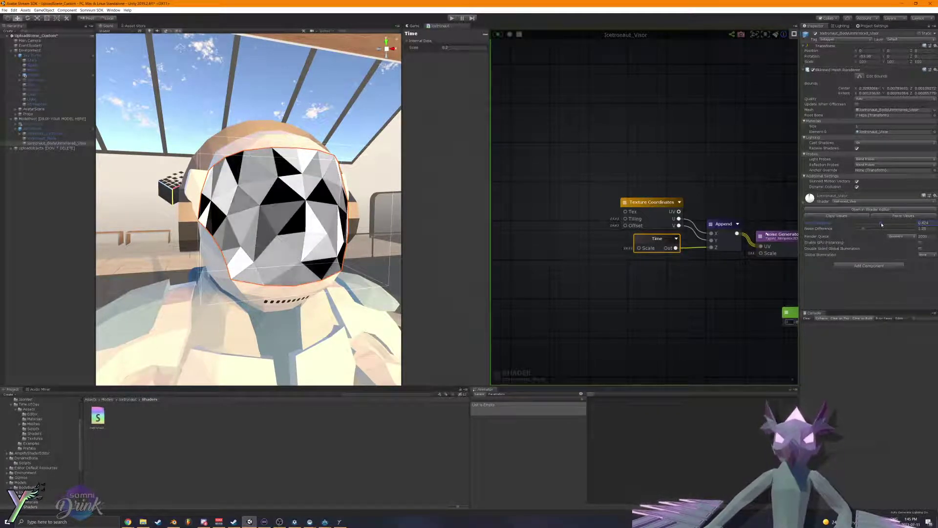
# Step: Route the Lerp output to Debug, connect the Add output to the Lerp's Alpha input, and test the Visor Disappear slider
pyautogui.moveTo(759, 264); pyautogui.dragTo(655, 256, button='middle')
pyautogui.moveTo(741, 251); pyautogui.dragTo(555, 263, button='middle')
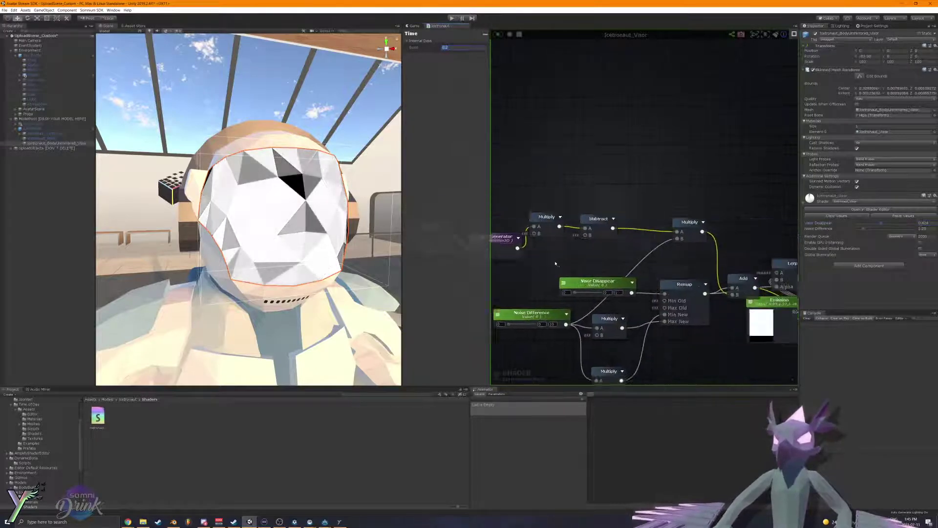
pyautogui.moveTo(674, 258); pyautogui.dragTo(514, 203, button='middle')
pyautogui.moveTo(648, 218); pyautogui.dragTo(733, 308)
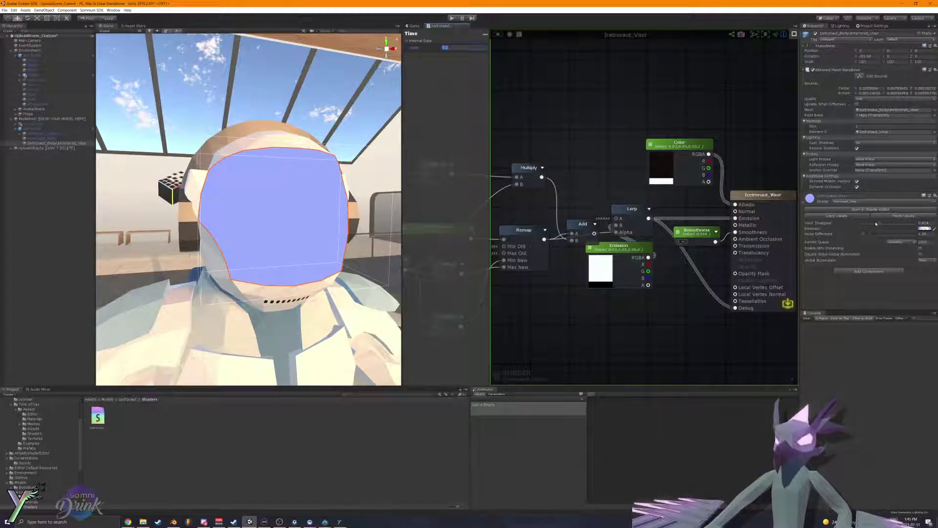
pyautogui.moveTo(876, 224); pyautogui.dragTo(878, 224)
pyautogui.moveTo(595, 234); pyautogui.dragTo(616, 232)
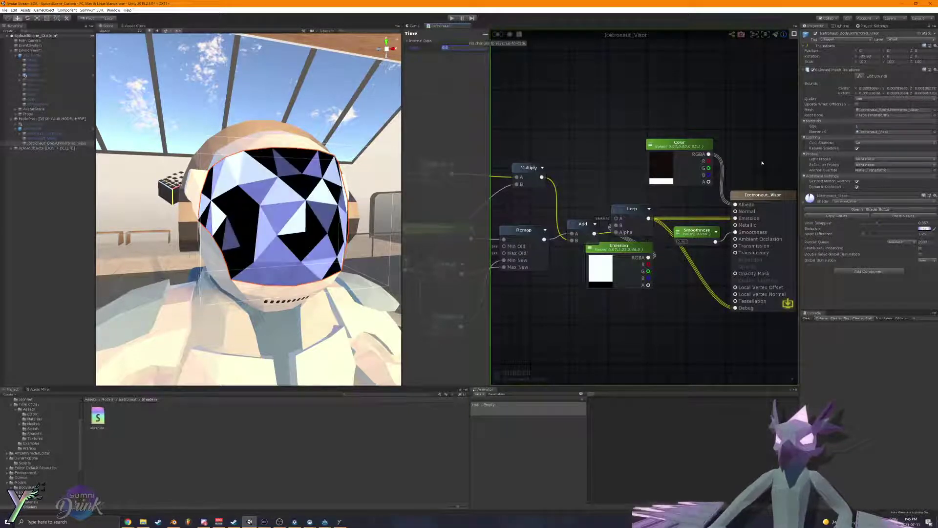
pyautogui.moveTo(878, 223); pyautogui.dragTo(900, 224)
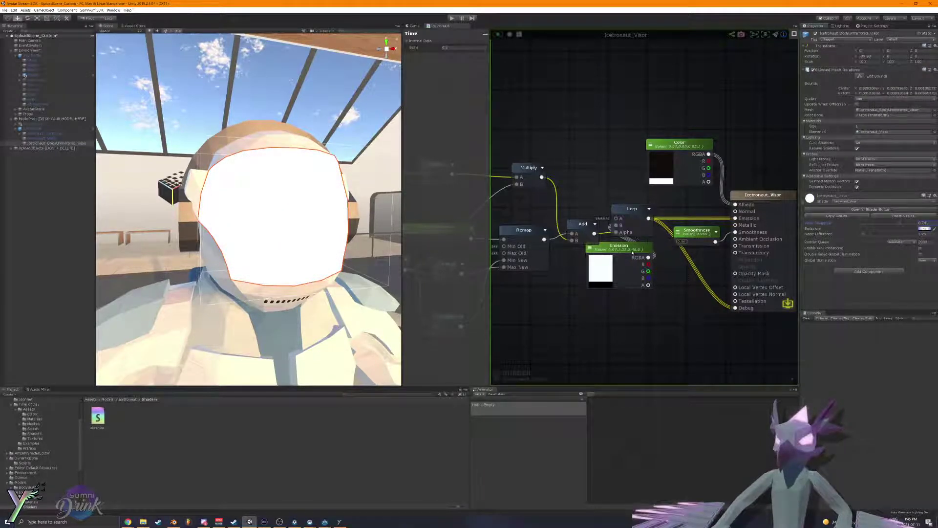
# Step: Insert a Clamp node between the Add output and the Lerp's Alpha input, and test the Visor Disappear slider
pyautogui.moveTo(632, 252); pyautogui.dragTo(606, 275)
pyautogui.click(629, 209)
pyautogui.moveTo(616, 218); pyautogui.dragTo(595, 163)
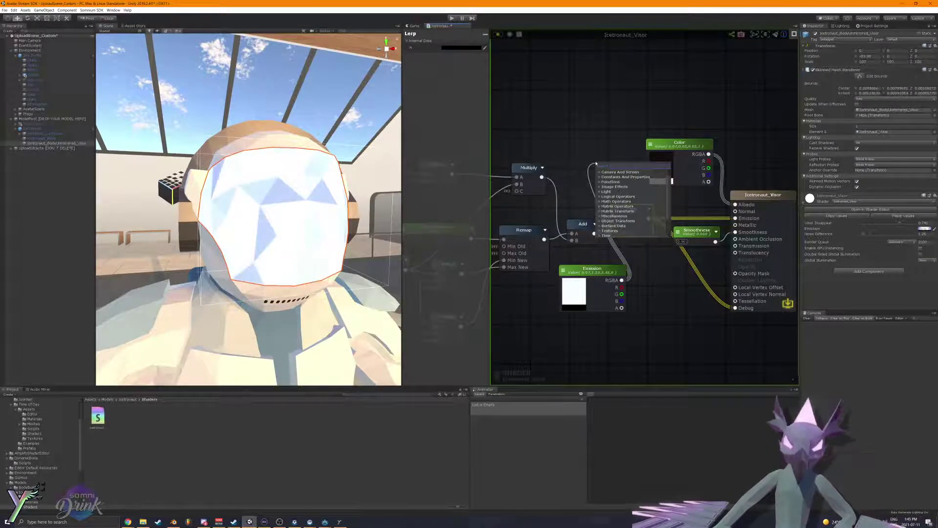
pyautogui.write('clamp')
pyautogui.click(616, 180)
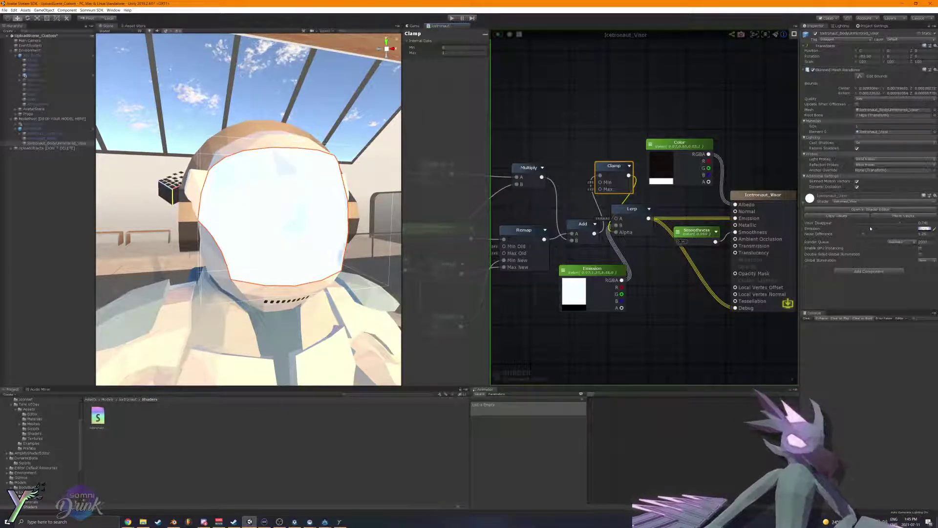
pyautogui.moveTo(870, 228); pyautogui.dragTo(916, 281)
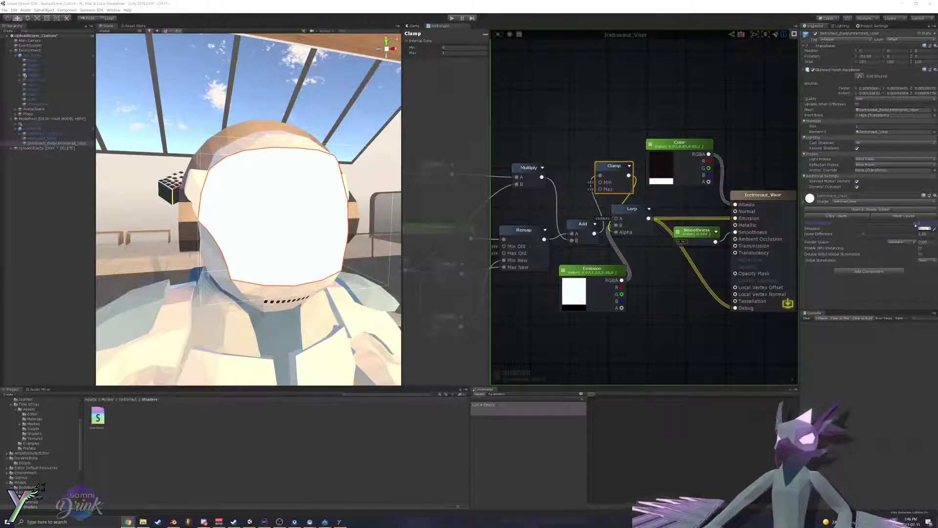
# Step: Disconnect the Lerp output from the Debug input and check the visor at different Visor Disappear values
pyautogui.moveTo(915, 224); pyautogui.dragTo(886, 232)
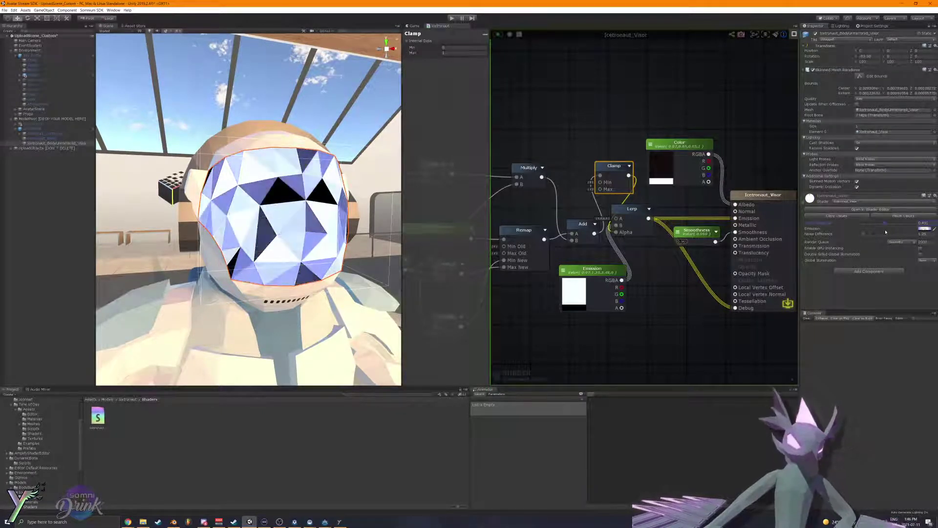
pyautogui.moveTo(735, 308); pyautogui.dragTo(709, 313)
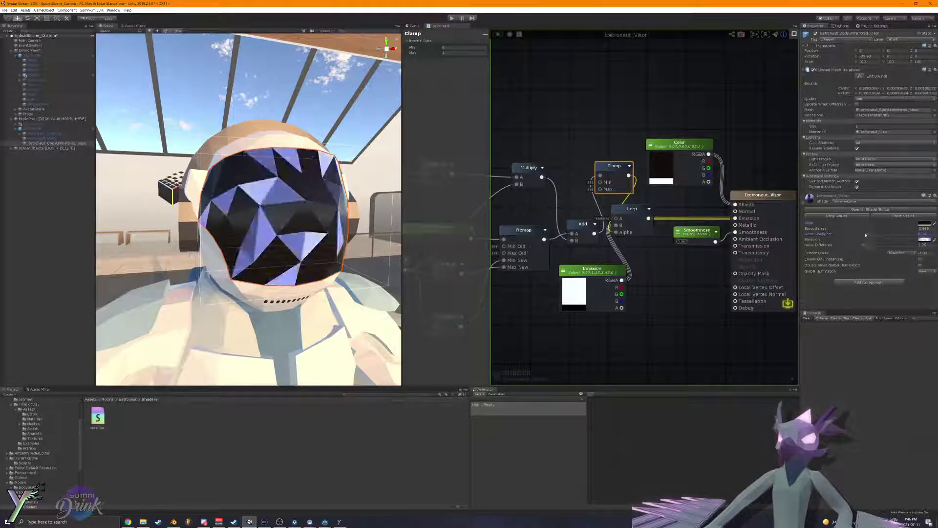
pyautogui.moveTo(866, 235); pyautogui.dragTo(673, 256)
pyautogui.moveTo(543, 266); pyautogui.dragTo(669, 274, button='middle')
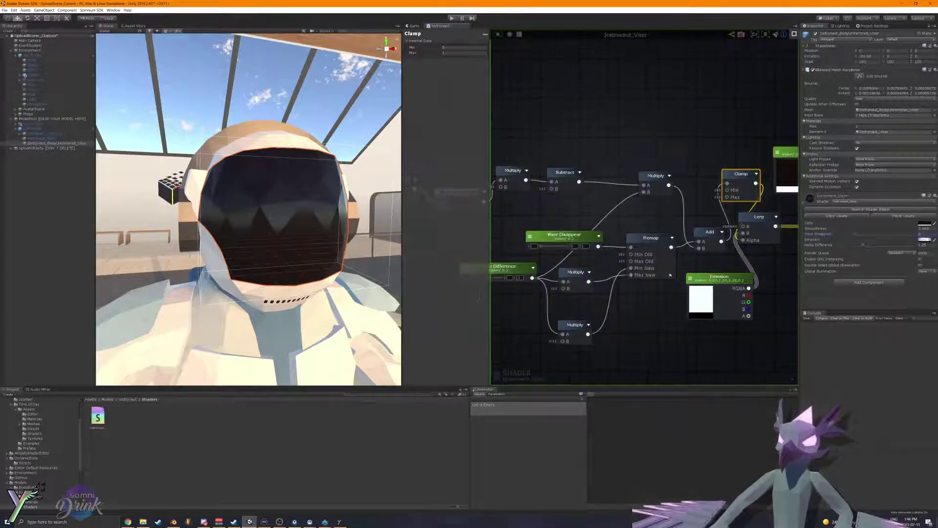
pyautogui.click(592, 277)
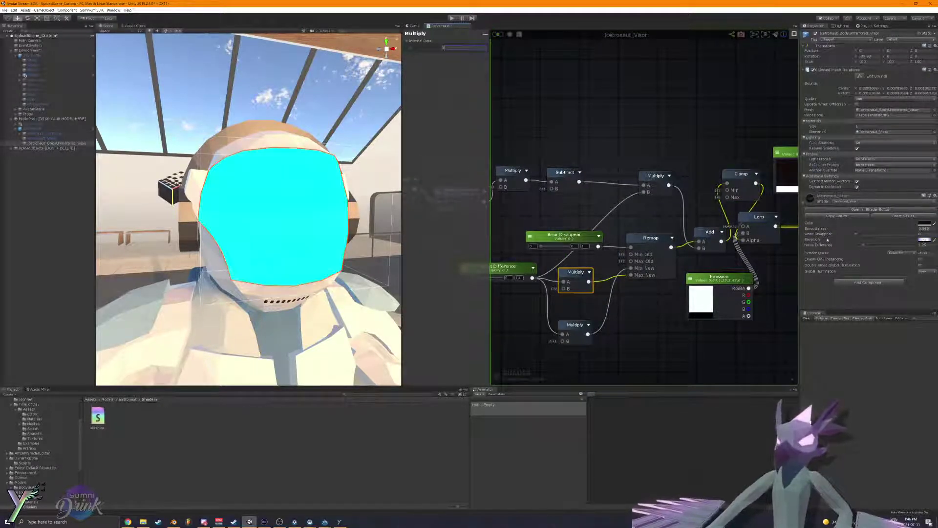
pyautogui.moveTo(856, 234); pyautogui.dragTo(906, 241)
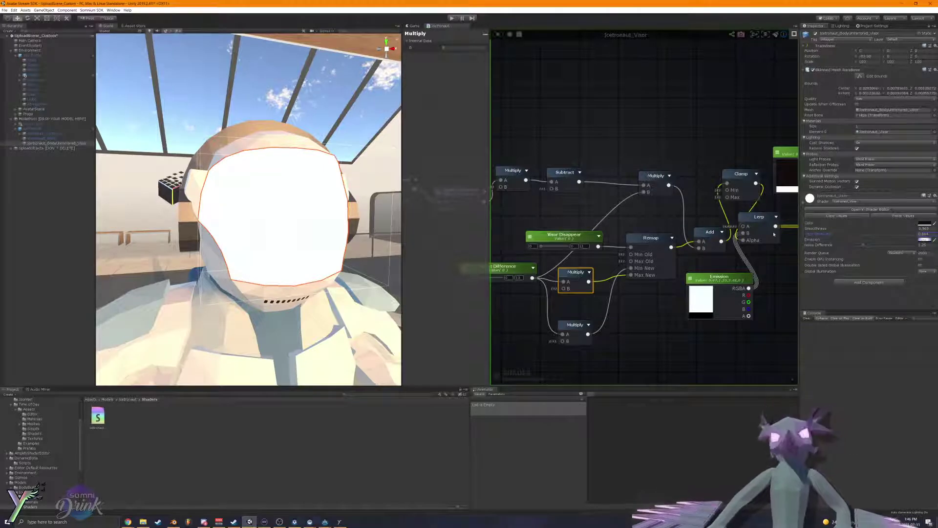
# Step: Set the visor shader's blend mode to Transparent in the Output Node settings
pyautogui.moveTo(795, 291); pyautogui.dragTo(676, 289, button='middle')
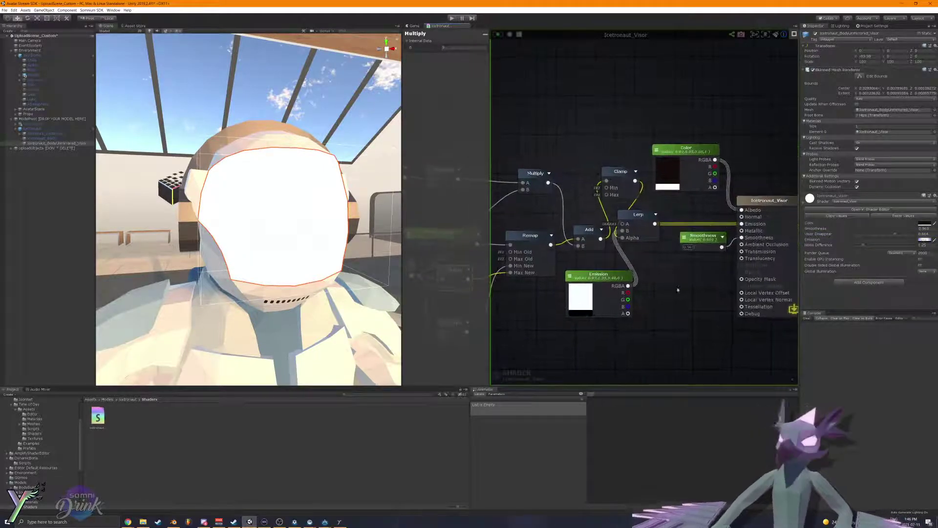
pyautogui.click(766, 245)
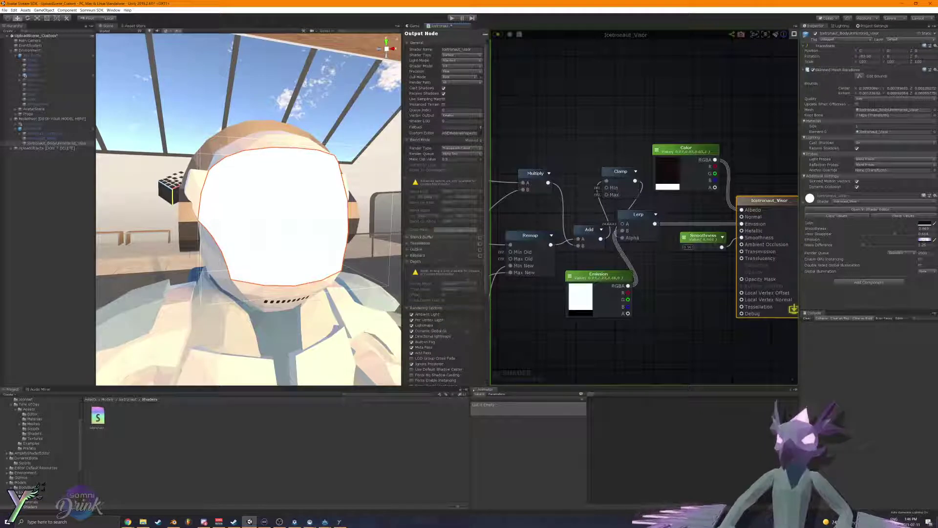
pyautogui.scroll(-2, 455, 225)
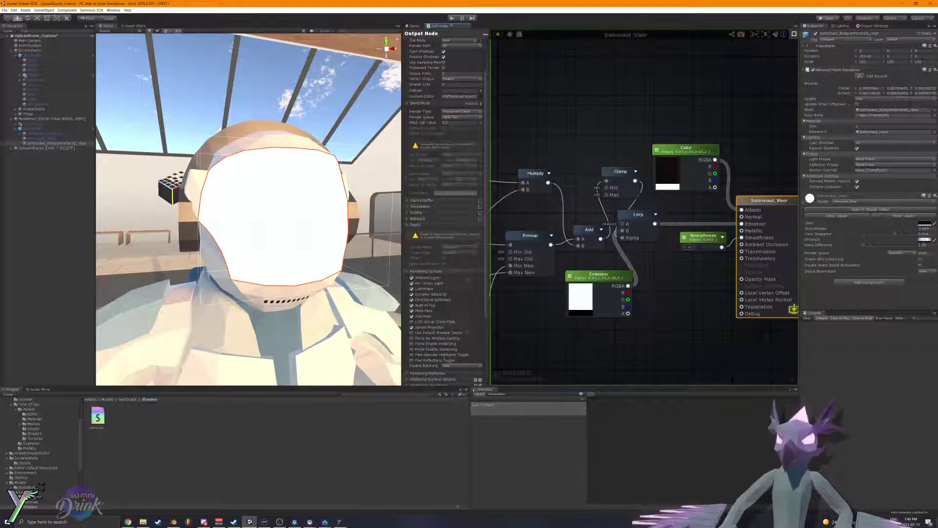
pyautogui.scroll(3, 431, 243)
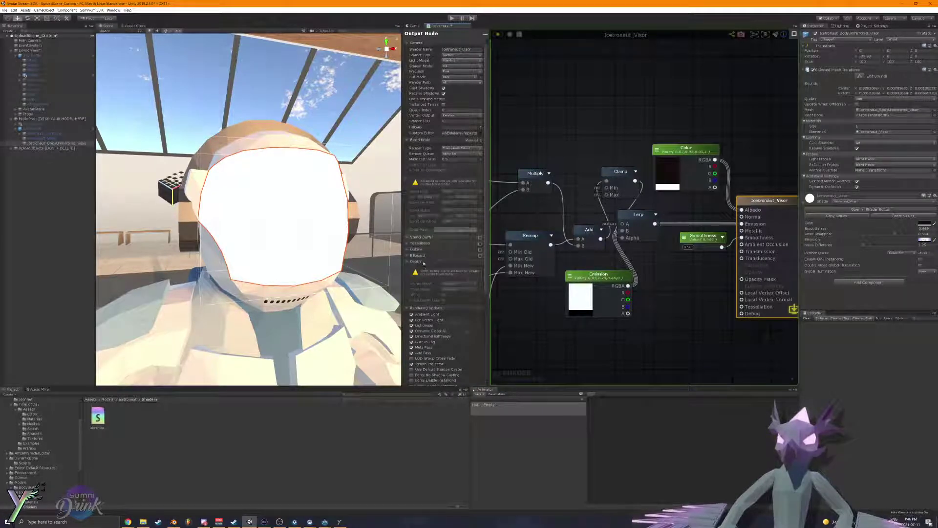
pyautogui.click(431, 308)
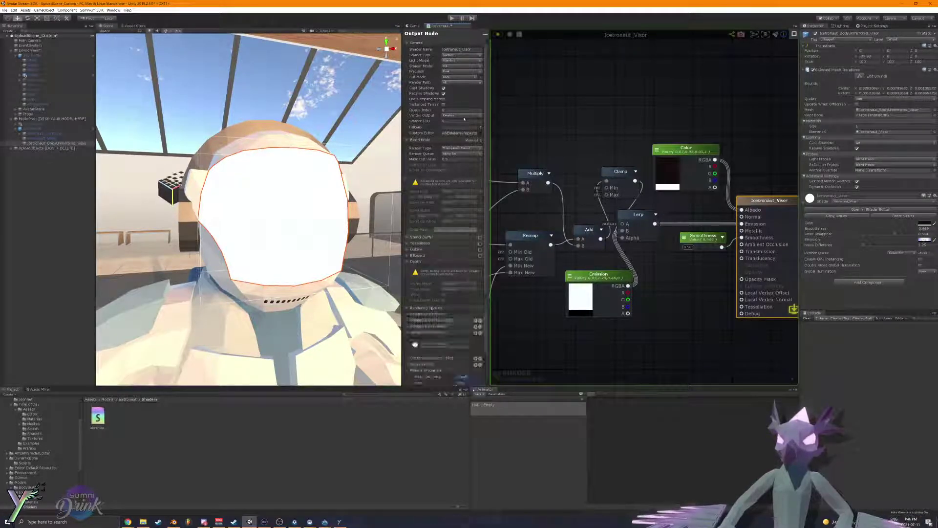
pyautogui.click(462, 148)
pyautogui.click(474, 141)
pyautogui.click(474, 140)
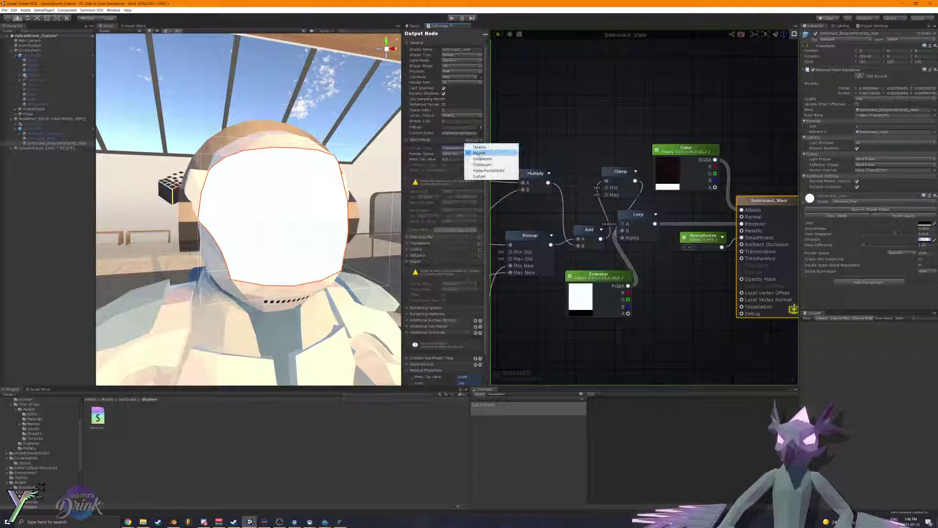
pyautogui.click(481, 159)
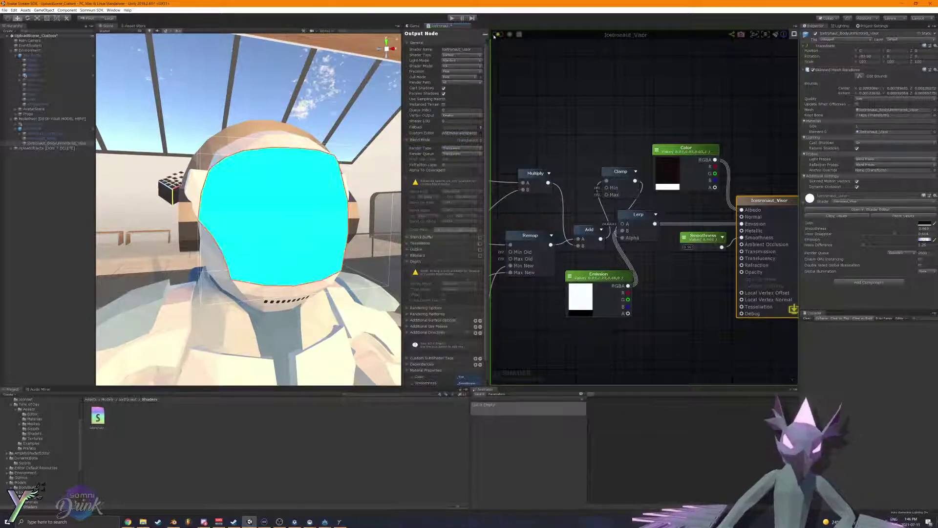
# Step: Add a Remap node below the Emission node and connect its output to the shader's Opacity input
pyautogui.rightClick(647, 305)
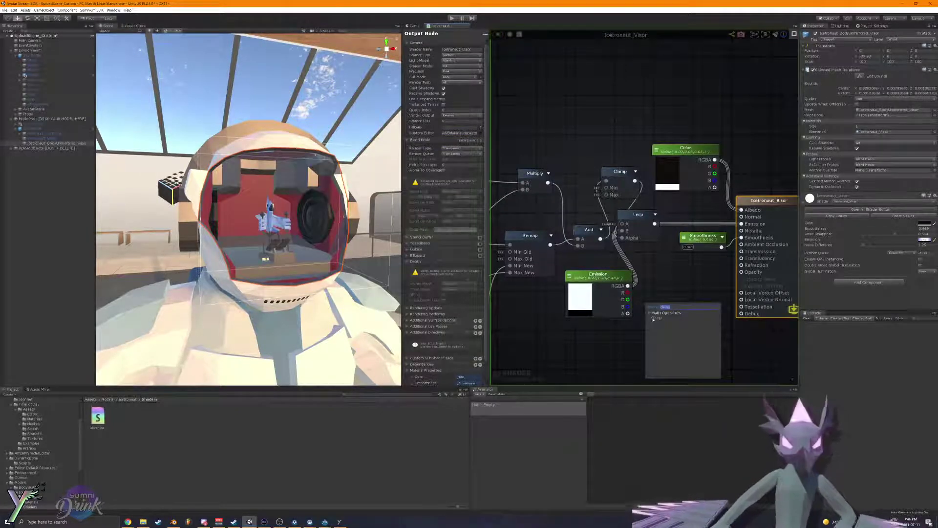
pyautogui.write('rema')
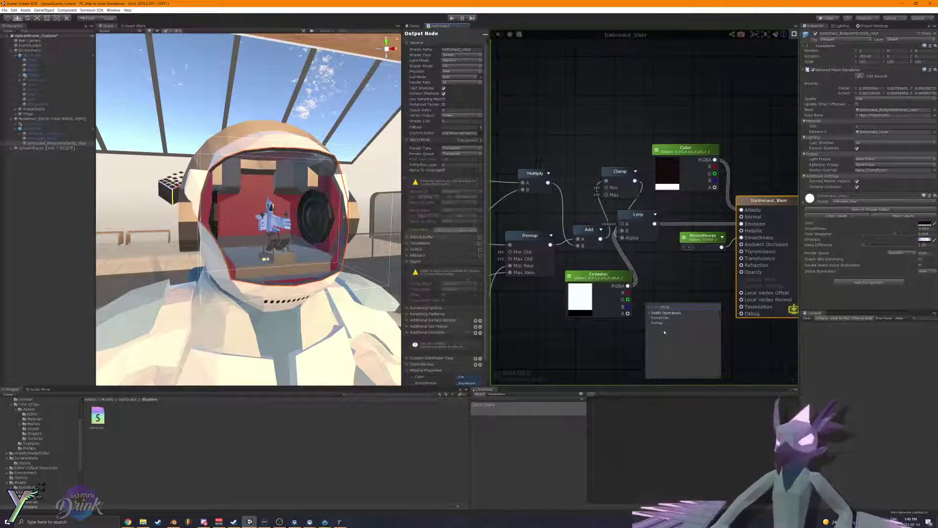
pyautogui.click(661, 324)
pyautogui.moveTo(742, 270); pyautogui.dragTo(742, 272)
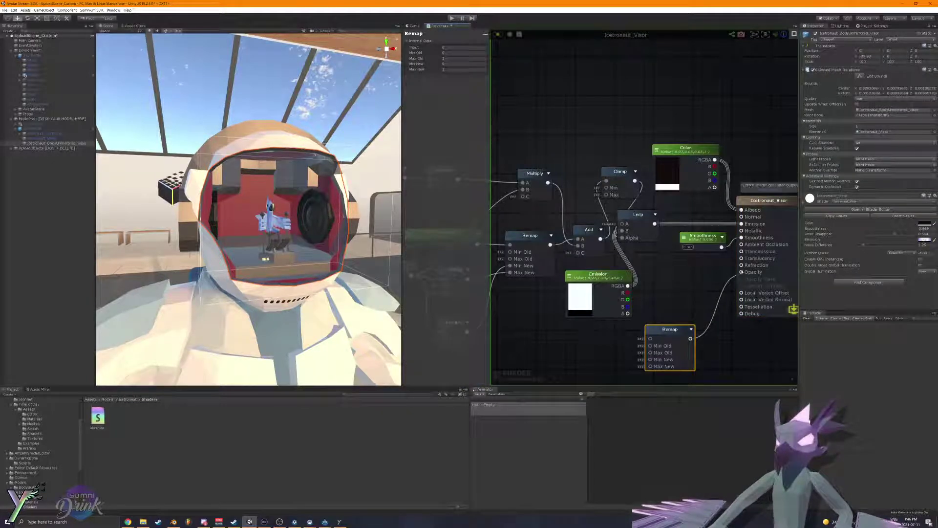
# Step: Add a Clamp node in front of the new Remap node and feed its output into the Remap
pyautogui.rightClick(623, 342)
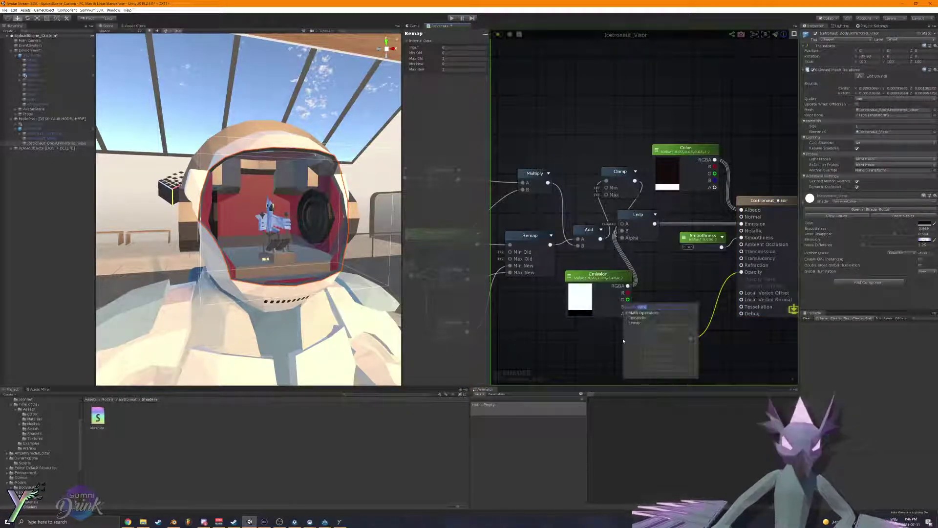
pyautogui.write('clam')
pyautogui.press('Return')
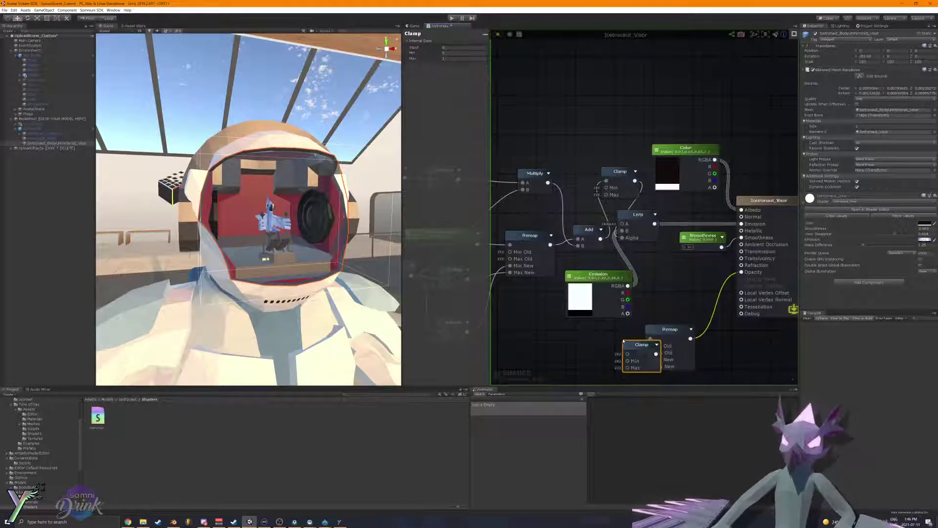
pyautogui.moveTo(631, 344); pyautogui.dragTo(606, 332)
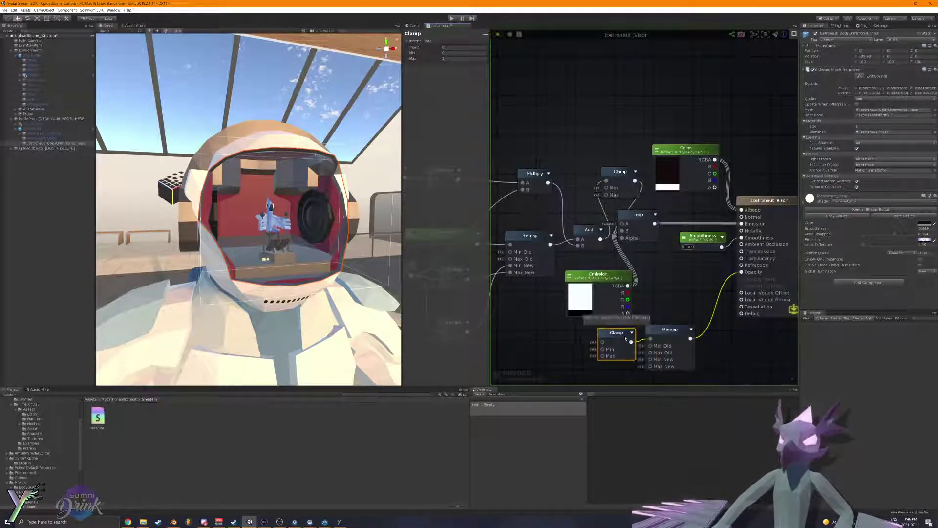
# Step: Connect the Add output to the new Clamp's input and tidy the Clamp and Remap nodes under the output node
pyautogui.moveTo(585, 325); pyautogui.dragTo(651, 296, button='middle')
pyautogui.scroll(-3, 659, 296)
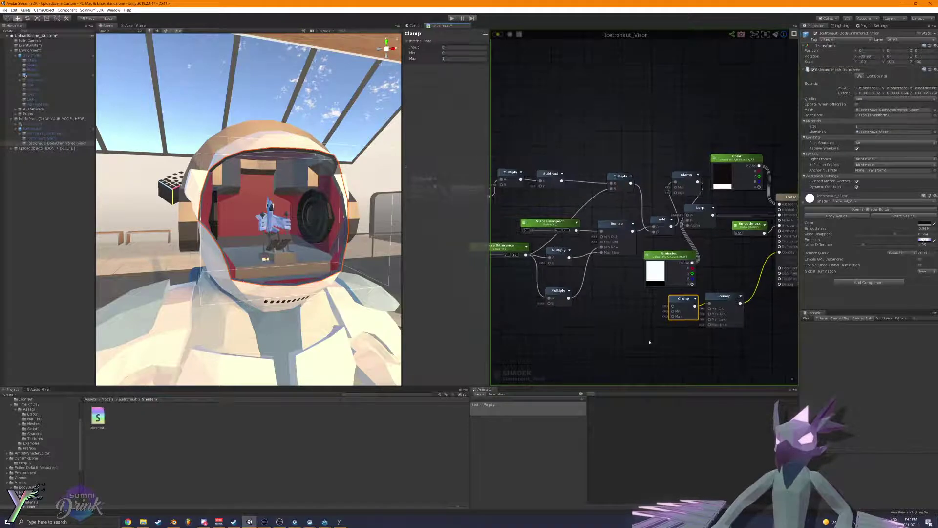
pyautogui.scroll(2, 668, 241)
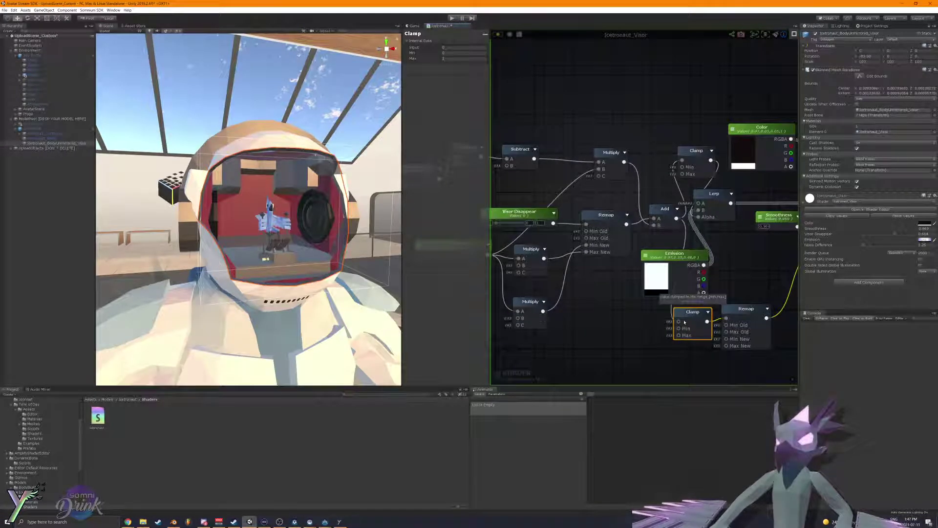
pyautogui.moveTo(680, 322); pyautogui.dragTo(679, 321)
pyautogui.moveTo(680, 322); pyautogui.dragTo(528, 301, button='middle')
pyautogui.moveTo(581, 294); pyautogui.dragTo(604, 295)
pyautogui.moveTo(530, 294); pyautogui.dragTo(553, 291)
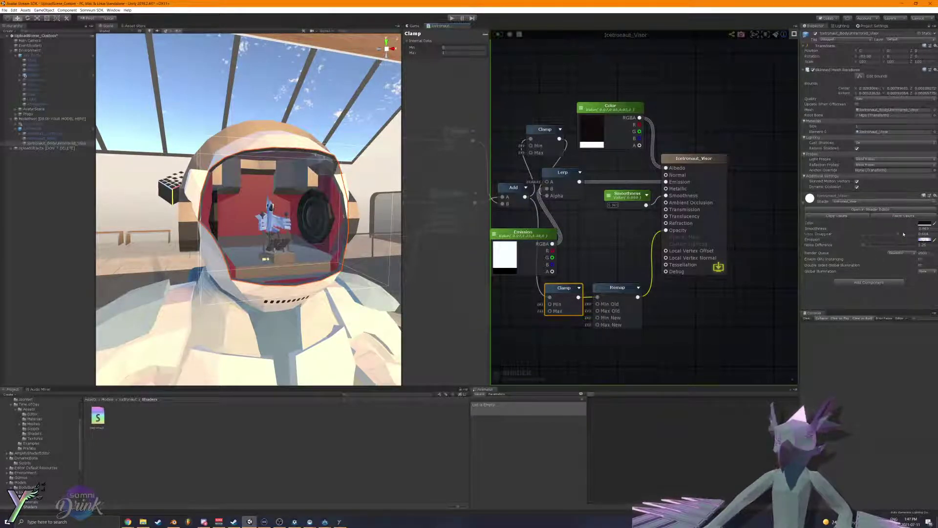
# Step: With Visor Disappear at 0, try the Transparent render queue on the visor material and settle on AlphaTest
pyautogui.moveTo(899, 236); pyautogui.dragTo(850, 236)
pyautogui.moveTo(264, 210); pyautogui.dragTo(381, 210, button='right')
pyautogui.click(895, 253)
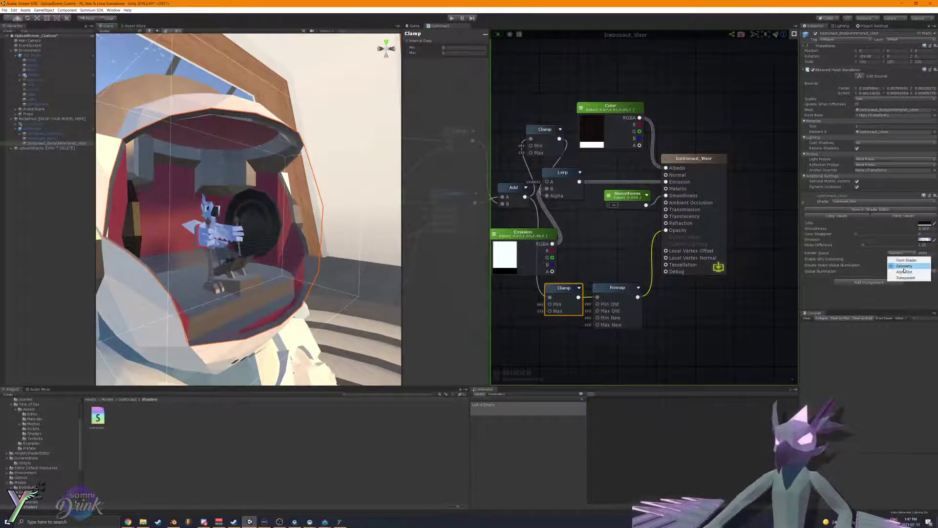
pyautogui.click(906, 280)
pyautogui.click(901, 253)
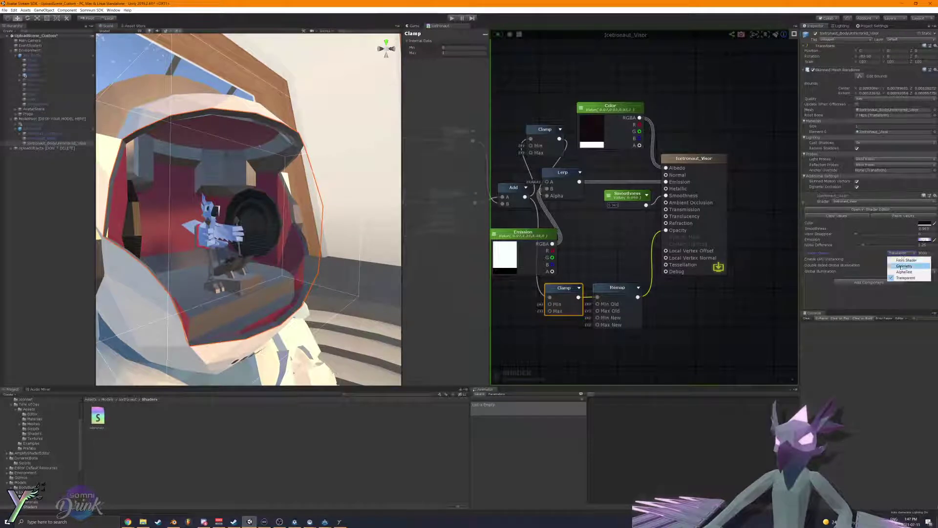
pyautogui.click(903, 273)
# Step: Raise Visor Disappear partway and examine the visor's transparency from the front and up close
pyautogui.moveTo(867, 234); pyautogui.dragTo(873, 238)
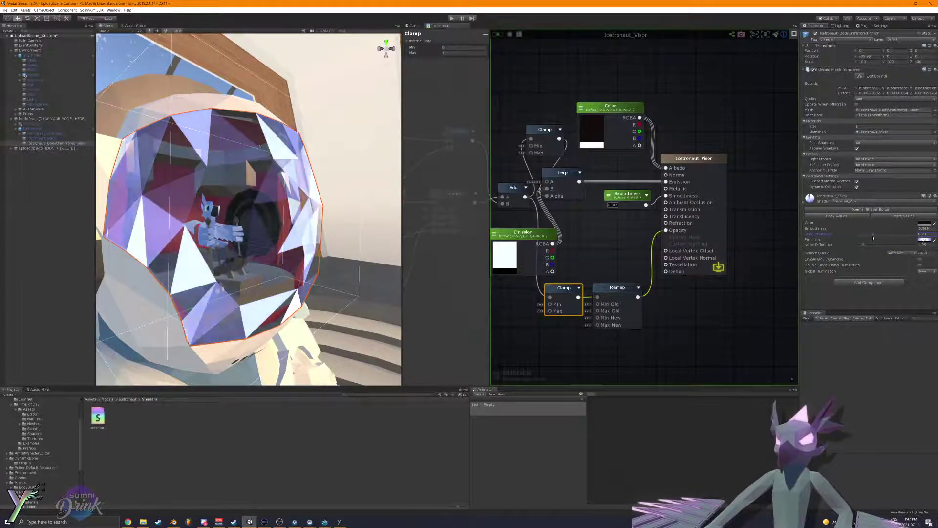
pyautogui.keyDown('alt'); pyautogui.moveTo(362, 262); pyautogui.dragTo(288, 241); pyautogui.keyUp('alt')
pyautogui.press('s')
pyautogui.moveTo(287, 240); pyautogui.dragTo(314, 257, button='right')
pyautogui.press('w')
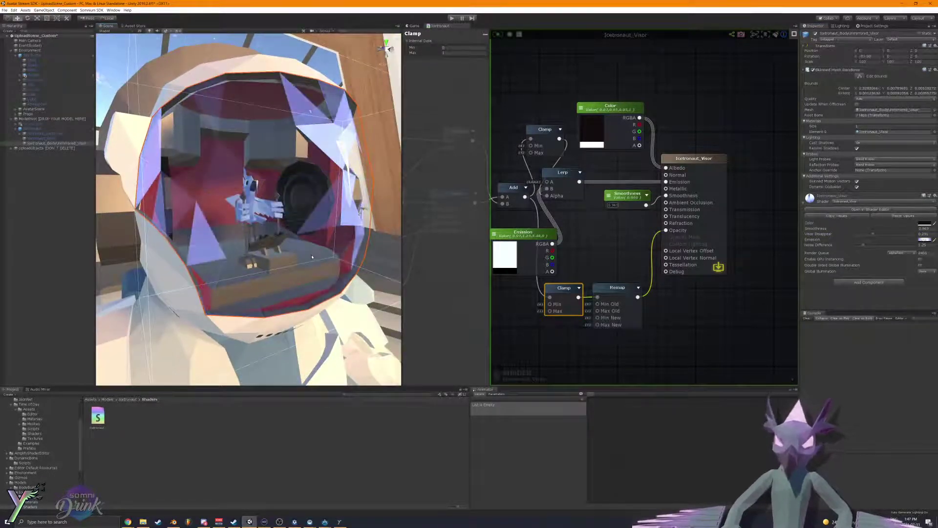
# Step: Move the output node and the opacity Remap node farther from the other nodes to open up space
pyautogui.moveTo(683, 177); pyautogui.dragTo(744, 173)
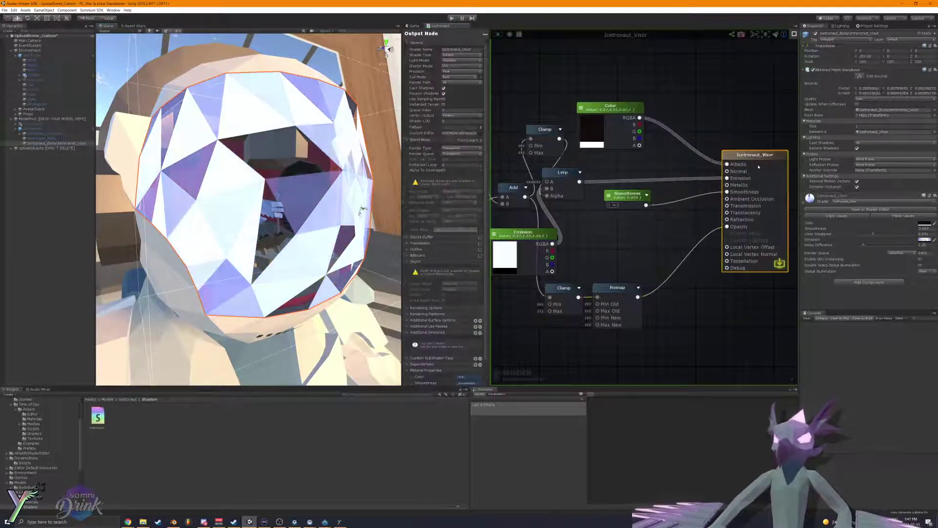
pyautogui.moveTo(617, 287); pyautogui.dragTo(659, 279)
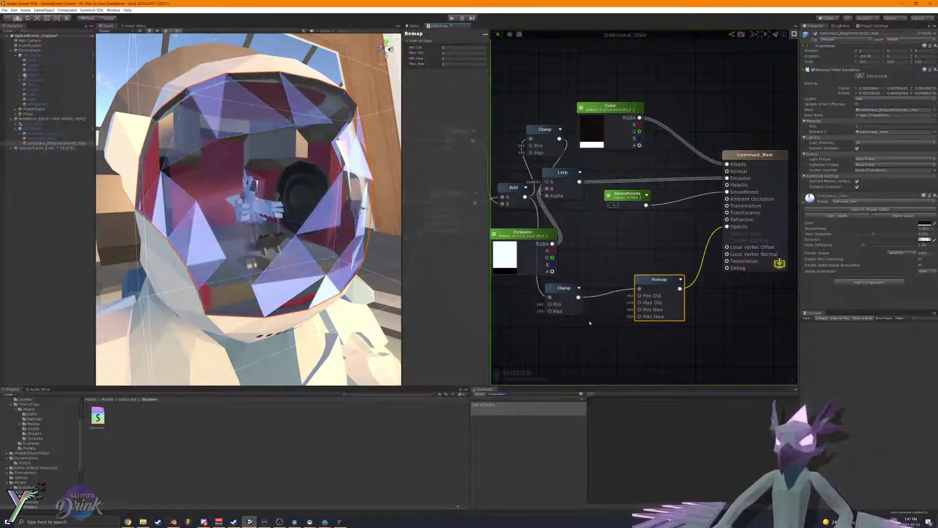
pyautogui.moveTo(587, 316); pyautogui.dragTo(624, 323, button='middle')
# Step: Adjust the opacity Remap's Min New value and test the visor's fading with different Visor Disappear values
pyautogui.click(452, 59)
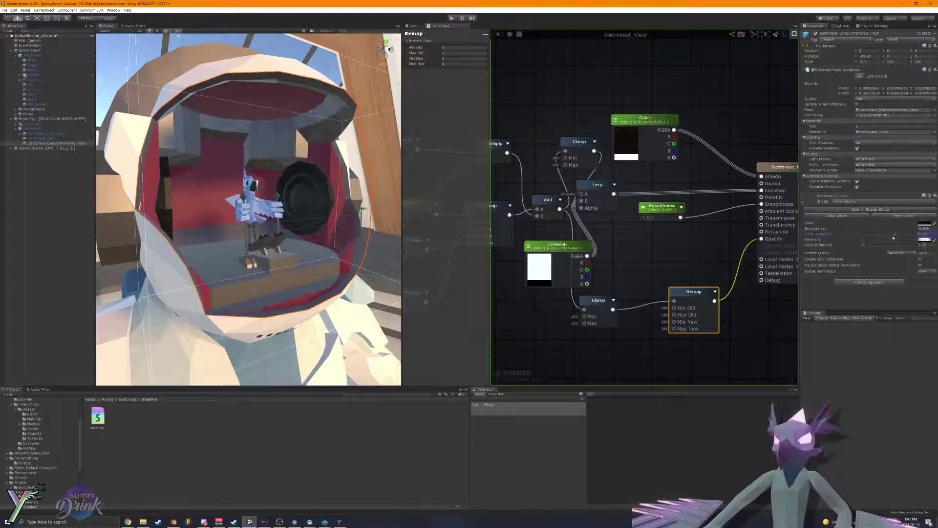
pyautogui.moveTo(850, 239); pyautogui.dragTo(880, 244)
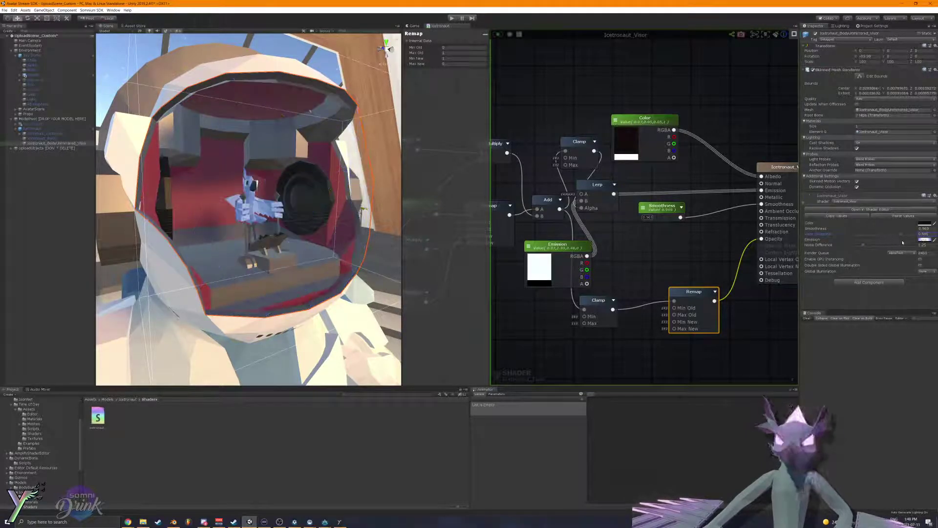
pyautogui.moveTo(902, 242); pyautogui.dragTo(877, 245)
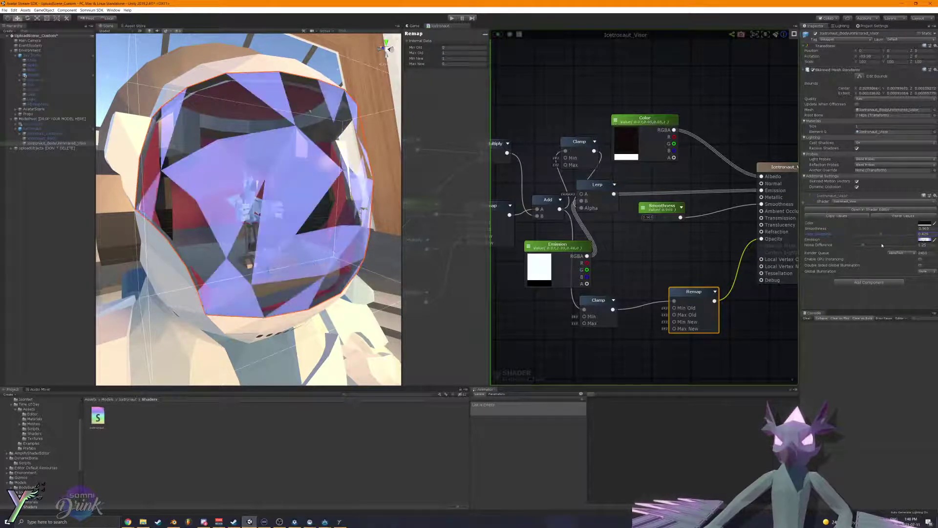
# Step: Increase the HDR intensity of the visor material's Emission color
pyautogui.click(923, 239)
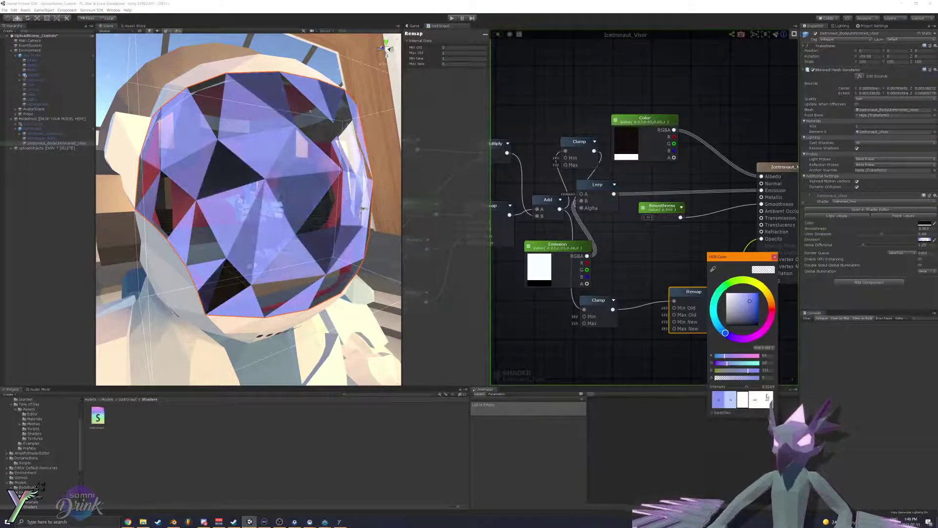
pyautogui.moveTo(749, 387); pyautogui.dragTo(751, 387)
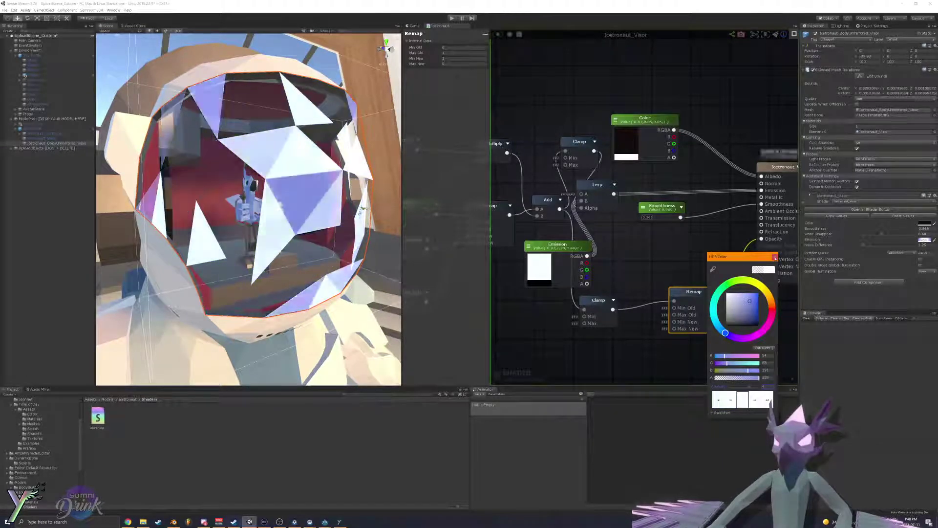
pyautogui.click(774, 257)
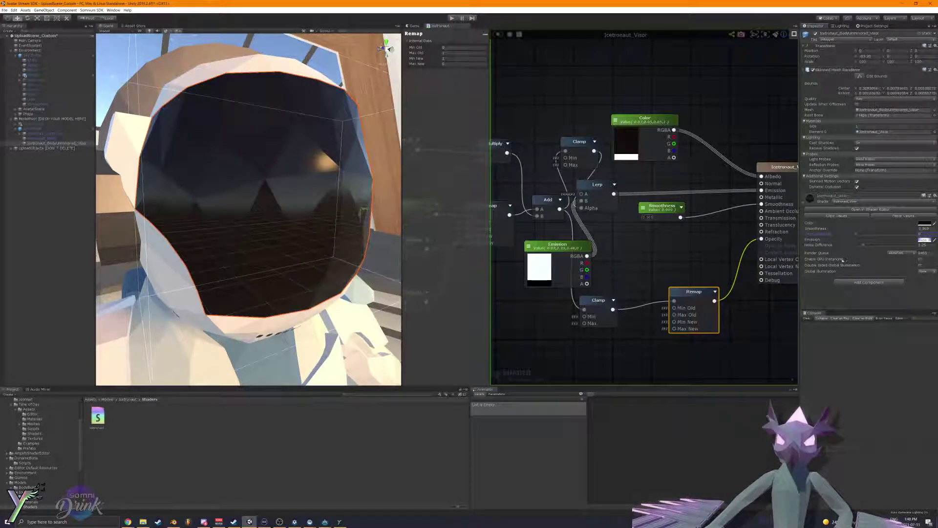
pyautogui.moveTo(326, 243)
pyautogui.mouseDown(button='right')
pyautogui.moveTo(308, 225)
pyautogui.moveTo(328, 239)
pyautogui.mouseUp(button='right')
pyautogui.press('s')
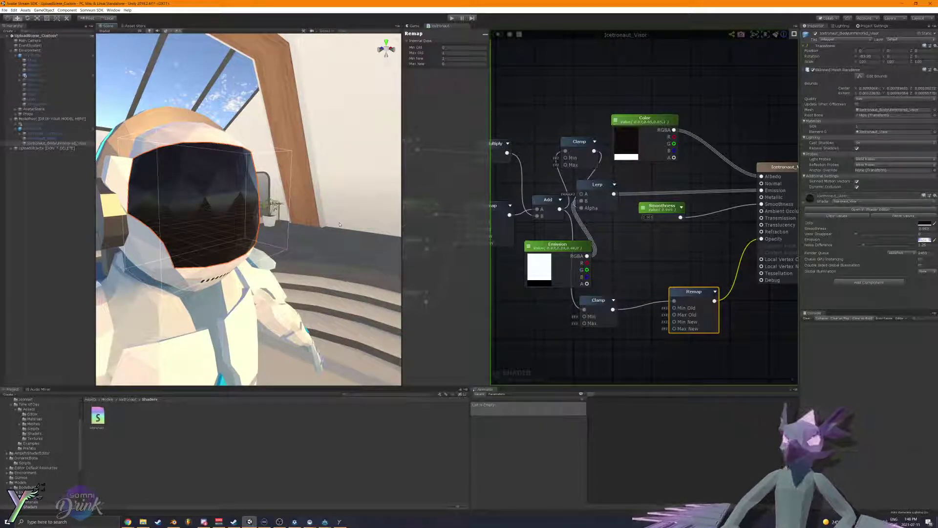
pyautogui.moveTo(281, 179)
pyautogui.mouseDown(button='right')
pyautogui.moveTo(256, 178)
pyautogui.moveTo(291, 171)
pyautogui.mouseUp(button='right')
pyautogui.press('w')
pyautogui.scroll(-10, 561, 196)
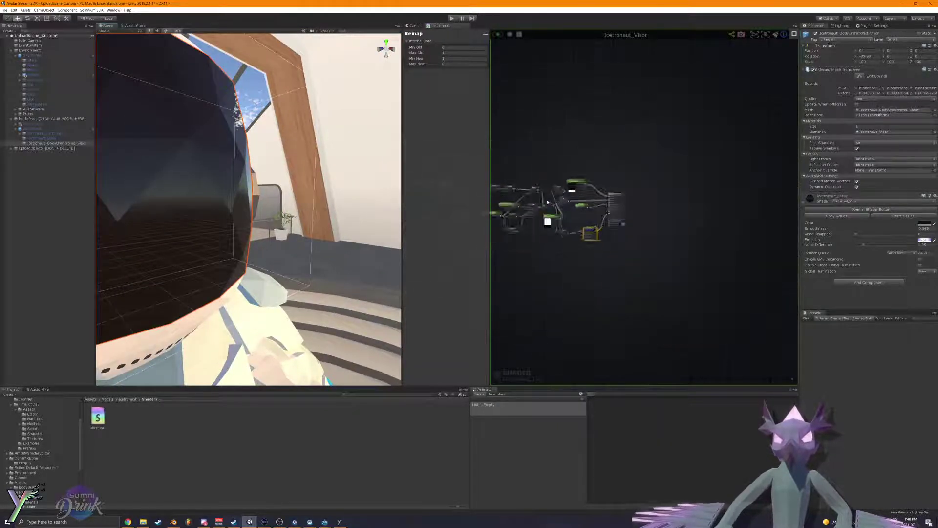
# Step: Collapse the Depth and Material Properties sections of the visor shader's output node settings and set its Blend Mode to Translucent
pyautogui.scroll(5, 578, 151)
pyautogui.click(578, 151)
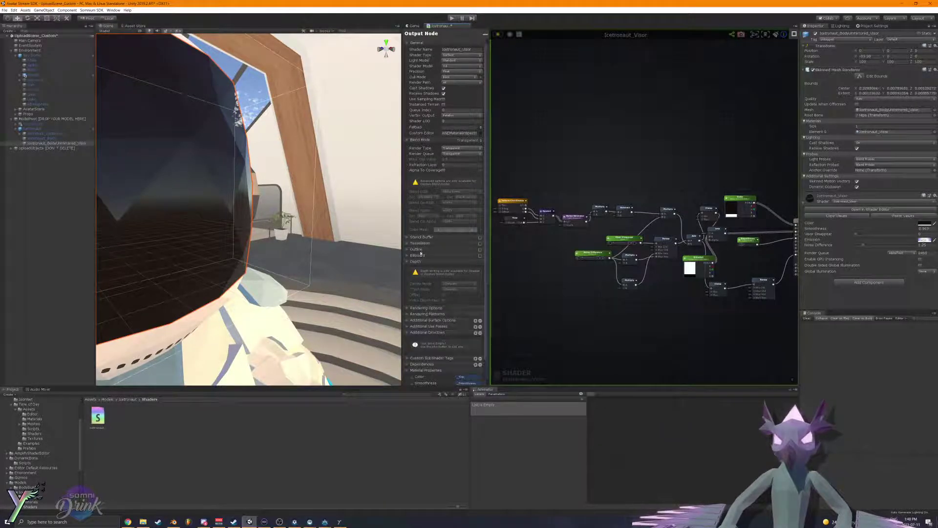
pyautogui.click(427, 335)
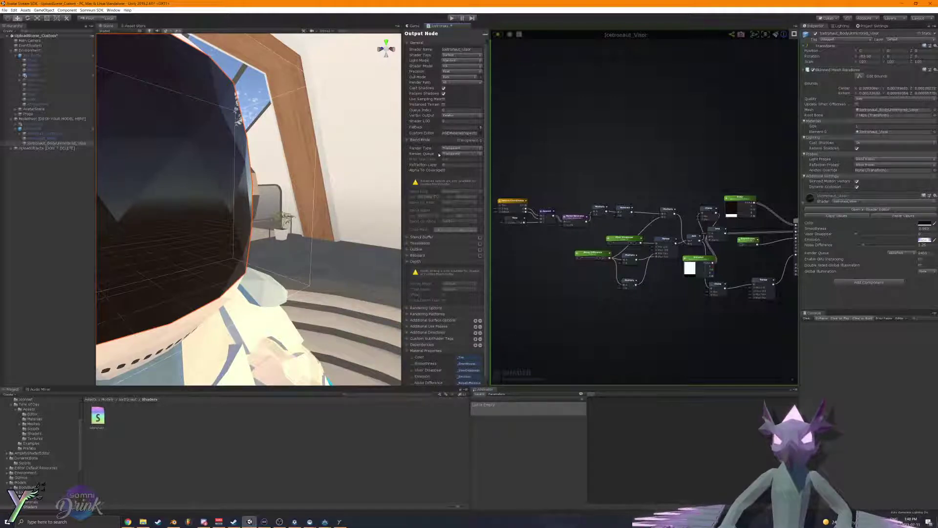
pyautogui.click(415, 261)
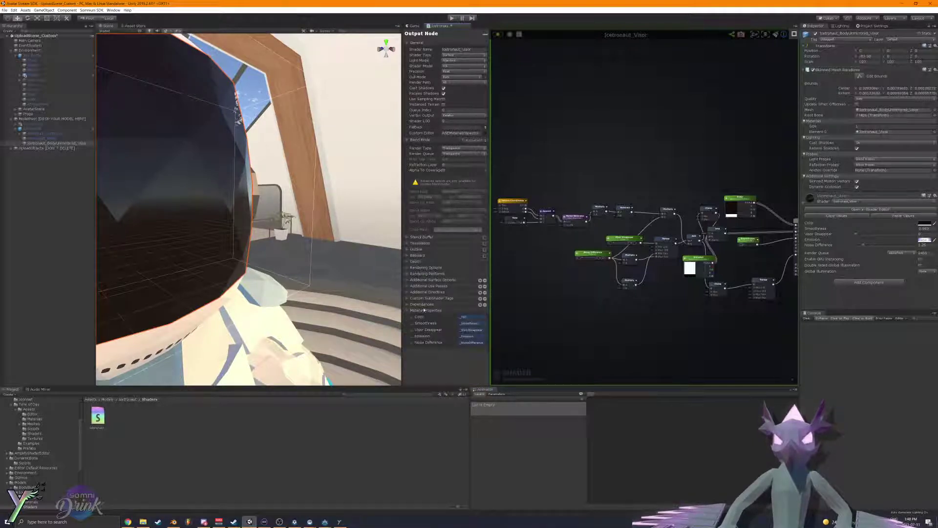
pyautogui.click(423, 311)
pyautogui.click(476, 140)
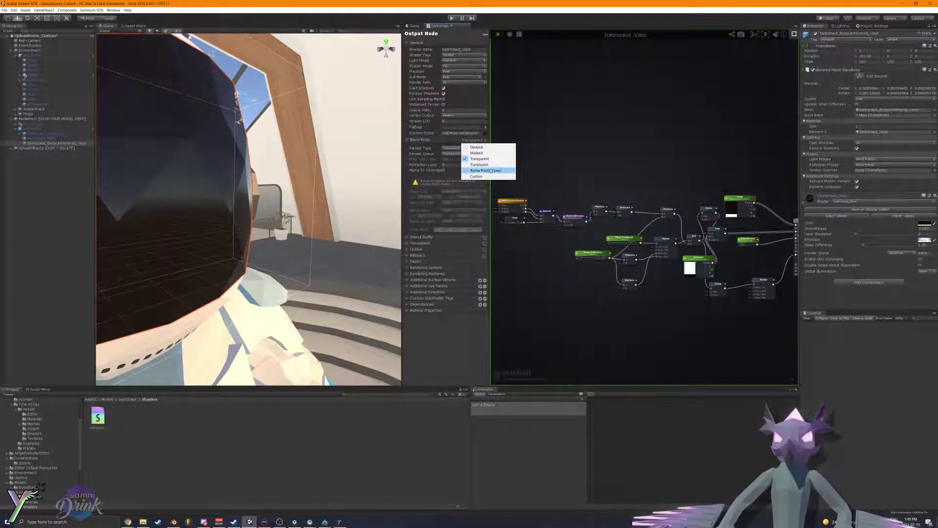
pyautogui.click(492, 165)
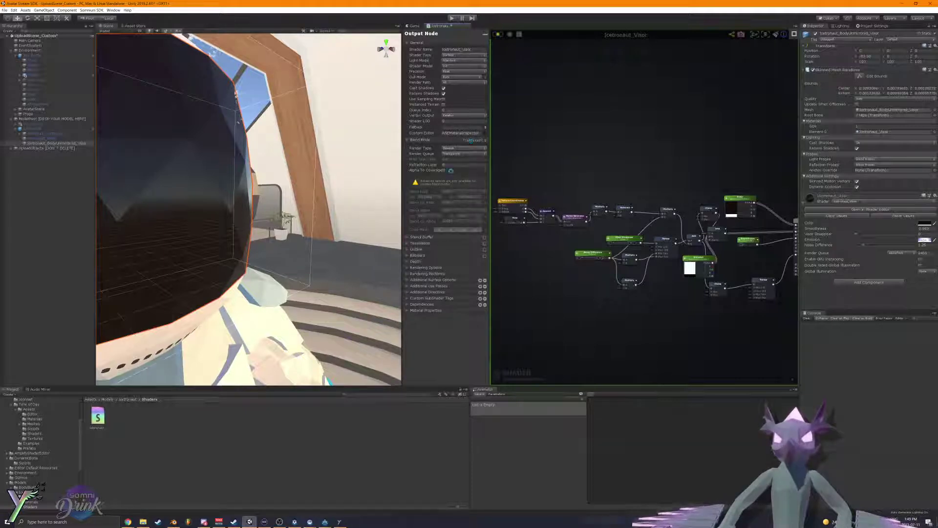
# Step: Raise Visor Disappear partway and try routing the opacity Remap's output into the output node's Translucency input
pyautogui.moveTo(315, 172)
pyautogui.keyDown('alt'); pyautogui.mouseDown()
pyautogui.moveTo(346, 174)
pyautogui.moveTo(301, 171)
pyautogui.mouseUp(); pyautogui.keyUp('alt')
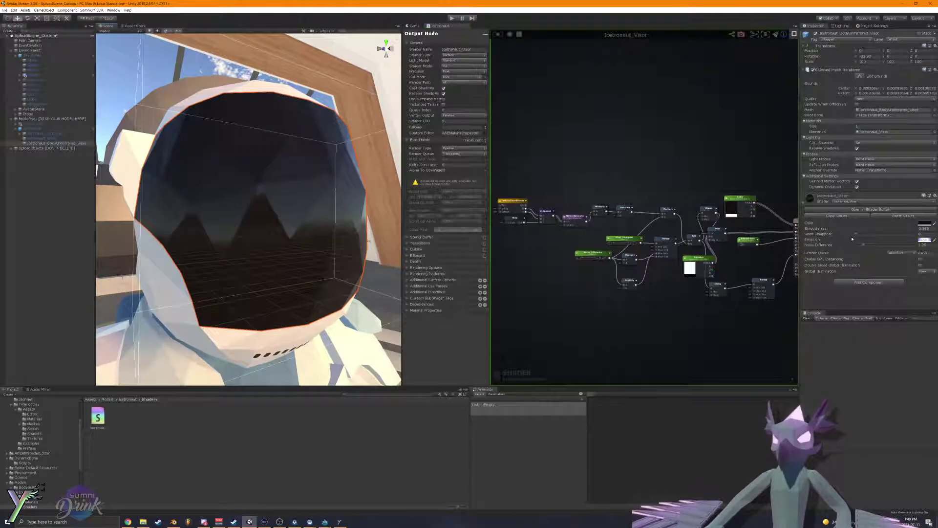
pyautogui.moveTo(856, 234); pyautogui.dragTo(890, 241)
pyautogui.moveTo(793, 271); pyautogui.dragTo(677, 272, button='middle')
pyautogui.scroll(4, 676, 273)
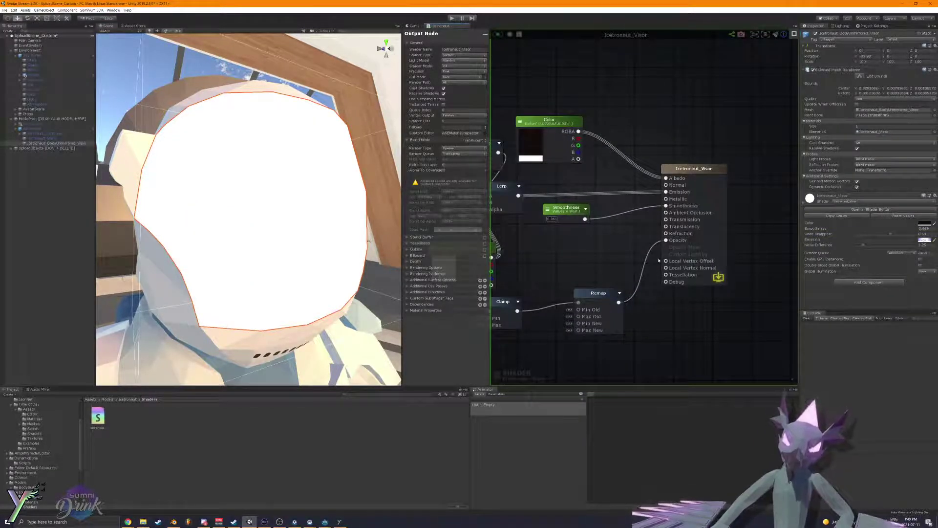
pyautogui.moveTo(619, 302); pyautogui.dragTo(666, 227)
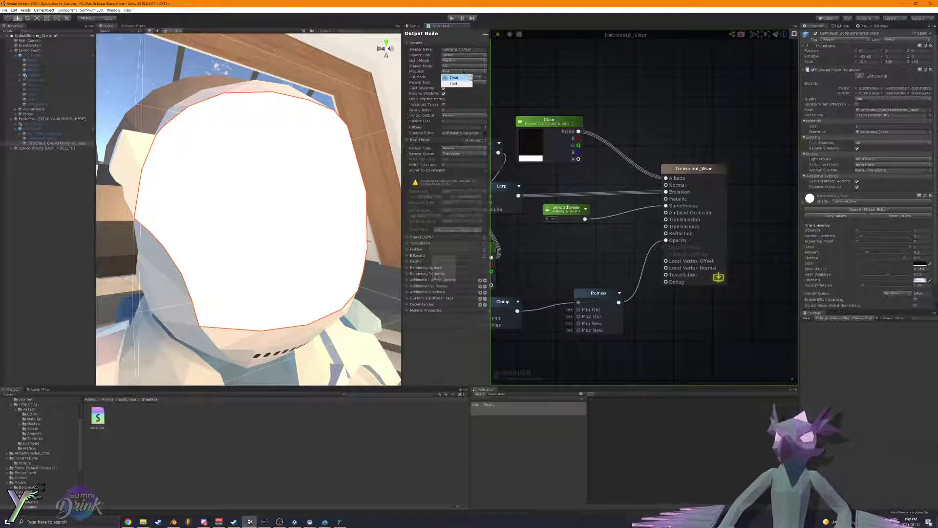
# Step: Review the output node's Precision and Render Path choices, keeping Render Path at All
pyautogui.click(480, 77)
pyautogui.click(480, 77)
pyautogui.click(484, 82)
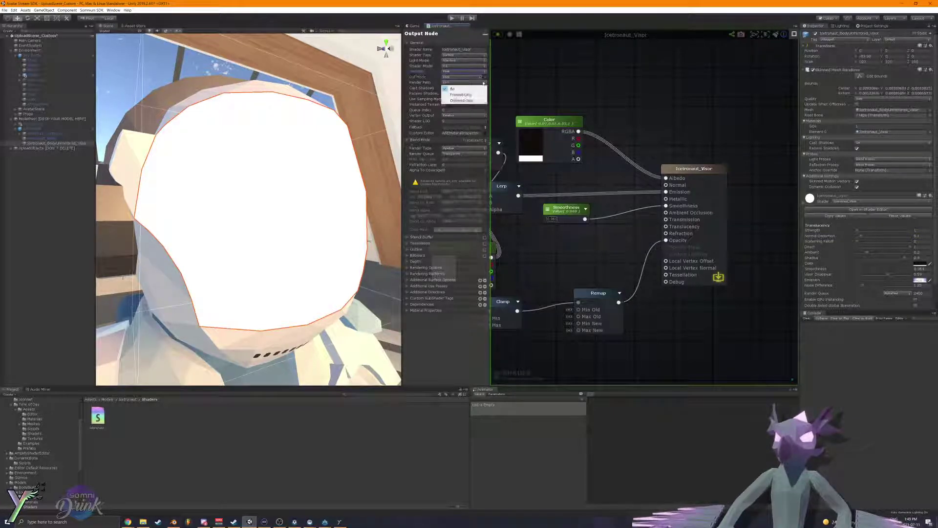
pyautogui.click(455, 89)
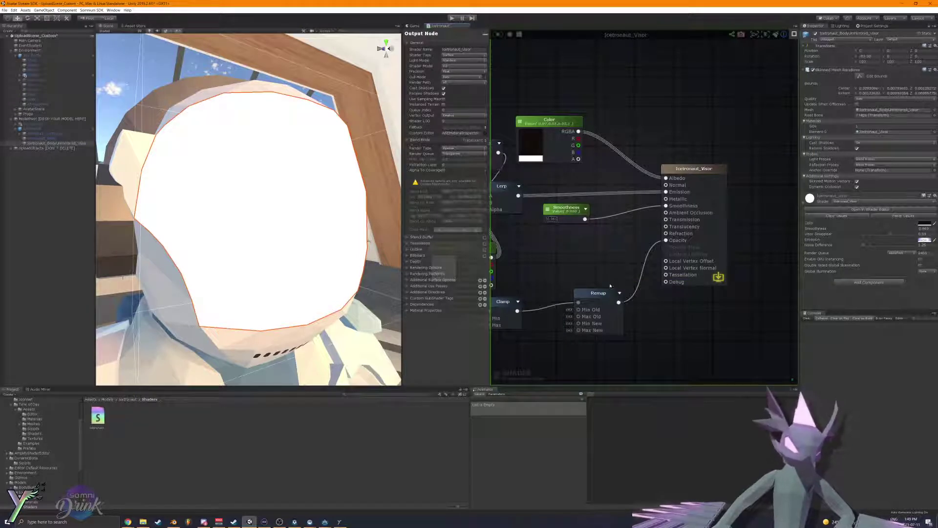
# Step: Set the visor material's Render Queue to Geometry
pyautogui.click(688, 252)
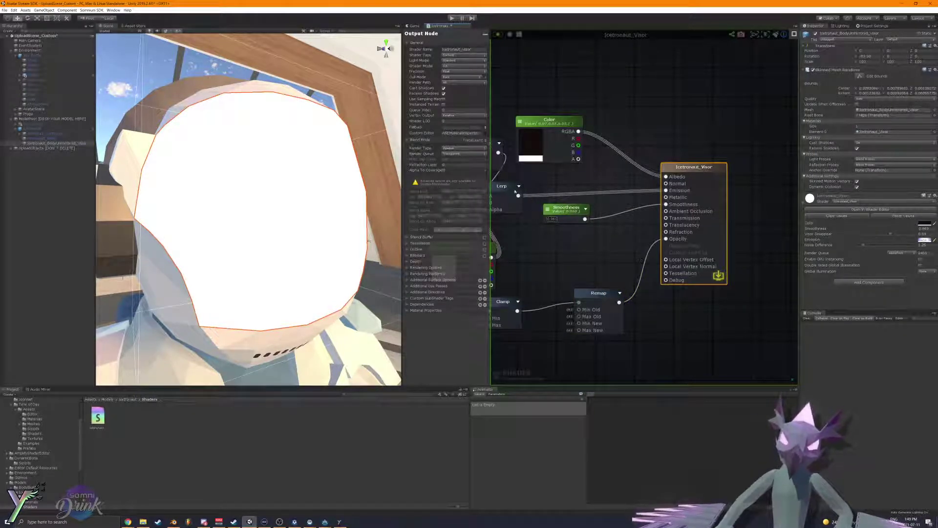
pyautogui.click(900, 252)
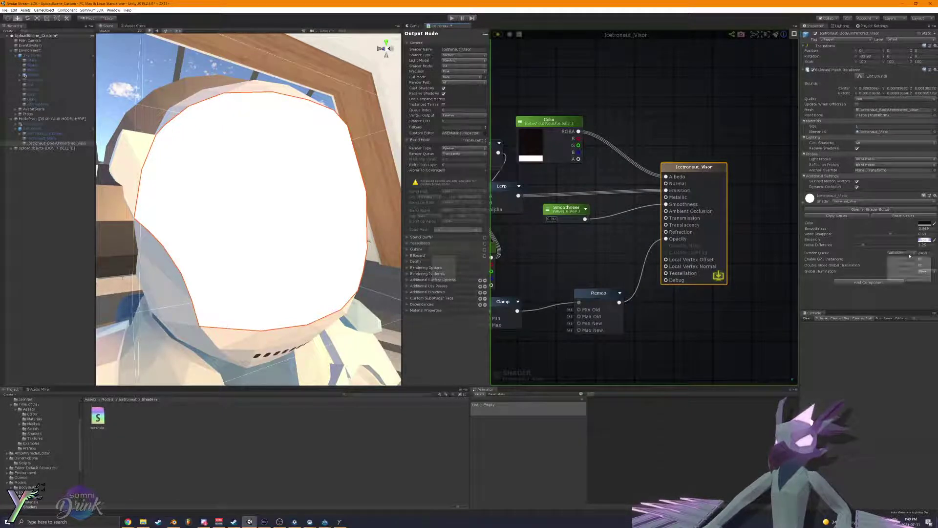
pyautogui.click(906, 266)
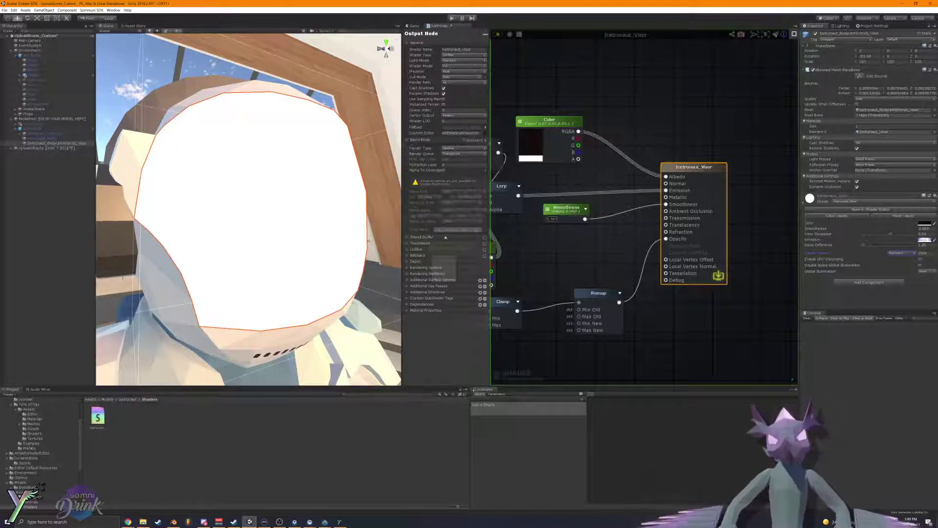
# Step: Add a Grab Screen Color node in the free space between the opacity Remap and the output node
pyautogui.scroll(-5, 600, 265)
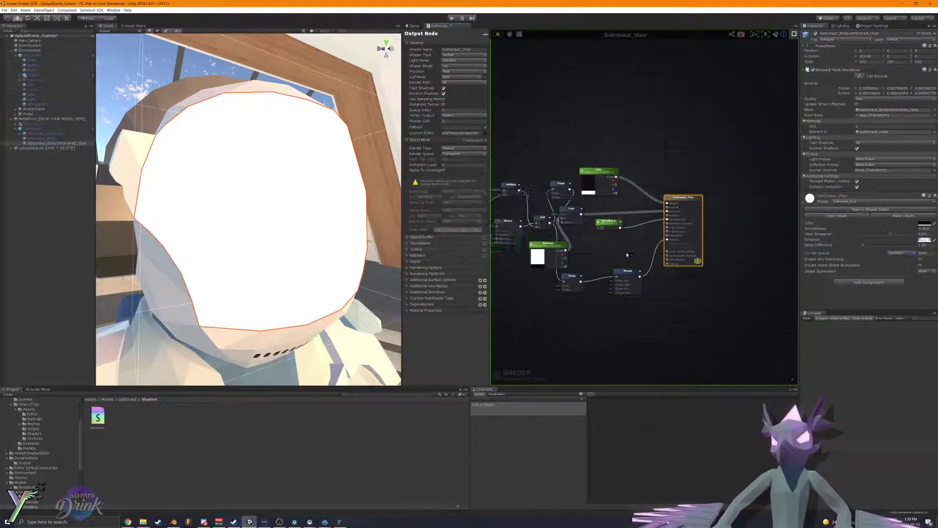
pyautogui.scroll(4, 635, 245)
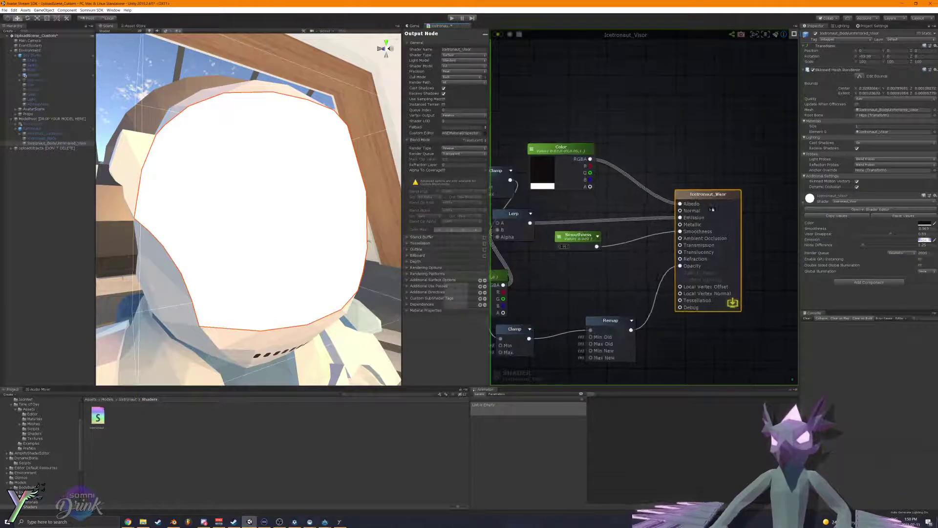
pyautogui.moveTo(778, 210); pyautogui.dragTo(711, 176, button='right')
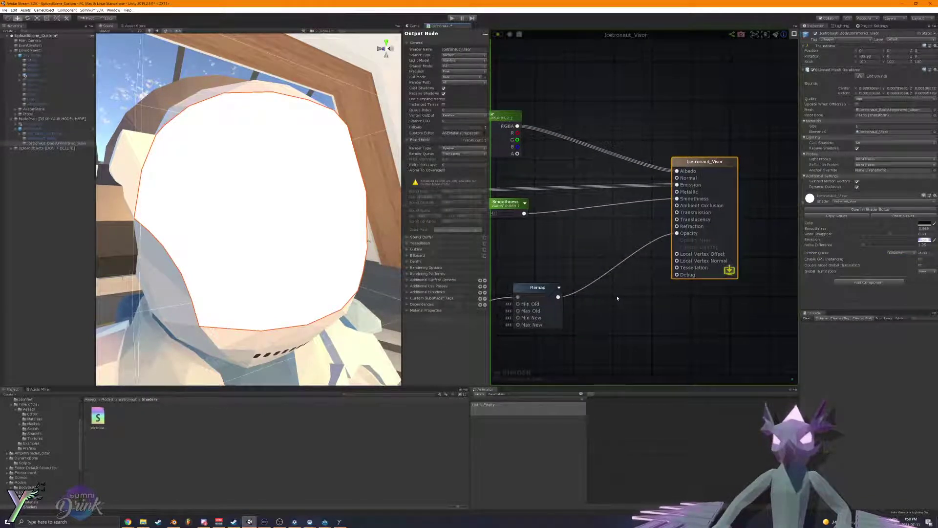
pyautogui.rightClick(616, 298)
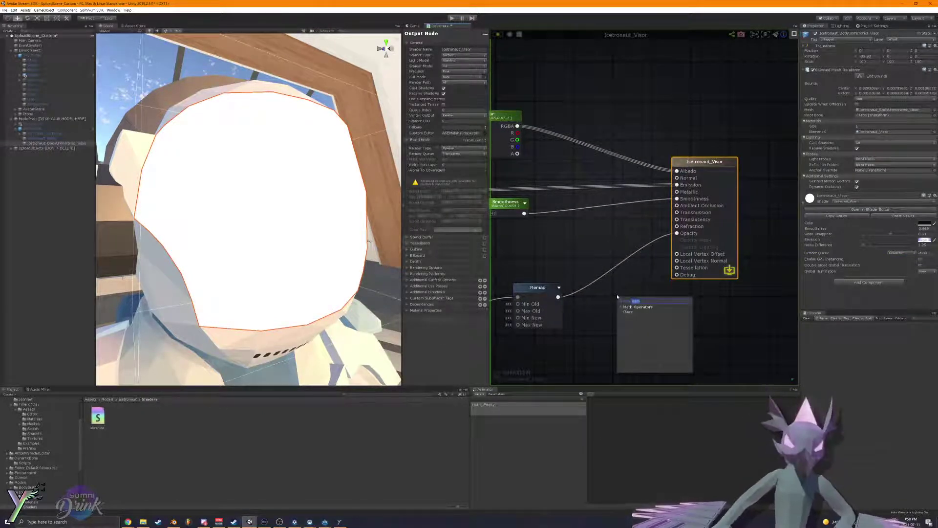
pyautogui.write('screen')
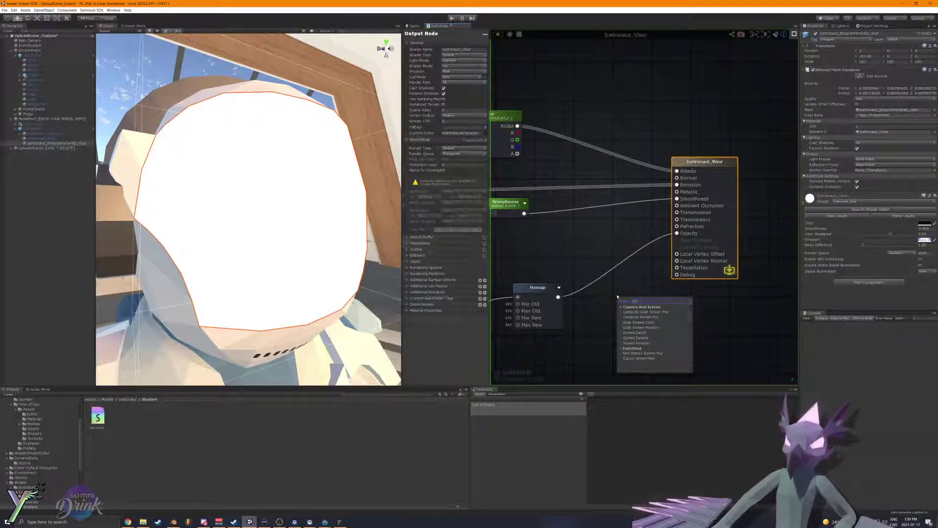
pyautogui.click(640, 323)
# Step: Connect the Grab Screen Color's RGBA output to Debug, recompile the shader and frame the visor for checking
pyautogui.moveTo(657, 311); pyautogui.dragTo(688, 197)
pyautogui.moveTo(682, 179); pyautogui.dragTo(677, 275)
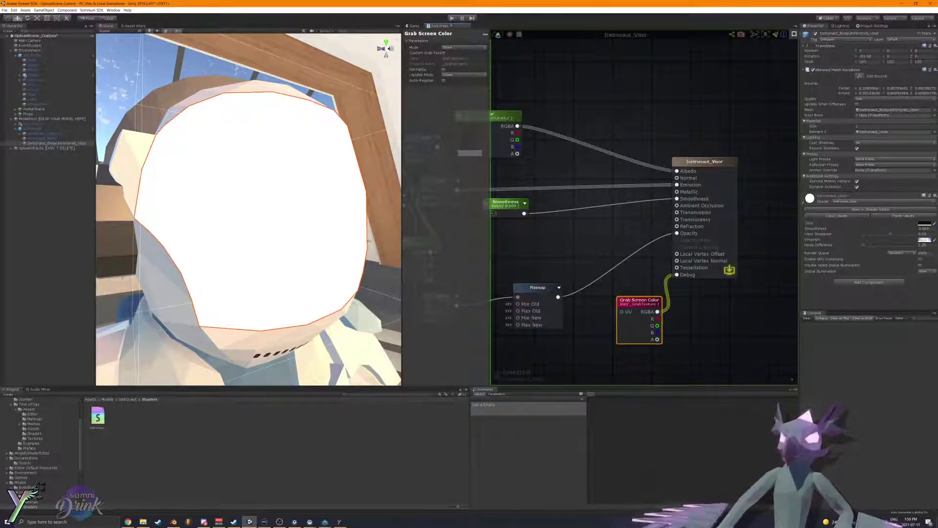
pyautogui.click(498, 36)
pyautogui.moveTo(342, 168); pyautogui.dragTo(389, 171, button='right')
pyautogui.press('f')
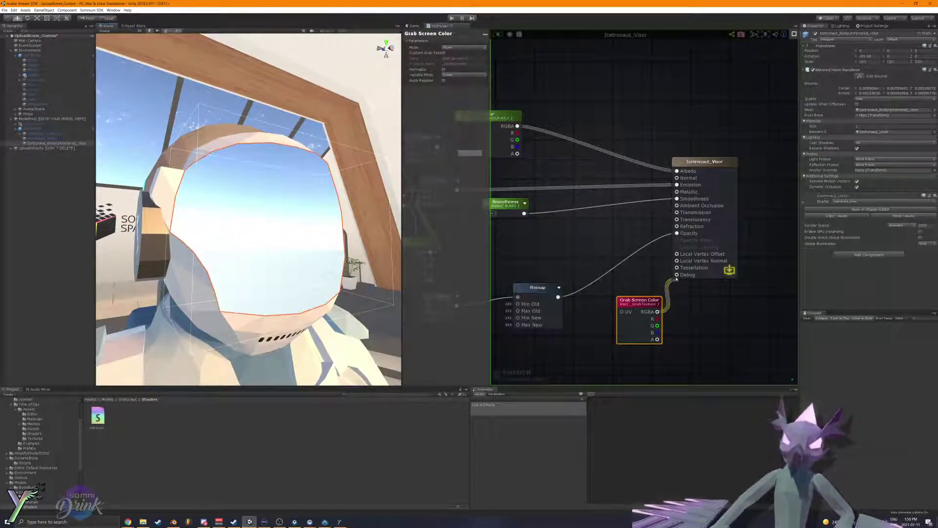
# Step: Connect the Grab Screen Color's RGBA output to Albedo instead of Debug and lower Visor Disappear to 0
pyautogui.moveTo(657, 311); pyautogui.dragTo(670, 170)
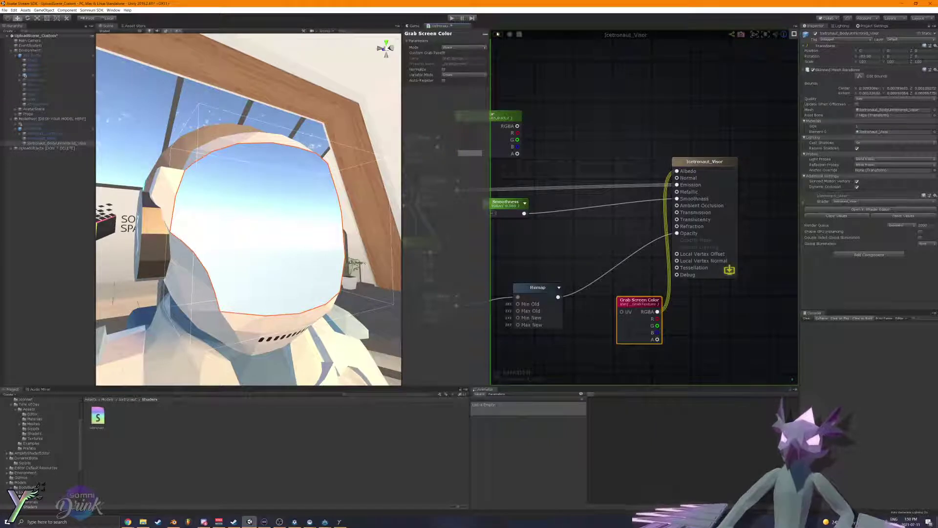
pyautogui.moveTo(286, 147); pyautogui.dragTo(263, 151, button='right')
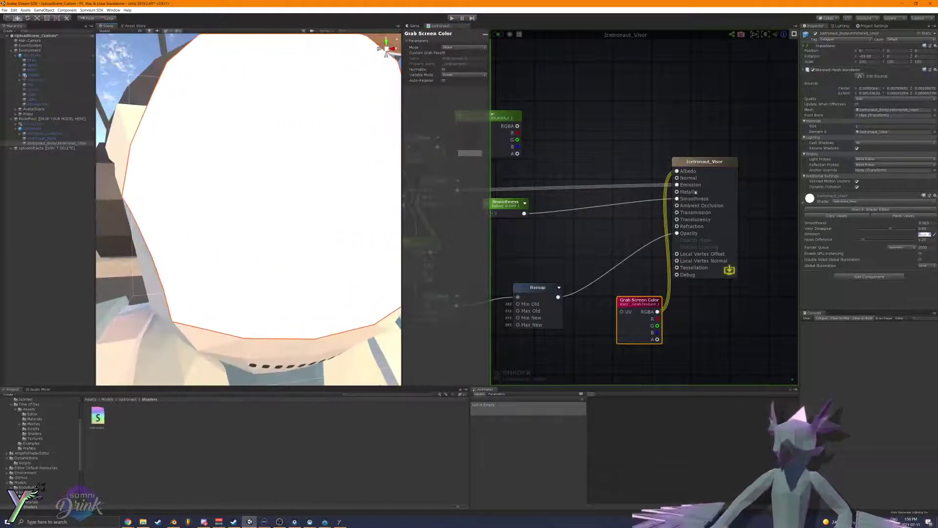
pyautogui.moveTo(891, 231); pyautogui.dragTo(830, 228)
# Step: Set the visor material's Render Queue to AlphaTest and examine the helmet from outside and from within
pyautogui.moveTo(271, 154); pyautogui.dragTo(323, 182, button='right')
pyautogui.press('w')
pyautogui.press('s')
pyautogui.click(902, 248)
pyautogui.click(903, 266)
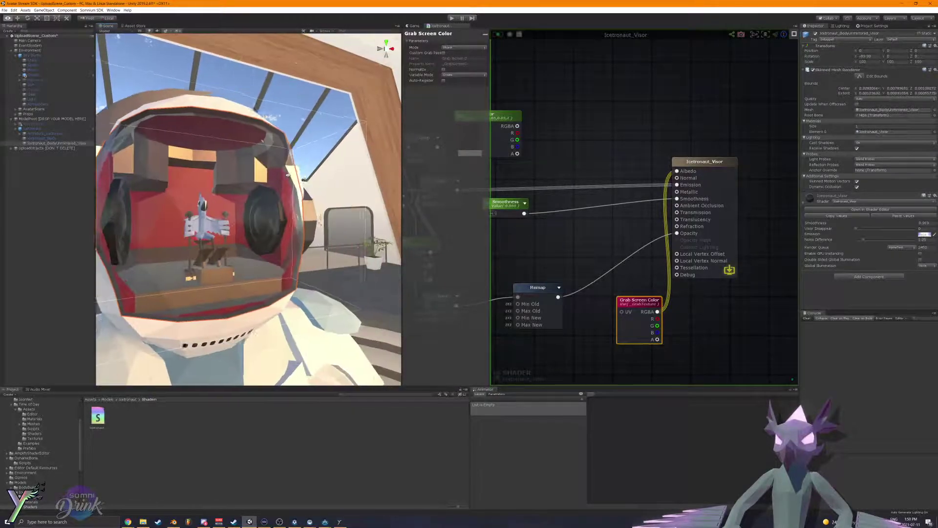
pyautogui.moveTo(288, 175); pyautogui.dragTo(288, 175, button='right')
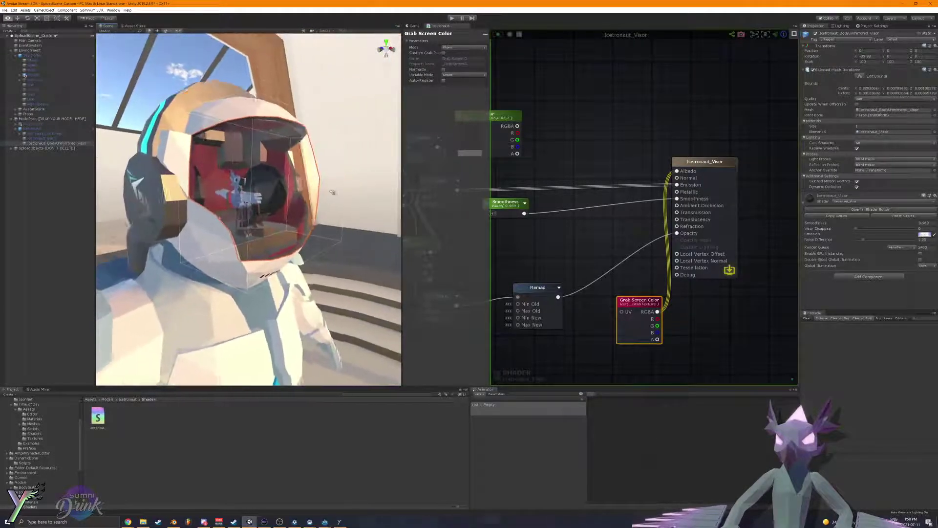
pyautogui.moveTo(323, 190); pyautogui.dragTo(361, 188, button='right')
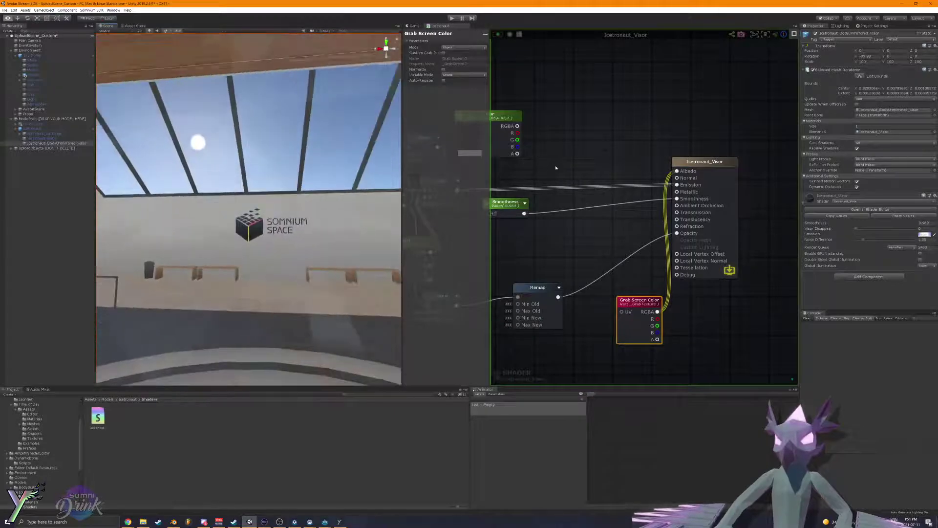
pyautogui.moveTo(459, 165); pyautogui.dragTo(253, 177, button='right')
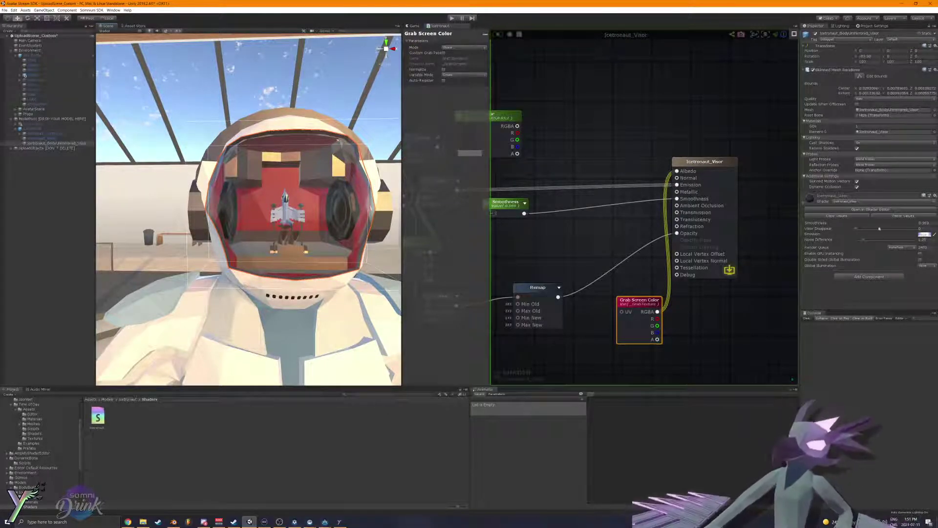
# Step: Set the visor material's Render Queue to Transparent and examine the visor from several angles and up close
pyautogui.click(900, 247)
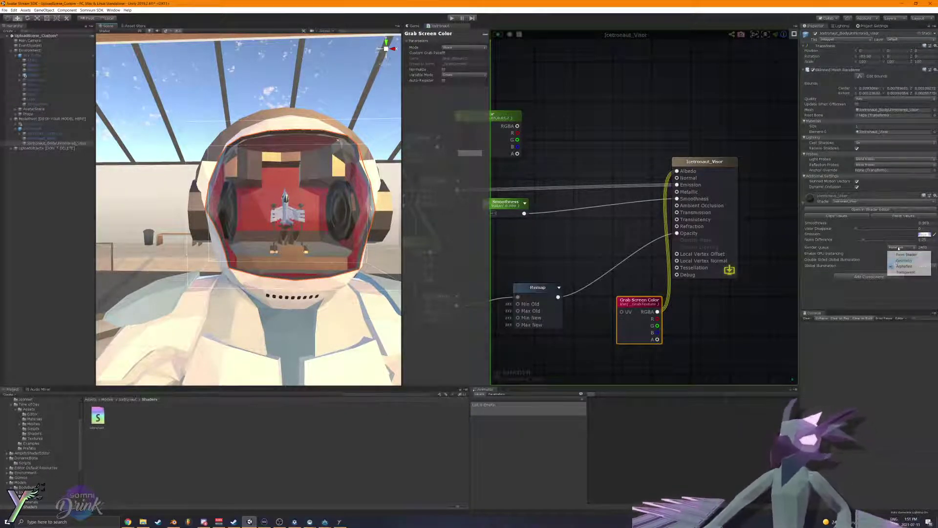
pyautogui.click(905, 271)
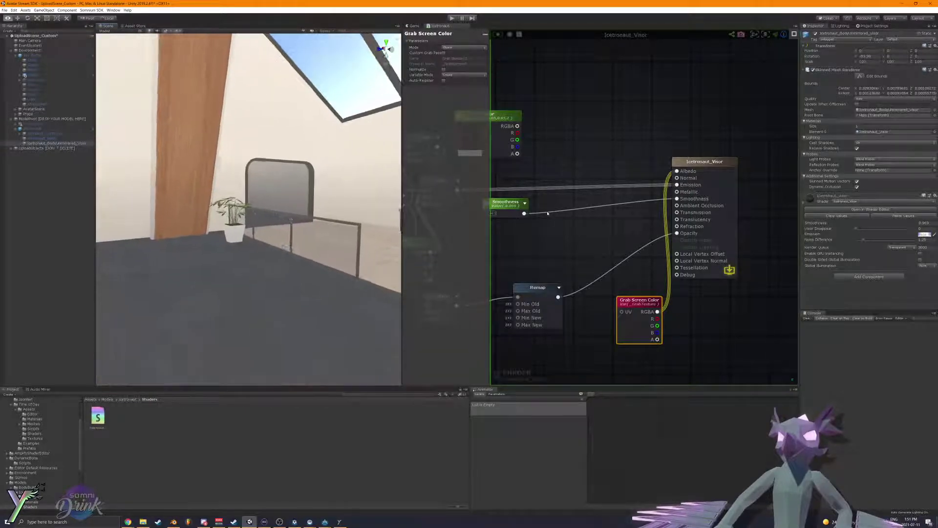
pyautogui.moveTo(454, 201); pyautogui.dragTo(243, 181, button='right')
pyautogui.click(33, 300)
pyautogui.moveTo(203, 247); pyautogui.dragTo(318, 250, button='right')
pyautogui.click(318, 250)
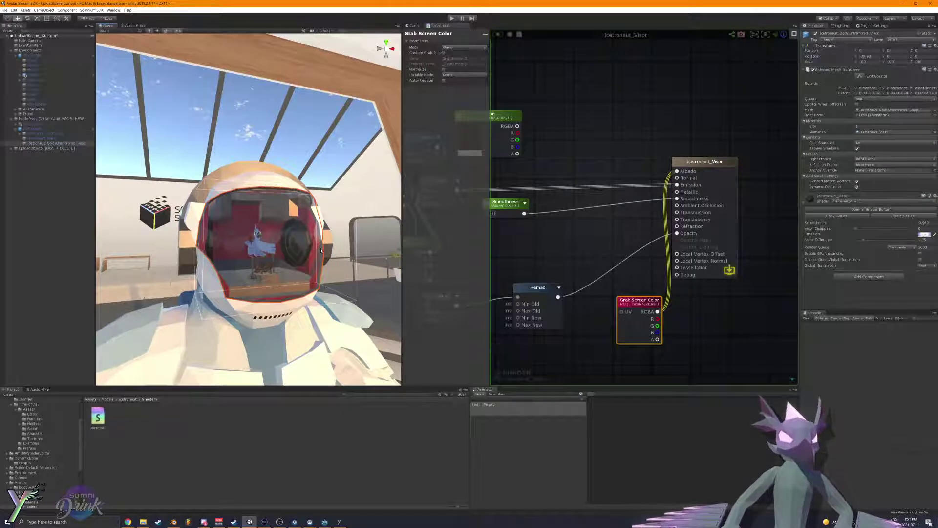
pyautogui.moveTo(287, 279); pyautogui.dragTo(294, 283, button='right')
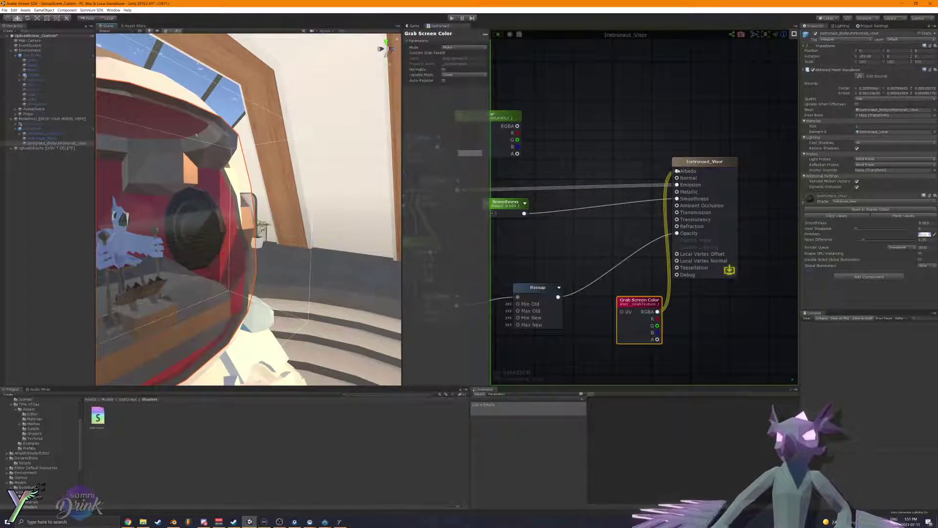
# Step: Disconnect Grab Screen Color from Albedo, recompile and check the visor, and undo the disconnection
pyautogui.moveTo(677, 171); pyautogui.dragTo(659, 172)
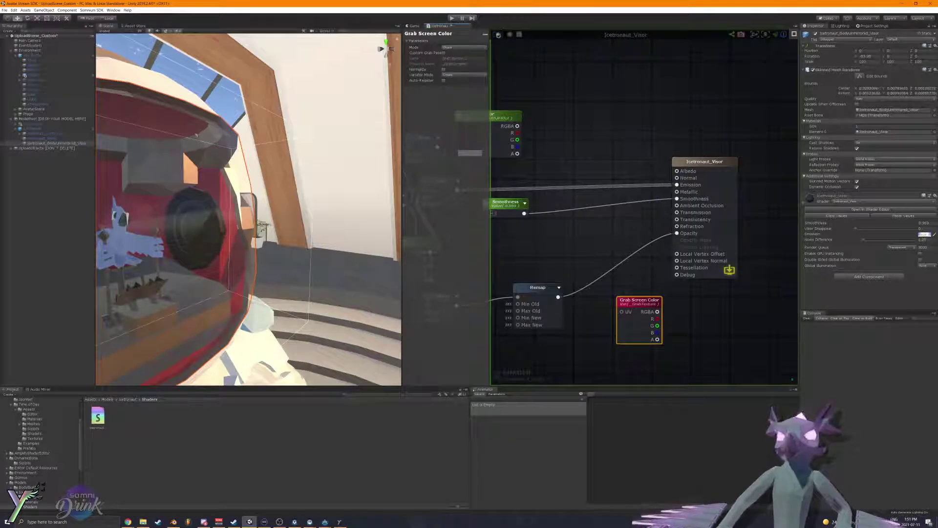
pyautogui.click(498, 35)
pyautogui.scroll(-4, 241, 241)
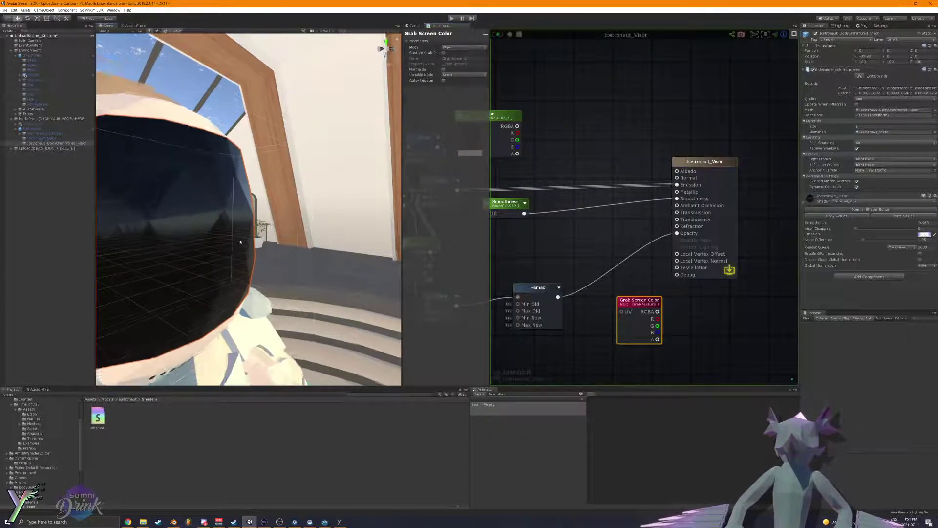
pyautogui.moveTo(252, 241); pyautogui.dragTo(237, 239, button='right')
pyautogui.scroll(-5, 237, 240)
pyautogui.hotkey('ctrl', 'z')
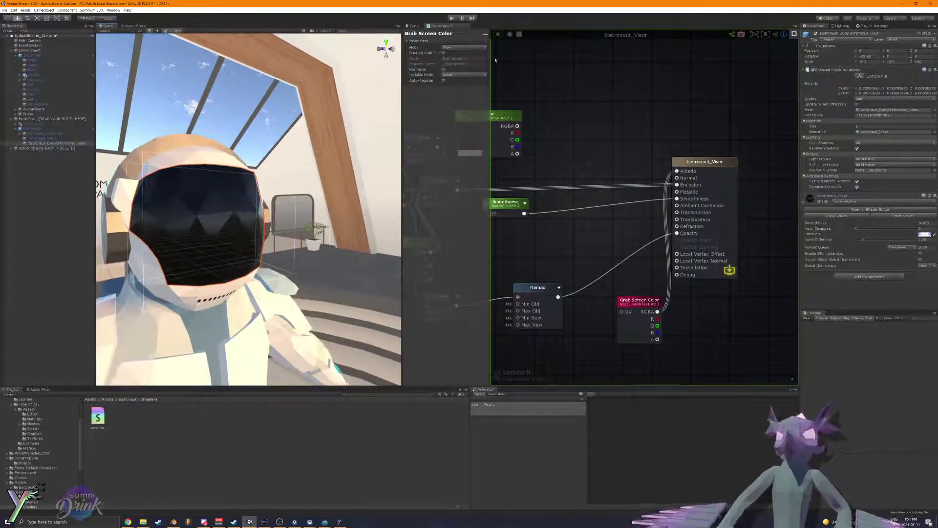
# Step: Examine the visor from the front and test Visor Disappear, returning it to 0
pyautogui.keyDown('alt'); pyautogui.moveTo(245, 179); pyautogui.dragTo(112, 212); pyautogui.keyUp('alt')
pyautogui.keyDown('alt'); pyautogui.moveTo(293, 208); pyautogui.dragTo(275, 198); pyautogui.keyUp('alt')
pyautogui.scroll(3, 201, 193)
pyautogui.scroll(-3, 274, 198)
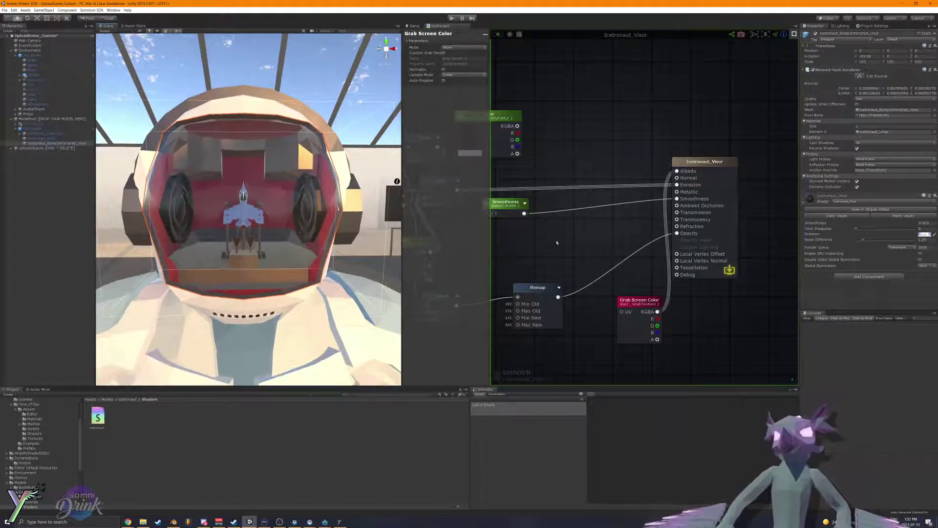
pyautogui.moveTo(866, 229); pyautogui.dragTo(776, 225)
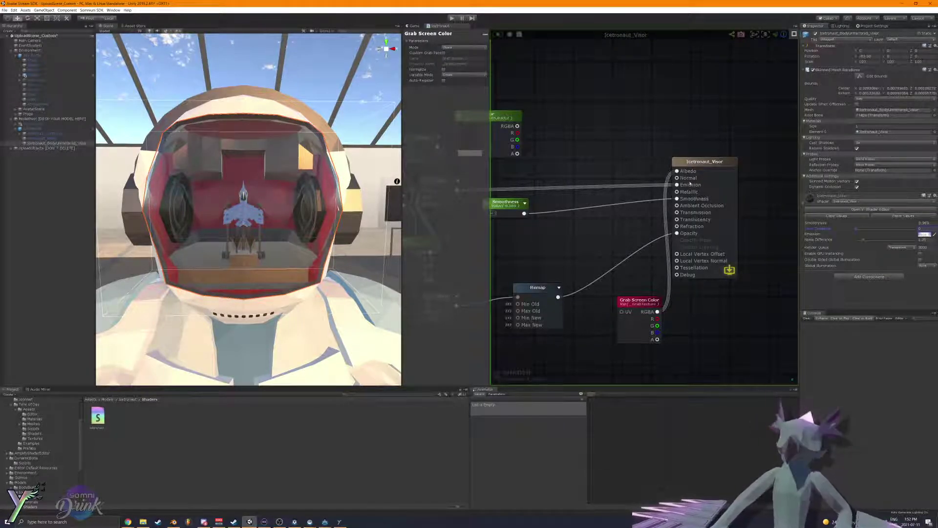
# Step: Try feeding Grab Screen Color into Emission in place of the Lerp, and examine the visor from the side
pyautogui.moveTo(632, 179); pyautogui.dragTo(678, 217, button='middle')
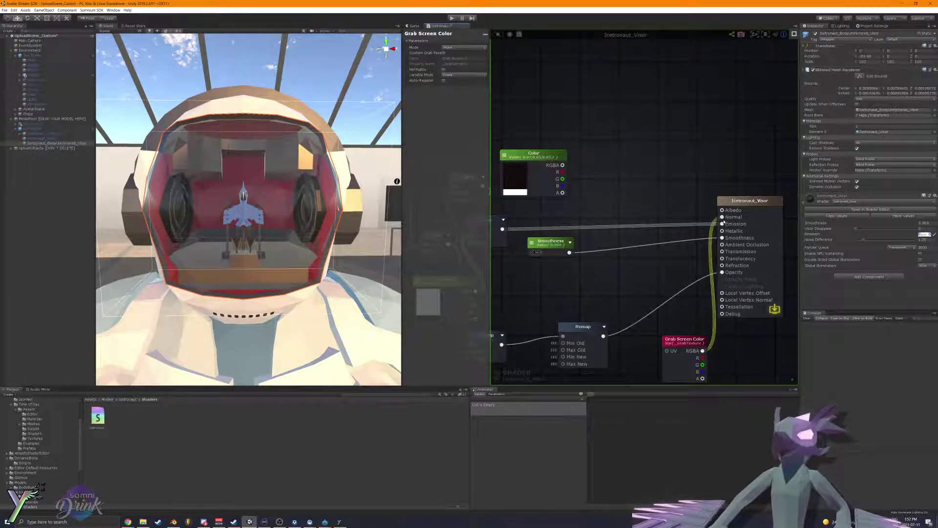
pyautogui.moveTo(716, 223); pyautogui.dragTo(689, 183)
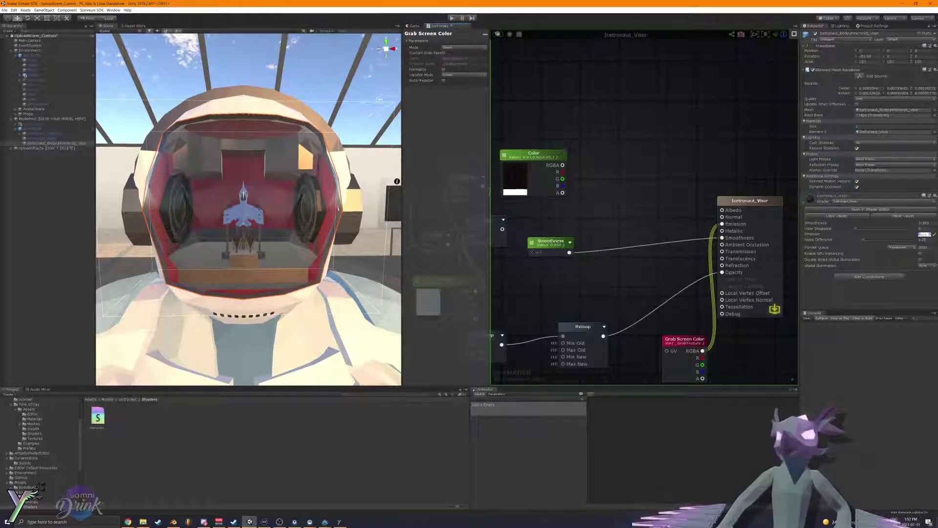
pyautogui.moveTo(254, 214); pyautogui.dragTo(320, 206, button='right')
pyautogui.press('s')
pyautogui.press('w')
pyautogui.press('s')
# Step: Disconnect Grab Screen Color from Normal, and undo the disconnection
pyautogui.moveTo(621, 207); pyautogui.dragTo(663, 189, button='right')
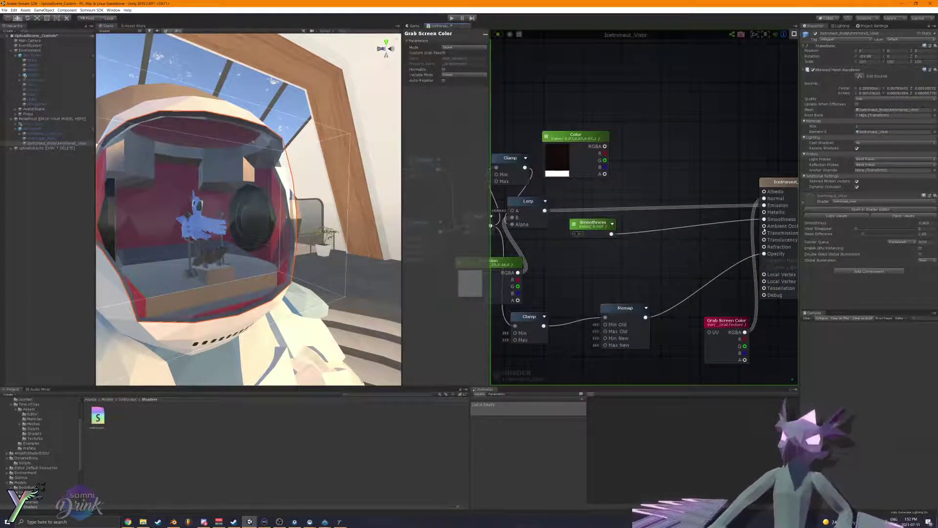
pyautogui.moveTo(751, 199); pyautogui.dragTo(745, 203)
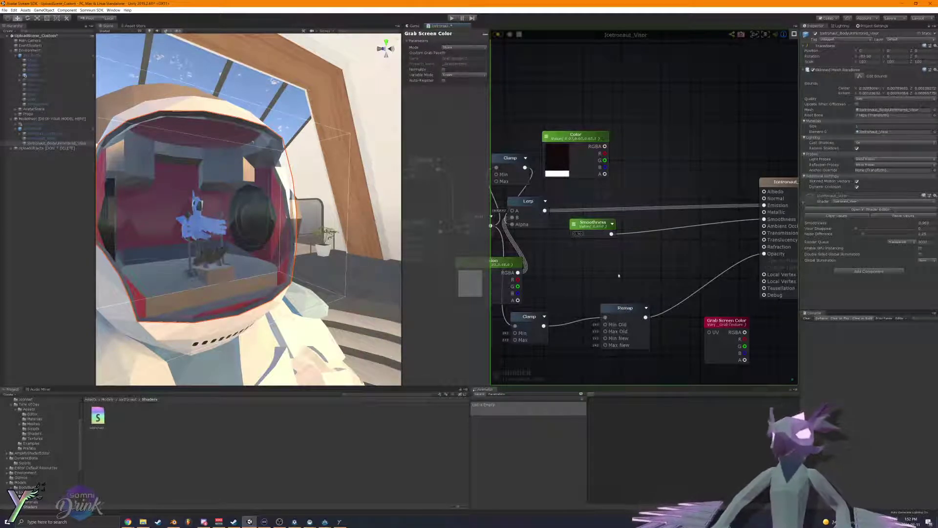
pyautogui.hotkey('ctrl', 'z')
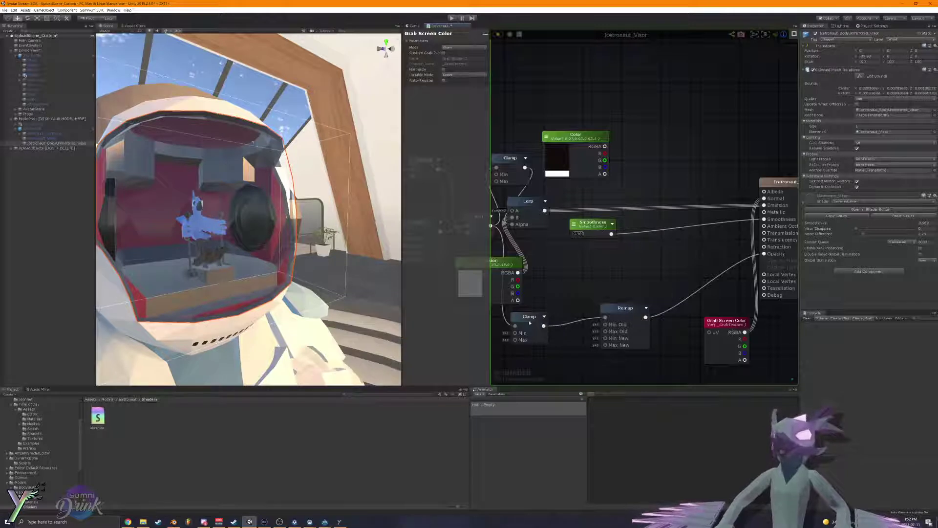
# Step: Add a Lerp between the Smoothness property and the Smoothness output, with Smoothness in A and the lower Clamp in Alpha
pyautogui.click(660, 237)
pyautogui.moveTo(611, 234); pyautogui.dragTo(654, 247)
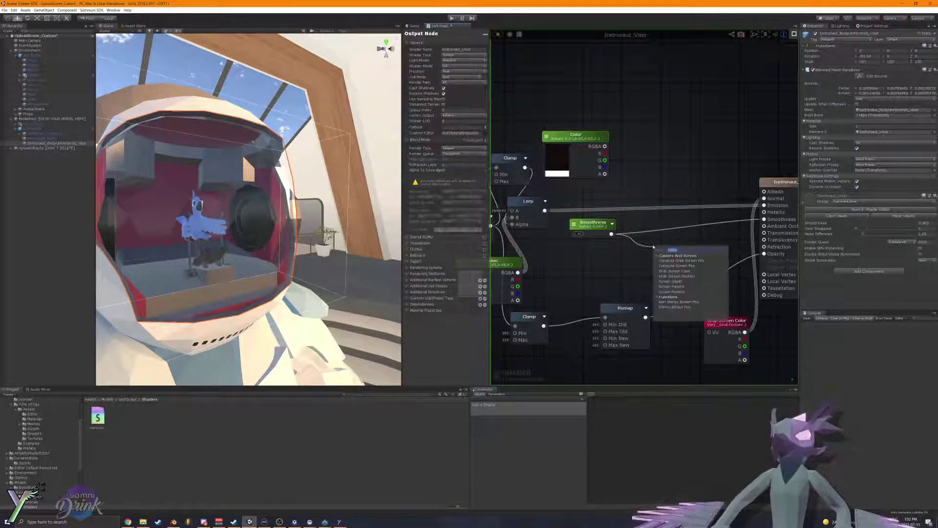
pyautogui.write('lerp')
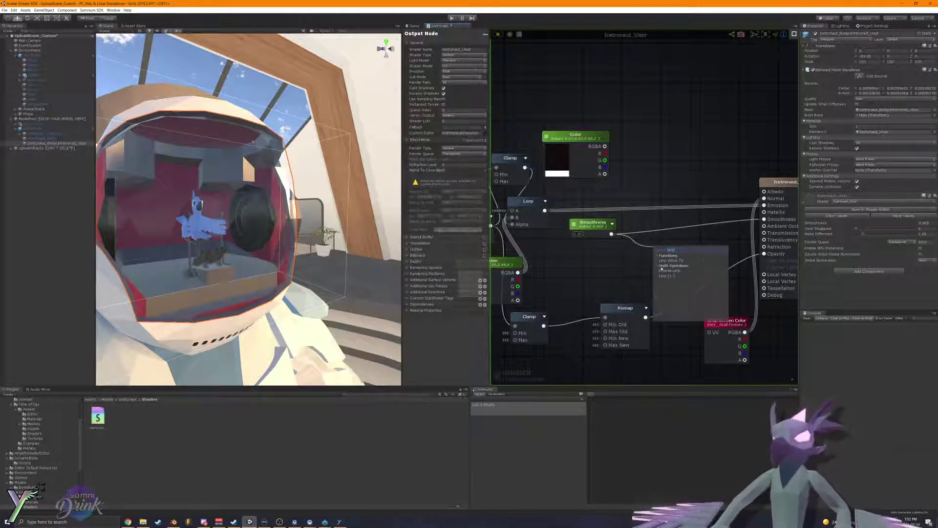
pyautogui.click(667, 275)
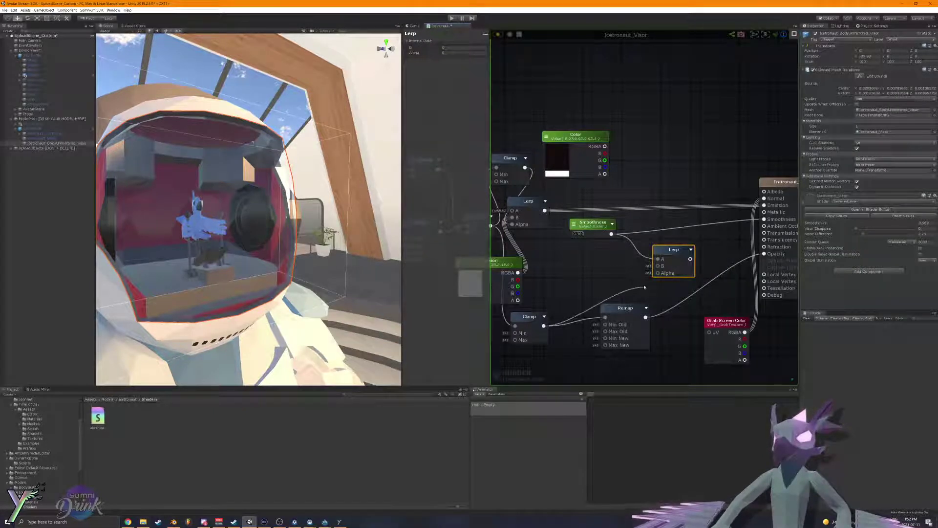
pyautogui.moveTo(655, 276); pyautogui.dragTo(658, 273)
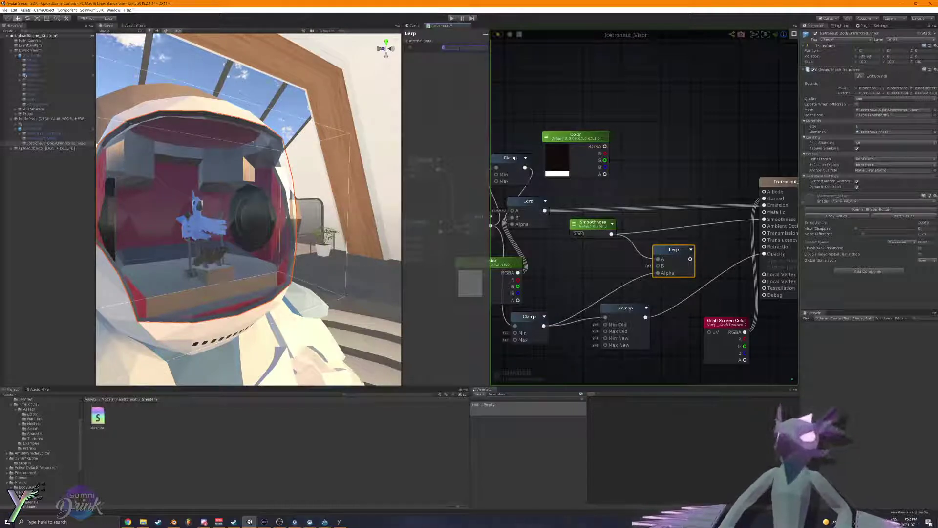
pyautogui.moveTo(760, 221); pyautogui.dragTo(763, 219)
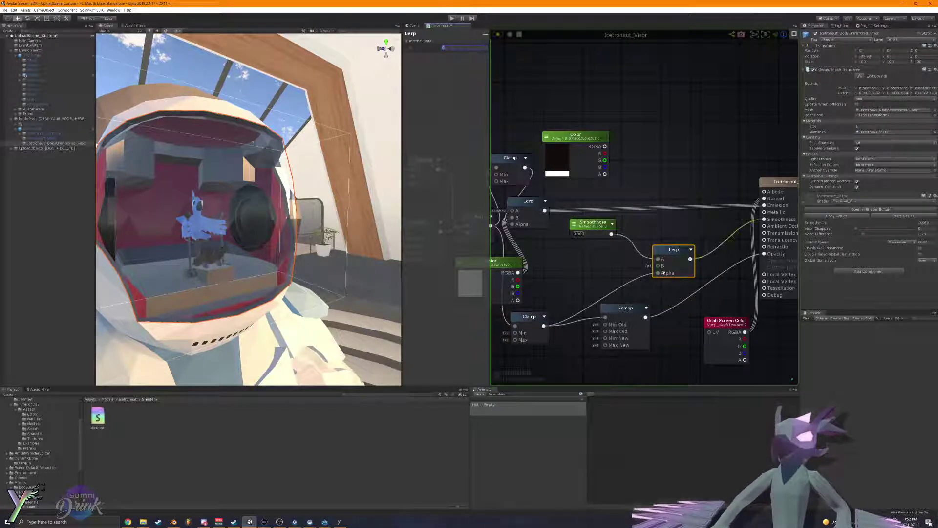
pyautogui.moveTo(668, 255); pyautogui.dragTo(656, 239)
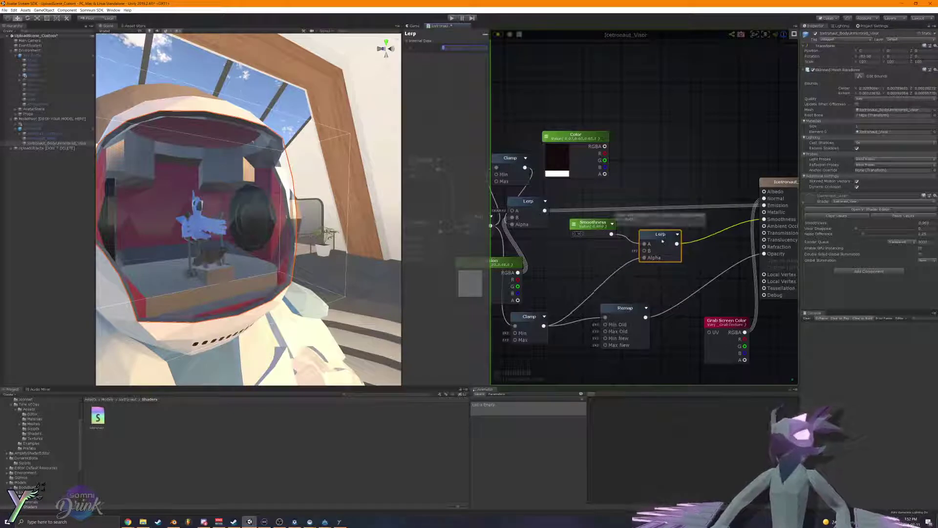
# Step: Add a Lerp before Emission with the existing Lerp in A and Grab Screen Color in B, and route it into Emission
pyautogui.press('l')
pyautogui.click(696, 262)
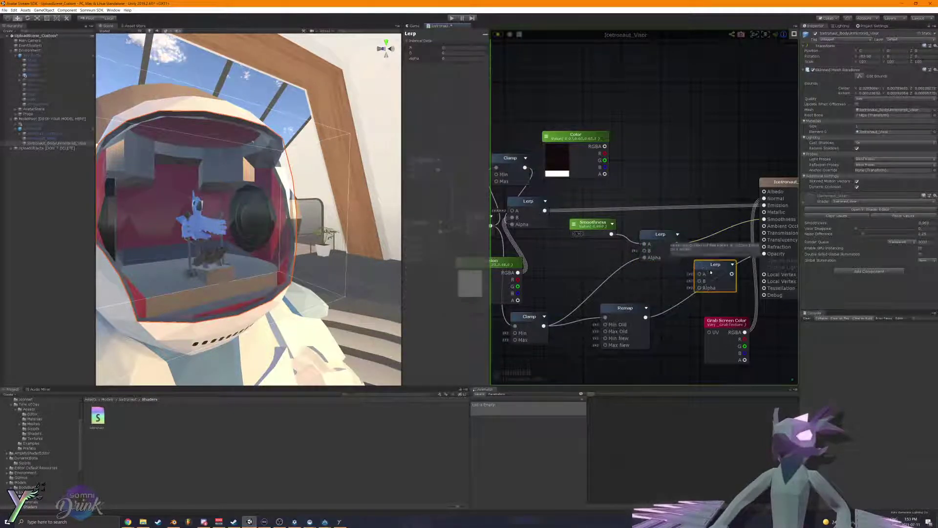
pyautogui.moveTo(712, 271); pyautogui.dragTo(684, 198)
pyautogui.moveTo(545, 211); pyautogui.dragTo(673, 201)
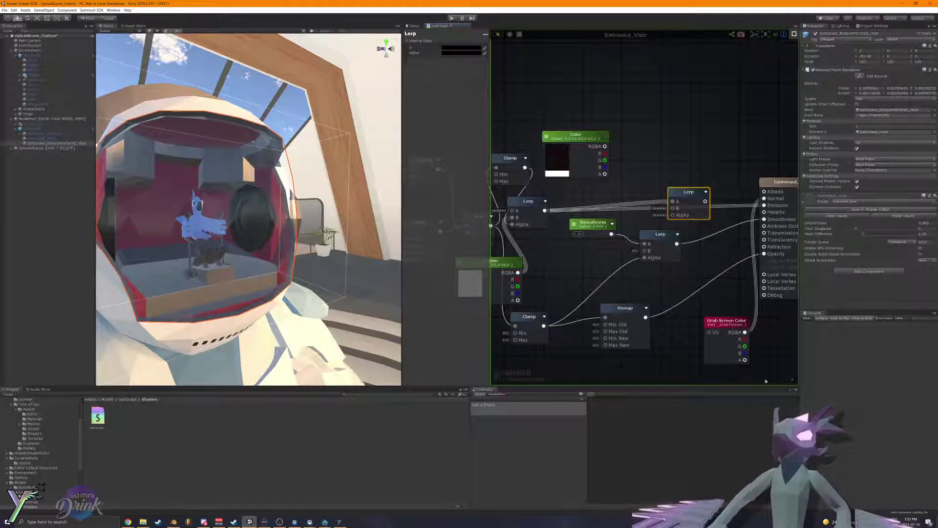
pyautogui.moveTo(744, 332); pyautogui.dragTo(672, 209)
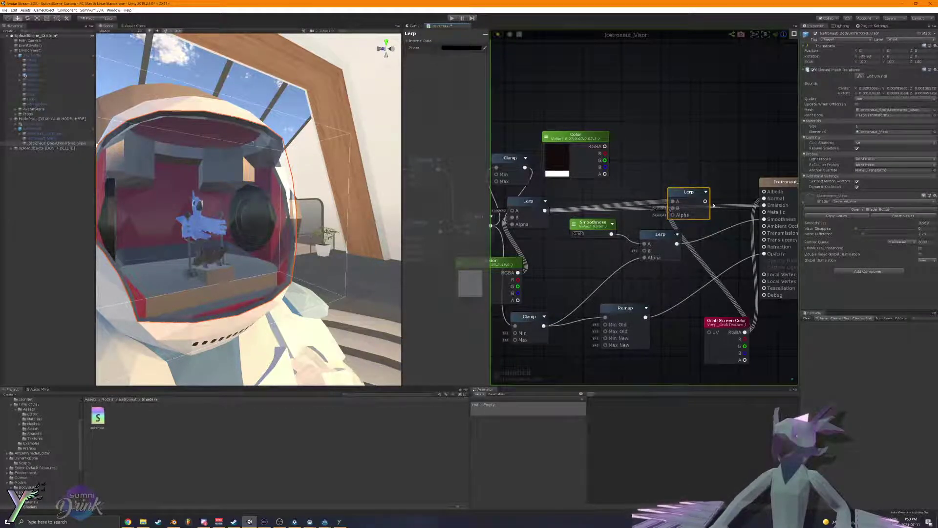
pyautogui.moveTo(764, 205); pyautogui.dragTo(675, 168)
# Step: Duplicate the Lerp for blending Color into Albedo, and connect the lower Clamp to the Alpha of the Albedo and Emission Lerps
pyautogui.hotkey('ctrl', 'd')
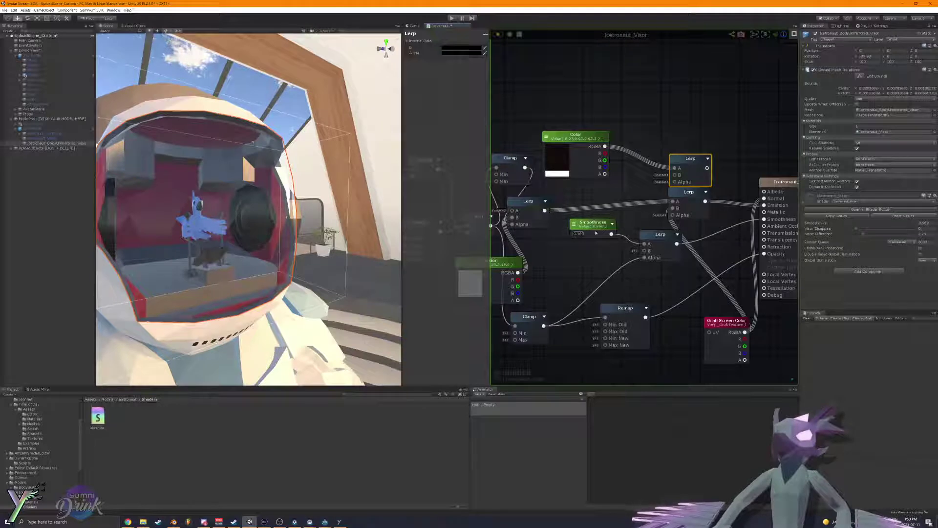
pyautogui.moveTo(616, 267); pyautogui.dragTo(674, 182)
pyautogui.moveTo(626, 256); pyautogui.dragTo(672, 215)
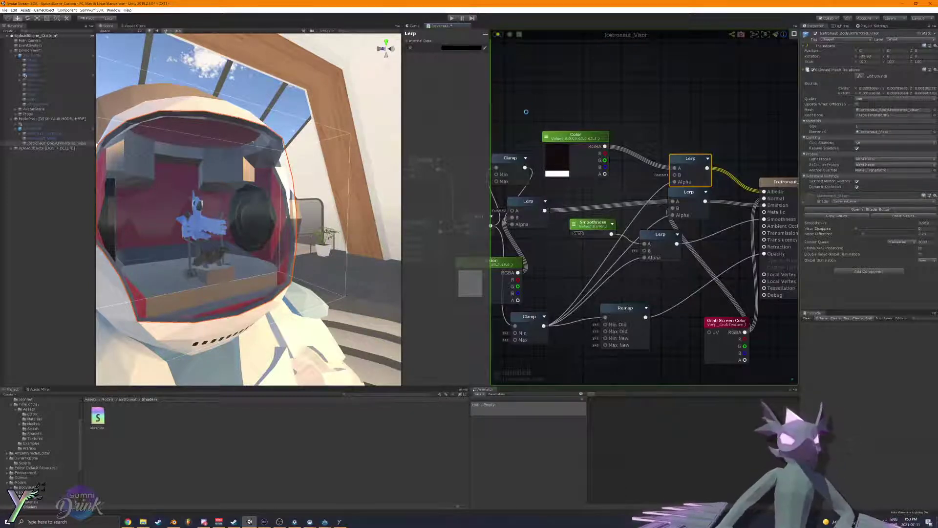
# Step: Test Visor Disappear up to 1 and back to 0 while examining the visor from several angles and up close
pyautogui.keyDown('alt'); pyautogui.moveTo(377, 266); pyautogui.dragTo(297, 239); pyautogui.keyUp('alt')
pyautogui.moveTo(860, 235); pyautogui.dragTo(893, 235)
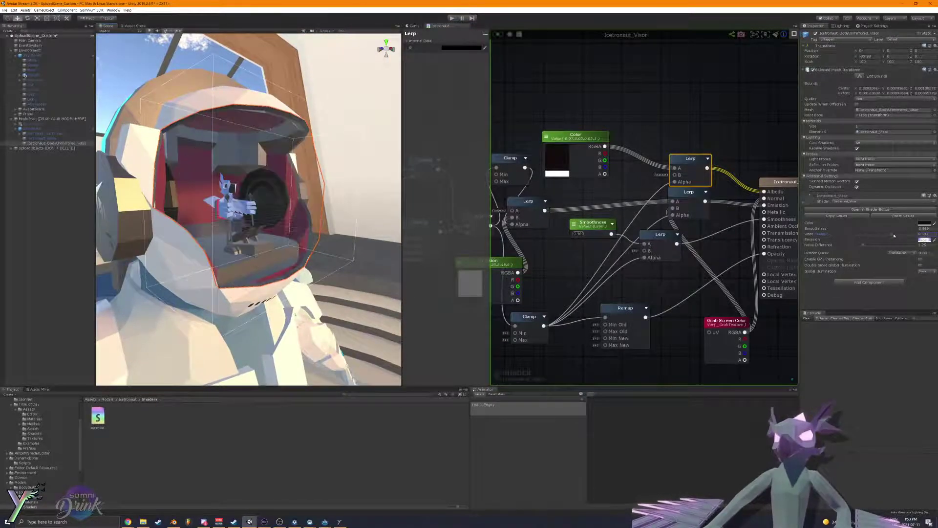
pyautogui.keyDown('alt'); pyautogui.moveTo(304, 231); pyautogui.dragTo(243, 175); pyautogui.keyUp('alt')
pyautogui.click(73, 218)
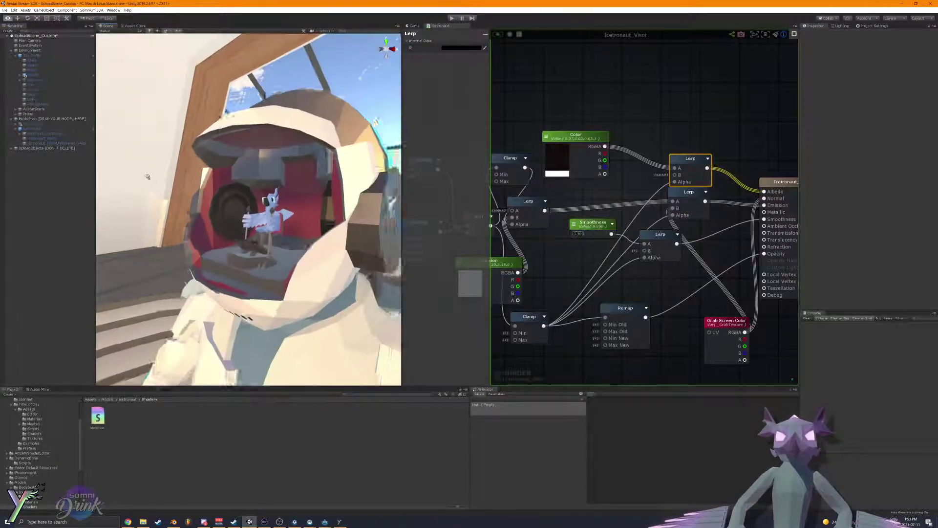
pyautogui.moveTo(157, 181); pyautogui.dragTo(177, 174, button='right')
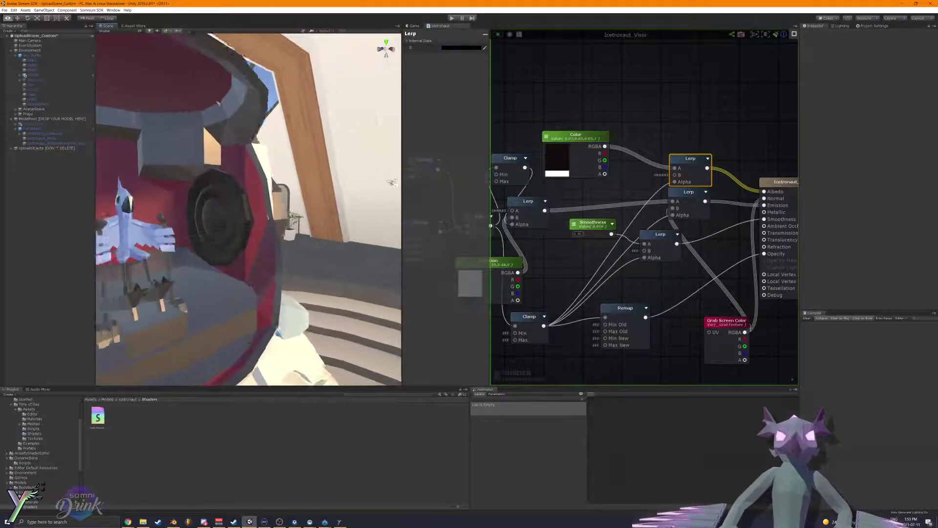
pyautogui.moveTo(401, 181); pyautogui.dragTo(507, 181, button='right')
pyautogui.keyDown('alt'); pyautogui.moveTo(507, 182); pyautogui.dragTo(443, 175); pyautogui.keyUp('alt')
pyautogui.moveTo(443, 175); pyautogui.dragTo(342, 191, button='right')
pyautogui.click(298, 200)
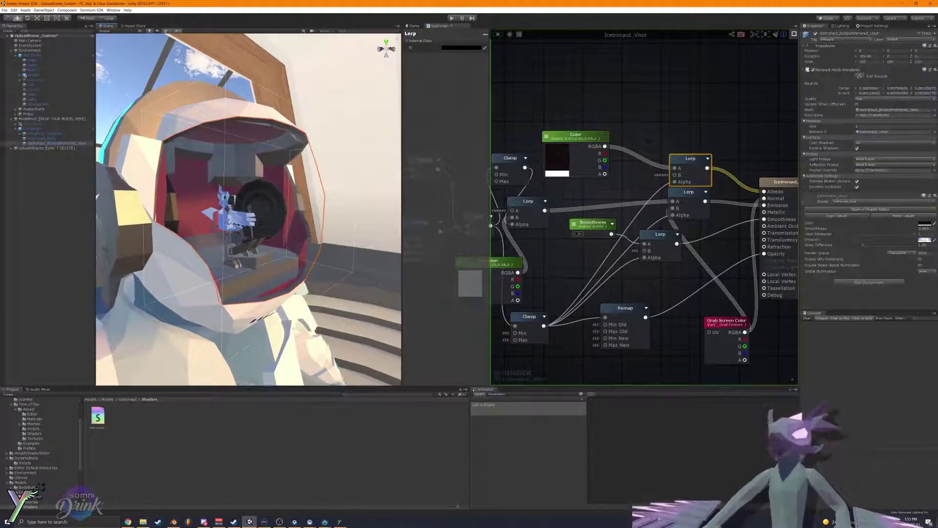
pyautogui.moveTo(916, 234); pyautogui.dragTo(878, 235)
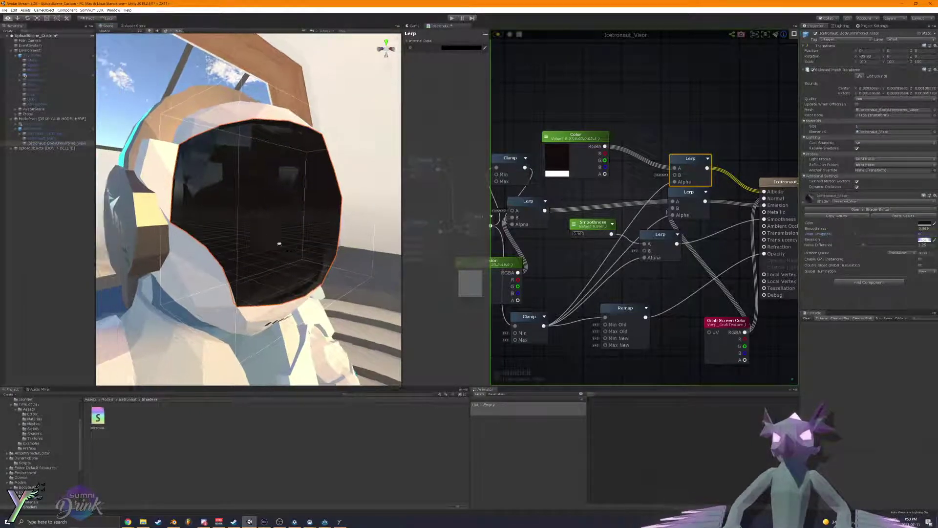
pyautogui.moveTo(279, 244); pyautogui.dragTo(195, 221, button='right')
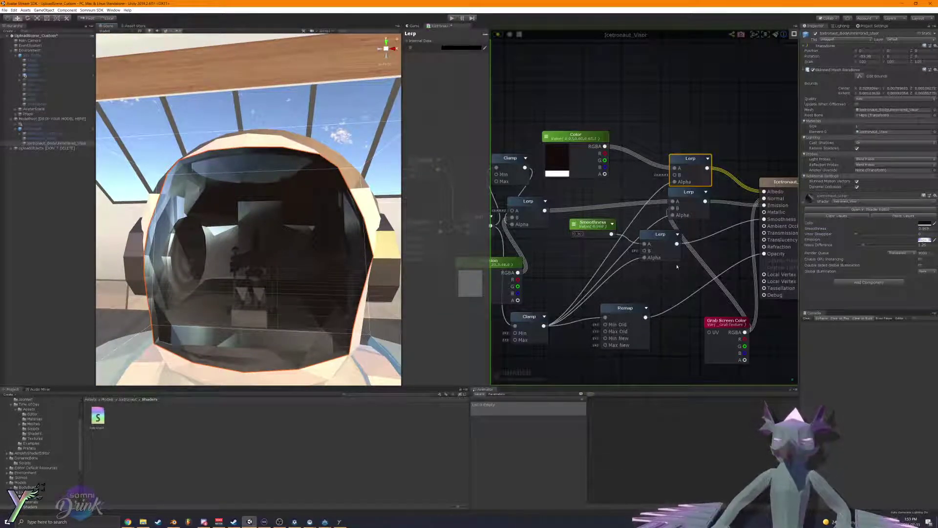
# Step: Disconnect Grab Screen Color from Normal, recompile the shader, and examine the visor up close from the side
pyautogui.moveTo(764, 199); pyautogui.dragTo(744, 202)
pyautogui.click(499, 34)
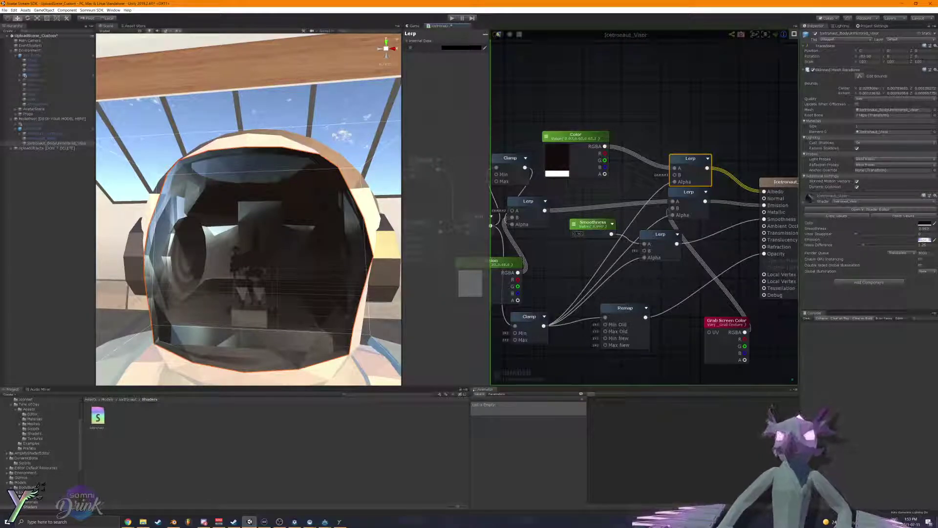
pyautogui.keyDown('alt'); pyautogui.moveTo(278, 171); pyautogui.dragTo(258, 162); pyautogui.keyUp('alt')
pyautogui.press('w')
pyautogui.moveTo(258, 162); pyautogui.dragTo(398, 147, button='right')
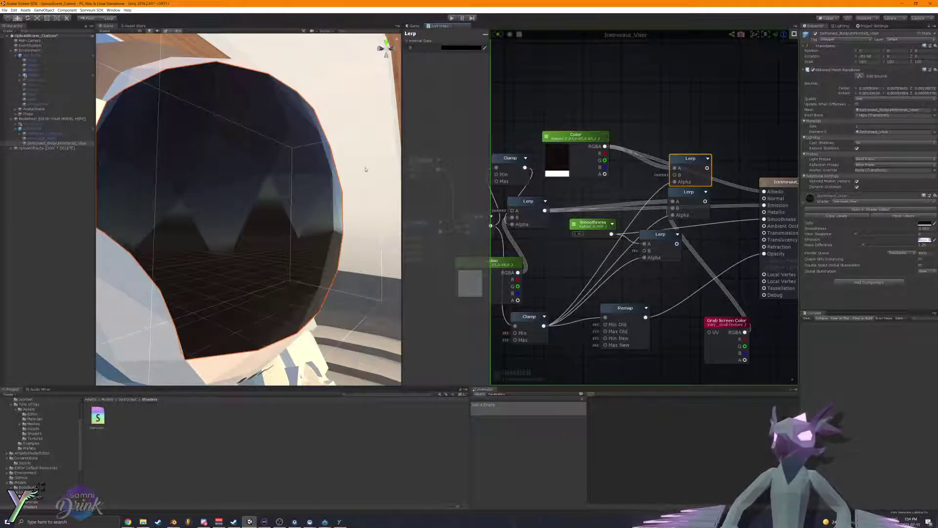
# Step: Restore the three Lerp connections to Albedo, Emission and Smoothness, and raise the material's Visor Disappear to its maximum
pyautogui.click(528, 198)
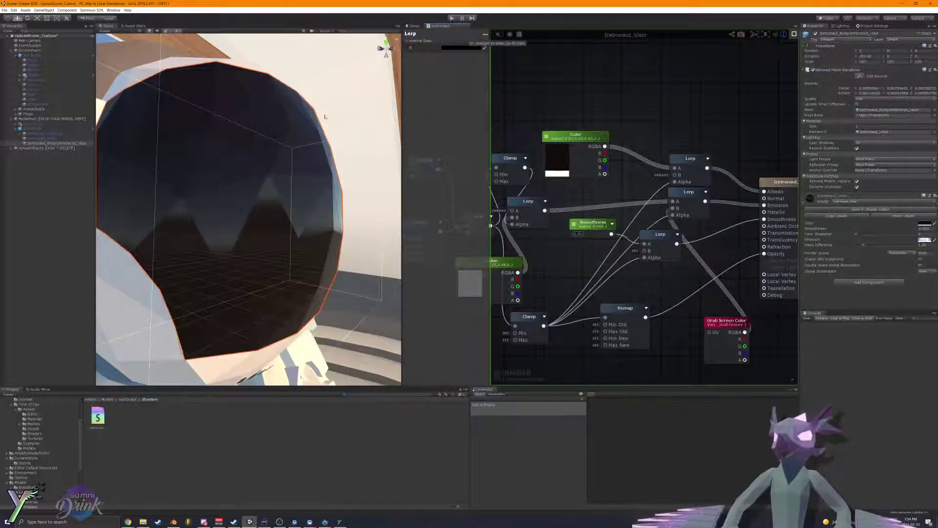
pyautogui.press('s')
pyautogui.moveTo(325, 117)
pyautogui.mouseDown(button='right')
pyautogui.moveTo(239, 115)
pyautogui.moveTo(322, 131)
pyautogui.mouseUp(button='right')
pyautogui.press('w')
pyautogui.press('s')
pyautogui.press('w')
pyautogui.moveTo(856, 234); pyautogui.dragTo(914, 234)
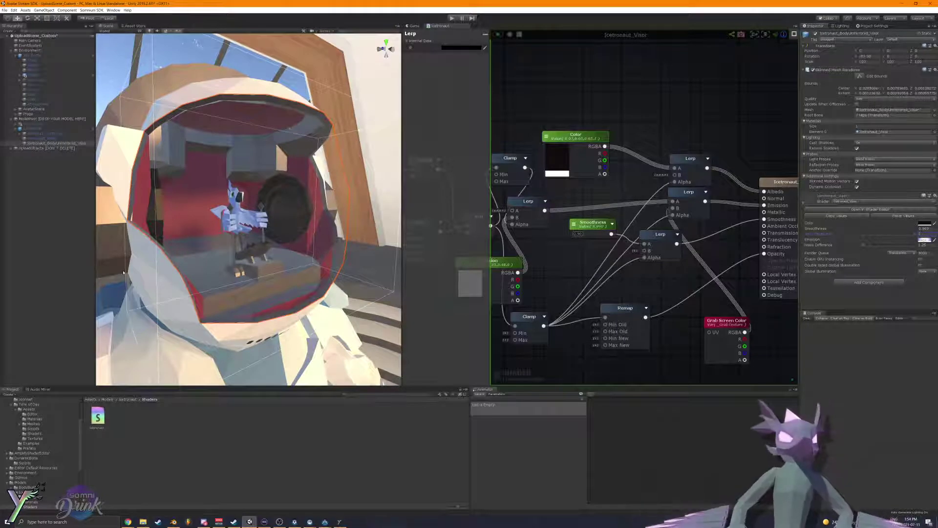
# Step: Deselect the visor and examine the see-through helmet from the opposite side and from farther away
pyautogui.click(48, 284)
pyautogui.press('s')
pyautogui.moveTo(247, 251); pyautogui.dragTo(159, 229, button='right')
pyautogui.press('w')
pyautogui.press('d')
pyautogui.press('s')
pyautogui.press('a')
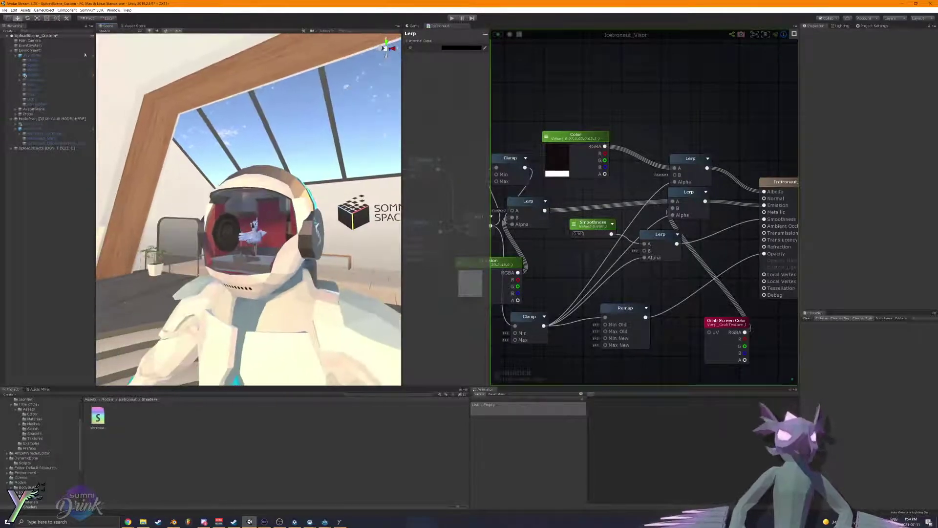
# Step: Try lowering the Sky Dome's Latitude, and examine the helmet's lighting from the side and front
pyautogui.click(38, 51)
pyautogui.click(39, 60)
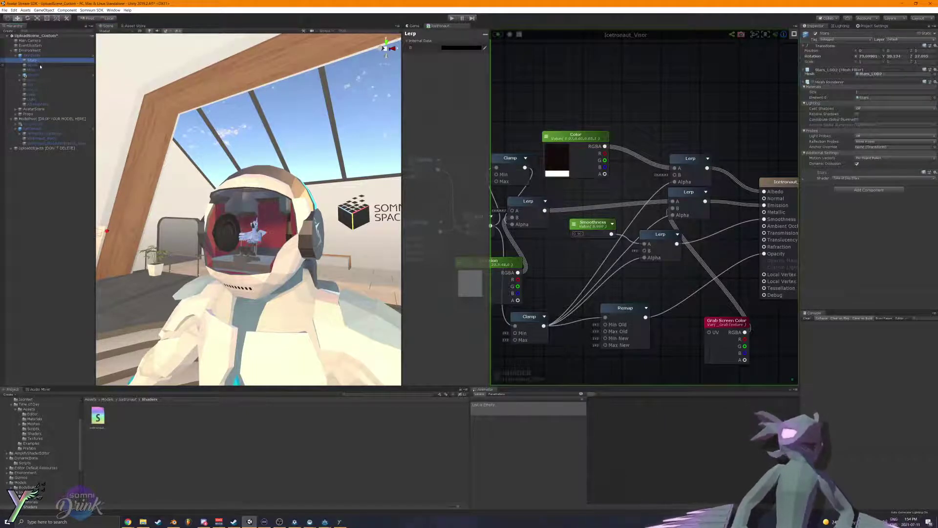
pyautogui.click(33, 55)
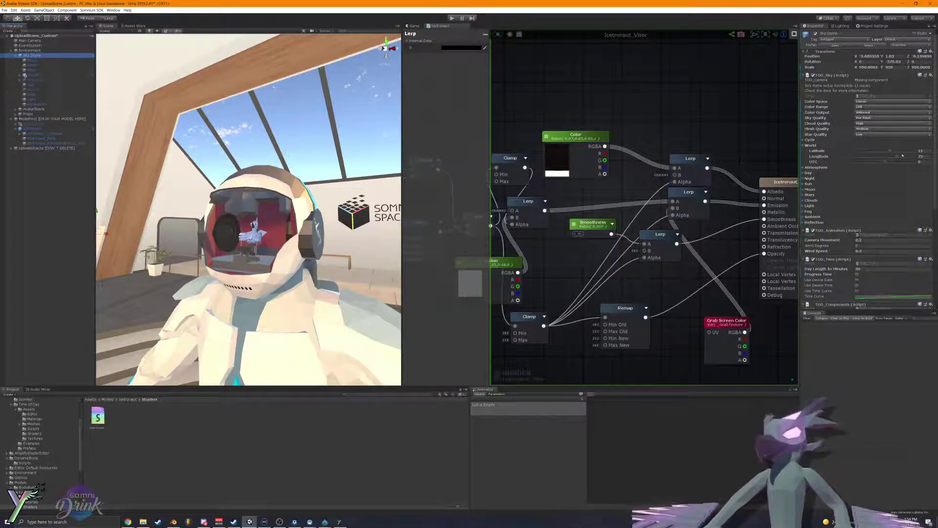
pyautogui.moveTo(889, 151); pyautogui.dragTo(850, 152)
pyautogui.keyDown('alt'); pyautogui.moveTo(274, 196); pyautogui.dragTo(151, 210); pyautogui.keyUp('alt')
pyautogui.moveTo(507, 204); pyautogui.dragTo(424, 216, button='right')
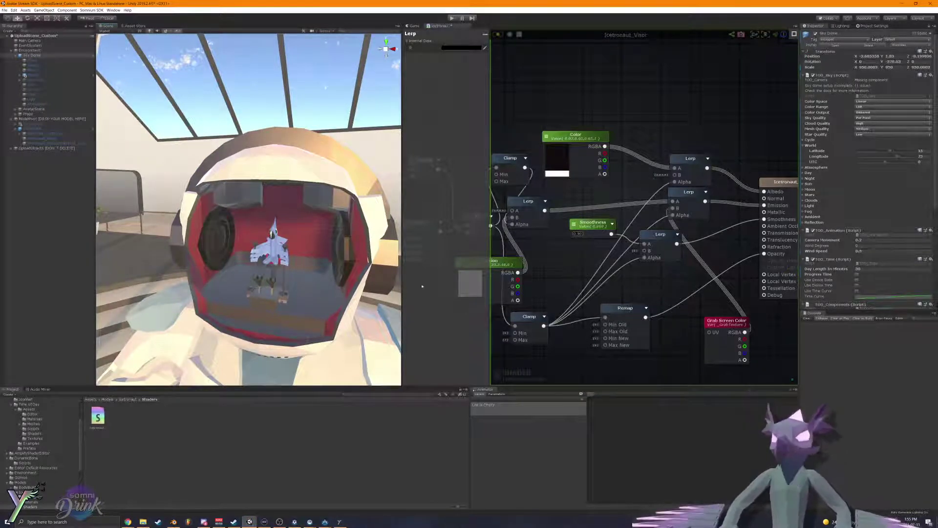
# Step: Select the visor and test intermediate Visor Disappear values while viewing the helmet from the side and front
pyautogui.click(31, 61)
pyautogui.keyDown('alt'); pyautogui.moveTo(210, 195); pyautogui.dragTo(296, 213); pyautogui.keyUp('alt')
pyautogui.click(296, 212)
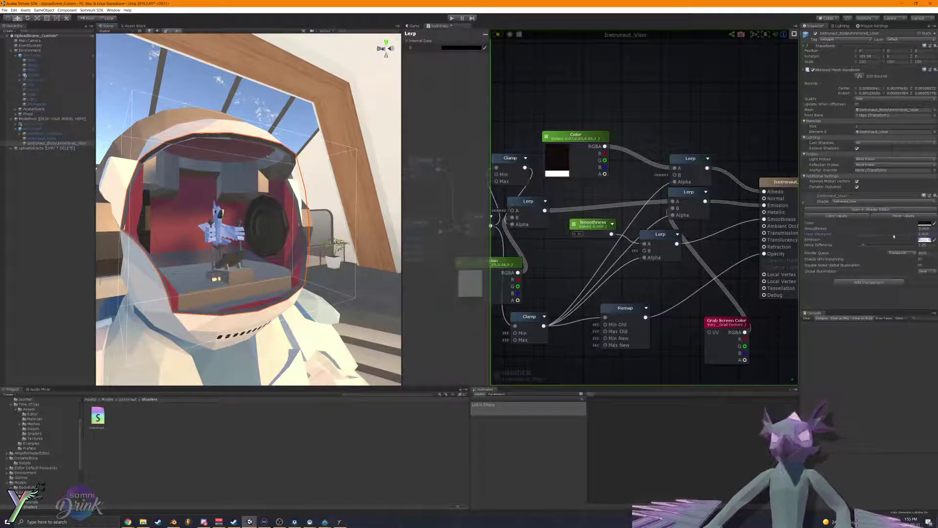
pyautogui.moveTo(894, 236)
pyautogui.mouseDown()
pyautogui.moveTo(862, 236)
pyautogui.moveTo(875, 237)
pyautogui.mouseUp()
pyautogui.keyDown('alt'); pyautogui.moveTo(326, 256); pyautogui.dragTo(305, 253); pyautogui.keyUp('alt')
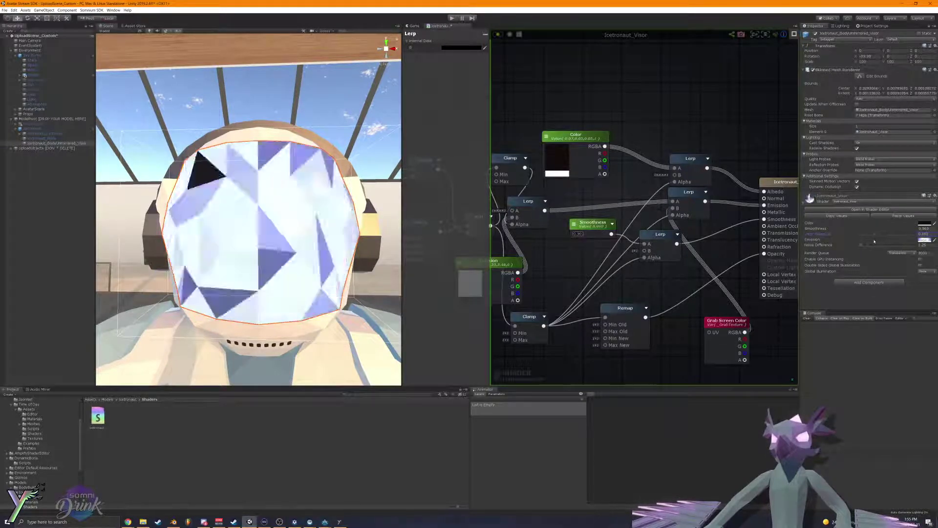
pyautogui.moveTo(863, 242); pyautogui.dragTo(879, 244)
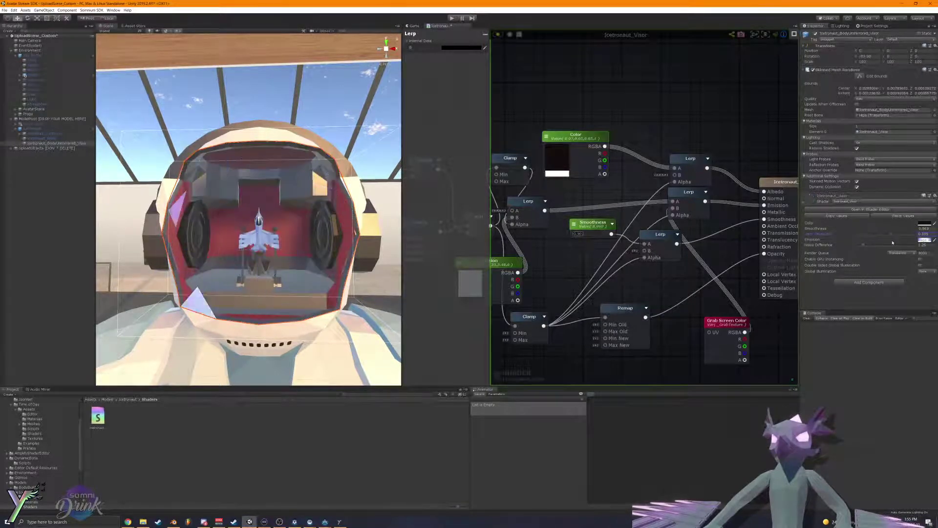
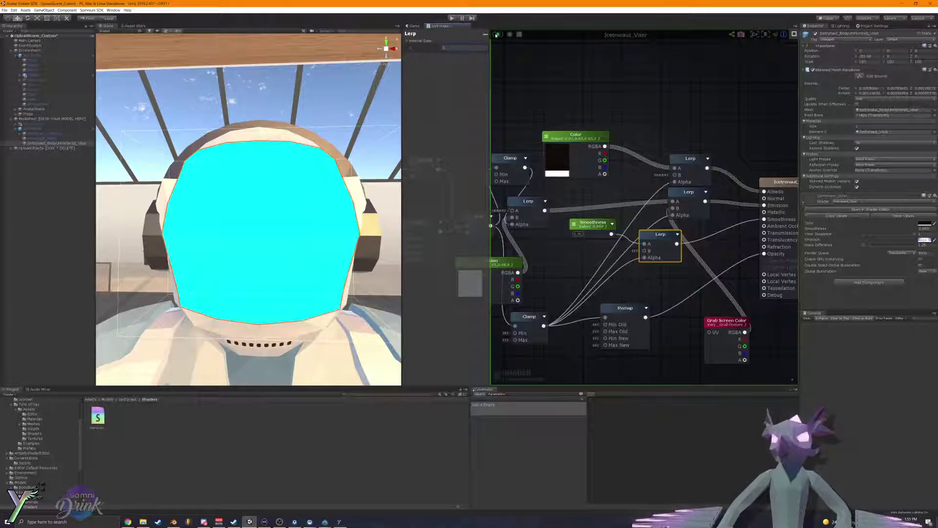
# Step: Examine the recompiled visor from several angles with nothing selected
pyautogui.keyDown('alt'); pyautogui.moveTo(380, 134); pyautogui.dragTo(388, 173); pyautogui.keyUp('alt')
pyautogui.keyDown('alt'); pyautogui.moveTo(247, 126); pyautogui.dragTo(244, 131); pyautogui.keyUp('alt')
pyautogui.click(57, 199)
pyautogui.keyDown('alt'); pyautogui.moveTo(215, 198); pyautogui.dragTo(262, 189); pyautogui.keyUp('alt')
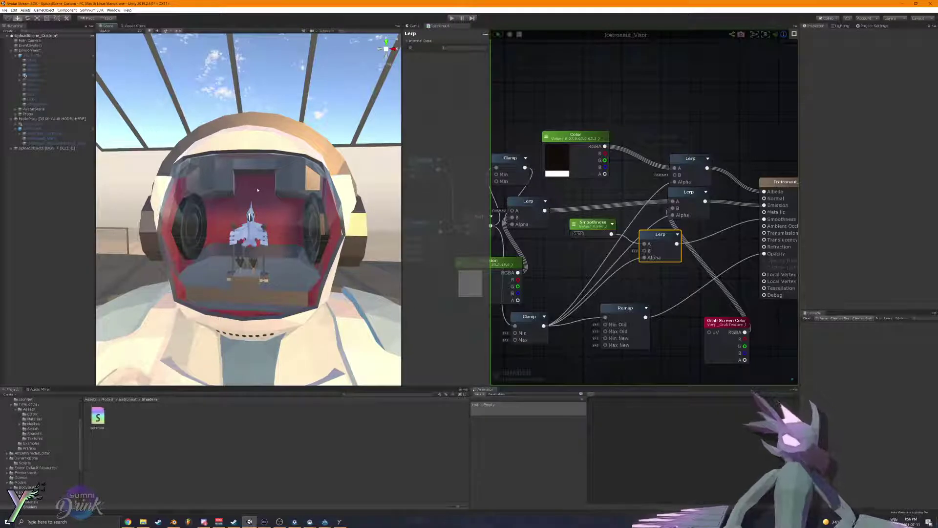
# Step: Select the visor on the helmet and lower its Visor Disappear value to 0
pyautogui.moveTo(225, 176)
pyautogui.mouseDown(button='right')
pyautogui.moveTo(264, 188)
pyautogui.moveTo(236, 191)
pyautogui.mouseUp(button='right')
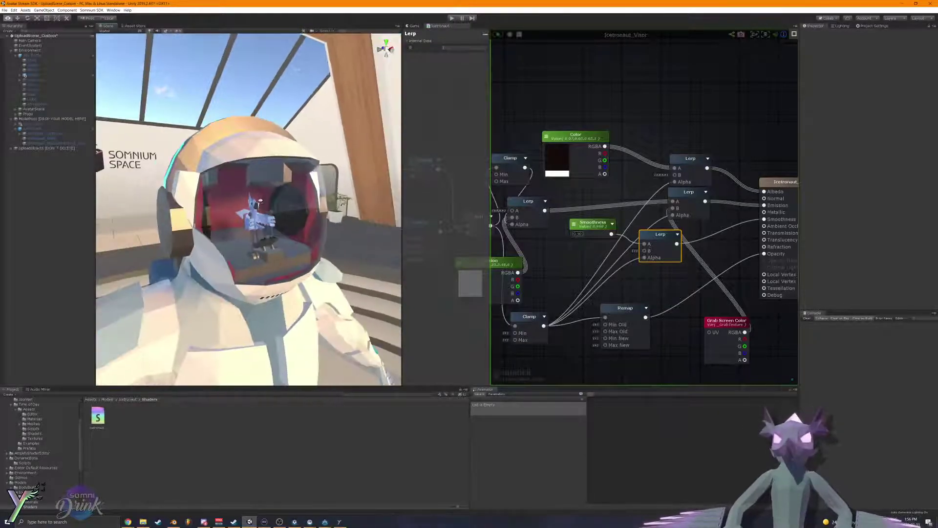
pyautogui.click(236, 190)
pyautogui.click(236, 191)
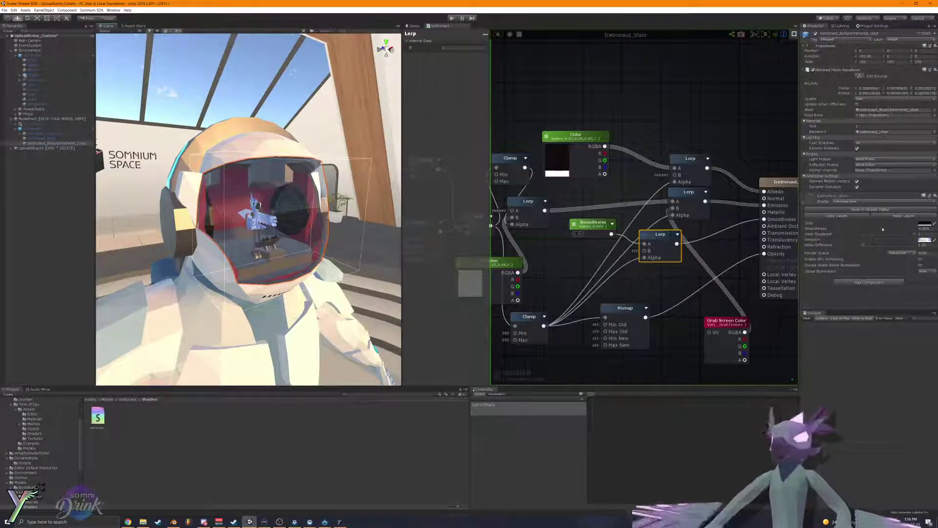
pyautogui.moveTo(913, 235); pyautogui.dragTo(729, 245)
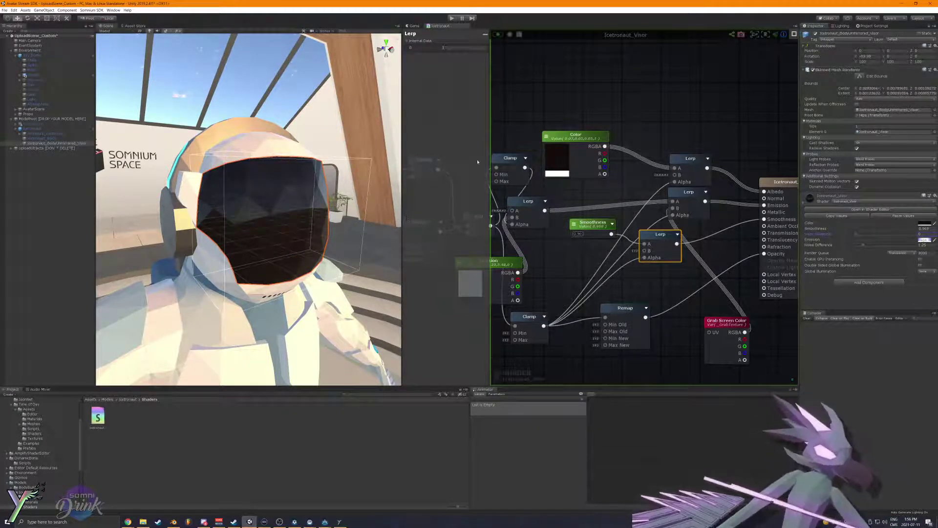
# Step: Deselect the visor and examine the opaque helmet from the side and at different distances
pyautogui.click(48, 202)
pyautogui.keyDown('alt'); pyautogui.moveTo(274, 208); pyautogui.dragTo(216, 152); pyautogui.keyUp('alt')
pyautogui.scroll(4, 61, 152)
pyautogui.scroll(-2, 210, 163)
pyautogui.scroll(-2, 166, 162)
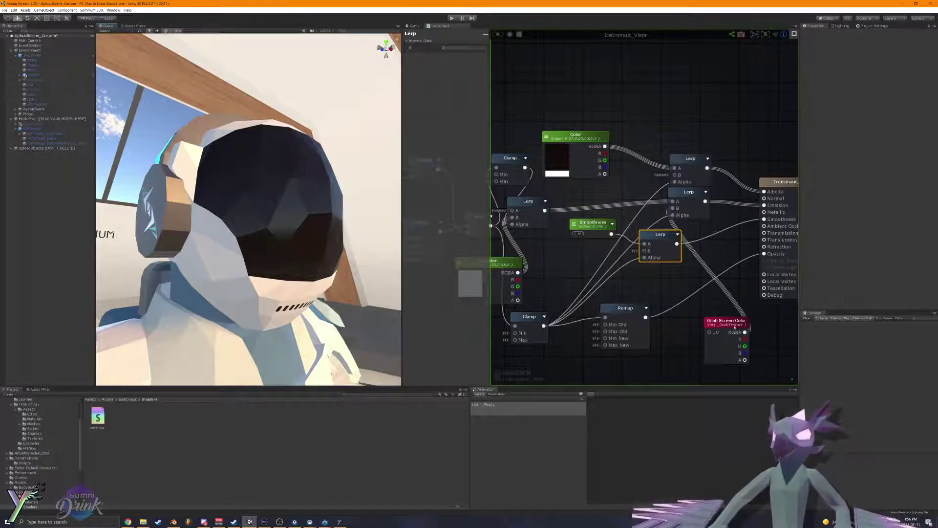
# Step: Move the Grab Screen Color node above the Color node, and keep the visor's Visor Disappear at 0
pyautogui.moveTo(734, 327); pyautogui.dragTo(593, 87)
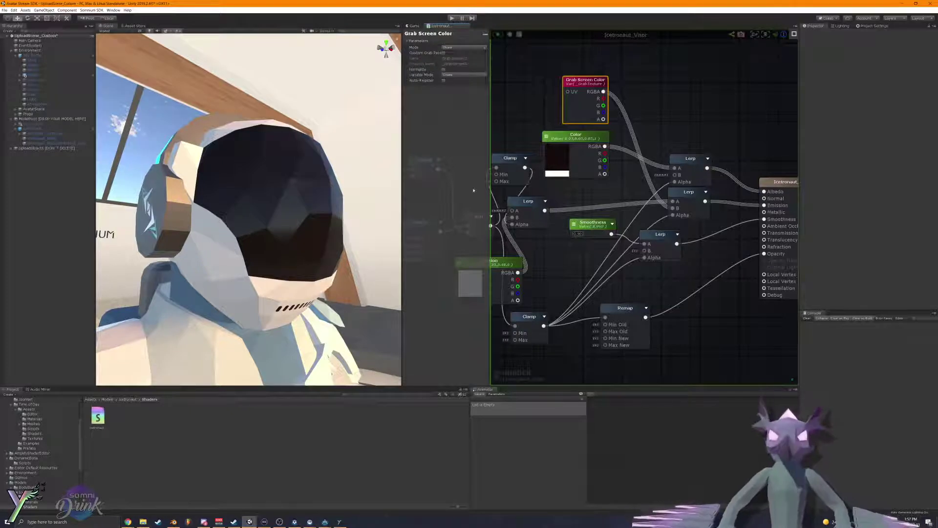
pyautogui.click(302, 212)
pyautogui.click(302, 211)
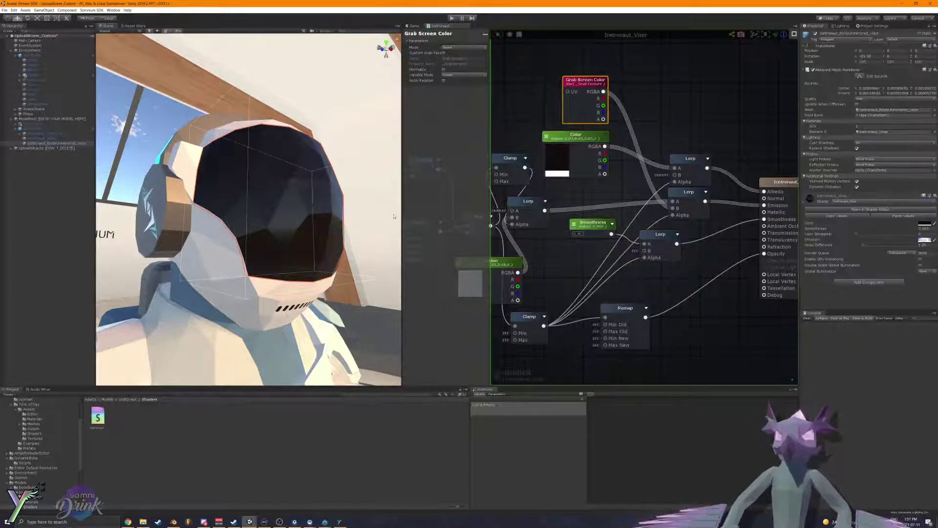
pyautogui.moveTo(854, 234); pyautogui.dragTo(842, 252)
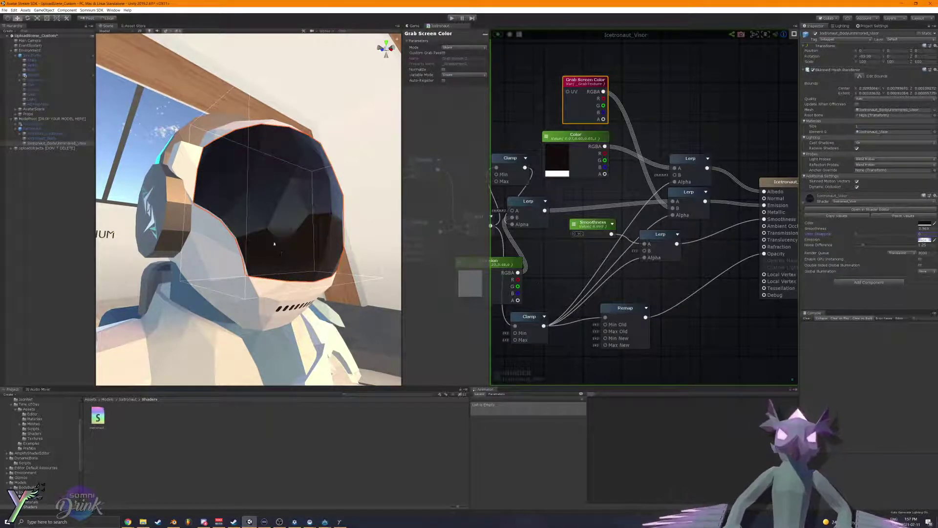
# Step: Examine the avatar from the front, and look inside the helmet at the small pilot character
pyautogui.press('w')
pyautogui.press('d')
pyautogui.moveTo(272, 245); pyautogui.dragTo(212, 263, button='right')
pyautogui.press('w')
pyautogui.press('s')
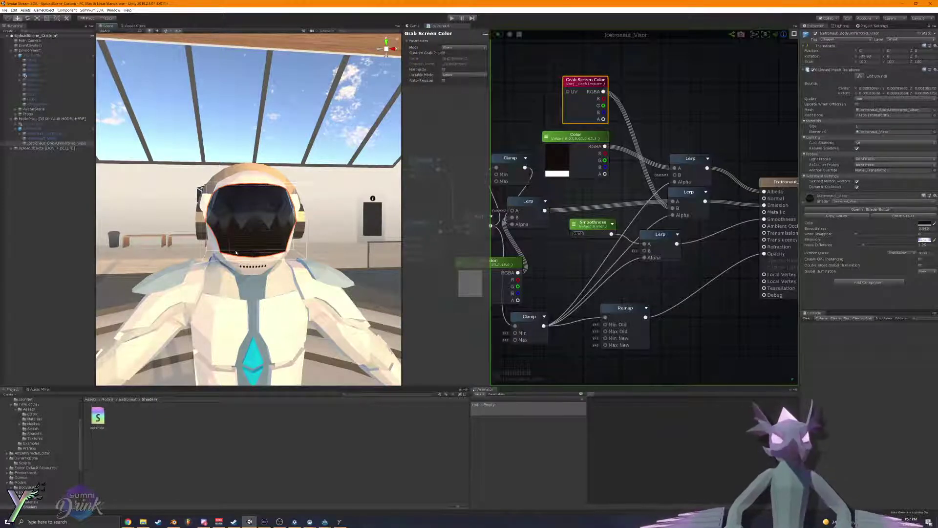
pyautogui.moveTo(185, 184); pyautogui.dragTo(283, 199, button='right')
pyautogui.press('a')
pyautogui.press('d')
pyautogui.press('w')
pyautogui.press('s')
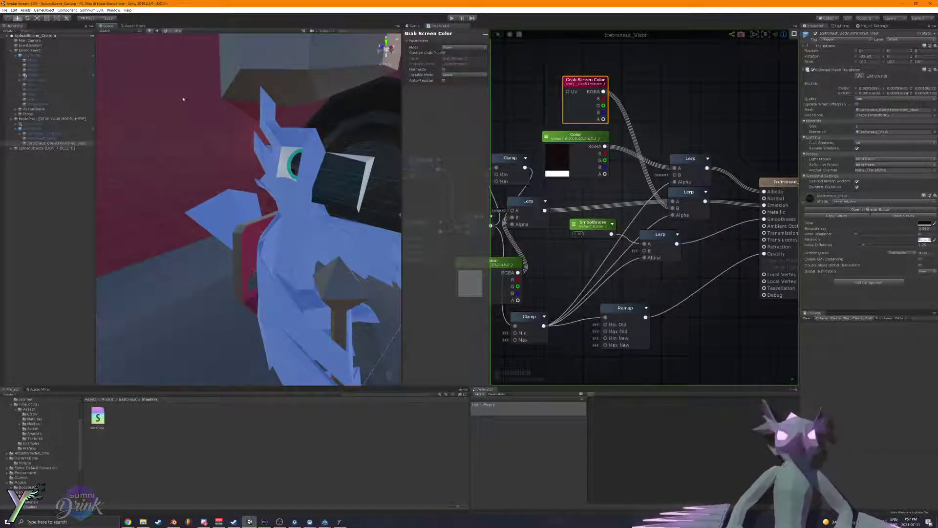
# Step: Search the purchased assets for "dynamic bones", check the Dynamic Bone package's import contents, and close them without importing
pyautogui.click(130, 27)
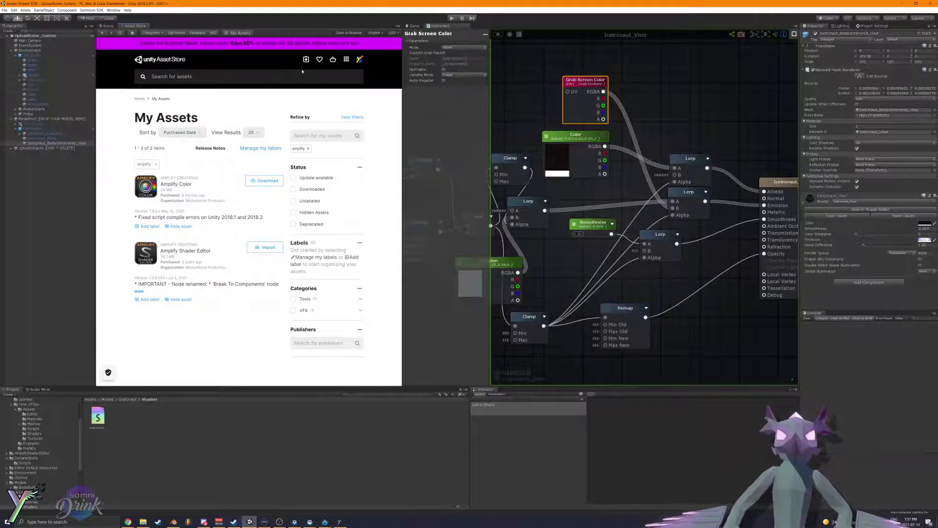
pyautogui.click(307, 136)
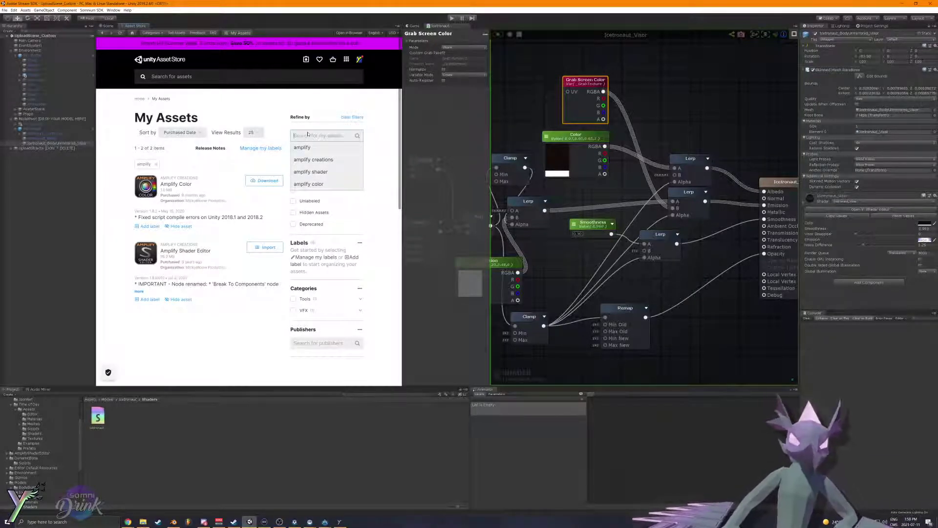
pyautogui.write('dynamic bones')
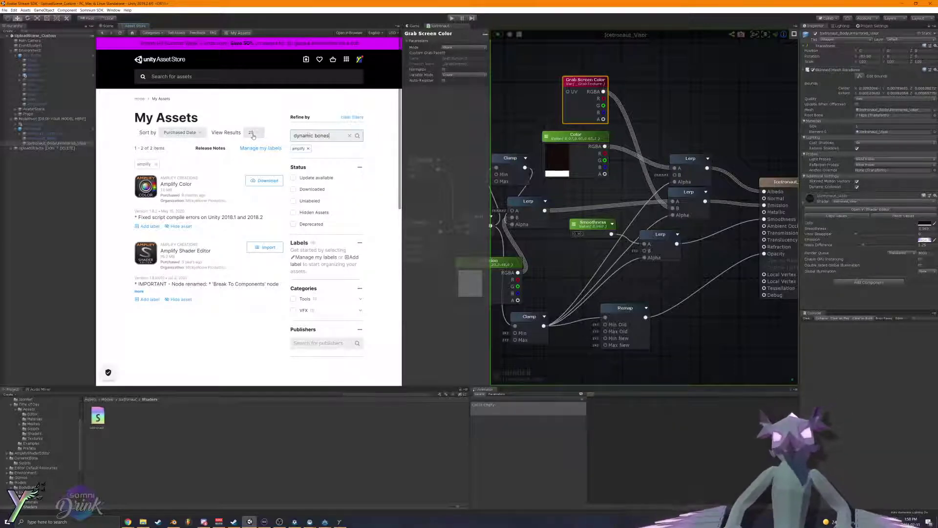
pyautogui.press('Return')
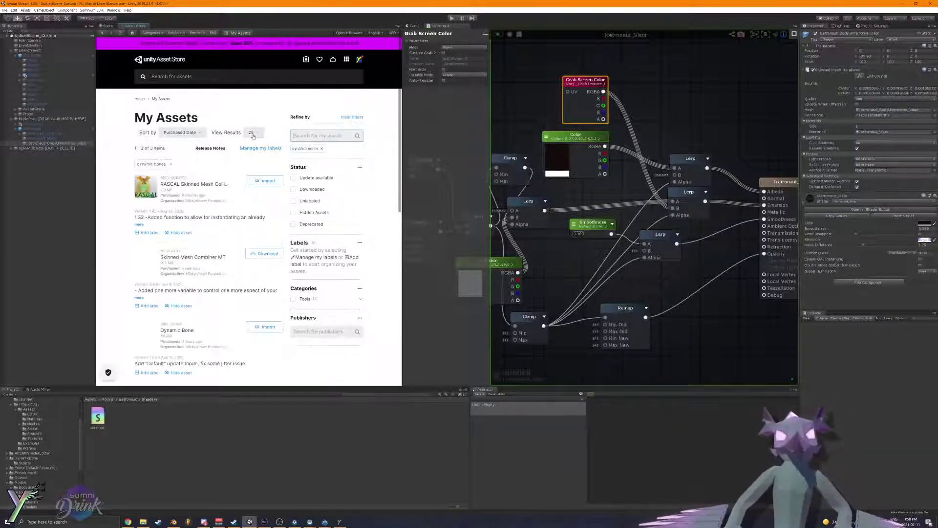
pyautogui.click(264, 326)
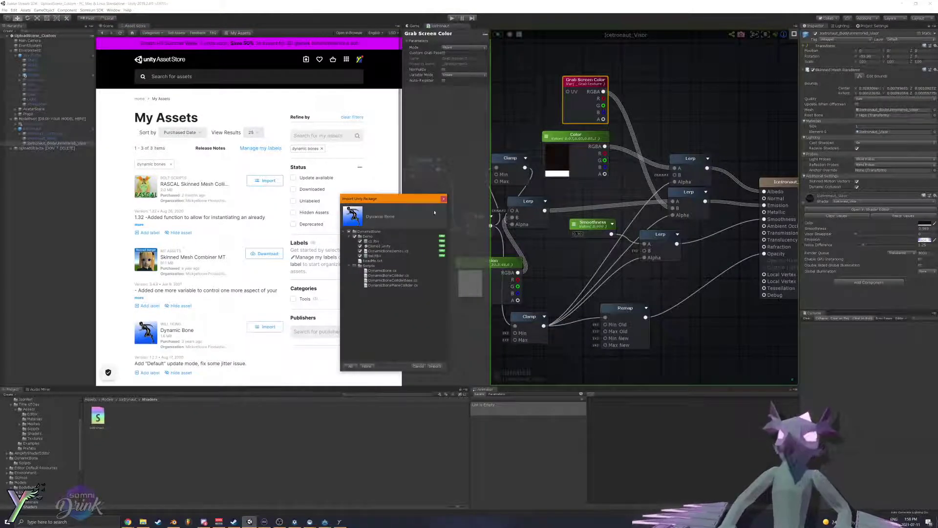
pyautogui.click(443, 200)
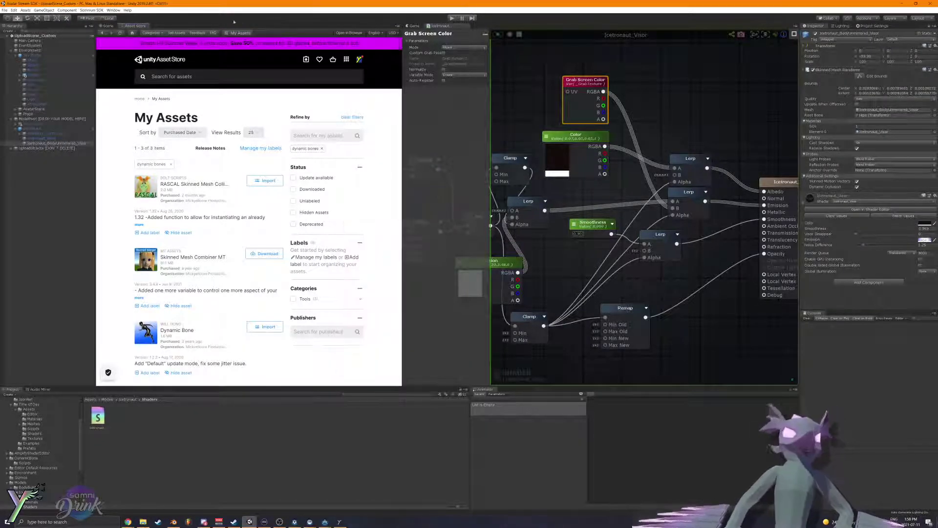
# Step: Return to the scene and add a Dynamic Bone component to the astronaut avatar's root object
pyautogui.click(107, 25)
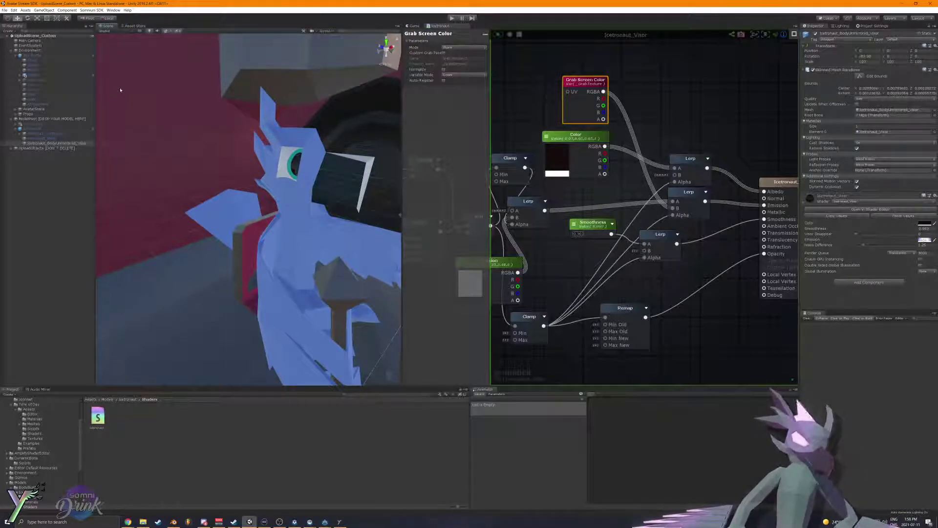
pyautogui.keyDown('alt'); pyautogui.moveTo(295, 154); pyautogui.dragTo(262, 166); pyautogui.keyUp('alt')
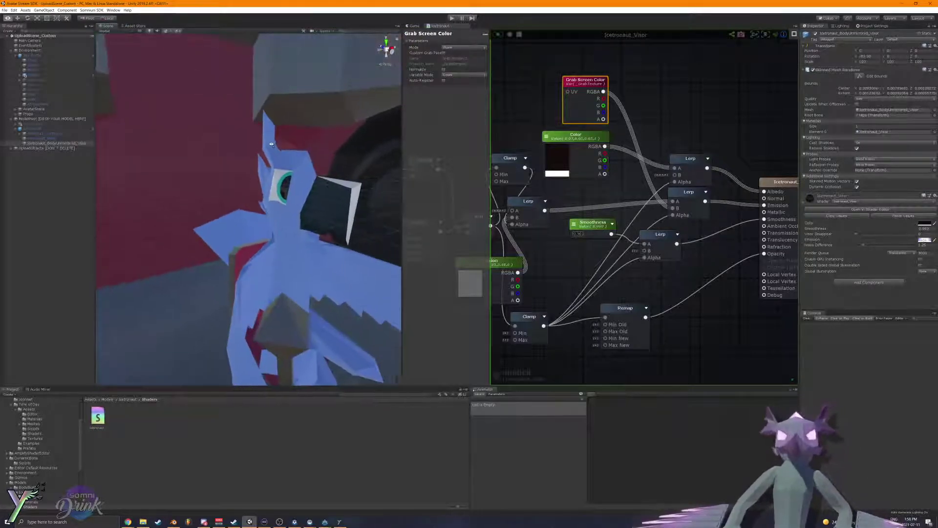
pyautogui.click(32, 129)
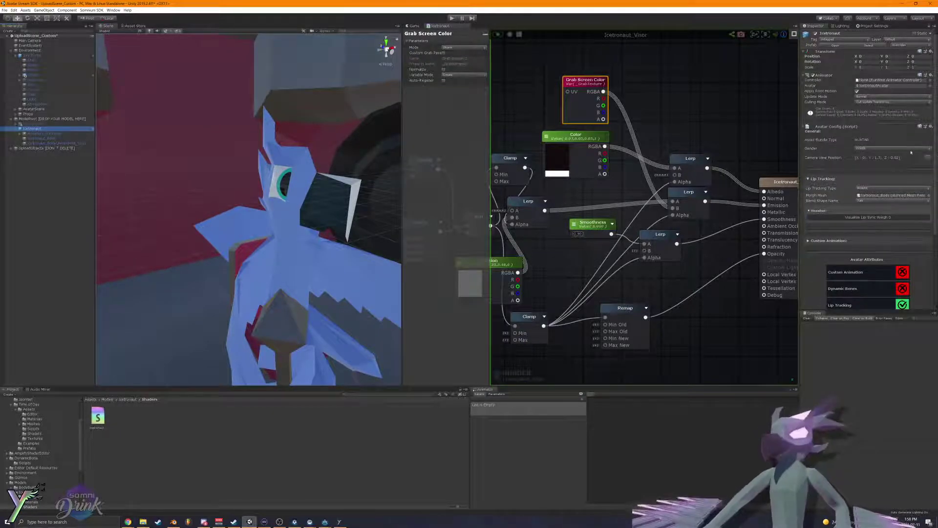
pyautogui.scroll(-5, 895, 277)
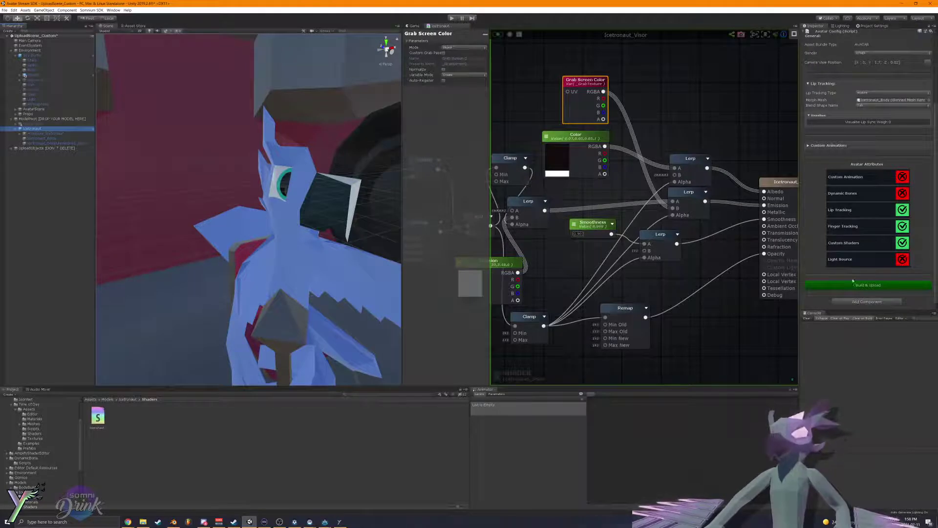
pyautogui.click(855, 302)
pyautogui.write('dyn')
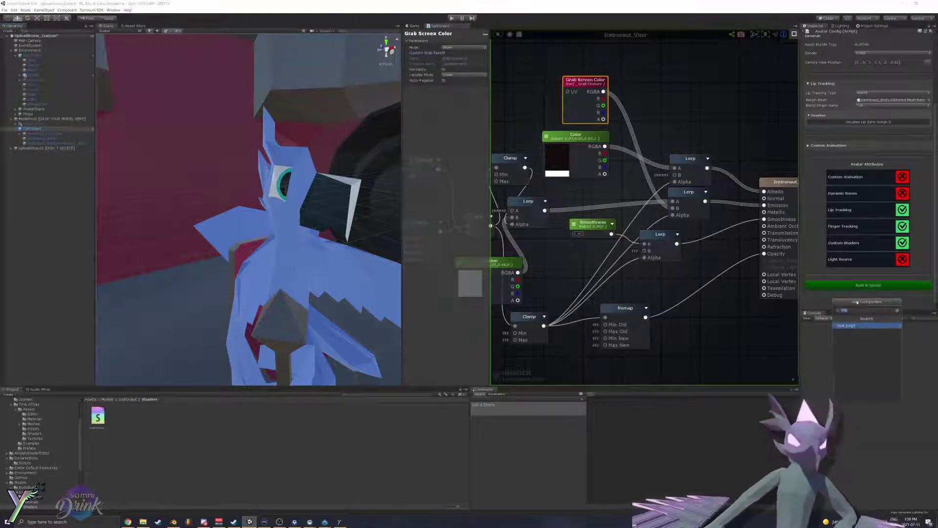
pyautogui.write('amic bone')
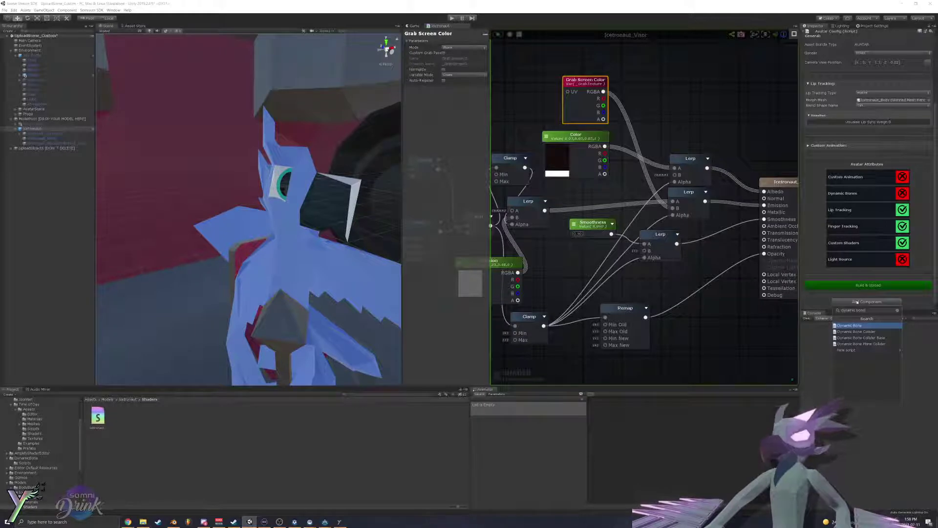
pyautogui.press('Return')
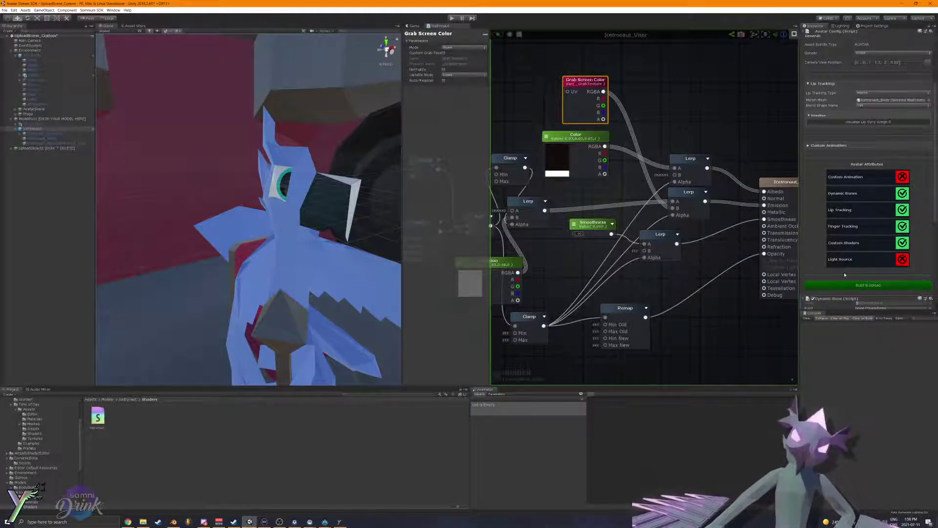
# Step: Expand the avatar's bone hierarchy and assign the pilot's hair bone as the Dynamic Bone component's Root
pyautogui.press('w')
pyautogui.moveTo(304, 264)
pyautogui.mouseDown(button='right')
pyautogui.moveTo(300, 238)
pyautogui.moveTo(320, 264)
pyautogui.mouseUp(button='right')
pyautogui.press('s')
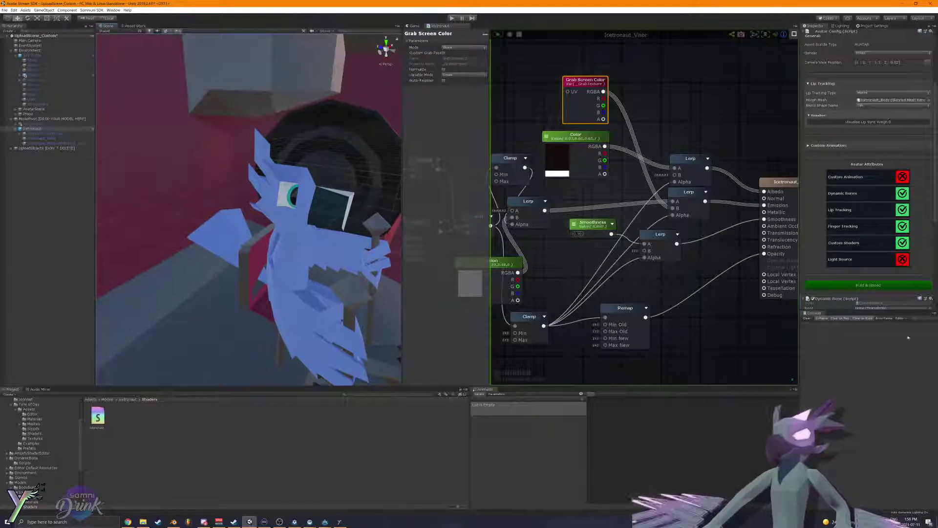
pyautogui.scroll(-5, 854, 257)
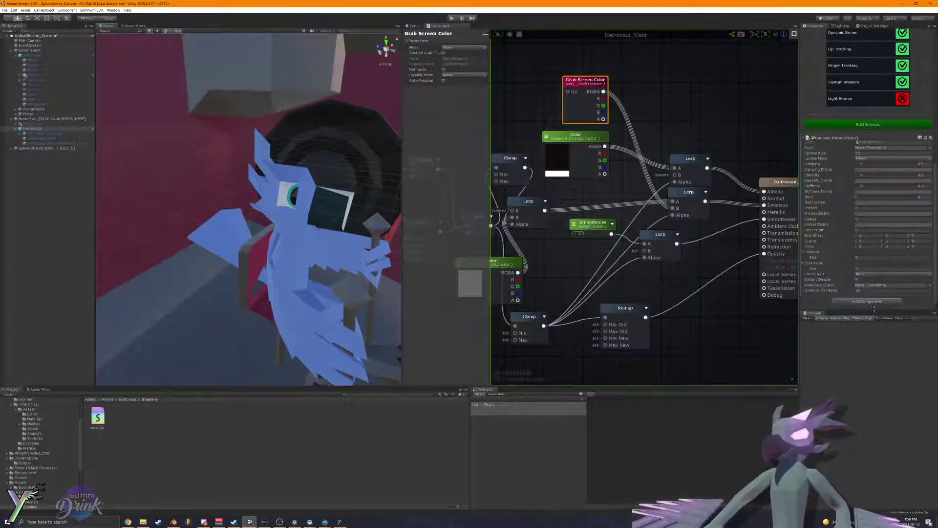
pyautogui.keyDown('alt'); pyautogui.click(19, 128); pyautogui.keyUp('alt')
pyautogui.scroll(-4, 64, 238)
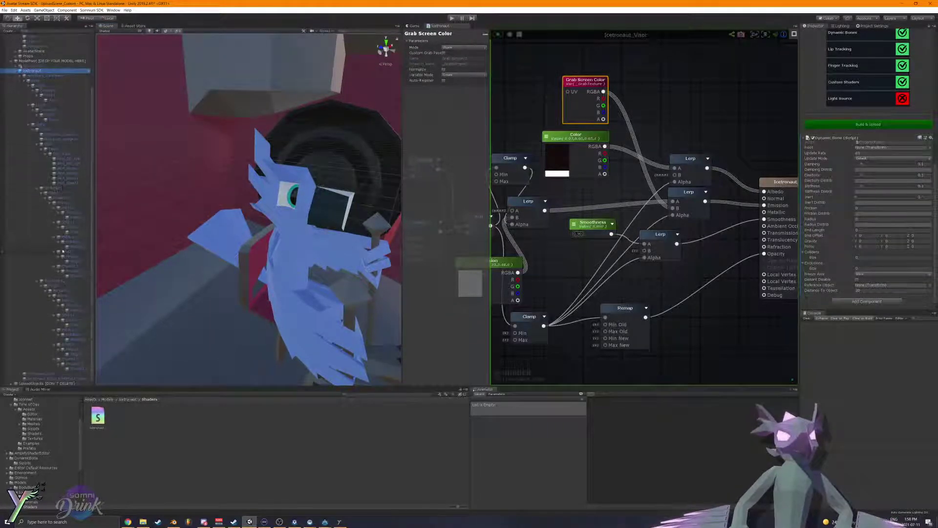
pyautogui.scroll(4, 33, 253)
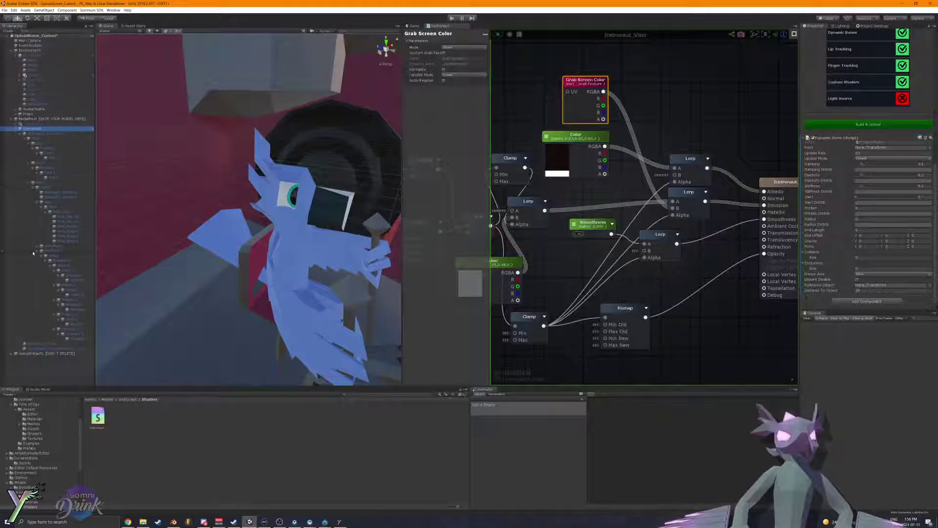
pyautogui.click(38, 252)
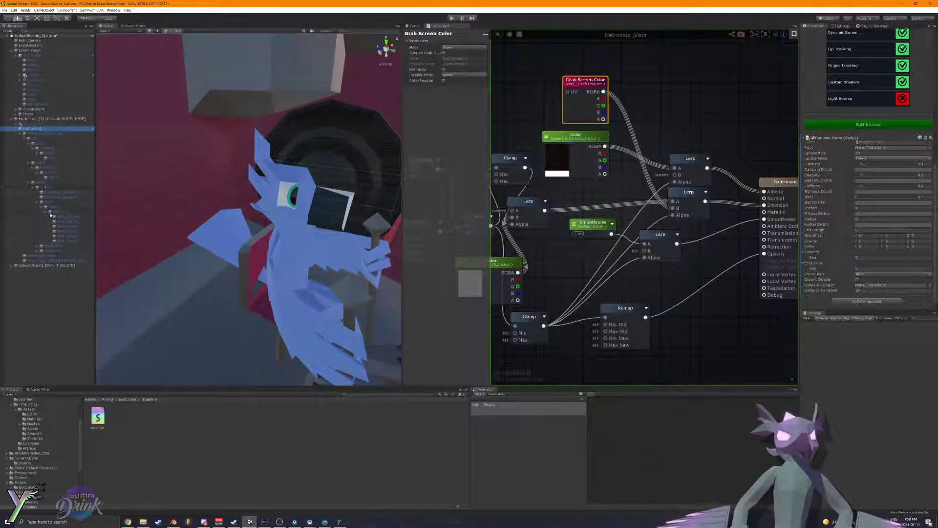
pyautogui.click(886, 160)
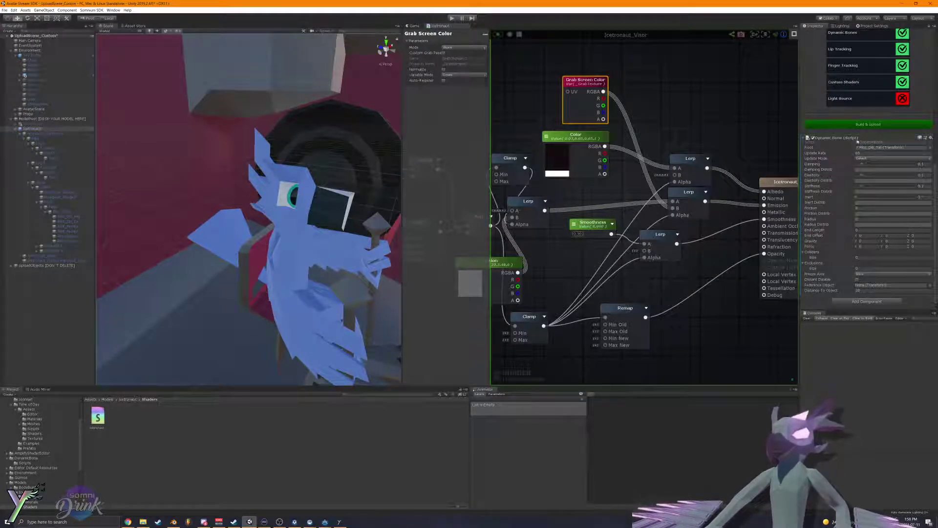
# Step: Add a second Dynamic Bone component to the avatar with the pilot's tail bone, Pilot_DB_Tail, as its Root
pyautogui.click(867, 300)
pyautogui.click(864, 325)
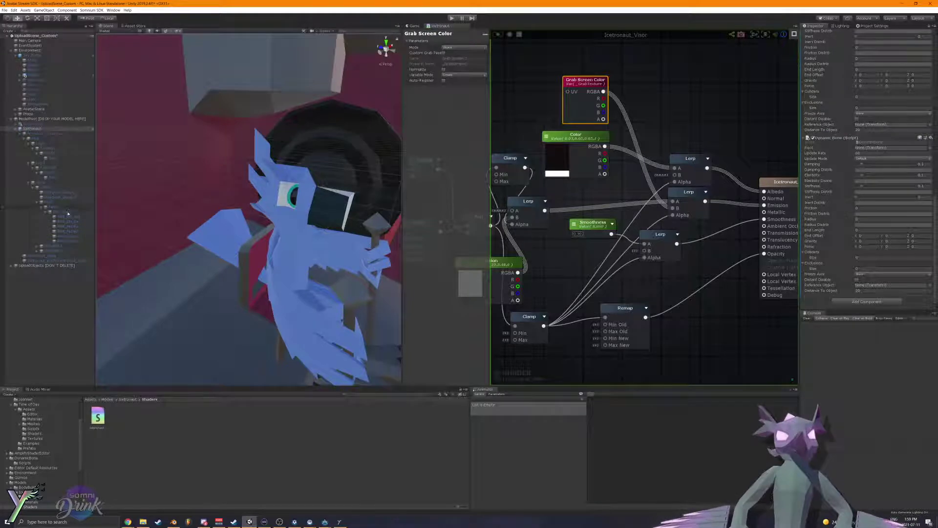
pyautogui.moveTo(68, 214); pyautogui.dragTo(898, 149)
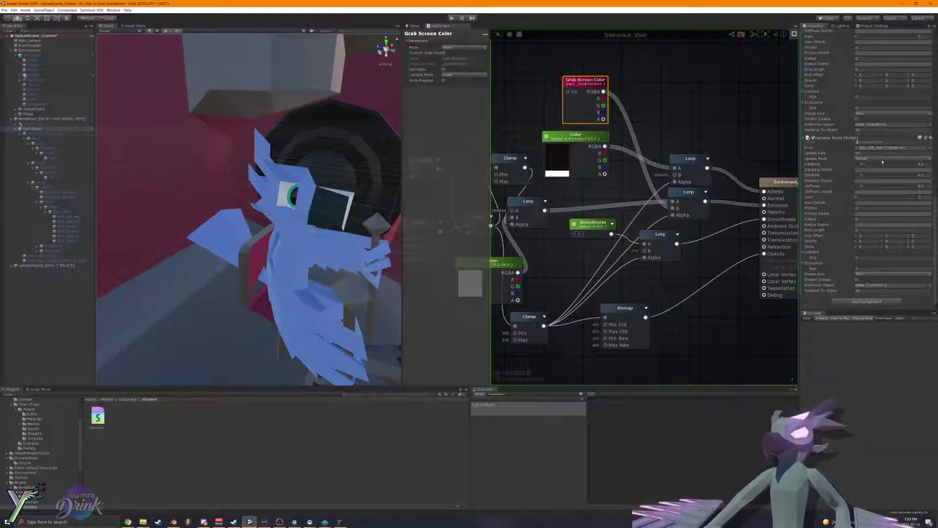
# Step: Enter play mode, rotate the Head bone to test the pilot's dynamic bones, and reselect the avatar root
pyautogui.click(451, 17)
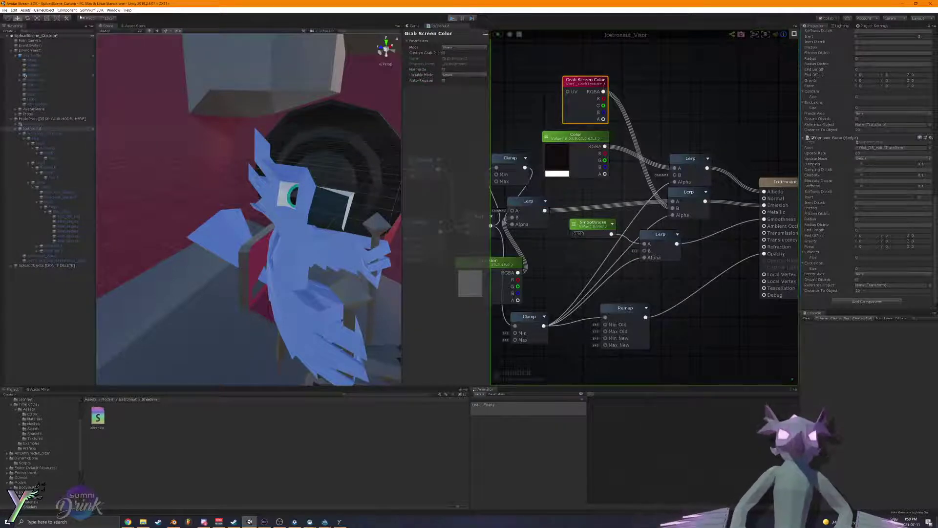
pyautogui.click(54, 207)
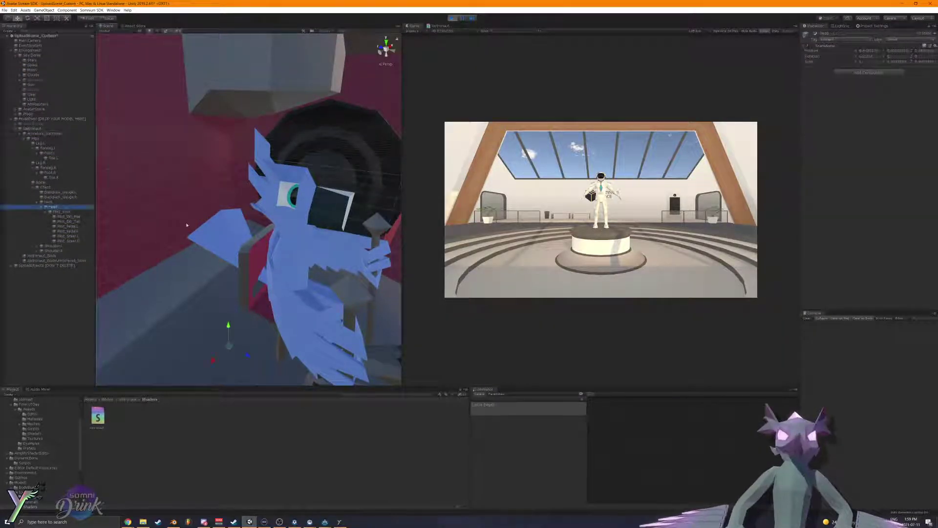
pyautogui.press('e')
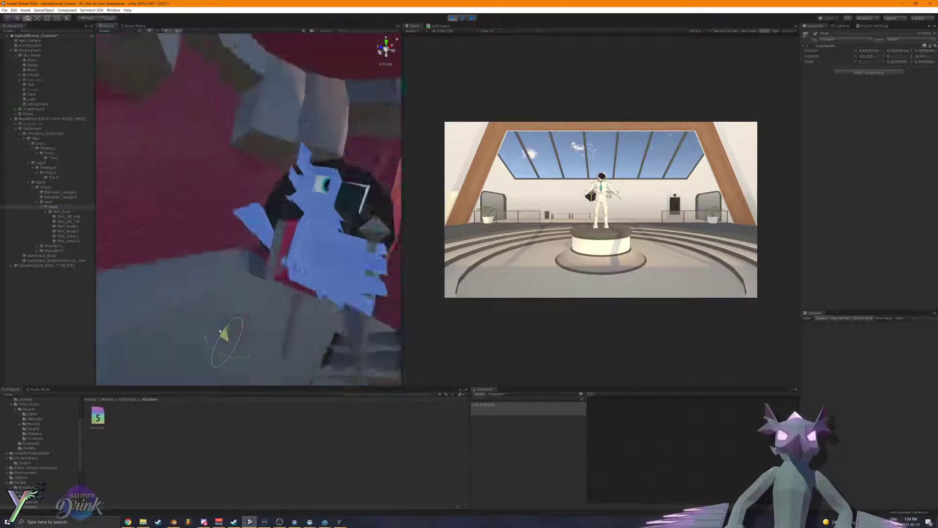
pyautogui.moveTo(216, 329); pyautogui.dragTo(194, 332)
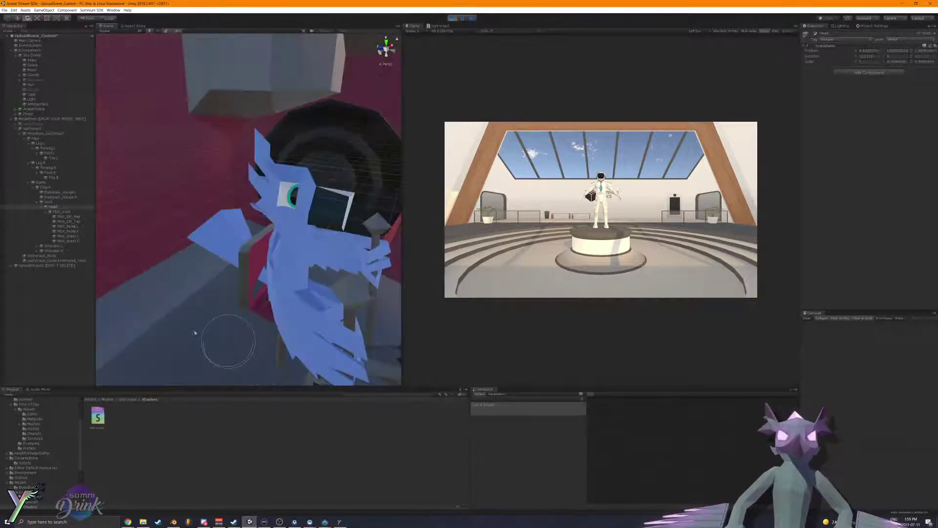
pyautogui.click(40, 129)
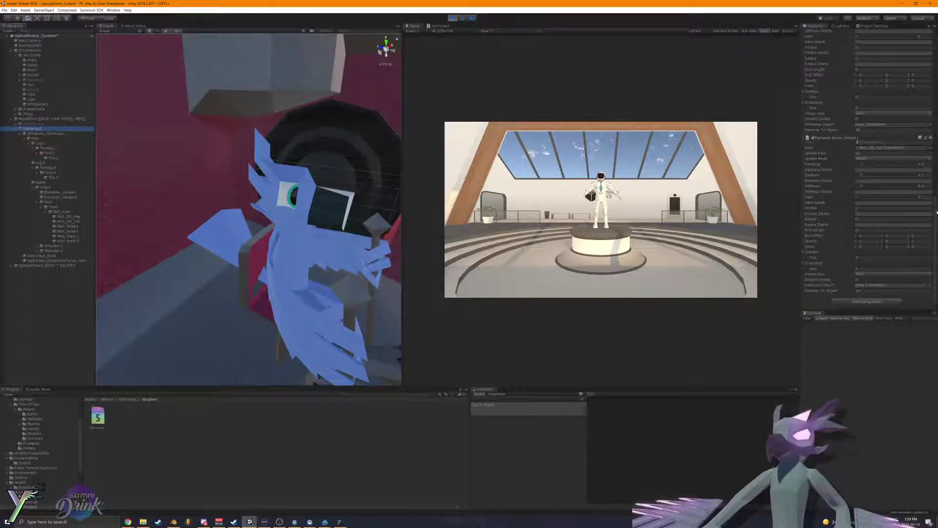
# Step: Review the avatar's Dynamic Bone settings and try rotating the pilot's tail bone in play mode
pyautogui.scroll(5, 936, 212)
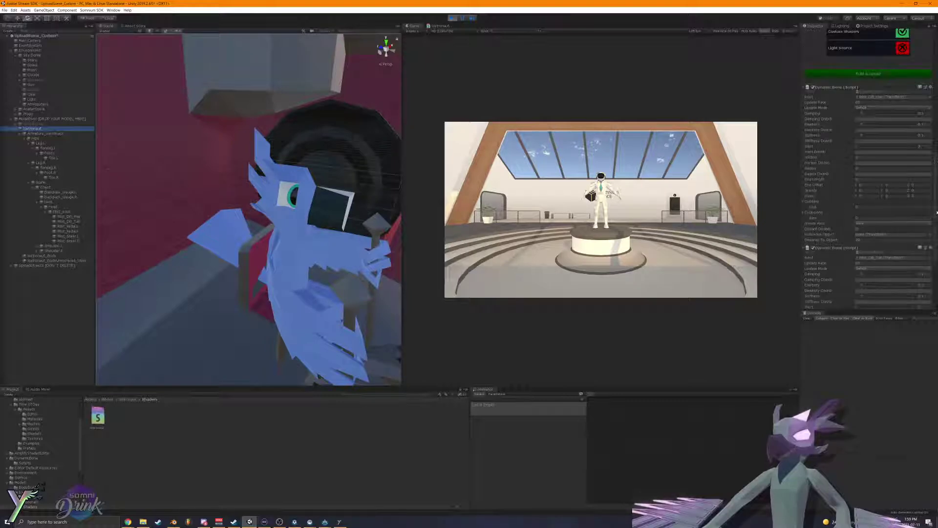
pyautogui.click(417, 27)
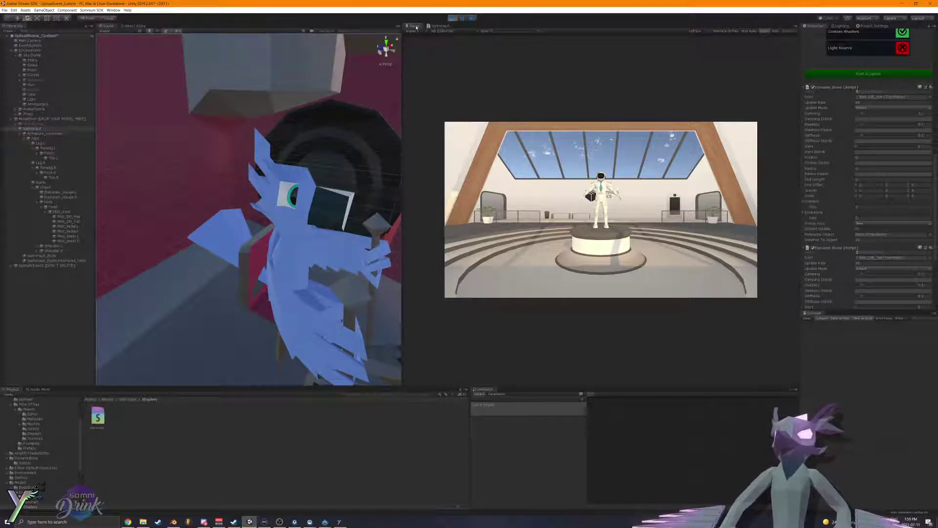
pyautogui.moveTo(266, 169); pyautogui.dragTo(299, 182, button='right')
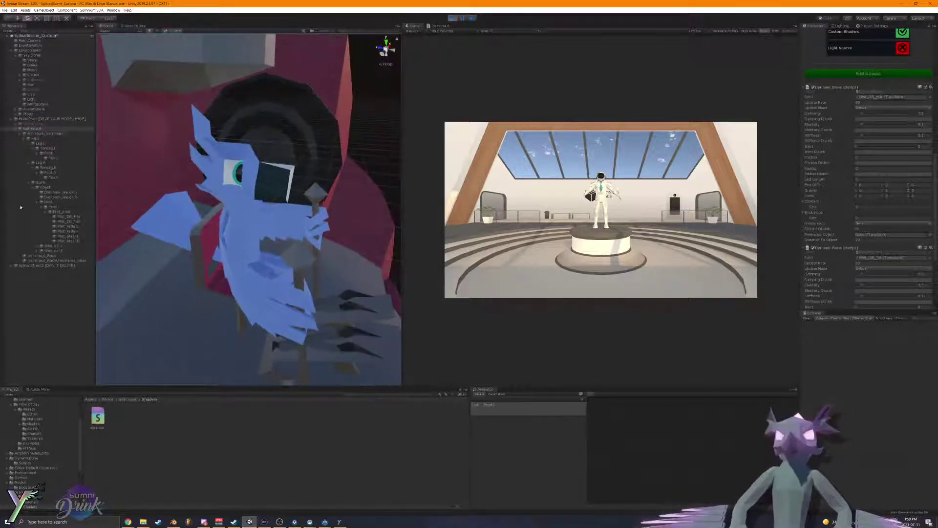
pyautogui.click(69, 221)
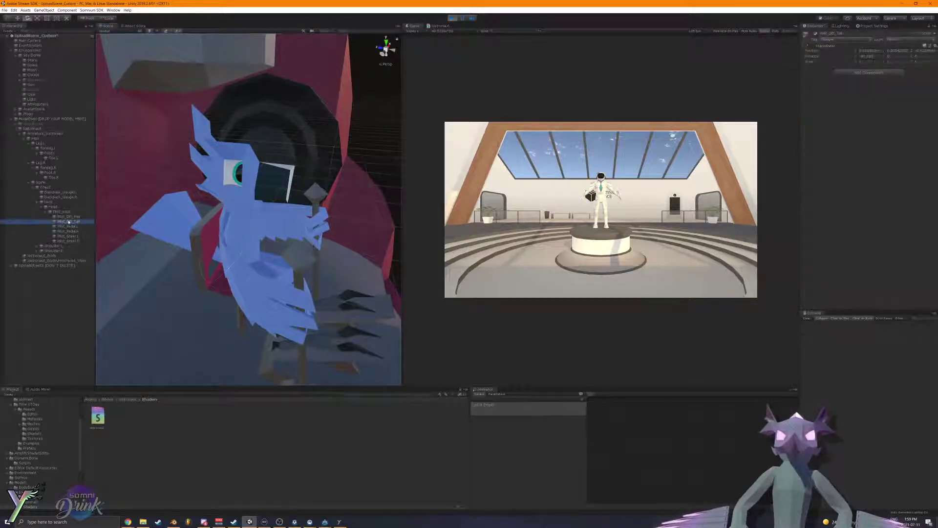
pyautogui.moveTo(232, 250); pyautogui.dragTo(233, 256)
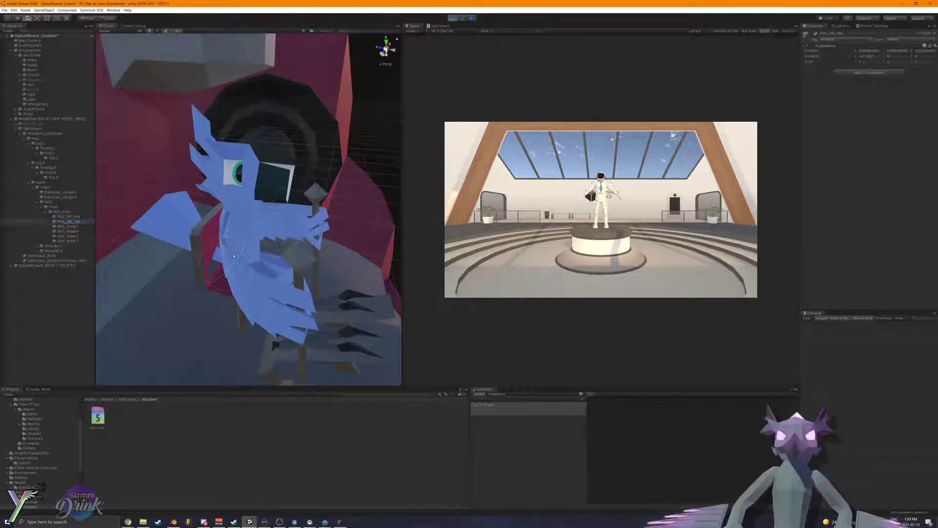
# Step: Test-rotate the pilot's root bone, undo the change, and return to the avatar's Dynamic Bone components
pyautogui.click(64, 212)
pyautogui.moveTo(267, 319); pyautogui.dragTo(241, 346)
pyautogui.press('w')
pyautogui.hotkey('ctrl', 'z')
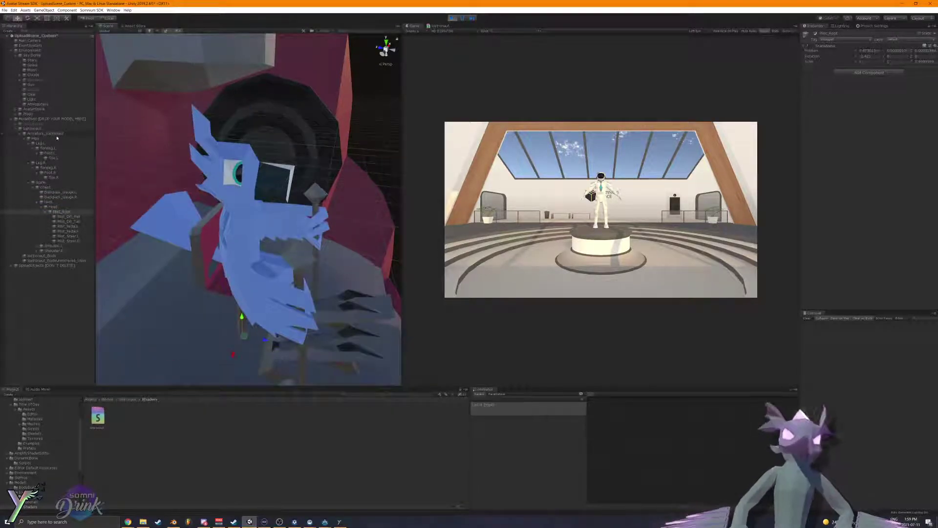
pyautogui.click(39, 128)
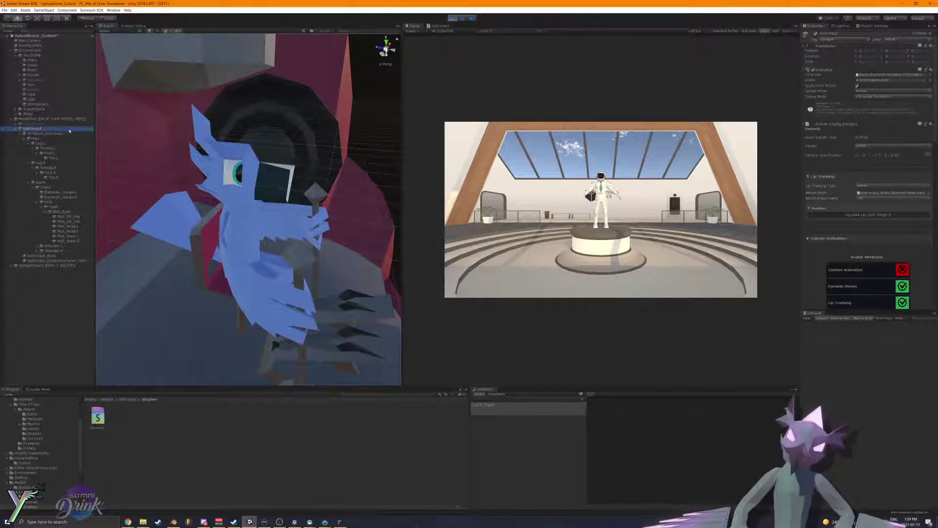
pyautogui.moveTo(935, 106); pyautogui.dragTo(937, 236)
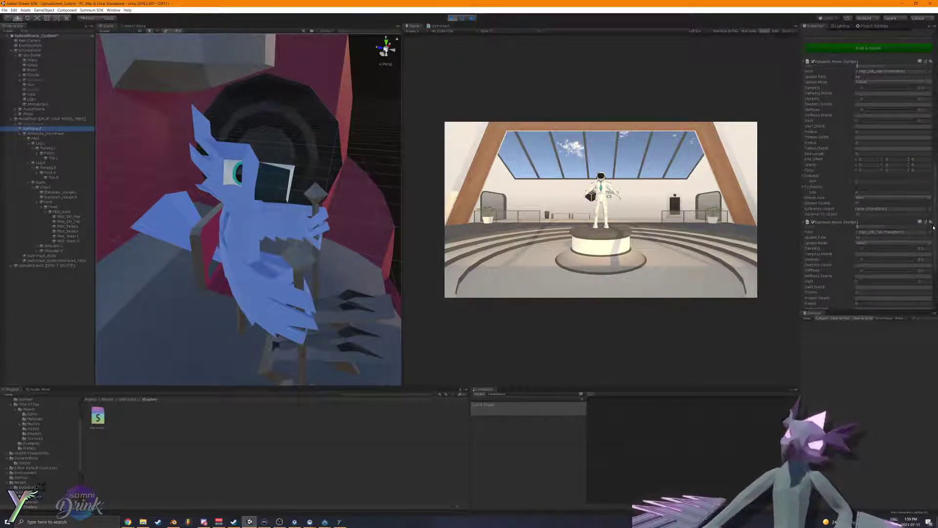
# Step: Leave play mode with the pilot's hair bone selected, try rotating that bone, and reselect the avatar root
pyautogui.click(68, 216)
pyautogui.click(451, 18)
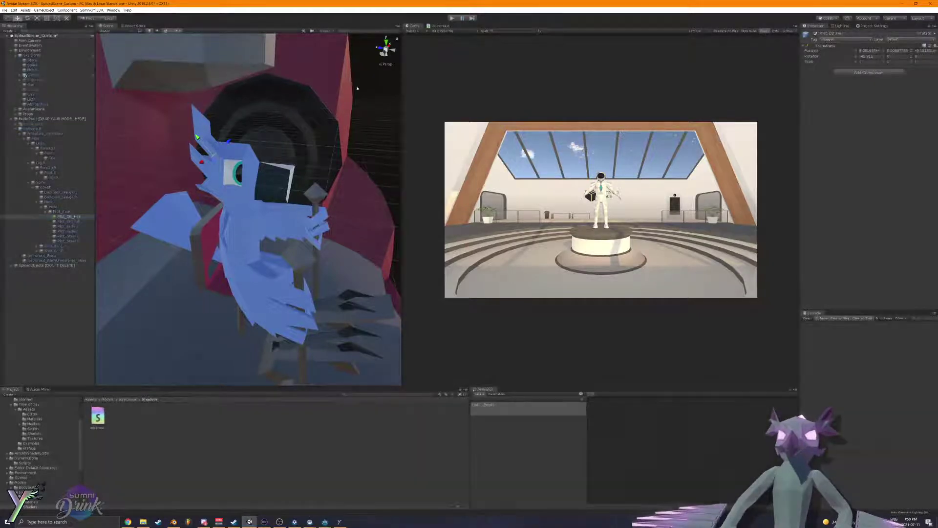
pyautogui.press('e')
pyautogui.moveTo(234, 147); pyautogui.dragTo(223, 129)
pyautogui.click(41, 130)
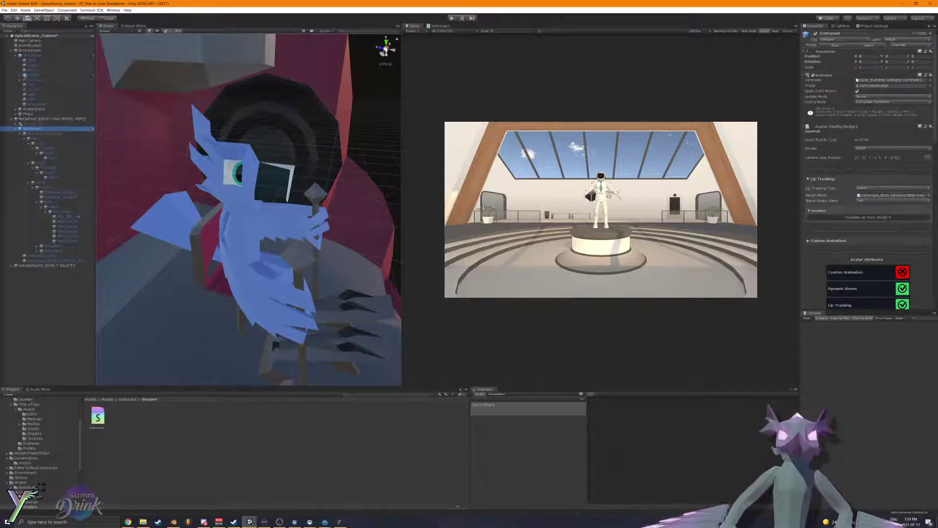
# Step: Restart play mode and examine the pilot's hair and tail from above as the avatar moves
pyautogui.hotkey('ctrl', 'p')
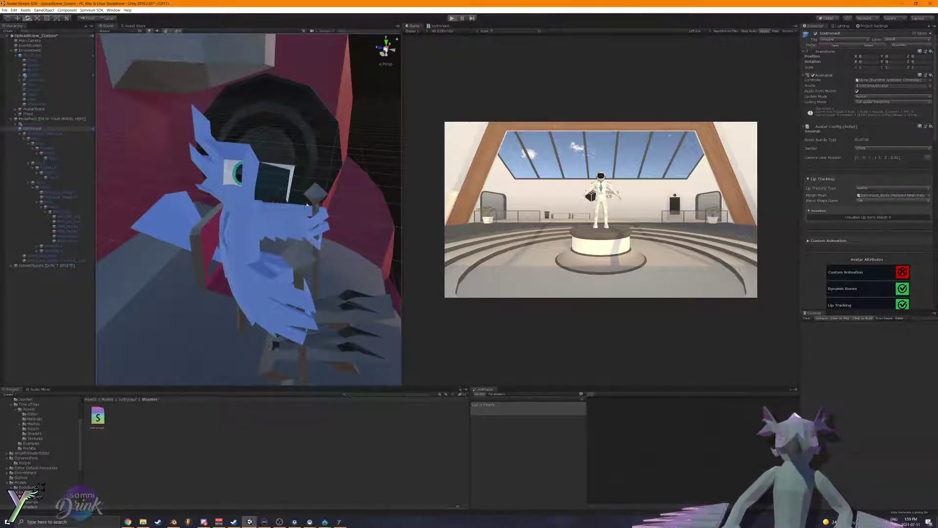
pyautogui.moveTo(309, 198); pyautogui.dragTo(257, 331, button='right')
pyautogui.scroll(-4, 269, 324)
pyautogui.scroll(2, 274, 273)
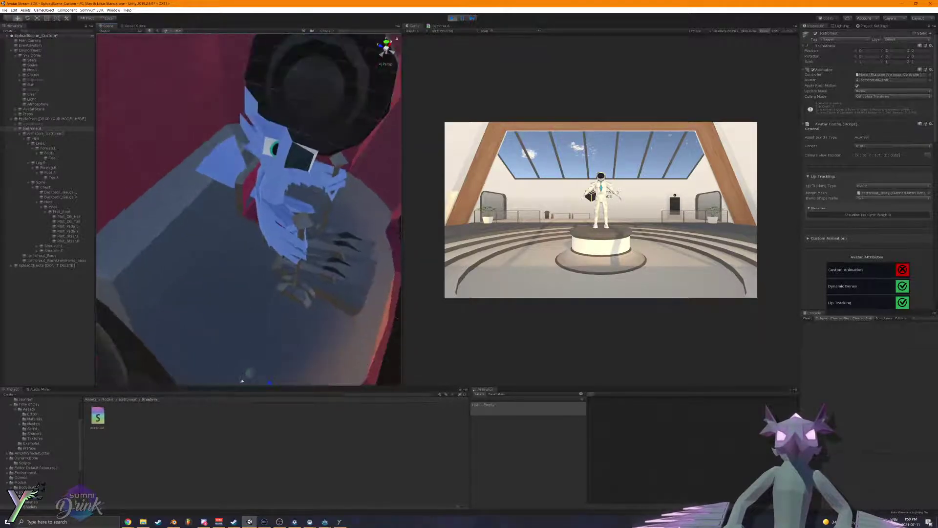
pyautogui.scroll(4, 242, 381)
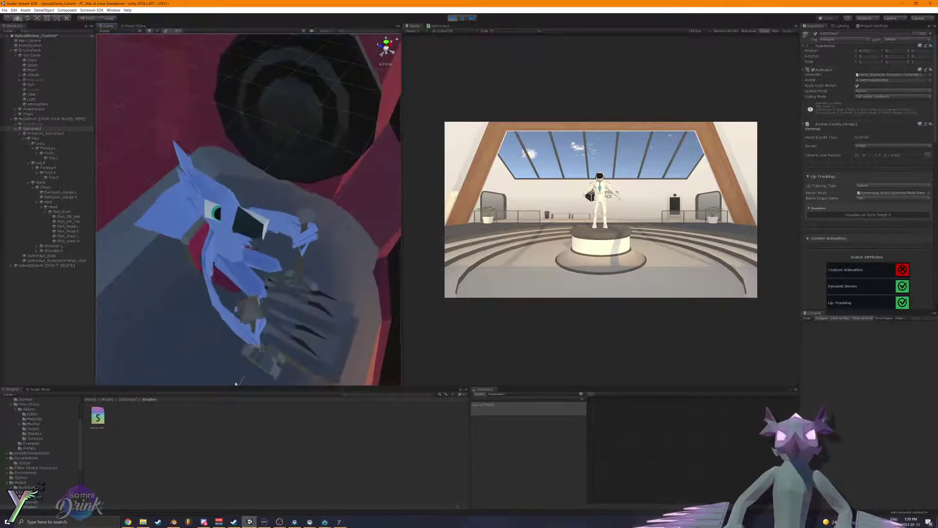
pyautogui.scroll(-4, 235, 294)
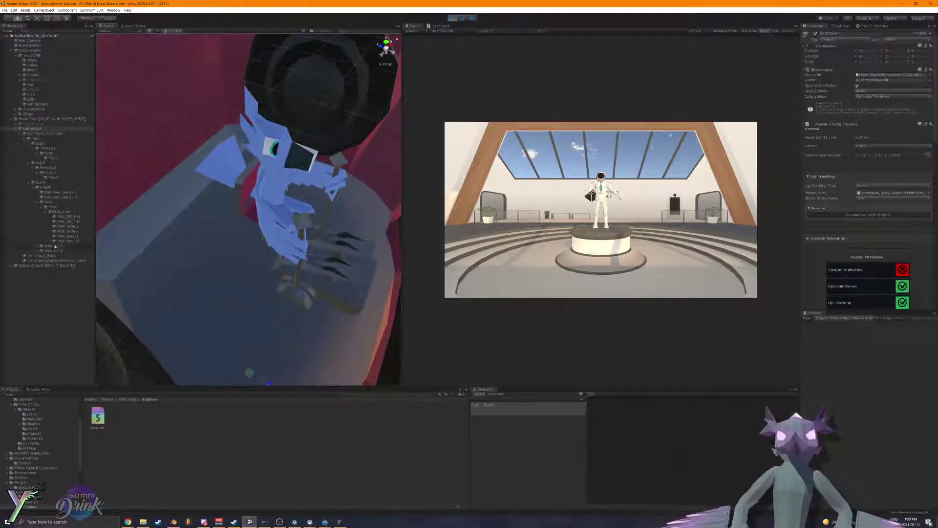
# Step: Lower the Elasticity of the tail's Dynamic Bone component on the avatar root to its minimum
pyautogui.click(65, 220)
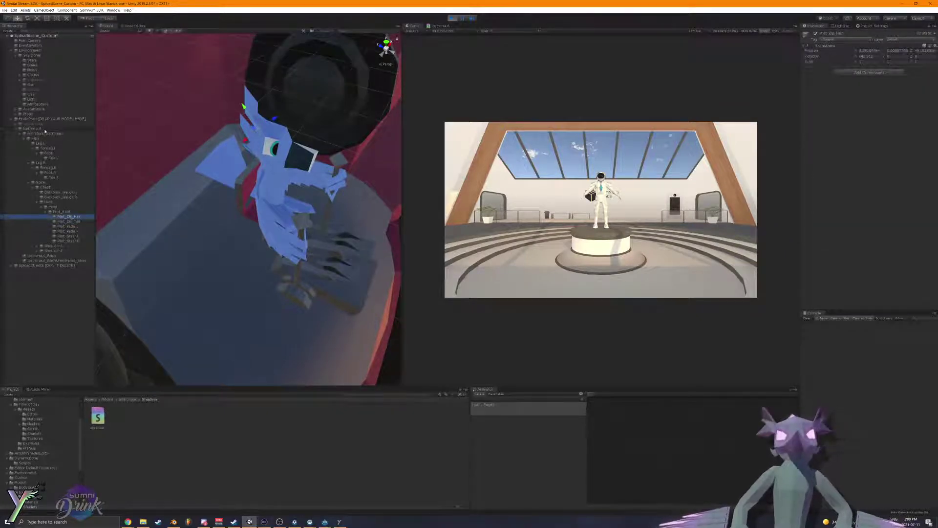
pyautogui.click(66, 130)
pyautogui.scroll(-10, 876, 175)
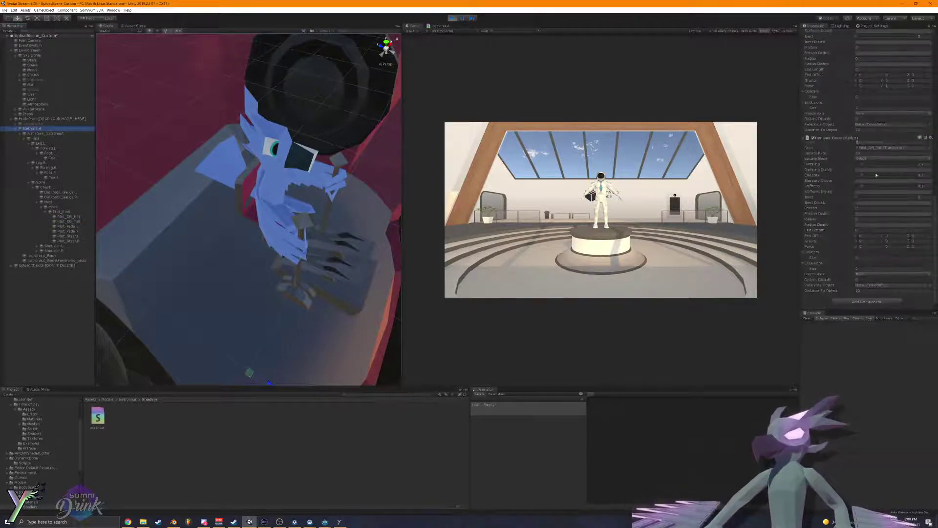
pyautogui.moveTo(862, 175); pyautogui.dragTo(854, 177)
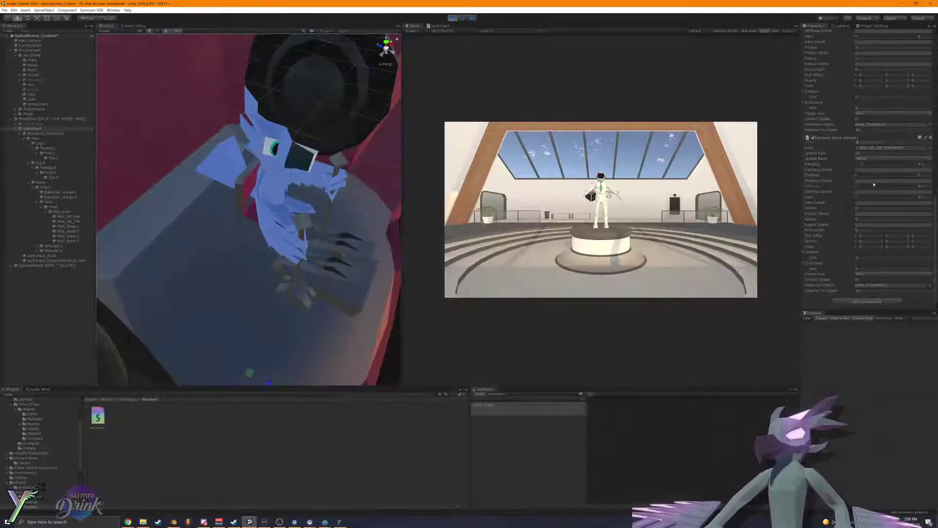
pyautogui.scroll(3, 863, 162)
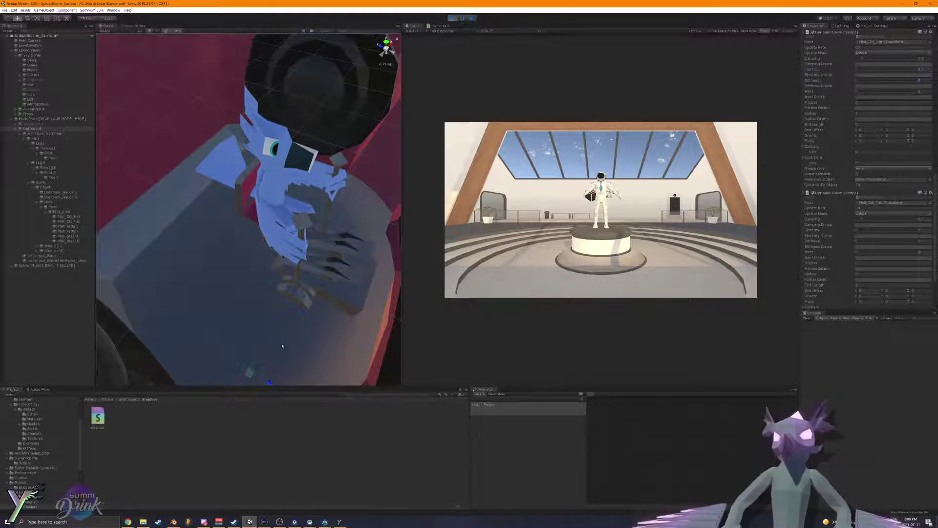
# Step: Move the avatar slightly in play mode to test the pilot's bone physics, undoing each move
pyautogui.moveTo(242, 385); pyautogui.dragTo(247, 378)
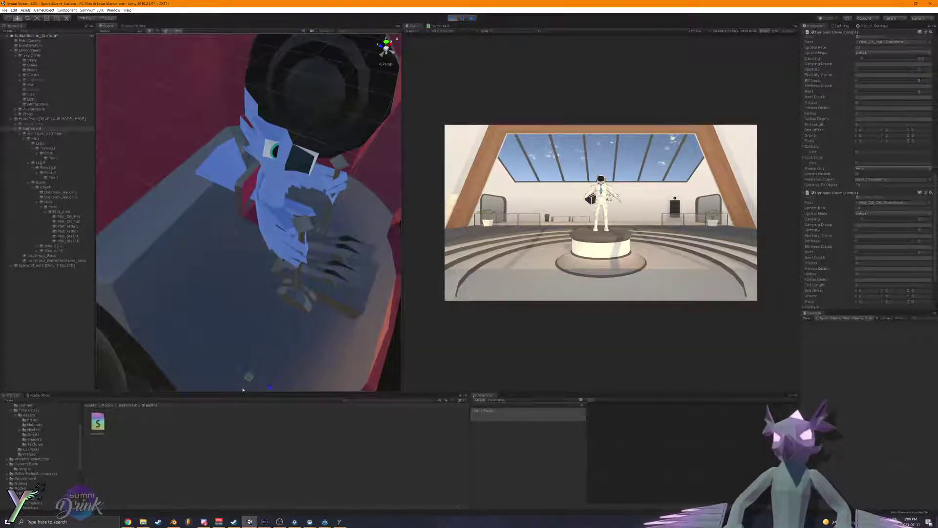
pyautogui.click(243, 386)
pyautogui.hotkey('ctrl', 'z')
pyautogui.moveTo(241, 385)
pyautogui.mouseDown()
pyautogui.moveTo(252, 378)
pyautogui.moveTo(234, 384)
pyautogui.mouseUp()
pyautogui.hotkey('ctrl', 'z')
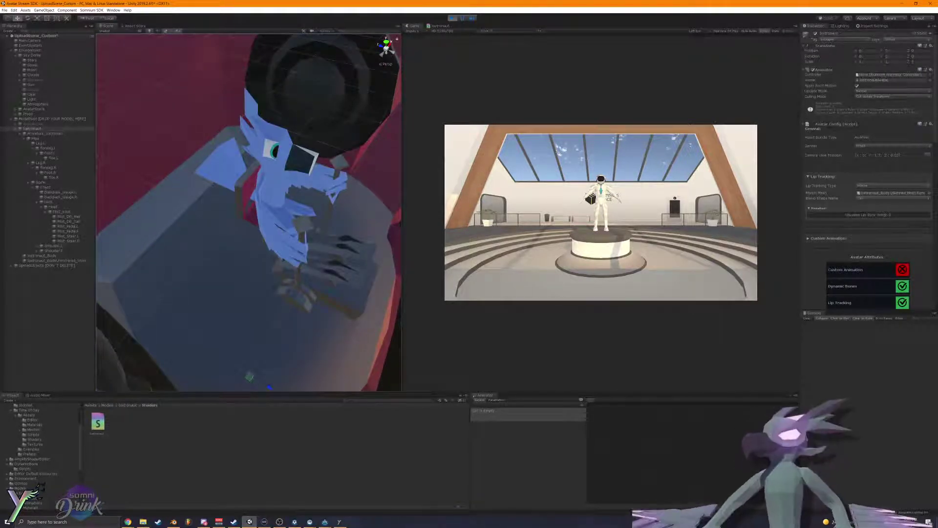
# Step: Assign the avatar's Neck bone as the Reference Object of the hair and tail Dynamic Bone components
pyautogui.scroll(-9, 883, 244)
pyautogui.click(882, 238)
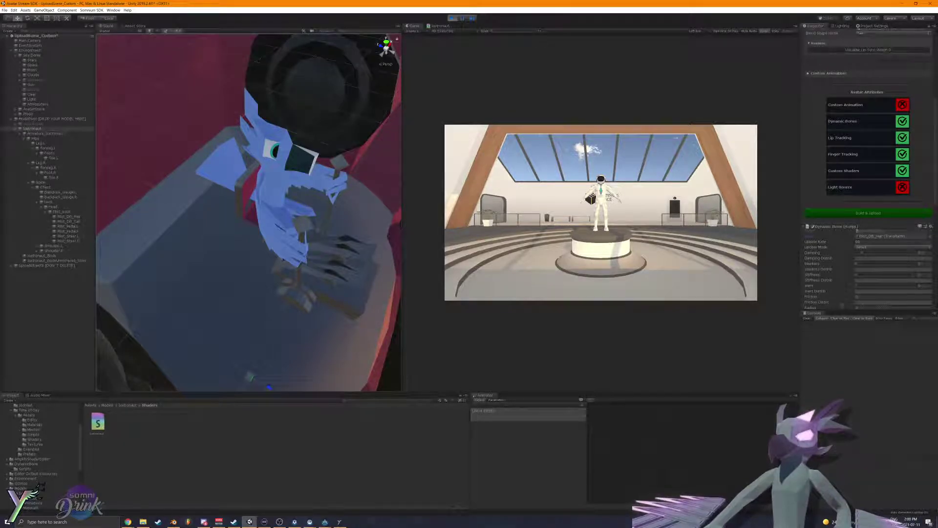
pyautogui.scroll(-10, 825, 293)
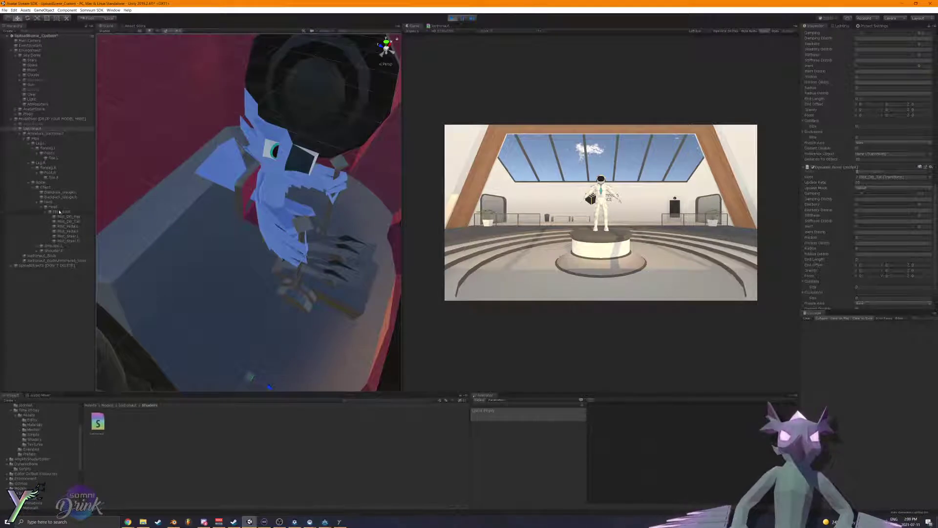
pyautogui.moveTo(50, 203); pyautogui.dragTo(873, 154)
pyautogui.scroll(-2, 865, 157)
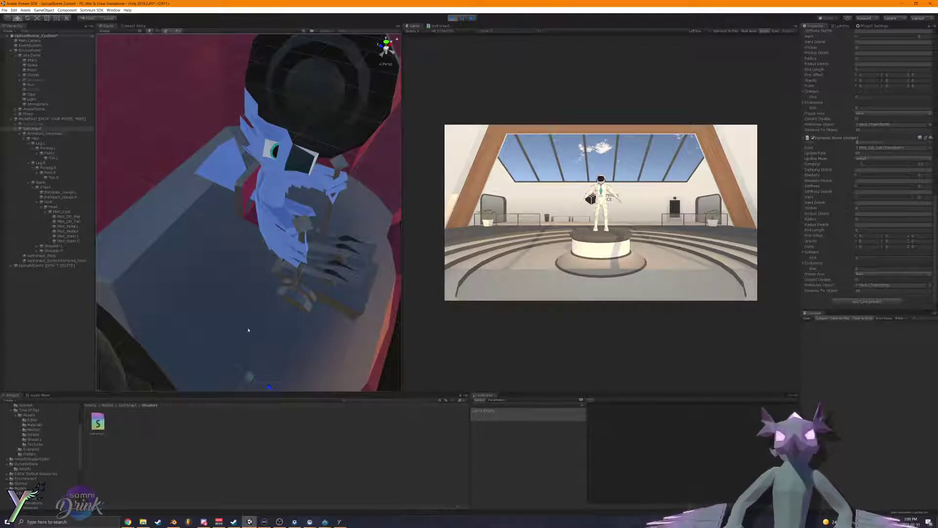
# Step: Test the Reference Object setting by moving the avatar, undoing the move, and rotating the Head bone
pyautogui.moveTo(268, 386); pyautogui.dragTo(264, 383)
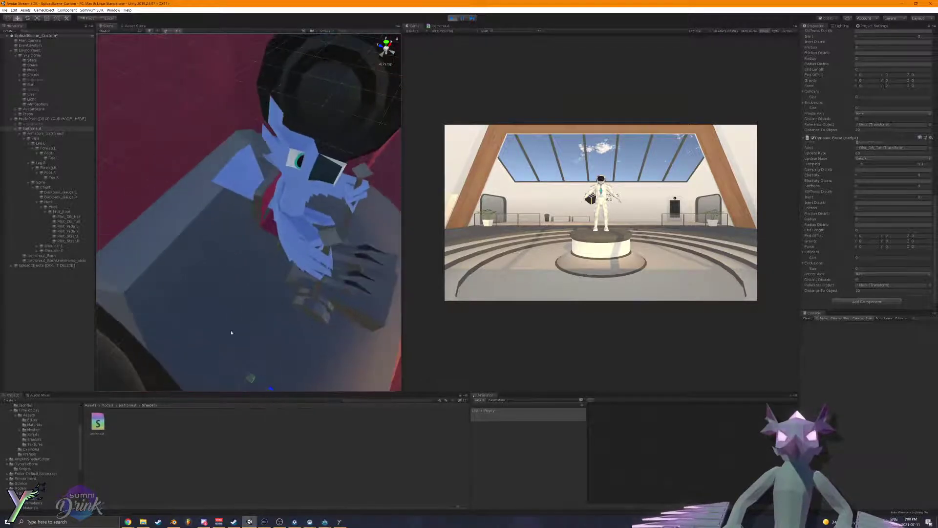
pyautogui.hotkey('ctrl', 'z')
pyautogui.click(64, 212)
pyautogui.click(63, 207)
pyautogui.press('e')
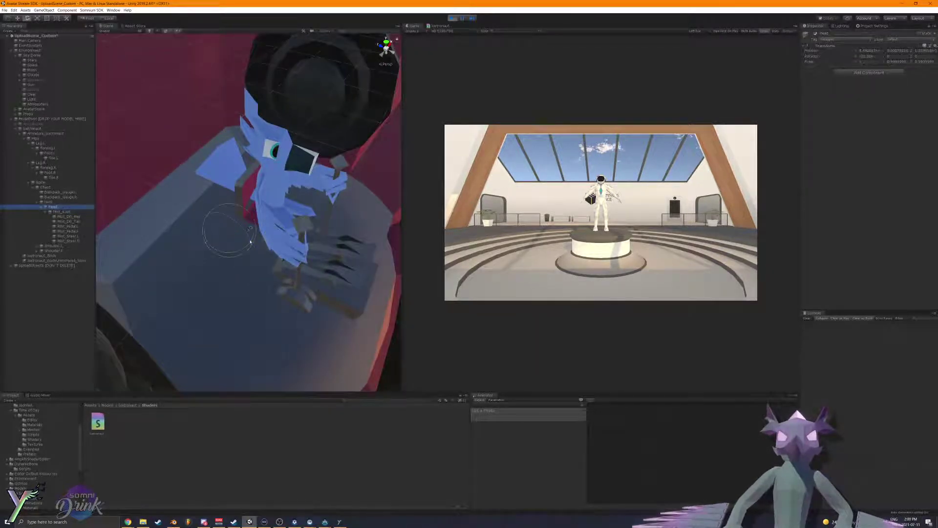
pyautogui.moveTo(248, 232); pyautogui.dragTo(242, 224)
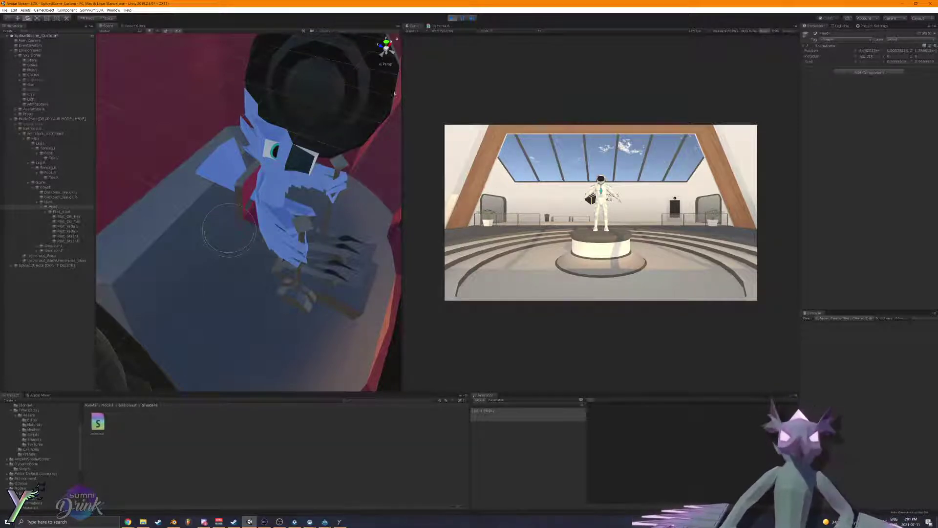
# Step: View the pilot up close and rotate its hair bone to check how the hair responds
pyautogui.moveTo(394, 93); pyautogui.dragTo(263, 135, button='right')
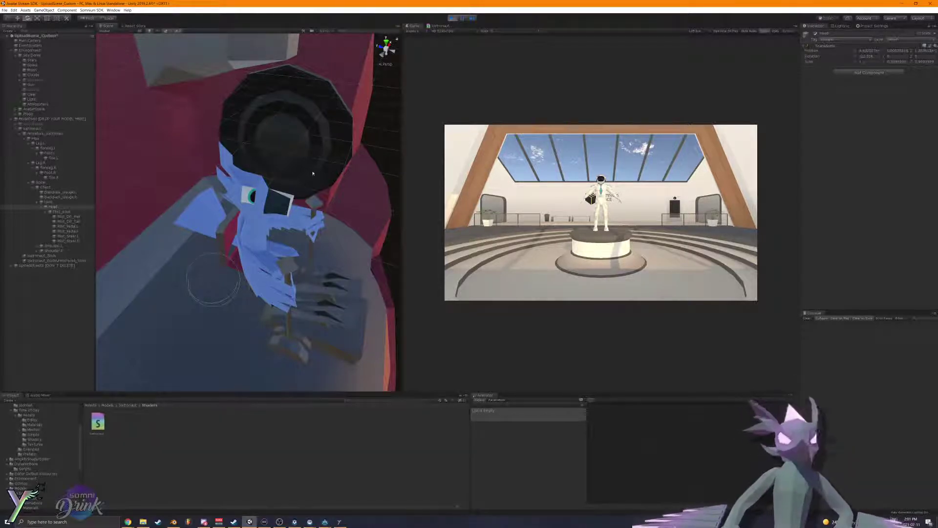
pyautogui.moveTo(221, 227); pyautogui.dragTo(203, 235, button='right')
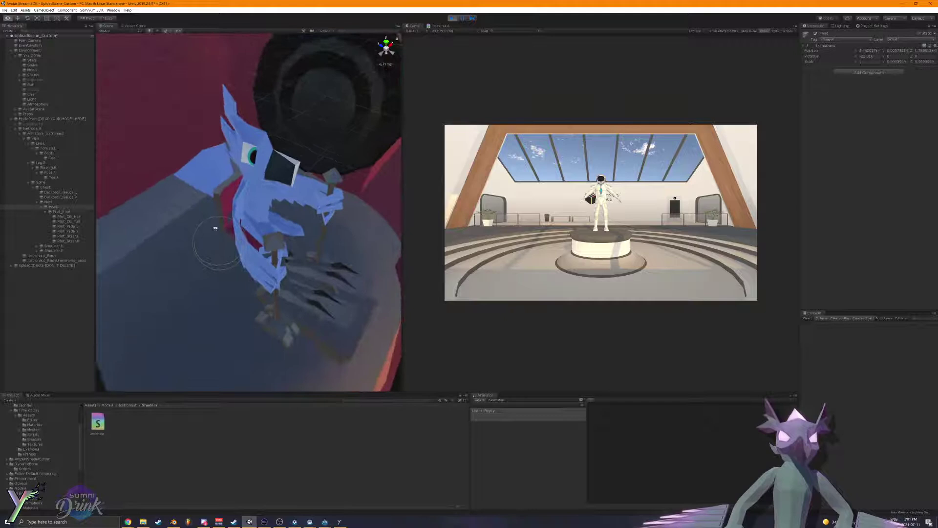
pyautogui.click(73, 217)
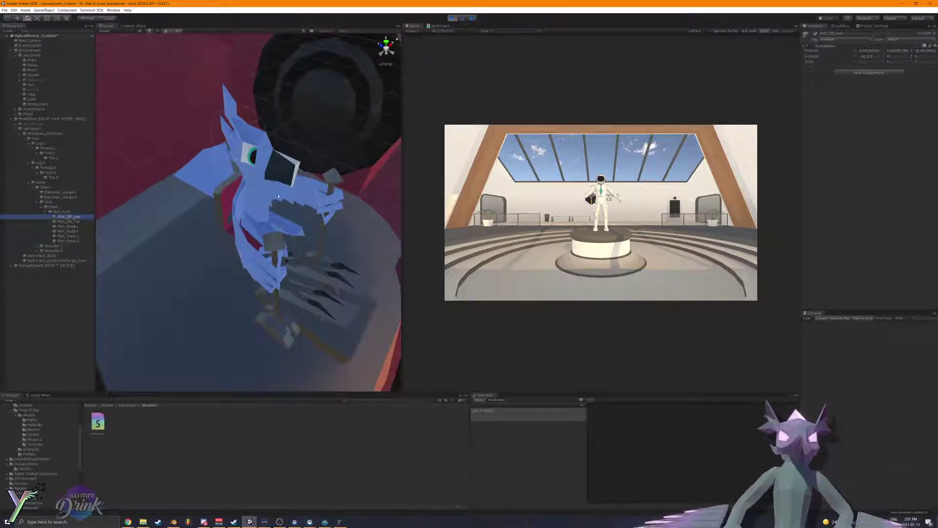
pyautogui.moveTo(258, 131); pyautogui.dragTo(215, 193)
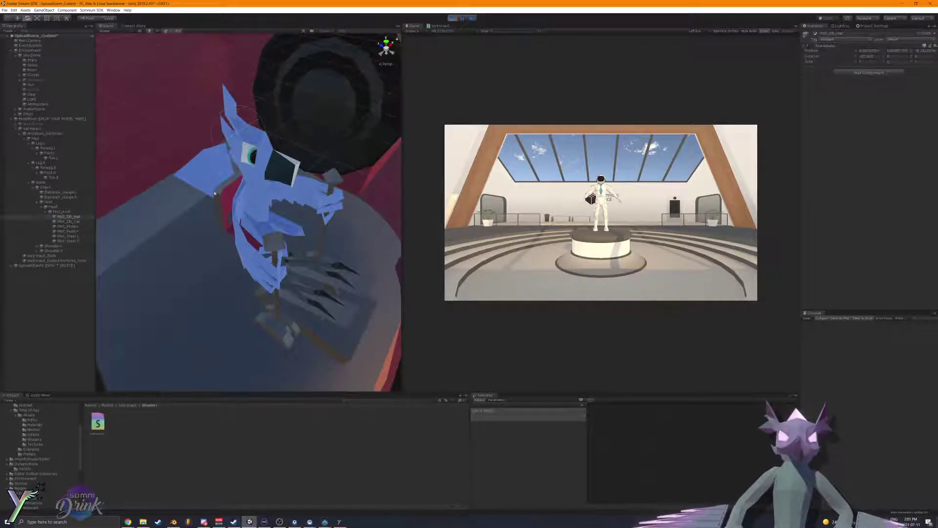
# Step: Rotate the Neck bone to test the pilot's hair and tail physics, and undo the test rotations
pyautogui.click(48, 202)
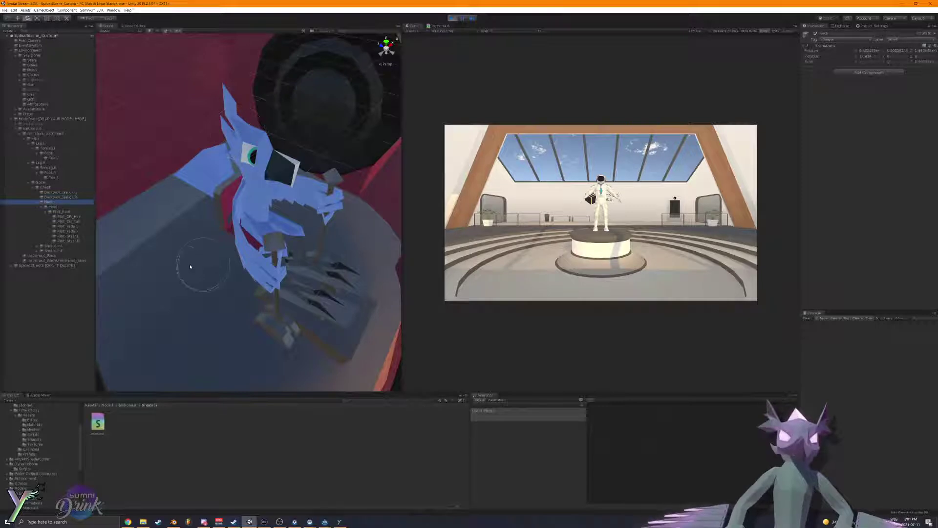
pyautogui.moveTo(190, 267); pyautogui.dragTo(196, 289)
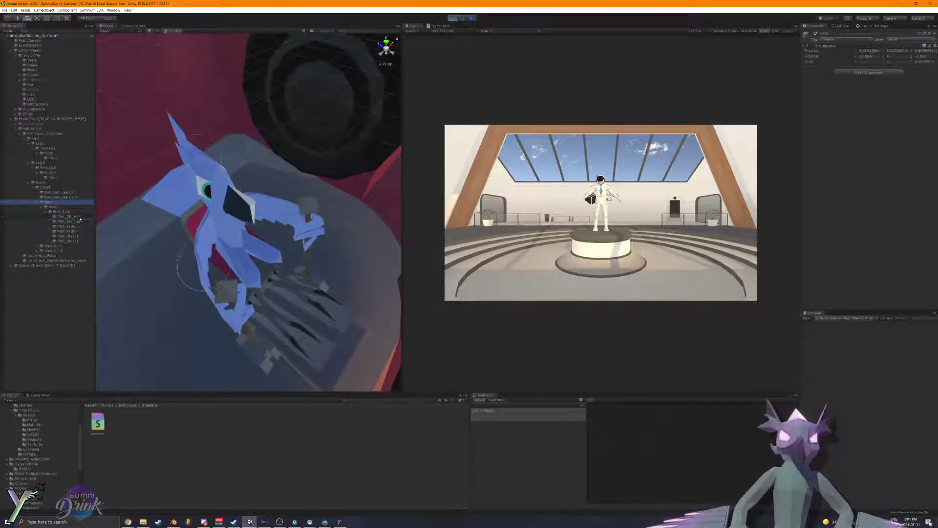
pyautogui.hotkey('ctrl', 'z')
pyautogui.hotkey('ctrl', 'z')
pyautogui.hotkey('ctrl', 'z')
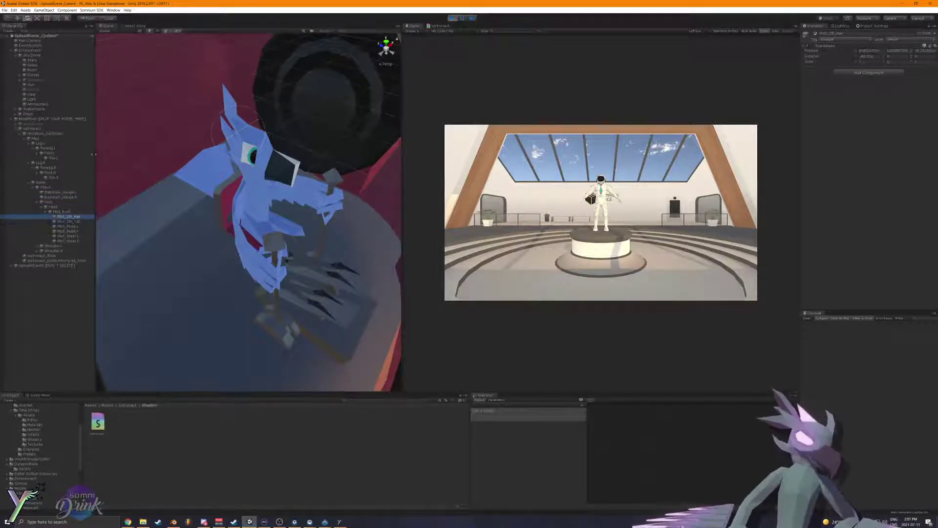
# Step: Rotate the Chest bone to test the dynamic bones, undo the rotation, and select the Head bone
pyautogui.click(64, 130)
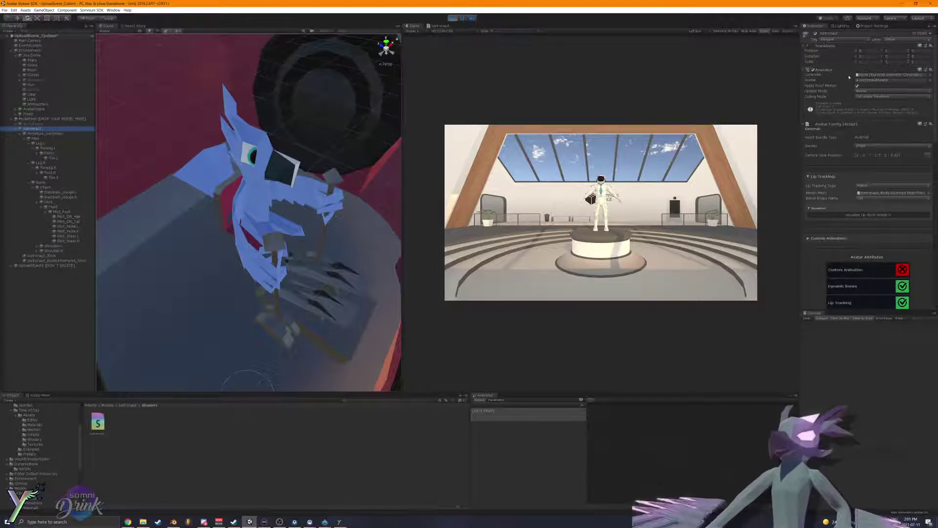
pyautogui.click(66, 188)
pyautogui.moveTo(233, 335); pyautogui.dragTo(143, 277)
pyautogui.hotkey('ctrl', 'z')
pyautogui.click(71, 212)
pyautogui.click(69, 207)
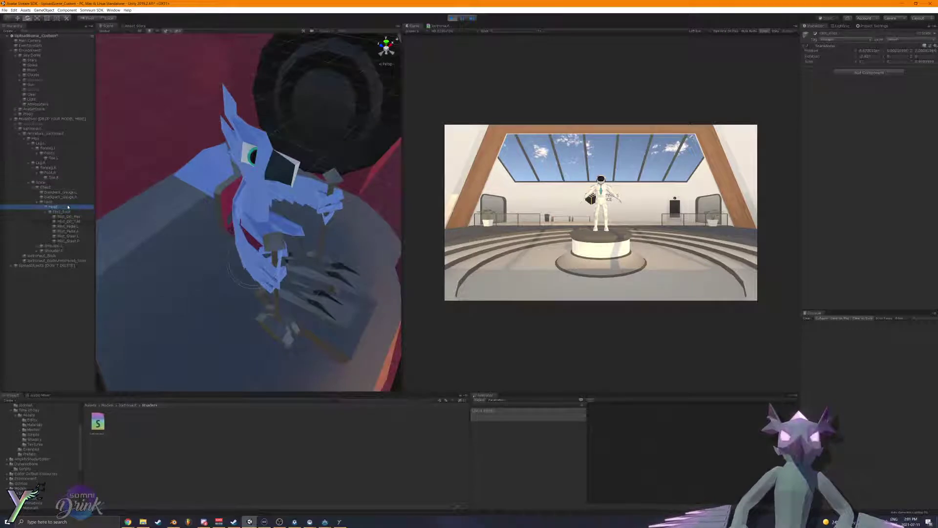
# Step: Rotate the Head bone and the Neck bone to test the pilot's hair and tail physics, undoing each rotation
pyautogui.moveTo(239, 260); pyautogui.dragTo(376, 314)
pyautogui.hotkey('ctrl', 'z')
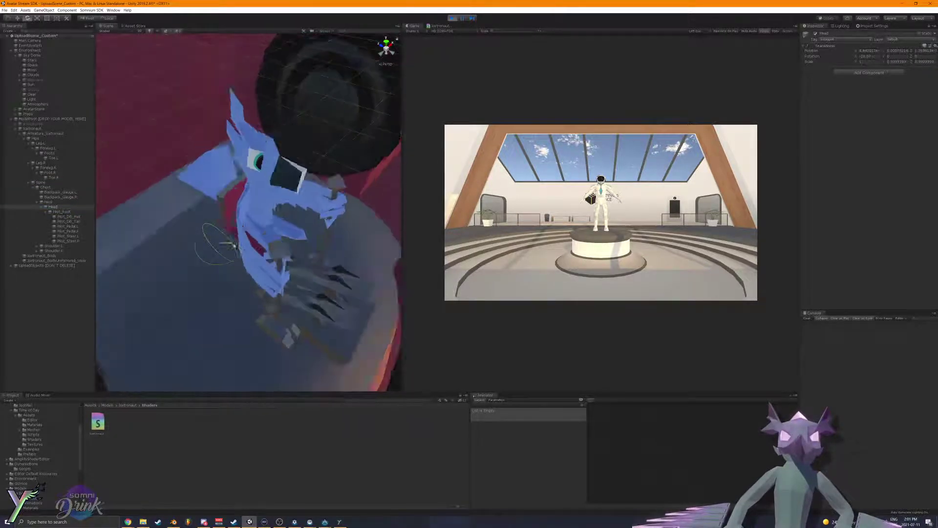
pyautogui.click(66, 202)
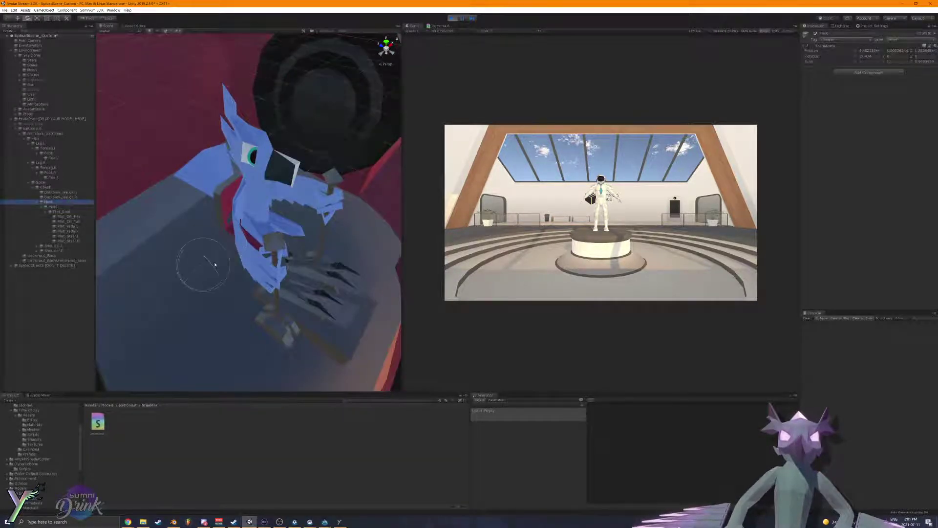
pyautogui.moveTo(213, 266); pyautogui.dragTo(207, 247)
pyautogui.hotkey('ctrl', 'z')
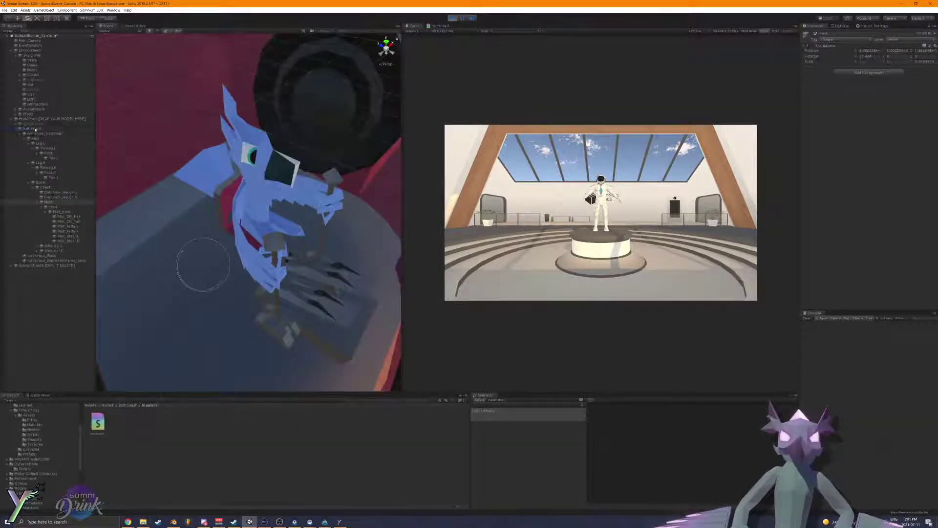
# Step: Clear the Reference Object of the hair's Dynamic Bone component on the avatar's root object
pyautogui.click(35, 129)
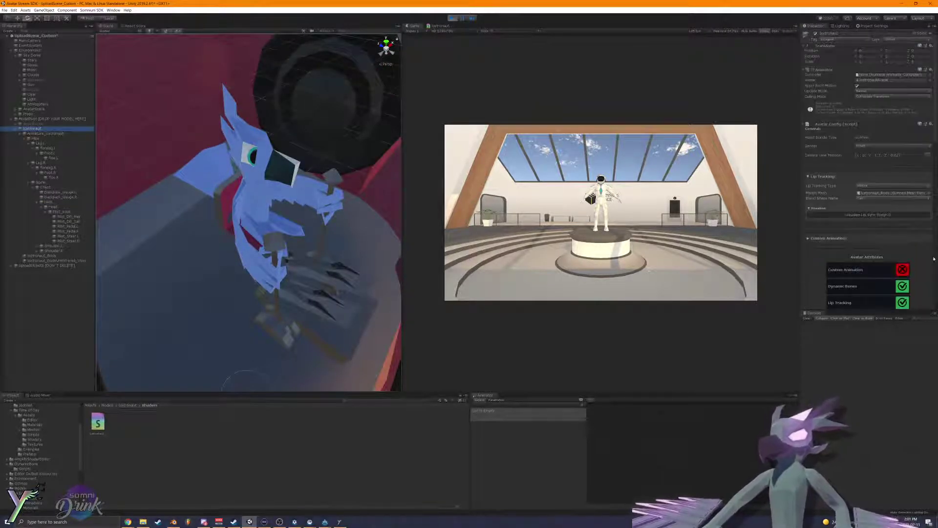
pyautogui.scroll(-5, 867, 171)
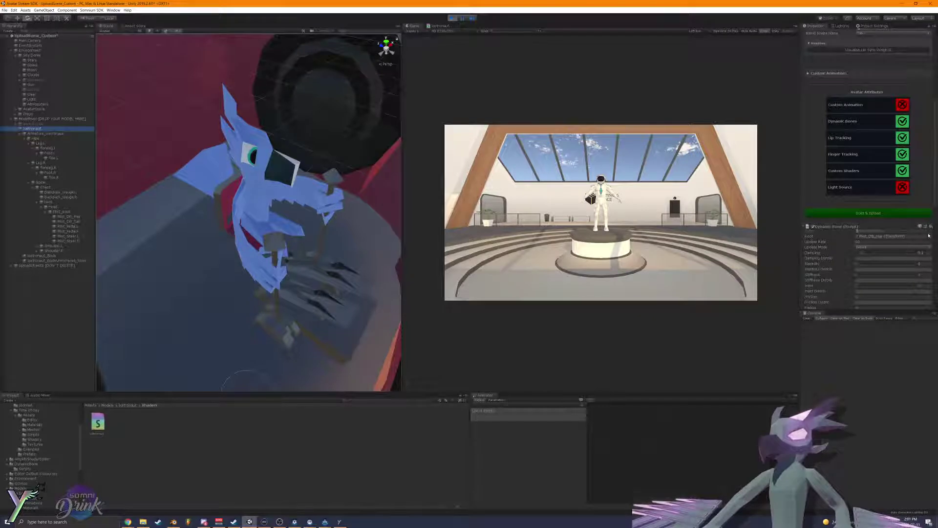
pyautogui.scroll(-7, 867, 171)
pyautogui.click(929, 208)
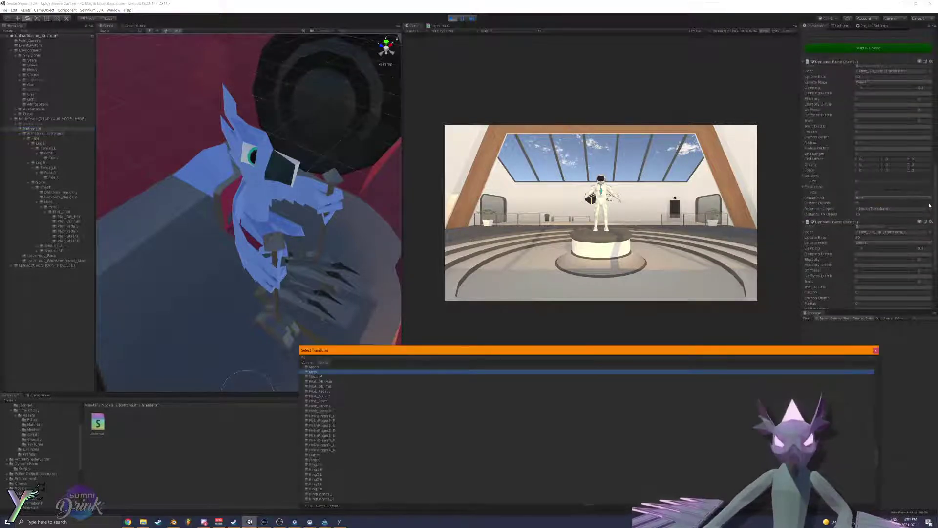
pyautogui.write('neck')
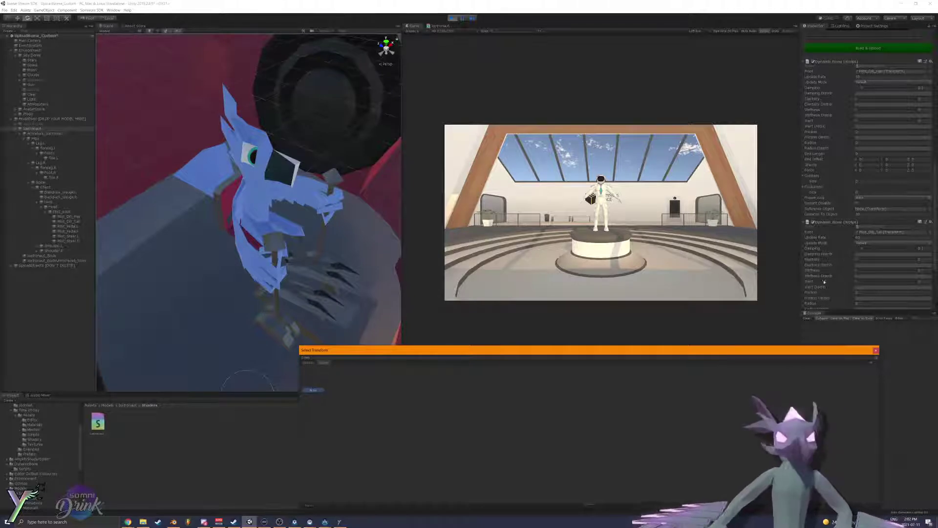
# Step: Clear the Reference Object of the tail's Dynamic Bone component and exit play mode
pyautogui.scroll(-3, 840, 286)
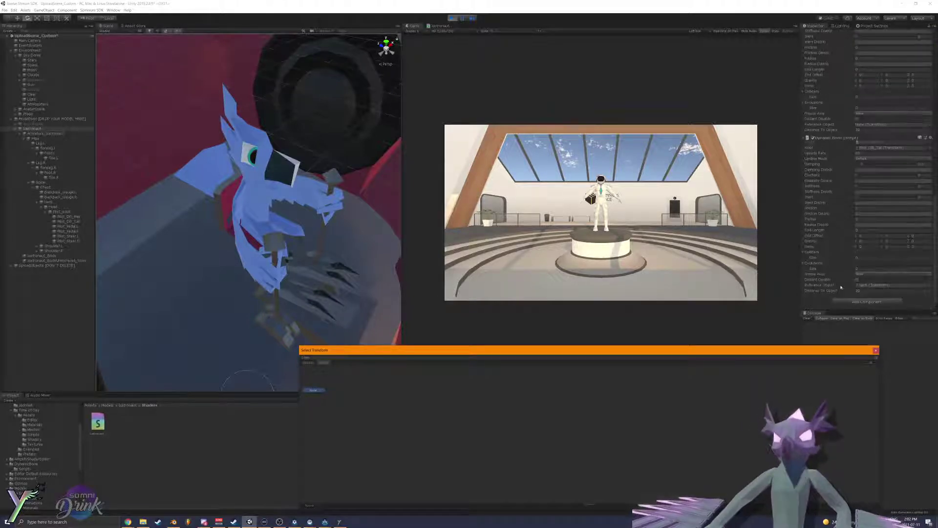
pyautogui.doubleClick(922, 285)
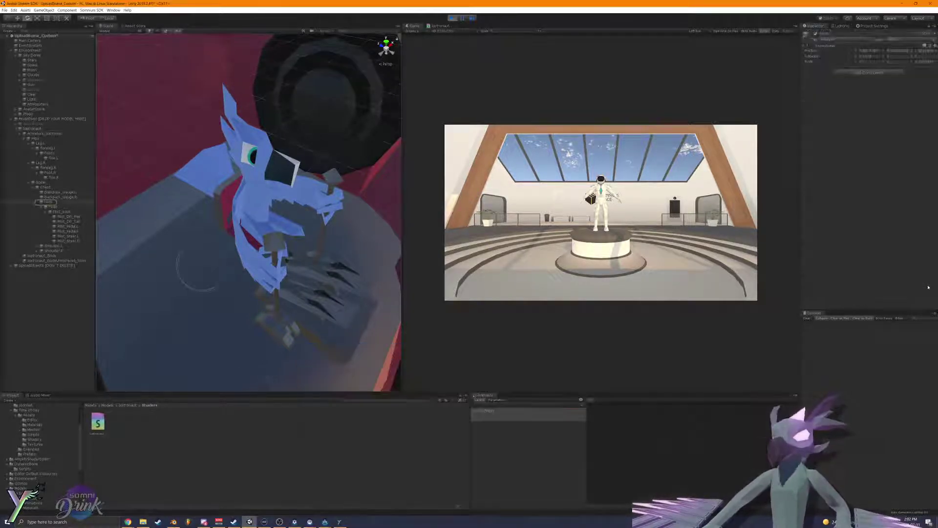
pyautogui.click(35, 124)
pyautogui.click(36, 129)
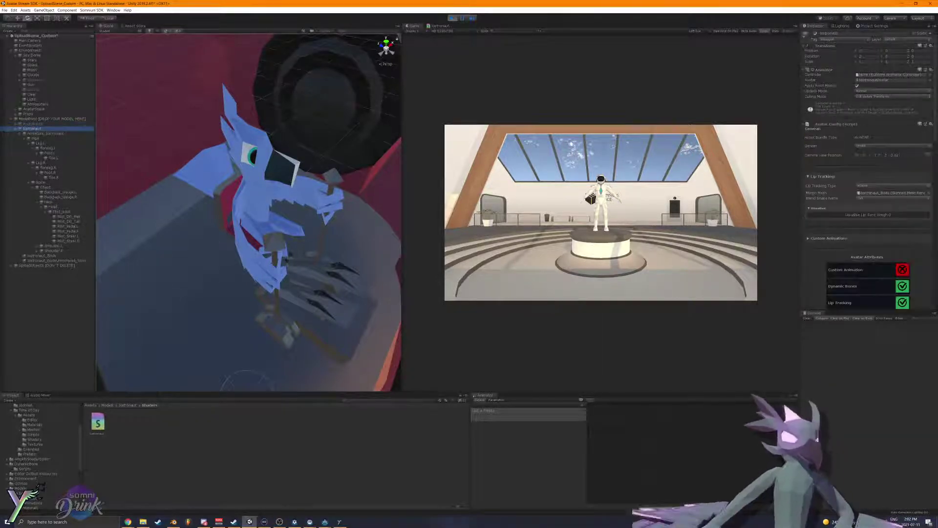
pyautogui.moveTo(935, 120); pyautogui.dragTo(936, 293)
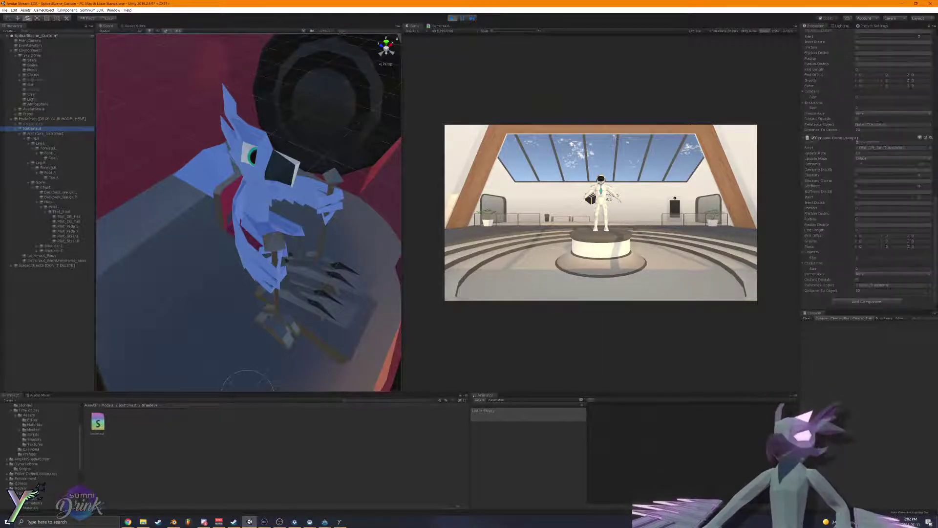
pyautogui.click(928, 284)
pyautogui.press('Escape')
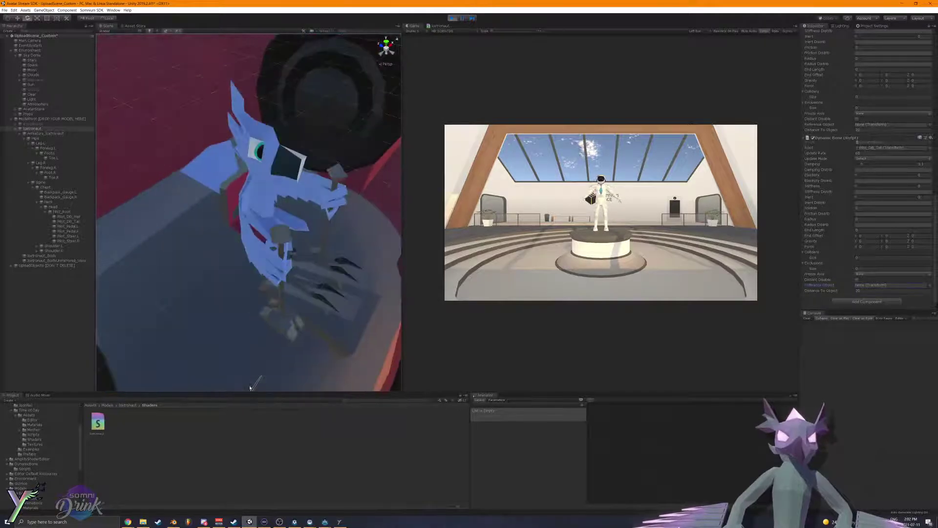
pyautogui.click(452, 19)
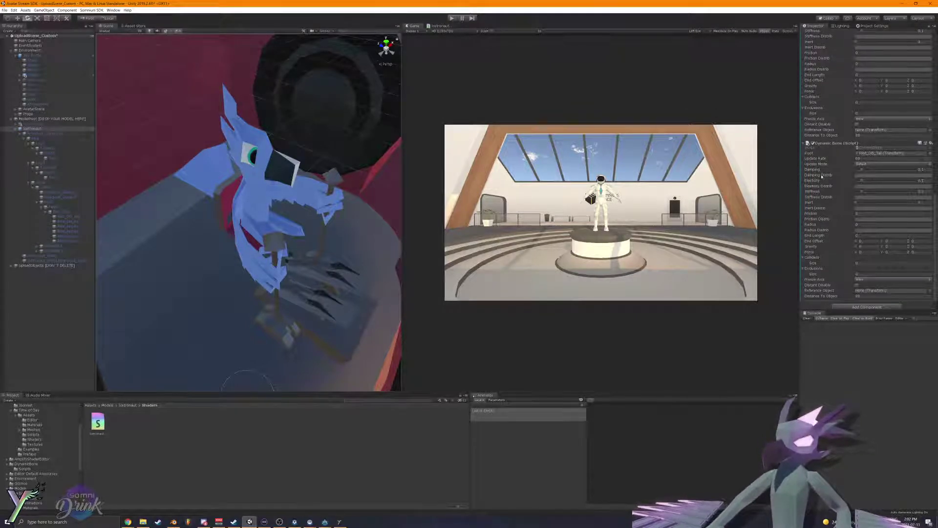
# Step: Try rotating the pilot's hair bone outside play mode and undo the rotation
pyautogui.scroll(5, 821, 176)
pyautogui.scroll(10, 826, 175)
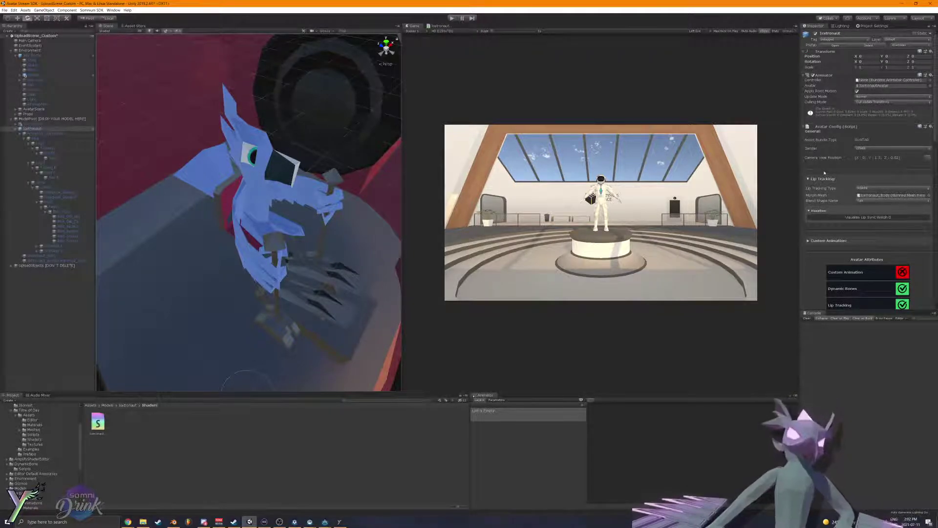
pyautogui.click(70, 217)
pyautogui.moveTo(249, 141)
pyautogui.mouseDown()
pyautogui.moveTo(268, 152)
pyautogui.moveTo(255, 145)
pyautogui.mouseUp()
pyautogui.hotkey('ctrl', 'z')
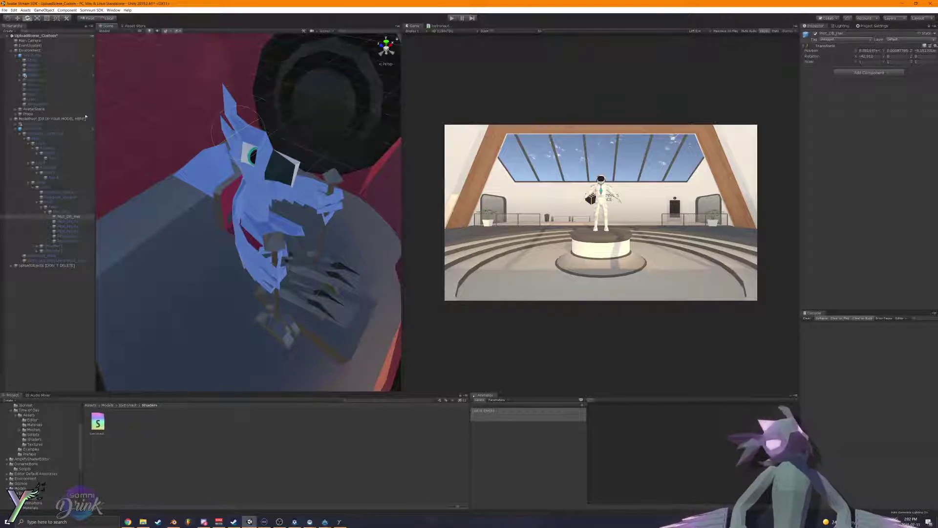
# Step: Remove both Dynamic Bone components, for the tail and the hair, from the avatar's root object
pyautogui.click(70, 130)
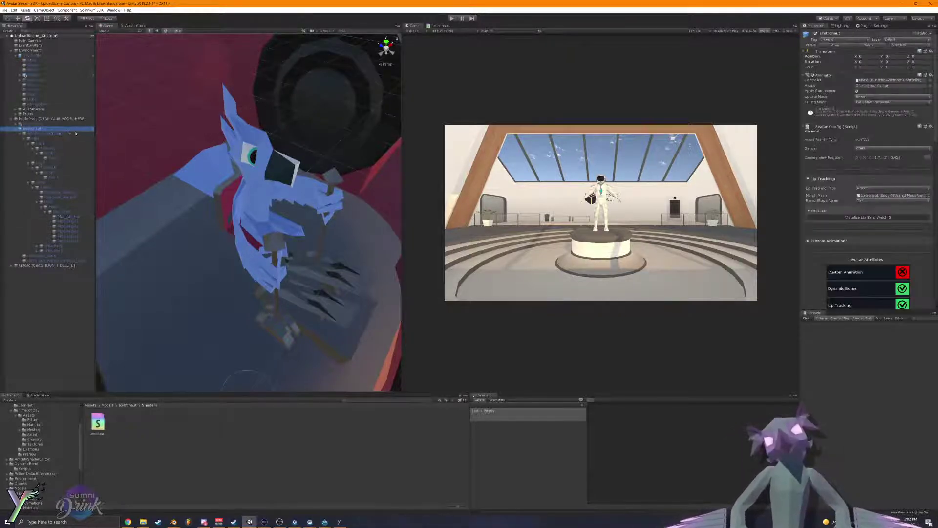
pyautogui.moveTo(935, 87); pyautogui.dragTo(932, 239)
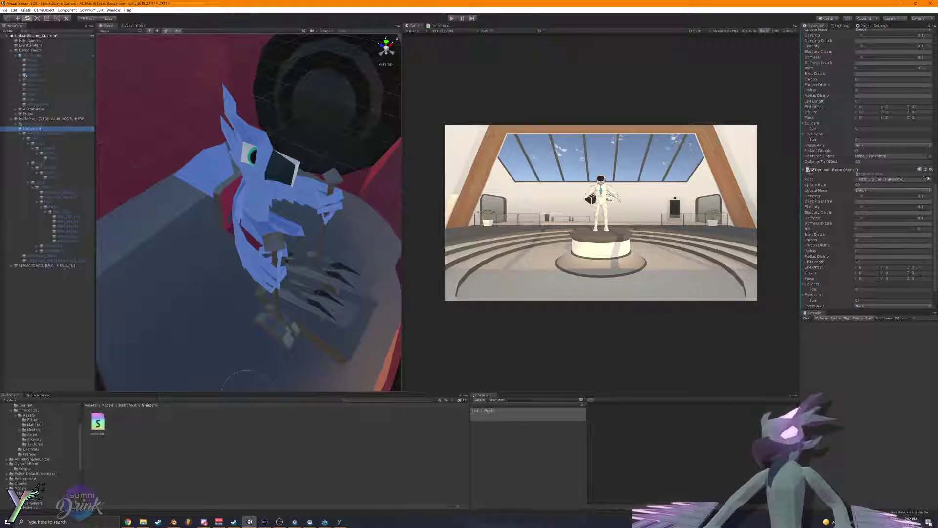
pyautogui.click(930, 170)
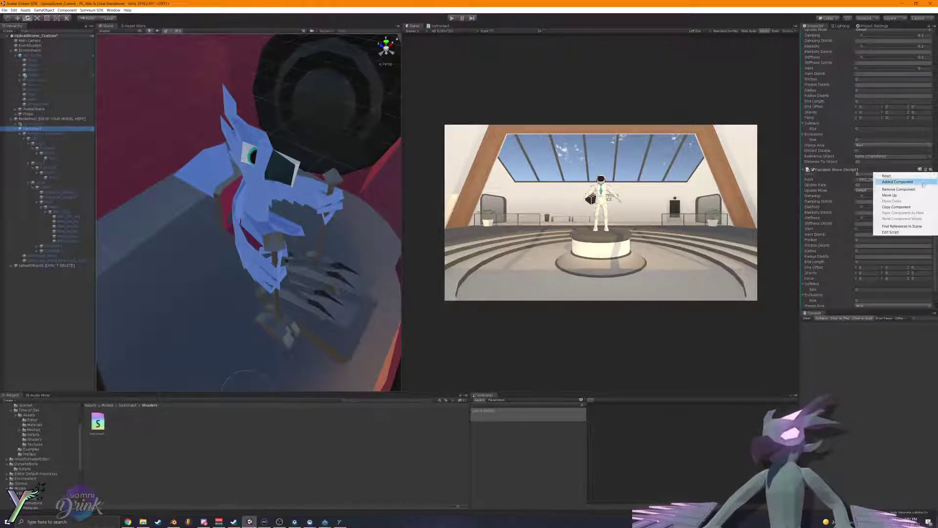
pyautogui.click(914, 190)
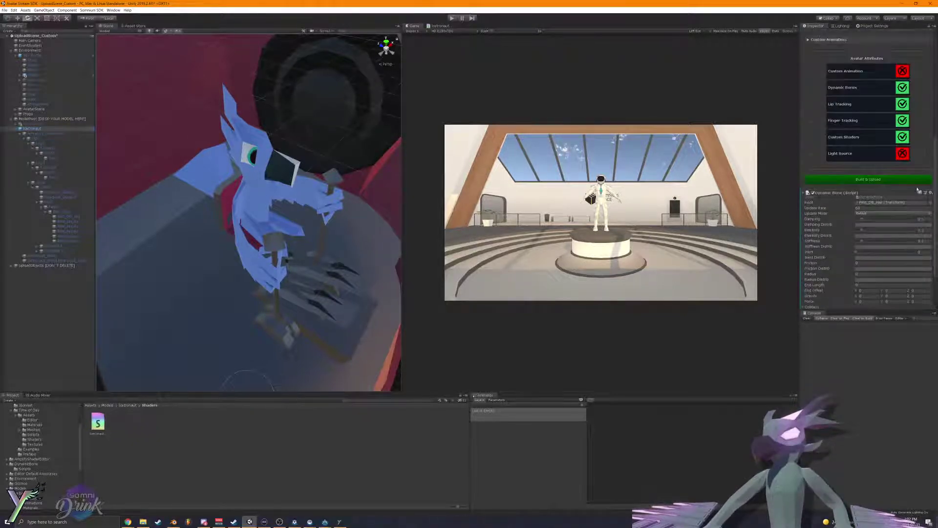
pyautogui.click(930, 192)
pyautogui.click(922, 215)
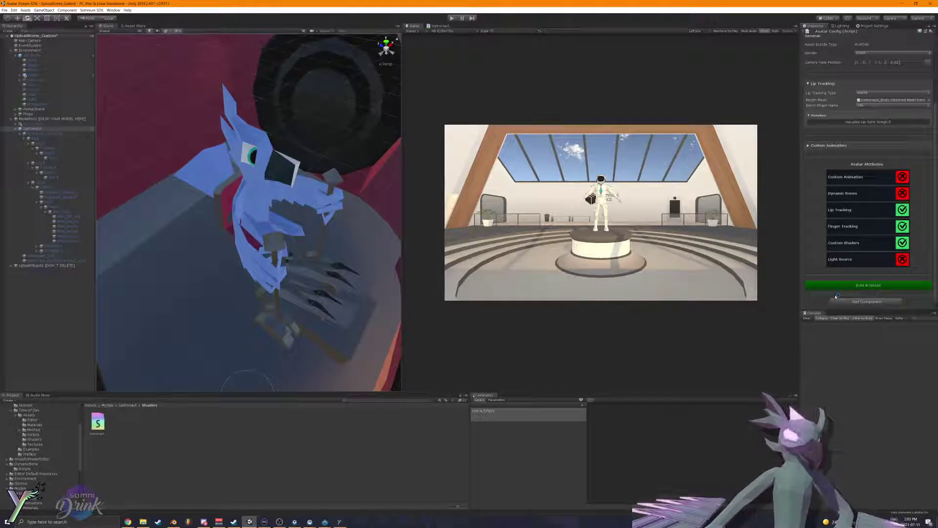
# Step: Add a Dynamic Bone component to the avatar's armature object and assign the pilot's hair bone as its Root
pyautogui.click(65, 134)
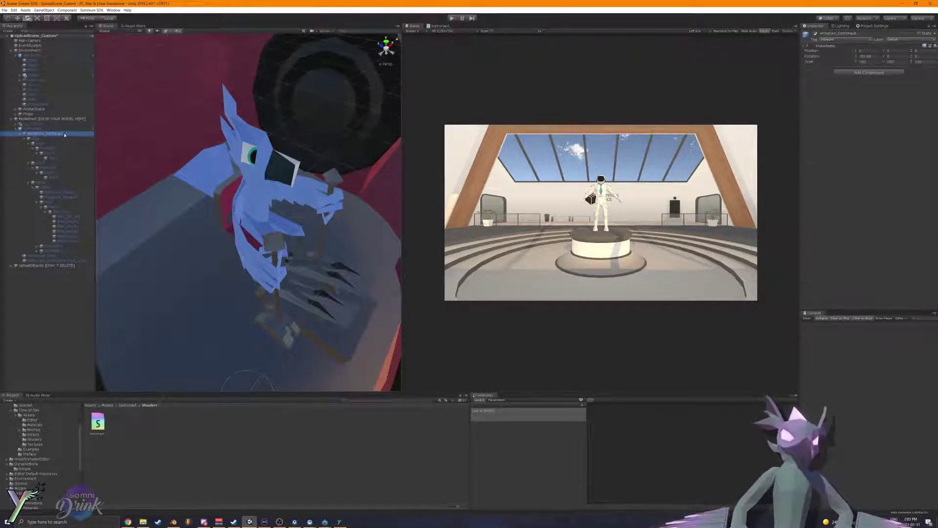
pyautogui.click(851, 74)
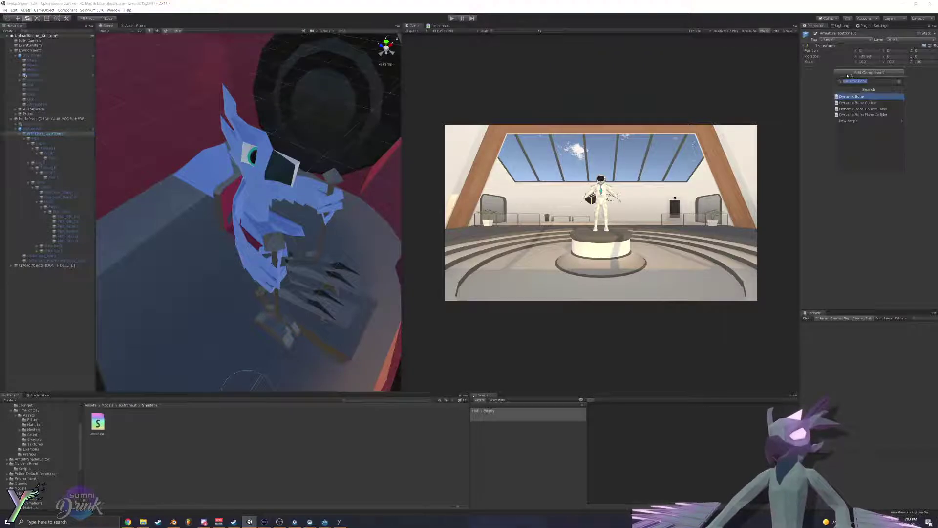
pyautogui.write('[')
pyautogui.write('yn')
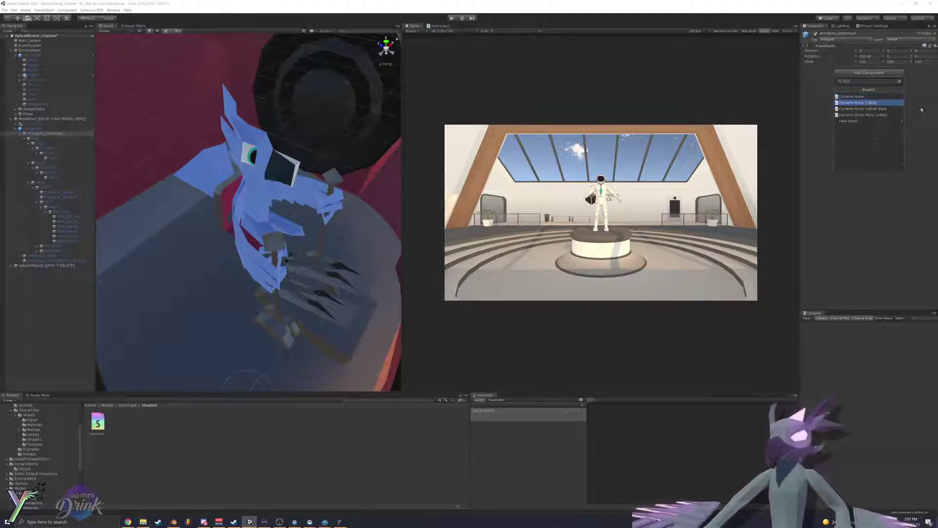
pyautogui.click(877, 100)
pyautogui.press('f')
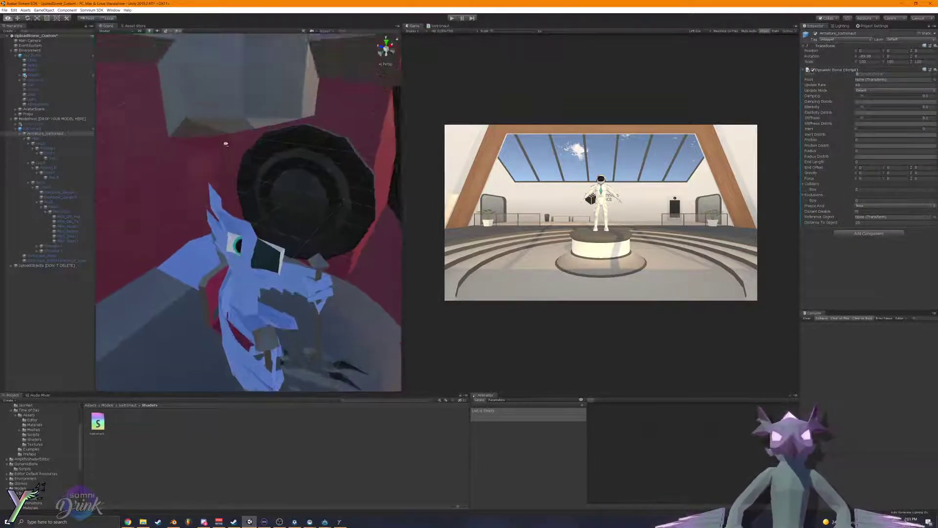
pyautogui.moveTo(257, 209); pyautogui.dragTo(193, 220, button='right')
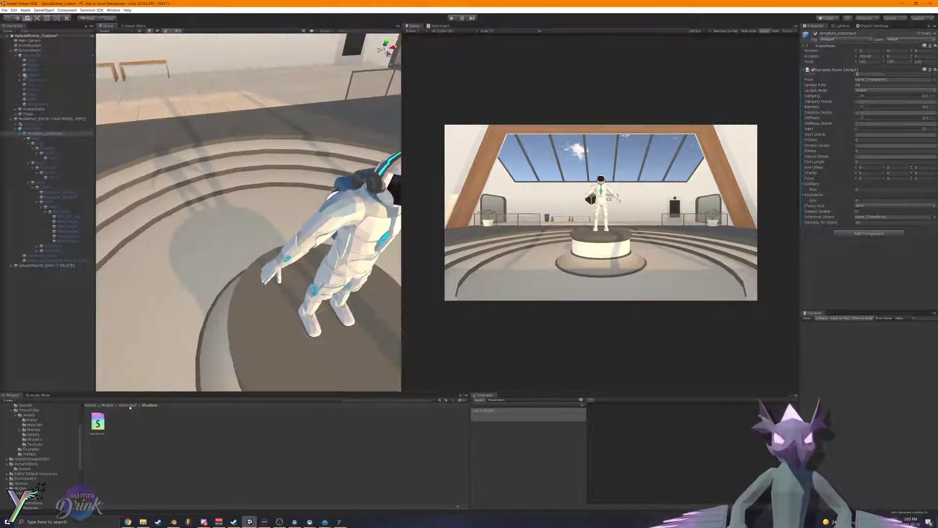
pyautogui.moveTo(67, 214); pyautogui.dragTo(894, 79)
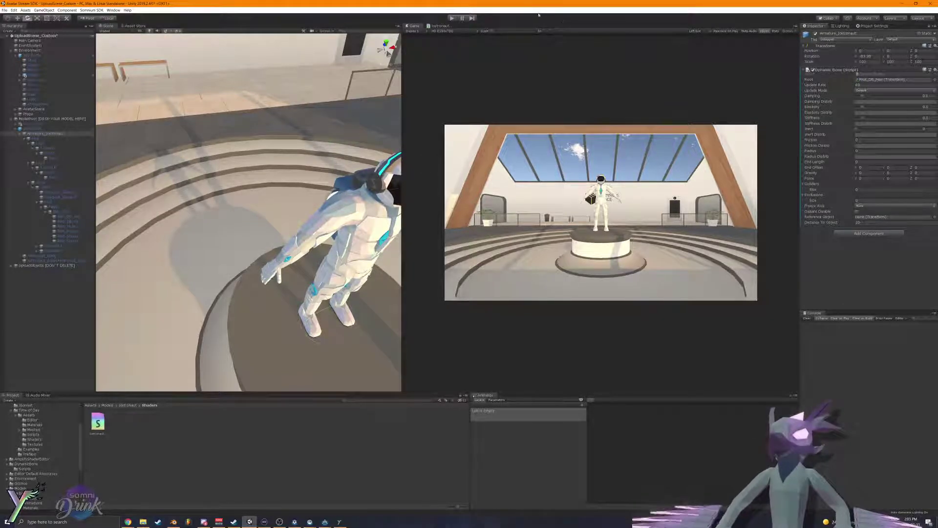
# Step: Enter play mode and move the whole avatar around to test the pilot's hair physics inside the helmet
pyautogui.click(452, 18)
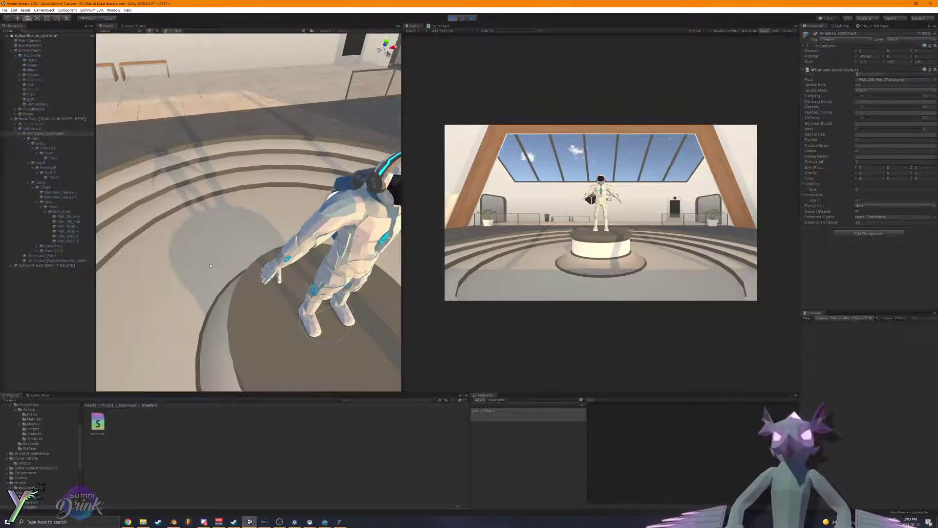
pyautogui.moveTo(209, 279); pyautogui.dragTo(267, 275, button='right')
pyautogui.press('w')
pyautogui.click(35, 128)
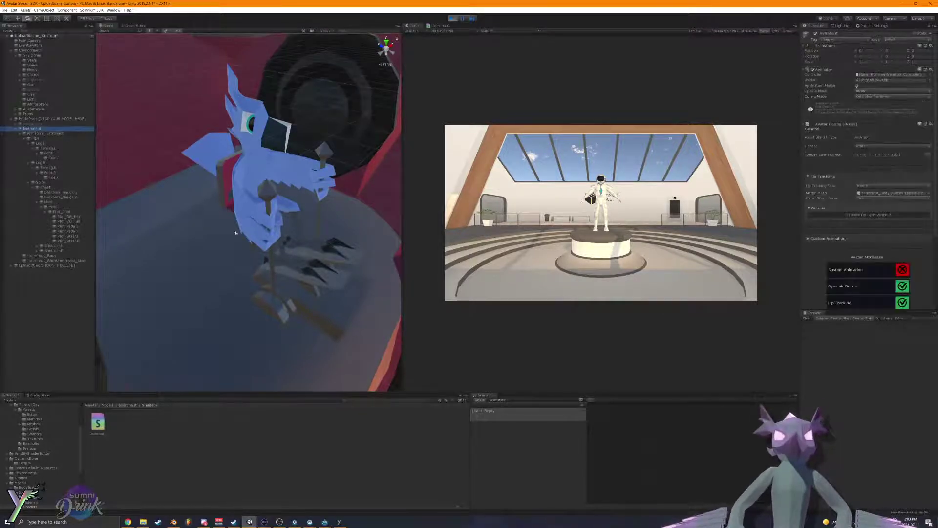
pyautogui.moveTo(279, 241); pyautogui.dragTo(266, 265, button='right')
pyautogui.press('w')
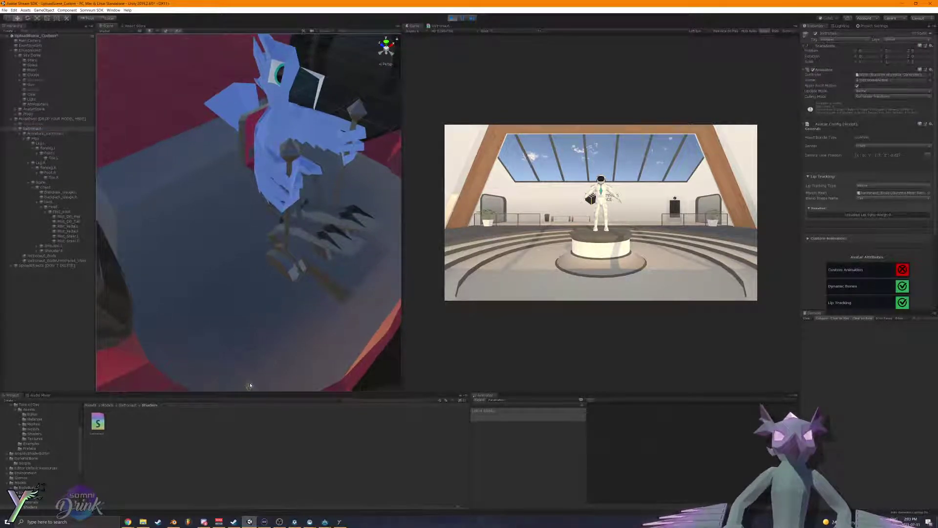
pyautogui.moveTo(248, 386); pyautogui.dragTo(246, 389)
pyautogui.moveTo(253, 393); pyautogui.dragTo(247, 393)
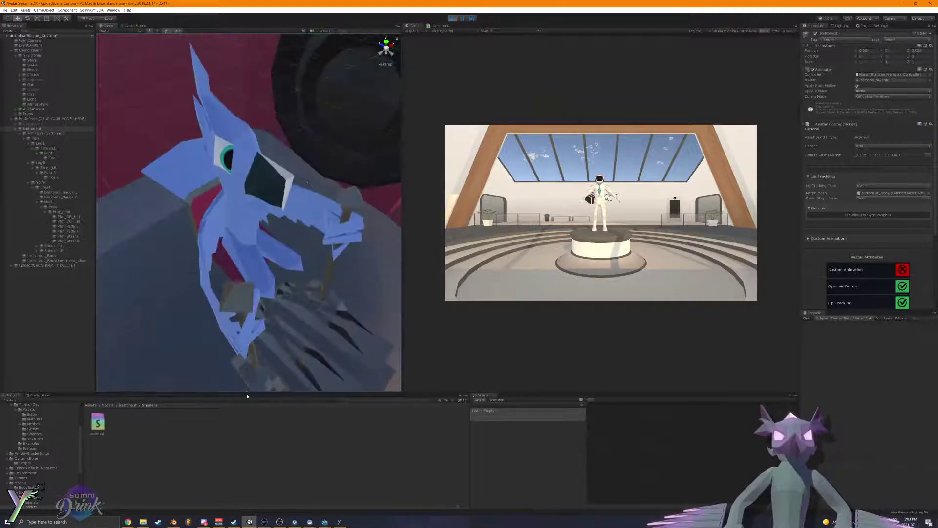
pyautogui.scroll(-2, 248, 386)
pyautogui.moveTo(248, 386); pyautogui.dragTo(295, 298, button='middle')
pyautogui.scroll(-5, 342, 186)
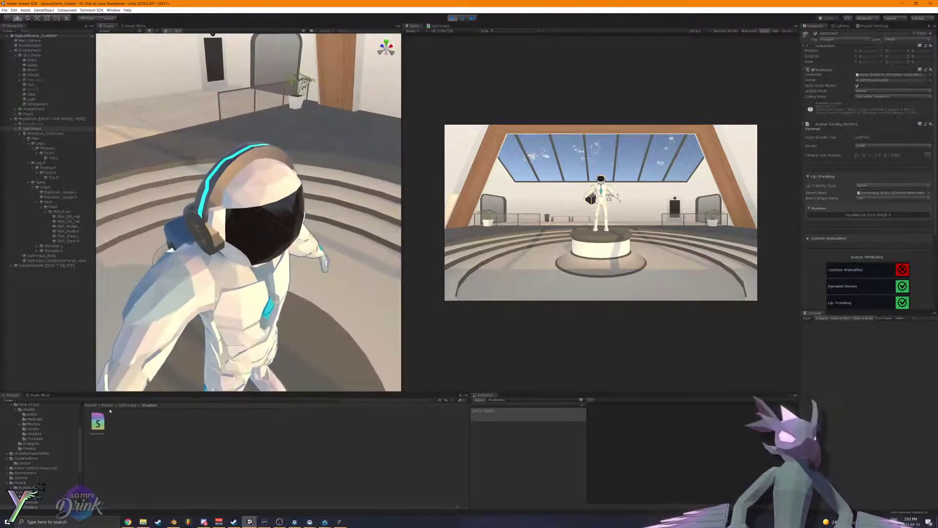
# Step: Place a second avatar from the models folder beside the astronaut and set its Y and Z position to 0
pyautogui.click(109, 406)
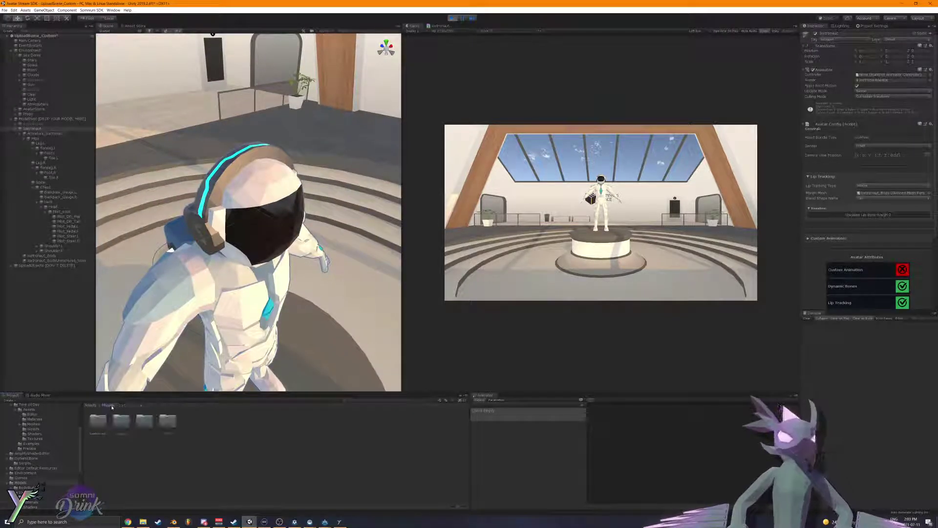
pyautogui.doubleClick(167, 421)
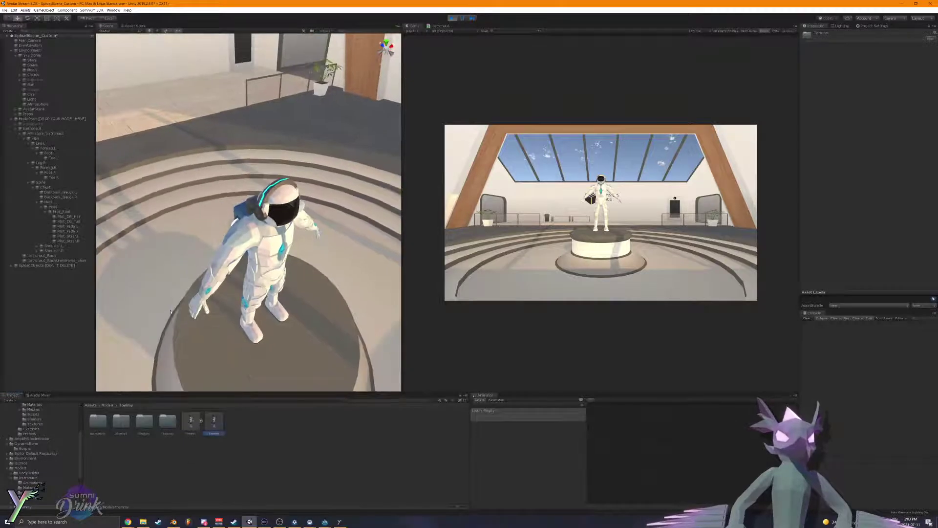
pyautogui.moveTo(171, 311); pyautogui.dragTo(181, 265)
pyautogui.moveTo(244, 310); pyautogui.dragTo(244, 300, button='right')
pyautogui.moveTo(231, 290)
pyautogui.mouseDown()
pyautogui.moveTo(180, 318)
pyautogui.moveTo(251, 280)
pyautogui.moveTo(223, 297)
pyautogui.mouseUp()
pyautogui.click(920, 56)
pyautogui.write('0')
pyautogui.click(895, 56)
pyautogui.write('0')
# Step: Undo the recent changes until the second avatar is back in the scene beside the astronaut
pyautogui.moveTo(186, 279); pyautogui.dragTo(204, 283, button='right')
pyautogui.hotkey('ctrl', 'z')
pyautogui.hotkey('ctrl', 'z')
pyautogui.hotkey('ctrl', 'z')
pyautogui.hotkey('ctrl', 'z')
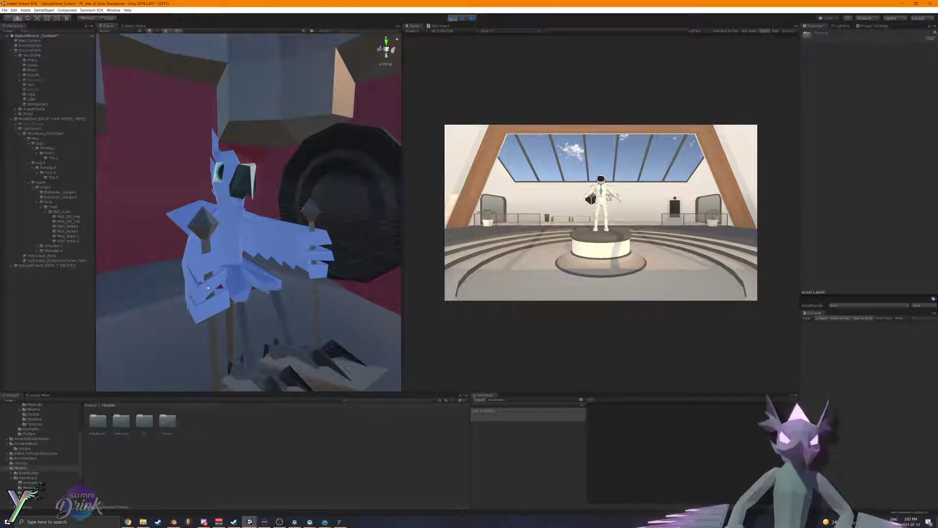
pyautogui.hotkey('ctrl', 'z')
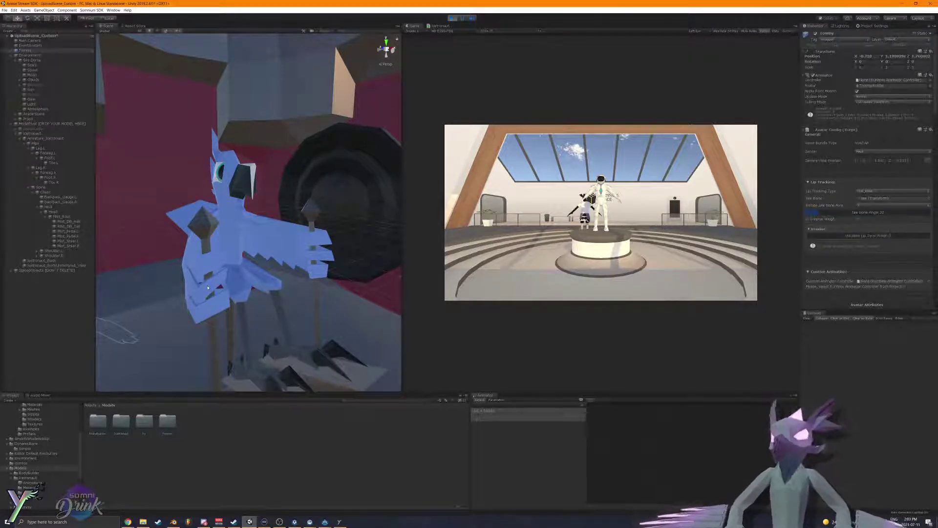
pyautogui.moveTo(222, 311); pyautogui.dragTo(371, 318, button='right')
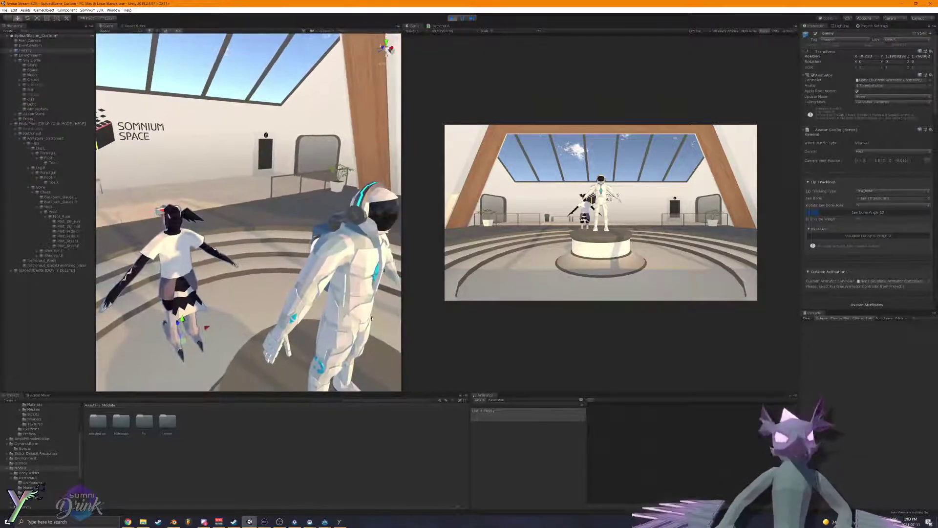
# Step: Select the second avatar and copy its first Dynamic Bone component
pyautogui.click(43, 270)
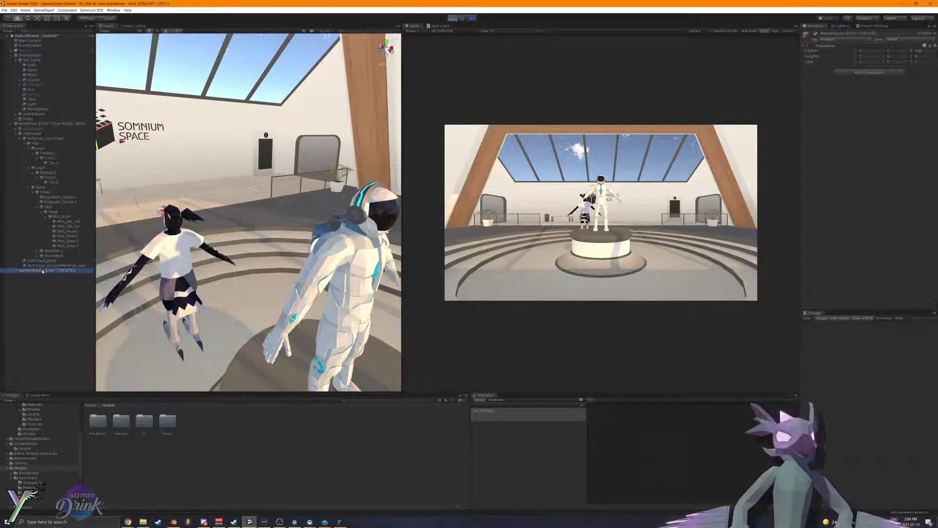
pyautogui.click(37, 108)
pyautogui.click(34, 65)
pyautogui.click(35, 60)
pyautogui.click(42, 148)
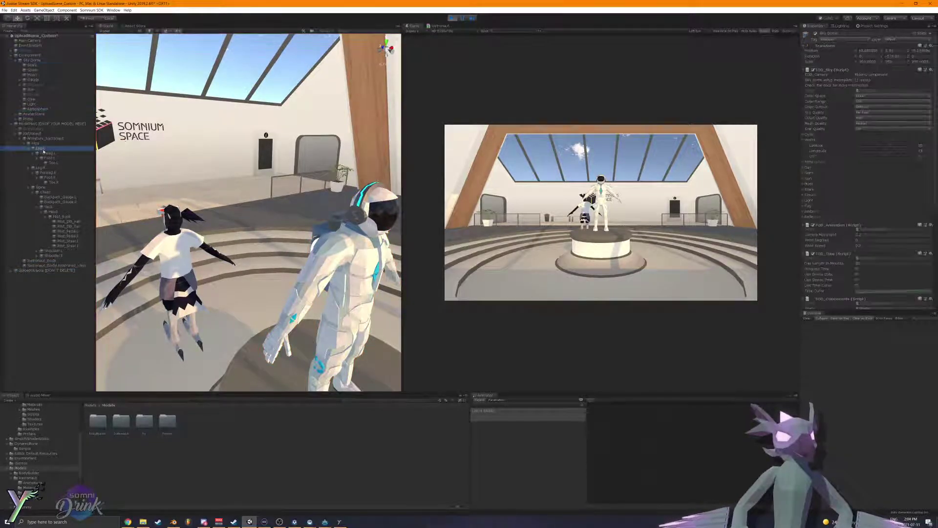
pyautogui.click(43, 129)
pyautogui.click(172, 259)
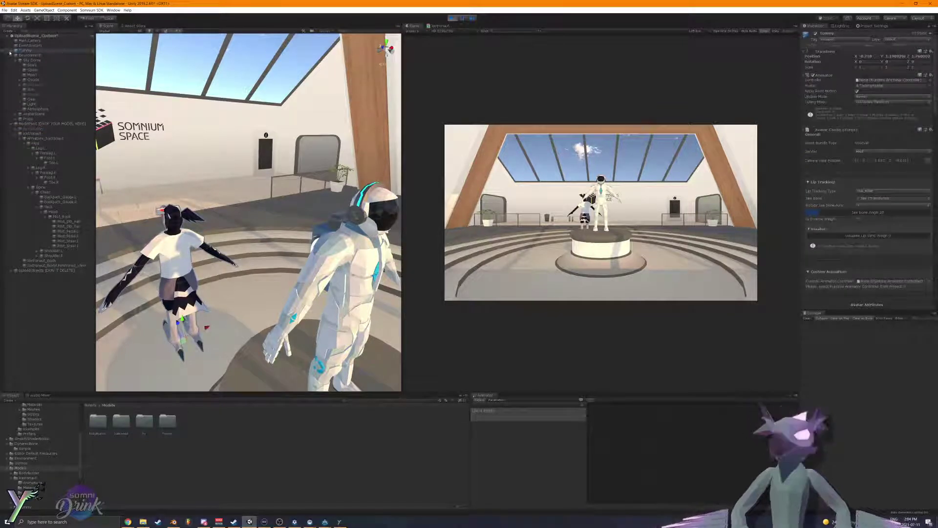
pyautogui.scroll(-10, 922, 120)
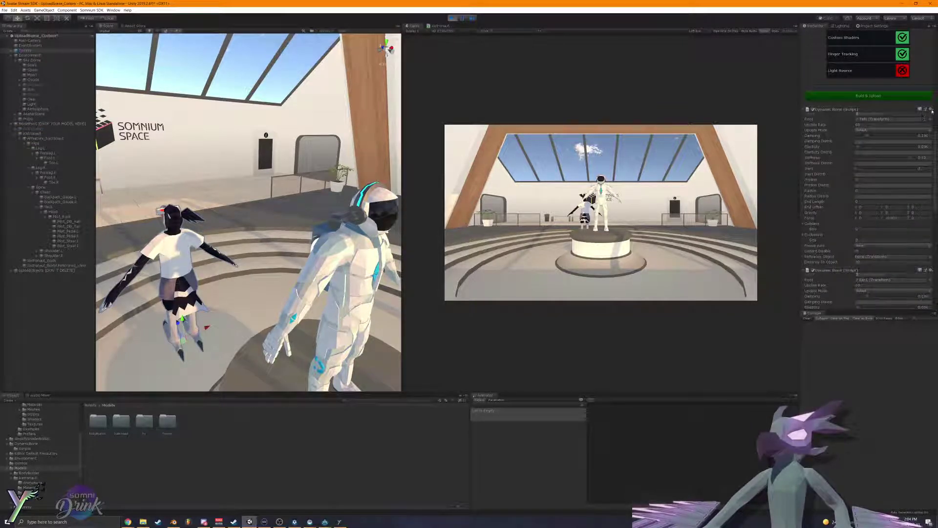
pyautogui.click(931, 110)
pyautogui.click(912, 141)
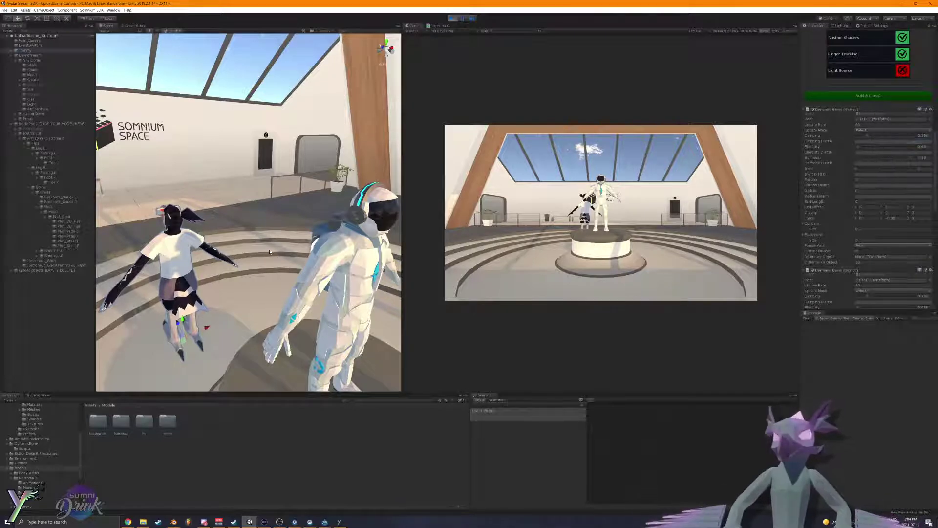
# Step: Remove the Dynamic Bone component from the astronaut's armature object
pyautogui.press('w')
pyautogui.moveTo(270, 252); pyautogui.dragTo(226, 221, button='right')
pyautogui.press('s')
pyautogui.click(226, 220)
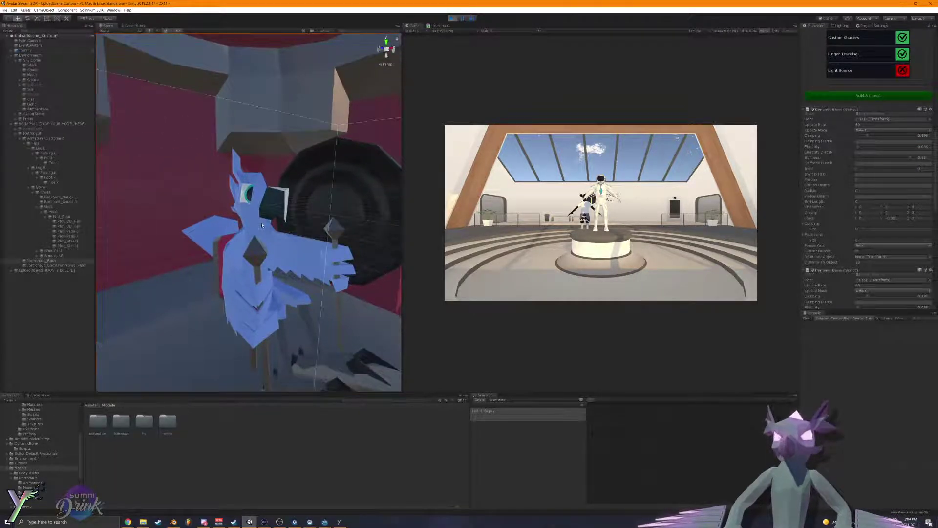
pyautogui.click(72, 222)
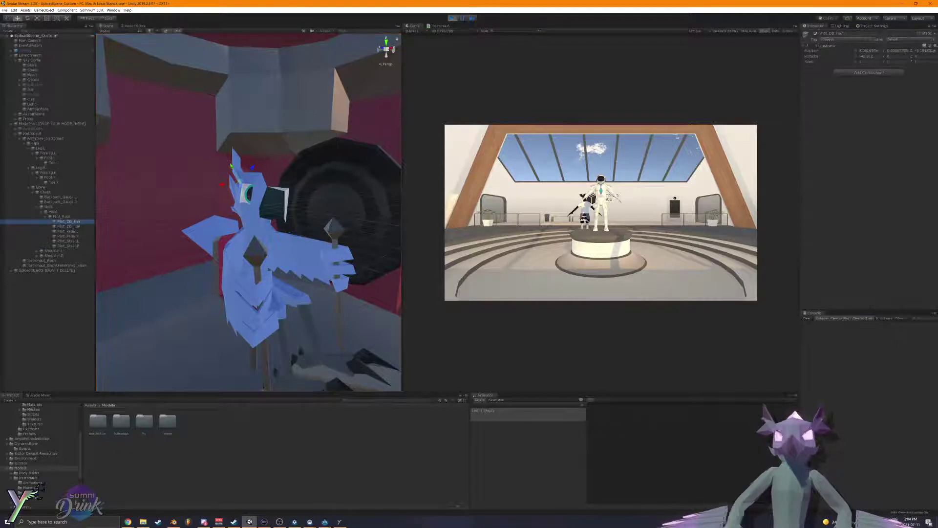
pyautogui.click(43, 138)
pyautogui.click(934, 70)
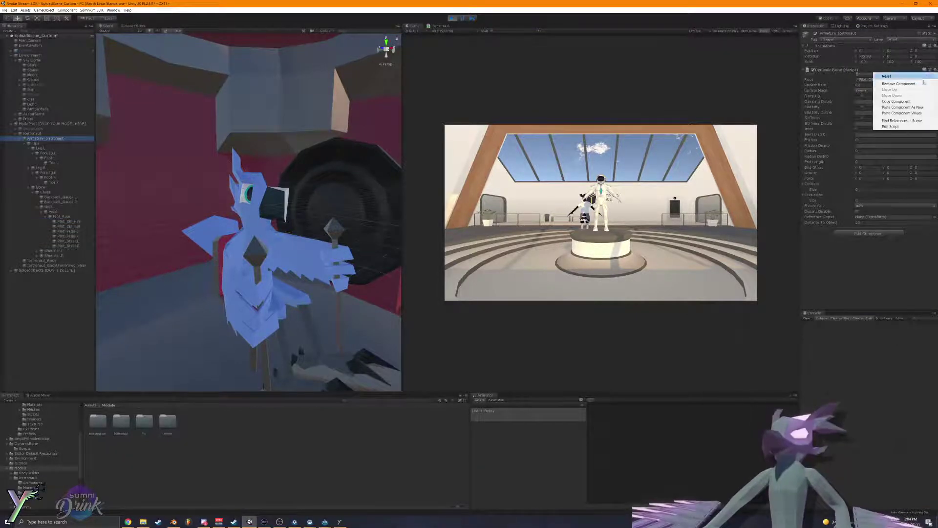
pyautogui.click(923, 83)
# Step: Paste the copied Dynamic Bone as a new component on the astronaut's root object and assign the pilot's hair bone as its Root
pyautogui.click(37, 134)
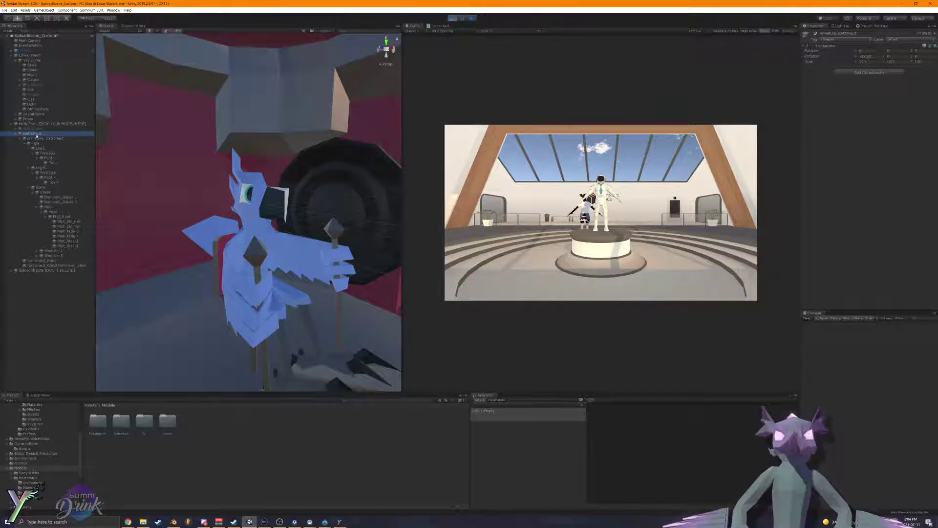
pyautogui.click(931, 70)
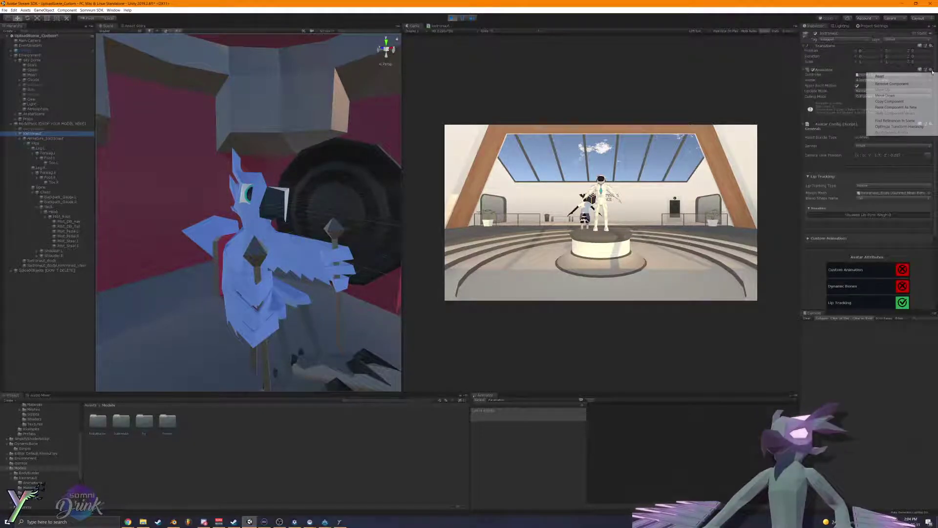
pyautogui.click(918, 107)
pyautogui.click(934, 183)
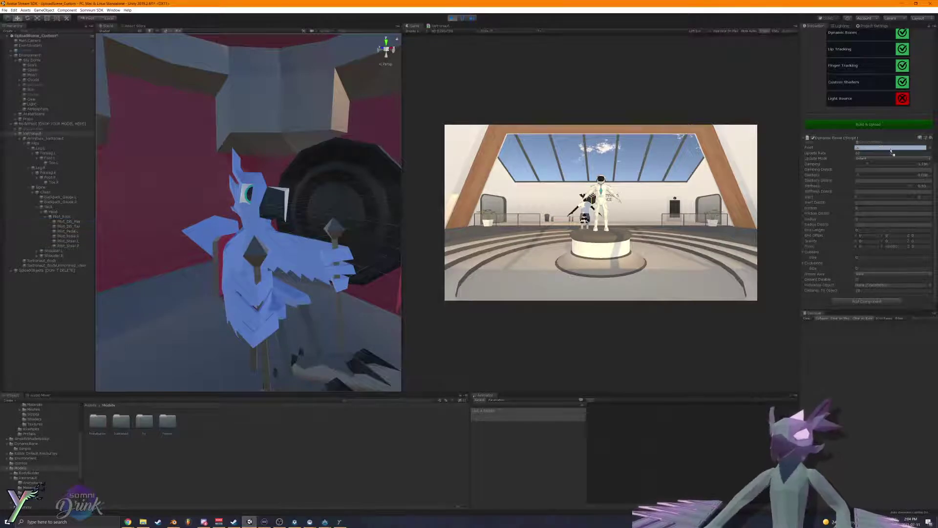
pyautogui.moveTo(891, 152); pyautogui.dragTo(890, 151)
# Step: Move the whole avatar to test the pilot's hair physics inside the helmet, undoing the move
pyautogui.moveTo(263, 165); pyautogui.dragTo(254, 254, button='right')
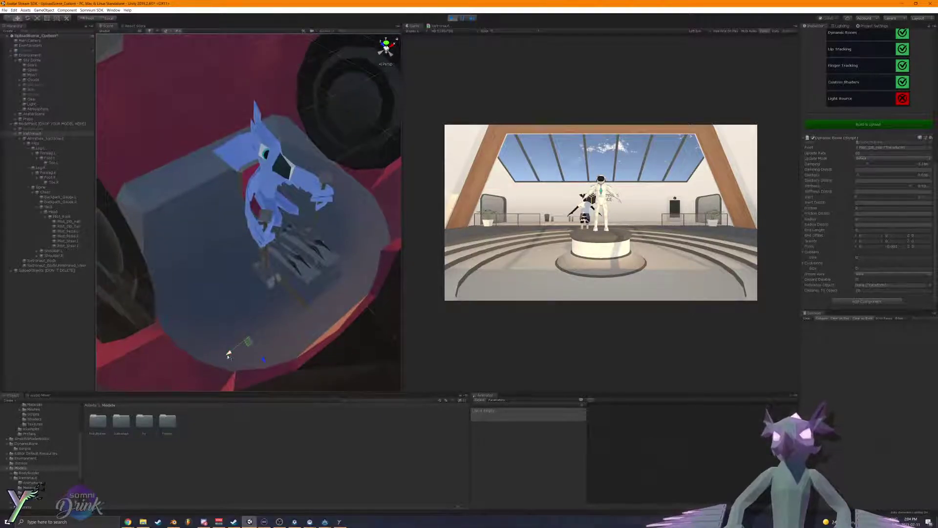
pyautogui.moveTo(230, 350); pyautogui.dragTo(228, 349)
pyautogui.hotkey('ctrl', 'z')
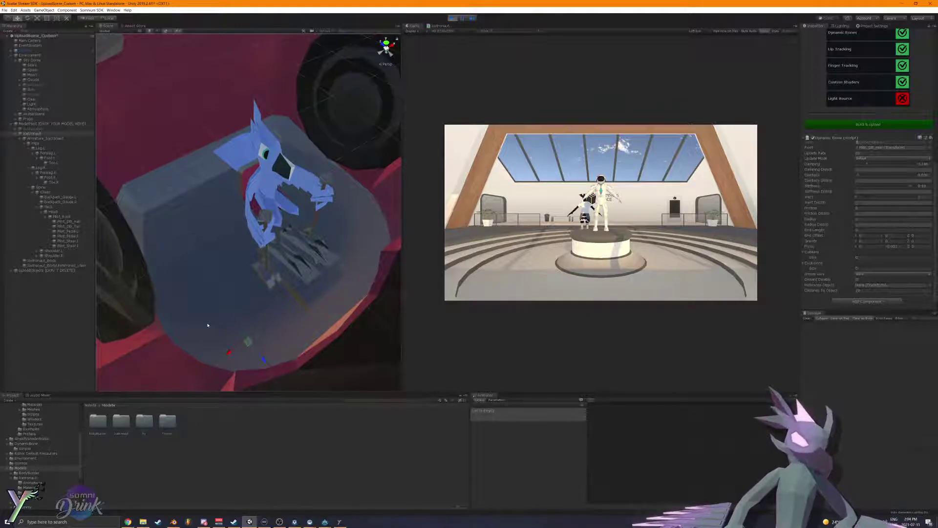
pyautogui.moveTo(265, 225); pyautogui.dragTo(266, 161, button='right')
pyautogui.press('s')
pyautogui.press('w')
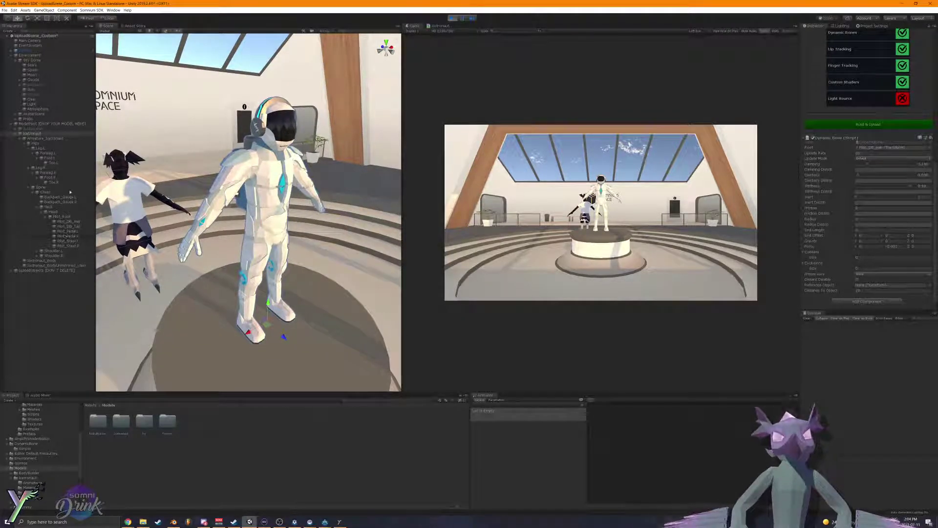
# Step: Try a leg bone and the astronaut's head bone as the Dynamic Bone's Root, moving the avatar to test each
pyautogui.moveTo(55, 175); pyautogui.dragTo(872, 149)
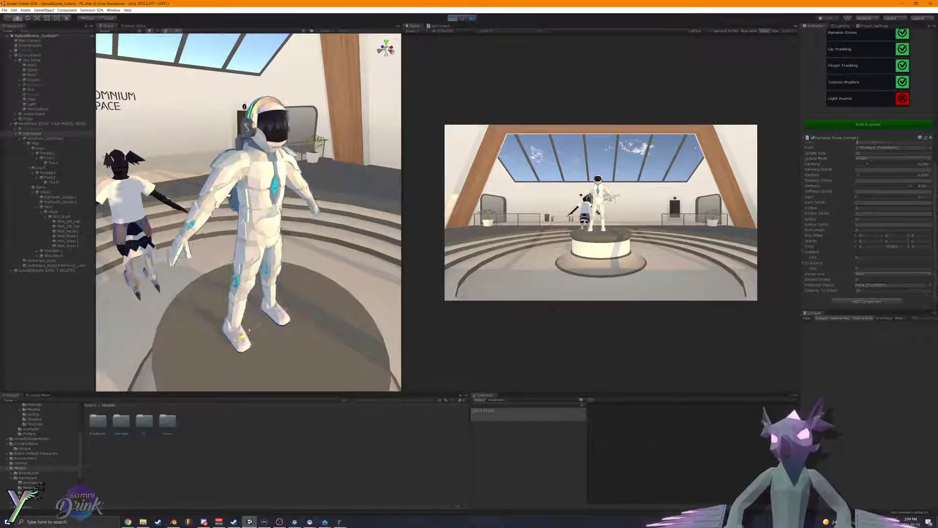
pyautogui.keyDown('alt'); pyautogui.moveTo(263, 324); pyautogui.dragTo(264, 309); pyautogui.keyUp('alt')
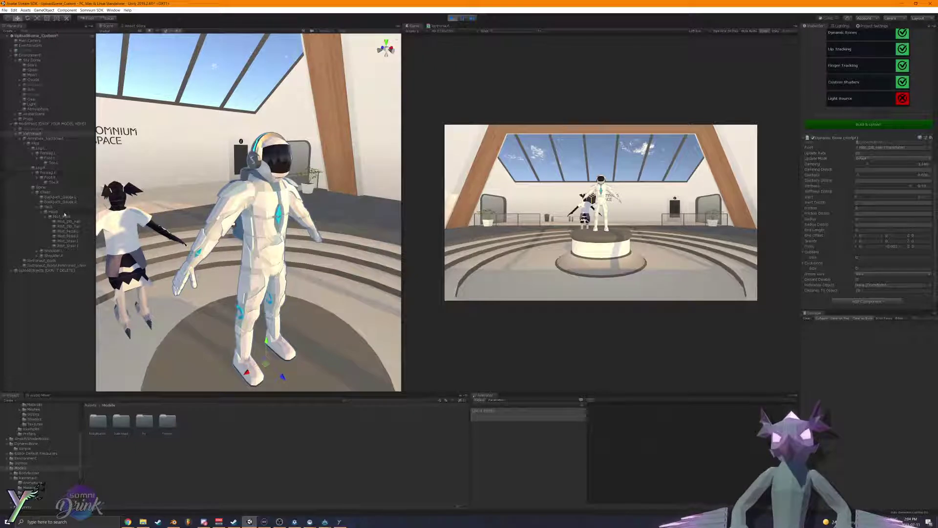
pyautogui.moveTo(867, 144); pyautogui.dragTo(872, 148)
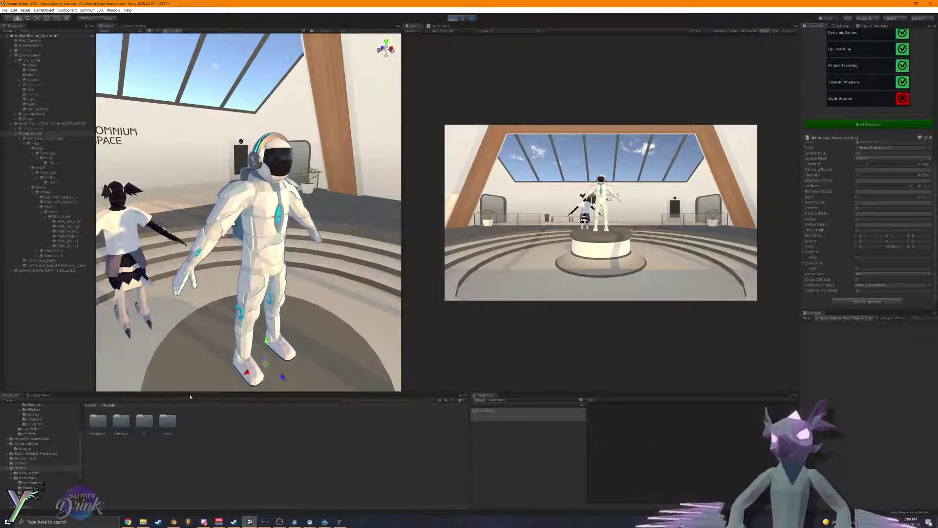
pyautogui.click(237, 372)
pyautogui.click(241, 368)
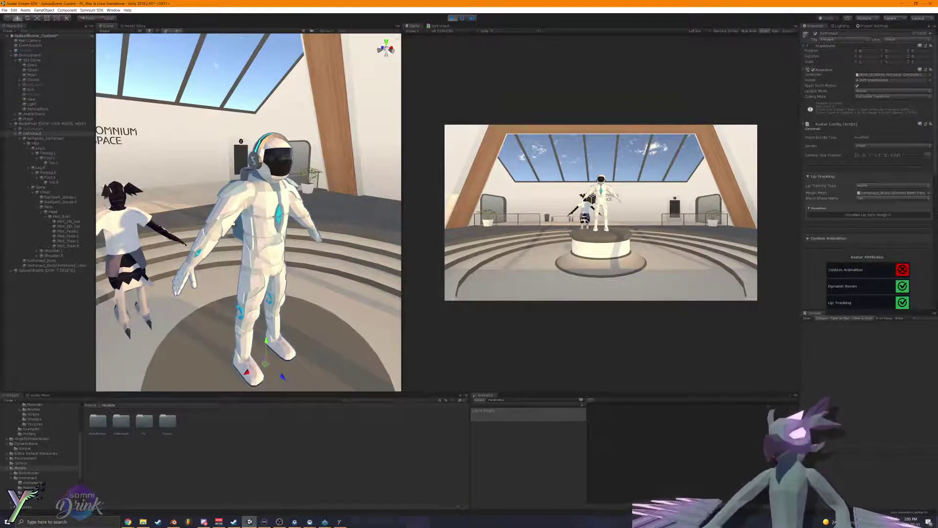
# Step: Assign the pilot's root bone as the Dynamic Bone's Root and move the avatar to test the pilot's motion inside the helmet
pyautogui.scroll(-10, 867, 205)
pyautogui.click(70, 218)
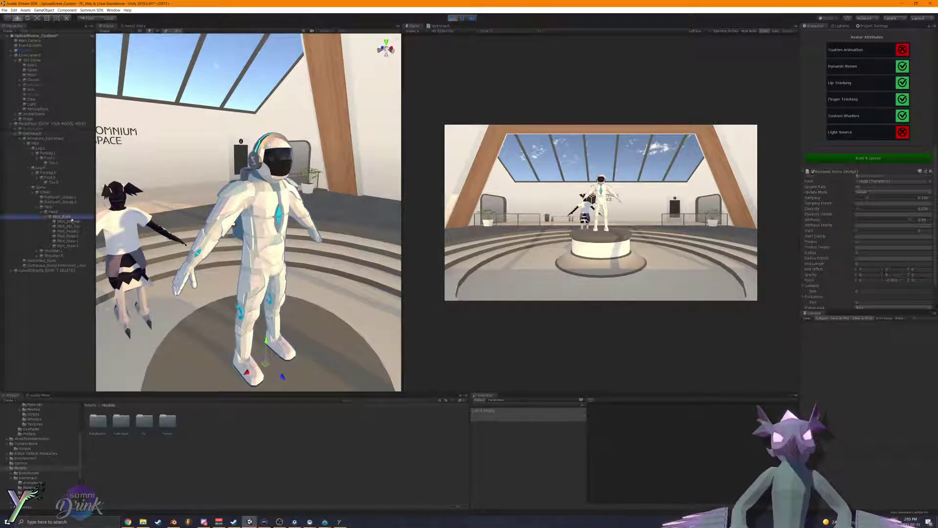
pyautogui.moveTo(71, 218); pyautogui.dragTo(889, 181)
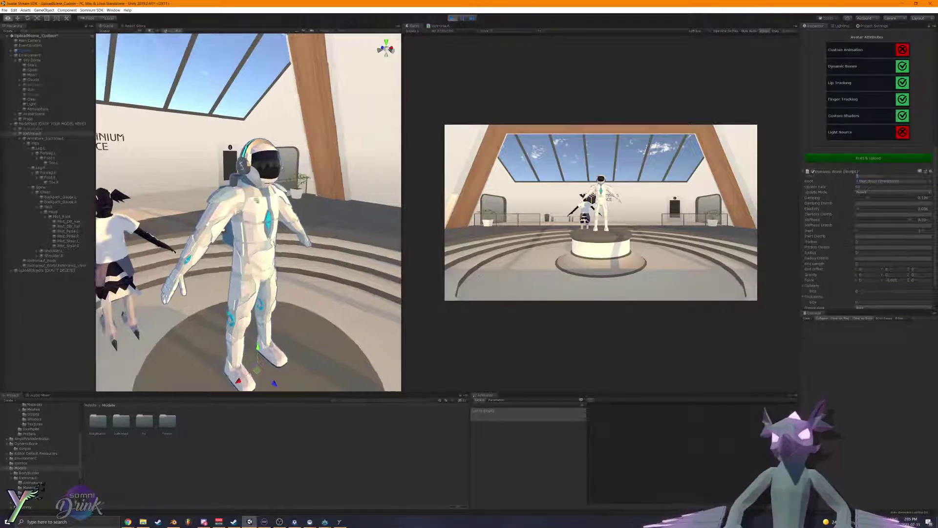
pyautogui.press('w')
pyautogui.moveTo(256, 199); pyautogui.dragTo(227, 274, button='right')
pyautogui.press('s')
pyautogui.press('s')
pyautogui.press('w')
pyautogui.press('d')
pyautogui.press('a')
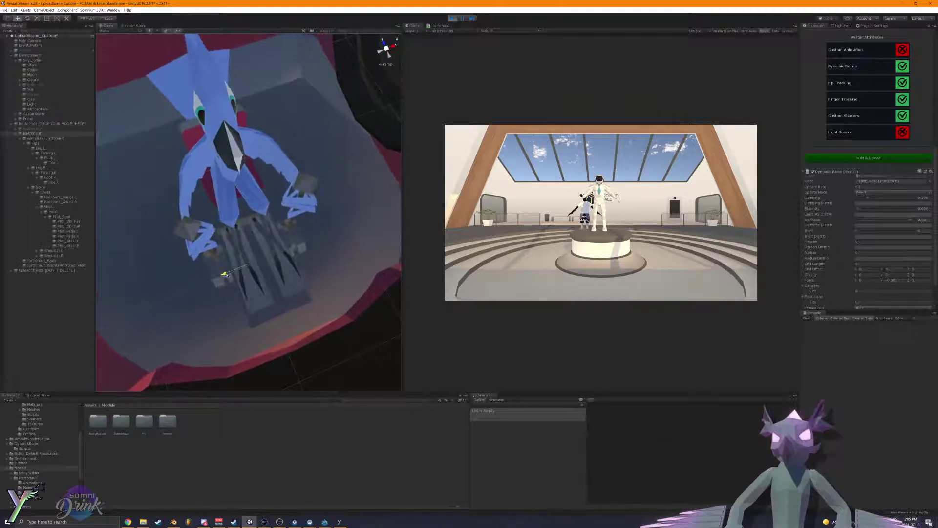
pyautogui.moveTo(226, 275); pyautogui.dragTo(230, 273)
pyautogui.moveTo(230, 276); pyautogui.dragTo(203, 257, button='right')
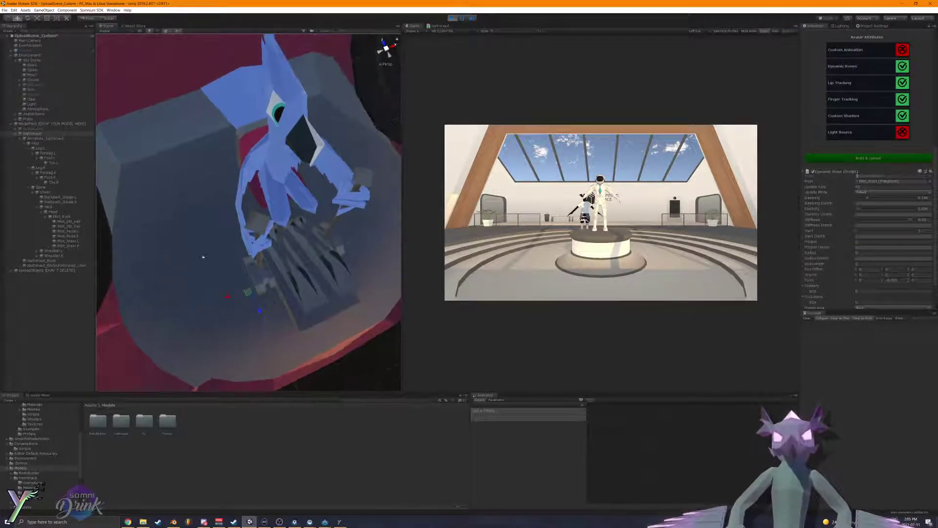
pyautogui.moveTo(238, 296)
pyautogui.mouseDown()
pyautogui.moveTo(228, 295)
pyautogui.moveTo(238, 292)
pyautogui.mouseUp()
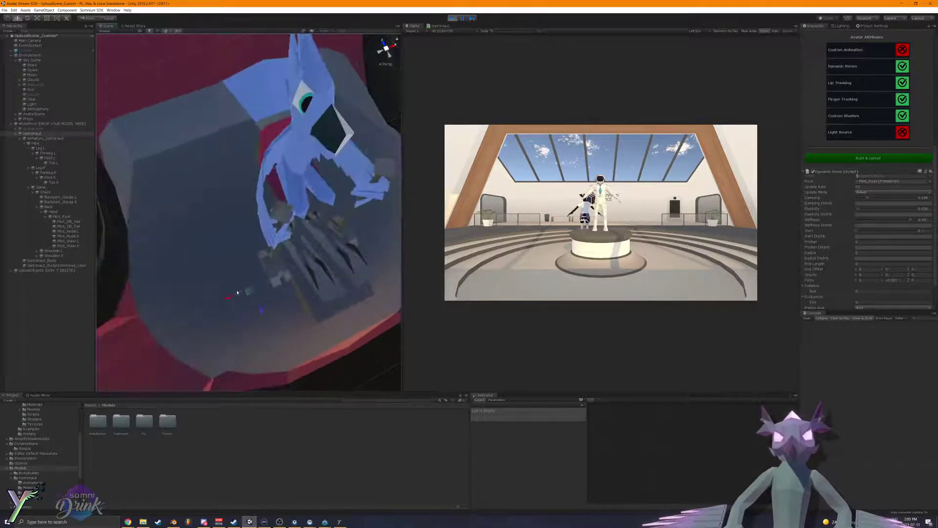
# Step: Reassign the pilot's hair bone as the Dynamic Bone's Root and move the avatar to test it
pyautogui.moveTo(68, 220); pyautogui.dragTo(877, 184)
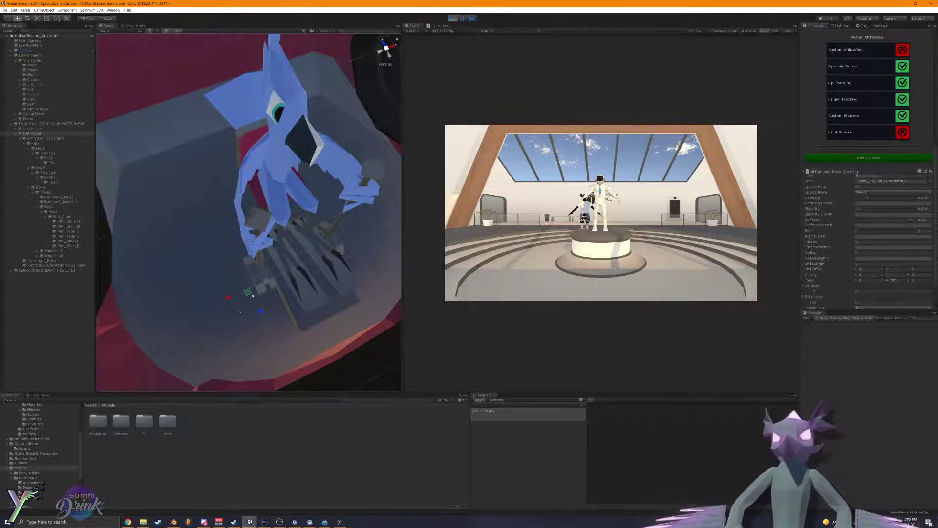
pyautogui.moveTo(234, 296)
pyautogui.mouseDown()
pyautogui.moveTo(219, 300)
pyautogui.moveTo(235, 294)
pyautogui.mouseUp()
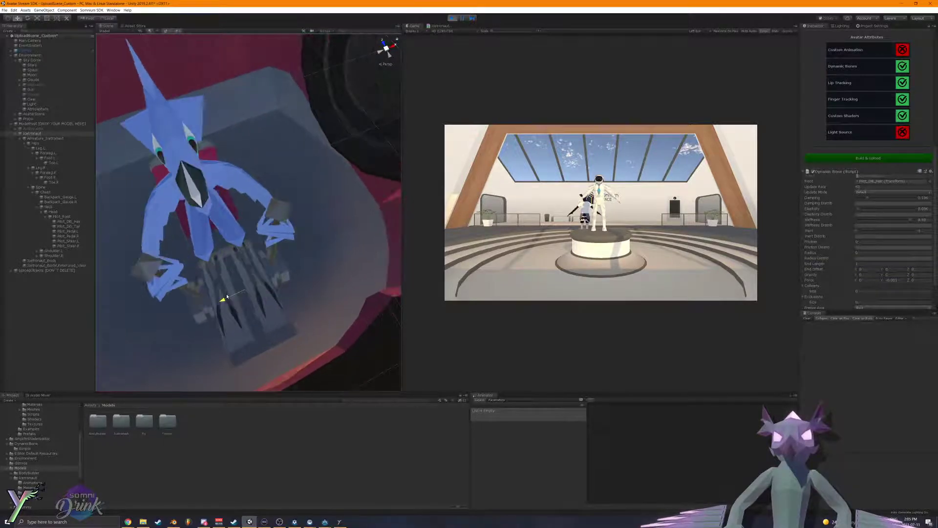
# Step: Exit play mode and remove the Dynamic Bone component from the astronaut's armature object
pyautogui.click(452, 18)
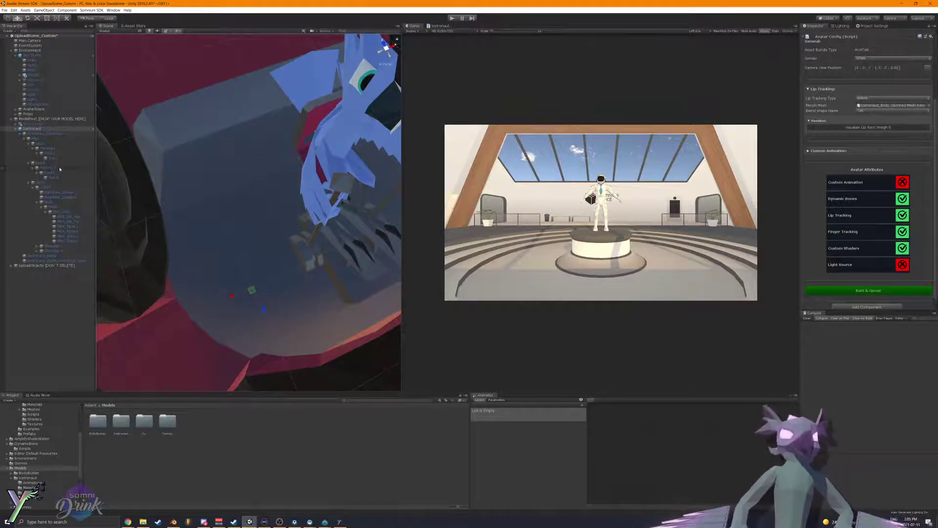
pyautogui.moveTo(152, 157); pyautogui.dragTo(191, 130, button='right')
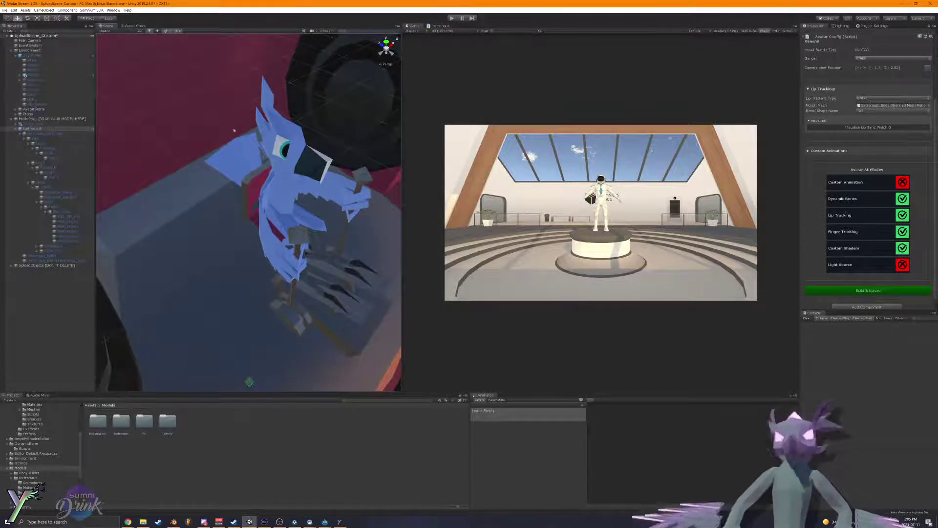
pyautogui.click(58, 133)
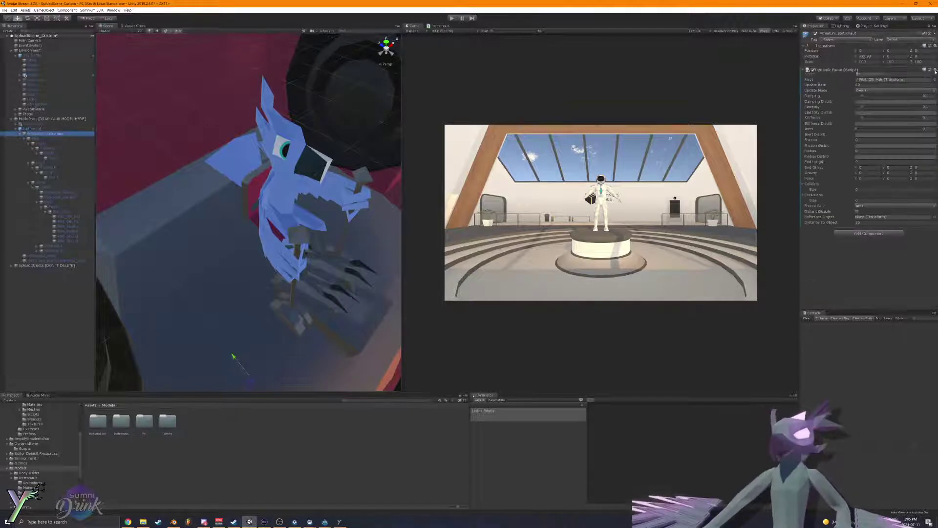
pyautogui.click(934, 71)
pyautogui.click(906, 90)
# Step: Add Dynamic Bone components to the astronaut avatar's root object
pyautogui.click(39, 129)
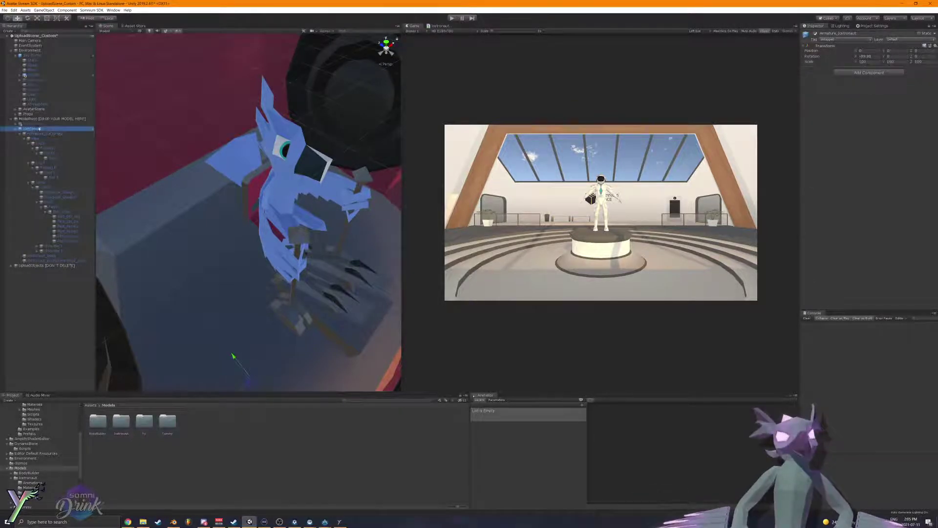
pyautogui.click(867, 302)
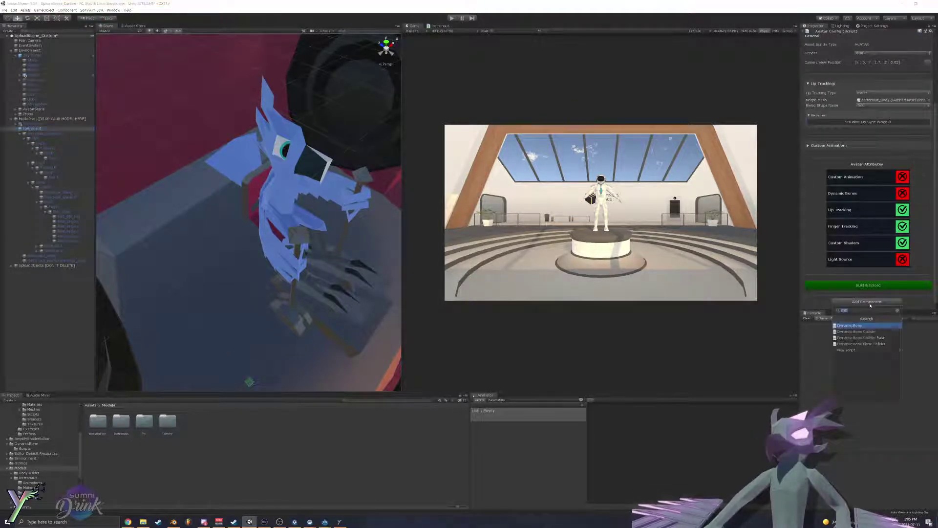
pyautogui.click(886, 328)
pyautogui.click(867, 302)
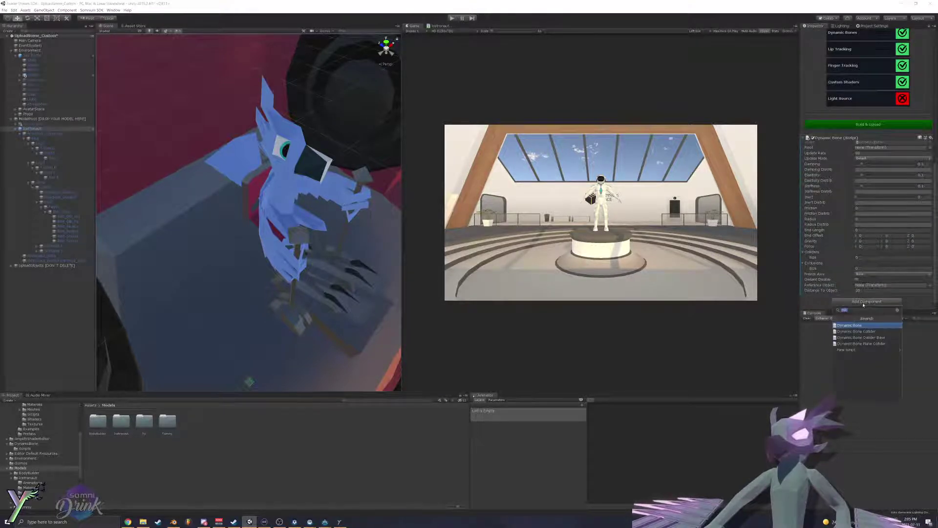
# Step: Add a second Dynamic Bone component to the bird avatar
pyautogui.click(886, 328)
pyautogui.click(321, 32)
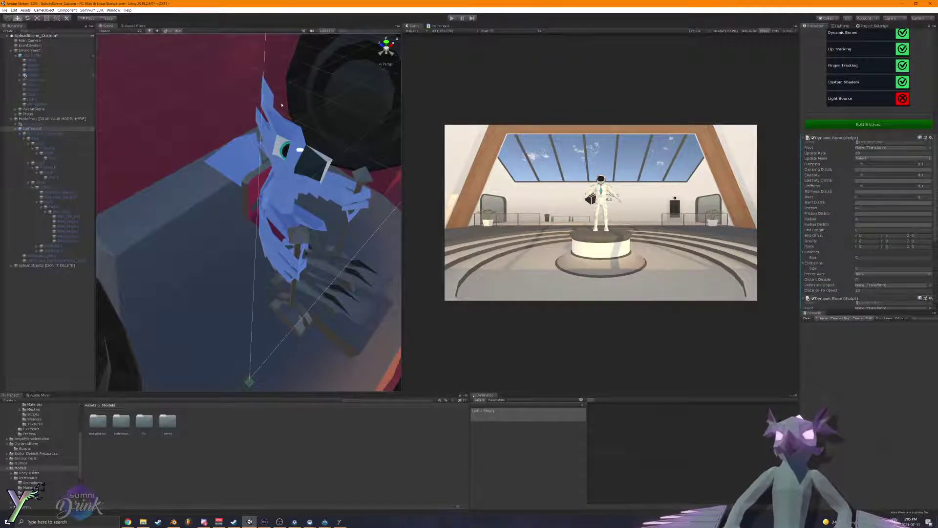
pyautogui.moveTo(323, 102); pyautogui.dragTo(332, 82, button='right')
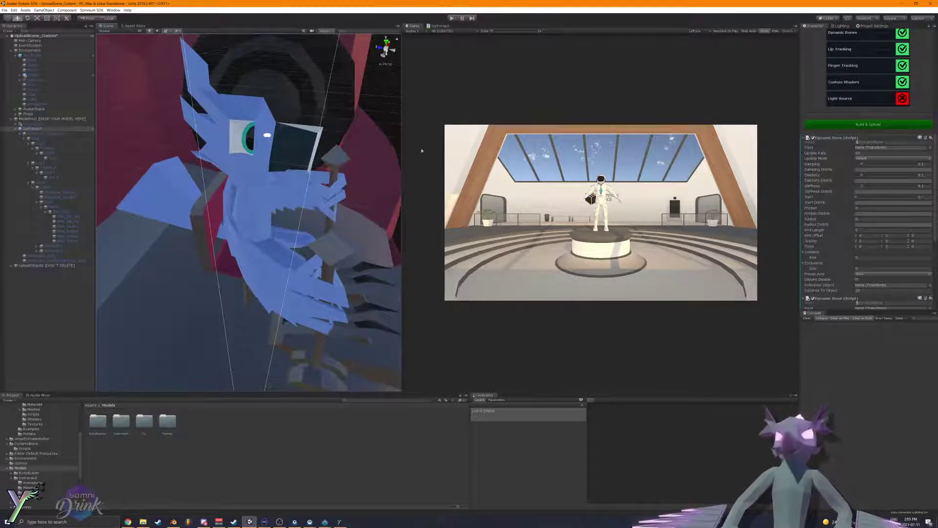
pyautogui.scroll(-3, 928, 182)
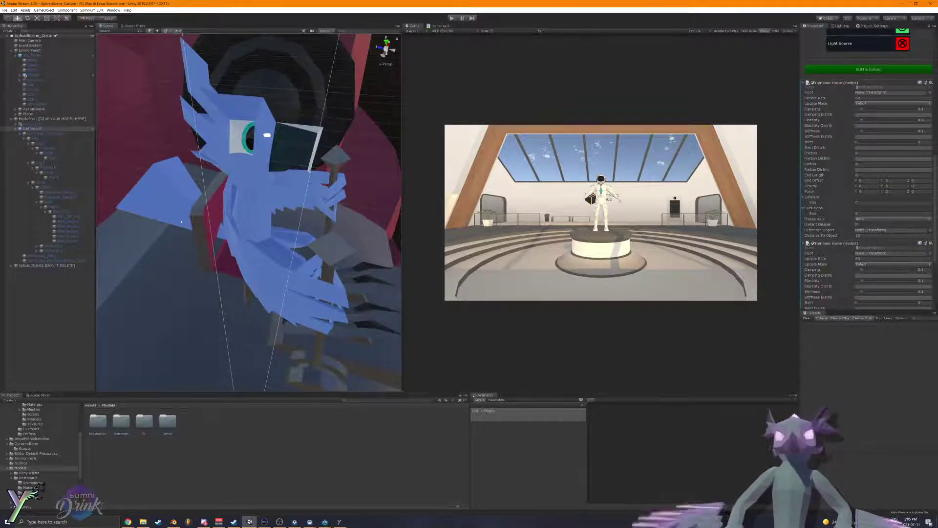
pyautogui.moveTo(333, 237); pyautogui.dragTo(197, 171, button='right')
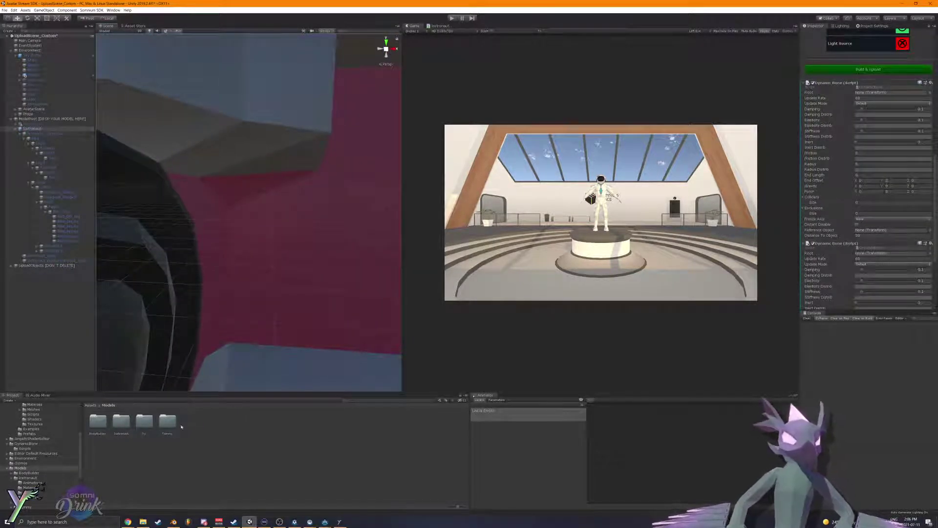
# Step: Copy the tail's Dynamic Bone component from the finished avatar prefab in the Tommy model folder
pyautogui.doubleClick(159, 427)
pyautogui.click(214, 421)
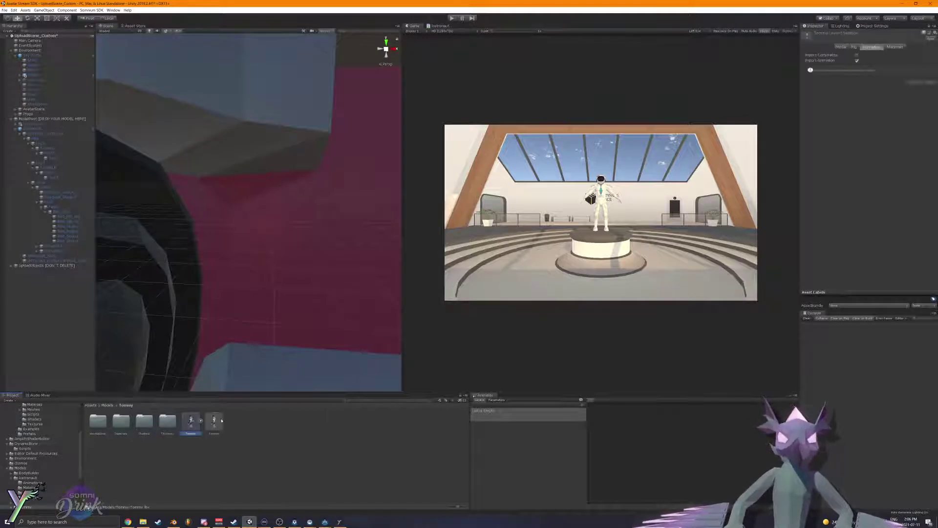
pyautogui.scroll(-10, 934, 122)
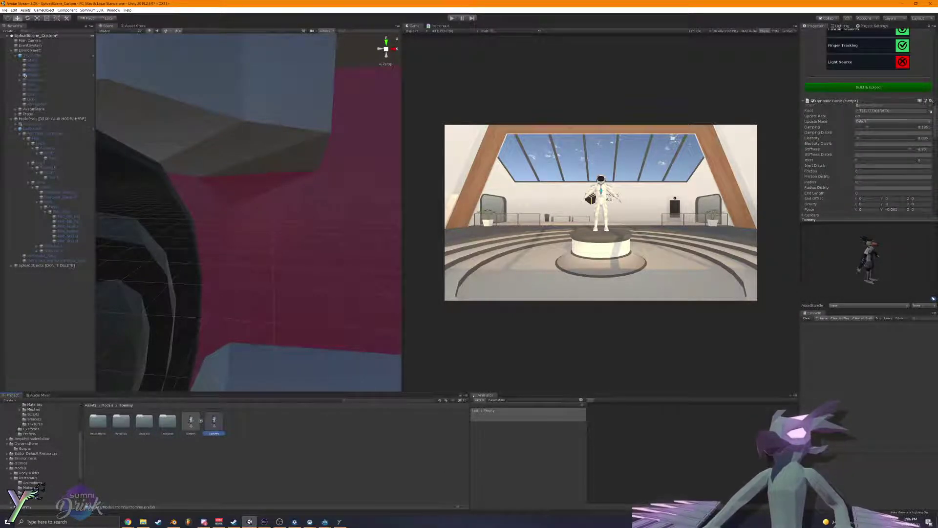
pyautogui.click(931, 101)
pyautogui.click(913, 132)
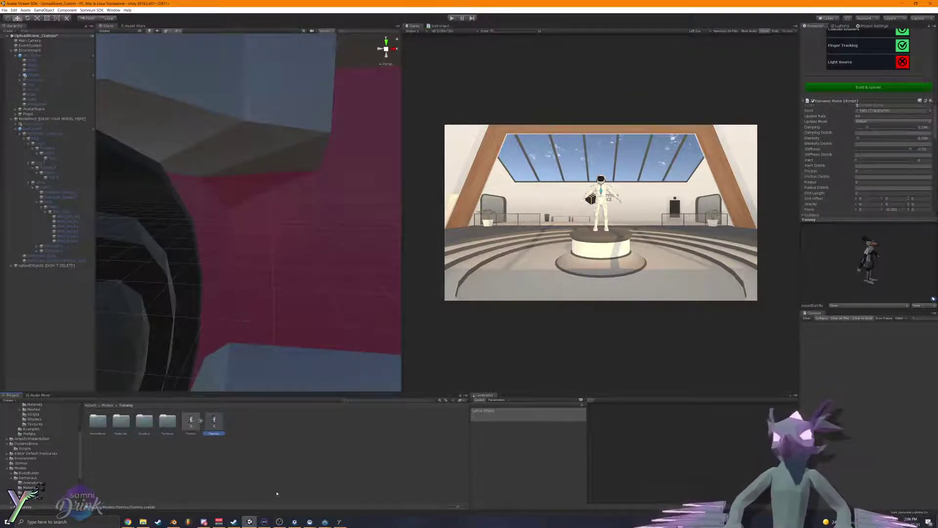
# Step: Paste the copied tail component values into the bird avatar's first Dynamic Bone component
pyautogui.click(277, 493)
pyautogui.click(47, 127)
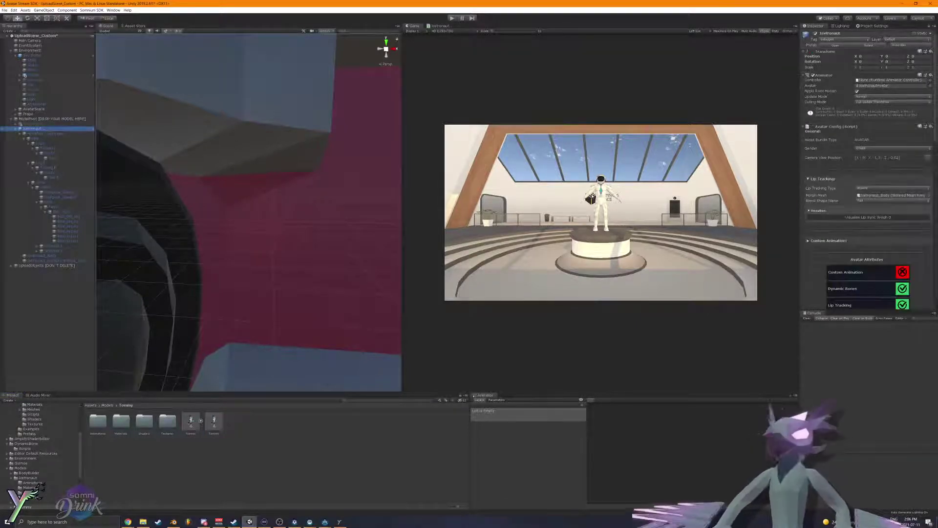
pyautogui.scroll(6, 924, 108)
pyautogui.scroll(-3, 924, 108)
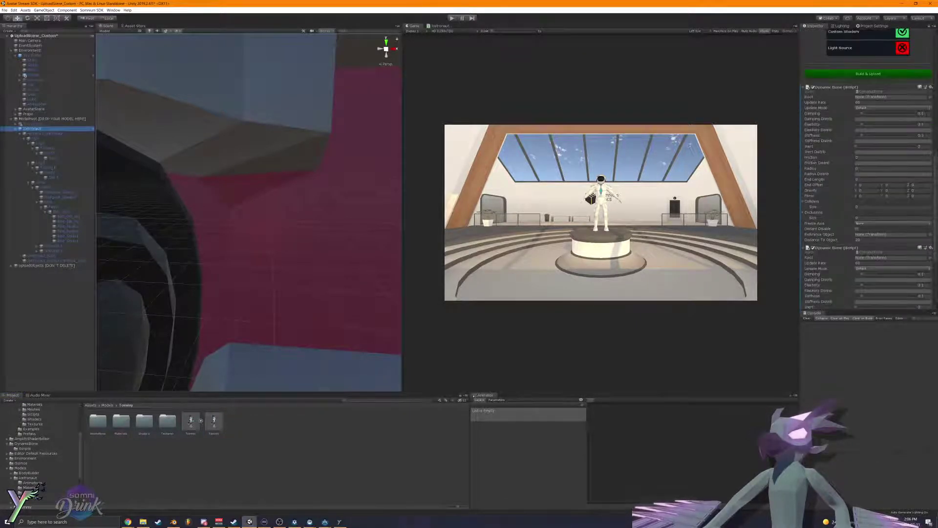
pyautogui.click(931, 88)
pyautogui.click(904, 138)
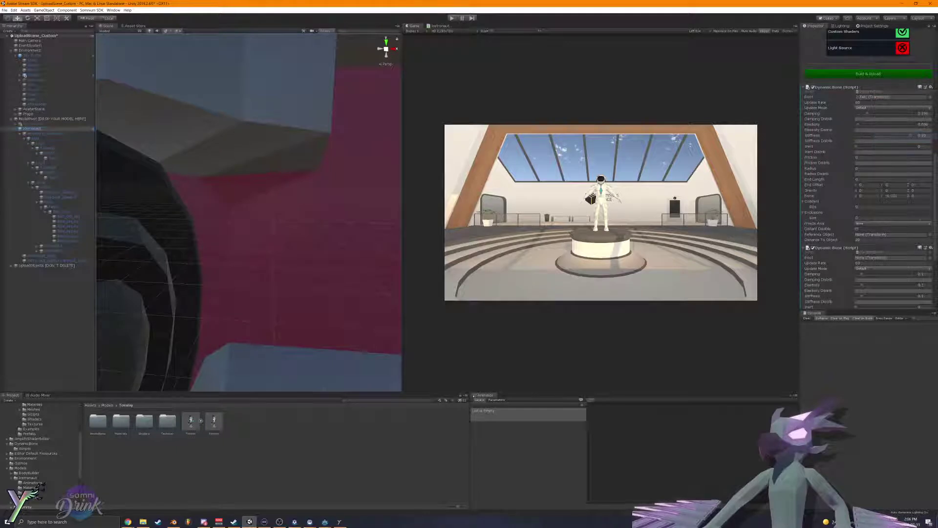
pyautogui.click(931, 248)
pyautogui.click(904, 298)
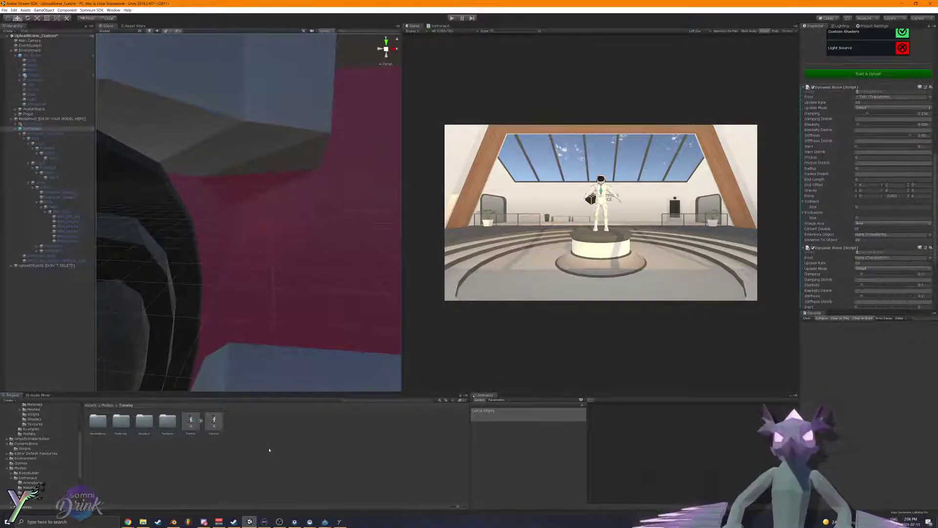
# Step: Copy the ear's Dynamic Bone component from the finished avatar prefab in the Tommy folder
pyautogui.click(216, 426)
pyautogui.scroll(-12, 925, 131)
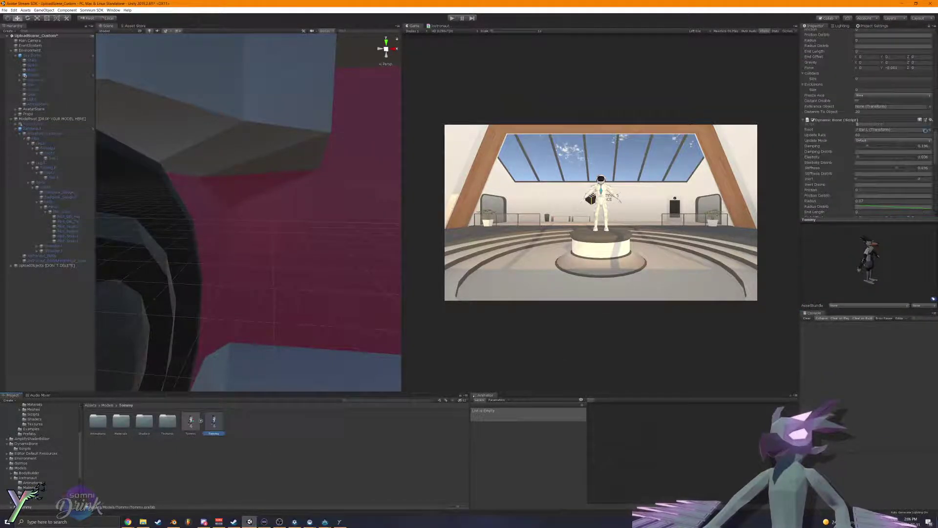
pyautogui.click(930, 119)
pyautogui.click(903, 152)
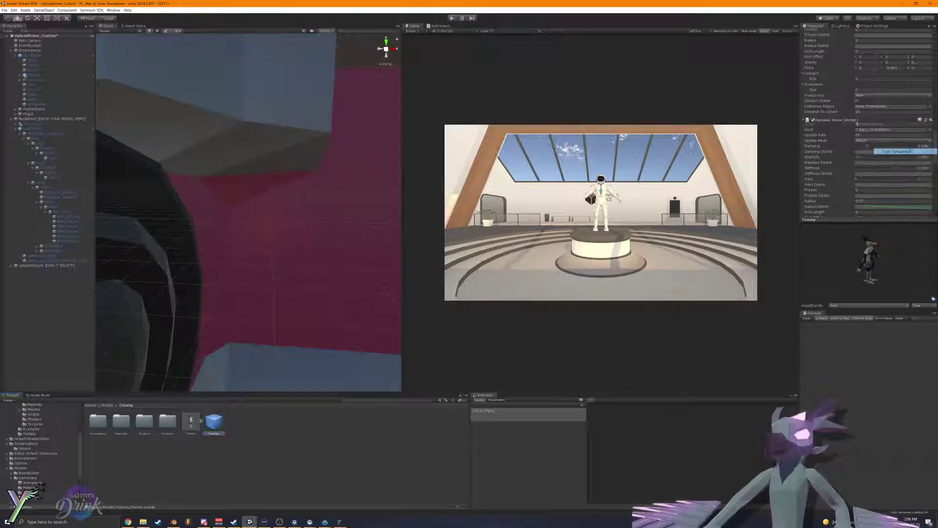
# Step: Paste the copied ear component values into the bird avatar's second Dynamic Bone component
pyautogui.click(42, 129)
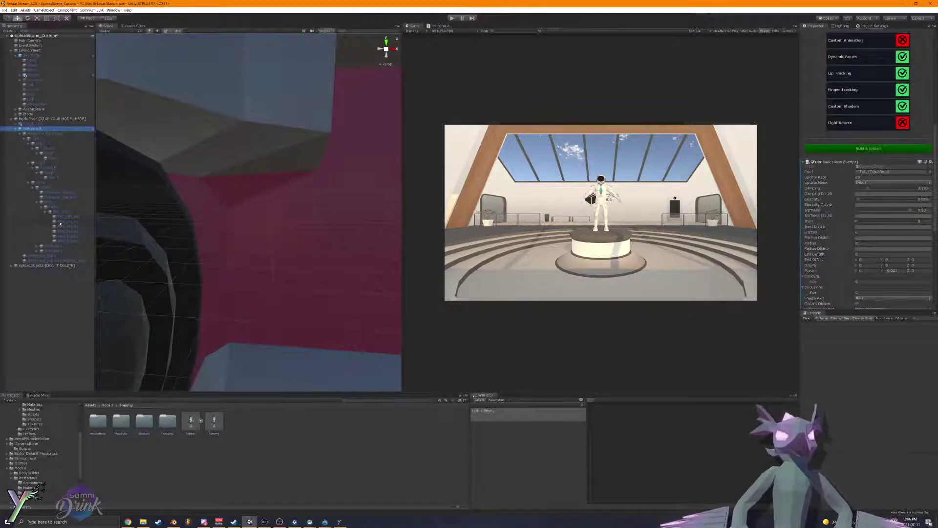
pyautogui.scroll(-6, 868, 195)
pyautogui.click(931, 138)
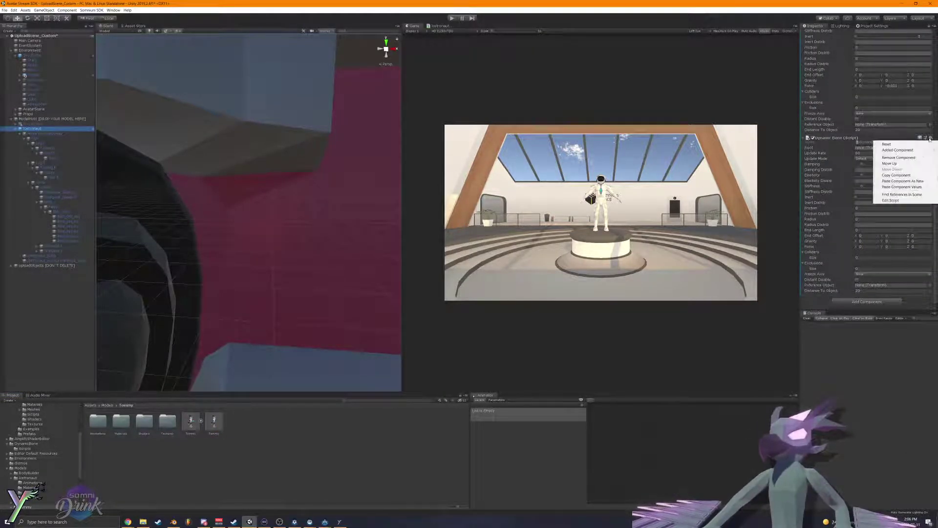
pyautogui.click(894, 194)
pyautogui.scroll(-3, 920, 197)
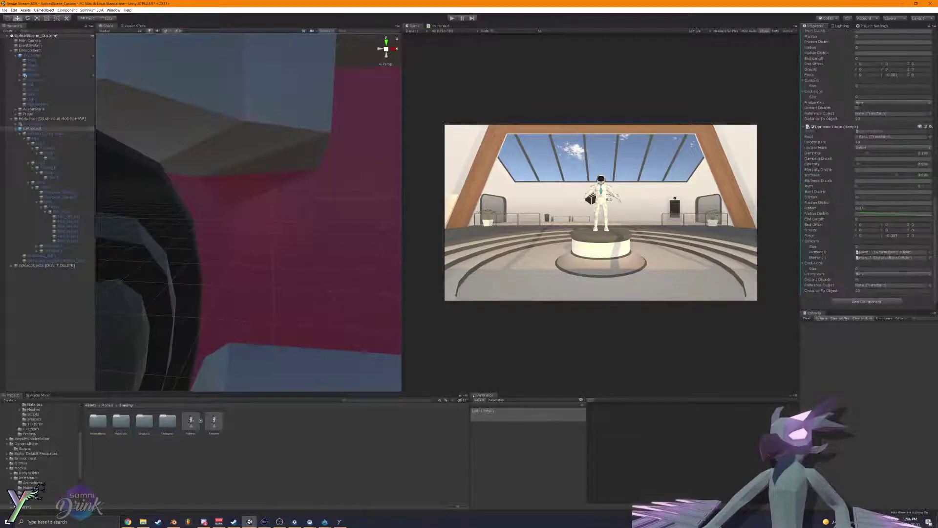
pyautogui.scroll(5, 919, 197)
pyautogui.scroll(-5, 919, 197)
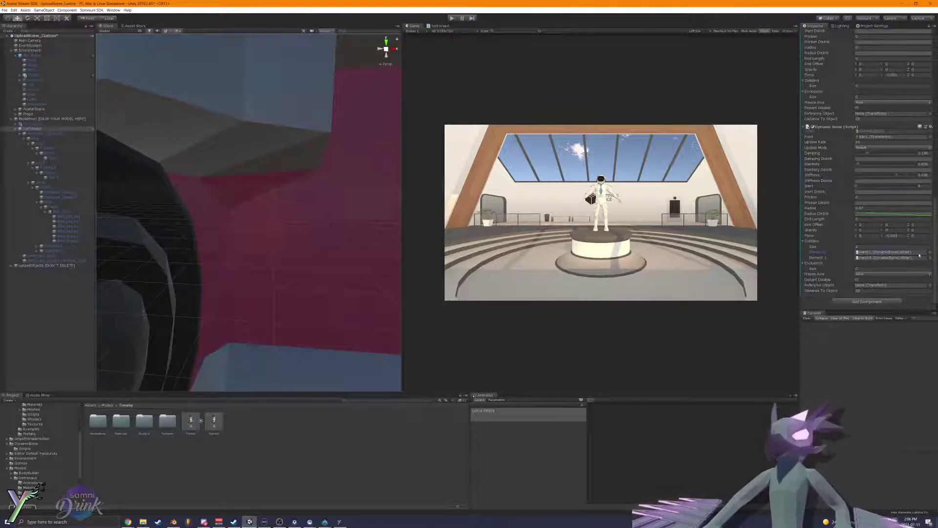
# Step: Clear the hand colliders from the second Dynamic Bone by setting its Colliders size to 0
pyautogui.click(930, 252)
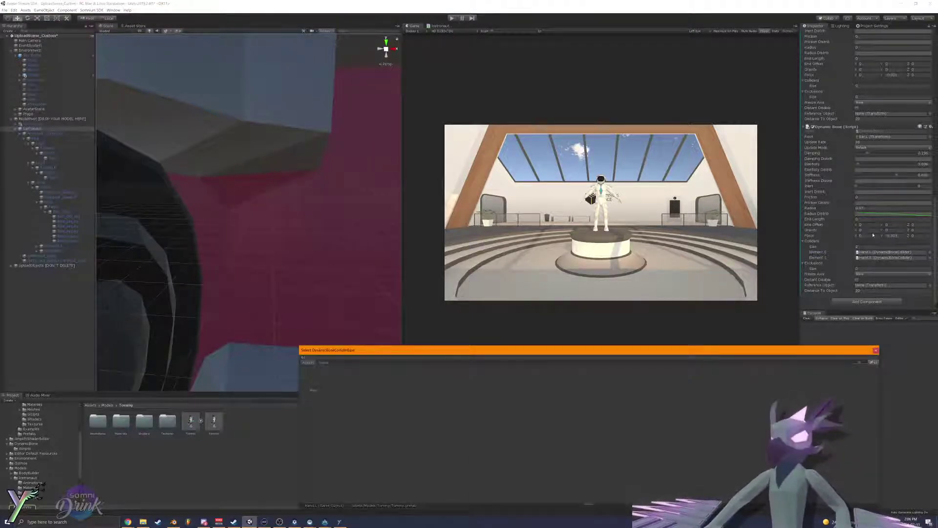
pyautogui.click(872, 264)
pyautogui.click(868, 247)
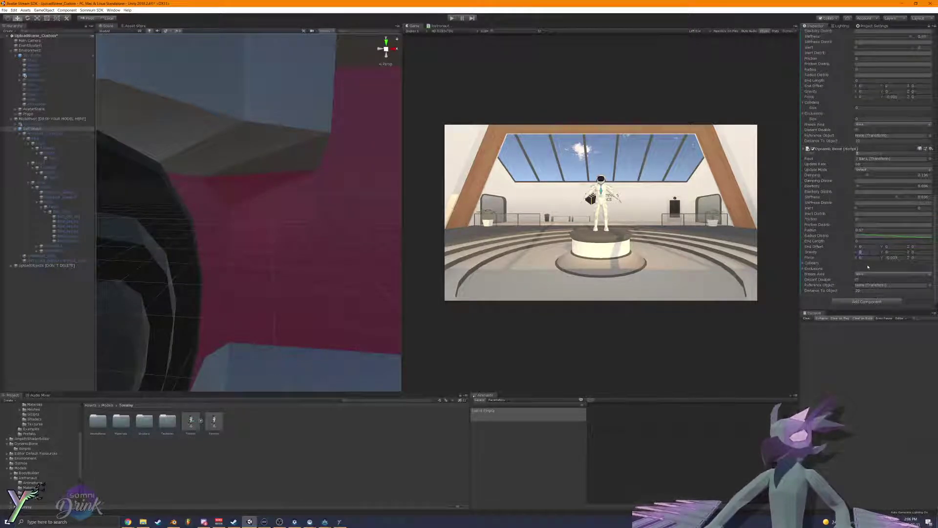
pyautogui.click(814, 269)
pyautogui.click(813, 263)
pyautogui.click(872, 268)
pyautogui.write('0')
pyautogui.press('Return')
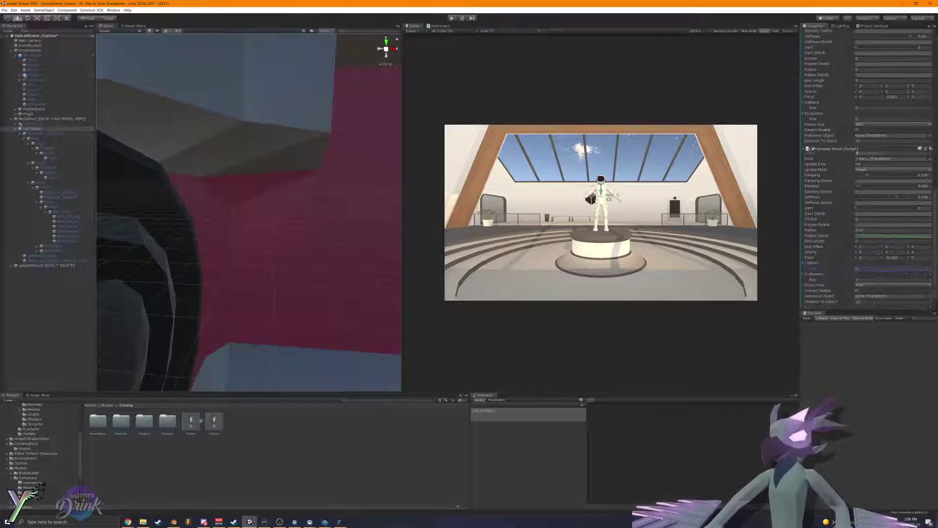
# Step: Assign the DB_Tail bone as root of the first Dynamic Bone and the DB_Hair bone as root of the second
pyautogui.scroll(4, 876, 264)
pyautogui.scroll(-2, 874, 264)
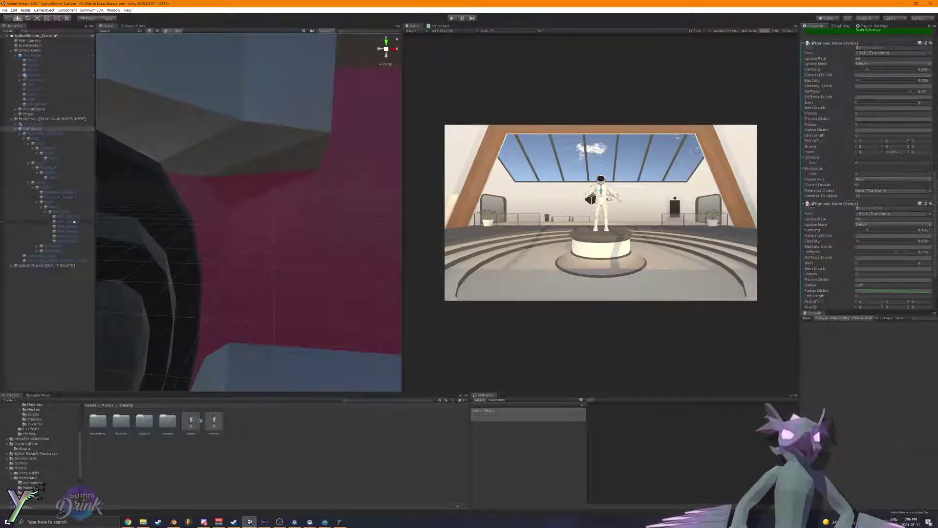
pyautogui.click(865, 50)
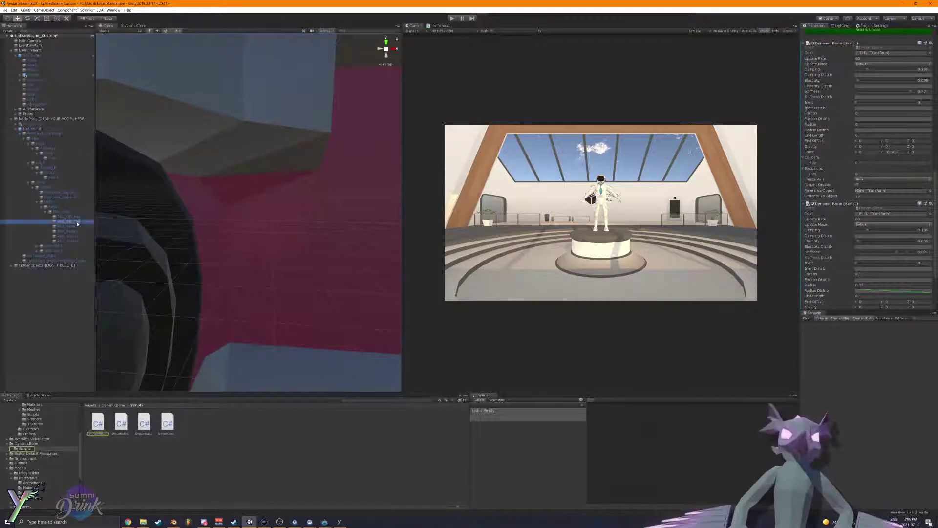
pyautogui.moveTo(896, 55); pyautogui.dragTo(896, 54)
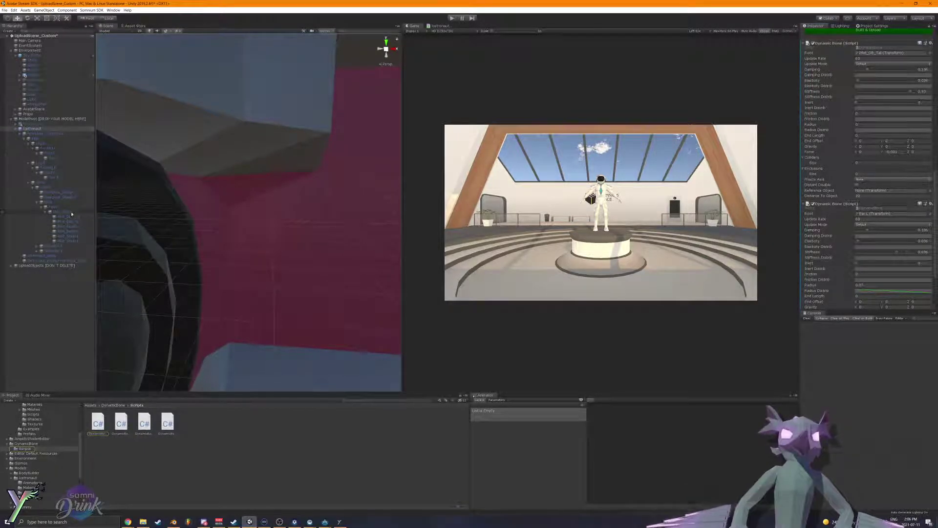
pyautogui.moveTo(868, 214); pyautogui.dragTo(869, 215)
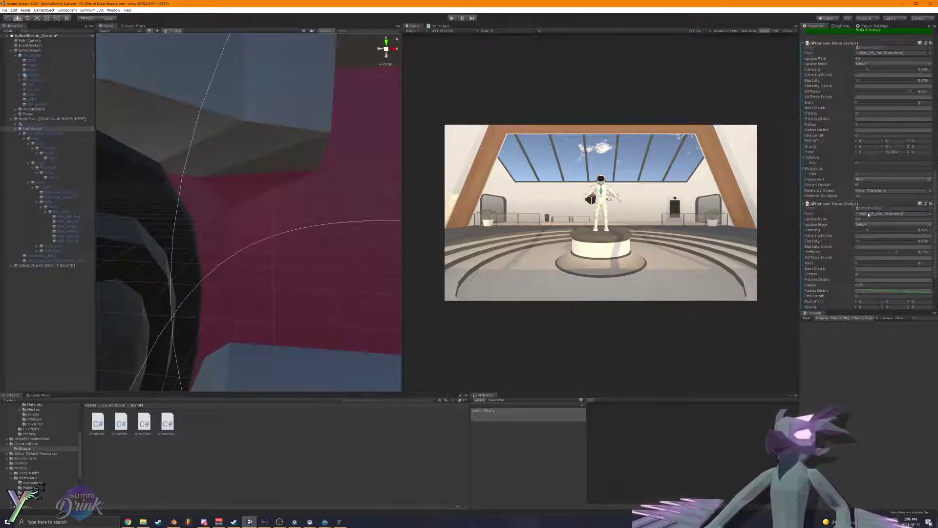
# Step: Reduce the hair Dynamic Bone's Radius to fit the head feathers and set its End Length to 0.1
pyautogui.keyDown('alt'); pyautogui.moveTo(273, 216); pyautogui.dragTo(196, 226); pyautogui.keyUp('alt')
pyautogui.keyDown('alt'); pyautogui.moveTo(157, 223); pyautogui.dragTo(303, 231); pyautogui.keyUp('alt')
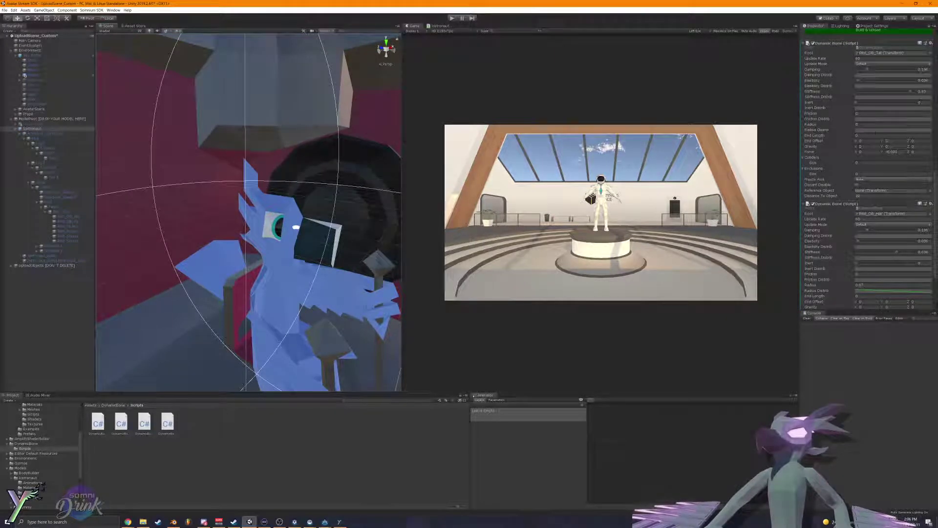
pyautogui.scroll(-3, 877, 216)
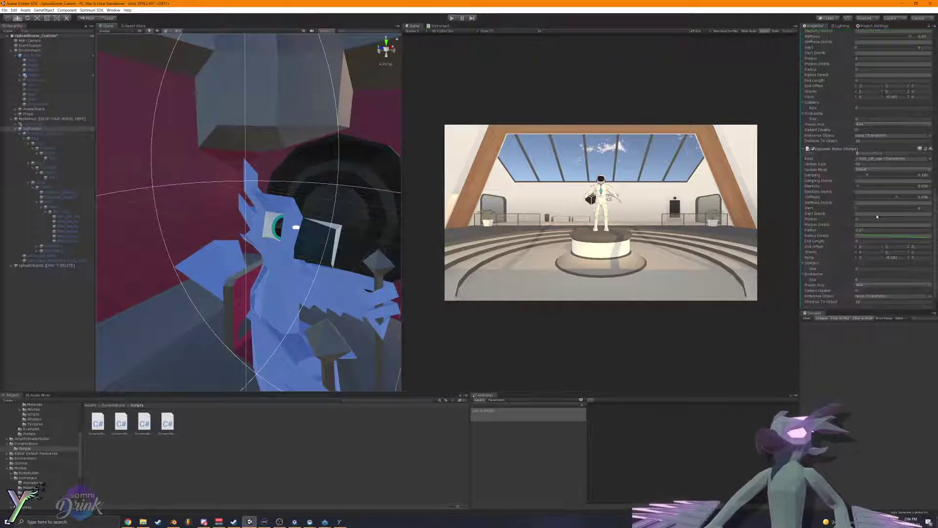
pyautogui.write('0.1')
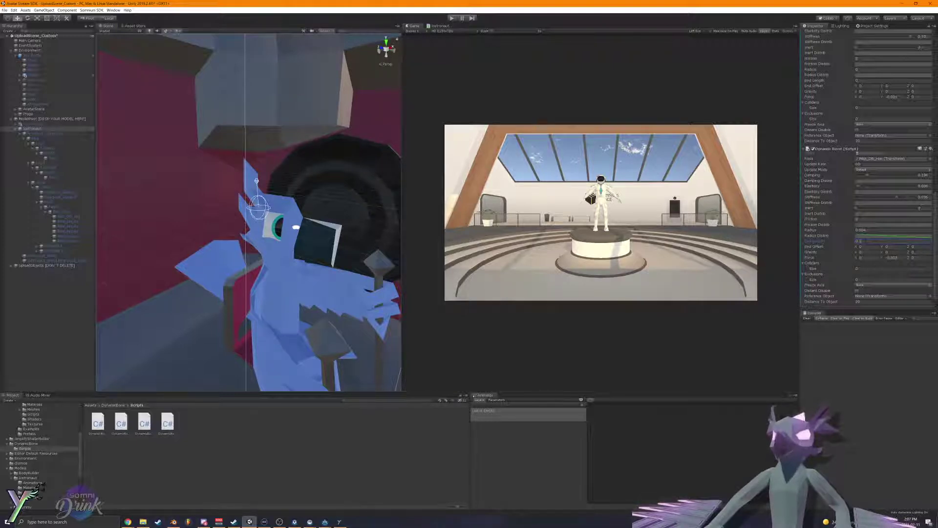
# Step: Give the tail Dynamic Bone a small positive End Offset along X
pyautogui.scroll(-1, 888, 227)
pyautogui.scroll(5, 904, 171)
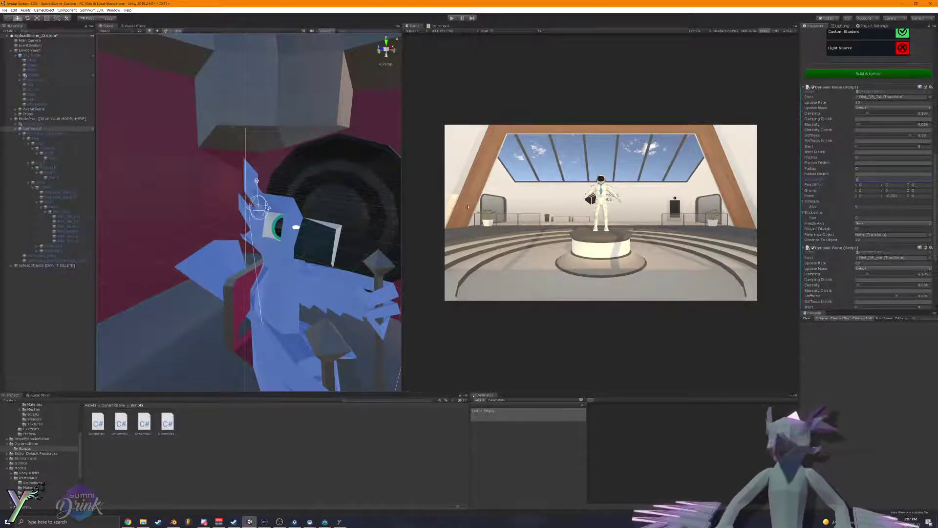
pyautogui.keyDown('alt'); pyautogui.moveTo(210, 227); pyautogui.dragTo(341, 246); pyautogui.keyUp('alt')
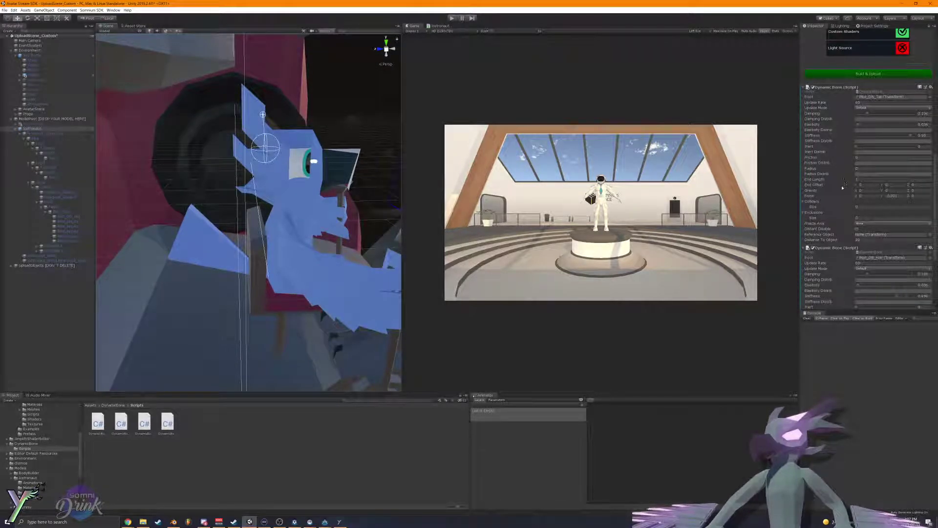
pyautogui.moveTo(886, 186); pyautogui.dragTo(823, 187)
pyautogui.moveTo(909, 188); pyautogui.dragTo(1, 191)
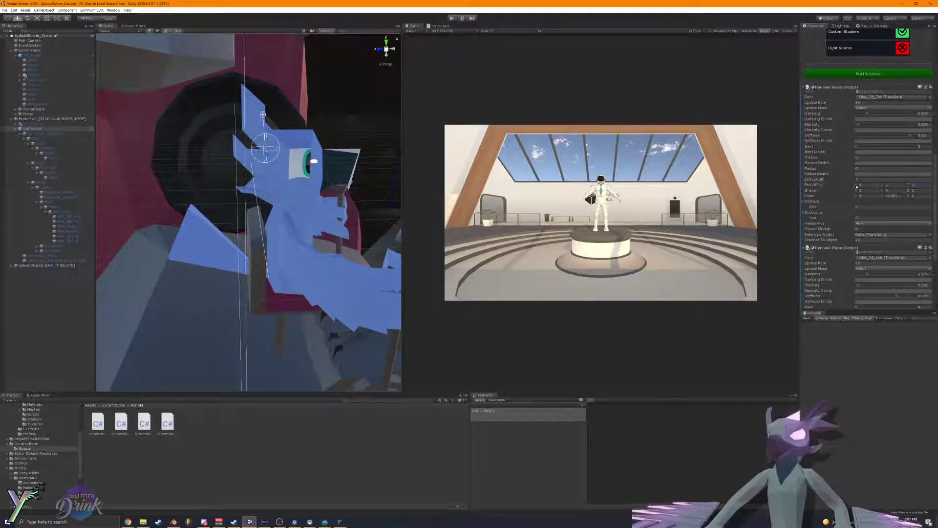
pyautogui.moveTo(856, 186); pyautogui.dragTo(891, 189)
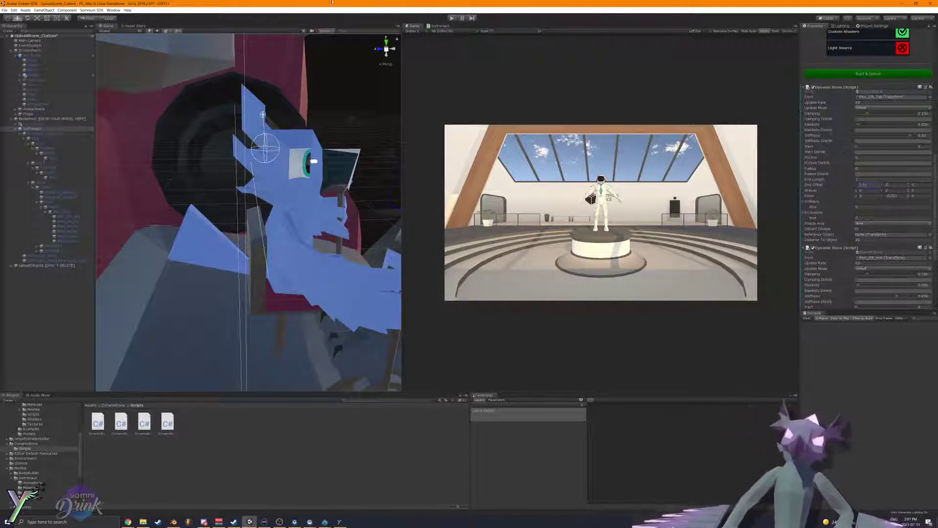
# Step: Run the scene in Play mode to check the feather physics, and stop it again
pyautogui.click(453, 18)
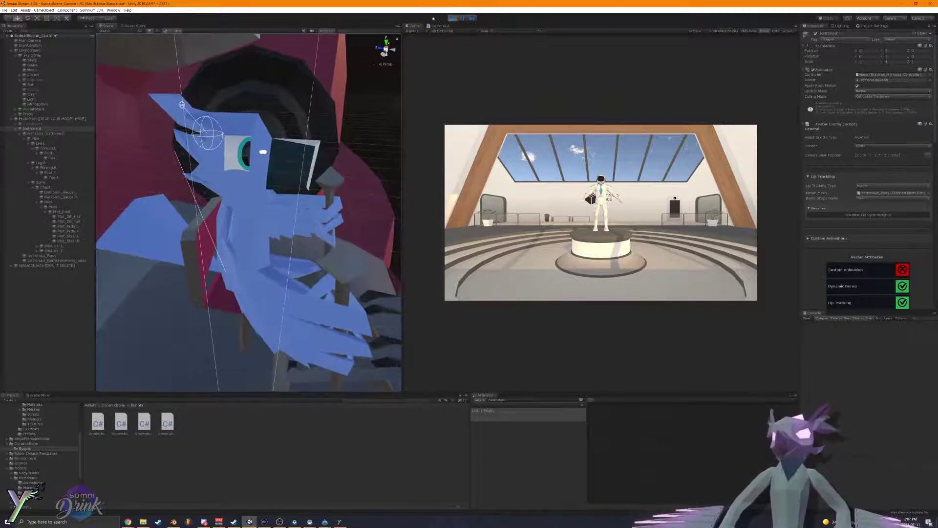
pyautogui.click(453, 18)
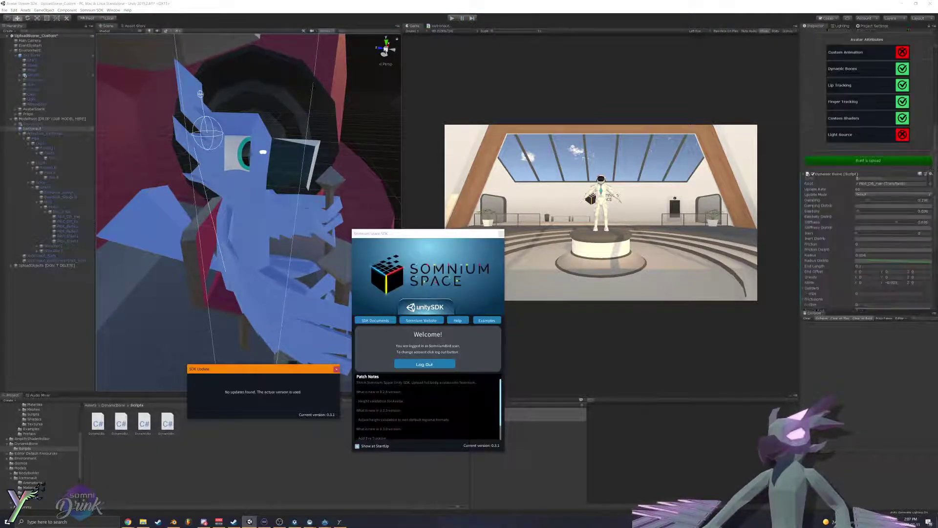
# Step: Set the Y Force of the hair and tail Dynamic Bones to 0 and close the SDK welcome and update windows
pyautogui.click(892, 227)
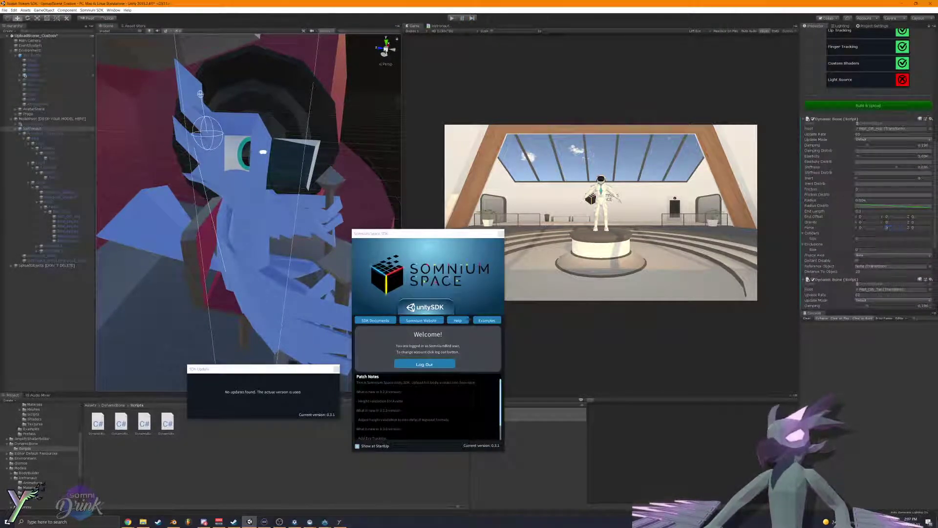
pyautogui.scroll(-5, 887, 227)
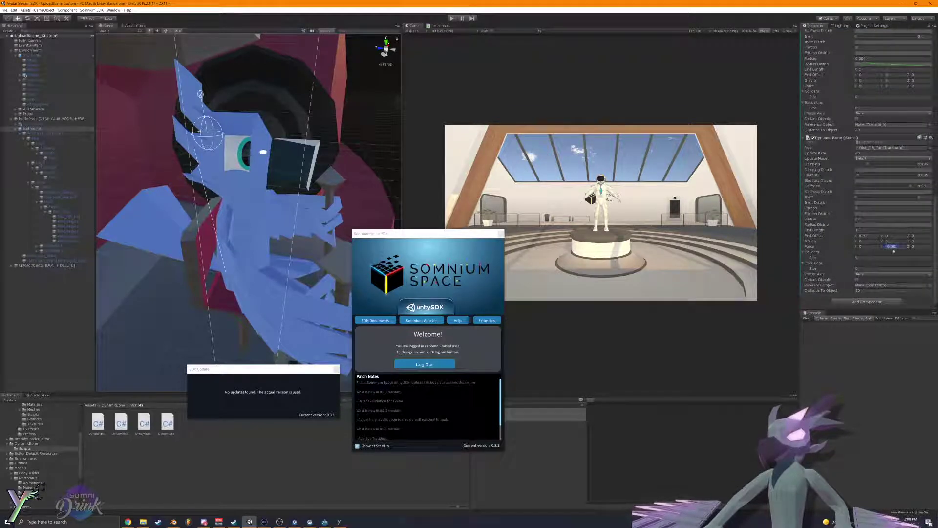
pyautogui.click(500, 233)
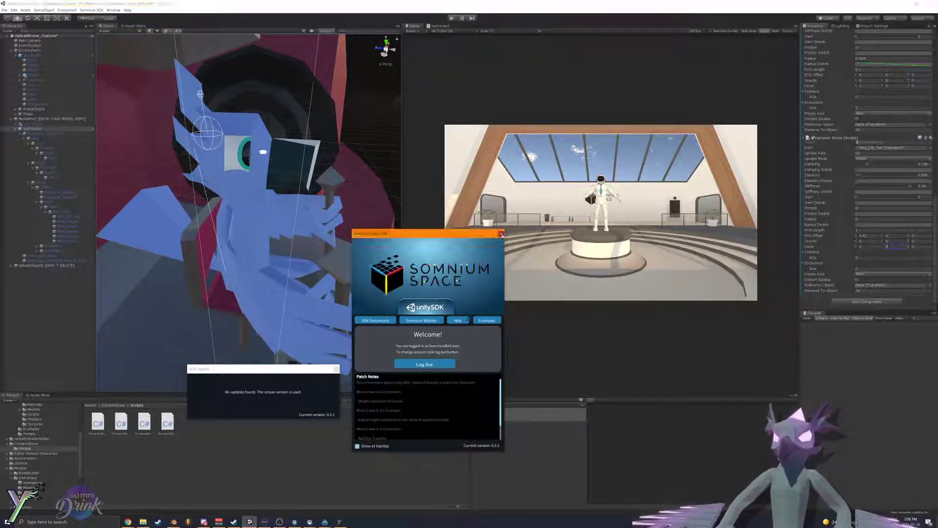
pyautogui.click(336, 368)
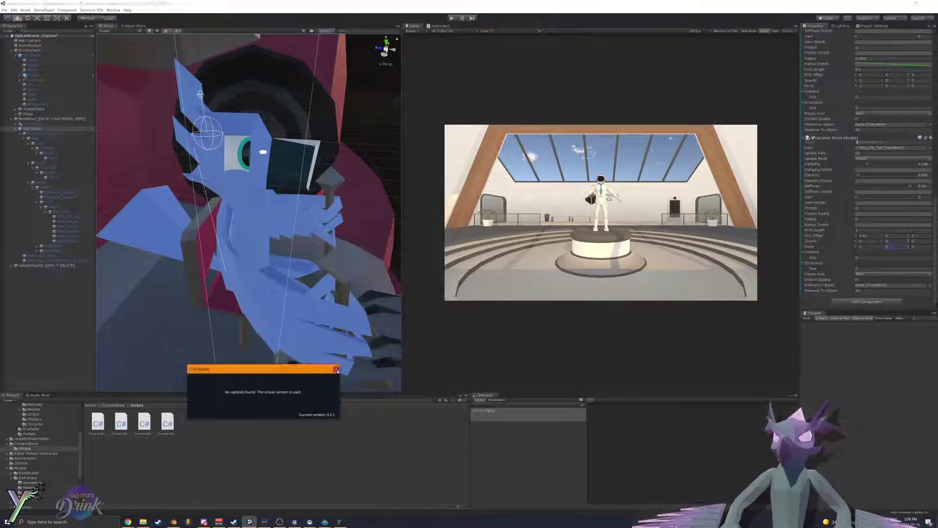
# Step: Run the scene in Play mode and move the avatar around to test the feather physics
pyautogui.click(452, 19)
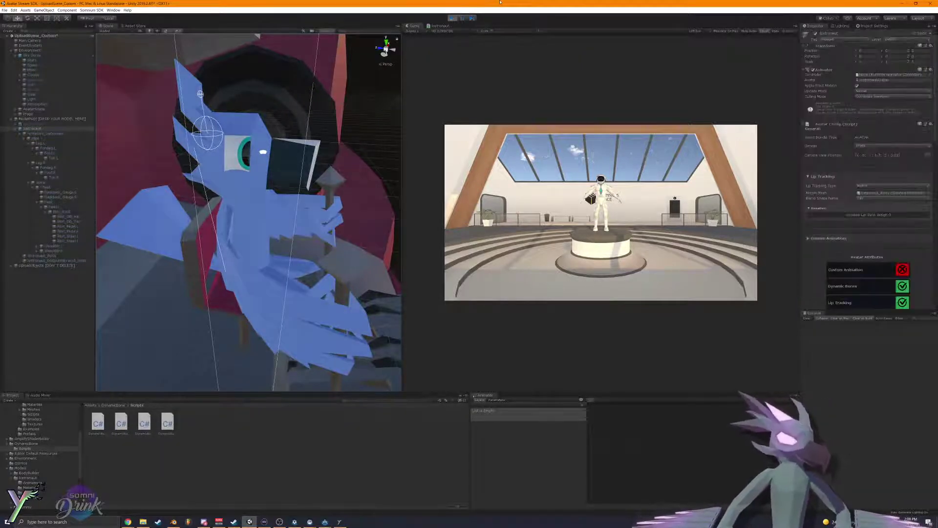
pyautogui.moveTo(313, 186); pyautogui.dragTo(245, 289, button='right')
pyautogui.moveTo(230, 345)
pyautogui.mouseDown()
pyautogui.moveTo(211, 337)
pyautogui.moveTo(224, 345)
pyautogui.mouseUp()
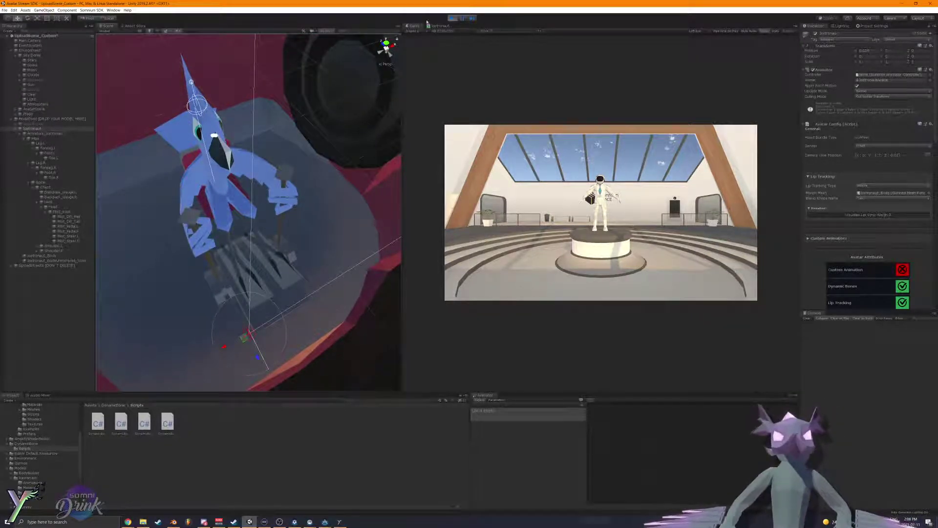
pyautogui.moveTo(223, 347); pyautogui.dragTo(218, 344)
# Step: Add a third Dynamic Bone component to the avatar root and assign the bird's left wing bone as its Root
pyautogui.click(54, 207)
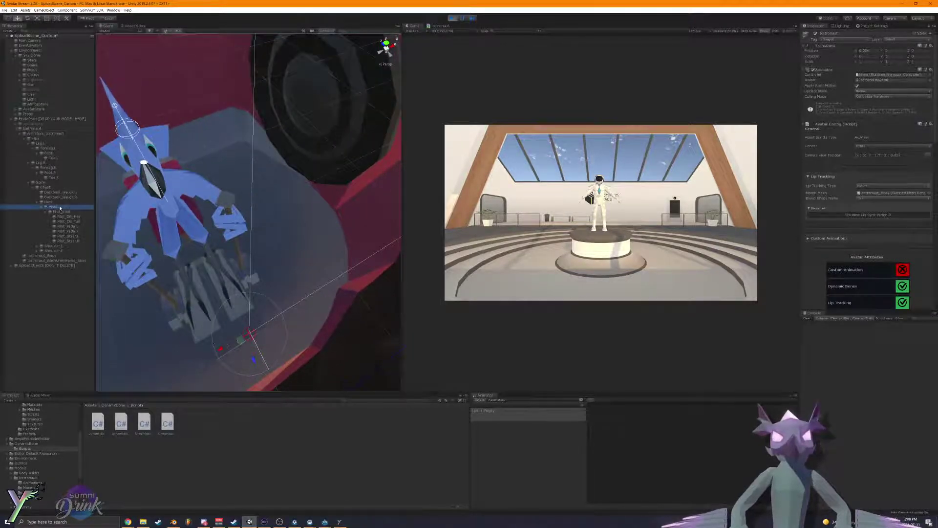
pyautogui.click(52, 182)
pyautogui.click(46, 129)
pyautogui.scroll(-10, 933, 200)
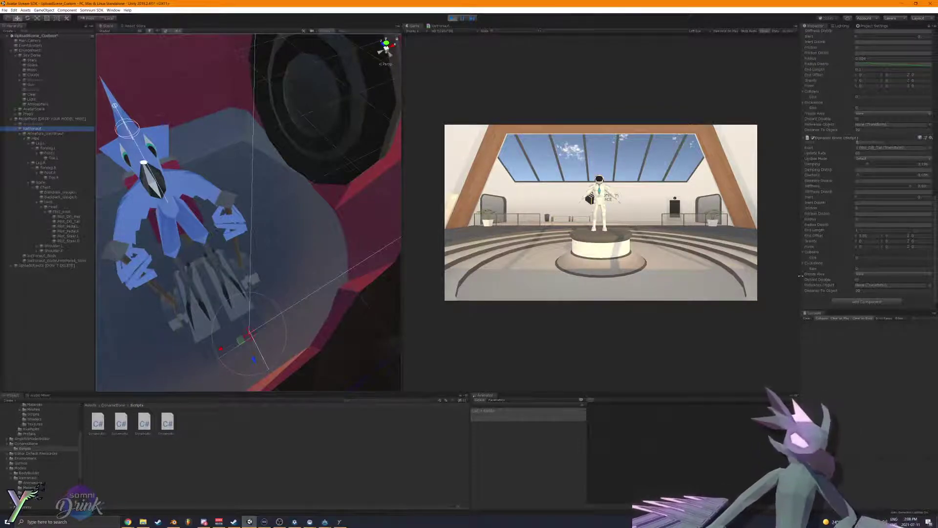
pyautogui.keyDown('alt'); pyautogui.moveTo(244, 294); pyautogui.dragTo(310, 266); pyautogui.keyUp('alt')
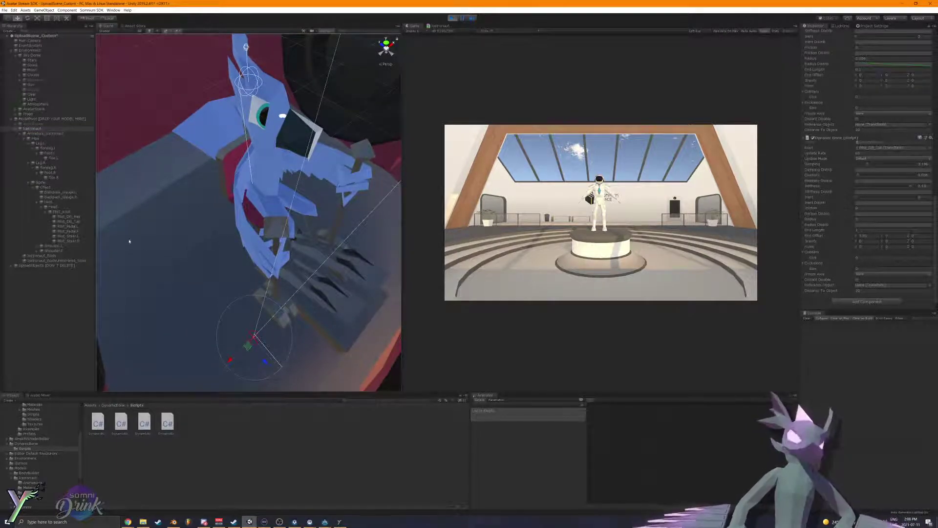
pyautogui.click(868, 301)
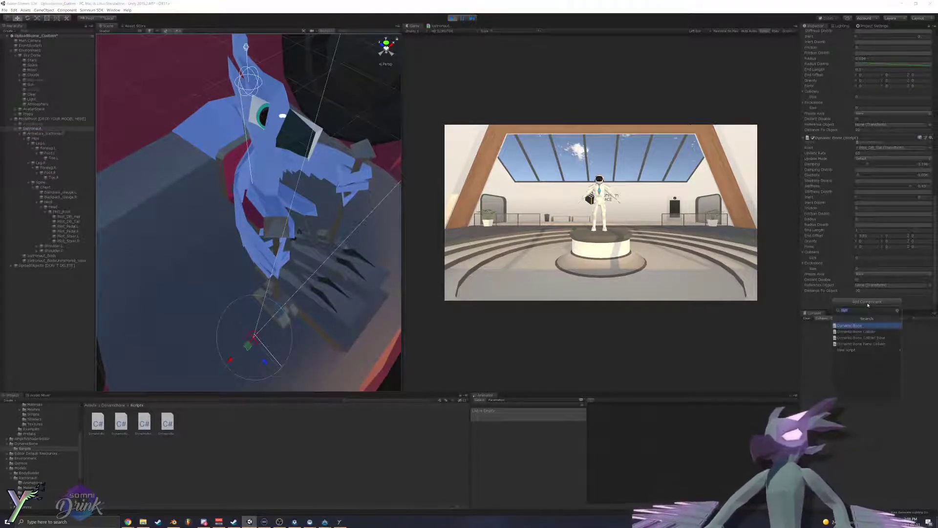
pyautogui.press('Return')
pyautogui.scroll(-5, 867, 305)
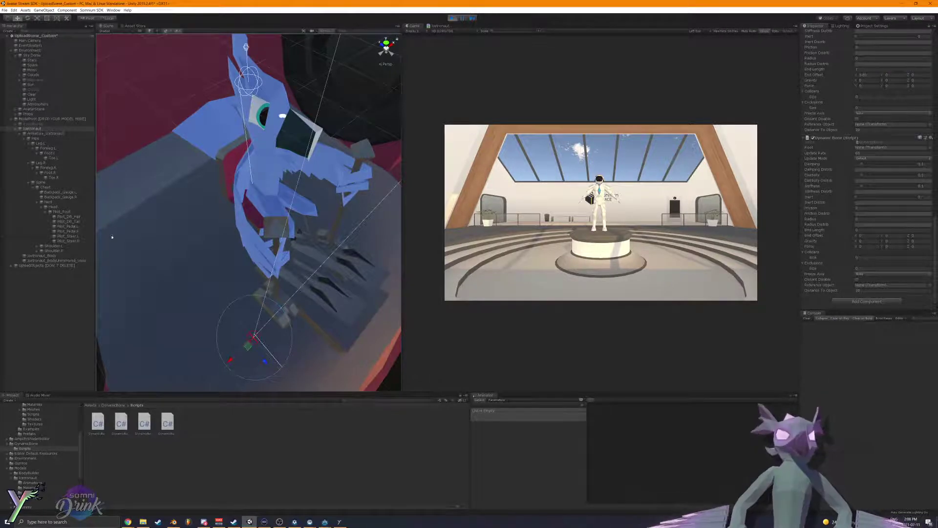
pyautogui.click(886, 286)
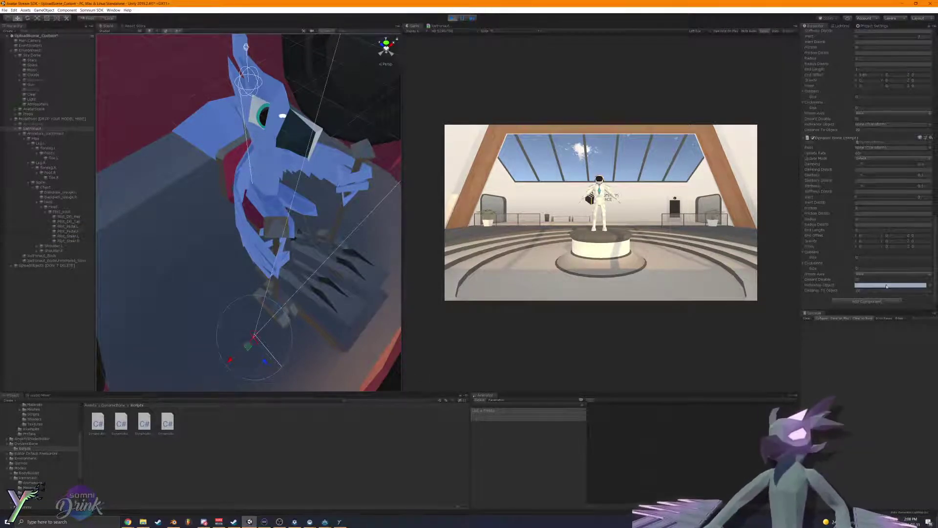
pyautogui.moveTo(881, 290); pyautogui.dragTo(889, 147)
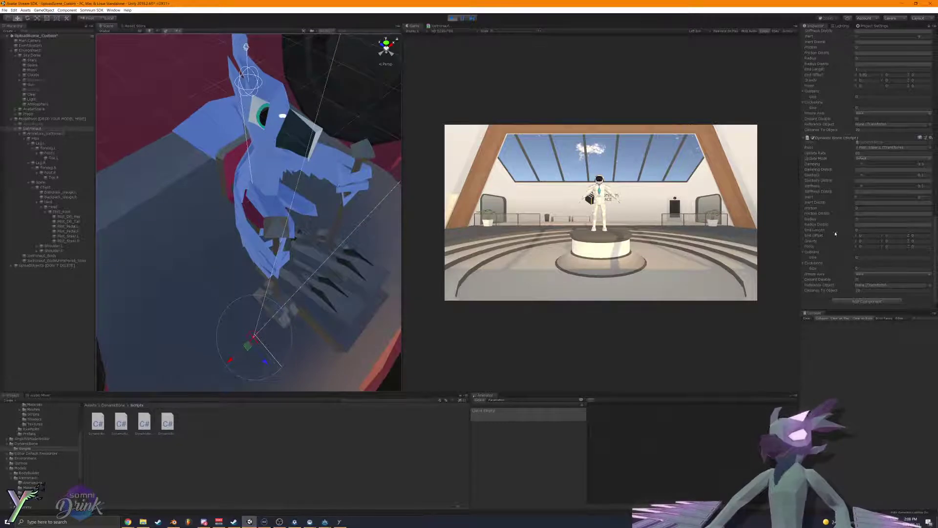
# Step: Raise the wing Dynamic Bone's End Length and set its Freeze Axis to X, moving the avatar to test the sway
pyautogui.moveTo(835, 234); pyautogui.dragTo(841, 233)
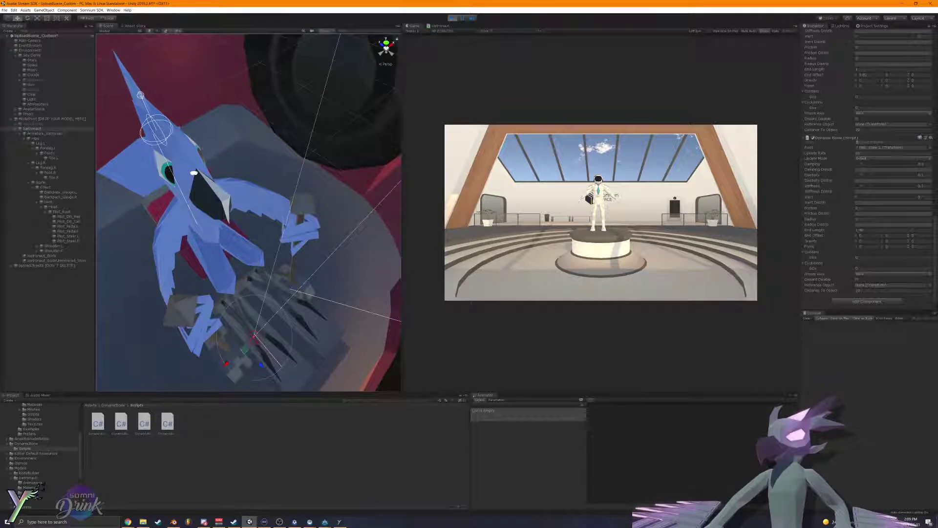
pyautogui.click(869, 275)
pyautogui.click(869, 275)
pyautogui.click(870, 276)
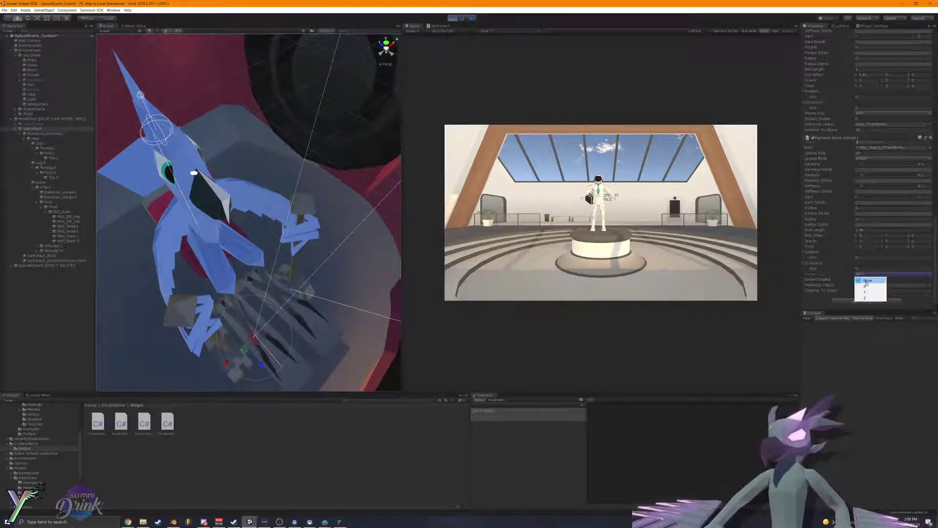
pyautogui.click(866, 287)
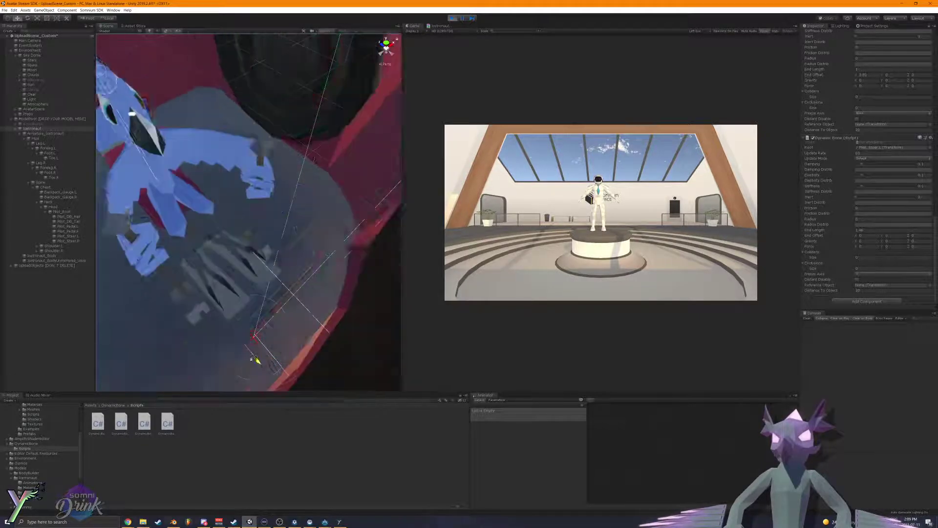
pyautogui.keyDown('alt'); pyautogui.moveTo(305, 313); pyautogui.dragTo(235, 330); pyautogui.keyUp('alt')
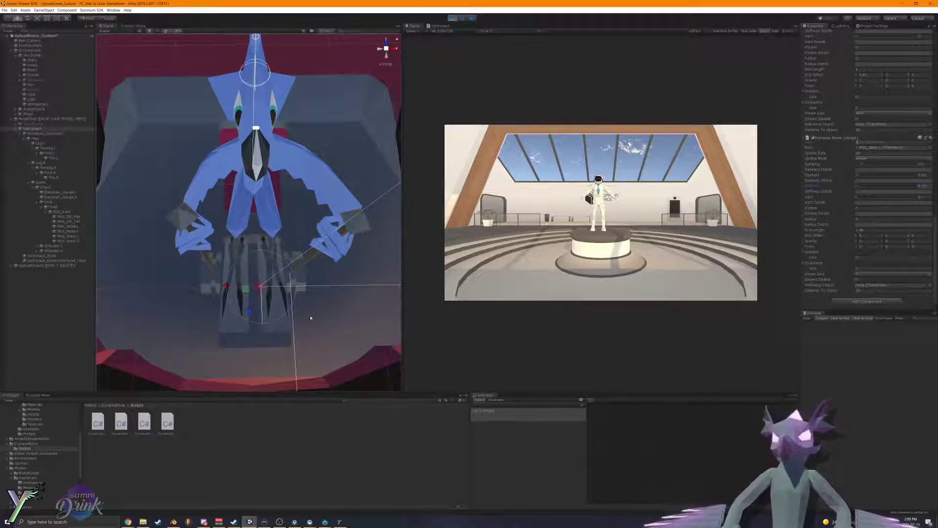
pyautogui.moveTo(253, 314); pyautogui.dragTo(252, 254)
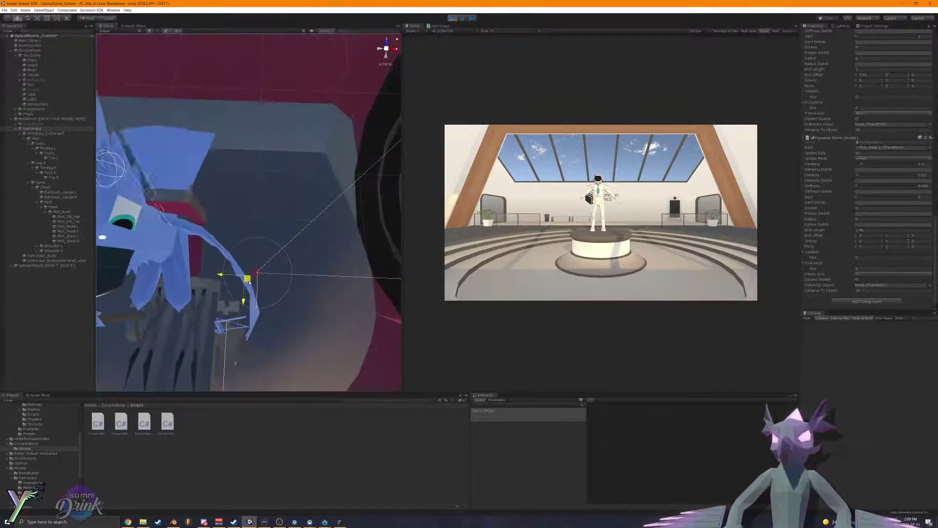
# Step: Try the wing Dynamic Bone's Freeze Axis on Y and on Z, comparing how the wing bends
pyautogui.click(892, 275)
pyautogui.click(873, 292)
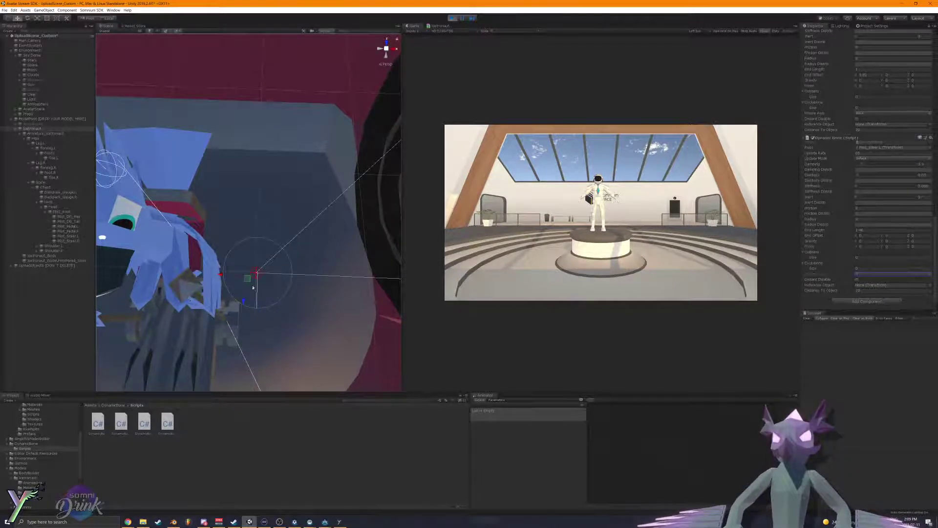
pyautogui.keyDown('alt'); pyautogui.moveTo(253, 287); pyautogui.dragTo(302, 282); pyautogui.keyUp('alt')
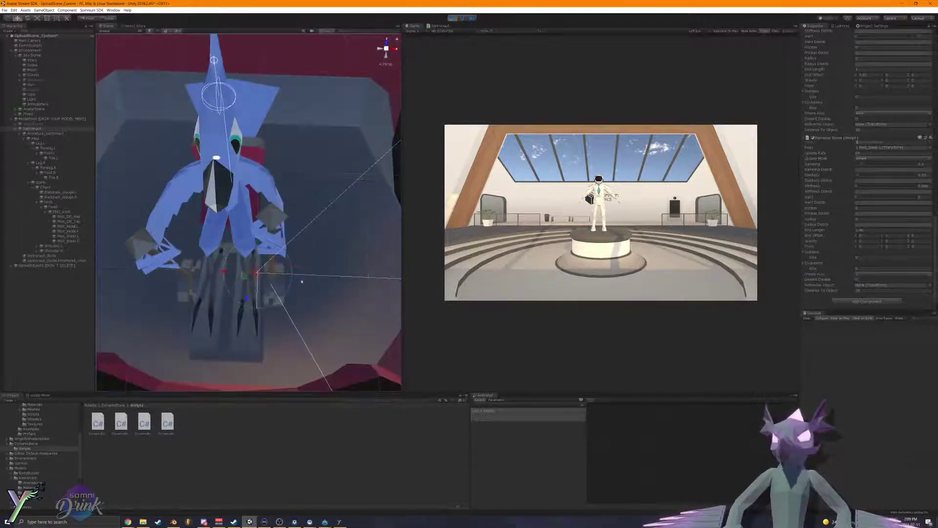
pyautogui.click(858, 275)
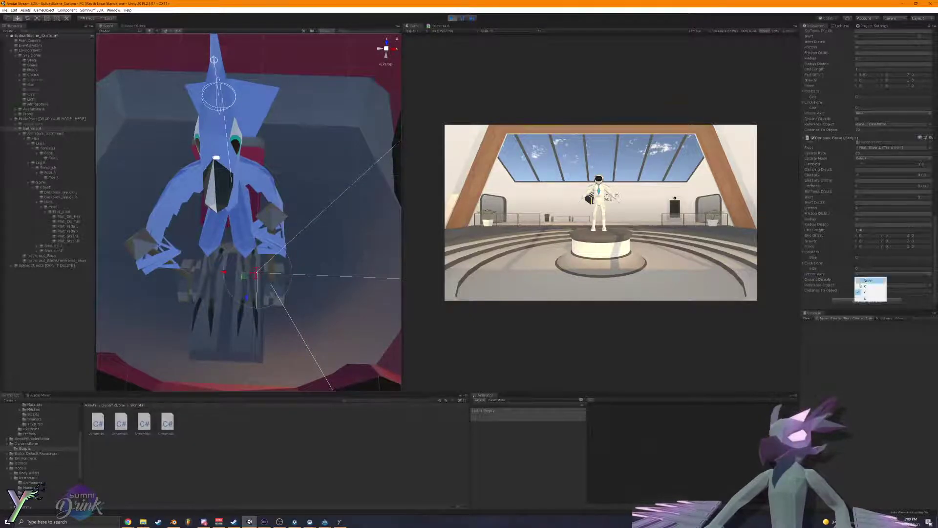
pyautogui.click(870, 296)
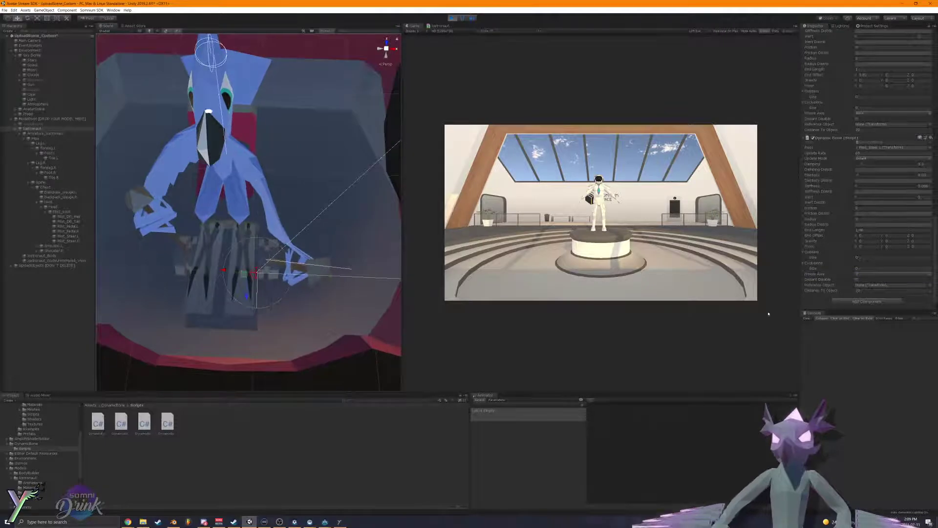
# Step: Set the wing Dynamic Bone's Freeze Axis to X and turn off Distant Disable
pyautogui.click(861, 274)
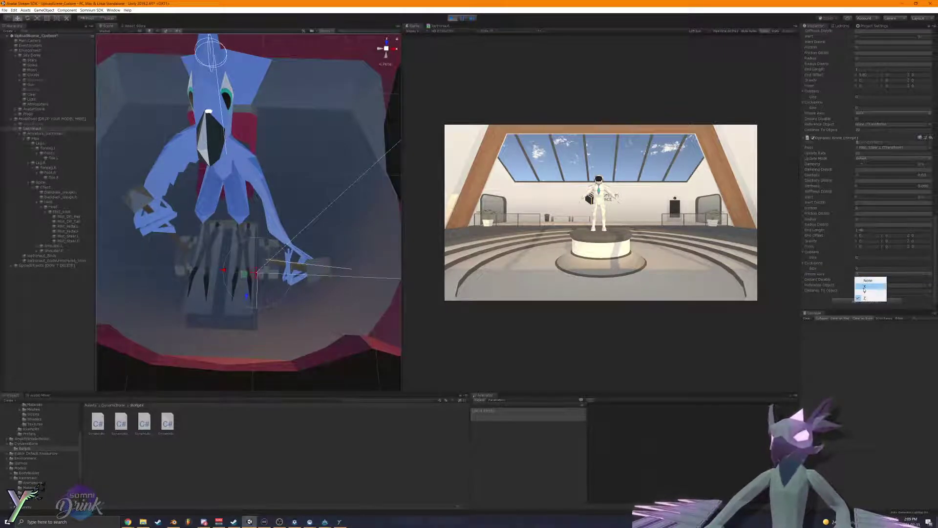
pyautogui.click(864, 287)
pyautogui.moveTo(205, 224); pyautogui.dragTo(351, 274, button='right')
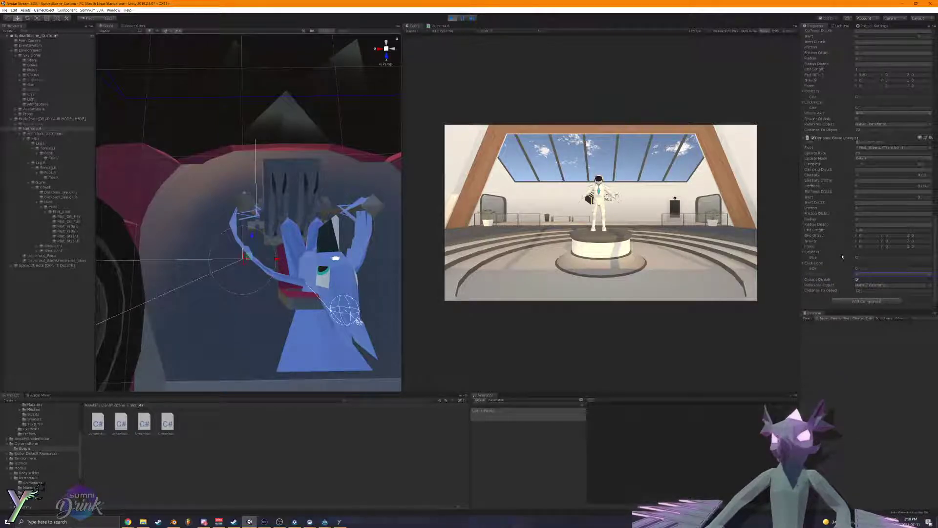
pyautogui.click(857, 281)
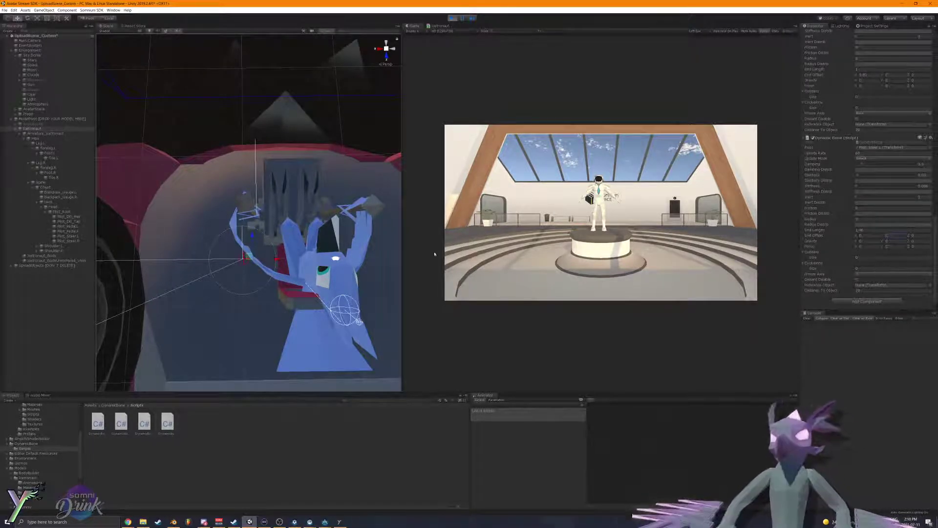
pyautogui.keyDown('alt'); pyautogui.moveTo(273, 230); pyautogui.dragTo(10, 226); pyautogui.keyUp('alt')
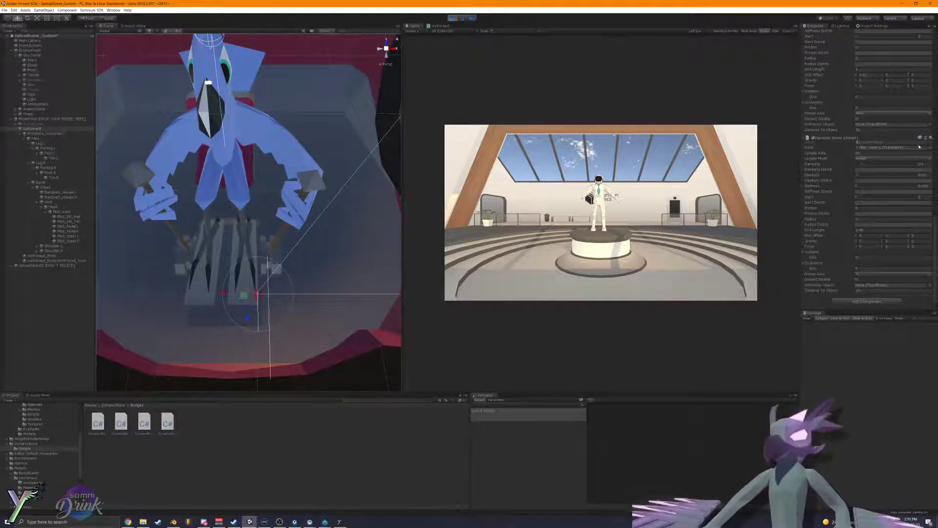
# Step: Copy the wing Dynamic Bone component, stop Play mode, and paste it as a new component on the avatar
pyautogui.click(932, 138)
pyautogui.click(913, 170)
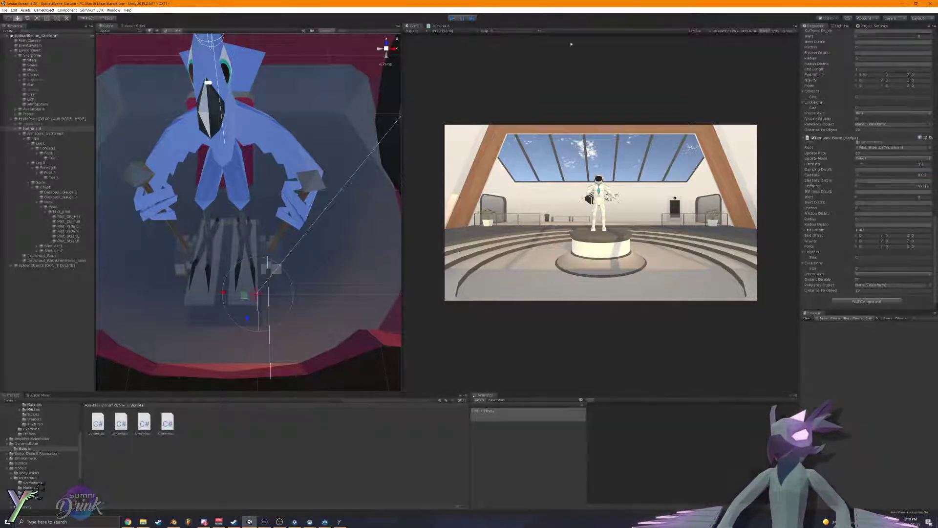
pyautogui.click(931, 144)
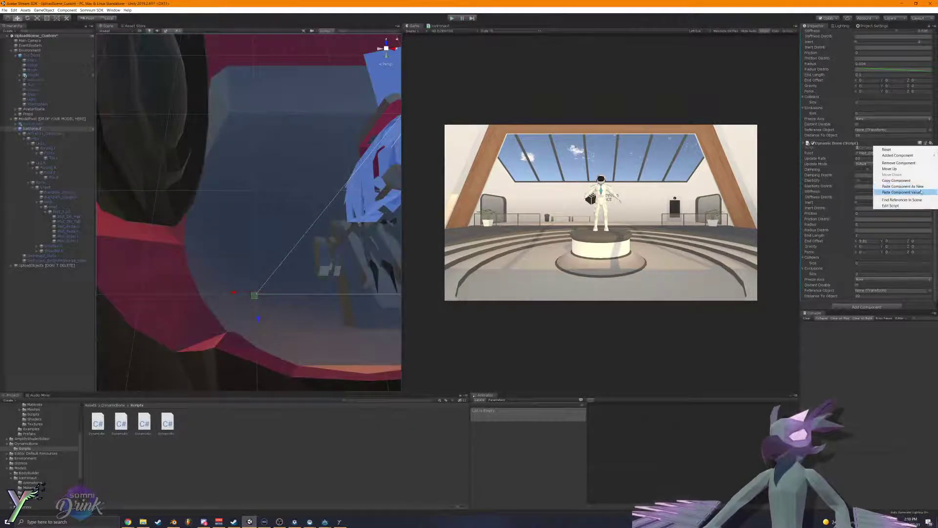
pyautogui.click(920, 192)
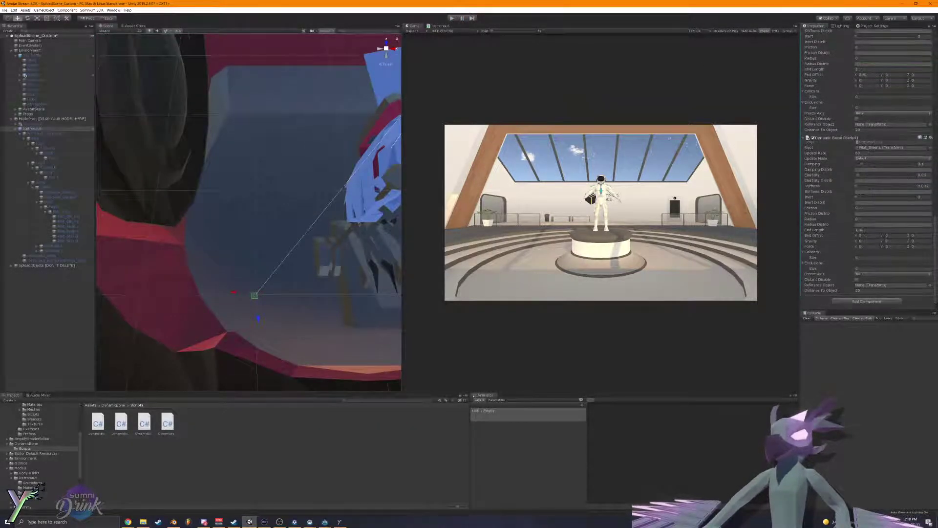
# Step: Create an empty child object under the bird's left wing bone and offset it along Y
pyautogui.click(74, 227)
pyautogui.rightClick(75, 237)
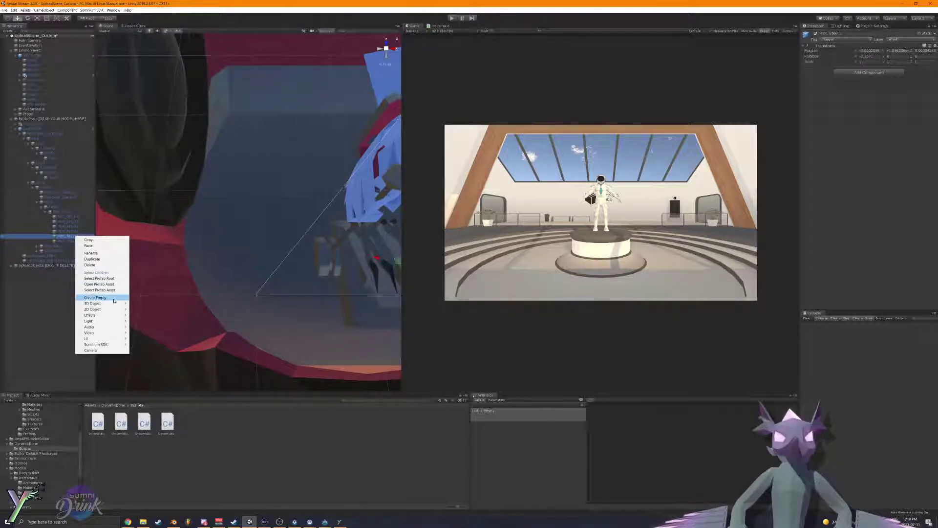
pyautogui.click(114, 299)
pyautogui.keyDown('alt'); pyautogui.moveTo(254, 263); pyautogui.dragTo(319, 232); pyautogui.keyUp('alt')
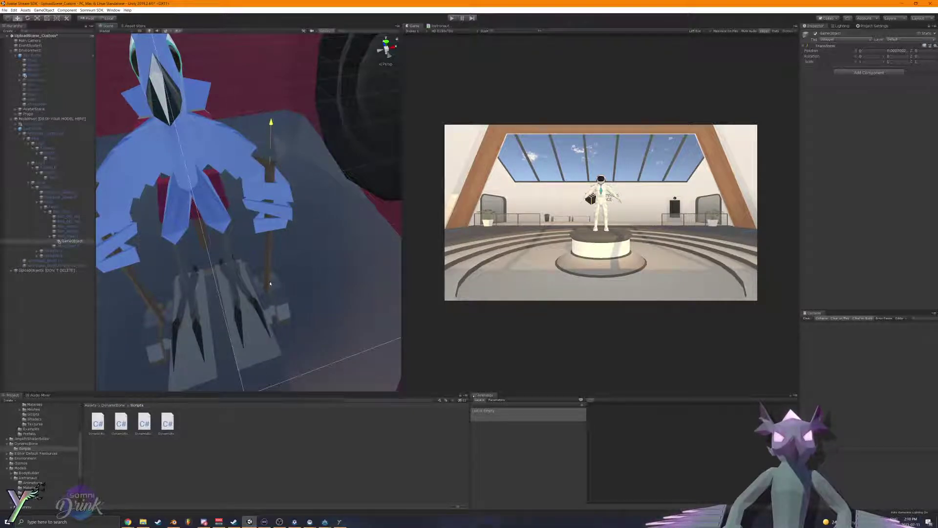
# Step: Run Play mode, move and rotate the avatar root to test the wing physics, and stop it again
pyautogui.click(451, 18)
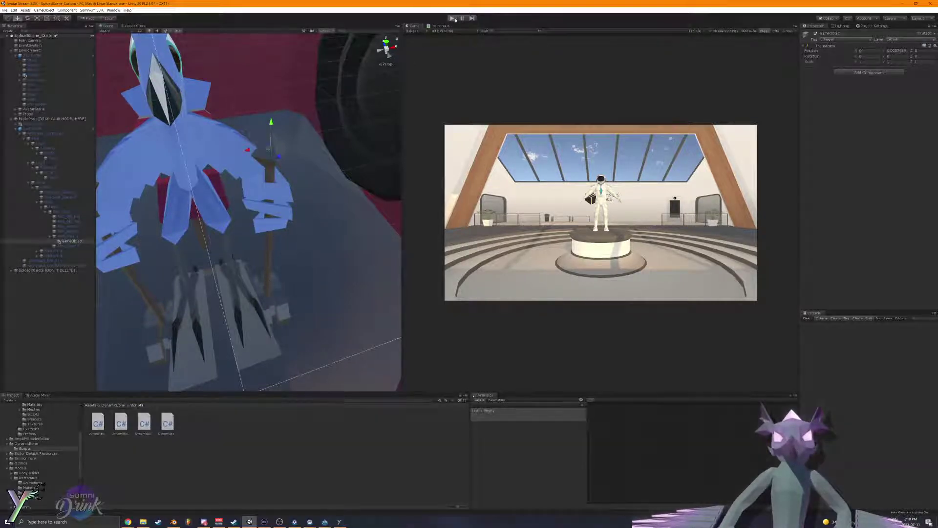
pyautogui.click(40, 129)
pyautogui.moveTo(157, 128); pyautogui.dragTo(142, 184, button='right')
pyautogui.moveTo(253, 312); pyautogui.dragTo(267, 262)
pyautogui.hotkey('ctrl', 'z')
pyautogui.press('e')
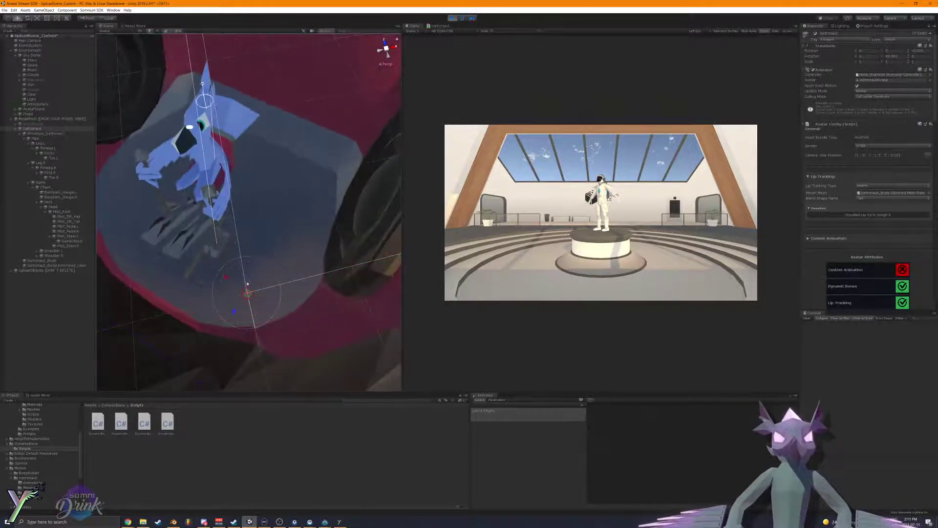
pyautogui.press('w')
pyautogui.moveTo(234, 309); pyautogui.dragTo(250, 298)
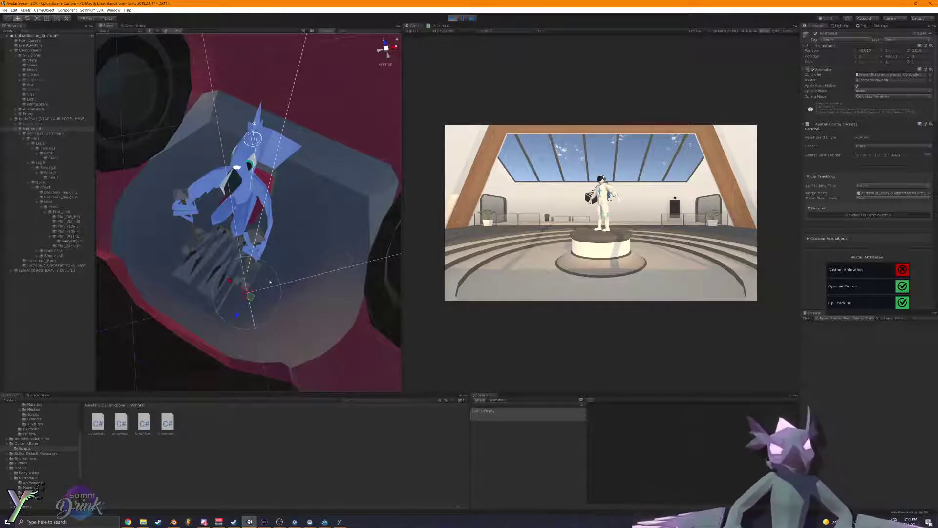
pyautogui.click(453, 19)
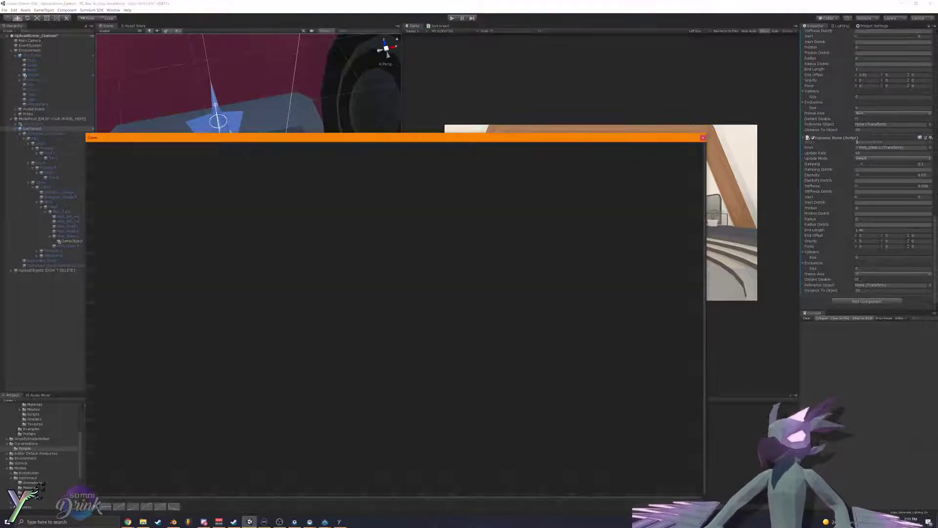
# Step: Duplicate the left wing bone's empty child object, place the copy under the right wing bone, and set its X position to 0
pyautogui.click(868, 229)
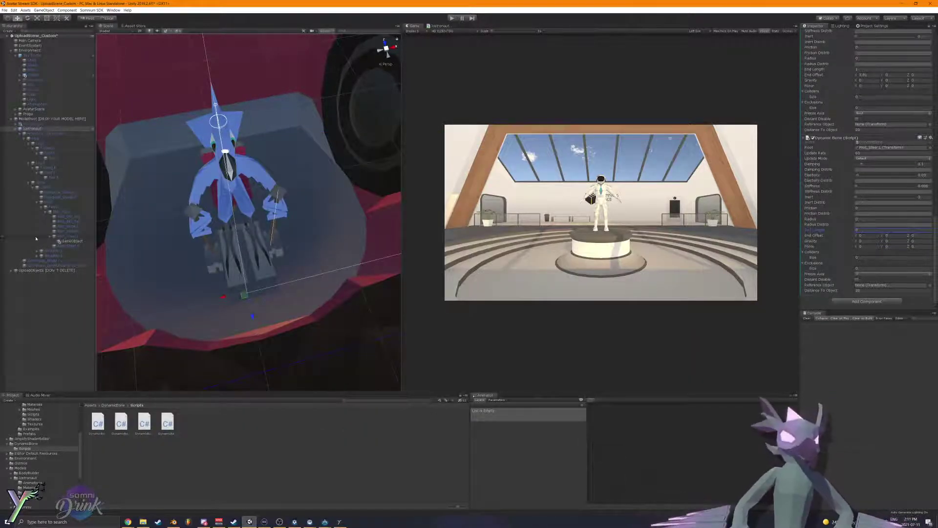
pyautogui.click(74, 241)
pyautogui.click(75, 233)
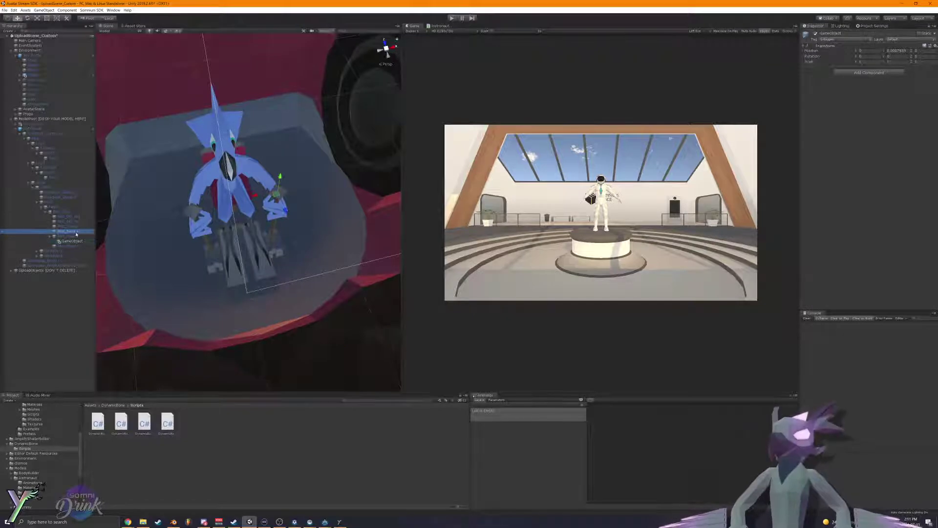
pyautogui.hotkey('ctrl', 'v')
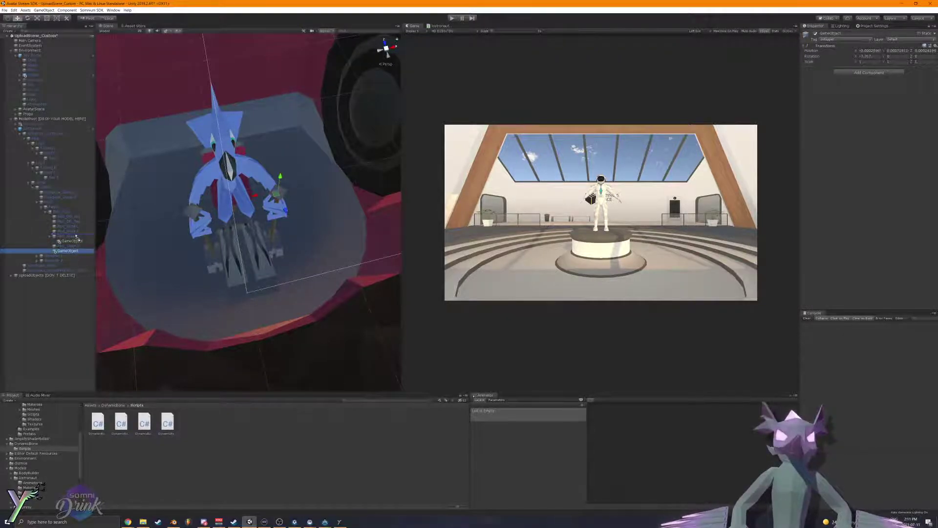
pyautogui.moveTo(75, 236)
pyautogui.mouseDown()
pyautogui.moveTo(77, 227)
pyautogui.moveTo(75, 246)
pyautogui.mouseUp()
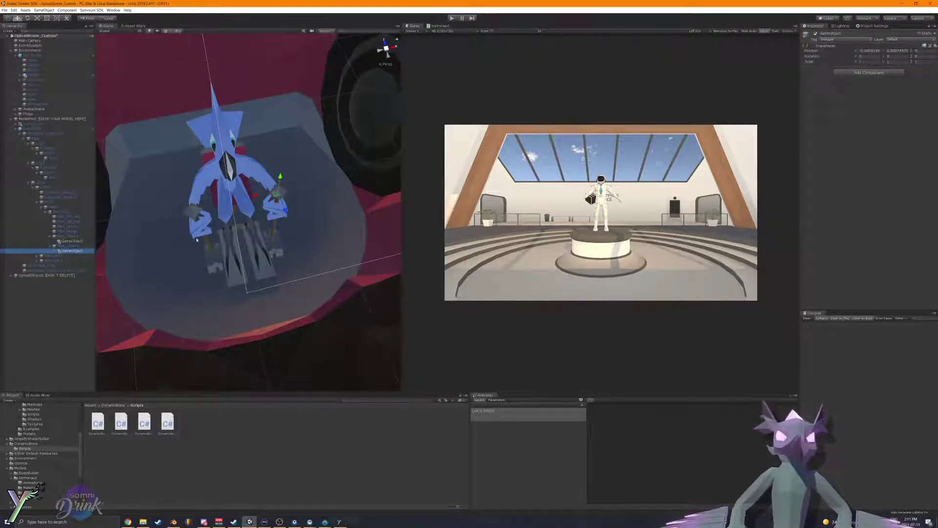
pyautogui.click(870, 51)
pyautogui.write('0')
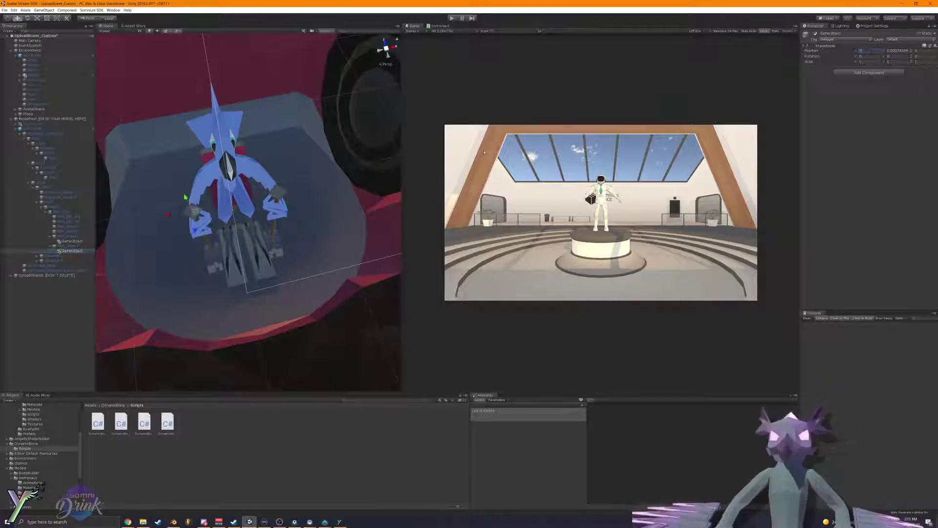
# Step: Run Play mode and adjust the left wing Dynamic Bone's Stiffness, moving the avatar root to test the motion
pyautogui.click(50, 129)
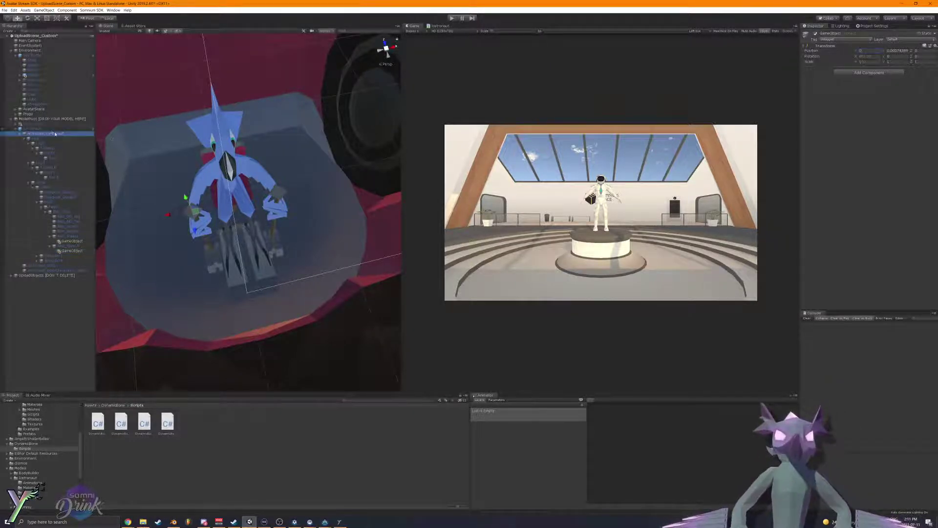
pyautogui.click(450, 18)
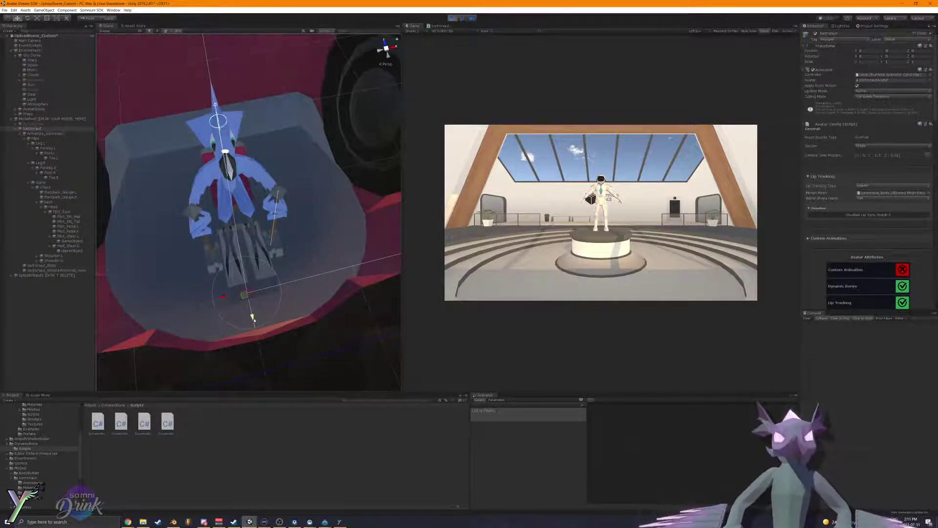
pyautogui.moveTo(254, 317); pyautogui.dragTo(257, 324)
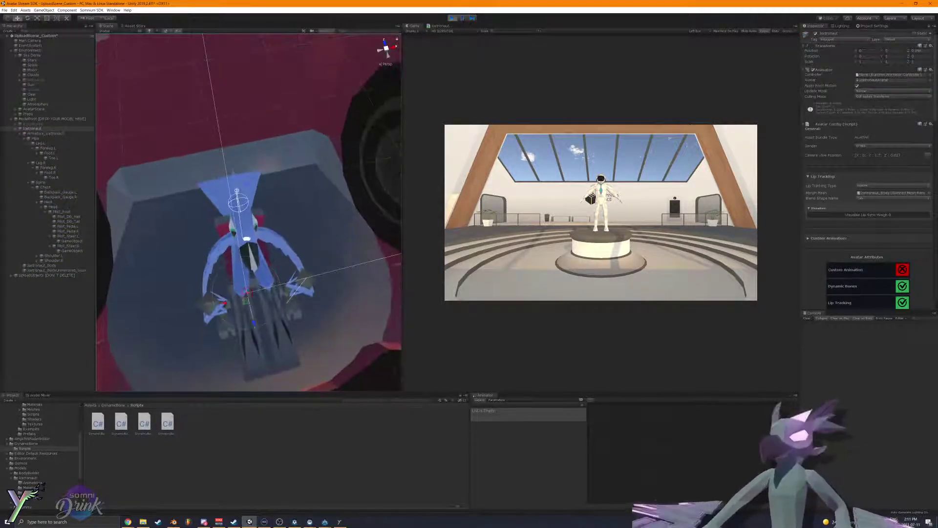
pyautogui.scroll(-15, 888, 169)
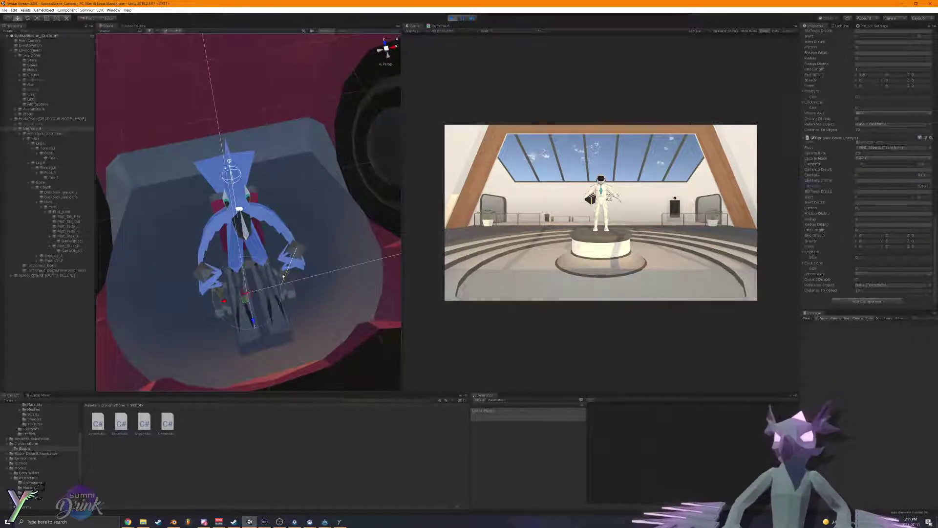
pyautogui.scroll(6, 253, 306)
pyautogui.scroll(-5, 253, 307)
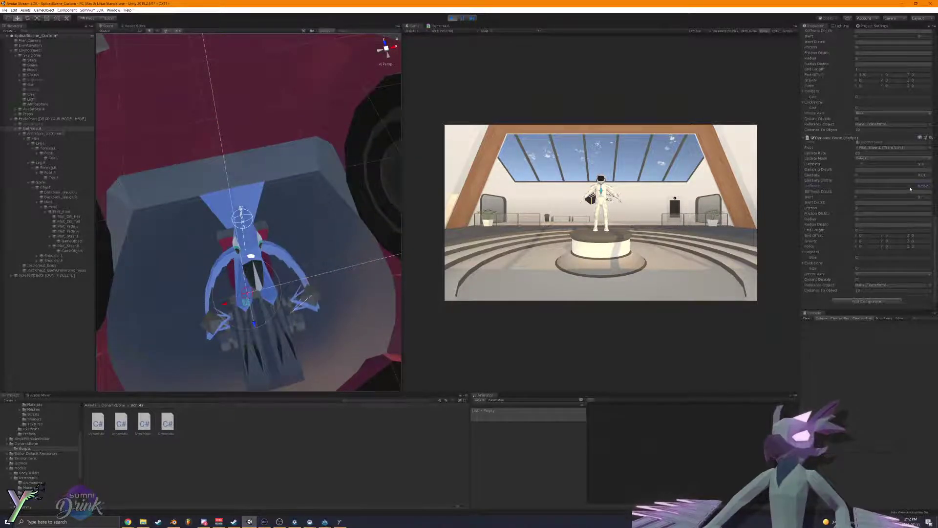
pyautogui.moveTo(252, 325); pyautogui.dragTo(247, 325)
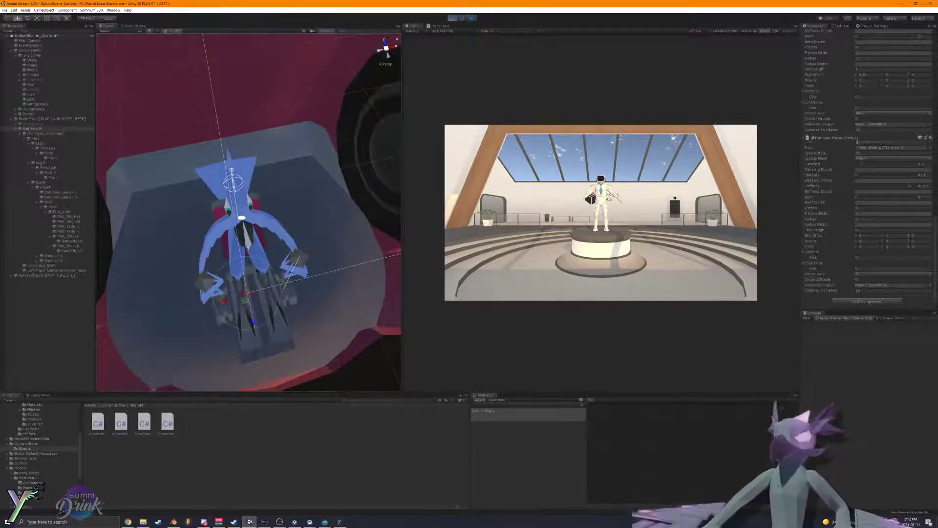
# Step: Raise the left wing Dynamic Bone's Damping slightly, test it by moving and rotating the avatar root, and undo the test rotation
pyautogui.moveTo(869, 167); pyautogui.dragTo(870, 167)
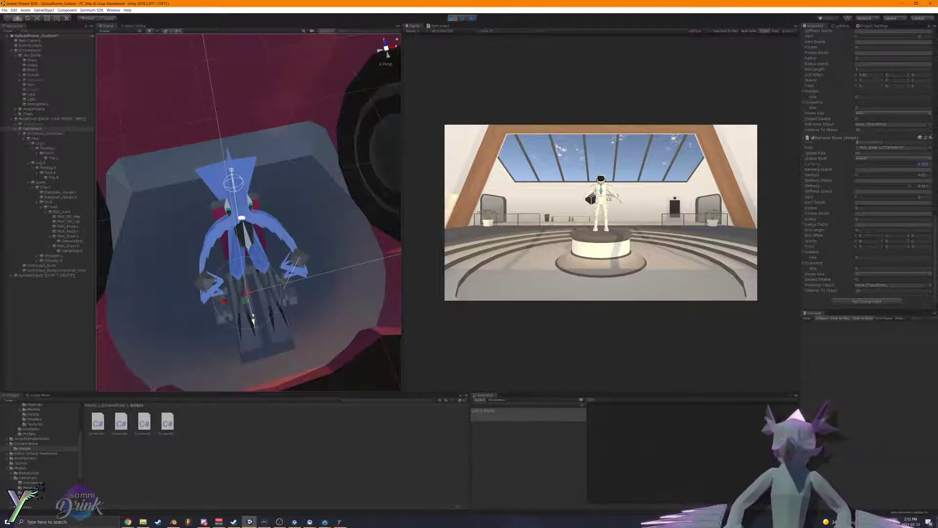
pyautogui.moveTo(253, 321)
pyautogui.mouseDown()
pyautogui.moveTo(250, 305)
pyautogui.moveTo(253, 313)
pyautogui.moveTo(322, 302)
pyautogui.moveTo(249, 313)
pyautogui.moveTo(285, 309)
pyautogui.moveTo(259, 310)
pyautogui.mouseUp()
pyautogui.press('e')
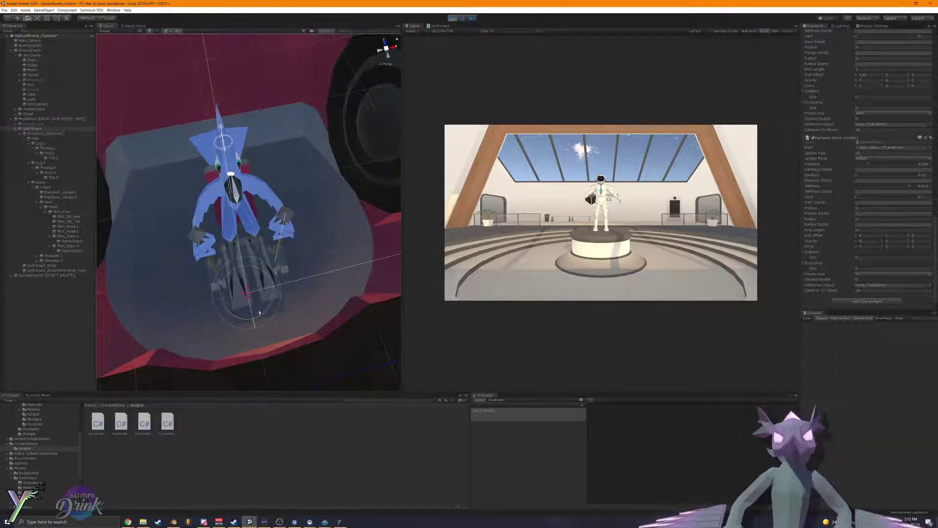
pyautogui.moveTo(259, 312); pyautogui.dragTo(337, 318)
pyautogui.hotkey('ctrl', 'z')
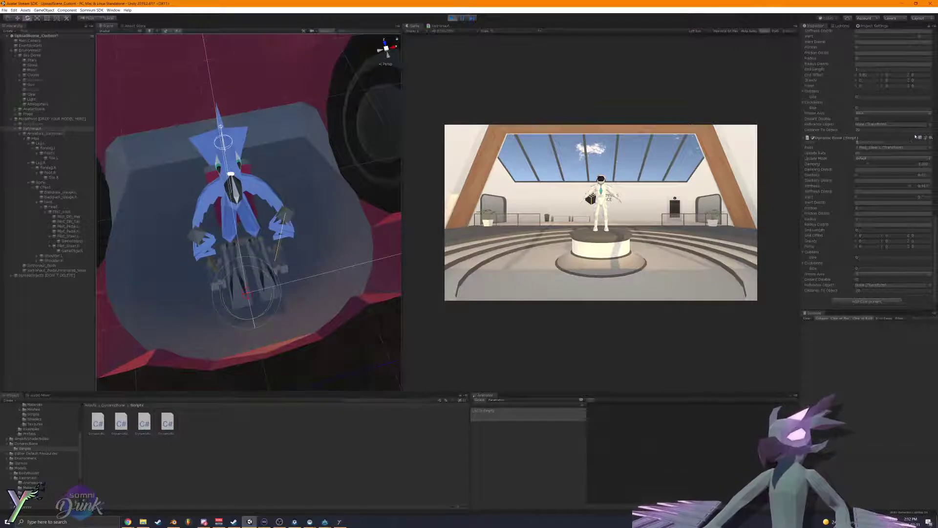
# Step: Copy the tuned Dynamic Bone component, stop Play mode, and paste its values onto the original left wing component
pyautogui.click(931, 138)
pyautogui.click(896, 169)
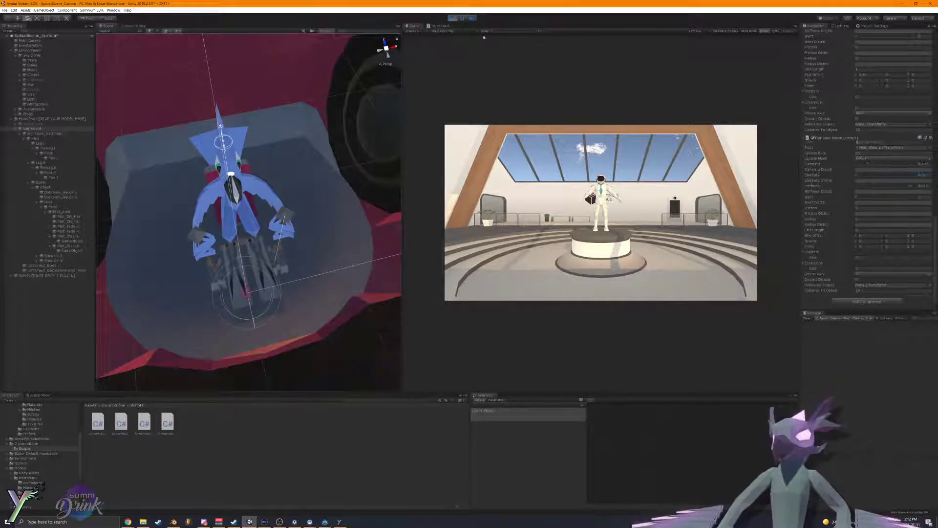
pyautogui.click(452, 18)
pyautogui.click(930, 142)
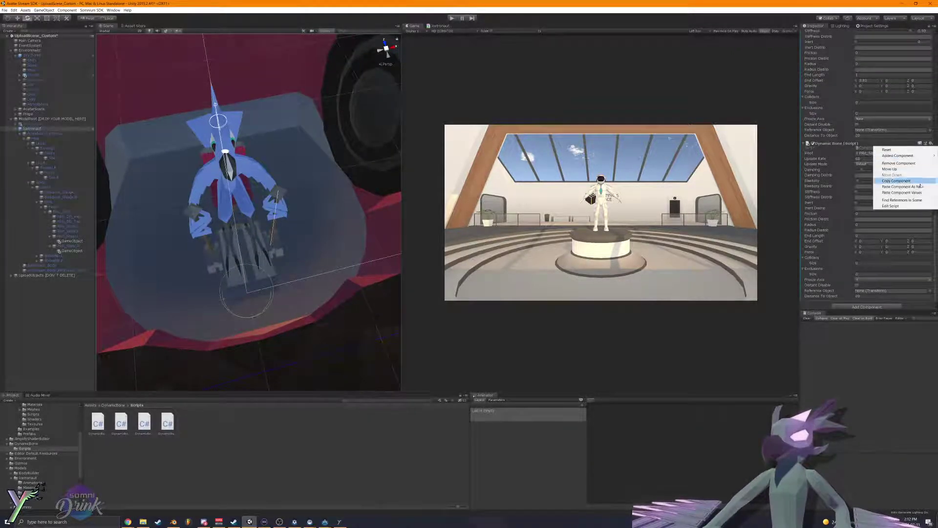
pyautogui.click(904, 192)
# Step: Paste the component as a new Dynamic Bone with the right wing bone as Root, and briefly run Play mode
pyautogui.click(931, 143)
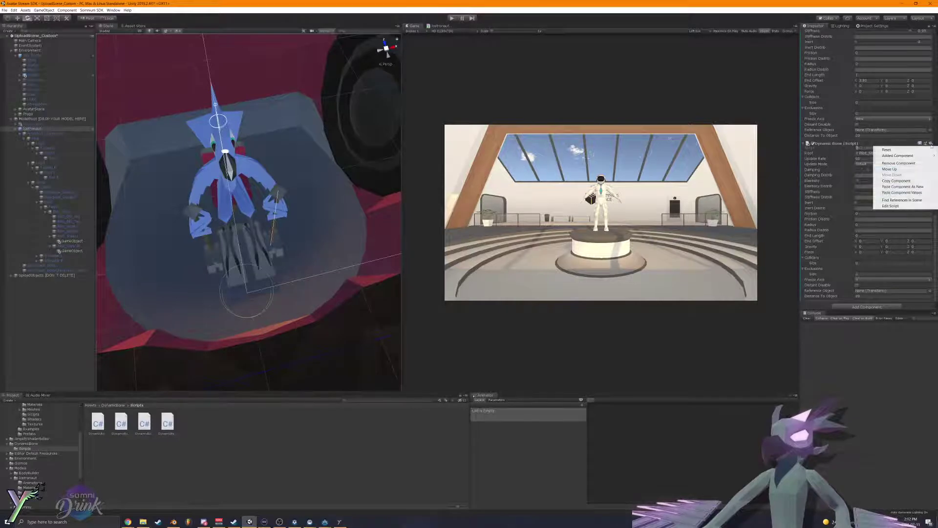
pyautogui.click(904, 186)
pyautogui.scroll(-5, 903, 186)
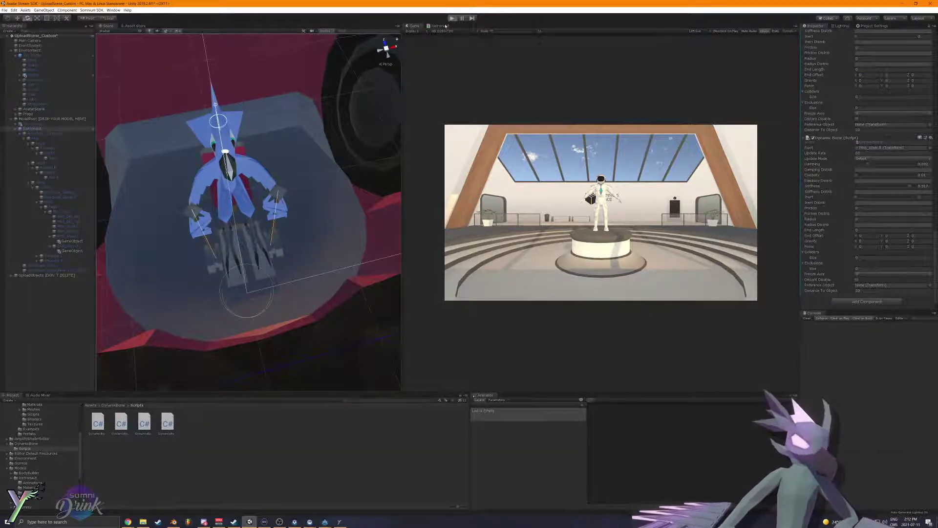
pyautogui.click(452, 18)
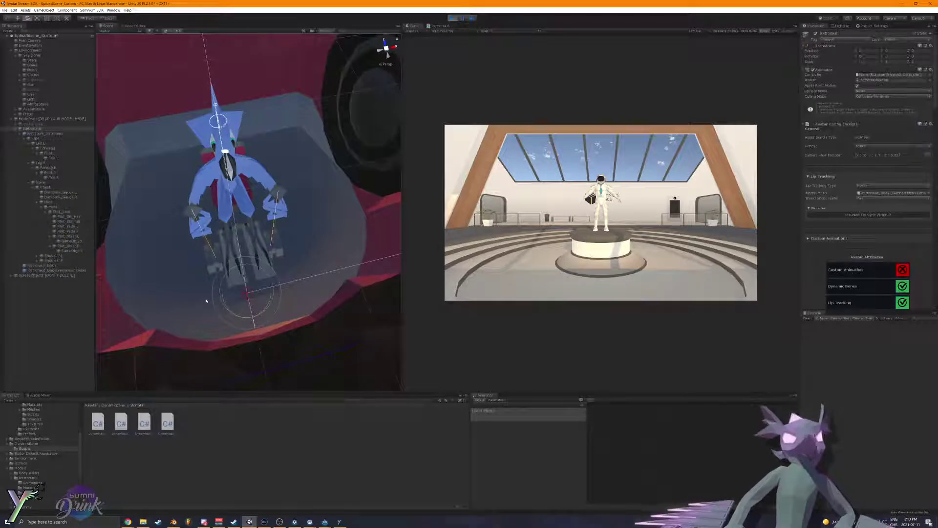
pyautogui.click(451, 18)
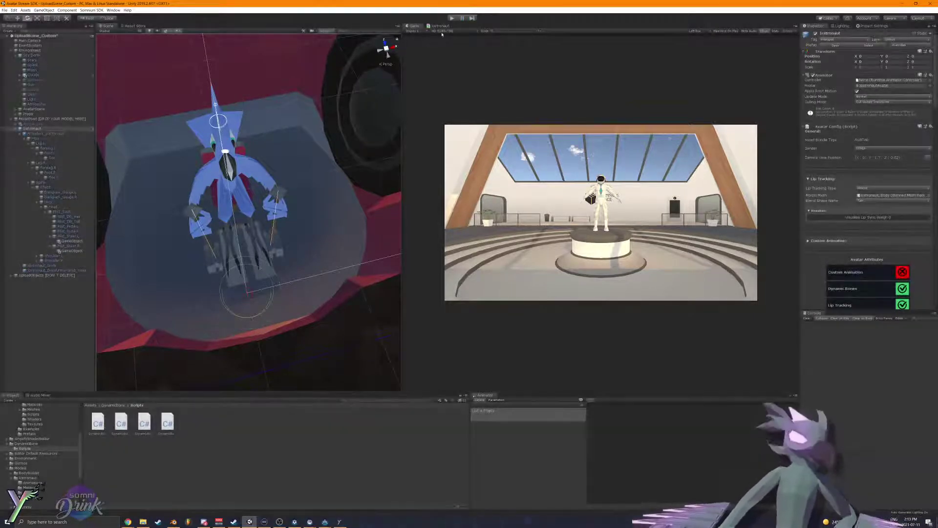
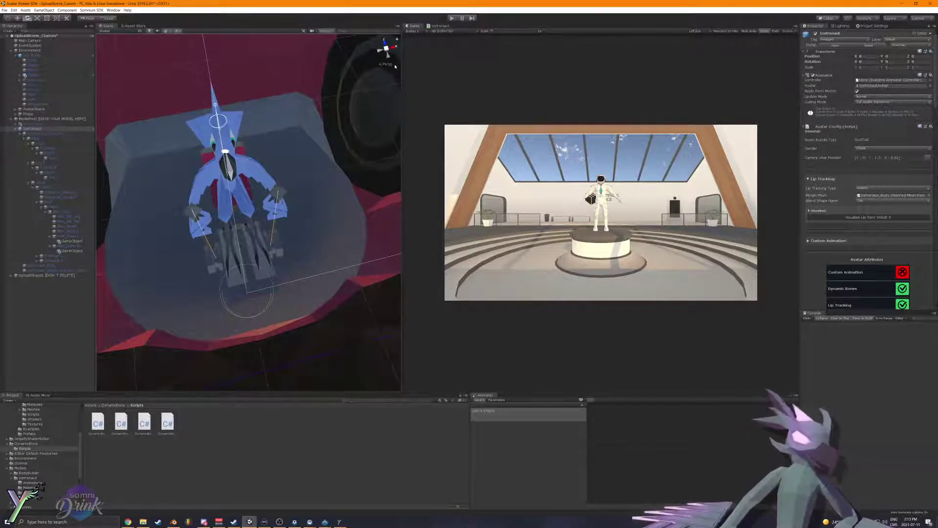
# Step: Examine the avatar's arms, feet and surrounding bone-driven parts from the side and up close
pyautogui.keyDown('alt'); pyautogui.moveTo(244, 173); pyautogui.dragTo(297, 93); pyautogui.keyUp('alt')
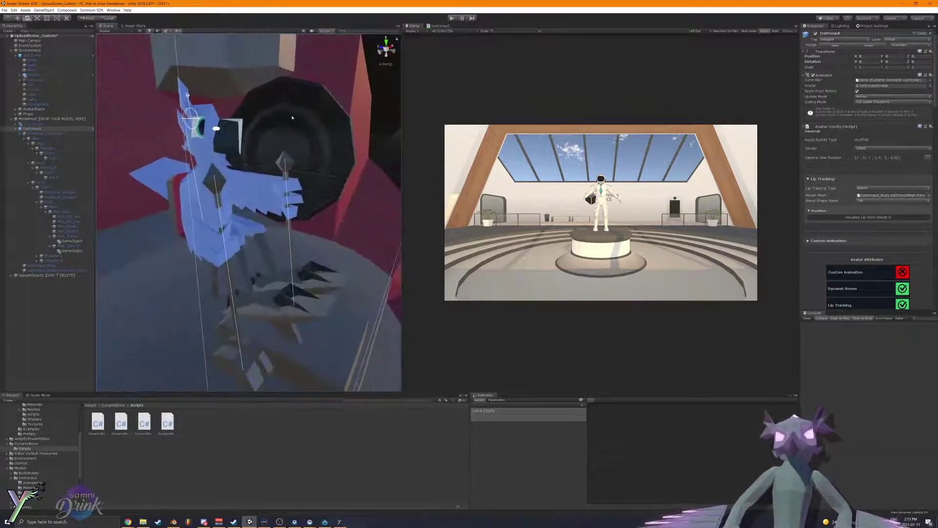
pyautogui.click(52, 301)
pyautogui.keyDown('alt'); pyautogui.moveTo(299, 147); pyautogui.dragTo(298, 173); pyautogui.keyUp('alt')
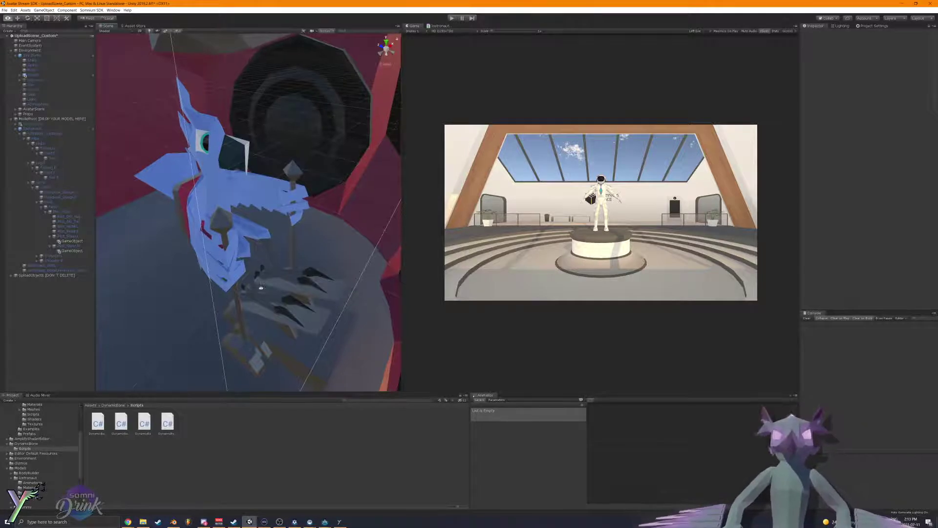
pyautogui.press('d')
pyautogui.moveTo(261, 287); pyautogui.dragTo(57, 258, button='right')
pyautogui.moveTo(128, 245); pyautogui.dragTo(358, 217, button='right')
pyautogui.press('a')
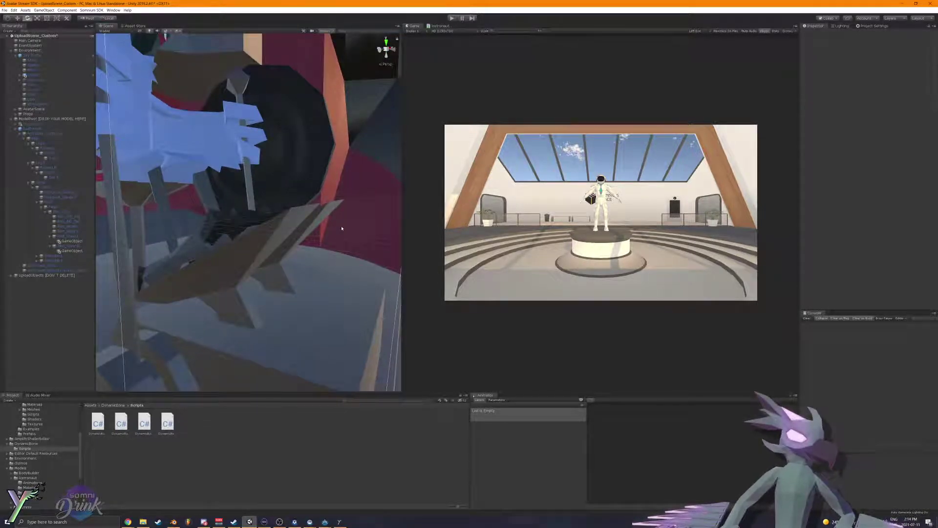
# Step: Copy both empty child objects and place one copy under each of the two remaining left and right bones
pyautogui.click(68, 241)
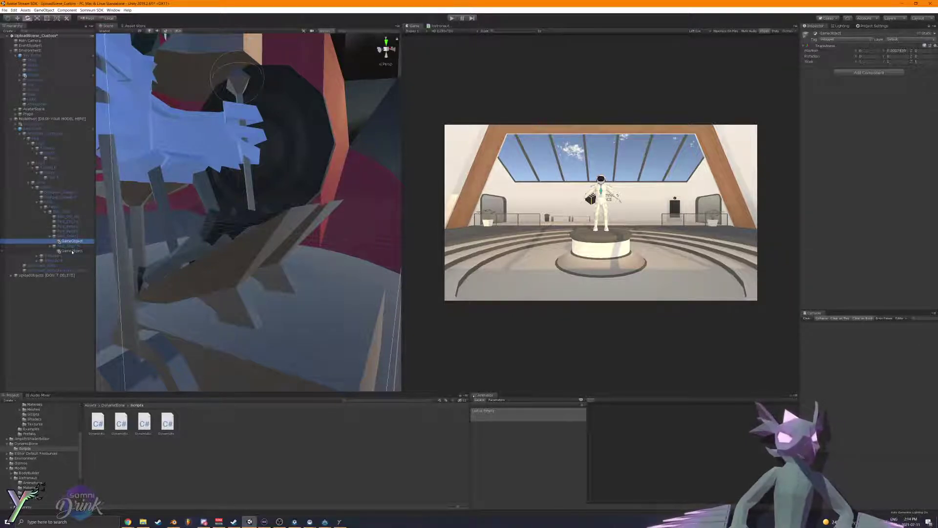
pyautogui.keyDown('ctrl'); pyautogui.click(72, 251); pyautogui.keyUp('ctrl')
pyautogui.hotkey('ctrl', 'c')
pyautogui.click(70, 231)
pyautogui.hotkey('ctrl', 'v')
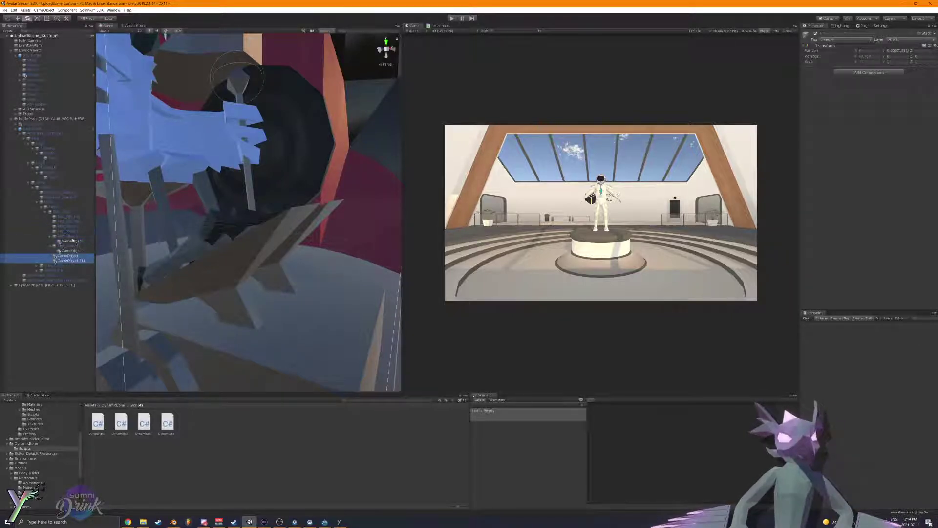
pyautogui.moveTo(71, 230); pyautogui.dragTo(77, 243)
pyautogui.click(75, 237)
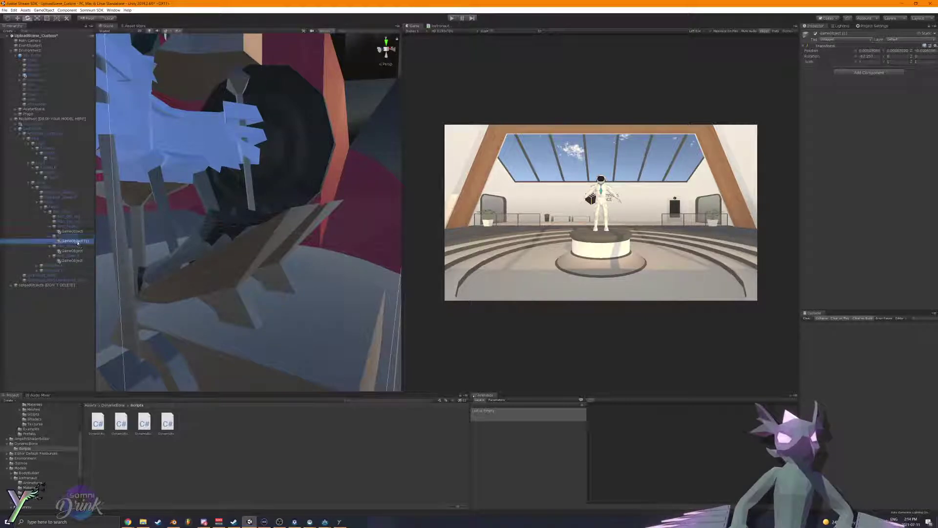
# Step: Rename the numbered copy to GameObject and collapse its Transform component
pyautogui.click(868, 39)
pyautogui.click(868, 34)
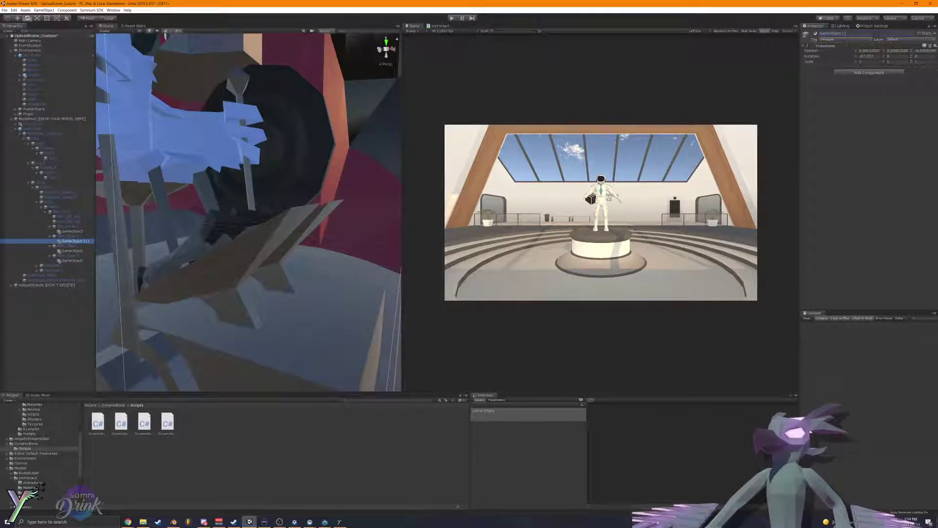
pyautogui.press('BackSpace')
pyautogui.press('BackSpace')
pyautogui.click(874, 47)
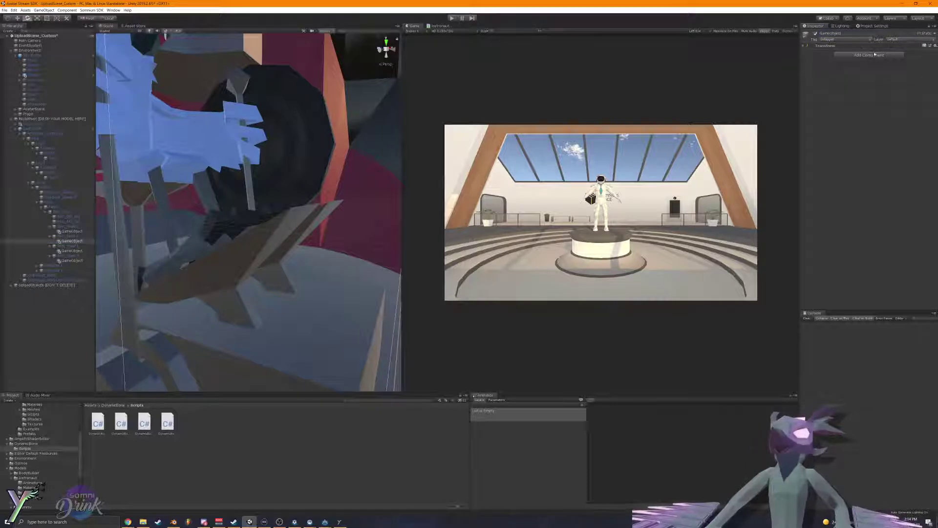
# Step: Switch the move handles to Global and move the two new empty objects together down and forward, beyond the bird's feet
pyautogui.click(53, 187)
pyautogui.moveTo(137, 198); pyautogui.dragTo(112, 219, button='right')
pyautogui.click(68, 230)
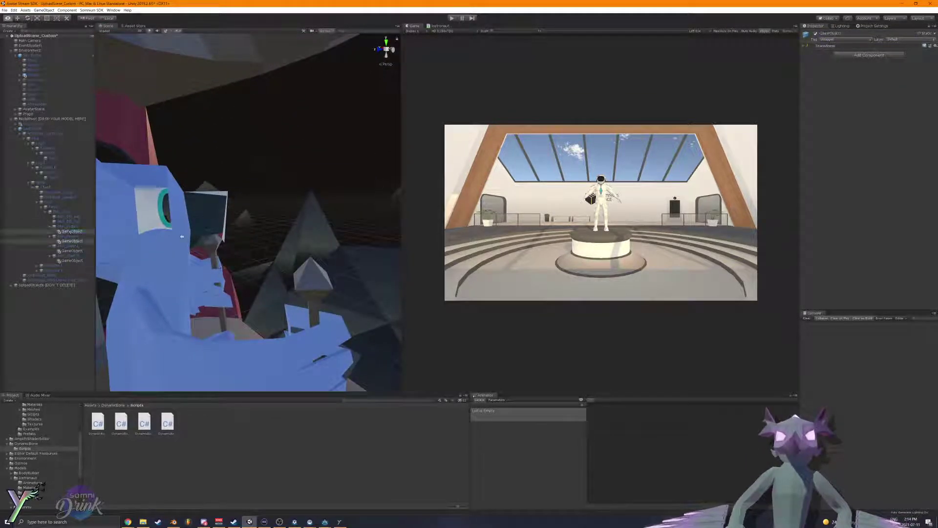
pyautogui.press('f')
pyautogui.moveTo(124, 254); pyautogui.dragTo(172, 248, button='right')
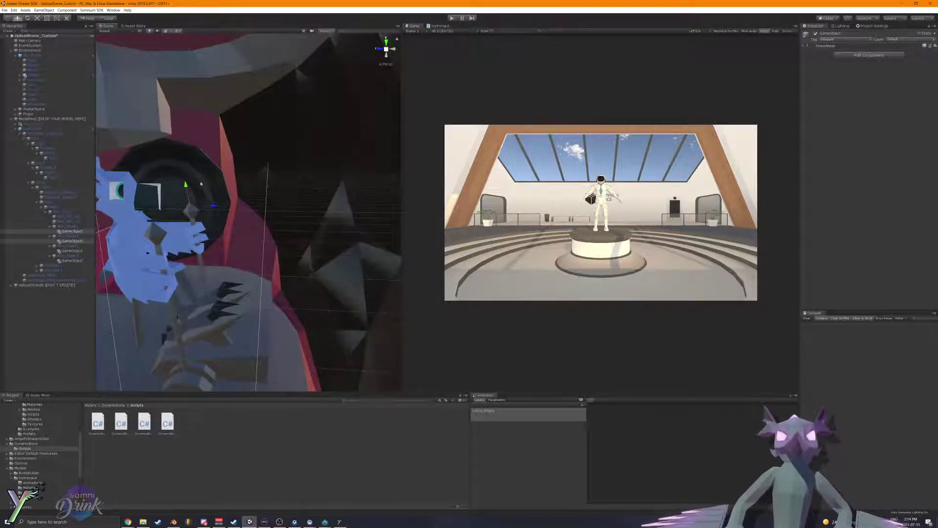
pyautogui.click(108, 20)
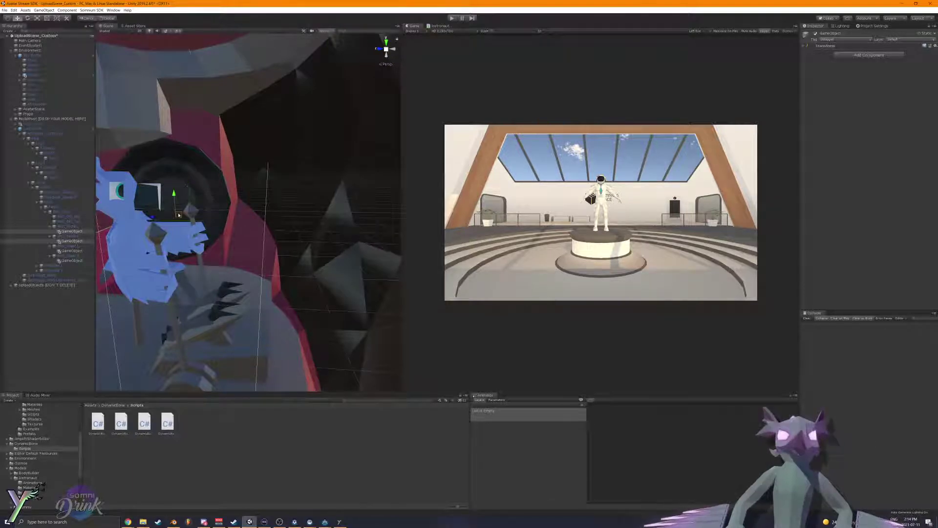
pyautogui.moveTo(179, 215); pyautogui.dragTo(259, 291)
pyautogui.moveTo(228, 289); pyautogui.dragTo(267, 299, button='right')
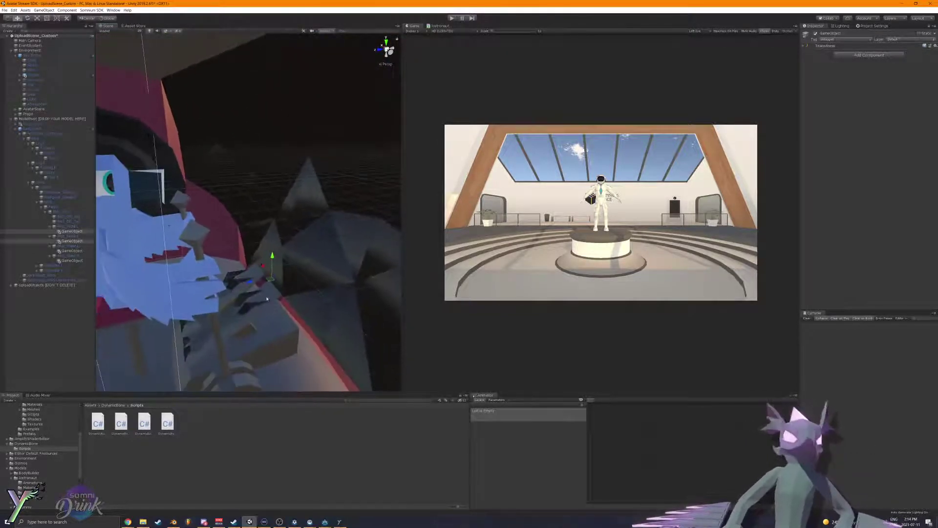
pyautogui.click(73, 250)
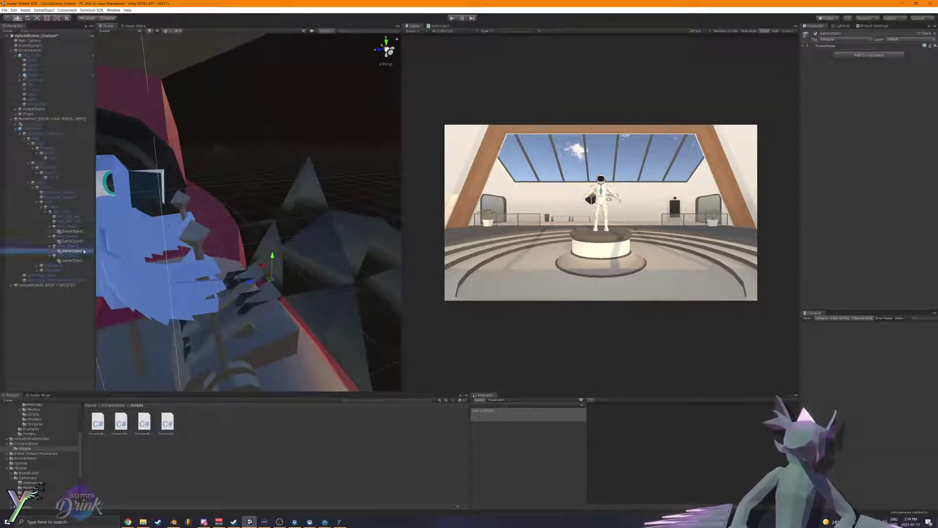
pyautogui.click(79, 241)
pyautogui.click(80, 232)
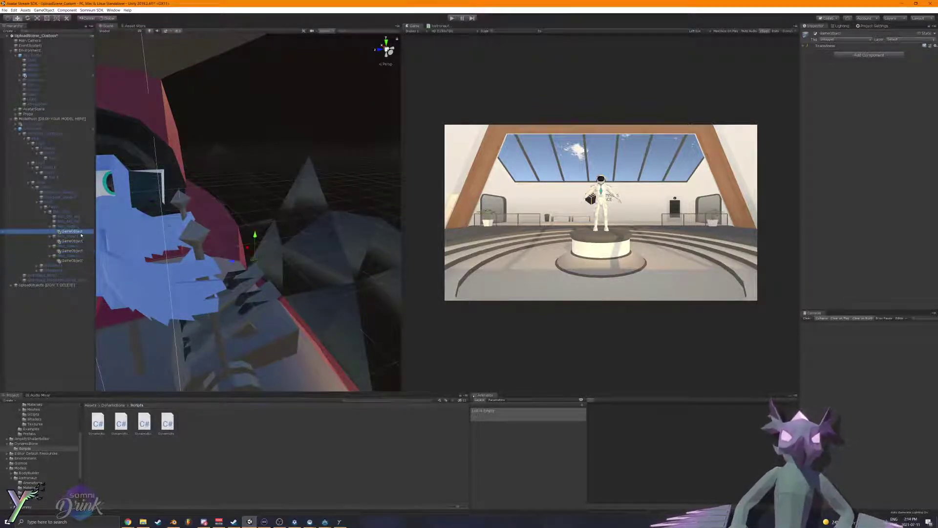
# Step: Expand the Transform component and set the X position of both new empty end-point objects to 0
pyautogui.click(820, 46)
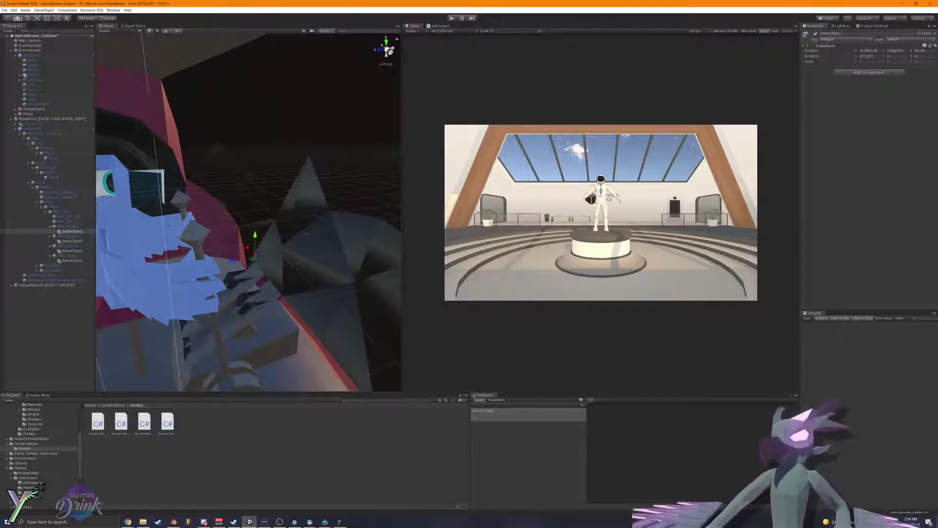
pyautogui.click(863, 51)
pyautogui.write('0')
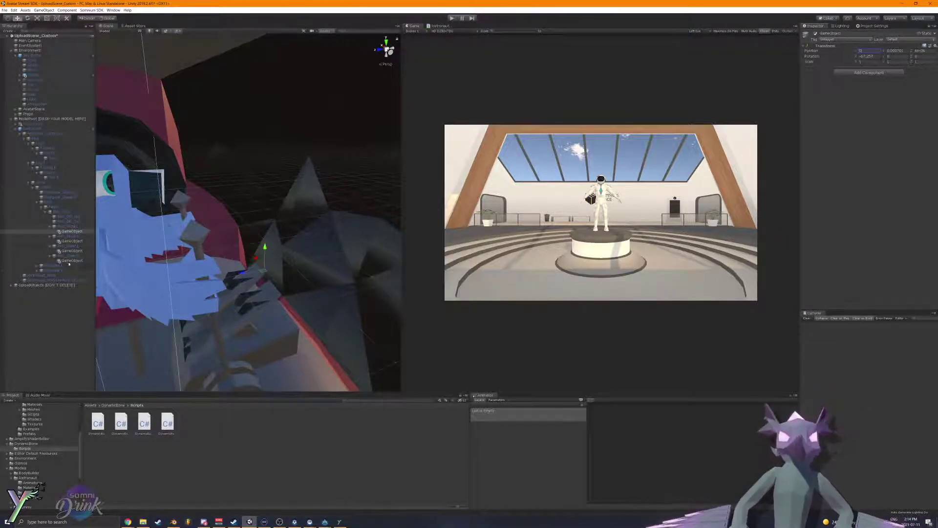
pyautogui.click(72, 241)
pyautogui.click(868, 51)
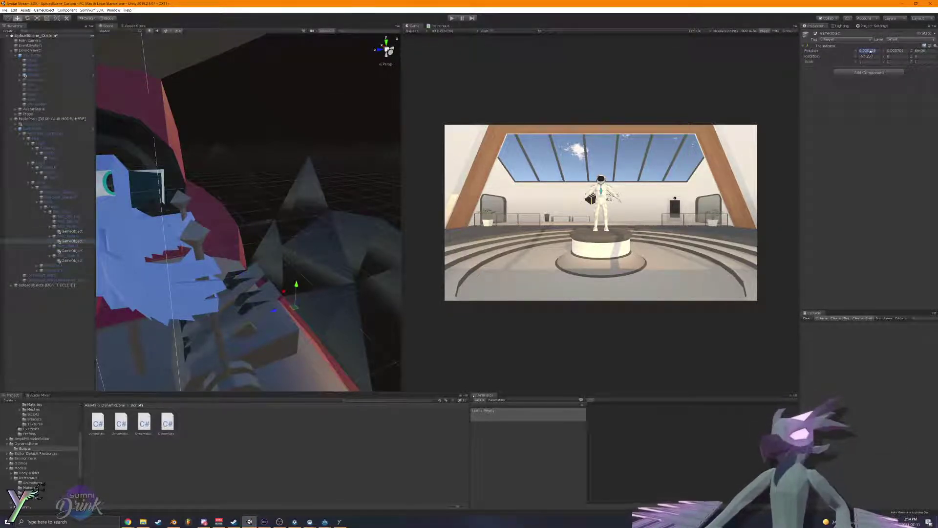
pyautogui.write('0')
pyautogui.press('Return')
pyautogui.keyDown('alt'); pyautogui.moveTo(385, 232); pyautogui.dragTo(287, 238); pyautogui.keyUp('alt')
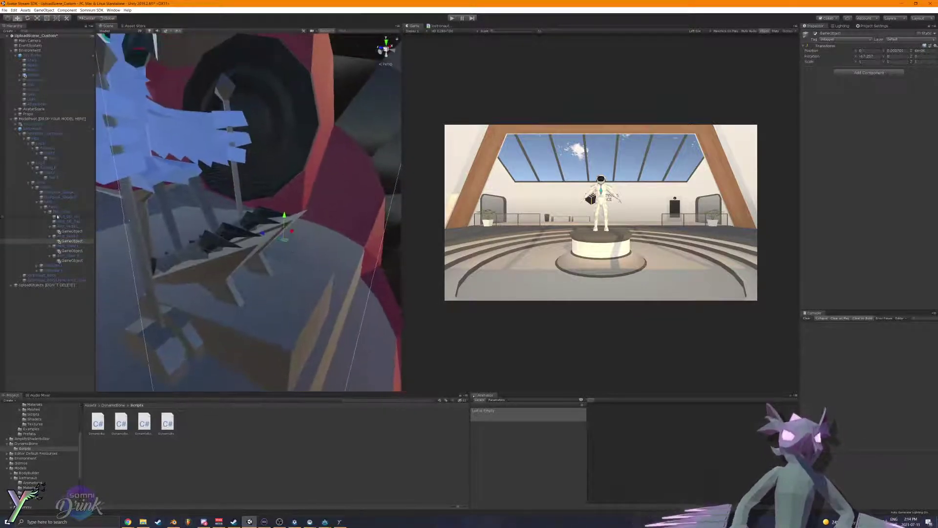
# Step: Duplicate the avatar root's last Dynamic Bone component as a new one and set its Root to the left bone of the new pair
pyautogui.click(56, 129)
pyautogui.keyDown('alt'); pyautogui.moveTo(280, 203); pyautogui.dragTo(304, 199); pyautogui.keyUp('alt')
pyautogui.keyDown('alt'); pyautogui.moveTo(263, 147); pyautogui.dragTo(200, 90); pyautogui.keyUp('alt')
pyautogui.scroll(-15, 933, 196)
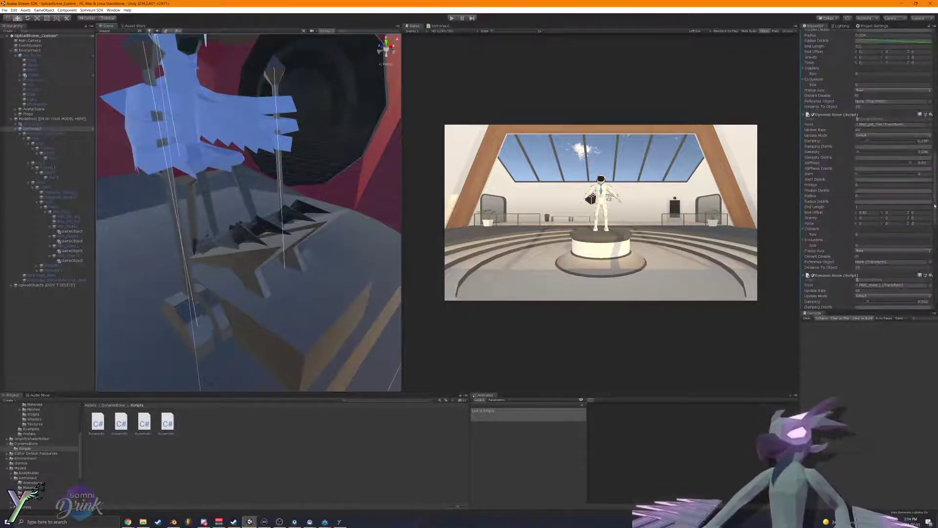
pyautogui.scroll(-6, 933, 210)
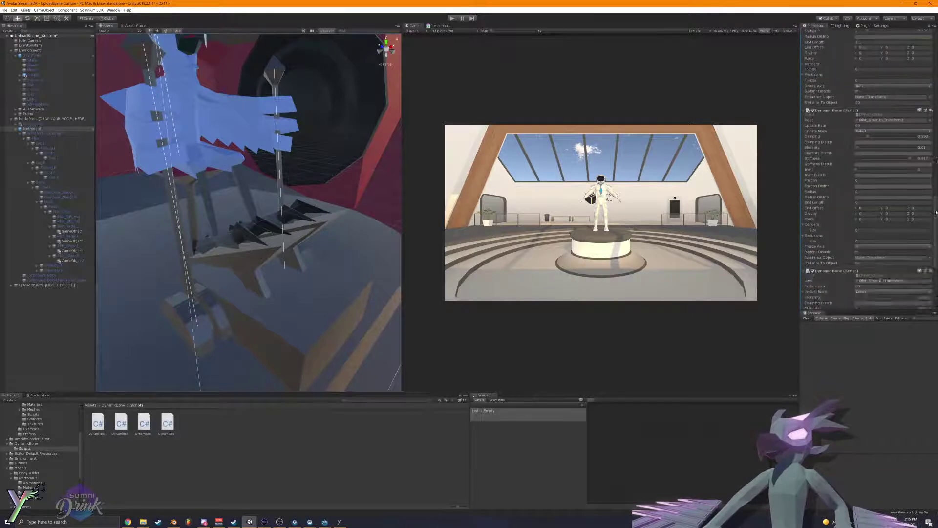
pyautogui.click(931, 139)
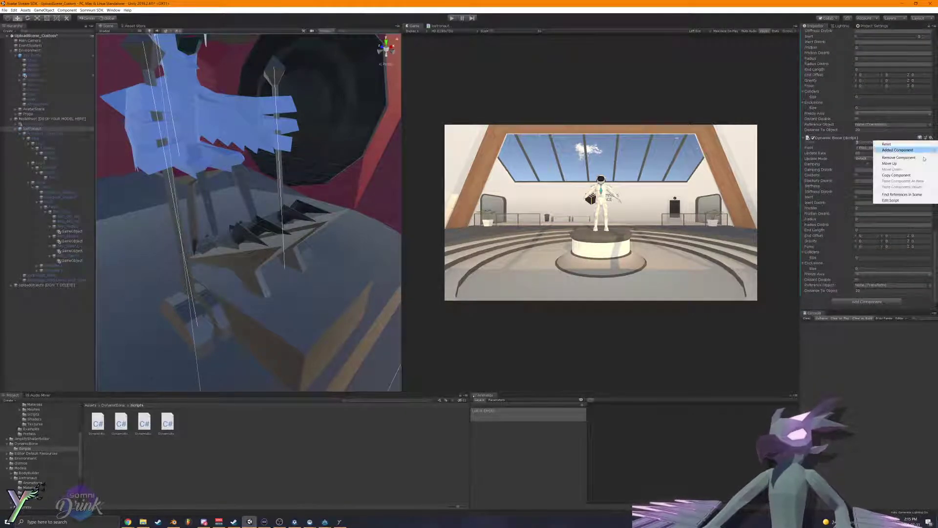
pyautogui.click(920, 175)
pyautogui.click(932, 140)
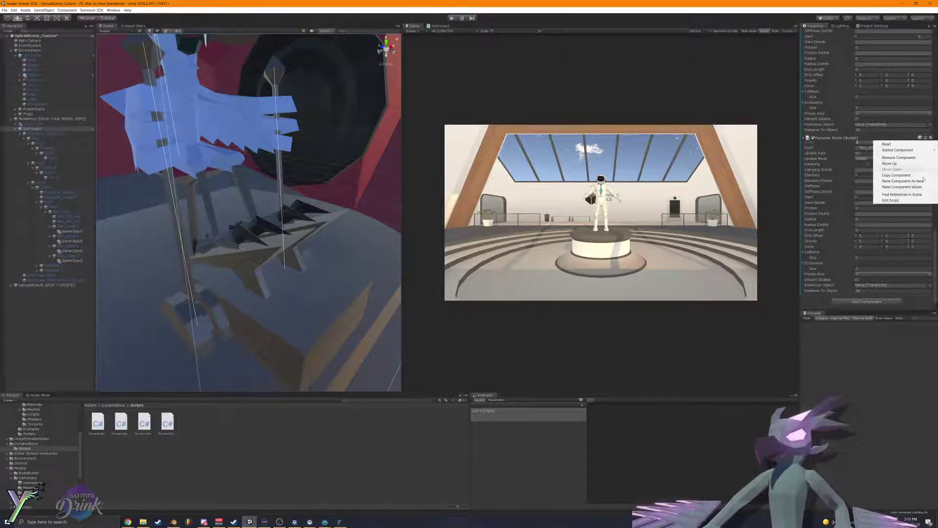
pyautogui.click(903, 186)
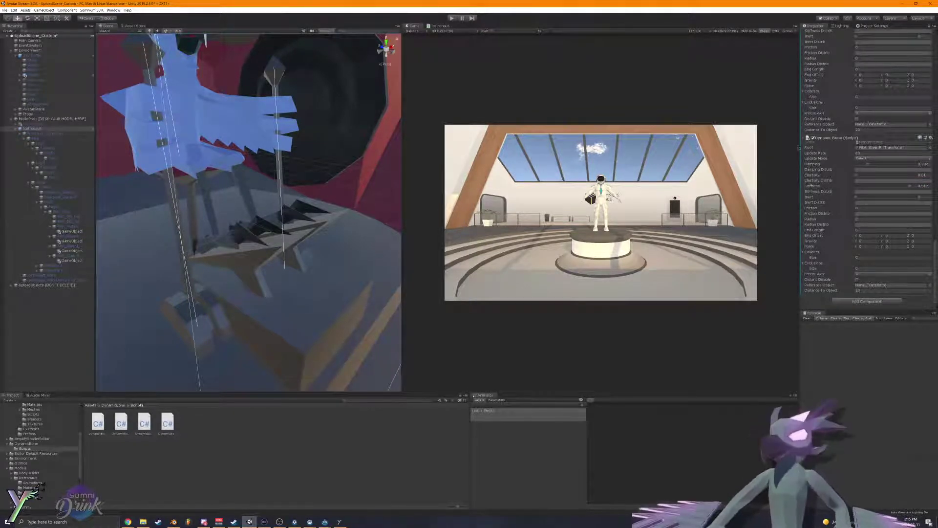
pyautogui.moveTo(869, 142); pyautogui.dragTo(872, 148)
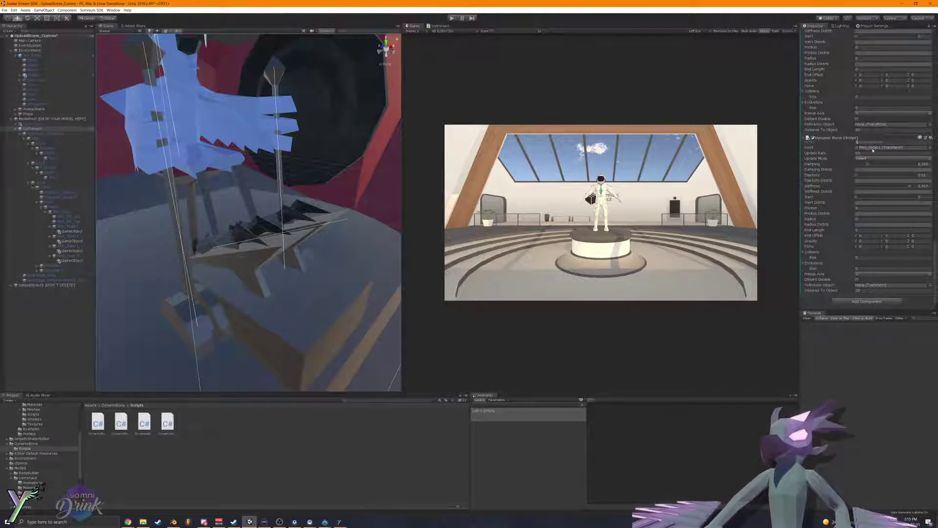
# Step: Start play mode and rotate the Head bone to test how the newly driven bone moves
pyautogui.click(452, 19)
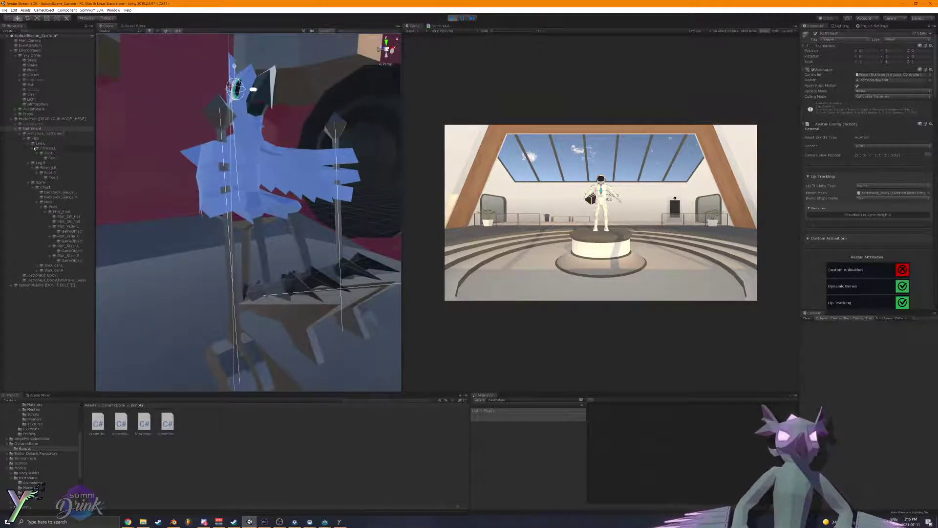
pyautogui.click(53, 206)
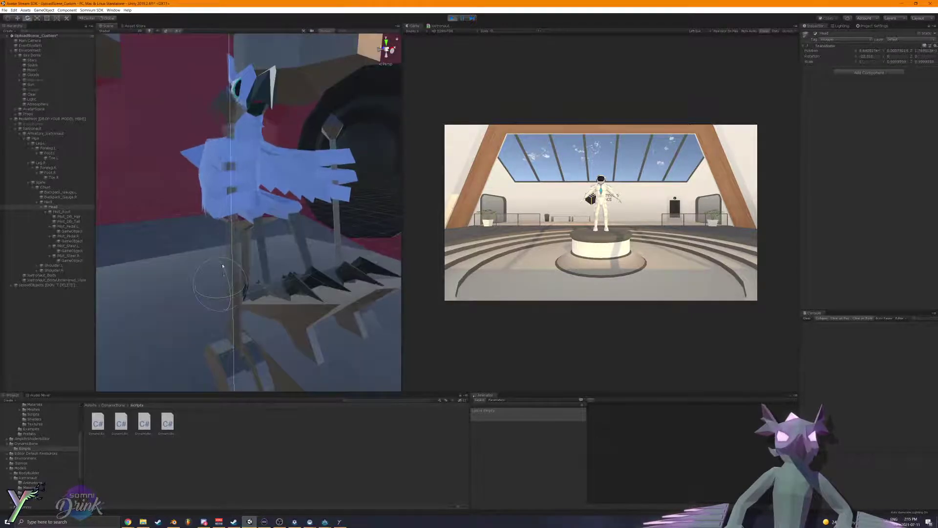
# Step: Set the Stiffness of the avatar's last Dynamic Bone component to 0.98 while play mode is running
pyautogui.click(45, 119)
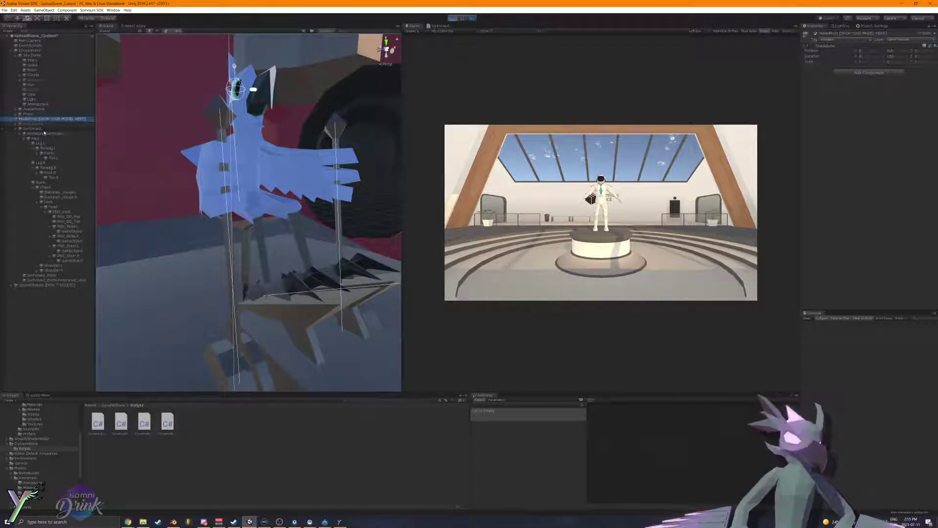
pyautogui.click(43, 128)
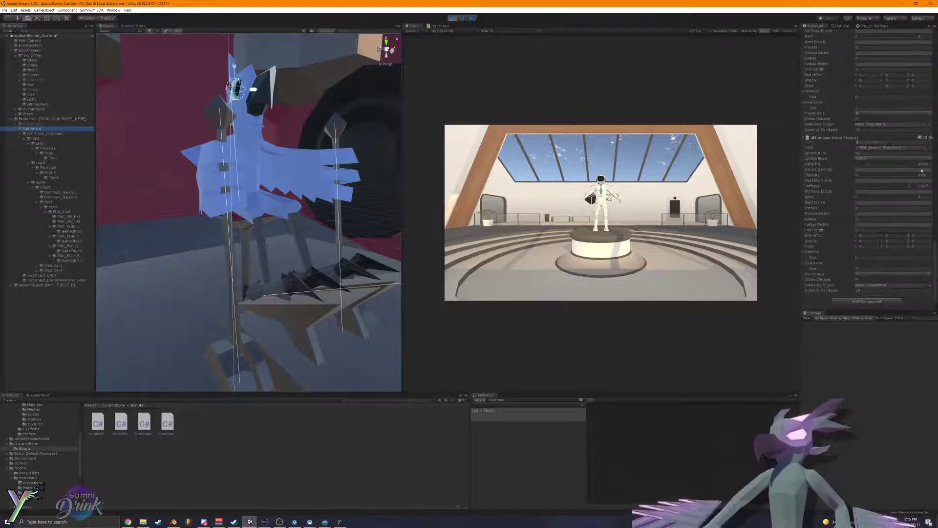
pyautogui.click(918, 186)
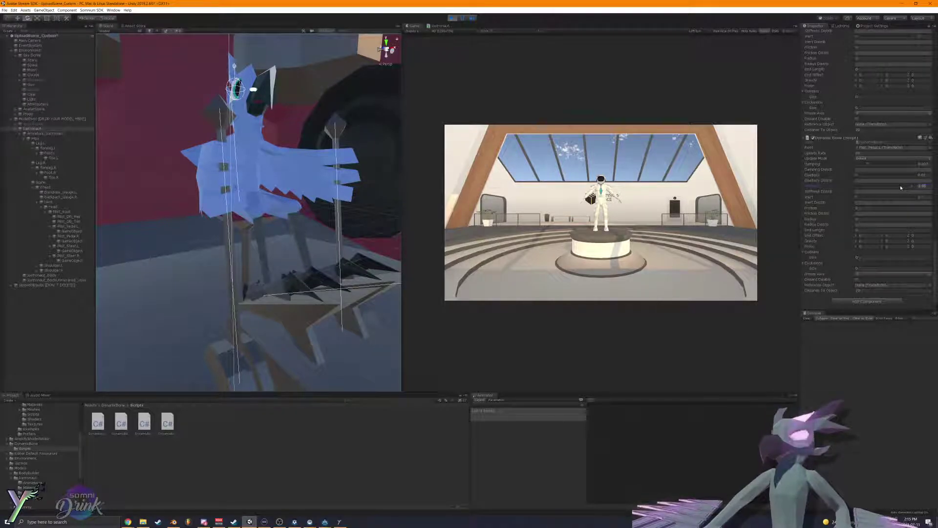
pyautogui.write('.98')
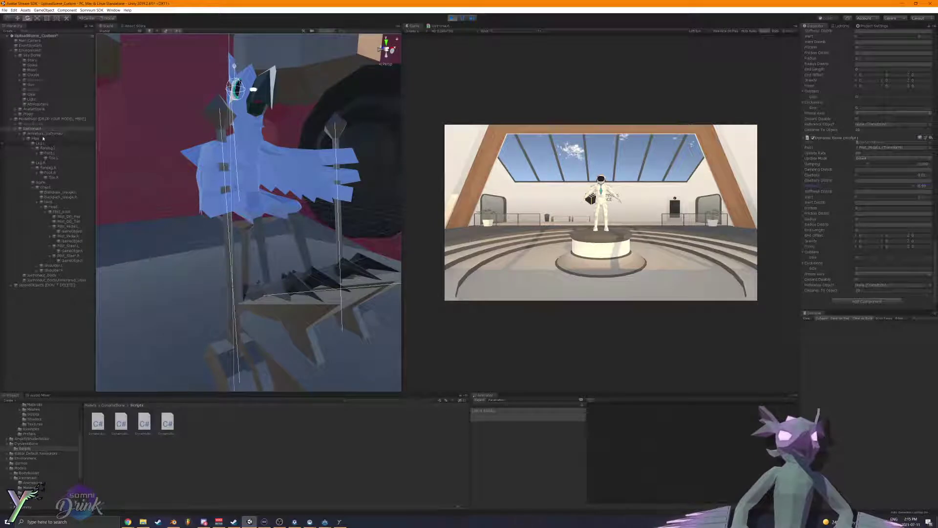
# Step: Rotate the Head bone to test the stiffer motion from the front, and exit play mode
pyautogui.click(52, 207)
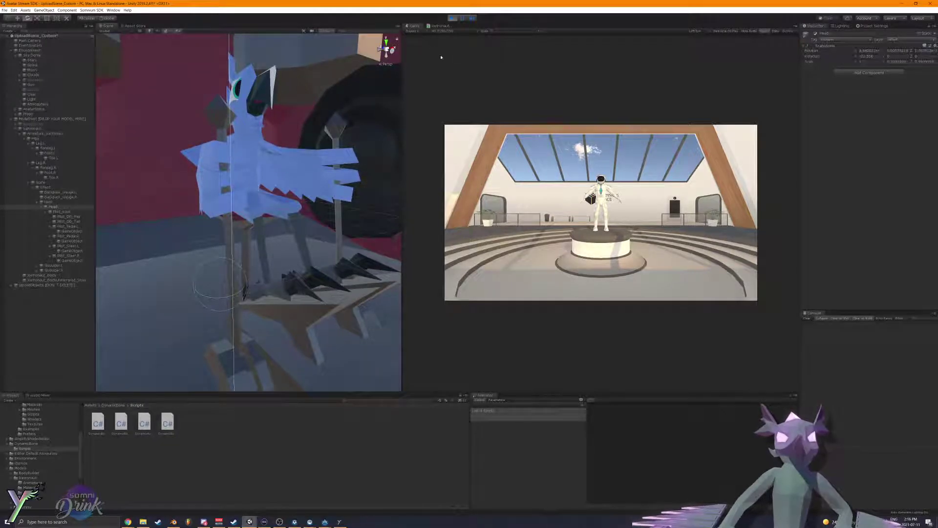
pyautogui.moveTo(263, 210); pyautogui.dragTo(260, 297, button='right')
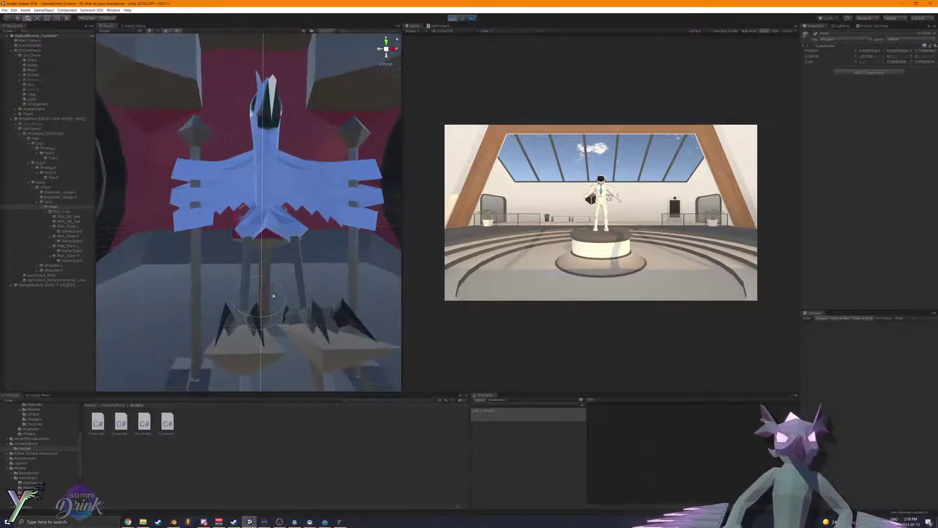
pyautogui.click(452, 18)
# Step: Set the last Dynamic Bone's Stiffness to 0.98 on the avatar root and duplicate the component for the opposite bone of the pair
pyautogui.click(35, 133)
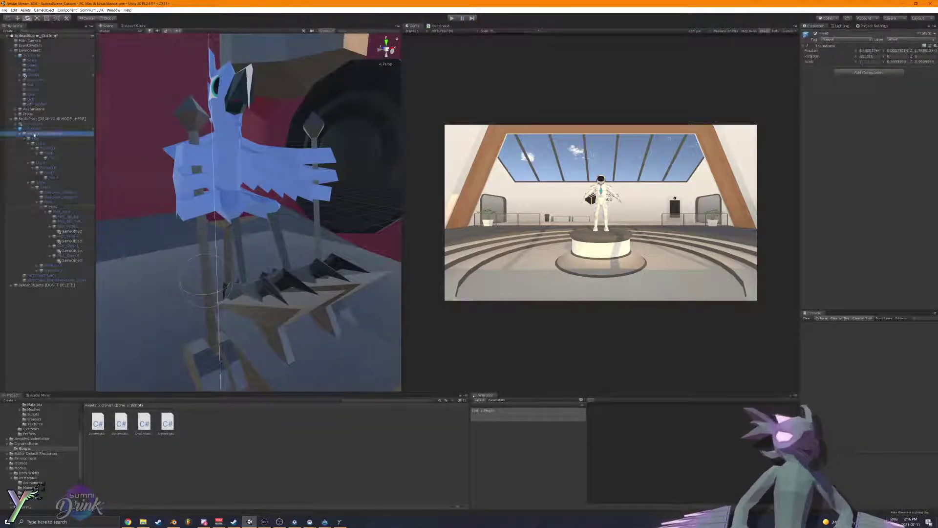
pyautogui.click(34, 129)
pyautogui.scroll(-20, 877, 147)
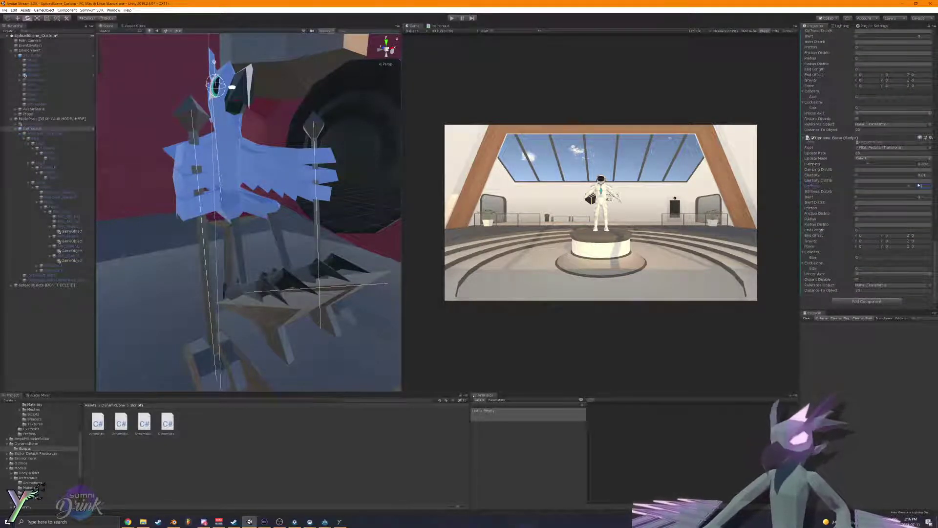
pyautogui.click(931, 138)
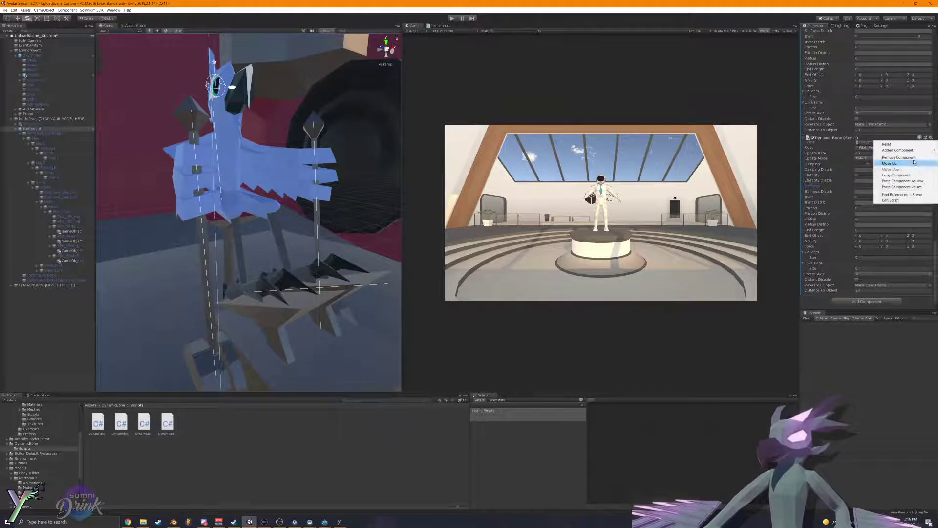
pyautogui.click(897, 175)
pyautogui.click(931, 137)
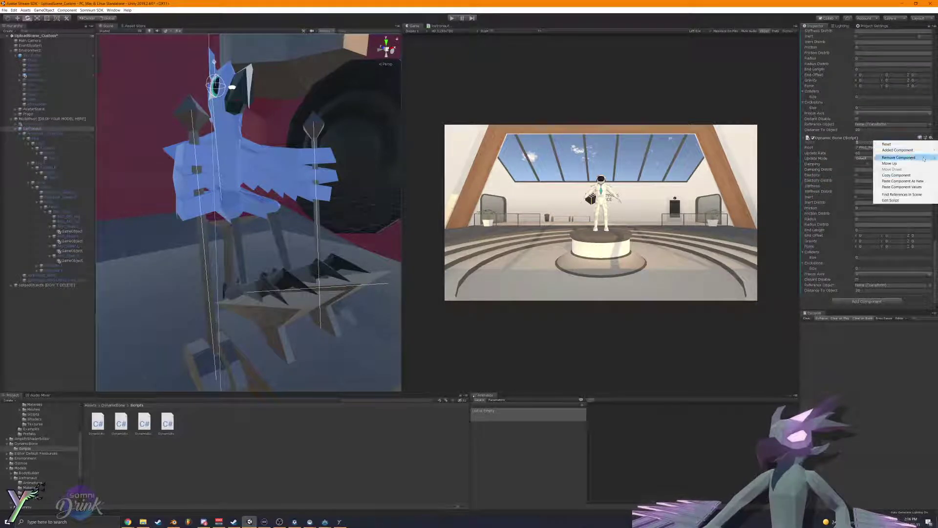
pyautogui.click(903, 184)
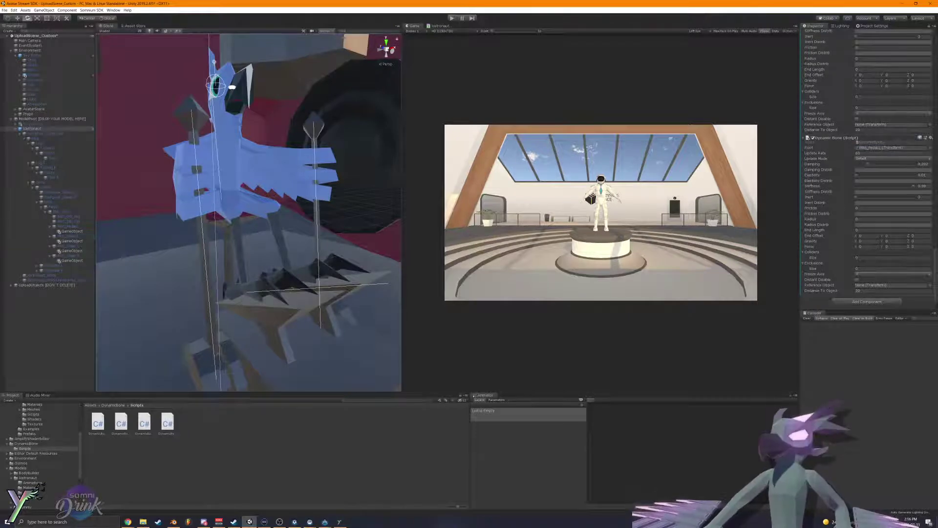
# Step: Run play mode and rotate the Head bone to test the motion of both paired bones from the front
pyautogui.click(451, 18)
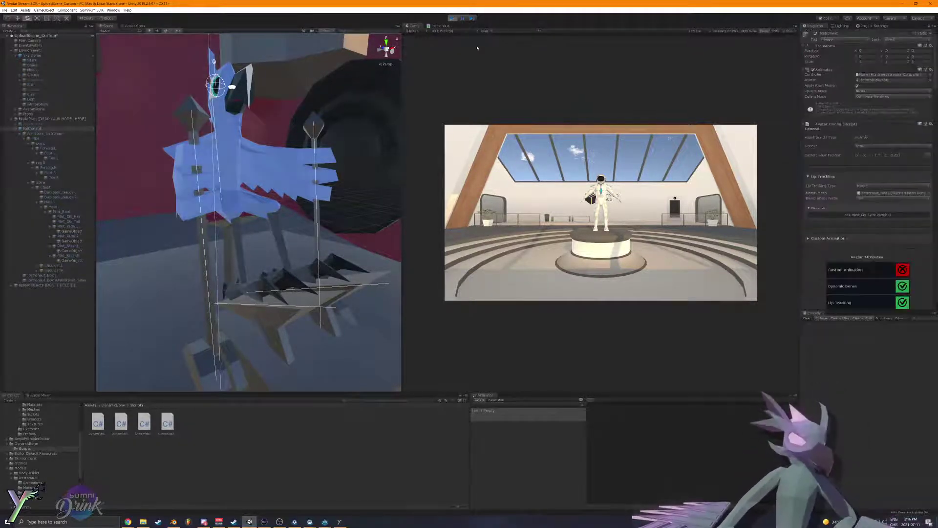
pyautogui.keyDown('alt'); pyautogui.moveTo(274, 196); pyautogui.dragTo(229, 210); pyautogui.keyUp('alt')
pyautogui.moveTo(229, 210); pyautogui.dragTo(229, 208, button='right')
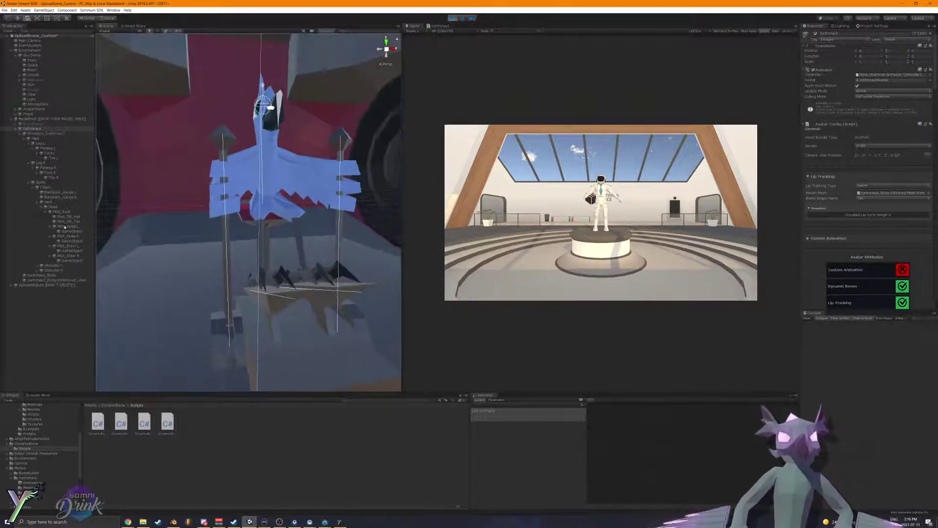
pyautogui.click(53, 207)
pyautogui.keyDown('alt'); pyautogui.moveTo(258, 288); pyautogui.dragTo(280, 287); pyautogui.keyUp('alt')
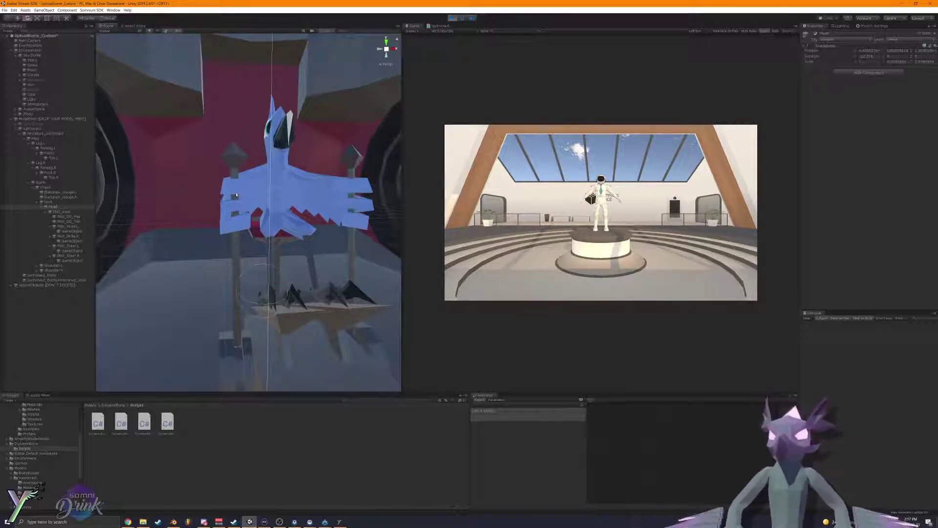
# Step: Examine the whole astronaut avatar from the front and its backpack from behind, and collapse the avatar's hierarchy
pyautogui.keyDown('alt'); pyautogui.moveTo(253, 205); pyautogui.dragTo(277, 189); pyautogui.keyUp('alt')
pyautogui.scroll(3, 201, 189)
pyautogui.scroll(-10, 276, 188)
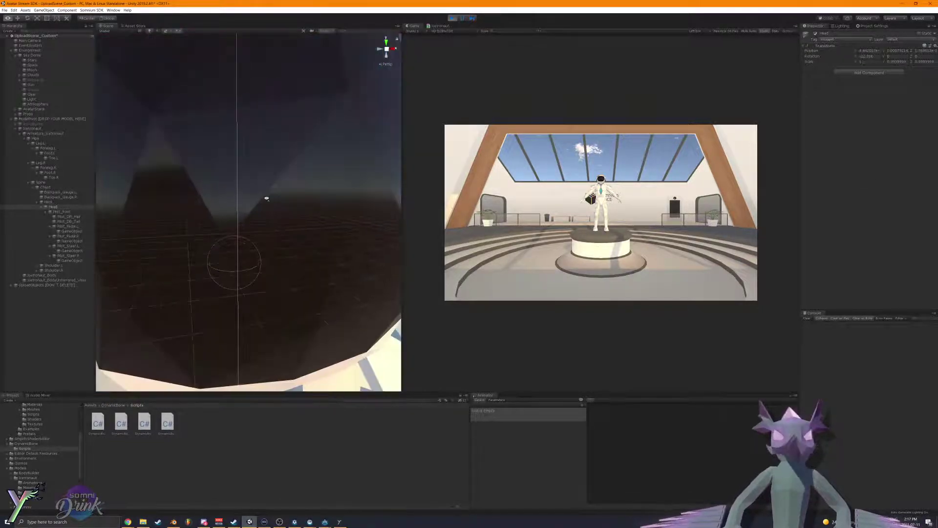
pyautogui.moveTo(204, 204); pyautogui.dragTo(179, 197, button='right')
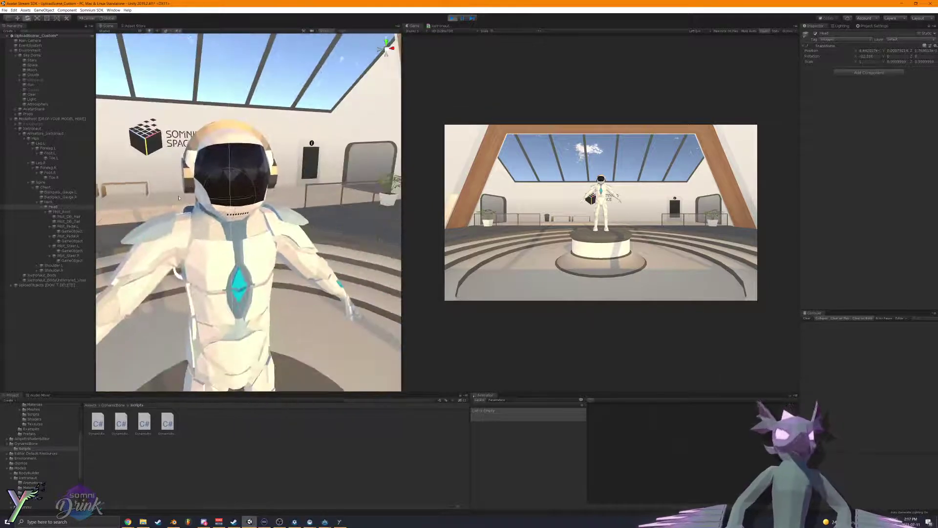
pyautogui.click(32, 128)
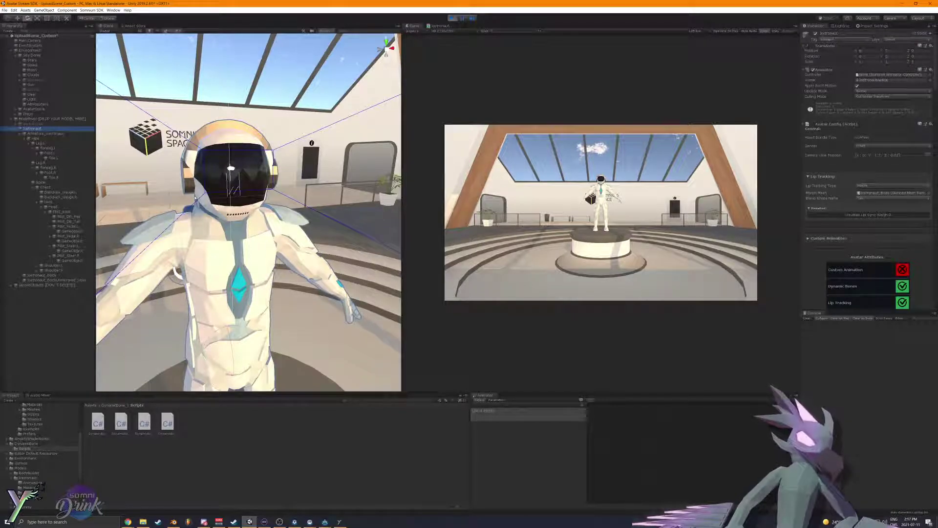
pyautogui.moveTo(195, 197); pyautogui.dragTo(576, 225, button='right')
pyautogui.click(15, 129)
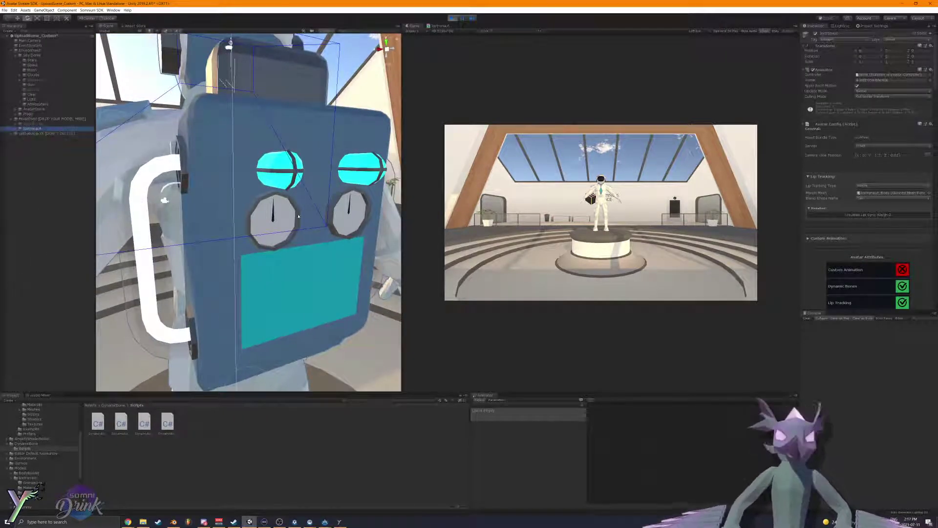
pyautogui.moveTo(205, 203); pyautogui.dragTo(296, 213, button='right')
# Step: Try to save the scene, copy the avatar's last Dynamic Bone component, and exit play mode
pyautogui.hotkey('ctrl', 's')
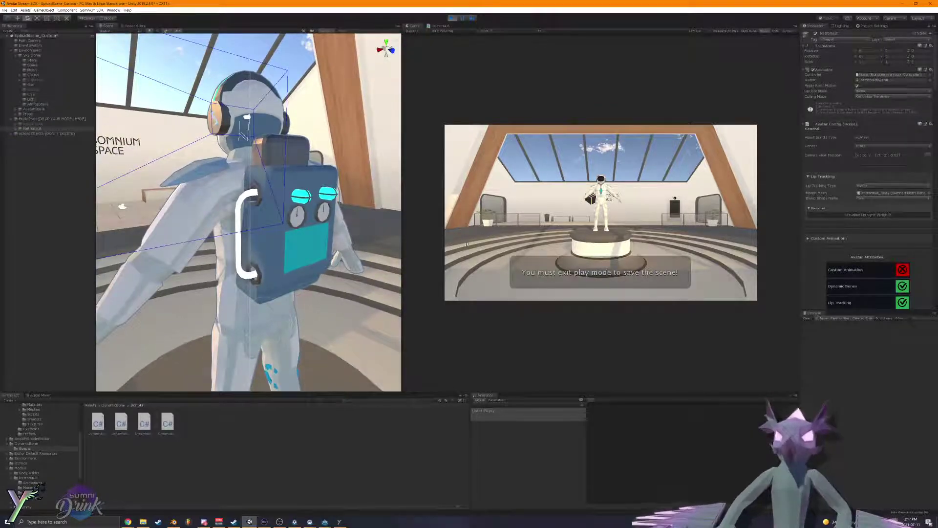
pyautogui.moveTo(288, 126); pyautogui.dragTo(322, 115, button='right')
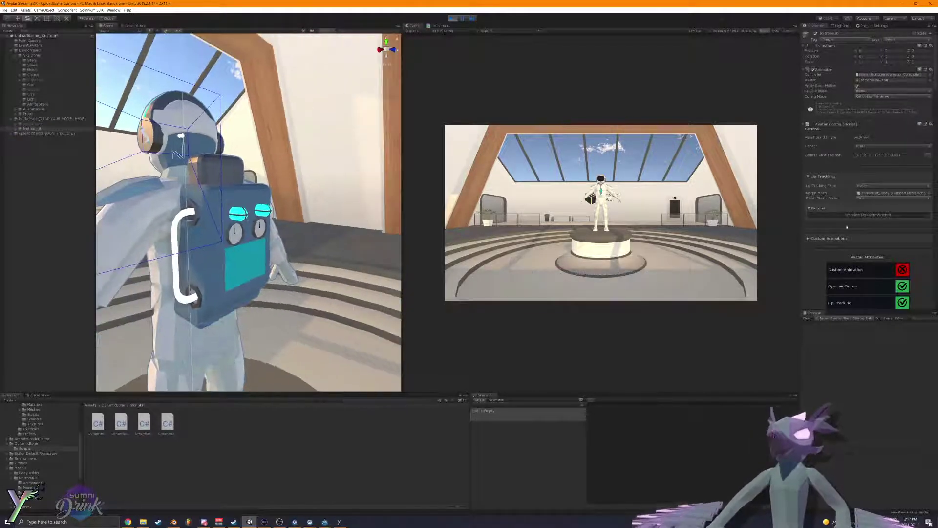
pyautogui.scroll(-10, 847, 227)
pyautogui.click(930, 138)
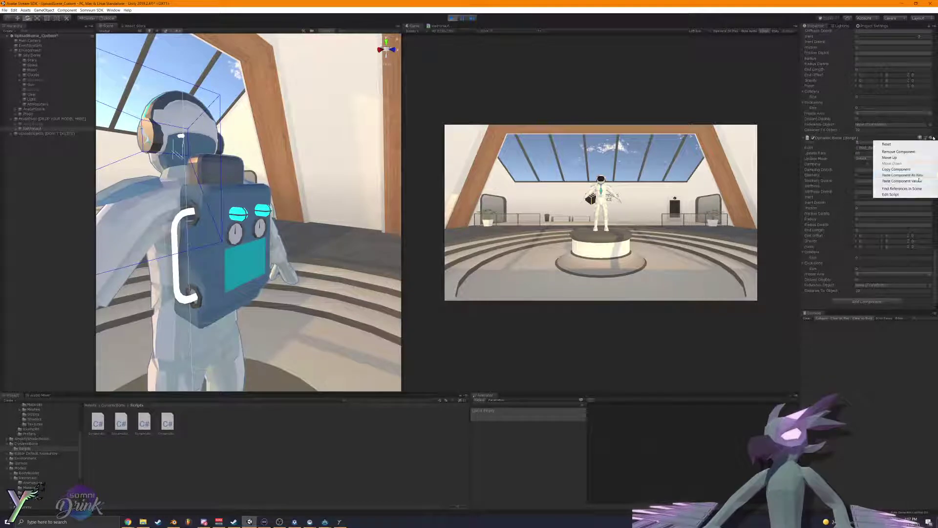
pyautogui.click(916, 170)
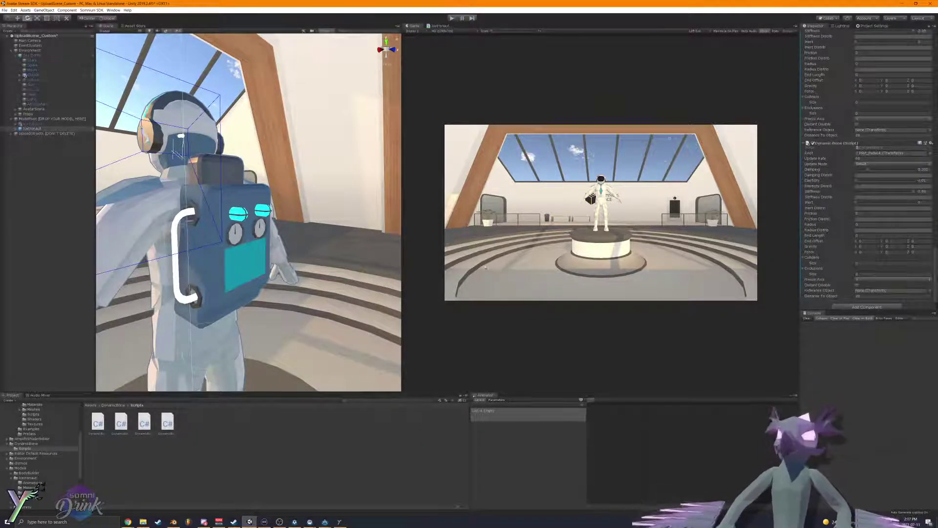
# Step: Deselect the avatar in the scene
pyautogui.keyDown('alt'); pyautogui.moveTo(246, 233); pyautogui.dragTo(191, 236); pyautogui.keyUp('alt')
pyautogui.scroll(-3, 190, 235)
pyautogui.click(125, 240)
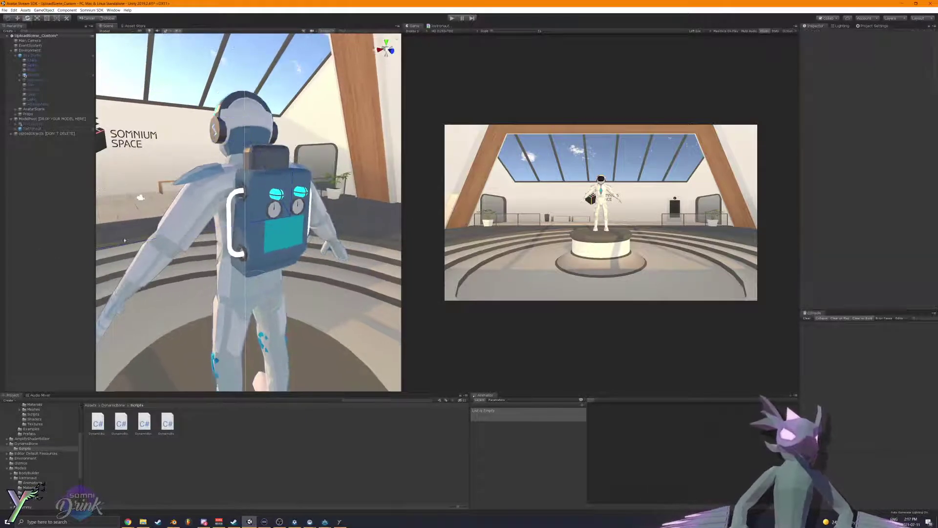
# Step: Save the scene
pyautogui.hotkey('ctrl', 's')
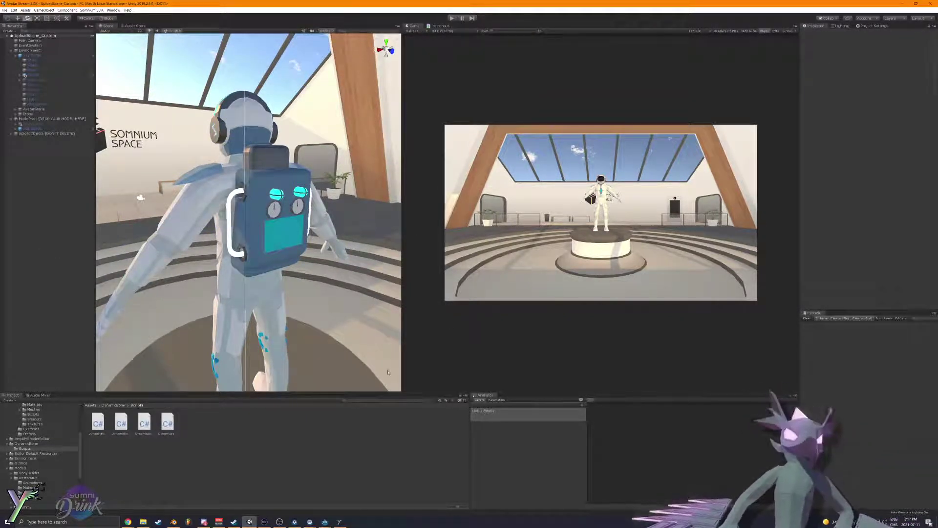
# Step: Examine the avatar's backpack gauges and screen up close, and the headphones and helmet from the front
pyautogui.press('w')
pyautogui.moveTo(283, 295); pyautogui.dragTo(254, 283, button='right')
pyautogui.keyDown('alt'); pyautogui.moveTo(254, 283); pyautogui.dragTo(325, 345); pyautogui.keyUp('alt')
pyautogui.scroll(-10, 324, 345)
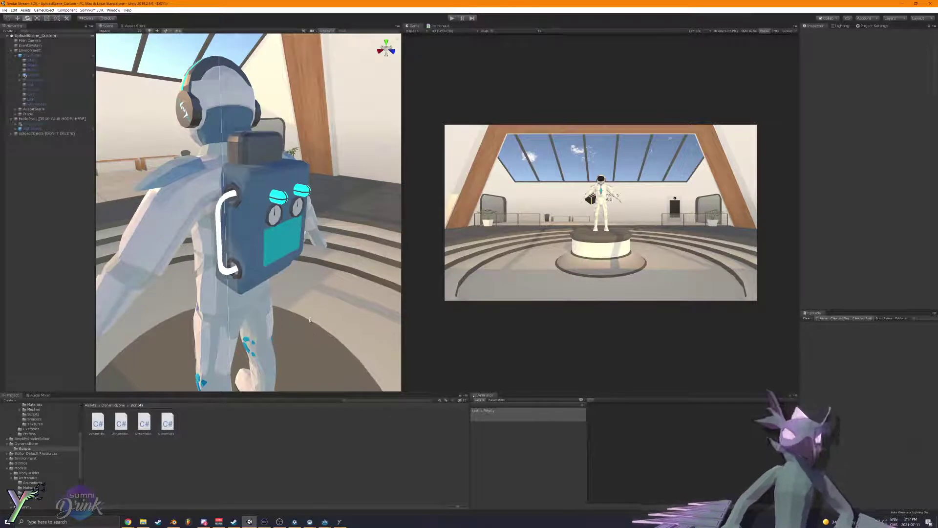
pyautogui.press('d')
pyautogui.moveTo(315, 338); pyautogui.dragTo(249, 248, button='right')
pyautogui.press('w')
pyautogui.press('a')
pyautogui.press('s')
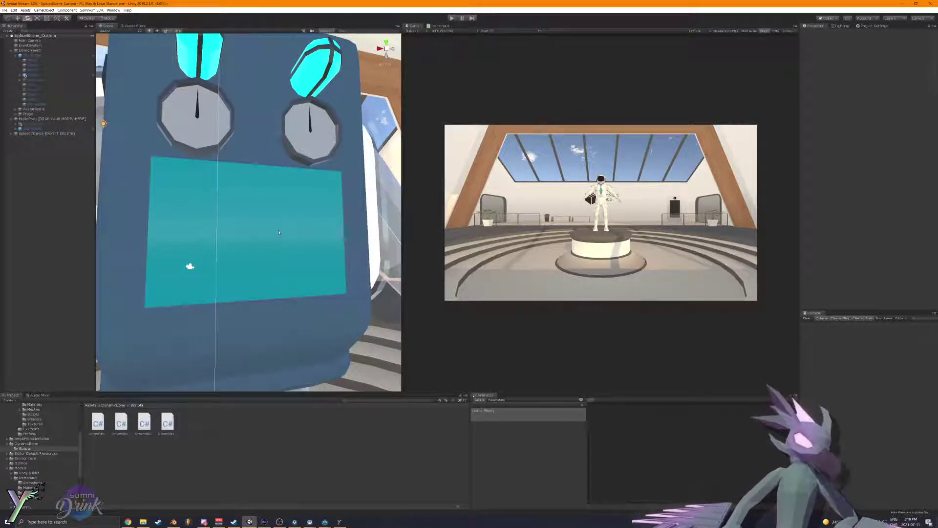
pyautogui.moveTo(284, 237); pyautogui.dragTo(174, 213, button='right')
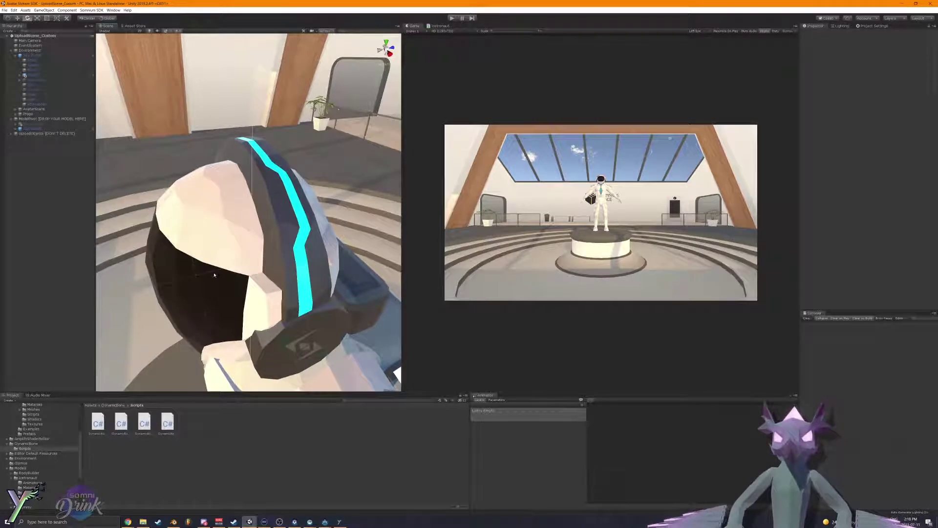
# Step: Select the astronaut's body mesh and inspect the emission color of its glowing material without changing it
pyautogui.click(298, 257)
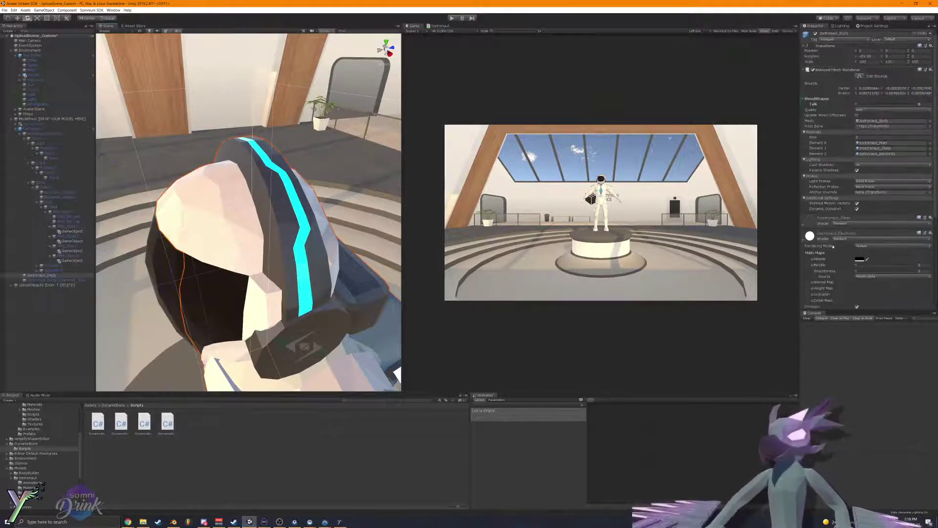
pyautogui.scroll(-5, 850, 251)
pyautogui.click(859, 180)
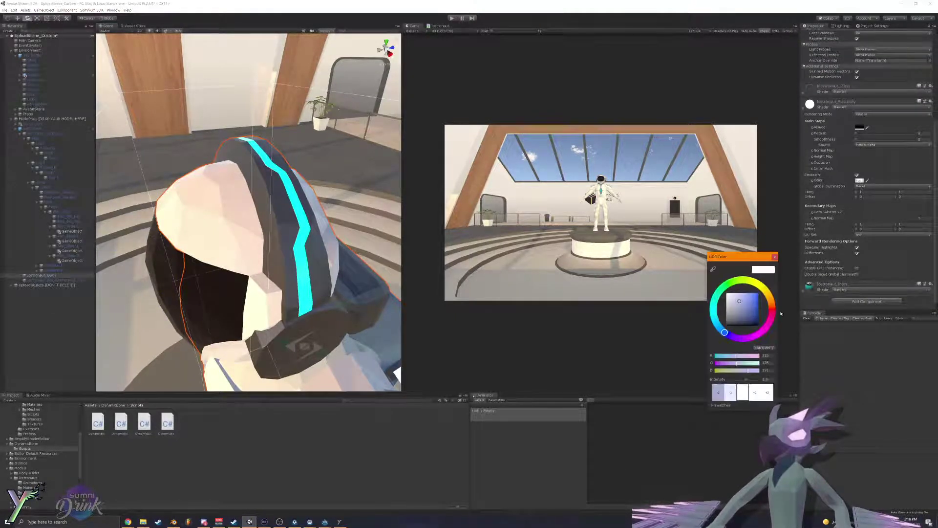
pyautogui.click(775, 257)
pyautogui.keyDown('alt'); pyautogui.moveTo(311, 282); pyautogui.dragTo(493, 244); pyautogui.keyUp('alt')
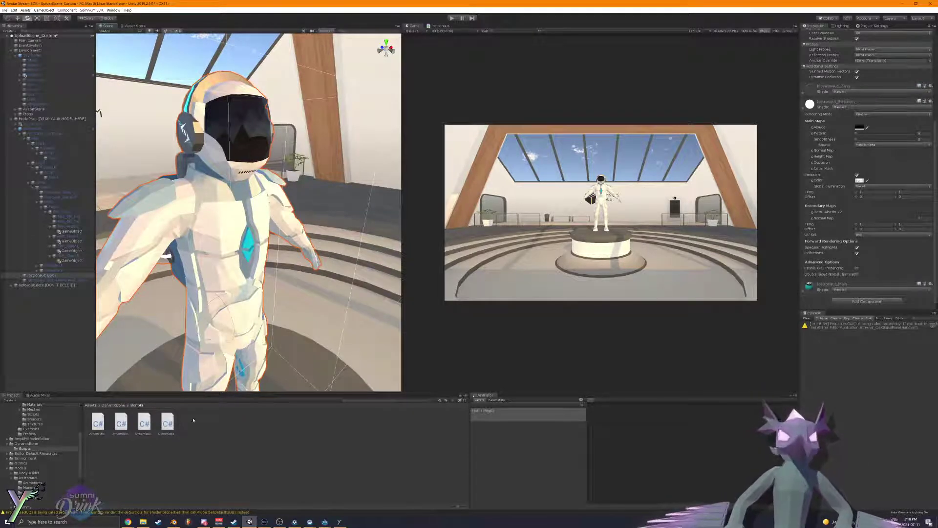
# Step: Create an Animator Controller in the astronaut model's Animations folder and rename it
pyautogui.scroll(-5, 37, 455)
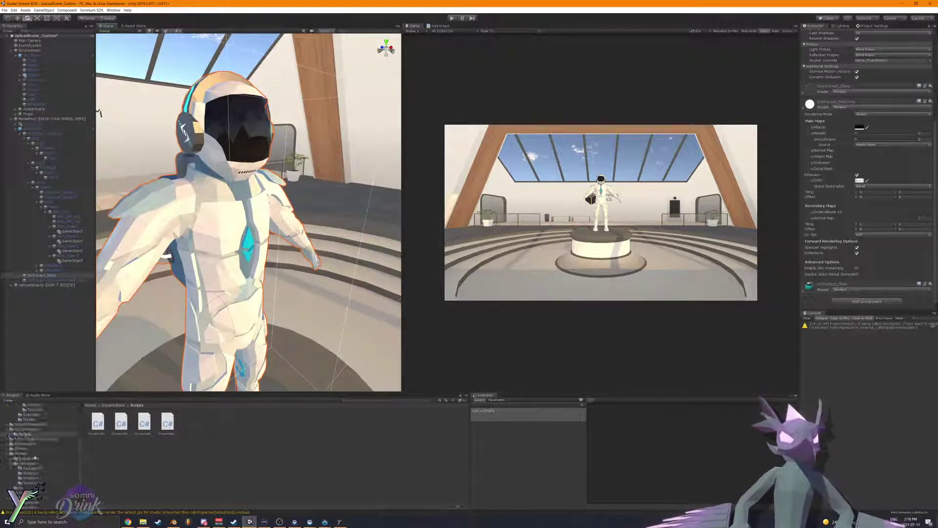
pyautogui.click(28, 413)
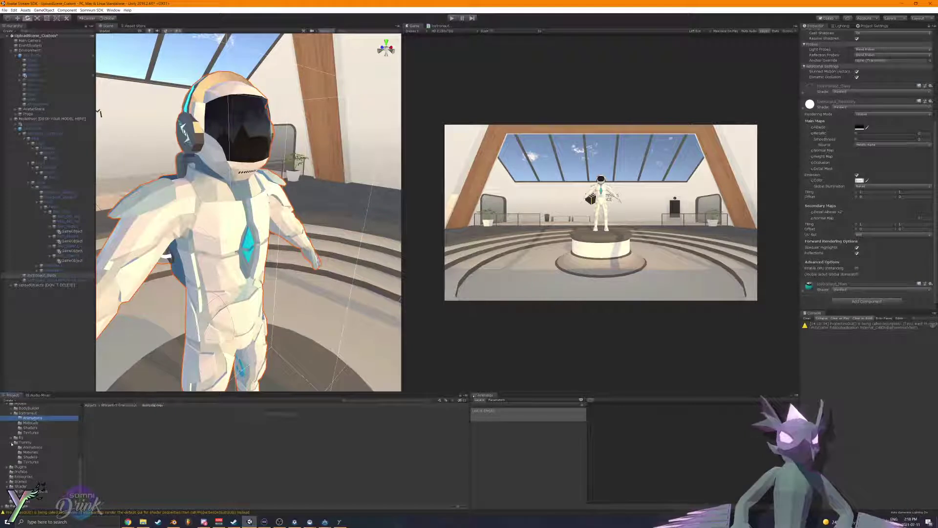
pyautogui.scroll(1, 29, 431)
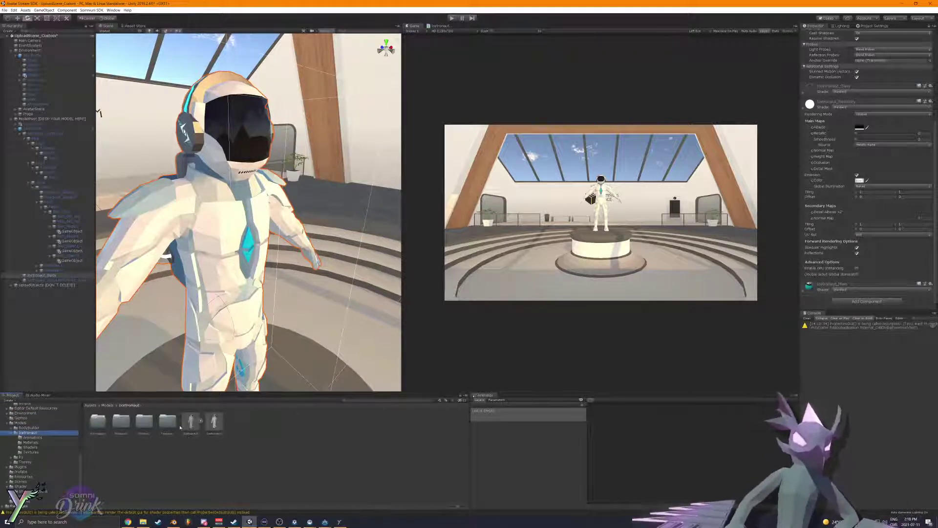
pyautogui.doubleClick(99, 424)
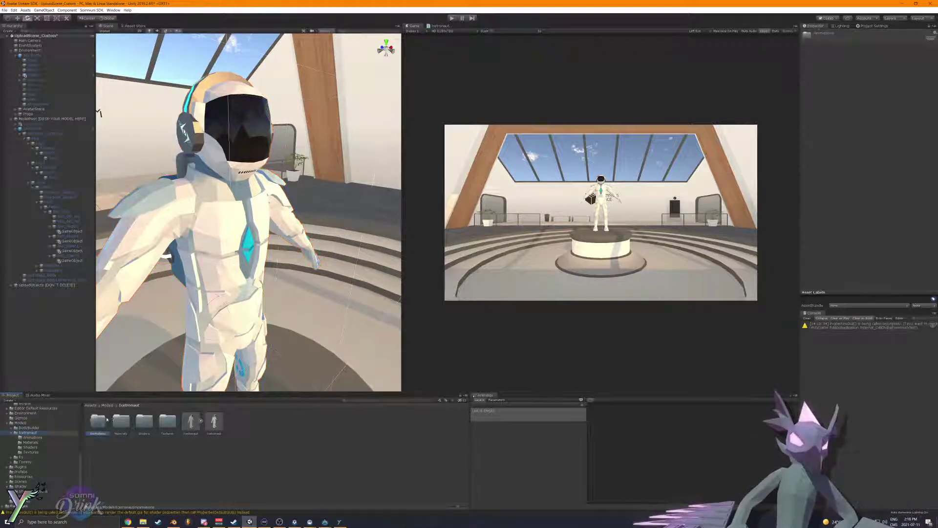
pyautogui.rightClick(102, 435)
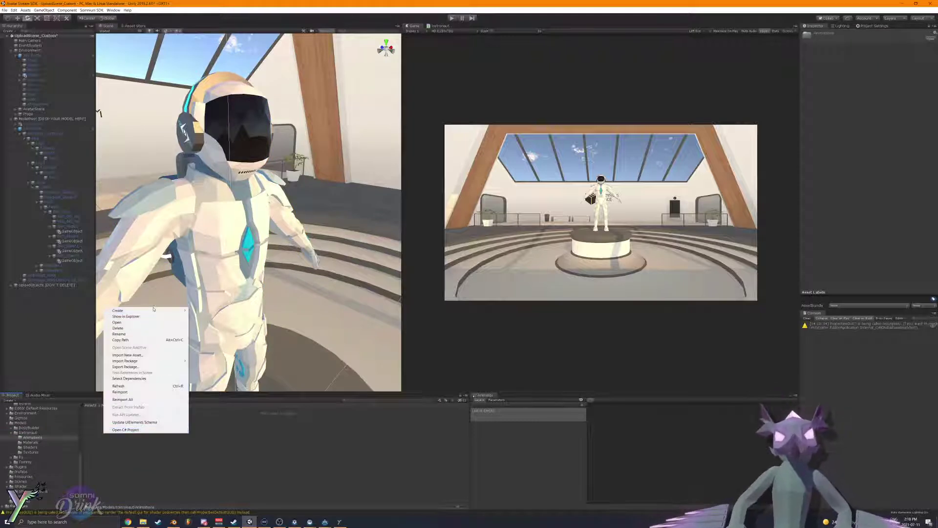
pyautogui.moveTo(147, 311)
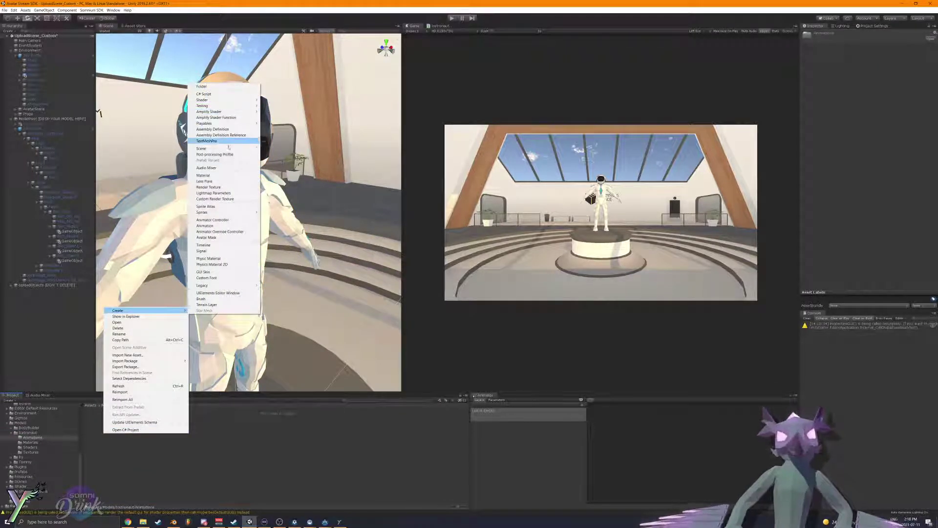
pyautogui.click(222, 220)
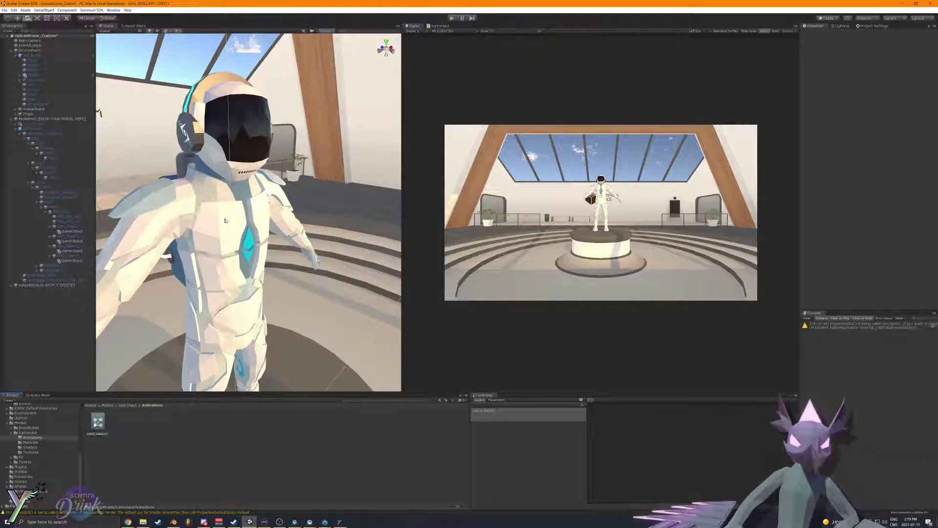
pyautogui.press('Return')
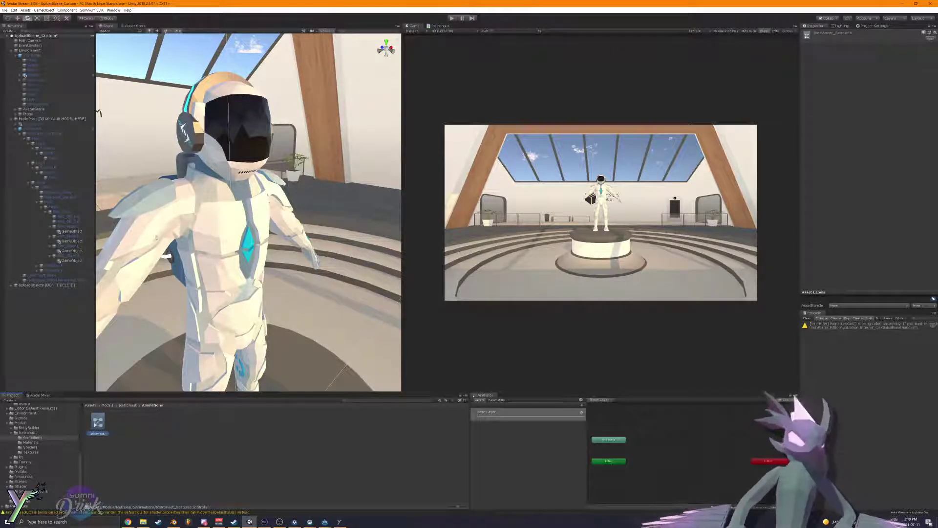
pyautogui.rightClick(101, 427)
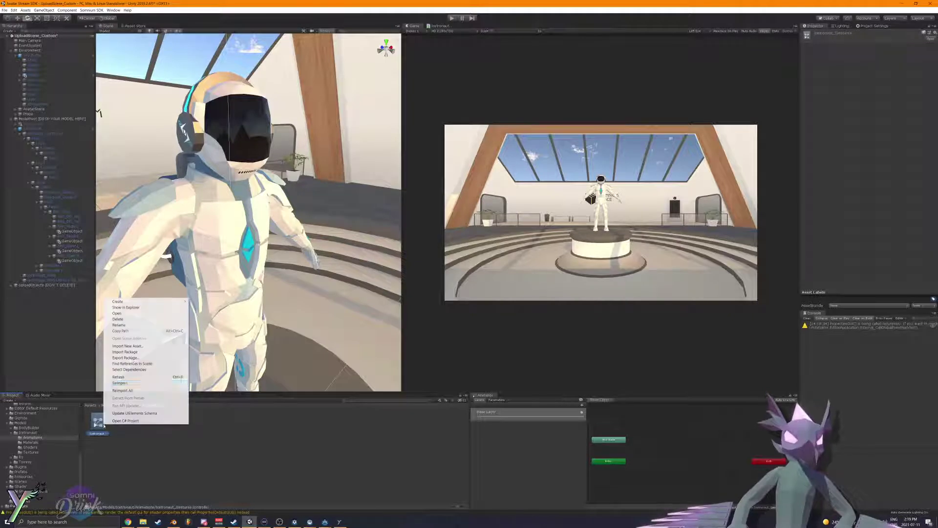
pyautogui.click(136, 324)
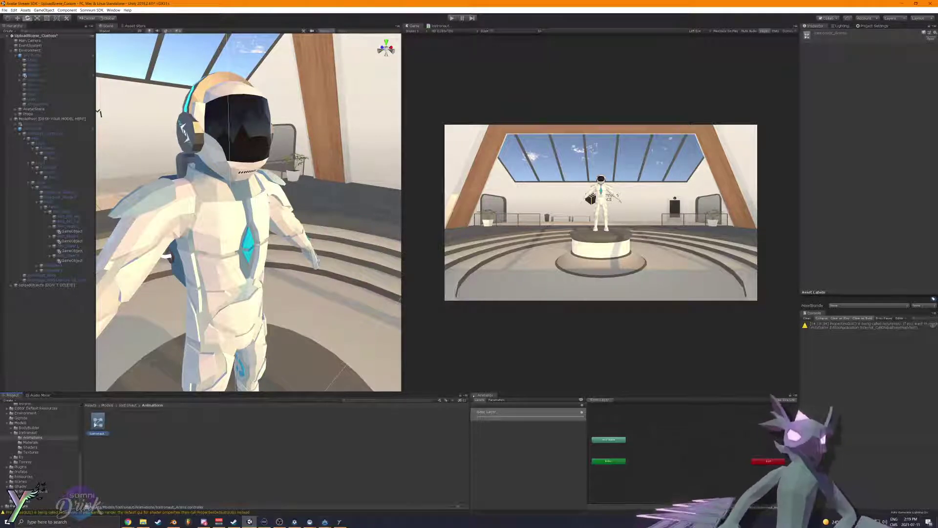
# Step: Inspect the astronaut prefab, return to the scene, and apply all of the avatar's overrides to the prefab
pyautogui.click(30, 128)
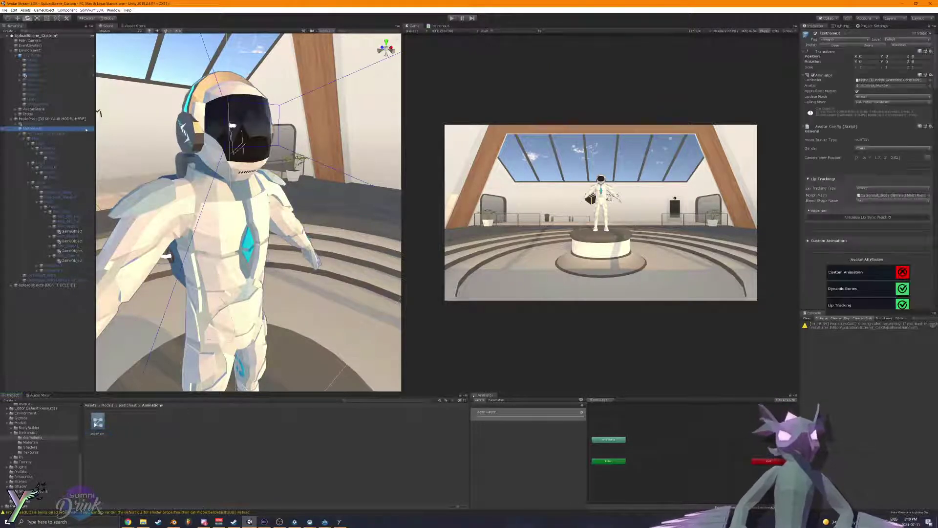
pyautogui.click(89, 131)
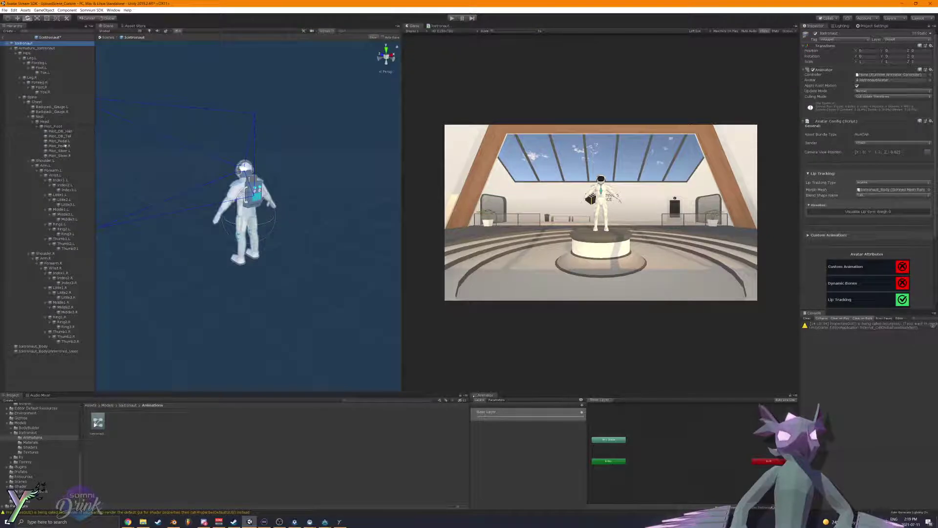
pyautogui.click(4, 38)
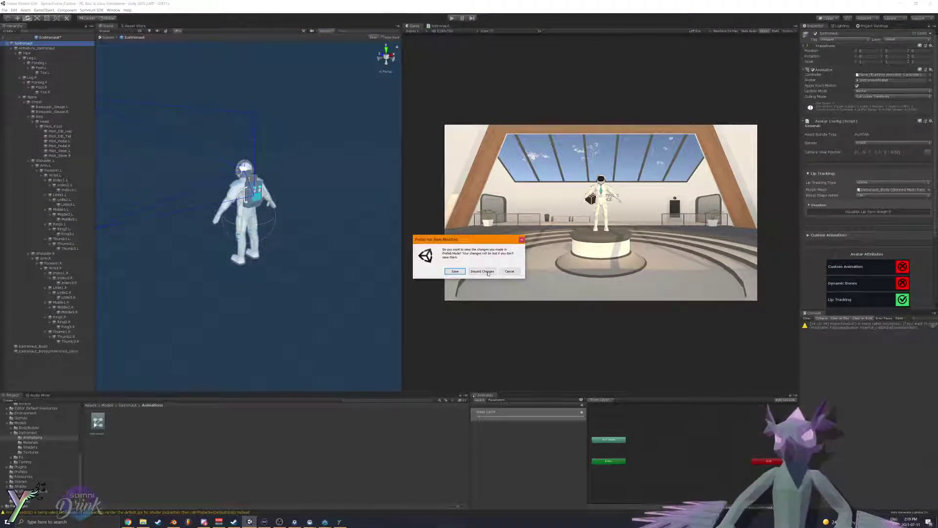
pyautogui.press('Return')
pyautogui.click(901, 46)
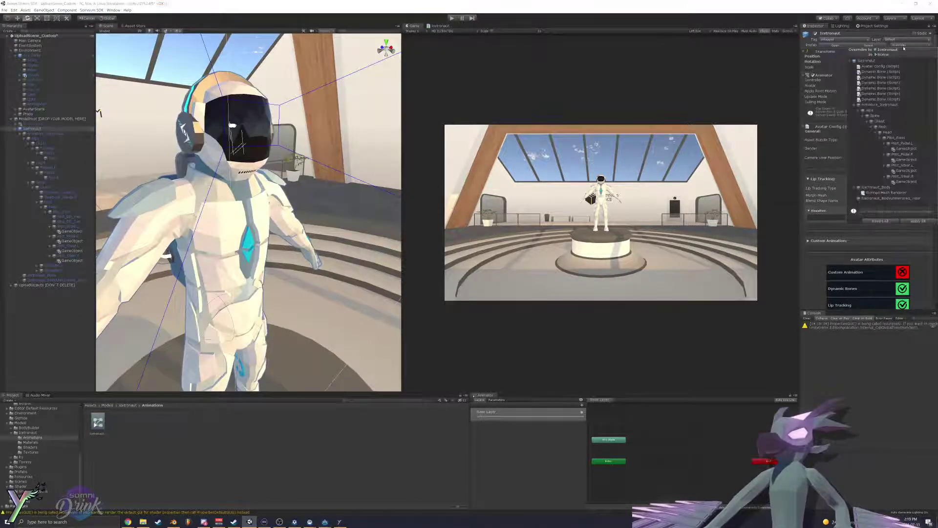
pyautogui.click(912, 221)
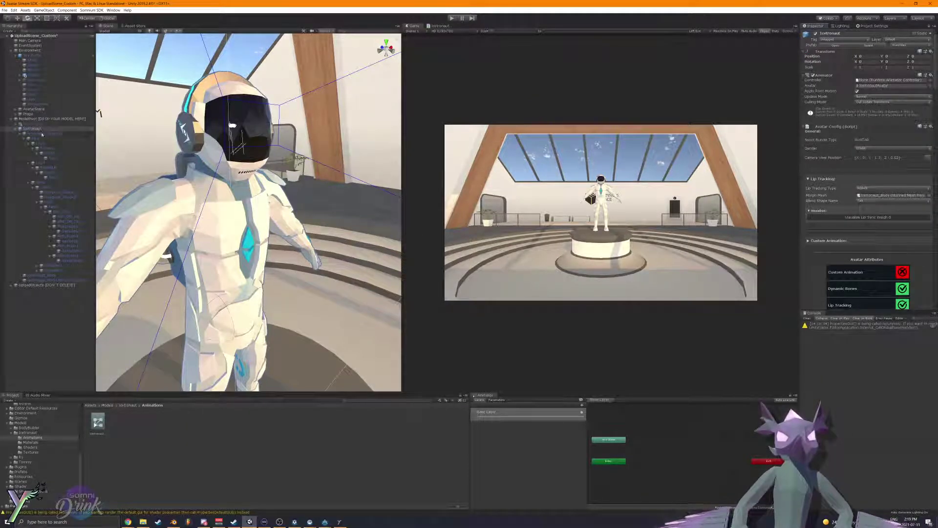
# Step: Run play mode, rotate the Head bone slightly to test the motion around the bird, undo the rotation and exit play mode
pyautogui.click(452, 18)
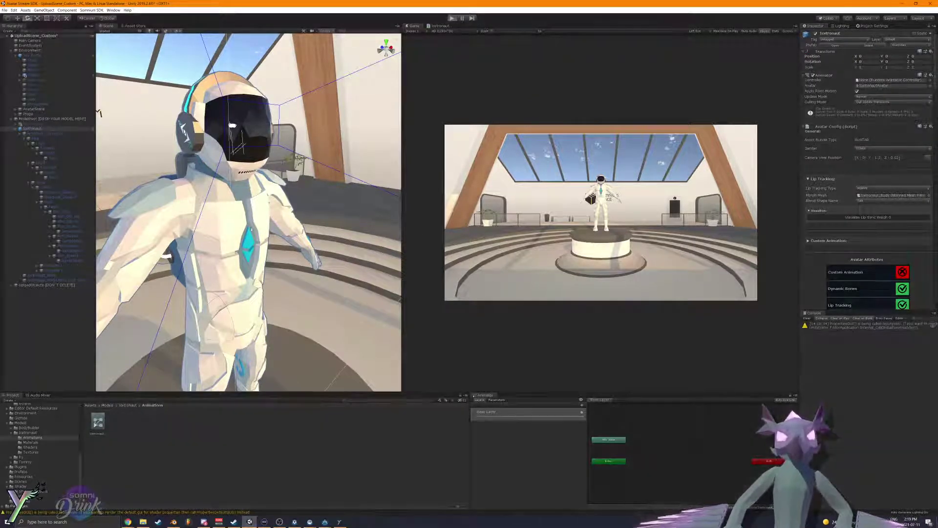
pyautogui.moveTo(233, 227)
pyautogui.mouseDown(button='right')
pyautogui.moveTo(224, 218)
pyautogui.moveTo(218, 231)
pyautogui.mouseUp(button='right')
pyautogui.press('w')
pyautogui.click(62, 206)
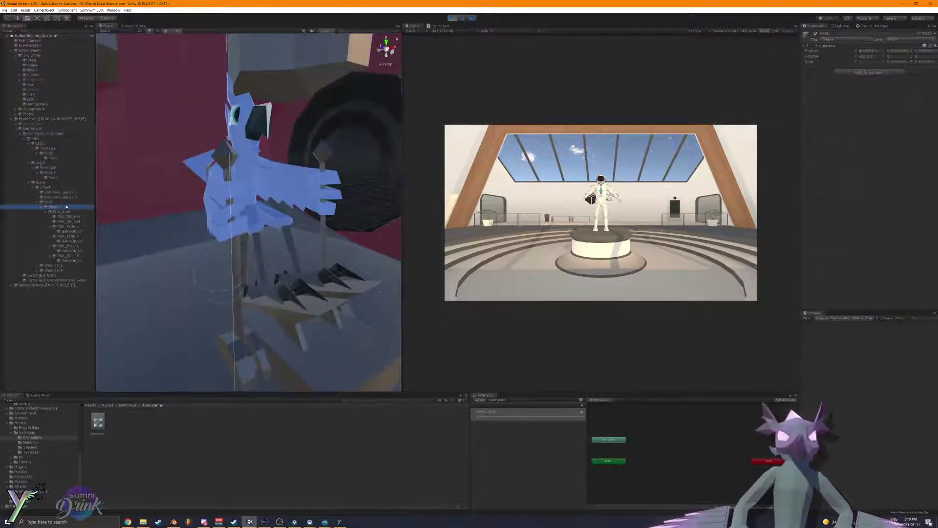
pyautogui.moveTo(226, 288)
pyautogui.mouseDown()
pyautogui.moveTo(195, 286)
pyautogui.moveTo(235, 289)
pyautogui.mouseUp()
pyautogui.hotkey('ctrl', 'z')
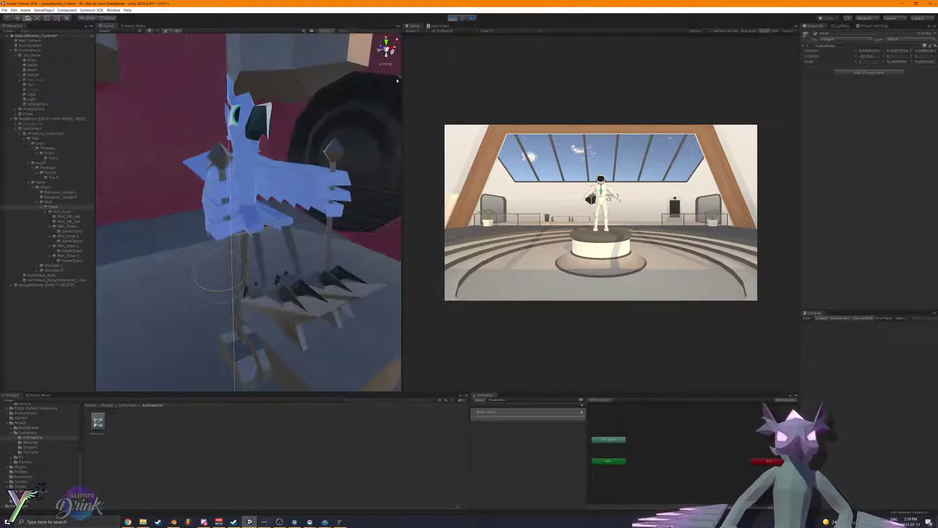
pyautogui.click(452, 18)
# Step: Open the astronaut prefab, add an empty child object under its root and rename it
pyautogui.scroll(-6, 294, 238)
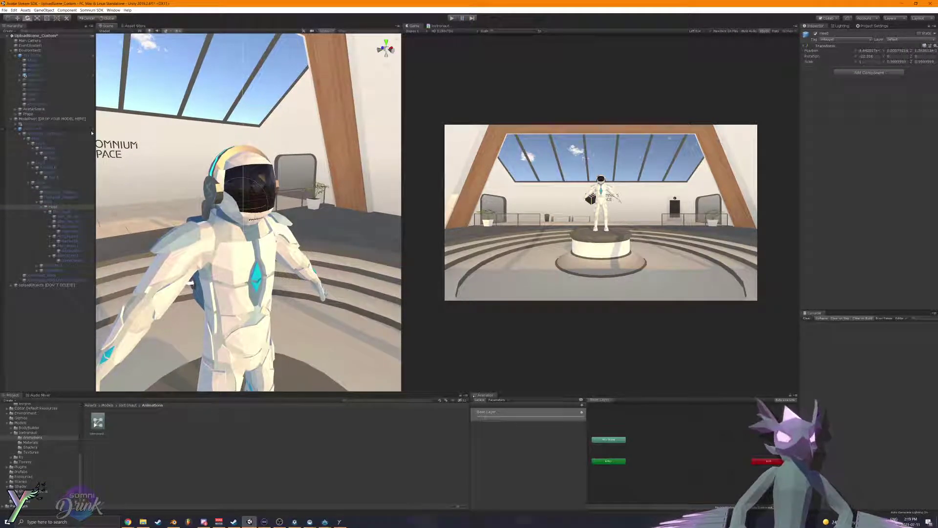
pyautogui.click(95, 129)
pyautogui.click(92, 129)
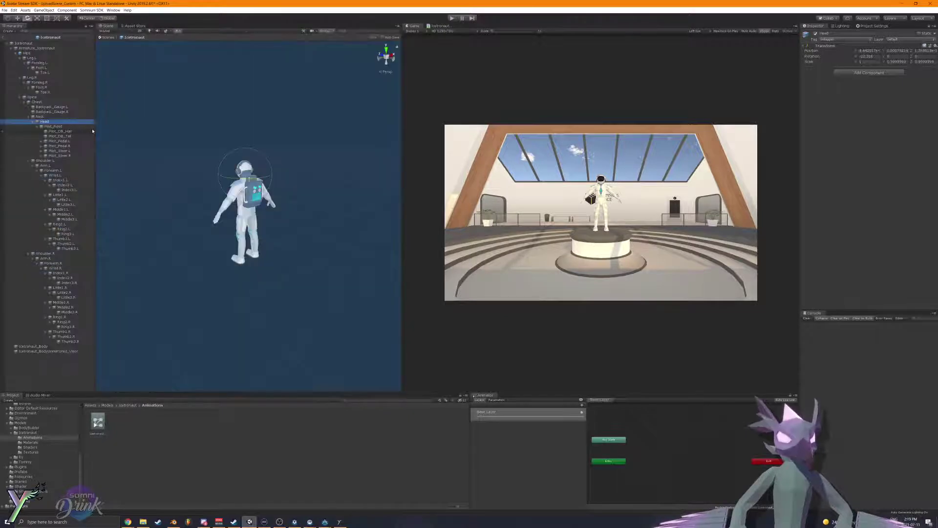
pyautogui.click(11, 48)
pyautogui.rightClick(18, 44)
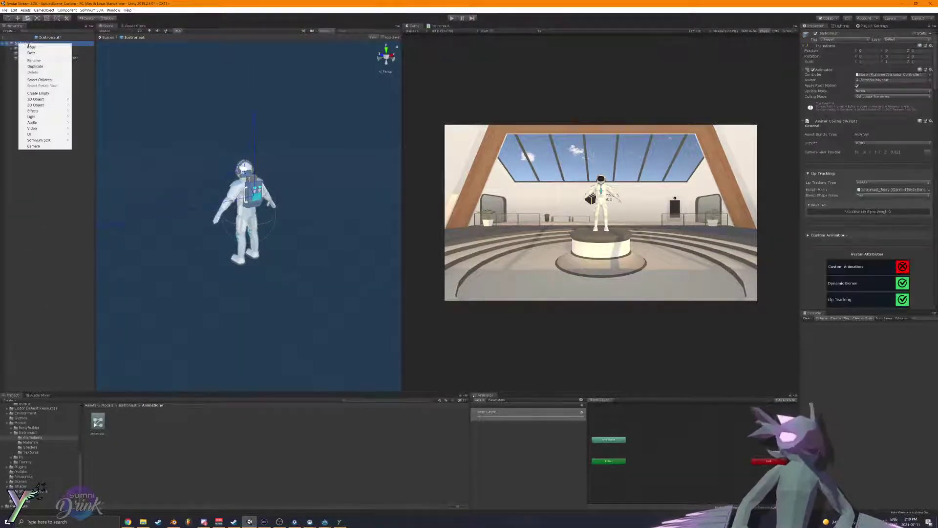
pyautogui.click(43, 94)
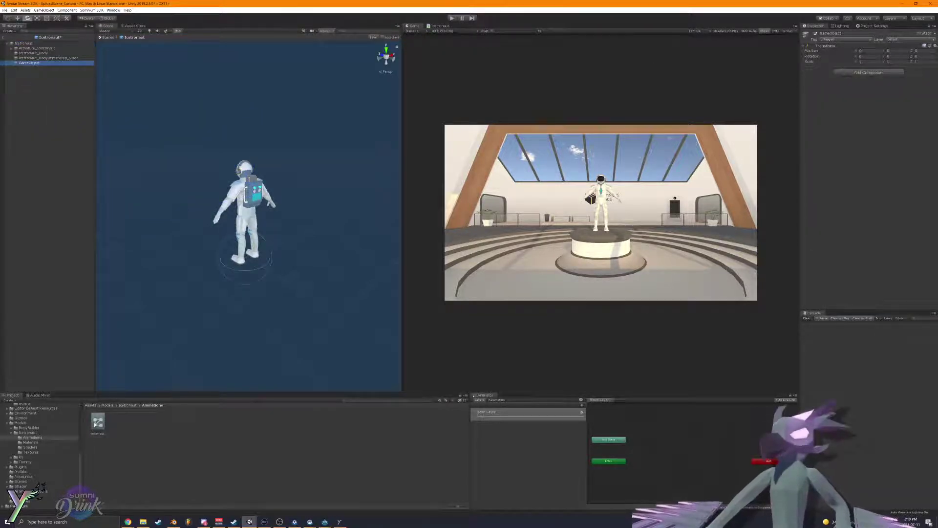
pyautogui.click(852, 33)
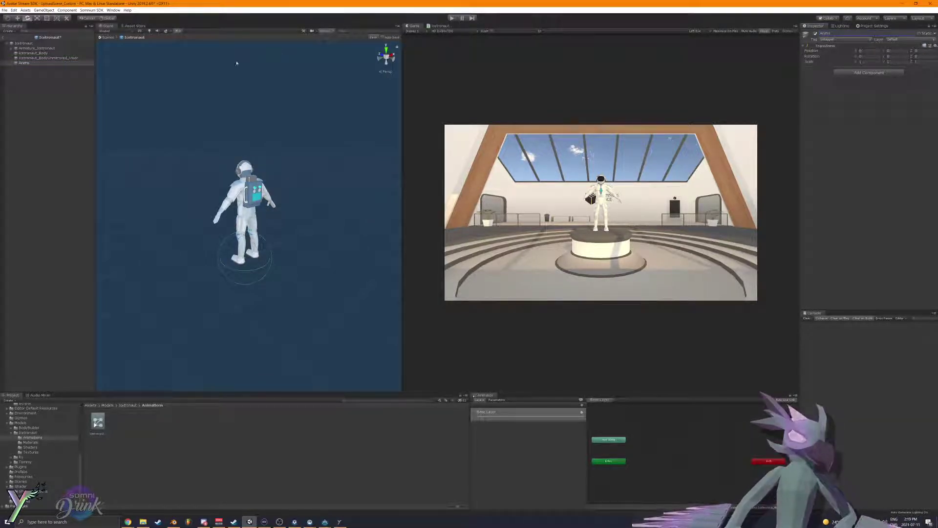
# Step: Parent the astronaut's armature and both body meshes to the new empty object, and return to the scene
pyautogui.click(51, 53)
pyautogui.click(47, 44)
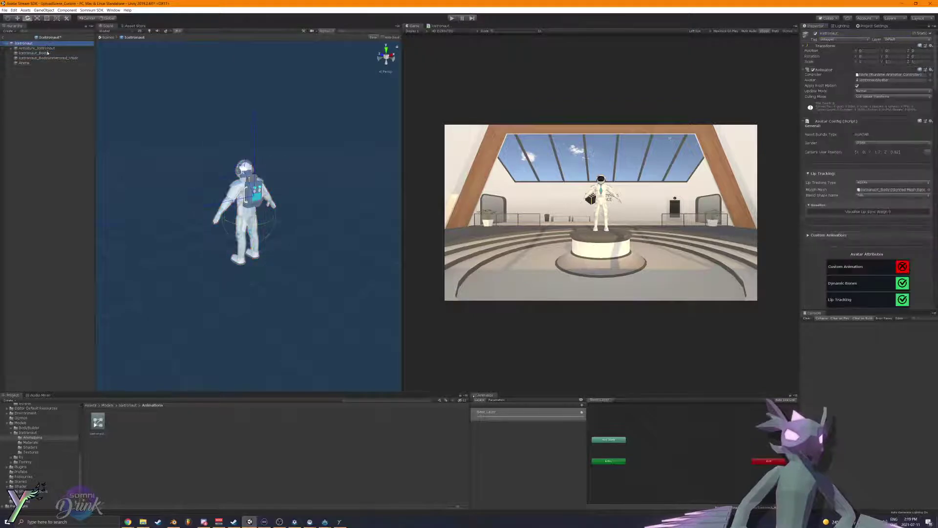
pyautogui.click(48, 48)
pyautogui.keyDown('shift'); pyautogui.click(43, 58); pyautogui.keyUp('shift')
pyautogui.moveTo(28, 70); pyautogui.dragTo(24, 63)
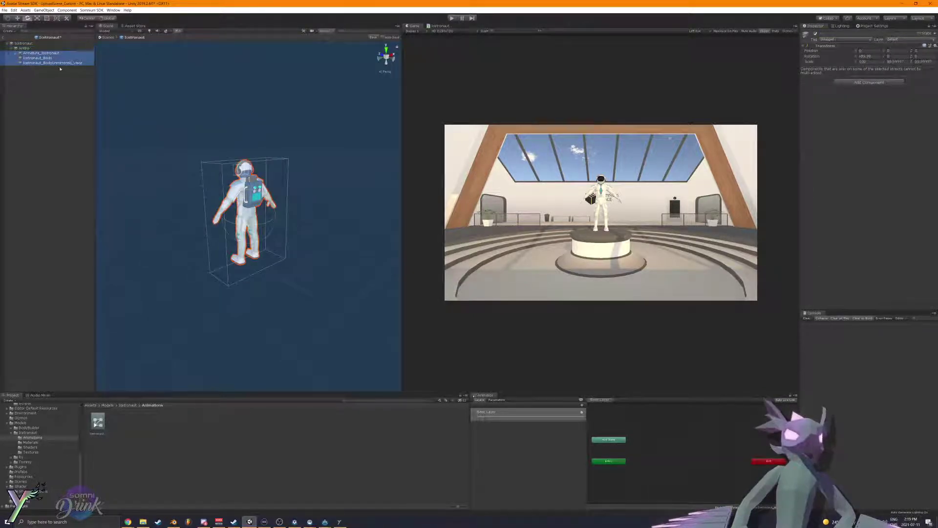
pyautogui.click(3, 39)
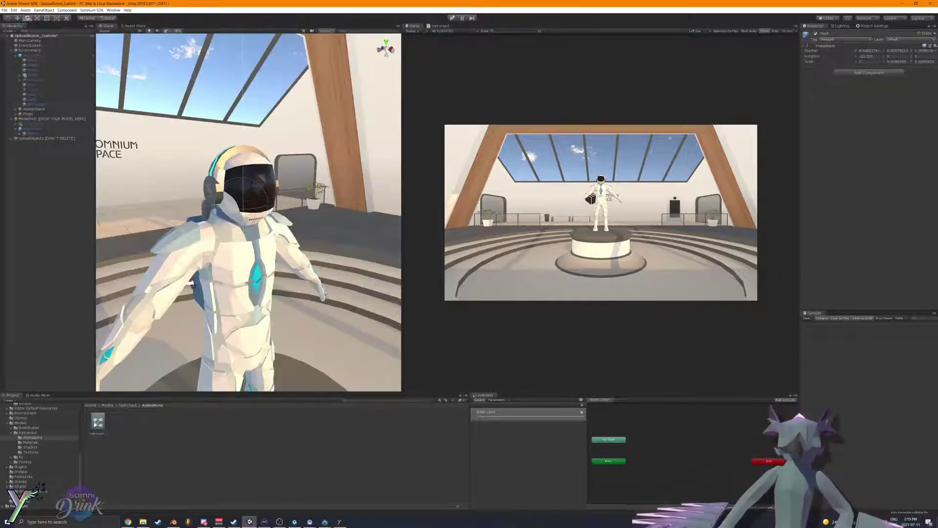
# Step: Run play mode, view the avatar and the bird's dynamic bones up close, and exit play mode
pyautogui.click(451, 18)
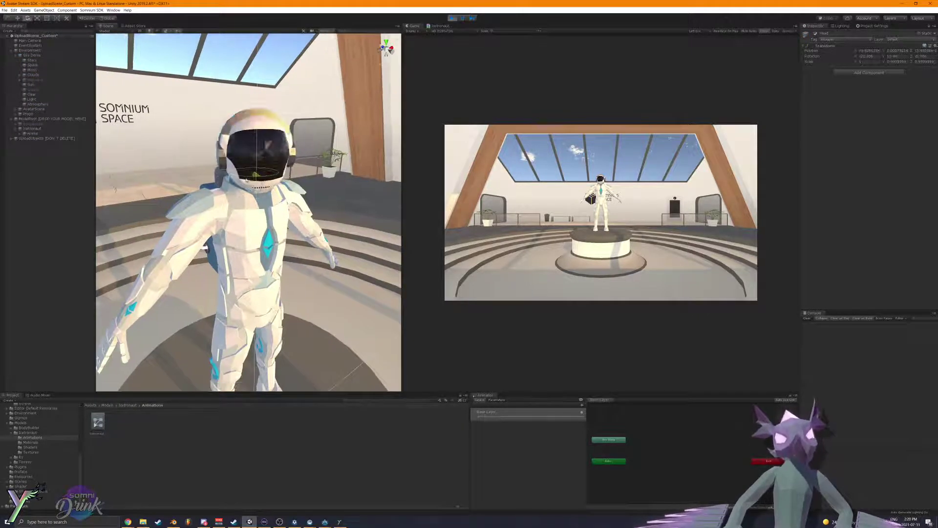
pyautogui.keyDown('alt'); pyautogui.moveTo(267, 168); pyautogui.dragTo(255, 232); pyautogui.keyUp('alt')
pyautogui.scroll(5, 263, 199)
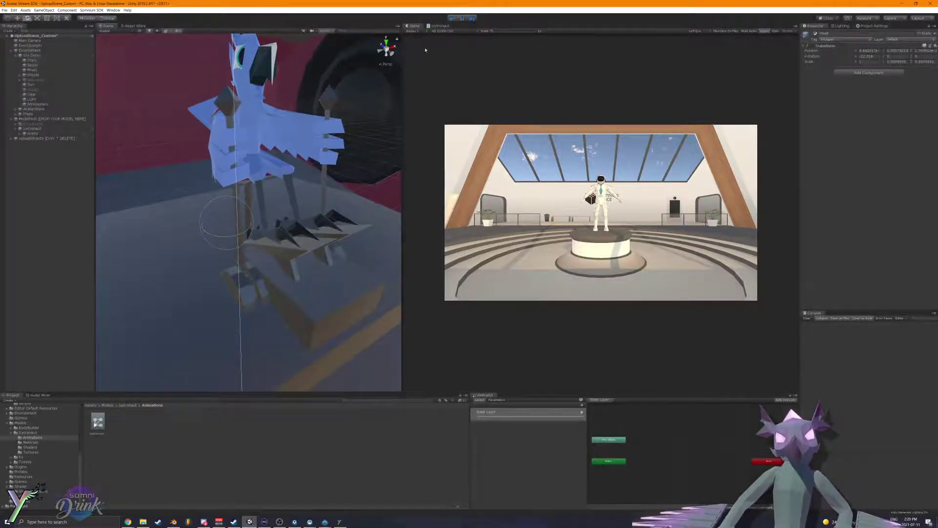
pyautogui.scroll(-10, 289, 192)
pyautogui.keyDown('alt'); pyautogui.moveTo(272, 216); pyautogui.dragTo(269, 199); pyautogui.keyUp('alt')
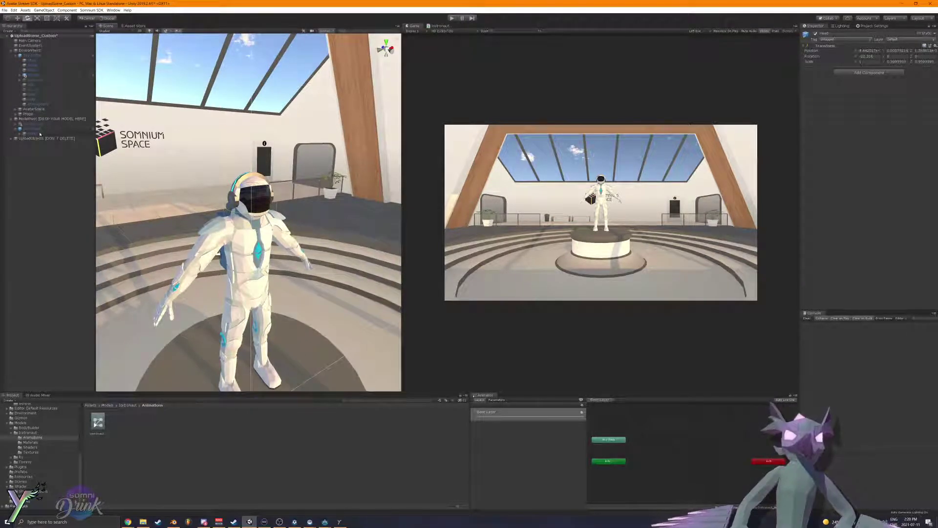
# Step: Open the astronaut prefab and add an Animator component to the child object that holds the armature and body meshes
pyautogui.click(92, 132)
pyautogui.click(93, 131)
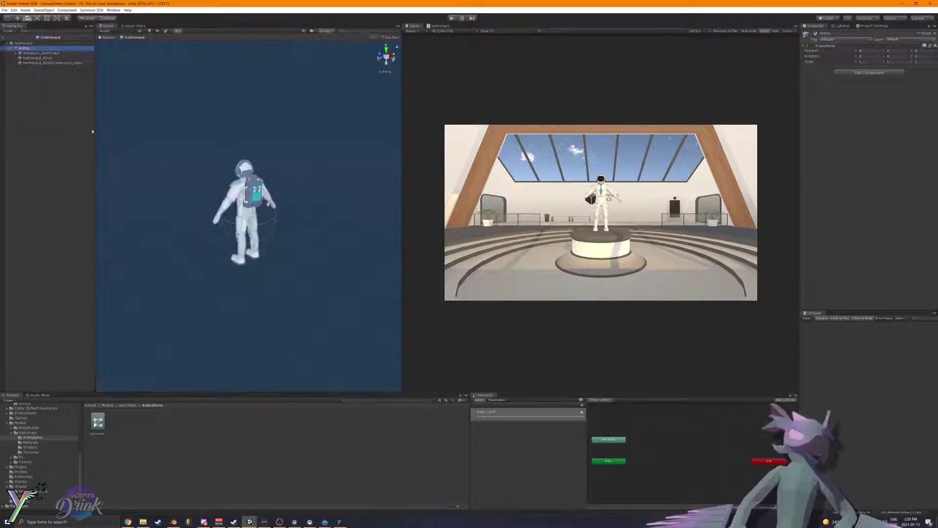
pyautogui.click(875, 74)
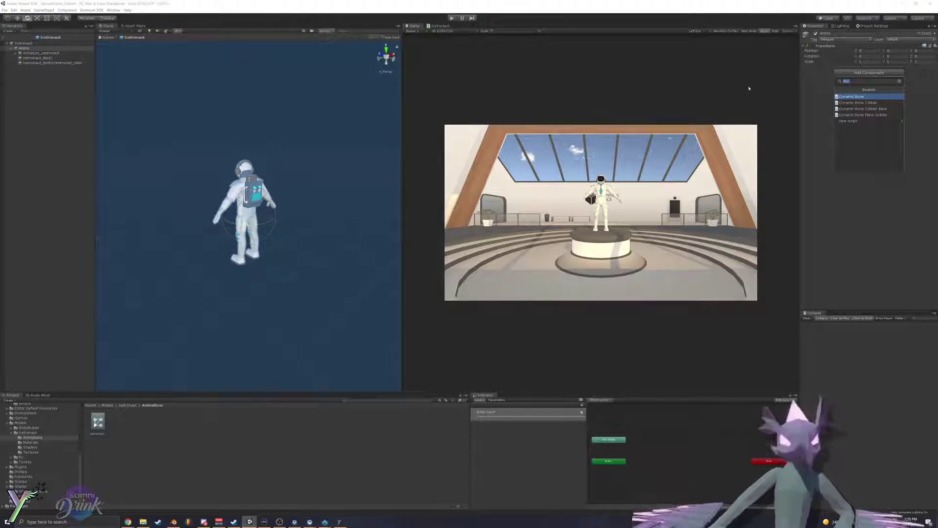
pyautogui.write('animator')
pyautogui.press('Return')
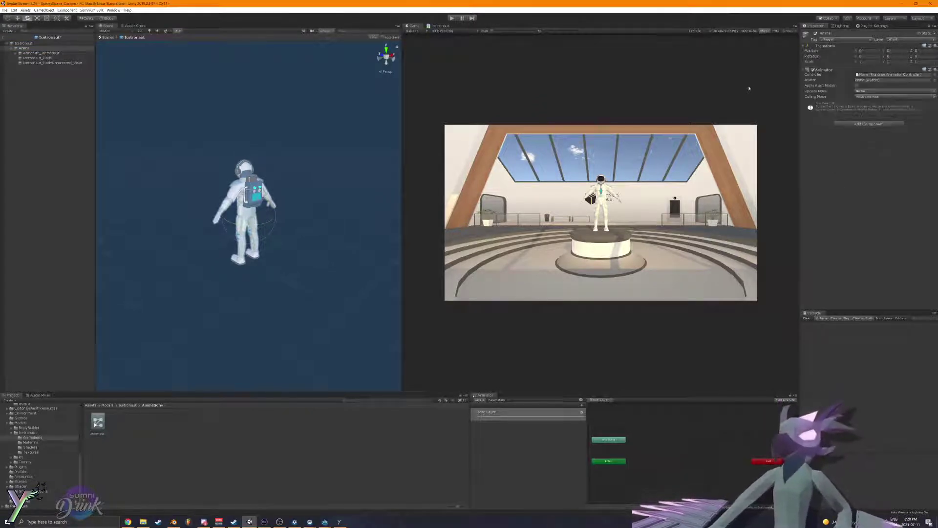
# Step: Assign the astronaut's Animator Controller to the new Animator, check the root's components, and return to the scene
pyautogui.moveTo(100, 430); pyautogui.dragTo(874, 76)
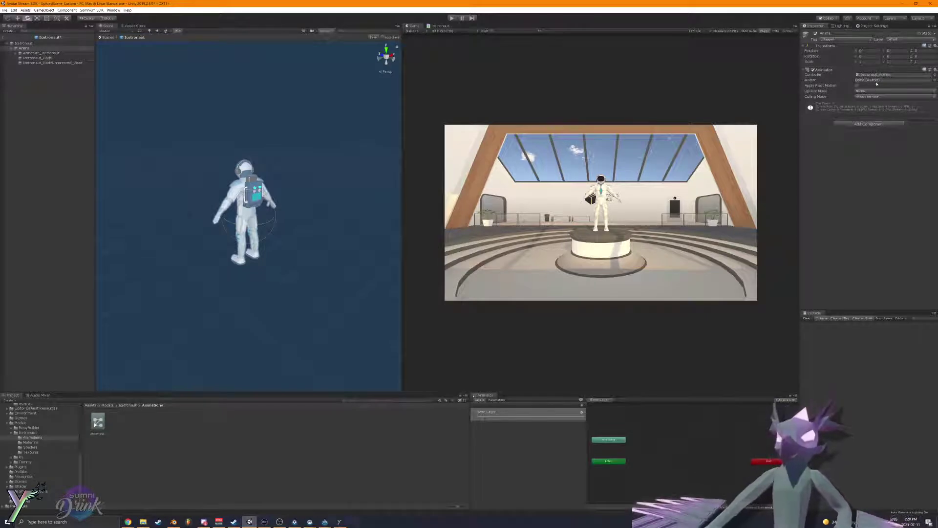
pyautogui.click(20, 44)
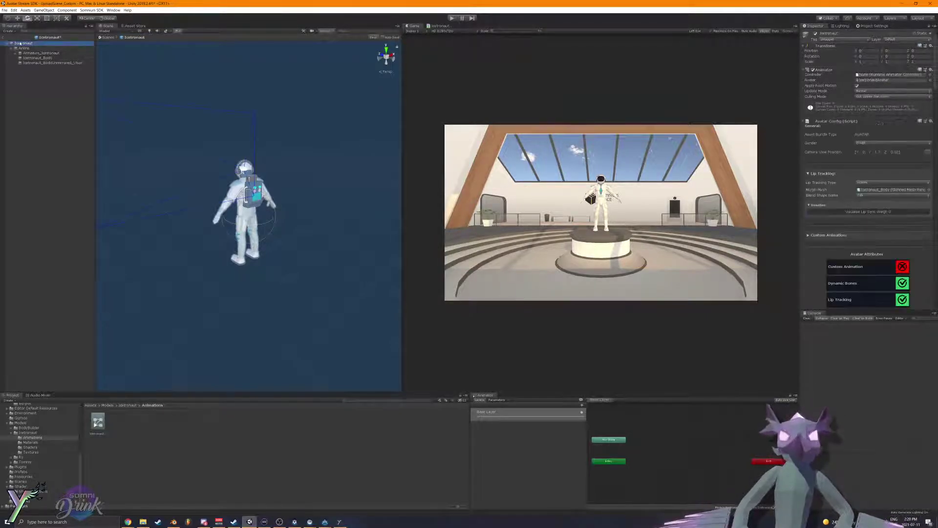
pyautogui.click(29, 48)
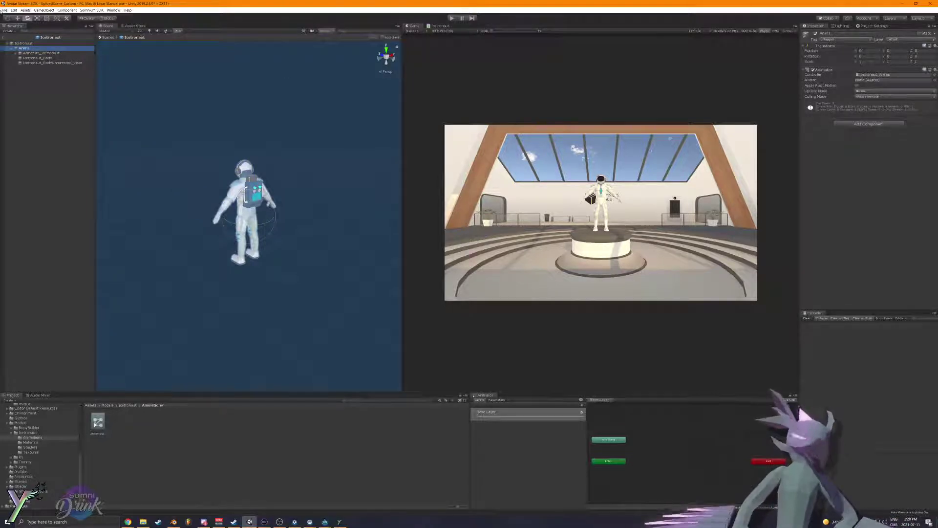
pyautogui.click(3, 39)
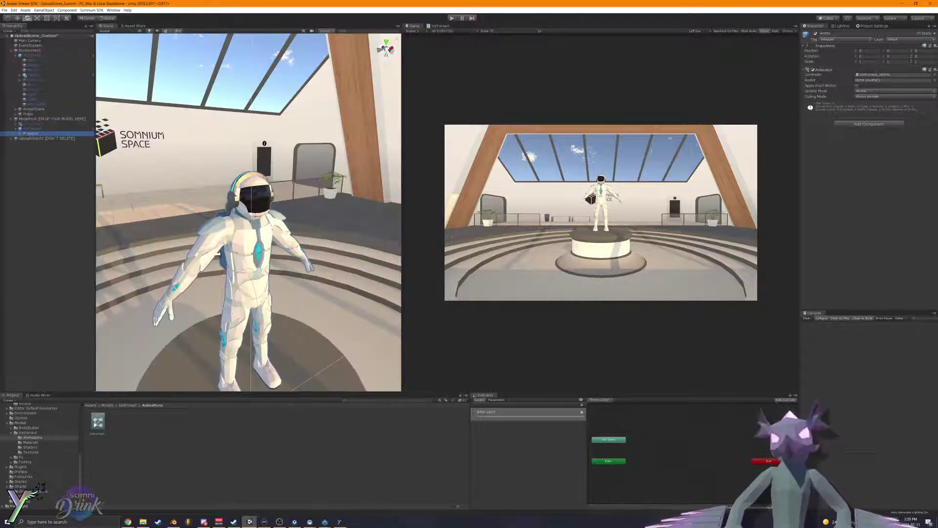
# Step: Select the astronaut avatar, review its Build & Upload validation list, and close it without building
pyautogui.moveTo(254, 214); pyautogui.dragTo(265, 246, button='right')
pyautogui.press('w')
pyautogui.press('s')
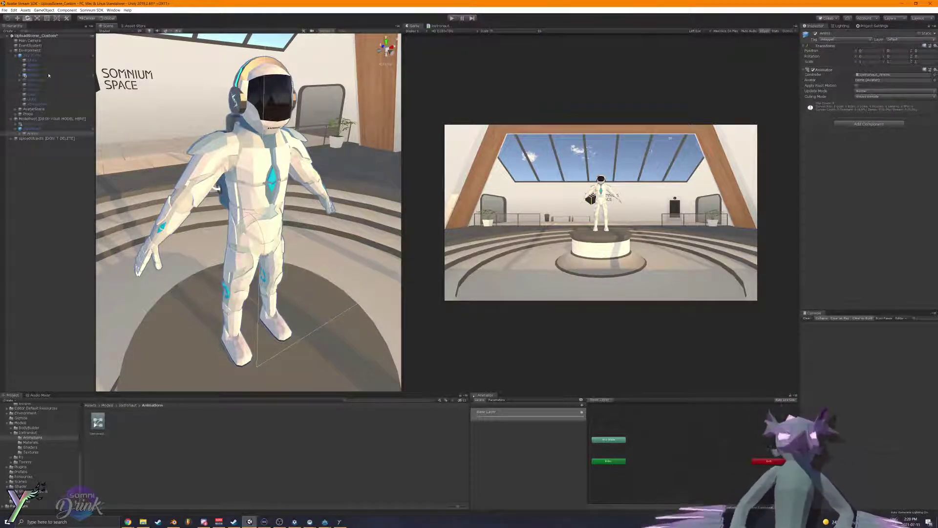
pyautogui.click(27, 119)
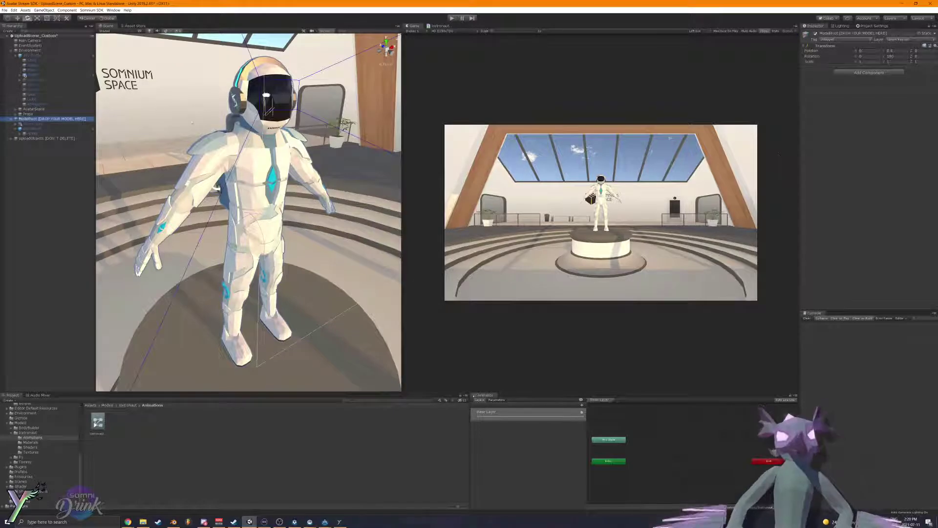
pyautogui.click(59, 128)
pyautogui.scroll(-10, 886, 230)
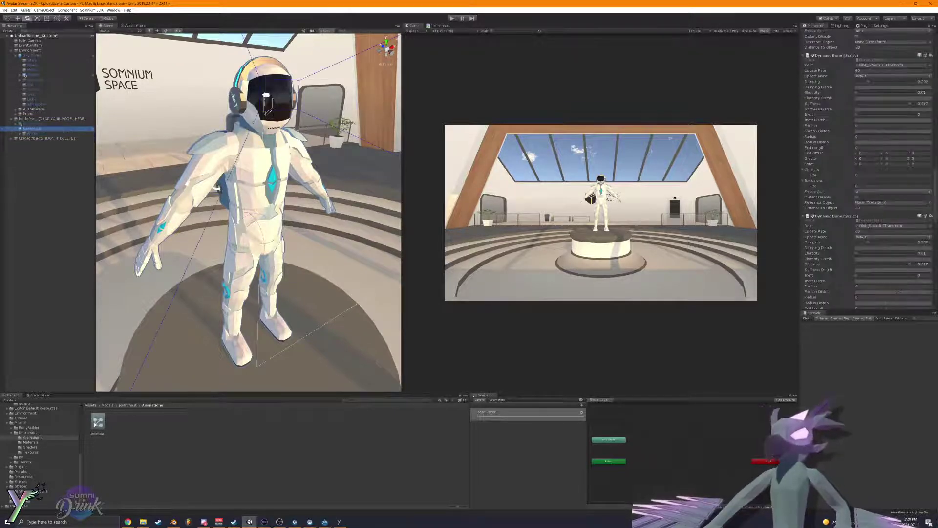
pyautogui.scroll(5, 887, 230)
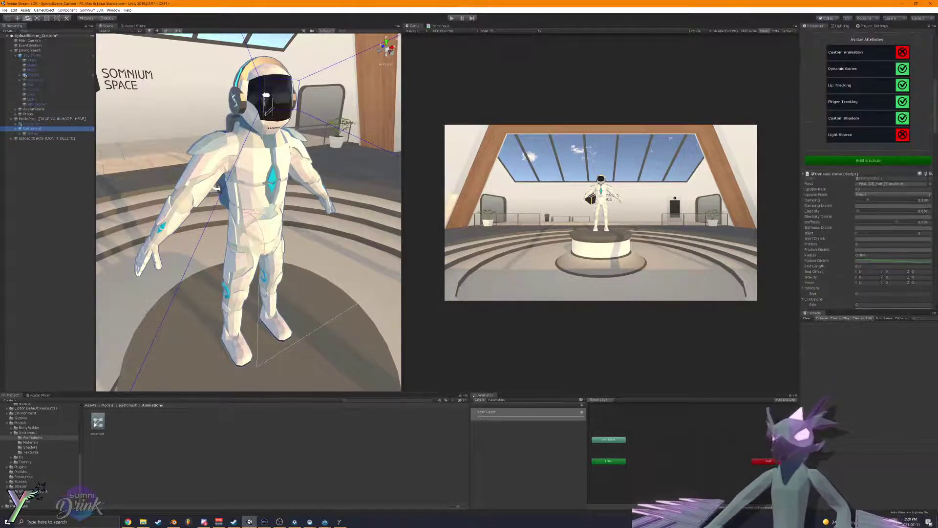
pyautogui.click(862, 164)
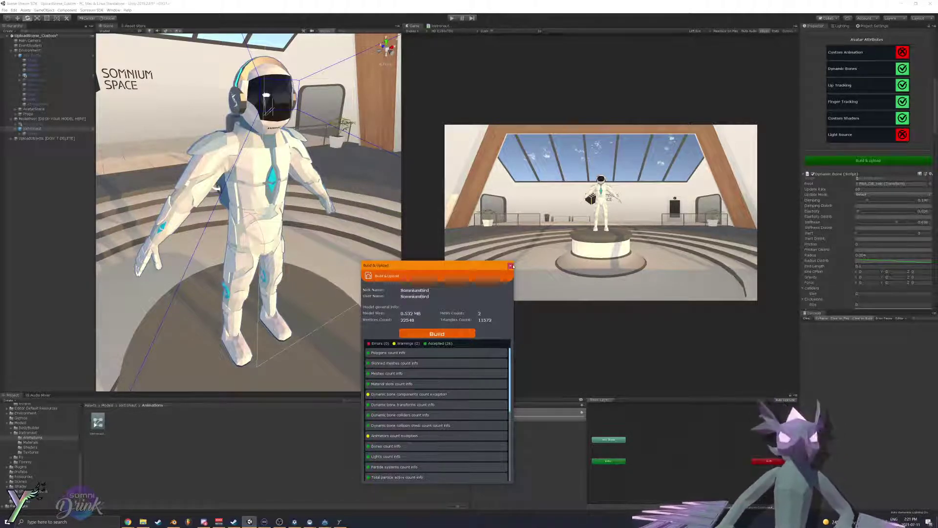
pyautogui.click(511, 266)
pyautogui.moveTo(253, 230); pyautogui.dragTo(250, 173, button='right')
pyautogui.press('w')
pyautogui.press('s')
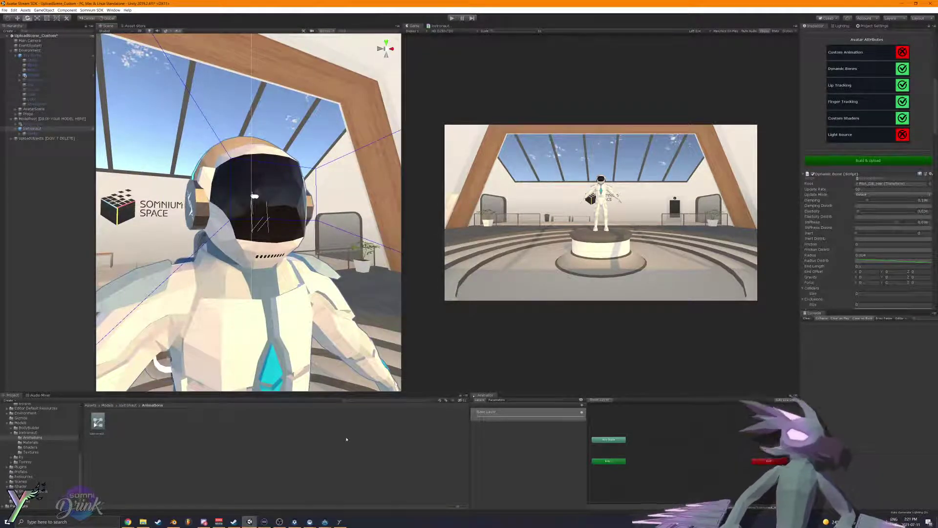
pyautogui.moveTo(254, 205); pyautogui.dragTo(293, 195, button='right')
pyautogui.press('s')
pyautogui.moveTo(334, 359); pyautogui.dragTo(351, 339, button='right')
pyautogui.press('w')
pyautogui.press('d')
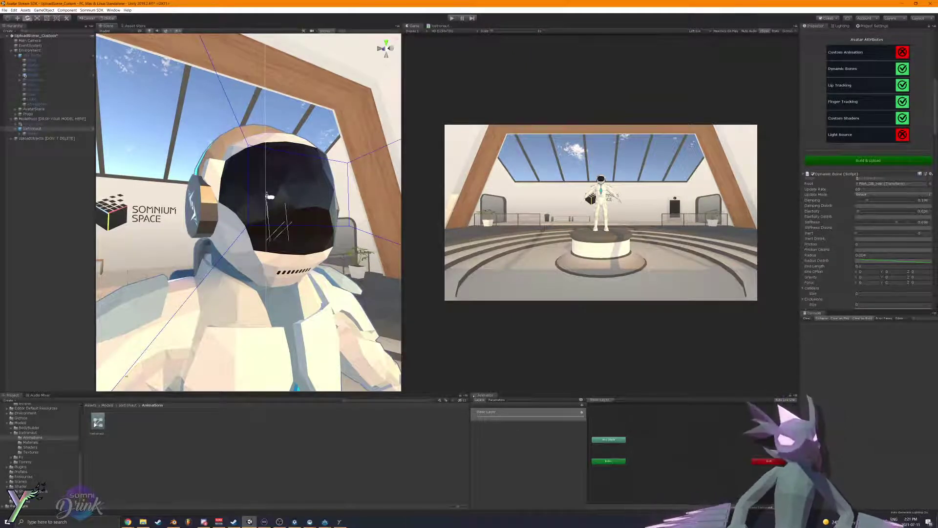
# Step: Browse to the Tommy model's Animations folder and display the parameters of its gestures Animator Controller
pyautogui.scroll(-10, 41, 455)
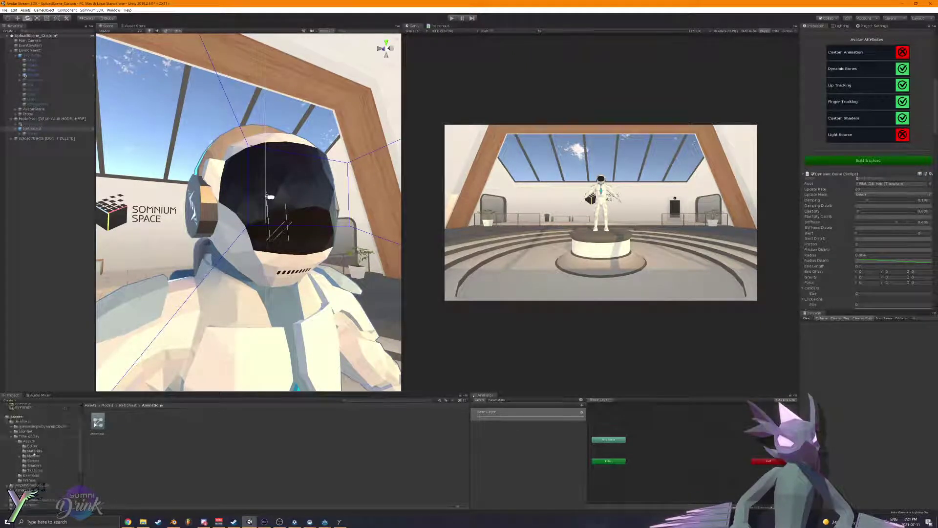
pyautogui.scroll(6, 41, 455)
pyautogui.click(12, 462)
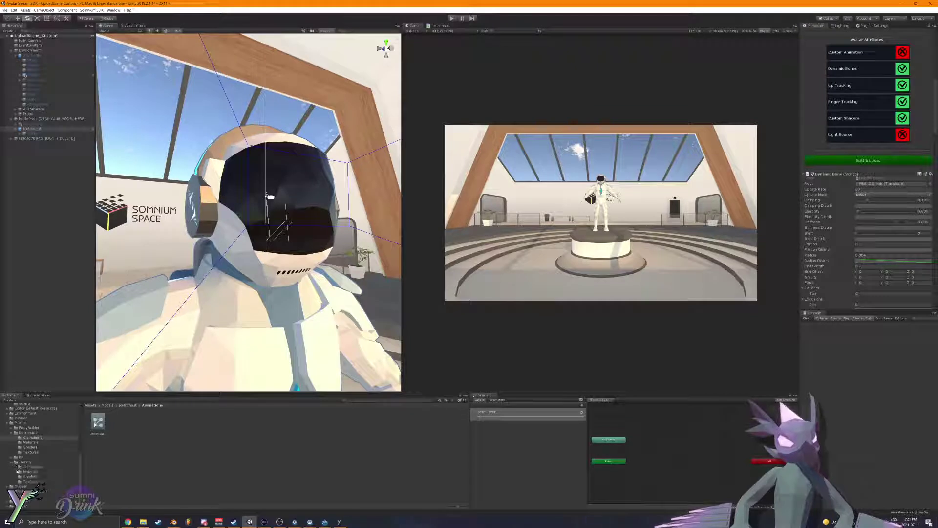
pyautogui.click(32, 467)
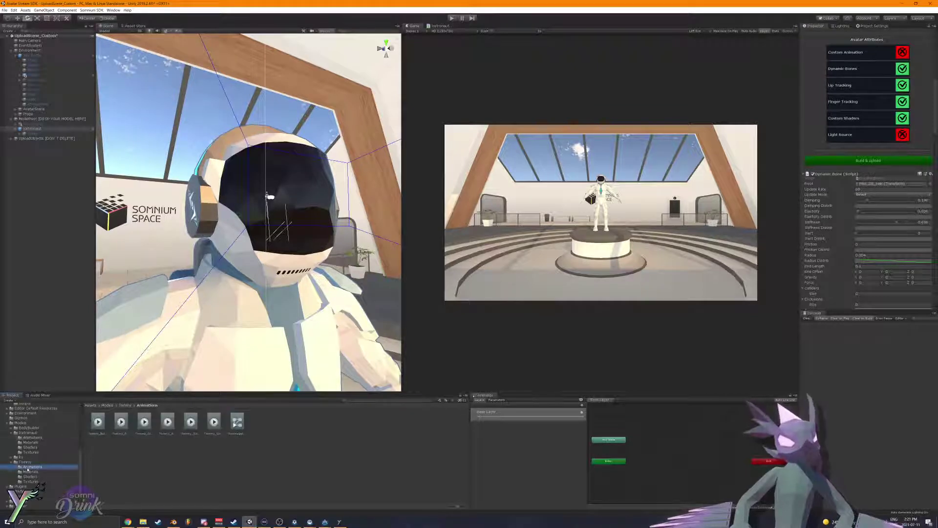
pyautogui.click(228, 424)
pyautogui.click(496, 400)
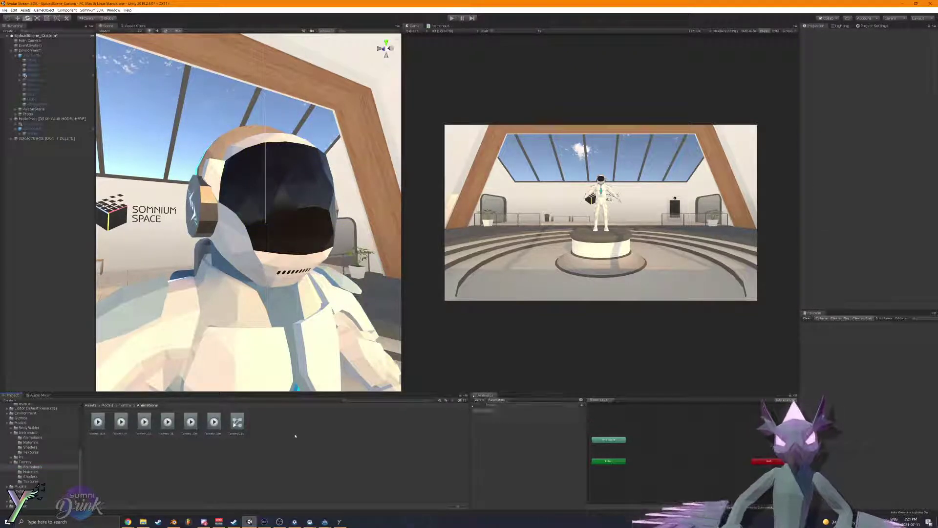
pyautogui.click(237, 422)
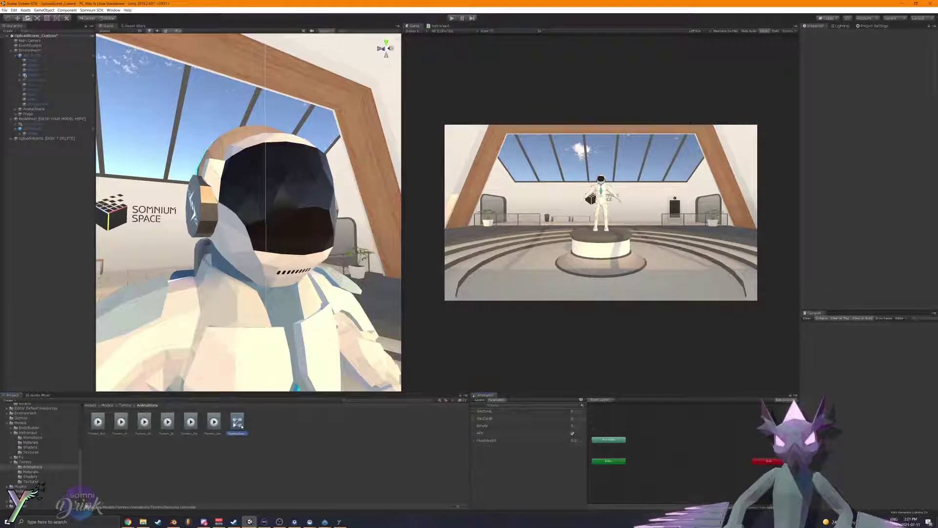
# Step: Examine the GestureL, GestureR, Emote, AFK and HeadHeight parameters and the layers of Tommy's gestures controller
pyautogui.click(491, 411)
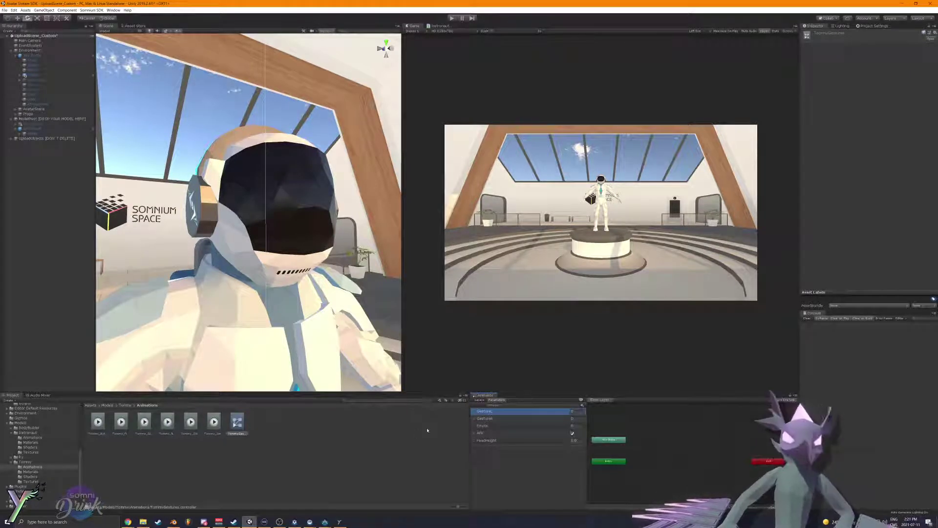
pyautogui.rightClick(240, 416)
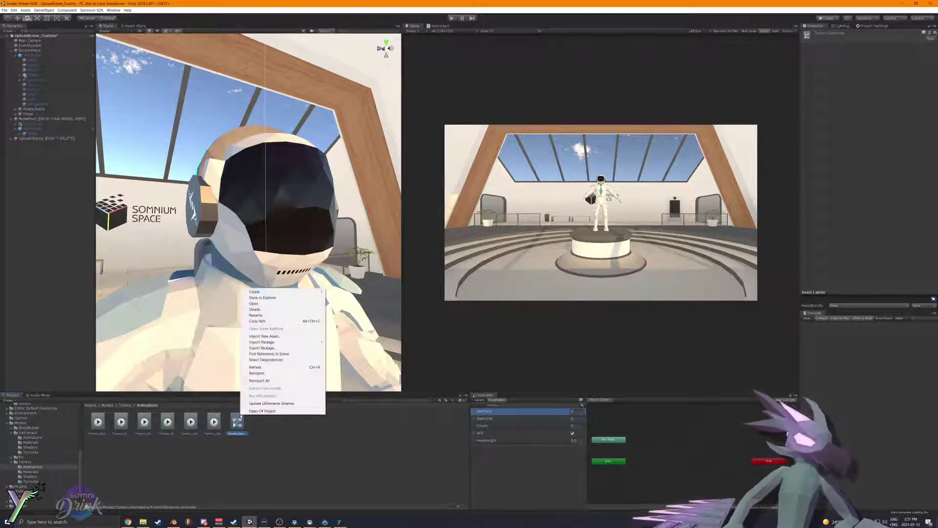
pyautogui.click(486, 471)
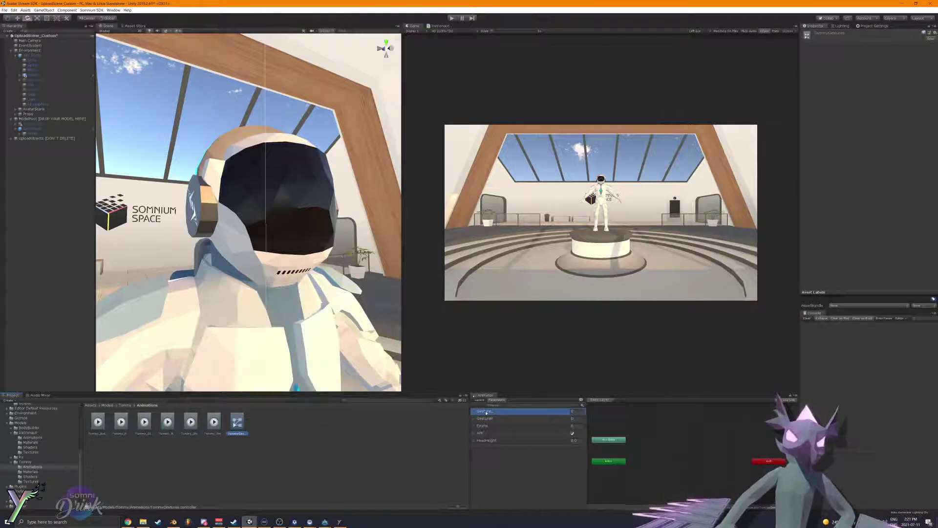
pyautogui.click(487, 418)
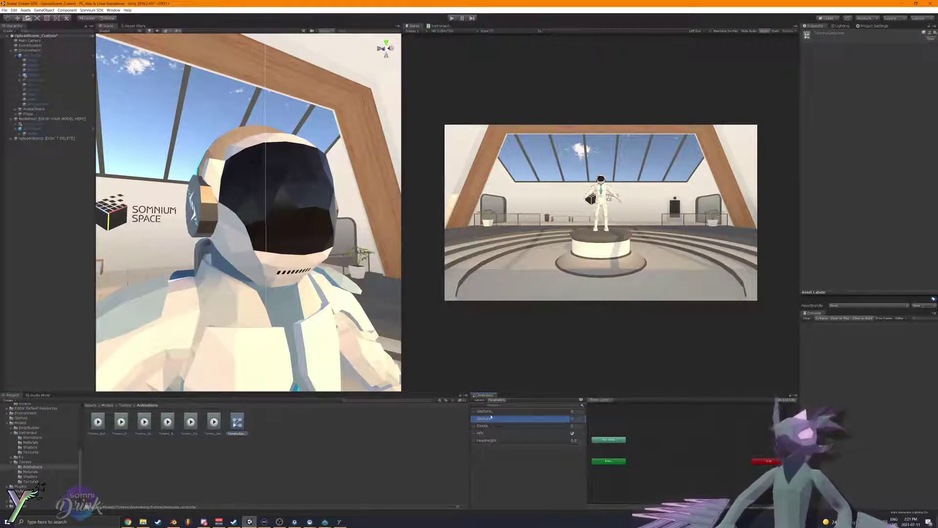
pyautogui.click(571, 419)
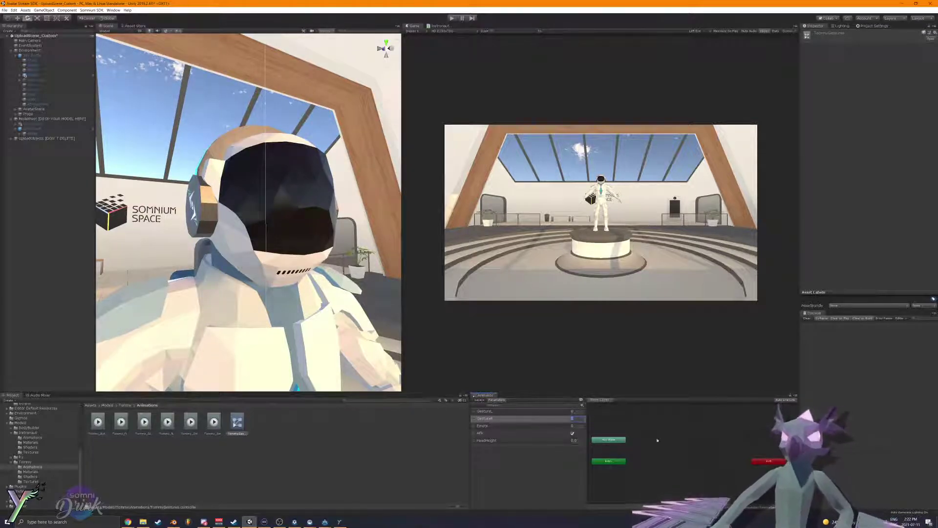
pyautogui.click(573, 426)
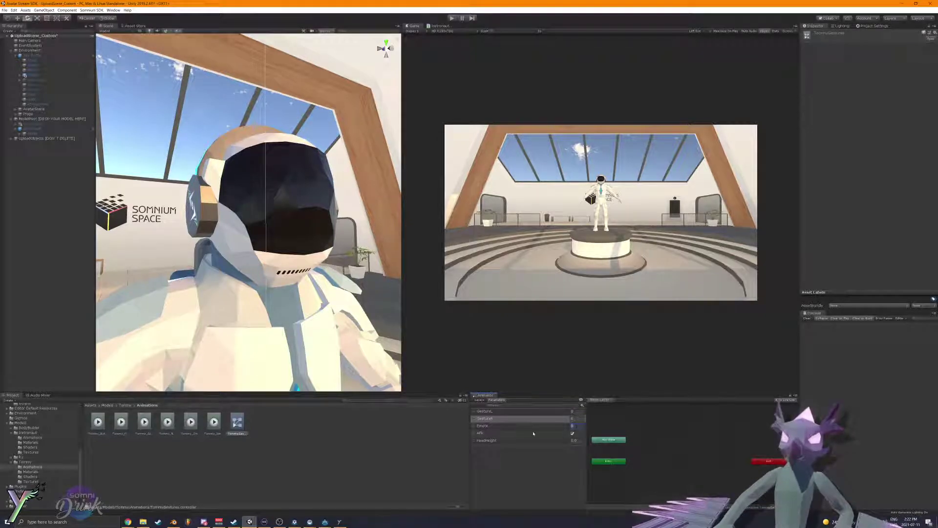
pyautogui.click(508, 441)
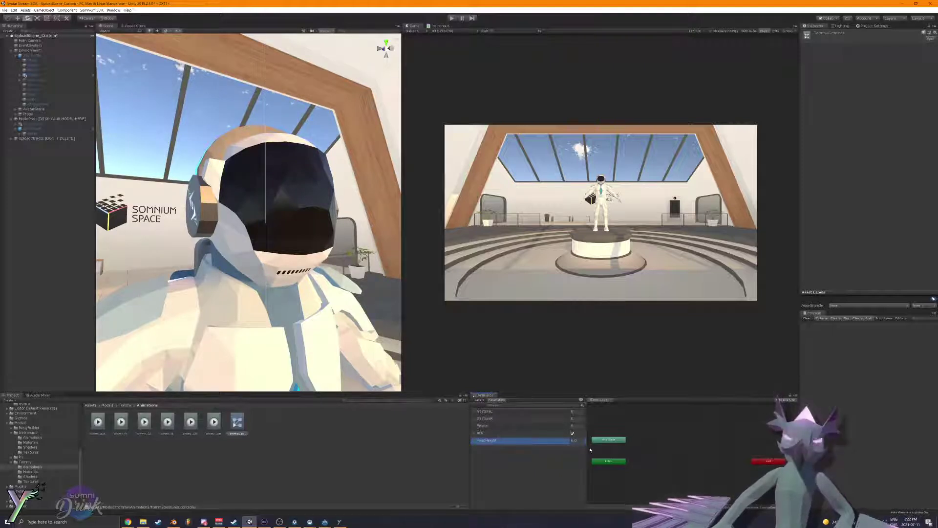
pyautogui.click(532, 426)
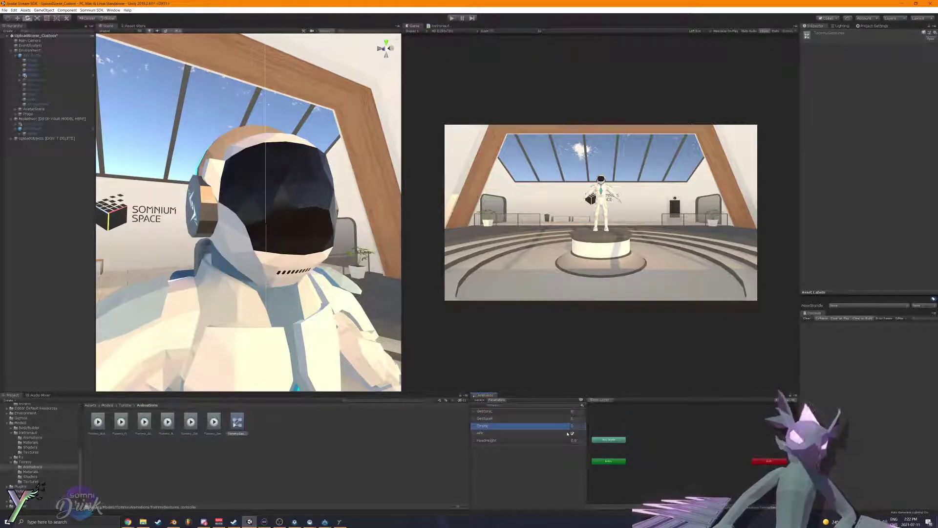
pyautogui.click(480, 400)
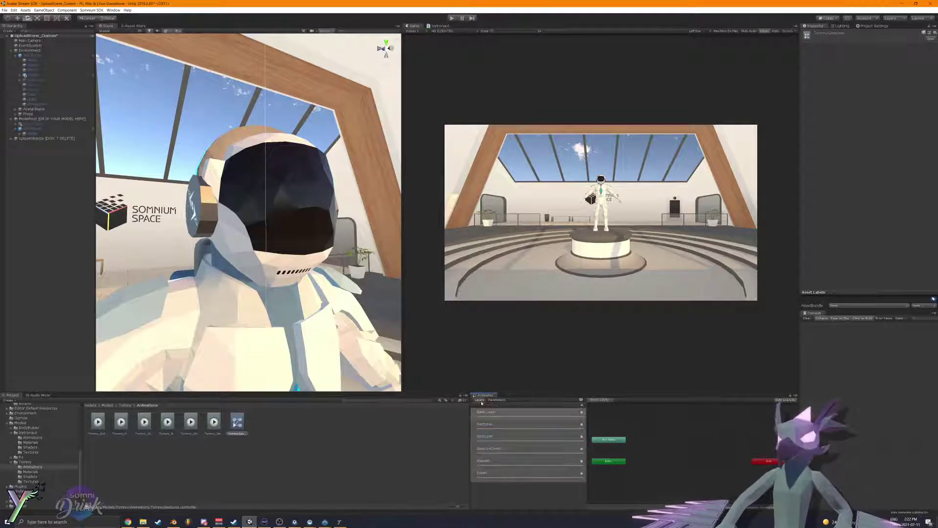
pyautogui.click(496, 400)
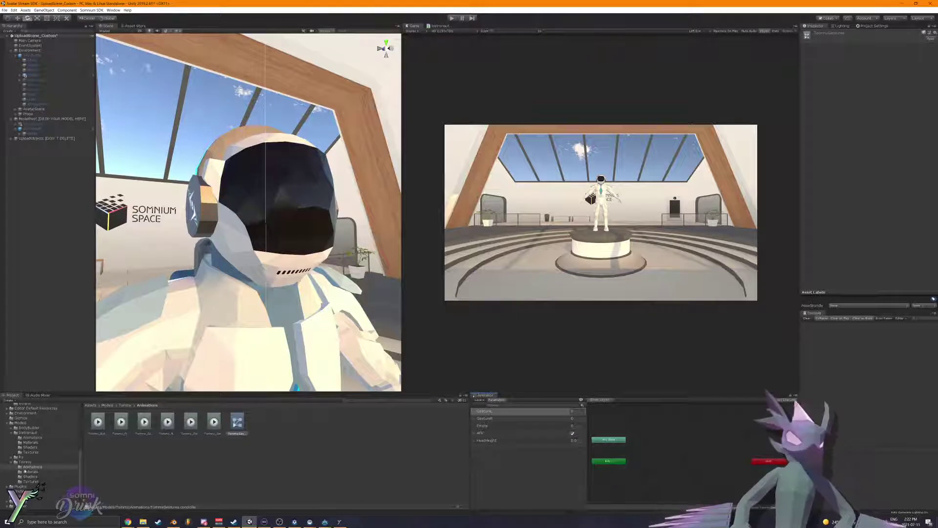
# Step: Compare the parameter lists of the astronaut's controller and Tommy's gestures controller, ending on the astronaut's
pyautogui.click(32, 438)
pyautogui.click(98, 421)
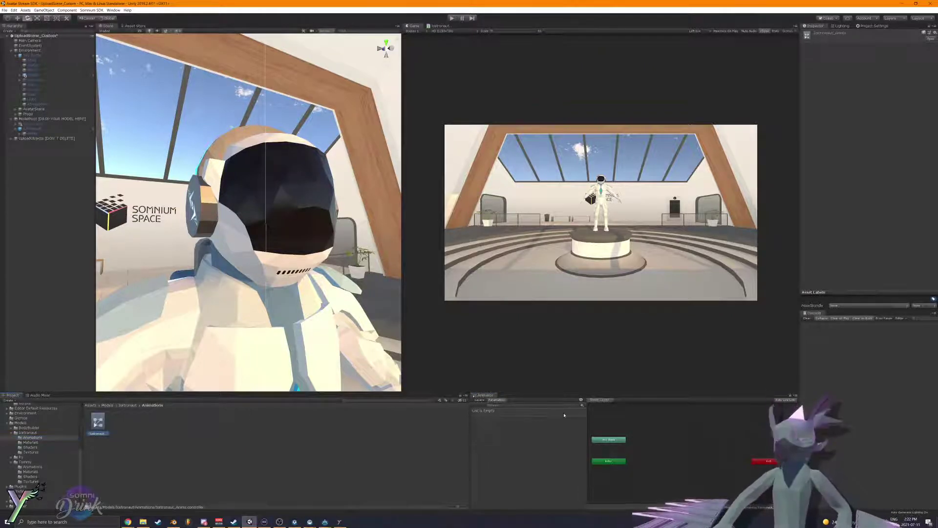
pyautogui.click(32, 467)
pyautogui.click(237, 421)
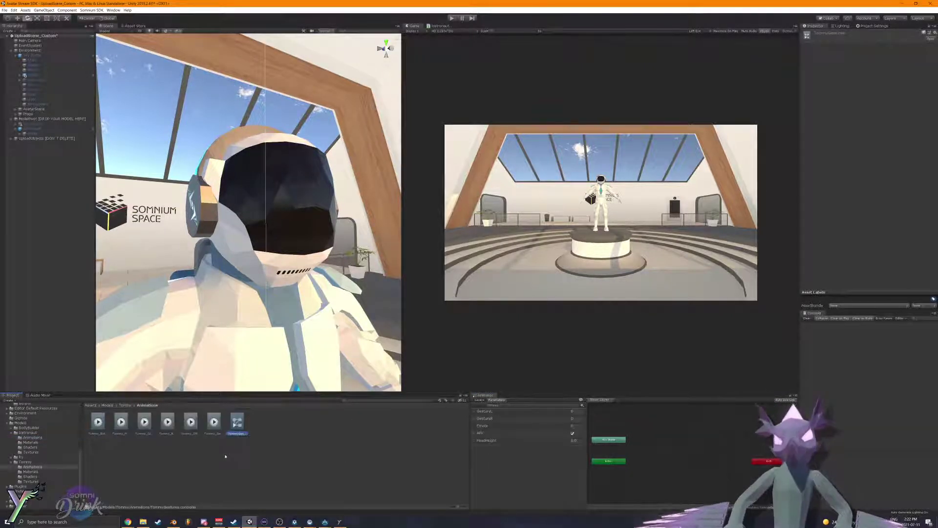
pyautogui.hotkey('ctrl', 'z')
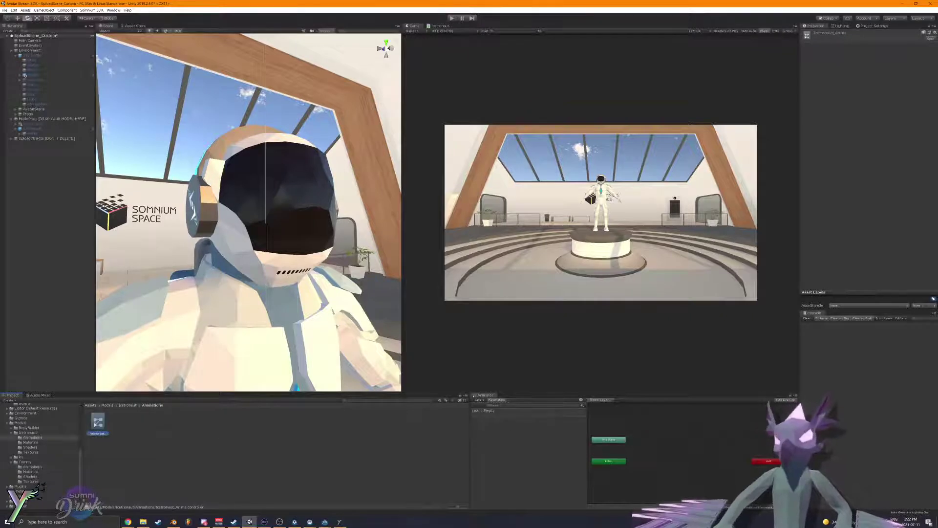
# Step: Add an integer parameter named GestureL to the astronaut's Animator Controller
pyautogui.click(581, 405)
pyautogui.click(585, 415)
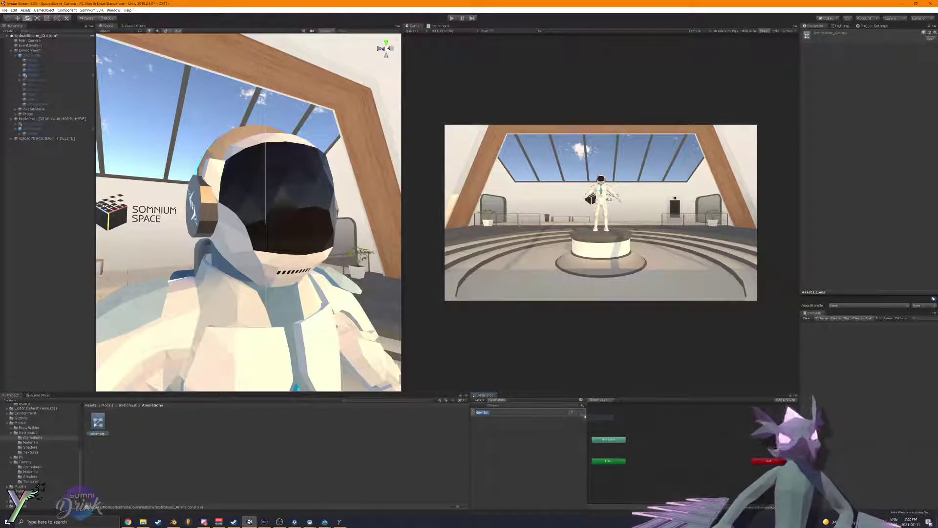
pyautogui.write('G')
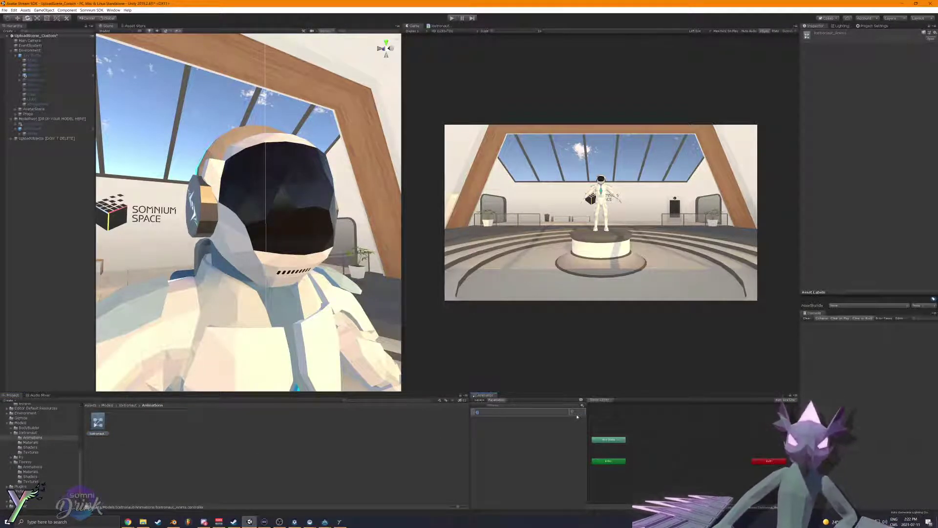
pyautogui.write('est')
pyautogui.write('ure_')
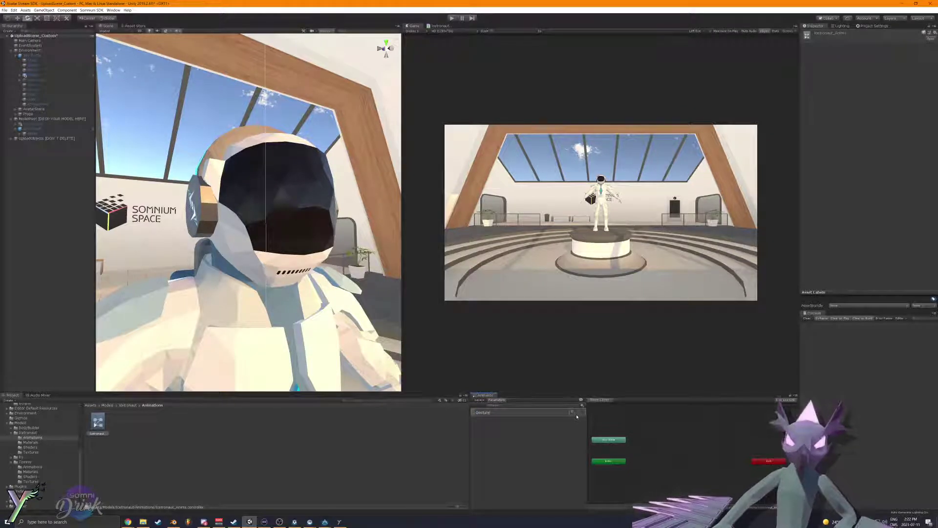
pyautogui.press('Return')
# Step: Add a second integer parameter named GestureR to the astronaut's Animator Controller
pyautogui.click(582, 405)
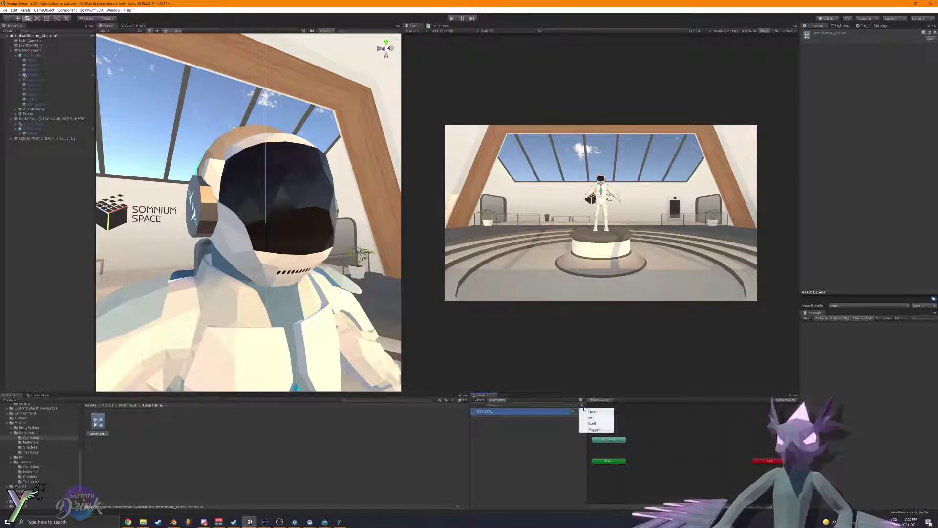
pyautogui.click(591, 418)
pyautogui.write('G')
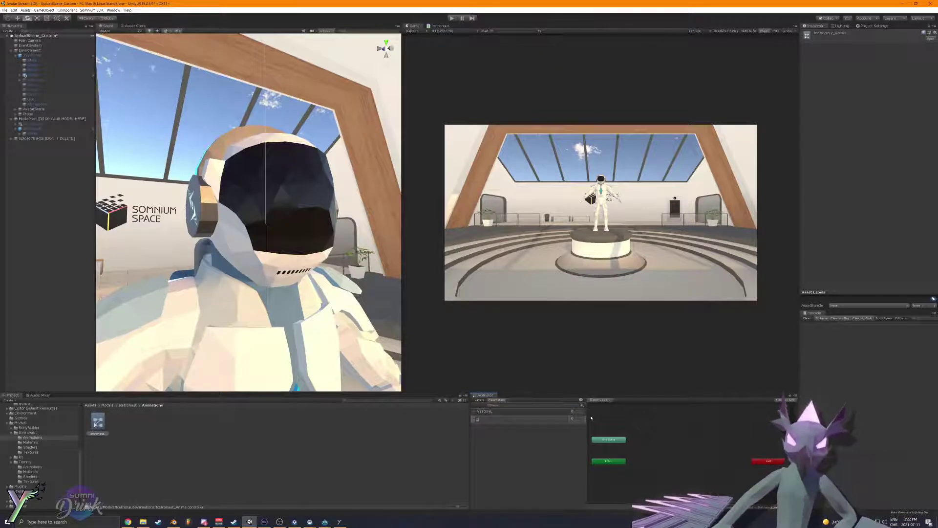
pyautogui.write('estureR')
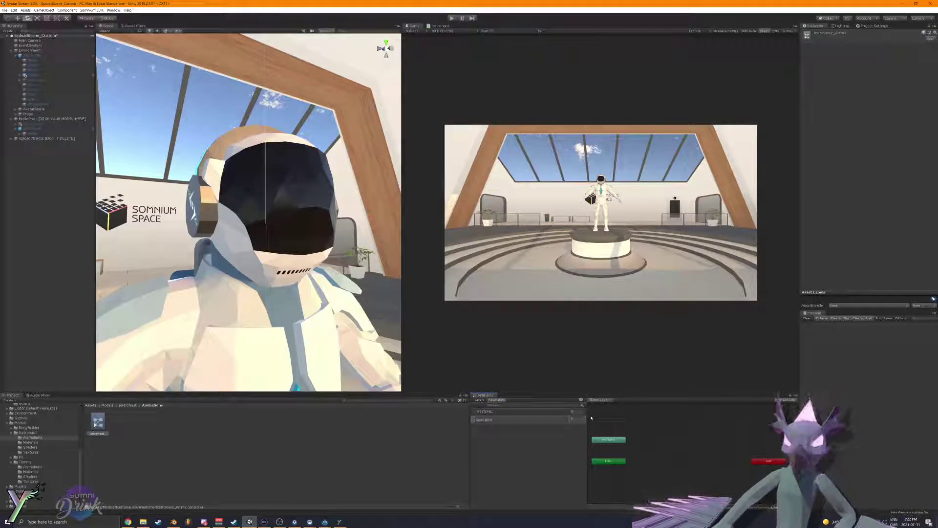
pyautogui.press('BackSpace')
pyautogui.press('Return')
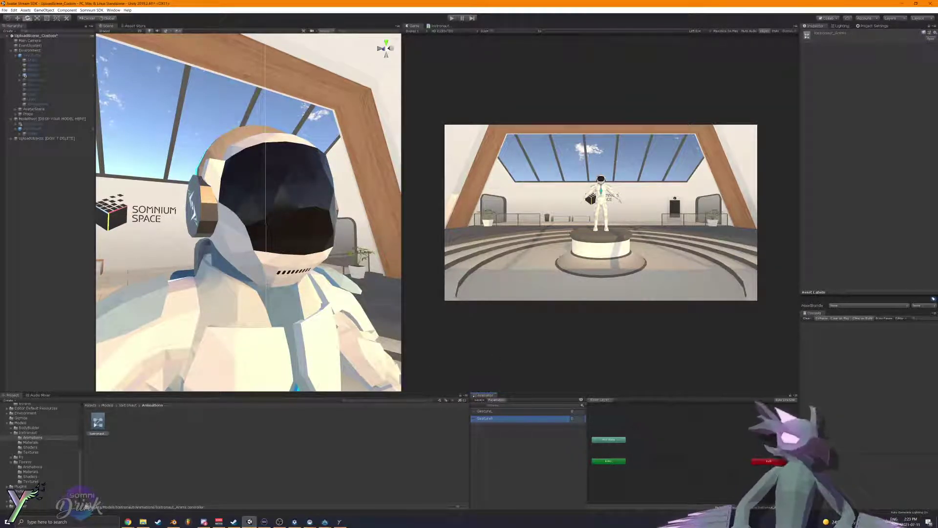
pyautogui.click(503, 412)
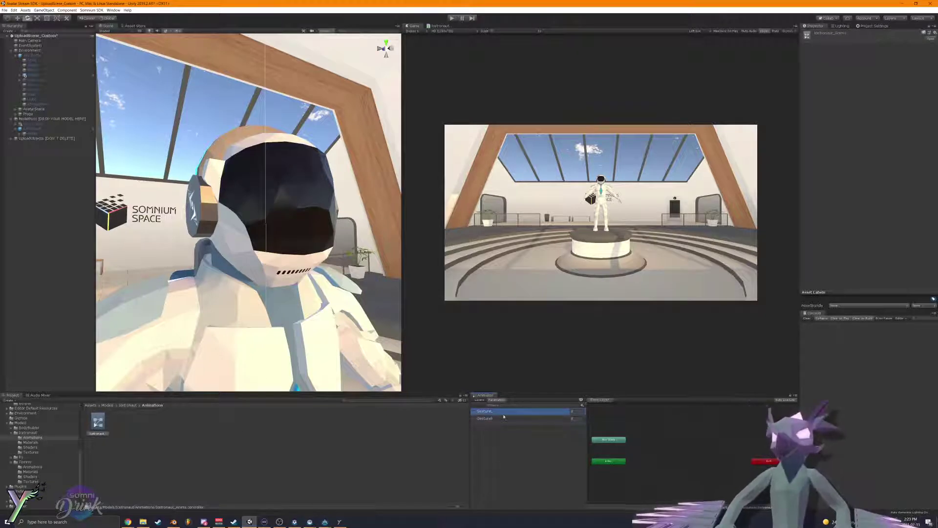
pyautogui.click(496, 420)
pyautogui.click(495, 412)
pyautogui.click(491, 419)
pyautogui.click(488, 413)
pyautogui.click(483, 419)
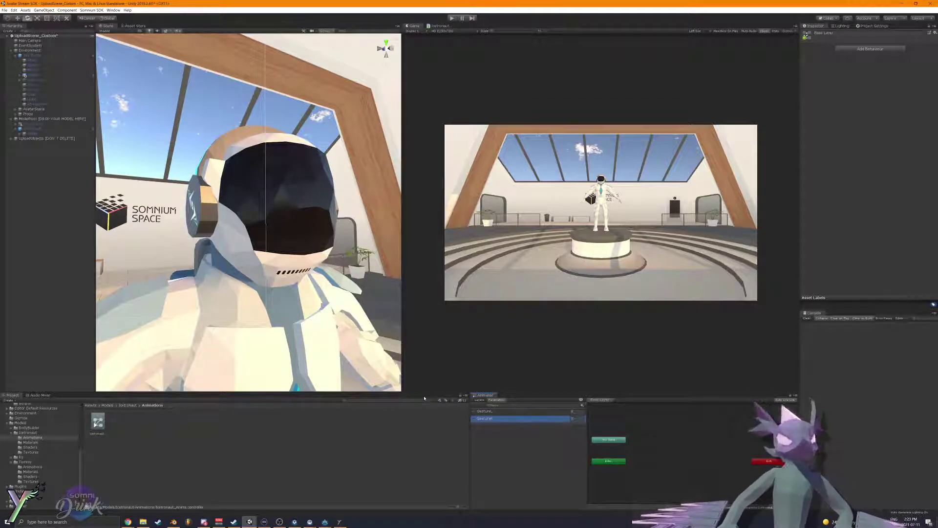
# Step: Select the astronaut avatar and review the Custom Animation section and Avatar Attributes list of its Avatar Config
pyautogui.click(52, 127)
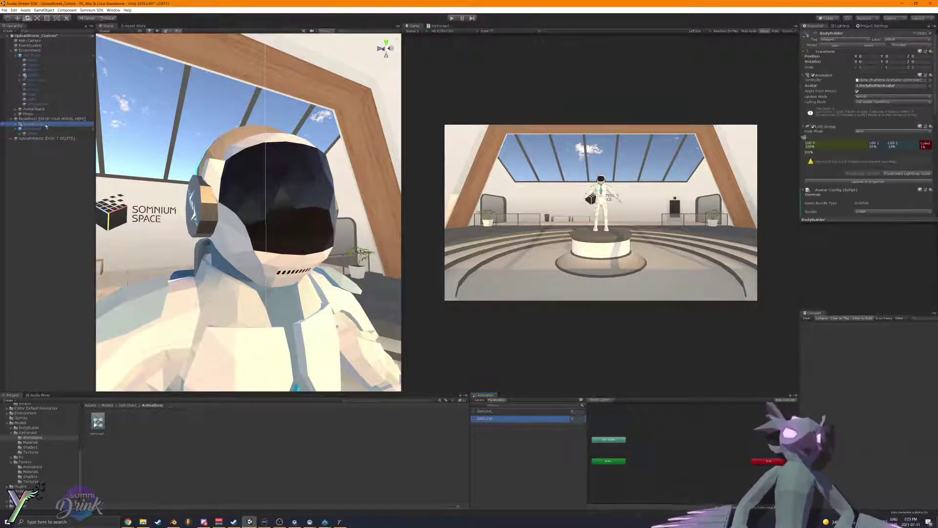
pyautogui.scroll(-5, 887, 234)
pyautogui.scroll(8, 887, 233)
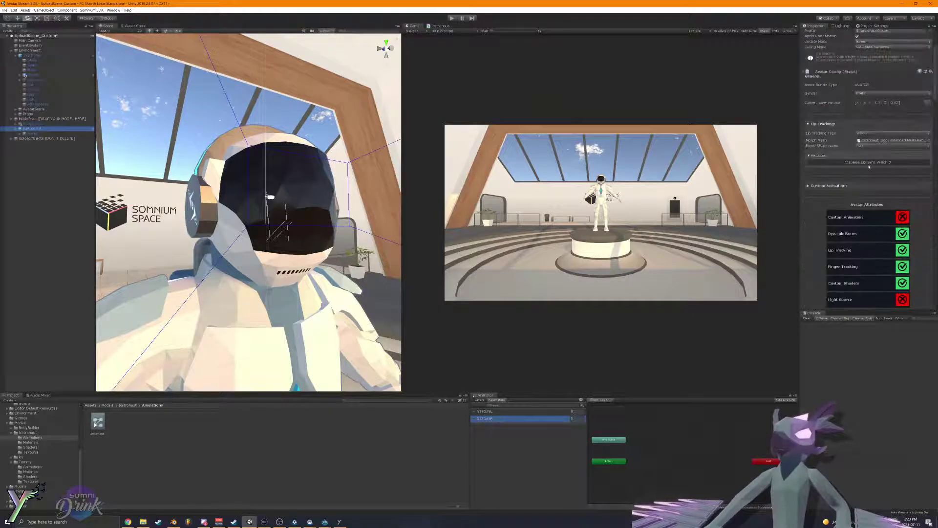
pyautogui.scroll(-2, 821, 168)
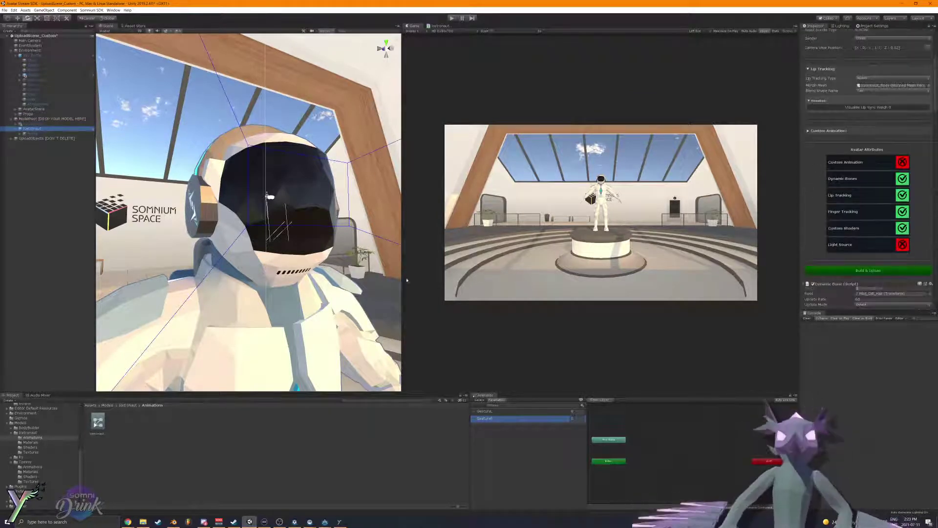
pyautogui.click(29, 138)
pyautogui.click(29, 129)
pyautogui.click(563, 452)
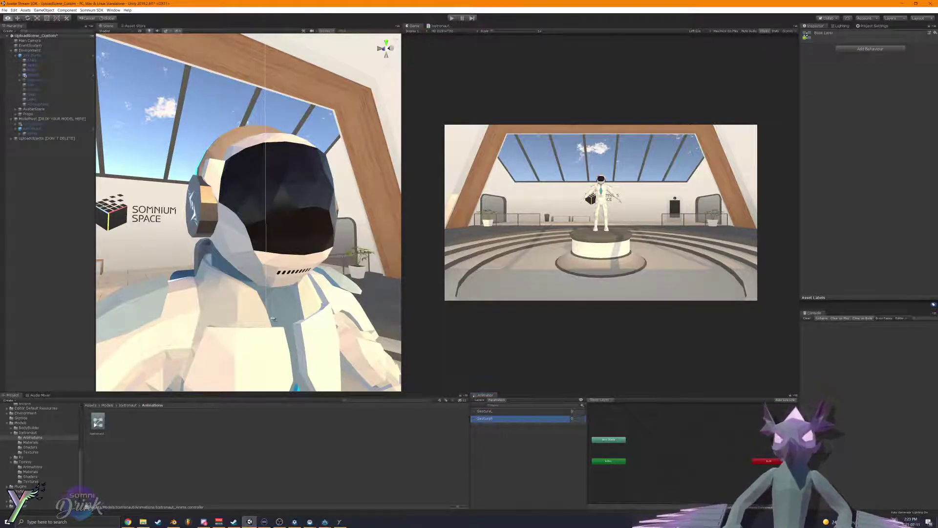
# Step: Create an animation clip in the astronaut's Animations folder, named after the avatar with the ending _Visor_Off
pyautogui.keyDown('alt'); pyautogui.moveTo(268, 314); pyautogui.dragTo(275, 354); pyautogui.keyUp('alt')
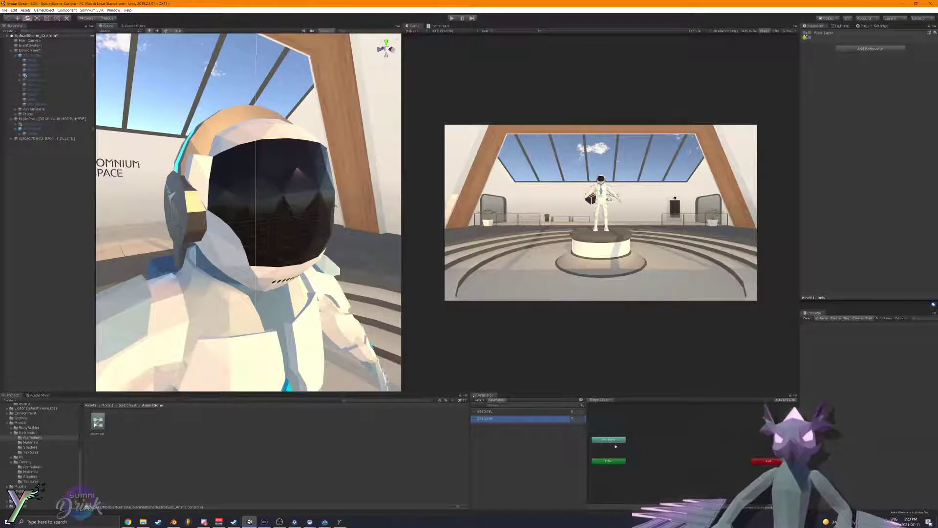
pyautogui.keyDown('alt'); pyautogui.moveTo(233, 373); pyautogui.dragTo(246, 248); pyautogui.keyUp('alt')
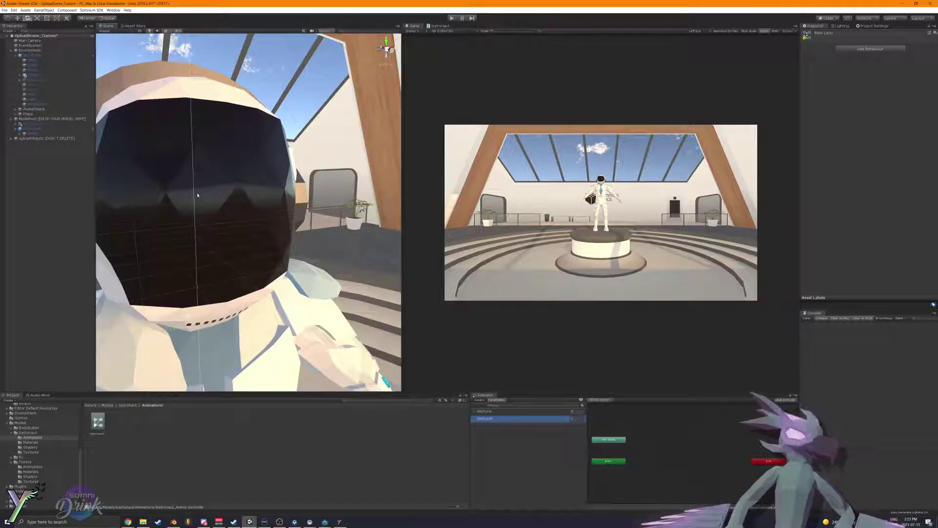
pyautogui.keyDown('alt'); pyautogui.moveTo(231, 350); pyautogui.dragTo(276, 260); pyautogui.keyUp('alt')
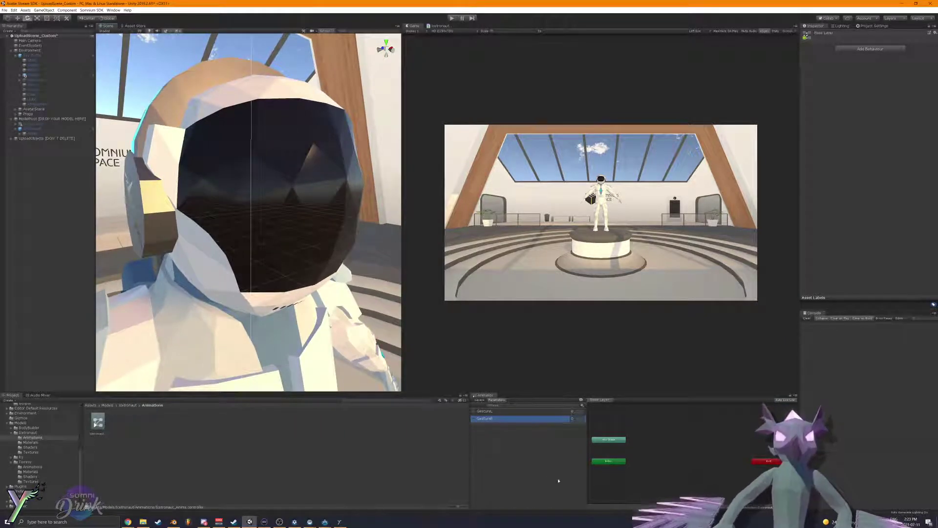
pyautogui.rightClick(328, 449)
pyautogui.moveTo(388, 328)
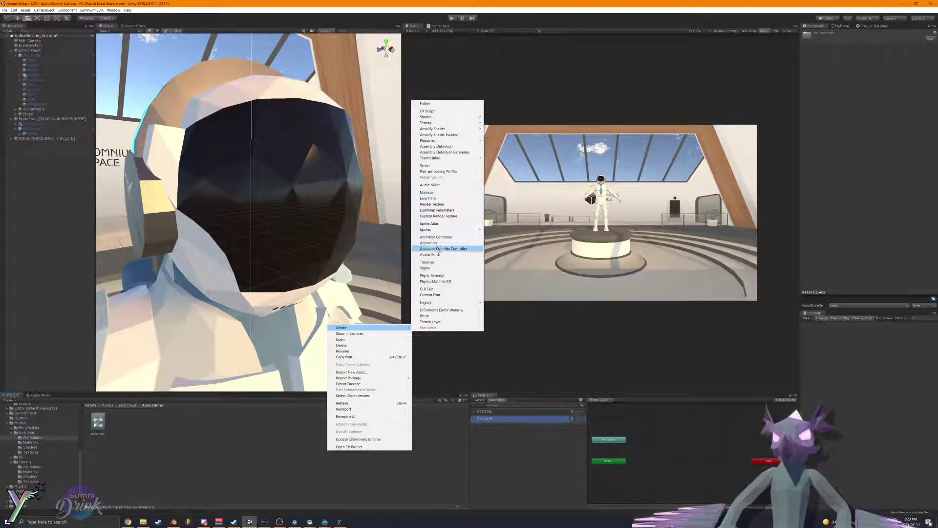
pyautogui.click(429, 242)
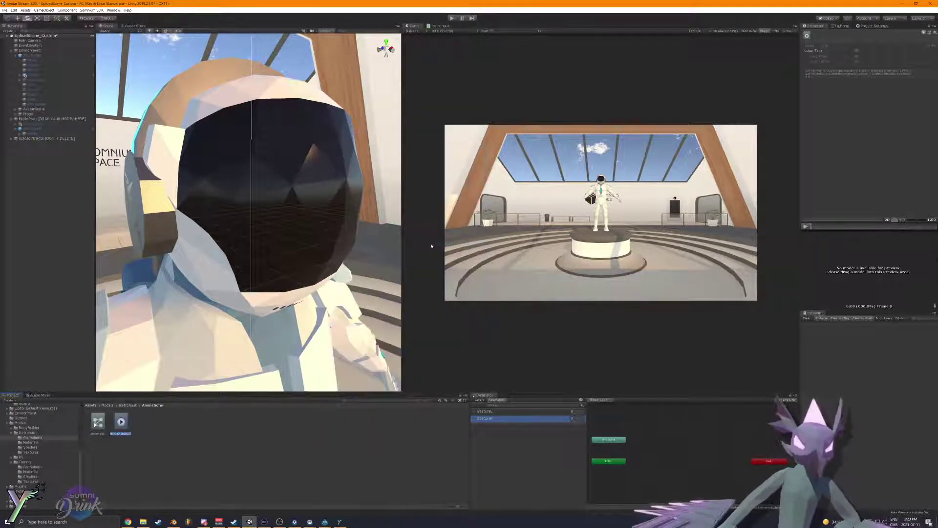
pyautogui.write('Idle')
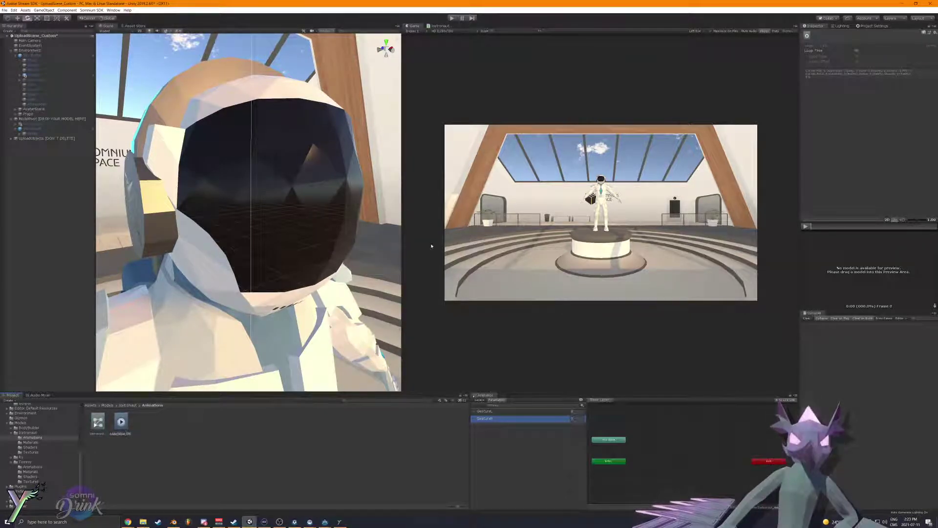
pyautogui.press('Return')
# Step: Duplicate the Visor_Off animation clip and change the copy's name ending to _Visor_On
pyautogui.hotkey('ctrl', 'd')
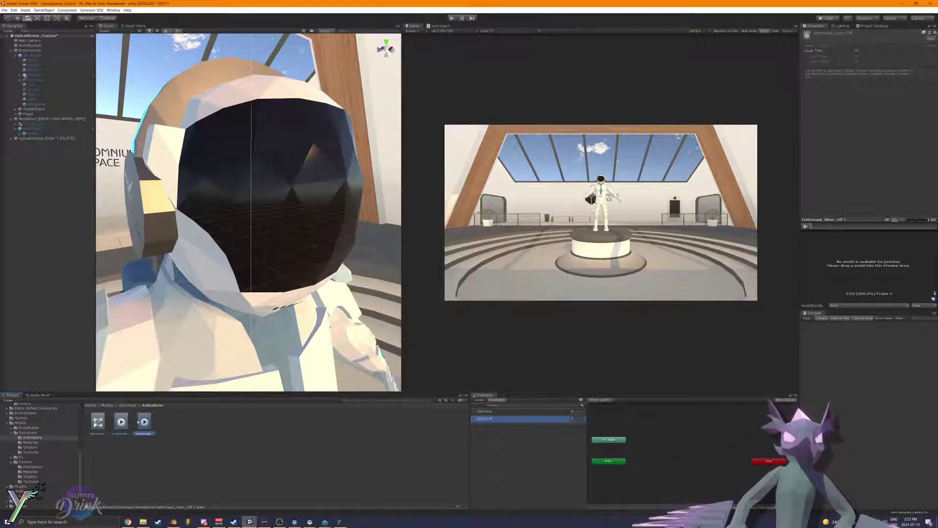
pyautogui.rightClick(146, 420)
pyautogui.click(171, 321)
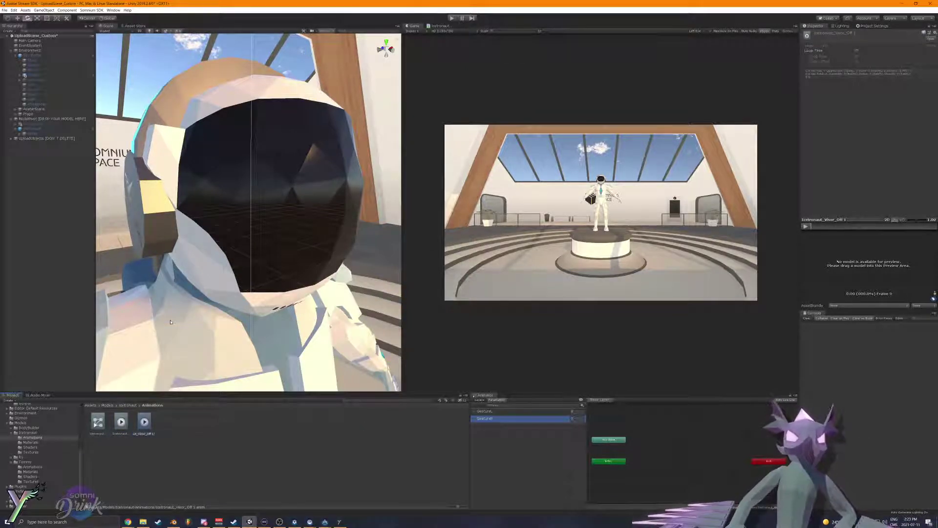
pyautogui.press('BackSpace')
pyautogui.press('BackSpace')
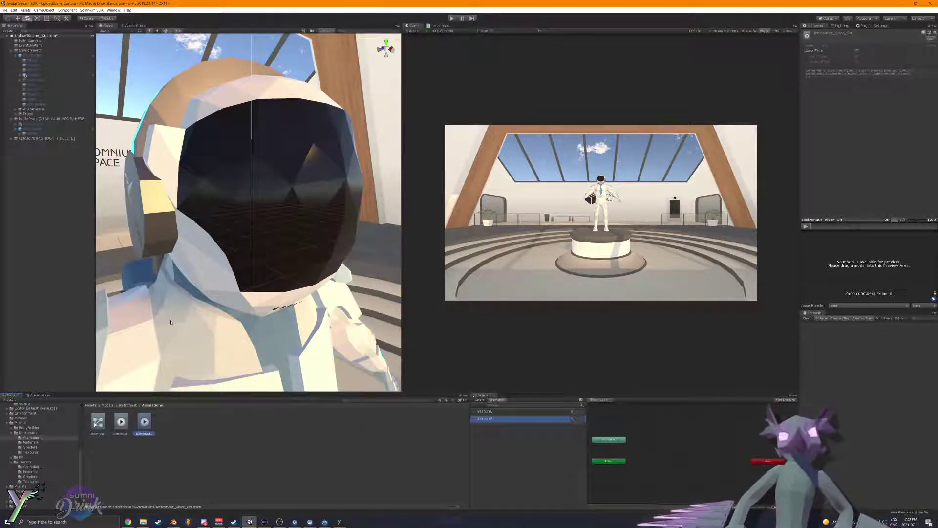
# Step: Add a layer named Visor to the astronaut's Animator Controller and raise its weight
pyautogui.click(485, 404)
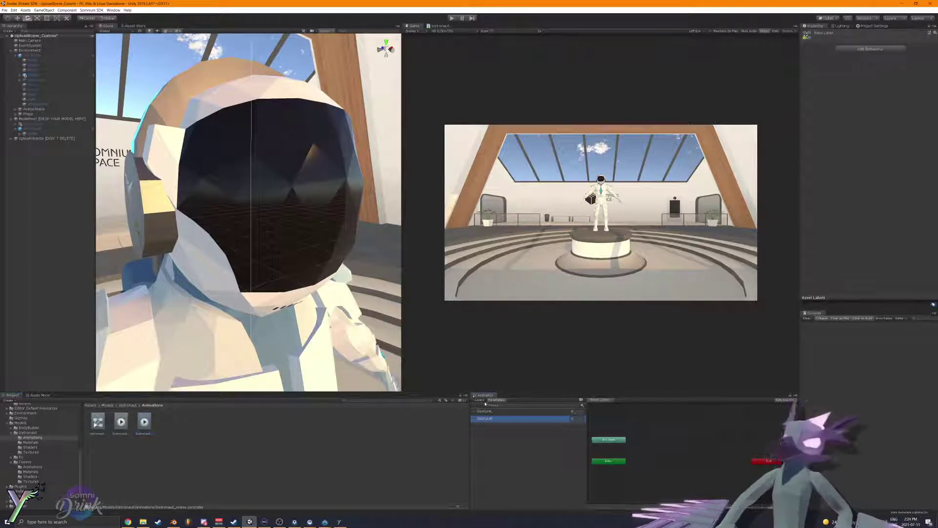
pyautogui.click(479, 400)
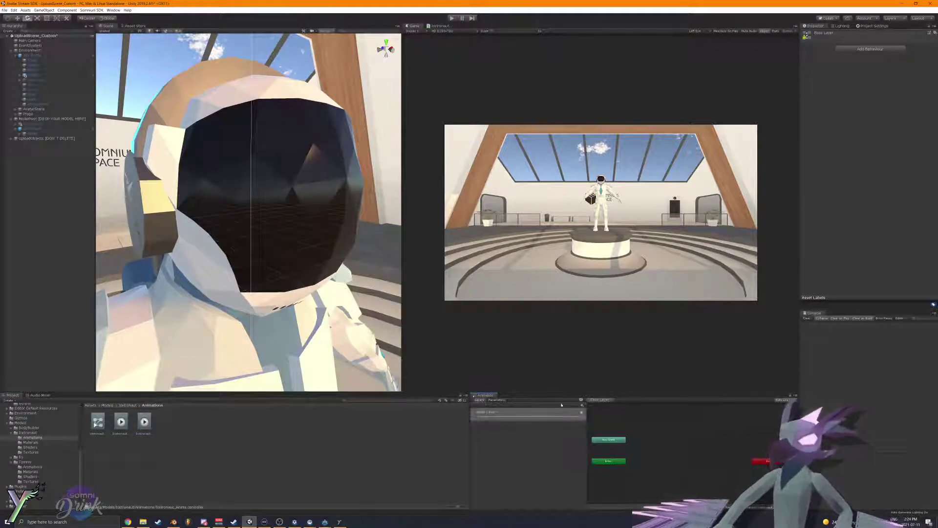
pyautogui.click(582, 405)
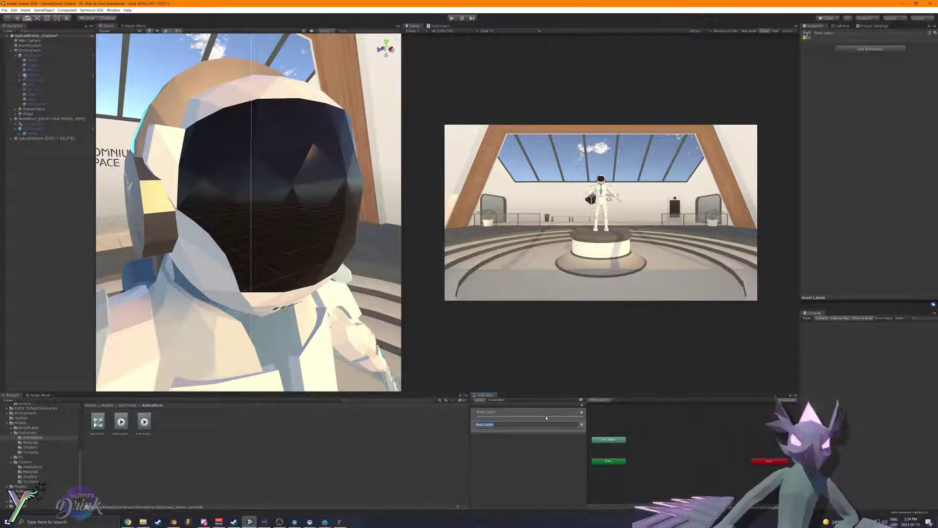
pyautogui.write('Visor')
pyautogui.press('Return')
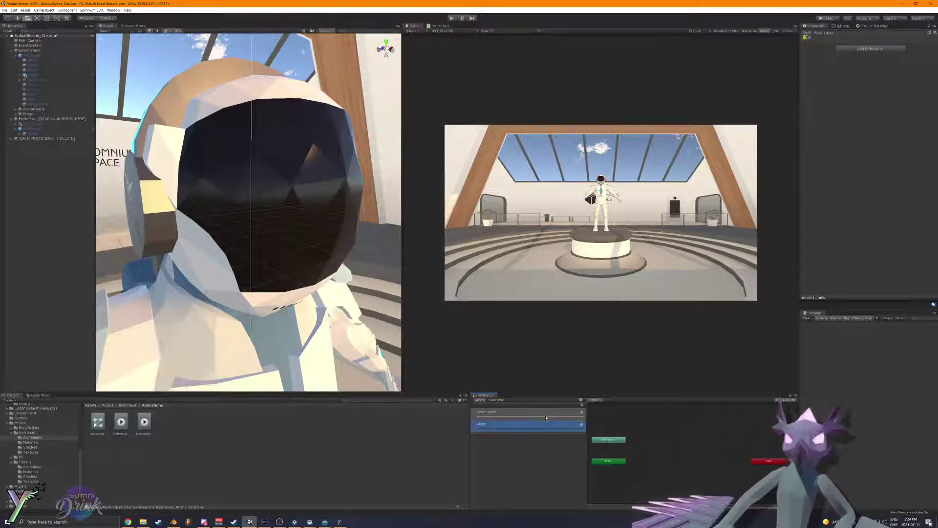
pyautogui.click(581, 424)
pyautogui.moveTo(622, 426); pyautogui.dragTo(653, 426)
pyautogui.click(639, 453)
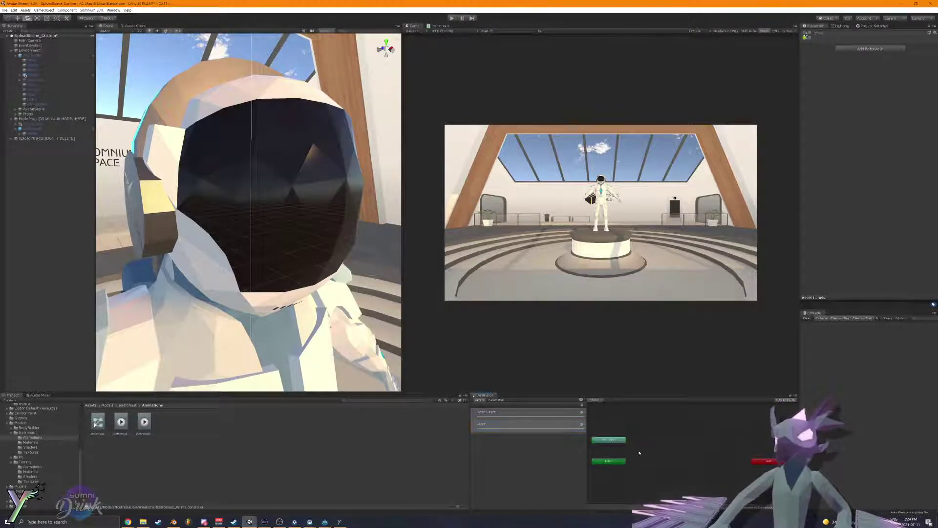
# Step: Add the Visor_Off and Visor_On clips as states in the Visor layer, plus an empty state set as the layer default
pyautogui.moveTo(120, 421); pyautogui.dragTo(652, 451)
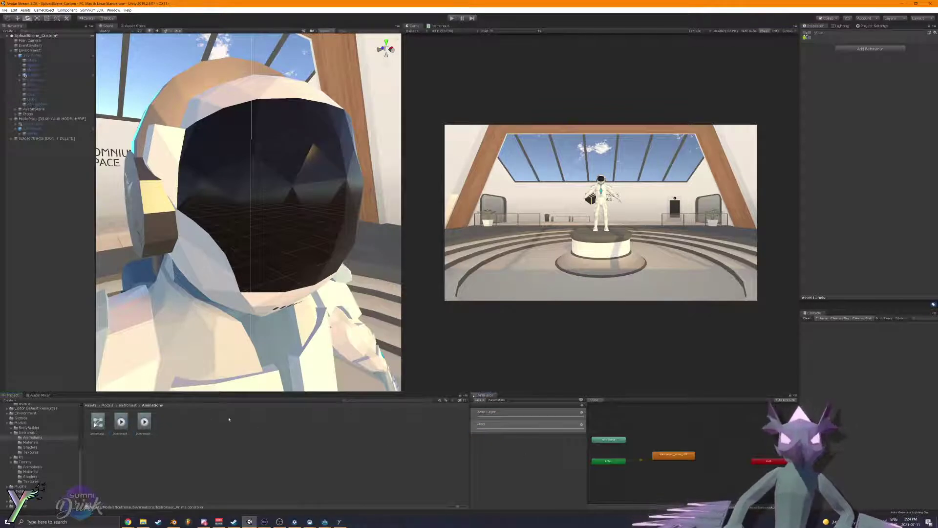
pyautogui.moveTo(144, 422); pyautogui.dragTo(681, 443)
pyautogui.rightClick(657, 473)
pyautogui.click(742, 475)
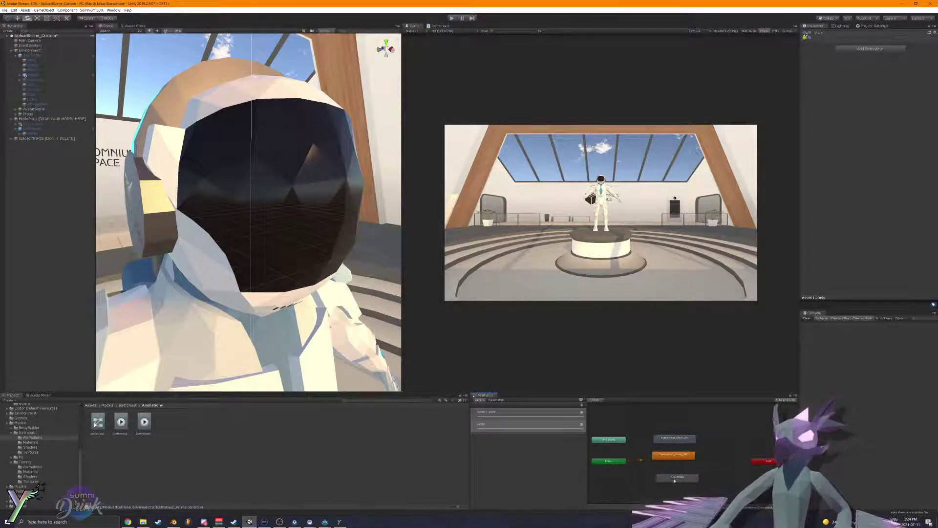
pyautogui.rightClick(674, 480)
pyautogui.click(704, 494)
pyautogui.moveTo(681, 477); pyautogui.dragTo(675, 470)
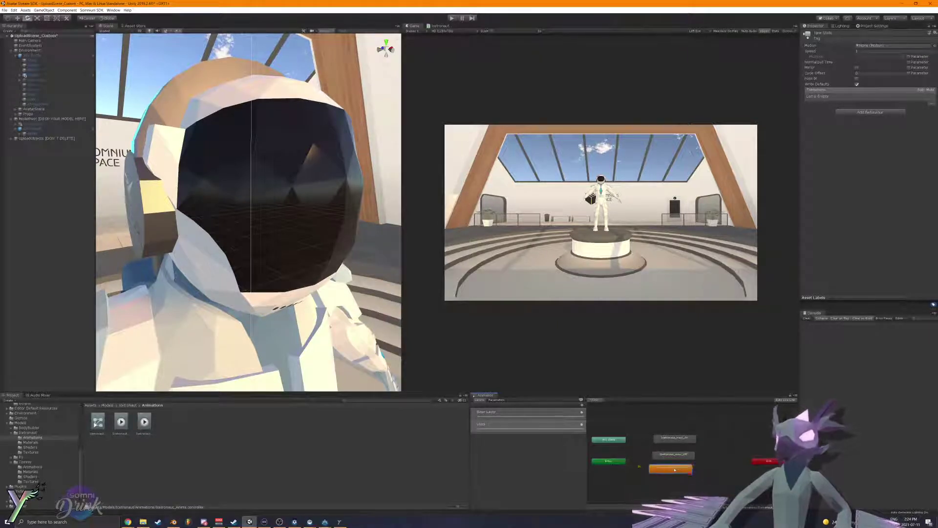
# Step: Arrange the Visor_On, Visor_Off and empty states in an evenly spaced column with Any State and Entry placed close beside them
pyautogui.scroll(2, 675, 470)
pyautogui.click(680, 419)
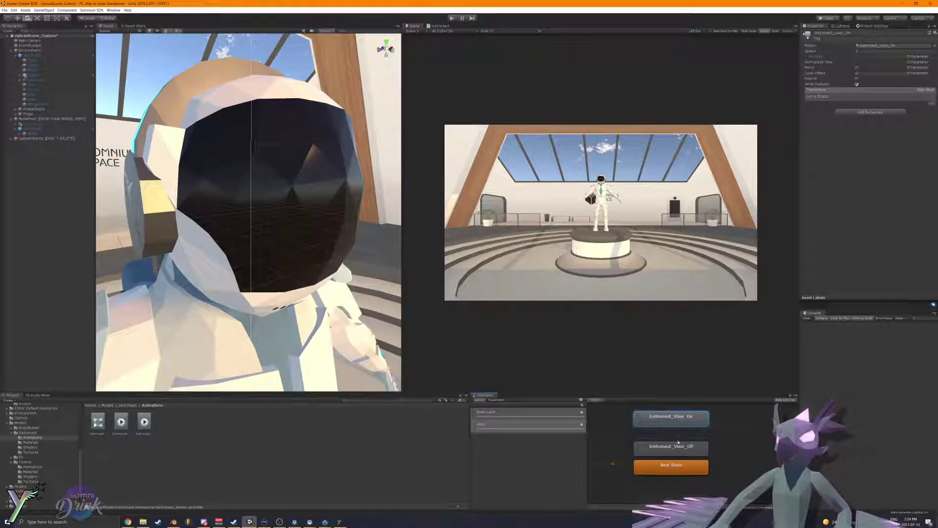
pyautogui.moveTo(679, 445); pyautogui.dragTo(680, 415)
pyautogui.click(716, 425)
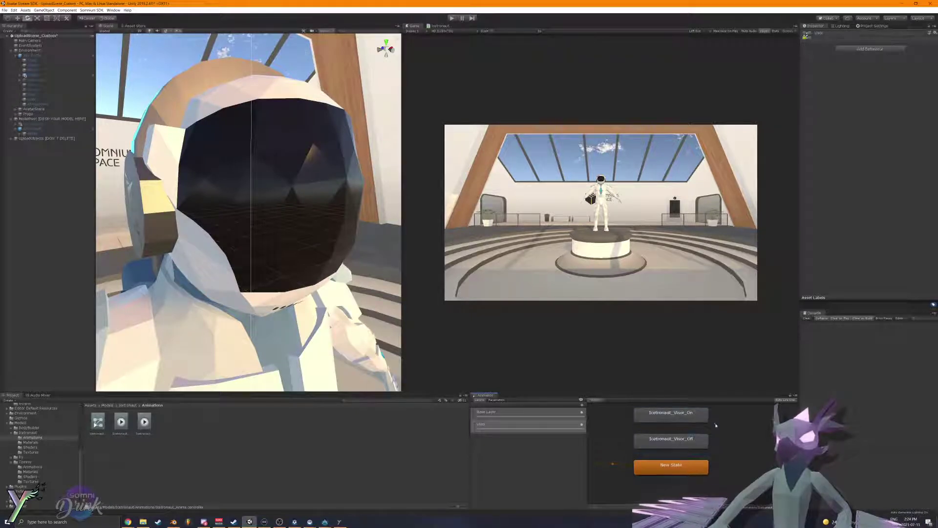
pyautogui.moveTo(716, 425); pyautogui.dragTo(720, 434, button='middle')
pyautogui.moveTo(697, 452); pyautogui.dragTo(697, 448)
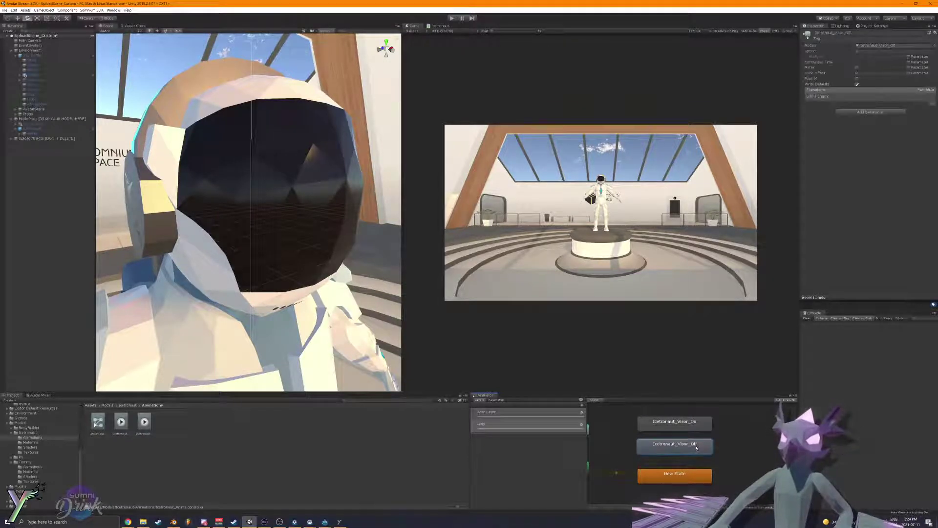
pyautogui.moveTo(619, 447); pyautogui.dragTo(687, 458, button='middle')
pyautogui.moveTo(622, 442); pyautogui.dragTo(657, 449)
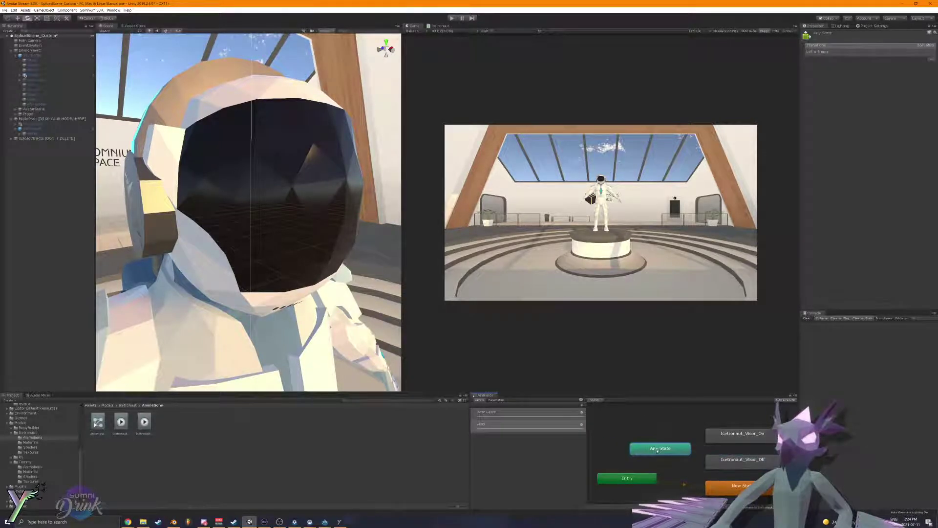
pyautogui.moveTo(627, 477); pyautogui.dragTo(668, 489)
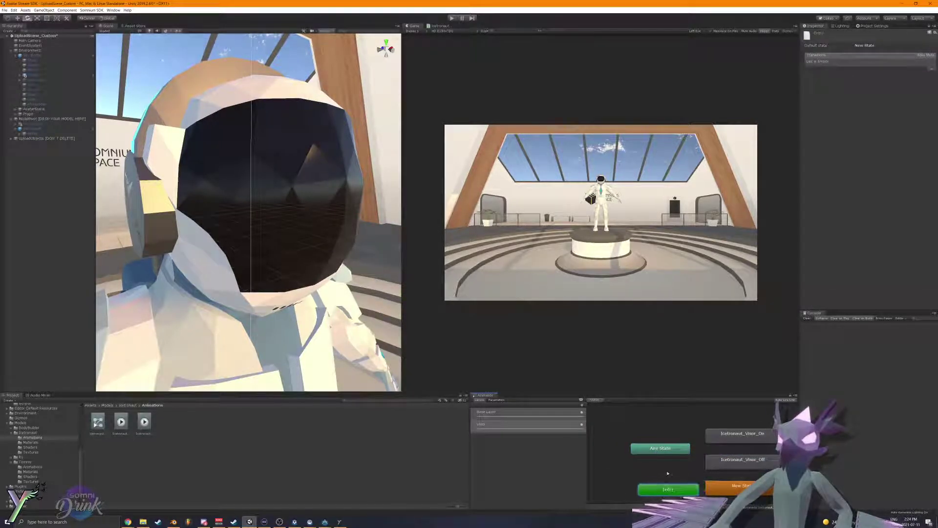
# Step: Create transitions from Any State to the Visor_On state and to the Visor_Off state in the Visor layer
pyautogui.click(667, 473)
pyautogui.rightClick(658, 448)
pyautogui.click(666, 452)
pyautogui.click(713, 442)
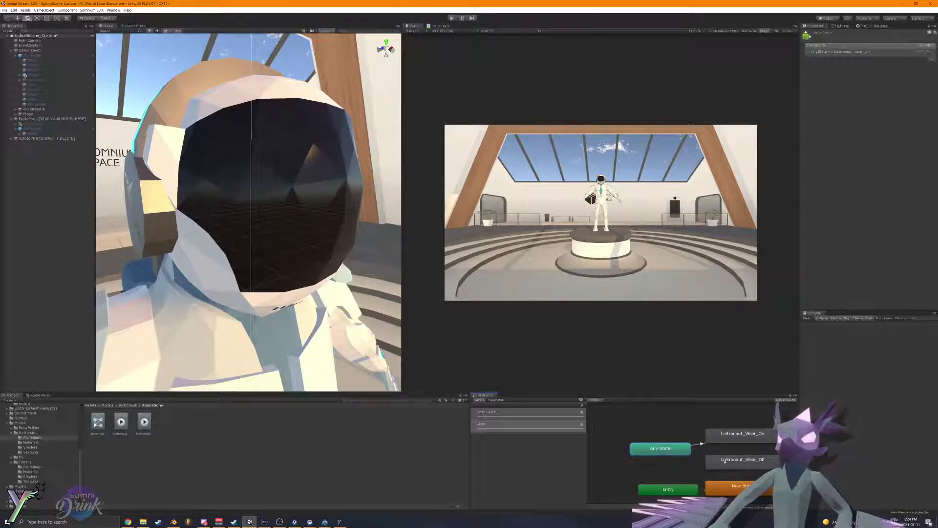
pyautogui.rightClick(678, 448)
pyautogui.click(688, 453)
pyautogui.click(707, 460)
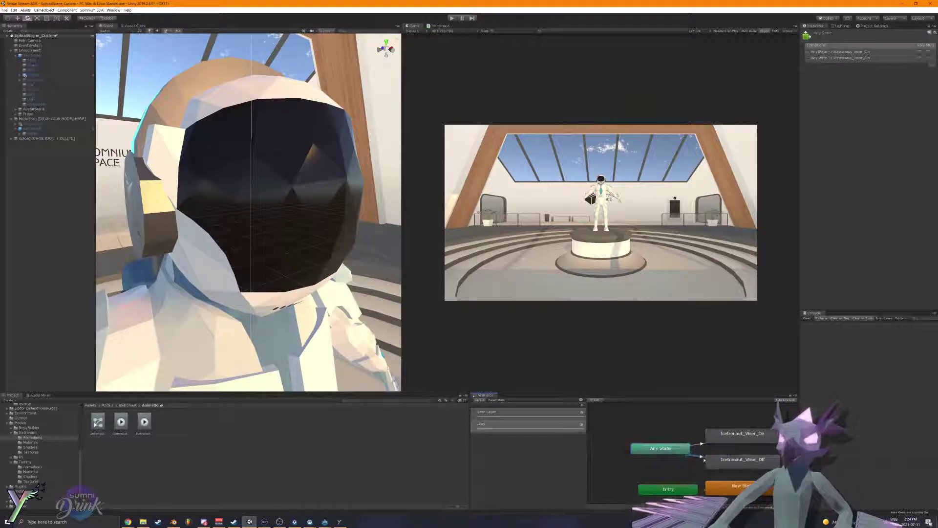
# Step: Set both Any State transitions to a duration of 0 with Fixed Duration and Can Transition To Self turned off
pyautogui.click(700, 457)
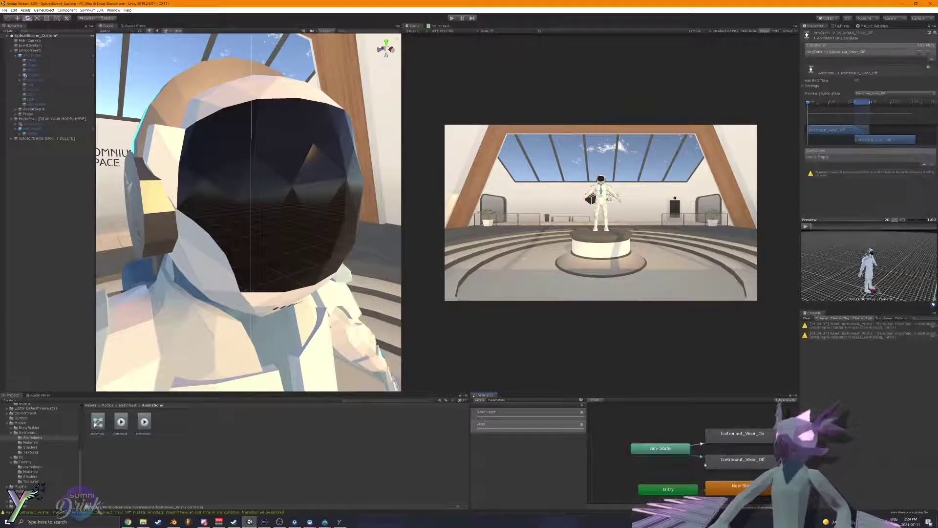
pyautogui.click(803, 86)
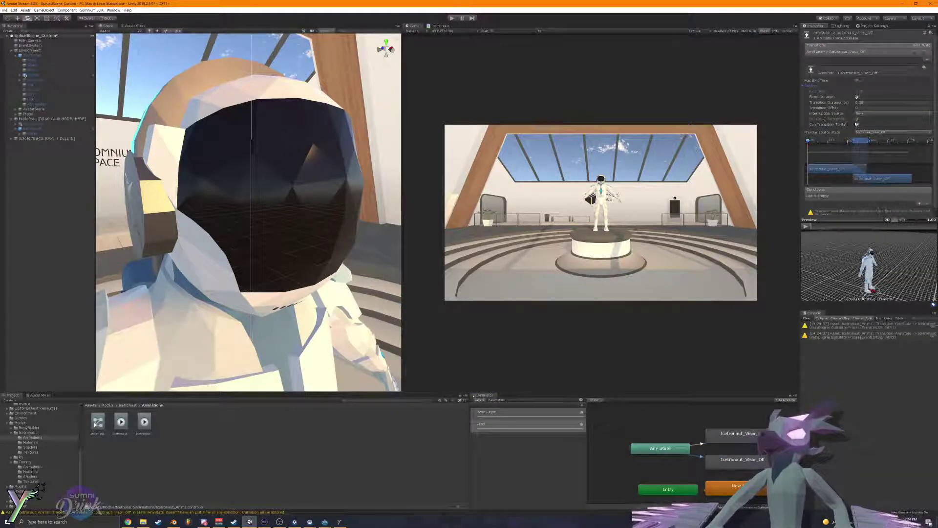
pyautogui.click(858, 125)
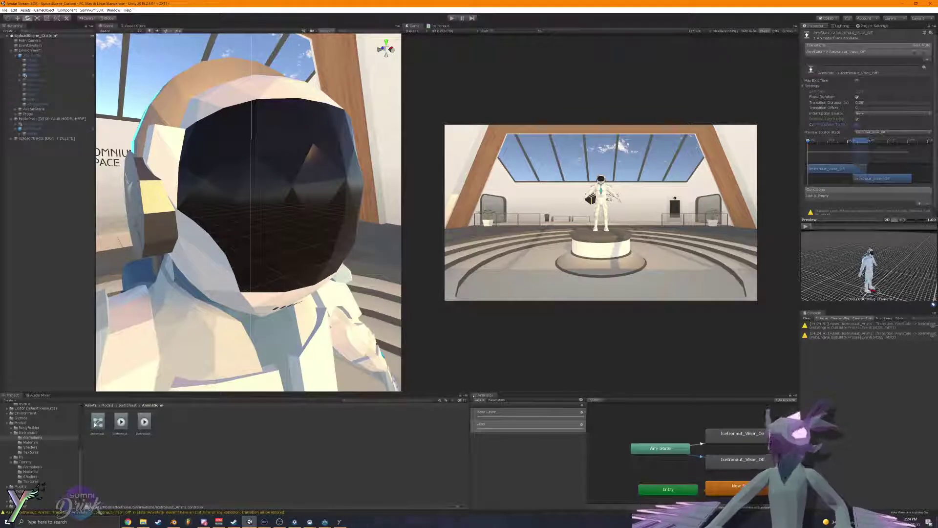
pyautogui.click(860, 103)
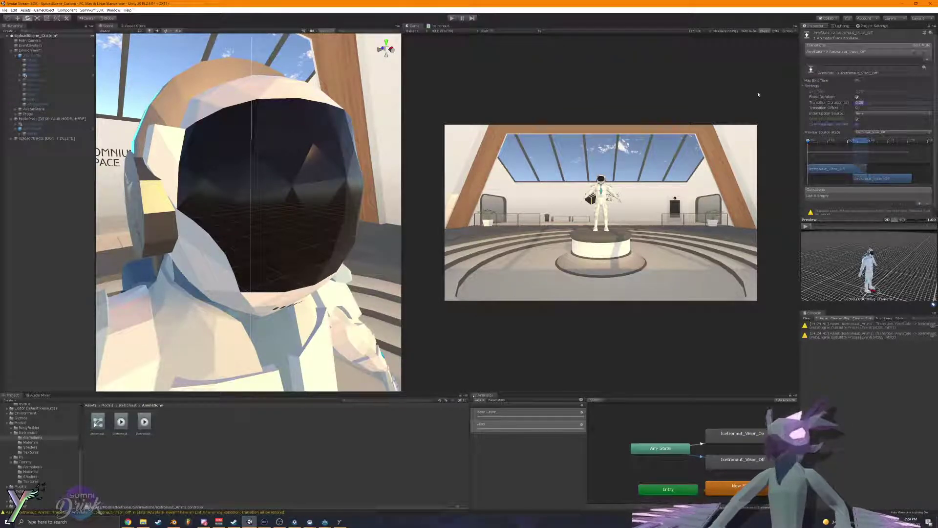
pyautogui.write('0')
pyautogui.click(700, 445)
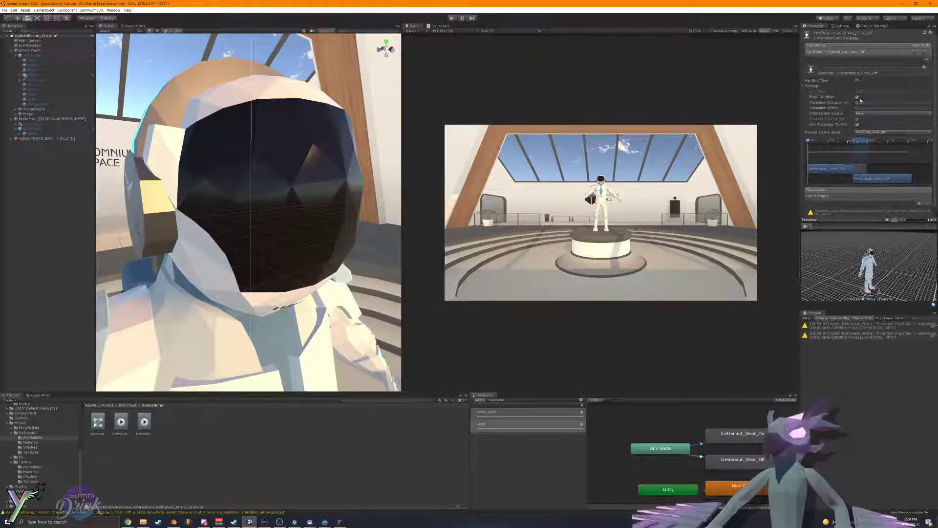
pyautogui.click(844, 103)
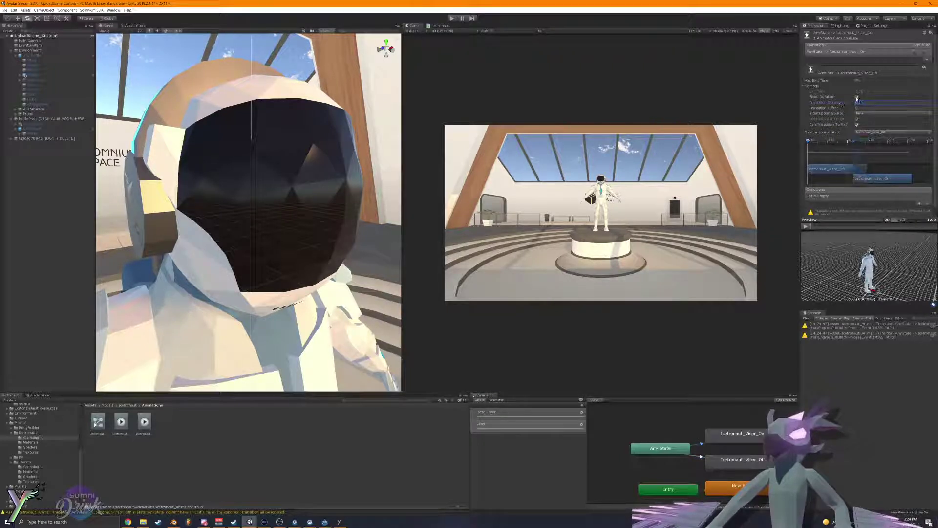
pyautogui.click(857, 98)
pyautogui.click(700, 457)
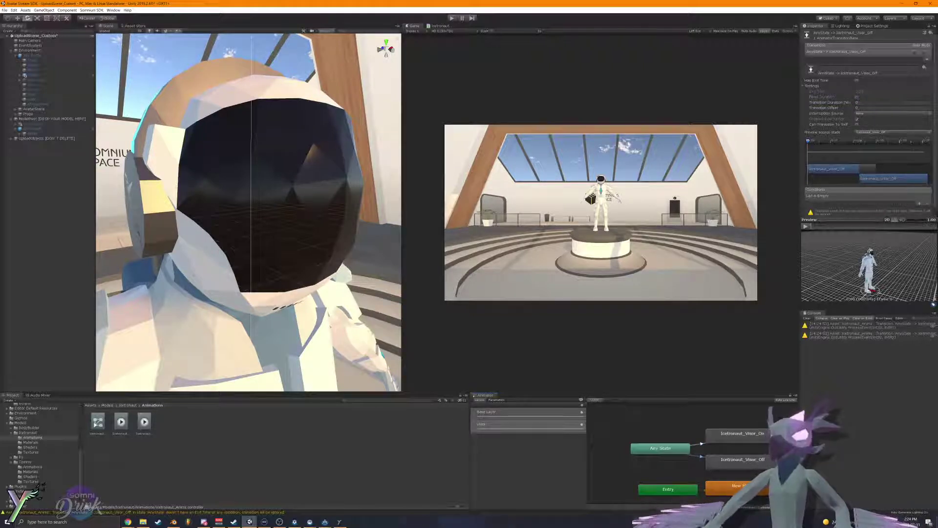
pyautogui.scroll(-1, 914, 186)
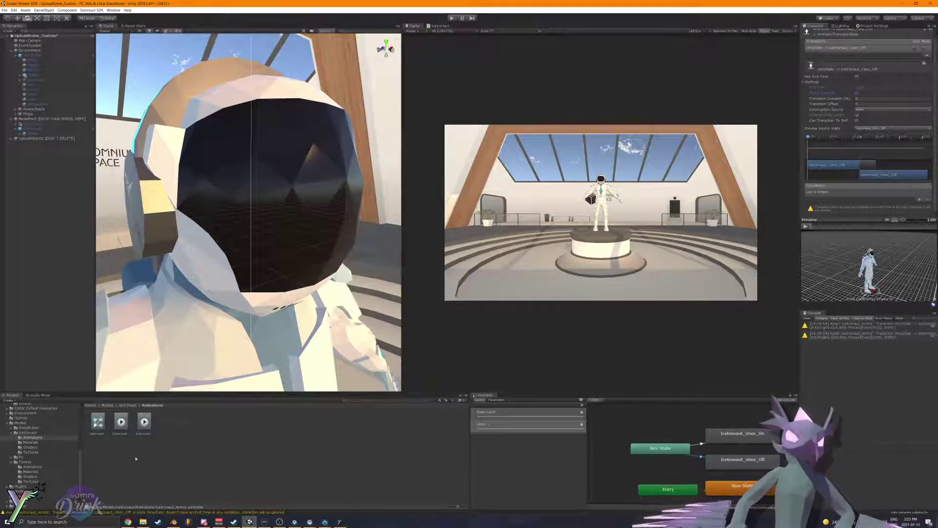
# Step: Open the gestures Animator Controller from Tommy's Animations folder, check its parameters and bring up its glasses layer
pyautogui.click(29, 472)
pyautogui.click(33, 467)
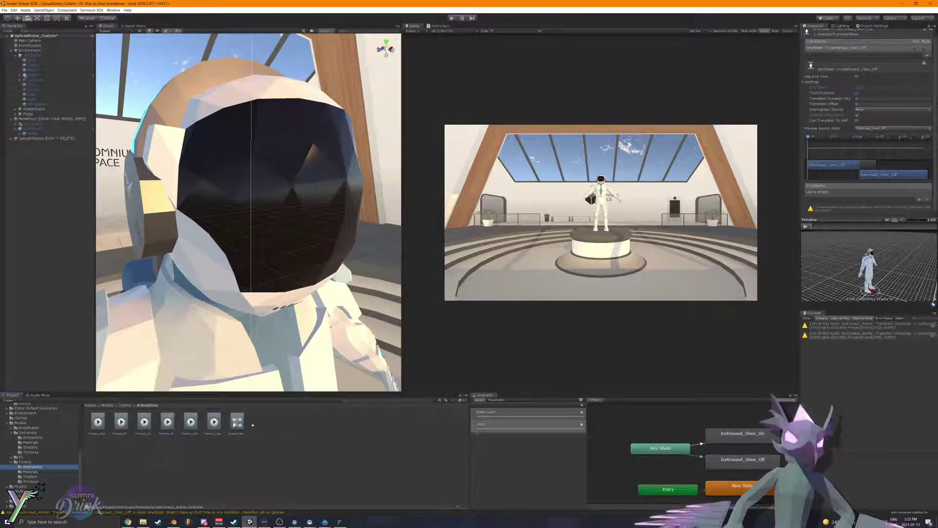
pyautogui.click(237, 423)
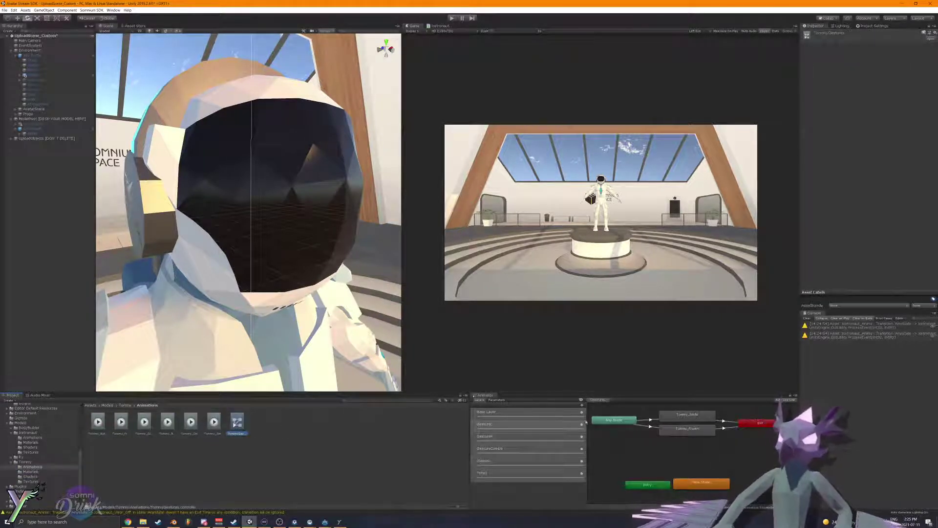
pyautogui.scroll(3, 663, 441)
pyautogui.click(496, 399)
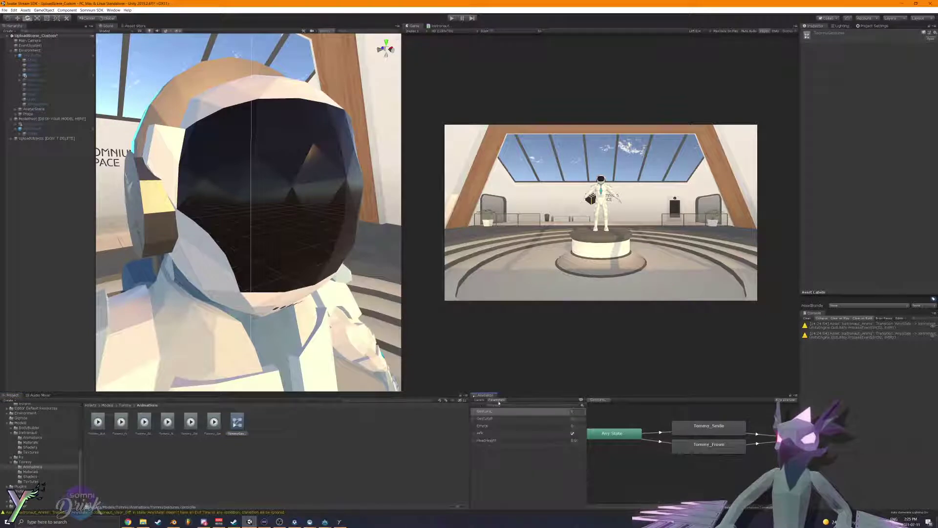
pyautogui.click(479, 400)
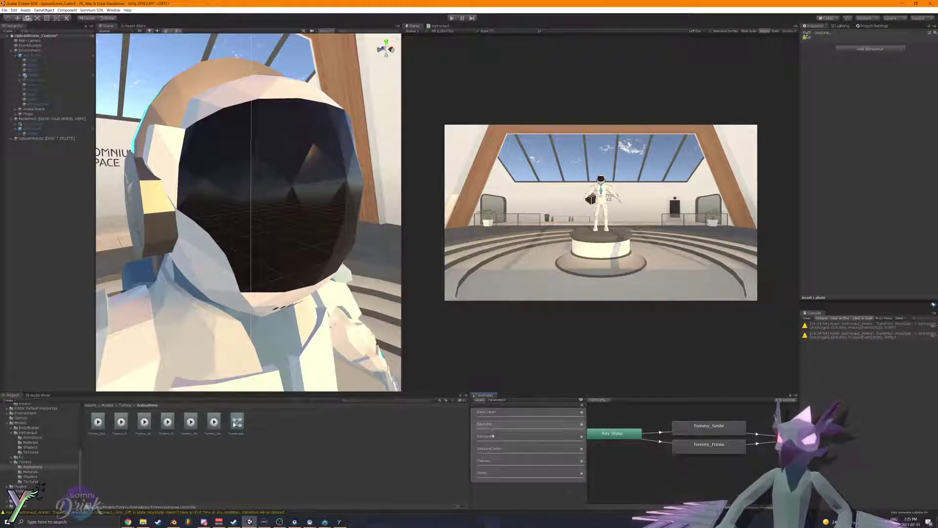
pyautogui.click(488, 460)
pyautogui.click(489, 461)
pyautogui.scroll(3, 699, 448)
pyautogui.moveTo(782, 439); pyautogui.dragTo(707, 448, button='middle')
pyautogui.scroll(-4, 686, 447)
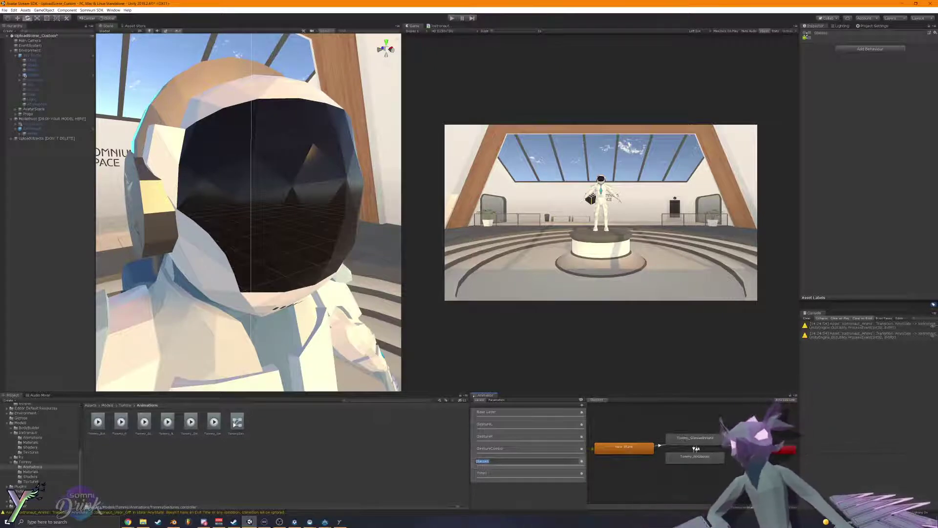
# Step: Examine the settings and conditions of the transitions linking New State, Tommy_GlassesInHand, Tommy_NoGlasses and Exit
pyautogui.click(673, 443)
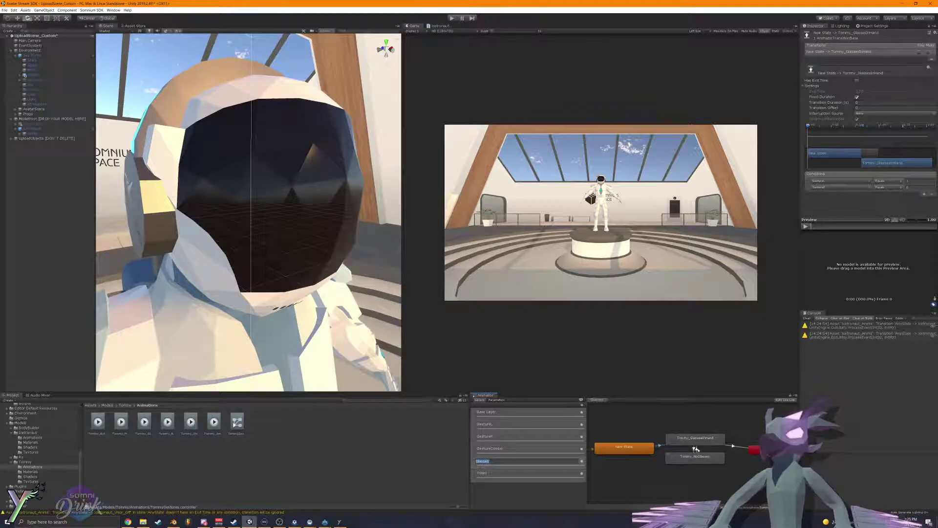
pyautogui.click(696, 449)
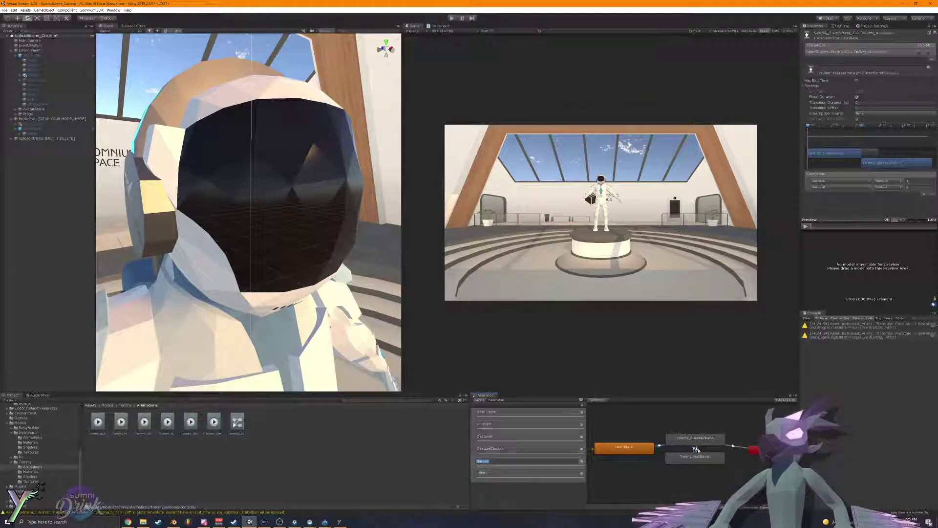
pyautogui.click(732, 445)
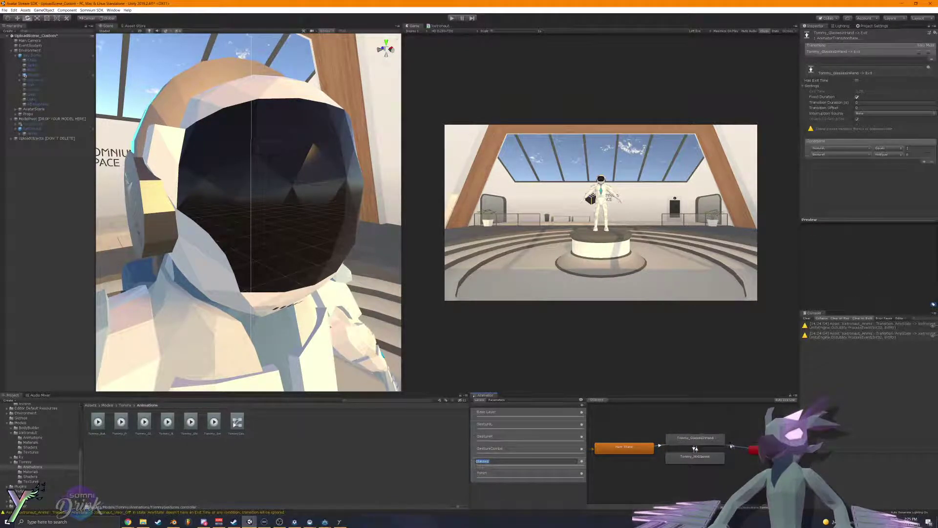
pyautogui.click(696, 448)
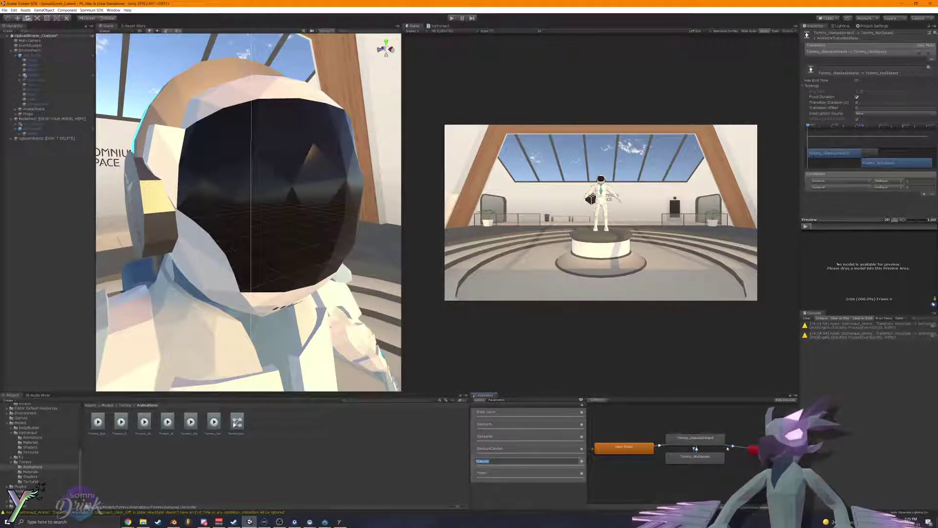
pyautogui.click(694, 448)
pyautogui.click(660, 446)
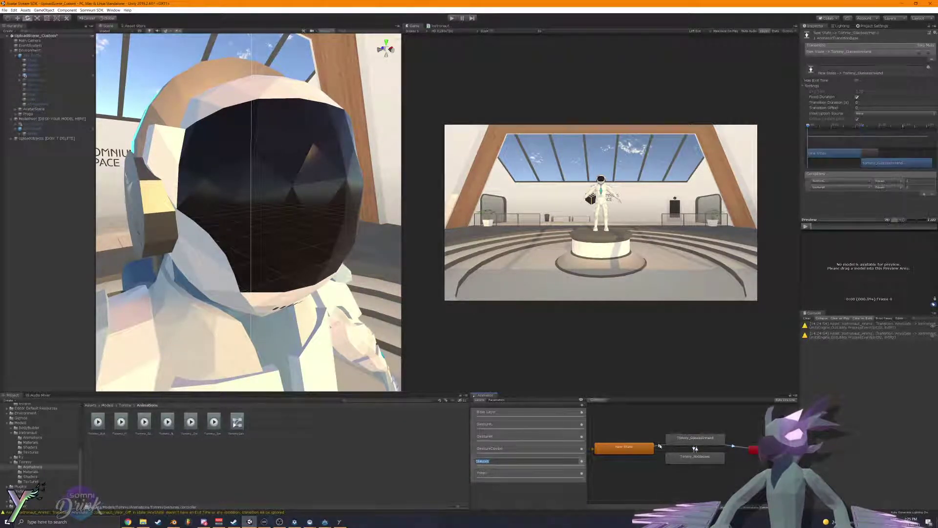
pyautogui.click(733, 447)
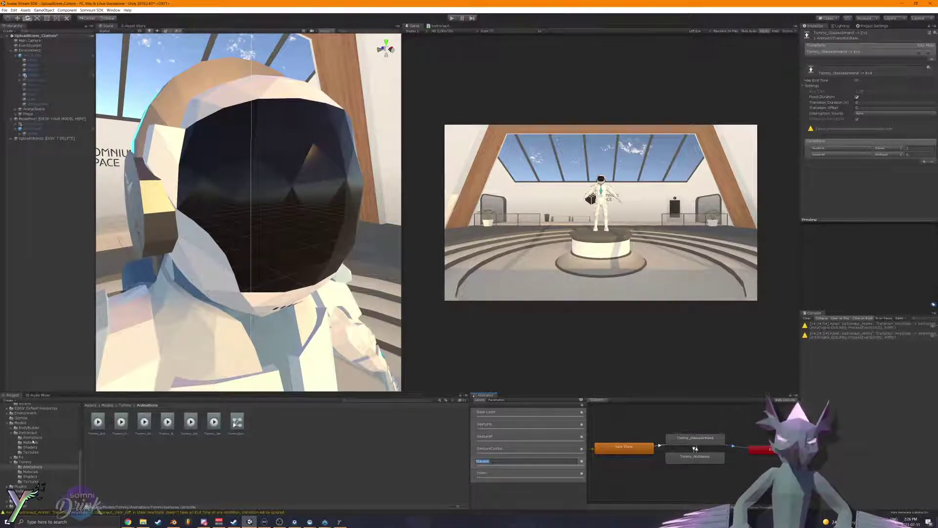
# Step: Copy all the states of Tommy's glasses layer together with their transitions
pyautogui.click(35, 443)
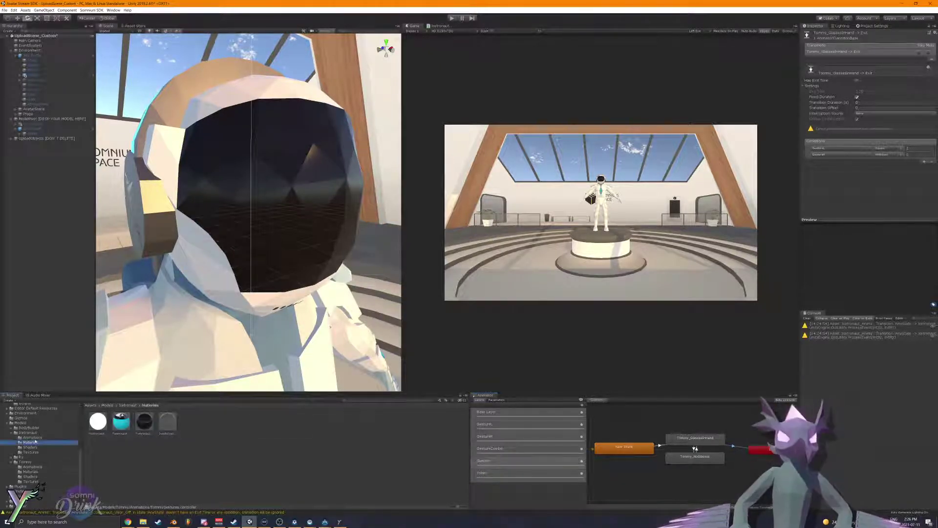
pyautogui.scroll(-3, 703, 450)
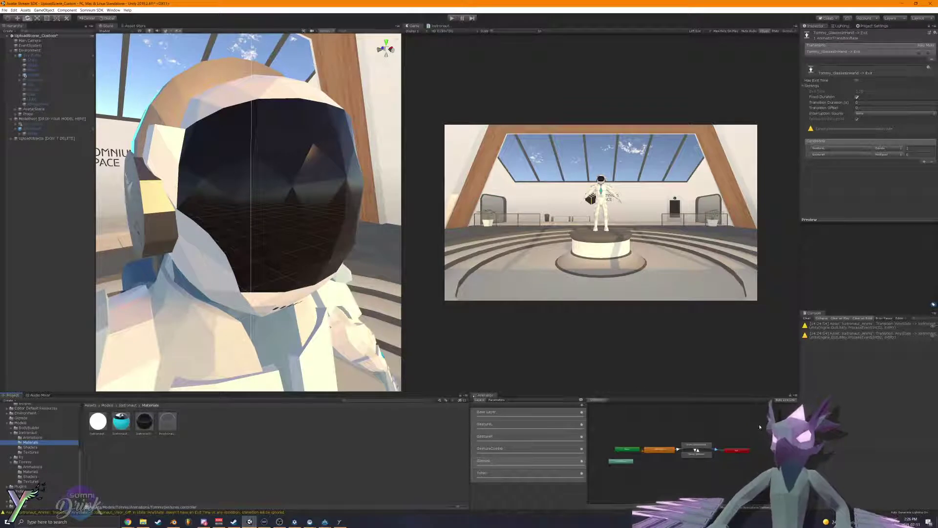
pyautogui.moveTo(733, 424); pyautogui.dragTo(606, 462)
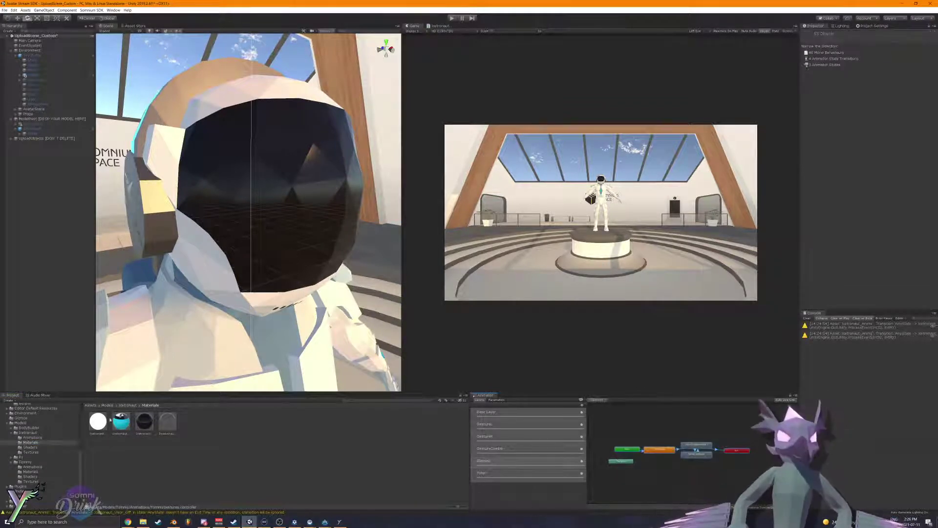
# Step: In the Visor layer of the astronaut's controller, delete the Visor_On and Visor_Off states and paste the copied glasses states
pyautogui.click(33, 437)
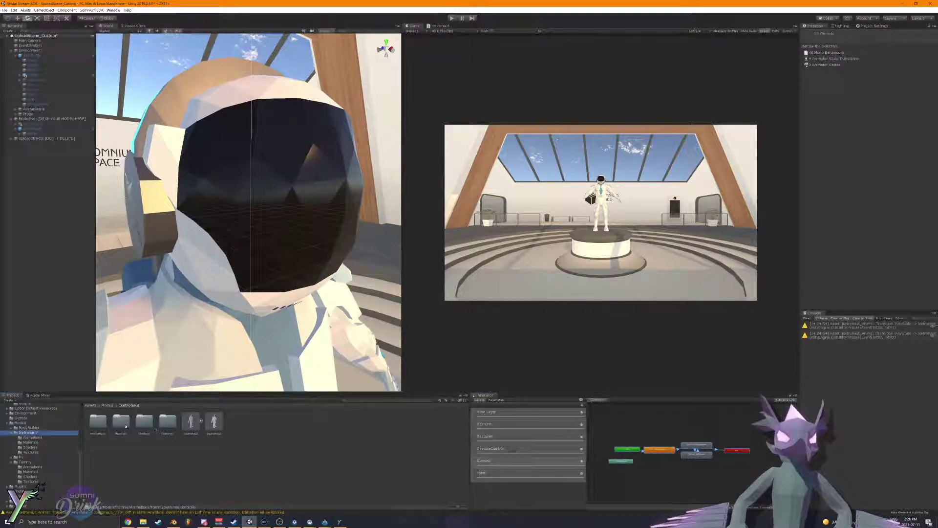
pyautogui.click(100, 421)
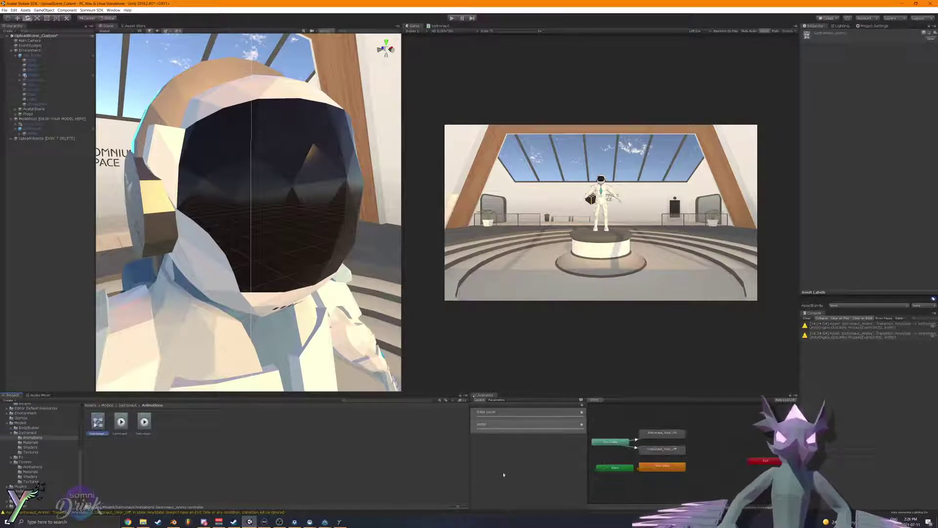
pyautogui.moveTo(704, 424); pyautogui.dragTo(616, 449)
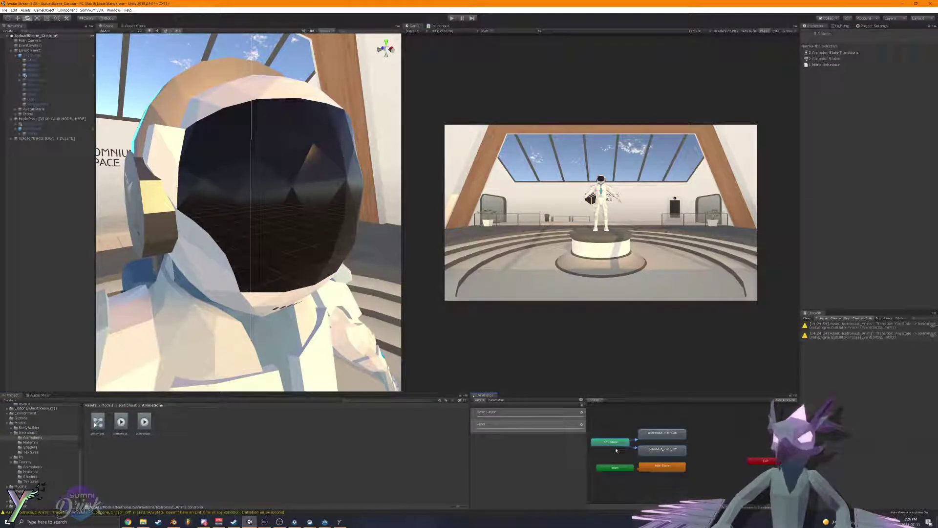
pyautogui.press('Delete')
pyautogui.hotkey('ctrl', 'v')
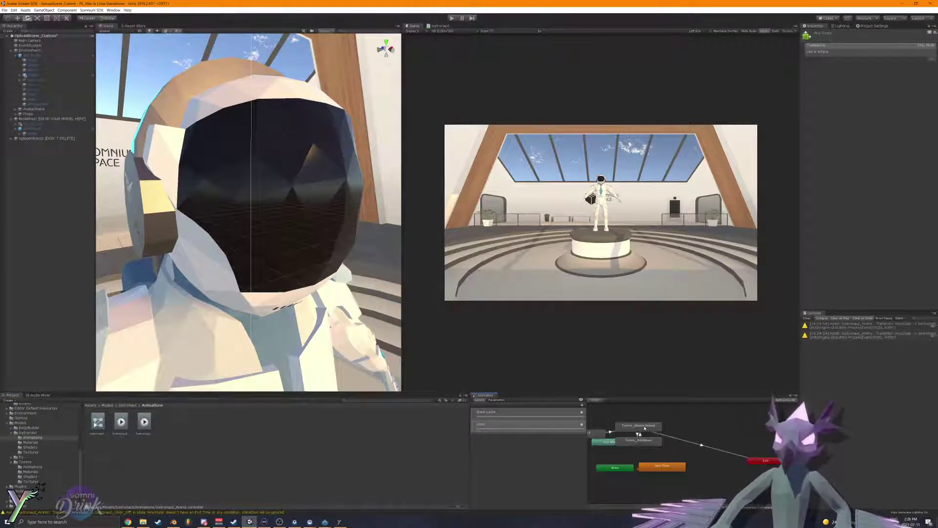
# Step: Move the pasted states next to Entry and delete the original empty default state
pyautogui.moveTo(638, 431); pyautogui.dragTo(807, 467, button='middle')
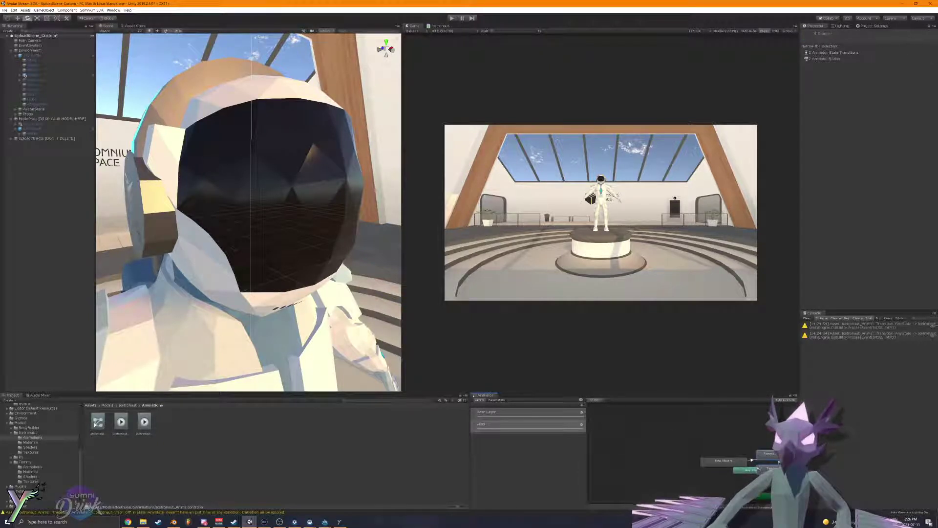
pyautogui.moveTo(717, 474); pyautogui.dragTo(602, 443, button='middle')
pyautogui.moveTo(602, 429); pyautogui.dragTo(682, 454)
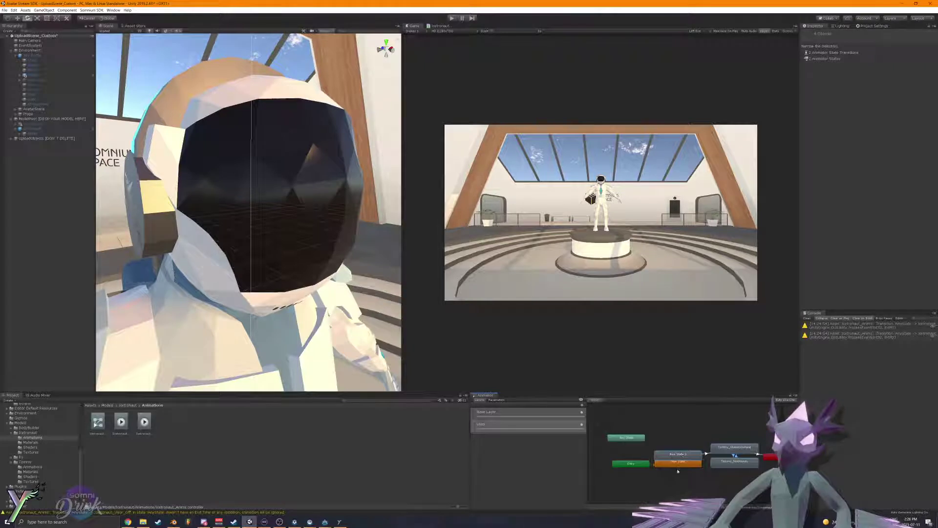
pyautogui.click(681, 455)
pyautogui.press('Delete')
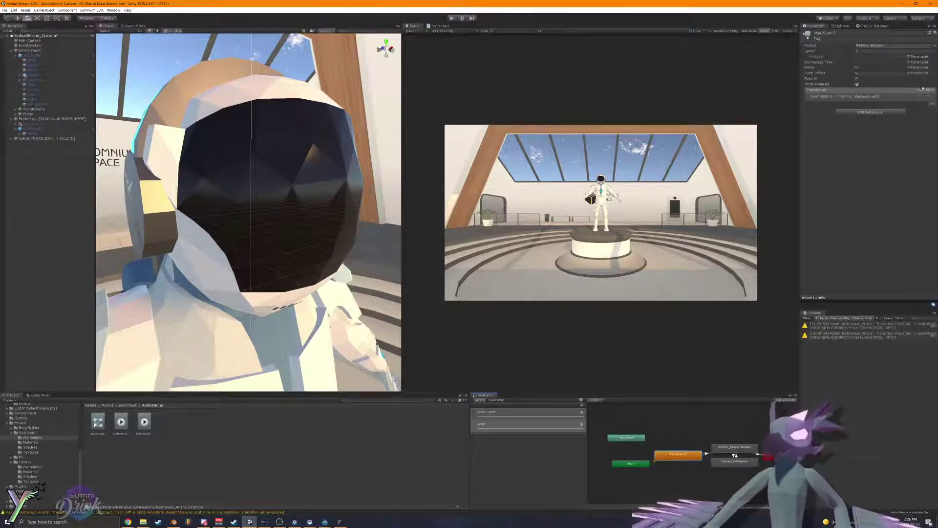
# Step: Rename the pasted default state to New State and move Entry level with it
pyautogui.click(874, 33)
pyautogui.press('BackSpace')
pyautogui.press('BackSpace')
pyautogui.press('Return')
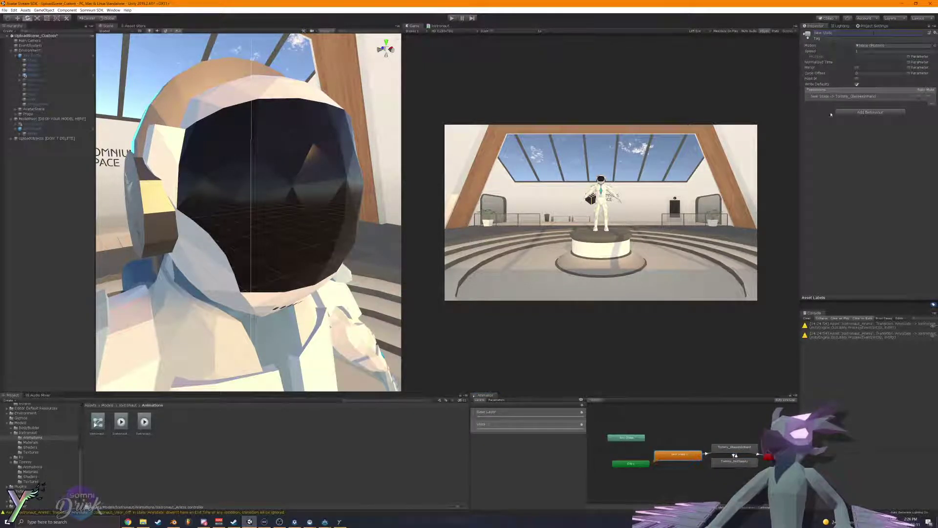
pyautogui.click(632, 456)
pyautogui.moveTo(633, 466); pyautogui.dragTo(628, 460)
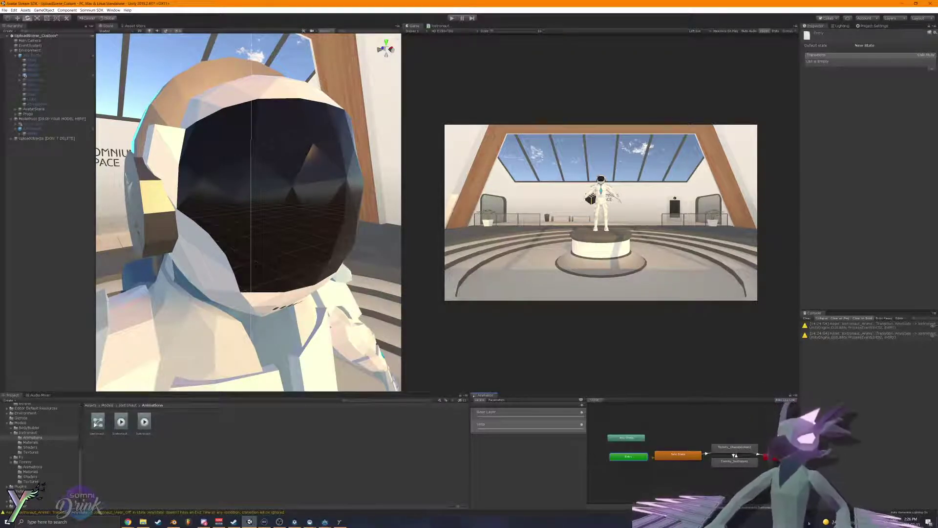
# Step: Review the conditions on the pasted transitions from New State to Tommy_GlassesInHand and between the two glasses states
pyautogui.scroll(2, 772, 461)
pyautogui.click(669, 450)
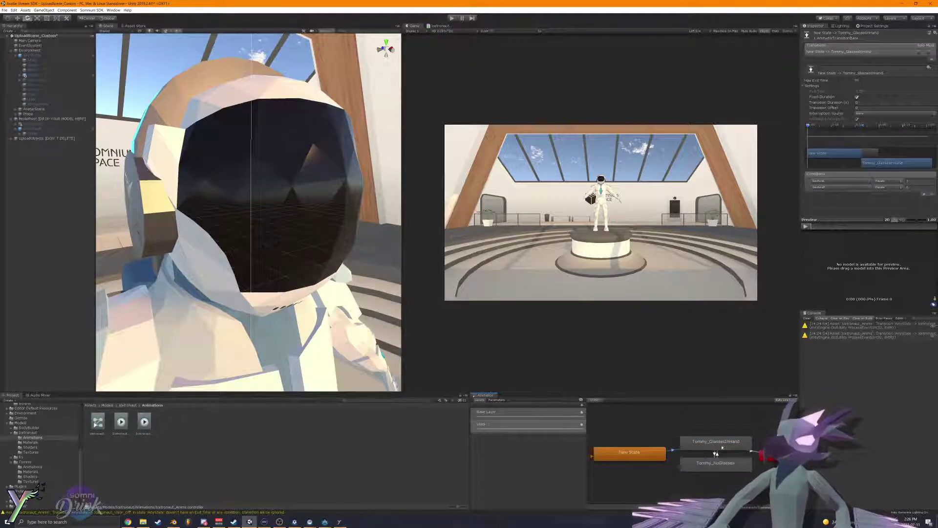
pyautogui.click(716, 452)
pyautogui.click(716, 453)
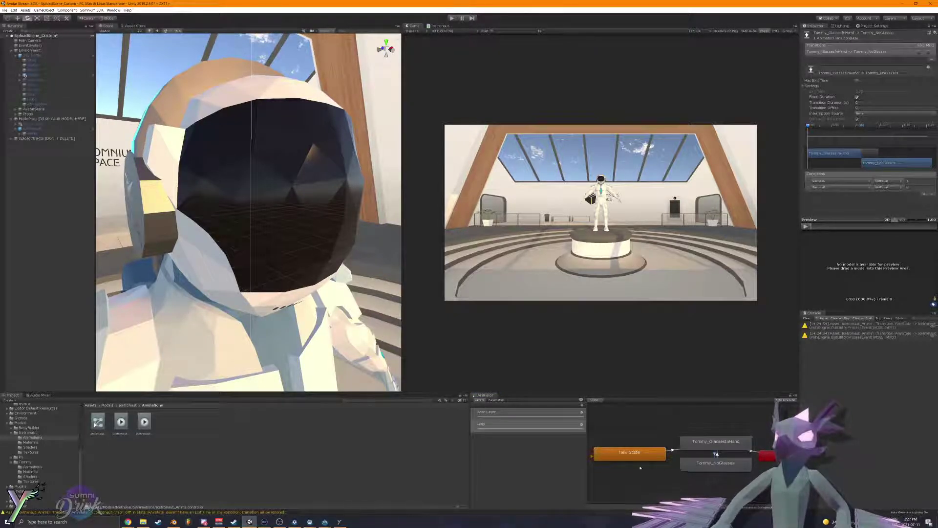
# Step: Copy the name of the visor-off animation clip and check the settings of both pasted glasses states
pyautogui.click(716, 441)
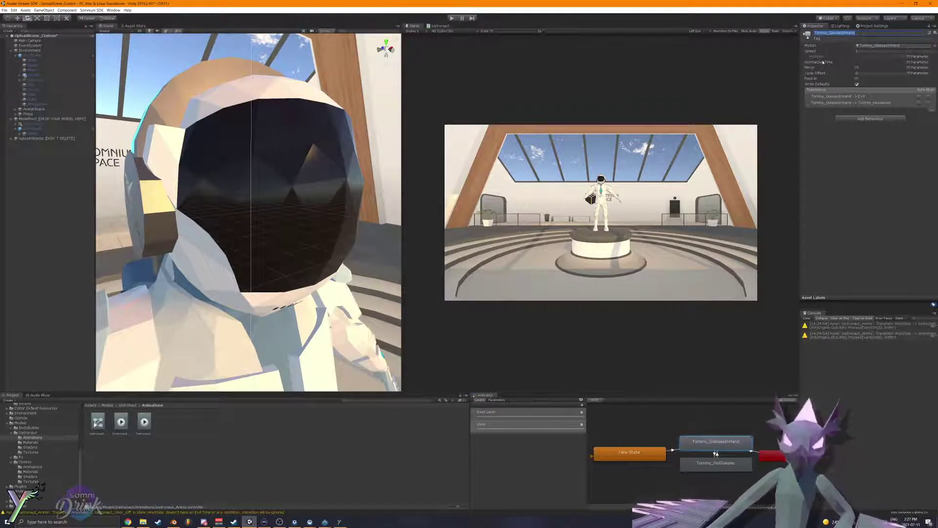
pyautogui.rightClick(126, 434)
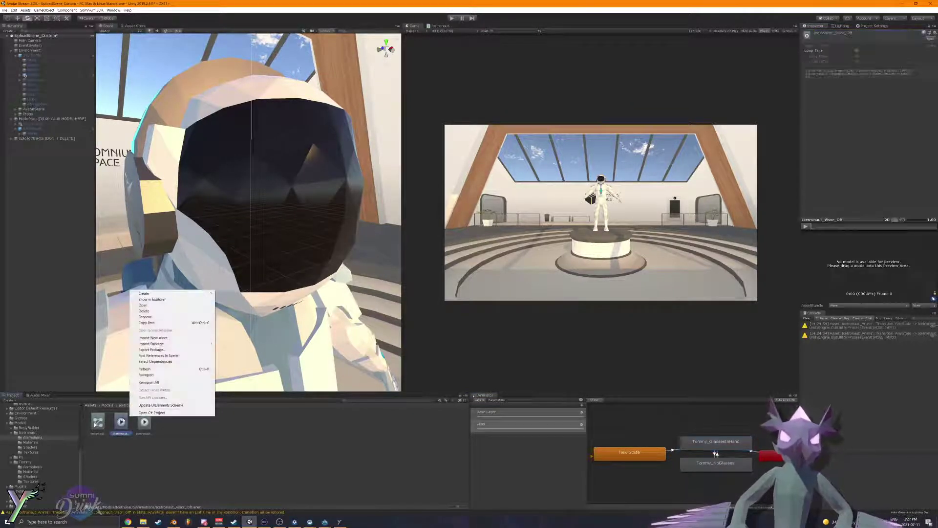
pyautogui.click(198, 442)
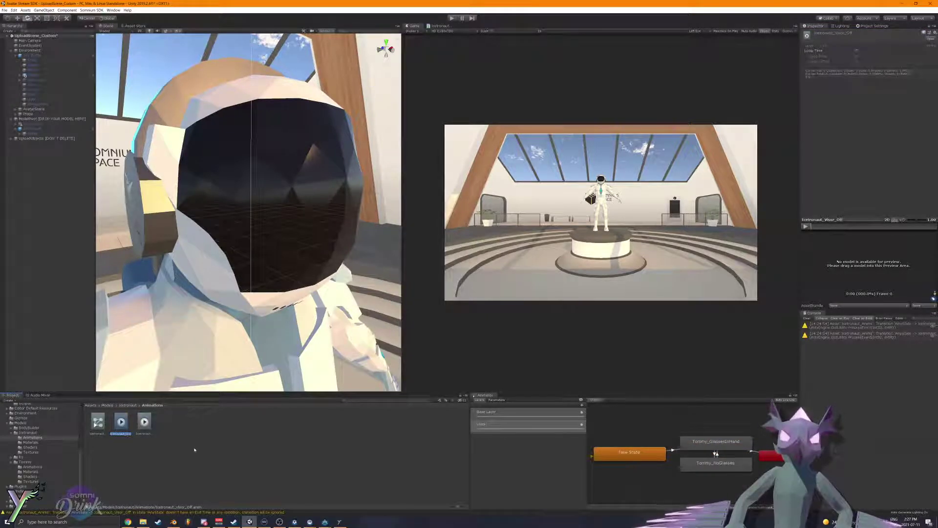
pyautogui.click(668, 427)
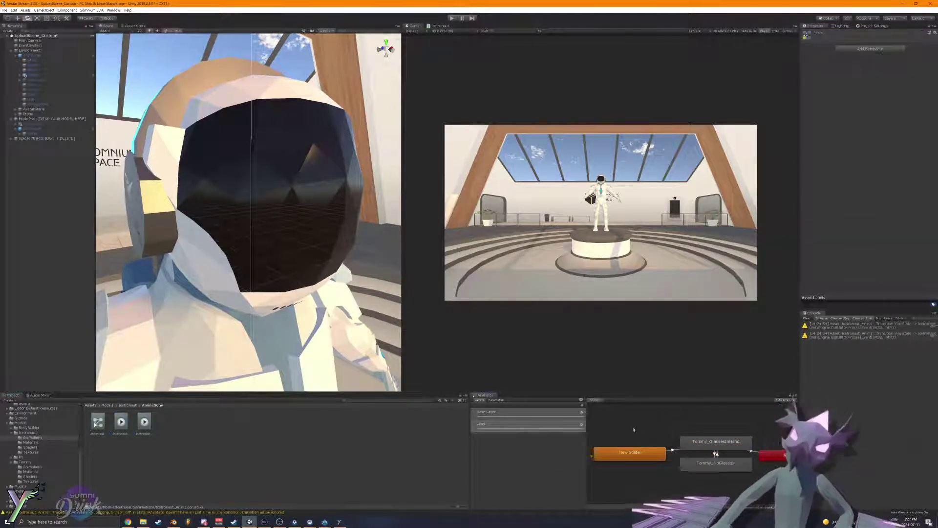
pyautogui.click(716, 460)
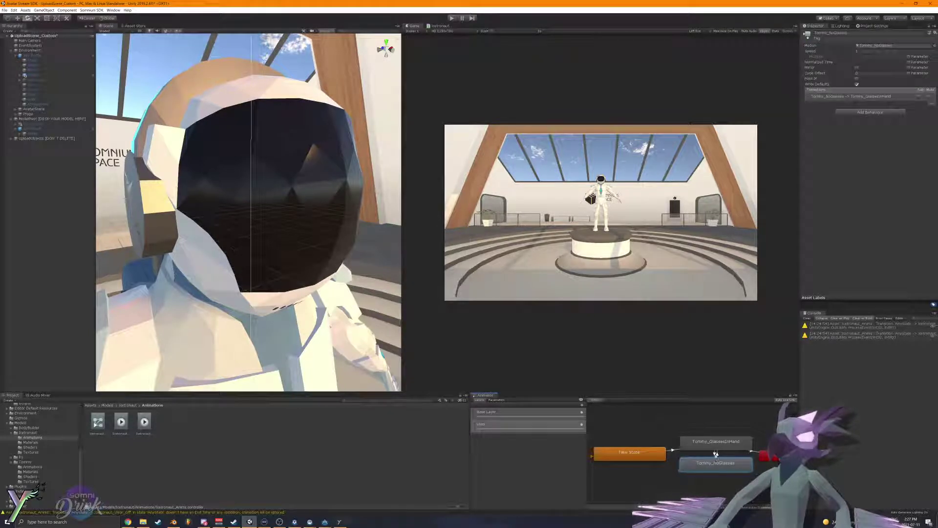
pyautogui.click(716, 445)
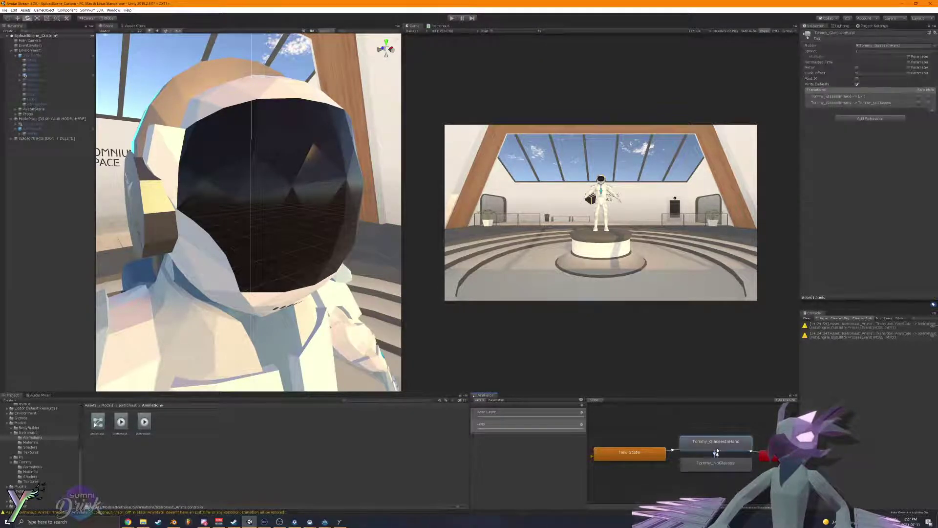
# Step: Review the conditions on the transitions from New State, between the two glasses states, and to Exit
pyautogui.click(672, 450)
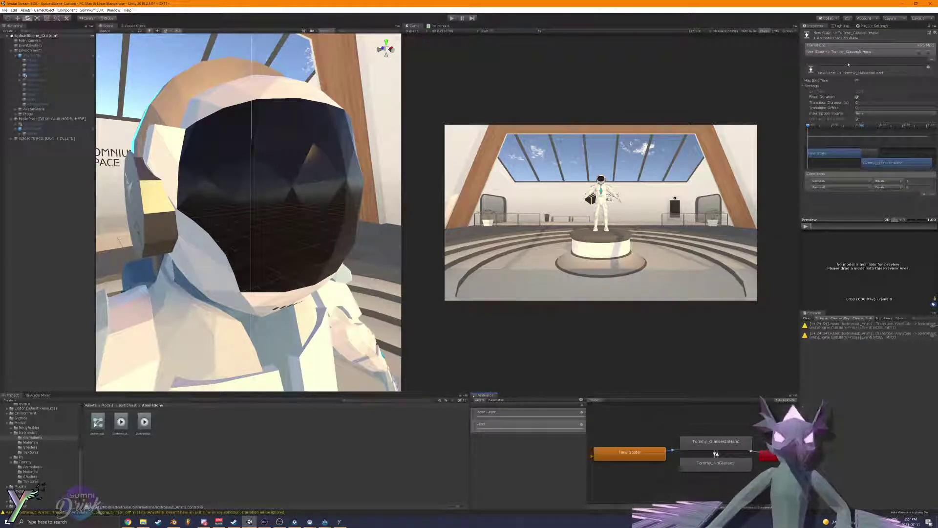
pyautogui.click(916, 188)
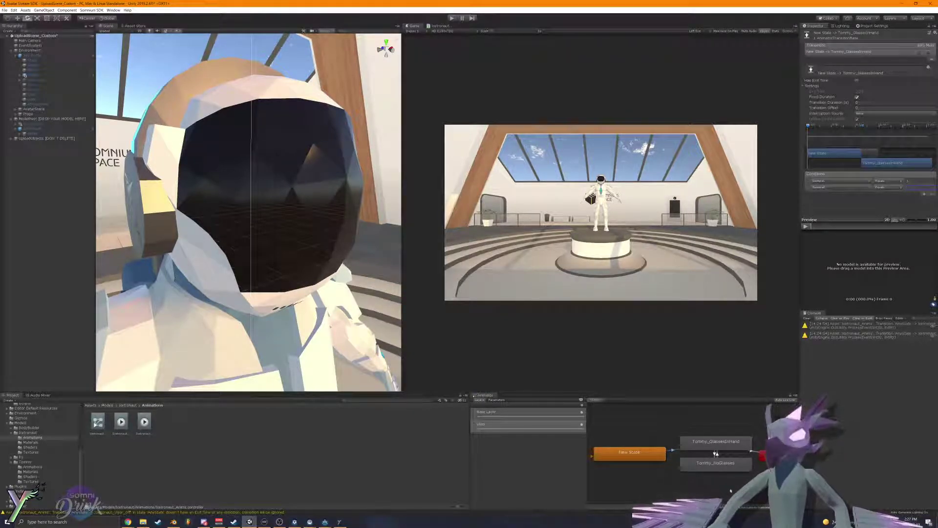
pyautogui.click(696, 460)
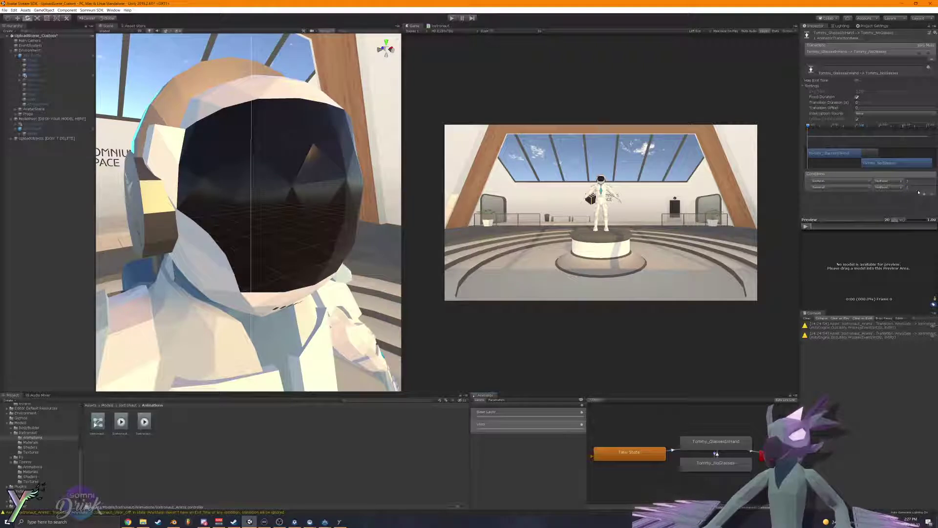
pyautogui.click(721, 451)
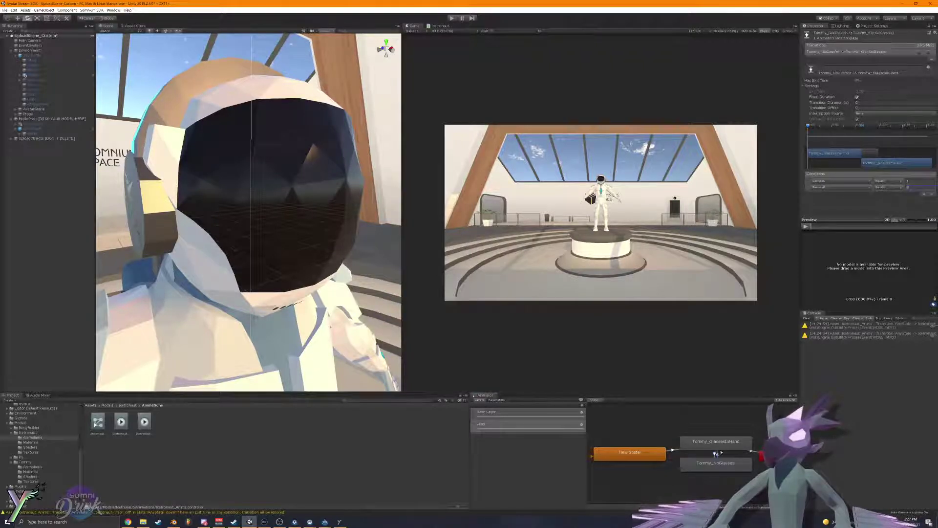
pyautogui.click(754, 452)
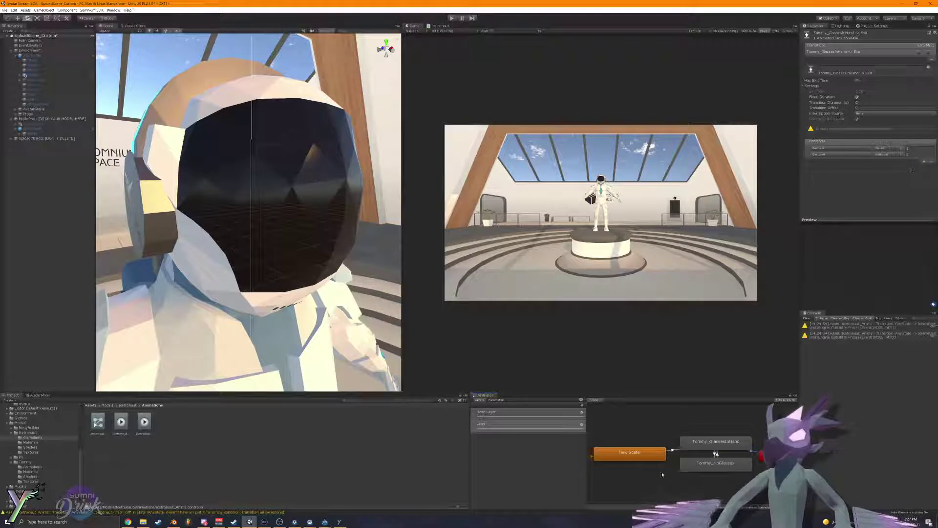
pyautogui.click(674, 450)
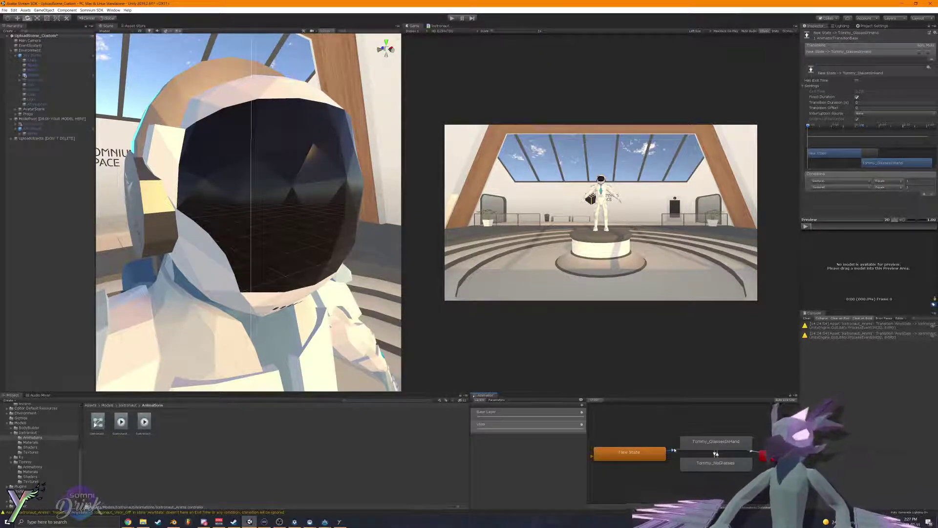
# Step: Rename Tommy_GlassesInHand to Icetronaut_Visor_On and Tommy_NoGlasses to Icetronaut_Visor_Off
pyautogui.click(711, 443)
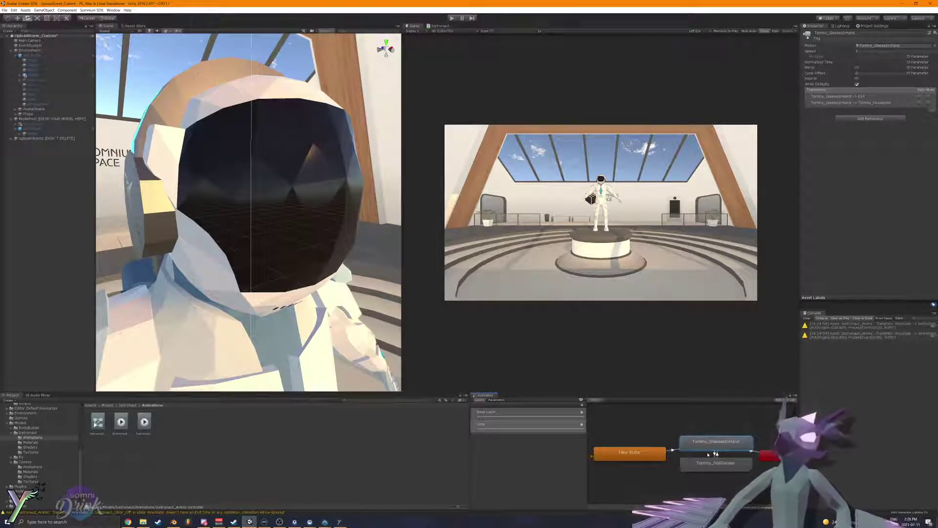
pyautogui.click(855, 33)
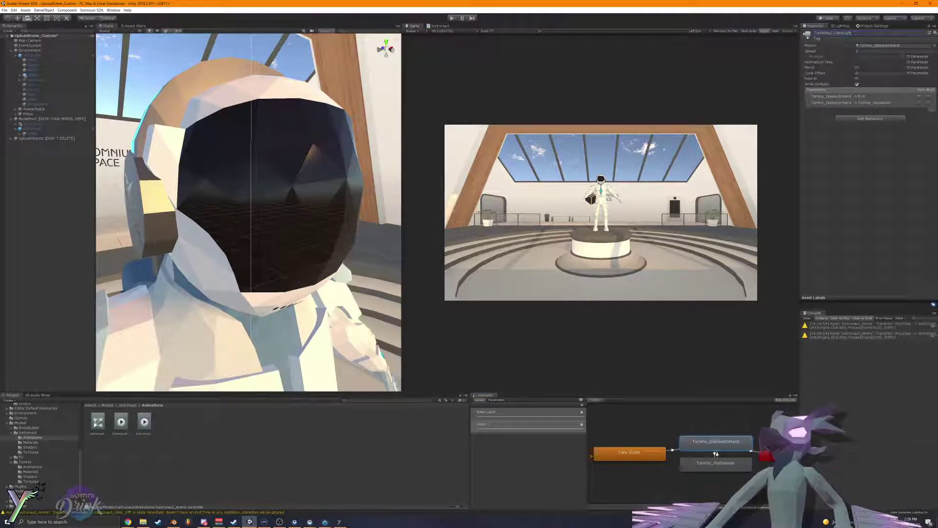
pyautogui.write('Icetronaut_Visor_Off')
pyautogui.press('Return')
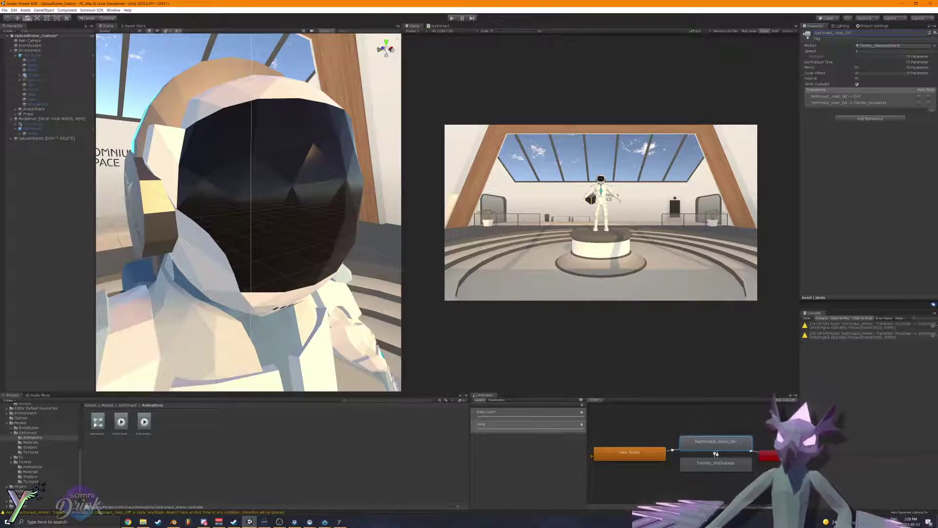
pyautogui.click(713, 466)
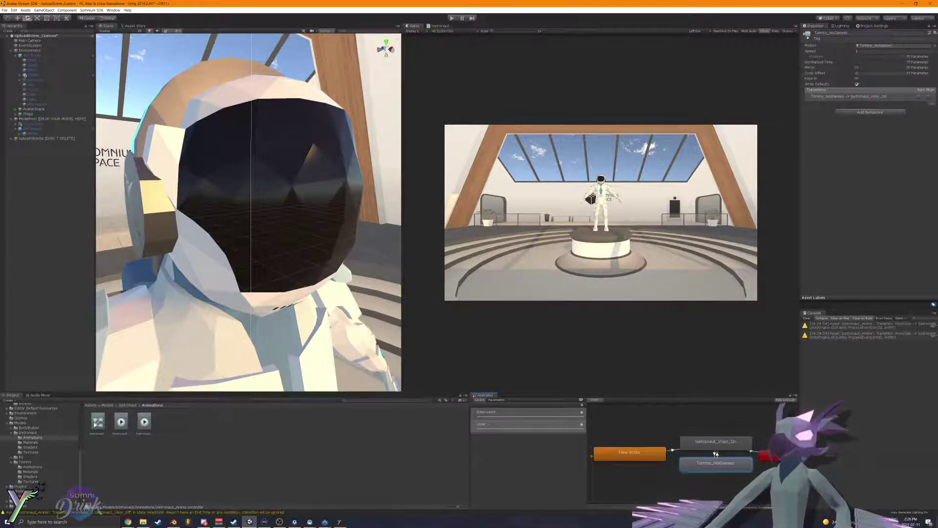
pyautogui.click(840, 33)
pyautogui.write('Icetronaut_Visor_Off')
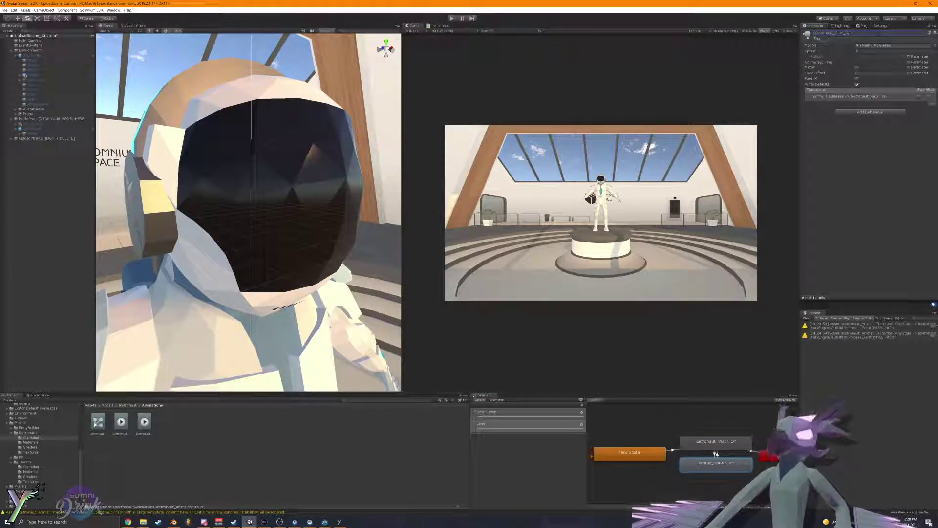
pyautogui.press('Return')
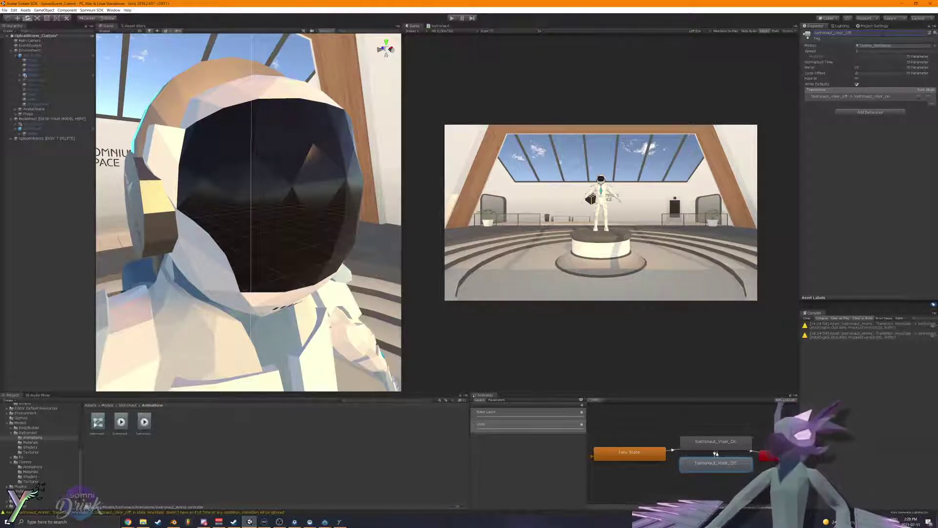
# Step: Examine the conditions on the transitions from New State, between the visor states, and from Icetronaut_Visor_On to Exit
pyautogui.click(716, 454)
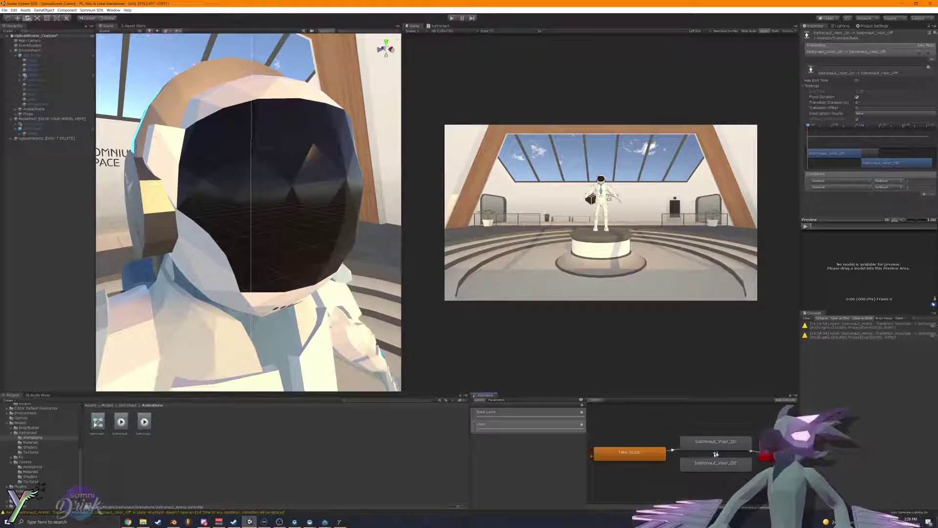
pyautogui.click(716, 454)
pyautogui.click(673, 450)
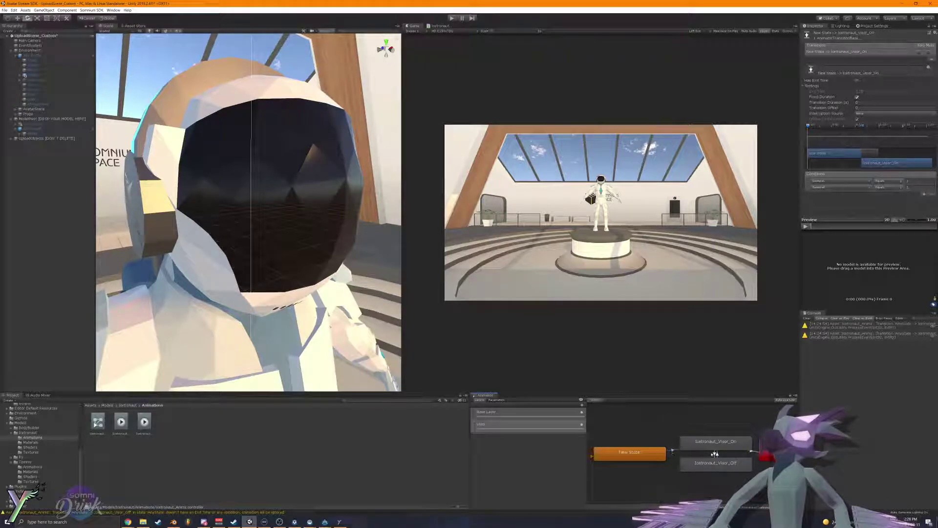
pyautogui.click(716, 453)
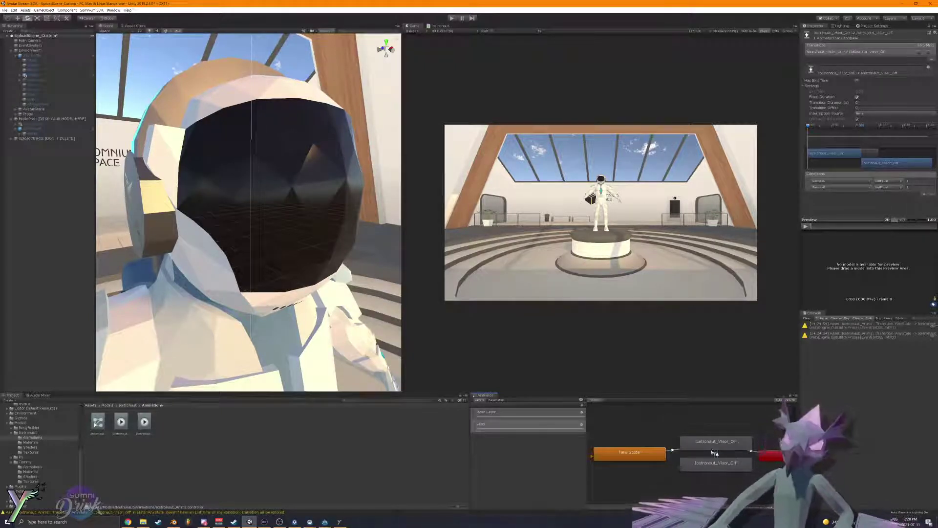
pyautogui.click(716, 454)
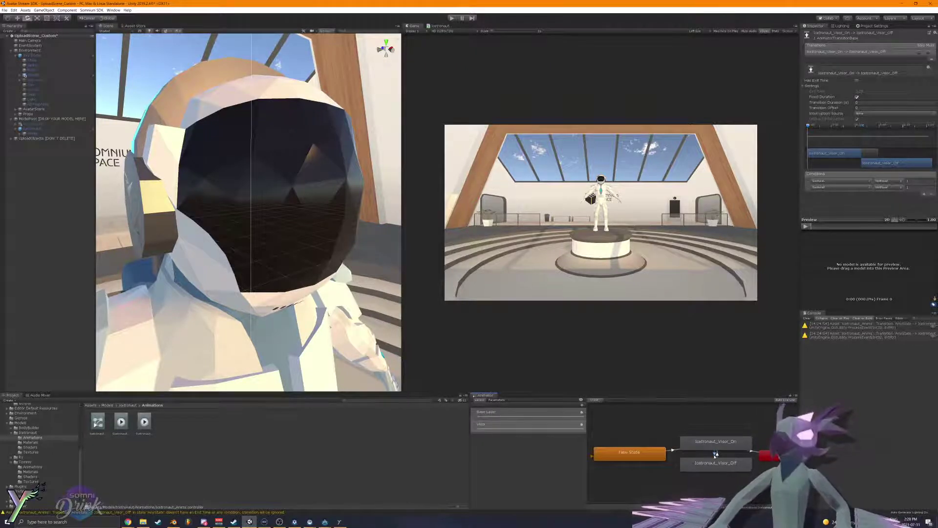
pyautogui.click(716, 456)
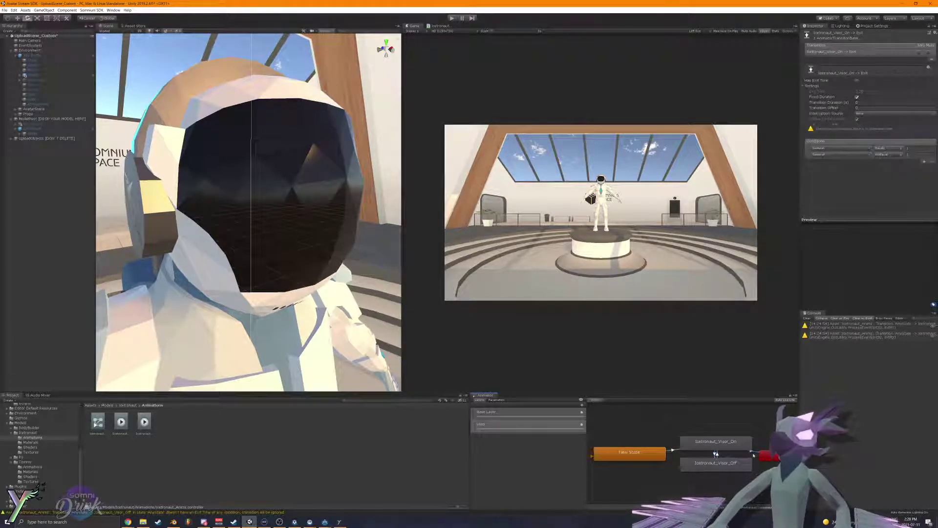
pyautogui.click(715, 454)
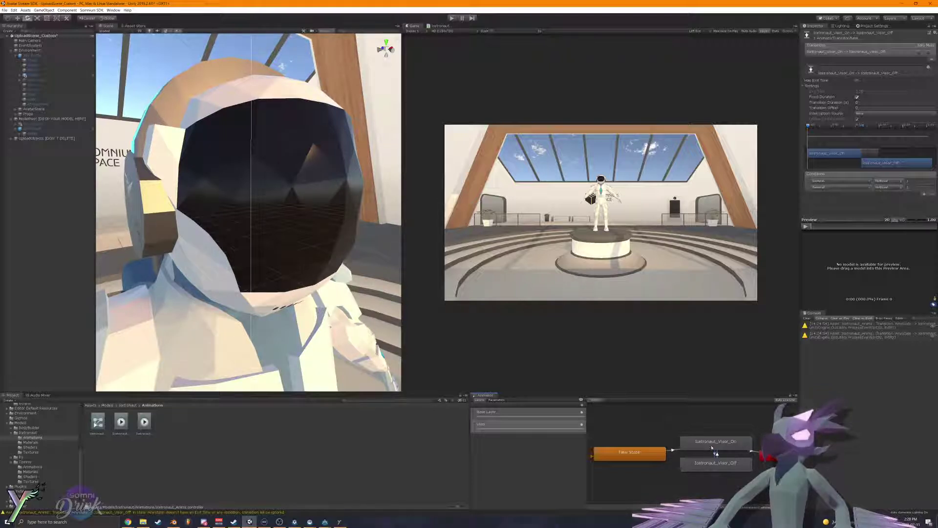
pyautogui.click(754, 452)
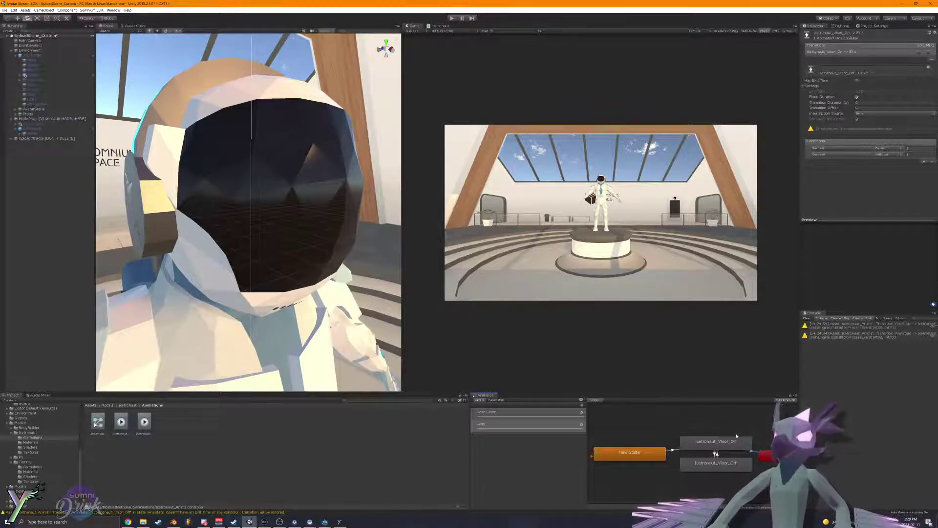
# Step: Swap the visor state names, giving the upper state the Visor_Off name and renaming the lower one Icetronaut_Visor_On
pyautogui.click(715, 442)
pyautogui.click(847, 32)
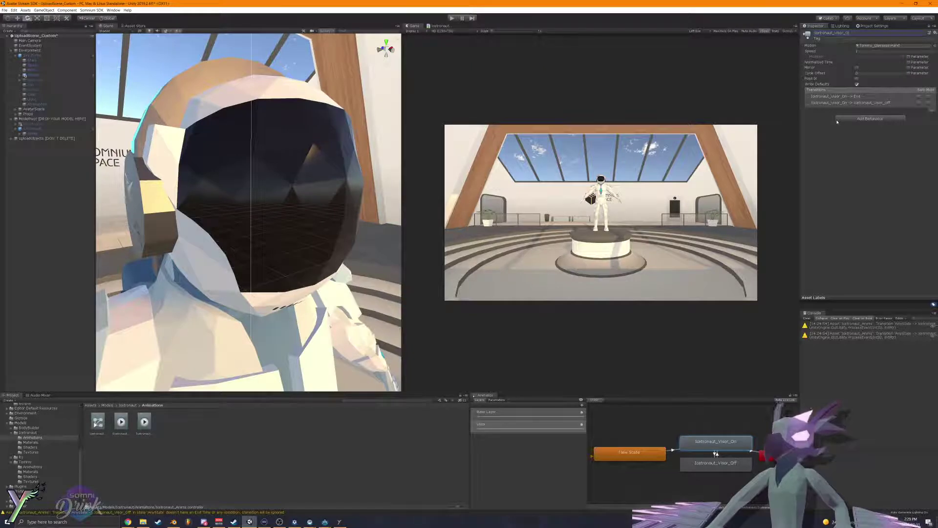
pyautogui.write('ff')
pyautogui.click(733, 462)
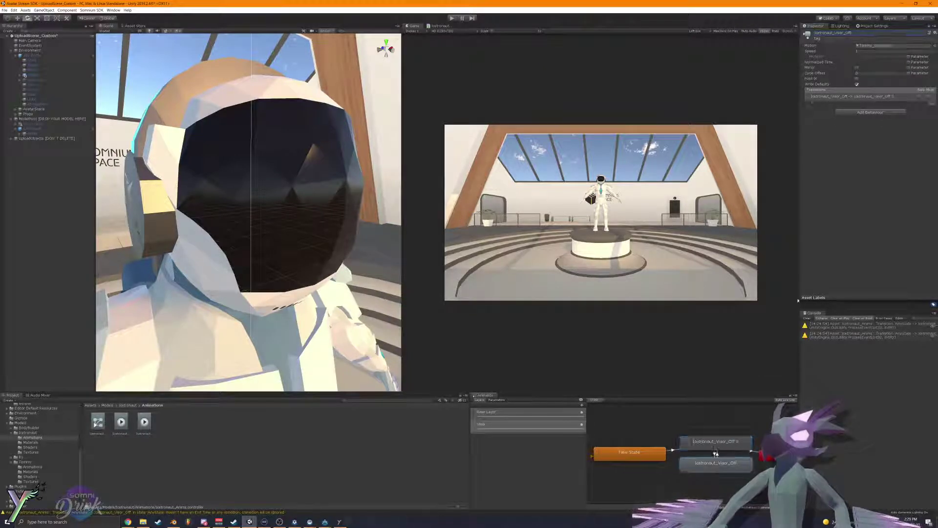
pyautogui.click(880, 33)
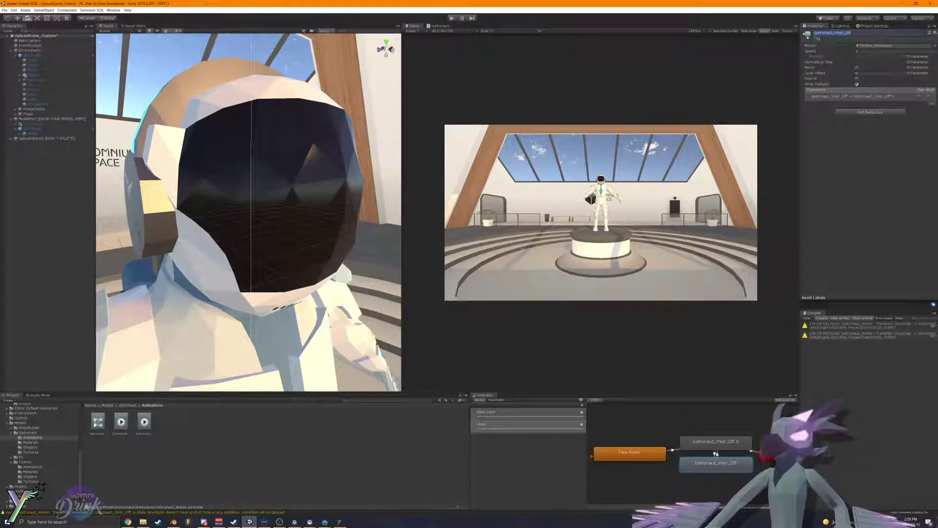
pyautogui.click(880, 33)
pyautogui.press('BackSpace')
pyautogui.press('BackSpace')
pyautogui.write('n')
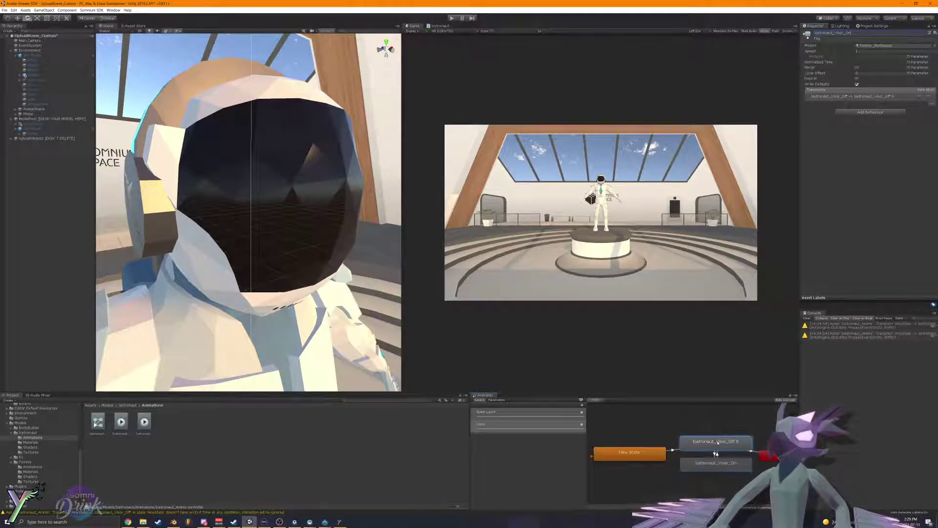
# Step: Remove the duplicate-number suffix from the upper state's name so it reads Icetronaut_Visor_Off
pyautogui.click(715, 441)
pyautogui.click(873, 33)
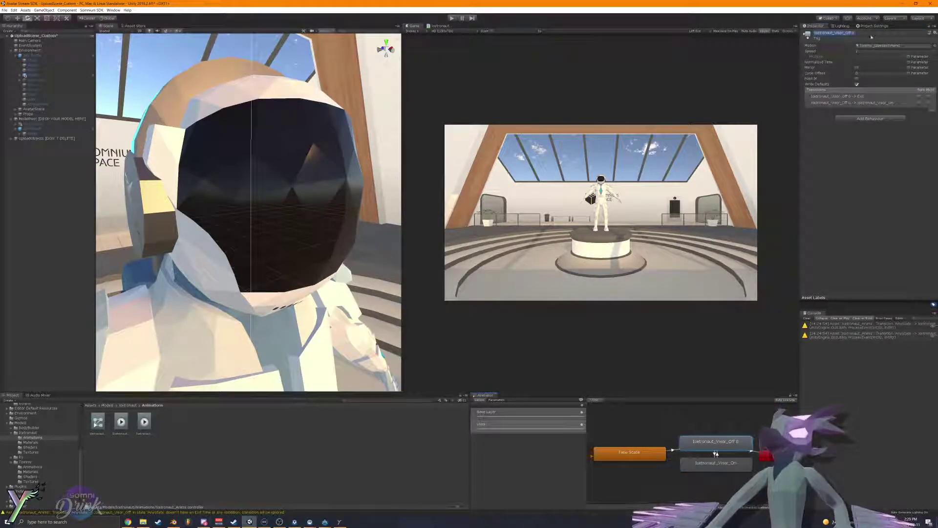
pyautogui.click(873, 32)
pyautogui.press('BackSpace')
pyautogui.press('BackSpace')
pyautogui.press('Return')
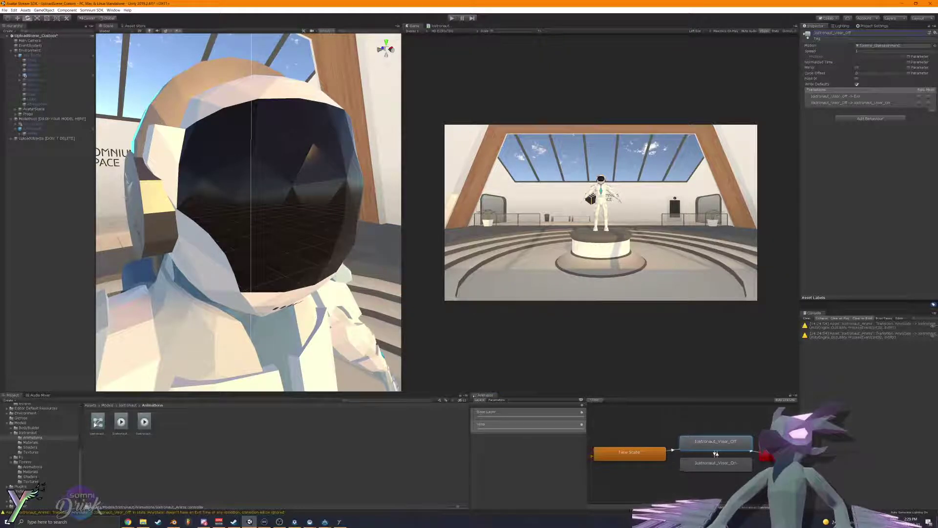
# Step: Inspect the visor state transitions, start Play mode and select the Icetronaut's child object that carries the visor Animator
pyautogui.click(715, 454)
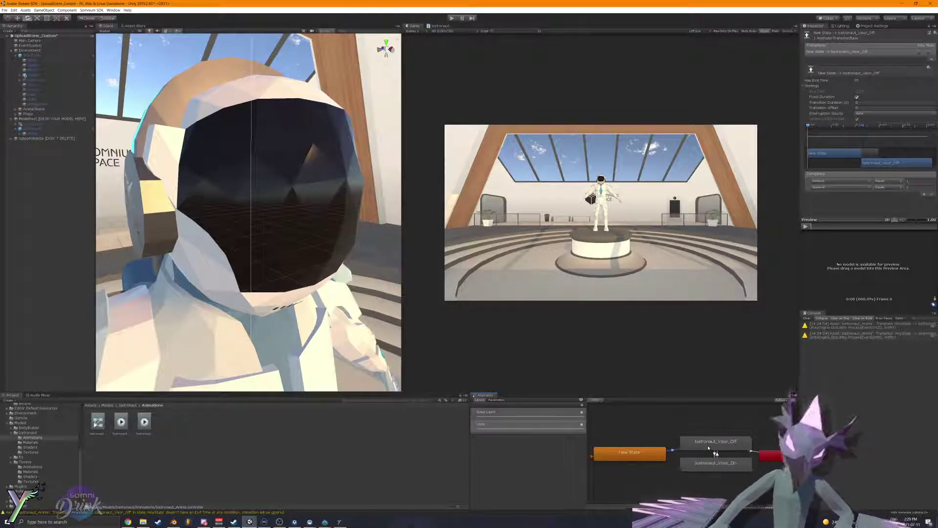
pyautogui.click(714, 454)
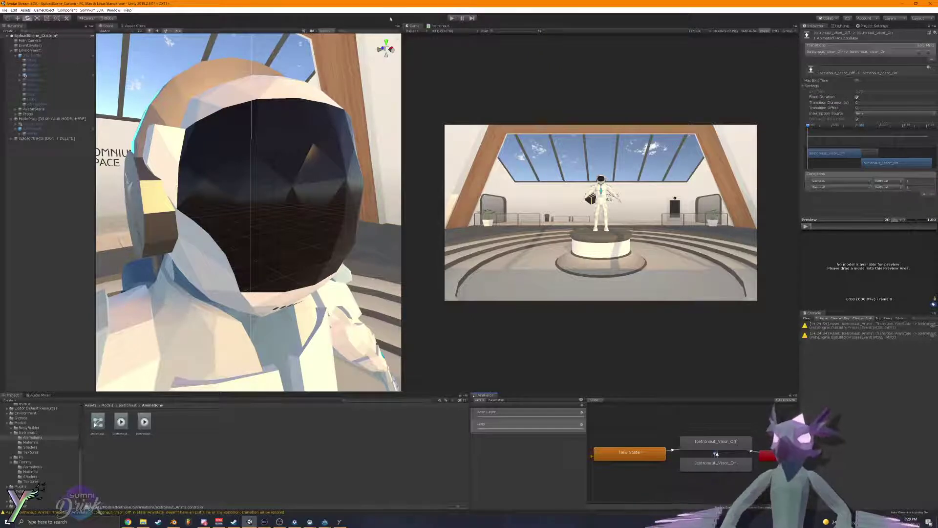
pyautogui.click(453, 19)
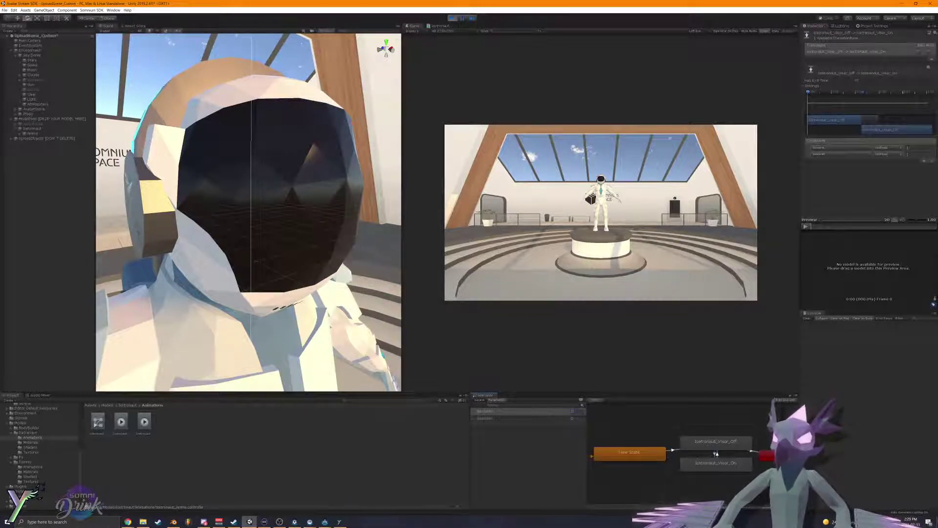
pyautogui.moveTo(577, 411); pyautogui.dragTo(560, 418)
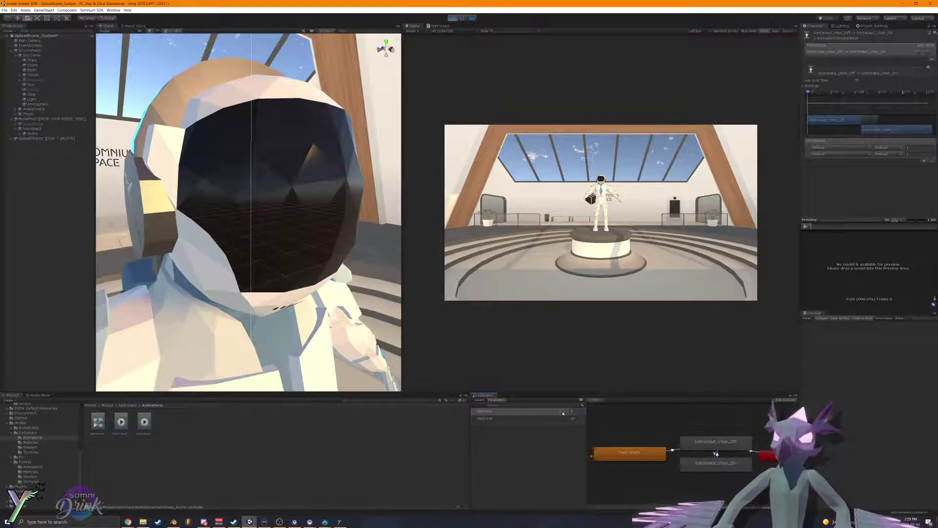
pyautogui.click(33, 119)
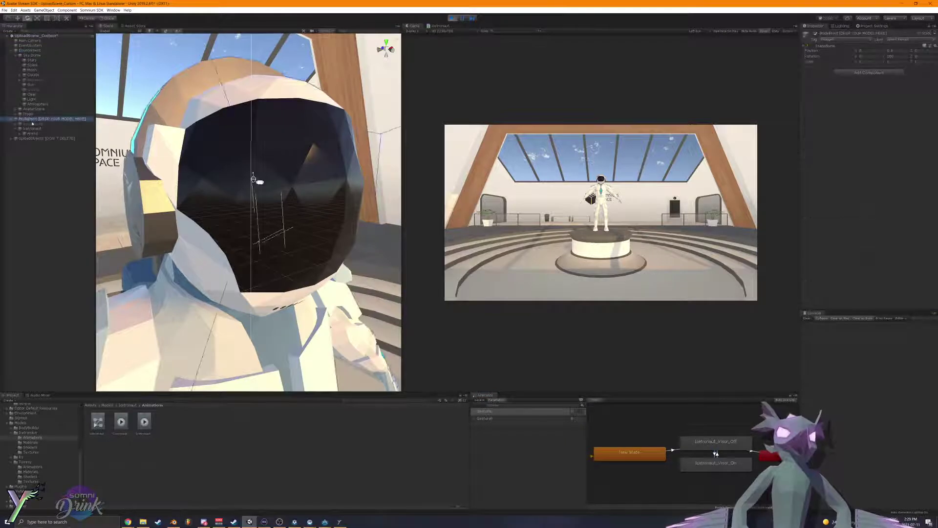
pyautogui.click(32, 129)
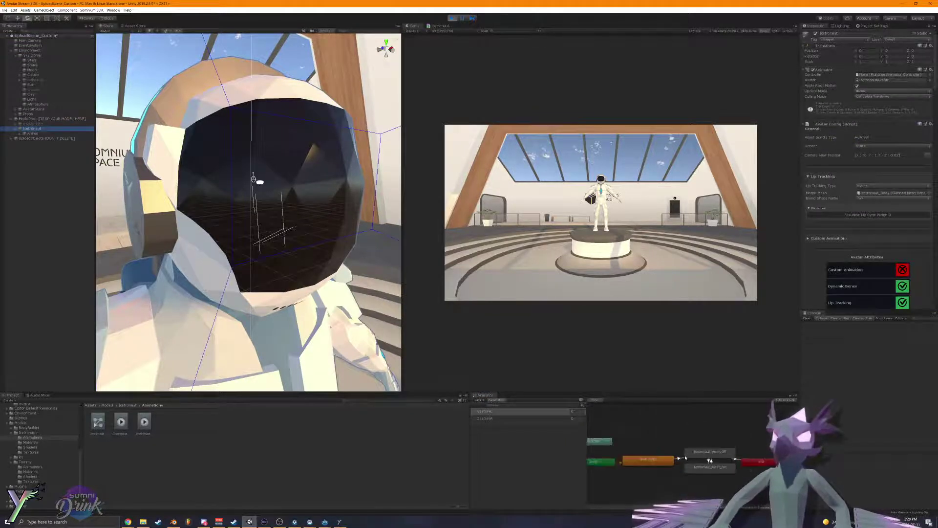
pyautogui.click(33, 133)
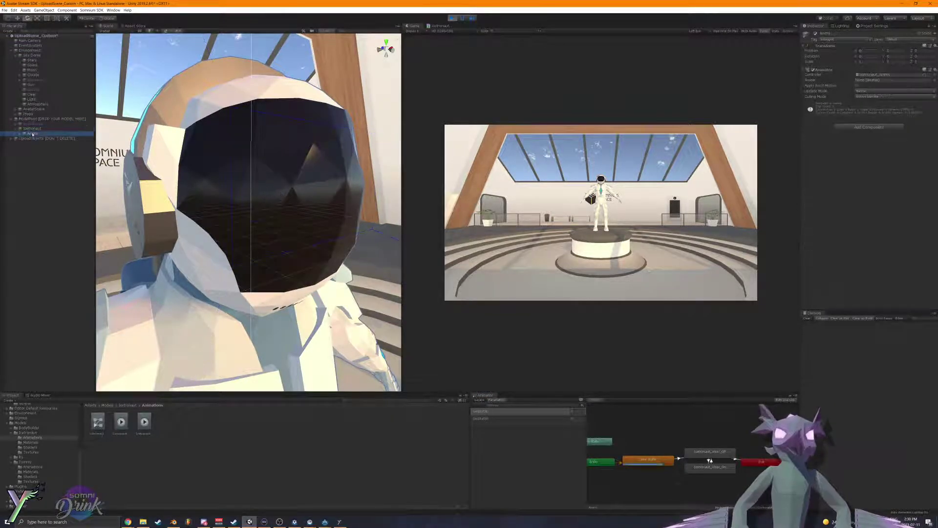
# Step: Test the visor states in Play mode by changing both gesture parameters, setting the first one to 1
pyautogui.click(573, 419)
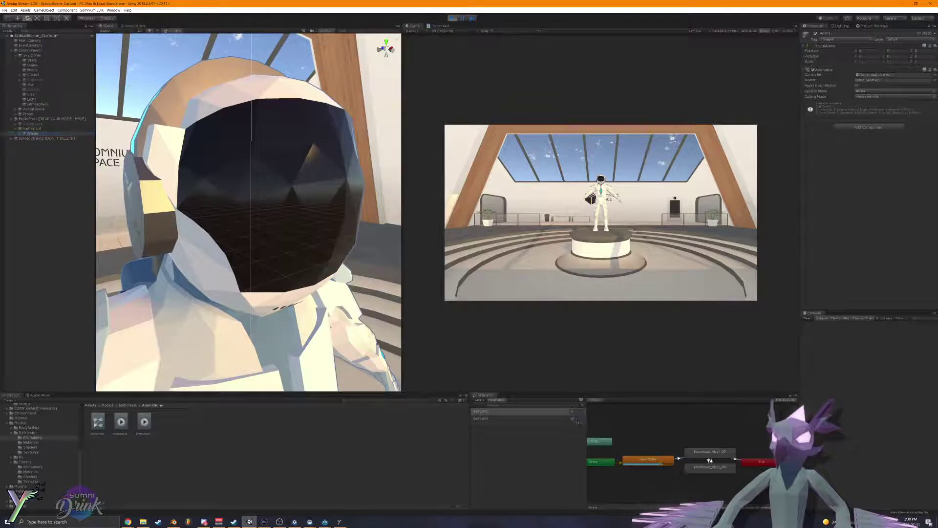
pyautogui.click(572, 419)
pyautogui.click(578, 411)
pyautogui.write('1')
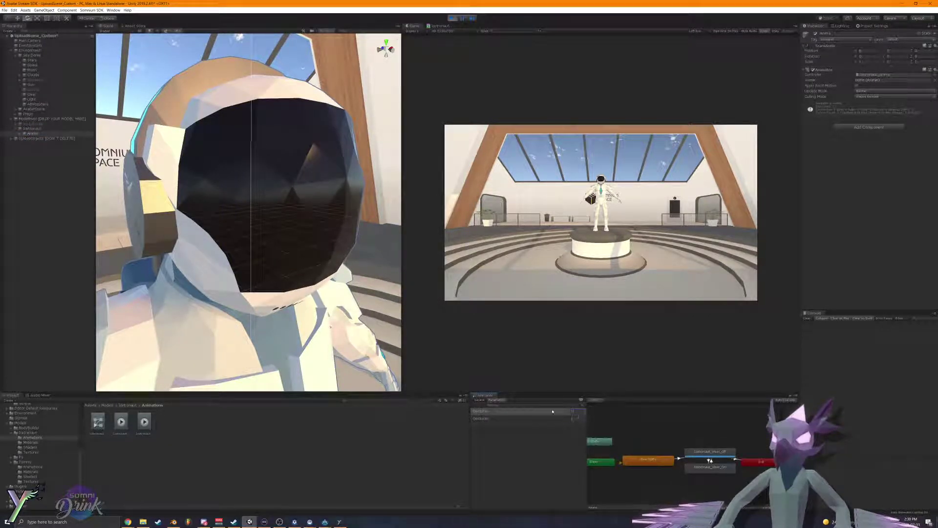
pyautogui.click(567, 440)
pyautogui.click(574, 419)
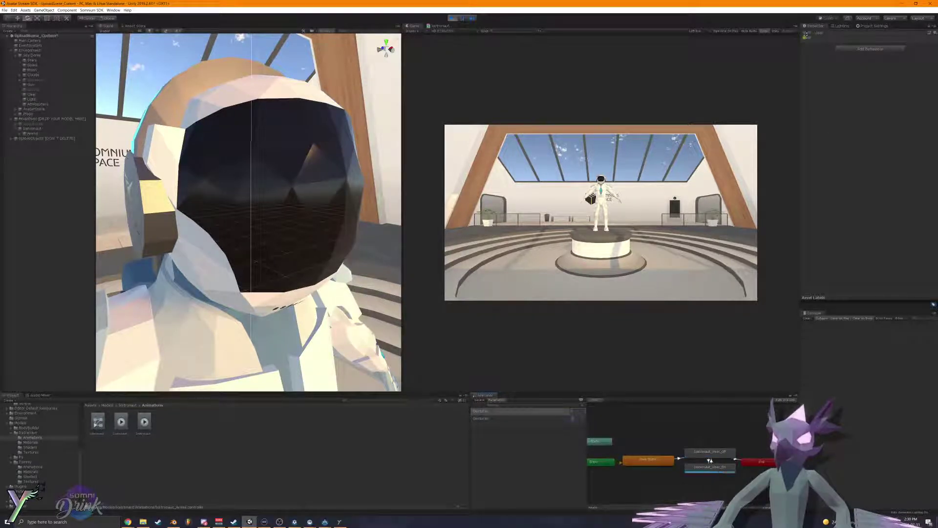
pyautogui.click(559, 419)
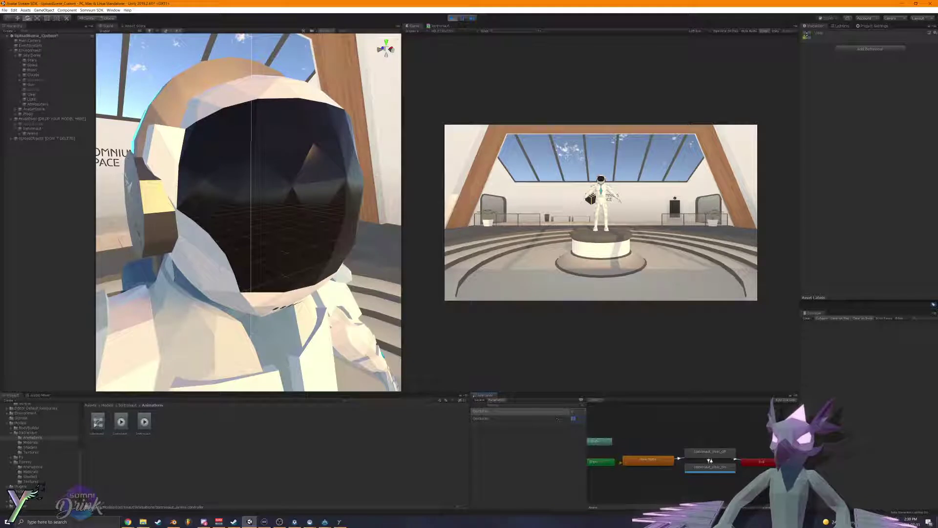
pyautogui.moveTo(558, 418); pyautogui.dragTo(587, 416)
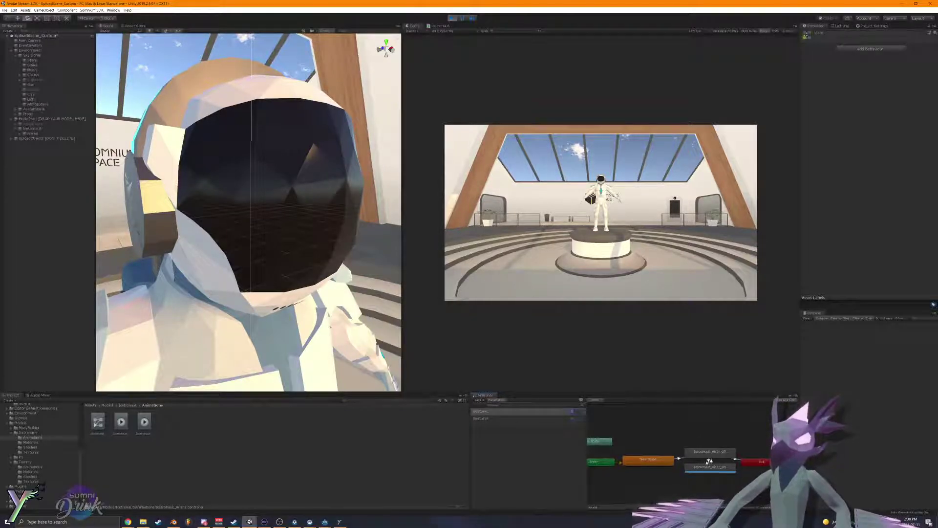
# Step: Change the first condition of the Icetronaut_Visor_Off to Icetronaut_Visor_On transition to Equals and retest it with the gesture parameters
pyautogui.click(709, 460)
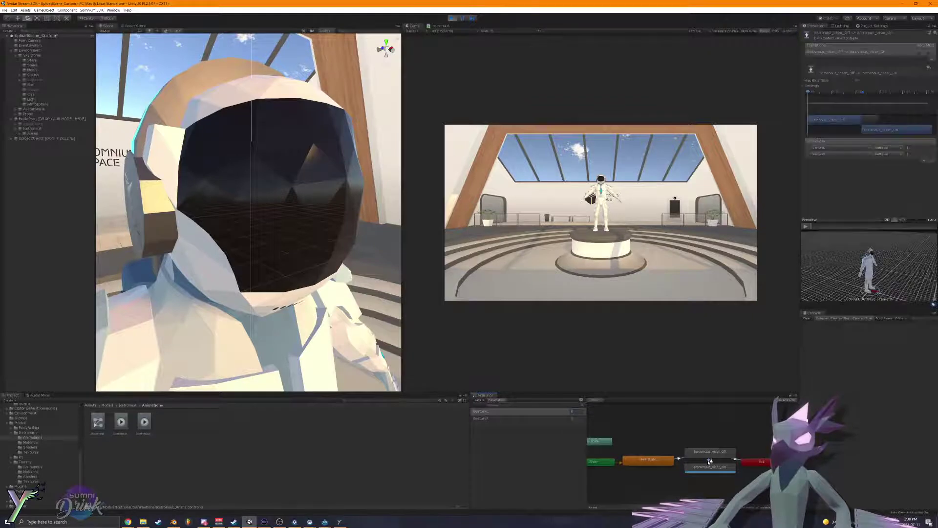
pyautogui.click(888, 148)
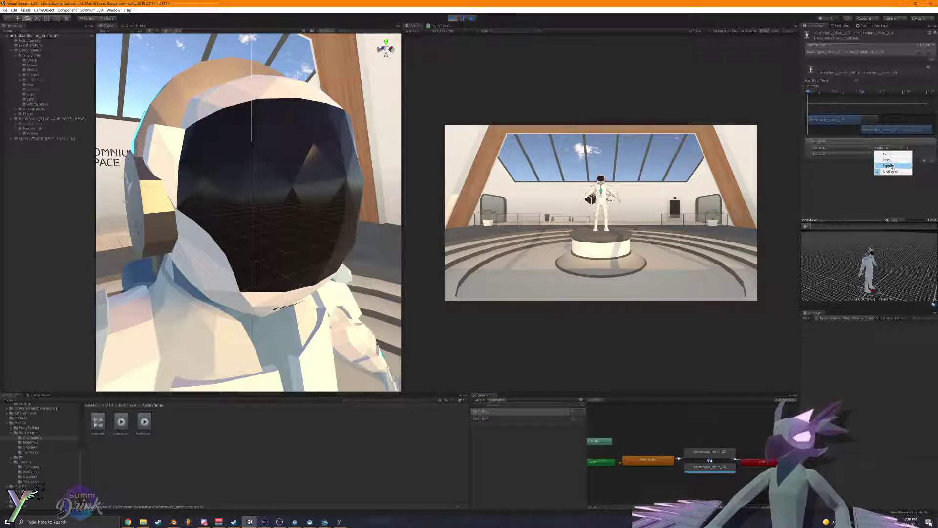
pyautogui.click(889, 165)
pyautogui.click(573, 412)
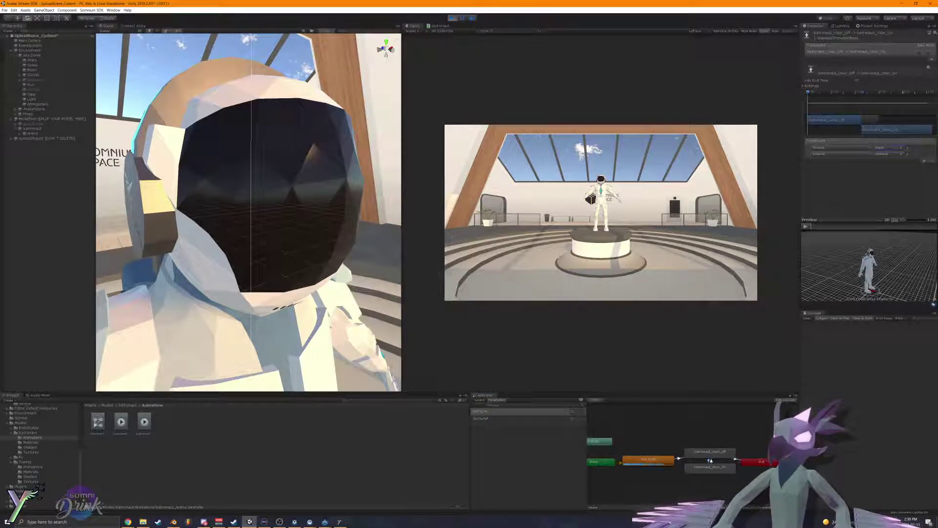
pyautogui.click(546, 411)
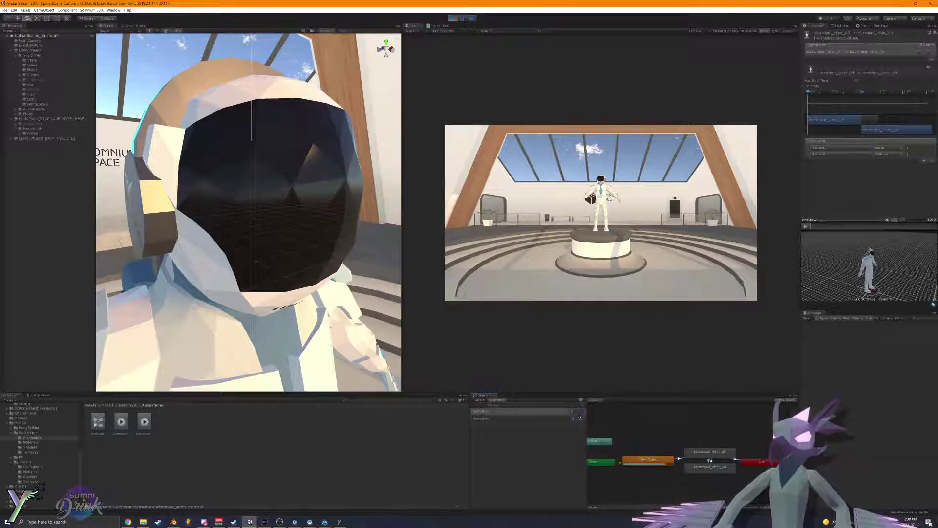
pyautogui.click(580, 419)
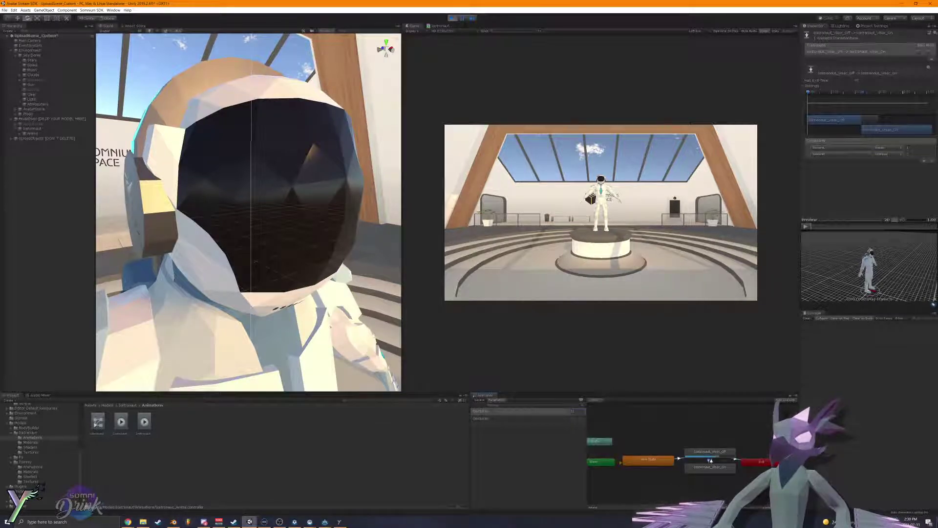
pyautogui.click(577, 411)
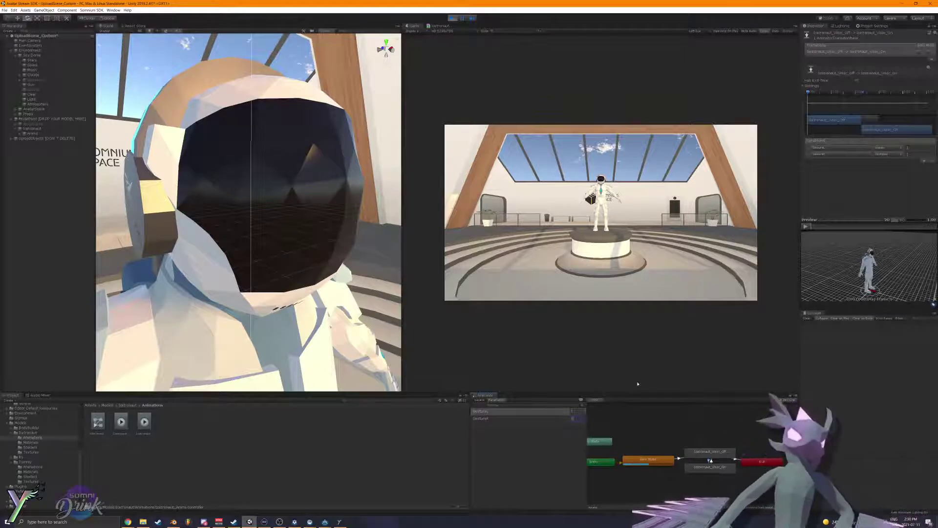
# Step: Delete the transition from Icetronaut_Visor_Off to Exit and inspect the Icetronaut_Visor_On to Icetronaut_Visor_Off transition
pyautogui.click(735, 462)
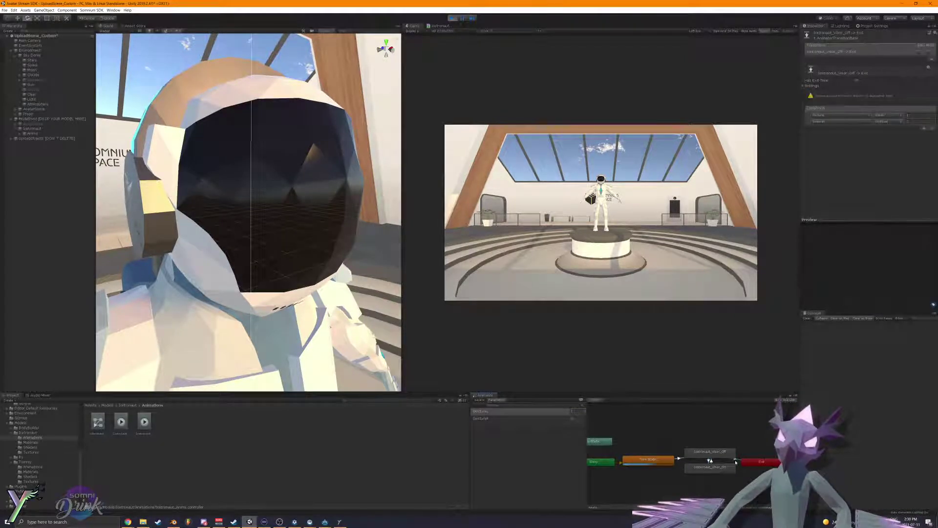
pyautogui.click(749, 461)
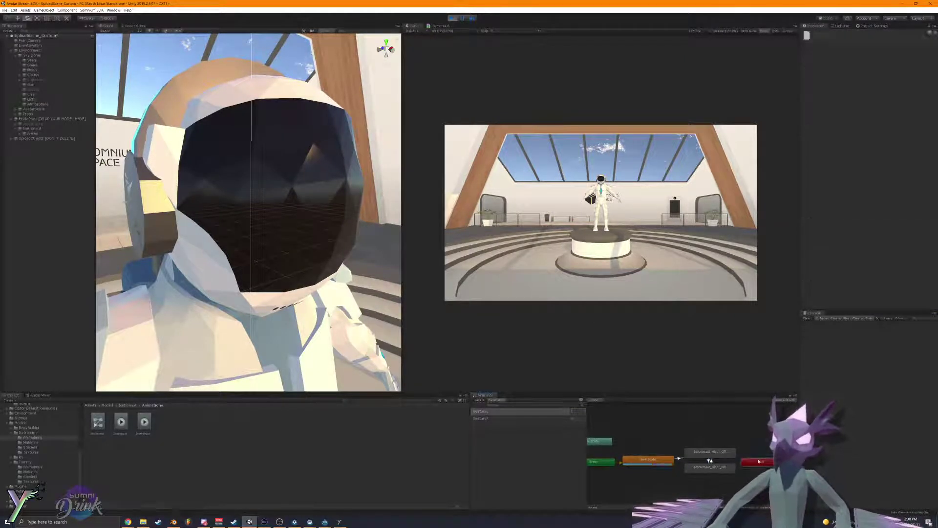
pyautogui.click(709, 462)
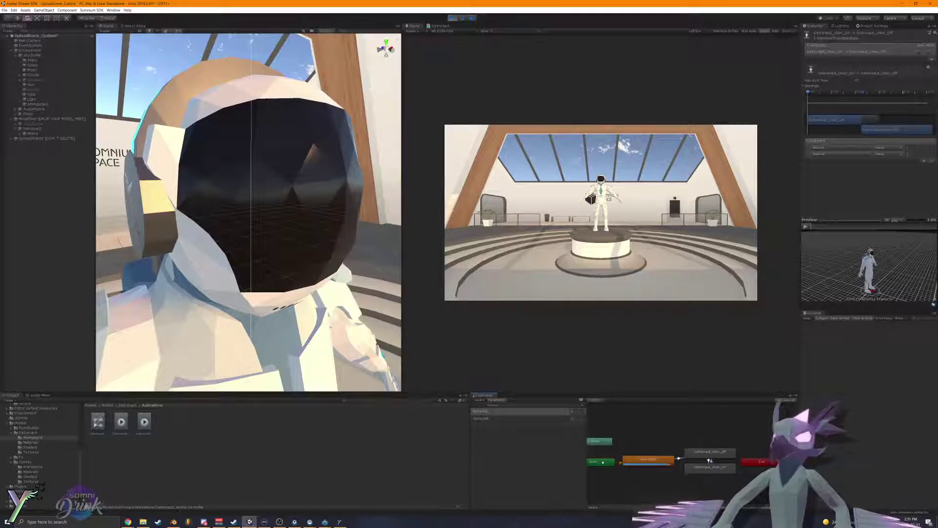
# Step: Test switching between the visor states by changing the gesture parameters, setting the second one to 1 and back to 0
pyautogui.click(562, 417)
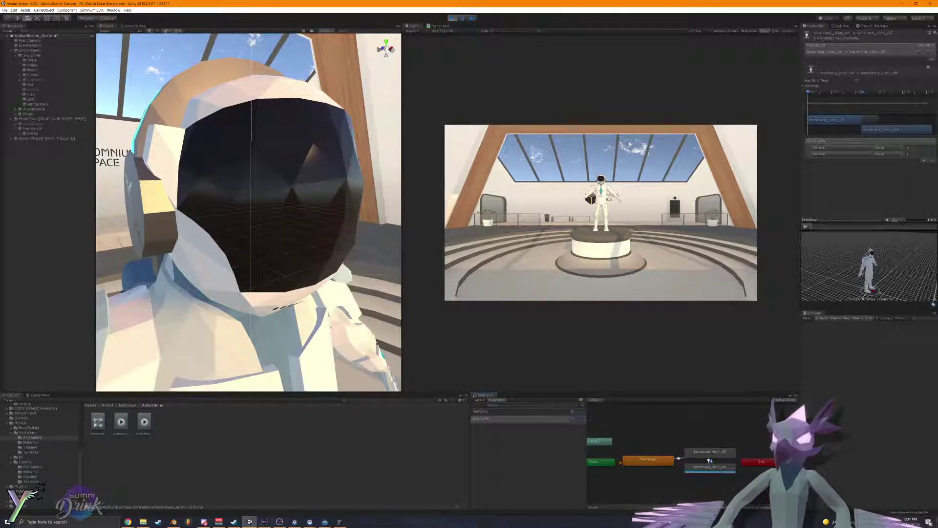
pyautogui.write('1')
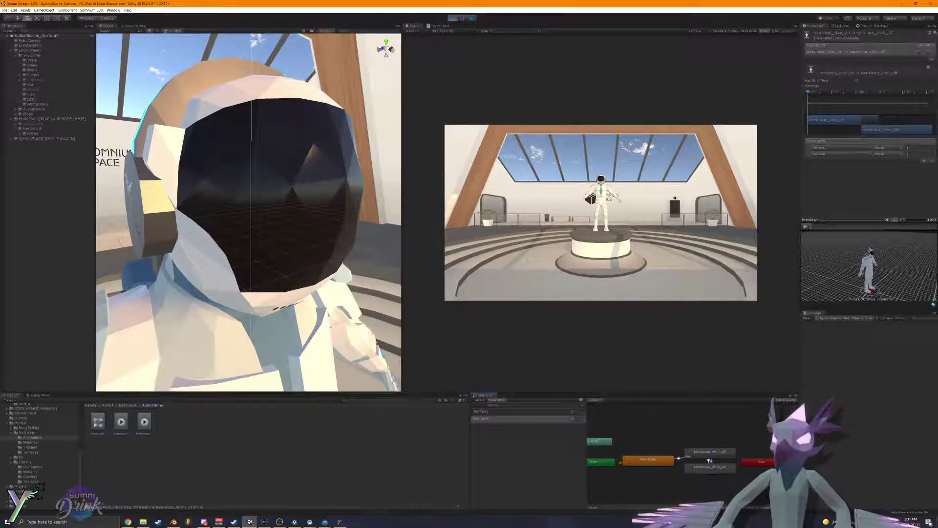
pyautogui.moveTo(578, 411); pyautogui.dragTo(544, 408)
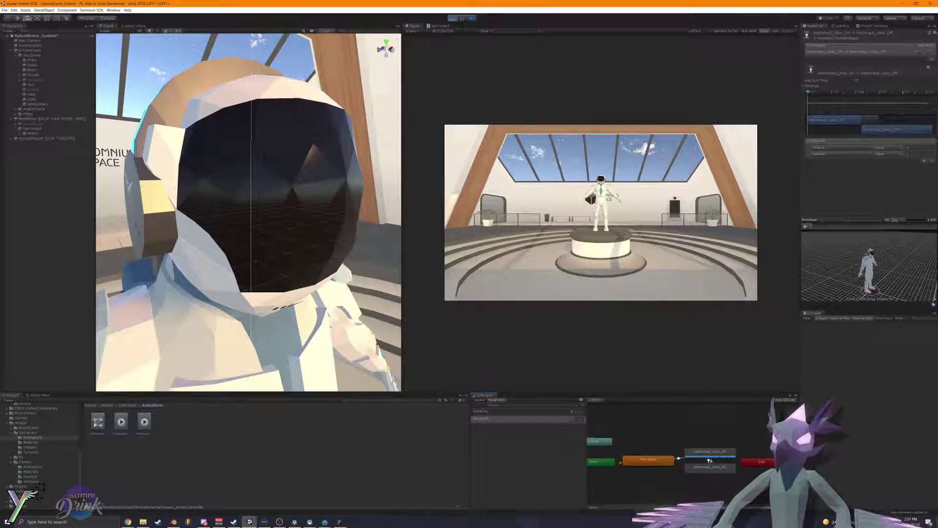
pyautogui.click(569, 419)
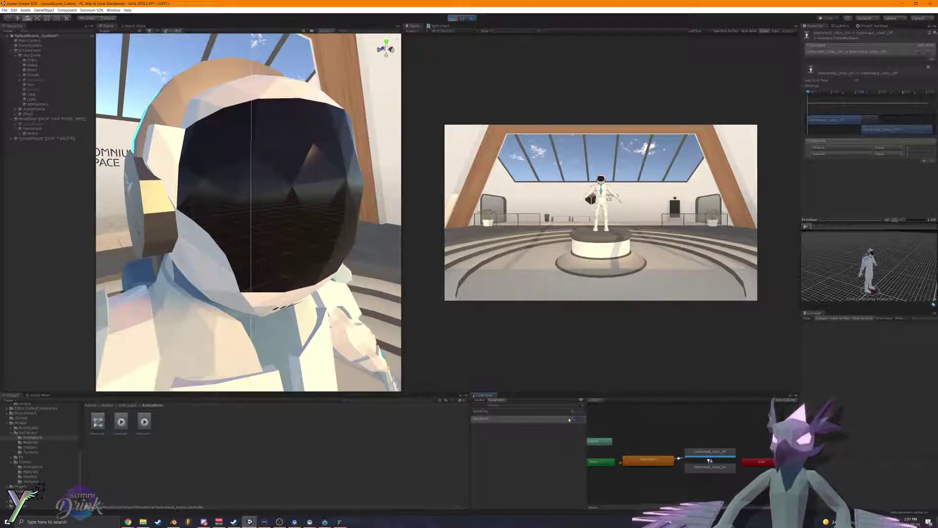
pyautogui.write('0')
pyautogui.click(569, 419)
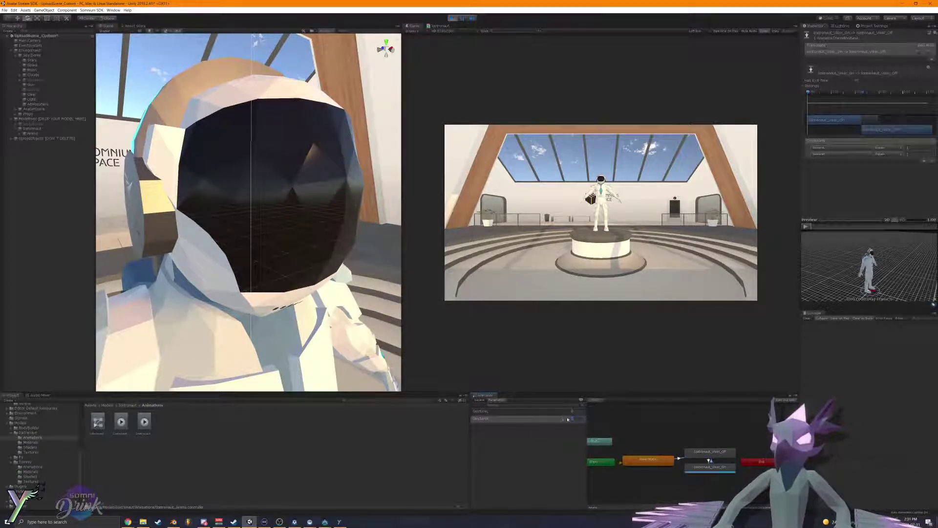
pyautogui.click(628, 425)
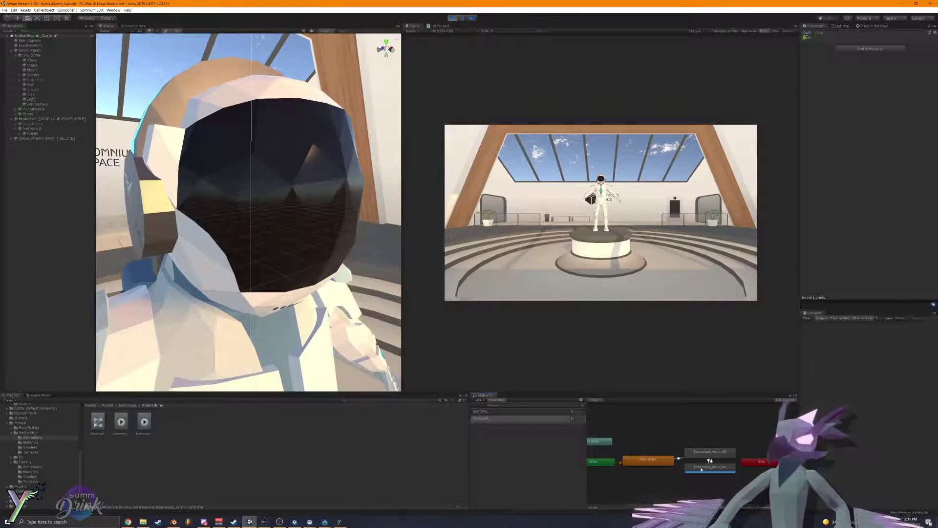
pyautogui.click(681, 459)
pyautogui.rightClick(666, 459)
pyautogui.click(676, 462)
pyautogui.click(697, 466)
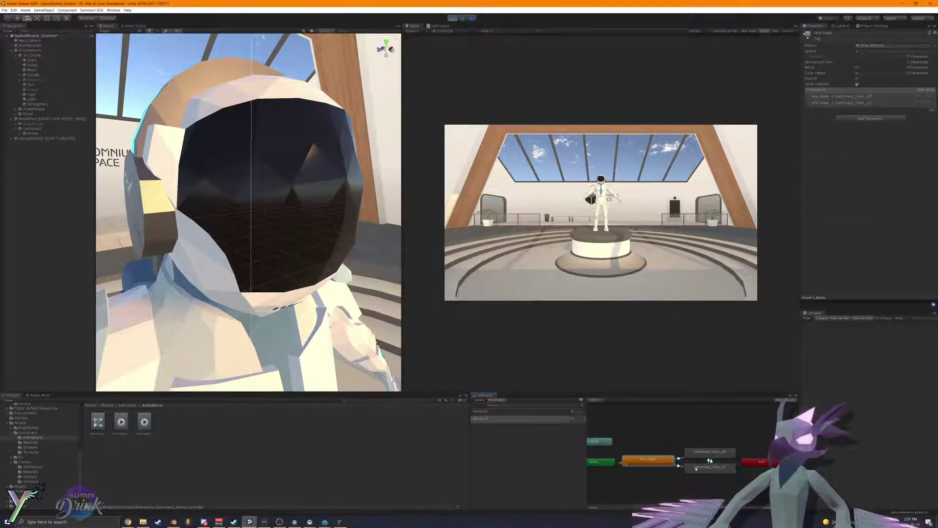
pyautogui.click(682, 460)
pyautogui.click(682, 466)
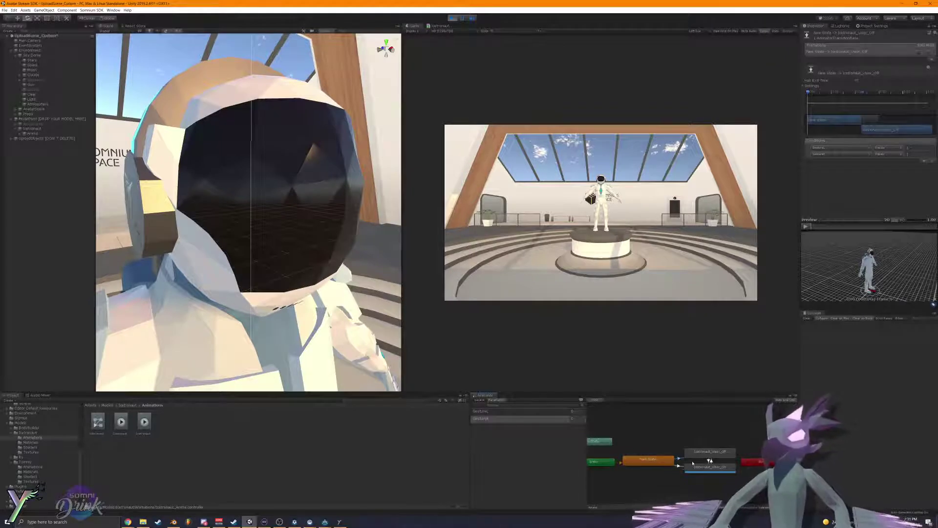
pyautogui.press('Delete')
# Step: Test the New State to Icetronaut_Visor_Off transition in Play mode by changing the gesture parameters, entering 1
pyautogui.click(680, 459)
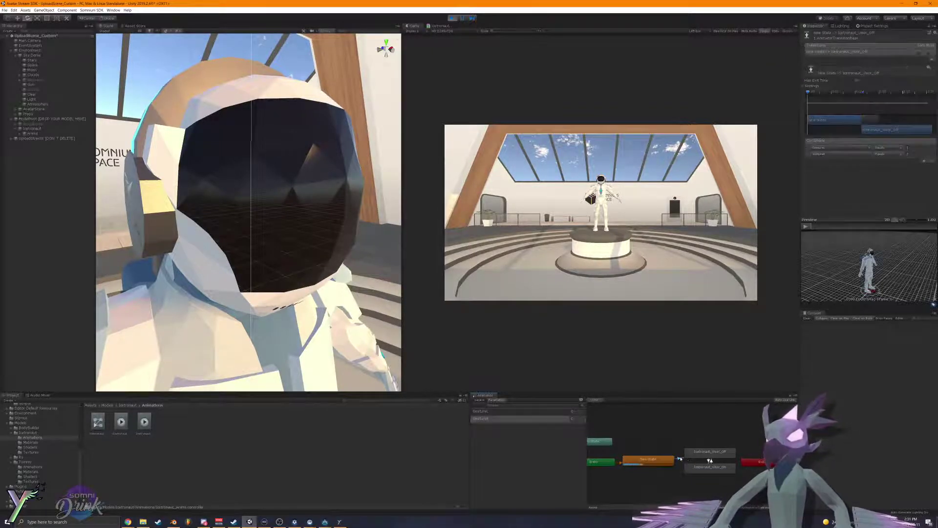
pyautogui.click(583, 412)
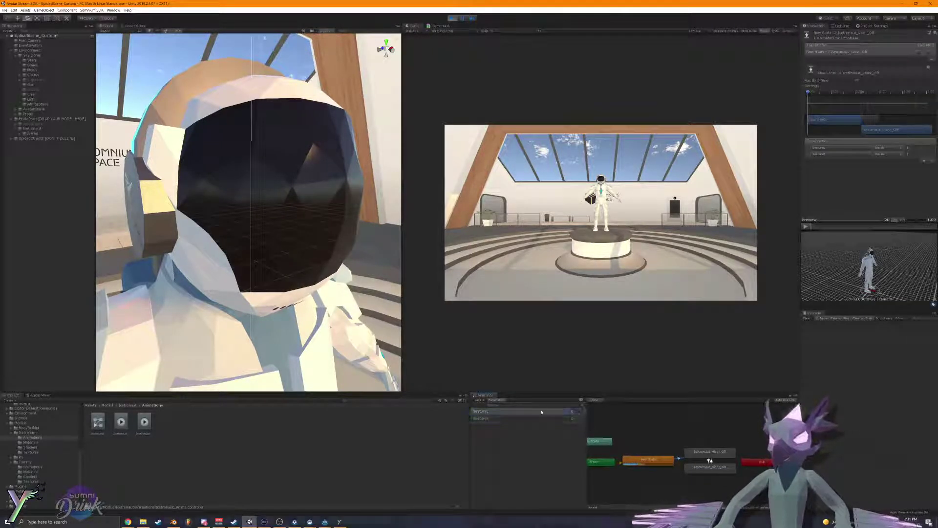
pyautogui.click(578, 419)
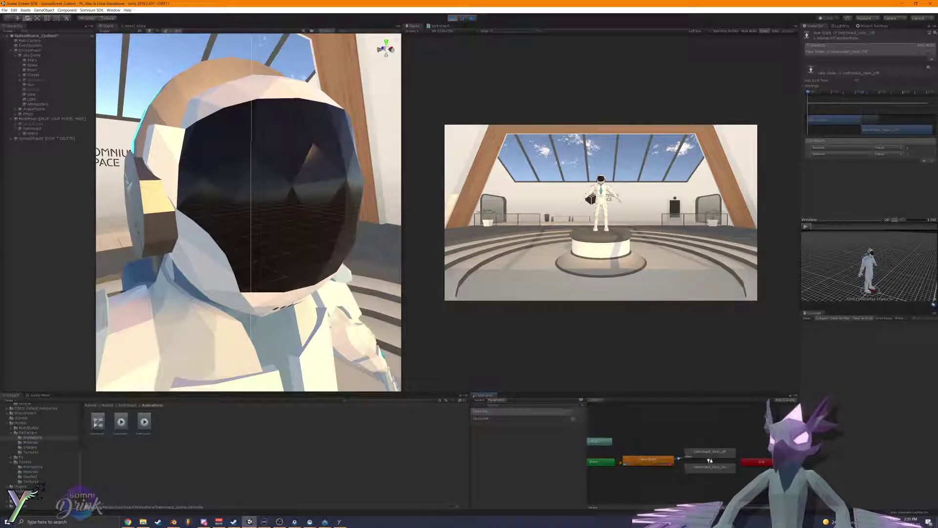
pyautogui.write('1')
pyautogui.moveTo(578, 418); pyautogui.dragTo(545, 418)
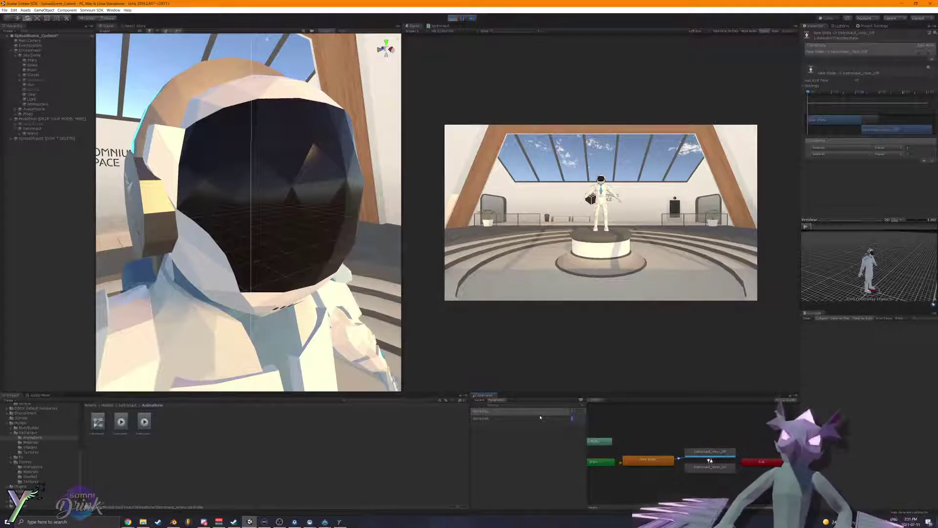
# Step: Open the Animation window with the Icetronaut selected and move it clear of the project's animation files
pyautogui.click(691, 457)
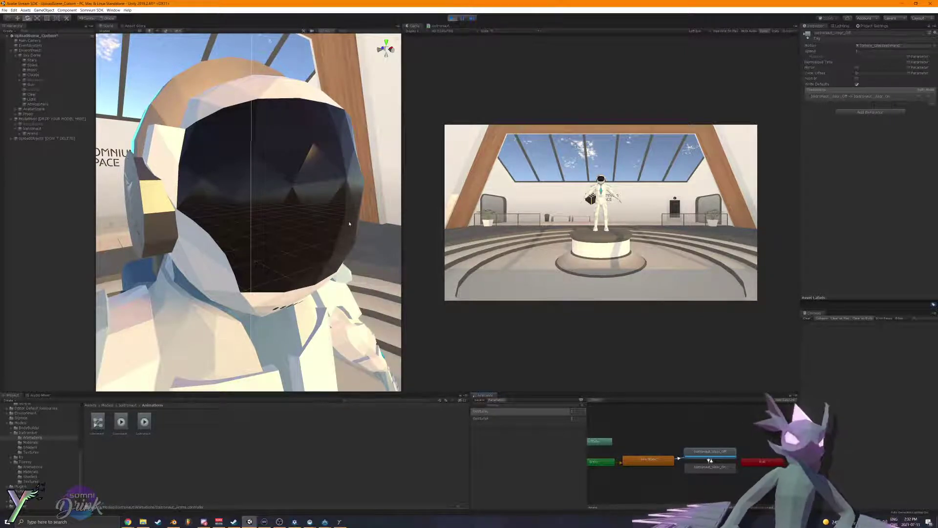
pyautogui.hotkey('ctrl', '6')
pyautogui.click(35, 129)
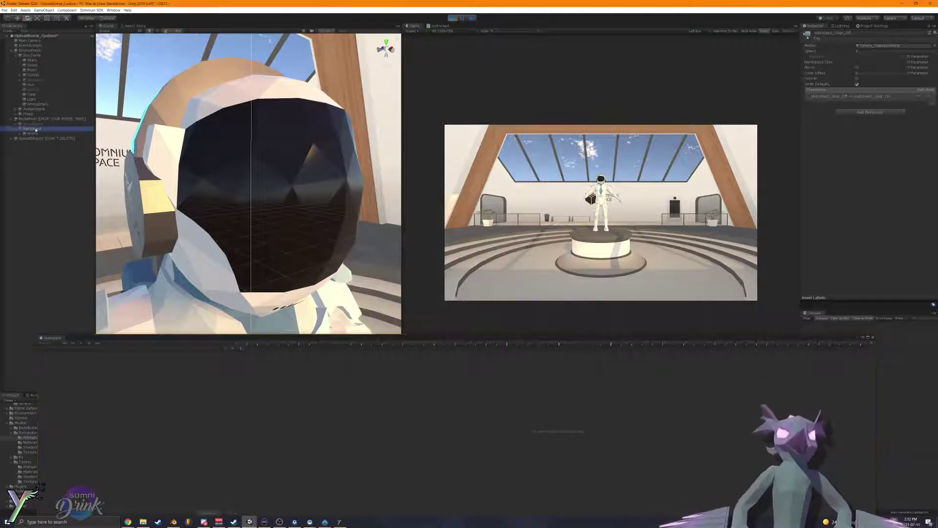
pyautogui.moveTo(143, 340); pyautogui.dragTo(305, 379)
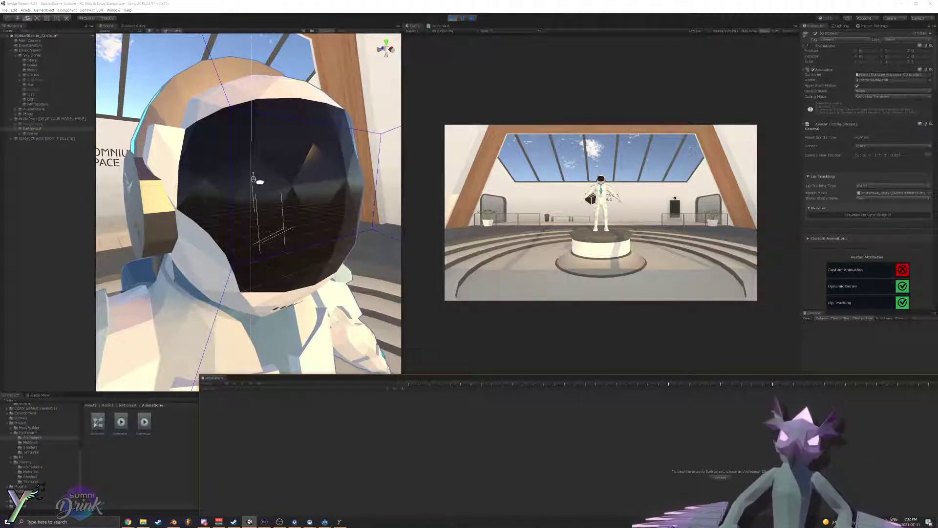
# Step: Assign the Icetronaut_Visor_Off and Icetronaut_Visor_On clips as motions of their matching states, and bring the Animation window back into view
pyautogui.doubleClick(97, 421)
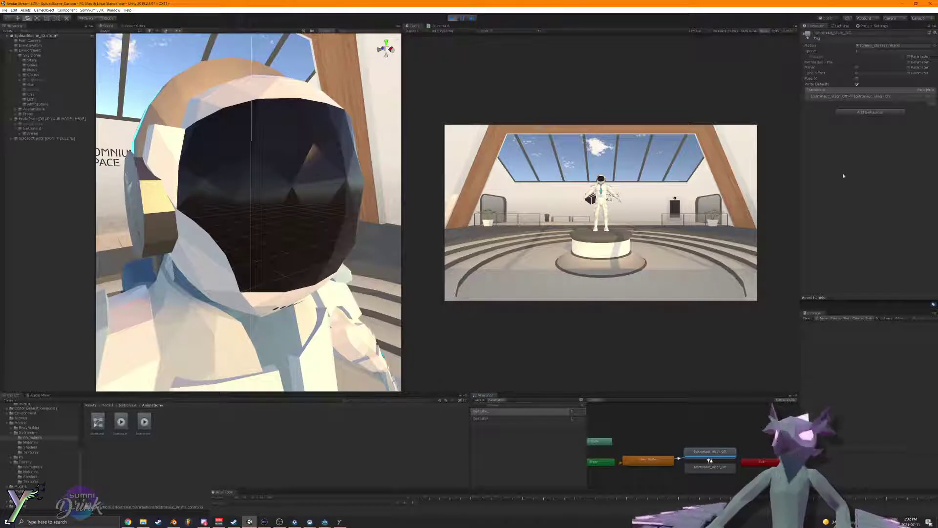
pyautogui.moveTo(876, 48); pyautogui.dragTo(878, 47)
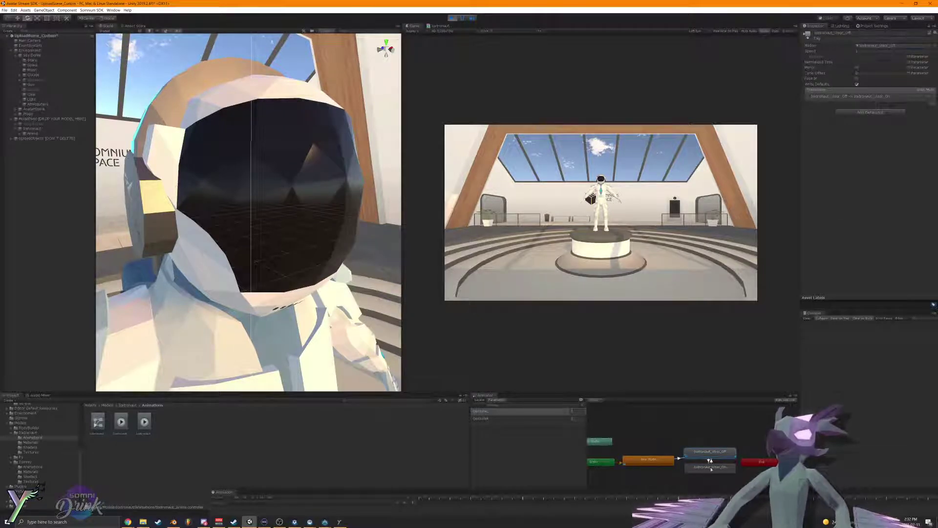
pyautogui.click(709, 468)
pyautogui.moveTo(144, 422); pyautogui.dragTo(879, 47)
pyautogui.moveTo(477, 492); pyautogui.dragTo(377, 299)
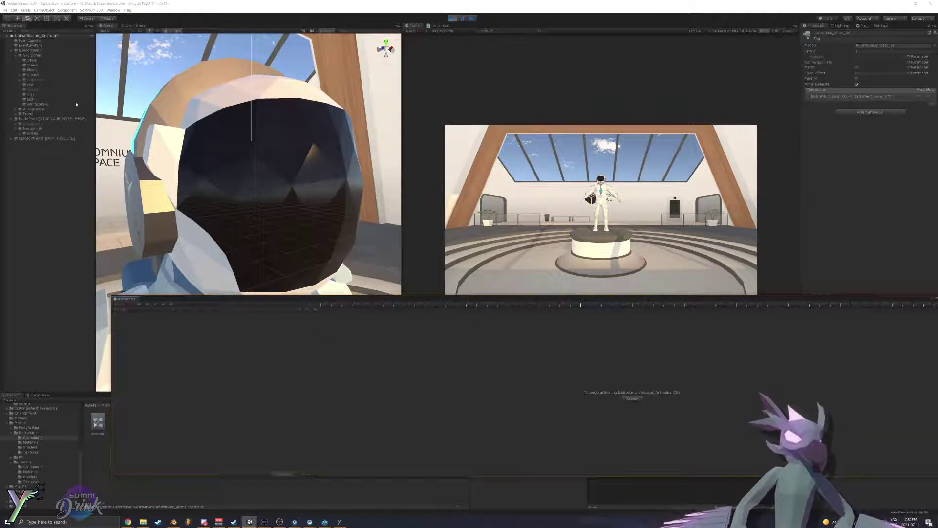
# Step: Select the astronaut's animated child object and arrange the Animation window so its Visor_Off clip can be edited beside the scene view
pyautogui.click(45, 134)
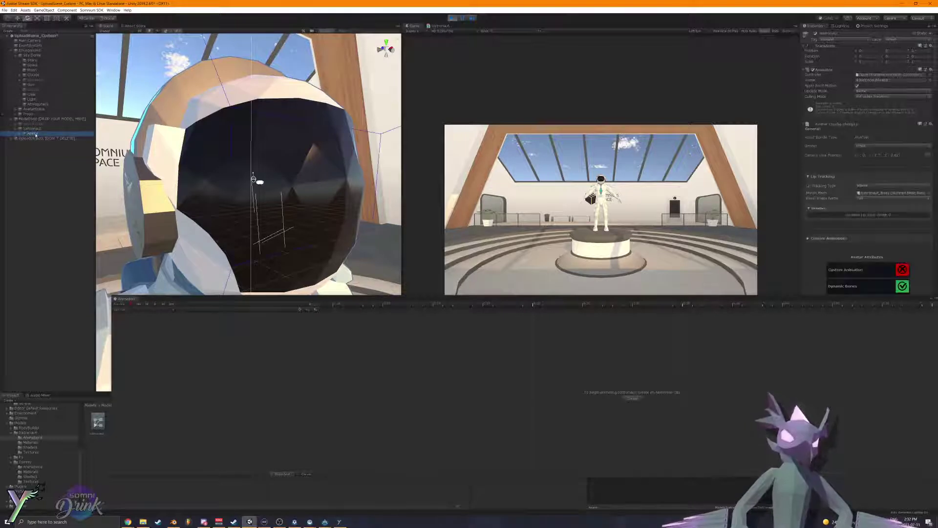
pyautogui.moveTo(491, 300); pyautogui.dragTo(410, 274)
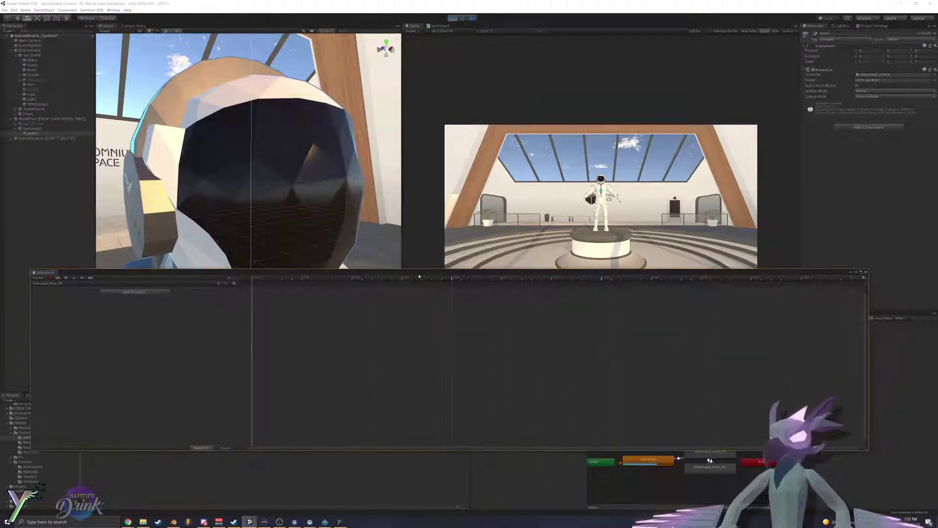
pyautogui.moveTo(868, 442); pyautogui.dragTo(626, 456)
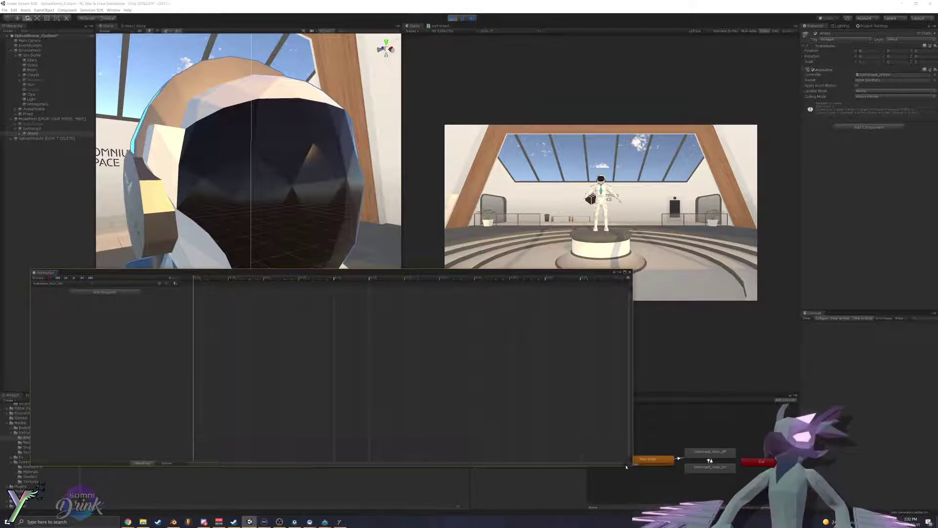
pyautogui.moveTo(632, 465); pyautogui.dragTo(500, 475)
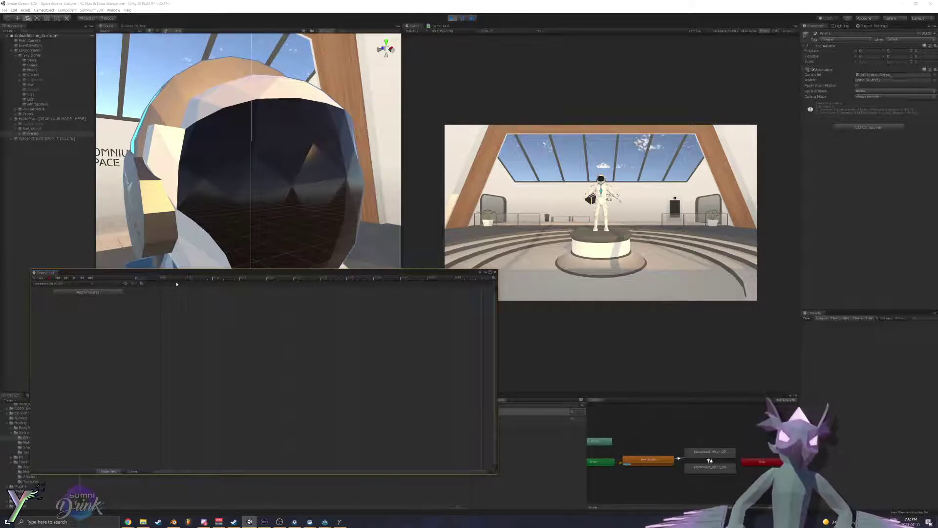
pyautogui.moveTo(177, 279); pyautogui.dragTo(157, 280)
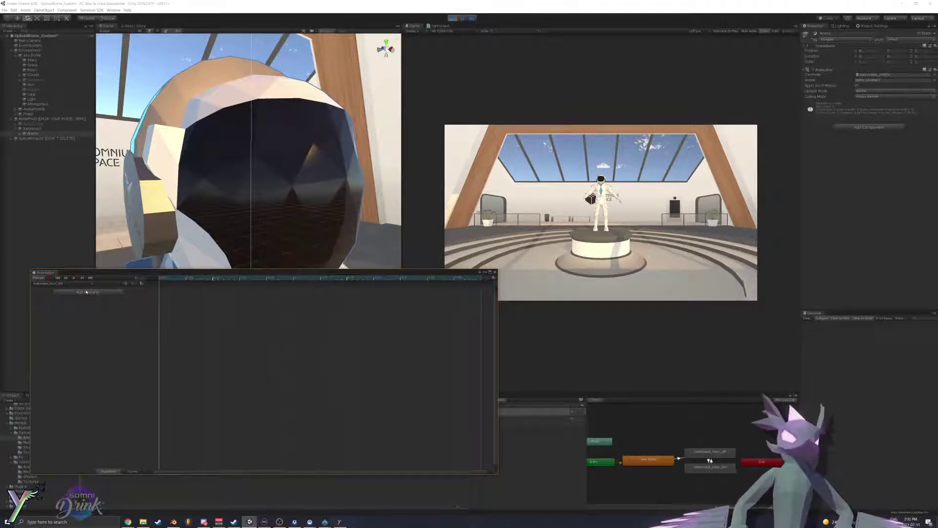
pyautogui.click(54, 283)
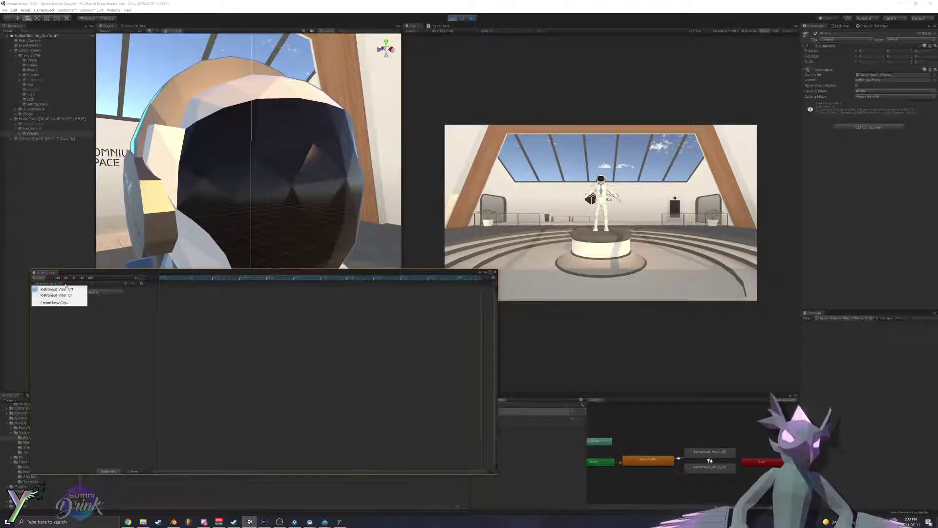
pyautogui.click(66, 285)
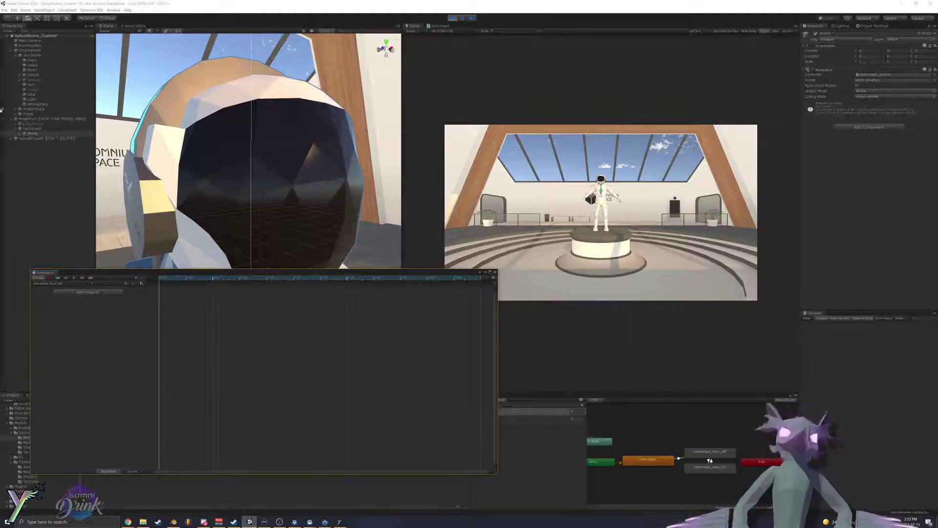
# Step: Expand the astronaut's hierarchy and examine the materials on its body mesh
pyautogui.keyDown('alt'); pyautogui.click(24, 134); pyautogui.keyUp('alt')
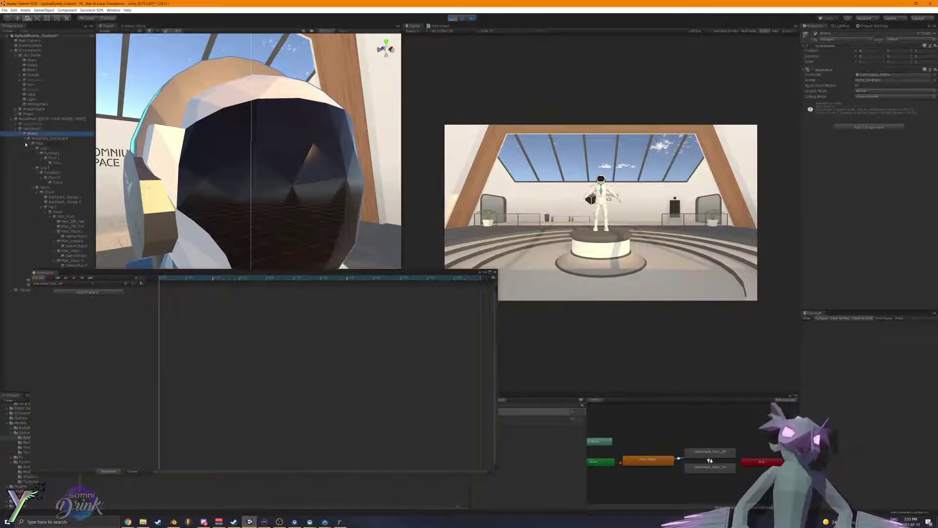
pyautogui.click(28, 138)
pyautogui.click(39, 143)
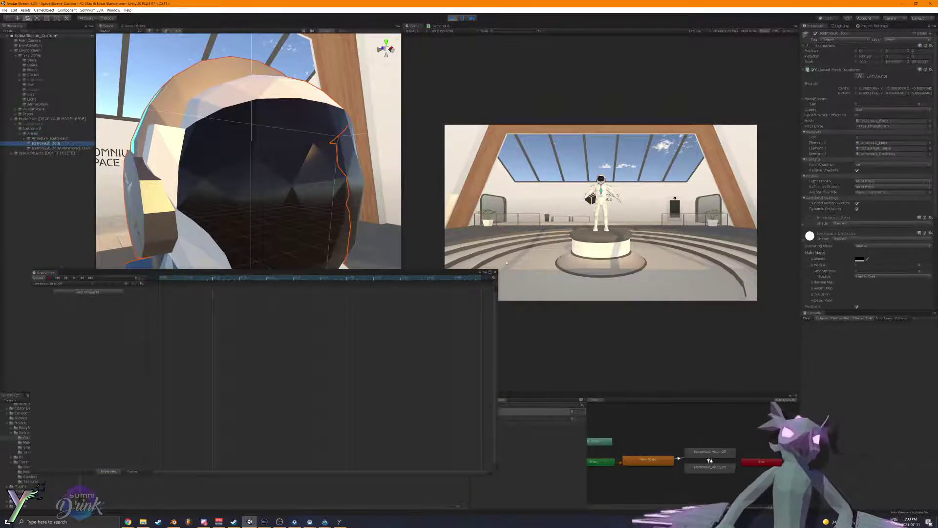
pyautogui.scroll(-5, 917, 277)
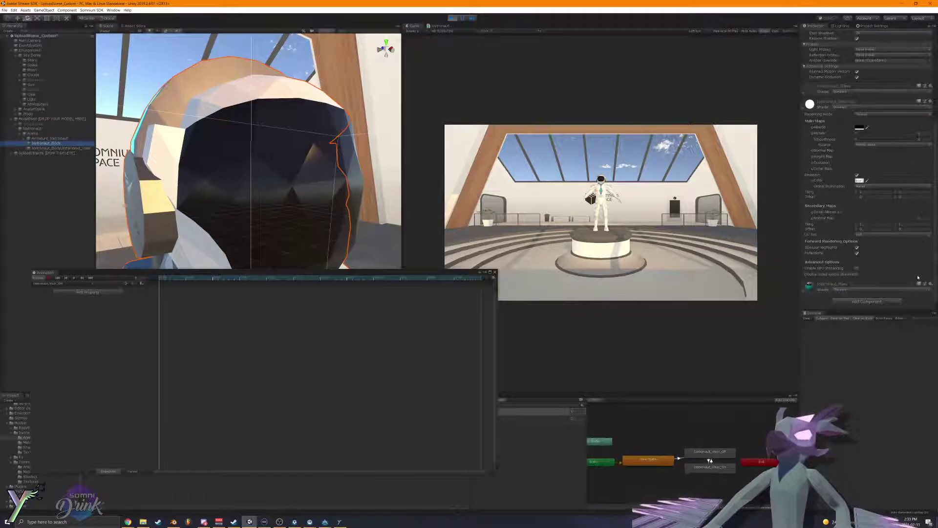
pyautogui.click(820, 285)
pyautogui.scroll(-4, 819, 292)
pyautogui.scroll(4, 876, 219)
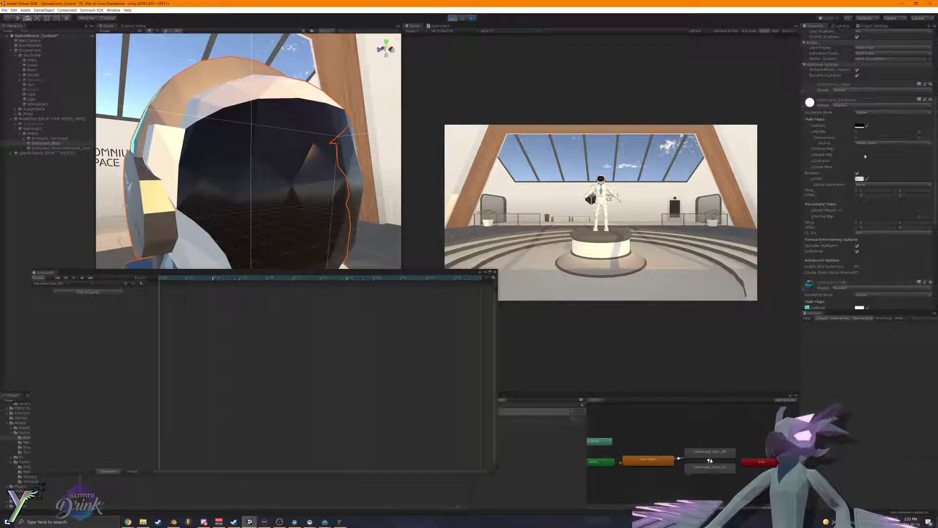
# Step: Record a keyframe in the Visor_Off clip that raises the visor mesh material's fade slider to its maximum
pyautogui.click(66, 146)
pyautogui.click(66, 148)
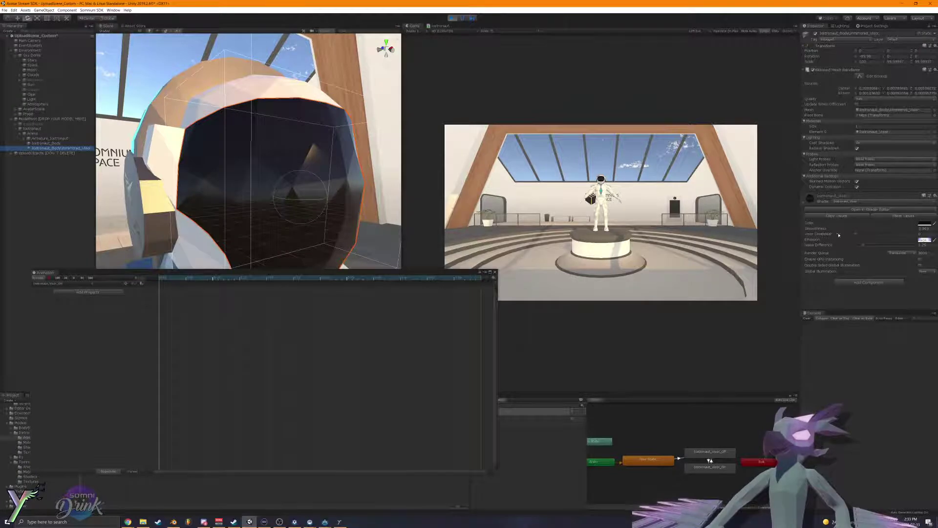
pyautogui.moveTo(855, 234); pyautogui.dragTo(828, 239)
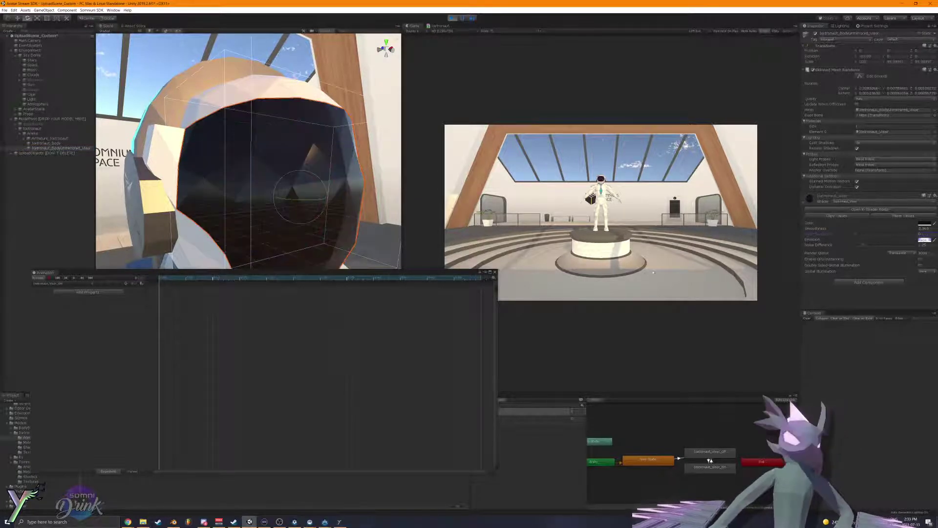
pyautogui.click(49, 277)
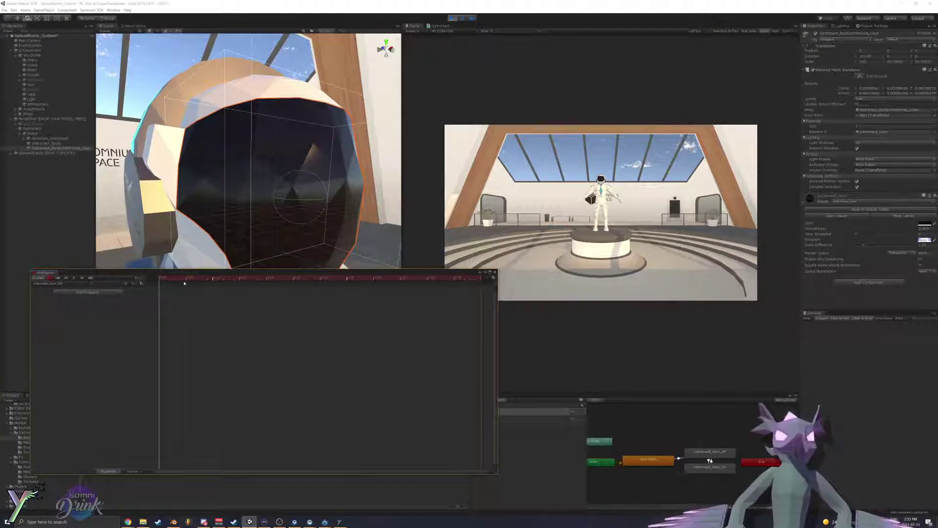
pyautogui.moveTo(184, 283); pyautogui.dragTo(356, 293)
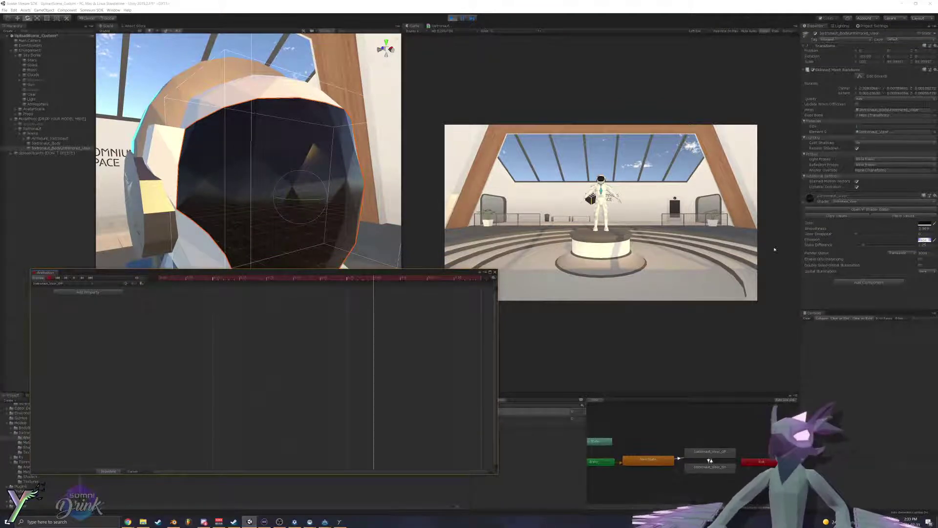
pyautogui.moveTo(856, 234); pyautogui.dragTo(919, 234)
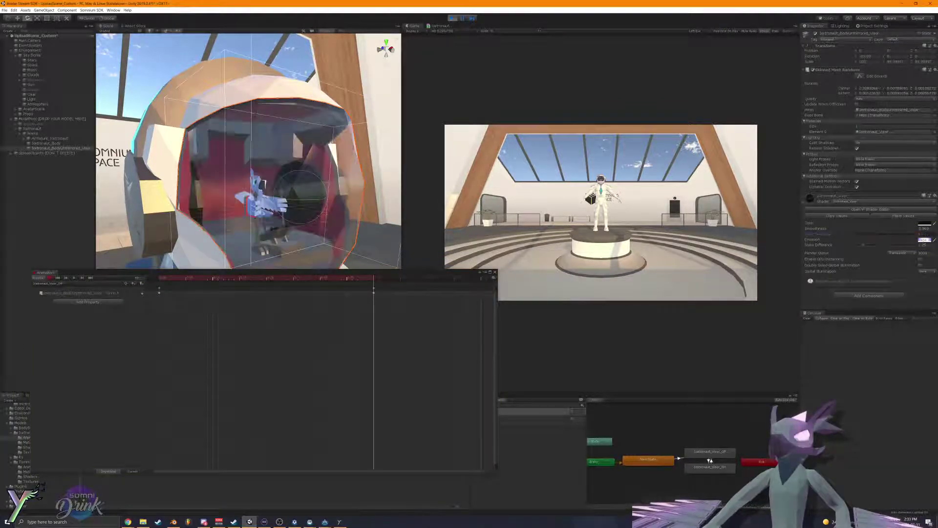
# Step: Show the Visor_Off clip's animation curves and make the tangents of its keyframes linear
pyautogui.click(132, 471)
pyautogui.click(139, 312)
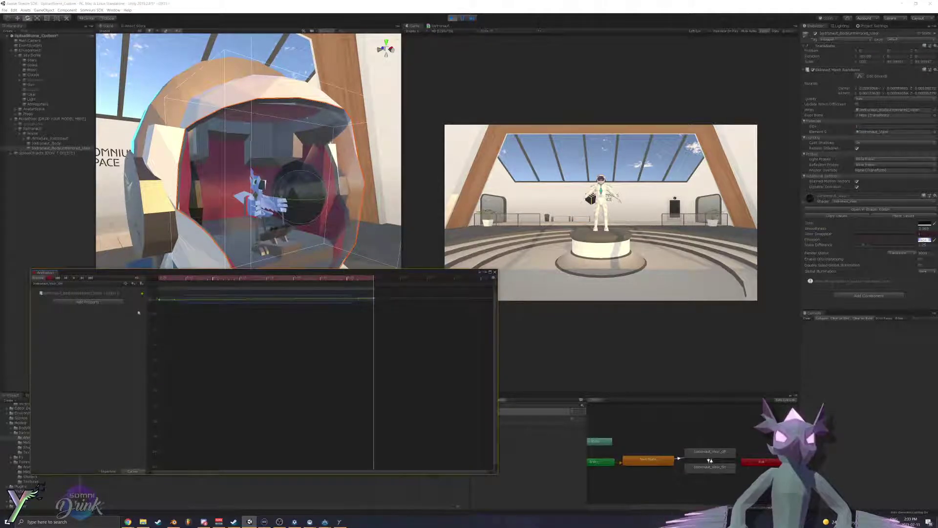
pyautogui.rightClick(159, 299)
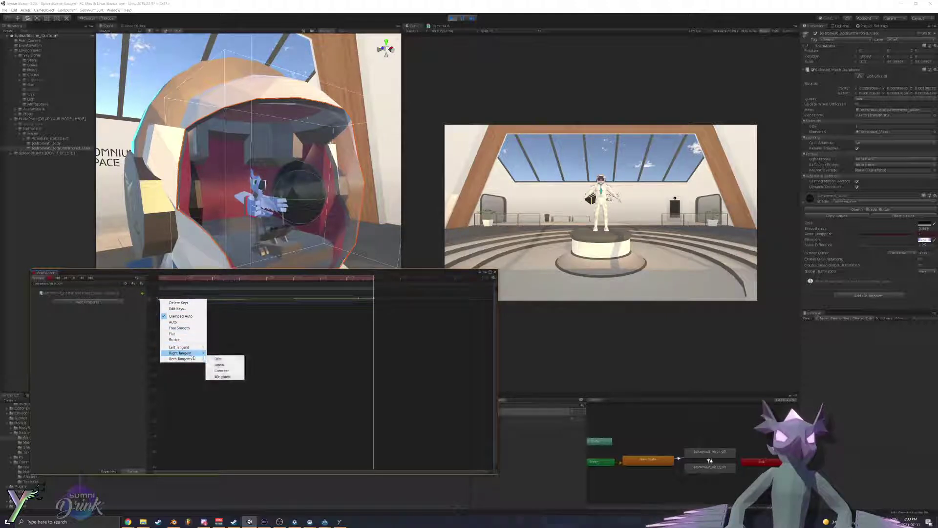
pyautogui.click(220, 364)
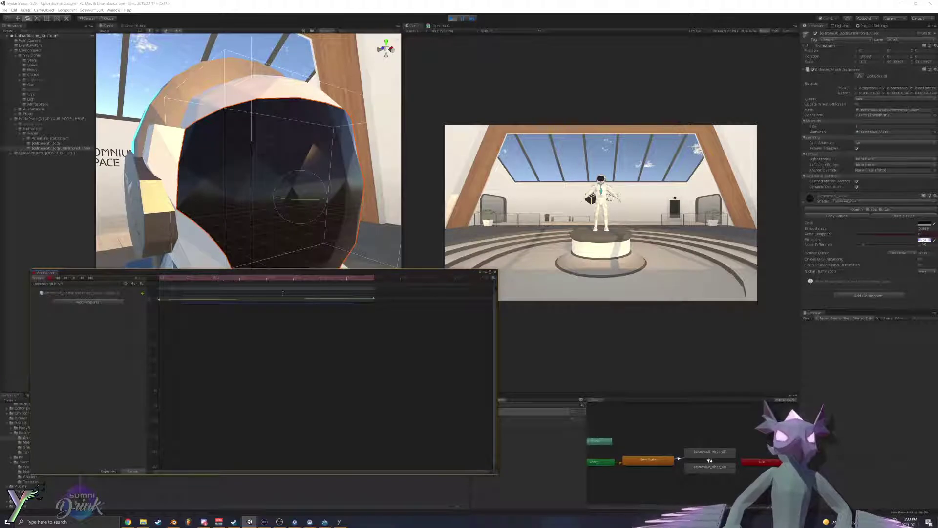
# Step: In the Visor_On clip, set the visor fade to 1 at the first keyframe and 0 at the last, and close the Animation window
pyautogui.click(73, 287)
pyautogui.click(66, 299)
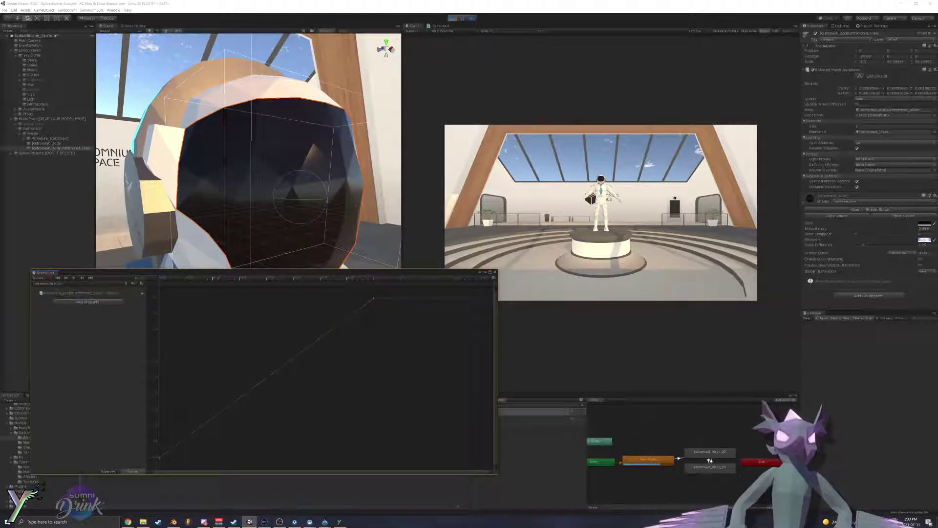
pyautogui.write('1')
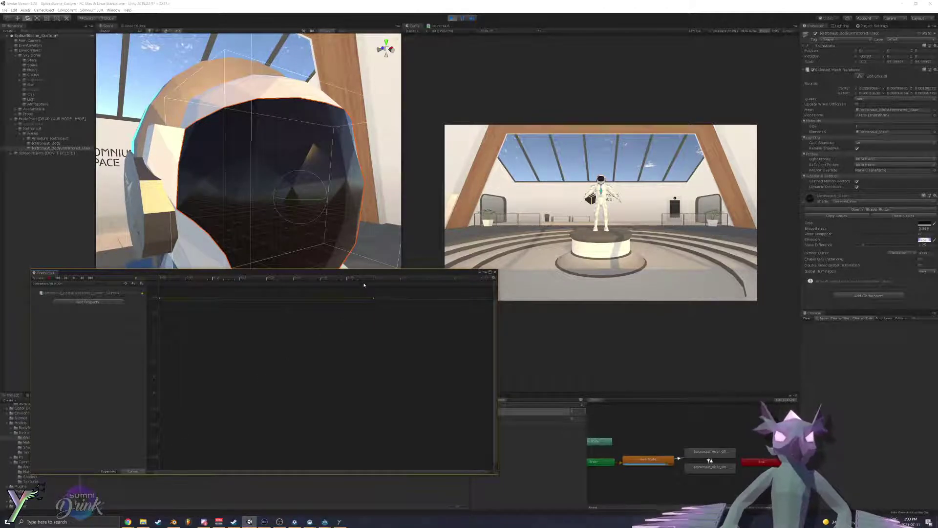
pyautogui.click(374, 282)
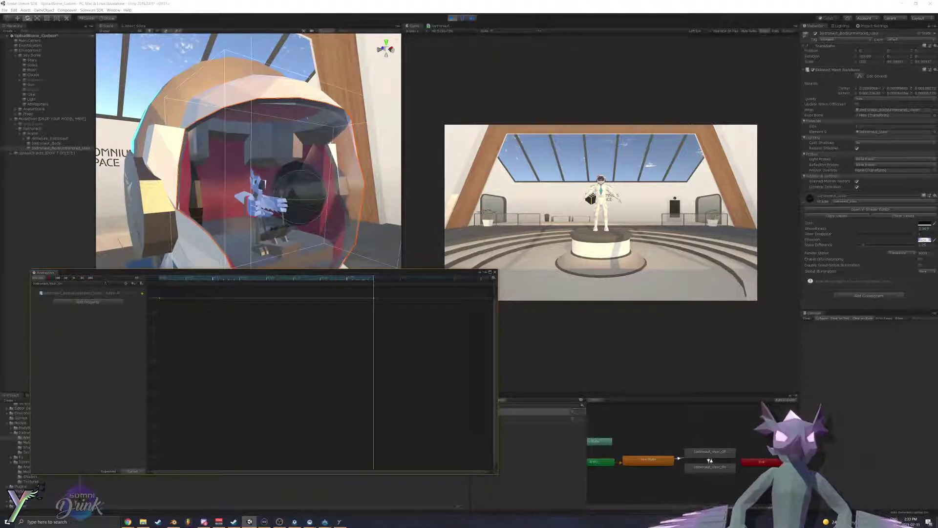
pyautogui.write('0')
pyautogui.click(145, 339)
pyautogui.moveTo(344, 279); pyautogui.dragTo(159, 277)
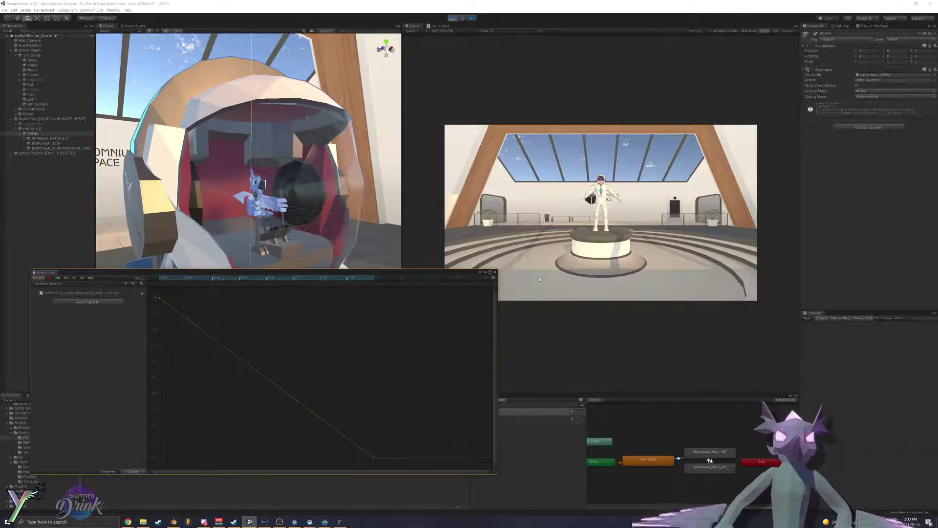
pyautogui.click(495, 272)
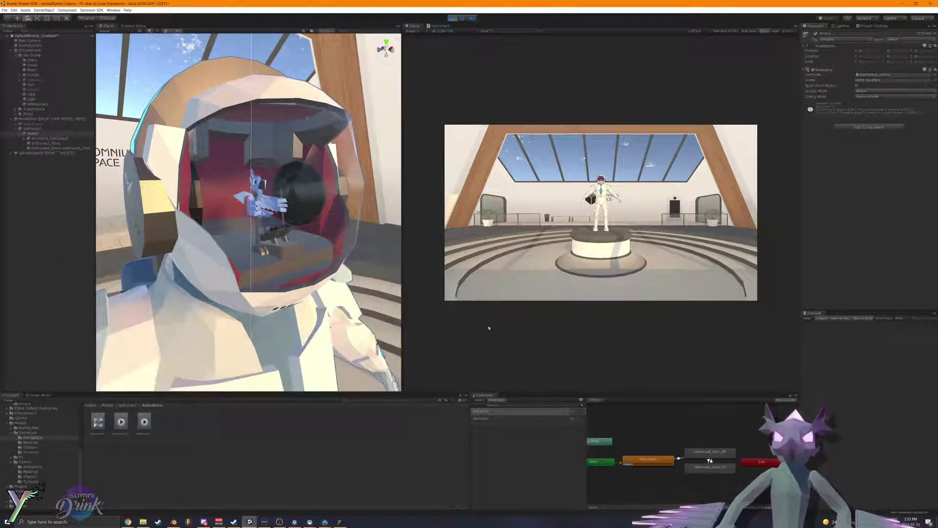
# Step: Restart play mode, test the visor animation by setting the avatar's gesture parameter to 1, and stop playback
pyautogui.click(451, 18)
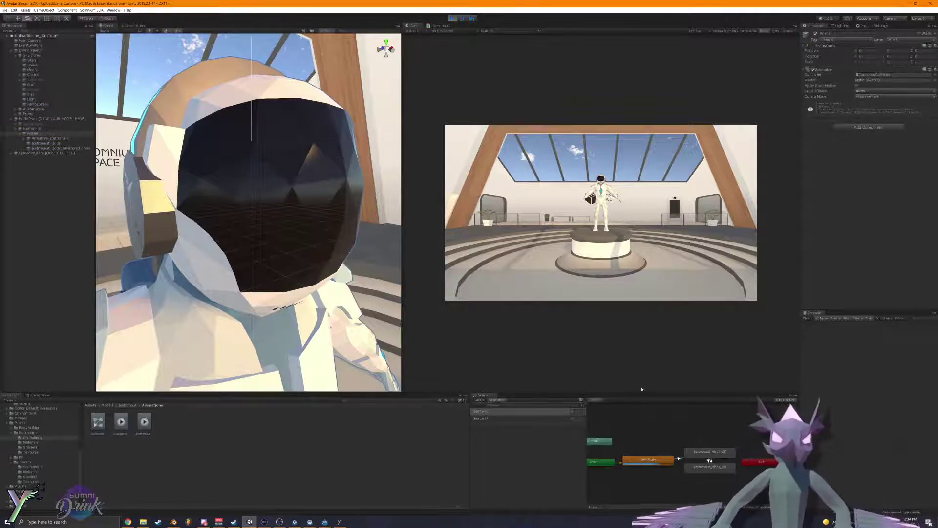
pyautogui.click(40, 134)
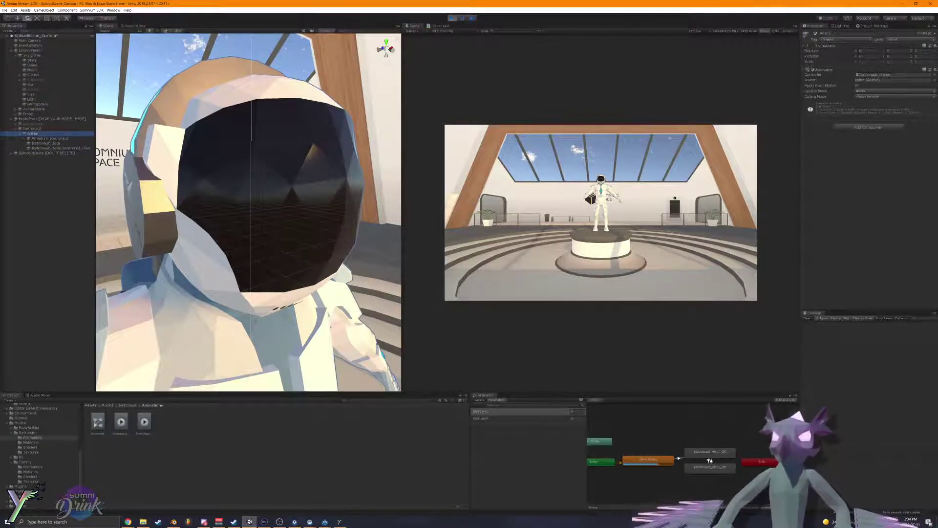
pyautogui.click(577, 417)
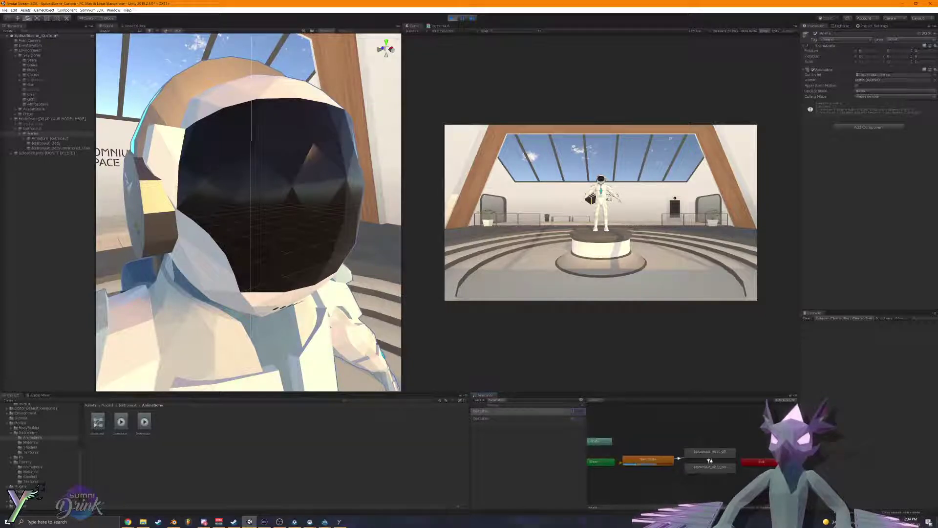
pyautogui.write('1')
pyautogui.press('Tab')
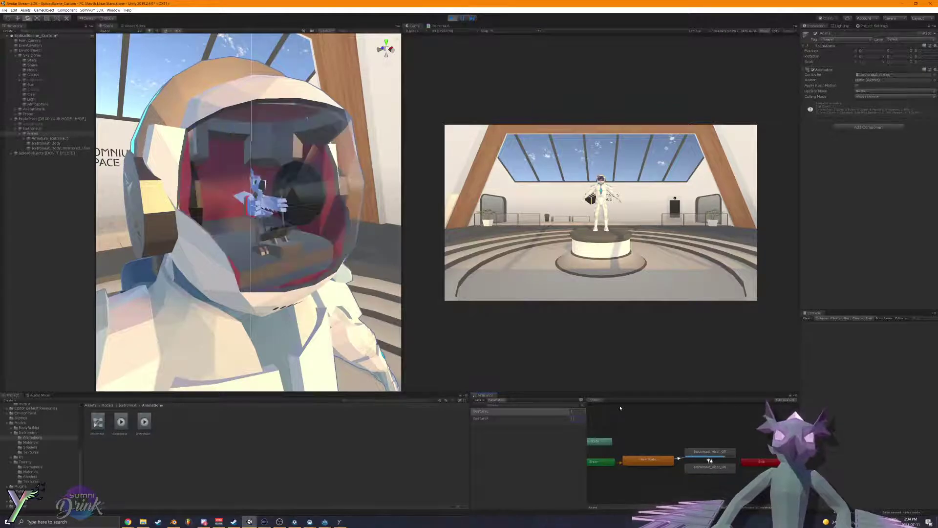
pyautogui.click(451, 18)
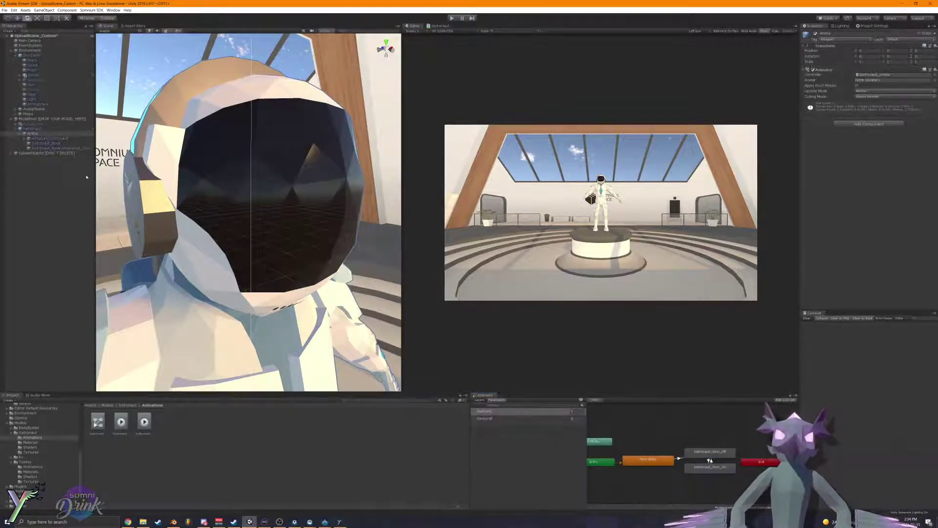
# Step: Reopen the Visor_Off clip in the Animation window and lengthen it by moving its end keyframe further along the timeline
pyautogui.click(49, 143)
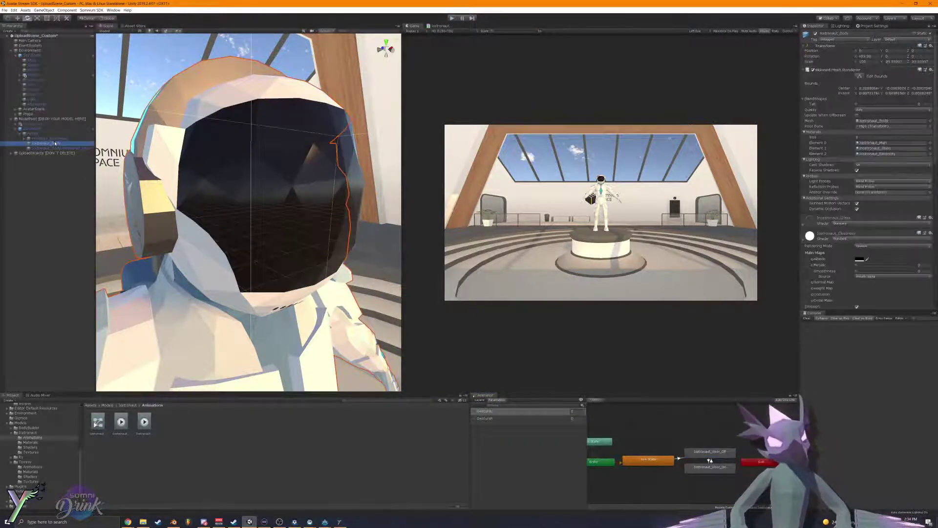
pyautogui.hotkey('ctrl', '6')
pyautogui.click(64, 283)
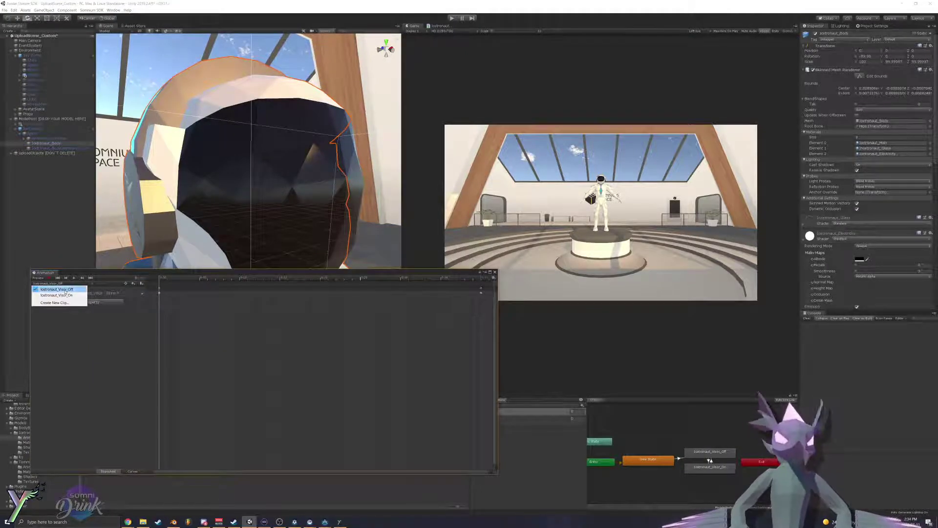
pyautogui.click(65, 289)
pyautogui.scroll(-5, 403, 327)
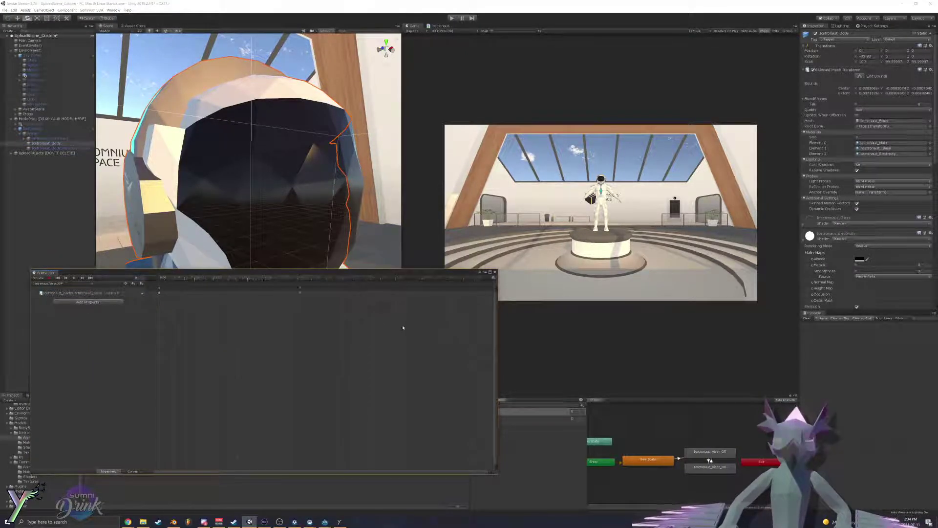
pyautogui.click(239, 292)
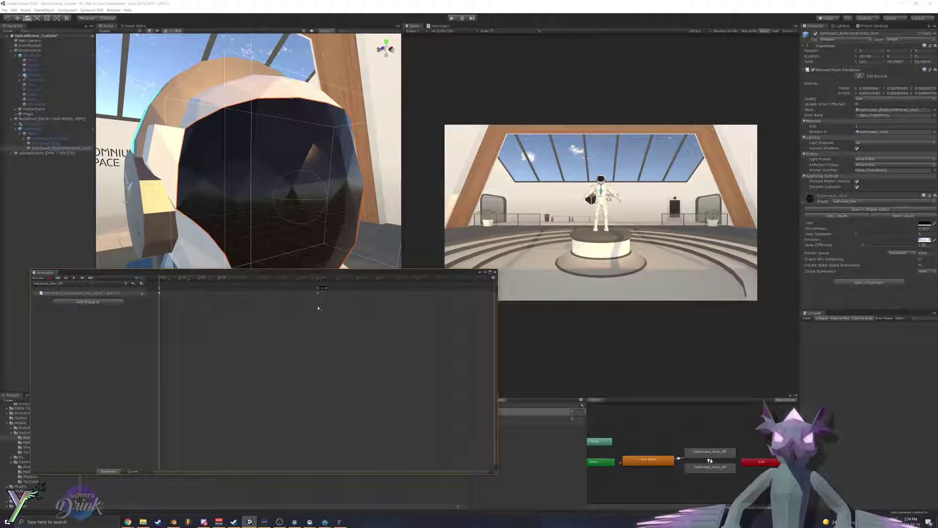
# Step: Lengthen the Visor_On clip by moving its end keyframe further along the timeline, and close the Animation window
pyautogui.click(64, 284)
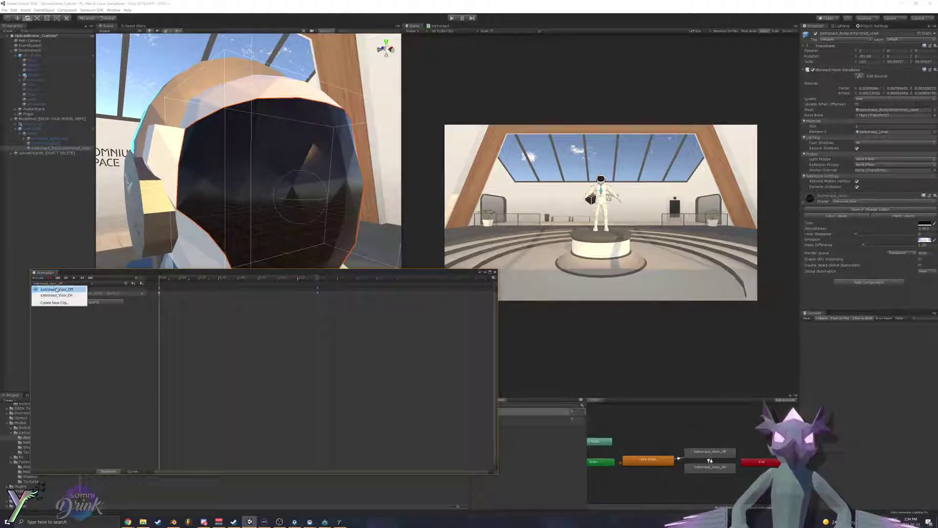
pyautogui.click(63, 297)
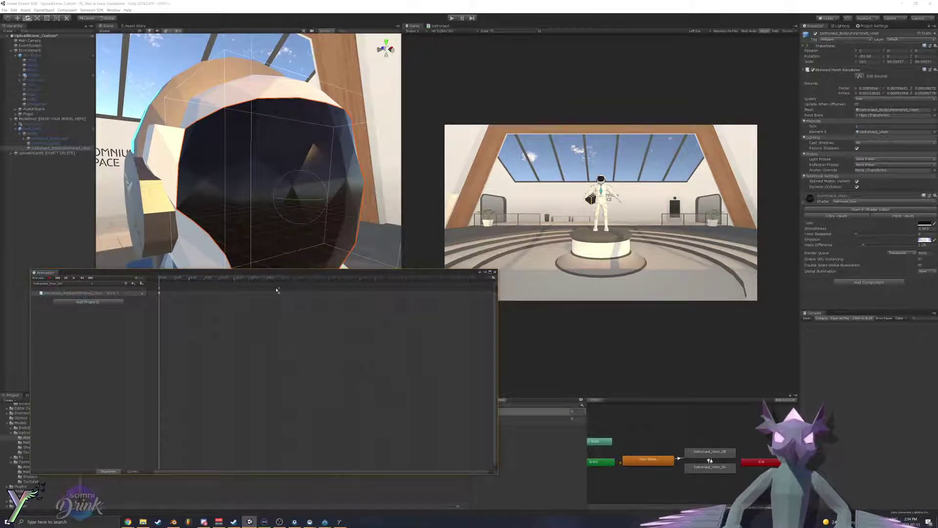
pyautogui.moveTo(279, 287); pyautogui.dragTo(342, 296)
pyautogui.click(495, 272)
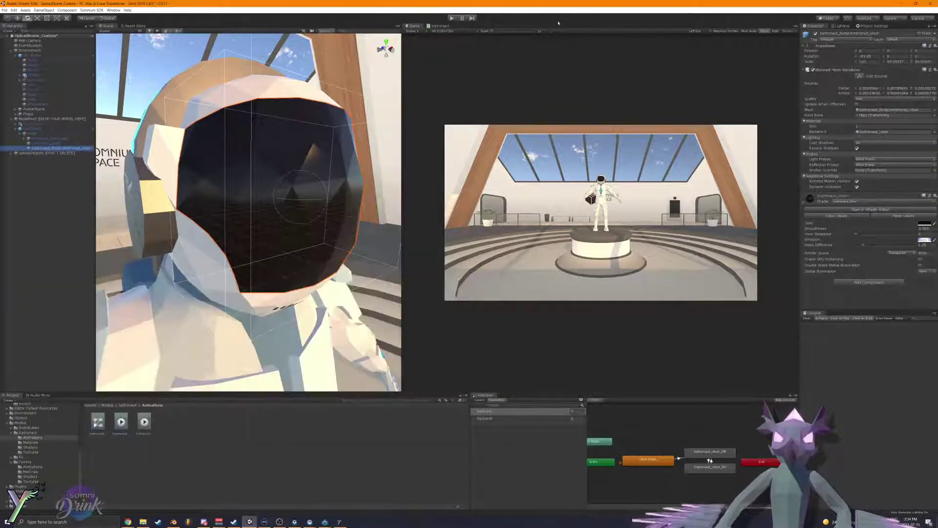
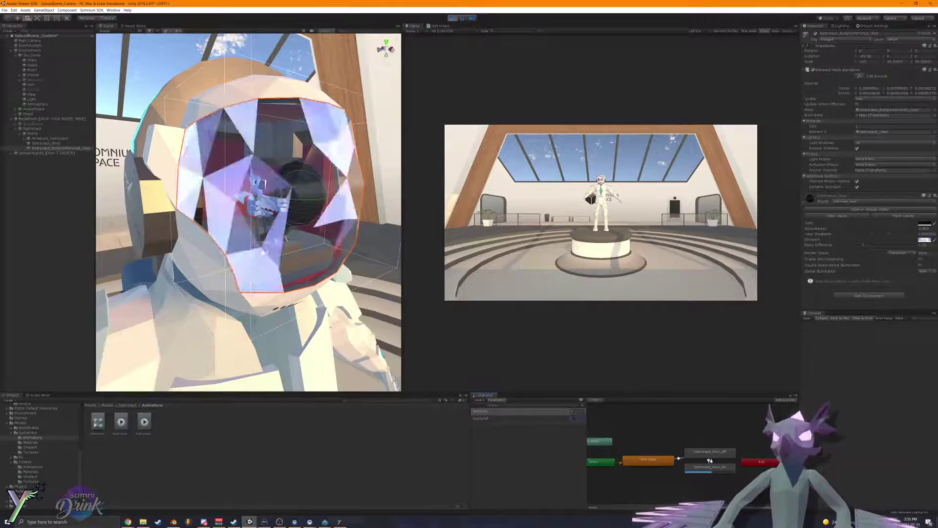
# Step: In play mode, inspect both transitions between Visor_On and Visor_Off and test the avatar with the gesture parameter at 1
pyautogui.click(711, 461)
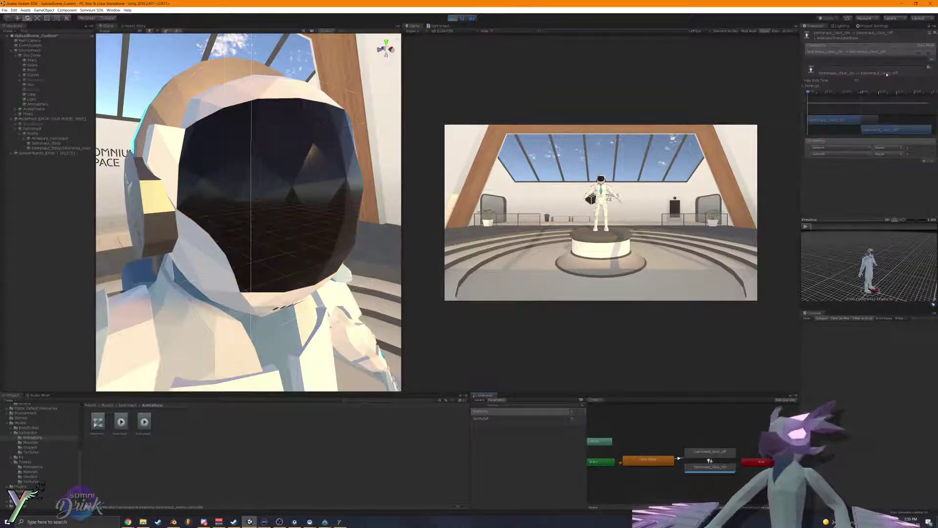
pyautogui.click(709, 460)
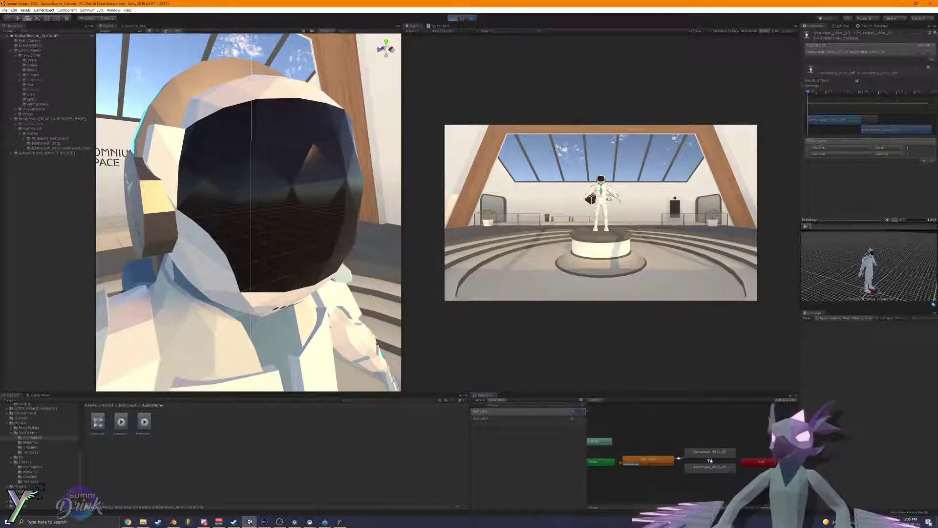
pyautogui.write('1')
pyautogui.press('Tab')
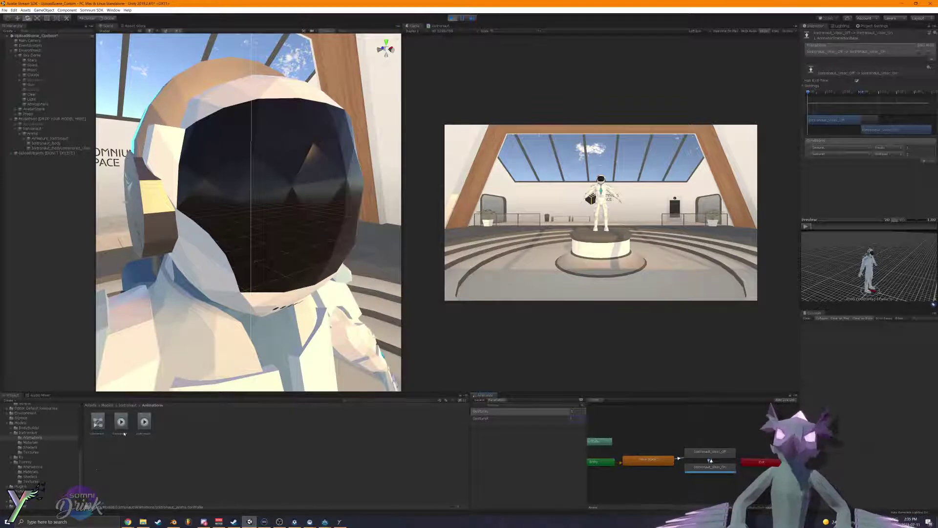
# Step: Set the exit time and transition duration to 0 on both transitions between Visor_Off and Visor_On
pyautogui.click(804, 87)
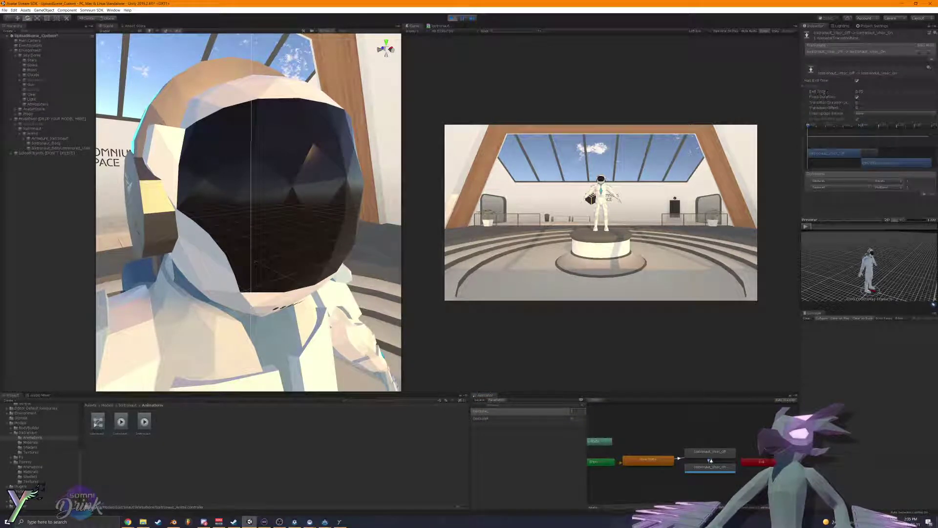
pyautogui.write('0')
pyautogui.click(695, 450)
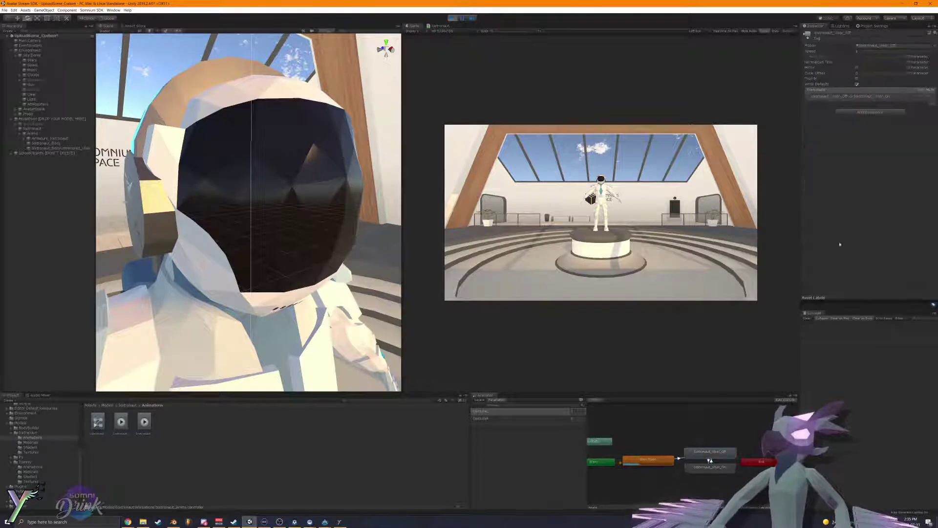
pyautogui.click(710, 460)
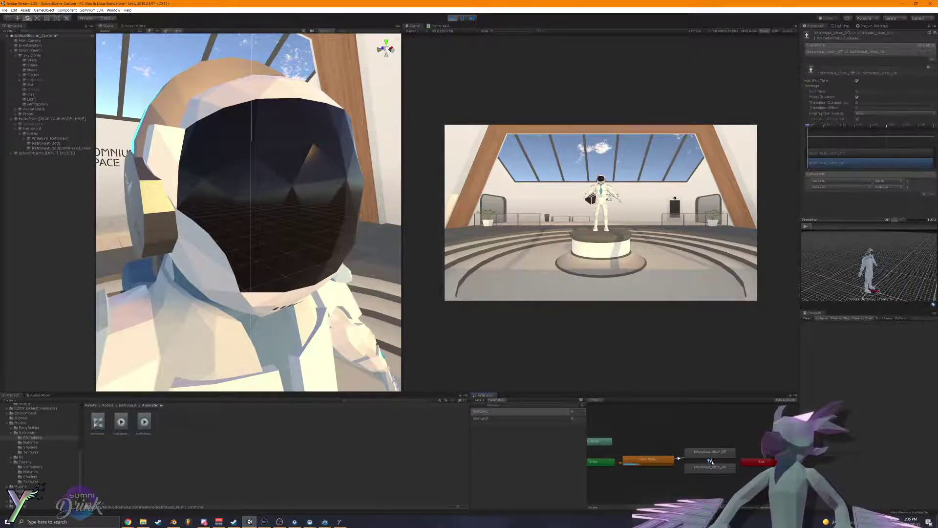
pyautogui.click(709, 459)
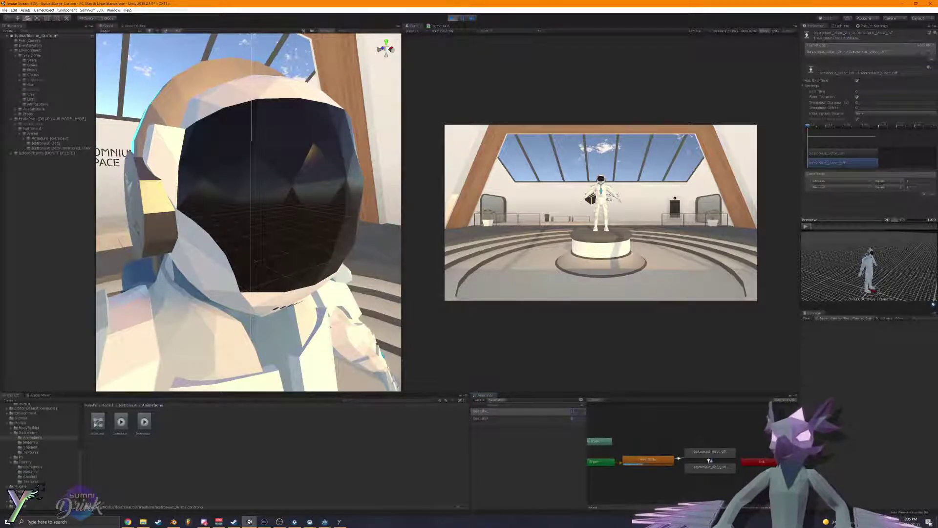
# Step: Test the visor fade by alternating the gesture parameter between 1 and 0 several times
pyautogui.press('Tab')
pyautogui.write('1')
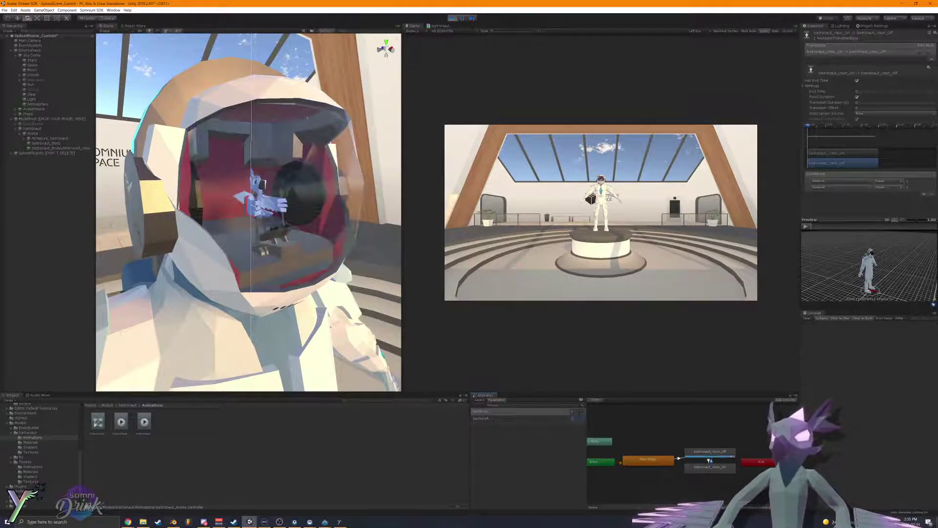
pyautogui.write('0')
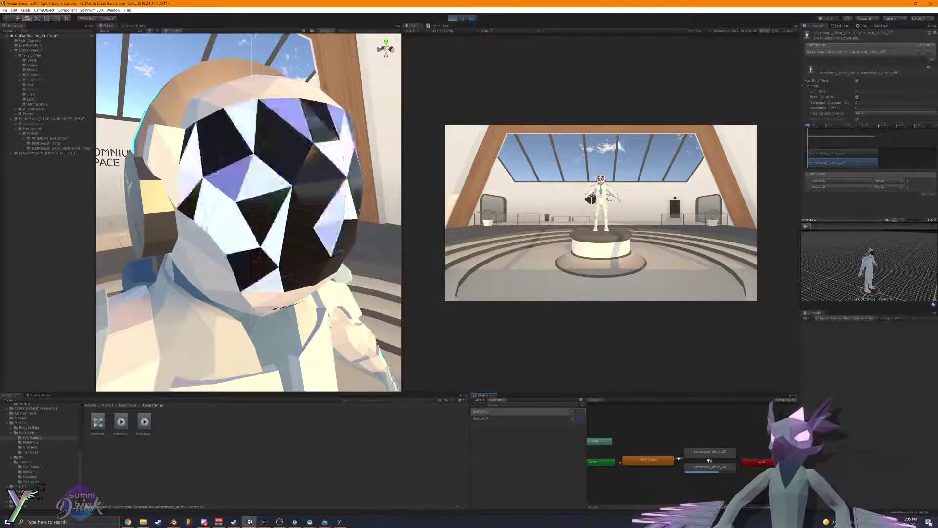
pyautogui.write('1')
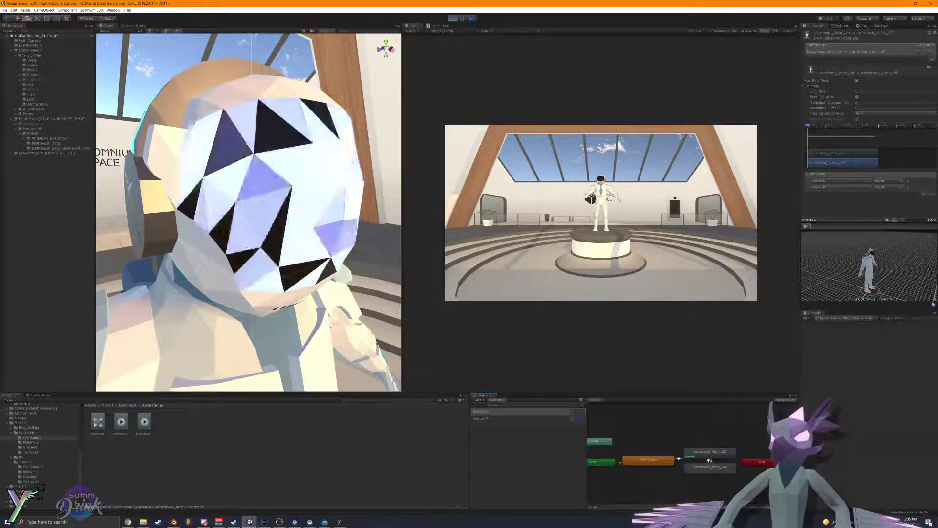
pyautogui.write('0')
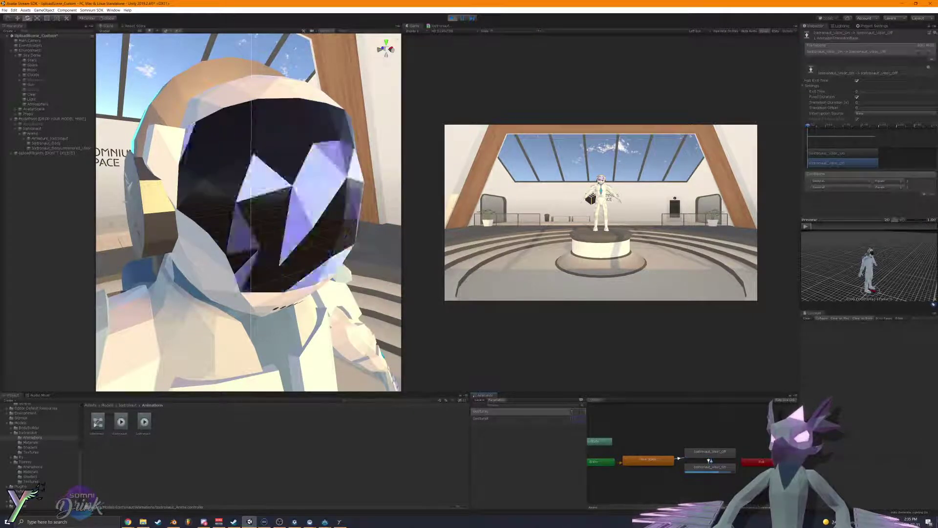
pyautogui.write('1')
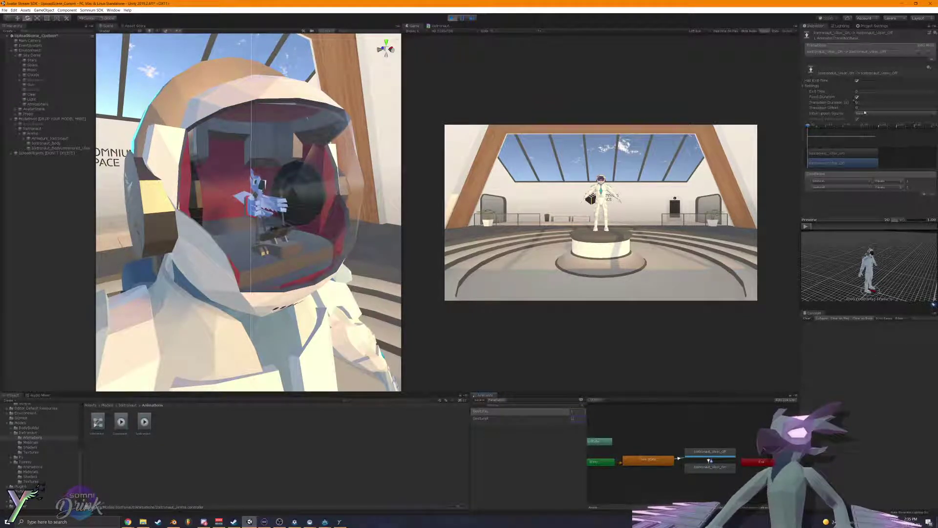
# Step: Set the interruption source of the Visor_On to Visor_Off transition to Current State and test it with the gesture parameter at 1
pyautogui.click(867, 114)
pyautogui.click(869, 123)
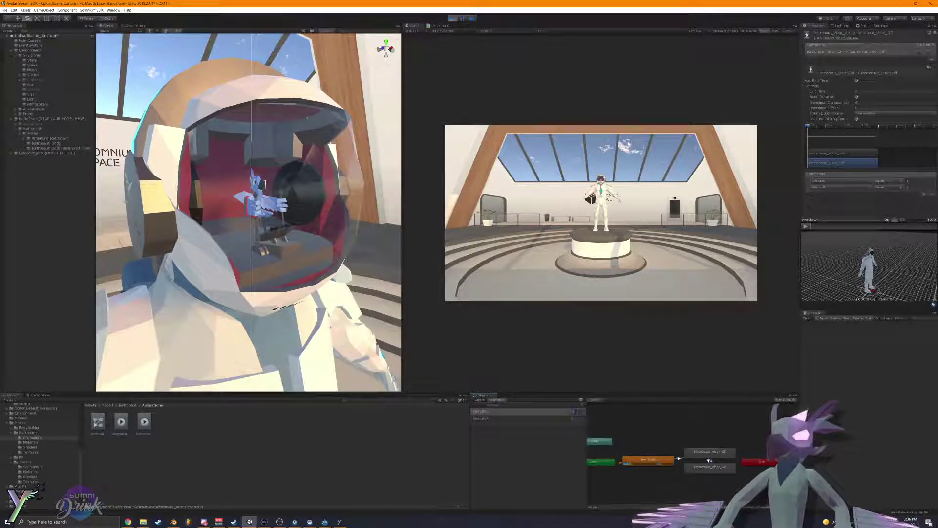
pyautogui.write('1')
pyautogui.press('Tab')
pyautogui.write('1')
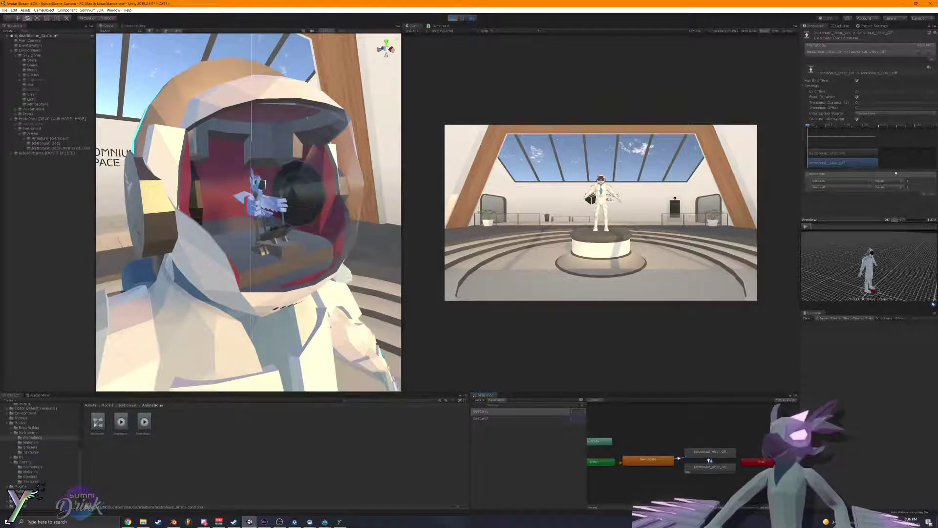
# Step: Try the interruption sources Current State Then Next State and Next State on the transition, and settle on Next State Then Current State
pyautogui.click(875, 114)
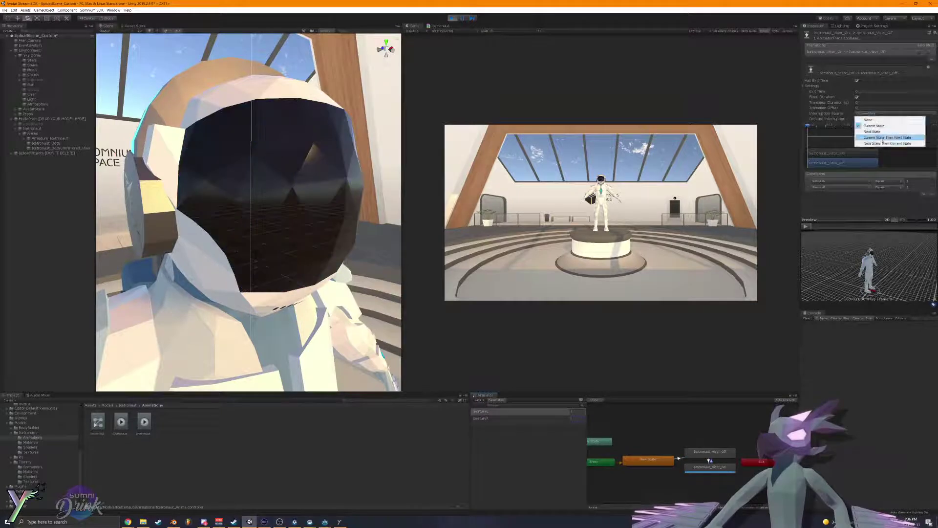
pyautogui.click(874, 137)
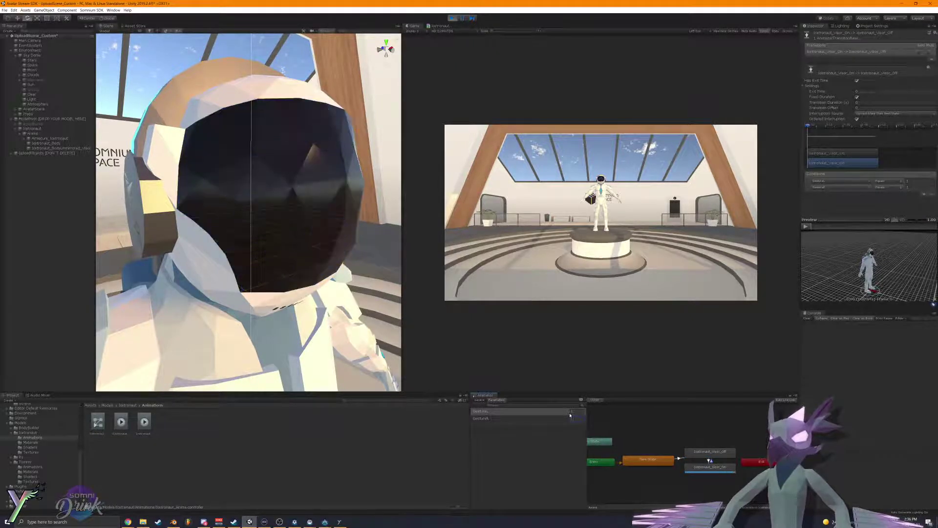
pyautogui.click(875, 113)
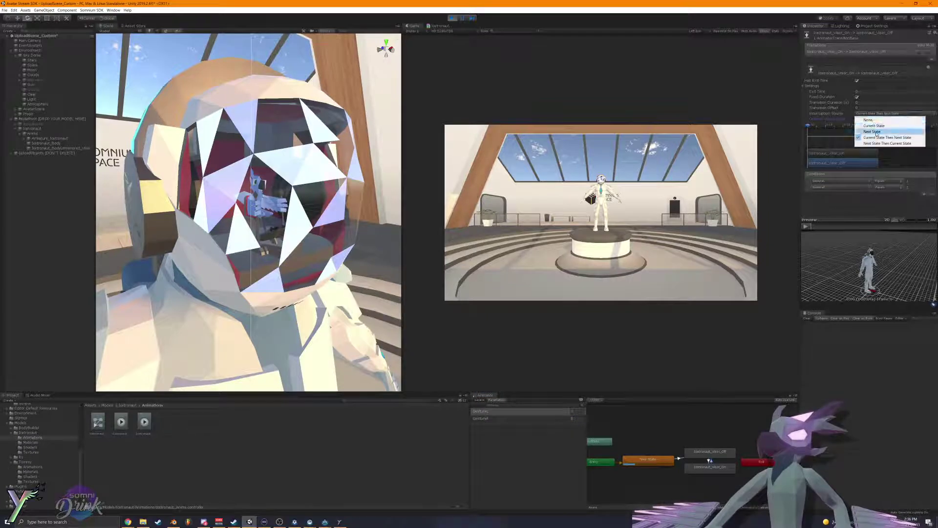
pyautogui.click(873, 131)
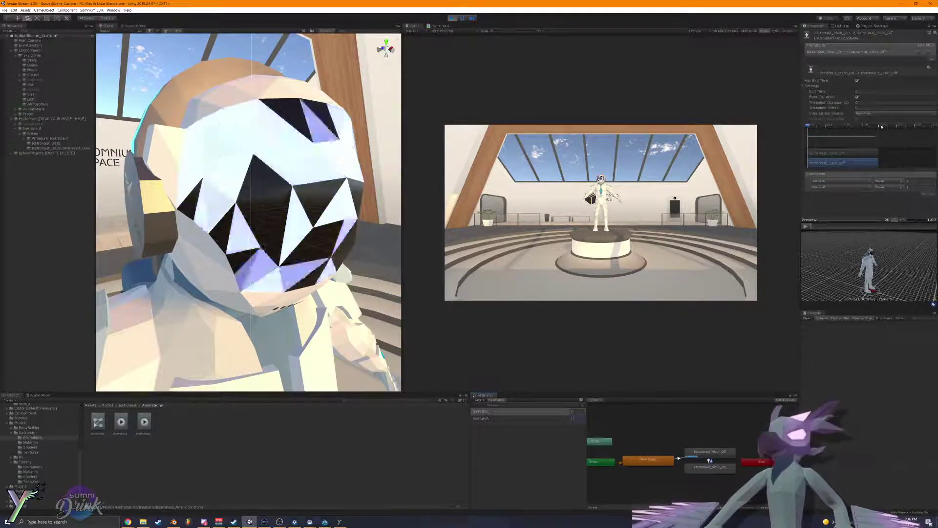
pyautogui.click(894, 113)
pyautogui.click(884, 145)
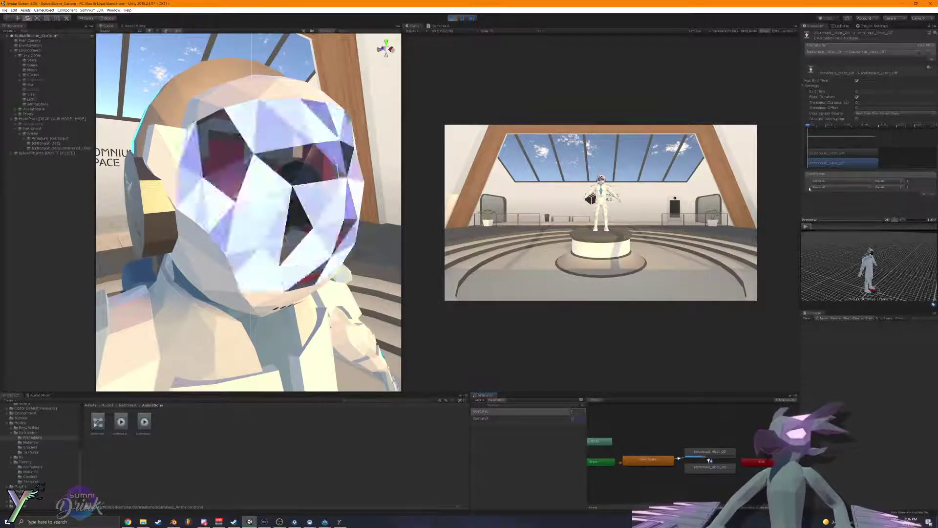
# Step: Create another empty state beside the visor states in the animator graph
pyautogui.scroll(3, 731, 467)
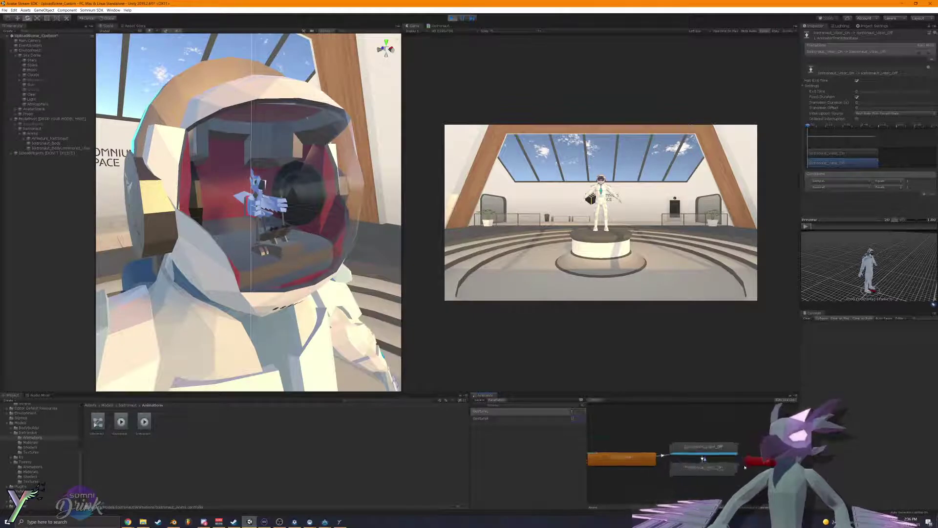
pyautogui.moveTo(741, 467); pyautogui.dragTo(695, 469, button='middle')
pyautogui.click(722, 462)
pyautogui.moveTo(722, 463); pyautogui.dragTo(741, 464)
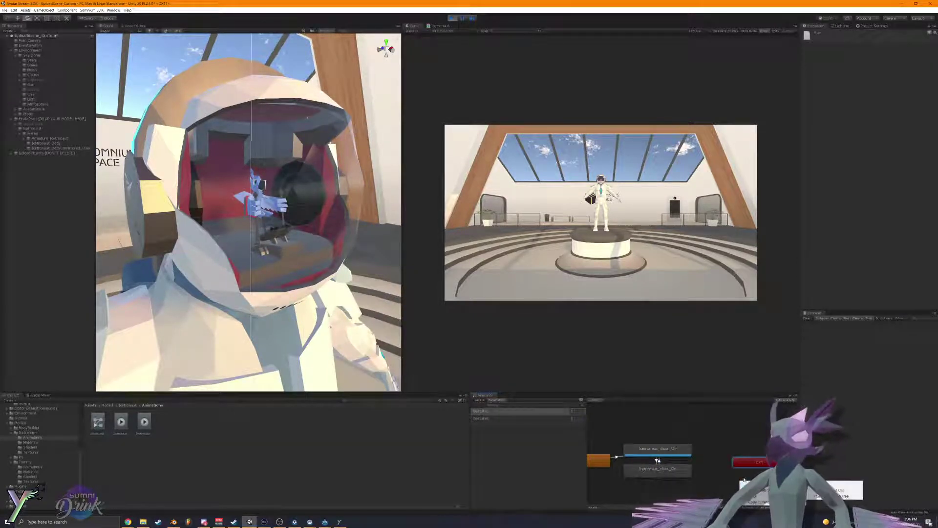
pyautogui.moveTo(599, 462); pyautogui.dragTo(654, 462, button='middle')
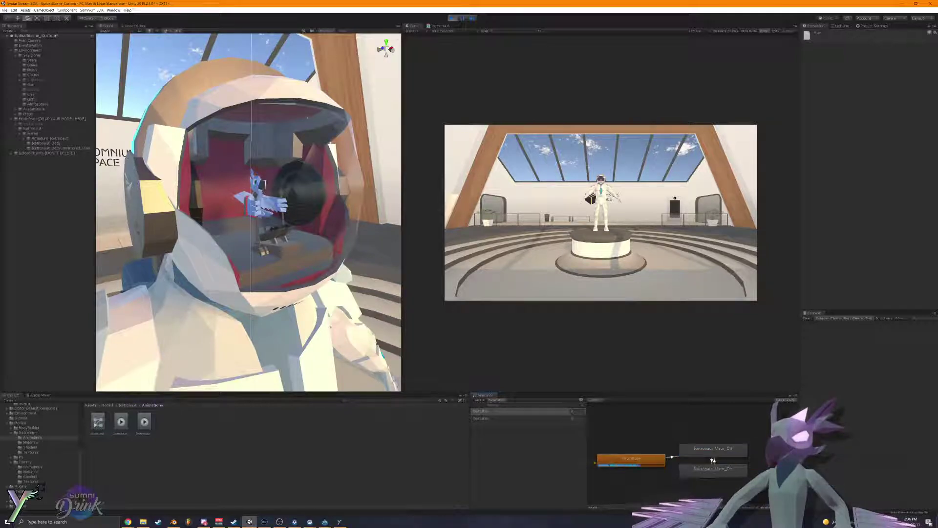
pyautogui.scroll(-3, 734, 470)
pyautogui.click(757, 473)
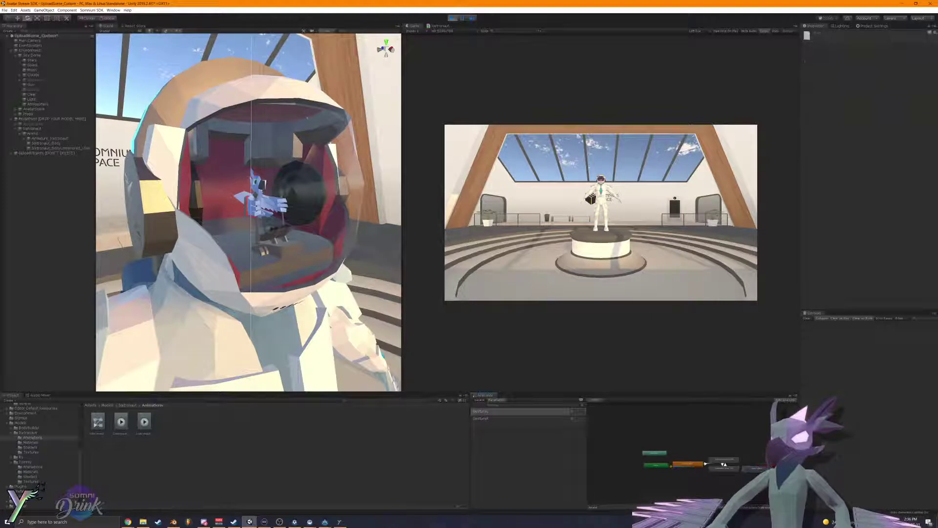
# Step: Rearrange the animator graph by stacking Entry, the default state, Visor_Off and the new empty state, with Visor_On beside them
pyautogui.moveTo(704, 463); pyautogui.dragTo(652, 461, button='middle')
pyautogui.click(733, 456)
pyautogui.moveTo(733, 457); pyautogui.dragTo(744, 454)
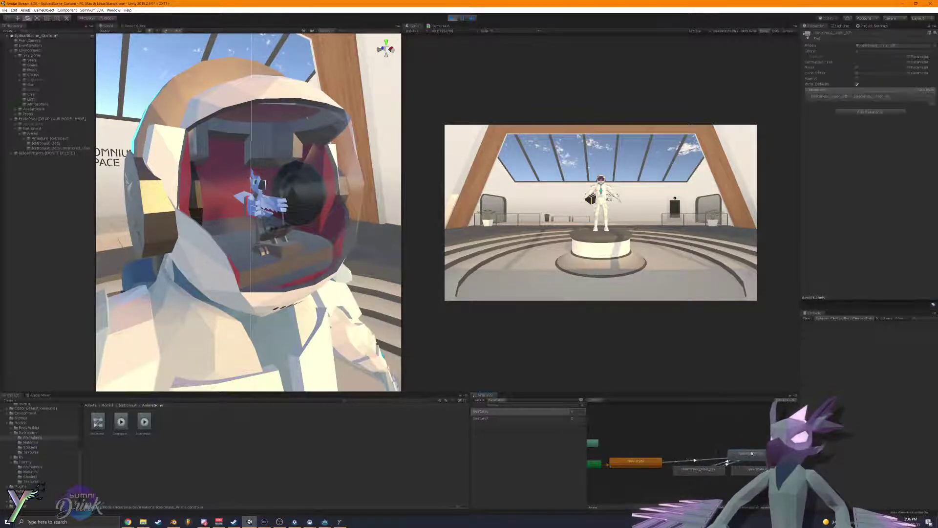
pyautogui.moveTo(626, 463); pyautogui.dragTo(740, 439)
pyautogui.moveTo(597, 462); pyautogui.dragTo(741, 426)
pyautogui.scroll(2, 718, 450)
# Step: Make the new empty state the layer default, move the former default state aside and delete its transition to Visor_Off
pyautogui.click(695, 468)
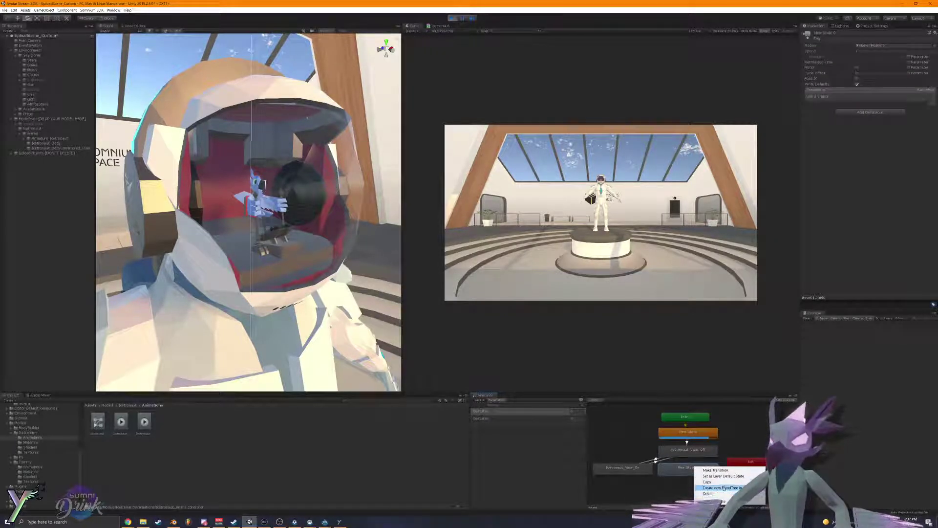
pyautogui.click(723, 475)
pyautogui.moveTo(705, 433); pyautogui.dragTo(640, 448)
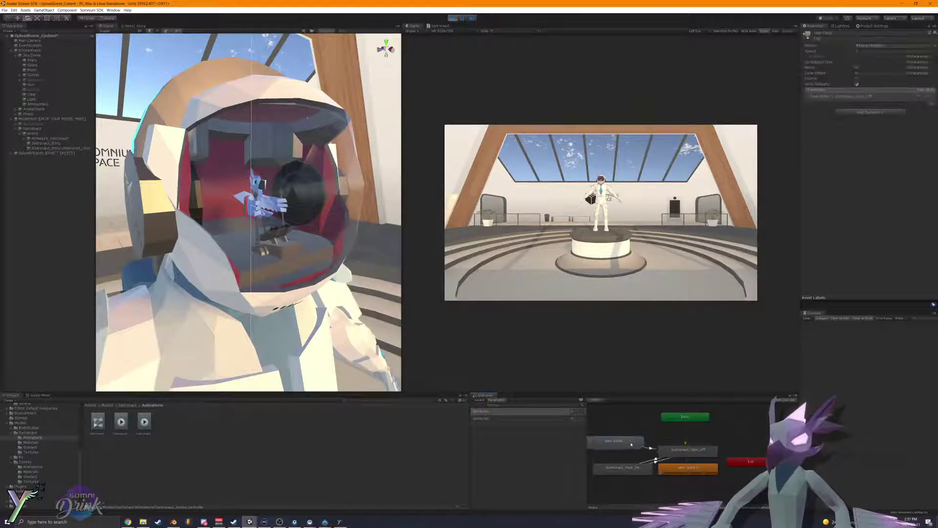
pyautogui.click(655, 451)
pyautogui.press('Delete')
# Step: Move the Entry node below the new default state and create a transition from that state to Visor_Off
pyautogui.moveTo(643, 451); pyautogui.dragTo(644, 454)
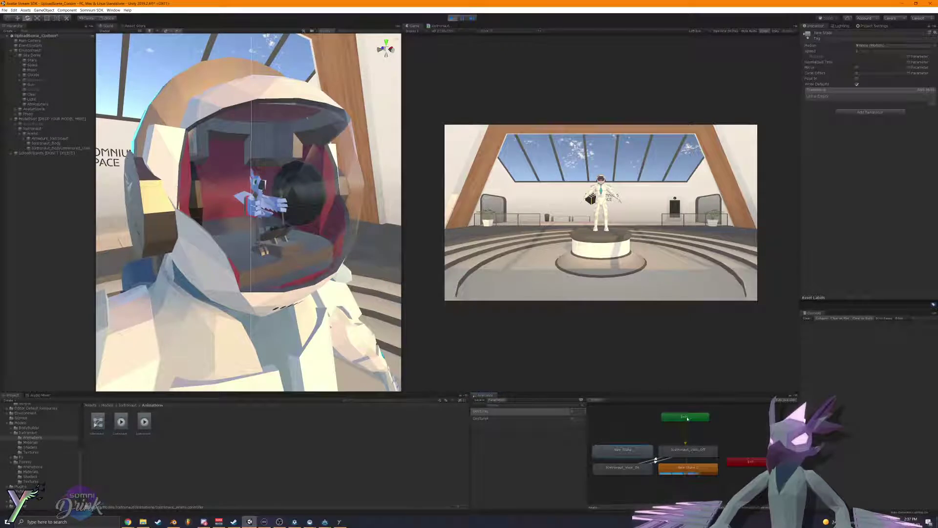
pyautogui.moveTo(687, 418); pyautogui.dragTo(688, 484)
pyautogui.rightClick(679, 468)
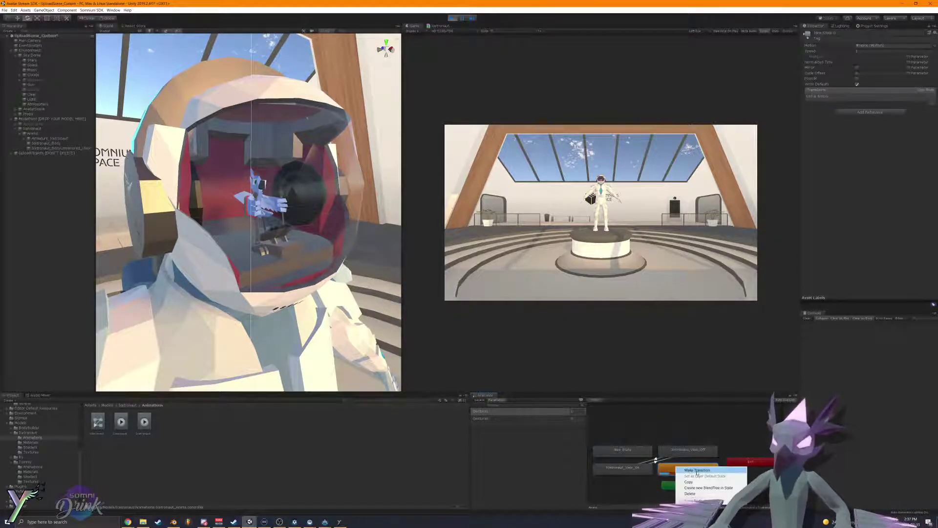
pyautogui.click(697, 470)
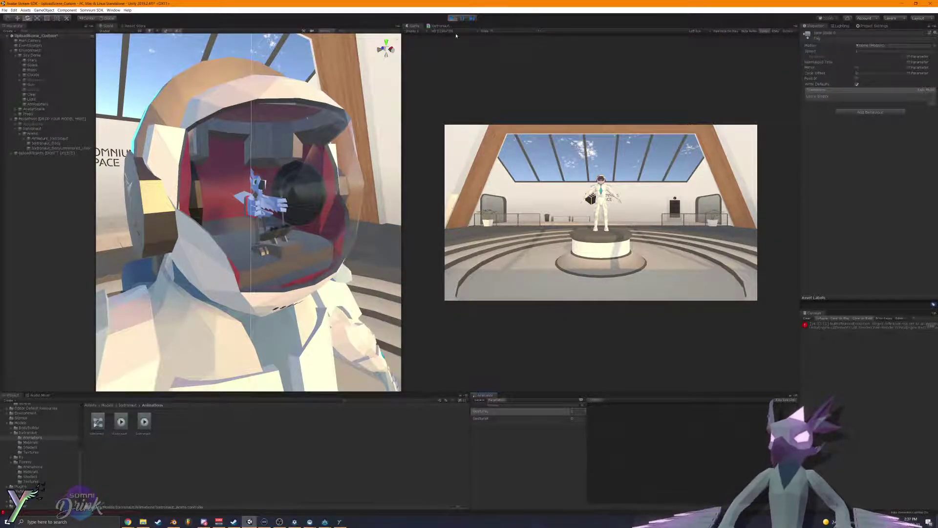
# Step: Stop play mode and create transitions from Visor_Off to New State, from New State to Visor_On, and from Visor_On to New State 0
pyautogui.click(453, 18)
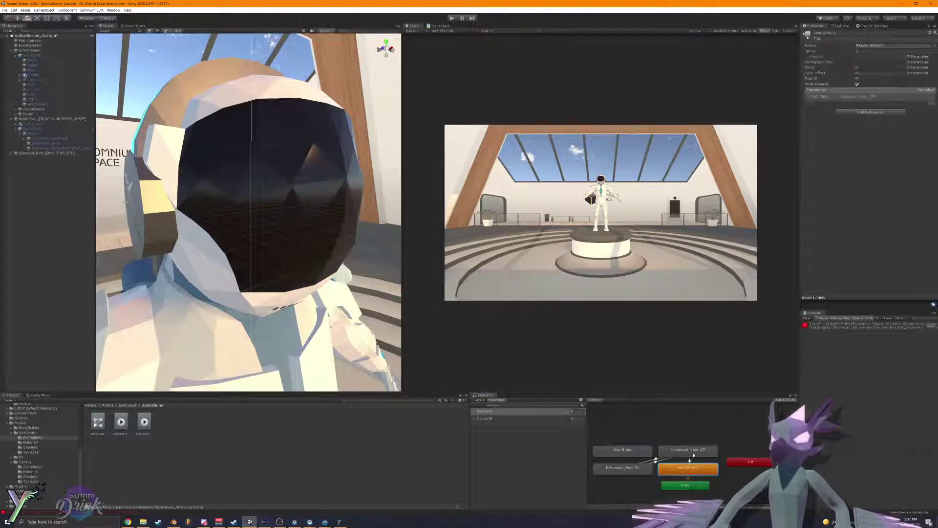
pyautogui.rightClick(690, 452)
pyautogui.click(699, 456)
pyautogui.click(641, 452)
pyautogui.rightClick(641, 453)
pyautogui.click(648, 456)
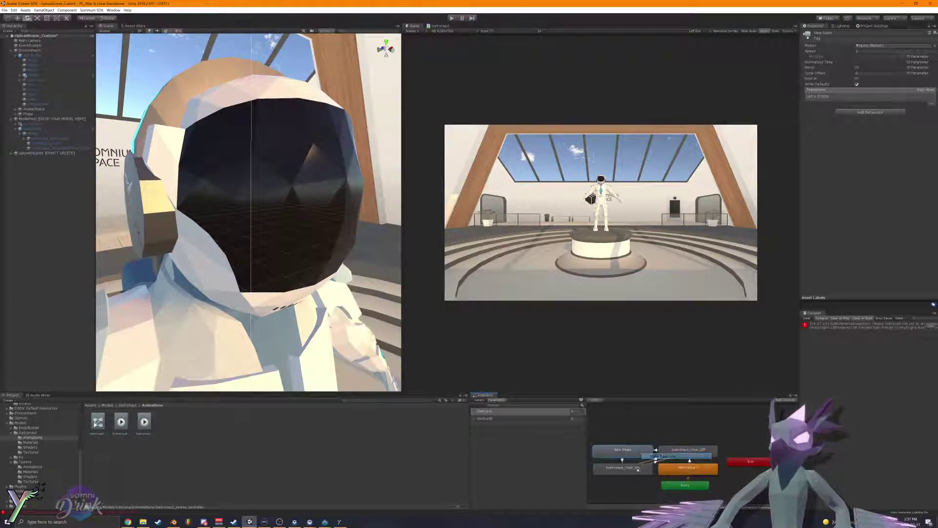
pyautogui.click(637, 469)
pyautogui.rightClick(649, 471)
pyautogui.click(654, 473)
pyautogui.click(670, 469)
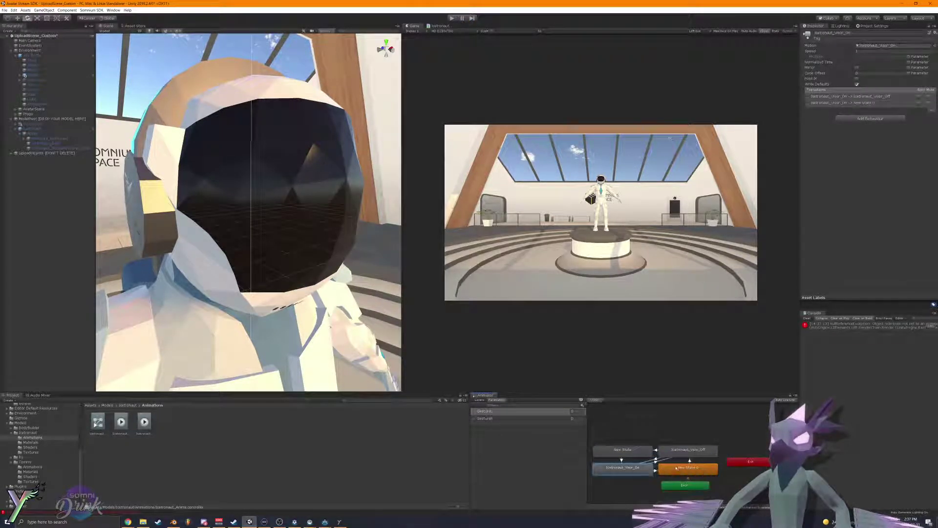
# Step: Set exit time and transition duration to 0 on the New State 0 to Visor_Off transition, and add conditions for both gesture parameters
pyautogui.click(662, 461)
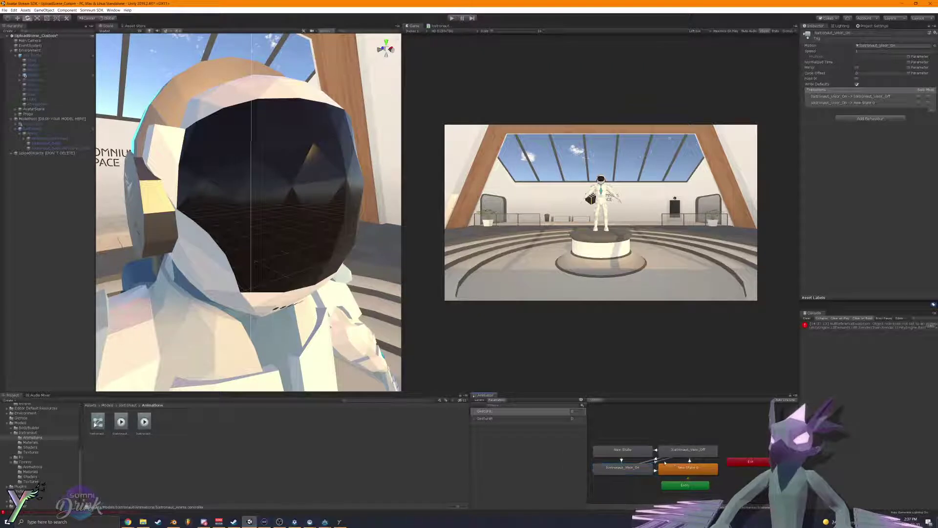
pyautogui.click(689, 460)
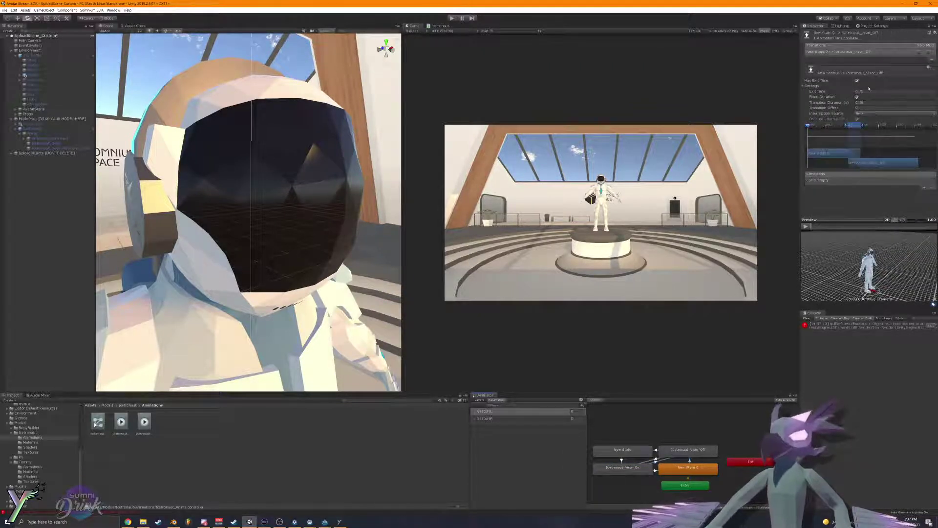
pyautogui.click(863, 91)
pyautogui.write('0')
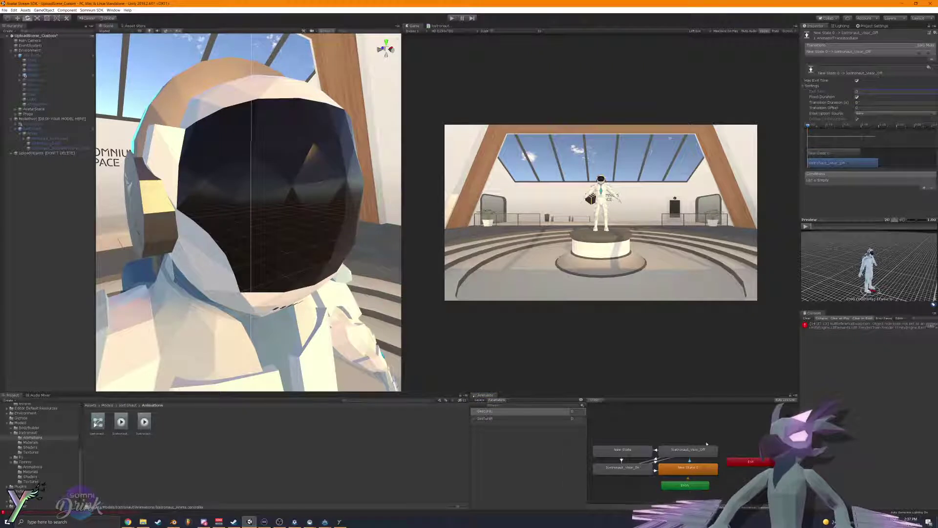
pyautogui.click(923, 188)
pyautogui.click(923, 194)
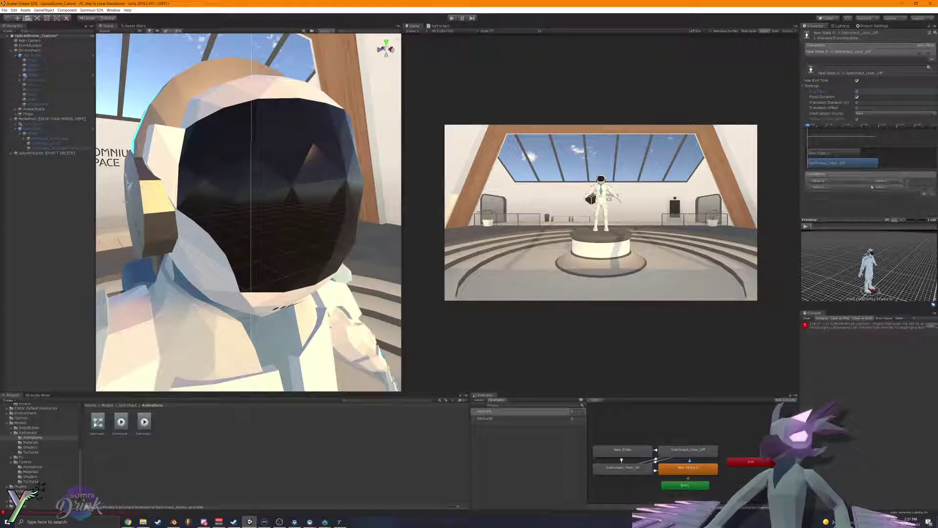
pyautogui.click(840, 187)
pyautogui.click(836, 212)
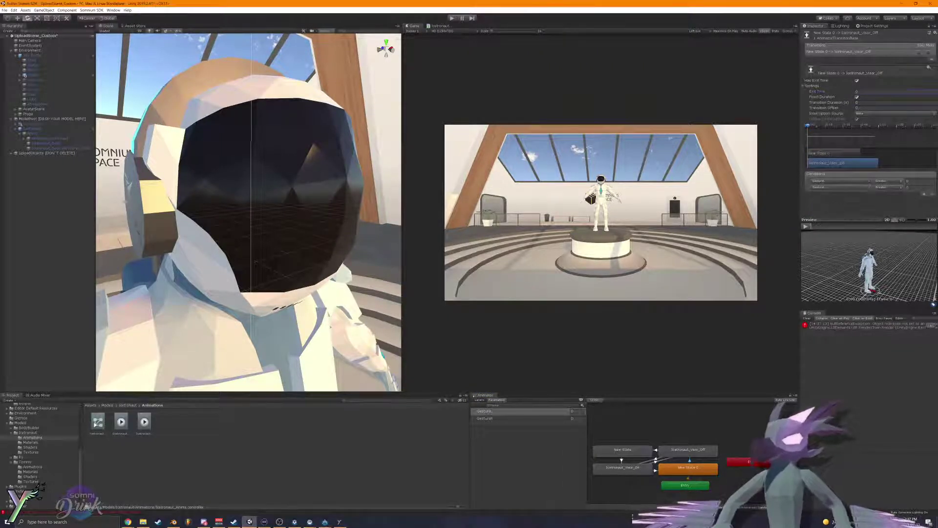
# Step: Set both gesture conditions on the New State 0 to Visor_Off transition to Equals 1, using the existing Visor_On to Visor_Off transition as reference
pyautogui.click(669, 460)
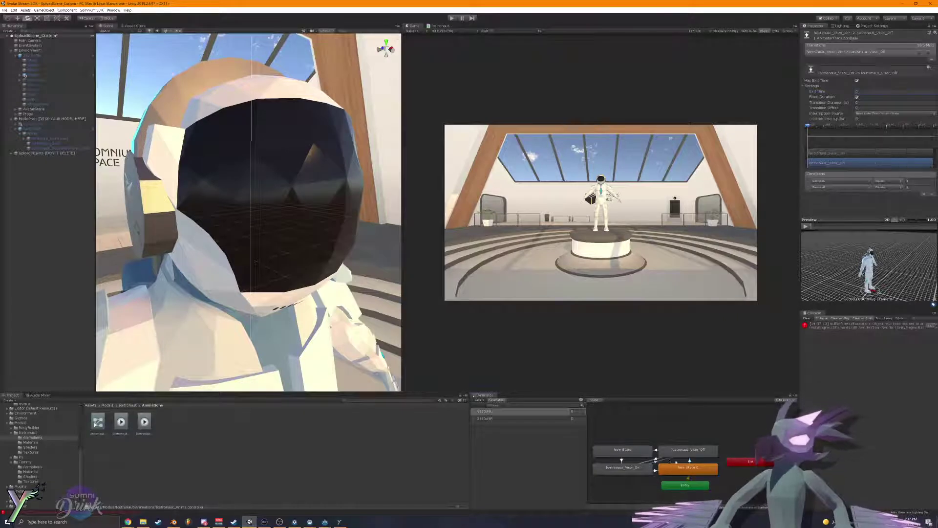
pyautogui.click(689, 461)
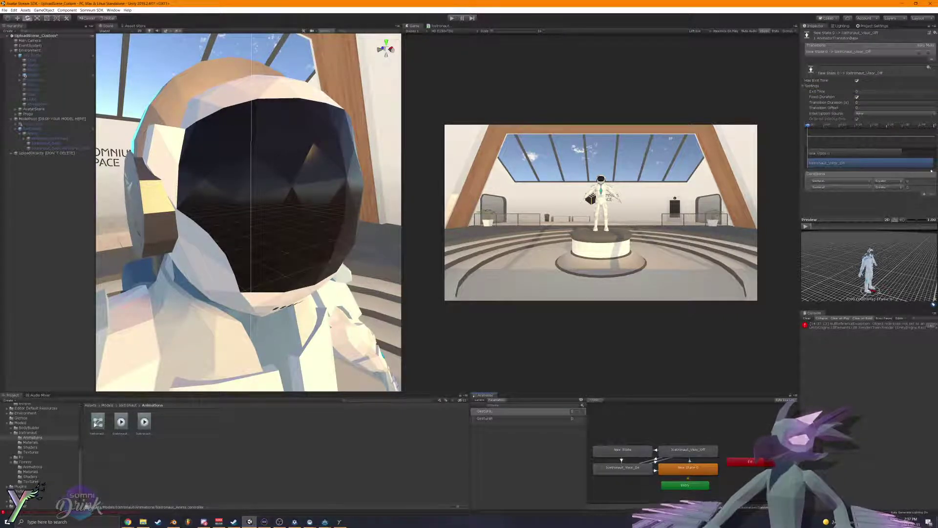
pyautogui.click(887, 181)
pyautogui.click(890, 198)
pyautogui.click(887, 187)
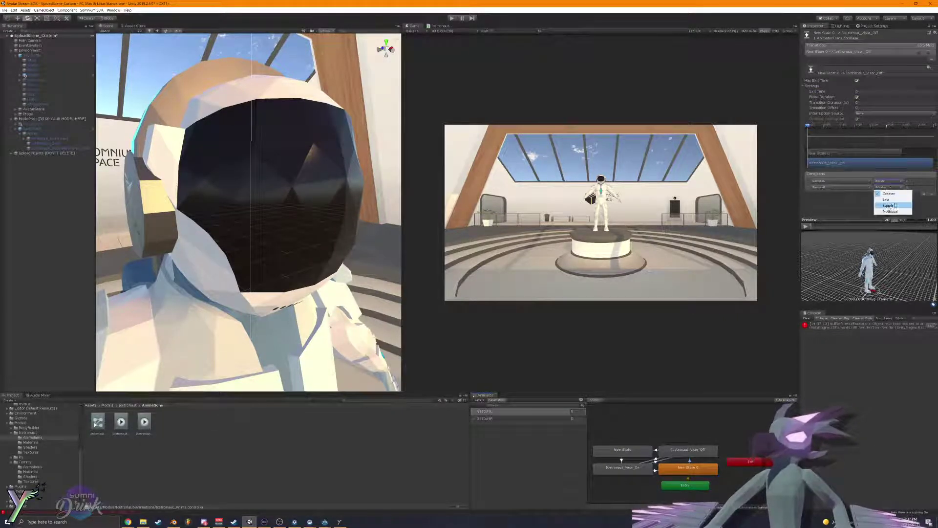
pyautogui.click(889, 206)
pyautogui.click(912, 181)
pyautogui.write('1')
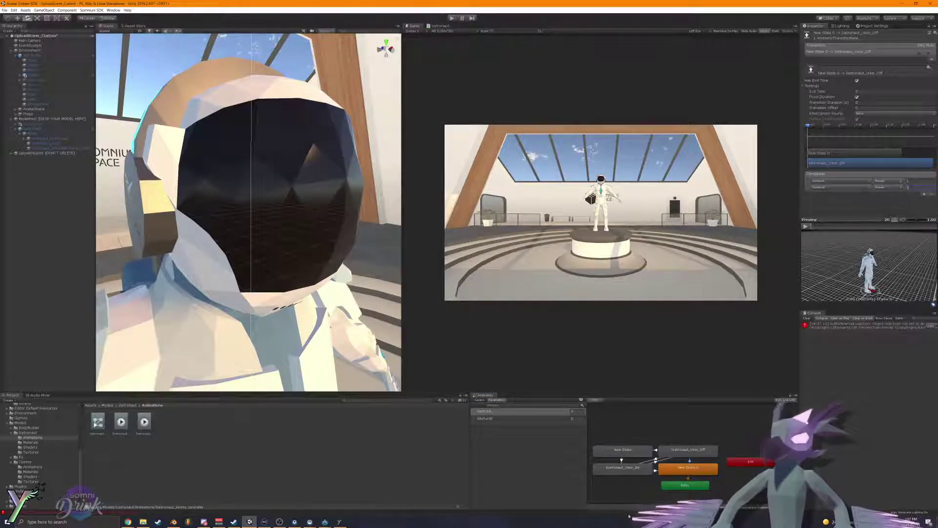
pyautogui.click(911, 187)
pyautogui.write('1')
# Step: Set the transition duration and exit time to 0 on the New State to Visor_On transition
pyautogui.click(619, 460)
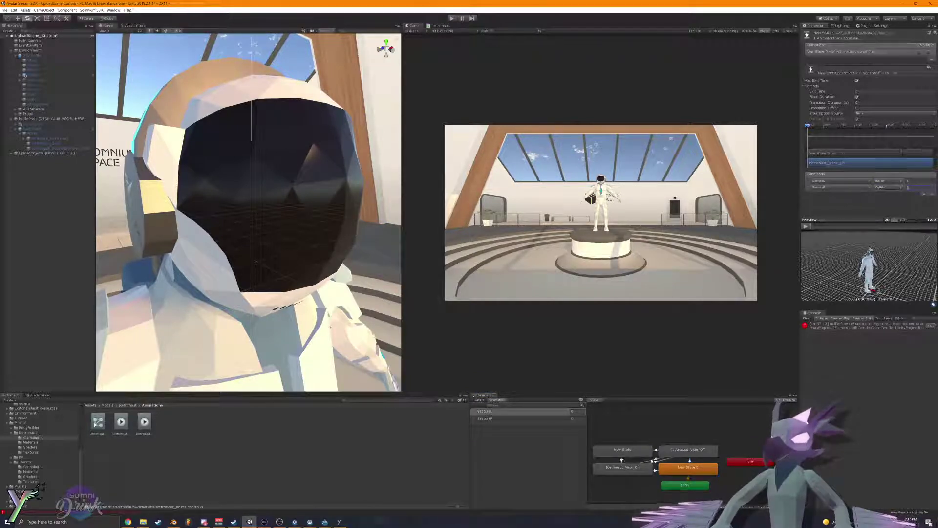
pyautogui.click(621, 460)
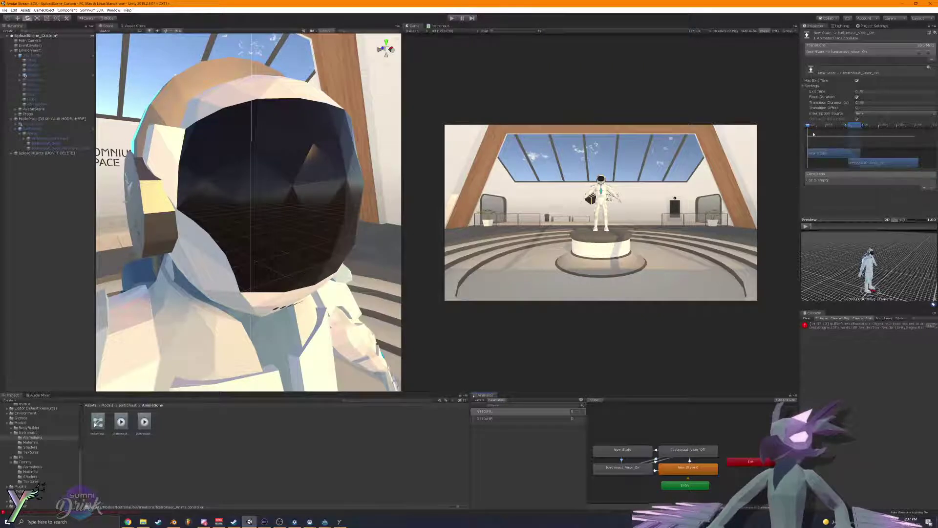
pyautogui.click(861, 103)
pyautogui.write('0')
pyautogui.click(861, 92)
pyautogui.write('0')
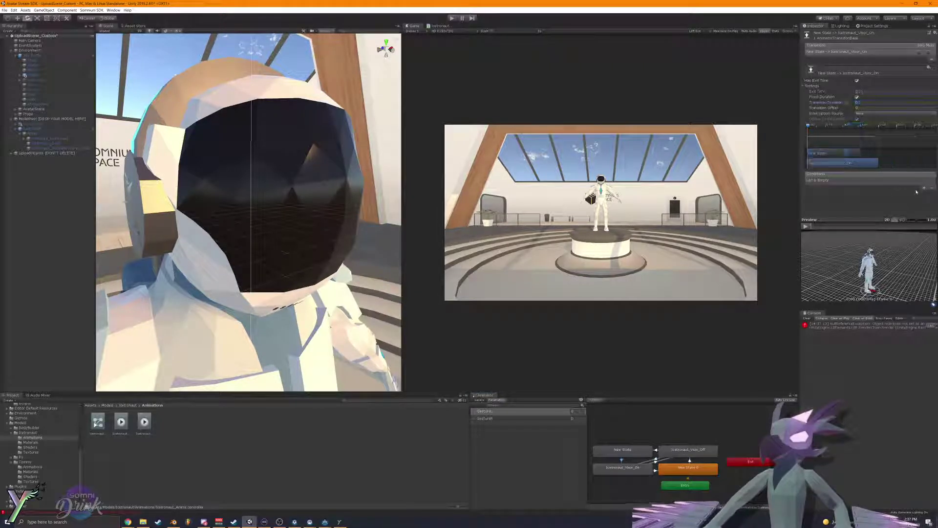
# Step: Add conditions for both gesture parameters to the New State to Visor_On transition, using Equals for the first and NotEqual for the second
pyautogui.click(923, 188)
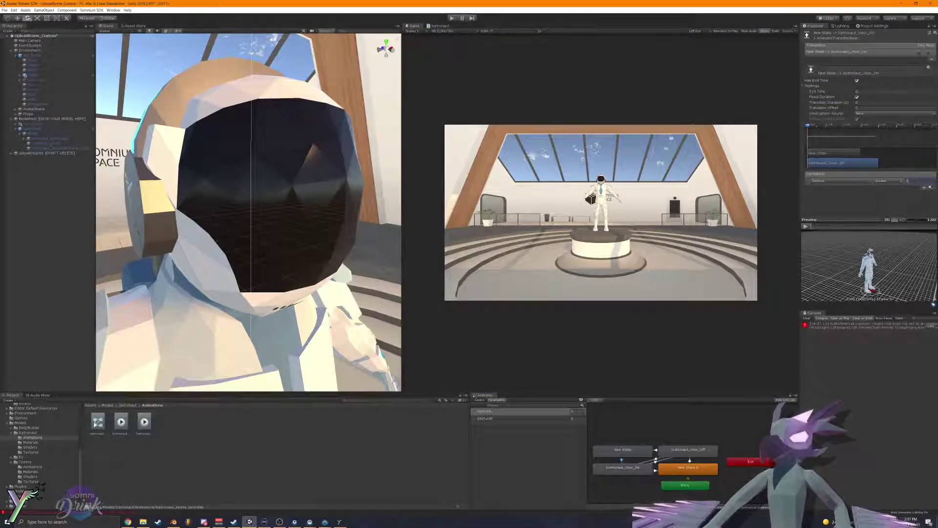
pyautogui.click(888, 187)
pyautogui.click(888, 206)
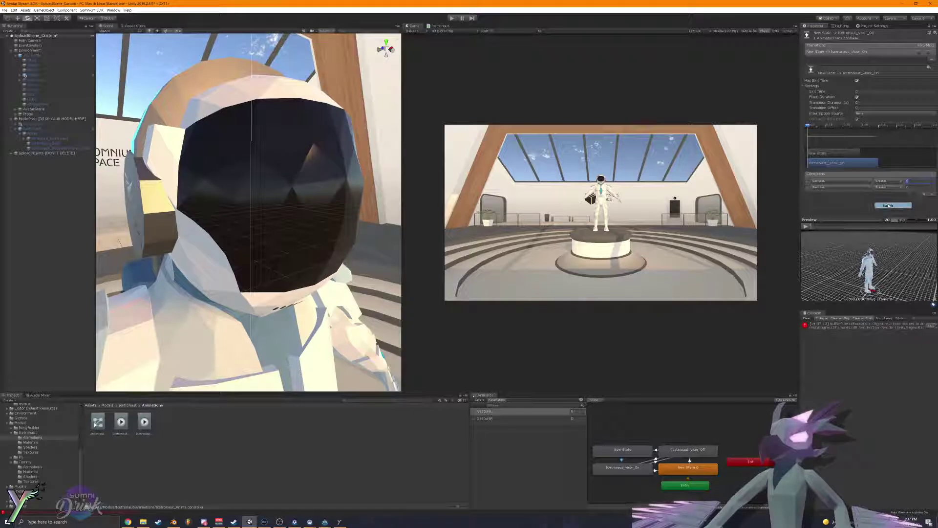
pyautogui.click(888, 181)
pyautogui.click(888, 200)
pyautogui.click(888, 187)
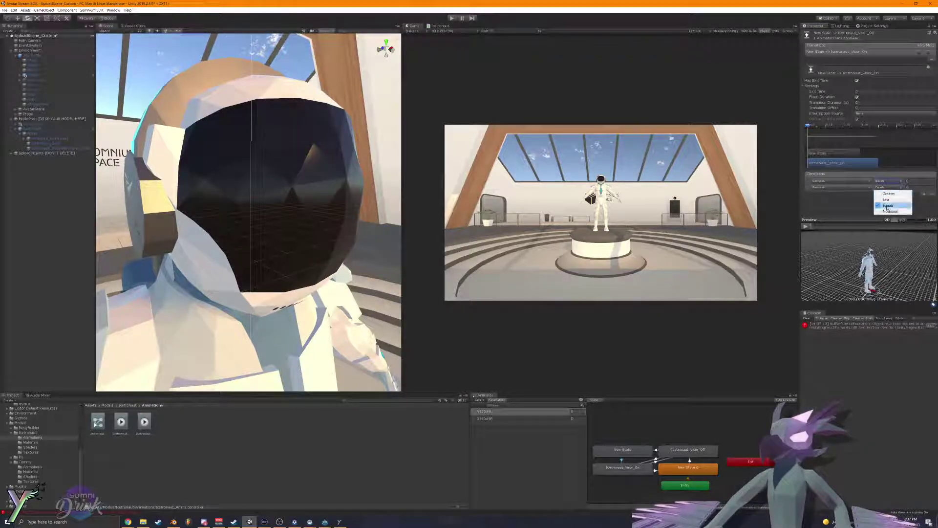
pyautogui.click(889, 206)
pyautogui.click(842, 188)
pyautogui.click(830, 212)
pyautogui.click(888, 188)
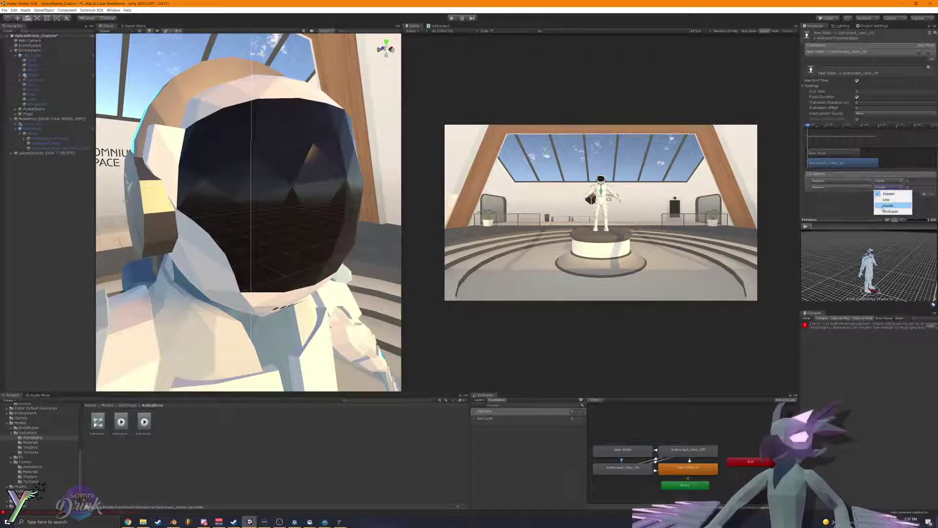
pyautogui.click(890, 212)
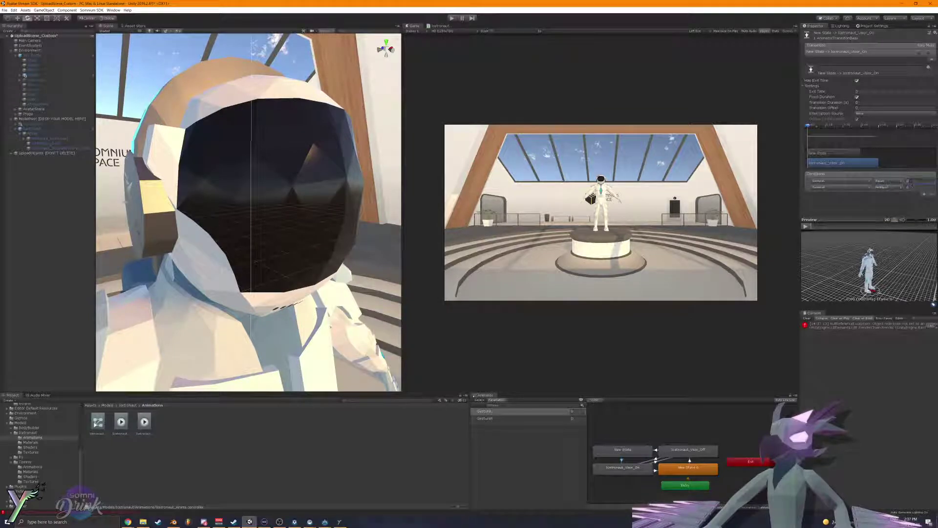
# Step: Check the transition into Visor_Off and delete the old direct transitions between Visor_On and Visor_Off
pyautogui.click(689, 460)
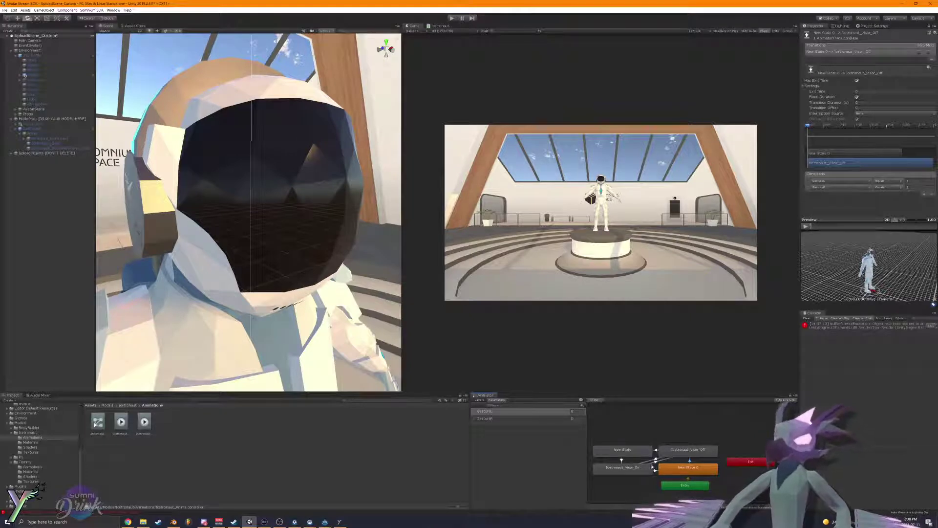
pyautogui.click(652, 467)
pyautogui.click(655, 470)
pyautogui.click(654, 460)
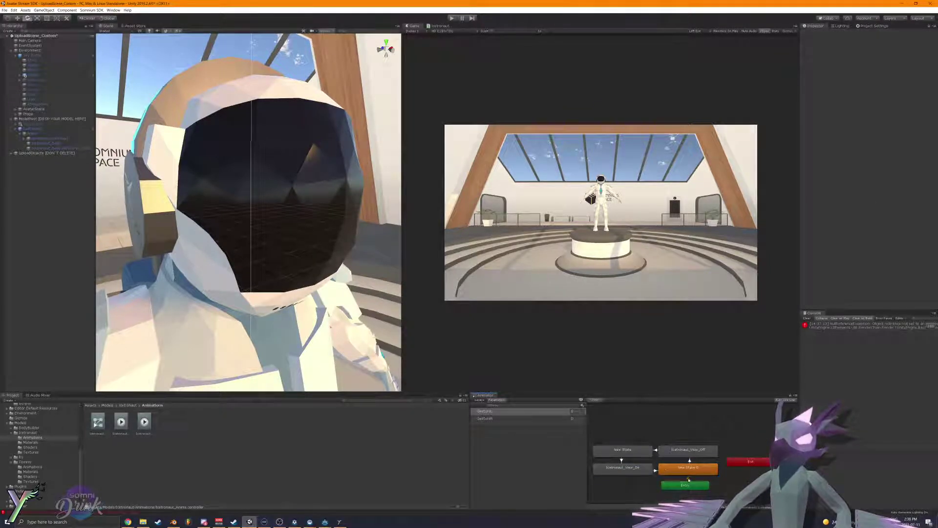
# Step: Run the scene, inspect the Visor_Off and Visor_On states, and set a gesture parameter to 1 to test the visor animation
pyautogui.click(453, 18)
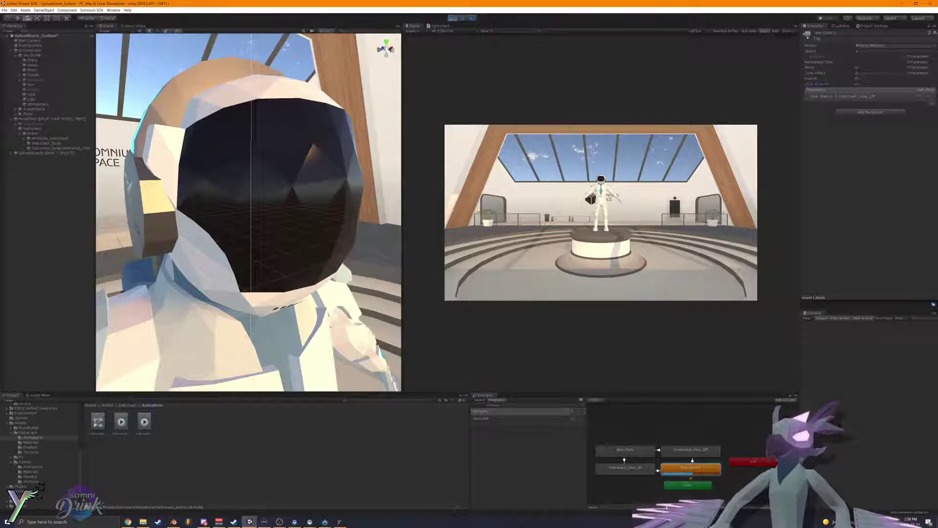
pyautogui.click(681, 450)
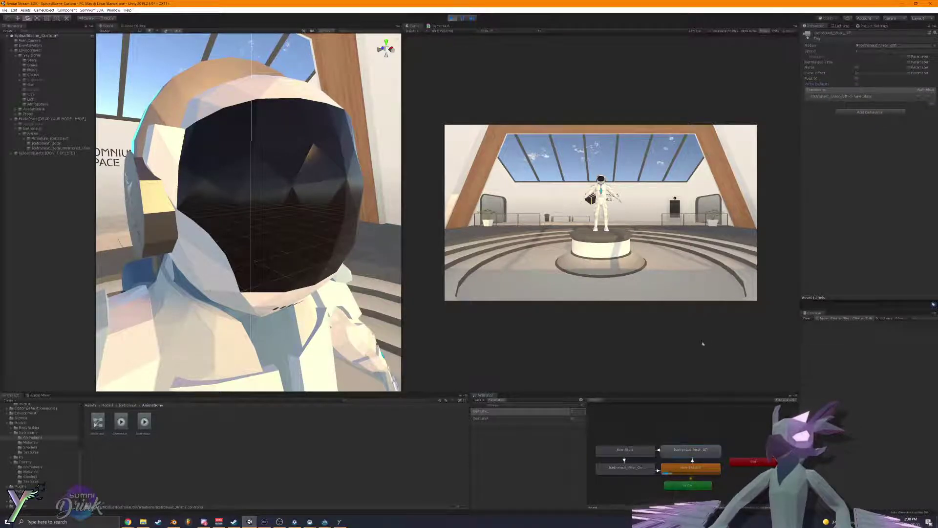
pyautogui.click(626, 467)
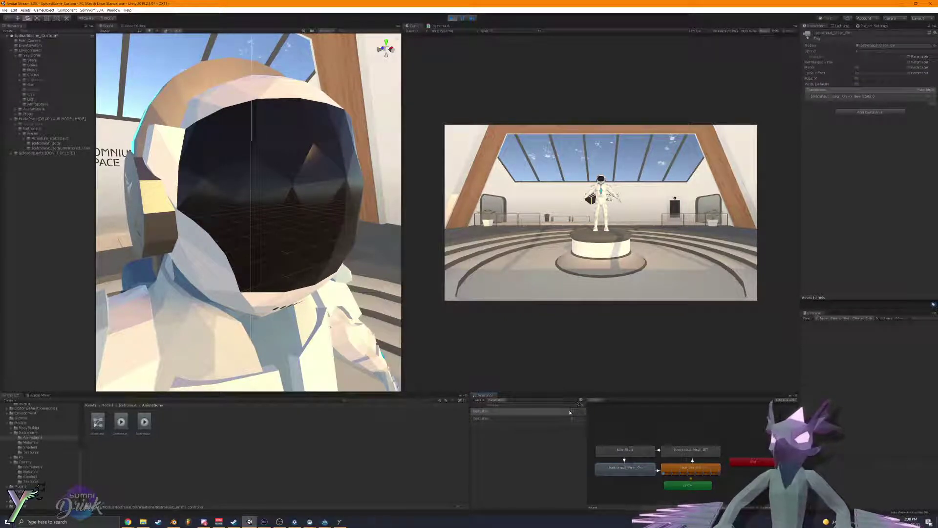
pyautogui.write('1')
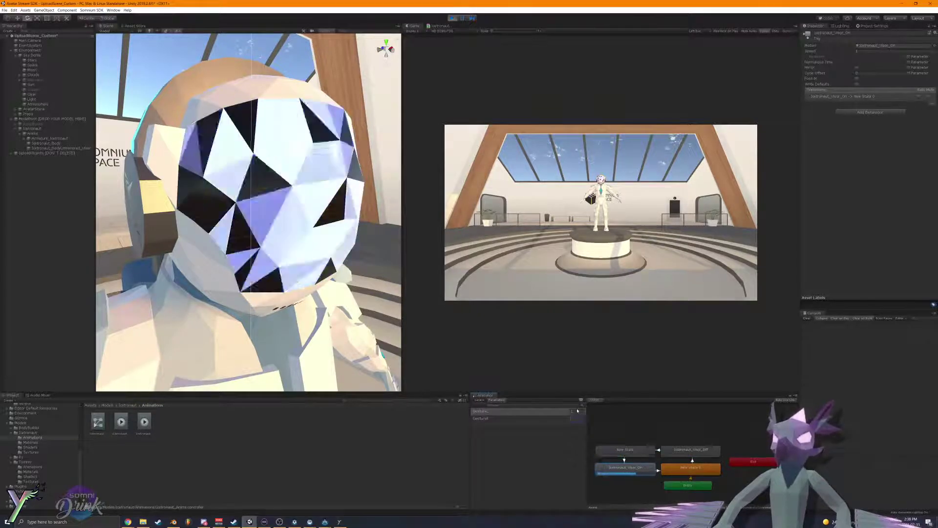
# Step: Turn off Has Exit Time on the New State 0 to Visor_Off transition and test it with the second gesture parameter at 1
pyautogui.click(624, 460)
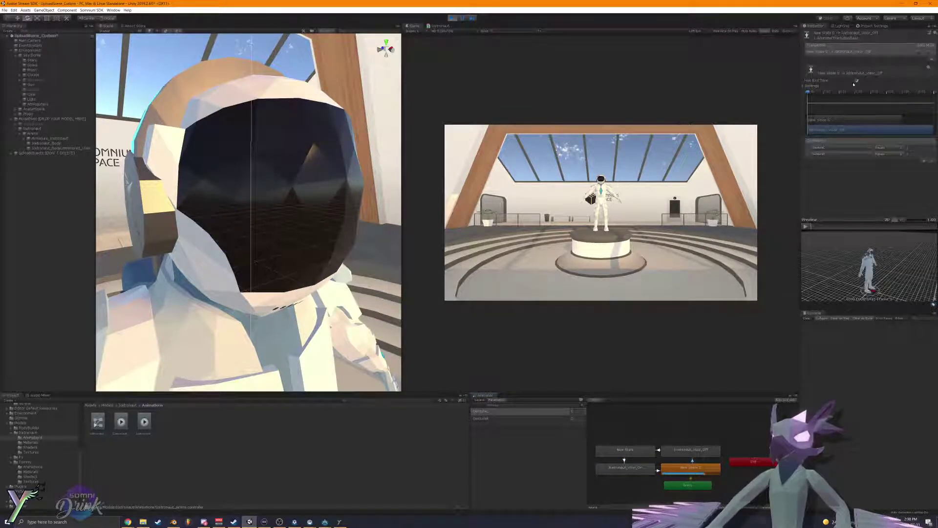
pyautogui.click(572, 418)
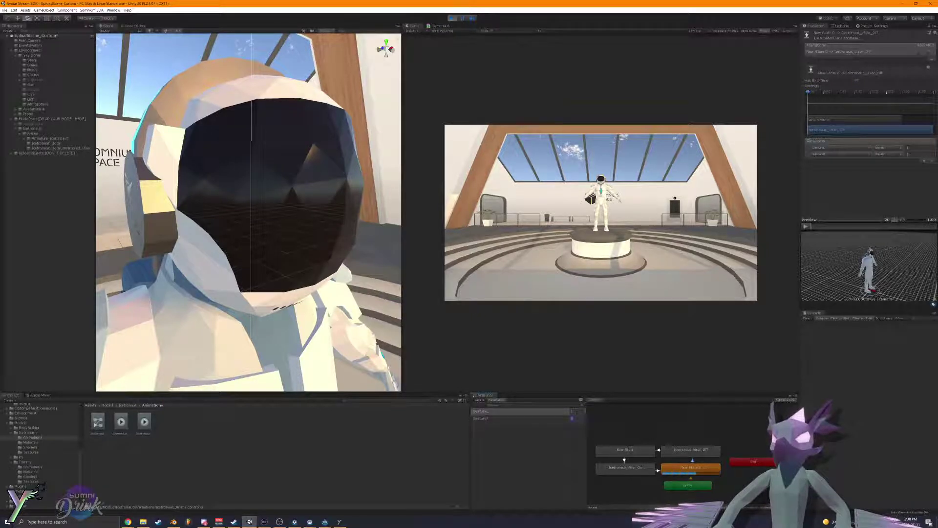
pyautogui.write('1')
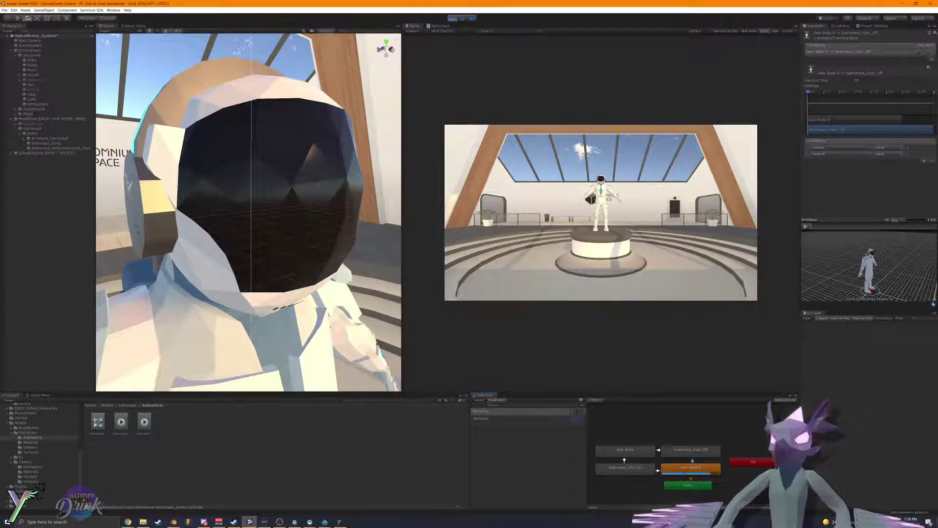
pyautogui.moveTo(579, 411); pyautogui.dragTo(559, 419)
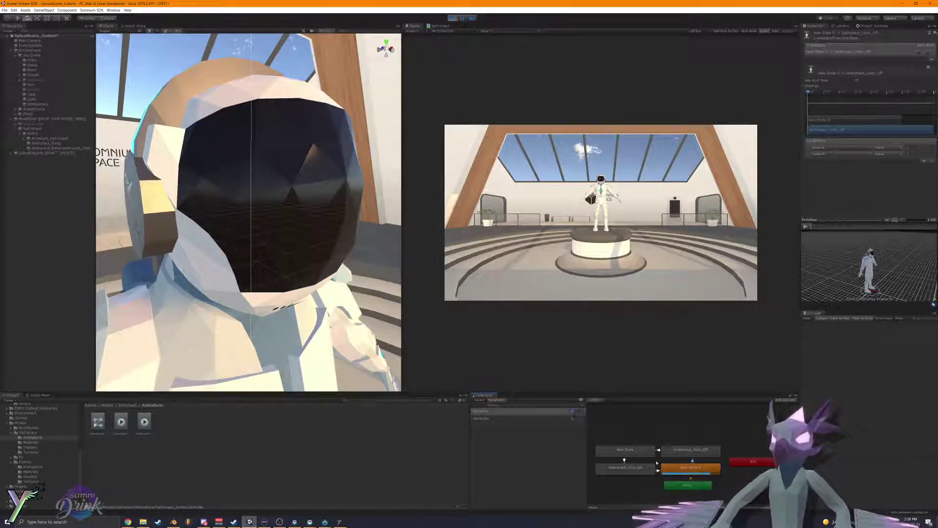
# Step: Examine the settings of the transitions into Visor_On and Visor_Off while the scene runs
pyautogui.click(624, 460)
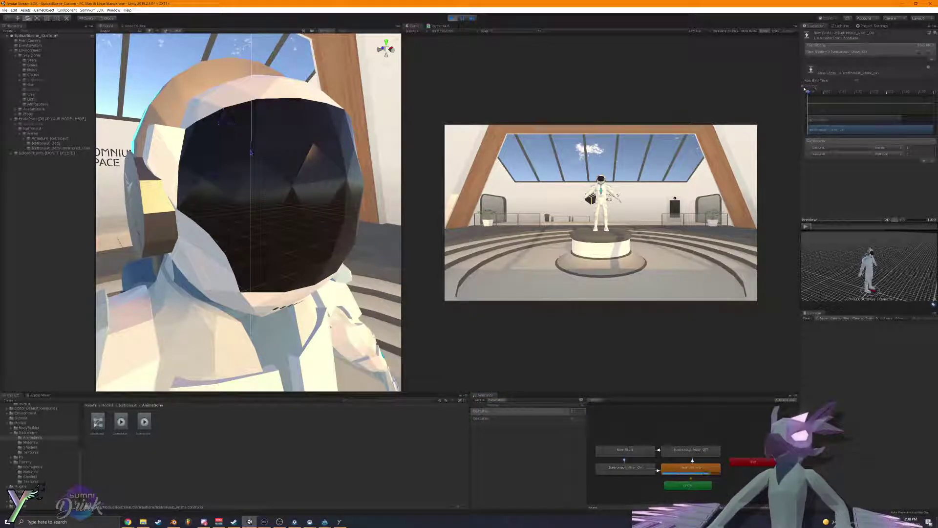
pyautogui.click(804, 87)
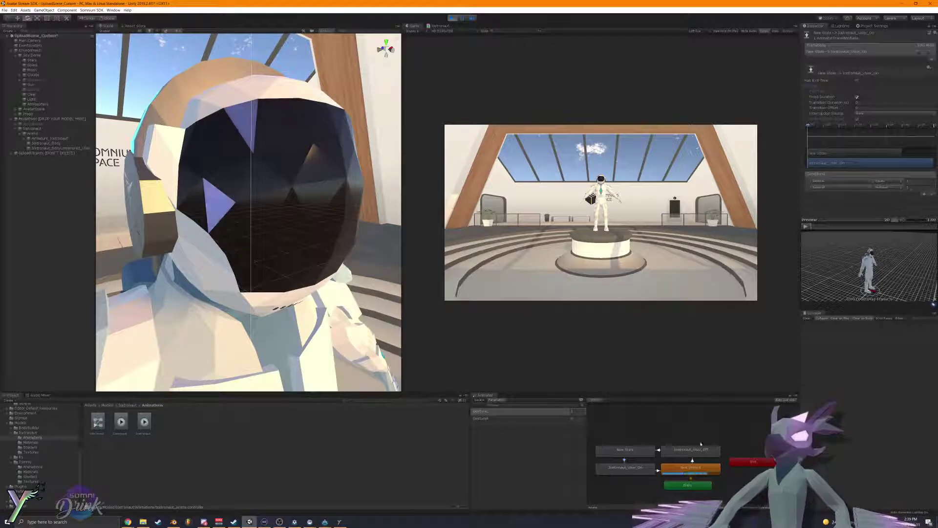
pyautogui.click(691, 460)
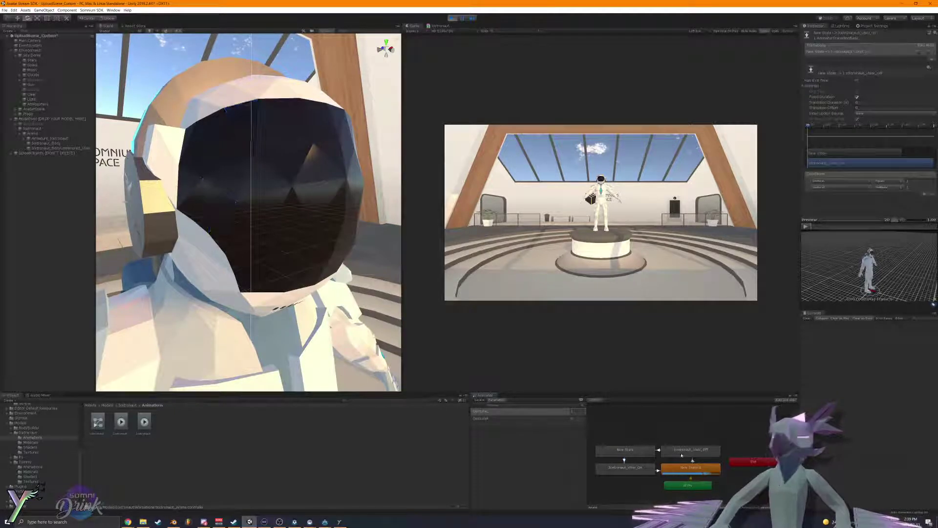
# Step: Inspect the astronaut visor mesh's material properties in the running scene, and stop play mode
pyautogui.click(62, 143)
pyautogui.click(66, 148)
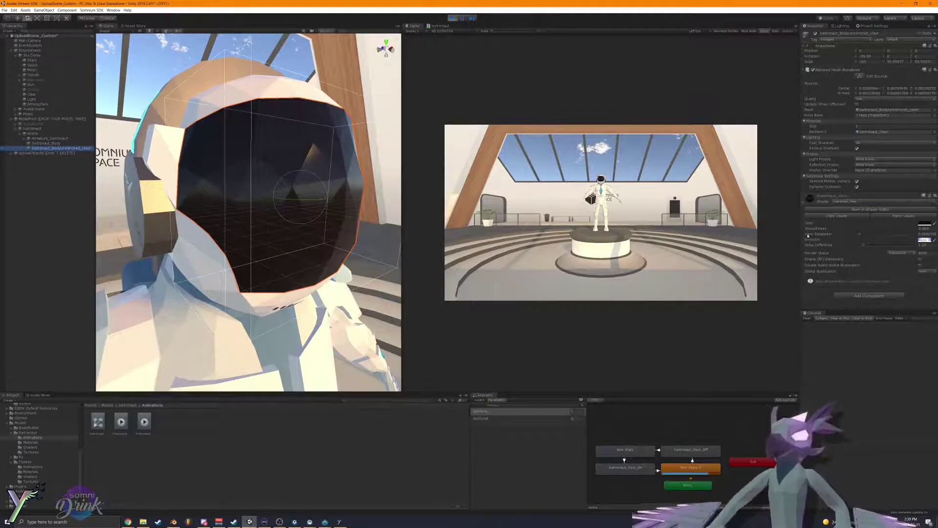
pyautogui.click(453, 18)
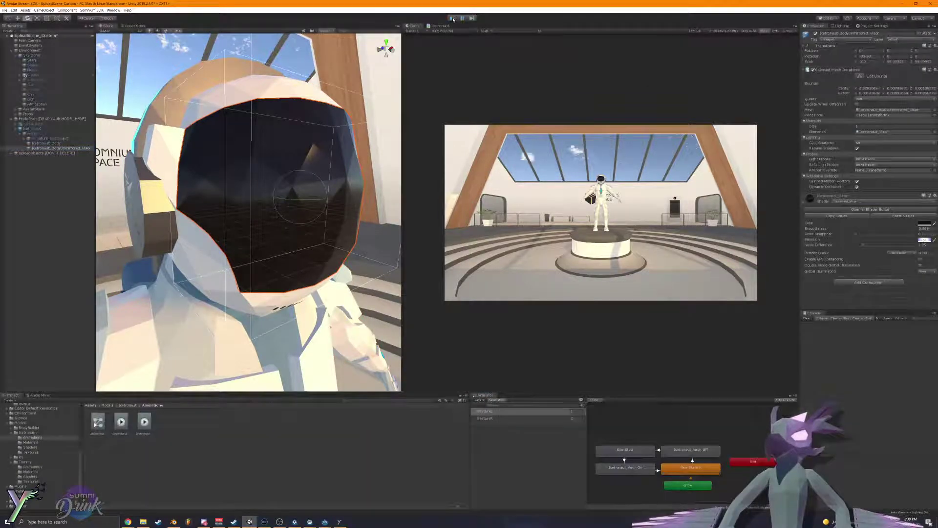
# Step: Inspect the Visor_Off to New State transition and the settings of the Visor_Off and Visor_On states
pyautogui.click(659, 450)
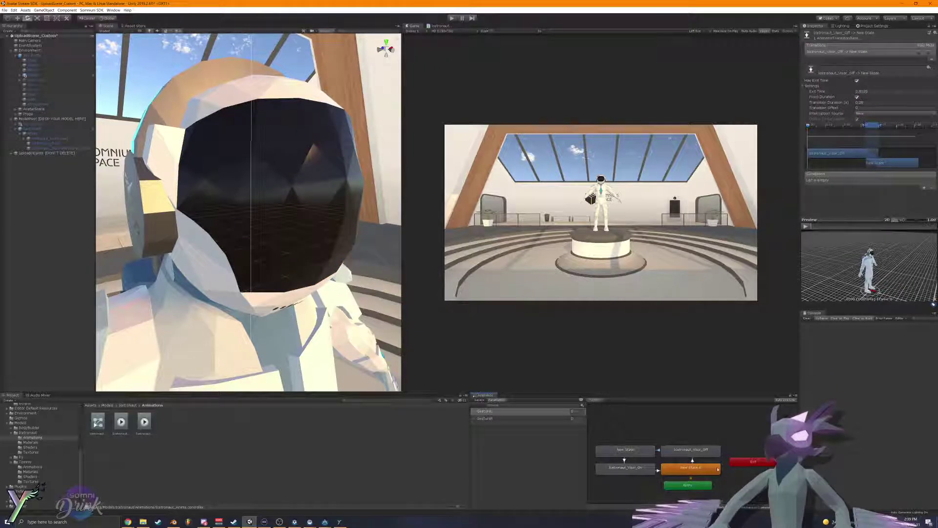
pyautogui.click(686, 451)
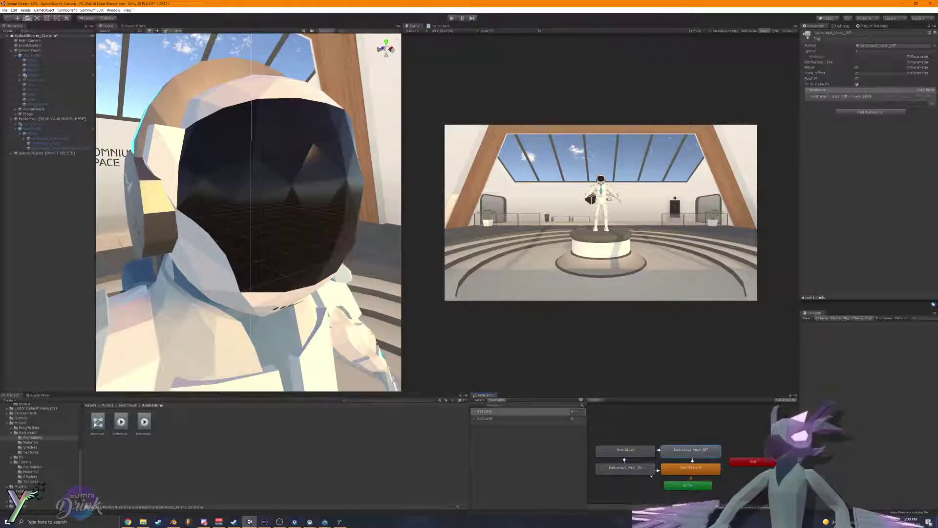
pyautogui.click(622, 469)
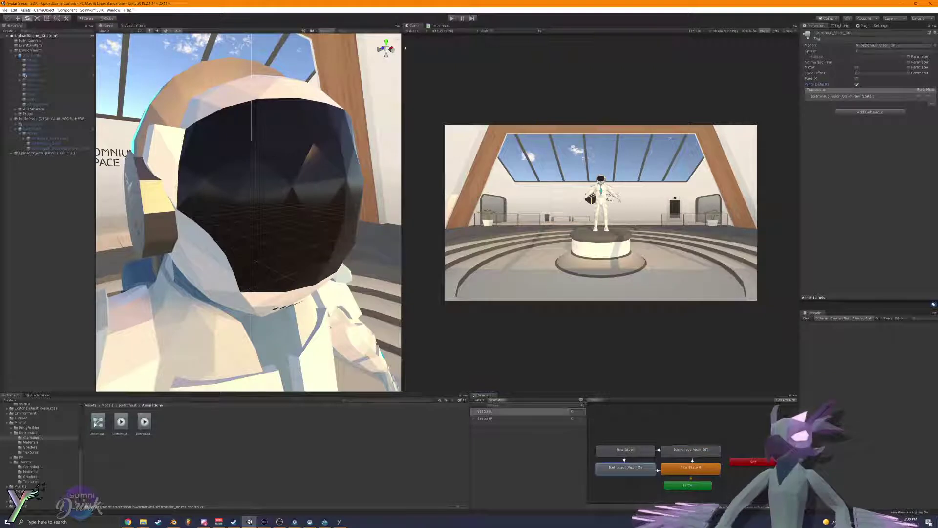
# Step: Run the scene briefly, stop it, and dismiss the Somnium Space SDK welcome and update windows
pyautogui.click(452, 18)
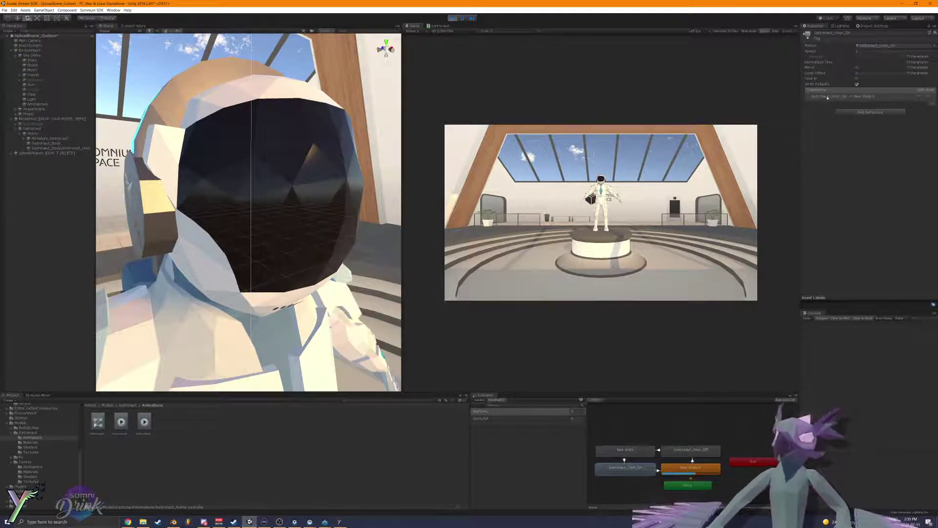
pyautogui.click(453, 19)
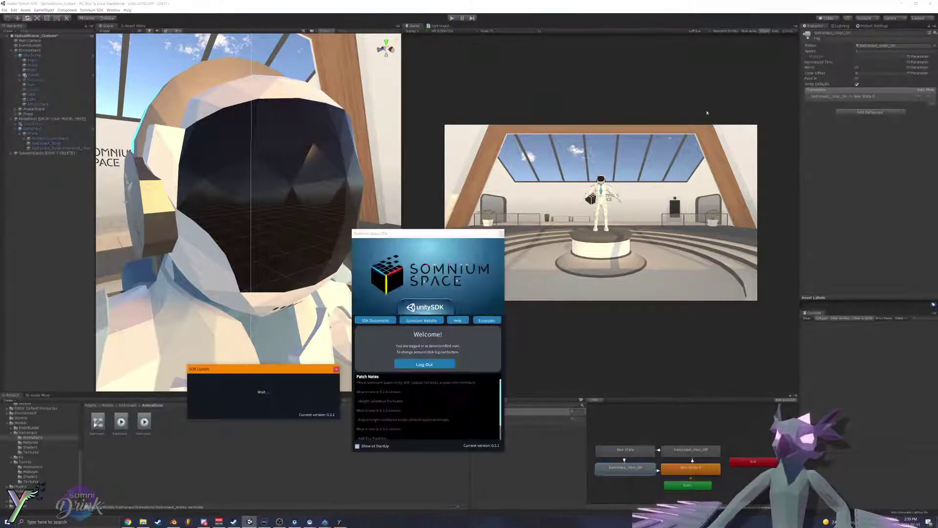
pyautogui.click(501, 234)
pyautogui.click(336, 369)
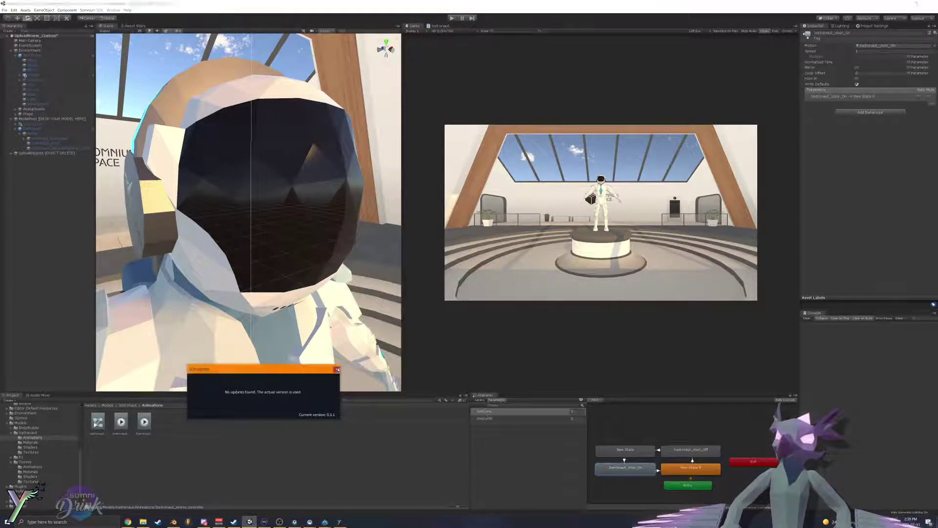
# Step: Run the scene, inspect New State 0, and use a gesture parameter to test the Visor_Off fade
pyautogui.click(452, 19)
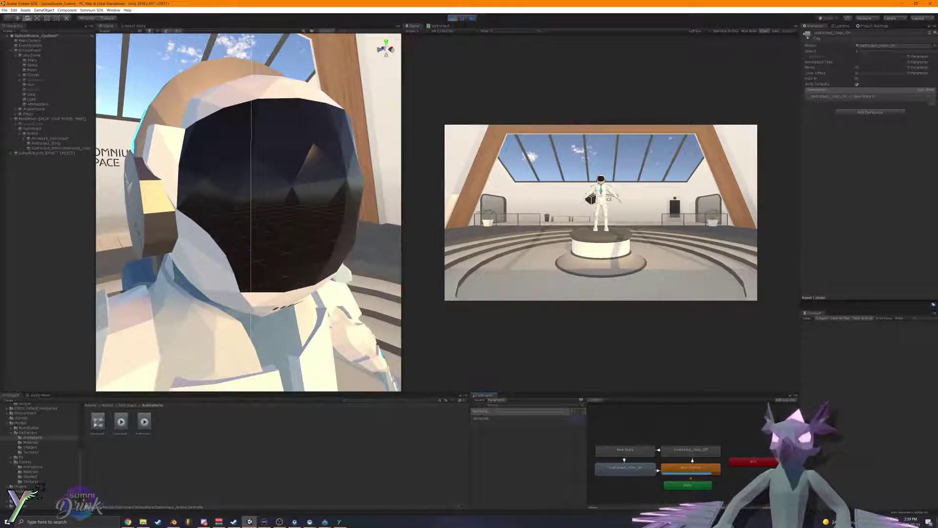
pyautogui.click(668, 471)
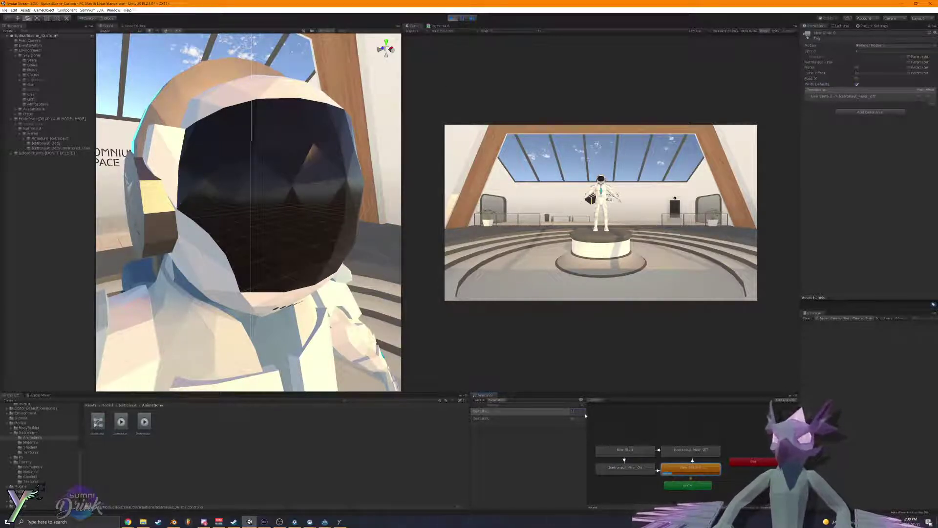
pyautogui.click(591, 434)
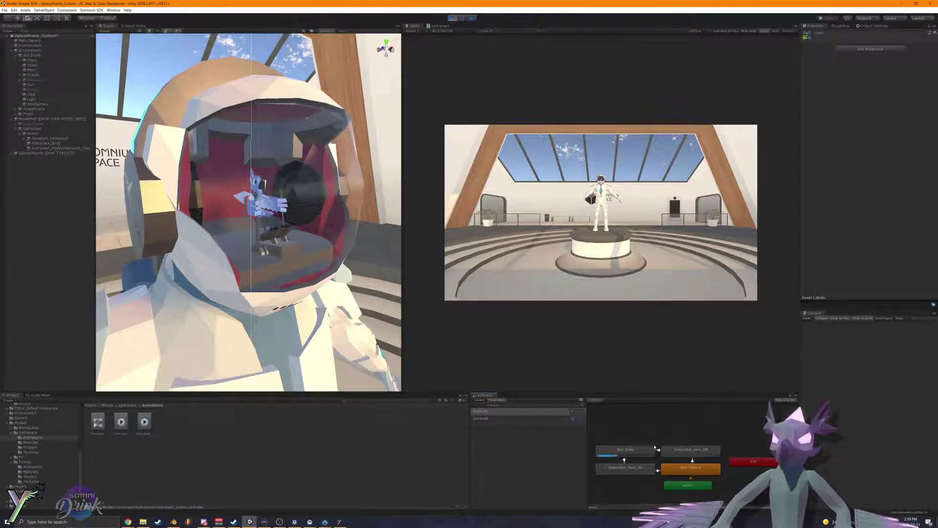
# Step: Expand the settings of the Visor_Off to New State transition and set its Transition Duration to 0
pyautogui.click(659, 450)
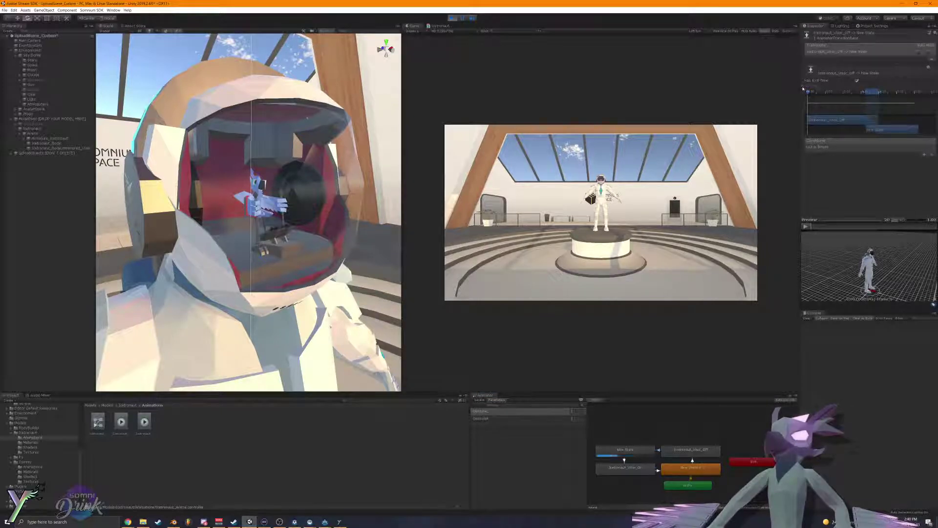
pyautogui.click(805, 86)
pyautogui.click(859, 102)
pyautogui.write('0')
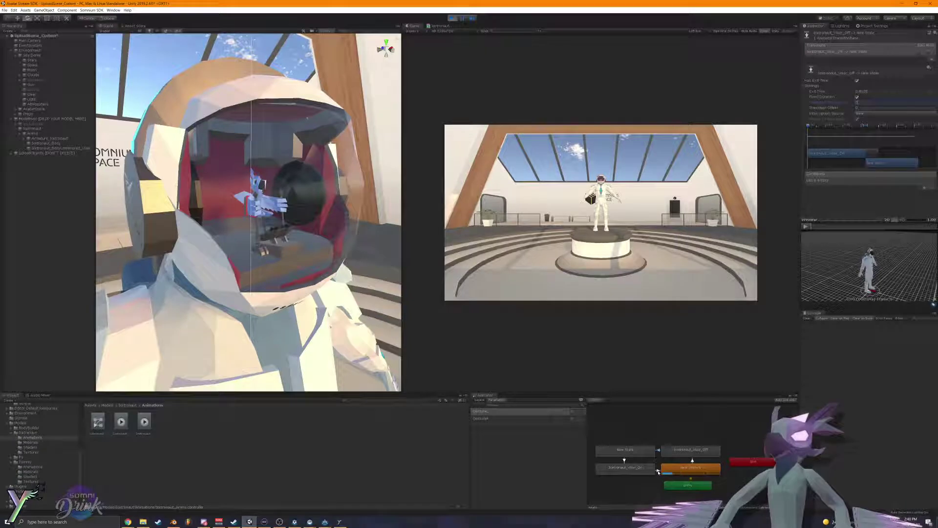
# Step: Set the Visor_On to New State 0 transition's Transition Duration and Exit Time to 0
pyautogui.click(657, 470)
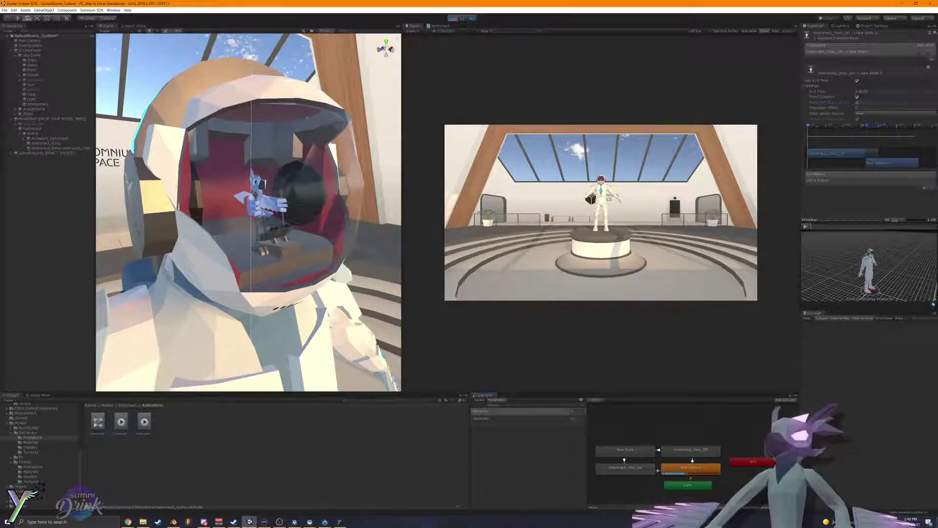
pyautogui.click(861, 91)
pyautogui.write('0')
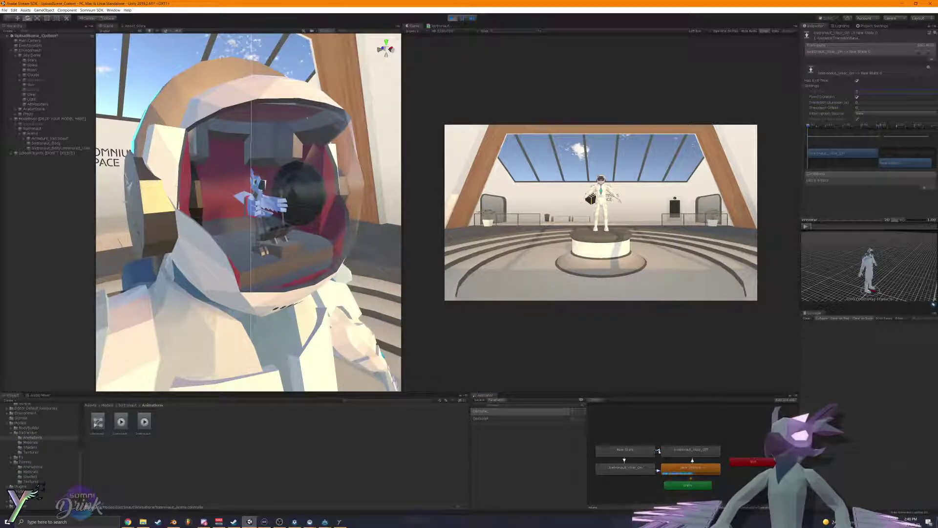
# Step: Set the Visor_Off to New State transition's Exit Time to 0 and stop play mode
pyautogui.click(657, 450)
pyautogui.click(861, 92)
pyautogui.write('0')
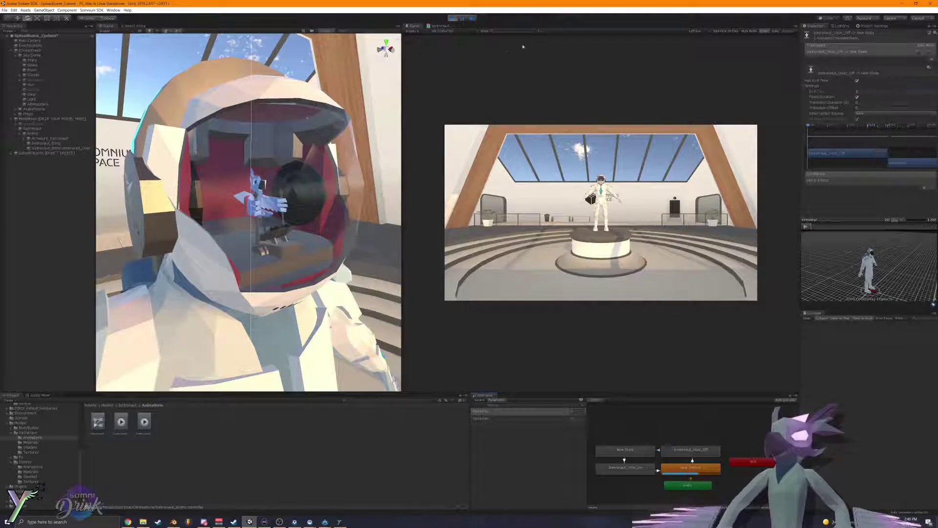
pyautogui.click(459, 18)
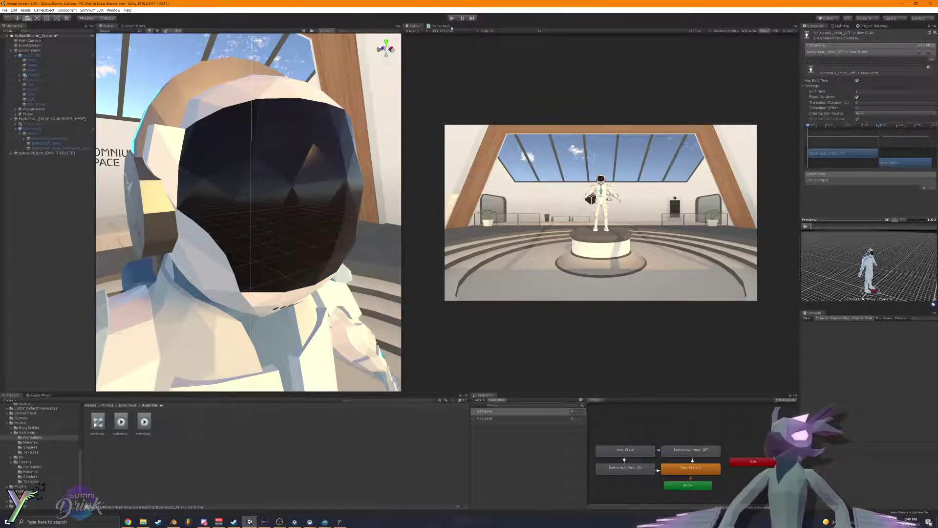
# Step: Run the scene to test the visor fade on the astronaut's helmet, stop play mode, and view the helmet from other angles
pyautogui.hotkey('ctrl', 'p')
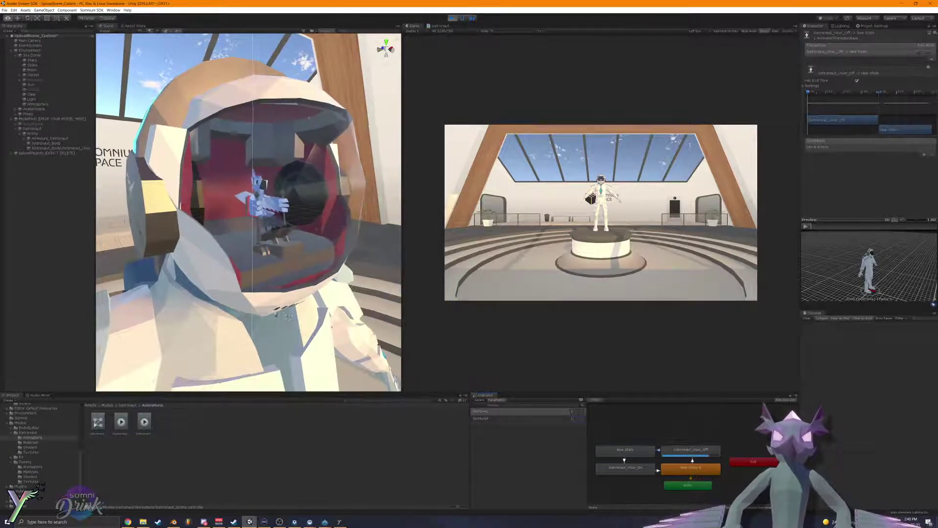
pyautogui.keyDown('alt'); pyautogui.moveTo(303, 316); pyautogui.dragTo(268, 331); pyautogui.keyUp('alt')
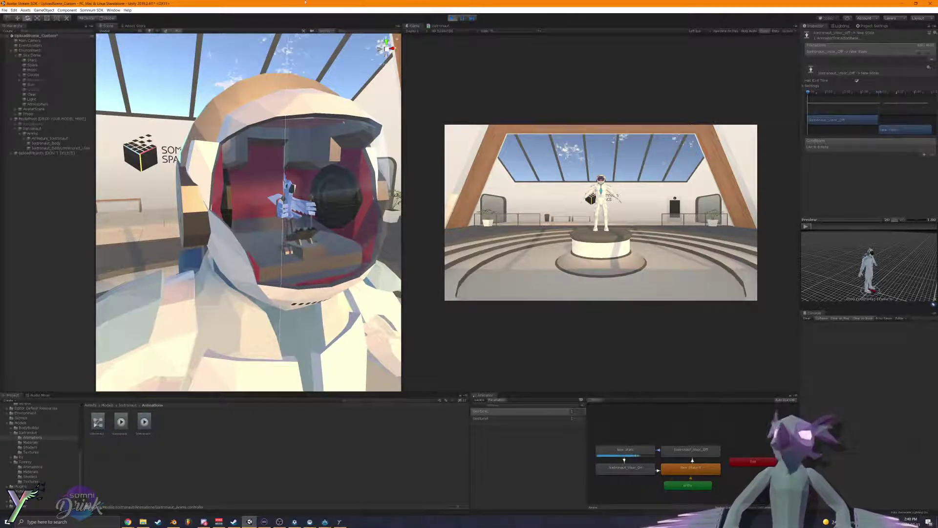
pyautogui.click(452, 18)
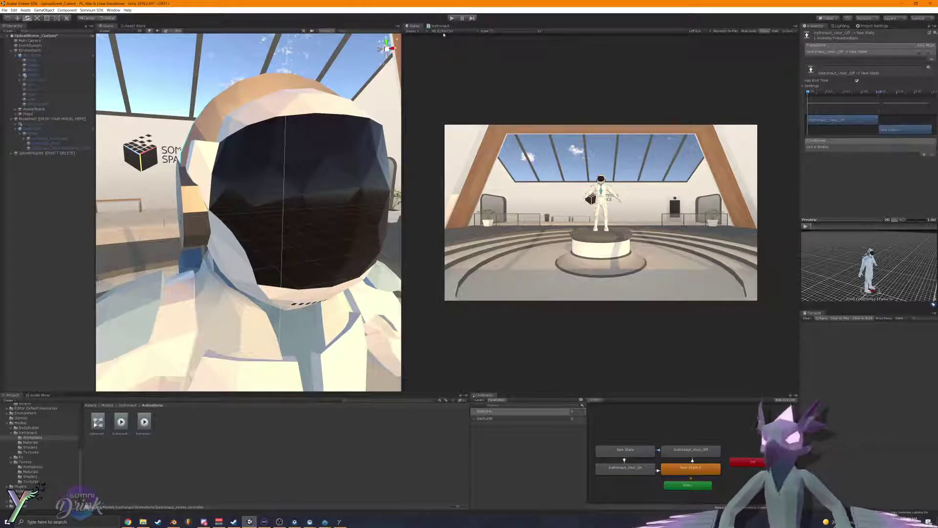
pyautogui.keyDown('alt'); pyautogui.moveTo(267, 311); pyautogui.dragTo(259, 270); pyautogui.keyUp('alt')
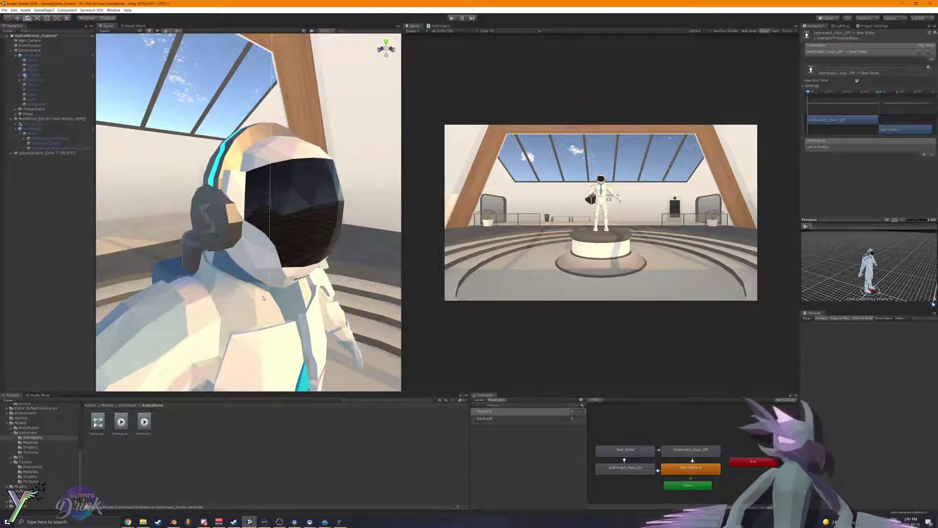
pyautogui.moveTo(293, 212); pyautogui.dragTo(287, 216, button='right')
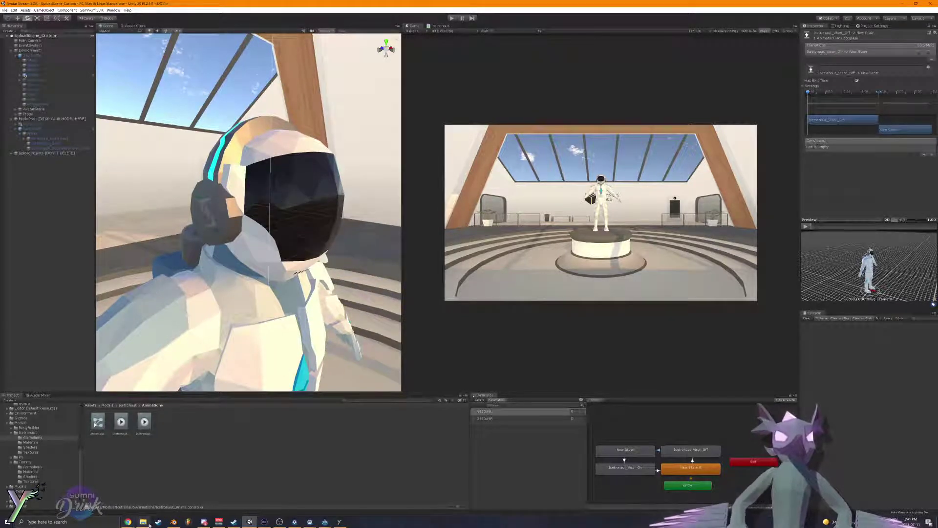
# Step: Switch to FL Studio, add a Harmor channel, and load its Default preset
pyautogui.click(195, 524)
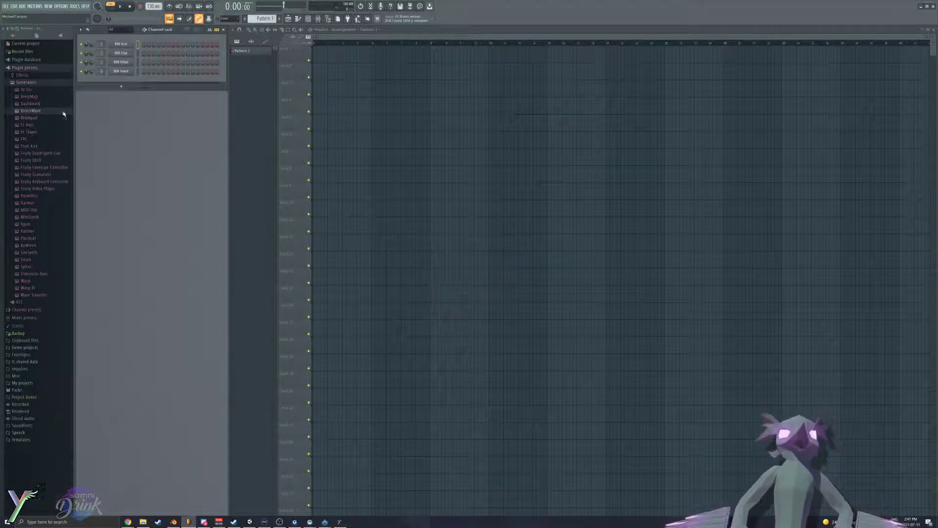
pyautogui.click(126, 90)
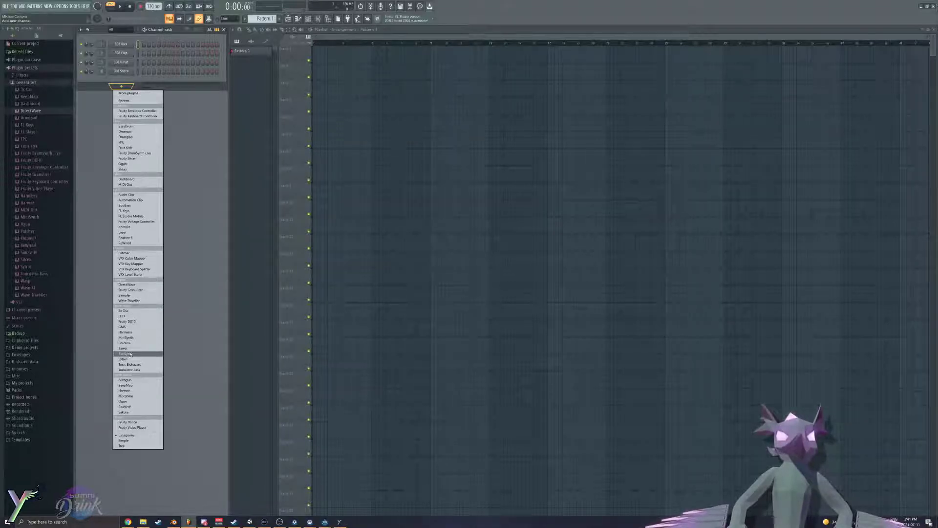
pyautogui.click(132, 390)
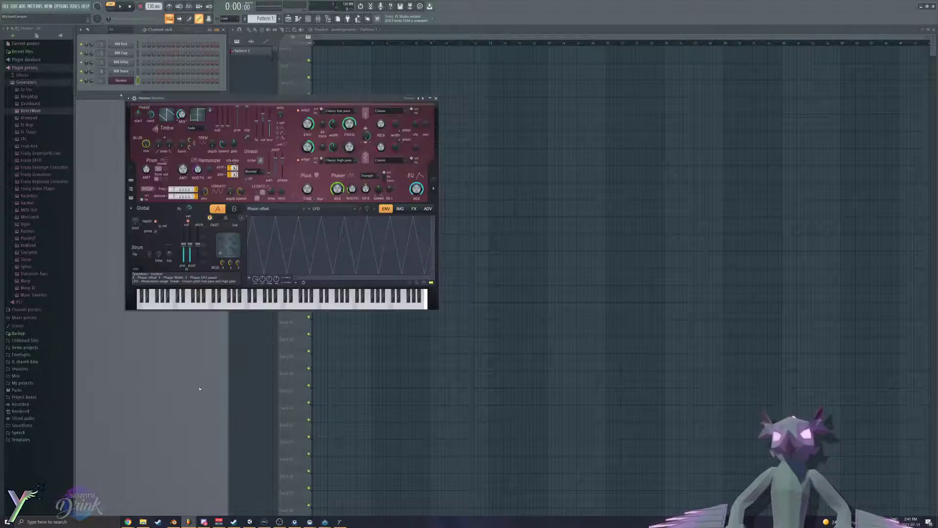
pyautogui.moveTo(300, 97); pyautogui.dragTo(378, 143)
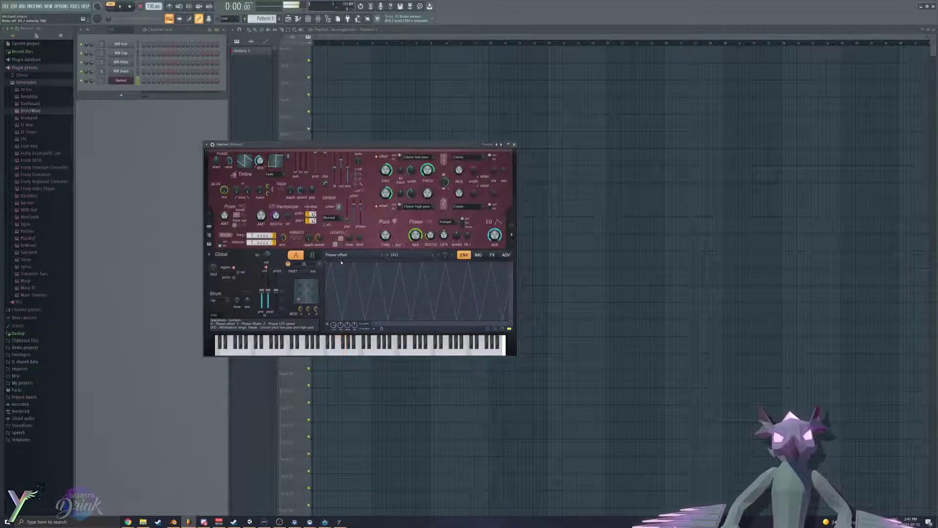
pyautogui.click(502, 145)
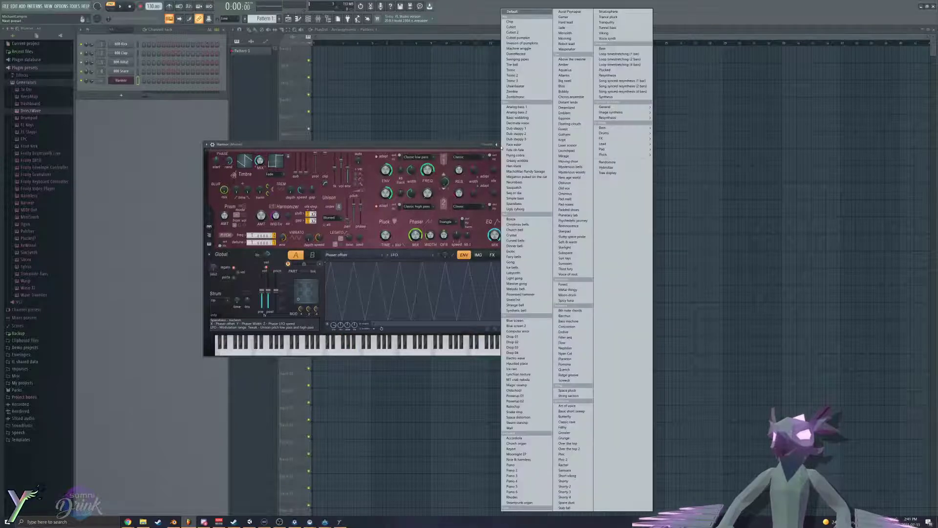
pyautogui.click(512, 11)
# Step: Look through Harmor's ADV, FX, IMG and ENV pages and the Resonance shape 1 editor
pyautogui.click(504, 255)
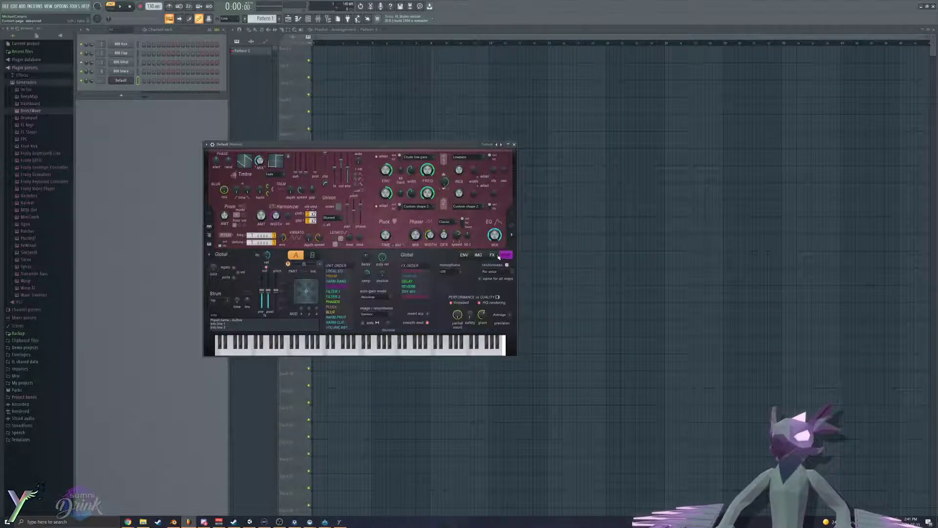
pyautogui.click(493, 256)
pyautogui.click(479, 256)
pyautogui.click(464, 256)
pyautogui.click(492, 256)
pyautogui.click(479, 256)
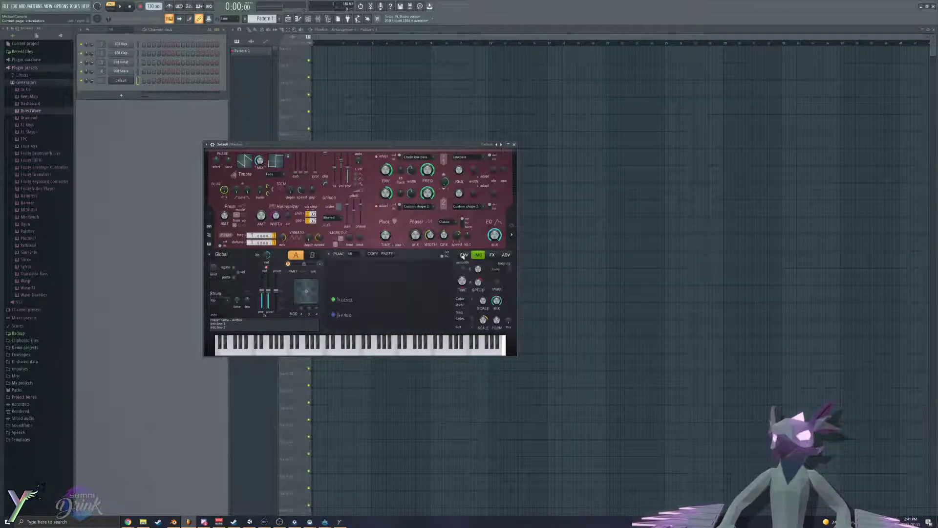
pyautogui.click(464, 255)
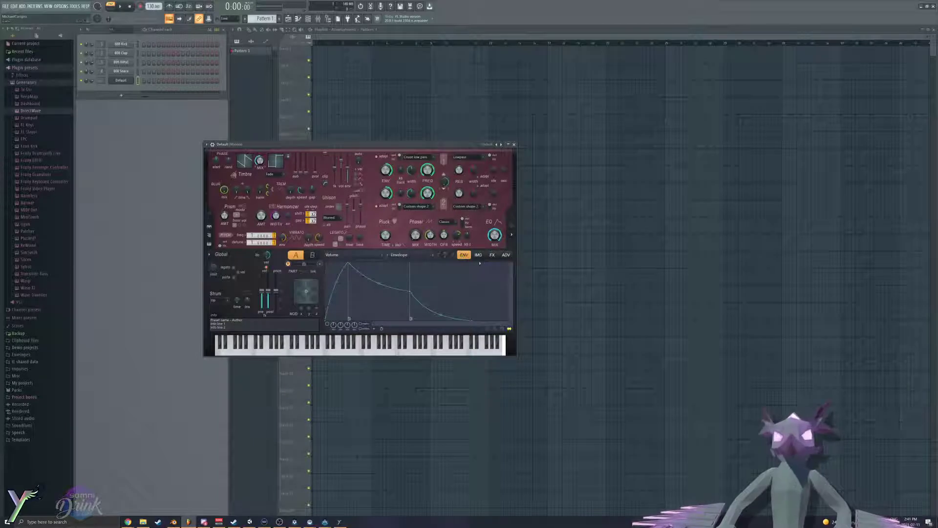
pyautogui.click(381, 255)
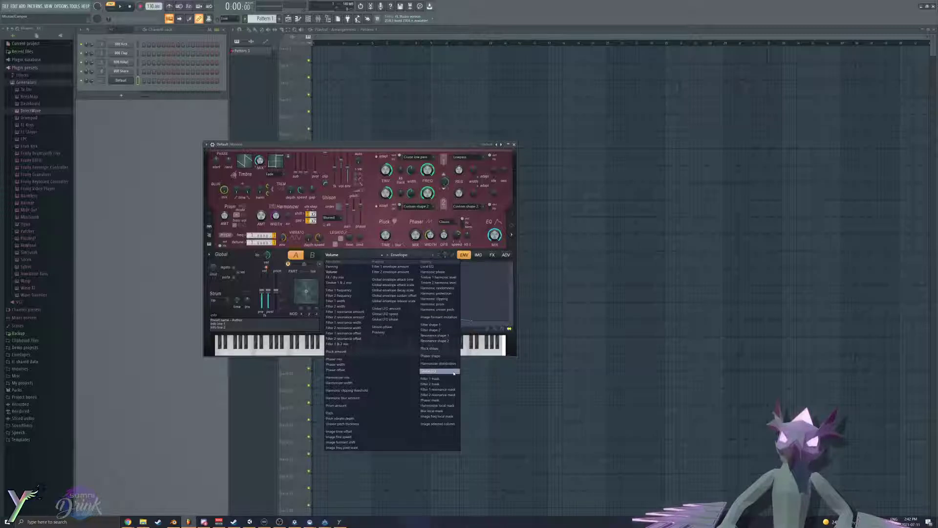
pyautogui.click(441, 335)
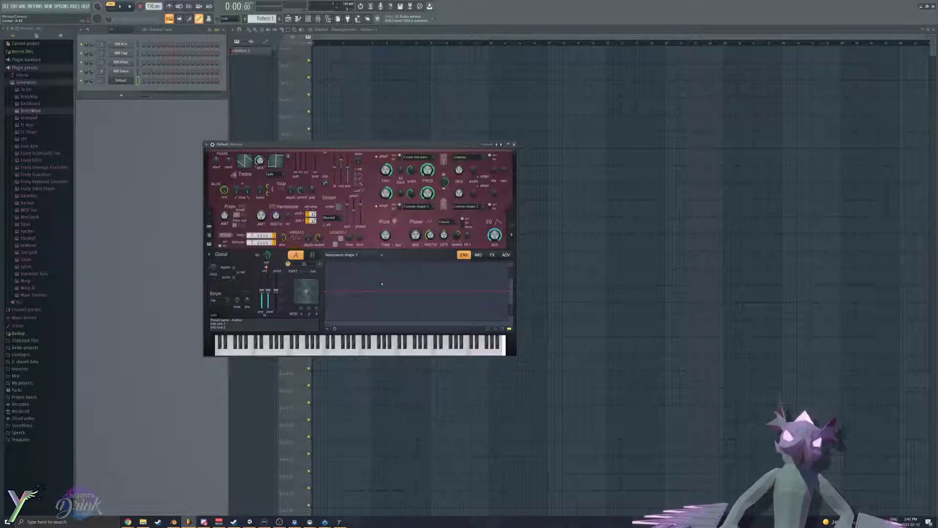
# Step: Open the Timbre 1 harmonic level editor, pull its level curve down to the minimum, and play test notes
pyautogui.click(351, 255)
pyautogui.click(433, 278)
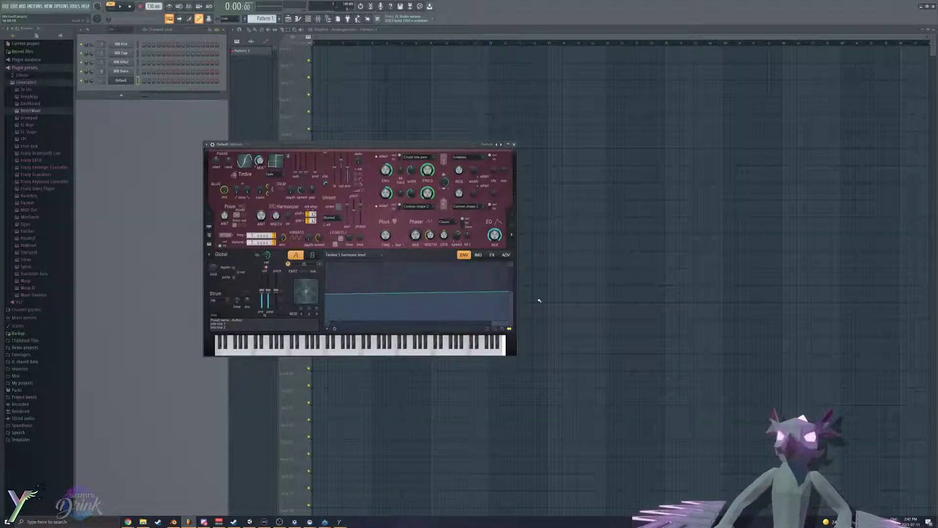
pyautogui.moveTo(508, 292); pyautogui.dragTo(519, 362)
pyautogui.press('c')
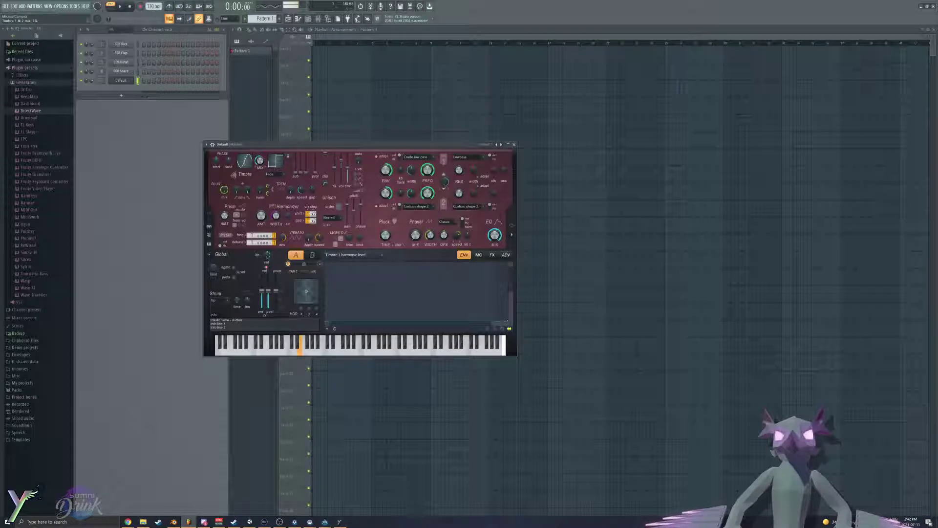
pyautogui.press('q')
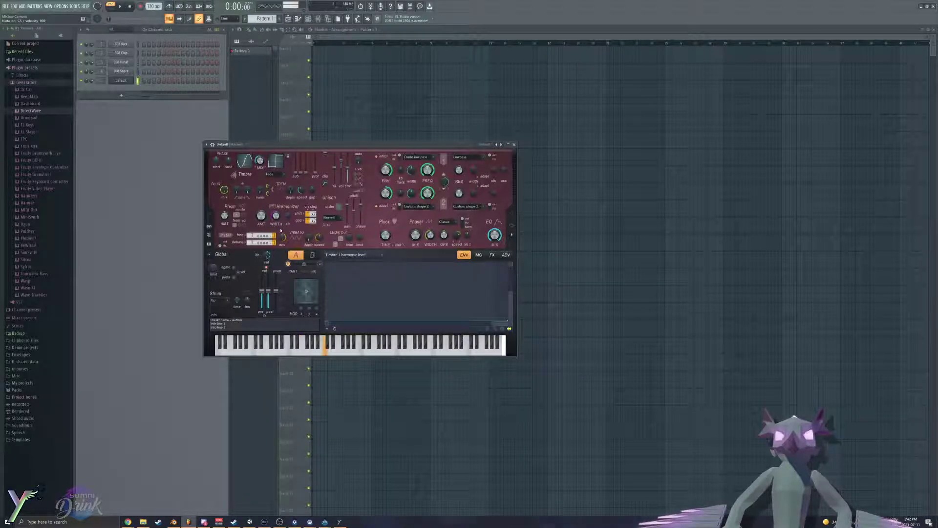
pyautogui.press('x')
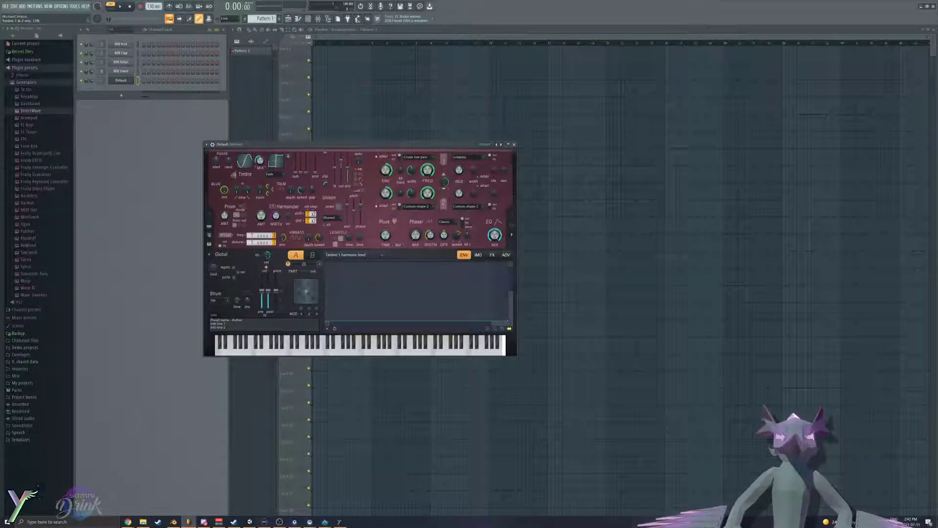
pyautogui.press('x')
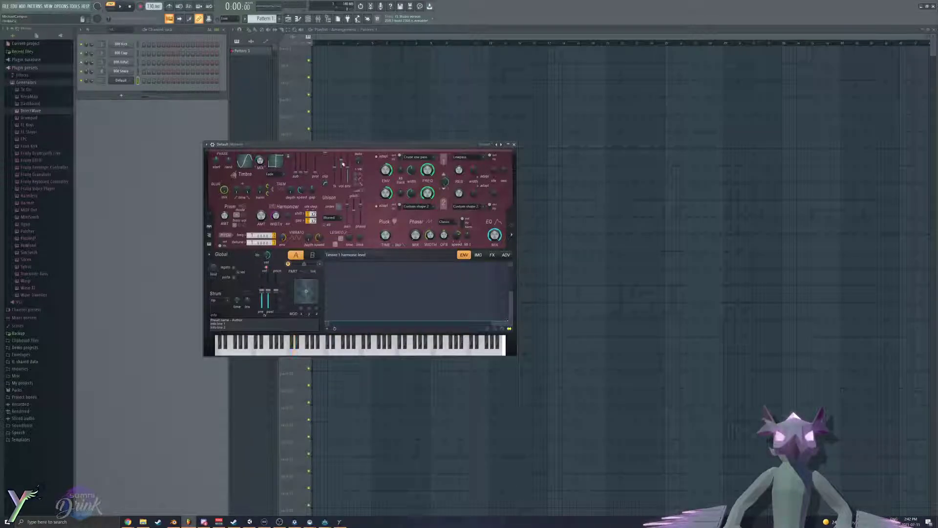
# Step: Close the Harmor window and audition its current sound with several test notes
pyautogui.click(514, 145)
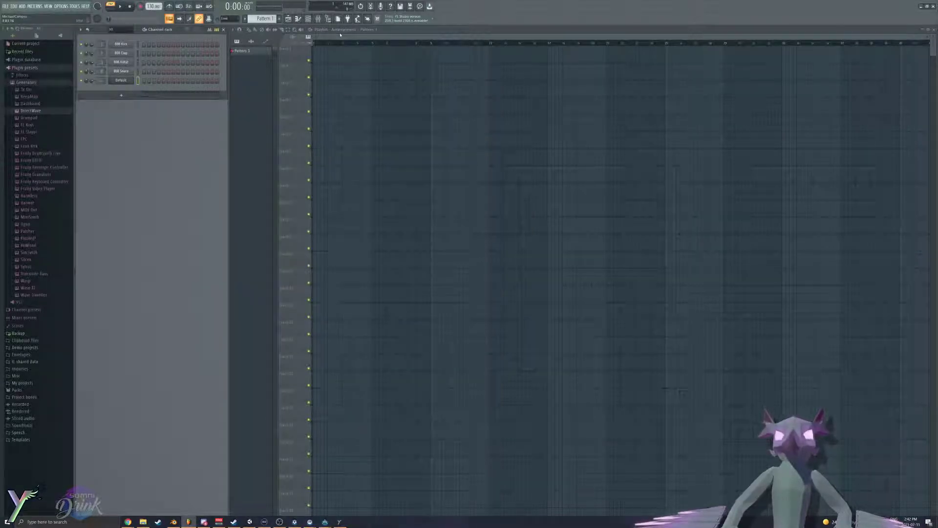
pyautogui.press('z')
pyautogui.press('z')
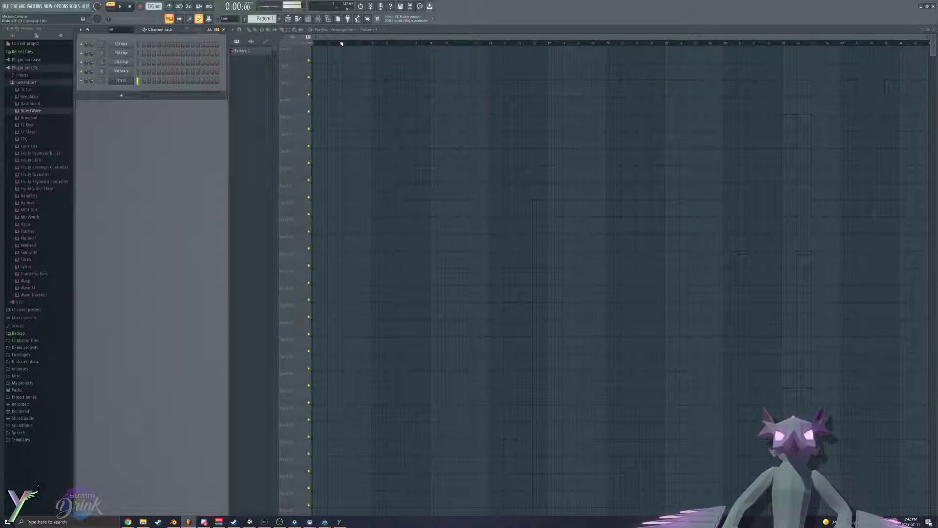
pyautogui.press('z')
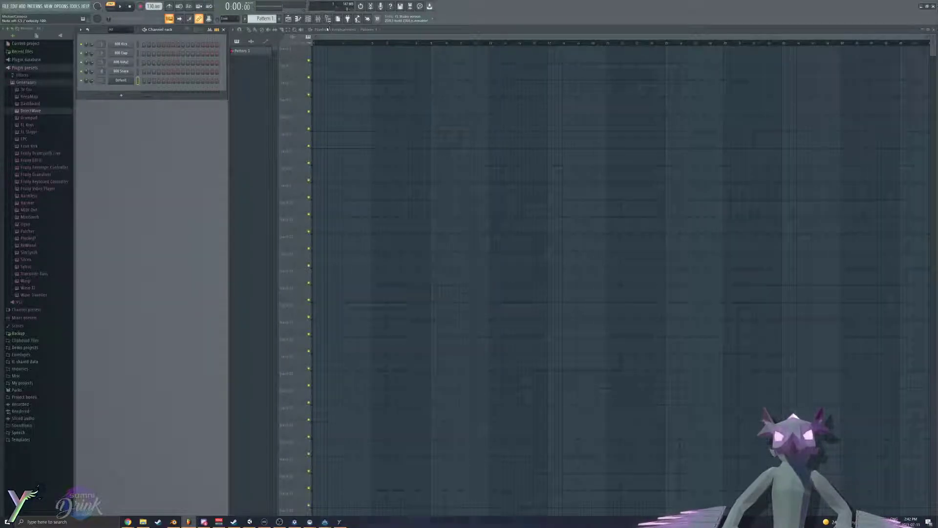
pyautogui.press('q')
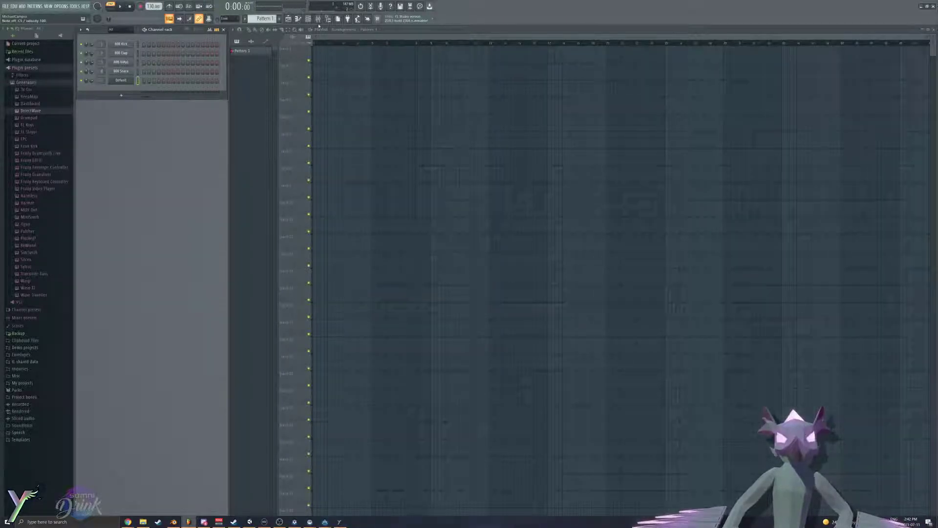
pyautogui.press('y')
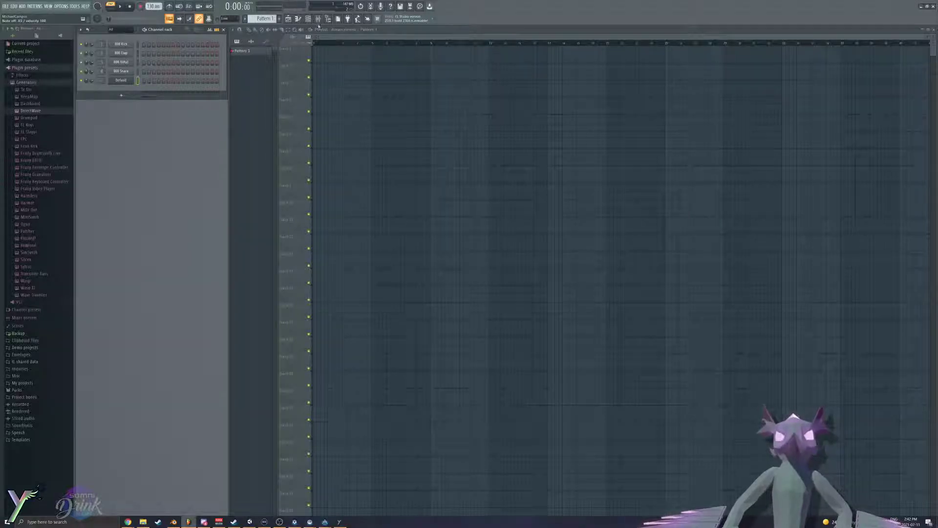
# Step: Open the mixer, select the Insert 1 track, and play a test note
pyautogui.click(318, 19)
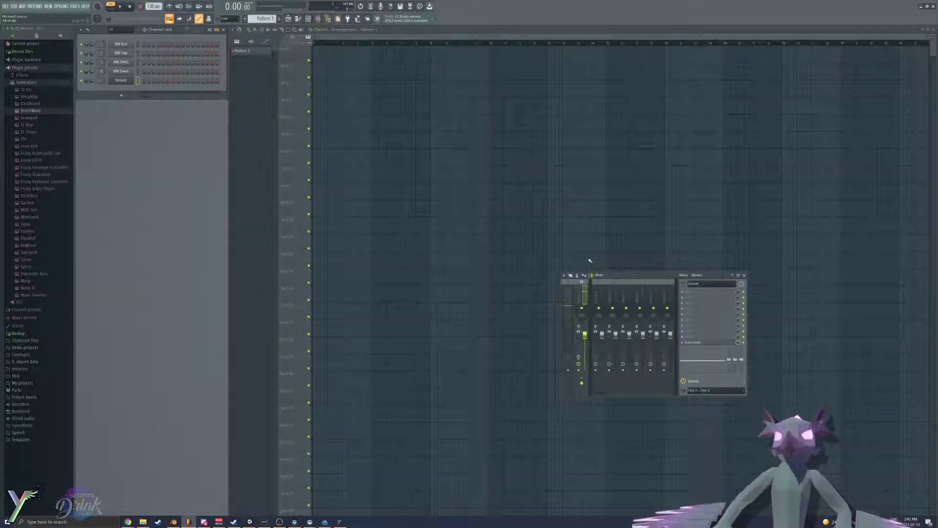
pyautogui.click(599, 300)
pyautogui.press('q')
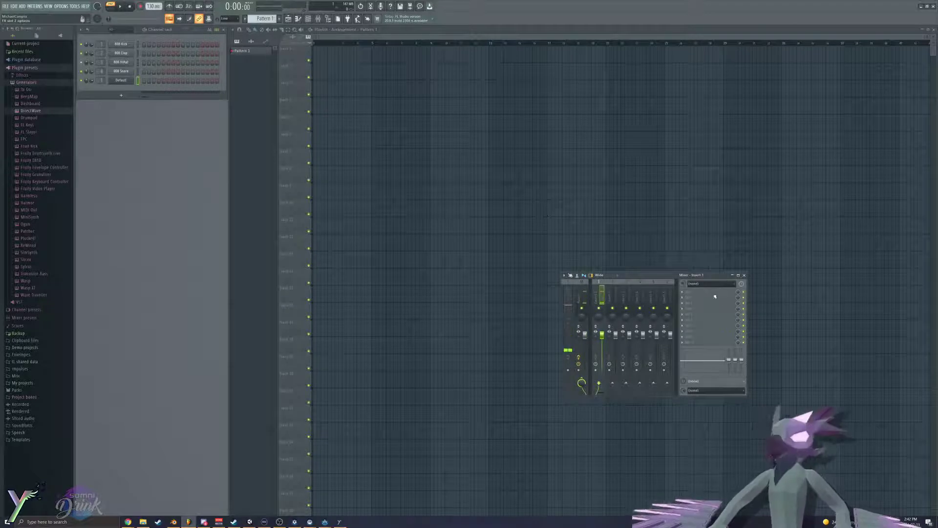
# Step: Load Fruity Parametric EQ into the first effect slot of Insert 1
pyautogui.click(689, 292)
pyautogui.moveTo(694, 298)
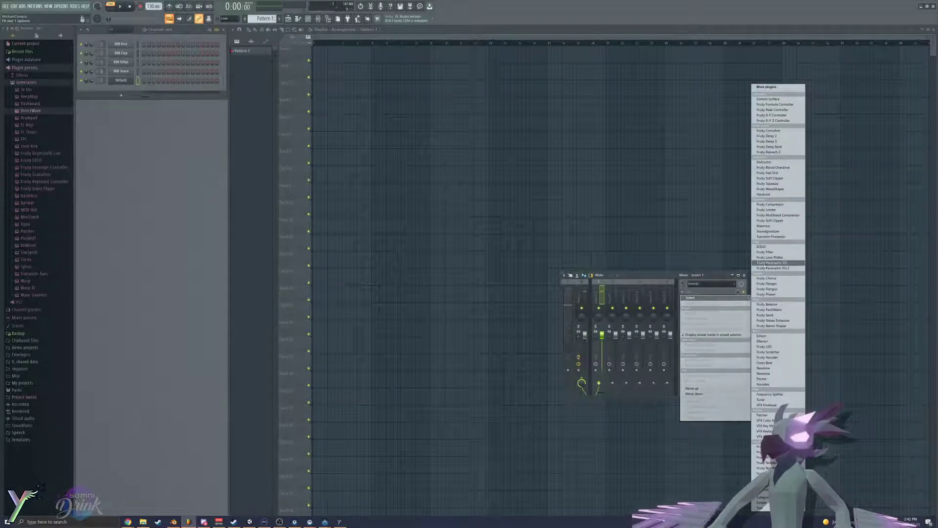
pyautogui.click(760, 264)
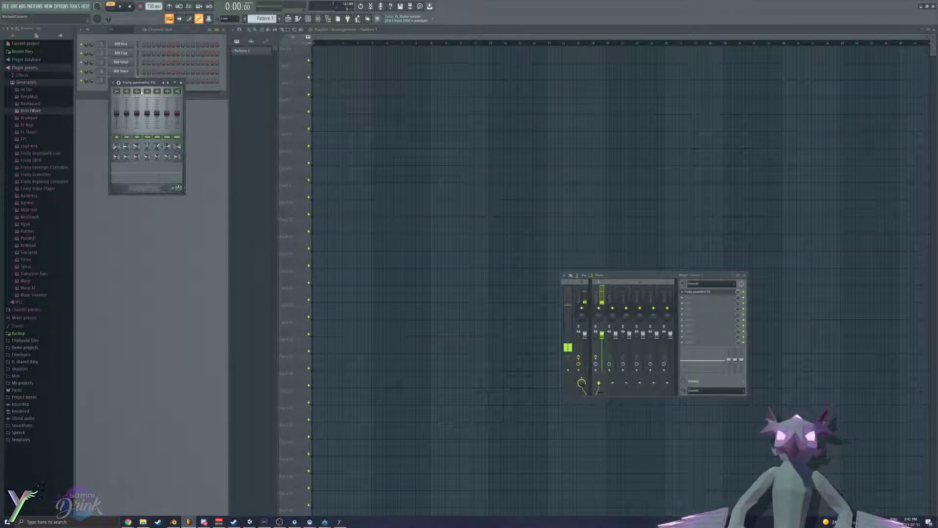
# Step: Put Fruity Love Philter in Insert 1's first effect slot and Fruity Convolver in the second
pyautogui.click(699, 291)
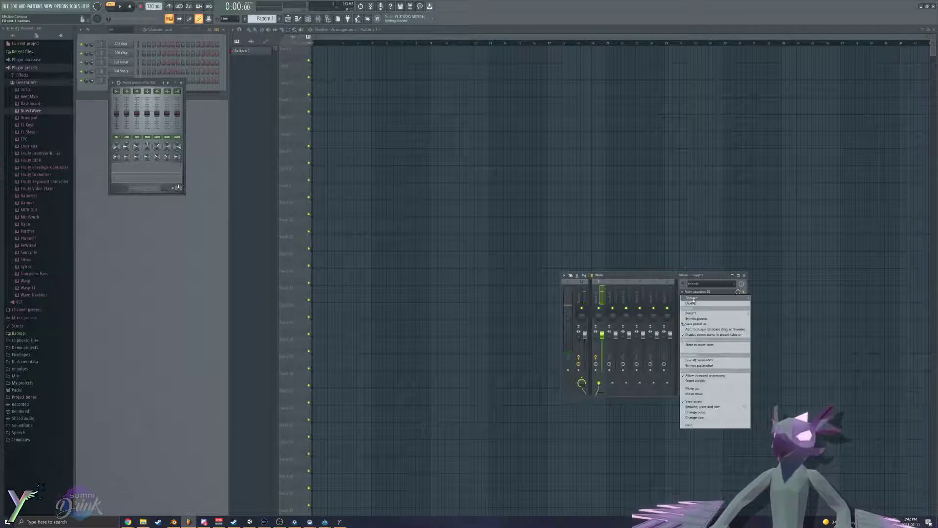
pyautogui.moveTo(694, 298)
pyautogui.click(770, 256)
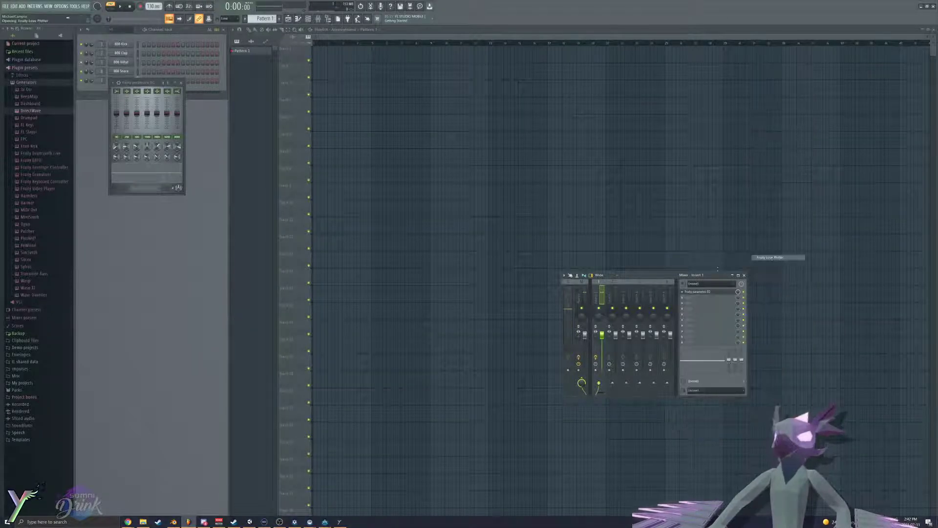
pyautogui.click(711, 300)
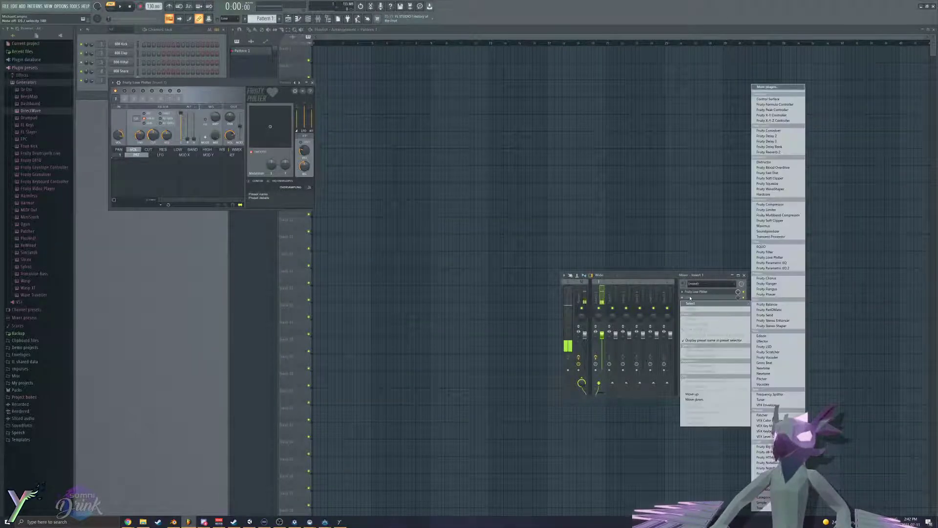
pyautogui.click(771, 131)
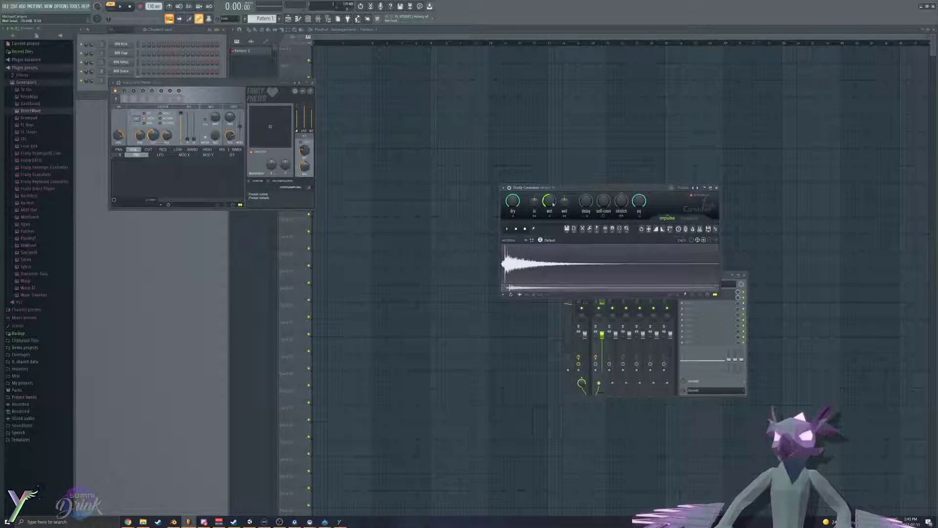
# Step: Load Love Philter's Simple lowpass preset and sweep its XY modulation pad along the lower edge
pyautogui.rightClick(299, 85)
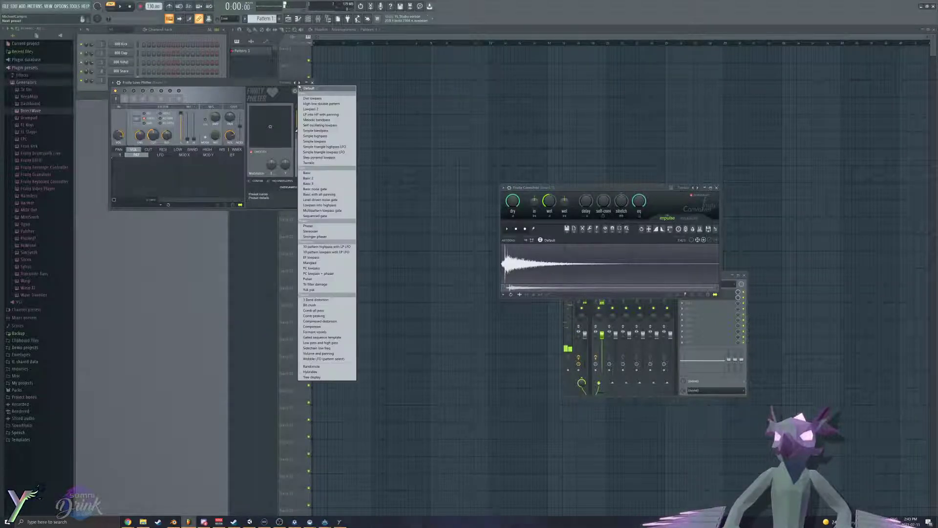
pyautogui.click(322, 141)
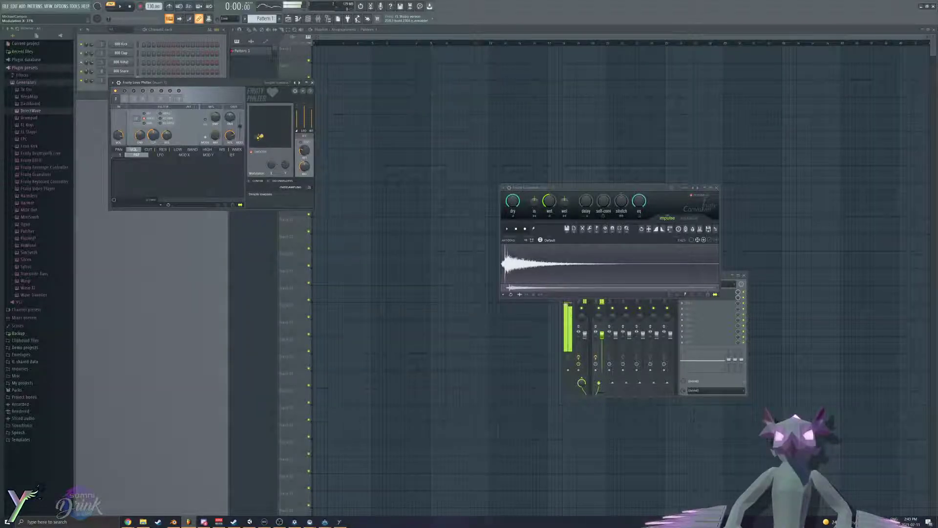
pyautogui.moveTo(255, 140); pyautogui.dragTo(252, 143)
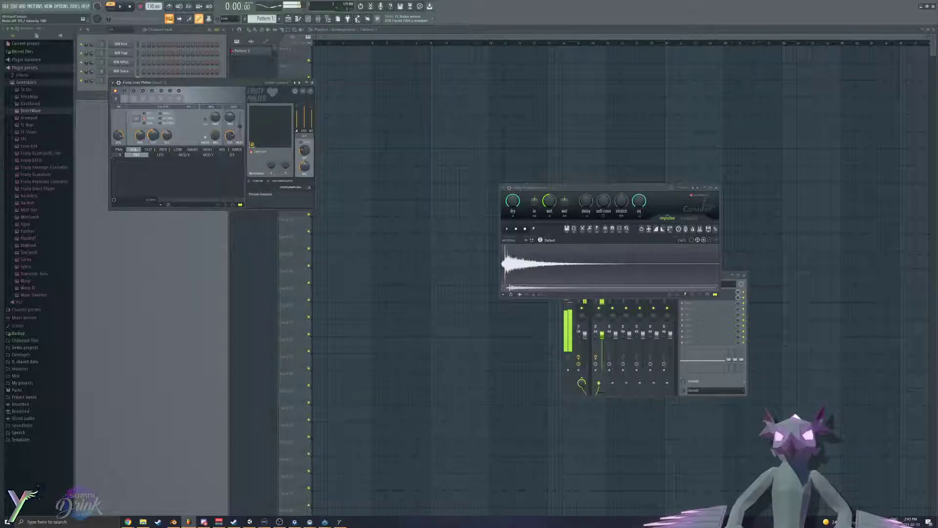
pyautogui.moveTo(252, 145); pyautogui.dragTo(263, 145)
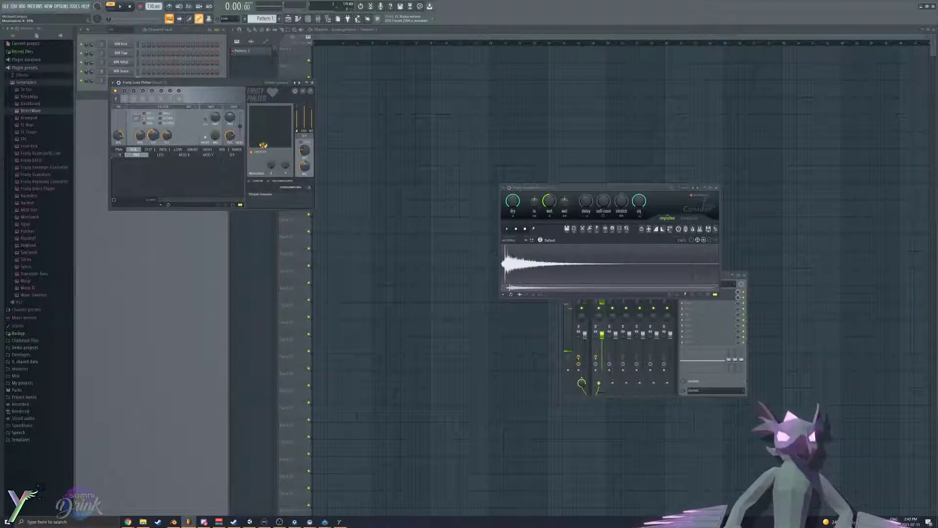
pyautogui.moveTo(266, 143)
pyautogui.mouseDown()
pyautogui.moveTo(251, 147)
pyautogui.moveTo(264, 144)
pyautogui.mouseUp()
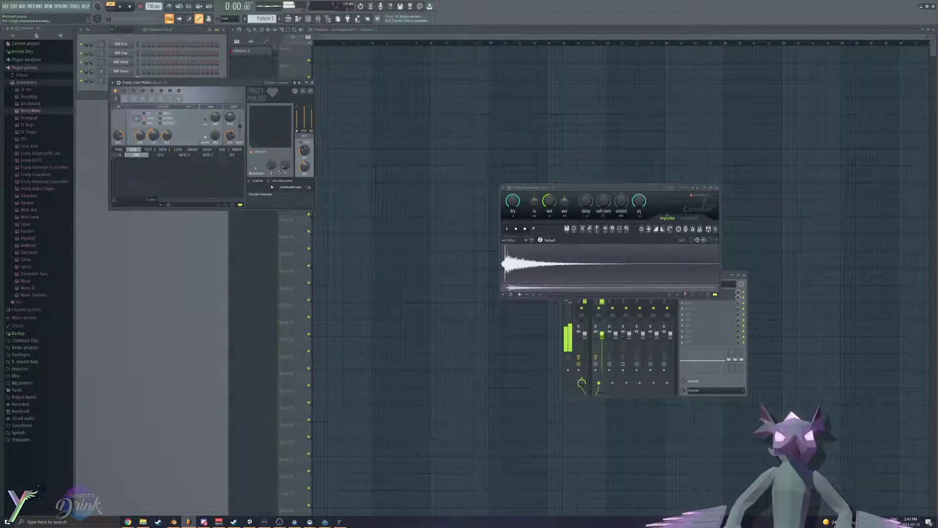
# Step: Move the Love Philter window aside, reopen the Harmor channel, and show its Volume envelope
pyautogui.moveTo(183, 84); pyautogui.dragTo(194, 146)
pyautogui.click(121, 81)
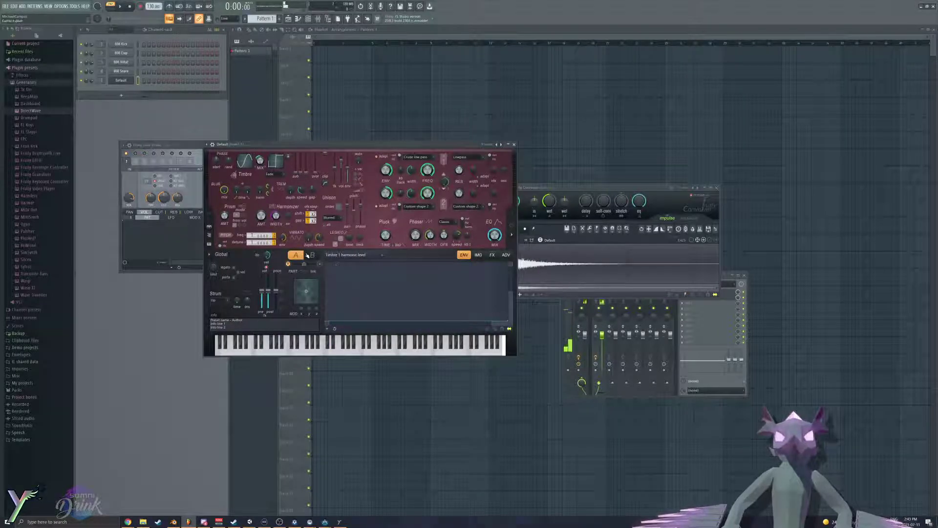
pyautogui.click(363, 258)
pyautogui.click(379, 254)
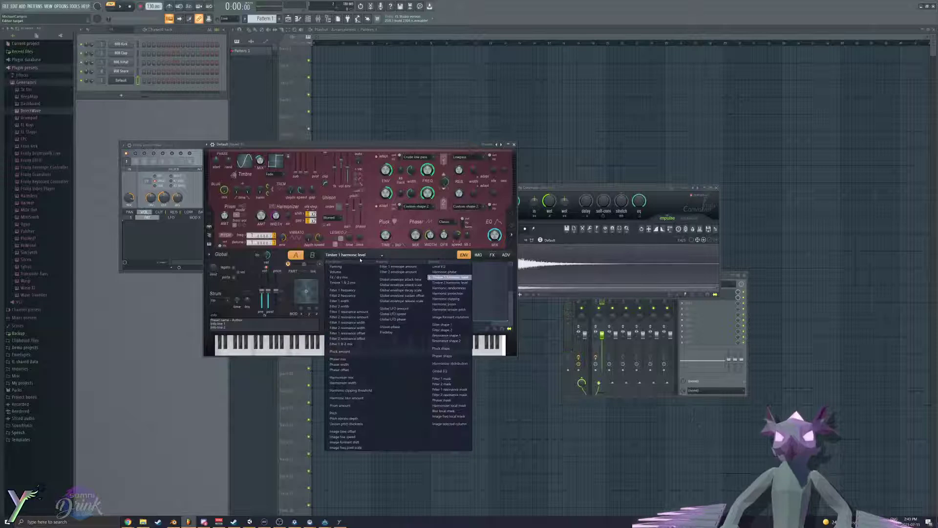
pyautogui.click(336, 272)
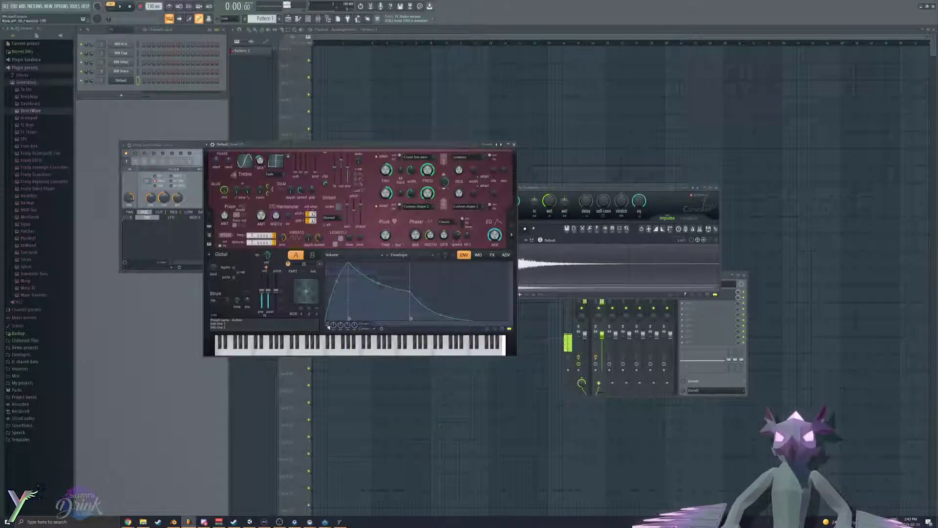
# Step: Sweep Love Philter's XY modulation pad back and forth along its lower edge while playing notes, ending in the lower-left corner
pyautogui.click(176, 145)
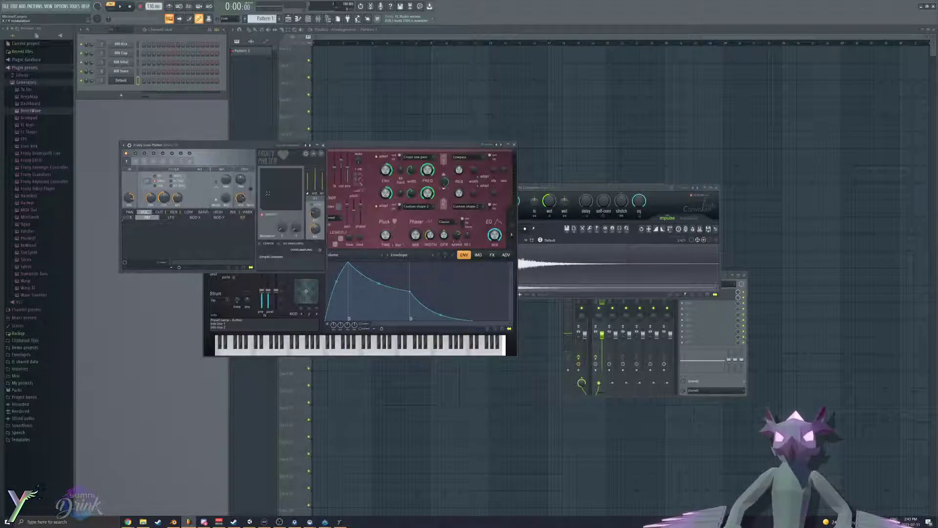
pyautogui.moveTo(260, 210); pyautogui.dragTo(264, 207)
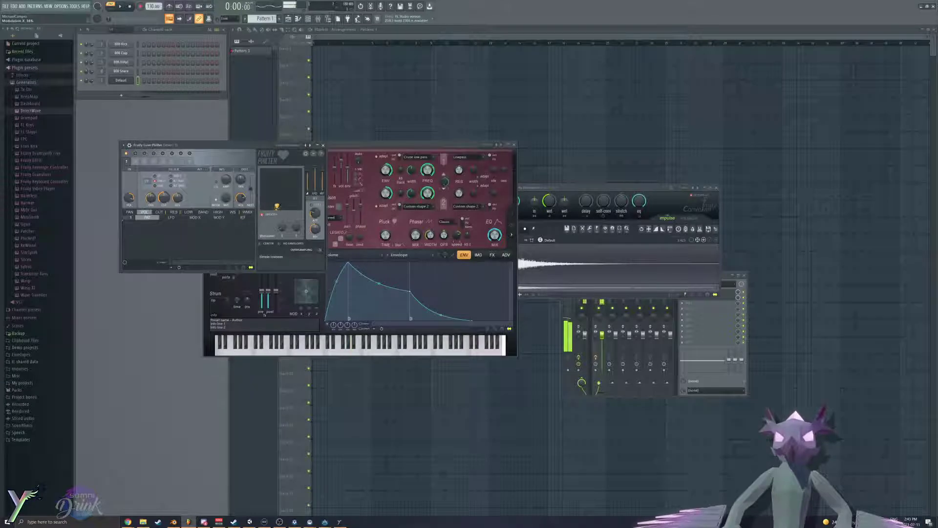
pyautogui.press('z')
pyautogui.moveTo(275, 206)
pyautogui.mouseDown()
pyautogui.moveTo(263, 207)
pyautogui.moveTo(283, 207)
pyautogui.moveTo(264, 207)
pyautogui.mouseUp()
pyautogui.press('n')
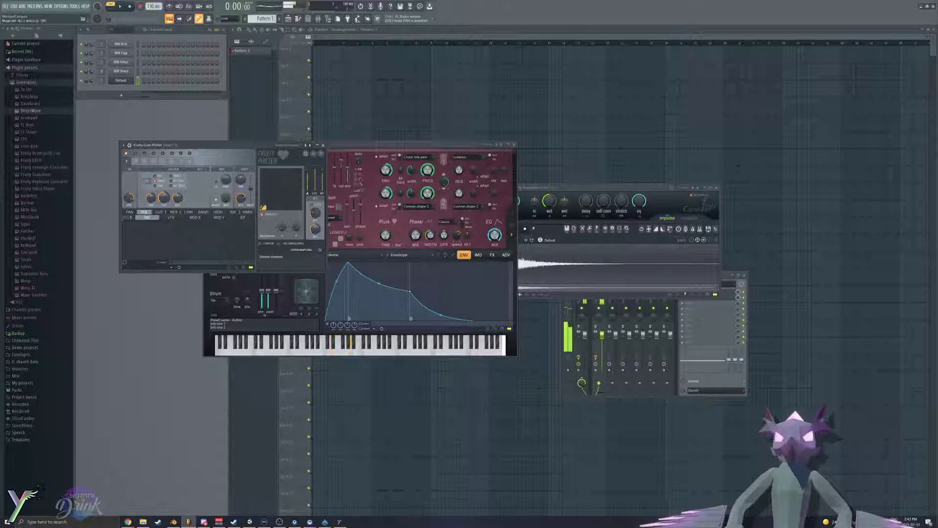
pyautogui.moveTo(263, 206); pyautogui.dragTo(294, 206)
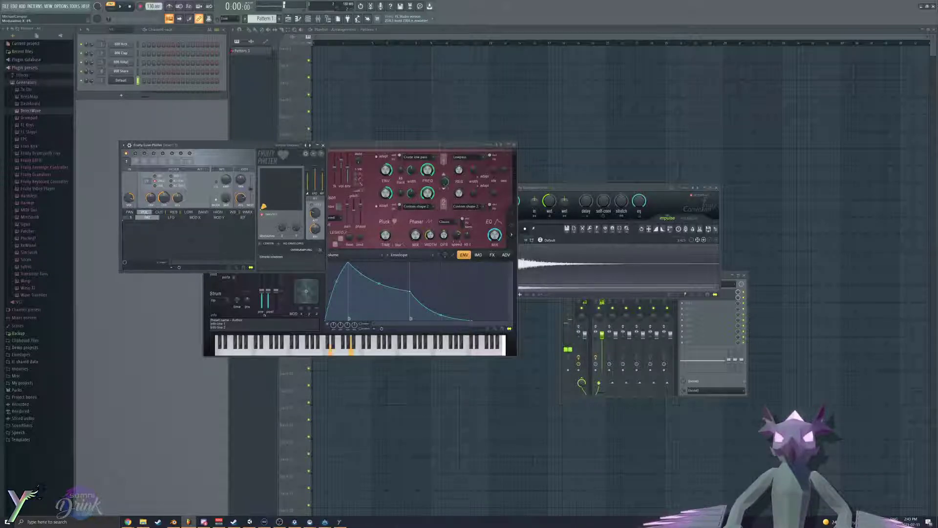
pyautogui.moveTo(264, 207); pyautogui.dragTo(286, 207)
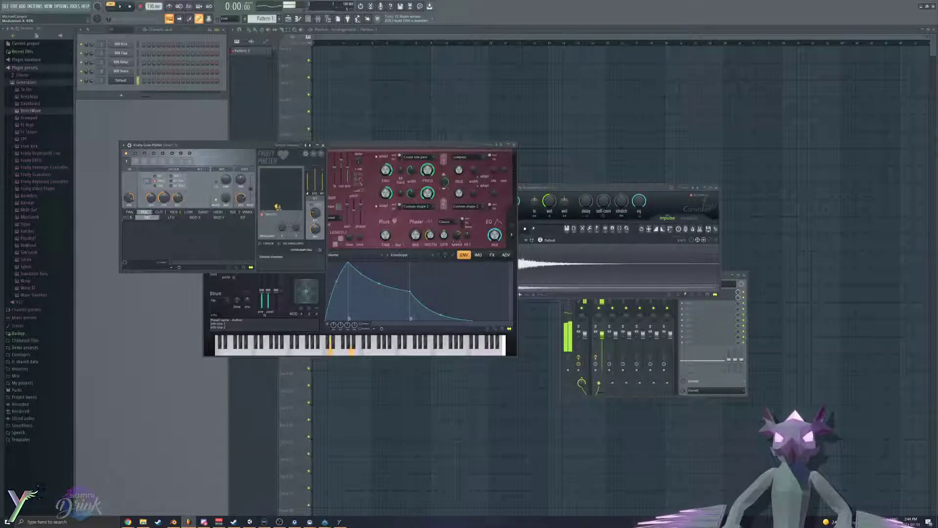
pyautogui.moveTo(272, 206); pyautogui.dragTo(264, 207)
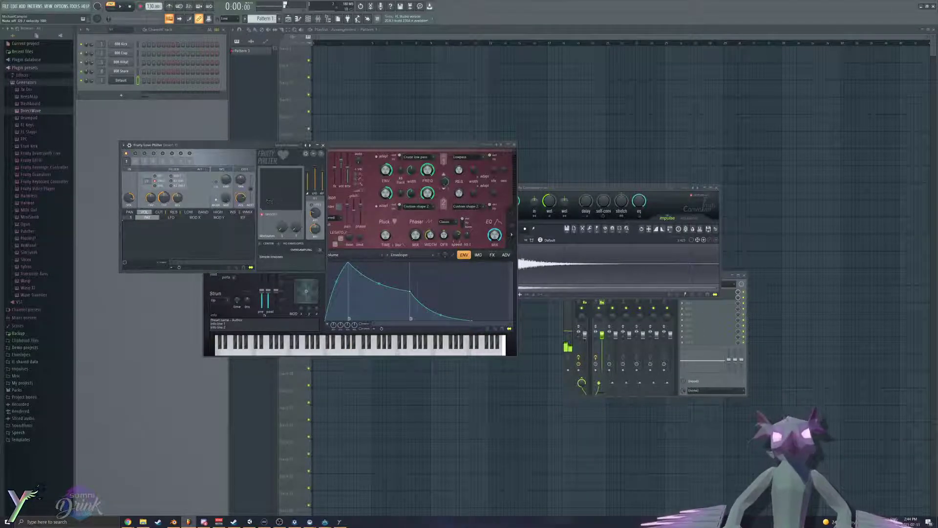
pyautogui.moveTo(269, 202)
pyautogui.mouseDown()
pyautogui.moveTo(282, 206)
pyautogui.moveTo(262, 208)
pyautogui.mouseUp()
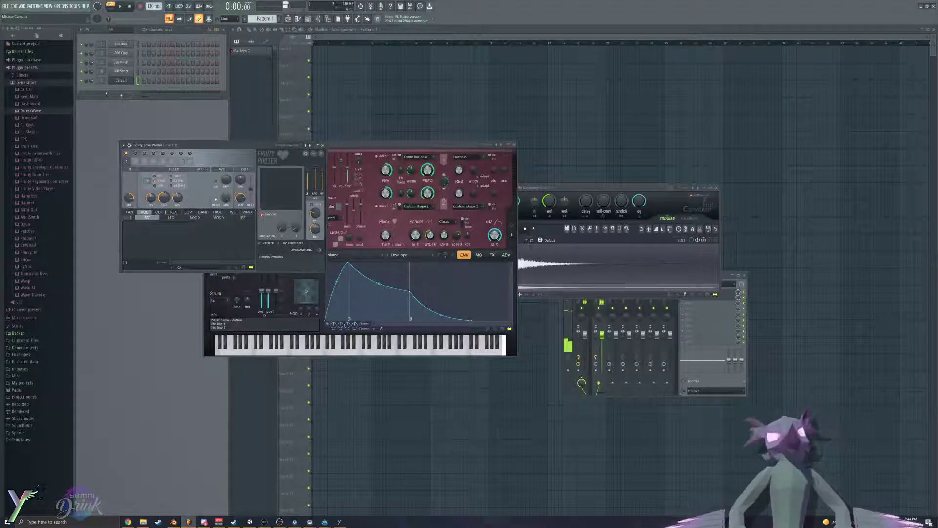
# Step: Look through the instruments available for a new channel without adding one, and sweep Love Philter's modulation pad once more
pyautogui.click(122, 95)
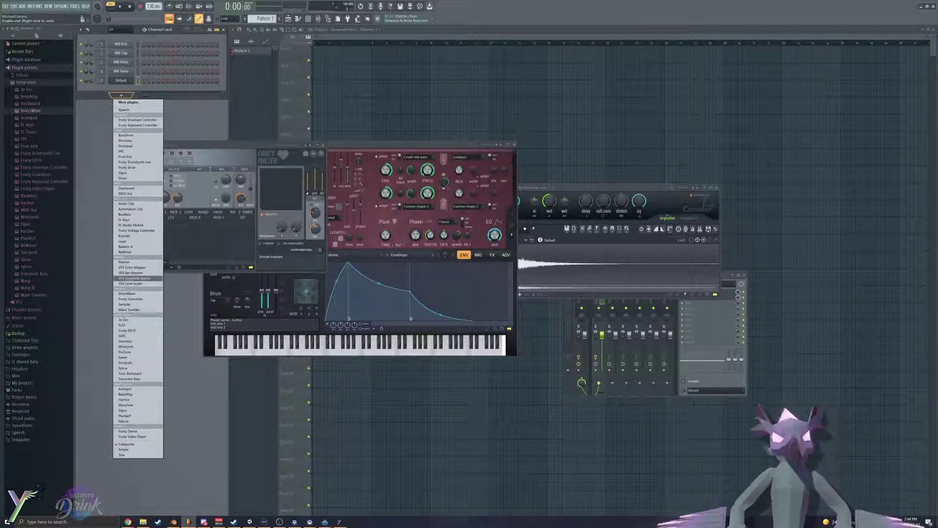
pyautogui.click(209, 244)
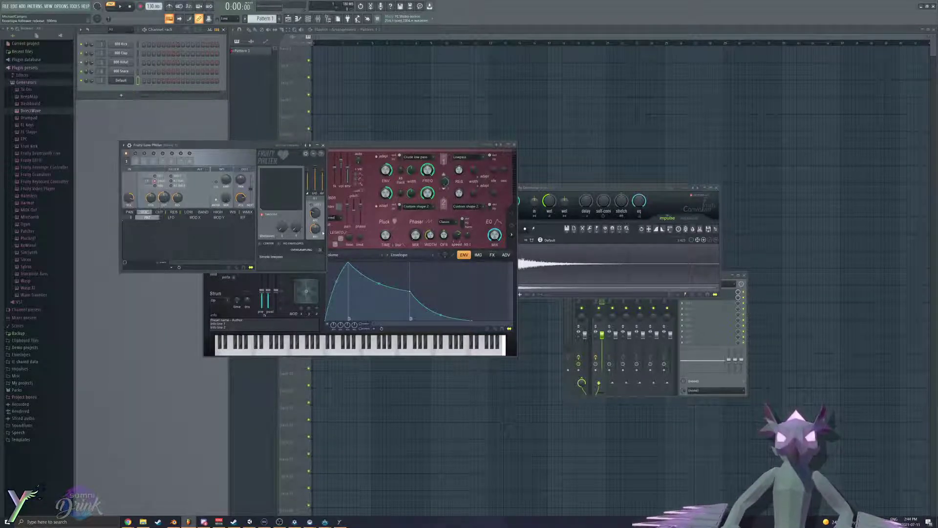
pyautogui.moveTo(264, 200)
pyautogui.mouseDown()
pyautogui.moveTo(283, 207)
pyautogui.moveTo(260, 210)
pyautogui.mouseUp()
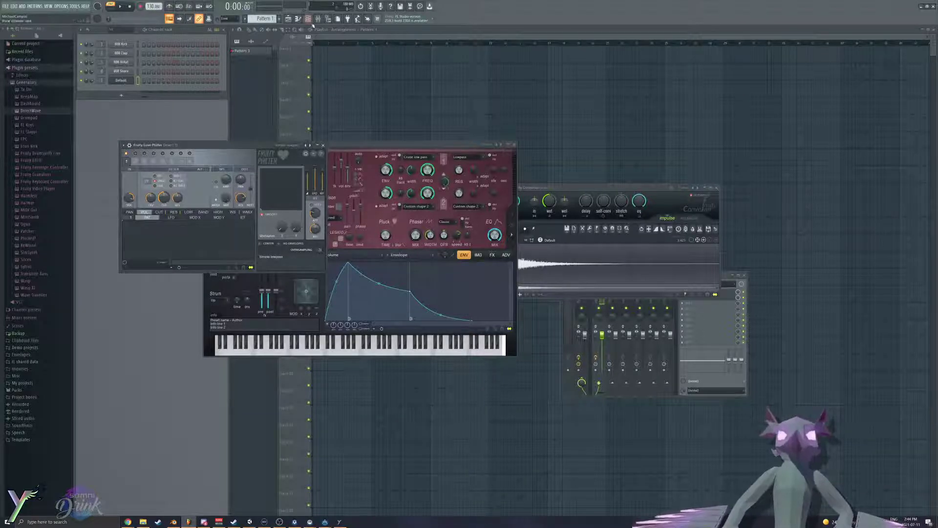
# Step: Open the Harmor channel's piano roll, place a short D note at the pattern start, and play test notes
pyautogui.click(296, 20)
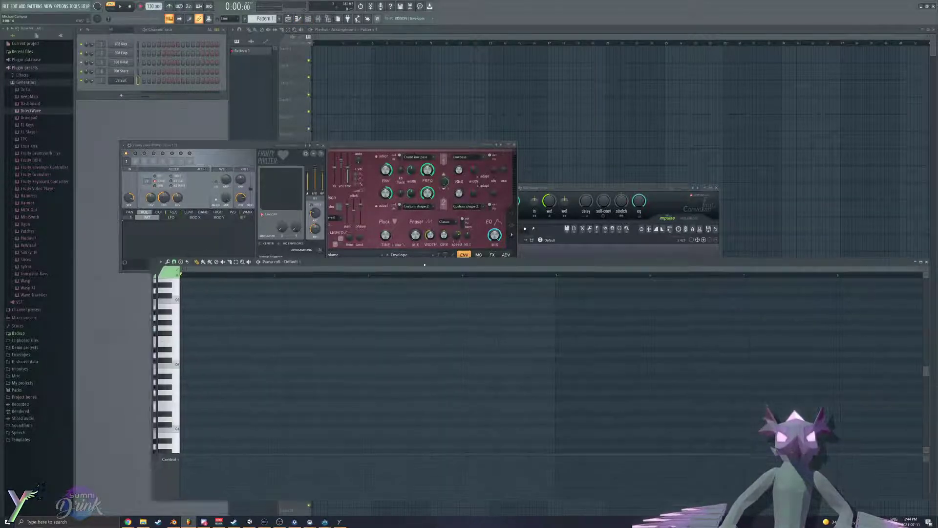
pyautogui.click(185, 348)
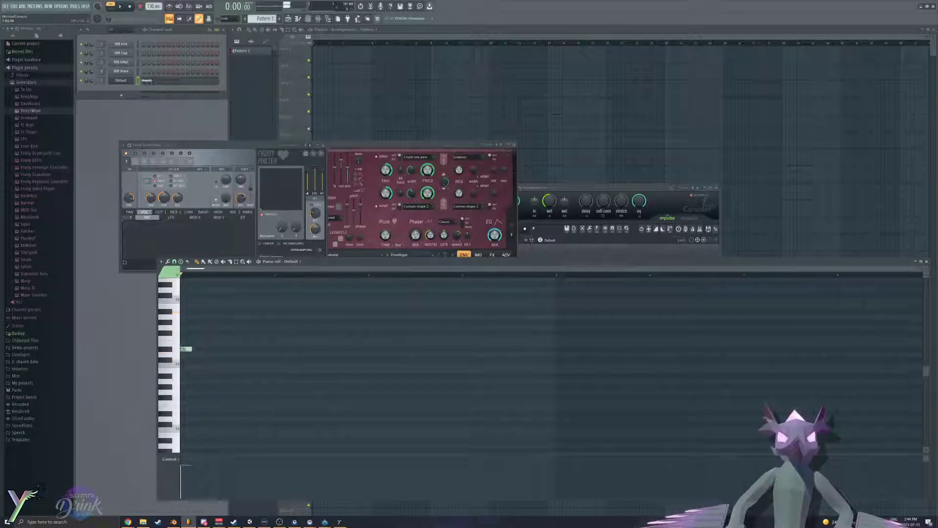
pyautogui.moveTo(185, 349); pyautogui.dragTo(184, 354)
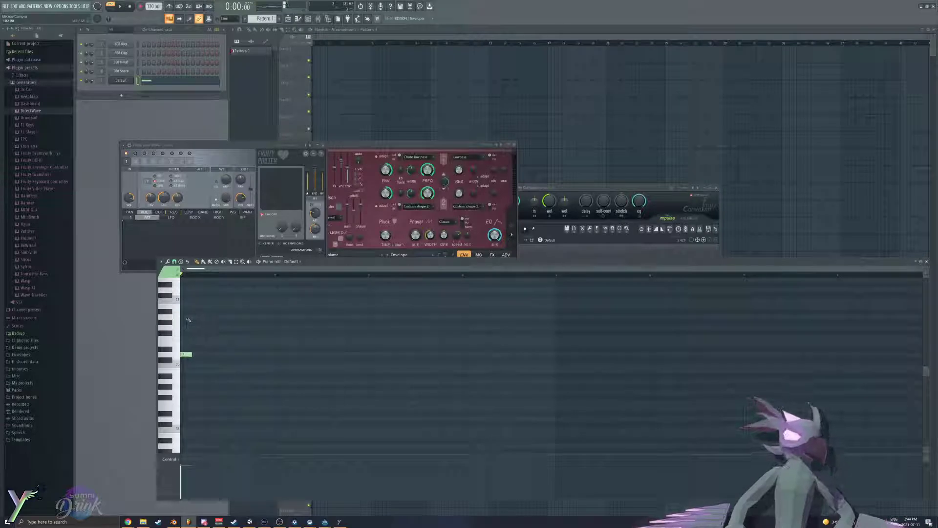
pyautogui.press('x')
pyautogui.press('n')
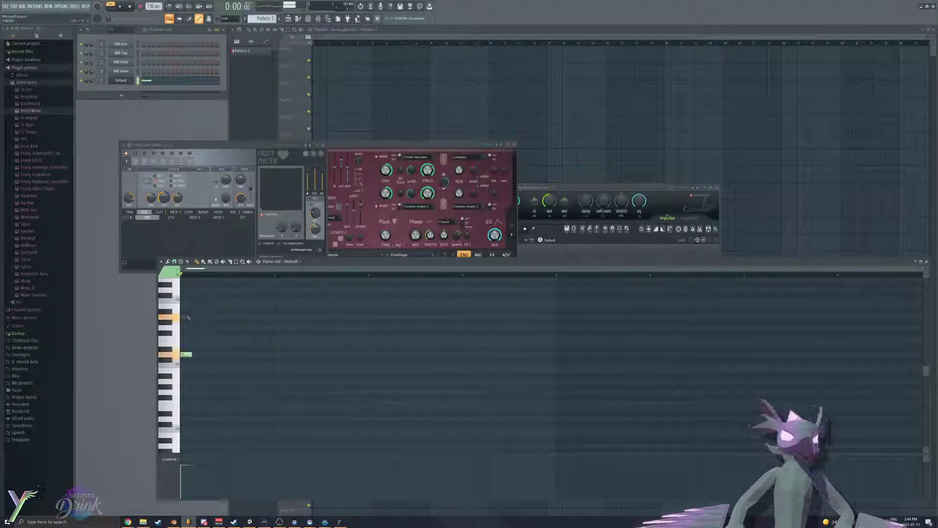
# Step: Add an A above the D at the pattern start, lengthen both notes together, and play the pattern
pyautogui.click(188, 317)
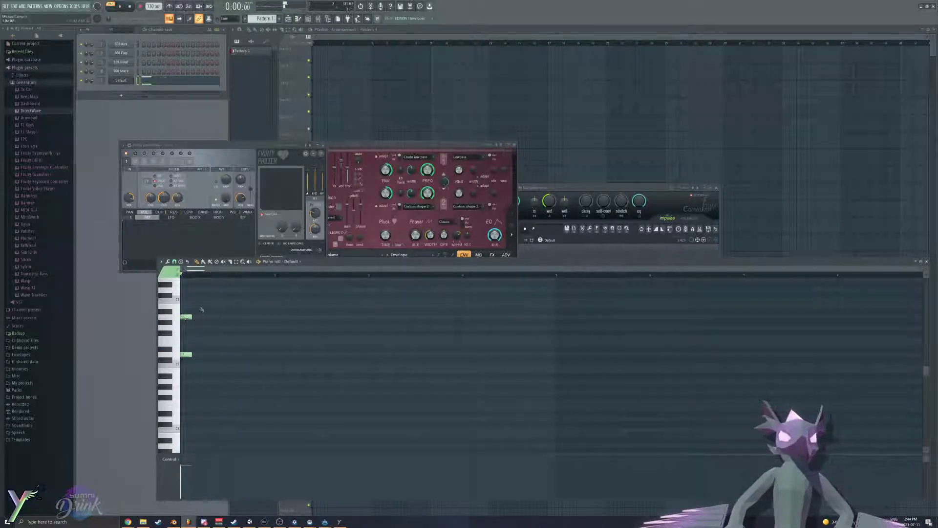
pyautogui.moveTo(201, 309)
pyautogui.keyDown('ctrl'); pyautogui.mouseDown()
pyautogui.moveTo(188, 368)
pyautogui.moveTo(205, 320)
pyautogui.mouseUp(); pyautogui.keyUp('ctrl')
pyautogui.press('space')
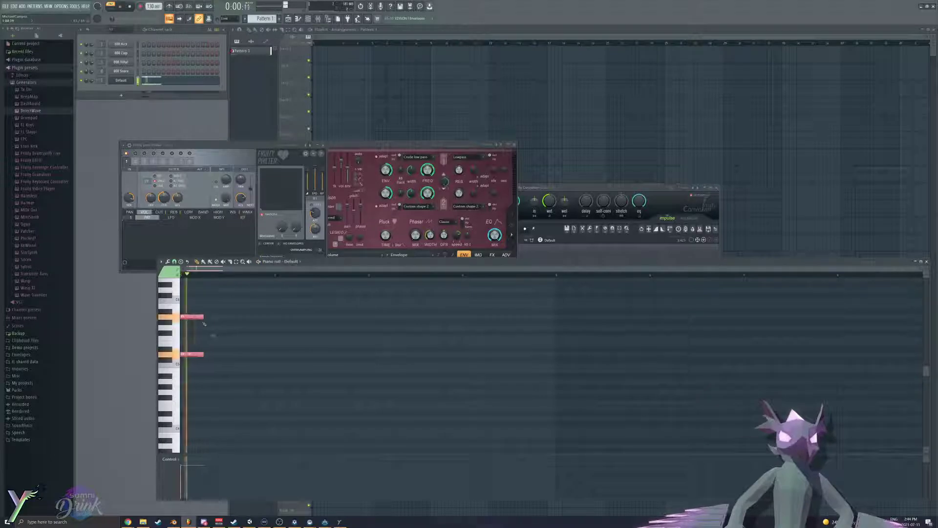
pyautogui.press('space')
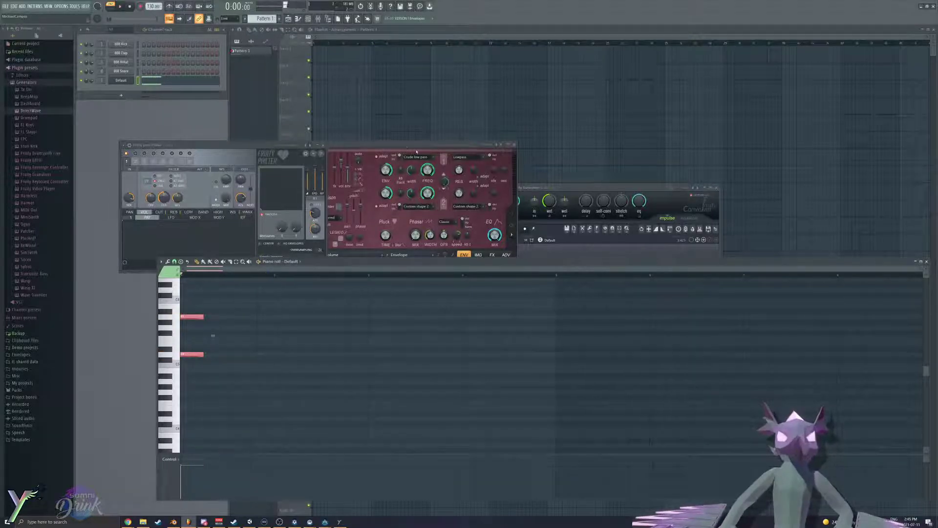
# Step: Move the Harmor window clear of Love Philter and place a Pattern 1 clip at the start of Track 1
pyautogui.moveTo(416, 151); pyautogui.dragTo(561, 150)
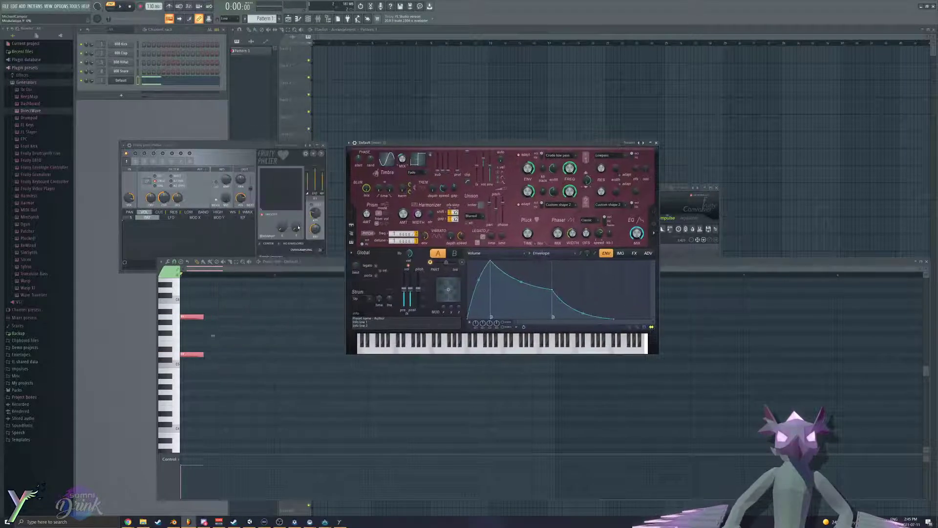
pyautogui.click(298, 228)
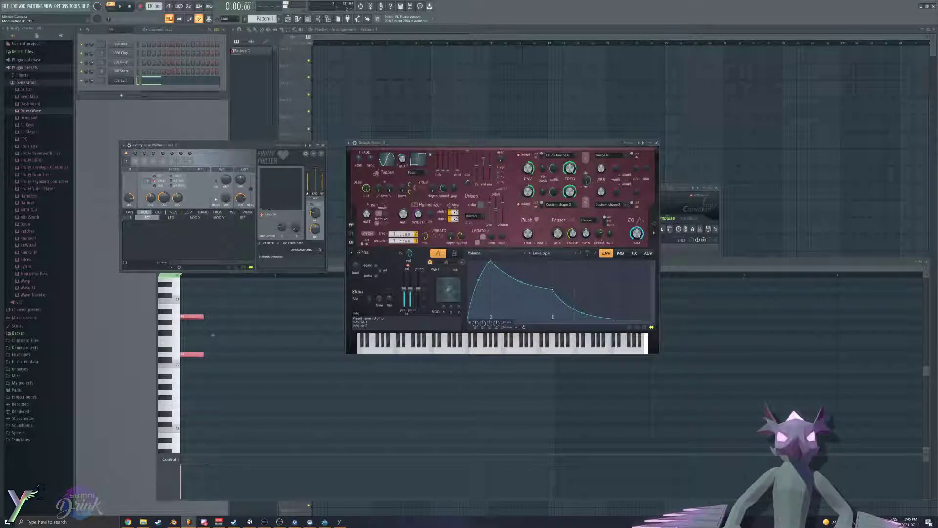
pyautogui.rightClick(283, 227)
pyautogui.click(330, 82)
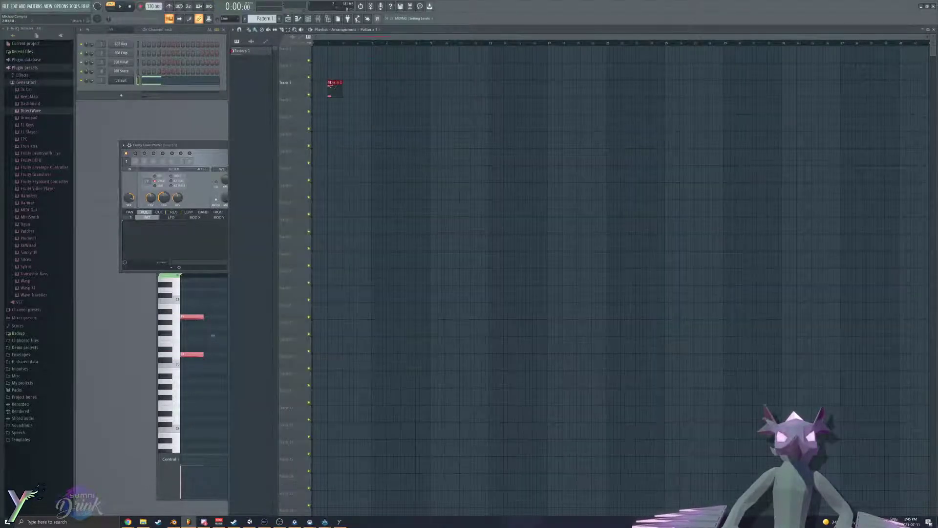
pyautogui.moveTo(331, 84); pyautogui.dragTo(316, 49)
# Step: Create an automation clip for Love Philter's Modulation X on Track 2 of the playlist
pyautogui.click(212, 142)
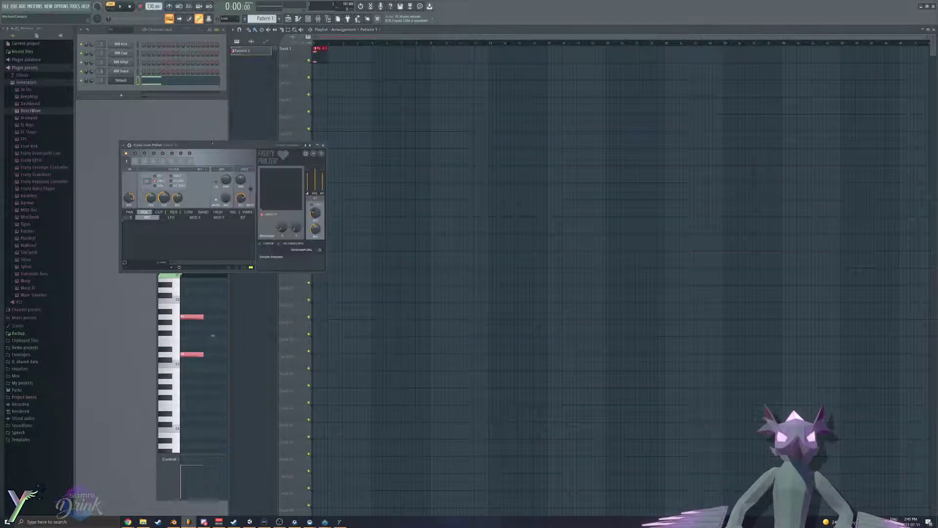
pyautogui.rightClick(280, 231)
pyautogui.click(296, 272)
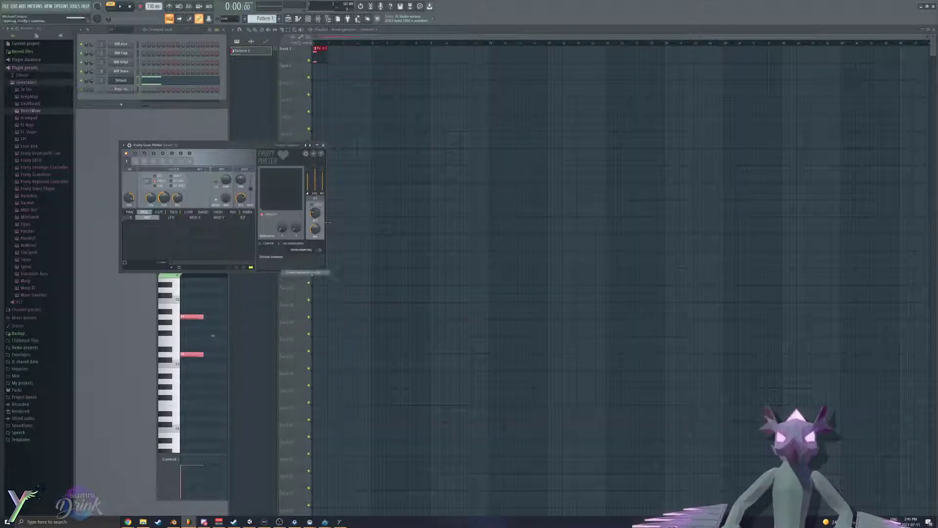
pyautogui.click(320, 77)
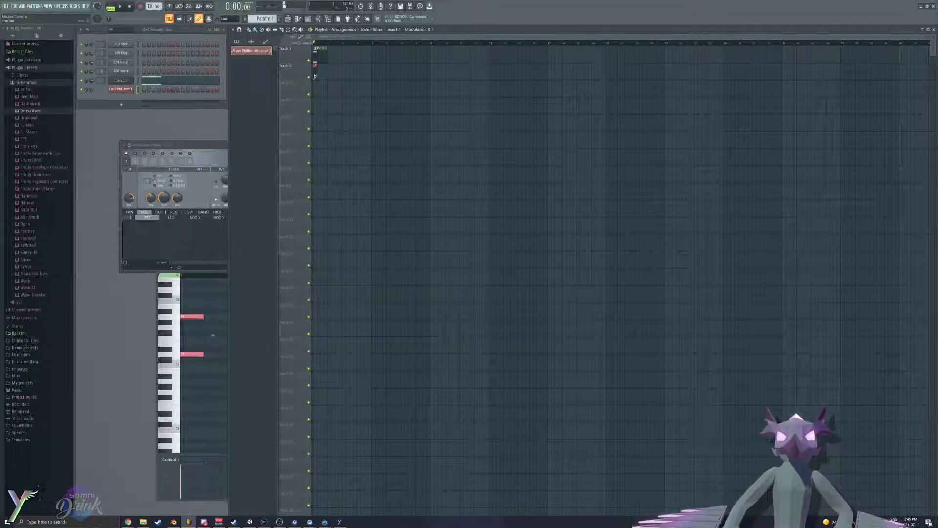
# Step: Open the Pattern 1 clip's notes, try a high B, replace it with the A just below, and play the chord
pyautogui.keyDown('ctrl'); pyautogui.scroll(5, 325, 97); pyautogui.keyUp('ctrl')
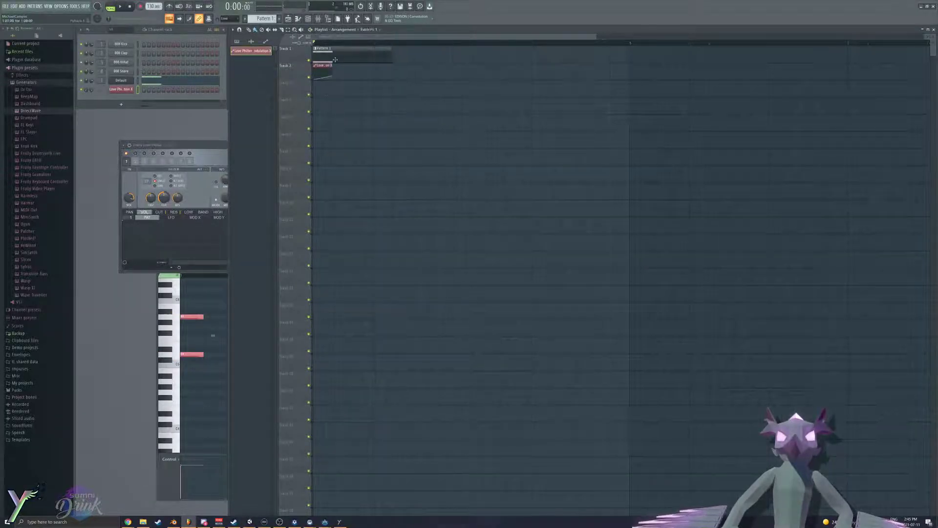
pyautogui.doubleClick(353, 55)
pyautogui.scroll(4, 278, 305)
pyautogui.click(189, 320)
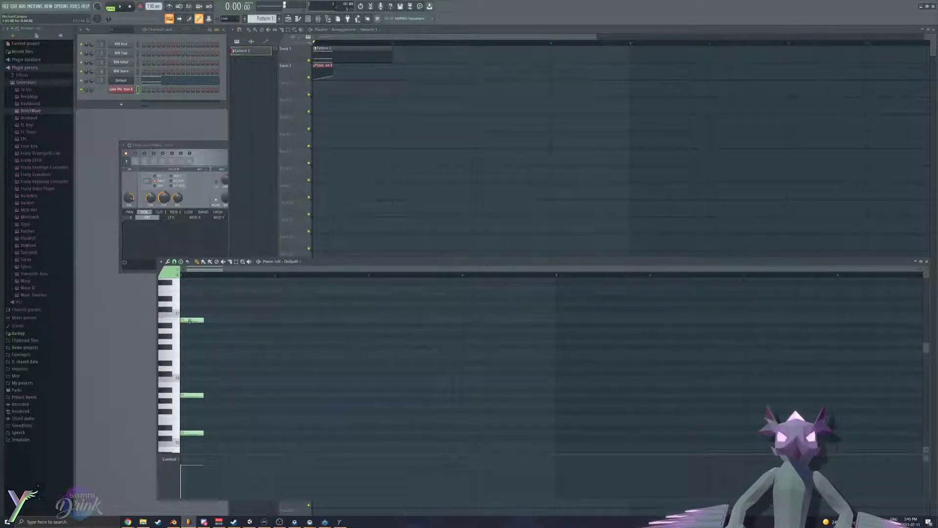
pyautogui.rightClick(191, 320)
pyautogui.moveTo(185, 337); pyautogui.dragTo(193, 331)
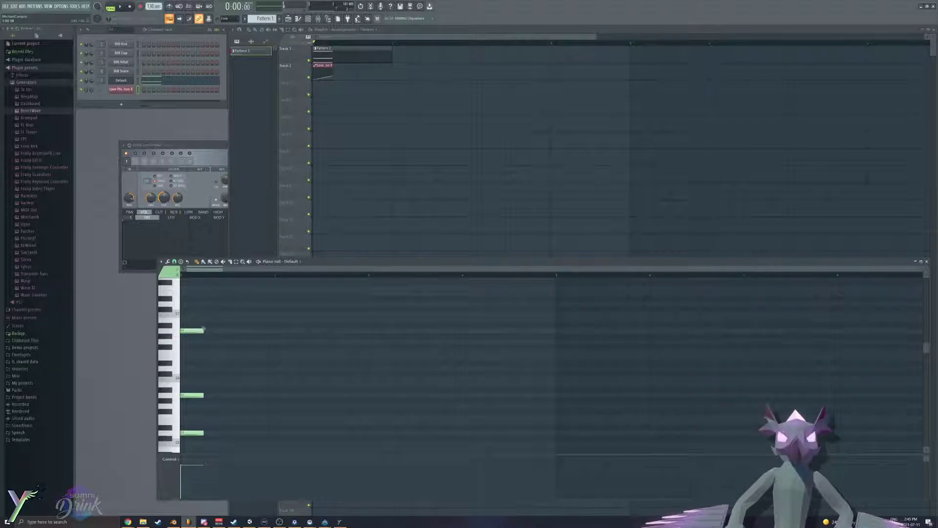
pyautogui.press('space')
pyautogui.press('space')
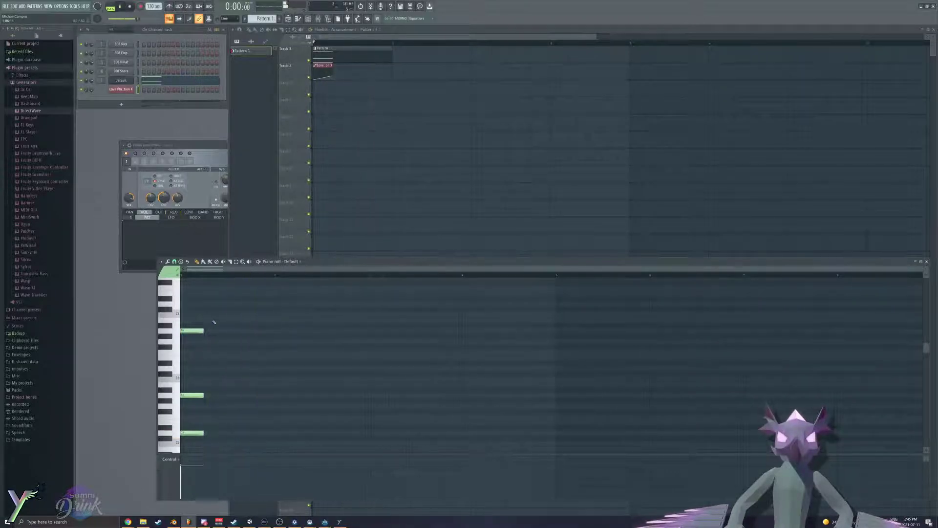
# Step: Add an E between the two A notes at the pattern start and play the four-note chord
pyautogui.moveTo(189, 355); pyautogui.dragTo(181, 357)
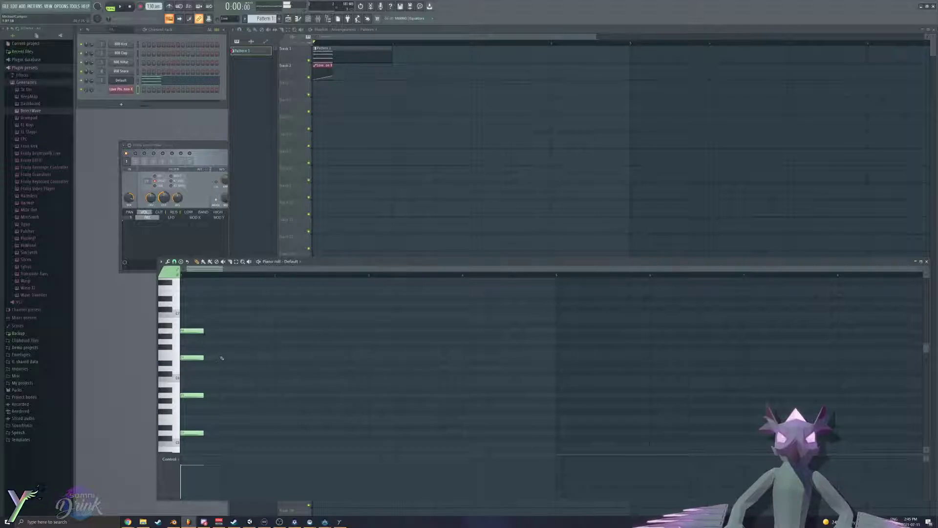
pyautogui.press('space')
pyautogui.press('space')
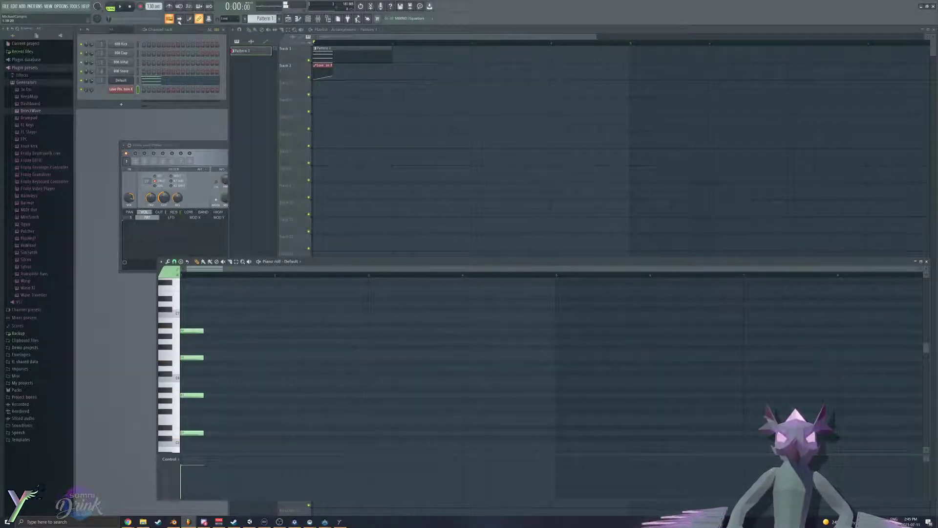
pyautogui.press('space')
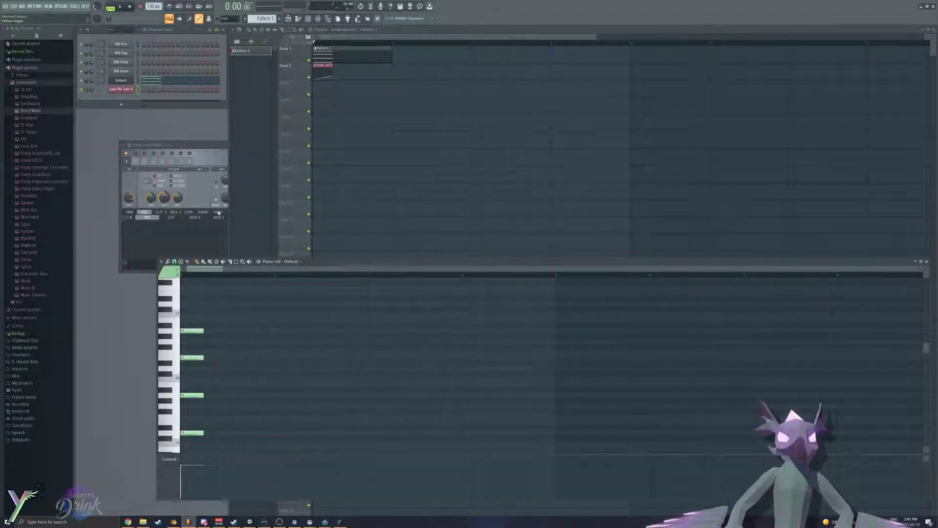
pyautogui.click(213, 149)
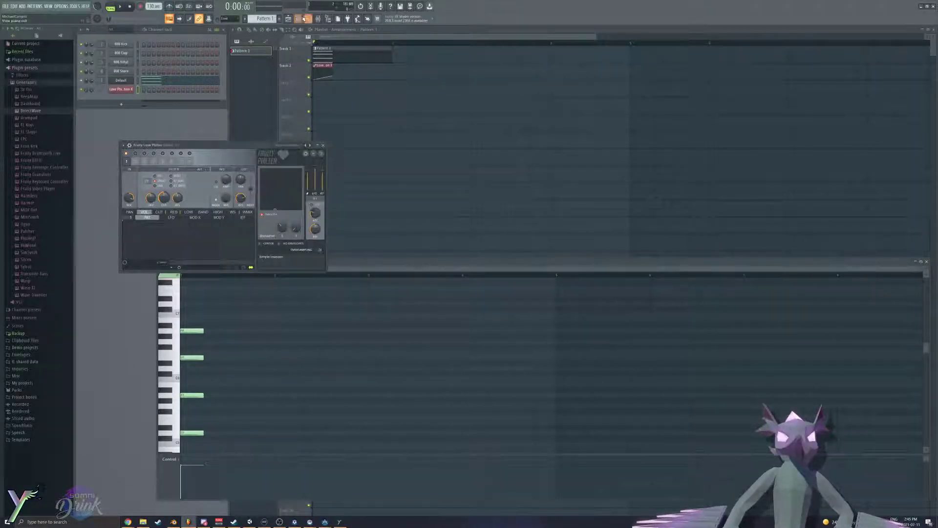
pyautogui.click(301, 19)
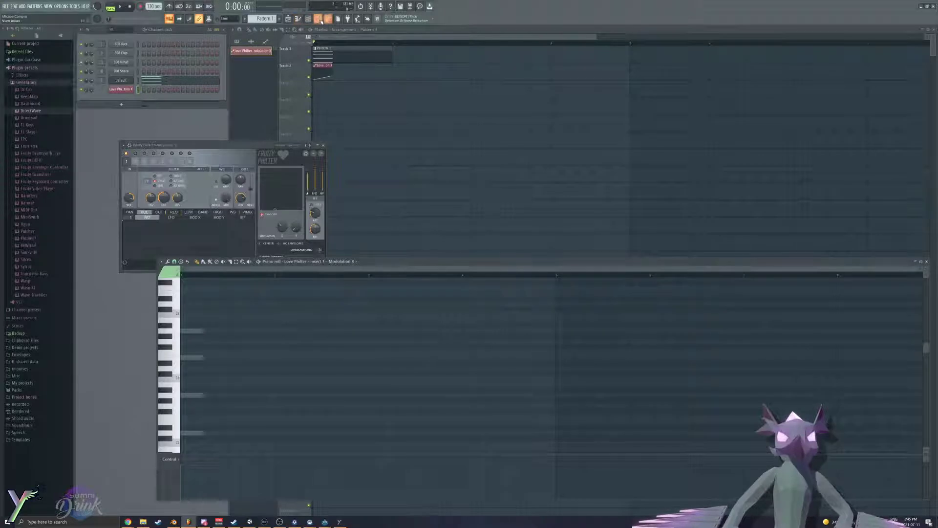
pyautogui.click(320, 20)
pyautogui.click(320, 20)
pyautogui.click(299, 19)
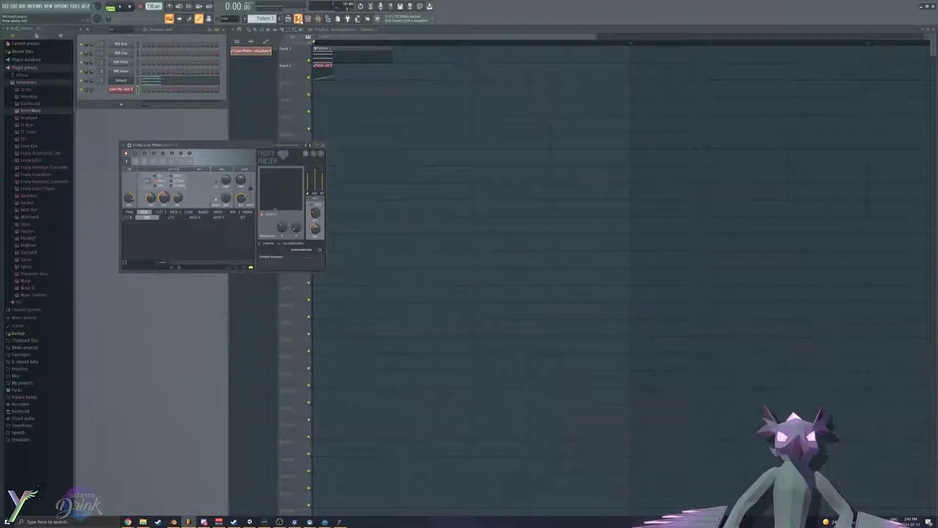
pyautogui.click(299, 19)
pyautogui.click(319, 19)
pyautogui.click(318, 20)
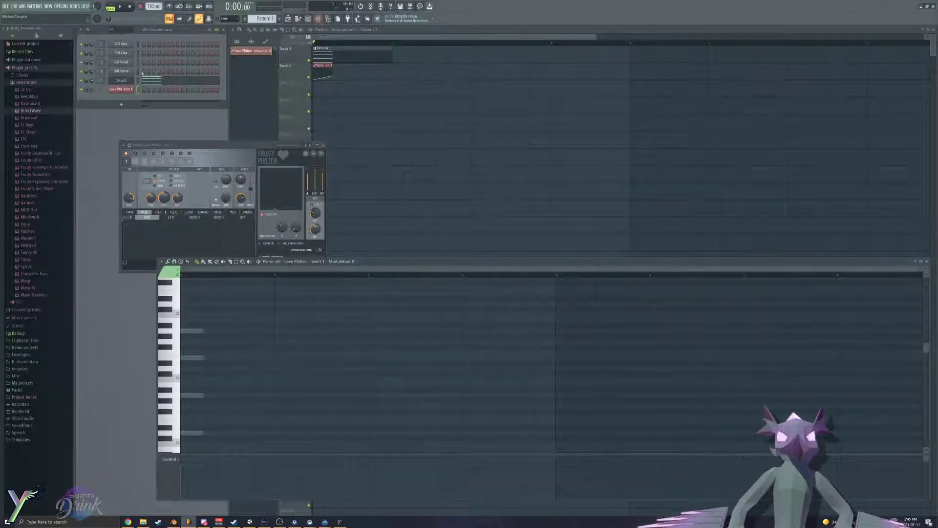
# Step: Reopen the Harmor channel, switch to editing part B, and play the pattern
pyautogui.click(121, 81)
pyautogui.press('space')
pyautogui.press('space')
pyautogui.click(456, 254)
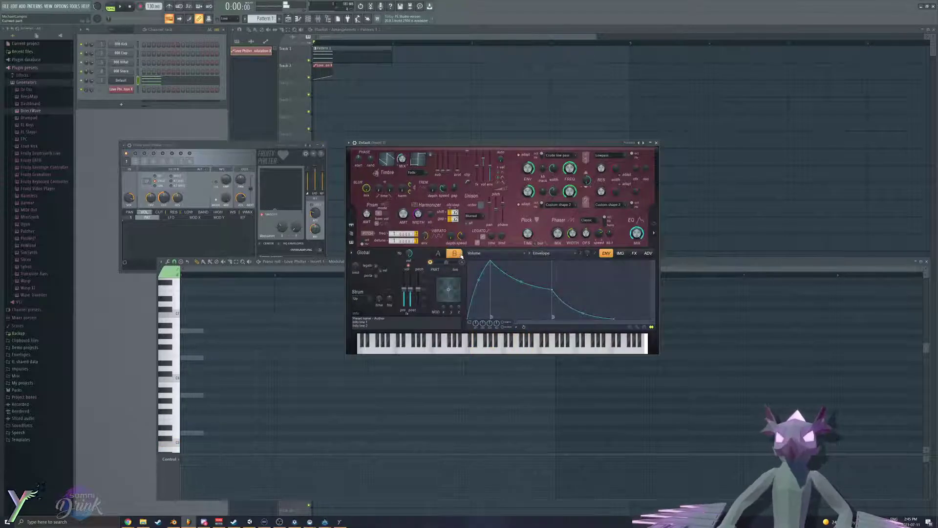
pyautogui.press('space')
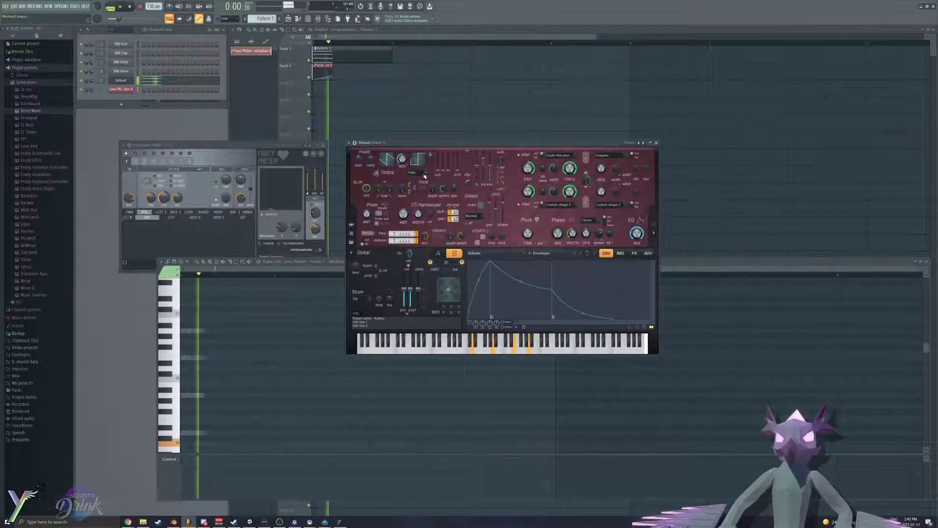
pyautogui.press('space')
pyautogui.press('space')
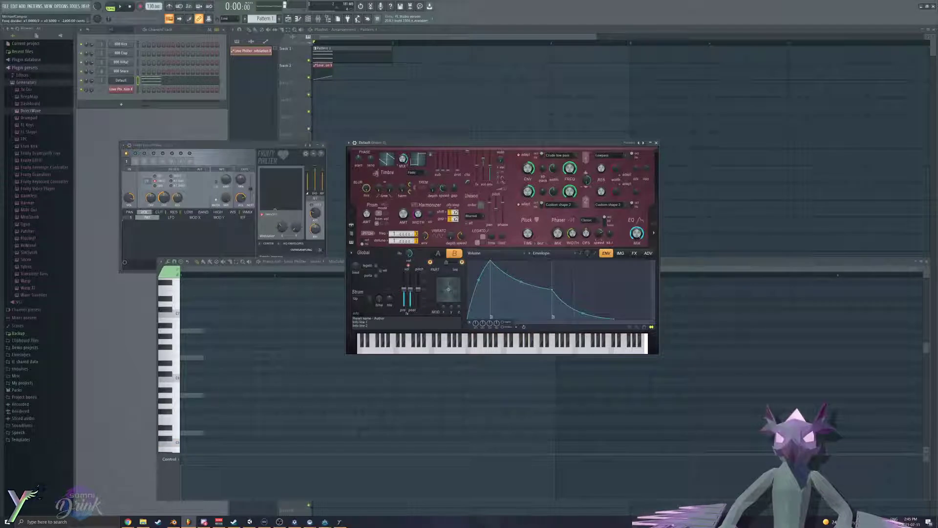
# Step: Try different pitch frequency multiplier and divider values for Harmor's part B, playing the pattern between changes
pyautogui.moveTo(417, 233); pyautogui.dragTo(417, 228)
pyautogui.press('space')
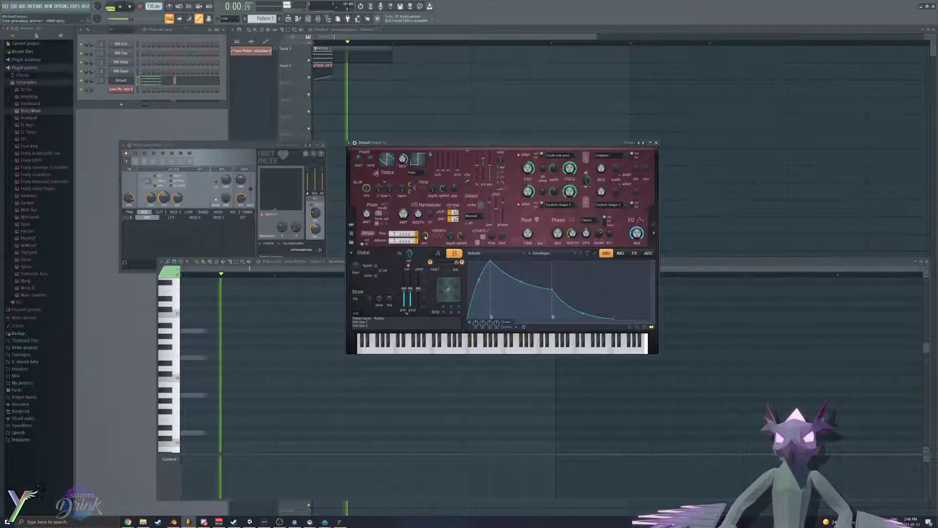
pyautogui.press('space')
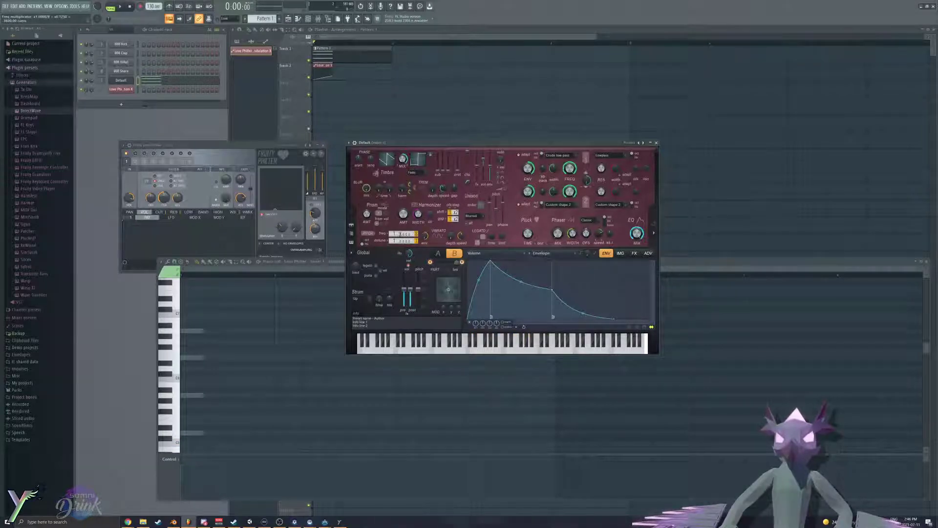
pyautogui.moveTo(407, 234); pyautogui.dragTo(407, 243)
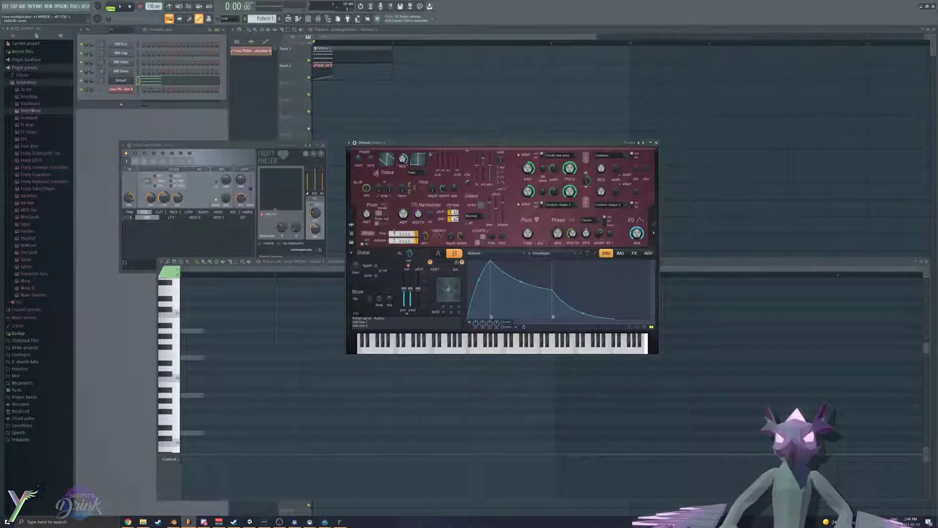
pyautogui.press('space')
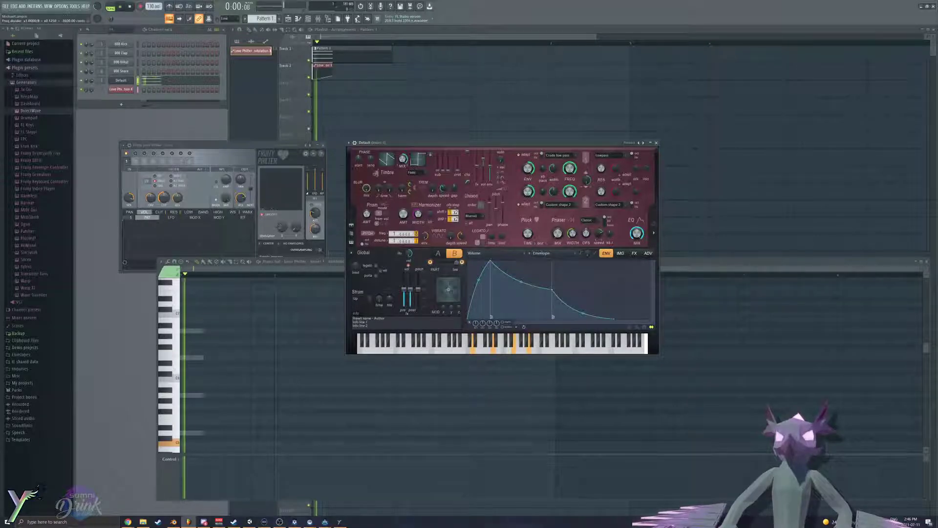
pyautogui.press('space')
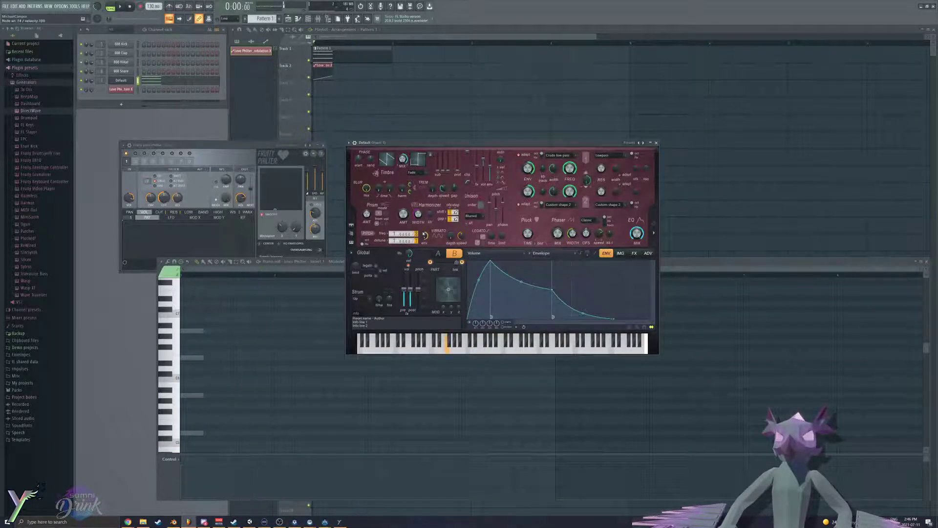
# Step: Lower the slider beside the pre and post sliders in Harmor's Global section, and test it with the pattern
pyautogui.moveTo(422, 292); pyautogui.dragTo(423, 299)
pyautogui.press('v')
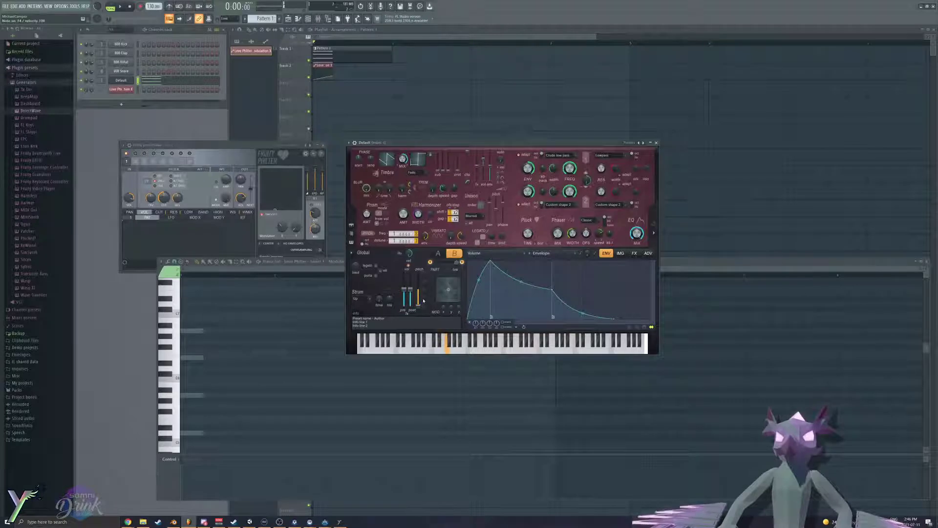
pyautogui.press('space')
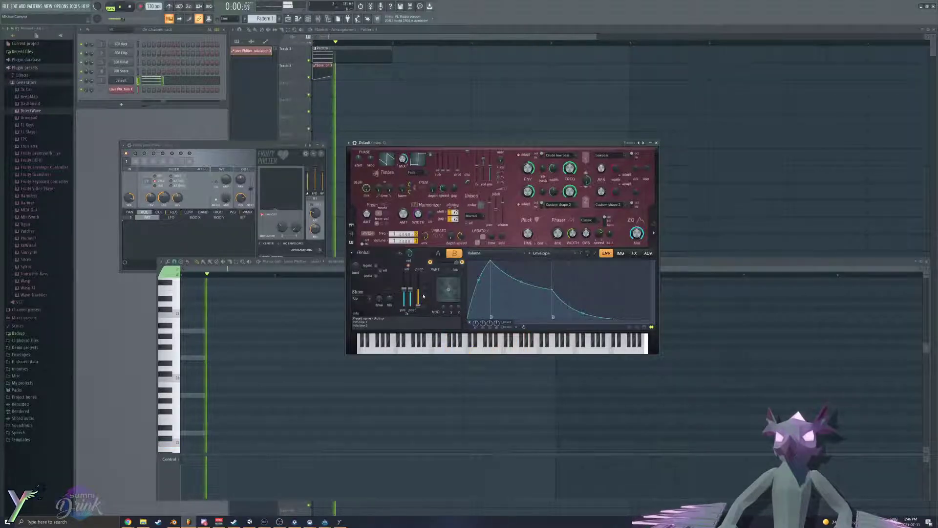
pyautogui.press('space')
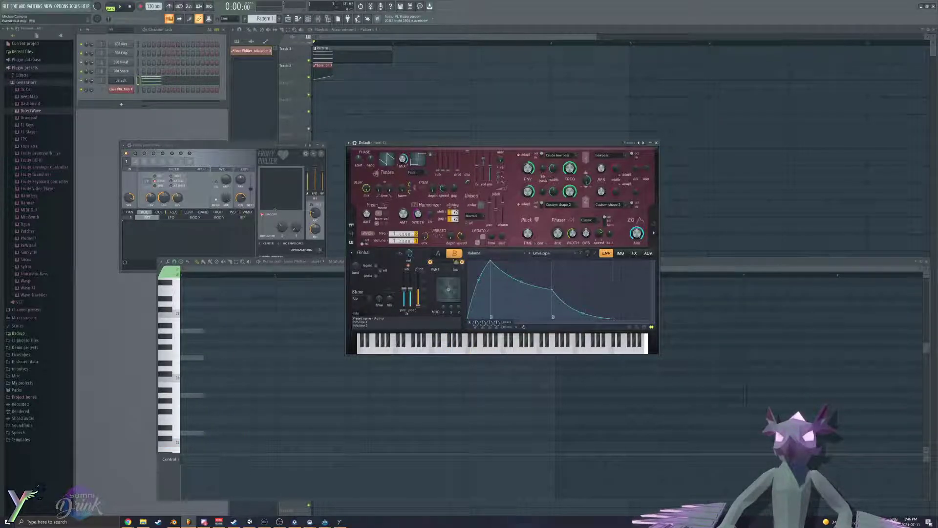
# Step: Shift Harmor's part A/B mix toward A while playing the pattern, and return to part A with a high test note
pyautogui.press('space')
pyautogui.moveTo(452, 264); pyautogui.dragTo(438, 265)
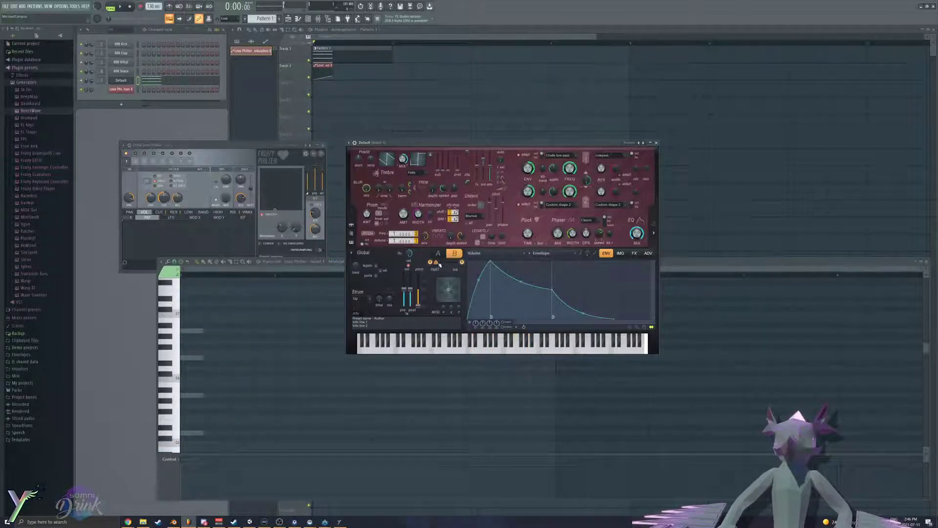
pyautogui.press('space')
pyautogui.press('space')
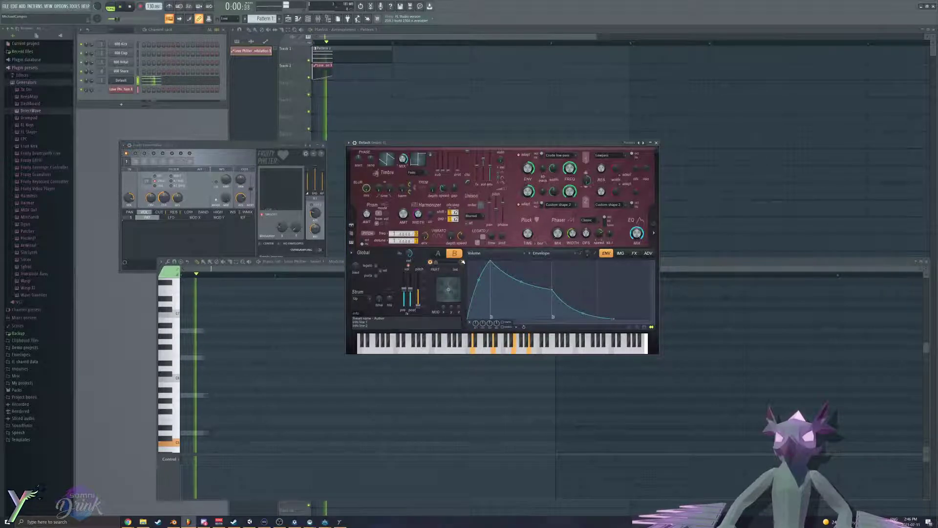
pyautogui.click(440, 254)
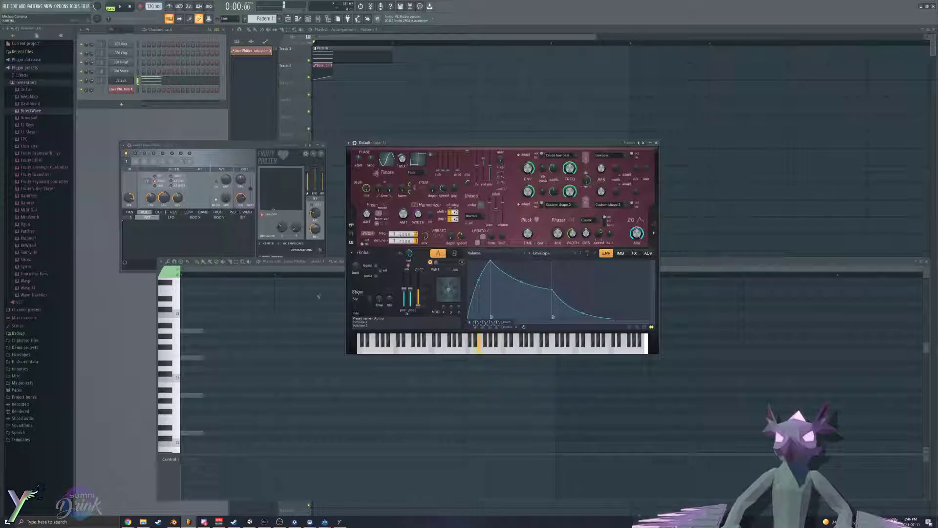
pyautogui.click(575, 344)
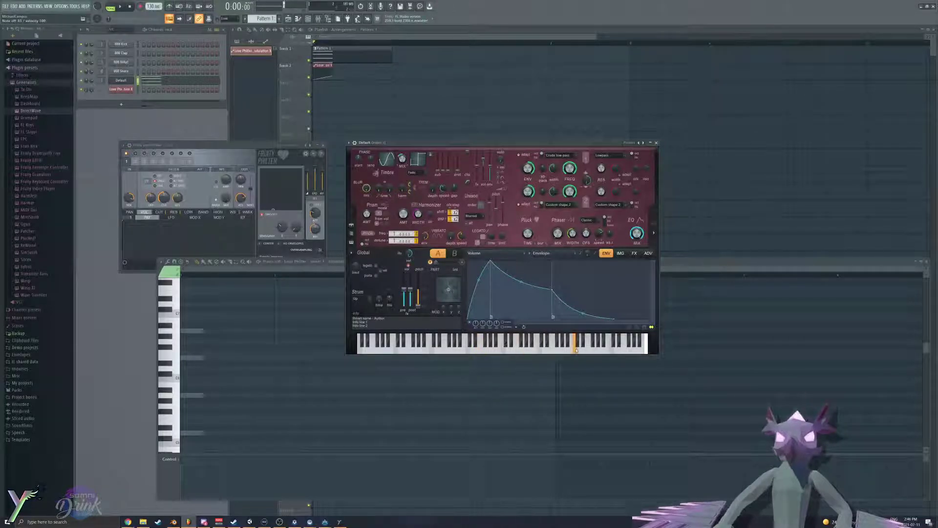
# Step: Switch the piano roll's target channel from the Love Philter automation clip to the Default Harmor channel
pyautogui.click(180, 331)
pyautogui.click(180, 331)
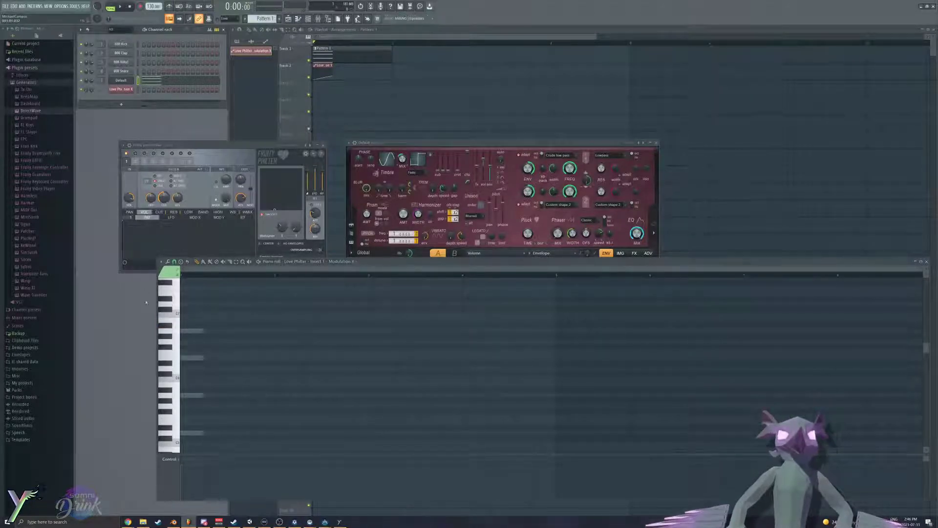
pyautogui.click(179, 331)
pyautogui.click(180, 333)
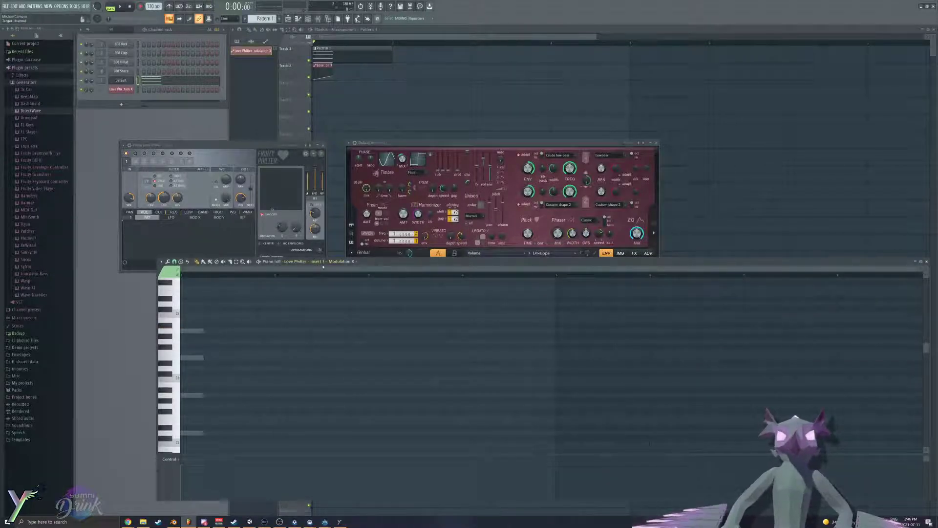
pyautogui.click(308, 262)
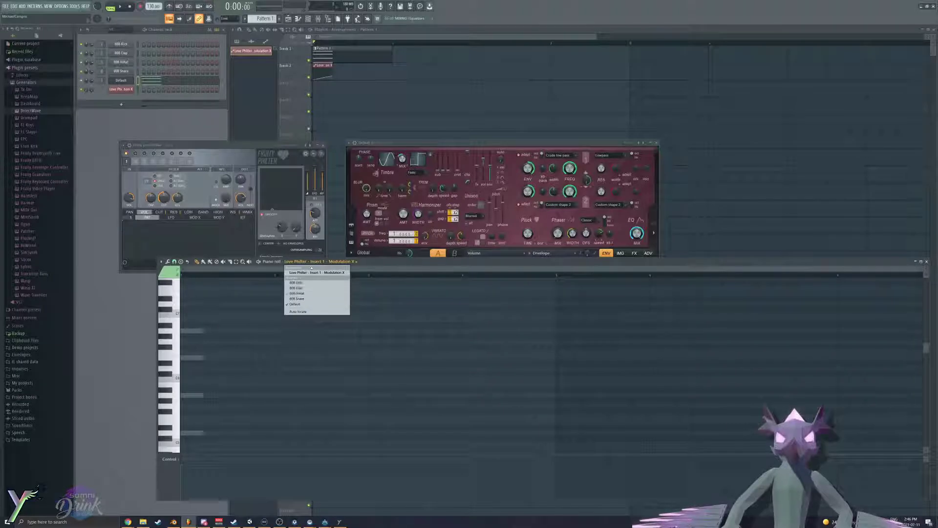
pyautogui.click(299, 304)
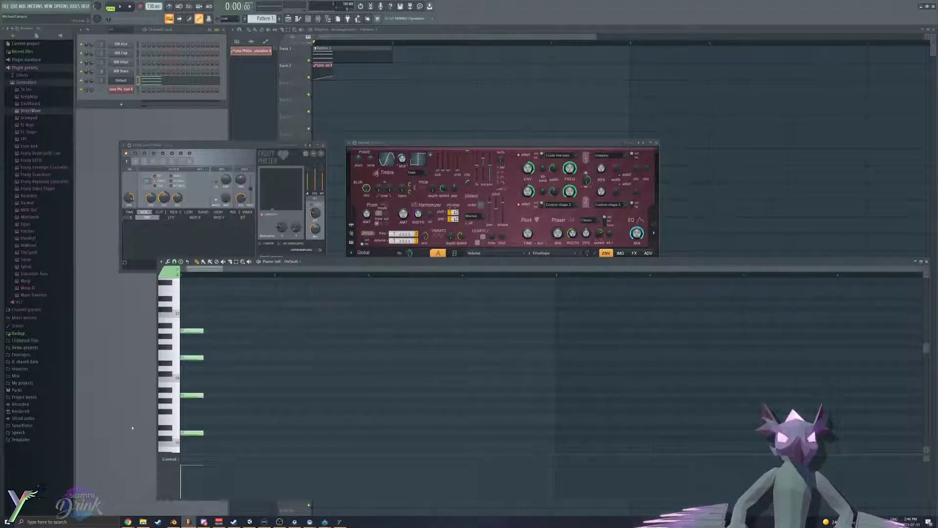
# Step: Audition the top chord note and play the four-note chord repeatedly with the current Harmor sound
pyautogui.click(183, 333)
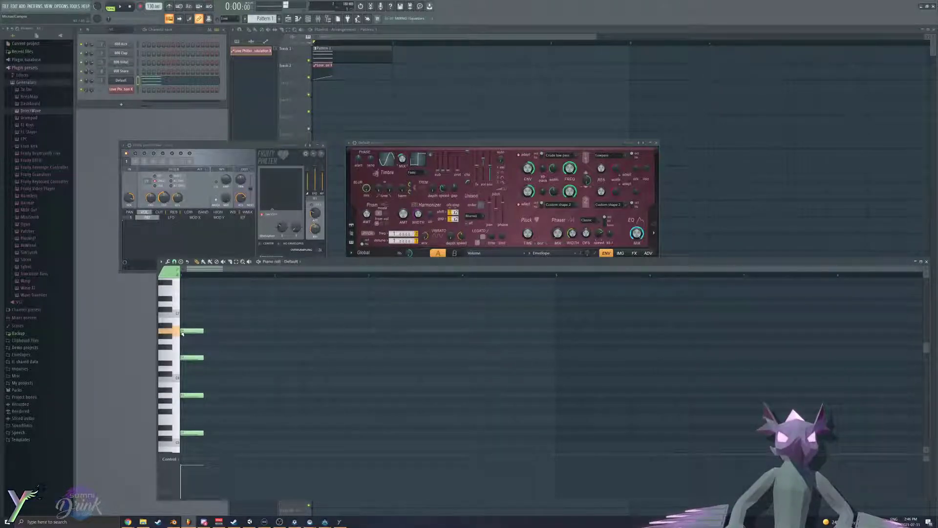
pyautogui.press('space')
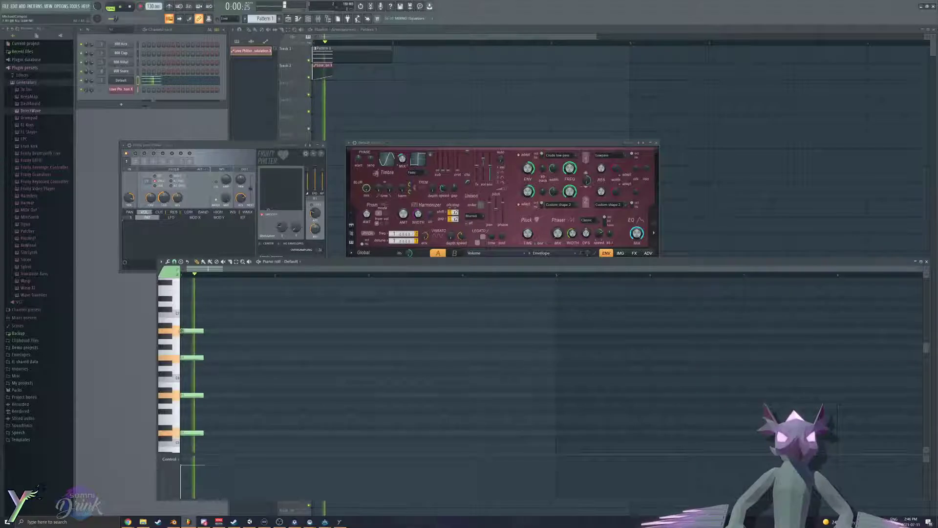
pyautogui.press('space')
pyautogui.press('space')
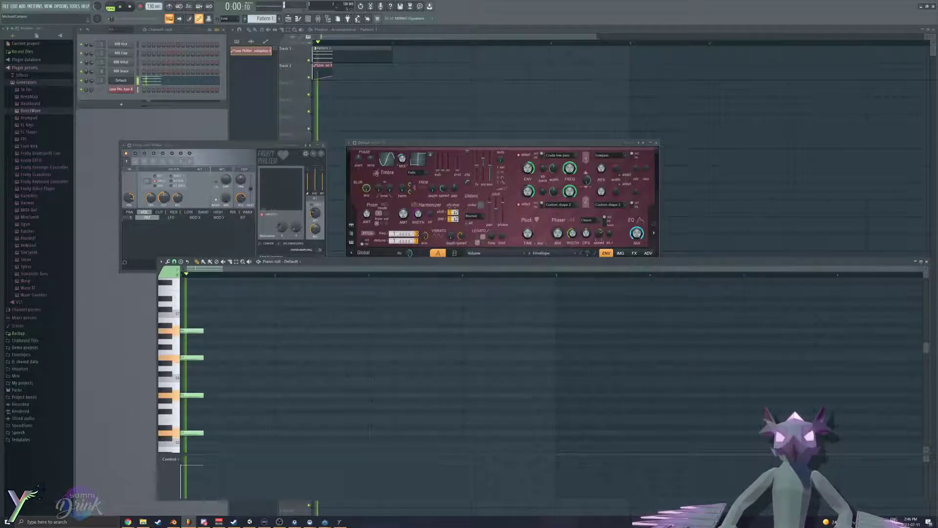
pyautogui.press('space')
pyautogui.press('space')
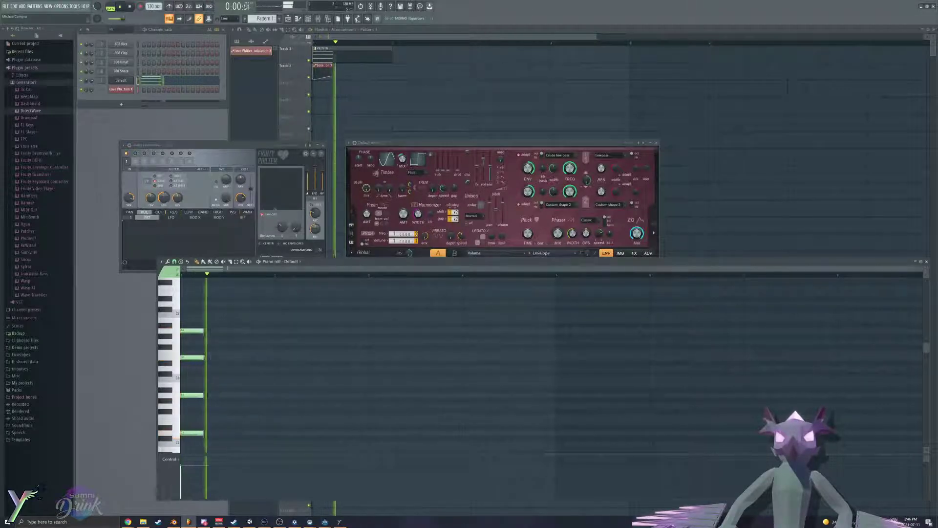
pyautogui.press('space')
# Step: Switch Harmor to editing part B and adjust the part A/B mix, playing the chord between changes
pyautogui.click(449, 254)
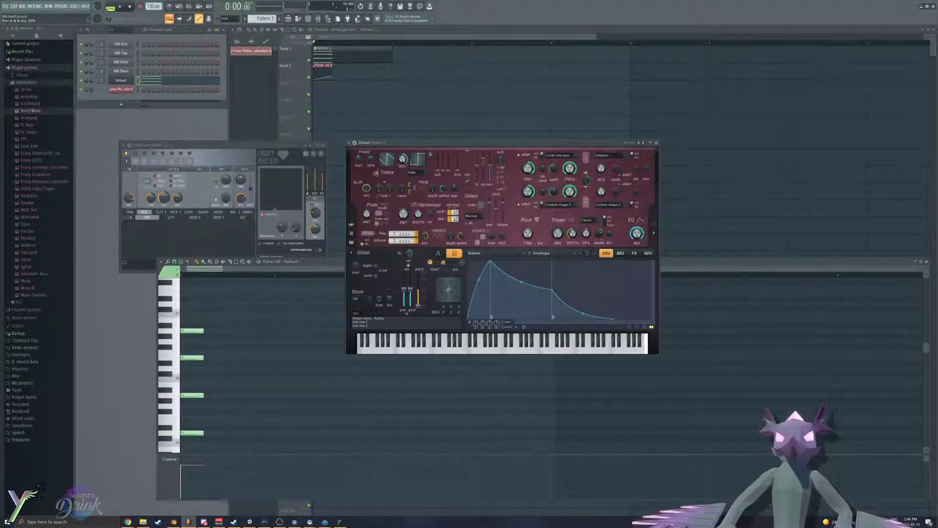
pyautogui.press('space')
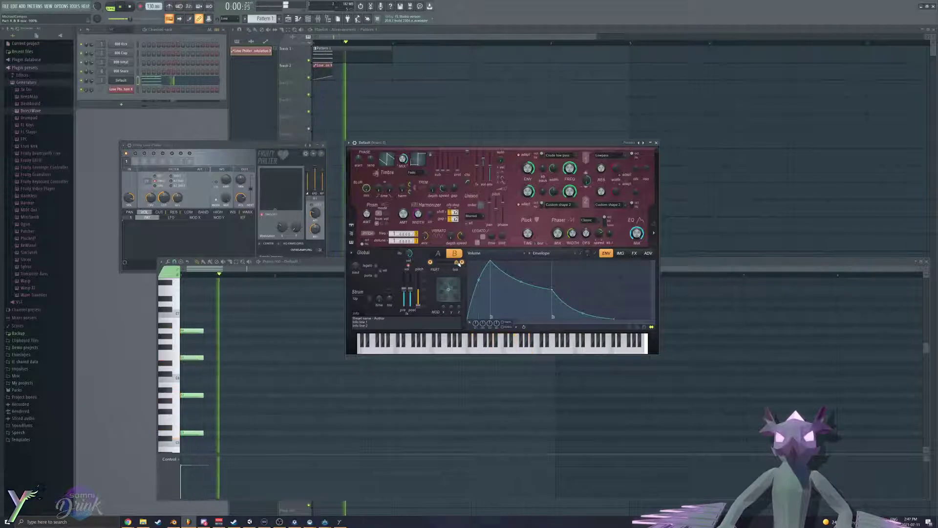
pyautogui.press('space')
pyautogui.press('space')
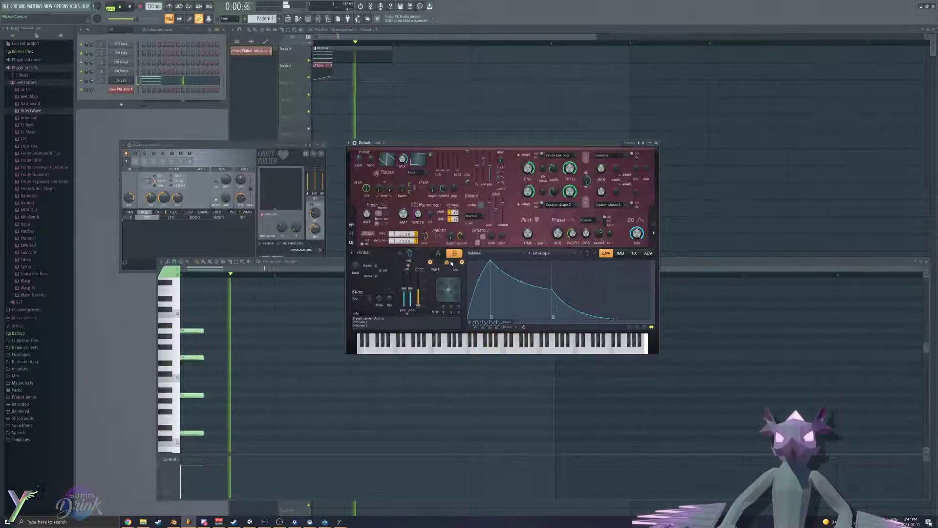
pyautogui.press('space')
pyautogui.press('space')
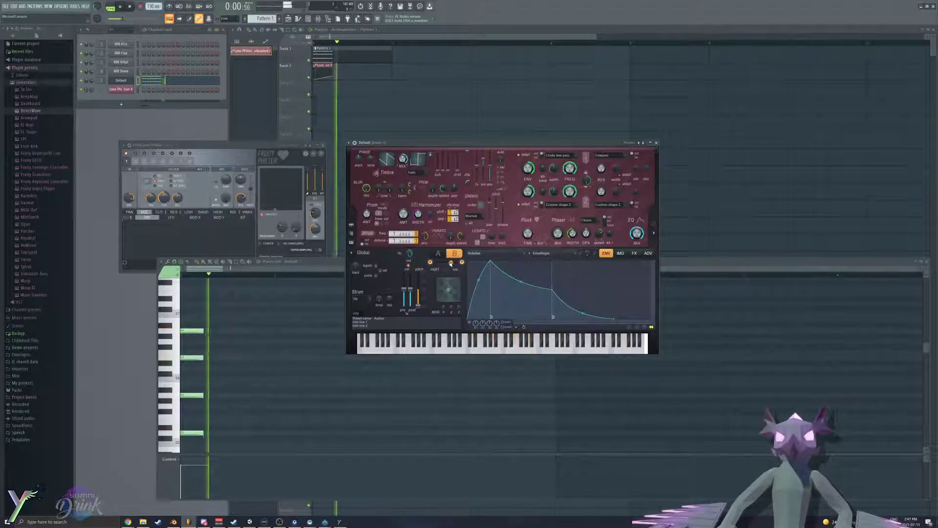
pyautogui.press('space')
pyautogui.press('space')
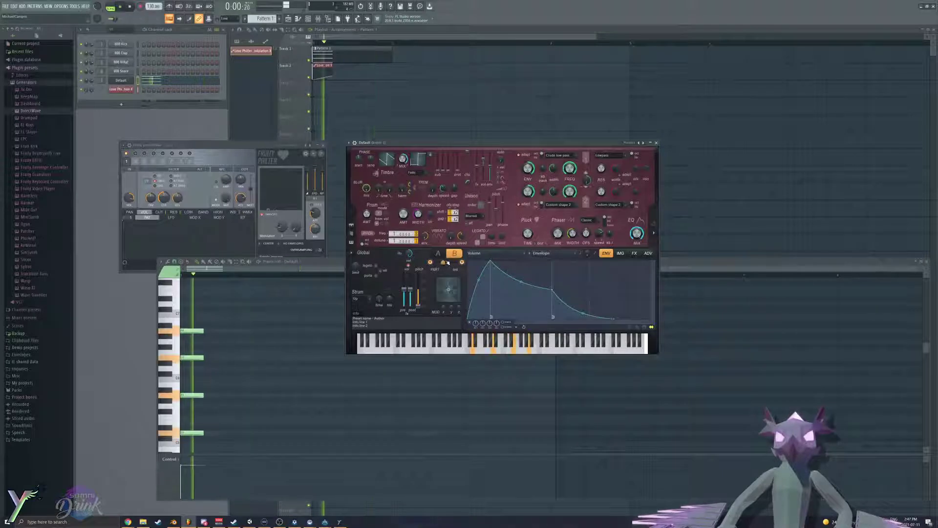
pyautogui.press('space')
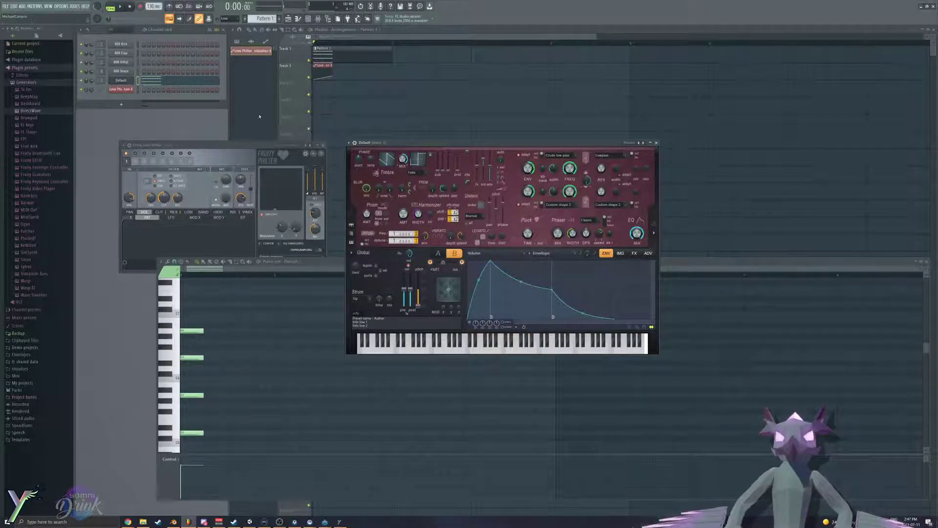
# Step: Adjust the end level of the Love Philter Modulation X automation ramp on Track 2, playing the arrangement between changes
pyautogui.moveTo(334, 76); pyautogui.dragTo(334, 69)
pyautogui.press('space')
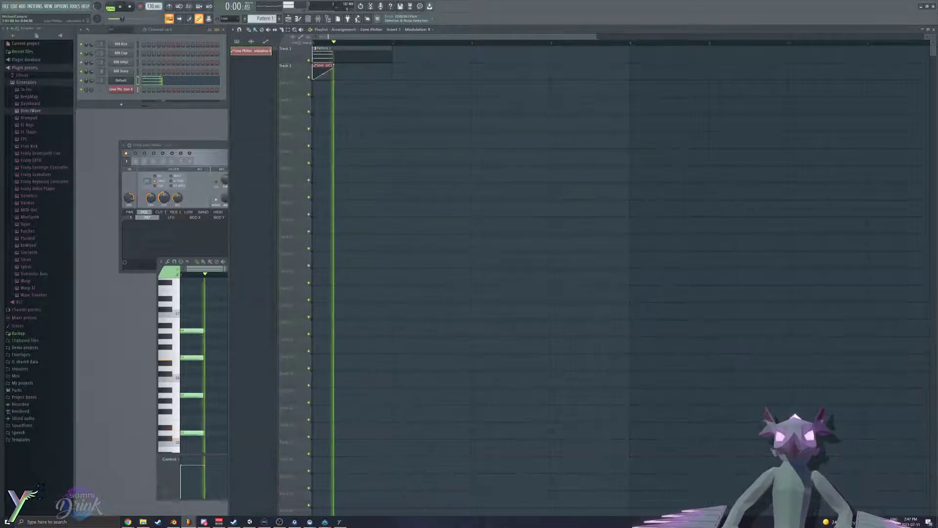
pyautogui.press('space')
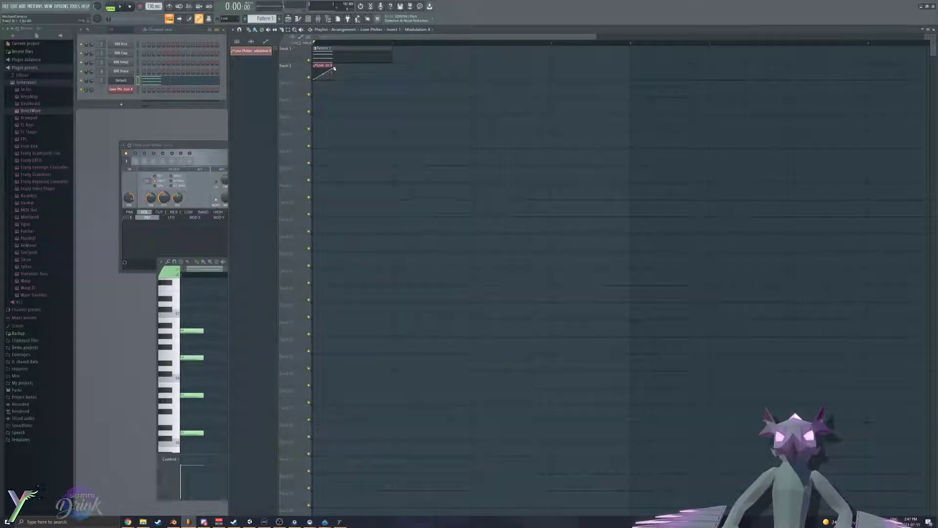
pyautogui.press('space')
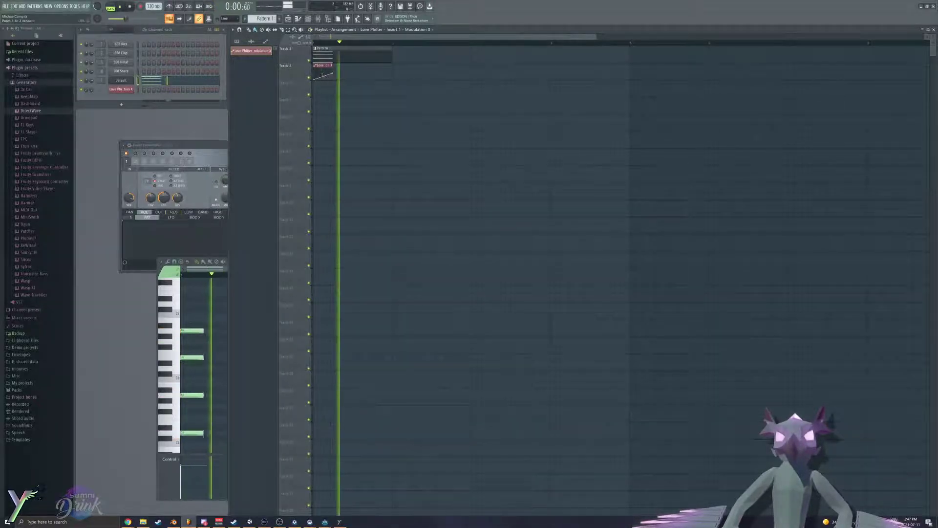
pyautogui.press('space')
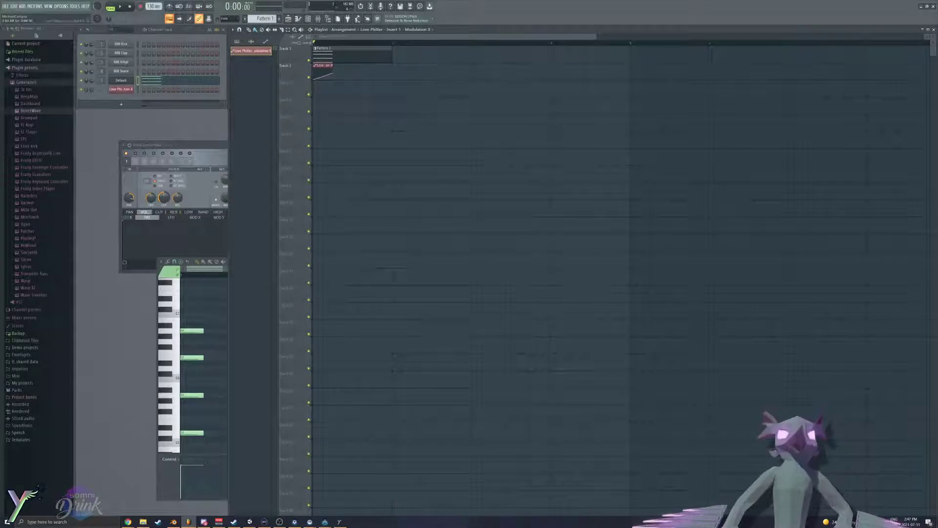
# Step: Reopen the Default Harmor channel and play the chord to check its sound
pyautogui.click(121, 81)
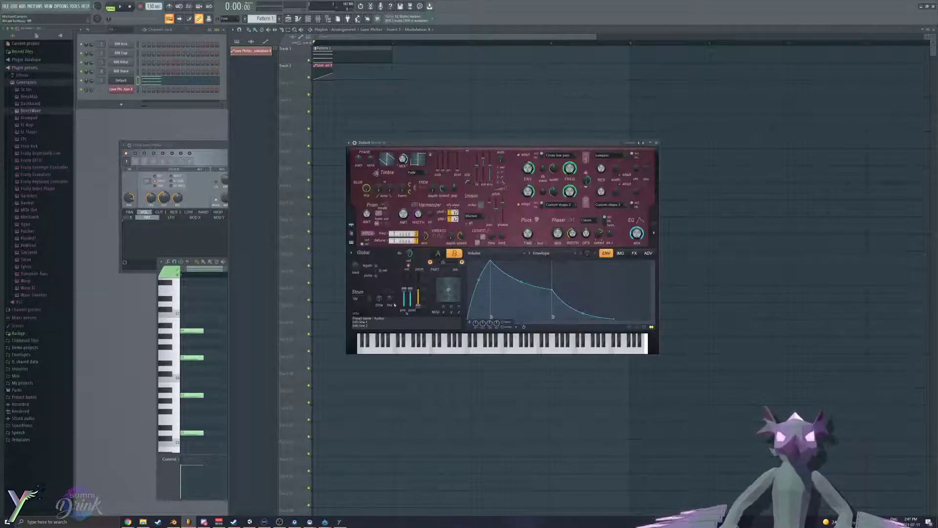
pyautogui.press('space')
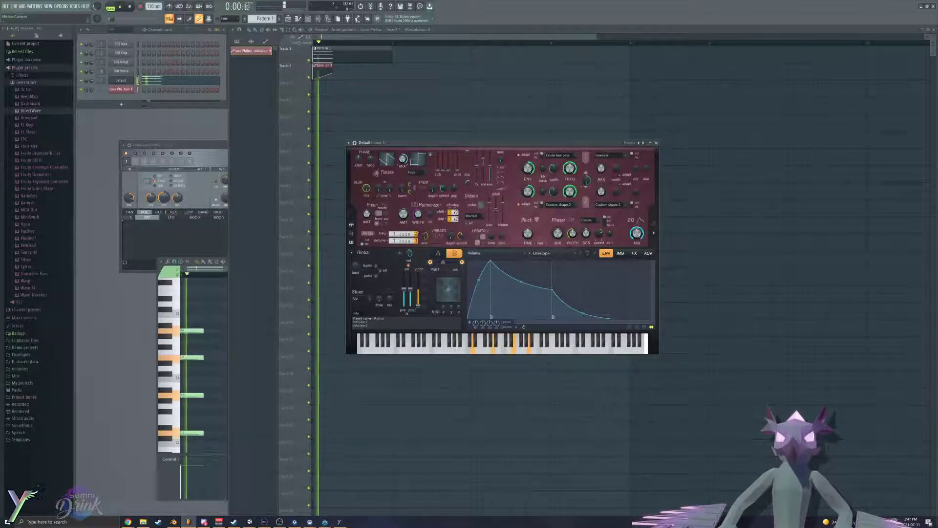
pyautogui.press('space')
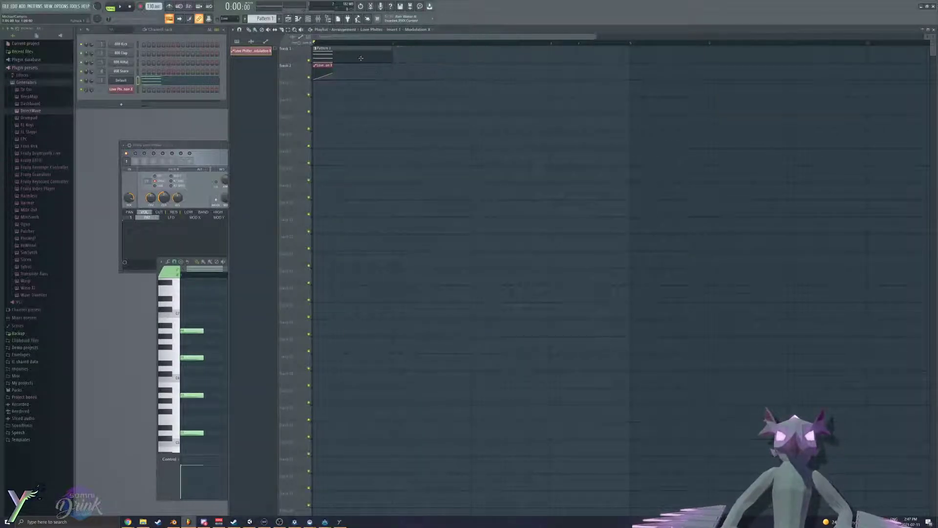
# Step: Copy all of Pattern 1's chord notes into a new Pattern 2 and delete the highest note there
pyautogui.click(279, 19)
pyautogui.click(250, 51)
pyautogui.click(213, 381)
pyautogui.hotkey('ctrl', 'a')
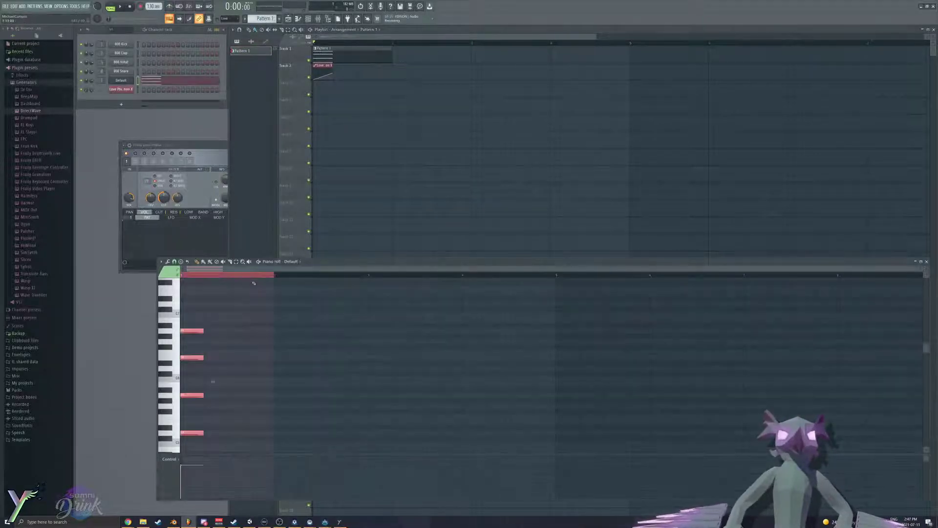
pyautogui.click(293, 262)
pyautogui.click(271, 261)
pyautogui.doubleClick(276, 262)
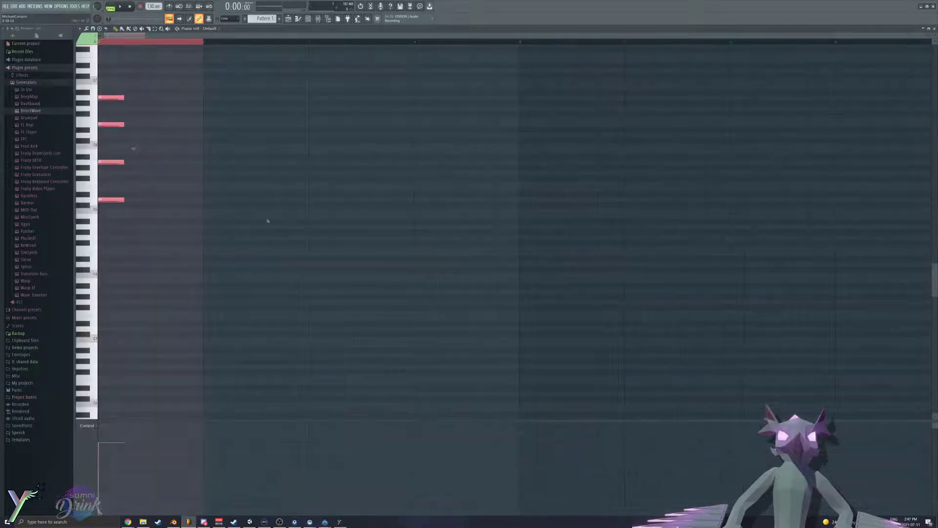
pyautogui.doubleClick(270, 30)
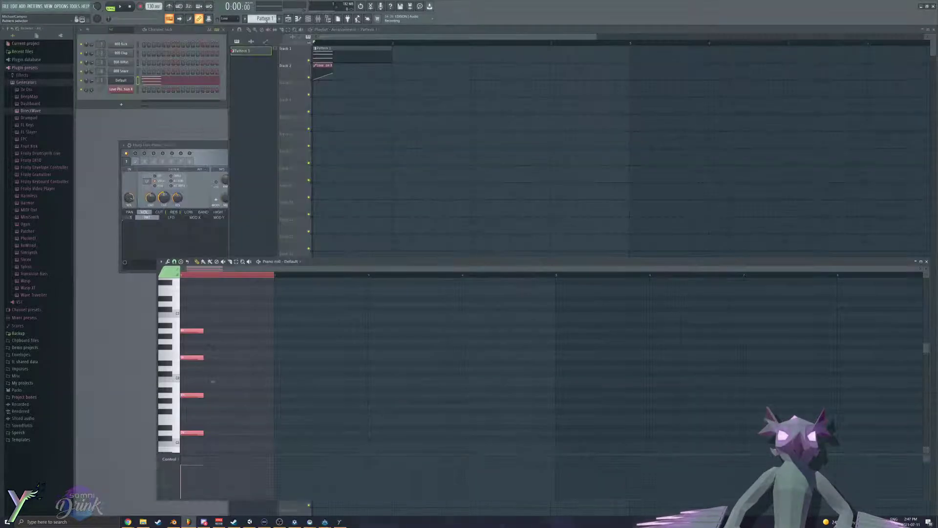
pyautogui.scroll(-1, 266, 20)
pyautogui.hotkey('ctrl', 'v')
pyautogui.press('space')
pyautogui.press('space')
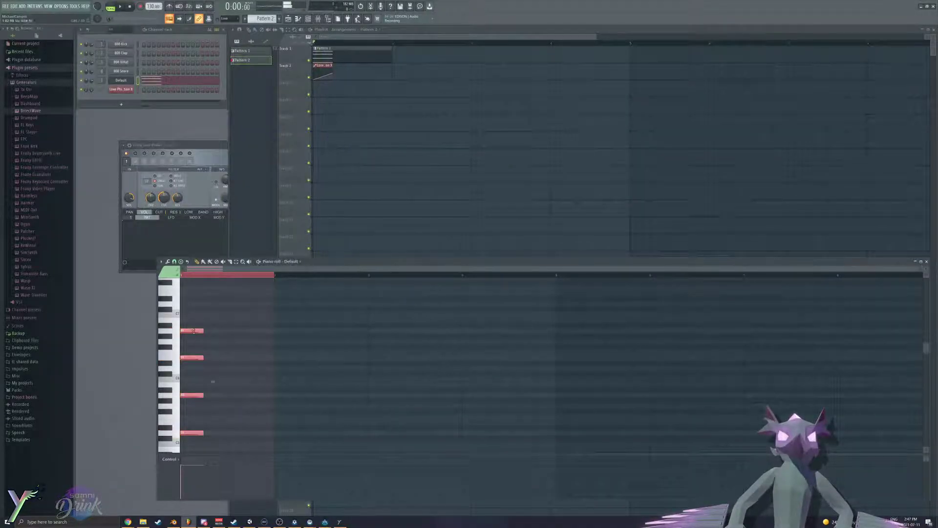
# Step: Place Pattern 2 on Track 1 of the playlist at bar 3 and play the arrangement
pyautogui.click(398, 56)
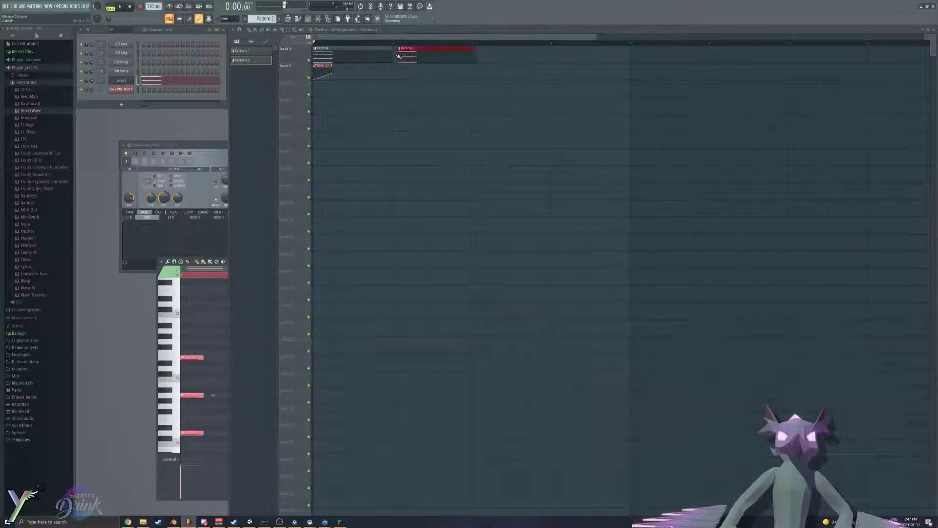
pyautogui.moveTo(419, 51); pyautogui.dragTo(481, 50)
pyautogui.press('space')
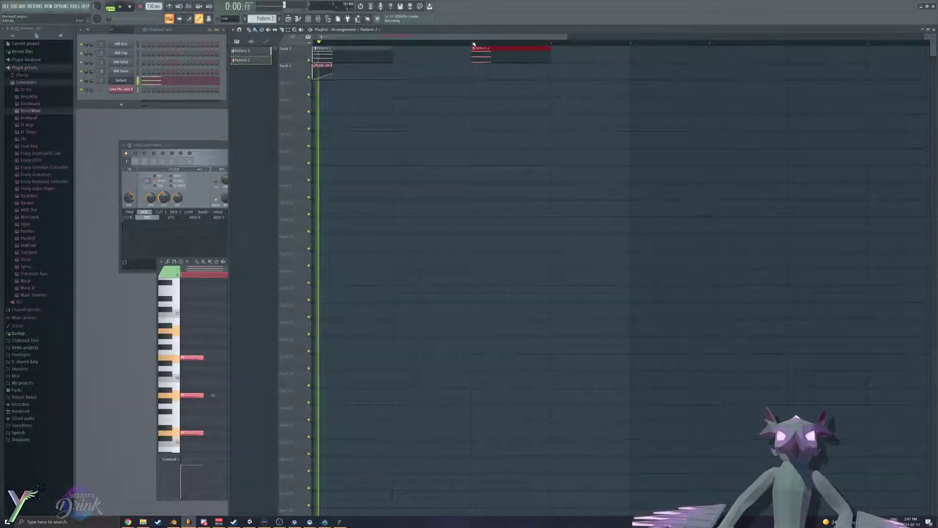
pyautogui.press('space')
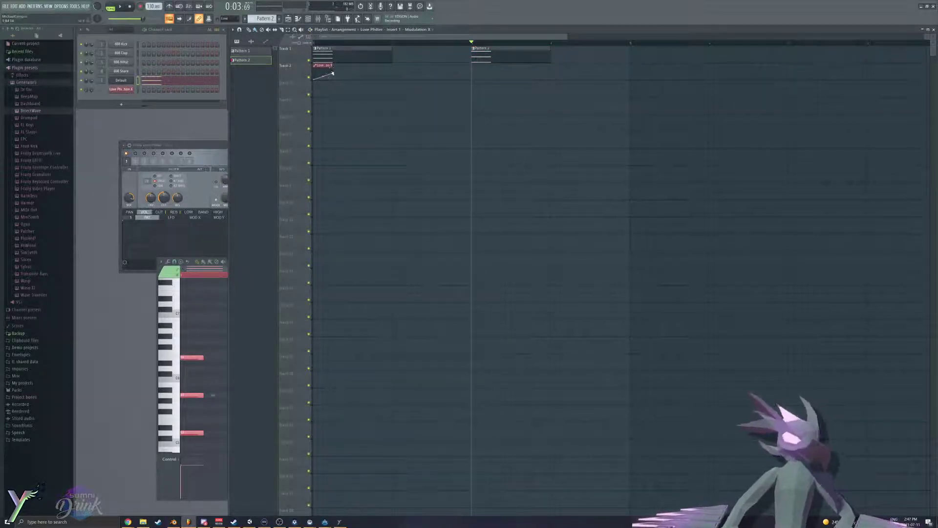
# Step: Extend the Modulation X automation with a level stretch that falls over Pattern 2's chord, and reduce that chord to its two lowest notes
pyautogui.moveTo(333, 79); pyautogui.dragTo(459, 79)
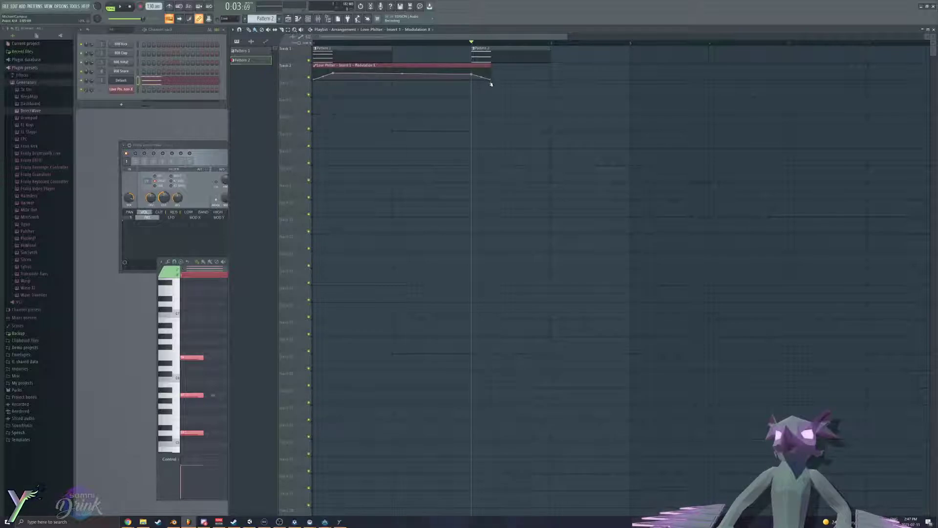
pyautogui.press('space')
pyautogui.press('space')
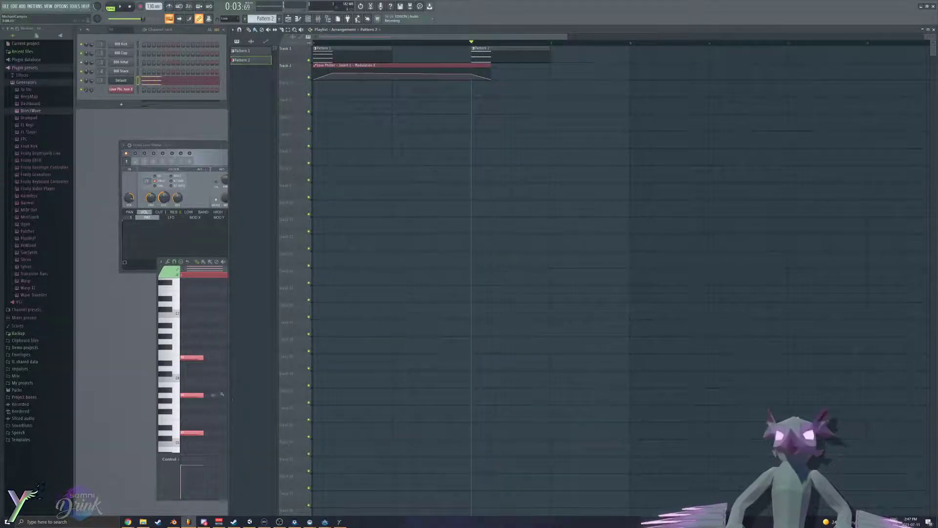
pyautogui.click(222, 393)
pyautogui.press('space')
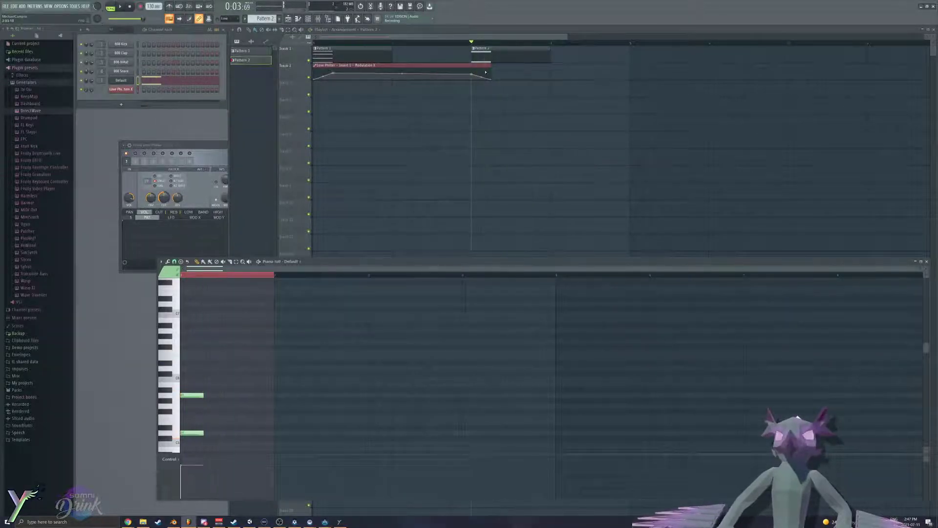
# Step: Raise the automation point at Pattern 2's start, bend the falling segment into a curve, and play the arrangement to test it
pyautogui.moveTo(471, 74); pyautogui.dragTo(471, 68)
pyautogui.press('space')
pyautogui.press('space')
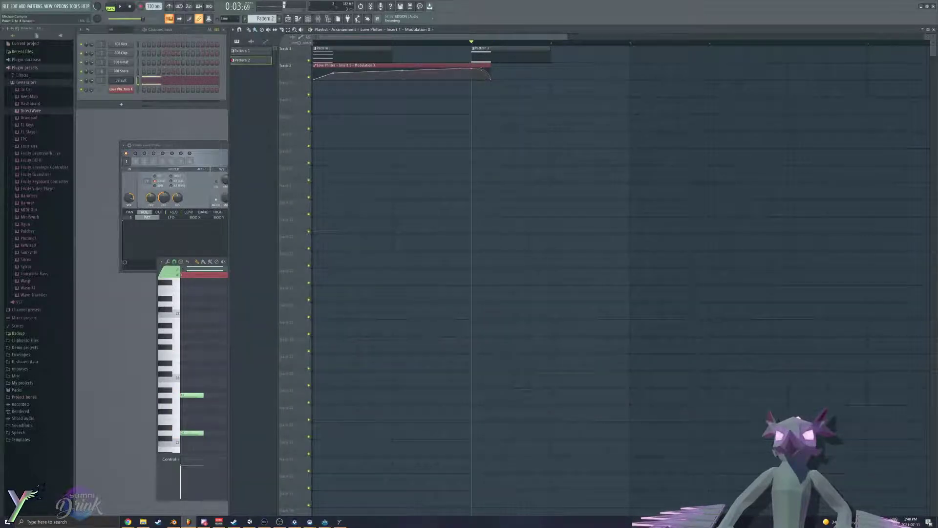
pyautogui.press('space')
pyautogui.press('space')
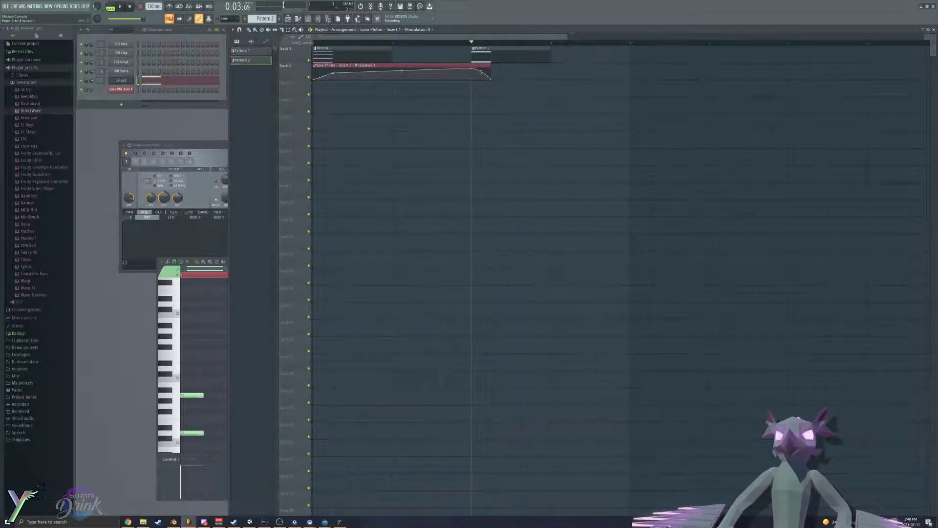
pyautogui.press('space')
pyautogui.press('space')
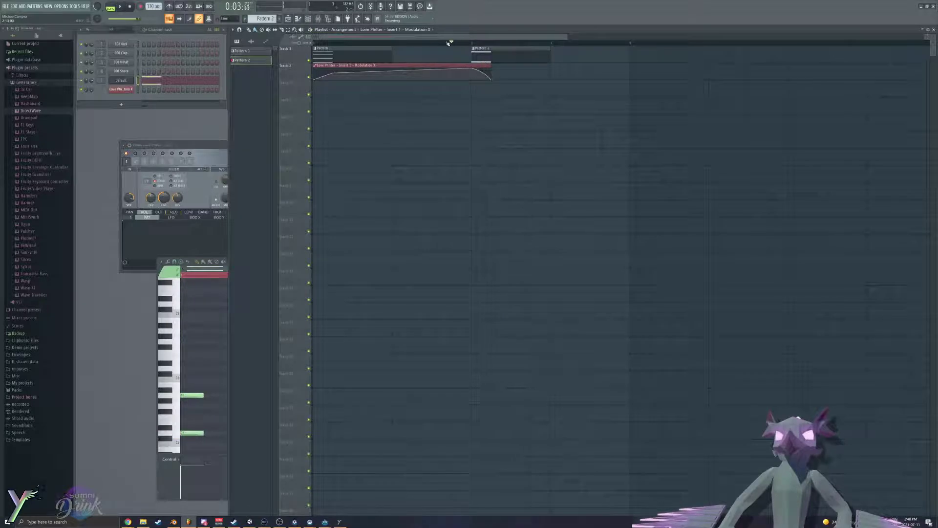
pyautogui.press('space')
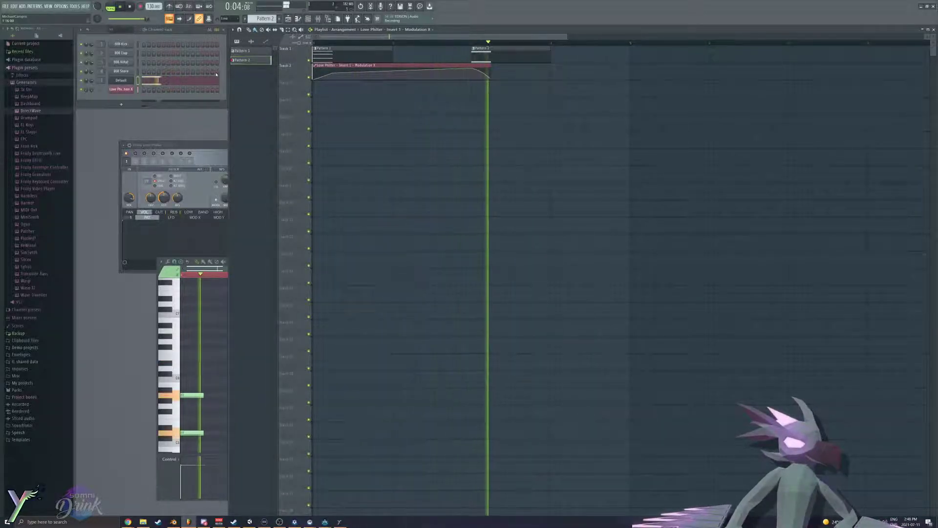
# Step: Open the Fruity Convolver effect on the mixer's Insert 1 and play the arrangement several times to hear its reverb
pyautogui.press('space')
pyautogui.click(318, 18)
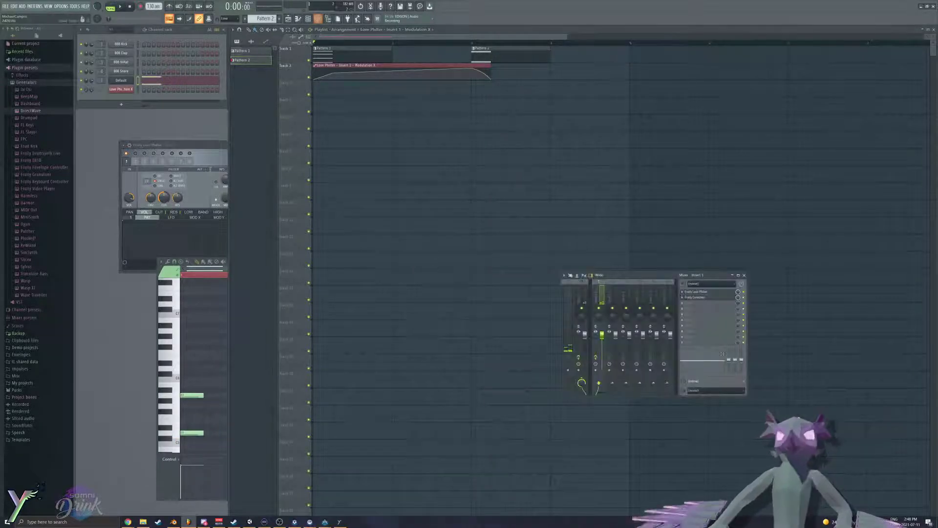
pyautogui.click(699, 297)
pyautogui.press('space')
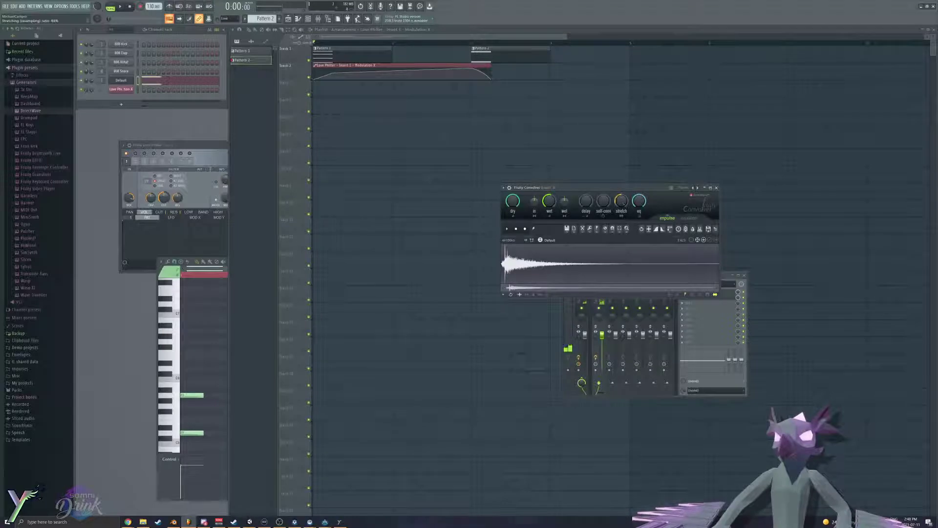
pyautogui.press('space')
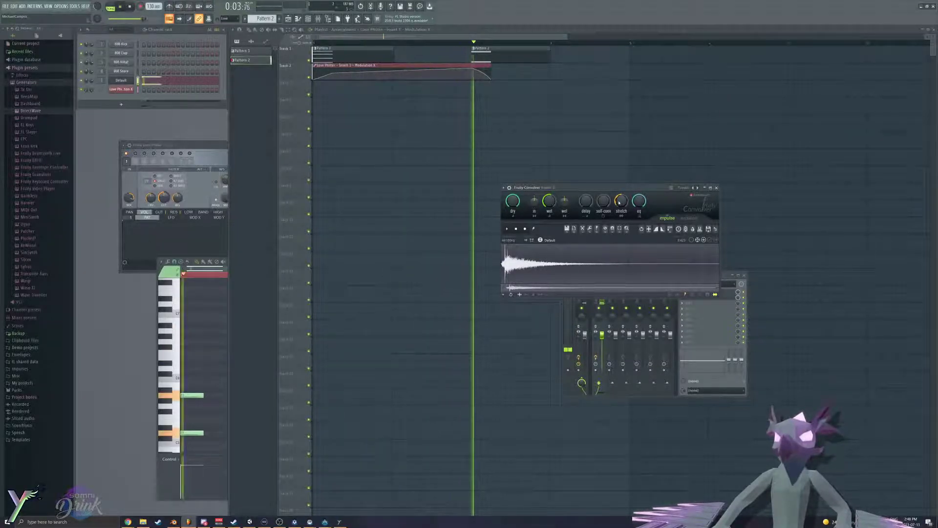
pyautogui.press('space')
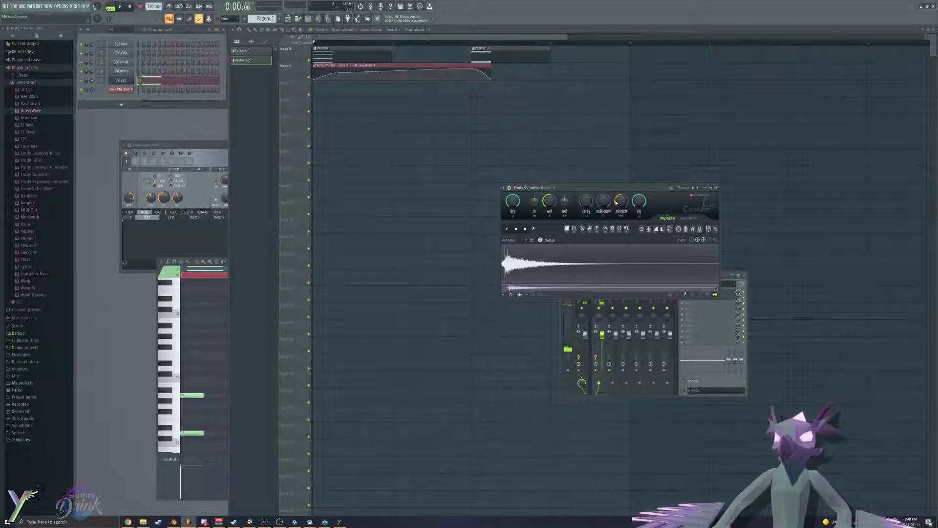
pyautogui.press('space')
pyautogui.press('space')
pyautogui.press('space')
pyautogui.press('space')
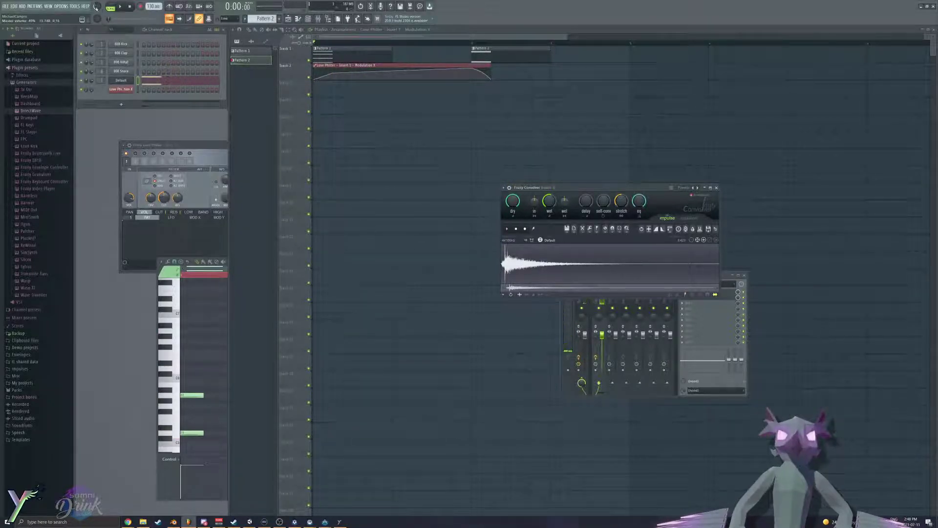
# Step: Raise the project's master volume and replay the arrangement to check the overall loudness
pyautogui.moveTo(96, 8); pyautogui.dragTo(97, 1)
pyautogui.press('space')
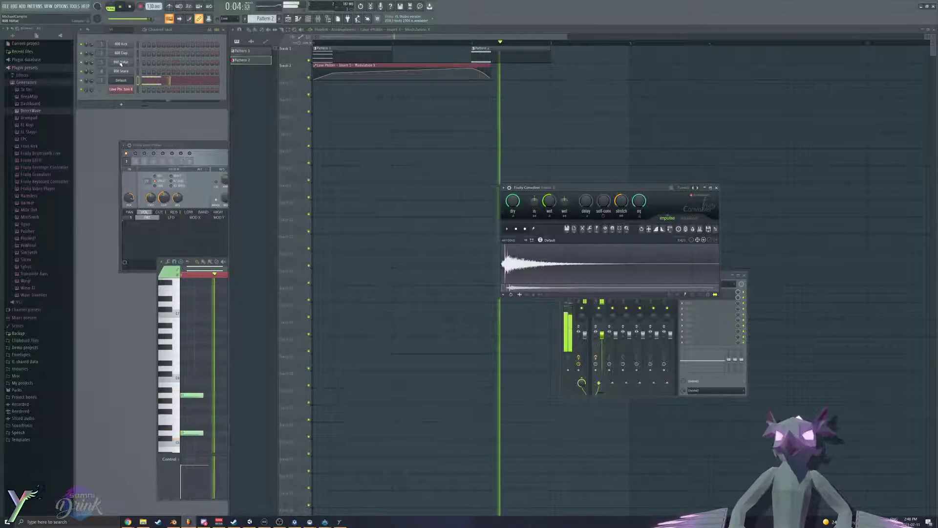
pyautogui.press('space')
pyautogui.press('space')
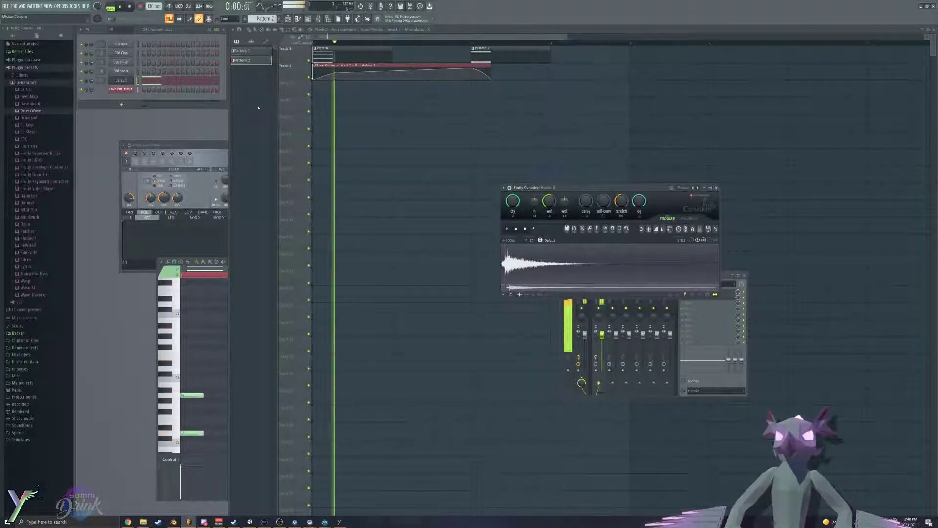
pyautogui.press('space')
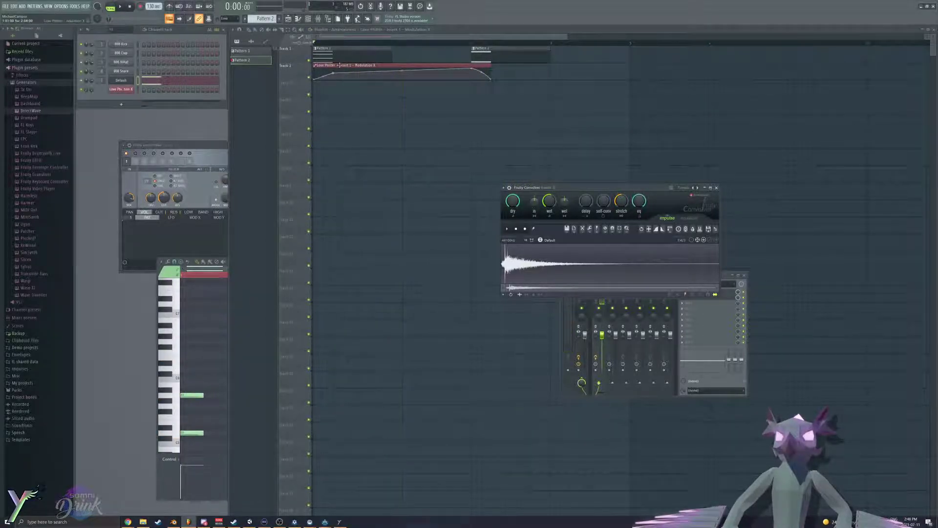
pyautogui.press('space')
pyautogui.press('space')
# Step: Show Pattern 1's chord in the piano roll and play the arrangement to compare both chords
pyautogui.moveTo(227, 372); pyautogui.dragTo(930, 373)
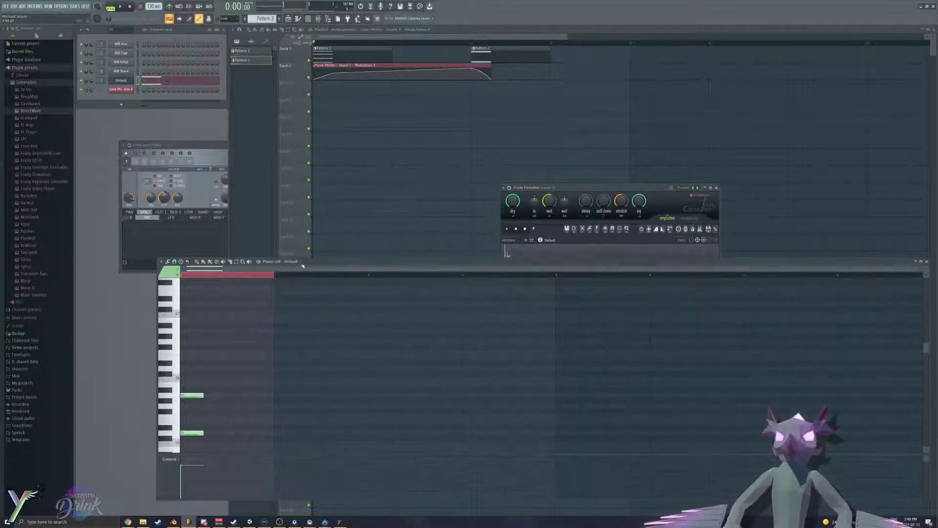
pyautogui.click(326, 55)
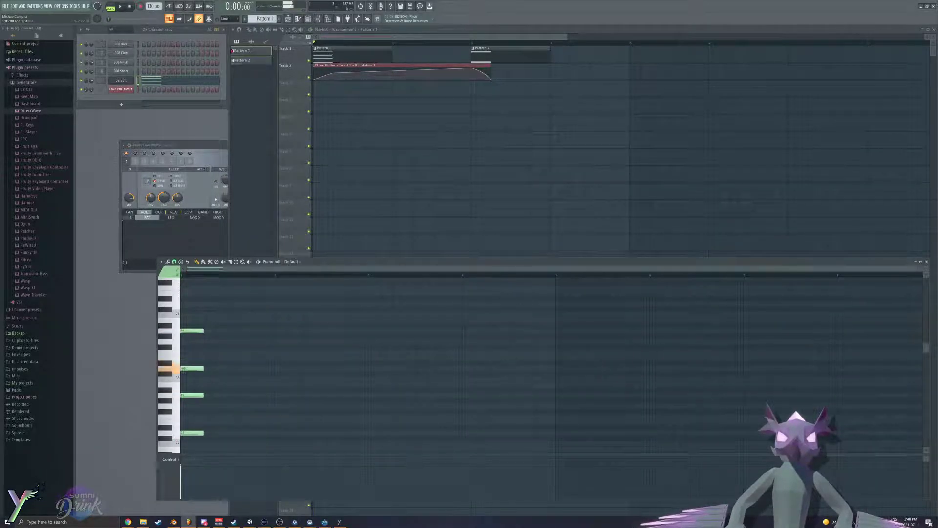
pyautogui.press('space')
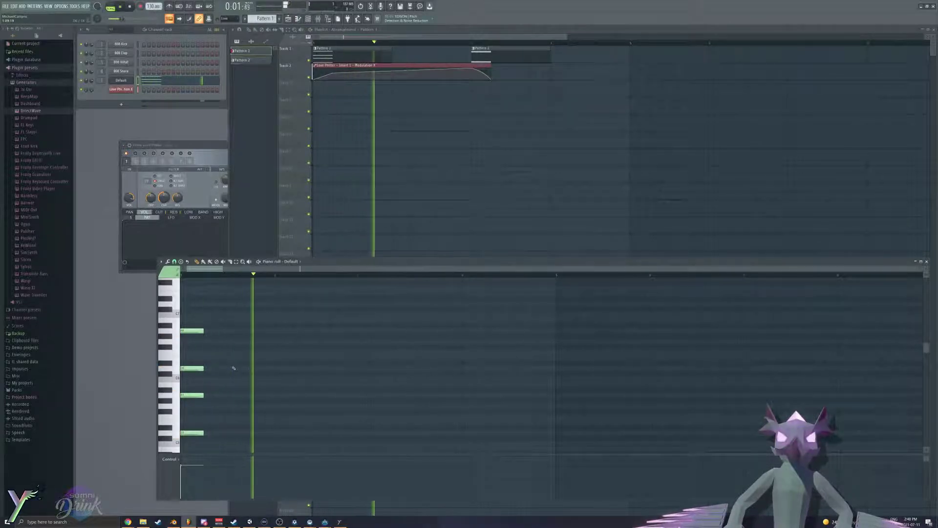
pyautogui.press('space')
pyautogui.press('space')
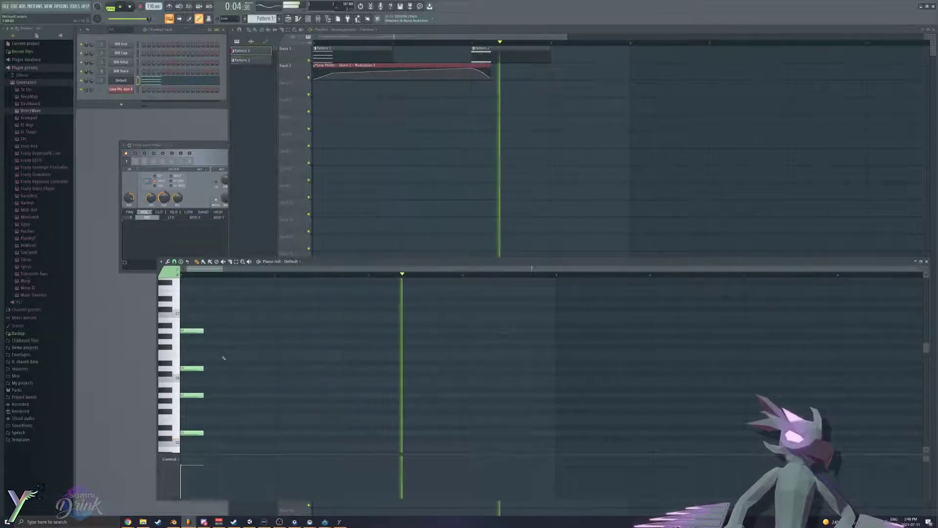
pyautogui.press('space')
# Step: Raise the Modulation X automation point after the initial rise to the maximum and play the arrangement
pyautogui.moveTo(332, 73); pyautogui.dragTo(332, 65)
pyautogui.press('space')
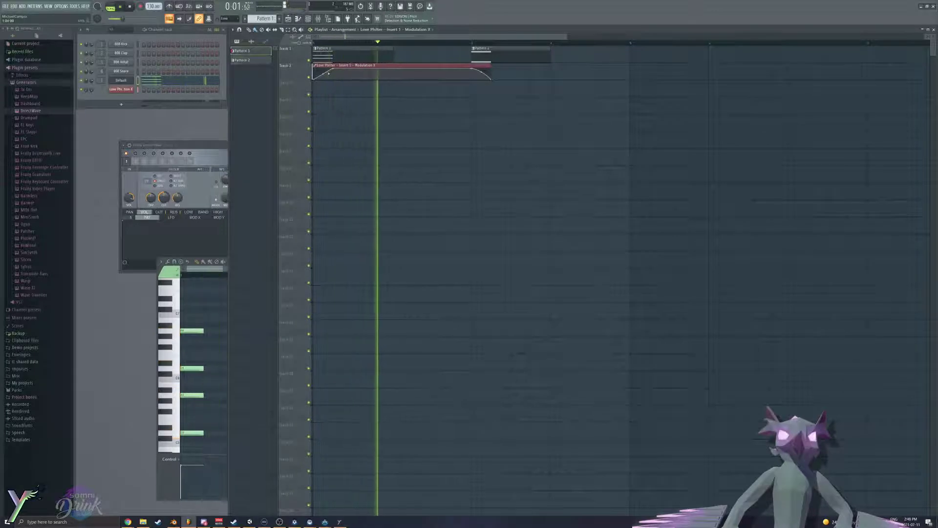
pyautogui.press('space')
# Step: Lower the velocity of all Pattern 1 notes, adjust the velocity of the two highest notes separately, and play the arrangement to test it
pyautogui.keyDown('ctrl'); pyautogui.moveTo(215, 301); pyautogui.dragTo(191, 456); pyautogui.keyUp('ctrl')
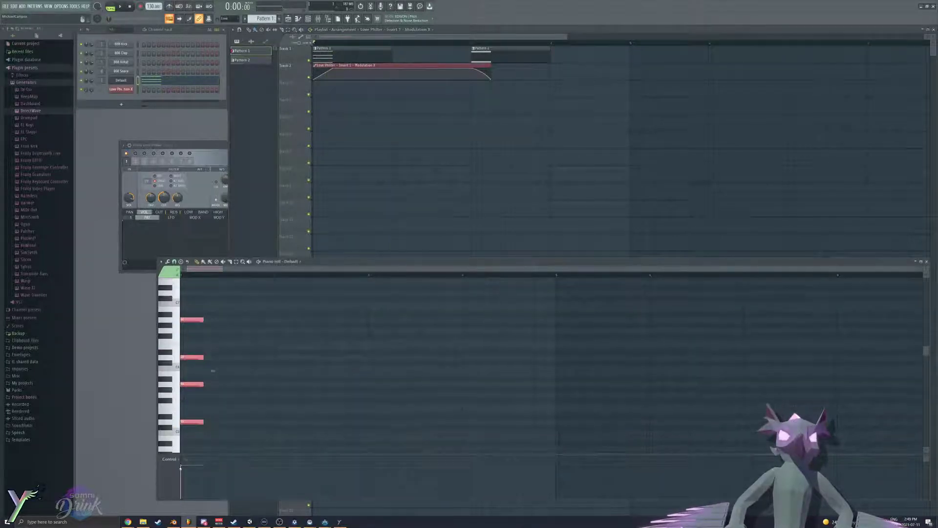
pyautogui.press('space')
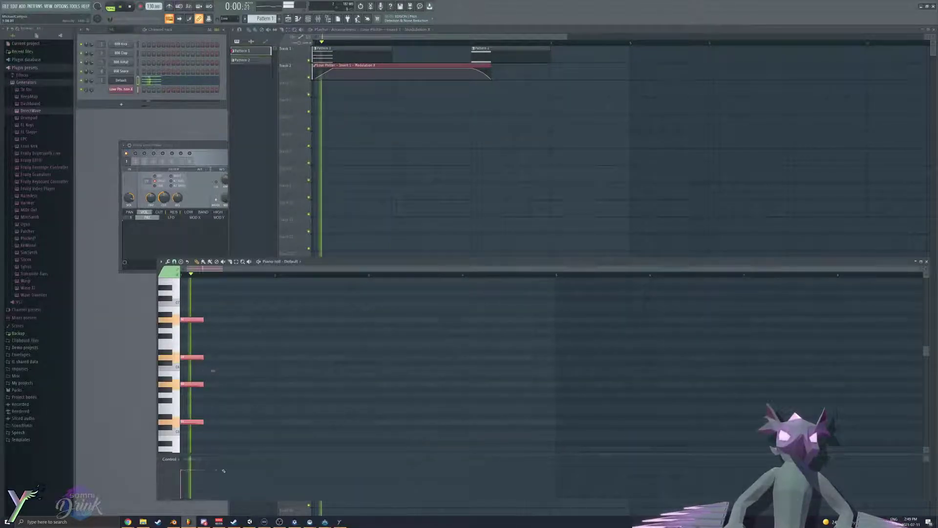
pyautogui.keyDown('ctrl'); pyautogui.moveTo(224, 312); pyautogui.dragTo(201, 372); pyautogui.keyUp('ctrl')
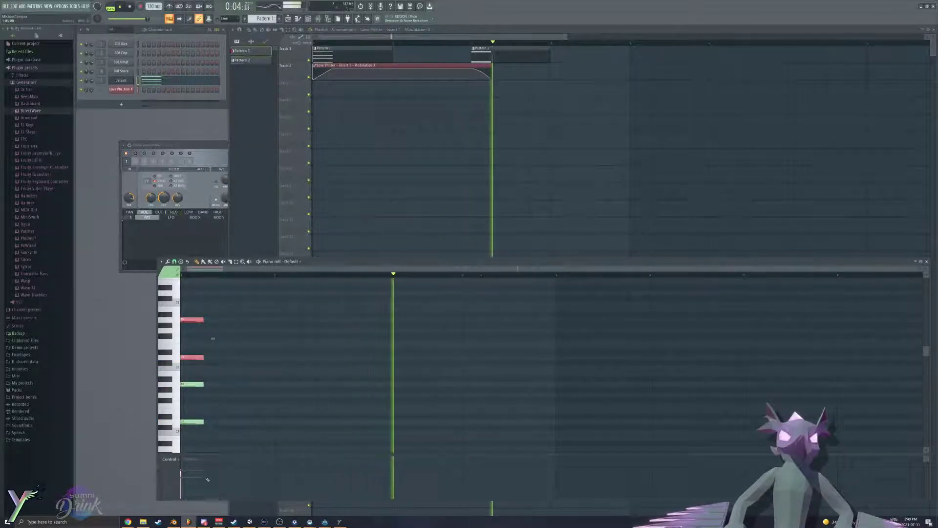
pyautogui.press('space')
pyautogui.press('space')
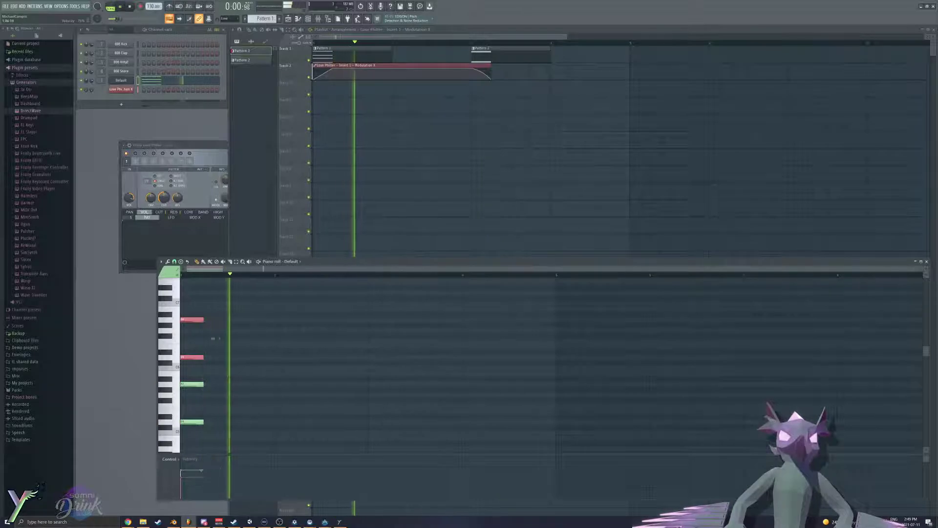
pyautogui.press('space')
pyautogui.press('space')
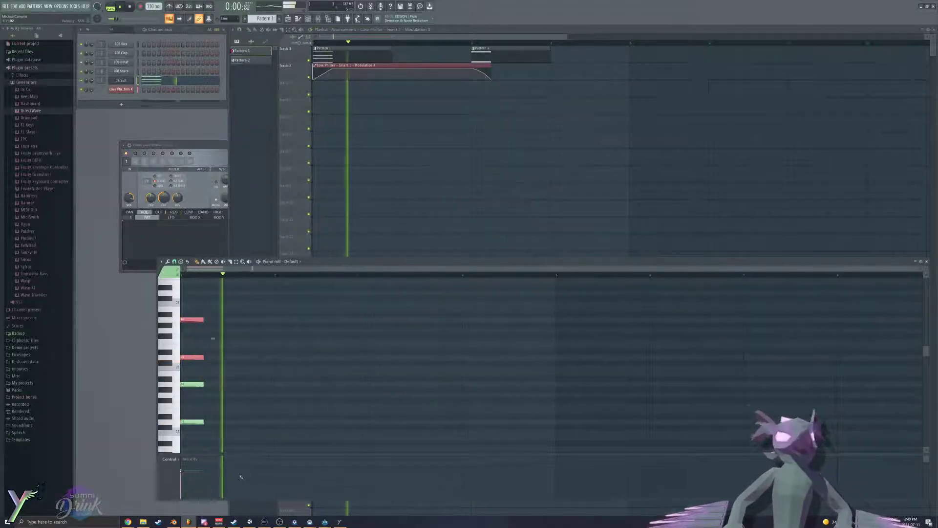
pyautogui.press('space')
pyautogui.press('space')
pyautogui.press('space')
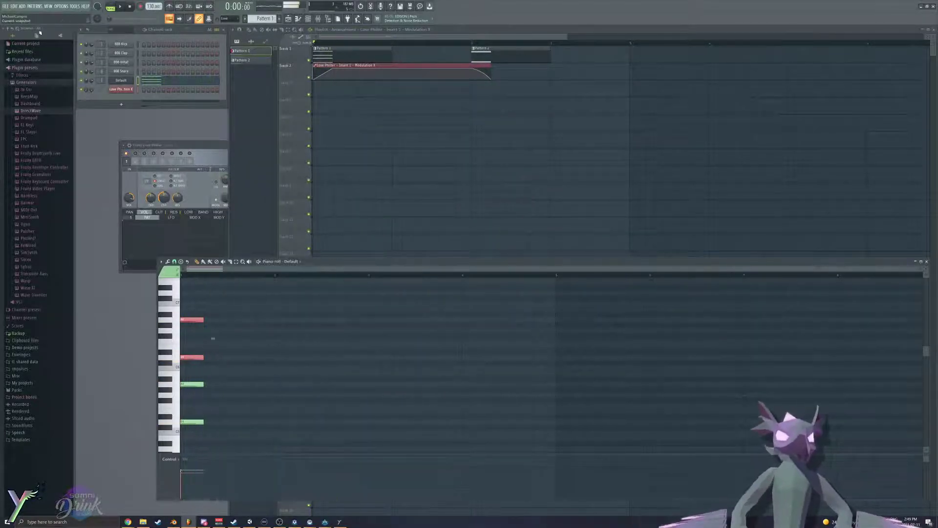
# Step: Select Pattern 1's bar as the playlist time range and start exporting it as an Ogg Vorbis file, moving the save dialog aside
pyautogui.moveTo(386, 44); pyautogui.dragTo(318, 44, button='right')
pyautogui.click(6, 6)
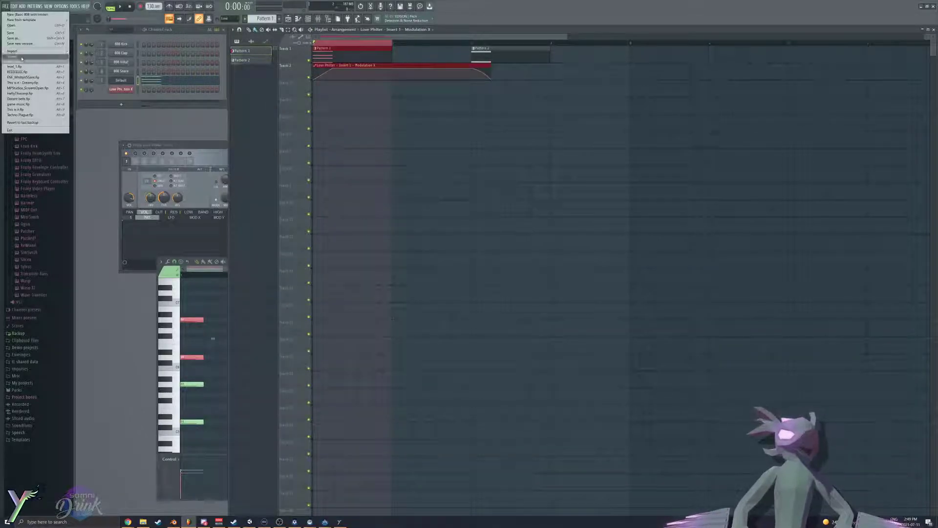
pyautogui.moveTo(21, 58)
pyautogui.click(87, 72)
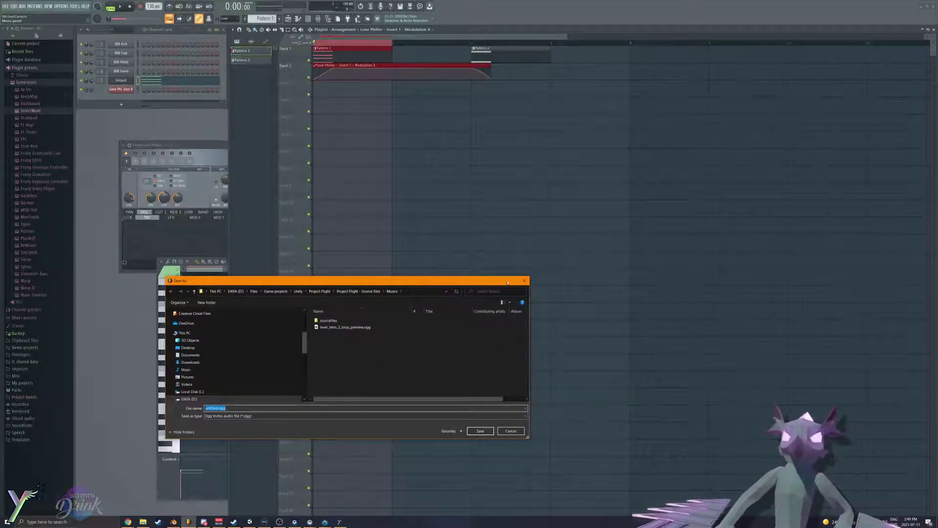
pyautogui.moveTo(378, 280); pyautogui.dragTo(156, 525)
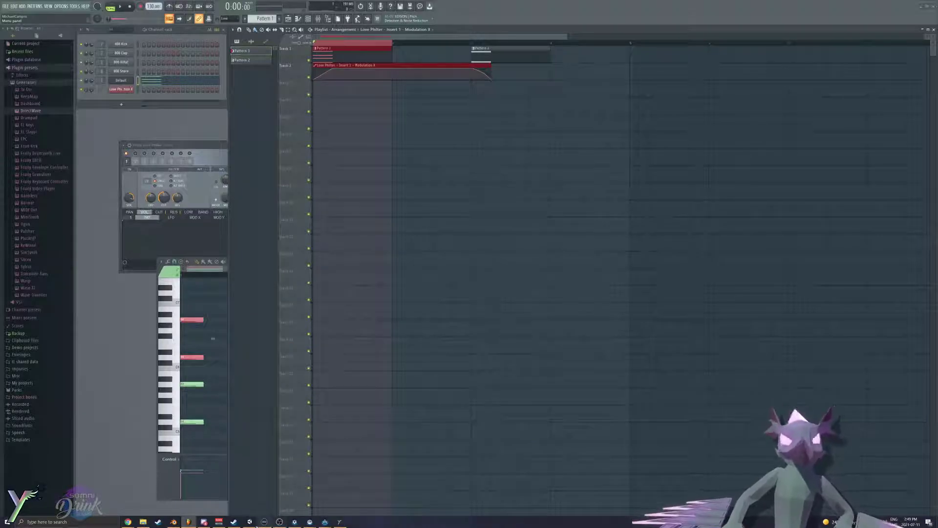
# Step: Switch to Unity and create a folder named Sounds inside the astronaut avatar's model folder
pyautogui.click(249, 523)
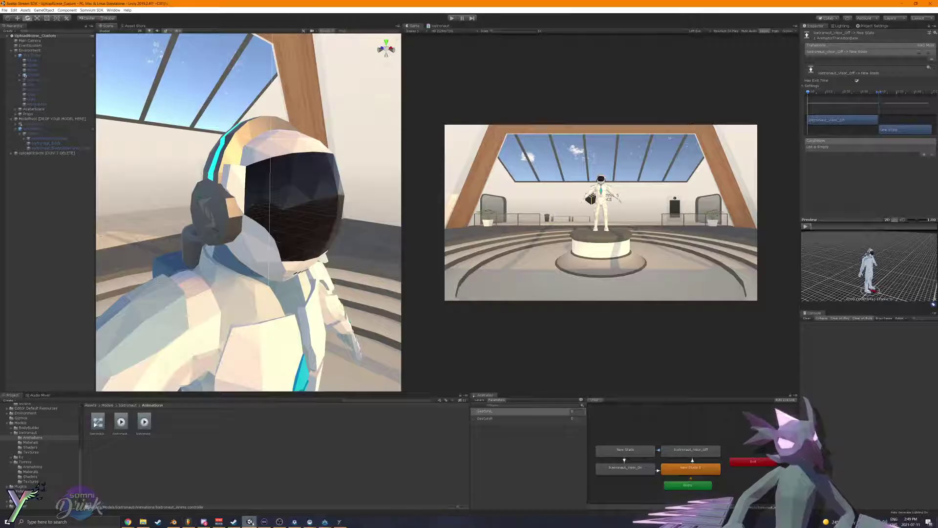
pyautogui.click(128, 405)
pyautogui.rightClick(199, 473)
pyautogui.moveTo(244, 351)
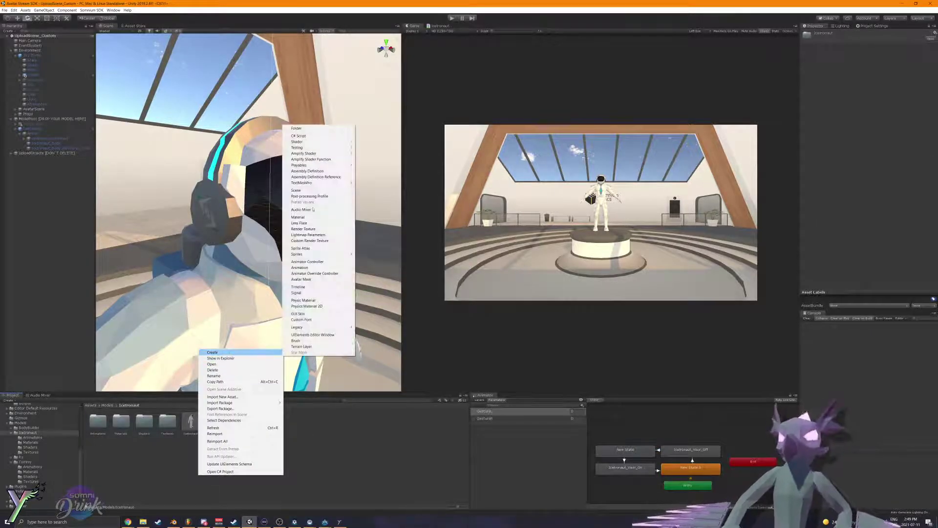
pyautogui.click(306, 129)
pyautogui.write('Sou')
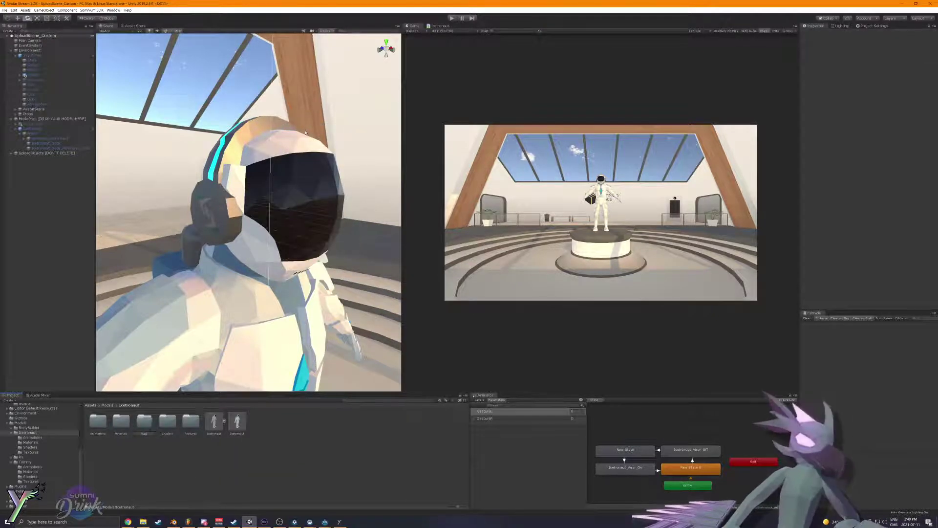
pyautogui.write('nd')
pyautogui.press('Return')
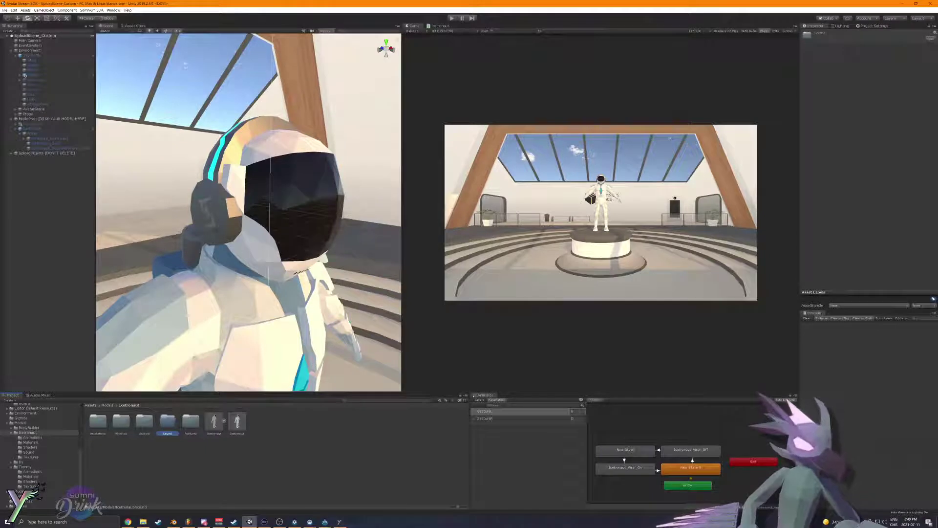
pyautogui.rightClick(170, 419)
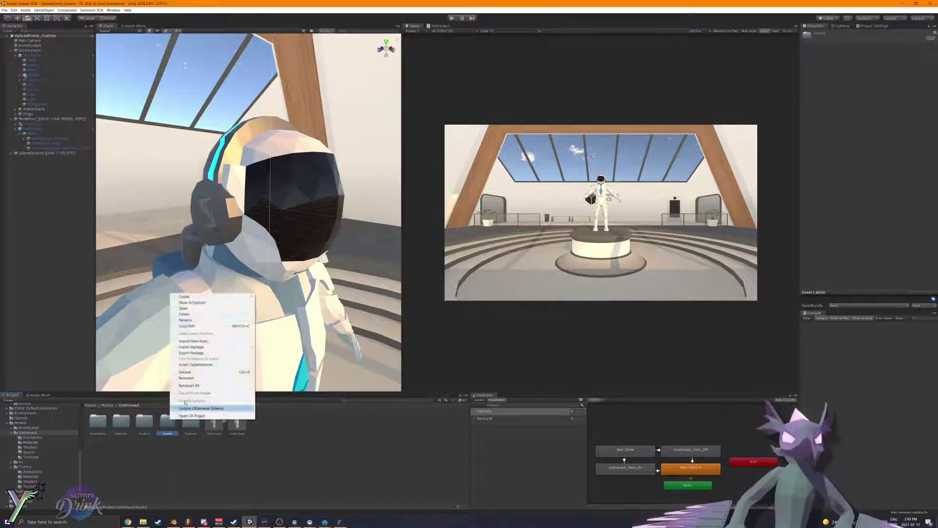
pyautogui.click(187, 320)
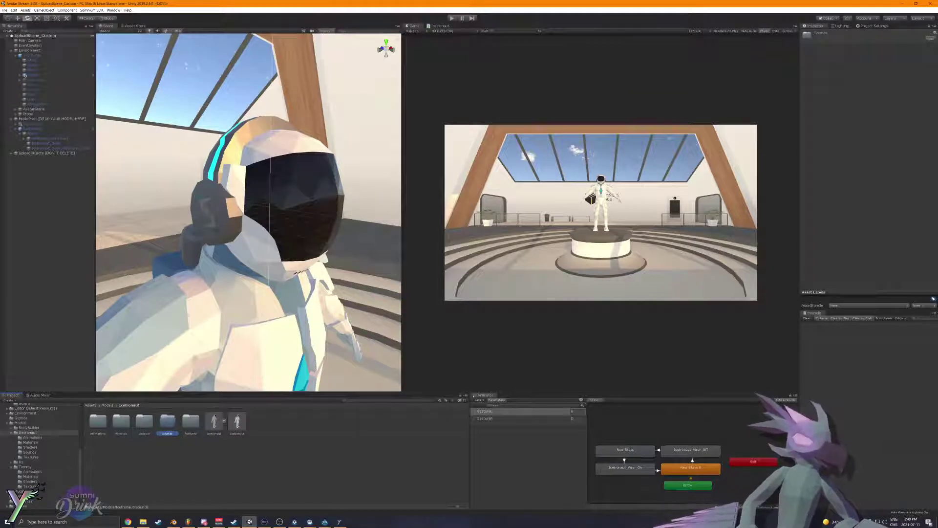
# Step: Show the new Sounds folder in File Explorer and move that window out of the way
pyautogui.rightClick(171, 422)
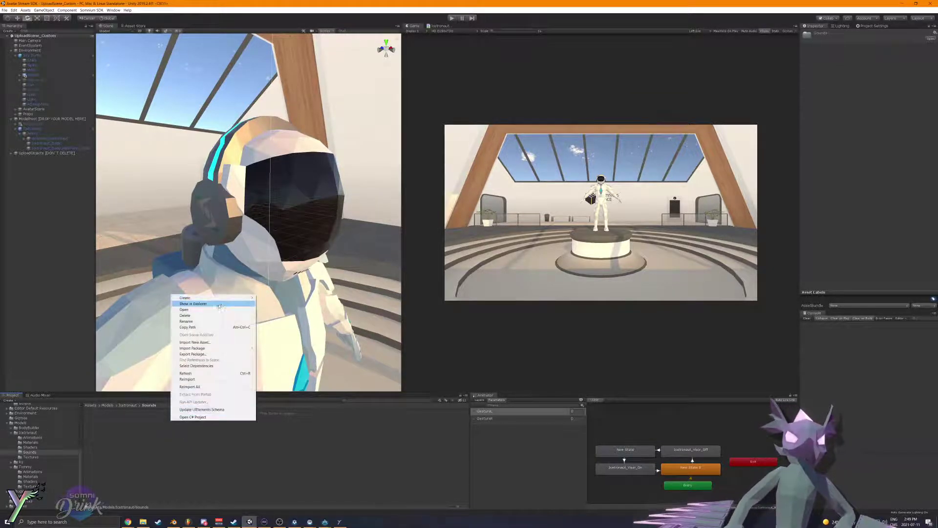
pyautogui.click(219, 307)
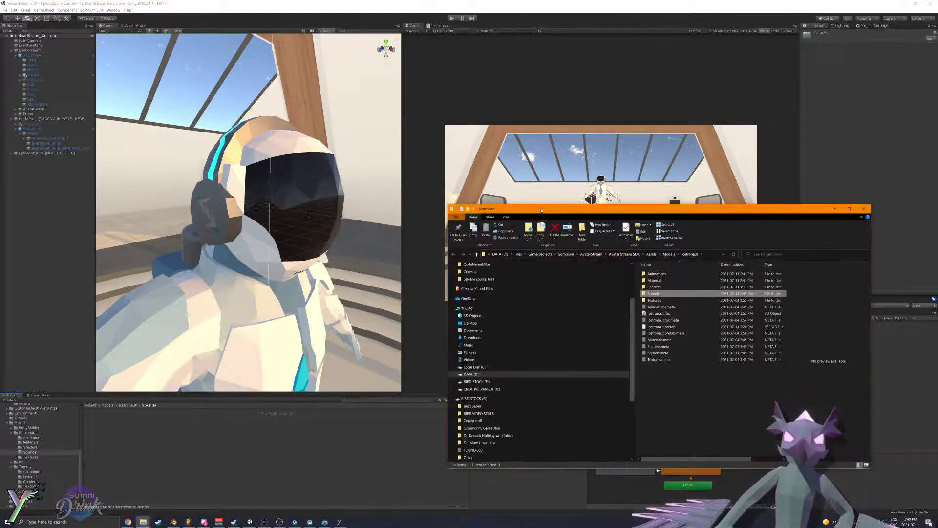
pyautogui.moveTo(541, 210); pyautogui.dragTo(0, 392)
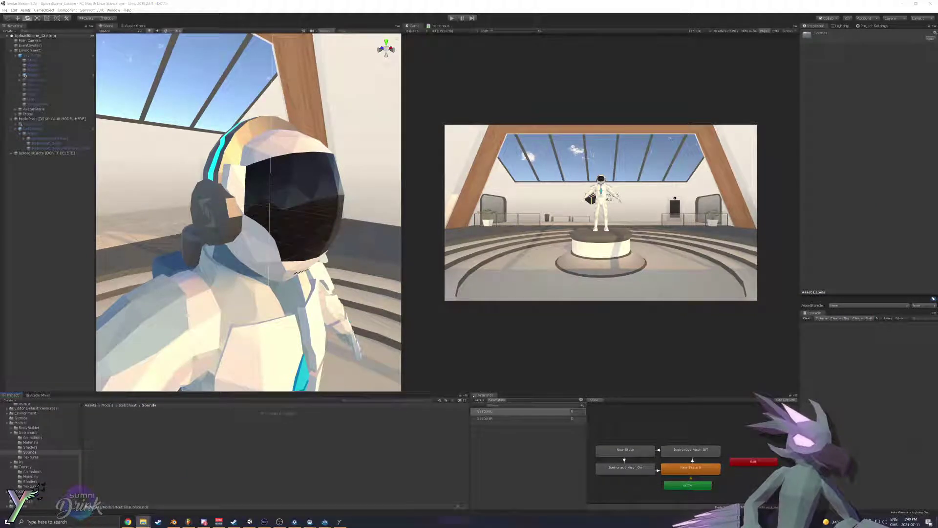
# Step: Switch back to FL Studio and render the song selection to the OGG file
pyautogui.hotkey('alt', 'Tab')
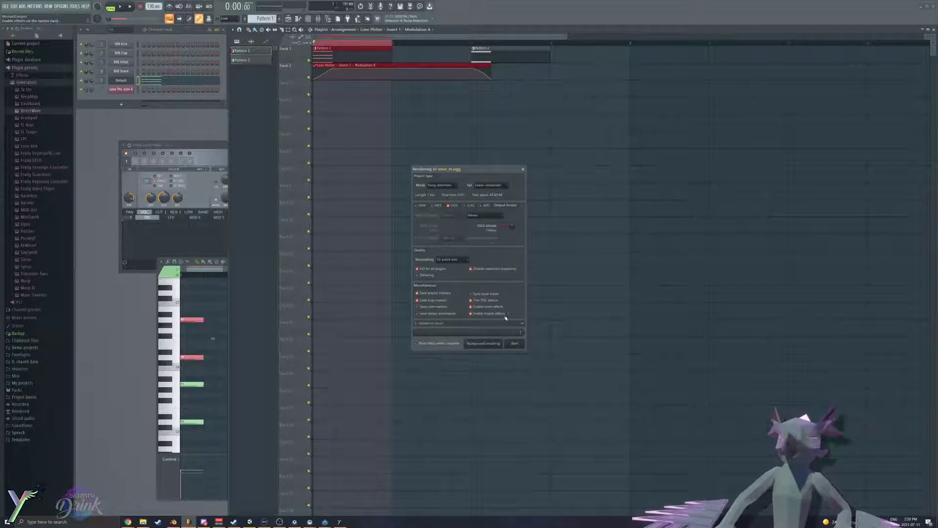
pyautogui.click(515, 343)
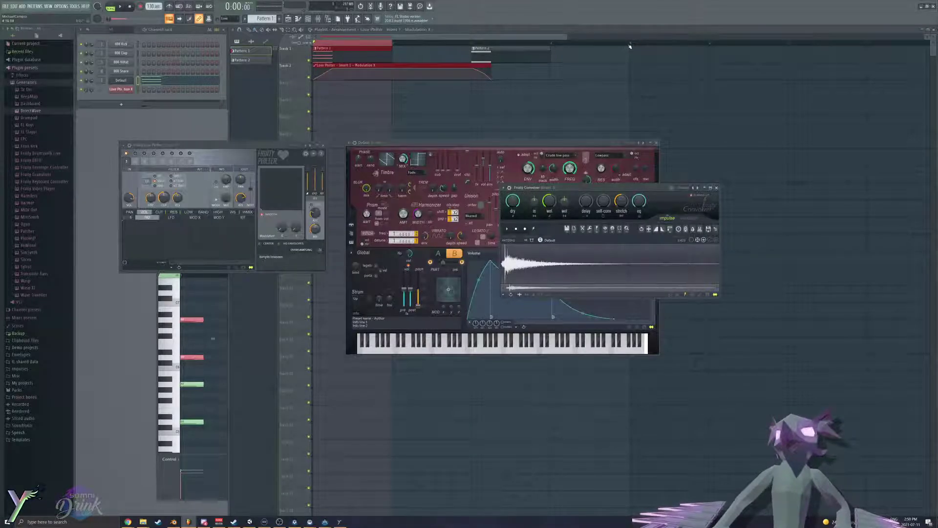
pyautogui.click(6, 7)
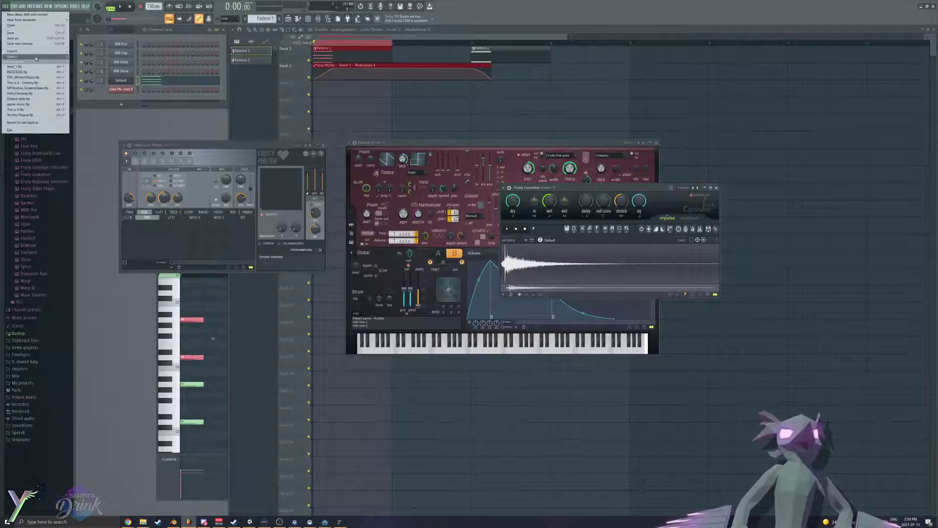
pyautogui.moveTo(30, 56)
pyautogui.click(92, 72)
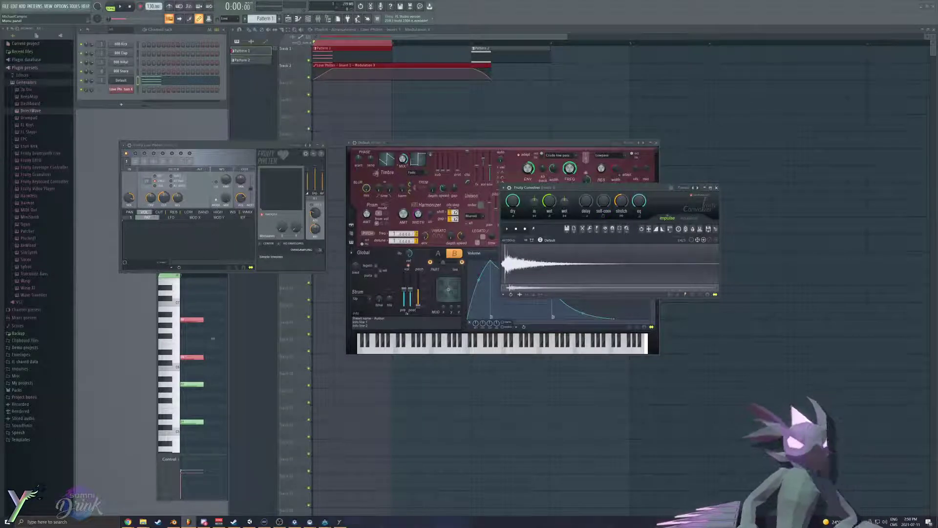
pyautogui.press('Return')
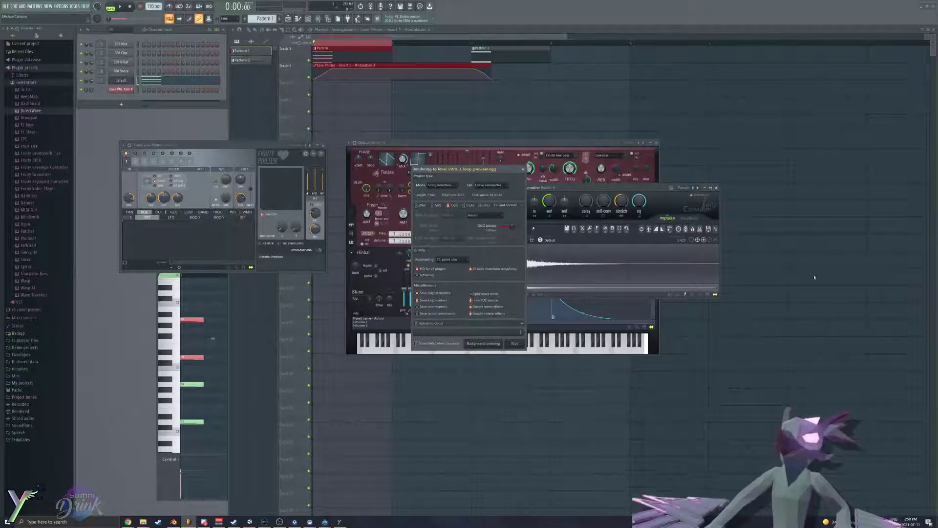
pyautogui.click(522, 169)
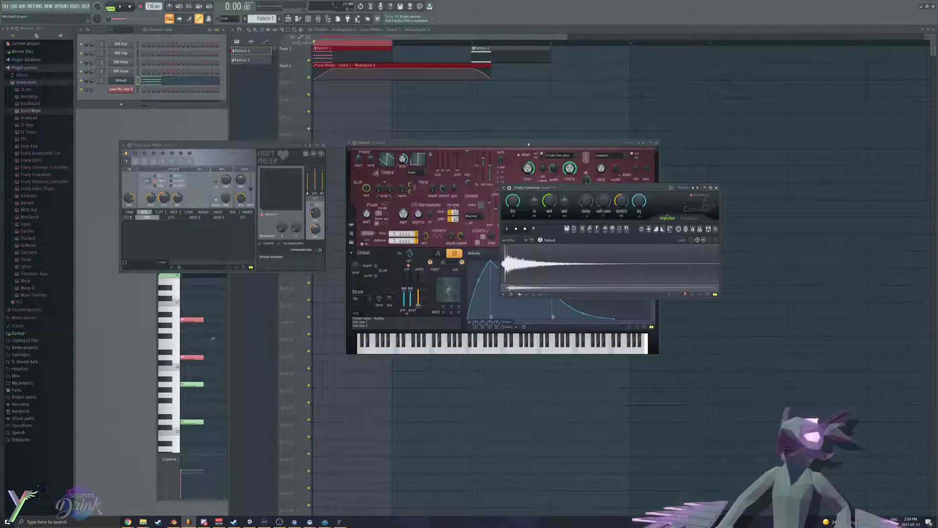
# Step: Select Pattern 2's bar as the playlist time range and render that song selection to visor_out.ogg
pyautogui.keyDown('ctrl'); pyautogui.moveTo(478, 43); pyautogui.dragTo(551, 52); pyautogui.keyUp('ctrl')
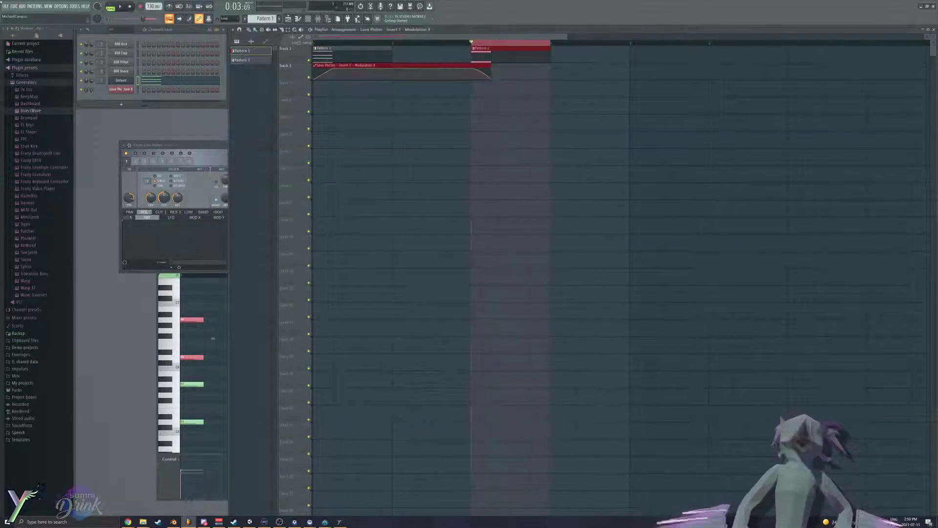
pyautogui.click(5, 6)
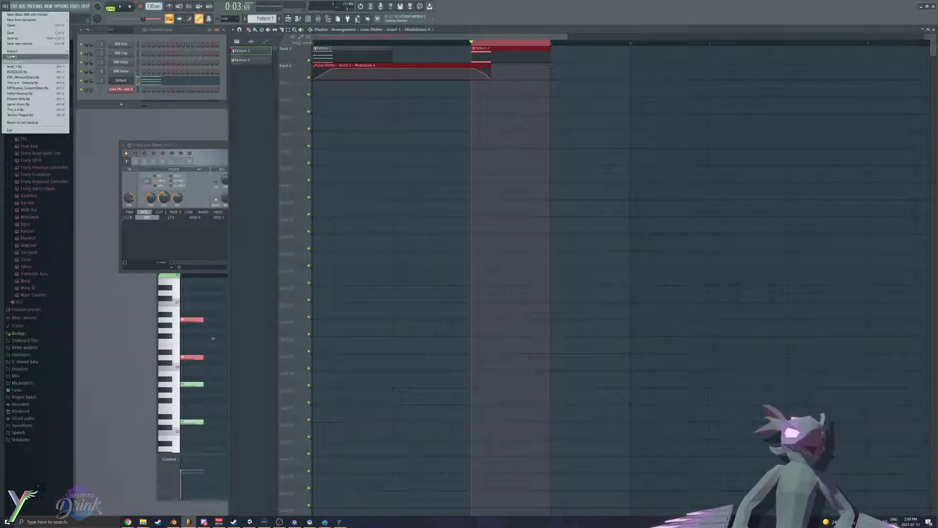
pyautogui.moveTo(12, 57)
pyautogui.click(82, 73)
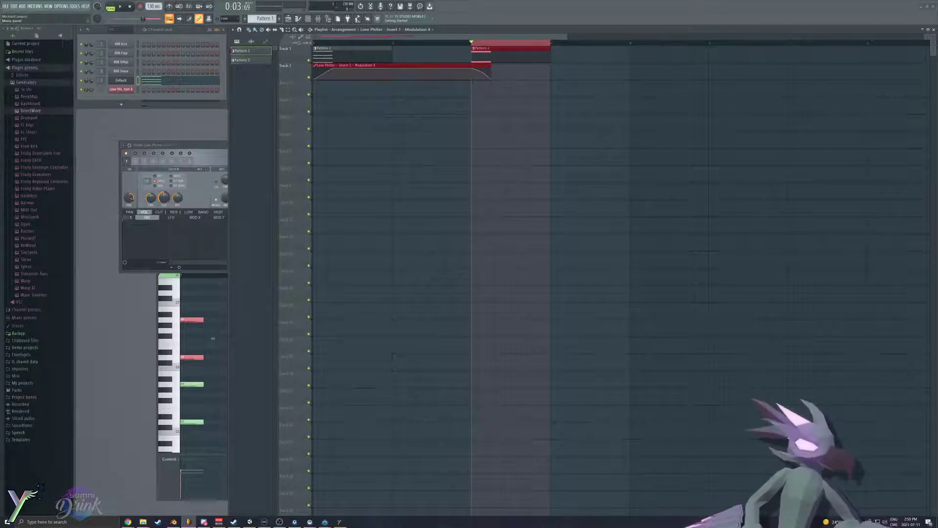
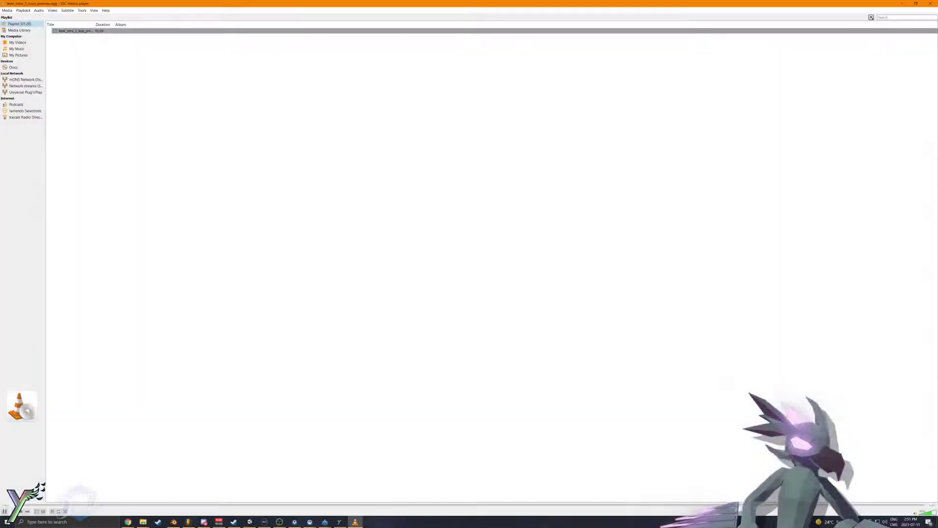
pyautogui.click(925, 2)
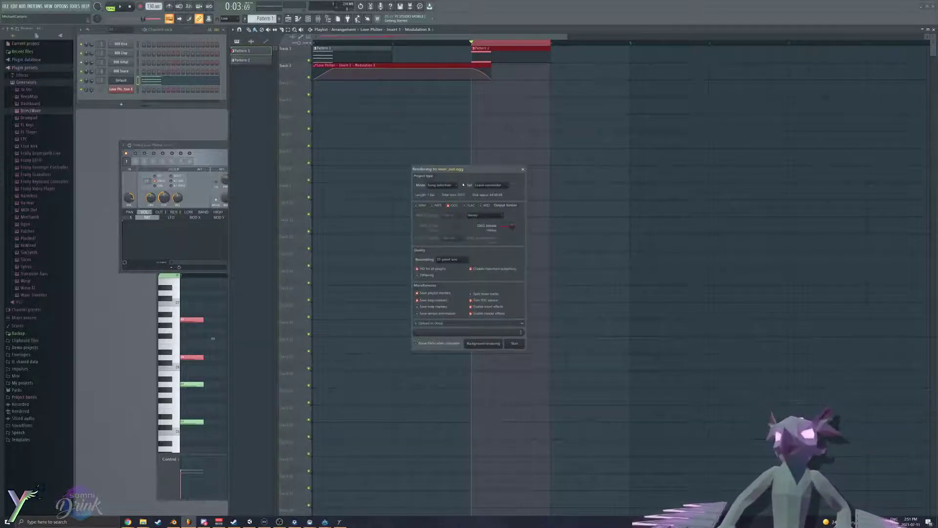
pyautogui.click(514, 343)
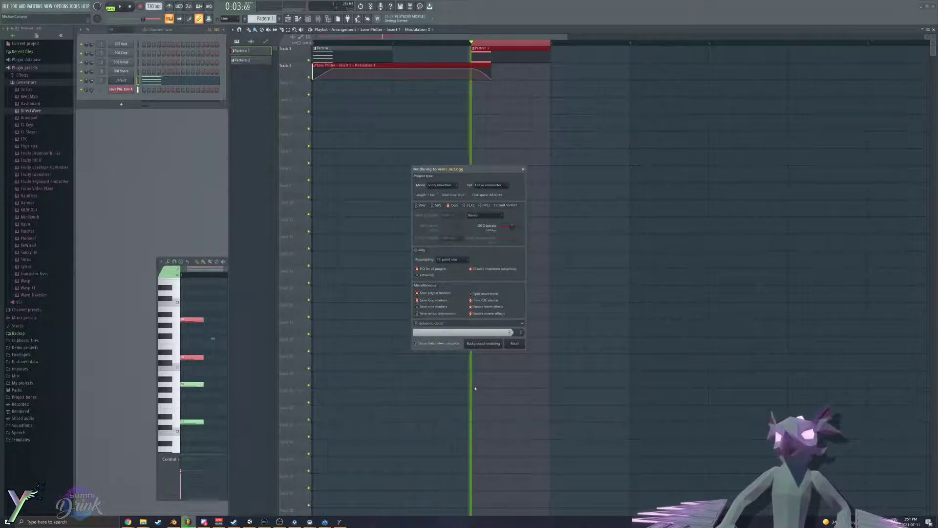
# Step: Switch to Unity and preview the visor_in and visor_out audio clips in the Sounds folder
pyautogui.click(250, 521)
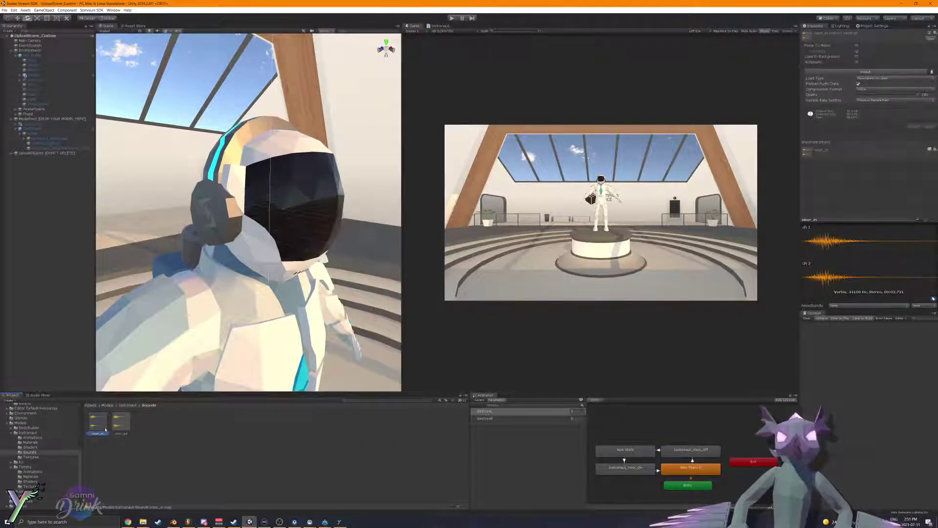
pyautogui.click(926, 221)
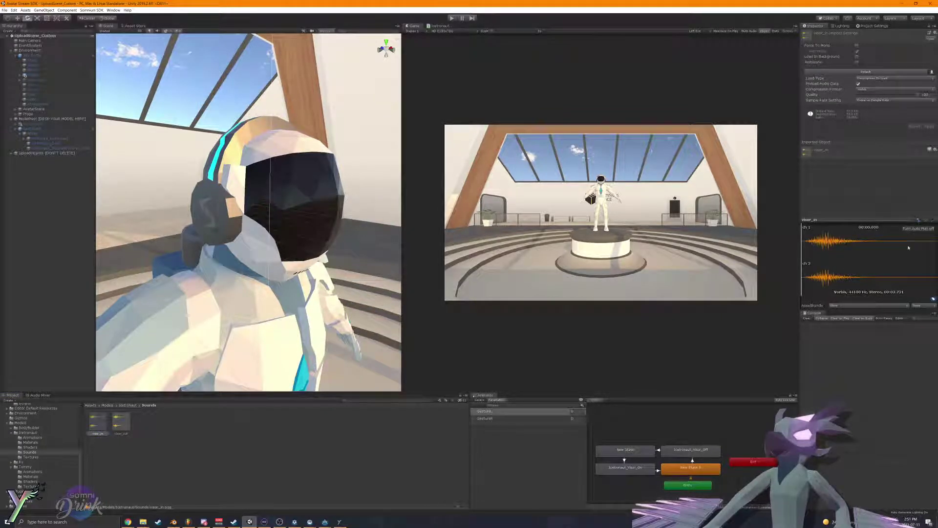
pyautogui.click(120, 424)
pyautogui.click(100, 424)
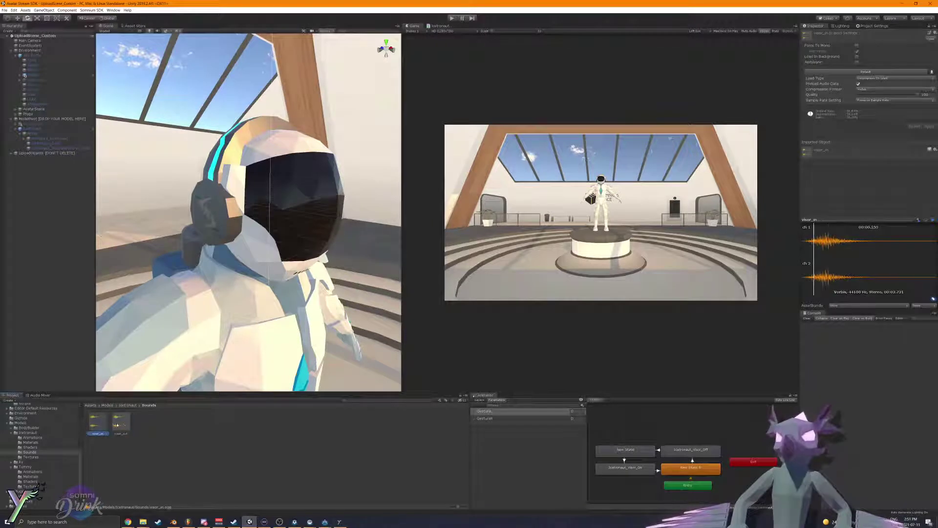
pyautogui.click(119, 424)
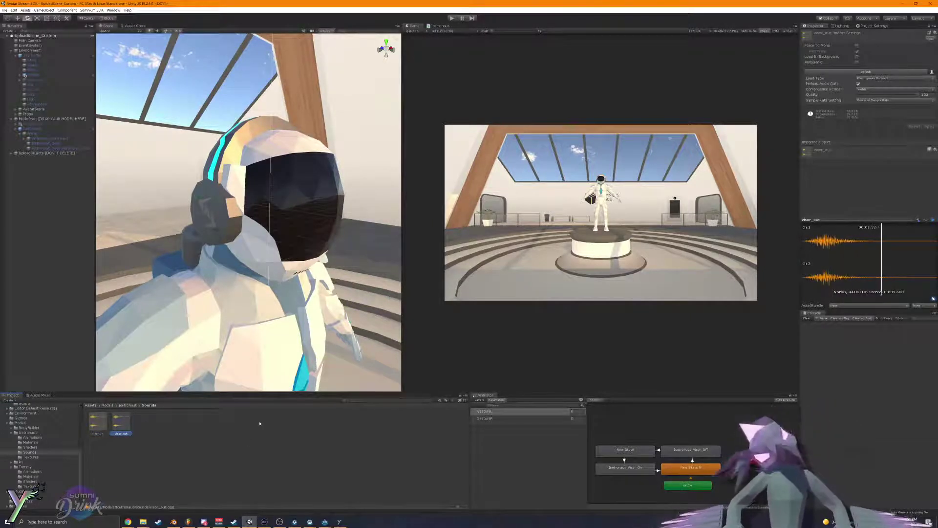
# Step: Expand the astronaut's armature hierarchy and add an Audio Source component to the Head bone
pyautogui.keyDown('alt'); pyautogui.click(23, 140); pyautogui.keyUp('alt')
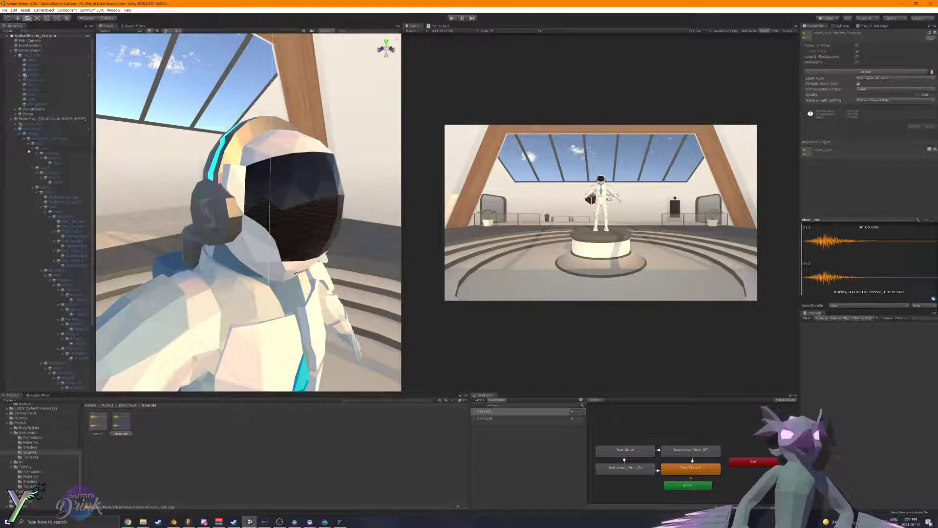
pyautogui.click(64, 211)
pyautogui.click(842, 73)
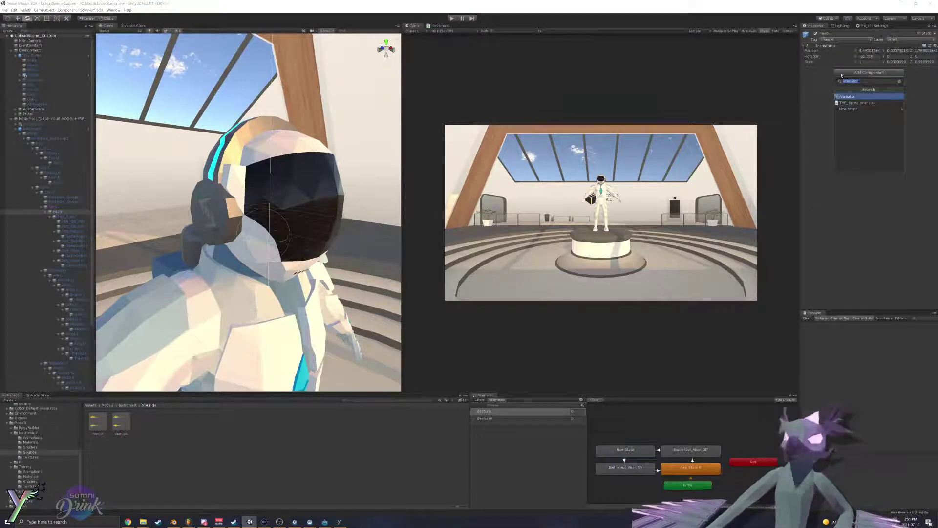
pyautogui.write('audio')
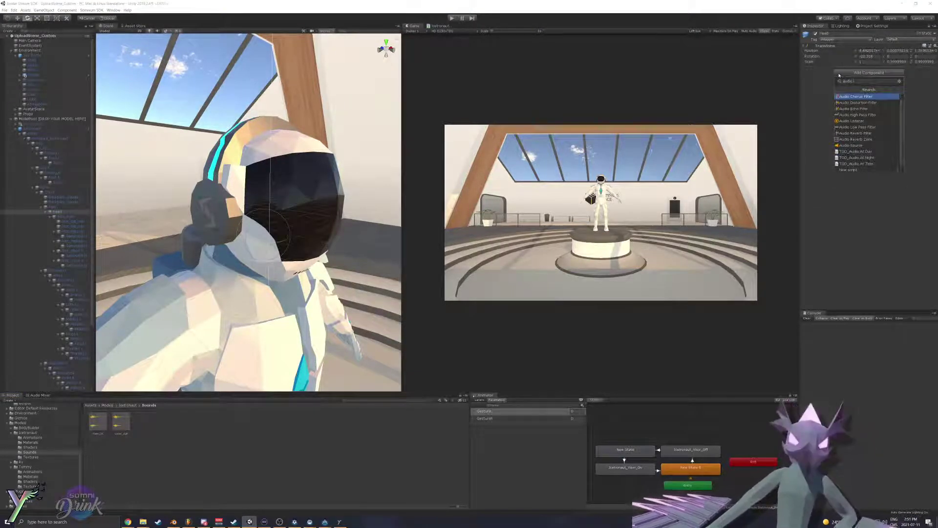
pyautogui.write(' sour')
pyautogui.press('Return')
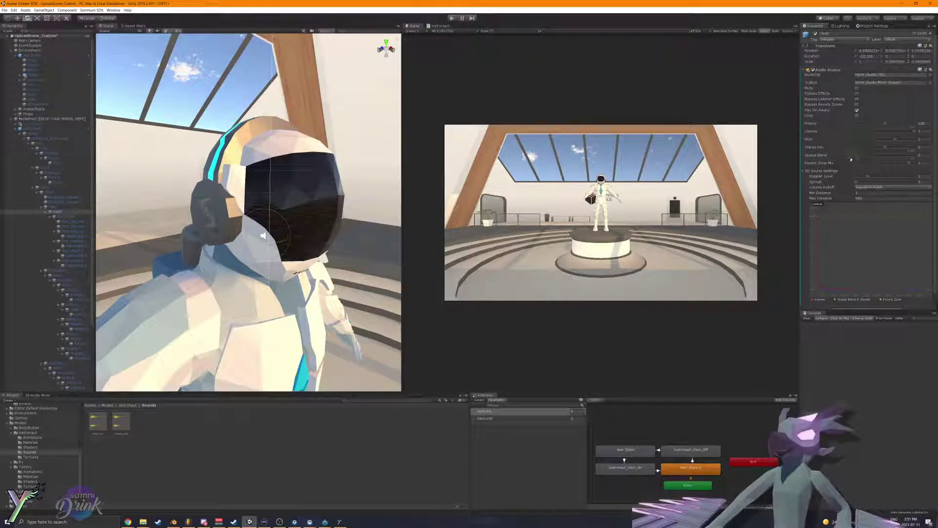
# Step: Set the Head's Audio Source to spatial blend 1, assign visor_in as its clip and enable looping
pyautogui.moveTo(856, 156); pyautogui.dragTo(925, 155)
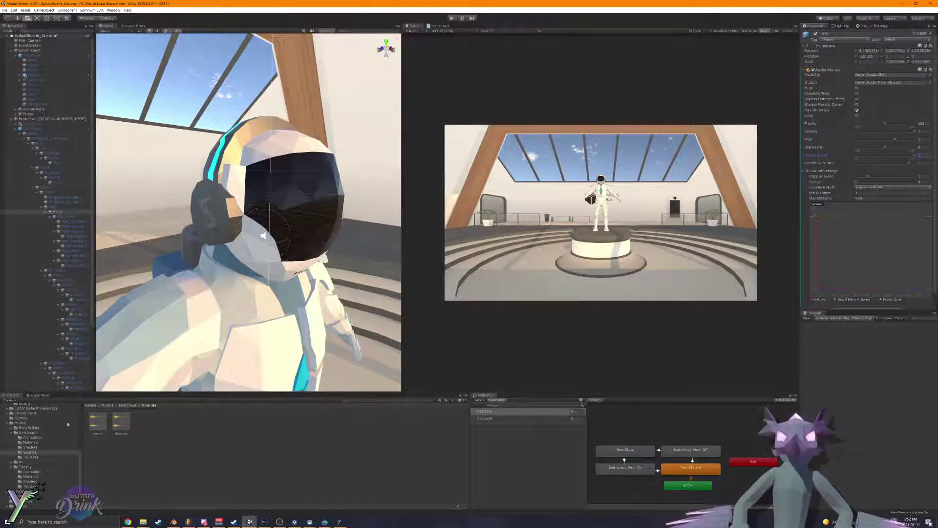
pyautogui.moveTo(97, 421); pyautogui.dragTo(891, 74)
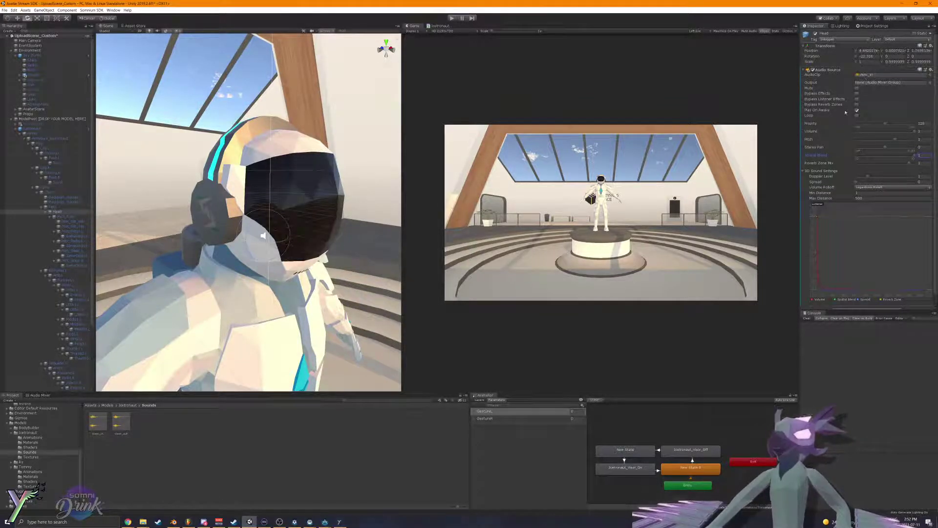
pyautogui.click(856, 115)
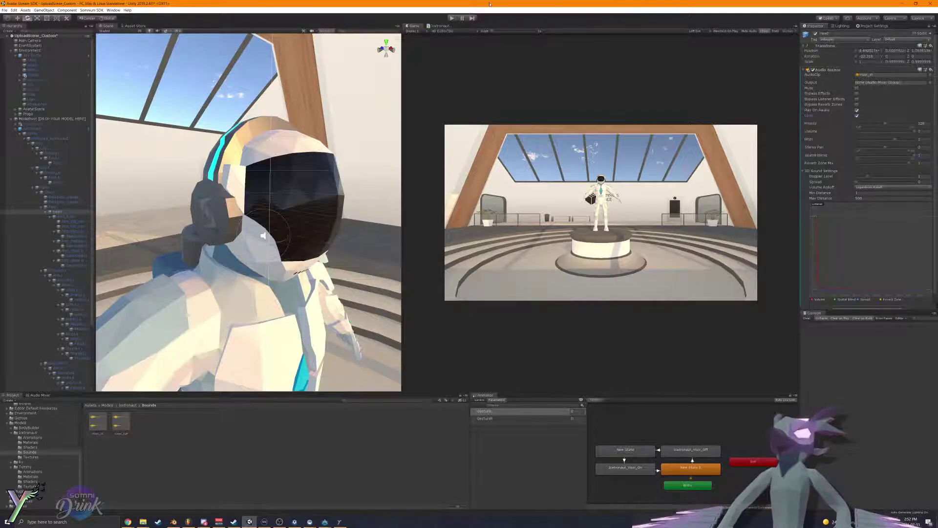
# Step: Test the sound's distance falloff in play mode by moving the Main Camera away from the avatar, and stop playback
pyautogui.click(29, 40)
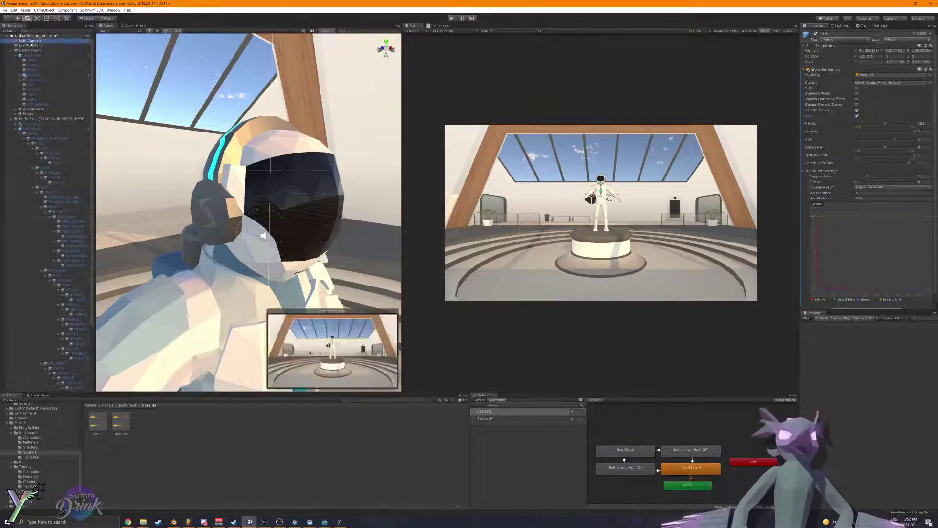
pyautogui.click(452, 18)
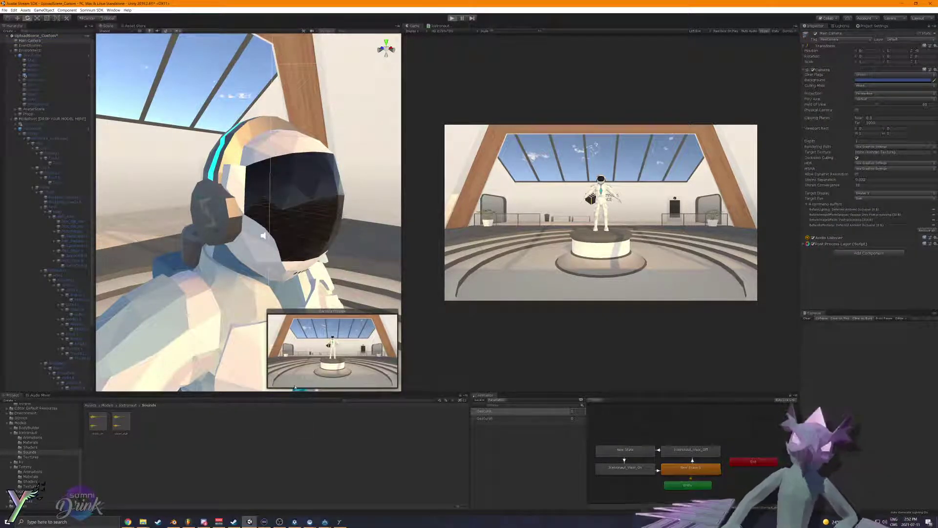
pyautogui.moveTo(259, 247); pyautogui.dragTo(242, 236, button='right')
pyautogui.press('s')
pyautogui.moveTo(237, 228); pyautogui.dragTo(650, 131)
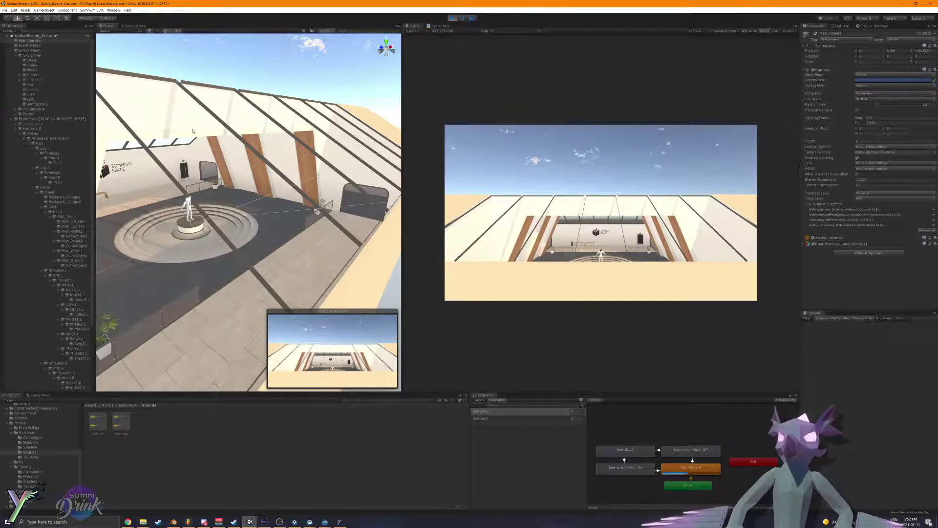
pyautogui.click(453, 18)
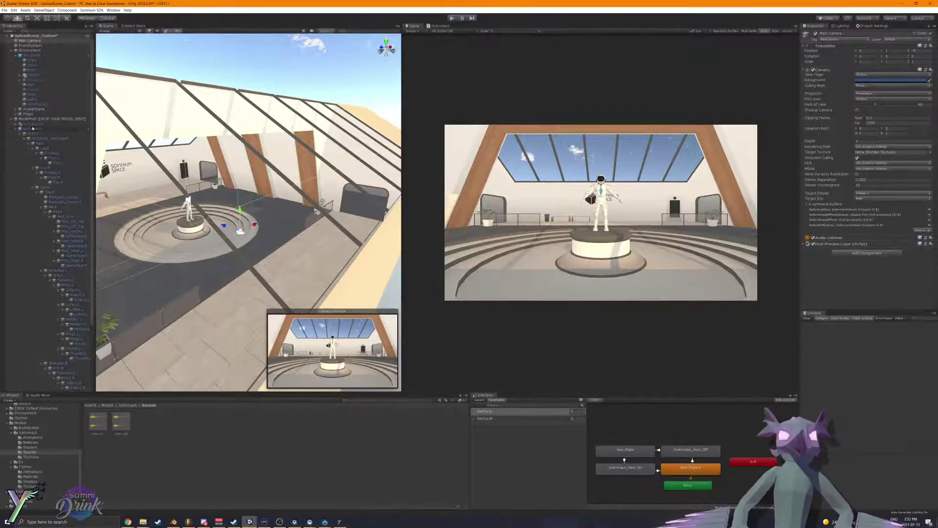
# Step: Set the Max Distance of the Head bone's Audio Source to 20
pyautogui.click(31, 129)
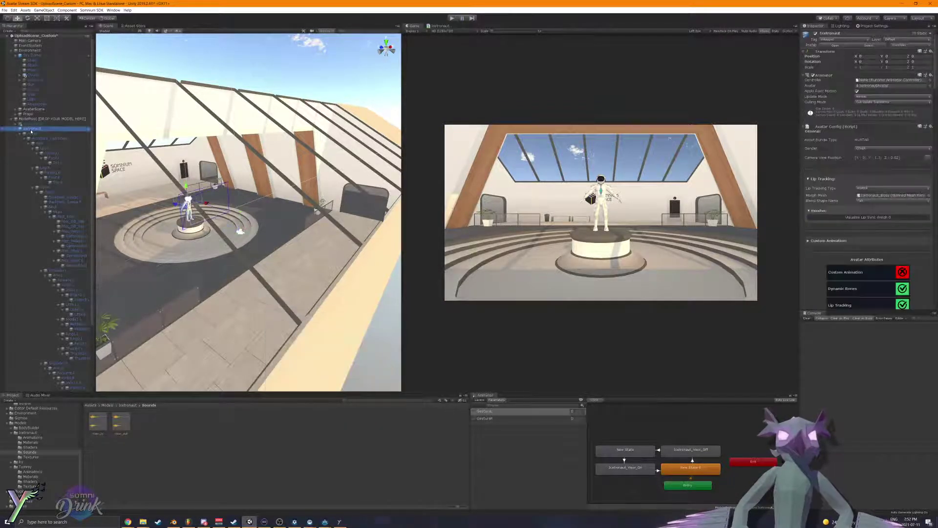
pyautogui.click(58, 212)
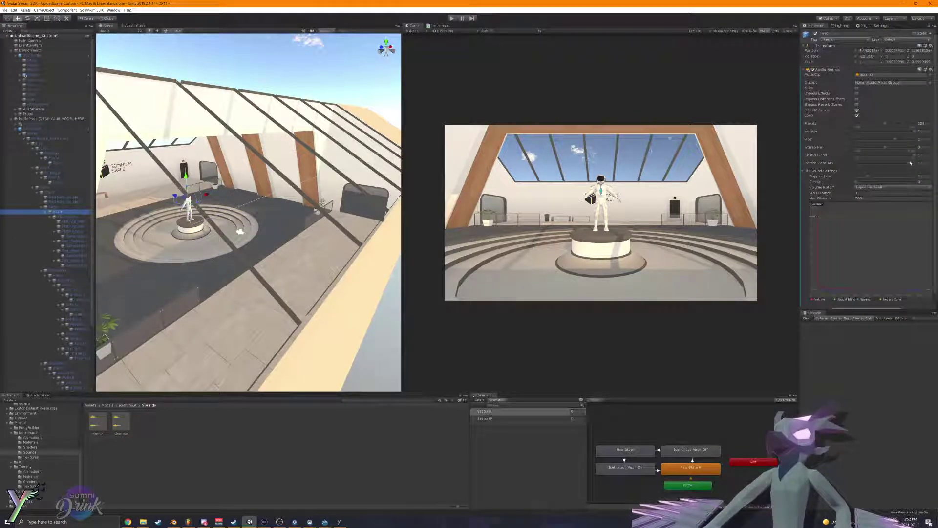
pyautogui.click(869, 180)
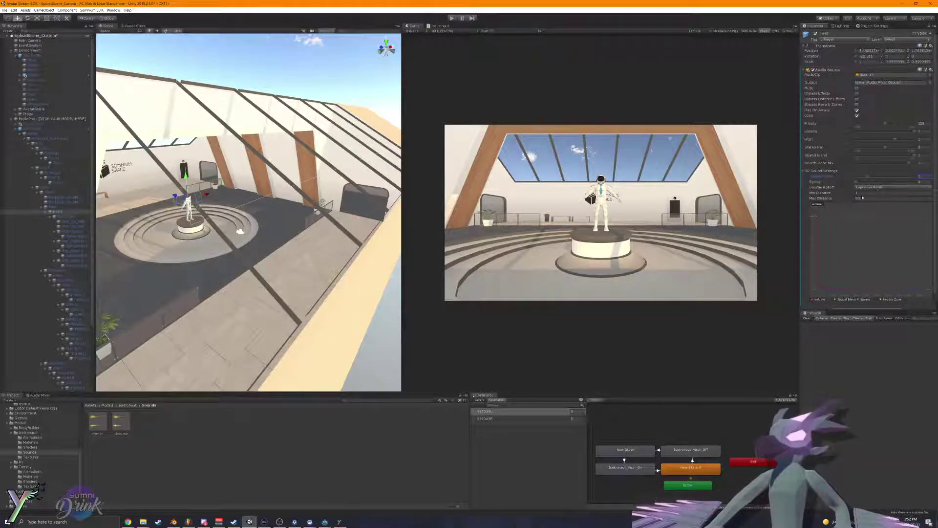
pyautogui.moveTo(839, 195); pyautogui.dragTo(775, 195)
pyautogui.moveTo(845, 195); pyautogui.dragTo(928, 195)
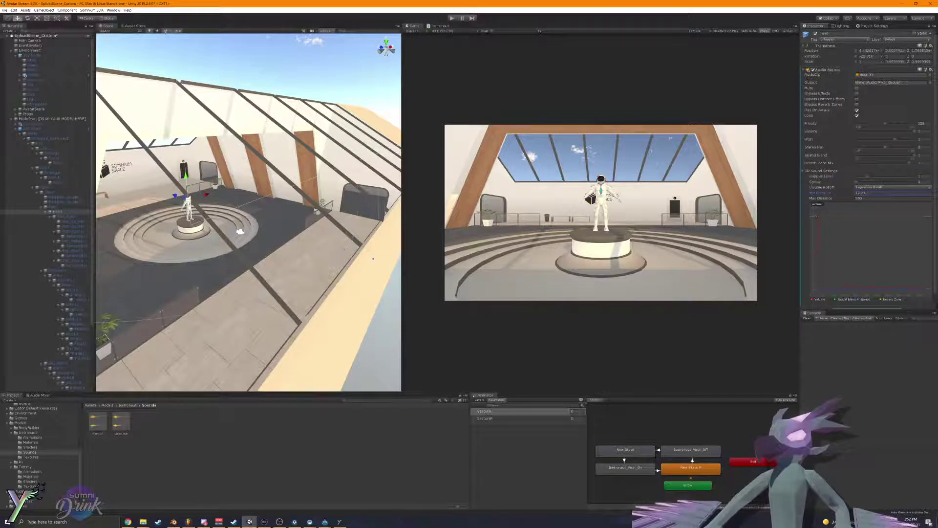
pyautogui.hotkey('ctrl', 'z')
pyautogui.moveTo(826, 198); pyautogui.dragTo(817, 201)
pyautogui.write('20')
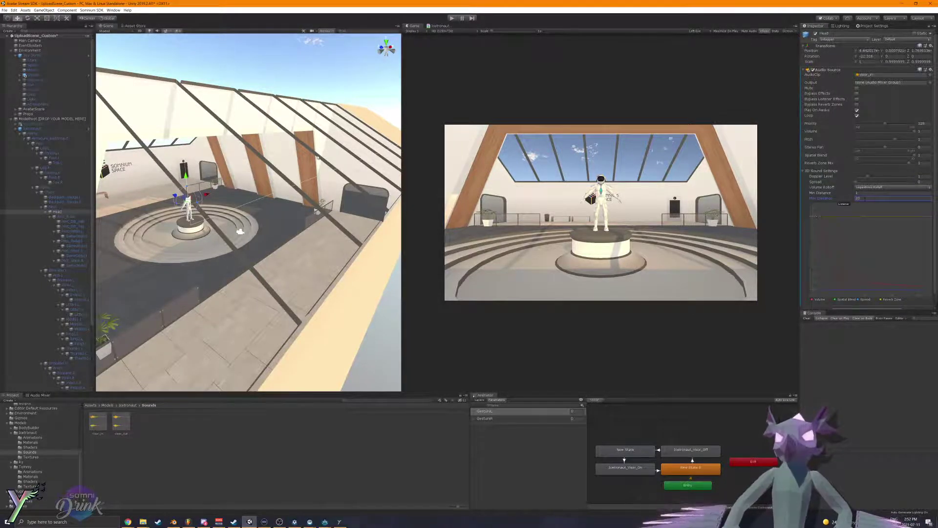
# Step: Reshape the Audio Source's volume rolloff into a custom curve that drops steeply at short distance
pyautogui.moveTo(322, 161); pyautogui.dragTo(285, 243, button='right')
pyautogui.press('s')
pyautogui.scroll(6, 286, 243)
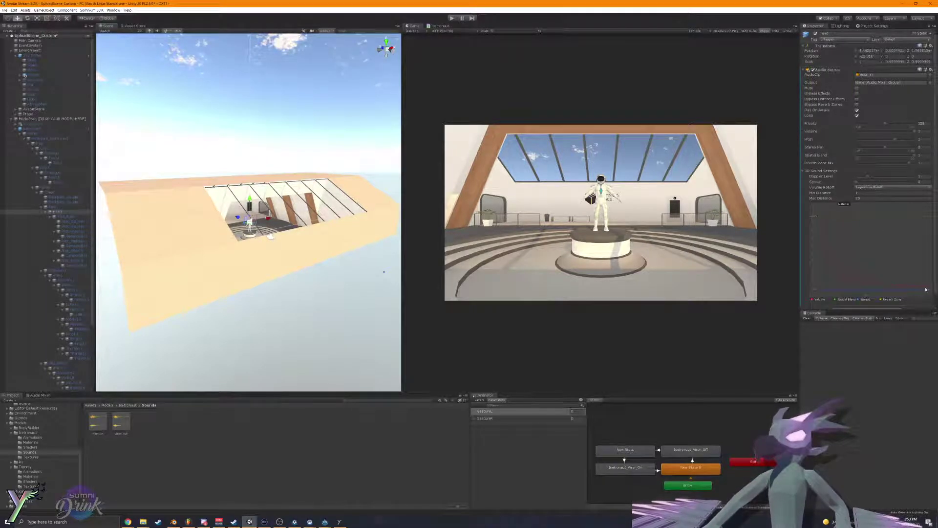
pyautogui.moveTo(925, 288); pyautogui.dragTo(840, 274)
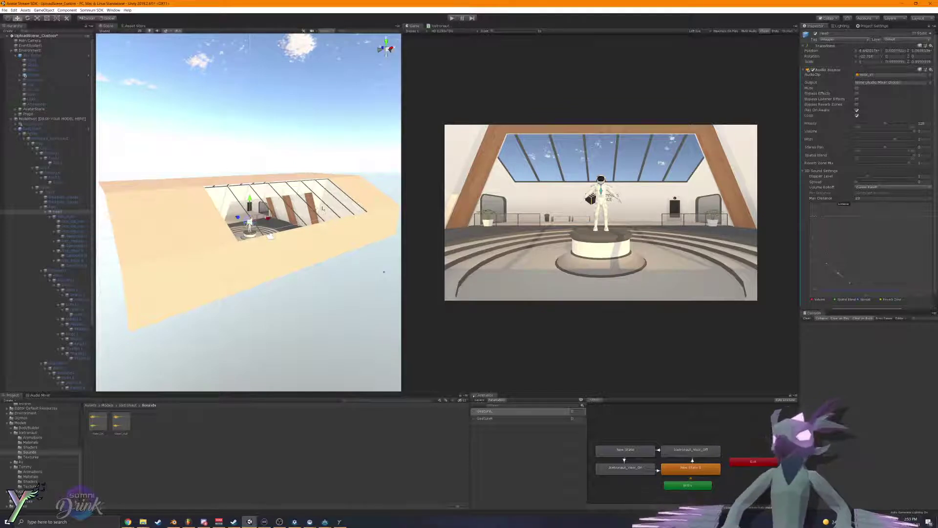
# Step: Test the custom volume rolloff in play mode by moving the Main Camera far from the avatar, and stop playback
pyautogui.scroll(10, 281, 240)
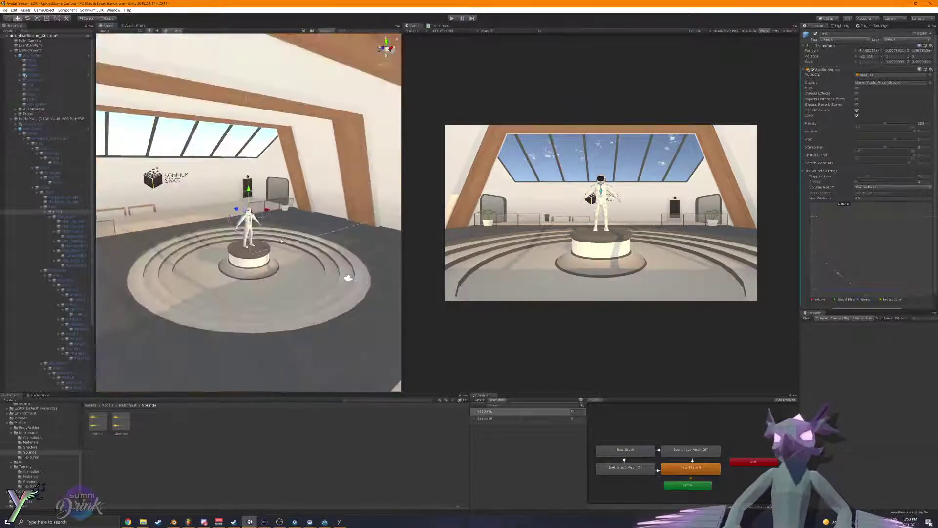
pyautogui.scroll(12, 281, 240)
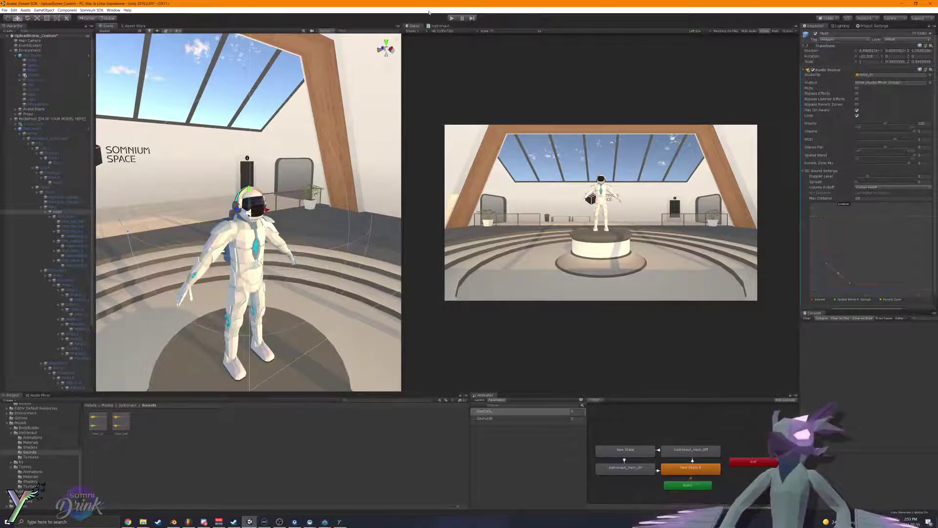
pyautogui.click(452, 18)
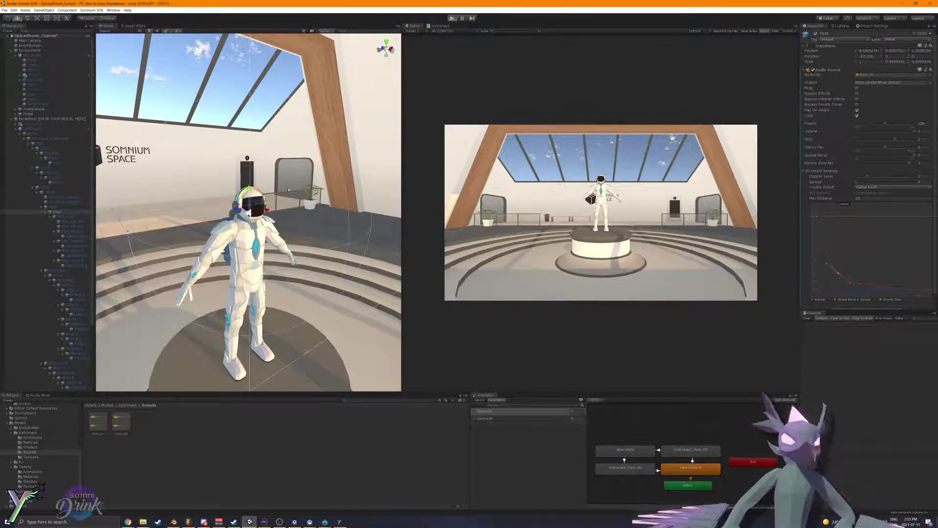
pyautogui.moveTo(215, 199); pyautogui.dragTo(280, 283, button='right')
pyautogui.press('s')
pyautogui.click(278, 281)
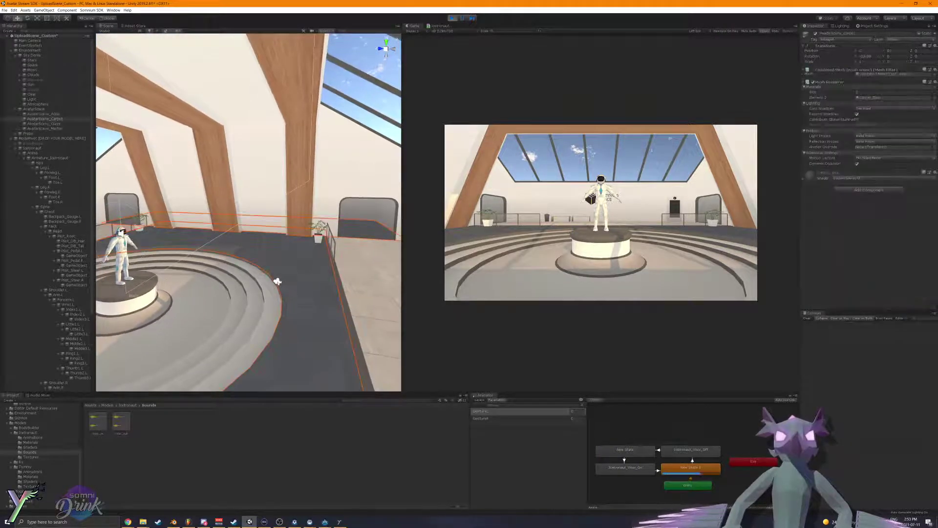
pyautogui.moveTo(275, 266); pyautogui.dragTo(201, 168)
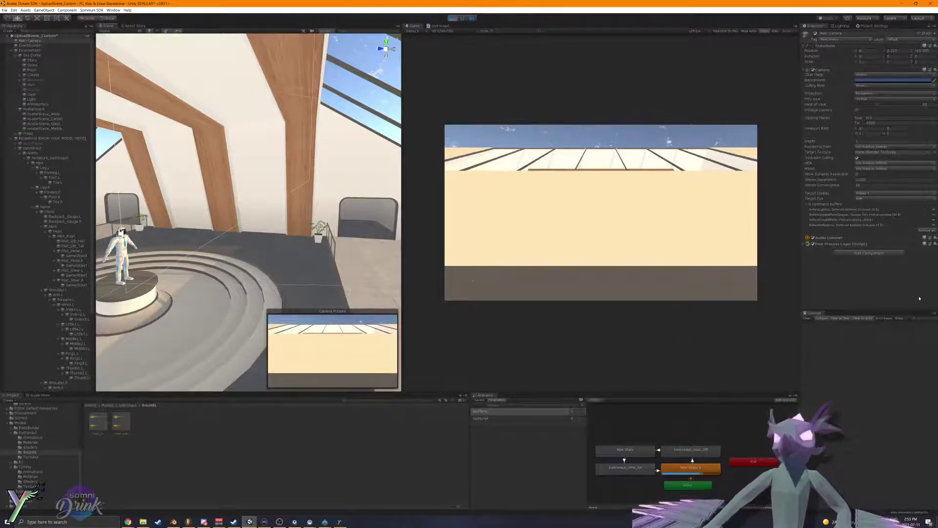
pyautogui.scroll(-10, 278, 245)
pyautogui.press('XF86AudioPlay')
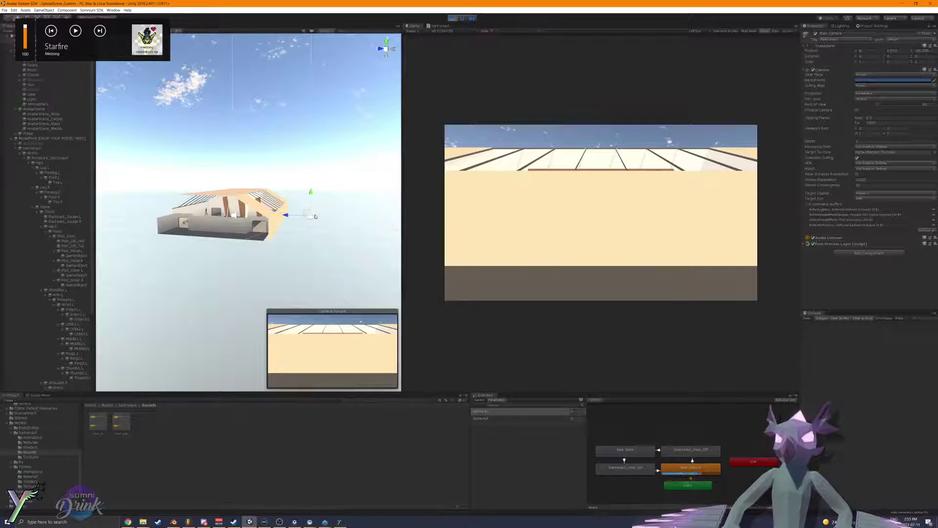
pyautogui.moveTo(315, 216)
pyautogui.mouseDown()
pyautogui.moveTo(267, 215)
pyautogui.moveTo(321, 212)
pyautogui.mouseUp()
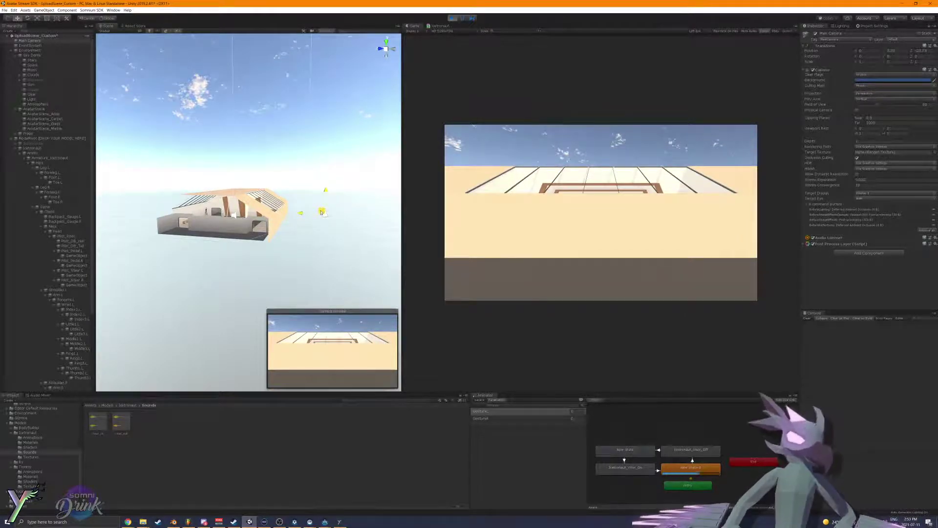
pyautogui.press('XF86AudioPlay')
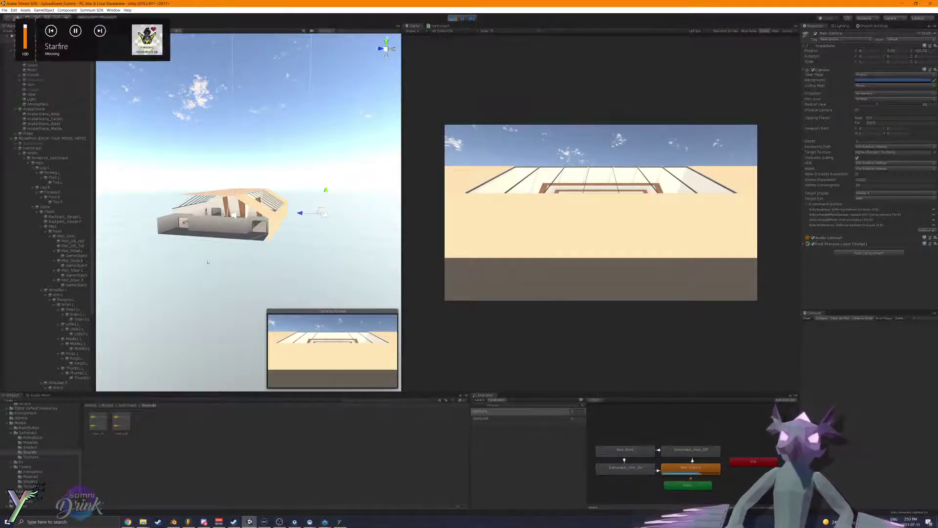
pyautogui.click(452, 19)
# Step: Select the avatar's Head bone and open the Animation window, placing it clear of the hierarchy
pyautogui.scroll(8, 298, 211)
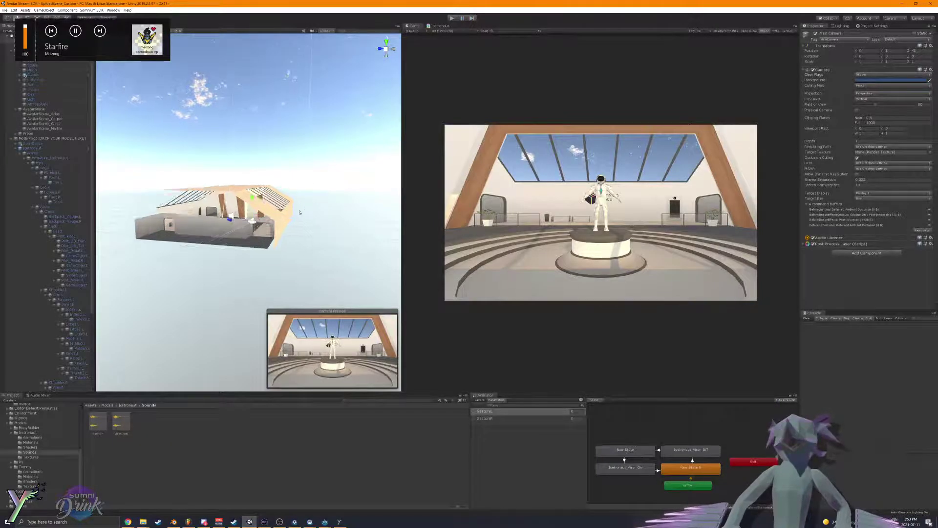
pyautogui.moveTo(317, 210); pyautogui.dragTo(280, 209, button='right')
pyautogui.press('w')
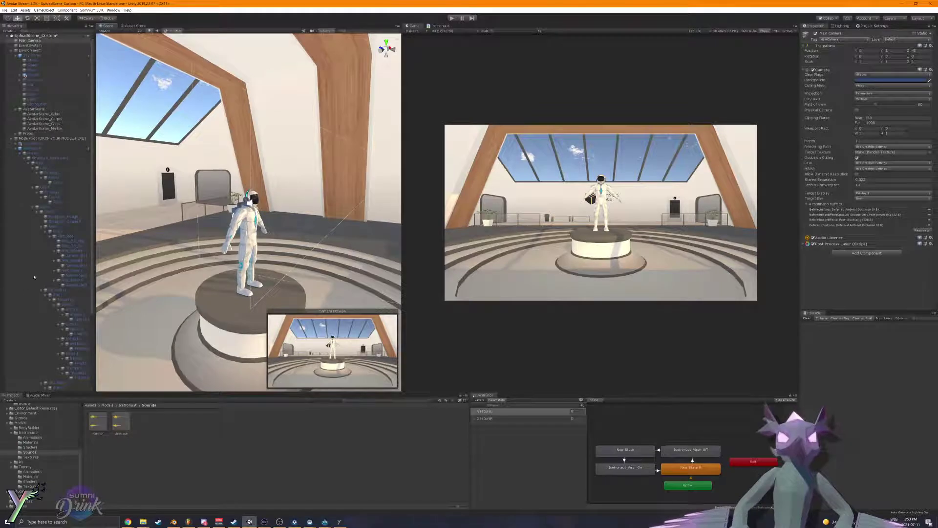
pyautogui.click(68, 237)
pyautogui.click(57, 211)
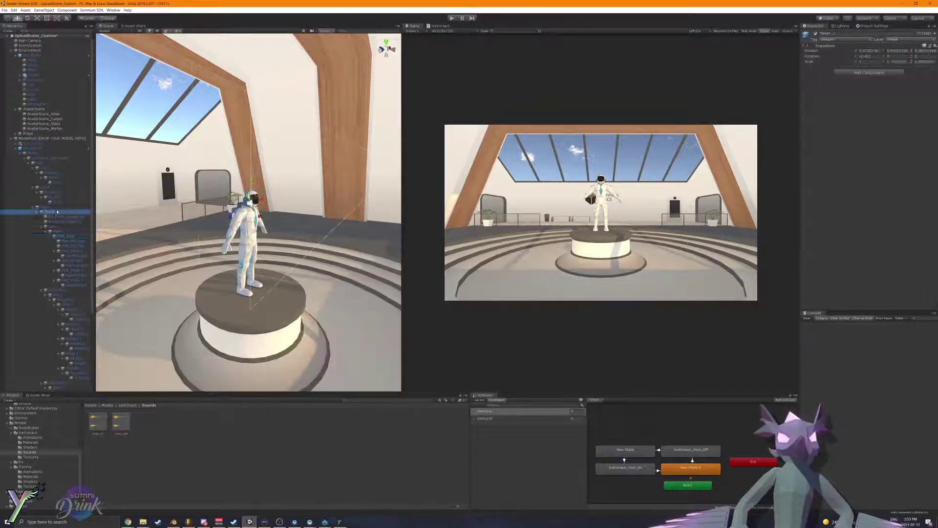
pyautogui.click(65, 299)
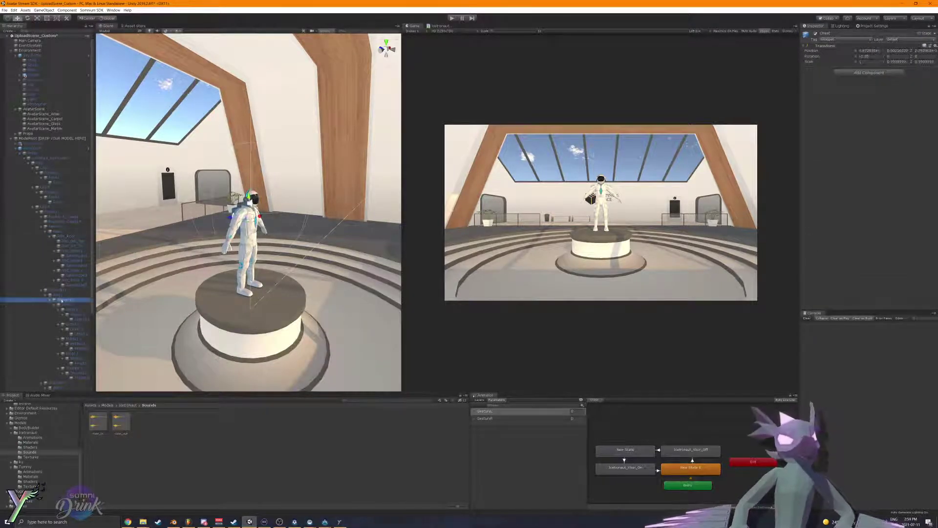
pyautogui.click(62, 230)
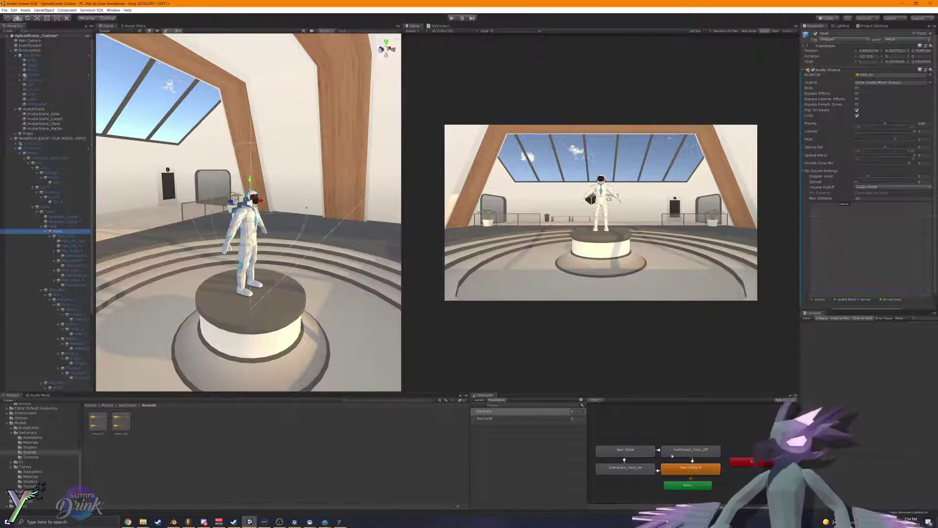
pyautogui.hotkey('ctrl', '6')
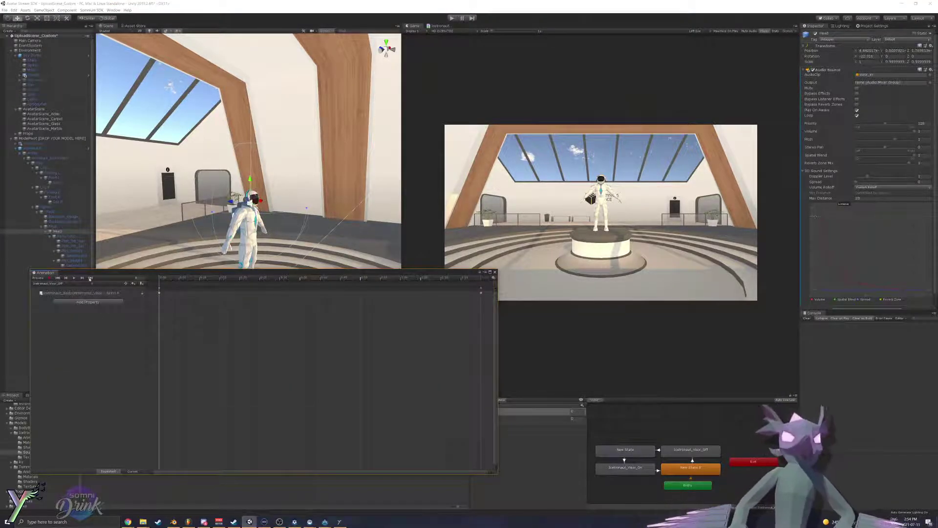
pyautogui.moveTo(105, 274); pyautogui.dragTo(327, 295)
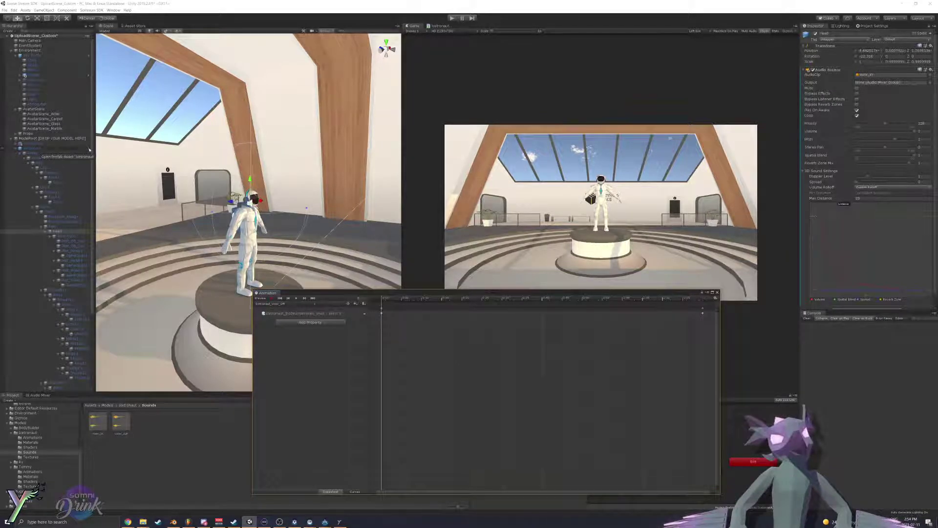
# Step: Disable looping on the Head's Audio Source, copy the component and remove it from the bone
pyautogui.click(857, 116)
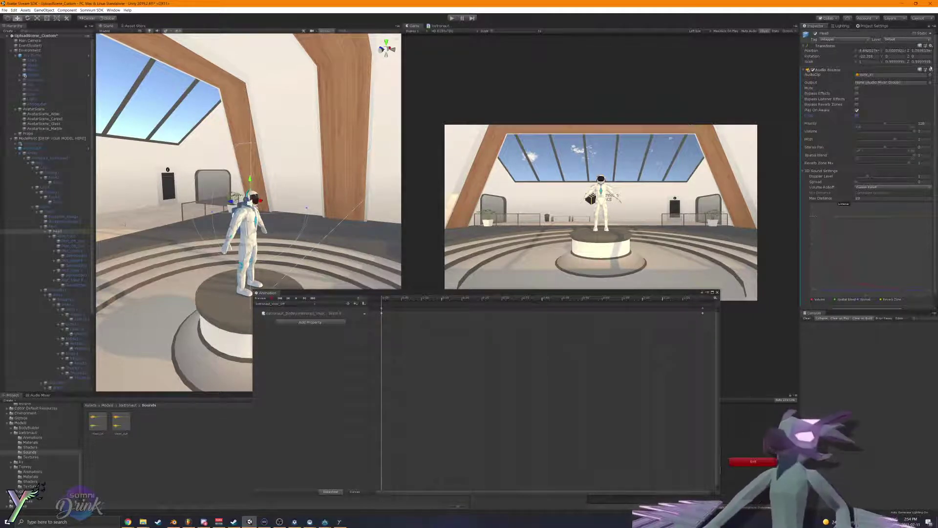
pyautogui.click(931, 69)
pyautogui.click(900, 108)
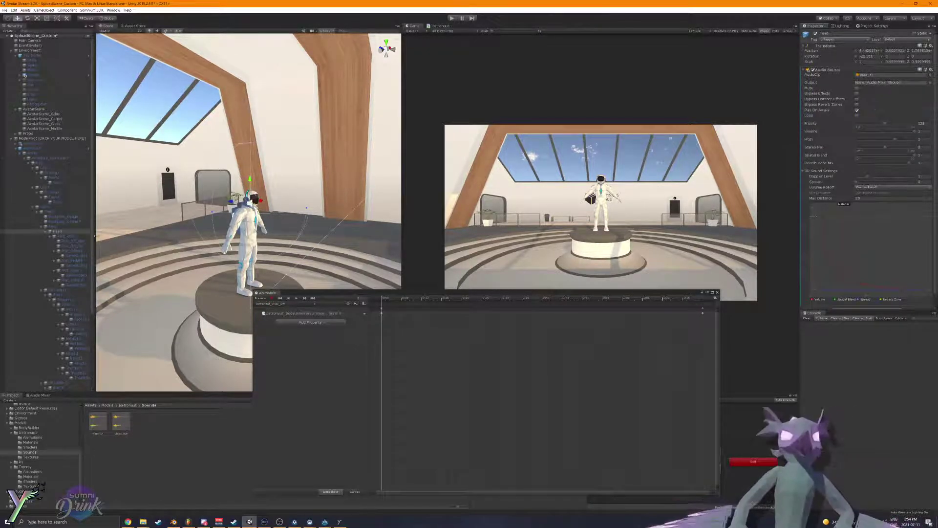
pyautogui.click(931, 70)
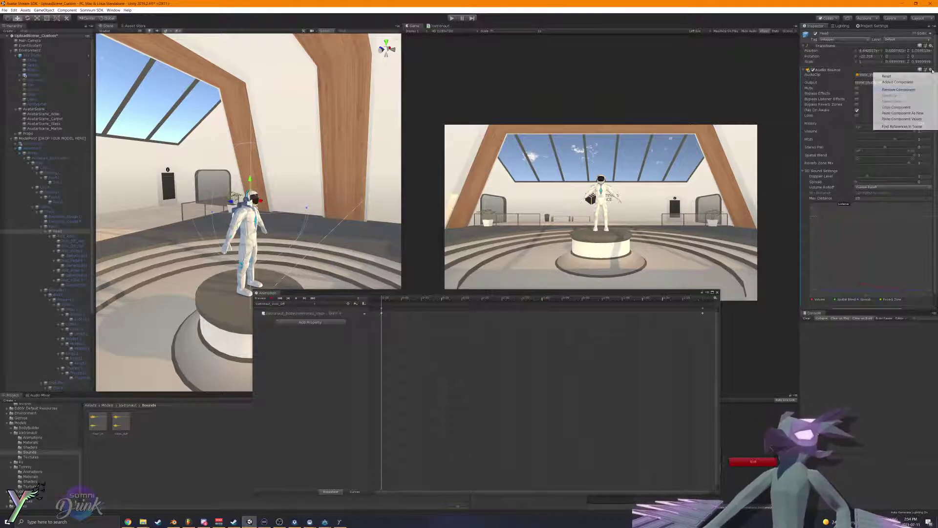
pyautogui.click(898, 90)
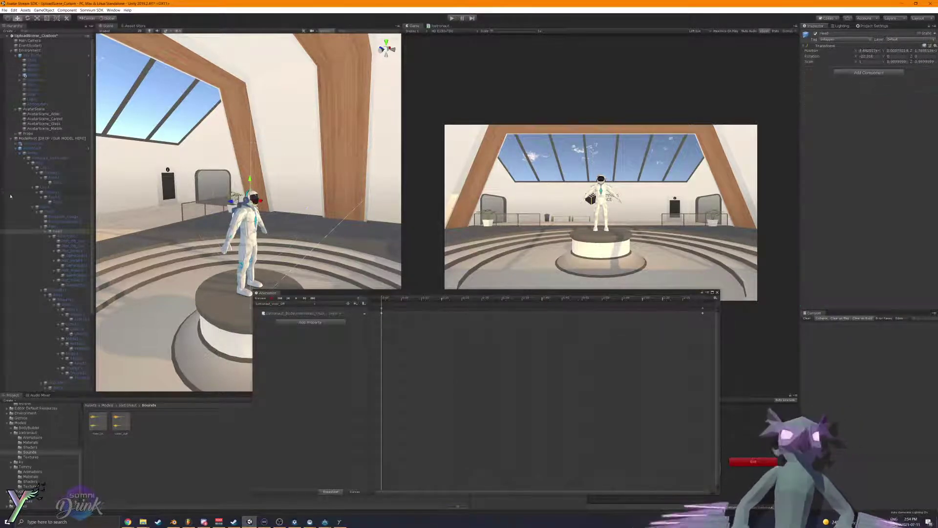
# Step: Open the avatar prefab, create an empty child under the Head bone and paste the copied Audio Source onto it
pyautogui.click(88, 154)
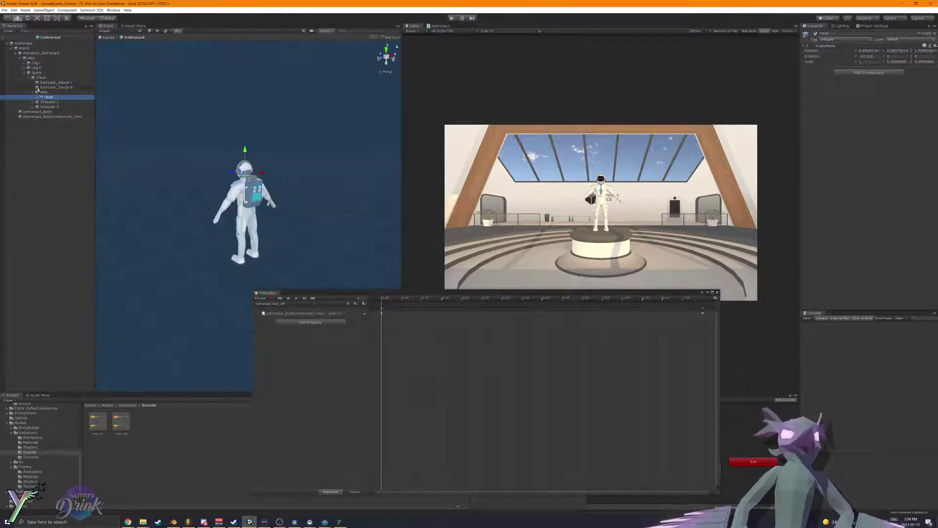
pyautogui.rightClick(53, 101)
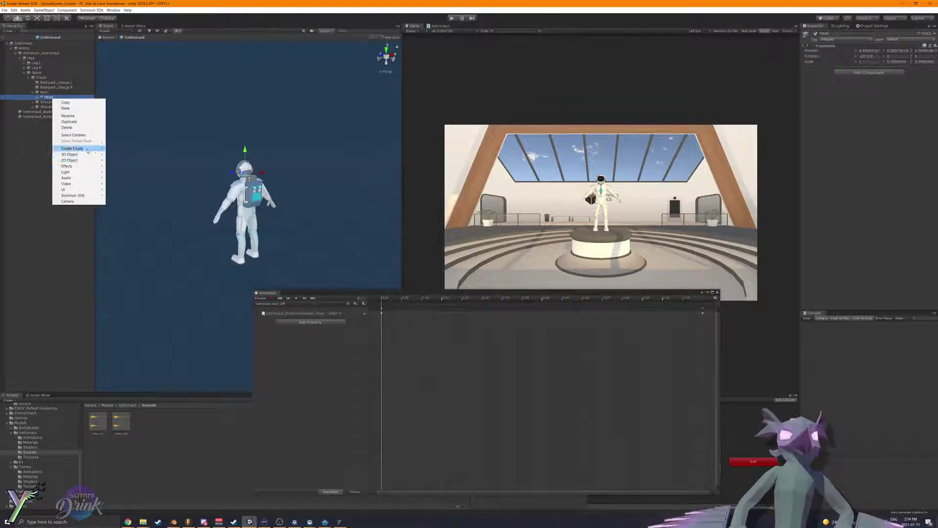
pyautogui.click(96, 148)
pyautogui.click(930, 46)
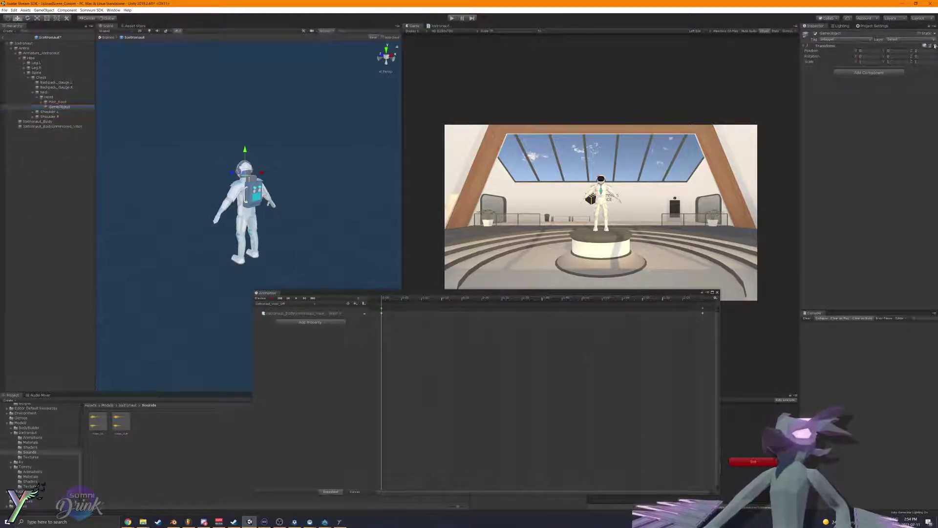
pyautogui.click(934, 46)
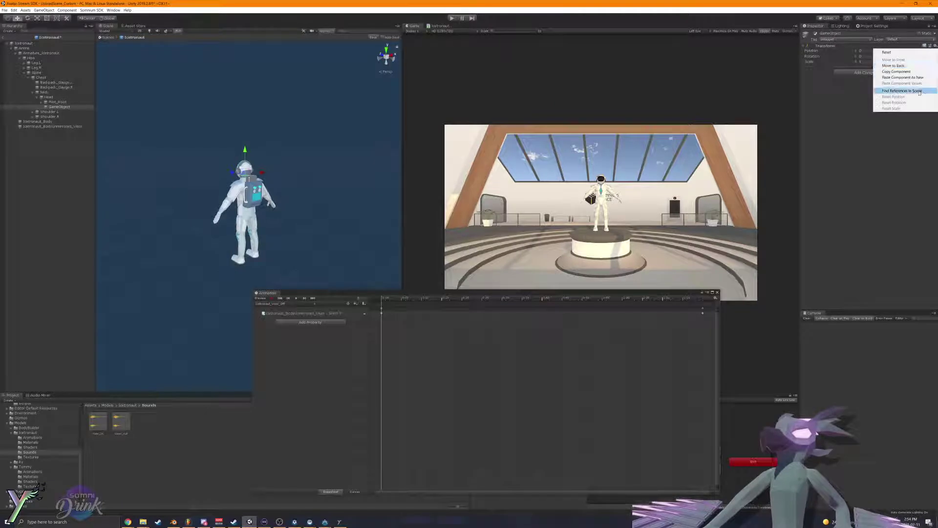
pyautogui.click(894, 78)
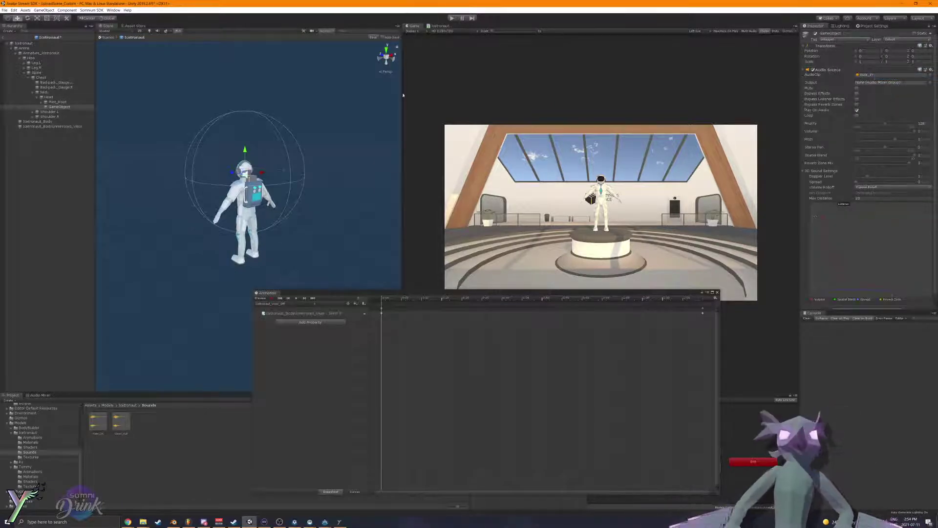
# Step: Rename the new empty object under the Head bone as Sound_VisorIn
pyautogui.click(845, 40)
pyautogui.click(830, 34)
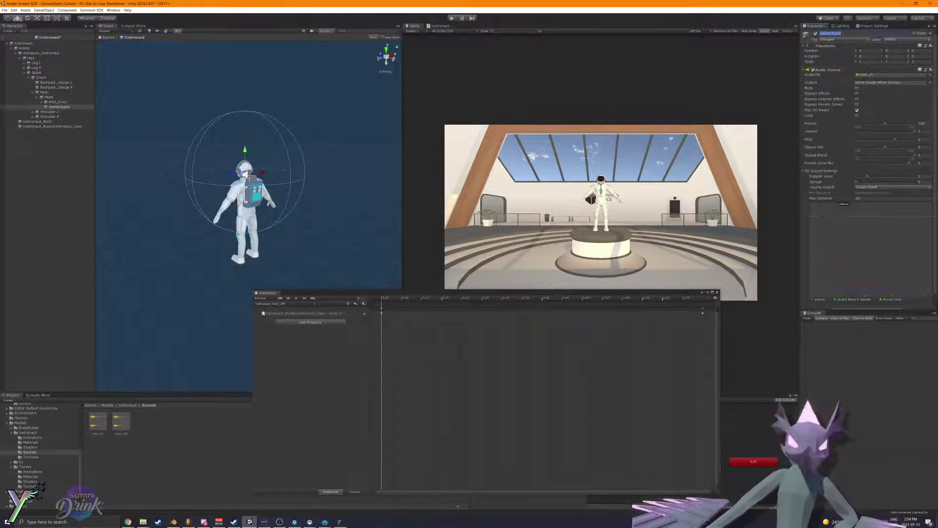
pyautogui.write('SFX')
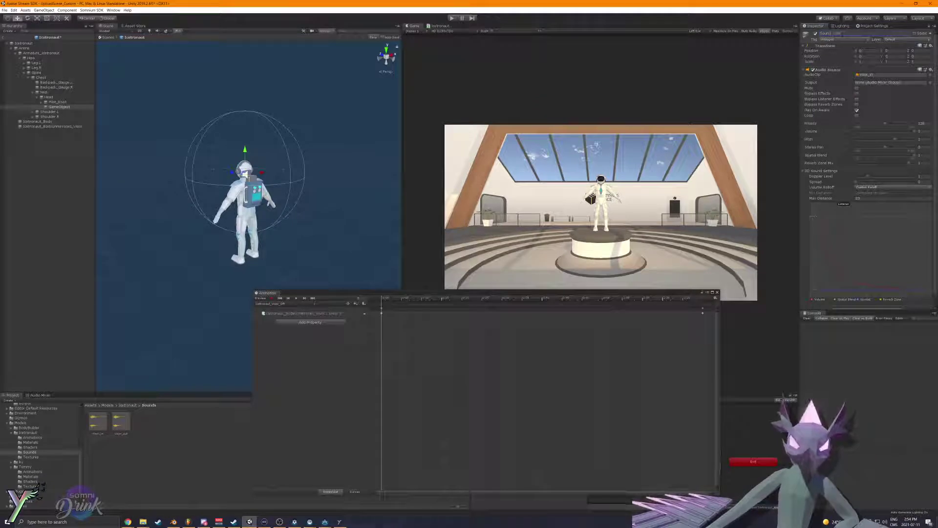
# Step: Duplicate Sound_VisorIn, rename the copy as Sound_VisorOut and assign visor_out as its audio clip
pyautogui.click(60, 106)
pyautogui.hotkey('ctrl', 'd')
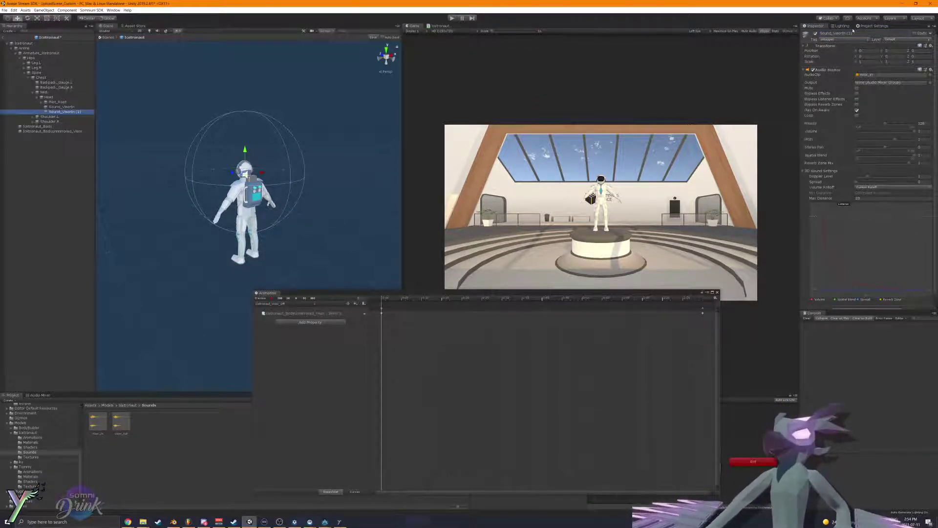
pyautogui.moveTo(842, 33); pyautogui.dragTo(863, 34)
pyautogui.write('Out')
pyautogui.press('Return')
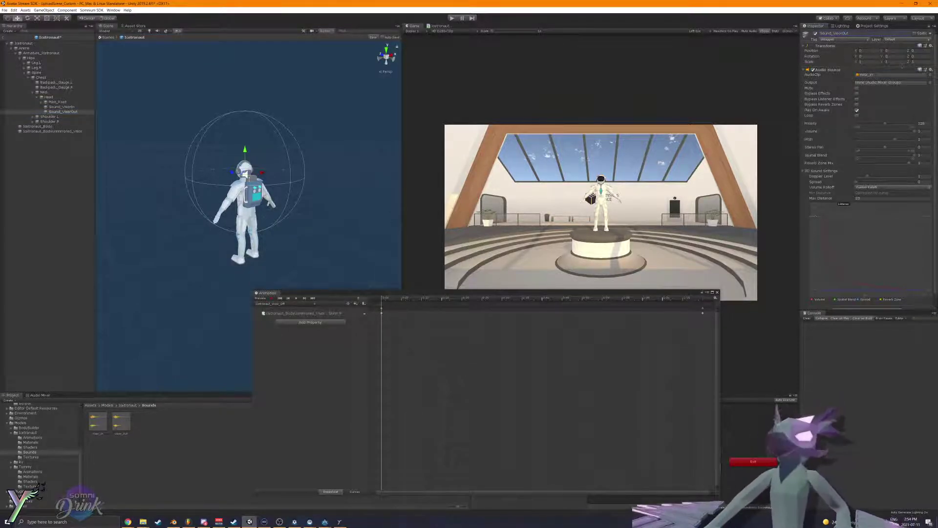
pyautogui.moveTo(121, 421); pyautogui.dragTo(891, 78)
# Step: Deactivate both visor sound objects and leave prefab editing to return to the scene
pyautogui.keyDown('ctrl'); pyautogui.click(34, 107); pyautogui.keyUp('ctrl')
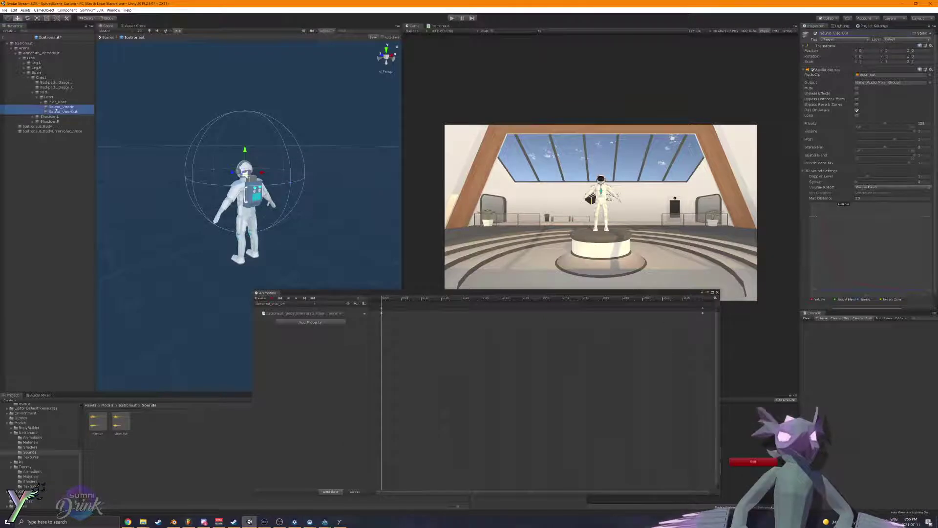
pyautogui.click(815, 33)
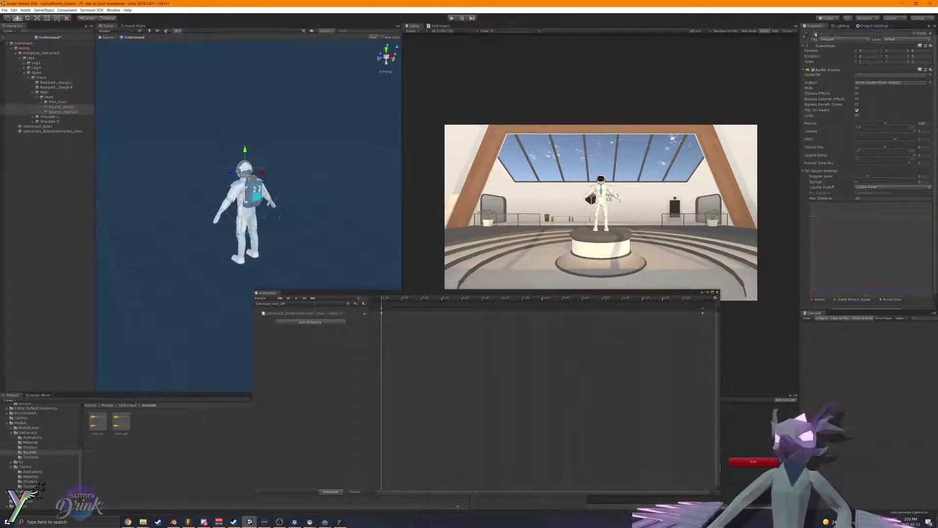
pyautogui.click(4, 37)
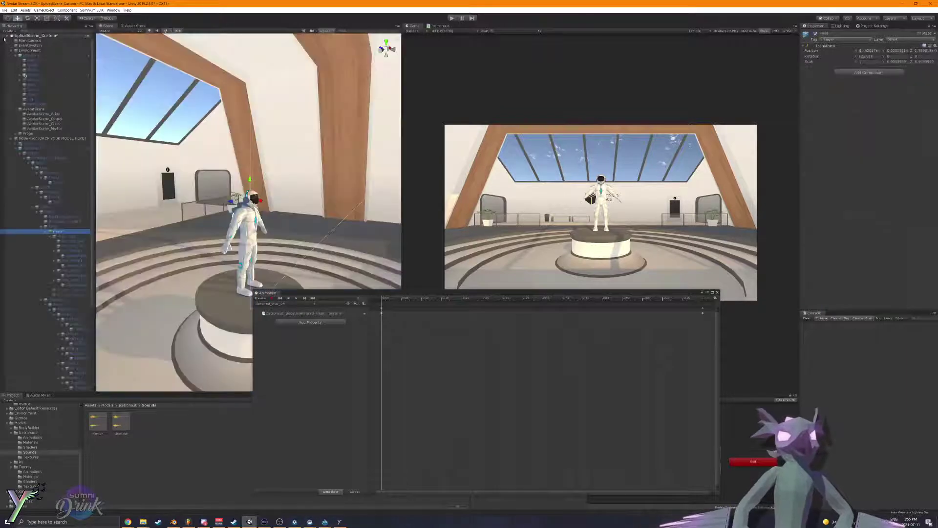
# Step: Record Sound_VisorIn as inactive and Sound_VisorOut as active on the first frame of the Visor_Off animation clip
pyautogui.press('w')
pyautogui.moveTo(229, 312); pyautogui.dragTo(310, 306, button='right')
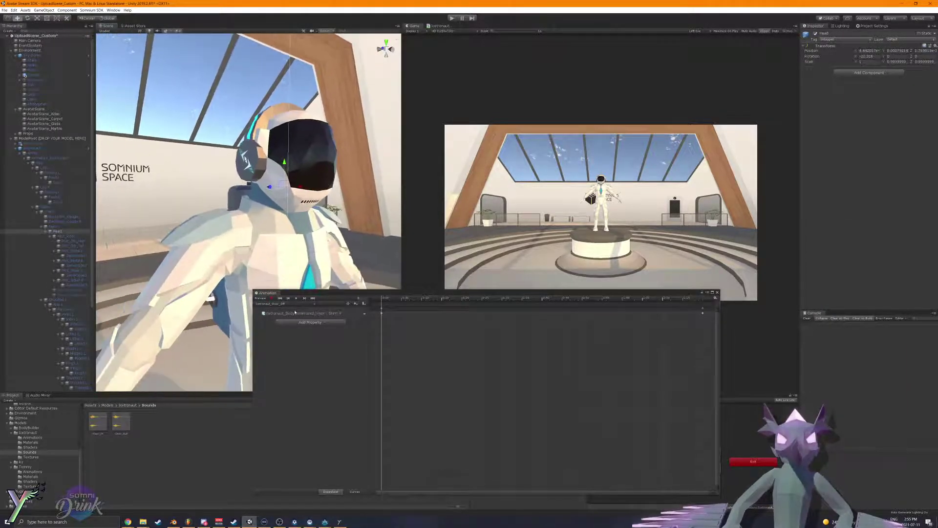
pyautogui.click(422, 303)
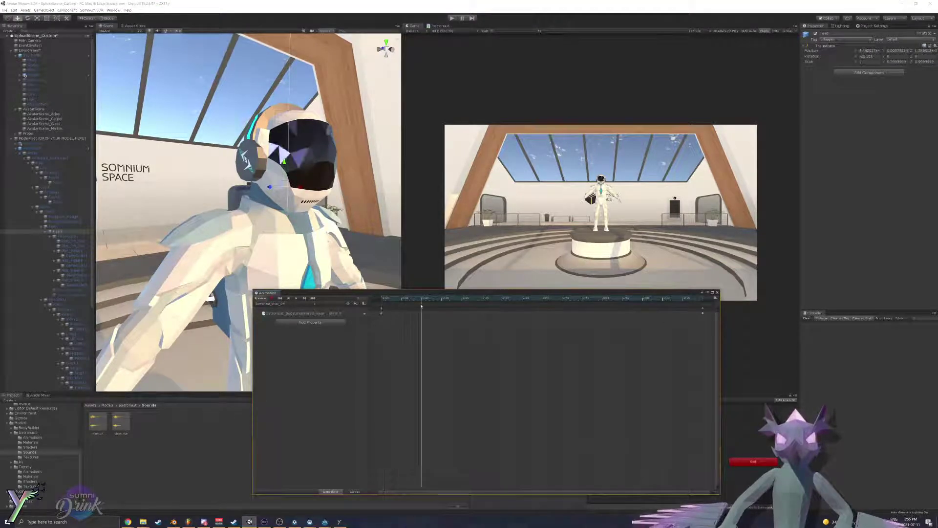
pyautogui.moveTo(421, 306); pyautogui.dragTo(310, 307)
pyautogui.click(81, 291)
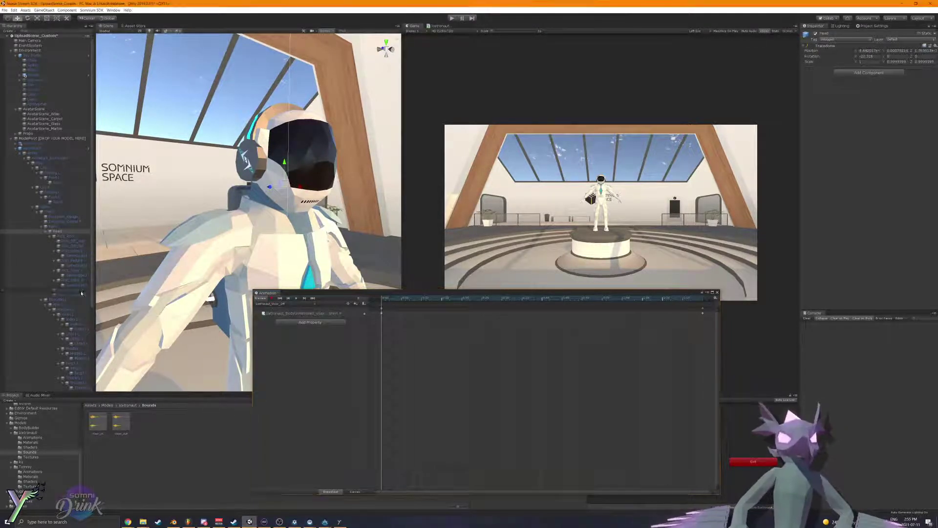
pyautogui.click(272, 298)
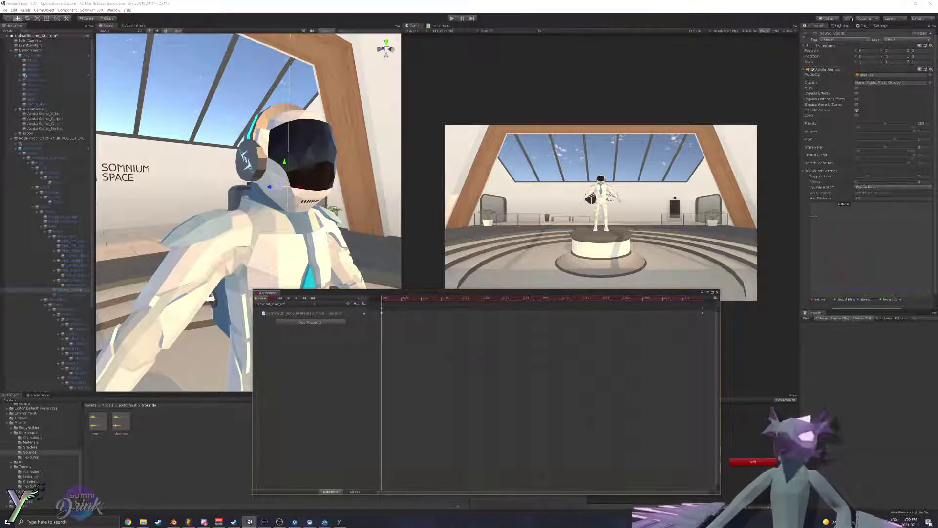
pyautogui.click(814, 34)
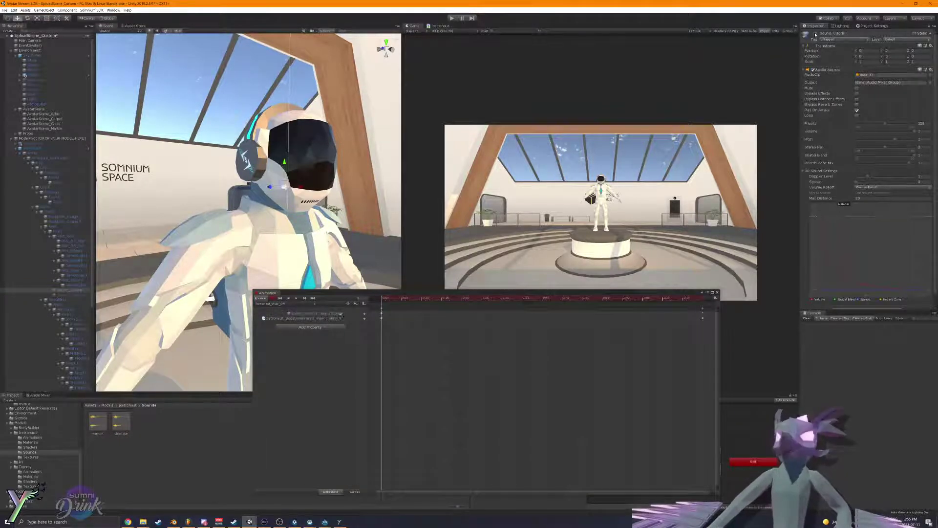
pyautogui.click(71, 295)
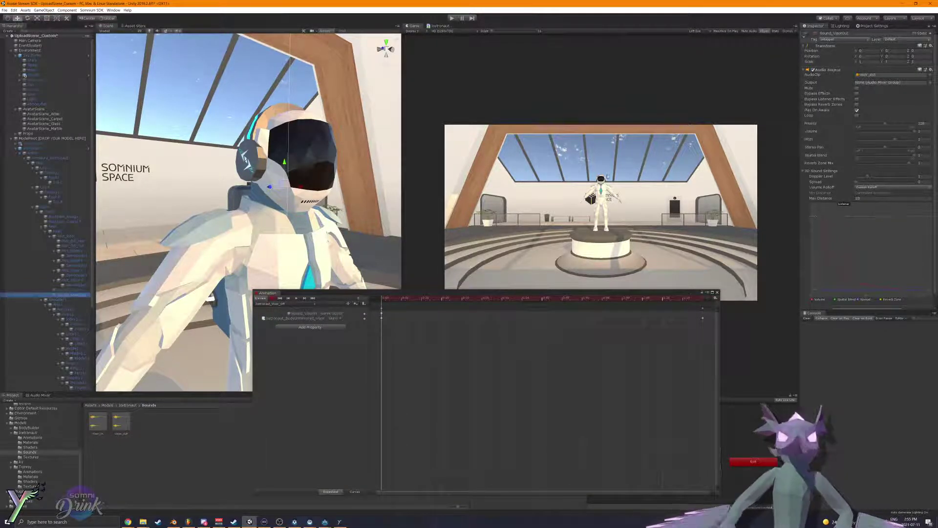
pyautogui.click(816, 33)
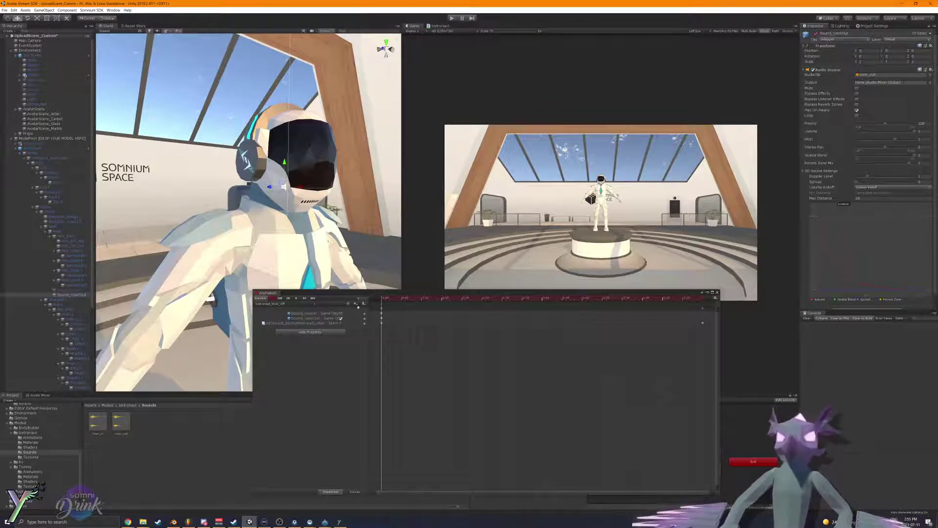
# Step: Switch to the Visor_On animation clip and start recording keyframes in it
pyautogui.click(281, 304)
pyautogui.click(281, 315)
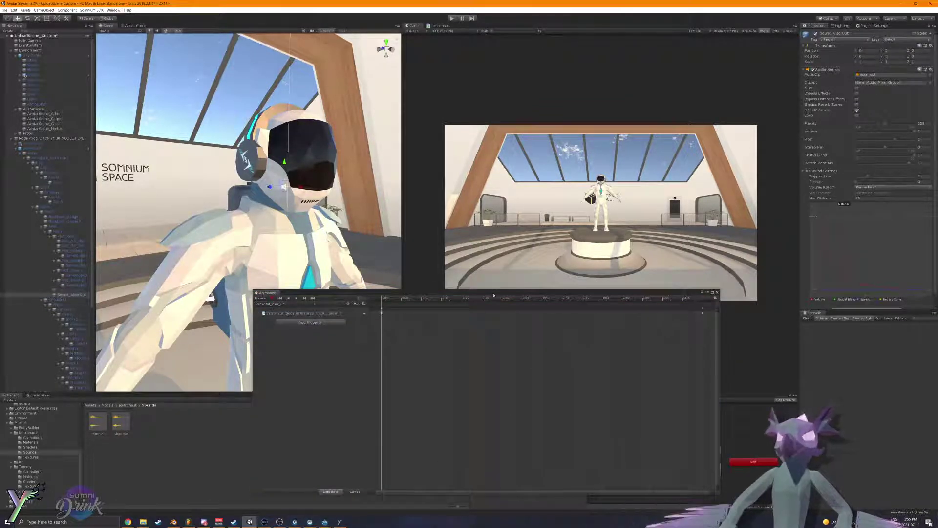
pyautogui.click(270, 298)
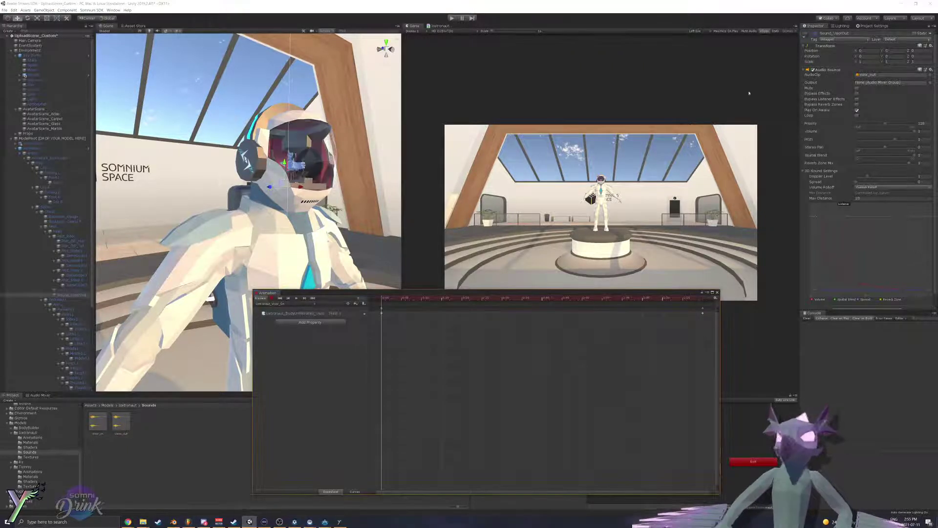
# Step: Record Sound_VisorOut as inactive and Sound_VisorIn as active at the start of the Visor_On clip, and close the animation editor
pyautogui.click(815, 33)
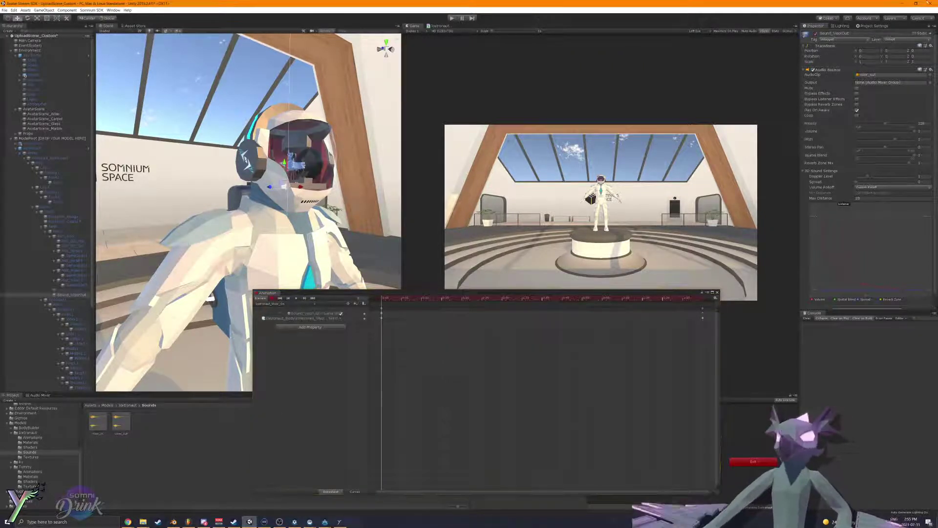
pyautogui.click(816, 34)
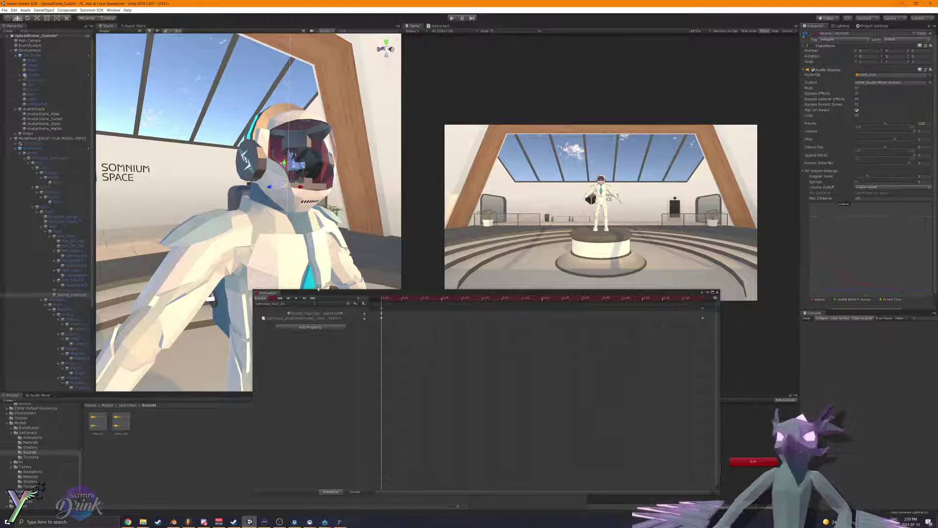
pyautogui.click(72, 295)
pyautogui.click(76, 290)
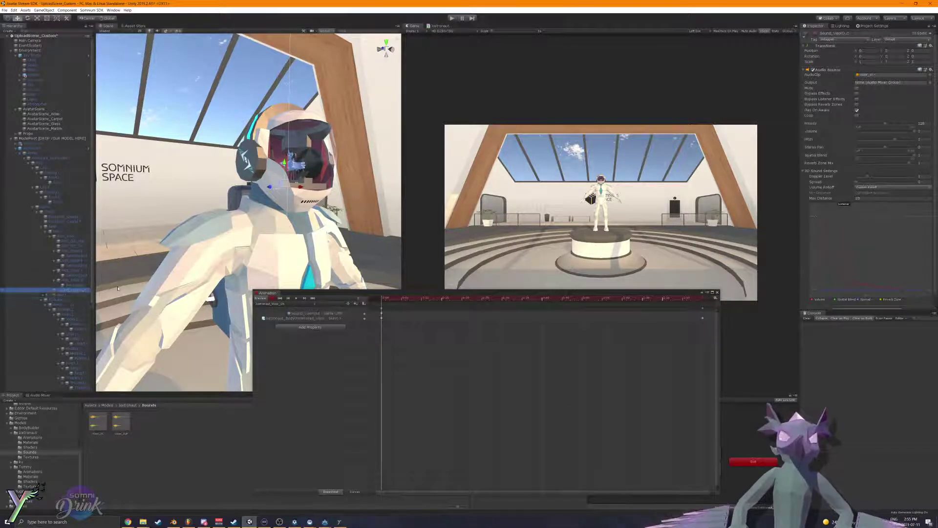
pyautogui.click(815, 33)
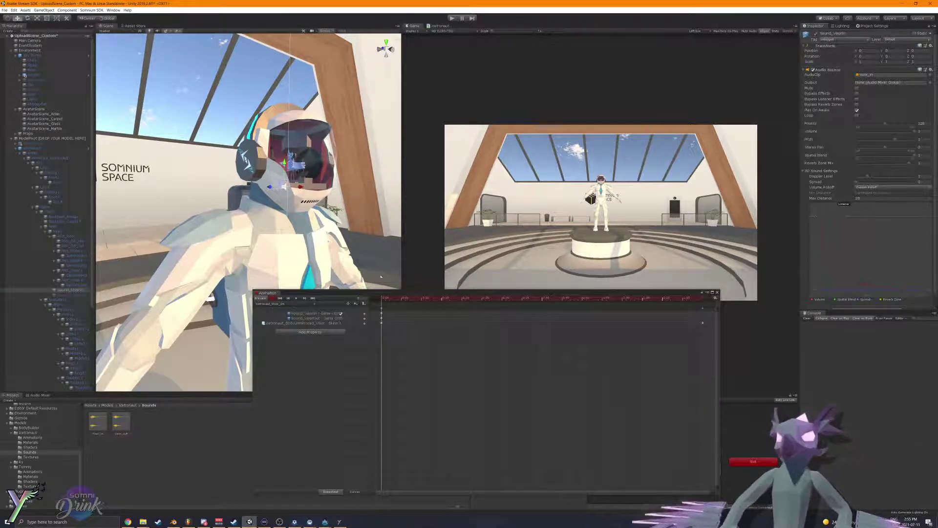
pyautogui.moveTo(447, 298); pyautogui.dragTo(371, 301)
pyautogui.click(716, 292)
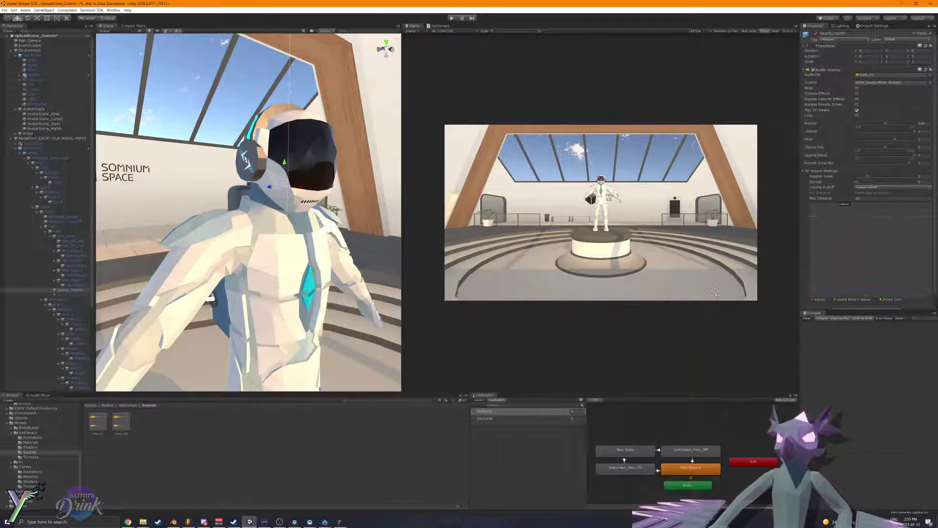
# Step: Frame the avatar's helmet in the scene, run the scene in play mode, and stop it
pyautogui.press('w')
pyautogui.moveTo(302, 188); pyautogui.dragTo(322, 170, button='right')
pyautogui.press('f')
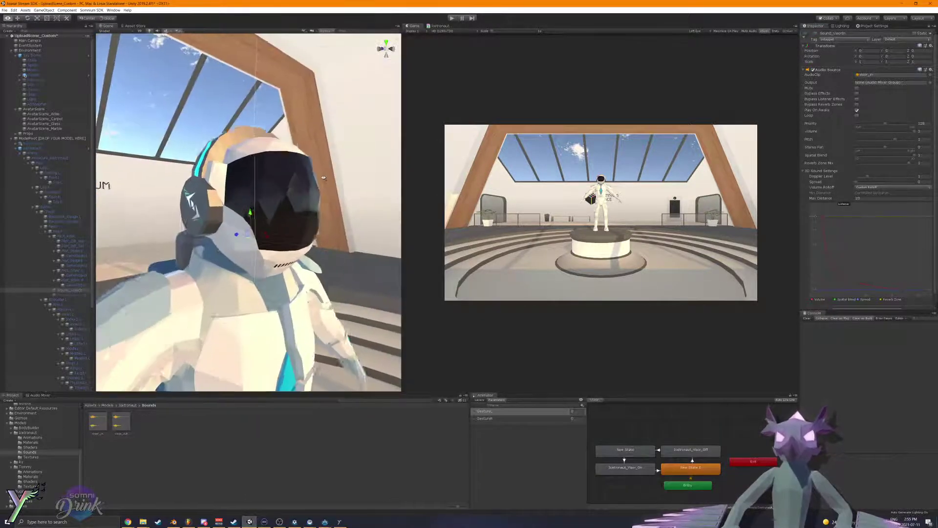
pyautogui.click(451, 18)
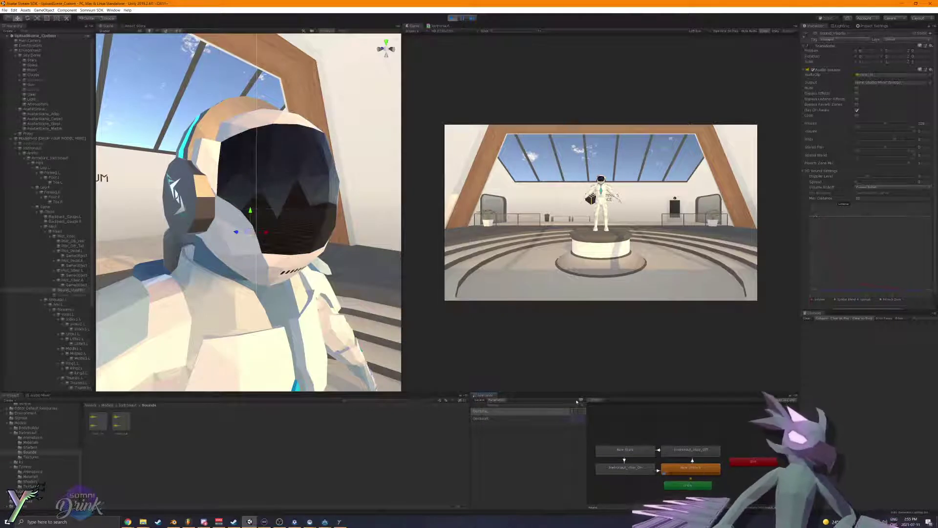
pyautogui.click(452, 18)
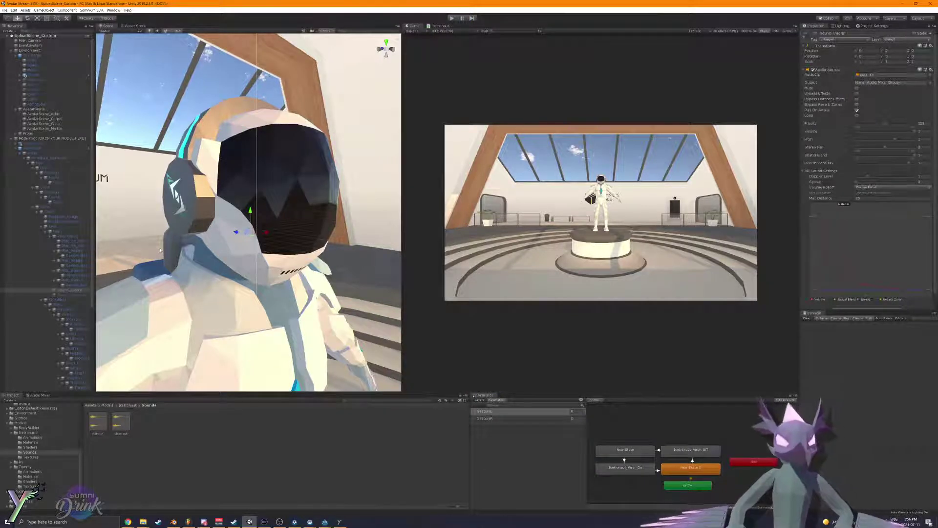
# Step: Reopen the animation editor with a wider property list and compare the sound object keys in the Visor_On and Visor_Off clips
pyautogui.hotkey('ctrl', '6')
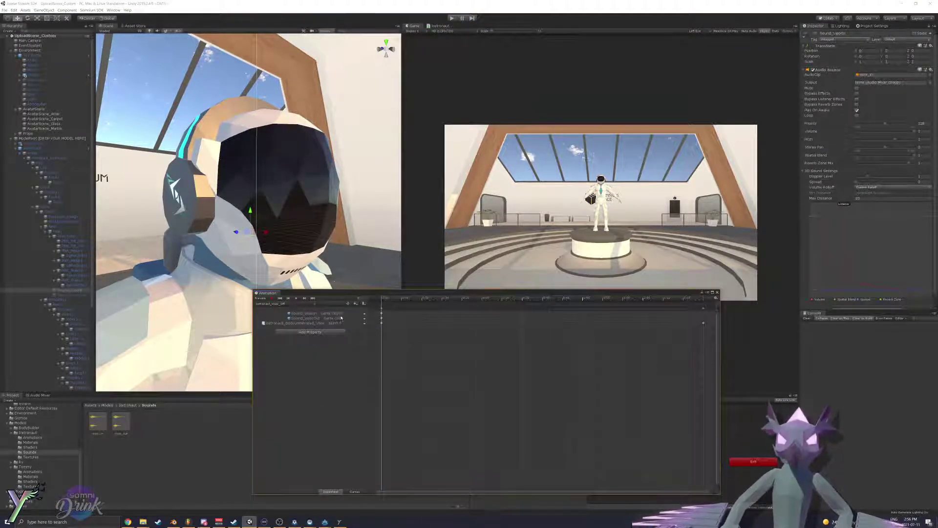
pyautogui.click(284, 303)
pyautogui.click(284, 313)
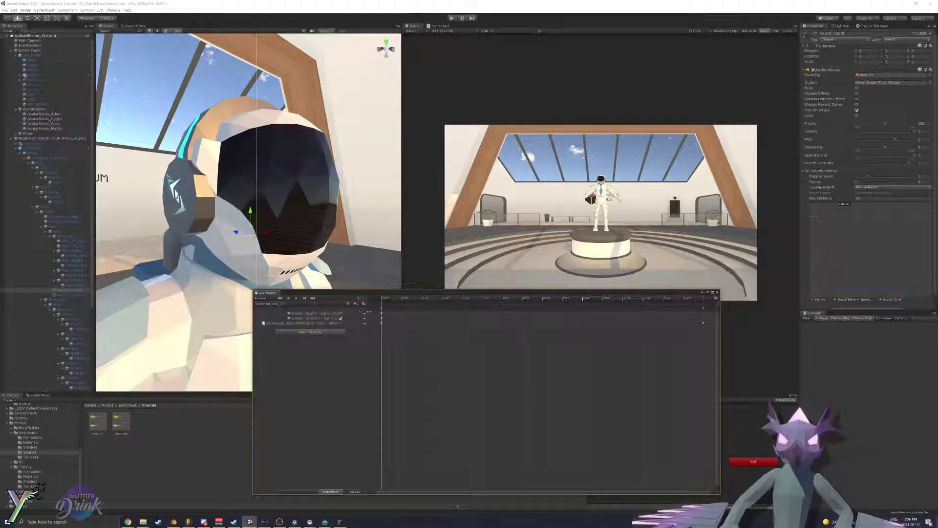
pyautogui.moveTo(369, 316); pyautogui.dragTo(405, 315)
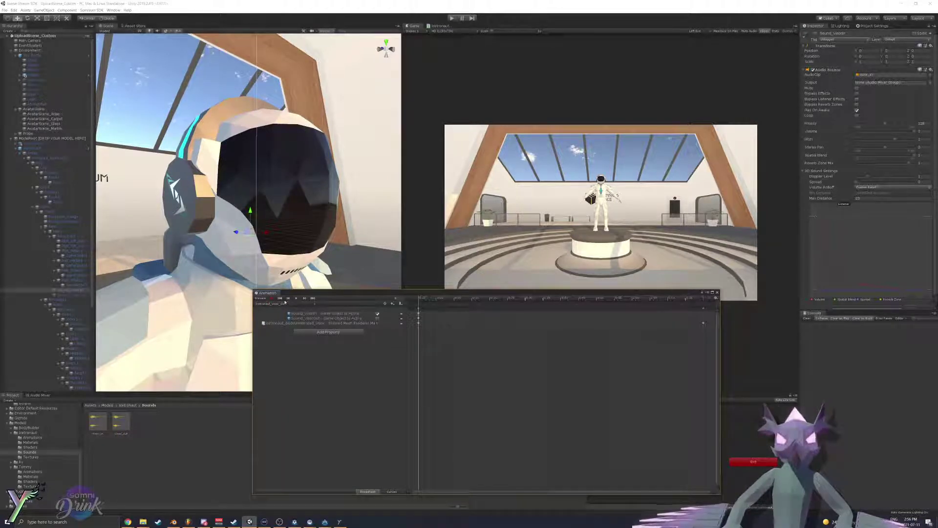
pyautogui.click(283, 304)
pyautogui.click(284, 311)
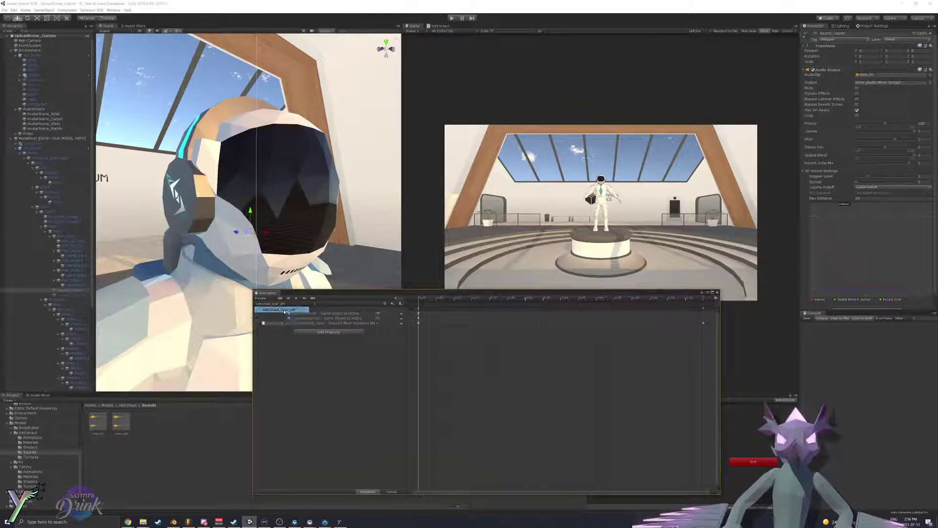
# Step: Inspect the Sound_VisorIn object and check the two visor audio clips in the Sounds folder
pyautogui.click(68, 290)
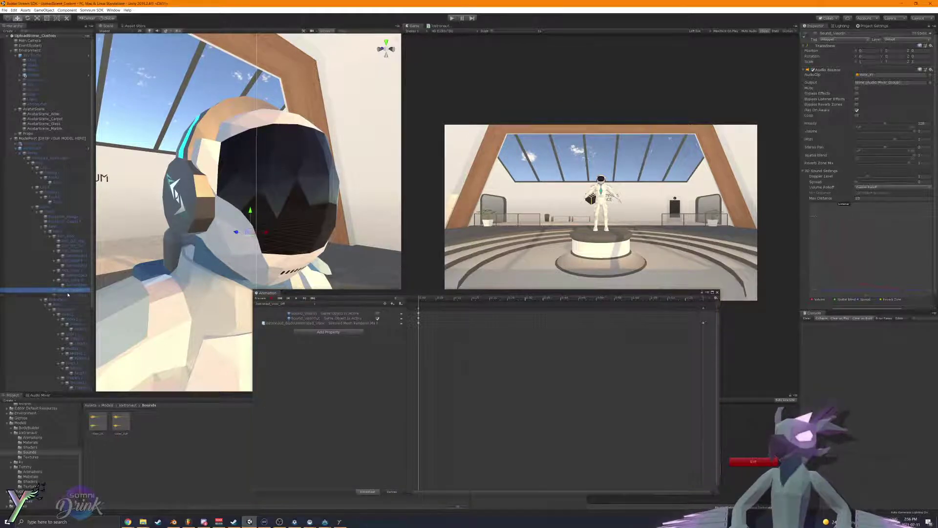
pyautogui.click(103, 429)
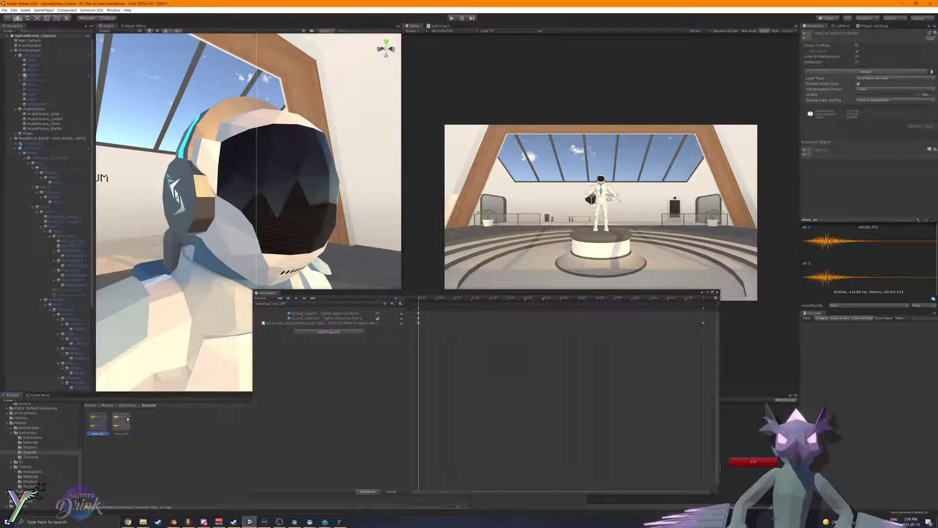
pyautogui.click(126, 418)
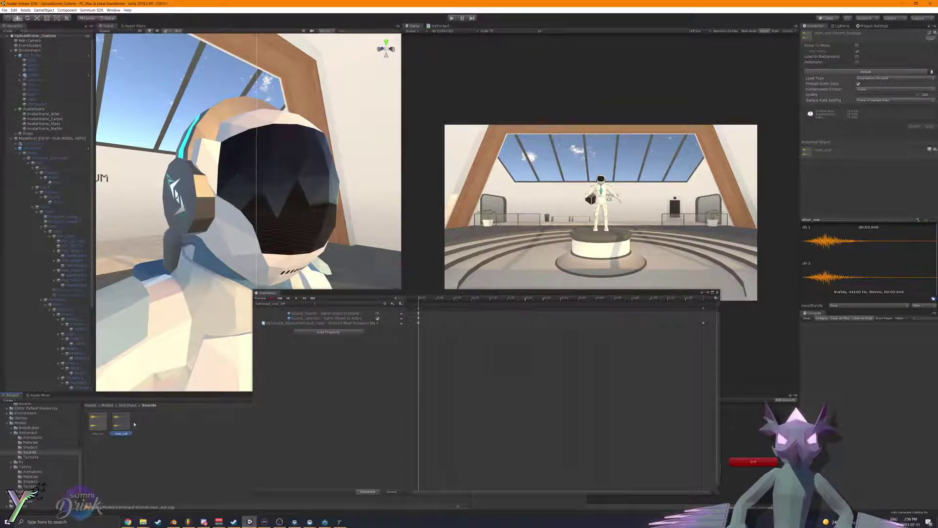
# Step: In the Visor_On clip, move both sound activation keys from the first frame to about a third of the clip's length
pyautogui.click(419, 314)
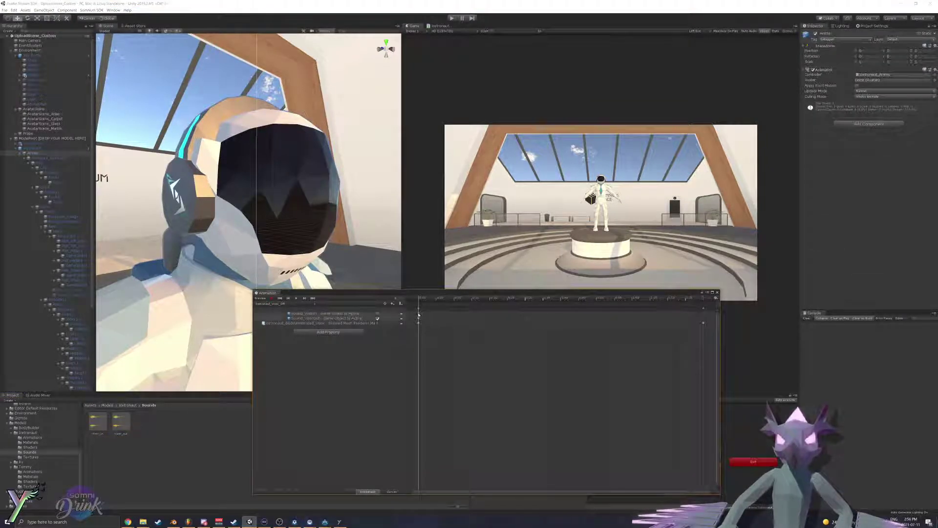
pyautogui.click(271, 303)
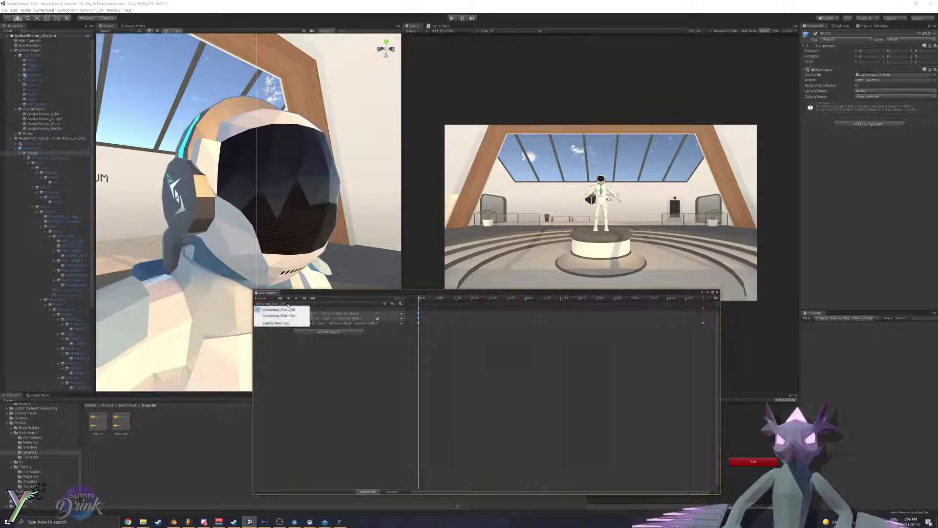
pyautogui.click(291, 316)
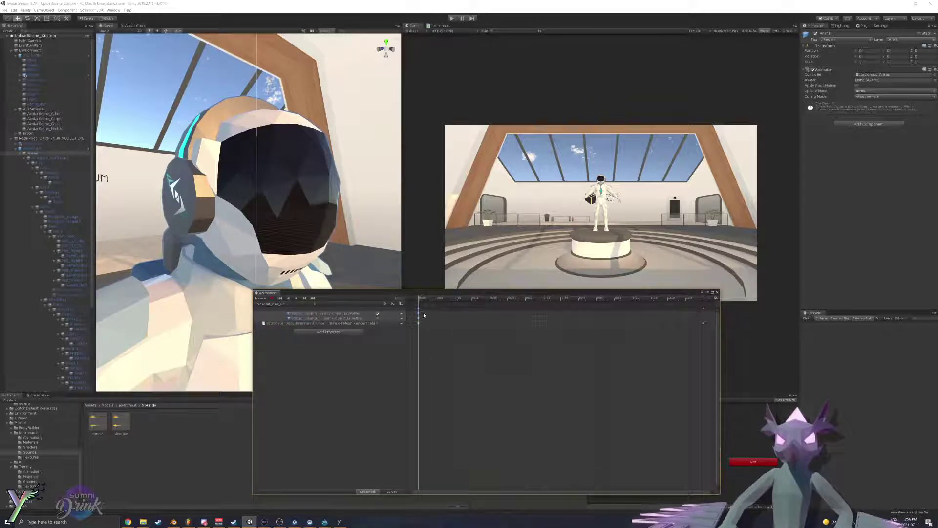
pyautogui.moveTo(419, 317); pyautogui.dragTo(504, 315)
# Step: Run the scene with the animator parameters uncovered and trigger the visor through the first gesture parameter
pyautogui.click(452, 18)
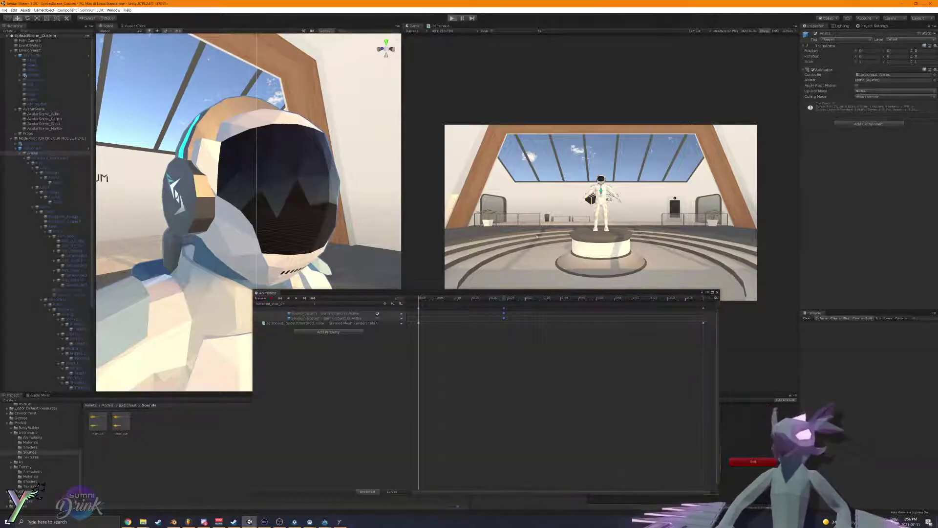
pyautogui.moveTo(600, 293); pyautogui.dragTo(256, 405)
pyautogui.click(574, 411)
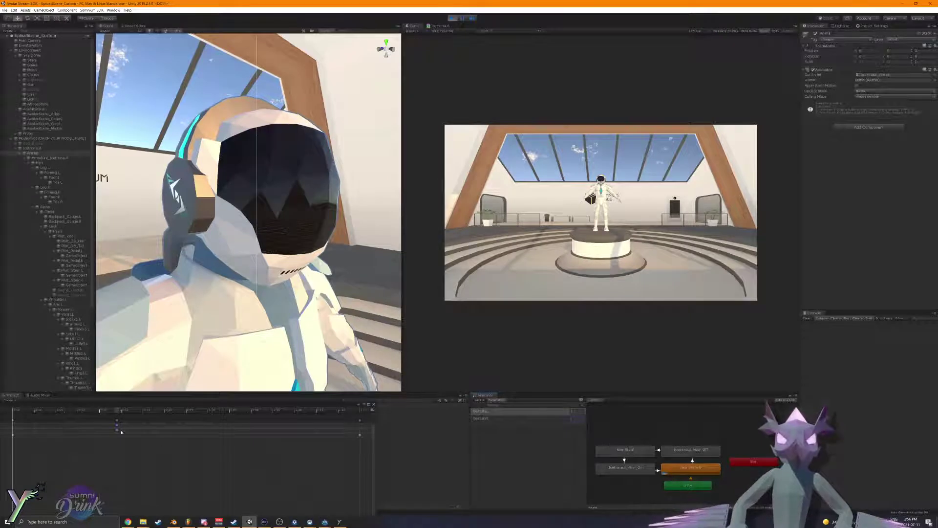
# Step: Move the sound keys to about two thirds of the Visor_On clip, retest the gesture, stop play mode, and dismiss the SDK welcome window
pyautogui.moveTo(117, 426); pyautogui.dragTo(227, 438)
pyautogui.click(553, 421)
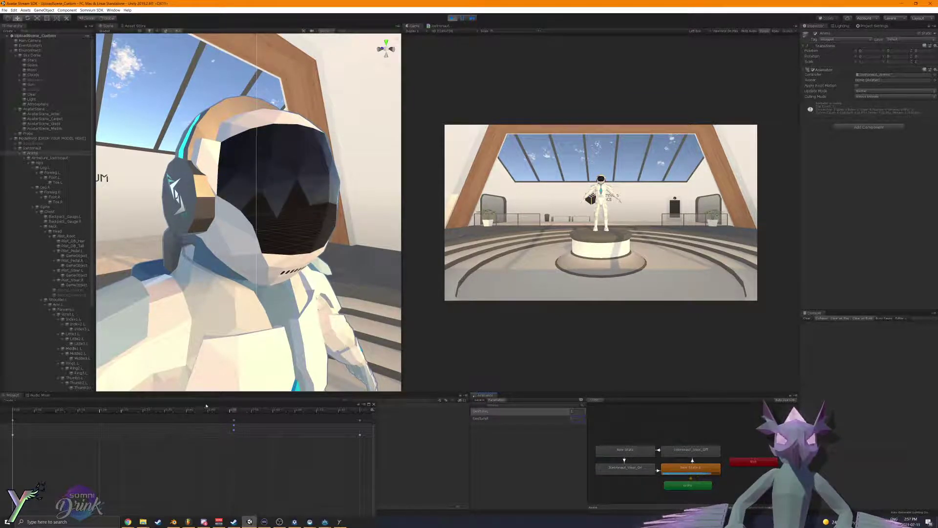
pyautogui.moveTo(206, 406); pyautogui.dragTo(334, 372)
pyautogui.click(624, 470)
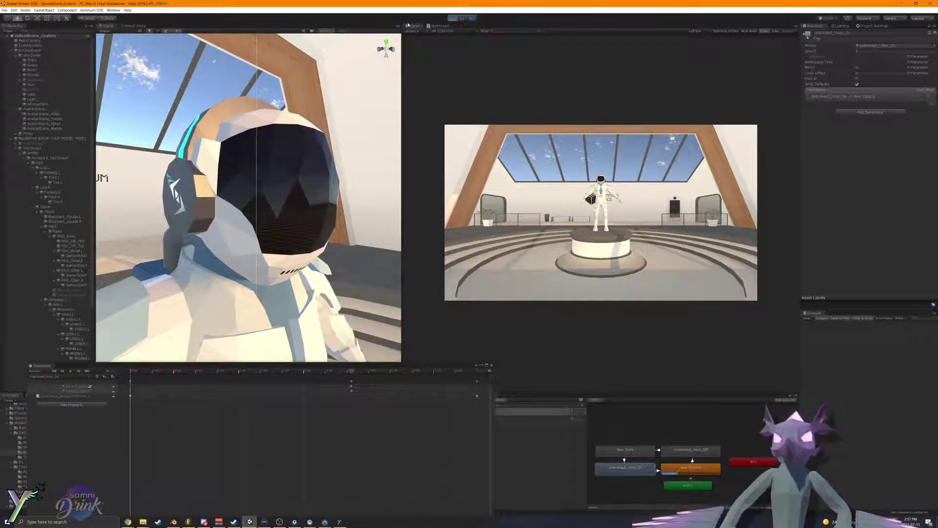
pyautogui.click(451, 18)
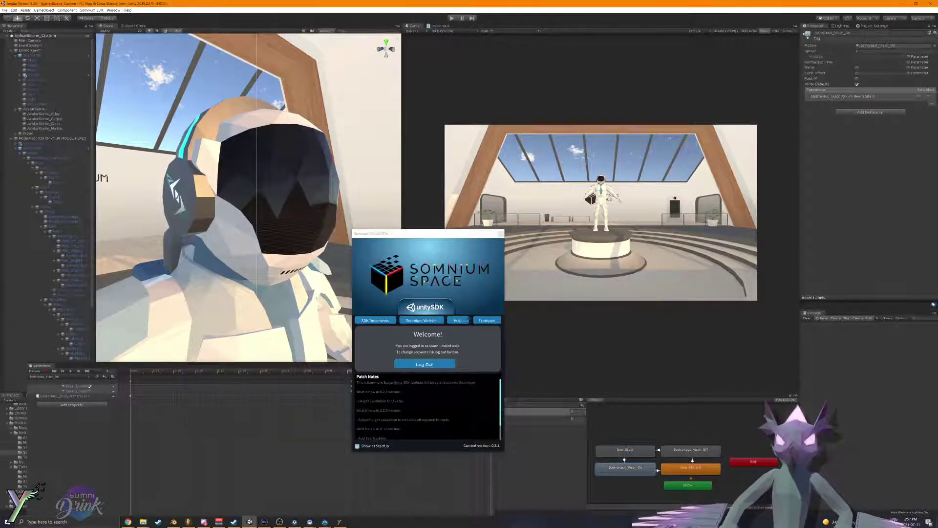
pyautogui.click(501, 233)
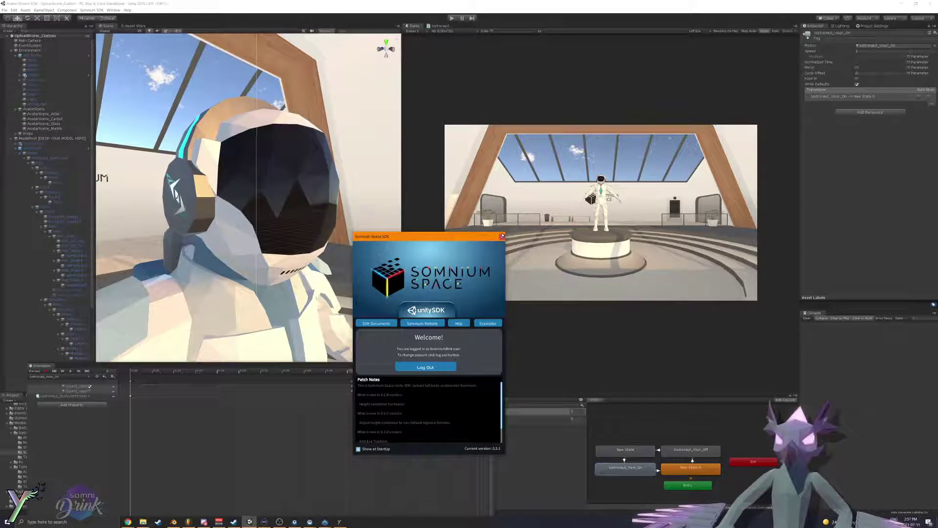
# Step: Key Sound_VisorIn off and Sound_VisorOut on at the Visor_On clip's start, and move the later sound keys to just over a third while playing
pyautogui.click(352, 386)
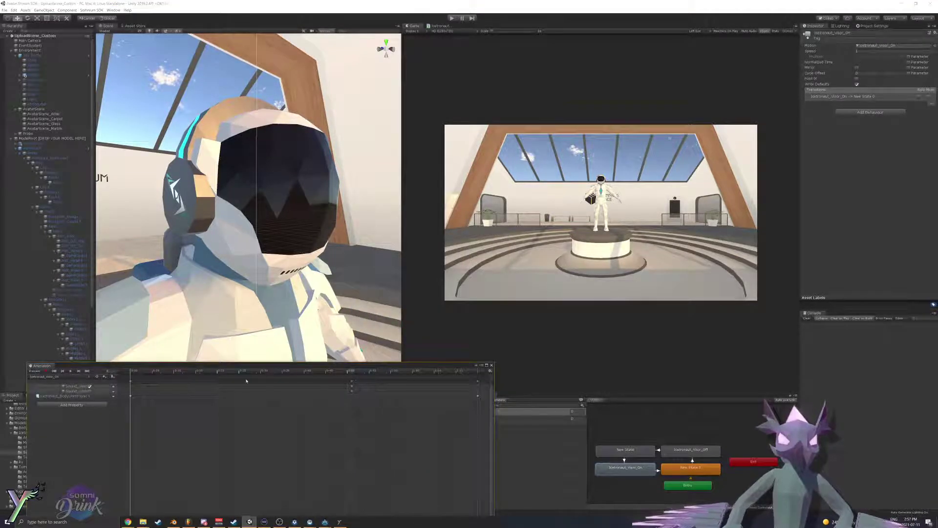
pyautogui.click(130, 386)
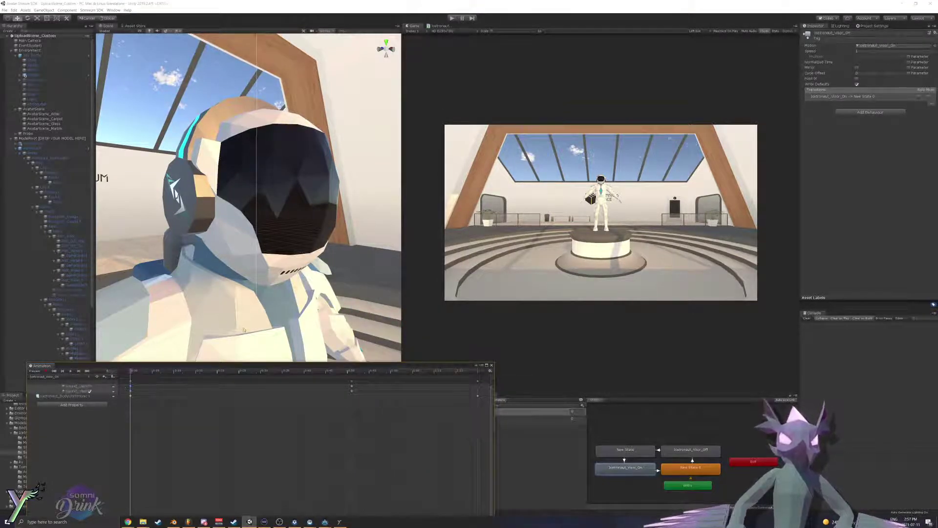
pyautogui.click(453, 19)
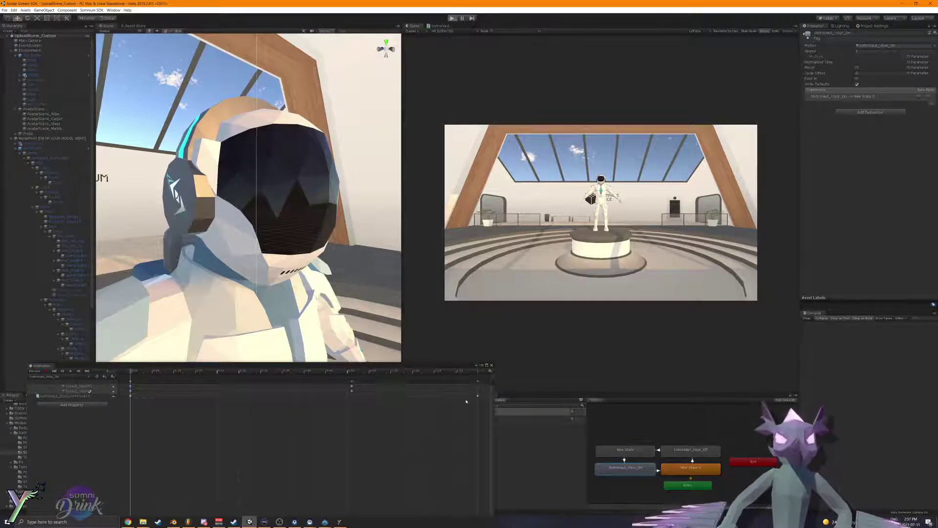
pyautogui.moveTo(352, 382); pyautogui.dragTo(260, 383)
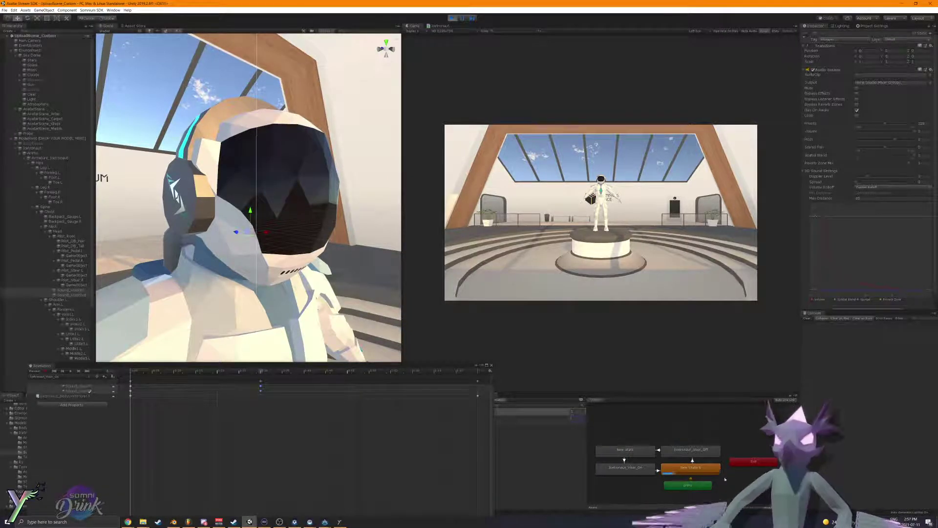
# Step: Test the visor animation by setting the first gesture parameter to 1 while viewing the helmet from the front
pyautogui.click(704, 470)
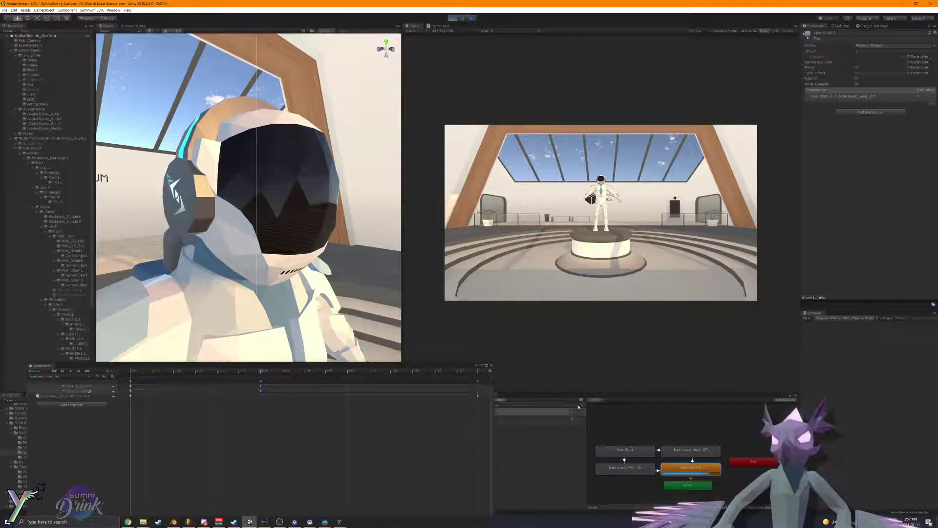
pyautogui.write('1')
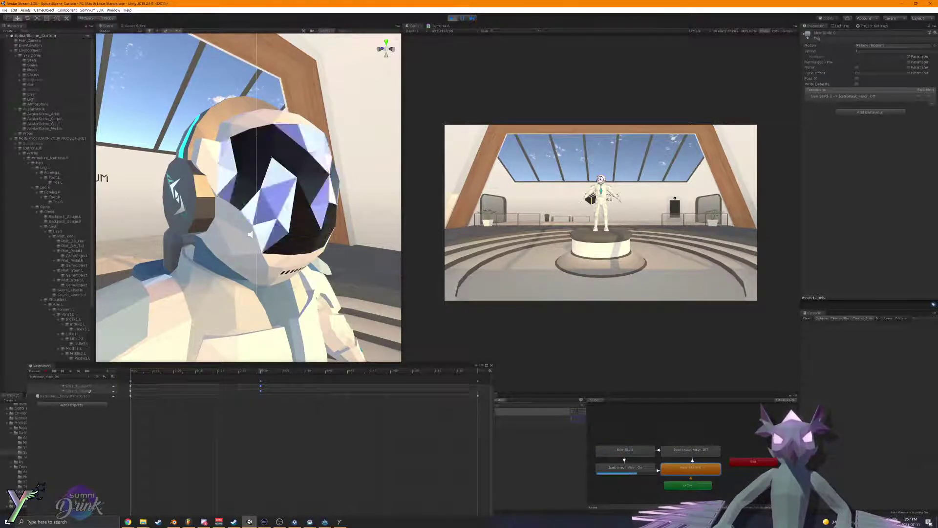
pyautogui.keyDown('alt'); pyautogui.moveTo(354, 233); pyautogui.dragTo(282, 216); pyautogui.keyUp('alt')
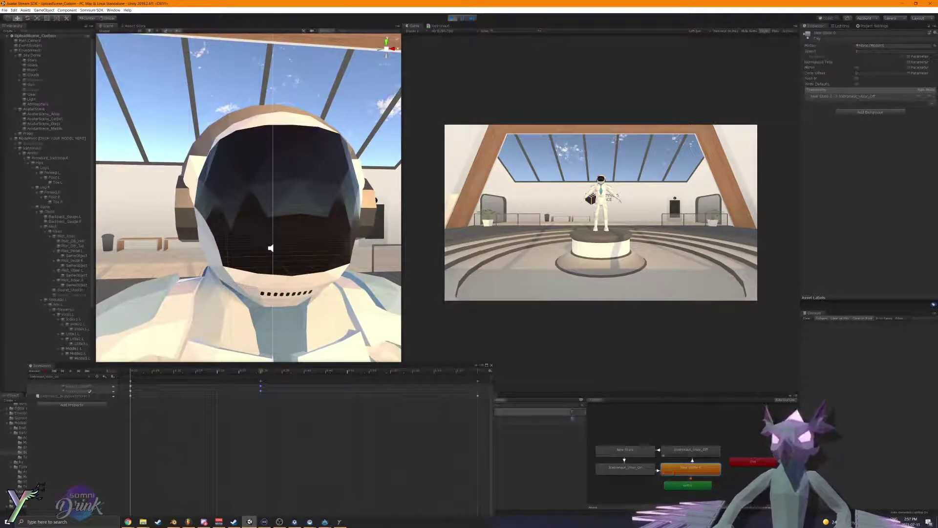
pyautogui.click(573, 413)
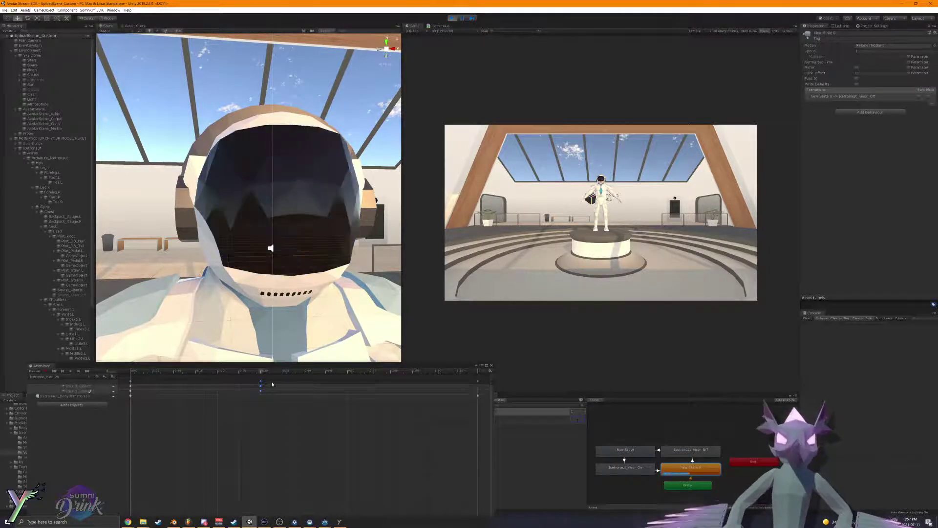
# Step: Move the later sound keys in the Visor_On clip slightly earlier, to just under a third of its length, and preview the first frame
pyautogui.click(259, 385)
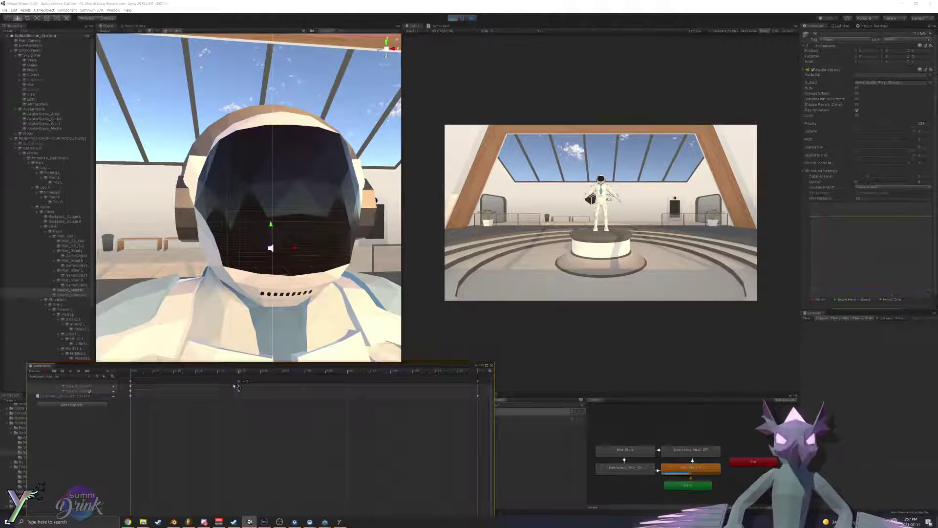
pyautogui.moveTo(235, 386); pyautogui.dragTo(235, 386)
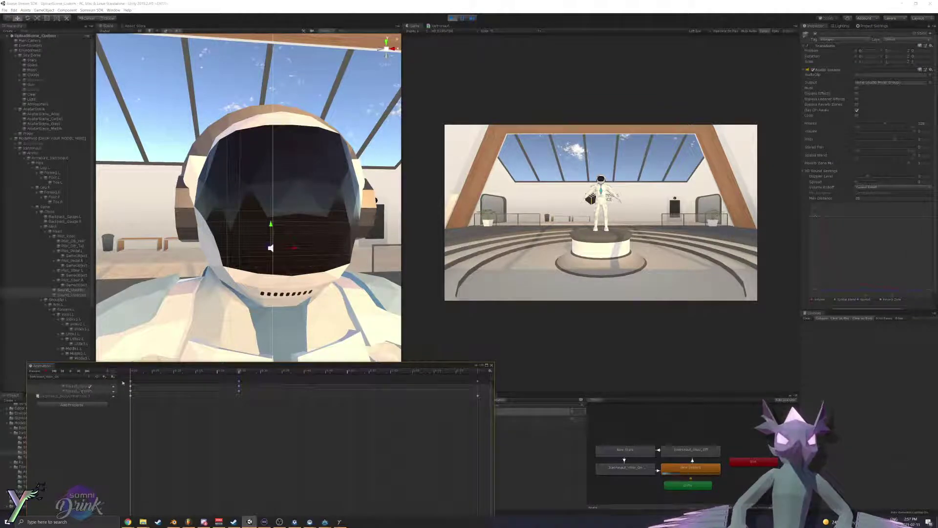
pyautogui.moveTo(137, 372); pyautogui.dragTo(106, 374)
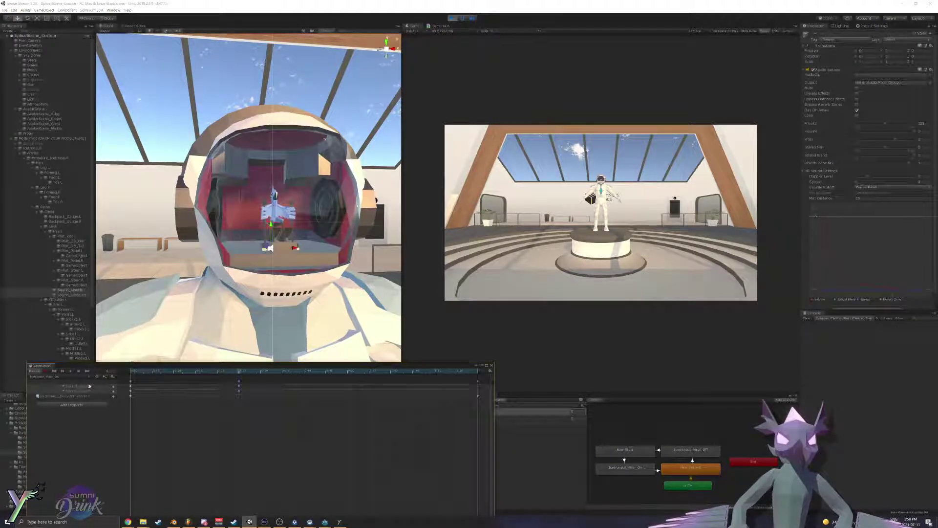
# Step: Open the Visor_Off clip for inspection, stop play mode, and start it again to recheck the visor
pyautogui.click(52, 377)
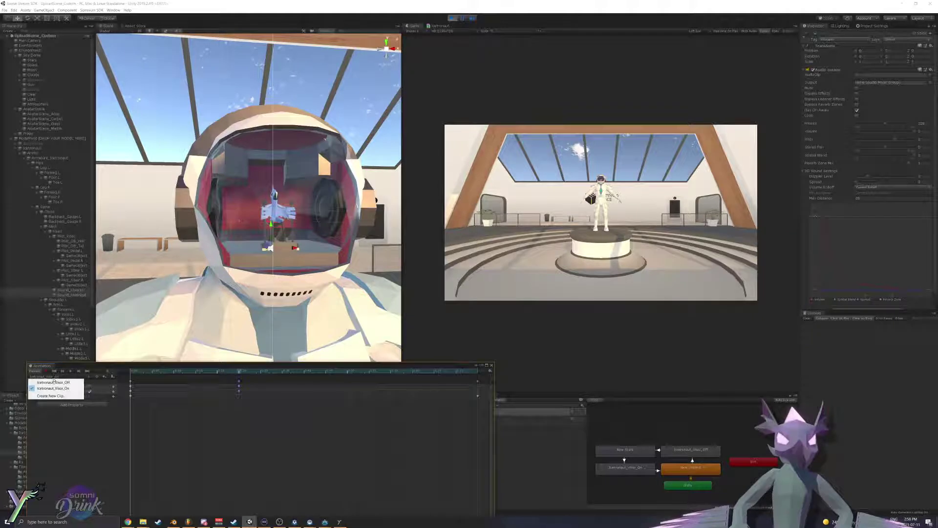
pyautogui.click(57, 383)
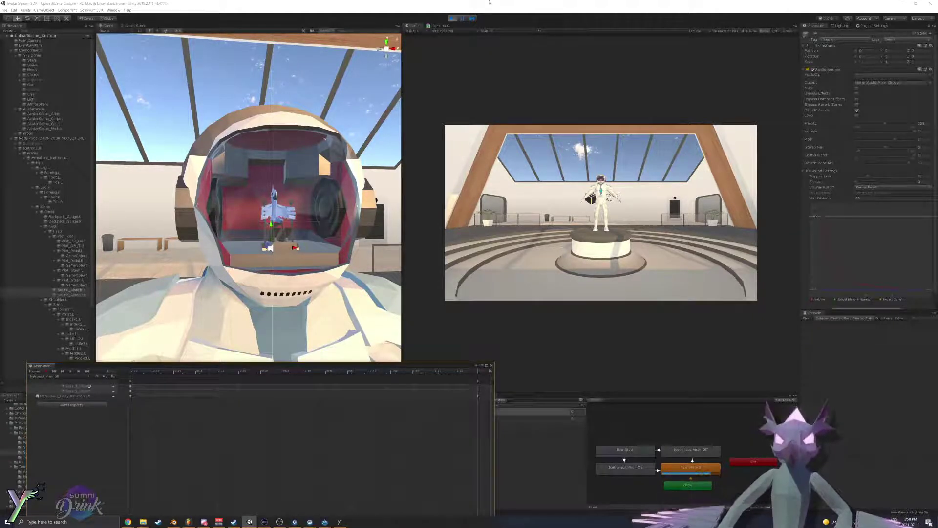
pyautogui.click(451, 18)
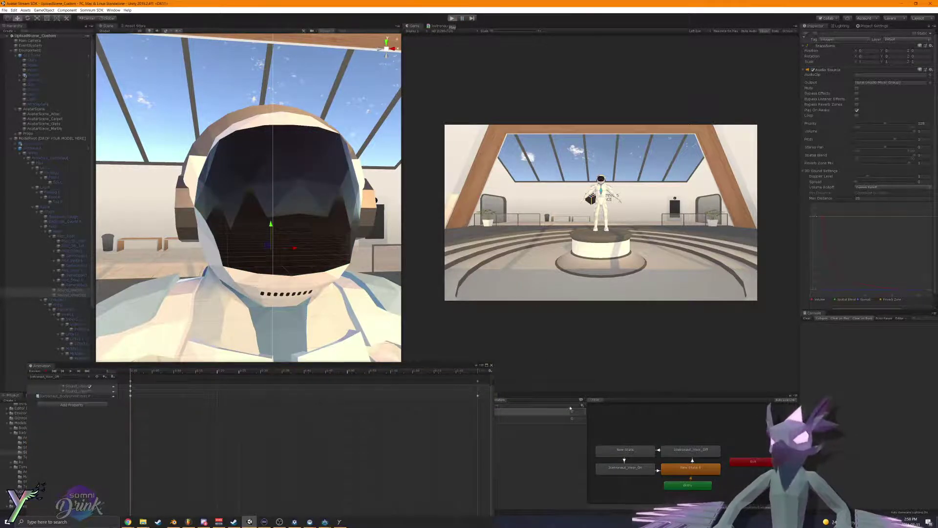
pyautogui.click(452, 18)
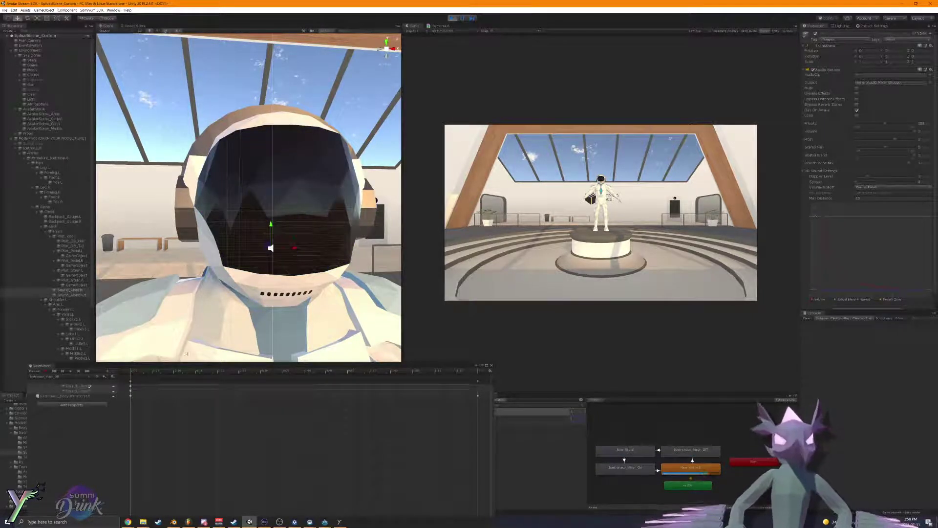
# Step: Return to the Visor_On clip, preview its first frame and the later sound keys, and toggle play mode
pyautogui.click(74, 376)
pyautogui.click(70, 387)
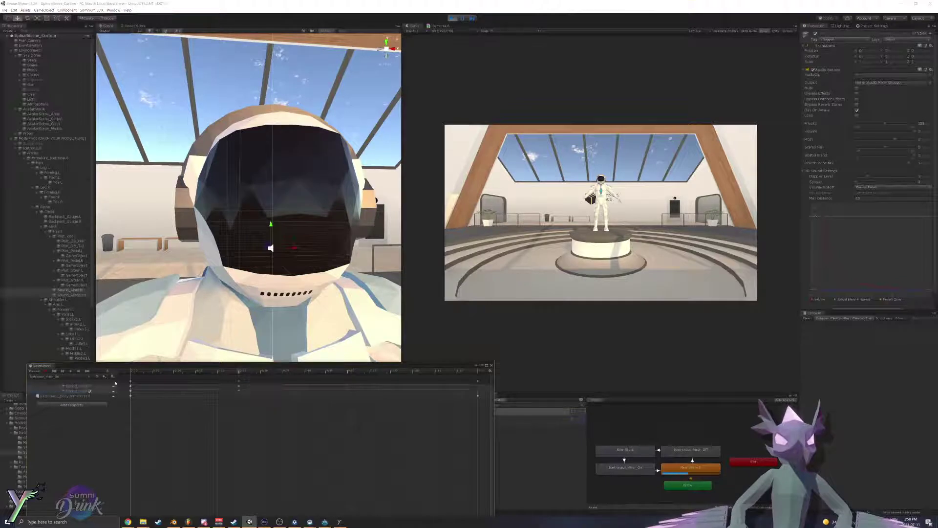
pyautogui.click(130, 377)
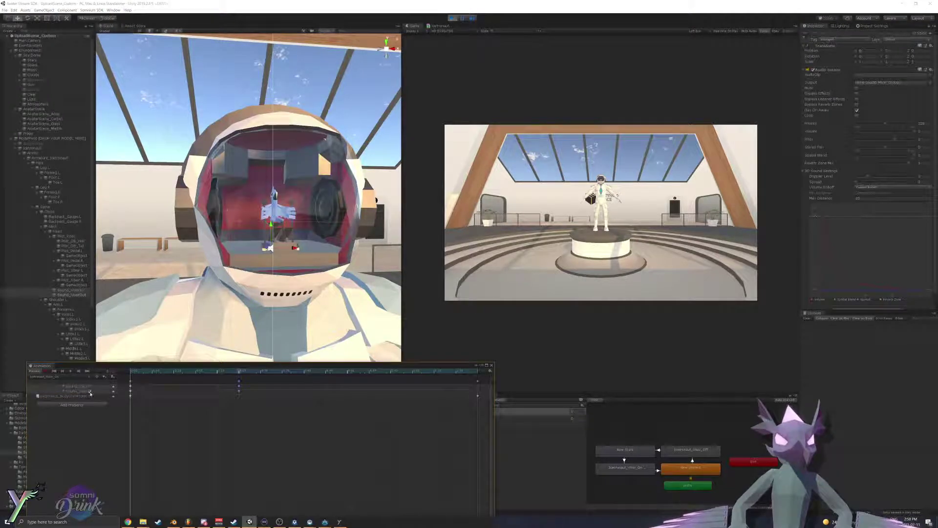
pyautogui.moveTo(143, 378); pyautogui.dragTo(240, 376)
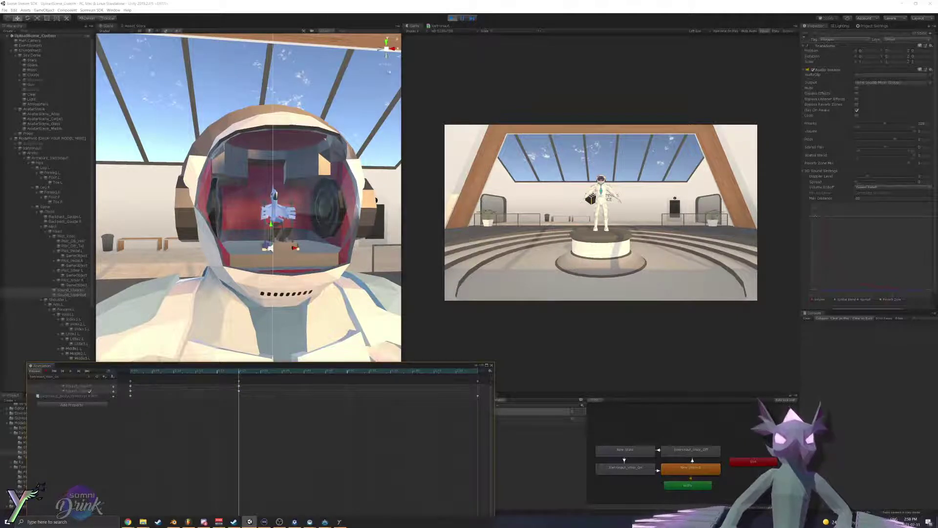
pyautogui.click(452, 18)
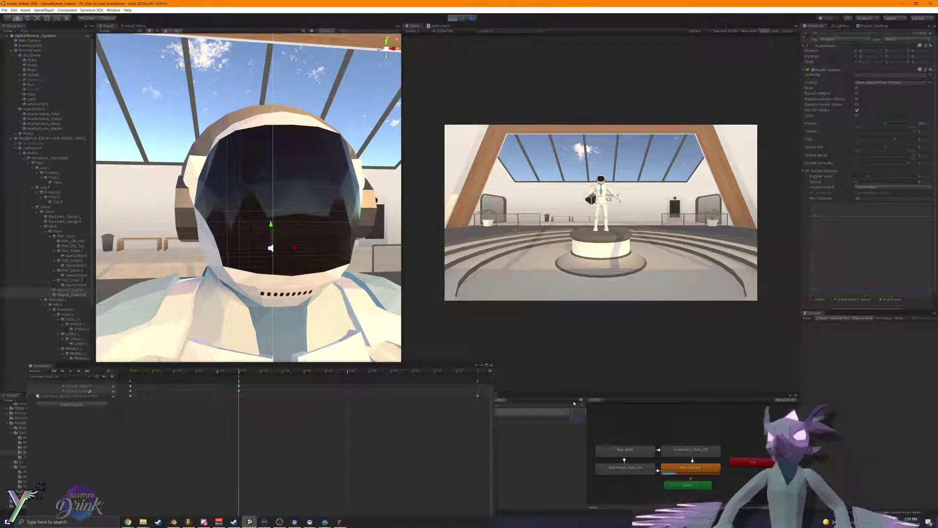
# Step: View the helmet from an angle, close the Animation window, save the scene, and exit play mode
pyautogui.moveTo(302, 224); pyautogui.dragTo(236, 251, button='right')
pyautogui.press('f')
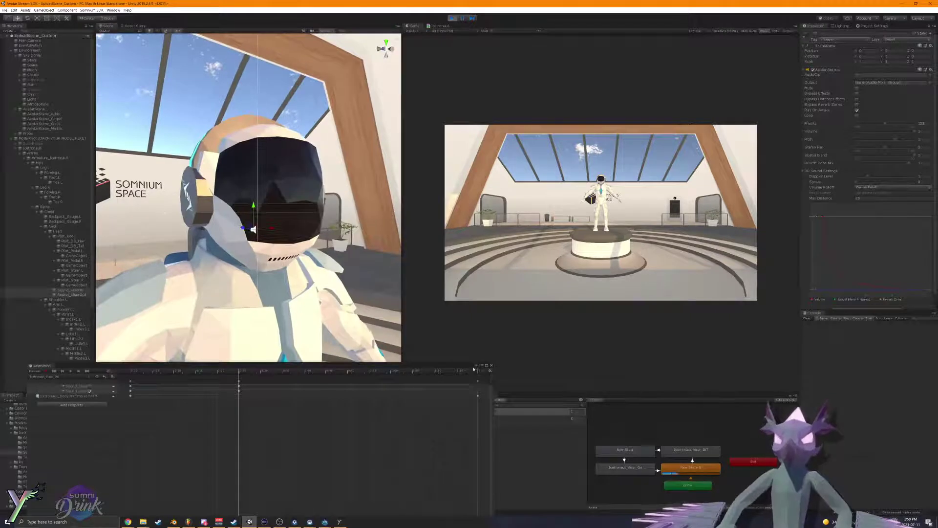
pyautogui.click(492, 366)
pyautogui.click(203, 488)
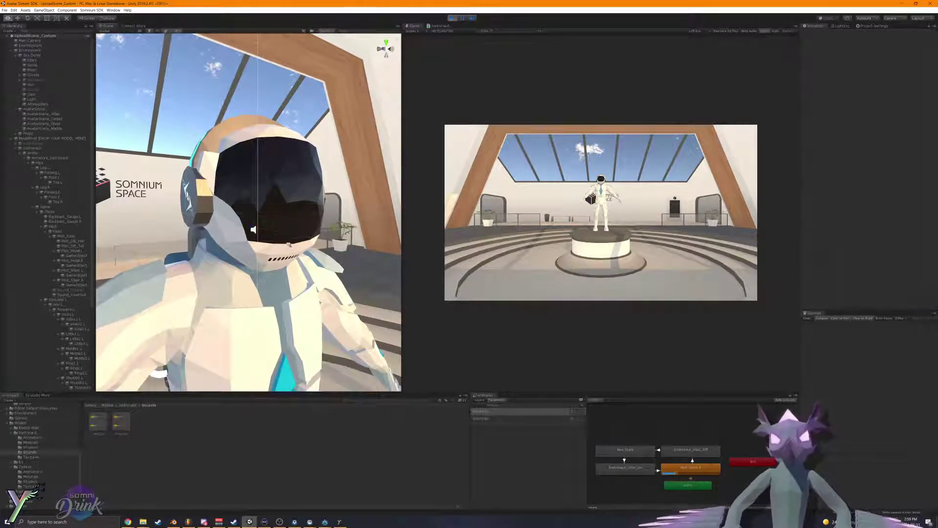
pyautogui.hotkey('ctrl', 's')
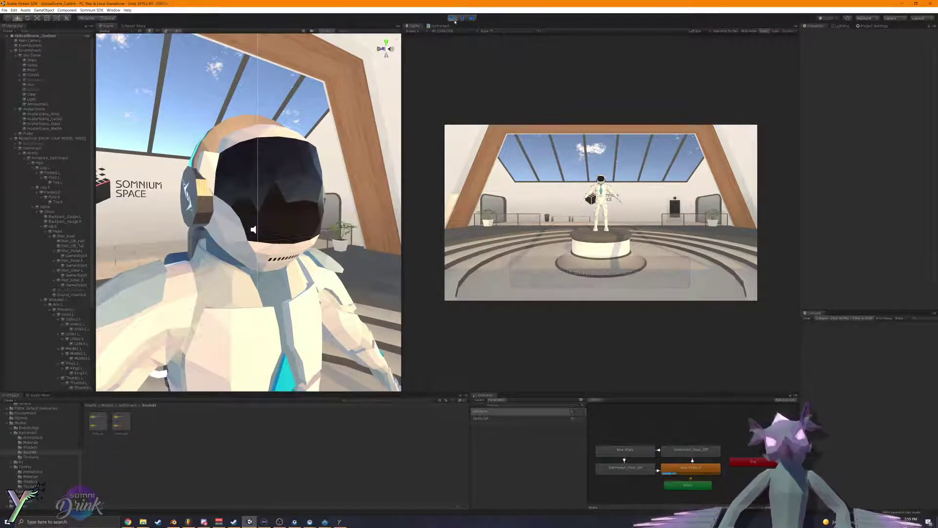
pyautogui.click(453, 19)
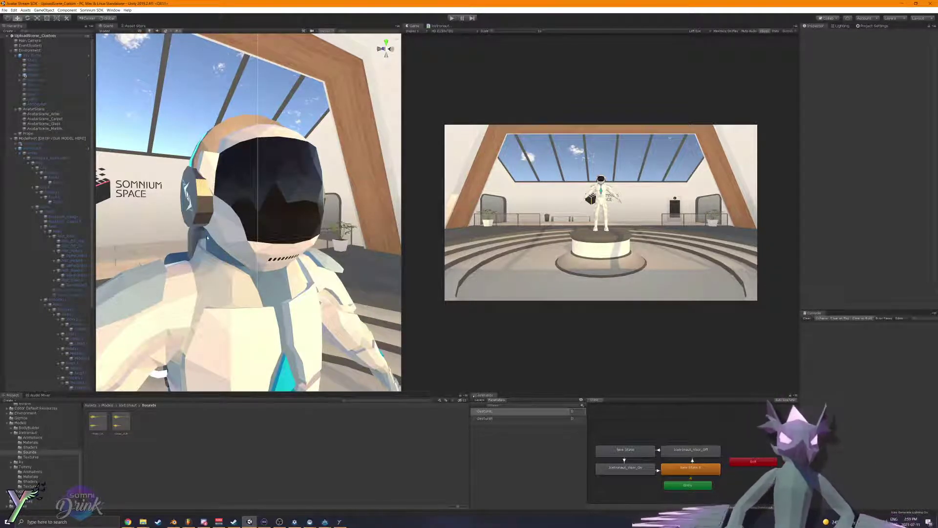
# Step: Examine the round gauges and cyan lights on the back of the astronaut's backpack
pyautogui.moveTo(208, 238); pyautogui.dragTo(246, 223, button='right')
pyautogui.press('s')
pyautogui.press('w')
pyautogui.press('d')
pyautogui.press('s')
pyautogui.press('a')
pyautogui.press('q')
pyautogui.press('w')
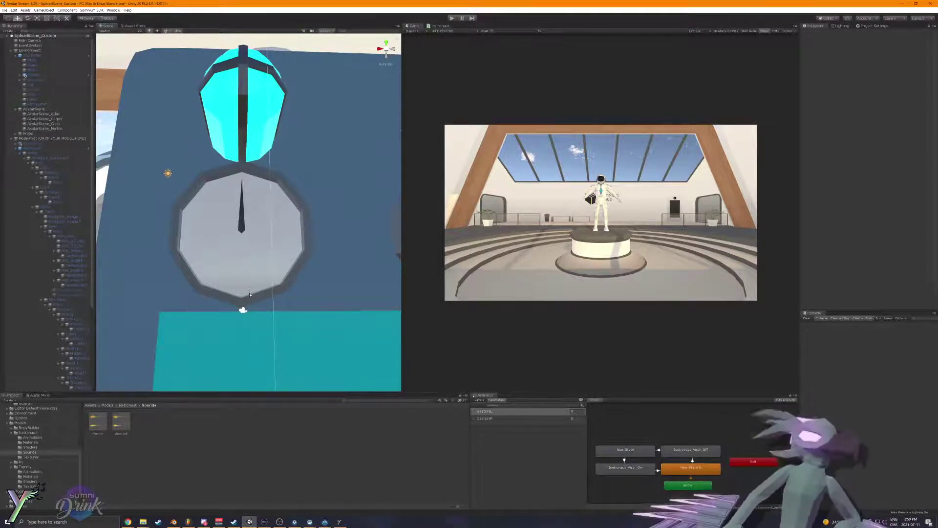
pyautogui.press('s')
pyautogui.moveTo(243, 213)
pyautogui.mouseDown(button='right')
pyautogui.moveTo(336, 269)
pyautogui.moveTo(259, 205)
pyautogui.mouseUp(button='right')
pyautogui.press('w')
# Step: Add a new layer named Gauges to the avatar's animator controller and dismiss its layer settings
pyautogui.click(479, 400)
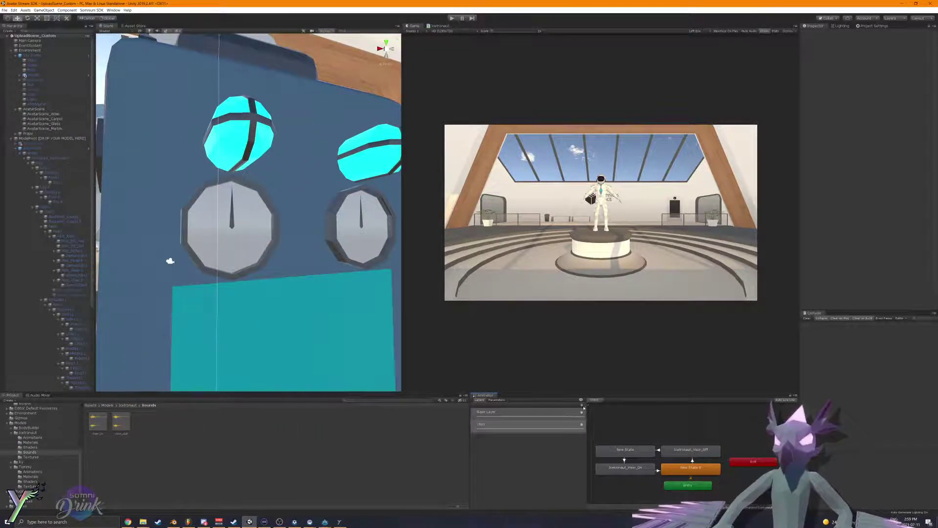
pyautogui.click(581, 405)
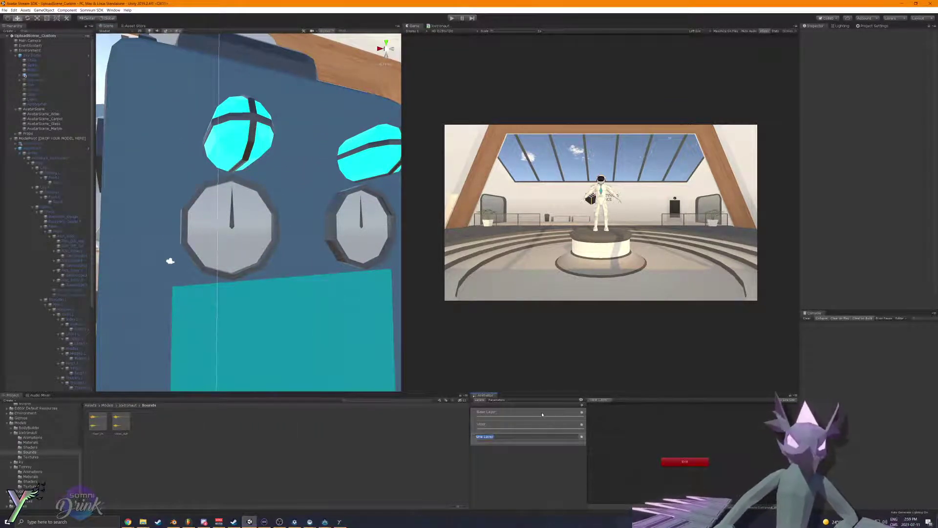
pyautogui.write('Gauges')
pyautogui.press('Return')
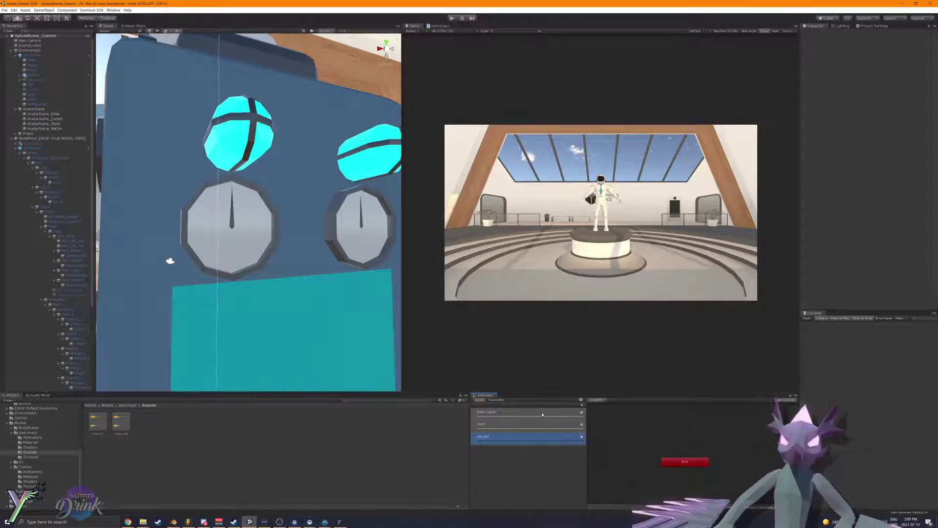
pyautogui.click(487, 436)
pyautogui.press('Home')
pyautogui.write('G')
pyautogui.press('Return')
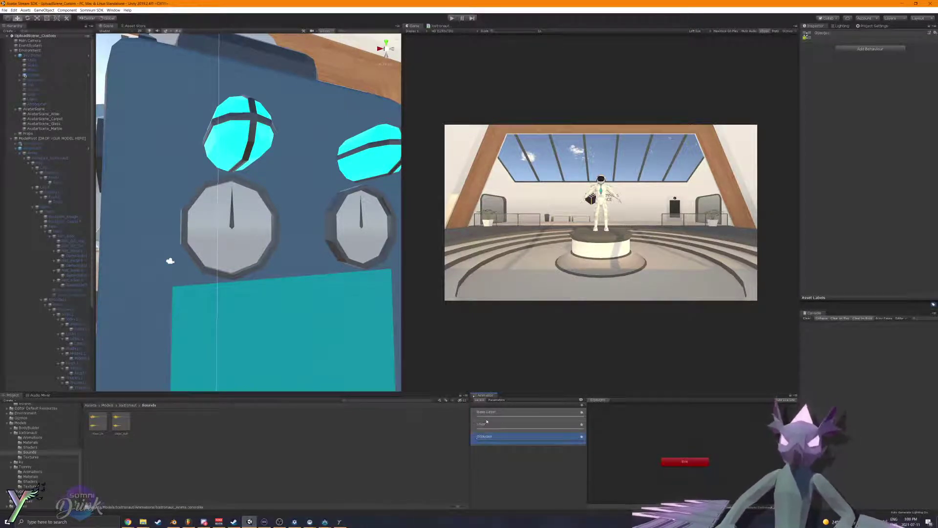
pyautogui.click(484, 436)
pyautogui.write('Gauges')
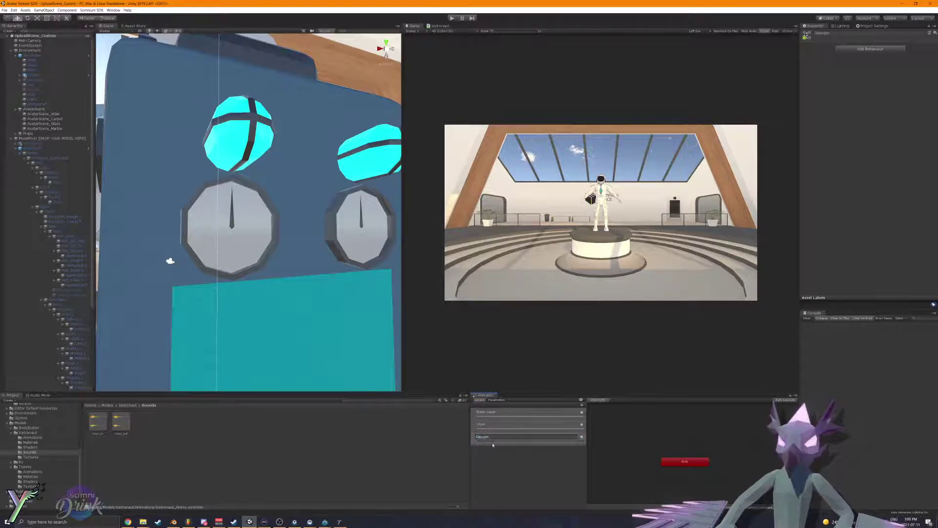
pyautogui.press('Return')
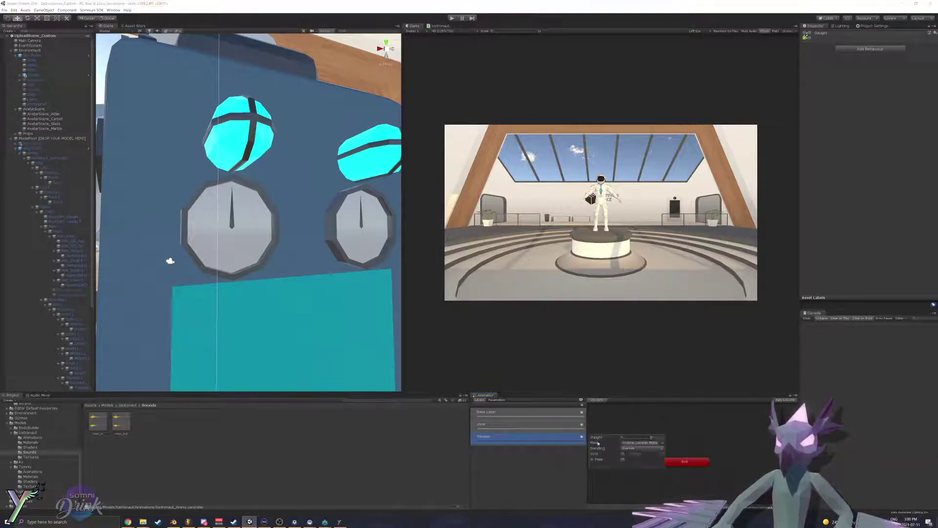
pyautogui.click(689, 432)
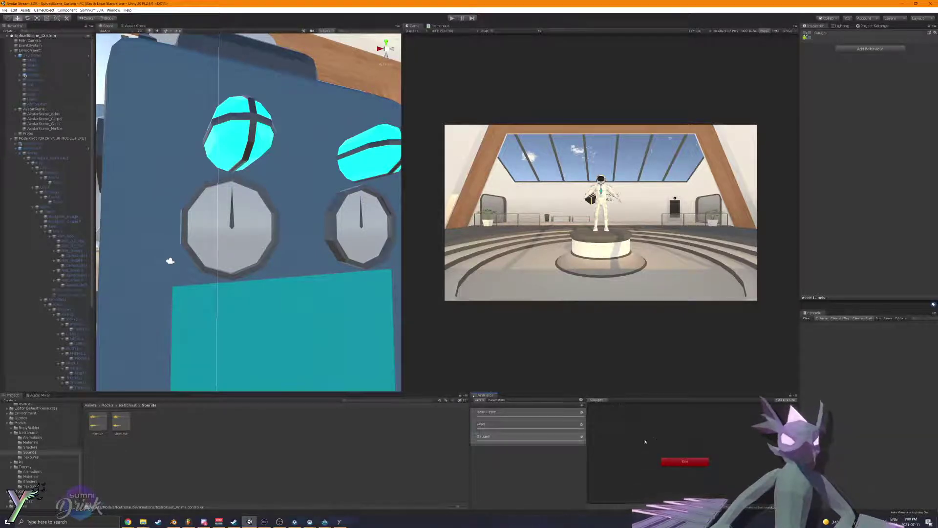
# Step: Create an animation clip named Icetronaut_Gauges in the avatar's Animations folder
pyautogui.doubleClick(81, 221)
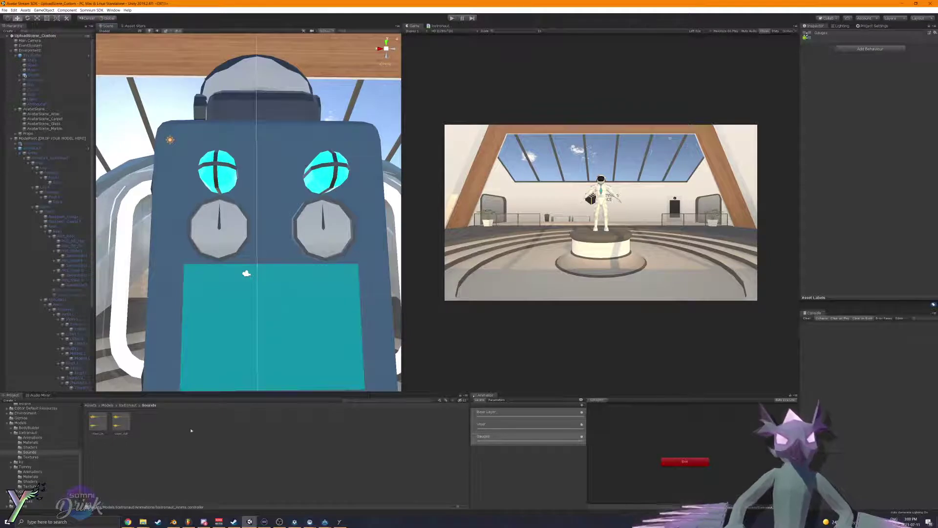
pyautogui.click(123, 405)
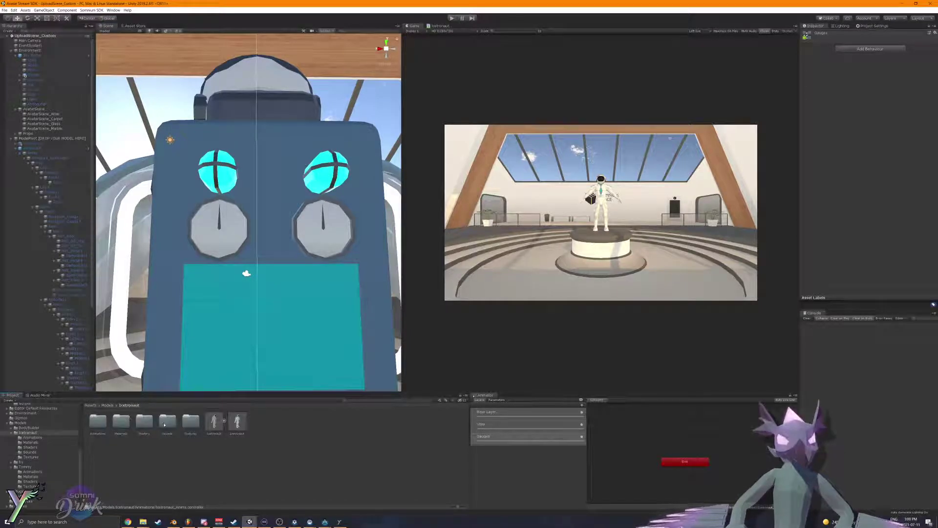
pyautogui.doubleClick(100, 423)
pyautogui.rightClick(188, 440)
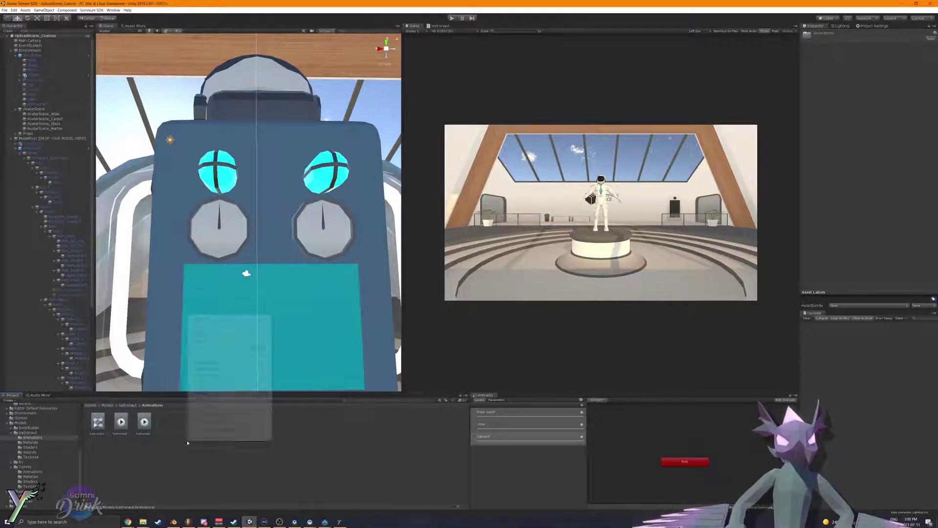
pyautogui.moveTo(223, 318)
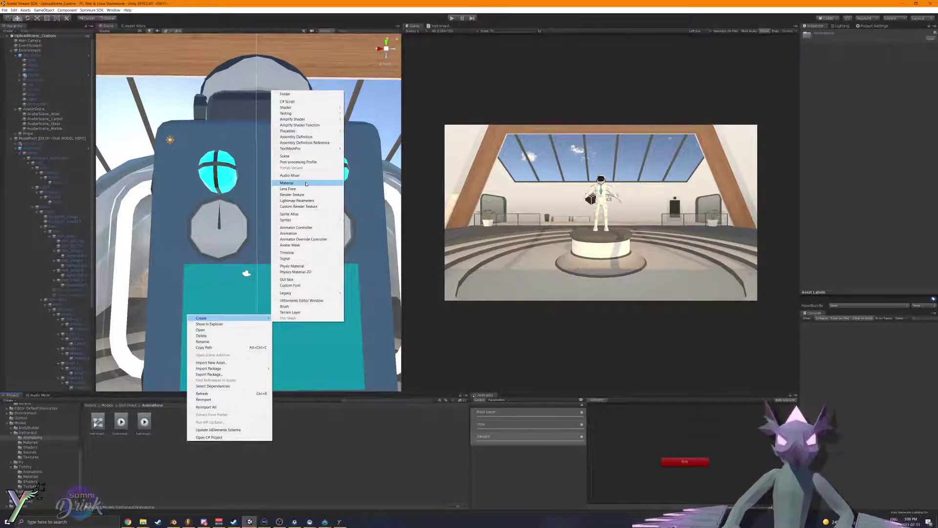
pyautogui.click(295, 233)
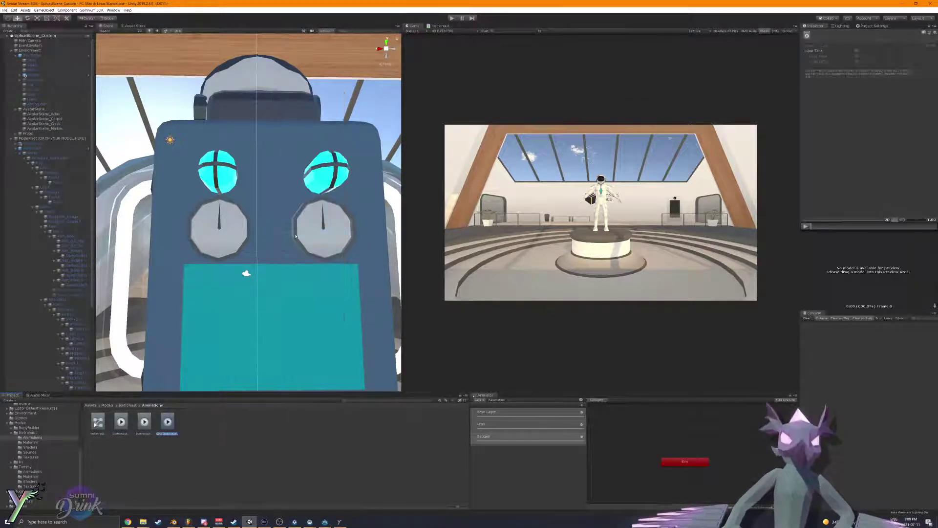
pyautogui.write('Icot_Gauges')
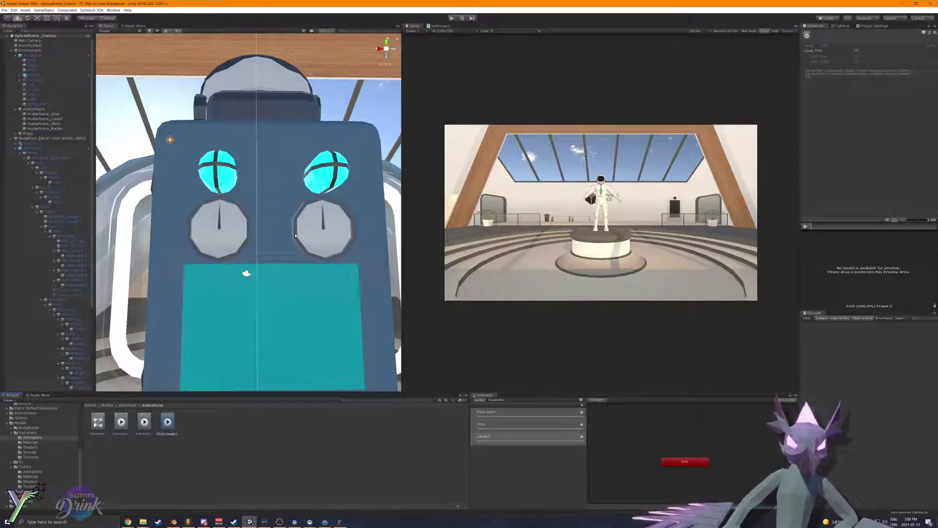
pyautogui.press('Return')
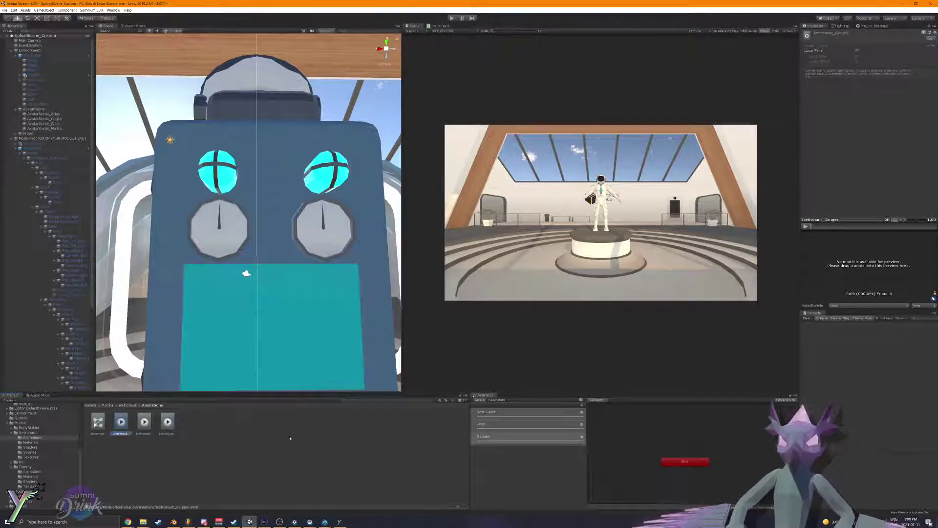
# Step: Add the new gauges clip to the Gauges layer as its default state and place it beside the Entry node
pyautogui.moveTo(615, 458); pyautogui.dragTo(631, 454)
pyautogui.moveTo(632, 449); pyautogui.dragTo(727, 447, button='middle')
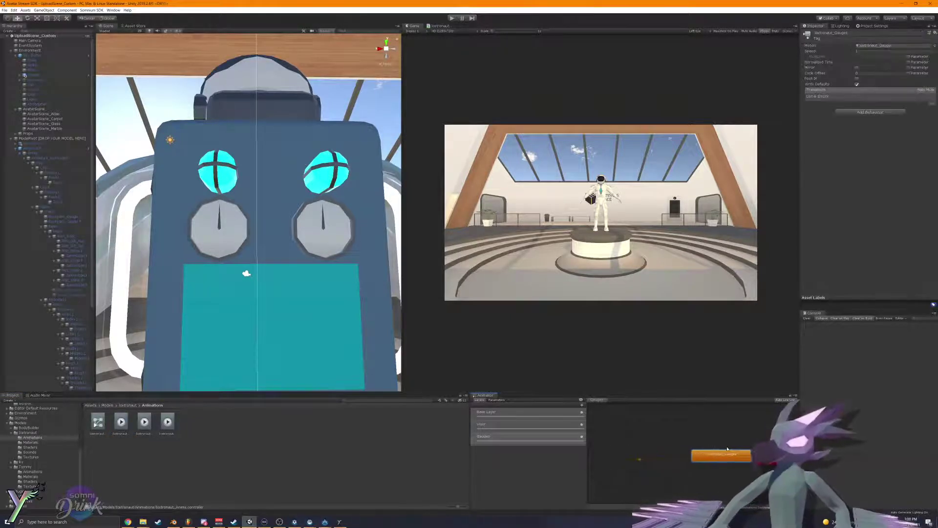
pyautogui.scroll(-5, 727, 447)
pyautogui.scroll(3, 727, 448)
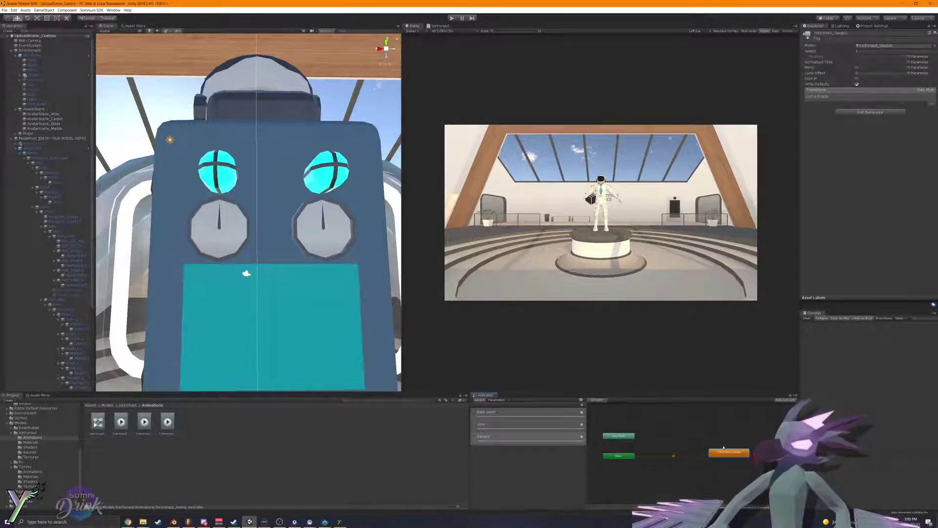
pyautogui.moveTo(716, 449); pyautogui.dragTo(654, 447)
pyautogui.scroll(2, 654, 447)
pyautogui.moveTo(678, 445); pyautogui.dragTo(713, 461, button='middle')
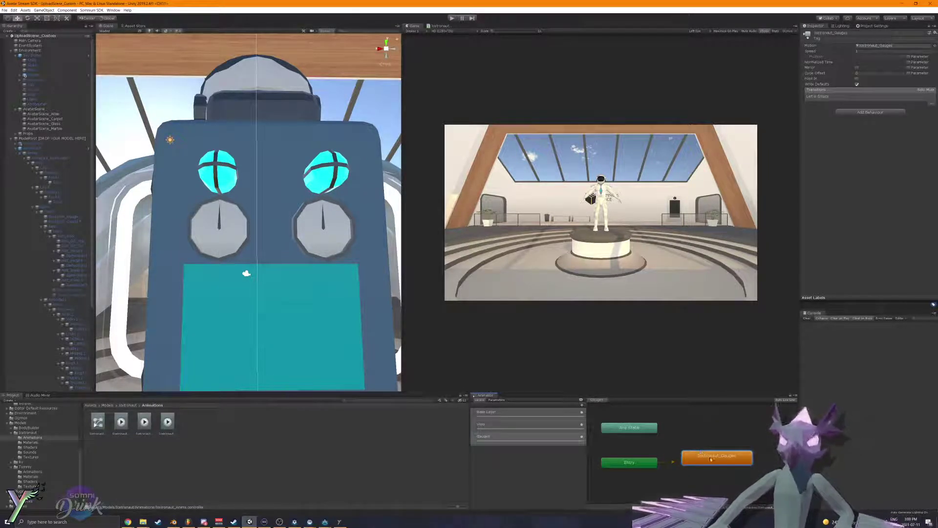
pyautogui.scroll(-4, 655, 466)
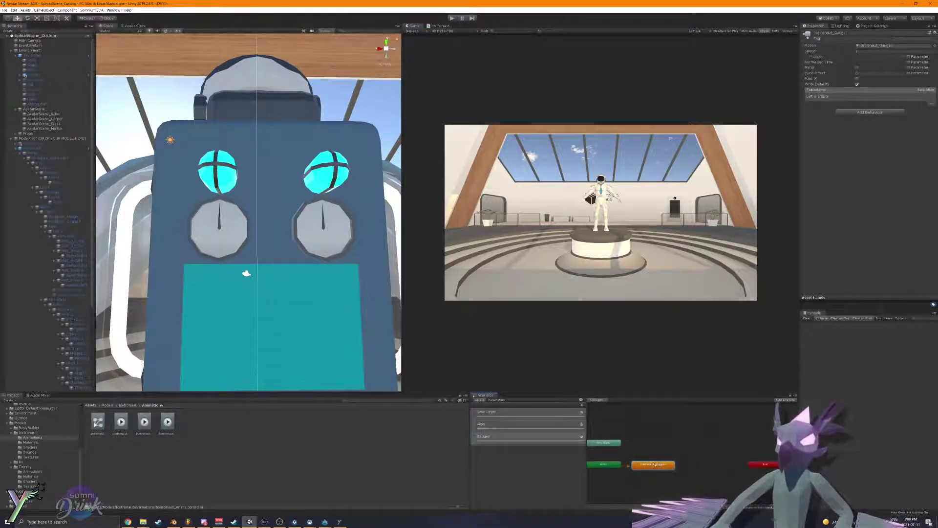
pyautogui.scroll(3, 655, 465)
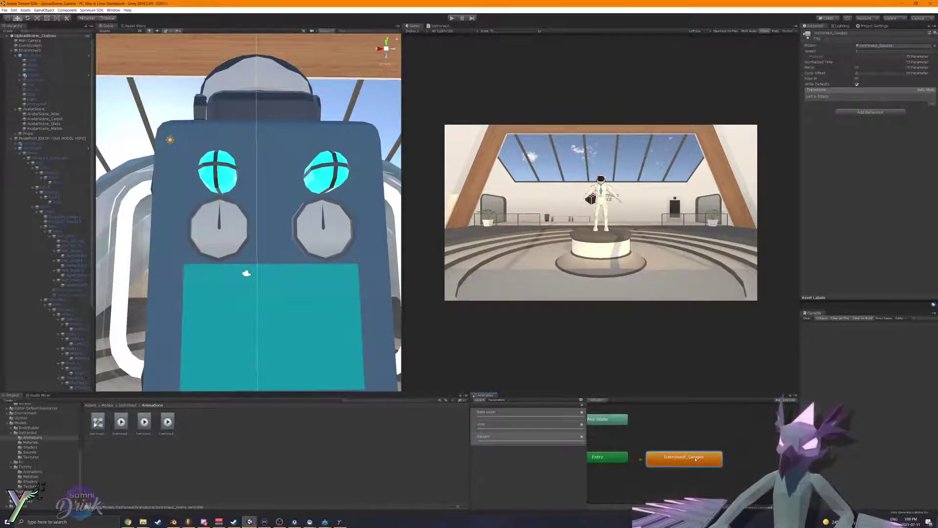
pyautogui.scroll(-1, 695, 459)
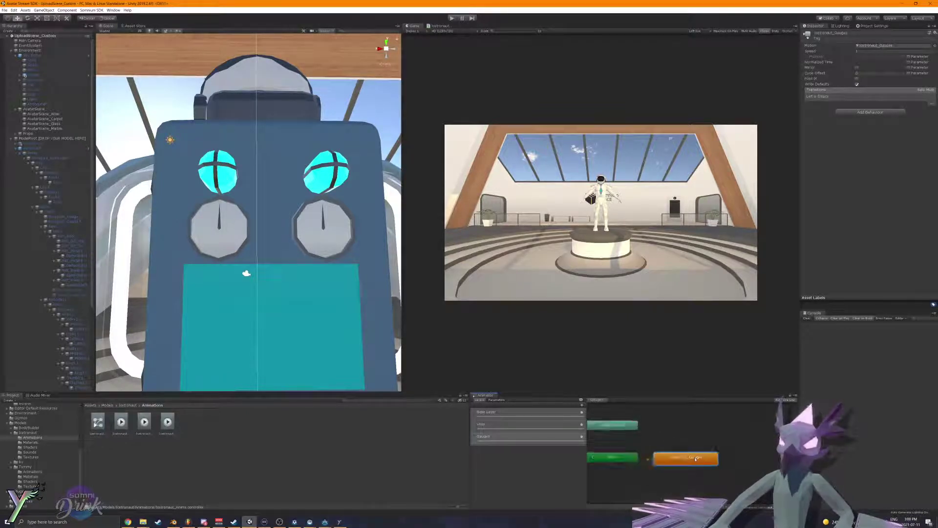
# Step: Enable Loop Time on the gauges animation clip
pyautogui.click(167, 423)
pyautogui.click(144, 423)
pyautogui.click(117, 428)
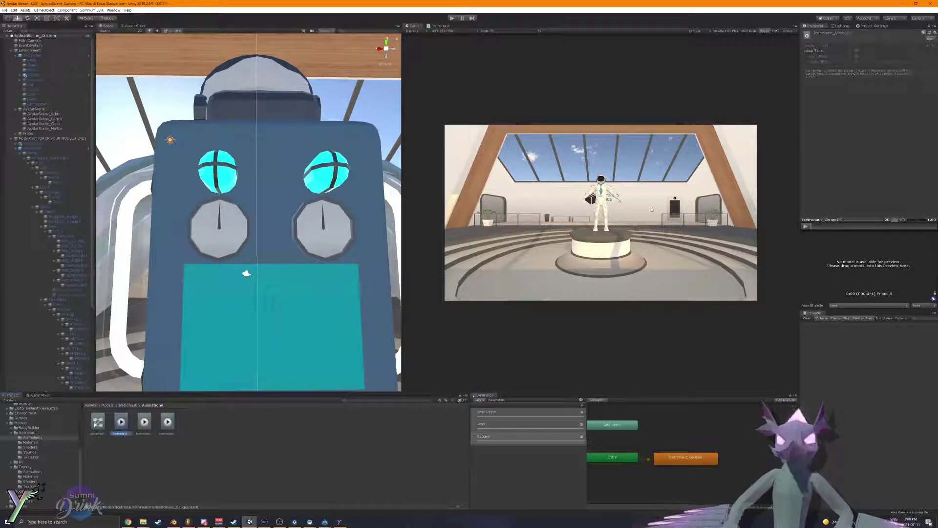
pyautogui.click(857, 51)
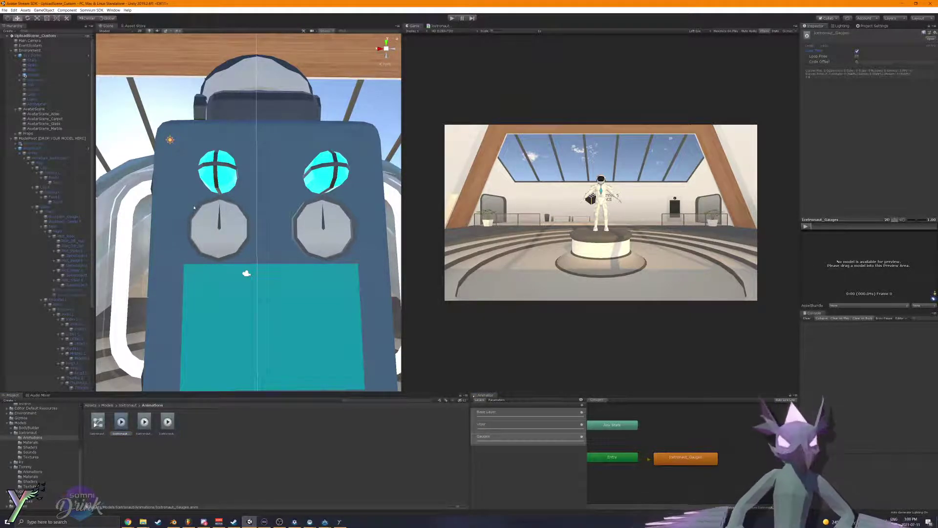
# Step: Open the Animation window, move it clear of the backpack view, and display the avatar's Icetronaut_Gauges clip for editing
pyautogui.hotkey('ctrl', '6')
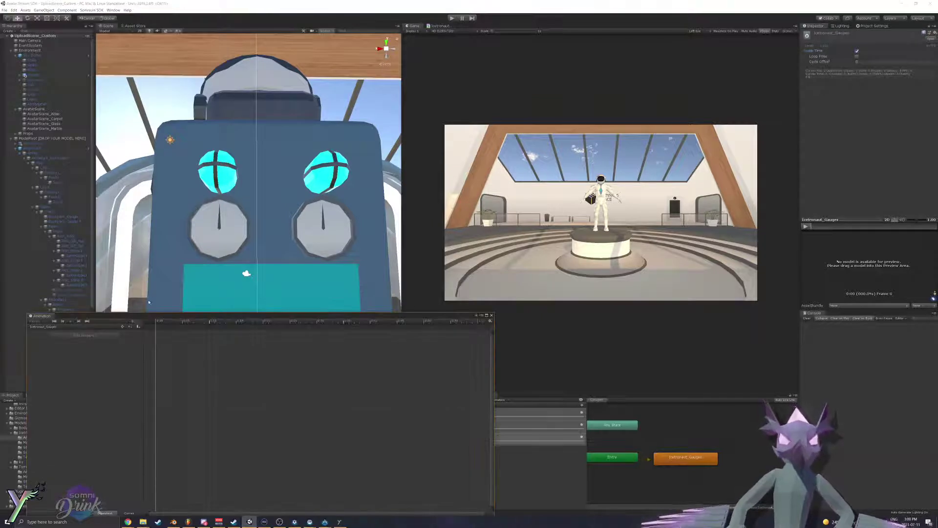
pyautogui.moveTo(74, 316); pyautogui.dragTo(392, 289)
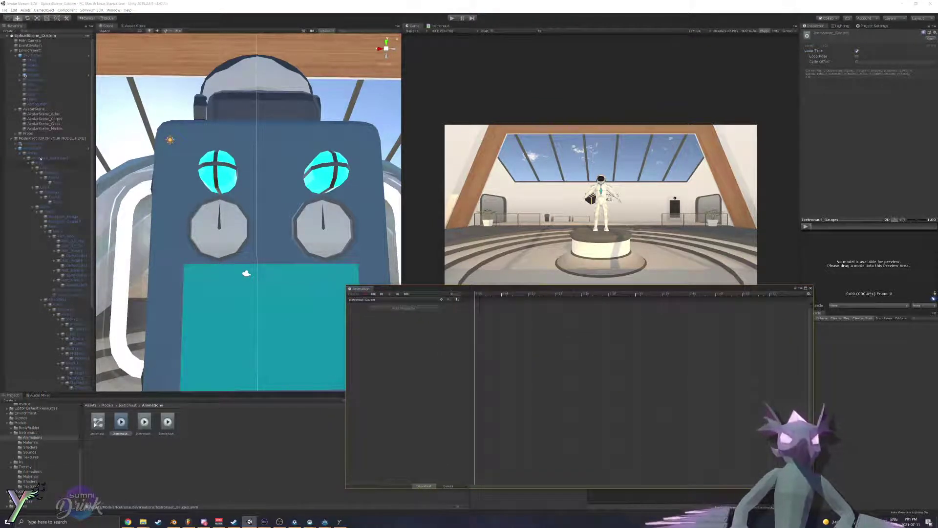
pyautogui.click(56, 154)
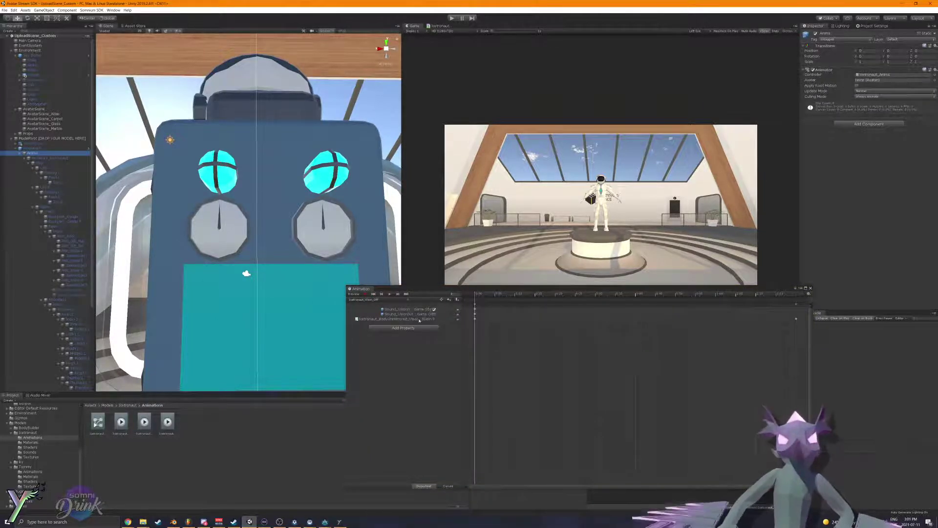
pyautogui.click(369, 299)
pyautogui.click(376, 305)
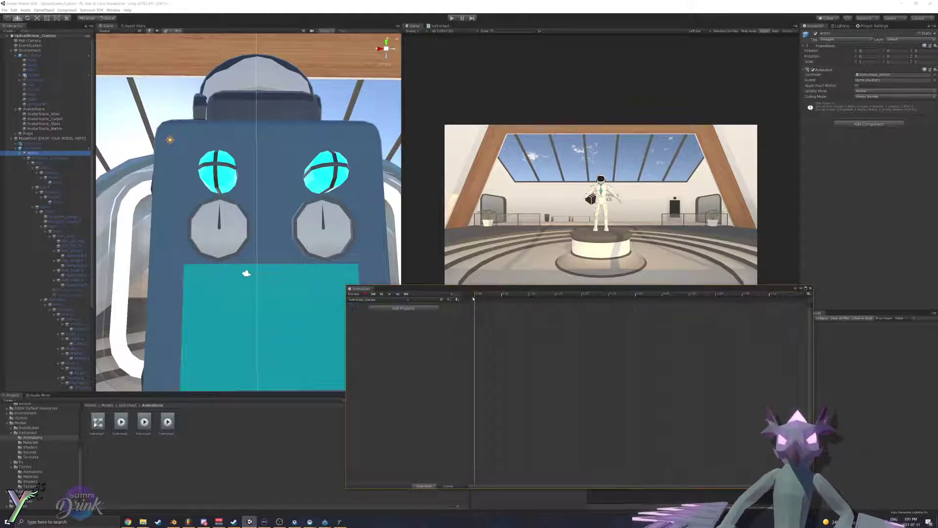
# Step: Select the left backpack gauge needle with the Rotate tool and turn on keyframe recording for the gauges clip
pyautogui.scroll(-7, 64, 272)
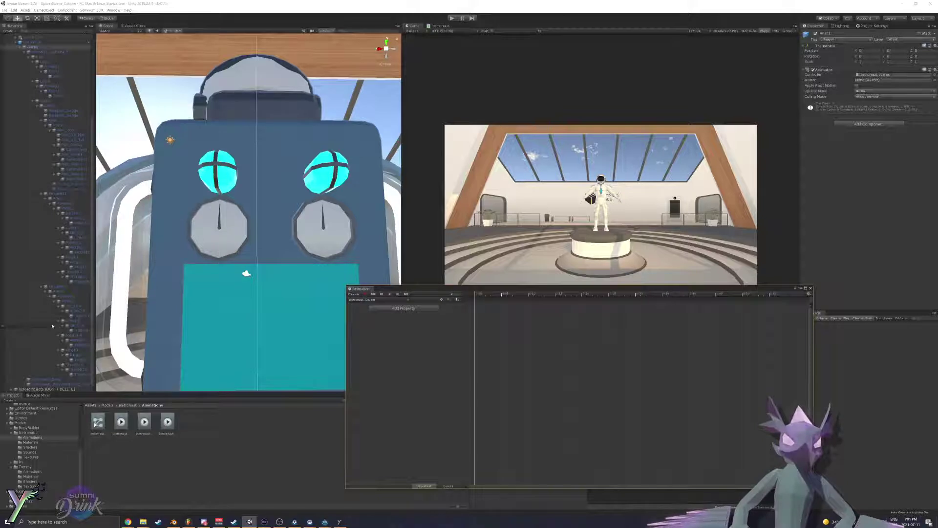
pyautogui.scroll(3, 70, 166)
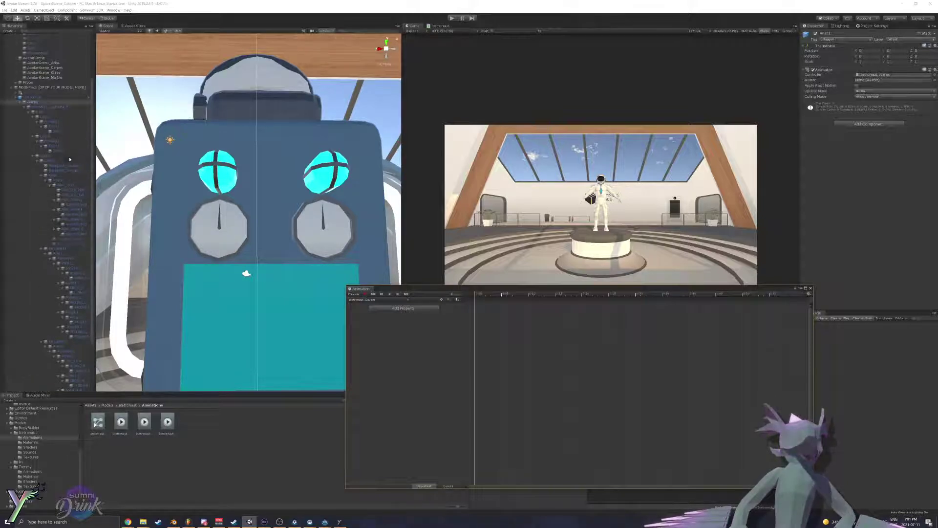
pyautogui.click(63, 166)
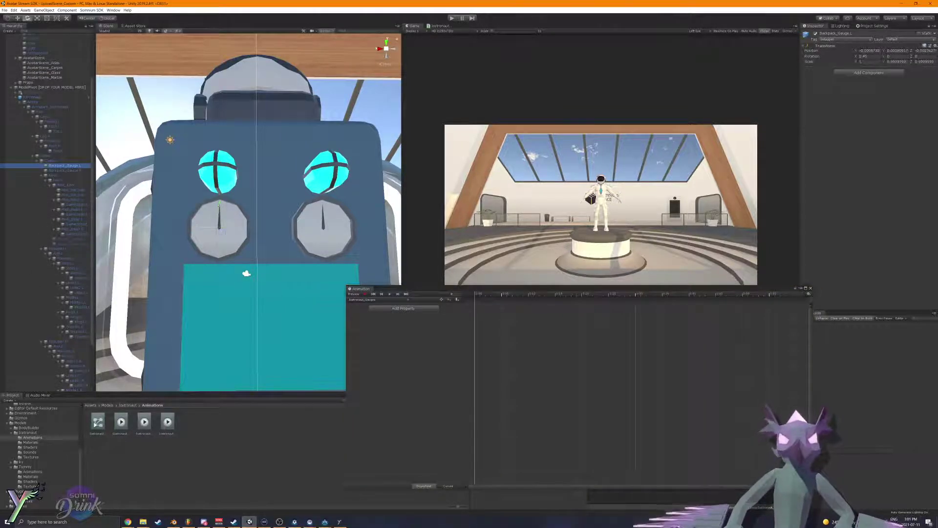
pyautogui.press('e')
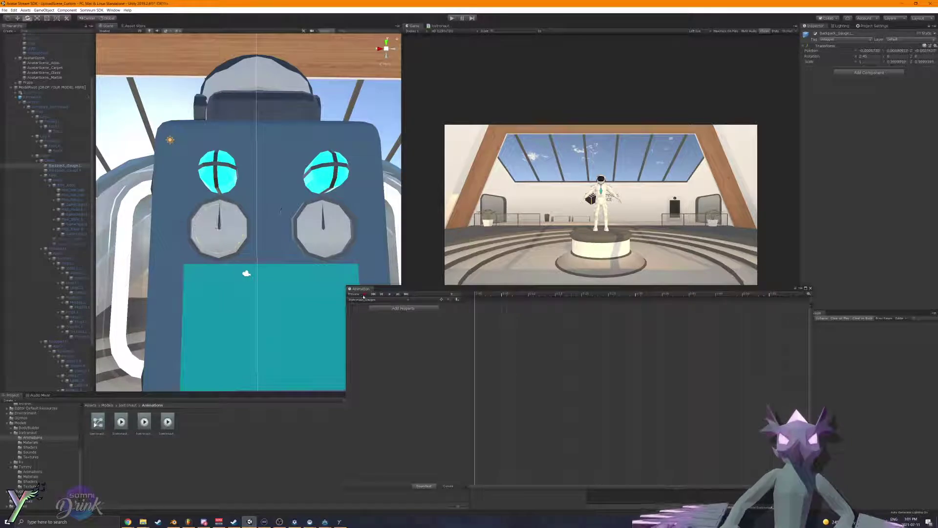
pyautogui.click(354, 293)
pyautogui.moveTo(229, 248); pyautogui.dragTo(285, 206)
pyautogui.hotkey('ctrl', 'z')
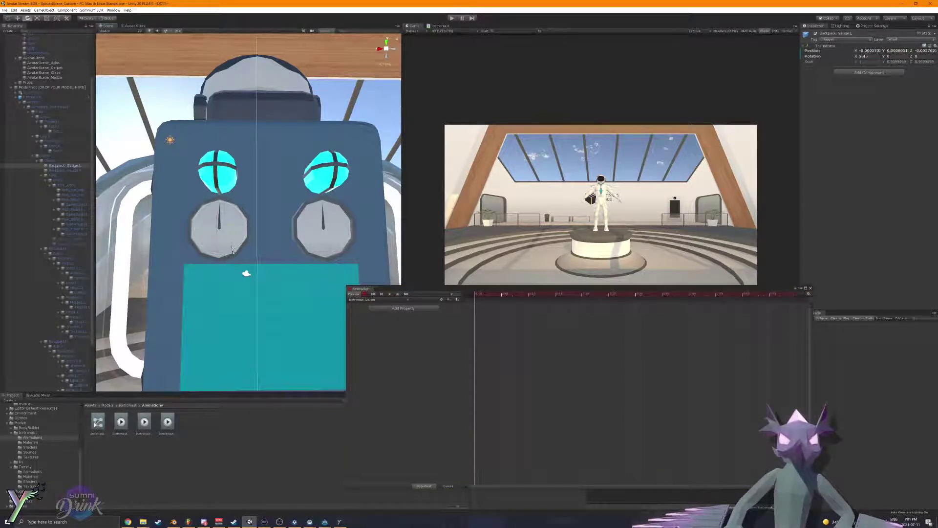
pyautogui.hotkey('ctrl', 'z')
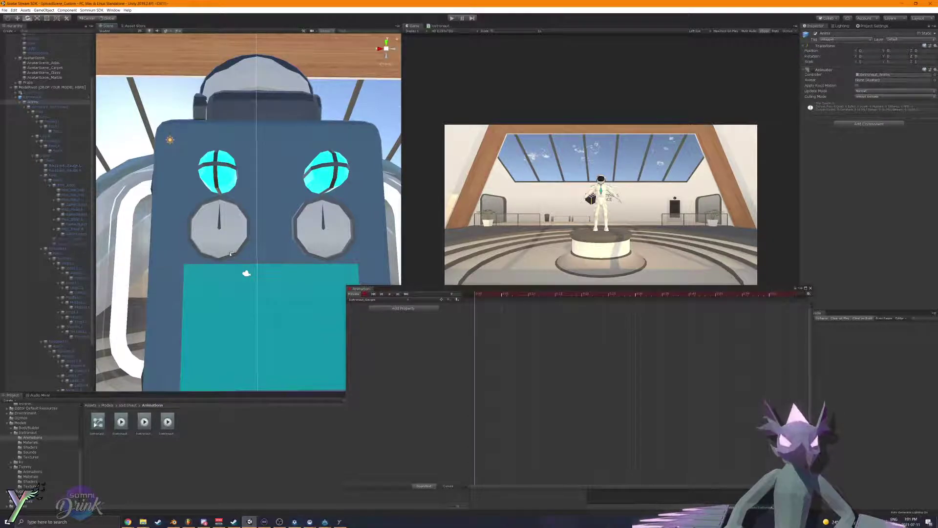
# Step: Record first-frame poses for both backpack gauge needles, swinging the left one well toward the left and tilting the right one less
pyautogui.click(230, 253)
pyautogui.moveTo(228, 252); pyautogui.dragTo(155, 202)
pyautogui.click(68, 170)
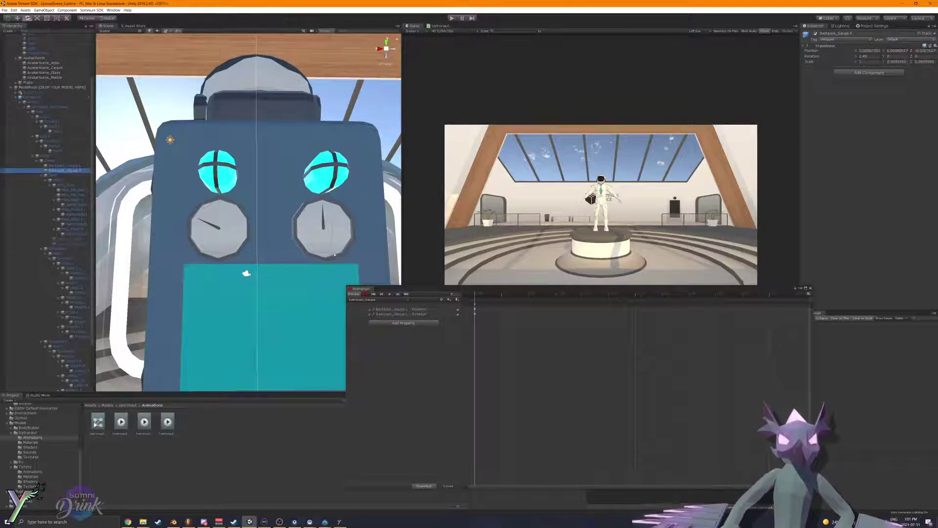
pyautogui.moveTo(314, 253); pyautogui.dragTo(332, 264)
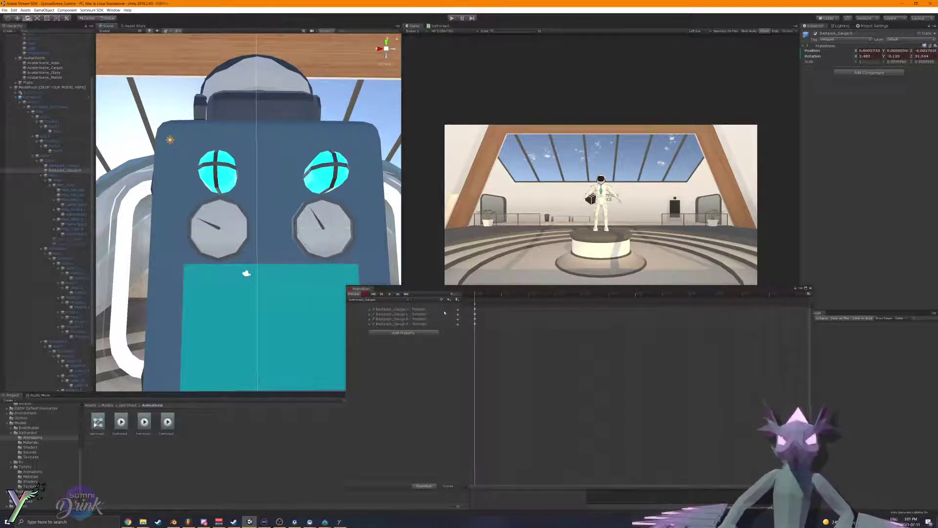
# Step: Copy all first-frame keyframes of both gauges and paste them far along the timeline as the loop's closing pose
pyautogui.moveTo(508, 302); pyautogui.dragTo(464, 324)
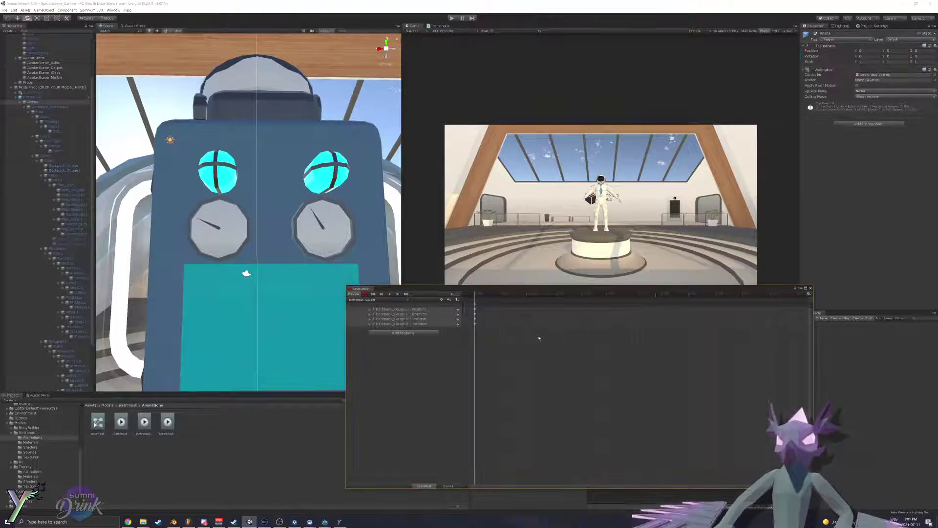
pyautogui.moveTo(697, 294); pyautogui.dragTo(718, 310)
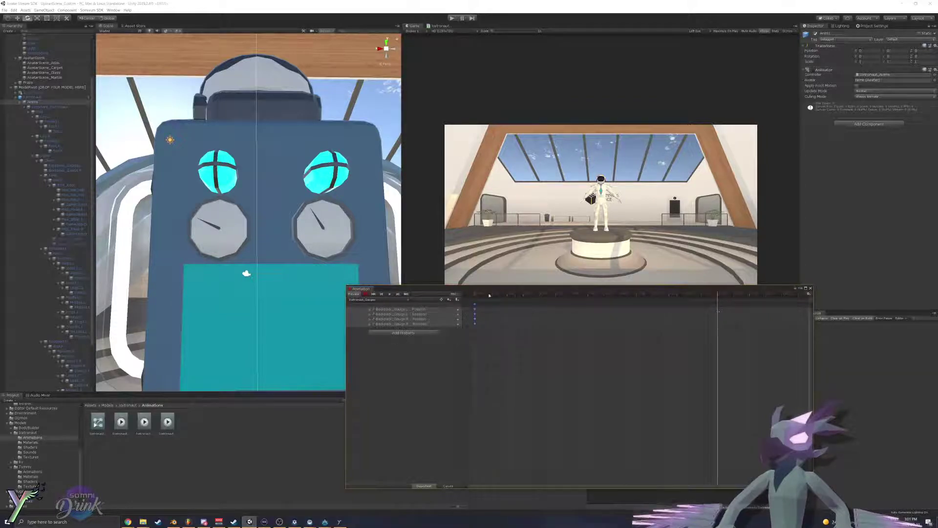
pyautogui.click(454, 294)
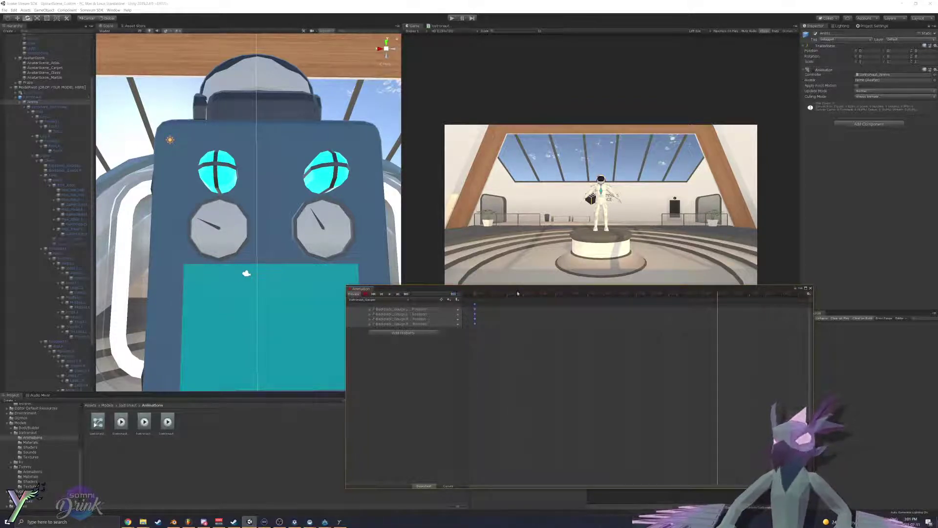
pyautogui.moveTo(499, 294); pyautogui.dragTo(669, 310)
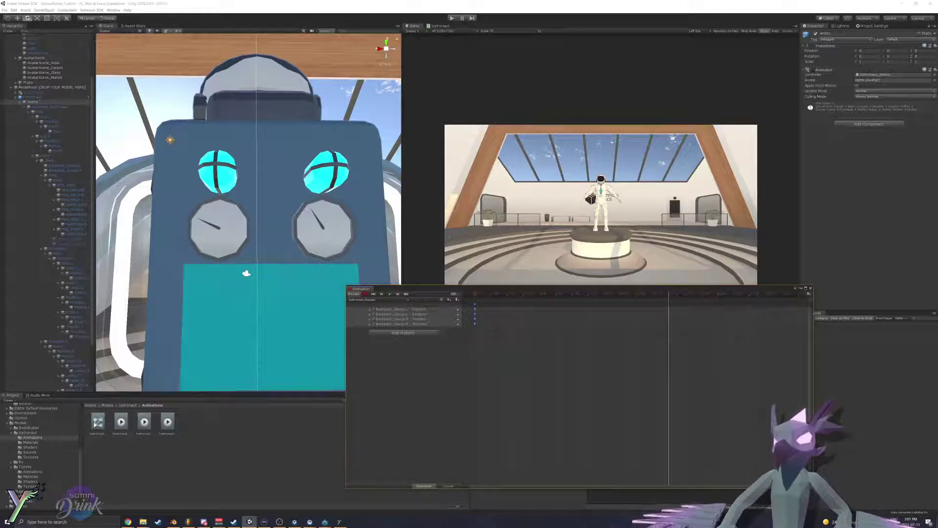
pyautogui.write('0')
pyautogui.press('Return')
pyautogui.hotkey('ctrl', 'b')
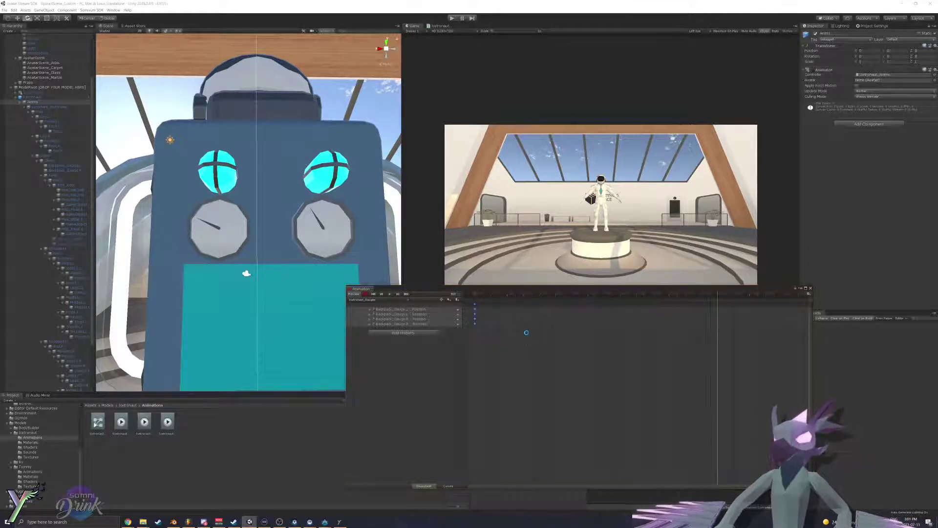
pyautogui.click(614, 299)
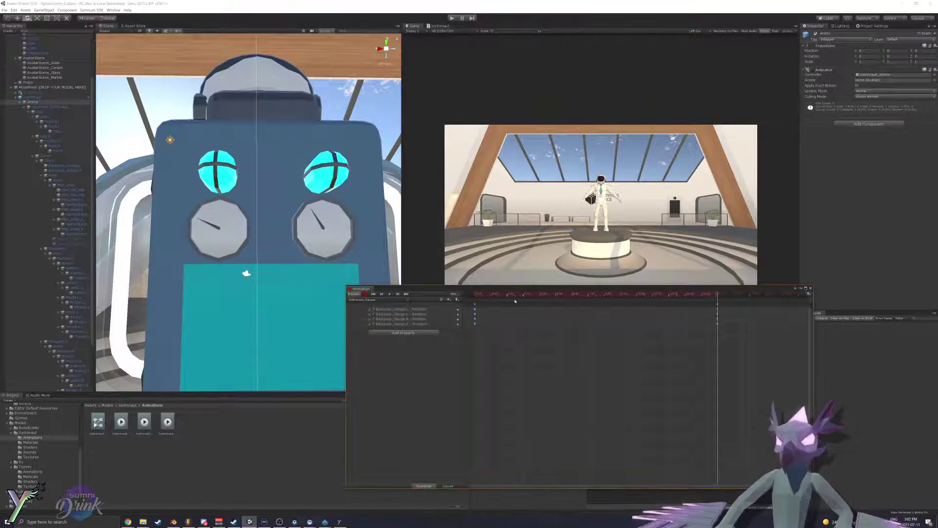
# Step: Keyframe the left gauge needle 17 frames after the start with its Z rotation at about 61 degrees
pyautogui.moveTo(483, 295); pyautogui.dragTo(474, 294)
pyautogui.scroll(8, 498, 321)
pyautogui.moveTo(473, 352); pyautogui.dragTo(572, 344, button='middle')
pyautogui.scroll(6, 571, 356)
pyautogui.press('.')
pyautogui.press('.')
pyautogui.press('.')
pyautogui.press('.')
pyautogui.press('.')
pyautogui.press('.')
pyautogui.press('.')
pyautogui.press('.')
pyautogui.press('.')
pyautogui.press('.')
pyautogui.press('.')
pyautogui.press('.')
pyautogui.press('.')
pyautogui.press('.')
pyautogui.press('.')
pyautogui.press('.')
pyautogui.press('.')
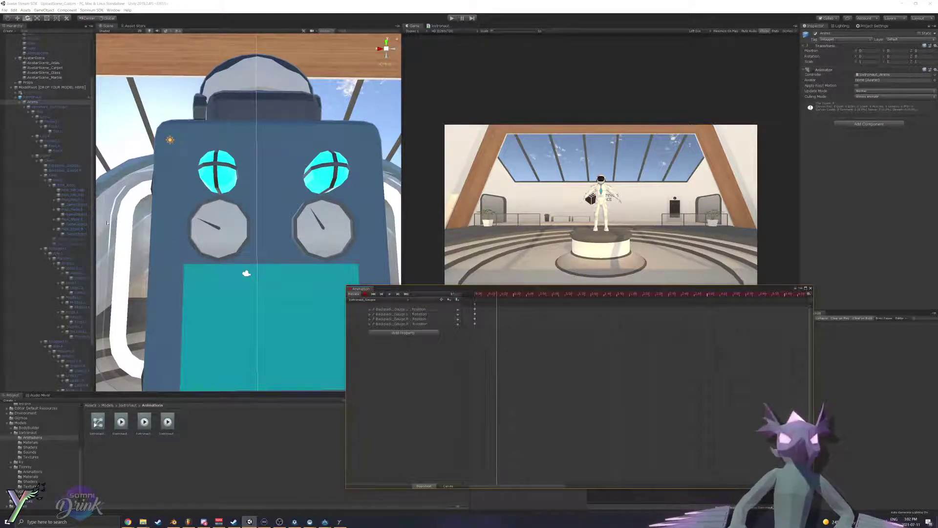
pyautogui.click(231, 251)
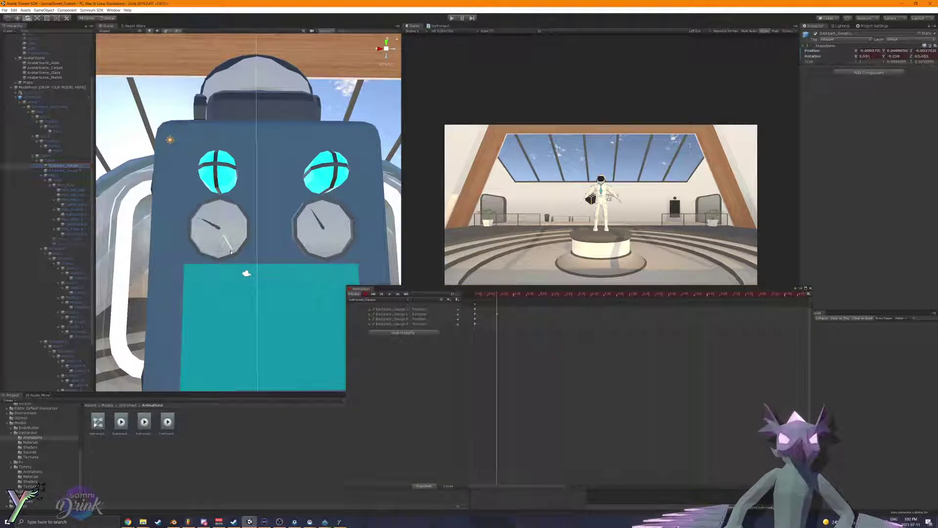
pyautogui.moveTo(230, 251); pyautogui.dragTo(232, 251)
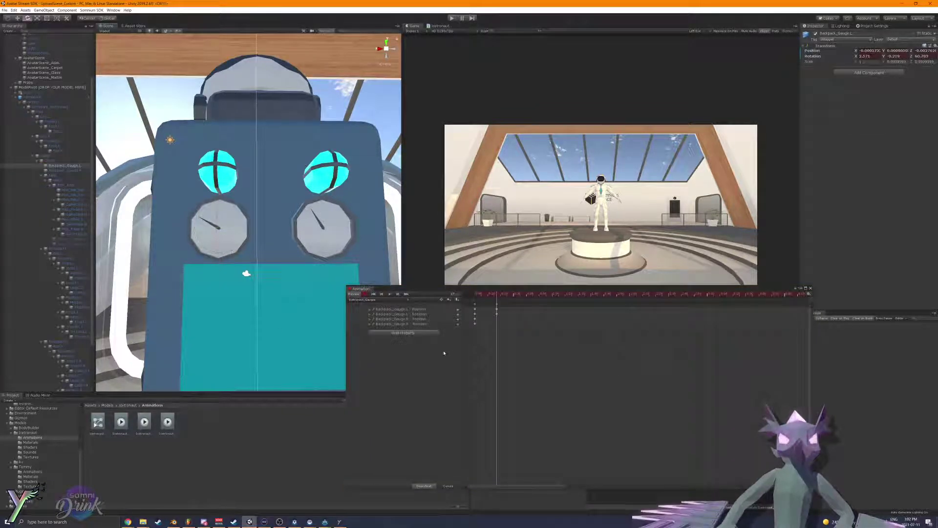
# Step: Keyframe another small swing of the left gauge needle 16 frames after its previous keyframe
pyautogui.press('.')
pyautogui.press('.')
pyautogui.press('.')
pyautogui.press('.')
pyautogui.press('.')
pyautogui.press('.')
pyautogui.press('.')
pyautogui.press('.')
pyautogui.press('.')
pyautogui.press('.')
pyautogui.press('.')
pyautogui.press('.')
pyautogui.press('.')
pyautogui.press('.')
pyautogui.press('.')
pyautogui.press('.')
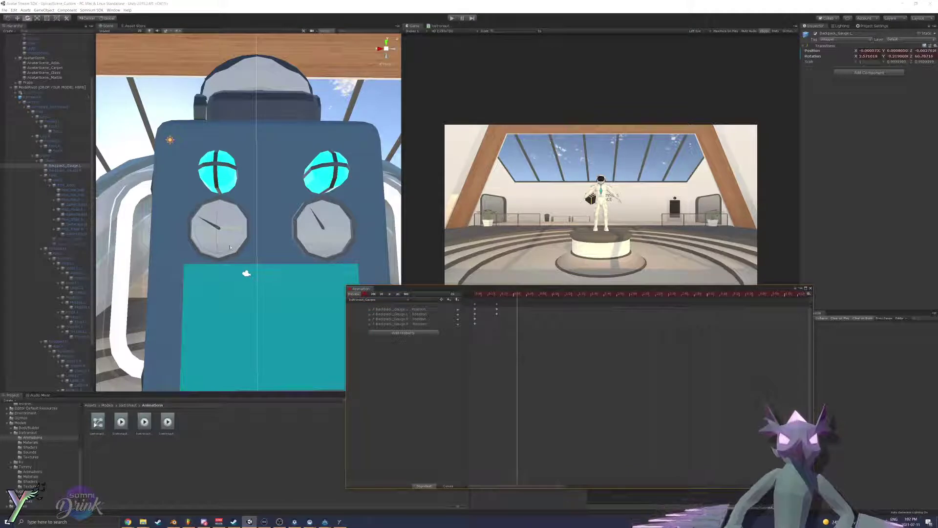
pyautogui.moveTo(231, 252); pyautogui.dragTo(237, 249)
# Step: Advance 18 frames and record the left gauge needle's fourth keyframe with a slight change of rotation
pyautogui.click(566, 356)
pyautogui.press('.')
pyautogui.press('.')
pyautogui.press('.')
pyautogui.press('.')
pyautogui.press('.')
pyautogui.press('.')
pyautogui.press('.')
pyautogui.press('.')
pyautogui.press('.')
pyautogui.press('.')
pyautogui.press('.')
pyautogui.press('.')
pyautogui.press('.')
pyautogui.press('.')
pyautogui.press('.')
pyautogui.press('.')
pyautogui.press('.')
pyautogui.press('.')
# Step: Add the left gauge needle's fifth rotation keyframe 17 frames further along the timeline
pyautogui.click(569, 370)
pyautogui.press('.')
pyautogui.press('.')
pyautogui.press('.')
pyautogui.press('.')
pyautogui.press('.')
pyautogui.press('.')
pyautogui.press('.')
pyautogui.press('.')
pyautogui.press('.')
pyautogui.press('.')
pyautogui.press('.')
pyautogui.press('.')
pyautogui.press('.')
pyautogui.press('.')
pyautogui.press('.')
pyautogui.press('.')
pyautogui.press('.')
# Step: Advance about 38 frames past the left gauge needle's fifth keyframe and keyframe a large swing toward the opposite side of the dial
pyautogui.click(534, 352)
pyautogui.press('.')
pyautogui.press('.')
pyautogui.press('.')
pyautogui.press('.')
pyautogui.press('.')
pyautogui.press('.')
pyautogui.press('.')
pyautogui.press('.')
pyautogui.press('.')
pyautogui.press('.')
pyautogui.press('.')
pyautogui.press('.')
pyautogui.press('.')
pyautogui.press('.')
pyautogui.press('.')
pyautogui.press('.')
pyautogui.press('.')
pyautogui.press('.')
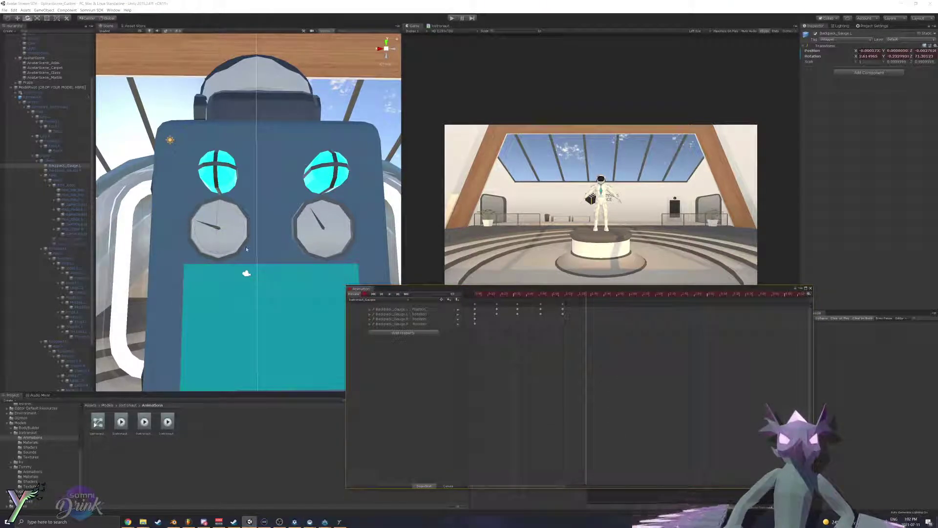
pyautogui.press('.')
pyautogui.press('.')
pyautogui.press('.')
pyautogui.press('.')
pyautogui.press('.')
pyautogui.press('.')
pyautogui.press('.')
pyautogui.press('.')
pyautogui.press('.')
pyautogui.press('.')
pyautogui.press('.')
pyautogui.press('.')
pyautogui.press('.')
pyautogui.press('.')
pyautogui.press('.')
pyautogui.press('.')
pyautogui.press('.')
pyautogui.press('.')
pyautogui.press('.')
pyautogui.press('.')
pyautogui.moveTo(240, 251); pyautogui.dragTo(147, 226)
# Step: Add the left gauge needle's next rotation keyframe 16 frames after the large swing
pyautogui.press('.')
pyautogui.press('.')
pyautogui.press('.')
pyautogui.press('.')
pyautogui.press('.')
pyautogui.press('.')
pyautogui.press('.')
pyautogui.press('.')
pyautogui.press('.')
pyautogui.press('.')
pyautogui.press('.')
pyautogui.press('.')
pyautogui.press('.')
pyautogui.press('.')
pyautogui.press('.')
pyautogui.press('.')
# Step: Move about 30 frames further along the timeline and record another rotation keyframe for the left gauge needle
pyautogui.press('.')
pyautogui.press('.')
pyautogui.press('.')
pyautogui.press('.')
pyautogui.press('.')
pyautogui.press('.')
pyautogui.press('.')
pyautogui.press('.')
pyautogui.press('.')
pyautogui.press('.')
pyautogui.press('.')
pyautogui.press('.')
pyautogui.press('.')
pyautogui.press('.')
pyautogui.press('.')
pyautogui.press('.')
pyautogui.press('.')
pyautogui.press('.')
pyautogui.press('.')
pyautogui.press('.')
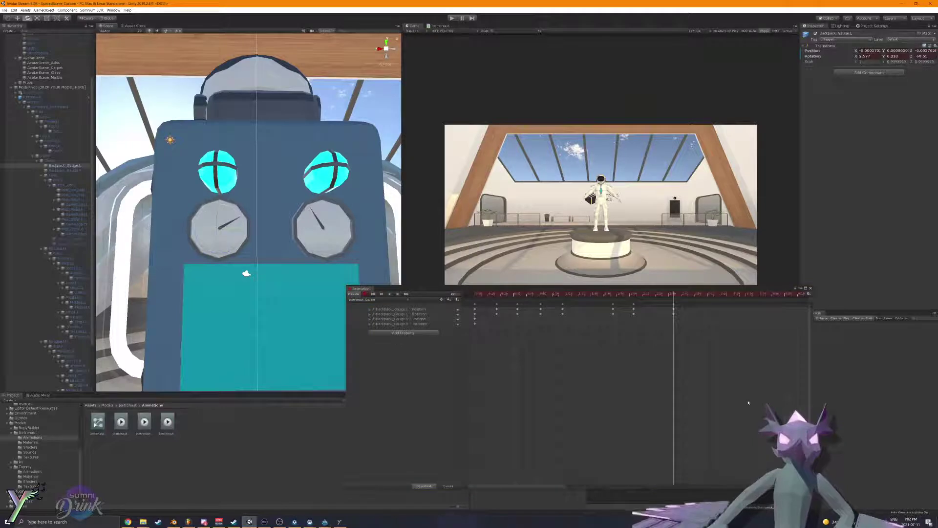
# Step: Keyframe a slight rotation of the left gauge needle 13 frames after its previous keyframe
pyautogui.click(733, 401)
pyautogui.press('.')
pyautogui.press('.')
pyautogui.press('.')
pyautogui.press('.')
pyautogui.press('.')
pyautogui.press('.')
pyautogui.press('.')
pyautogui.press('.')
pyautogui.press('.')
pyautogui.press('.')
pyautogui.press('.')
pyautogui.press('.')
pyautogui.press('.')
pyautogui.moveTo(233, 254); pyautogui.dragTo(238, 252)
# Step: Advance 29 frames and record another small change of the left gauge needle's rotation
pyautogui.click(673, 397)
pyautogui.press('.')
pyautogui.press('.')
pyautogui.press('.')
pyautogui.press('.')
pyautogui.press('.')
pyautogui.press('.')
pyautogui.press('.')
pyautogui.press('.')
pyautogui.press('.')
pyautogui.press('.')
pyautogui.press('.')
pyautogui.press('.')
pyautogui.press('.')
pyautogui.press('.')
pyautogui.press('.')
pyautogui.press('.')
pyautogui.press('.')
pyautogui.press('.')
pyautogui.press('.')
pyautogui.press('.')
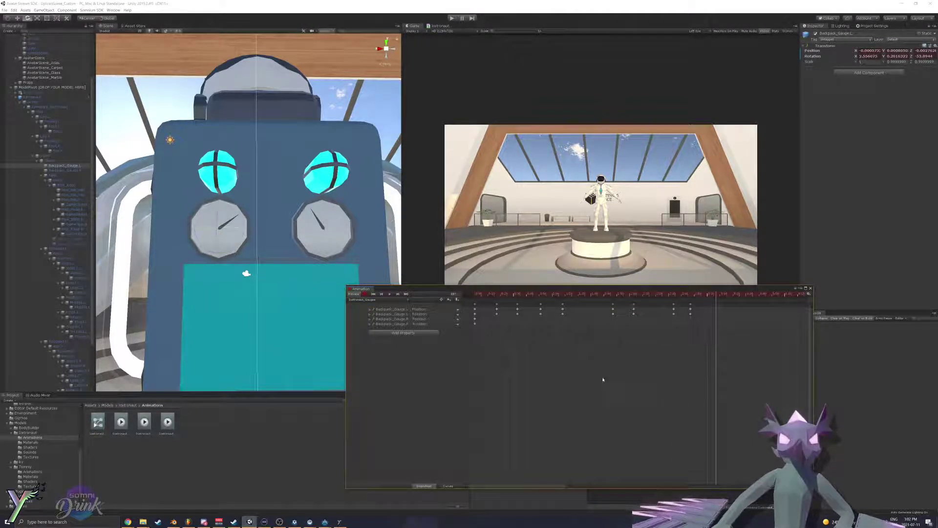
pyautogui.press('.')
pyautogui.press('.')
pyautogui.press('.')
pyautogui.press('.')
pyautogui.press('.')
pyautogui.press('.')
pyautogui.press('.')
pyautogui.press('.')
pyautogui.press('.')
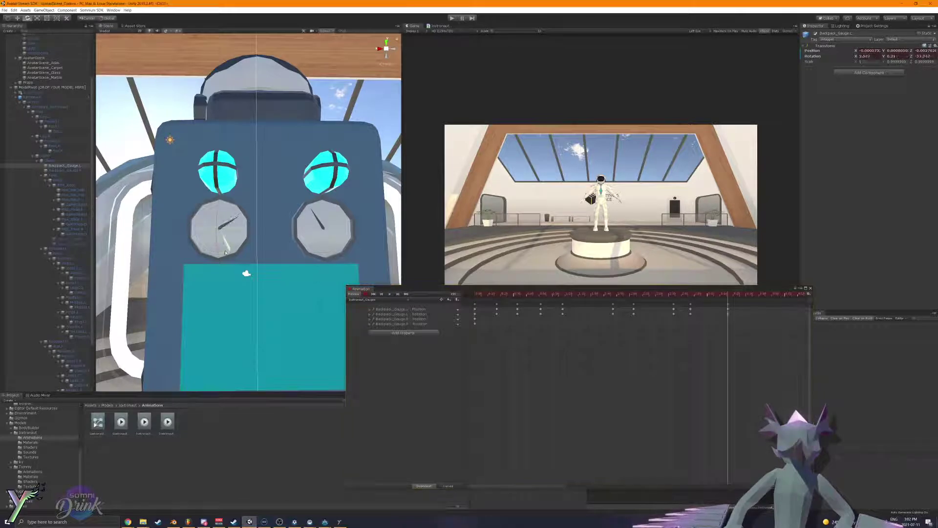
# Step: Keyframe a slight left gauge needle rotation at the current frame and another small one about 14 frames further along
pyautogui.moveTo(229, 250); pyautogui.dragTo(224, 247)
pyautogui.click(617, 391)
pyautogui.press('.')
pyautogui.press('.')
pyautogui.press('.')
pyautogui.press('.')
pyautogui.press('.')
pyautogui.press('.')
pyautogui.press('.')
pyautogui.press('.')
pyautogui.press('.')
pyautogui.press('.')
pyautogui.press('.')
pyautogui.press('.')
pyautogui.press('.')
pyautogui.press('.')
pyautogui.press('.')
pyautogui.press('.')
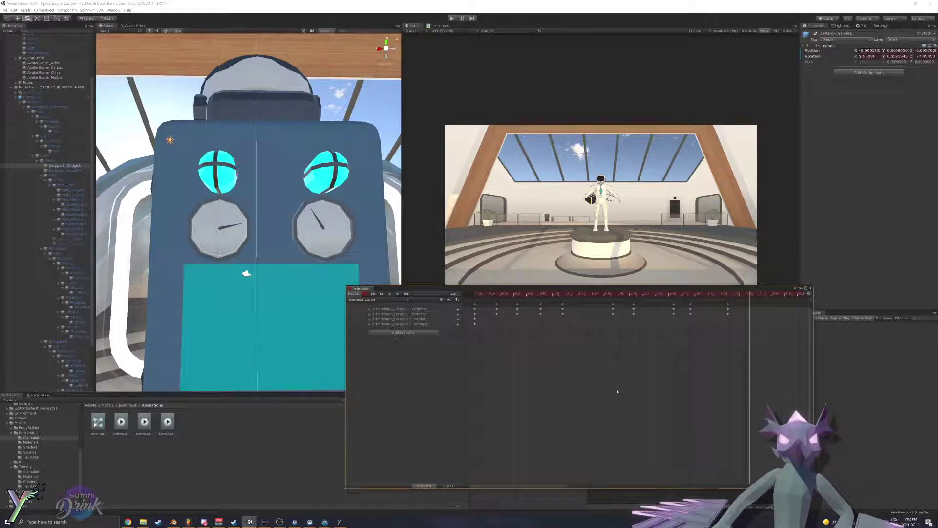
pyautogui.press('.')
pyautogui.press('.')
pyautogui.press('.')
pyautogui.press('.')
pyautogui.press('.')
pyautogui.press('.')
pyautogui.press('.')
pyautogui.press('.')
pyautogui.press('.')
pyautogui.press('.')
pyautogui.press('.')
pyautogui.press('.')
pyautogui.press('.')
pyautogui.click(709, 295)
pyautogui.press('.')
pyautogui.press('.')
pyautogui.press('.')
pyautogui.press('.')
pyautogui.press('.')
pyautogui.press('.')
pyautogui.press('.')
pyautogui.press('.')
pyautogui.press('.')
pyautogui.press('.')
pyautogui.press('.')
pyautogui.press('.')
pyautogui.press('.')
pyautogui.press('.')
pyautogui.press('.')
pyautogui.press('.')
pyautogui.press('.')
pyautogui.press('.')
pyautogui.press('.')
pyautogui.press('.')
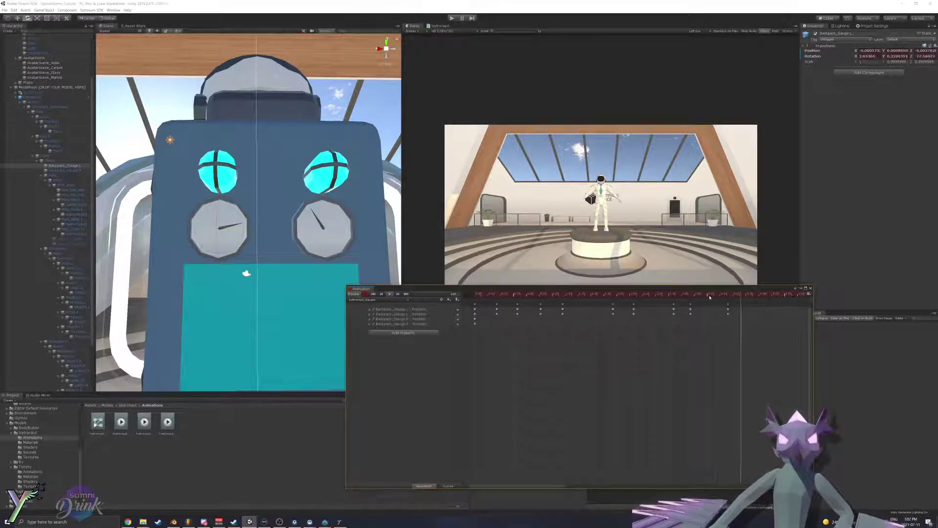
pyautogui.moveTo(232, 252); pyautogui.dragTo(236, 252)
# Step: Advance about 14 frames and keyframe another small rotation of the left gauge needle
pyautogui.click(533, 378)
pyautogui.press('.')
pyautogui.press('.')
pyautogui.press('.')
pyautogui.press('.')
pyautogui.press('.')
pyautogui.press('.')
pyautogui.press('.')
pyautogui.press('.')
pyautogui.press('.')
pyautogui.press('.')
pyautogui.press('.')
pyautogui.press('.')
pyautogui.press('.')
pyautogui.press('.')
# Step: Add the left gauge needle's next rotation keyframe about 16 frames further along
pyautogui.click(565, 376)
pyautogui.press('.')
pyautogui.press('.')
pyautogui.press('.')
pyautogui.press('.')
pyautogui.press('.')
pyautogui.press('.')
pyautogui.press('.')
pyautogui.press('.')
pyautogui.press('.')
pyautogui.press('.')
pyautogui.press('.')
pyautogui.press('.')
pyautogui.press('.')
pyautogui.press('.')
pyautogui.press('.')
pyautogui.press('.')
# Step: Record two more left gauge needle rotation keyframes, the first about 20 frames further along and the second about 28 frames after that
pyautogui.click(603, 369)
pyautogui.press('.')
pyautogui.press('.')
pyautogui.press('.')
pyautogui.press('.')
pyautogui.press('.')
pyautogui.click(611, 388)
pyautogui.press('.')
pyautogui.press('.')
pyautogui.press('.')
pyautogui.press('.')
pyautogui.press('.')
pyautogui.press('.')
pyautogui.press('.')
pyautogui.press('.')
pyautogui.press('.')
pyautogui.press('.')
pyautogui.press('.')
pyautogui.press('.')
pyautogui.press('.')
pyautogui.press('.')
pyautogui.press('.')
pyautogui.press('.')
pyautogui.press('.')
pyautogui.press('.')
pyautogui.press('.')
pyautogui.press('.')
pyautogui.moveTo(803, 368); pyautogui.dragTo(559, 374, button='middle')
pyautogui.moveTo(224, 252); pyautogui.dragTo(204, 254)
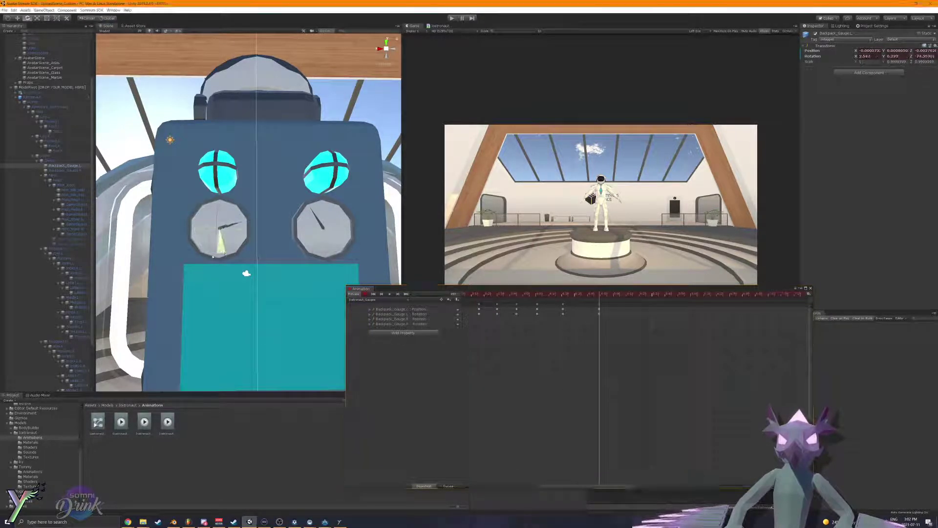
# Step: Advance about 30 frames and keyframe a larger rotation of the left gauge needle
pyautogui.click(651, 379)
pyautogui.press('.')
pyautogui.press('.')
pyautogui.press('.')
pyautogui.press('.')
pyautogui.press('.')
pyautogui.press('.')
pyautogui.press('.')
pyautogui.press('.')
pyautogui.press('.')
pyautogui.press('.')
pyautogui.press('.')
pyautogui.press('.')
pyautogui.press('.')
pyautogui.press('.')
pyautogui.press('.')
pyautogui.press('.')
pyautogui.press('.')
pyautogui.press('.')
pyautogui.press('.')
pyautogui.press('.')
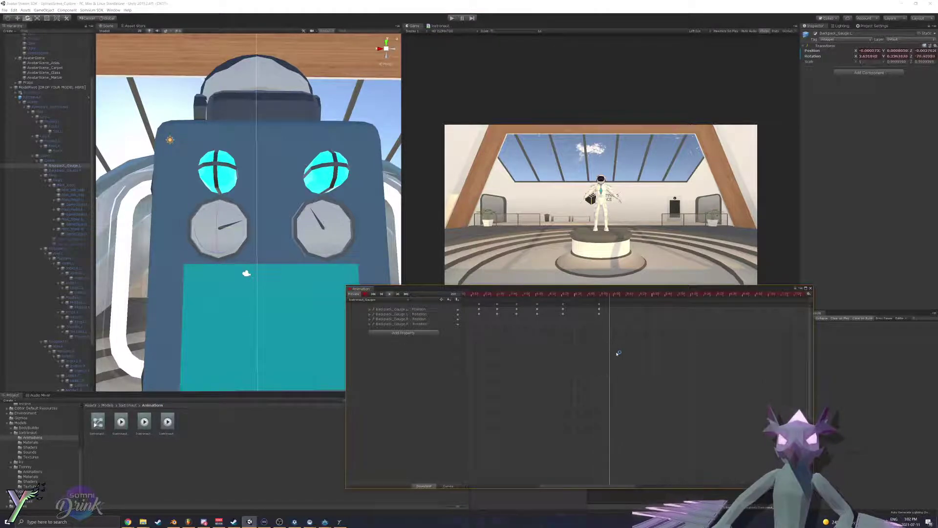
pyautogui.moveTo(232, 253); pyautogui.dragTo(123, 256)
# Step: Add a left gauge needle rotation keyframe about 40 frames further along and a very large swing about 58 frames after that
pyautogui.click(596, 372)
pyautogui.press('.')
pyautogui.press('.')
pyautogui.press('.')
pyautogui.press('.')
pyautogui.press('.')
pyautogui.press('.')
pyautogui.press('.')
pyautogui.press('.')
pyautogui.press('.')
pyautogui.press('.')
pyautogui.press('.')
pyautogui.press('.')
pyautogui.press('.')
pyautogui.press('.')
pyautogui.press('.')
pyautogui.press('.')
pyautogui.press('.')
pyautogui.press('.')
pyautogui.press('.')
pyautogui.press('.')
pyautogui.press('space')
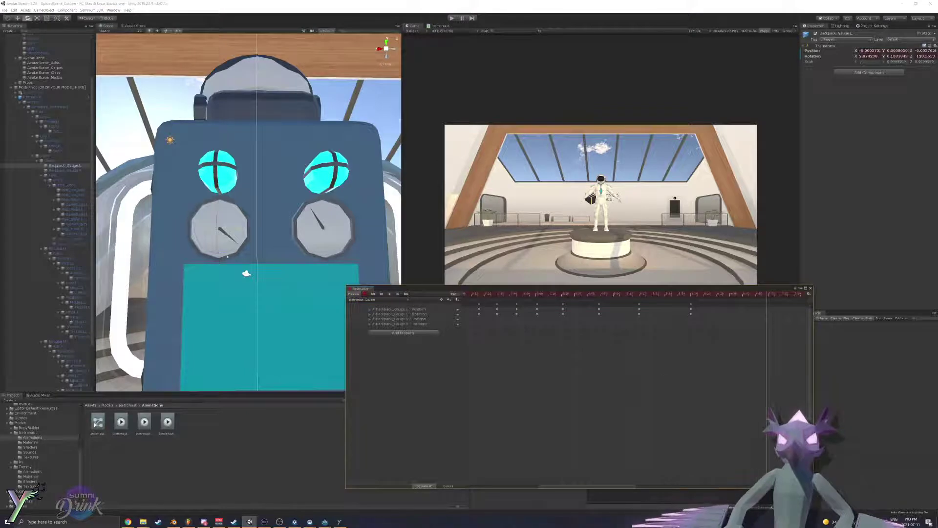
pyautogui.moveTo(225, 253); pyautogui.dragTo(425, 298)
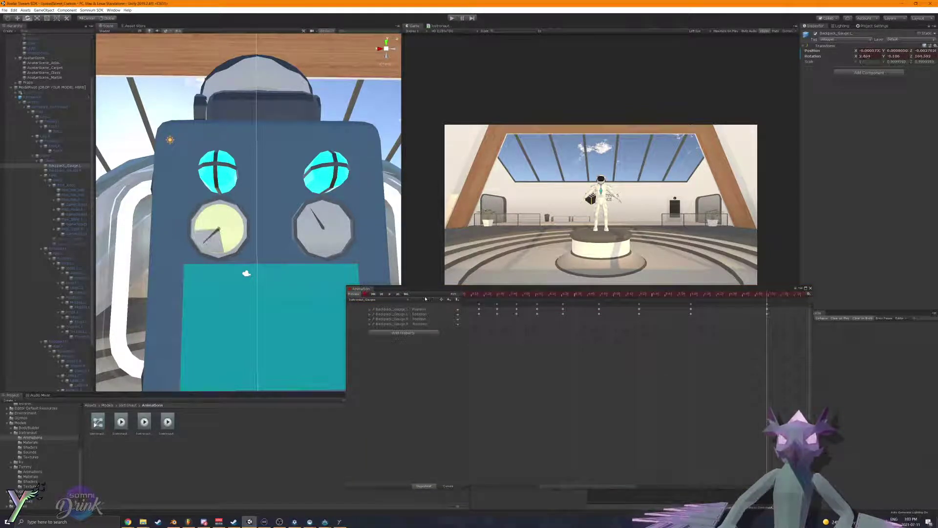
# Step: Play back the clip and keyframe small left gauge needle rotations just before the last large swing
pyautogui.scroll(-4, 471, 342)
pyautogui.moveTo(547, 294); pyautogui.dragTo(474, 295)
pyautogui.press('space')
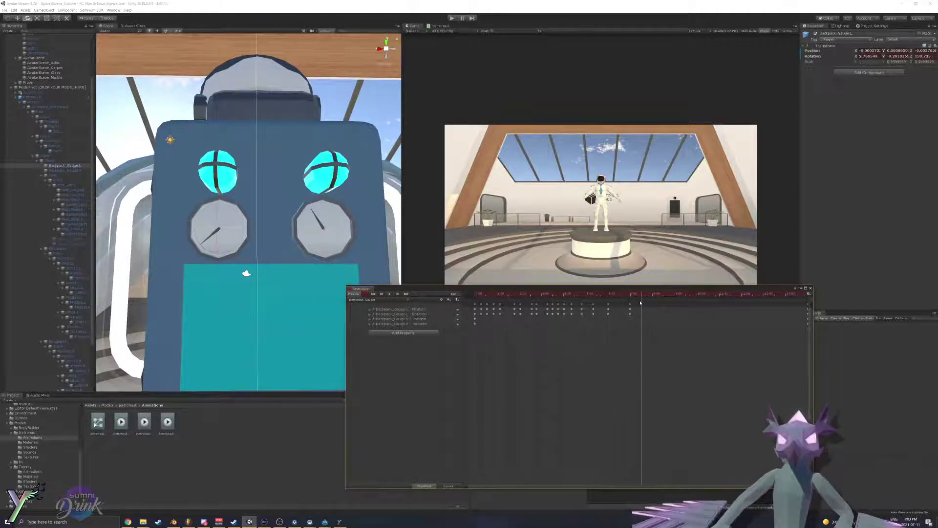
pyautogui.moveTo(611, 295)
pyautogui.mouseDown()
pyautogui.moveTo(598, 295)
pyautogui.moveTo(612, 298)
pyautogui.mouseUp()
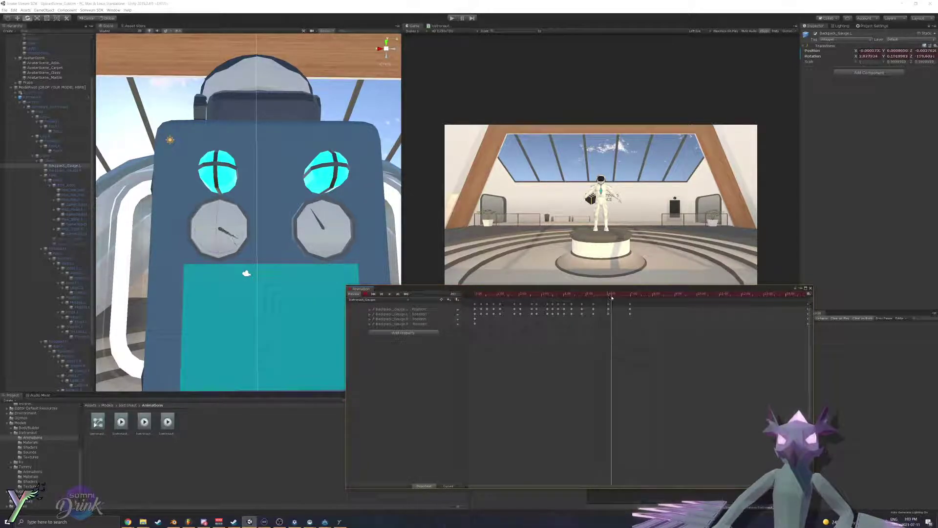
pyautogui.moveTo(223, 253); pyautogui.dragTo(210, 235)
pyautogui.click(491, 349)
pyautogui.press('space')
pyautogui.press('space')
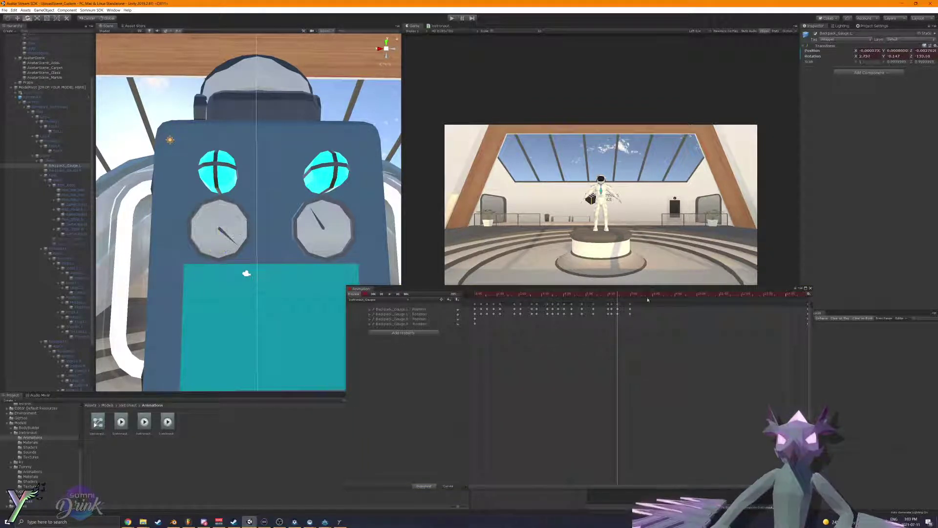
# Step: Move the left gauge needle's last swing keyframe about 40 frames later and play back that section
pyautogui.moveTo(630, 304); pyautogui.dragTo(645, 305)
pyautogui.click(605, 295)
pyautogui.press('space')
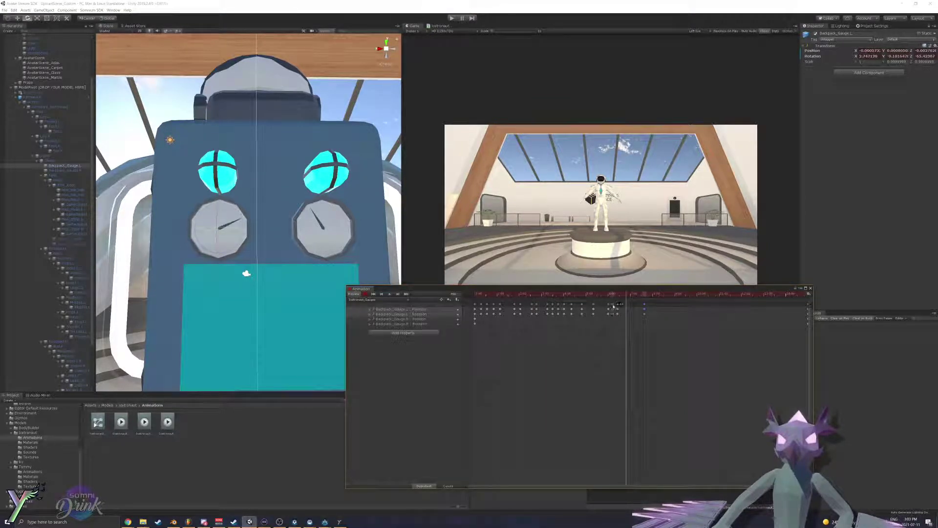
# Step: Add left gauge needle rotation keyframes about 36 frames past the moved swing and about 24 frames after that, then play them back
pyautogui.moveTo(605, 296); pyautogui.dragTo(653, 297)
pyautogui.moveTo(218, 243); pyautogui.dragTo(228, 250)
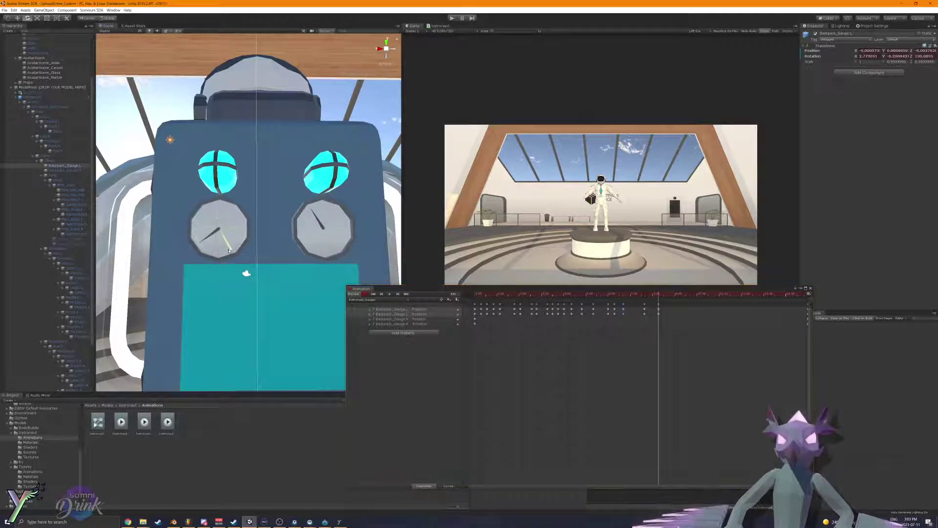
pyautogui.click(674, 331)
pyautogui.moveTo(662, 295); pyautogui.dragTo(668, 295)
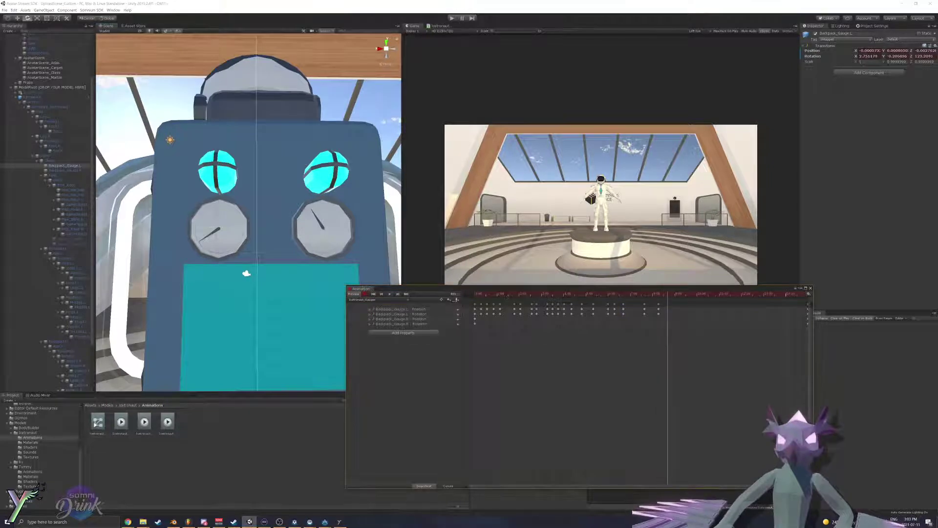
pyautogui.moveTo(236, 253); pyautogui.dragTo(220, 251)
pyautogui.click(603, 343)
pyautogui.press('space')
pyautogui.press('space')
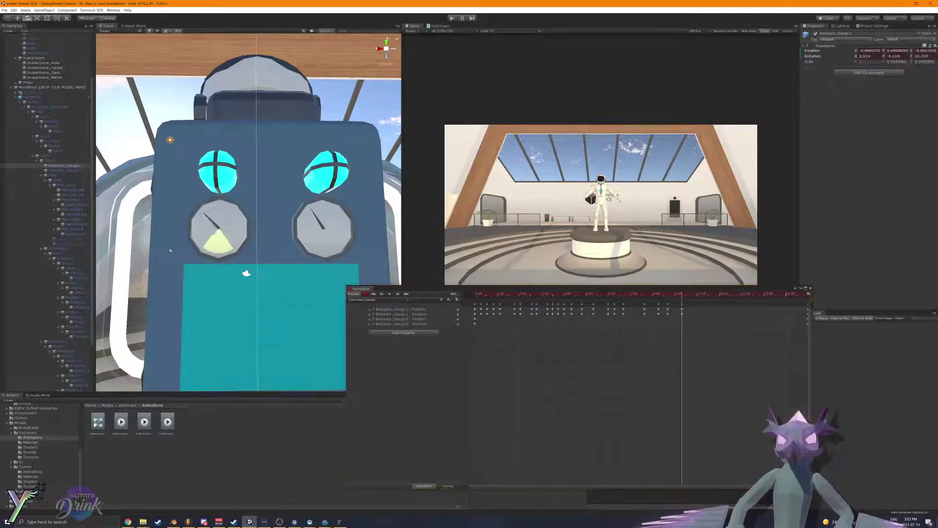
# Step: Continue the left gauge needle animation with small rotation keyframes about 20 frames apart, previewing between them
pyautogui.click(638, 345)
pyautogui.press('space')
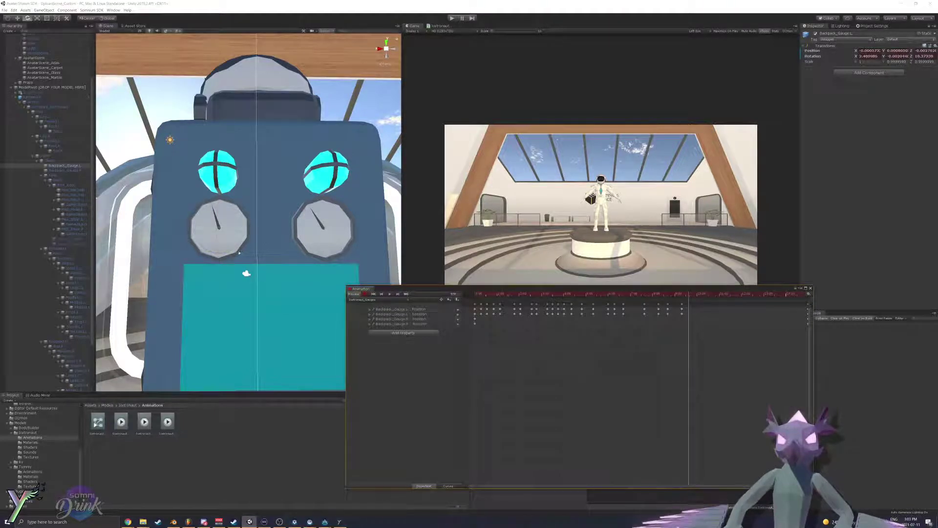
pyautogui.moveTo(231, 252); pyautogui.dragTo(226, 252)
pyautogui.click(498, 355)
pyautogui.press('space')
pyautogui.press('space')
pyautogui.click(642, 373)
pyautogui.press('space')
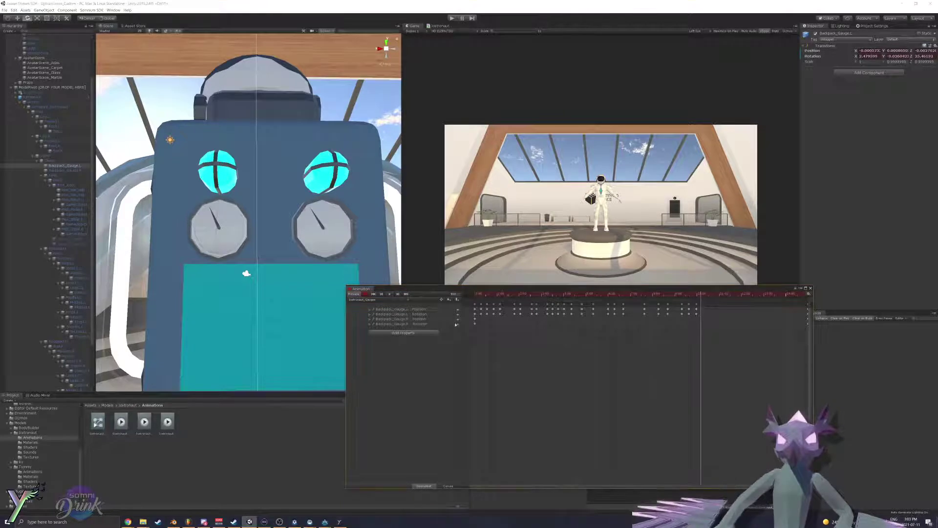
pyautogui.click(227, 253)
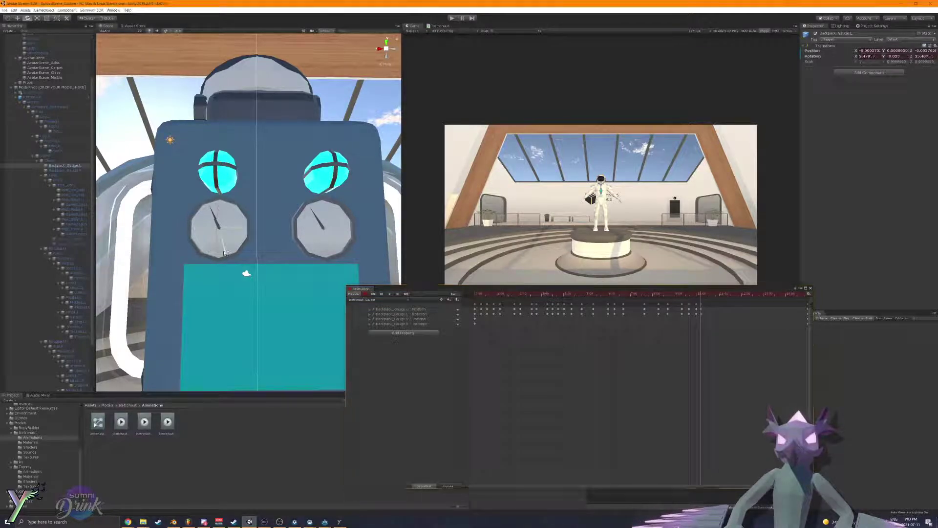
pyautogui.click(609, 350)
pyautogui.press('space')
pyautogui.moveTo(679, 294); pyautogui.dragTo(701, 308)
pyautogui.press('Delete')
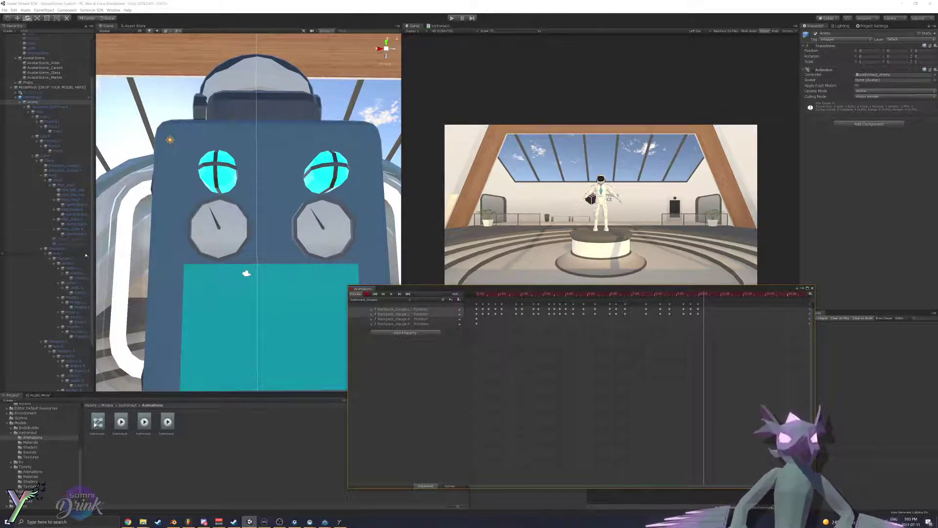
# Step: Reselect Backpack_Gauge.L and keyframe further small needle rotations about 17 frames apart
pyautogui.click(68, 165)
pyautogui.moveTo(232, 248)
pyautogui.mouseDown()
pyautogui.moveTo(241, 240)
pyautogui.moveTo(222, 259)
pyautogui.mouseUp()
pyautogui.click(560, 369)
pyautogui.press('space')
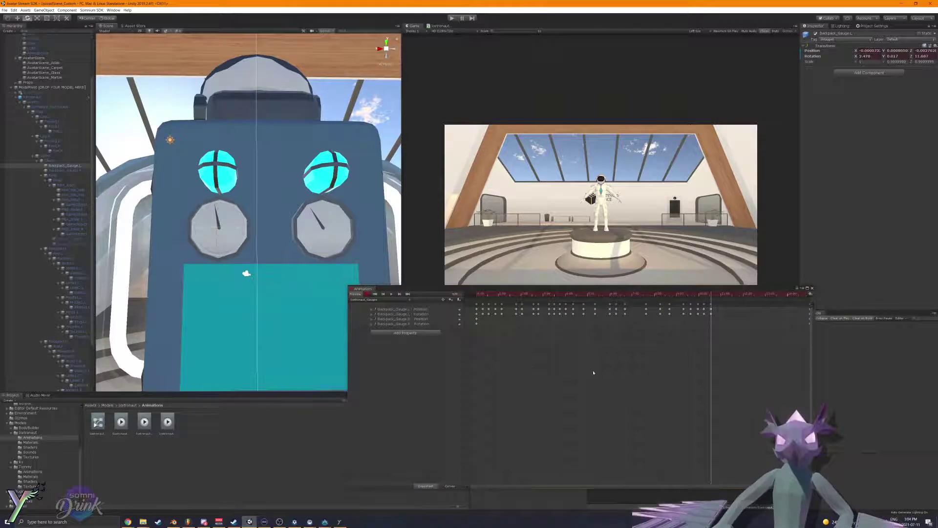
# Step: Add two left gauge needle rotation keyframes, the first about 24 frames further along and the second about 15 frames after that
pyautogui.click(594, 373)
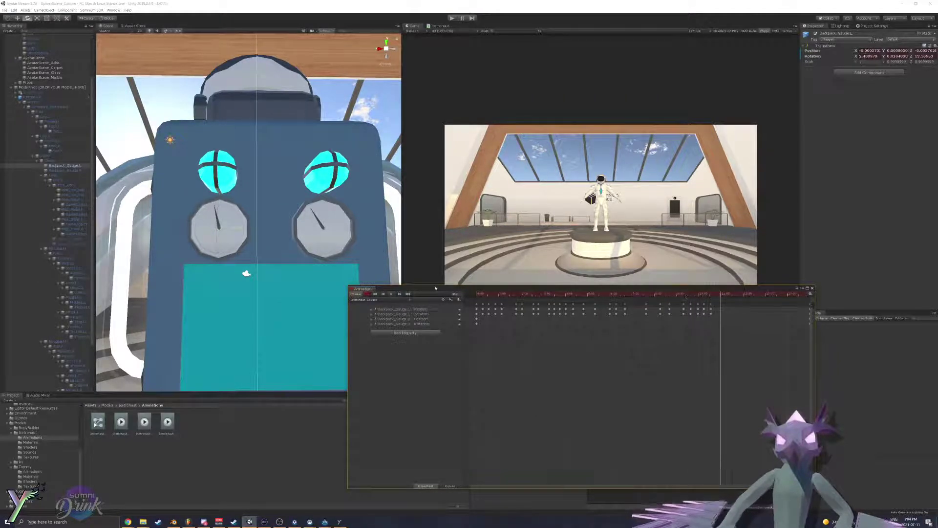
pyautogui.click(235, 246)
pyautogui.moveTo(243, 246); pyautogui.dragTo(250, 246)
pyautogui.click(588, 357)
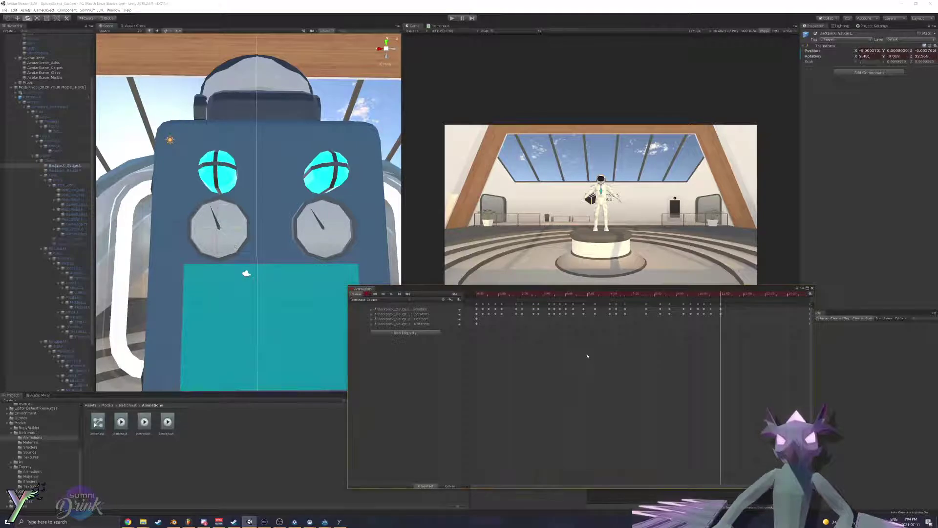
pyautogui.press('space')
pyautogui.press('space')
pyautogui.click(227, 252)
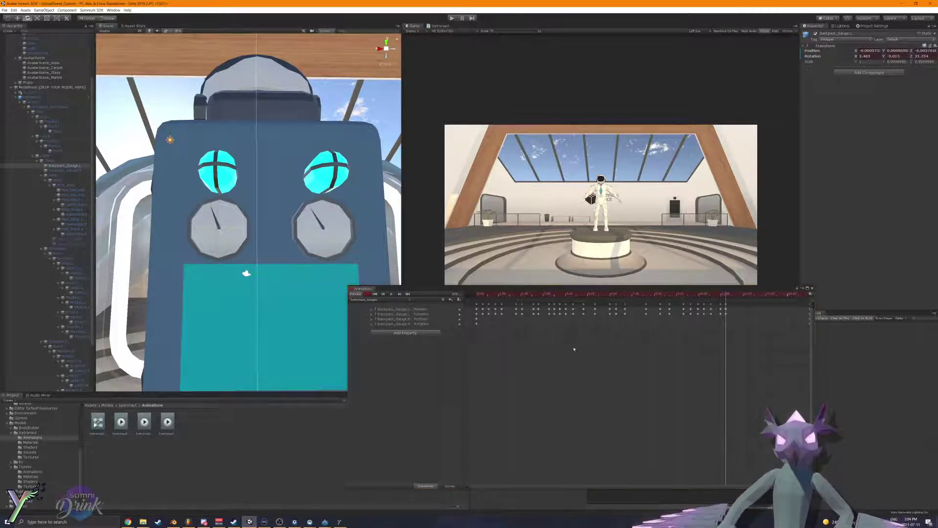
pyautogui.click(574, 348)
pyautogui.press('space')
# Step: Keyframe a larger left gauge needle rotation about 30 frames further along and another adjustment about 20 frames after that
pyautogui.moveTo(225, 252); pyautogui.dragTo(254, 251)
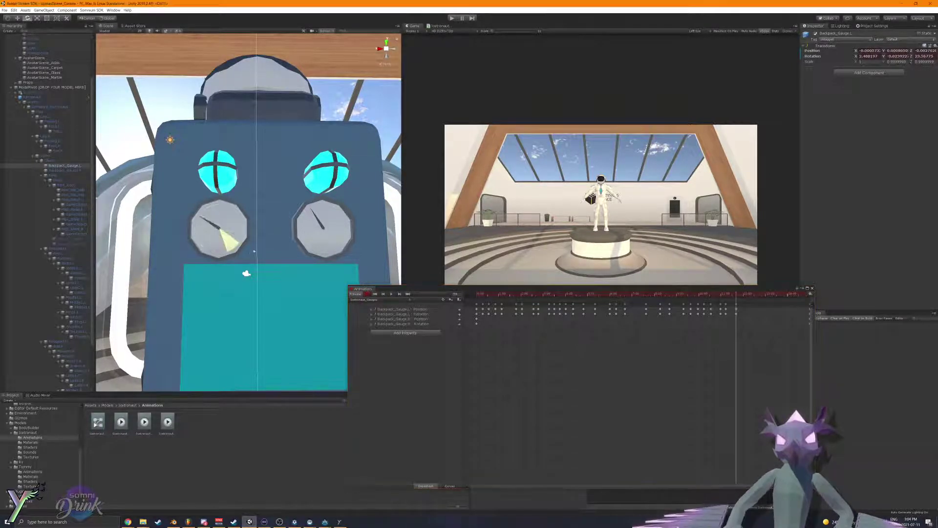
pyautogui.click(611, 365)
pyautogui.press('space')
pyautogui.press('space')
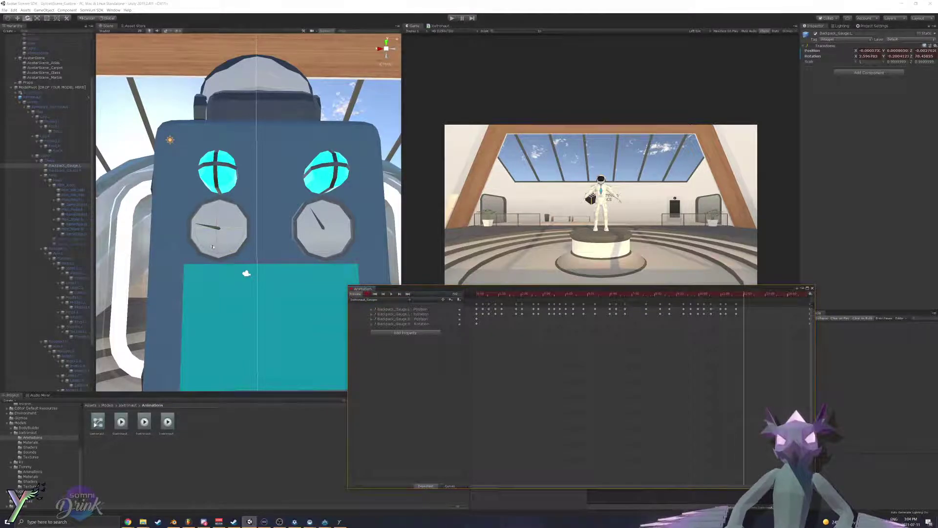
pyautogui.click(212, 246)
# Step: Review the recent left gauge needle motion and extend it toward the clip's end with another rotation keyframe about 30 frames further along
pyautogui.click(699, 294)
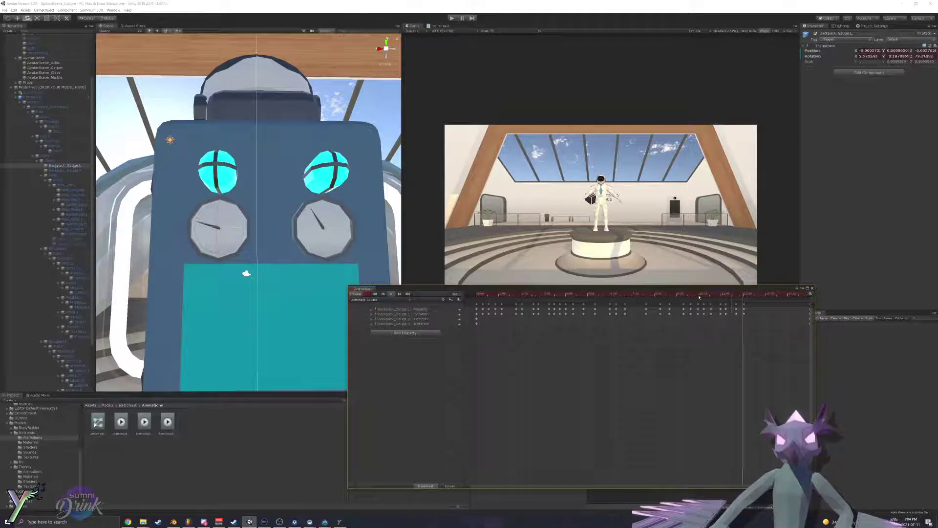
pyautogui.click(727, 296)
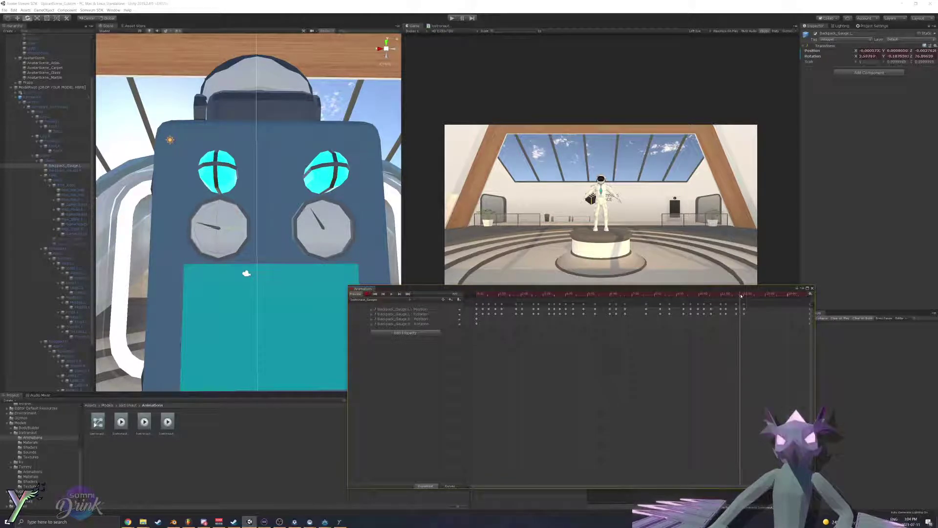
pyautogui.click(709, 296)
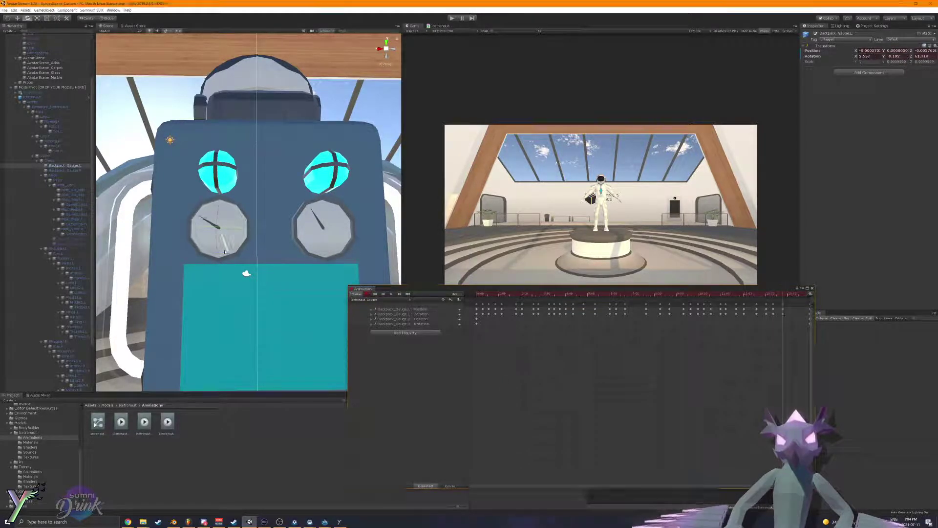
pyautogui.moveTo(766, 295); pyautogui.dragTo(795, 298)
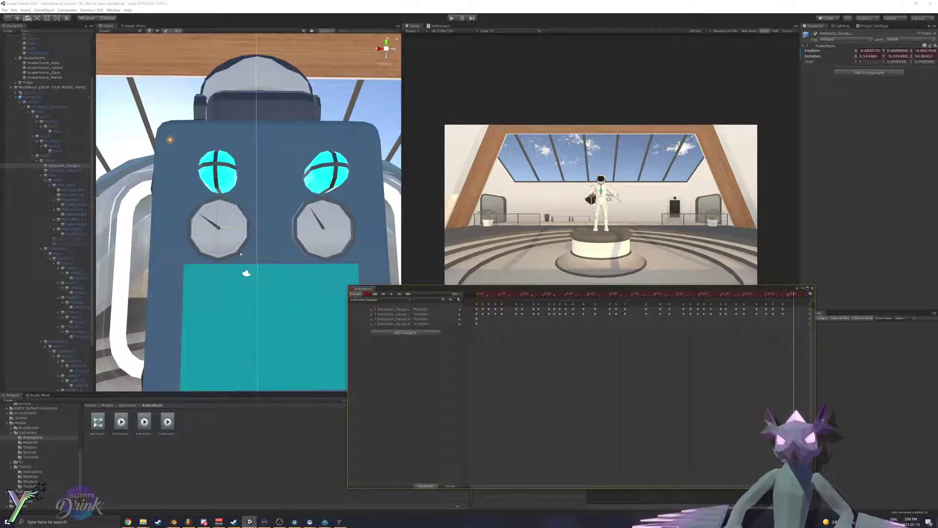
pyautogui.moveTo(234, 251); pyautogui.dragTo(240, 250)
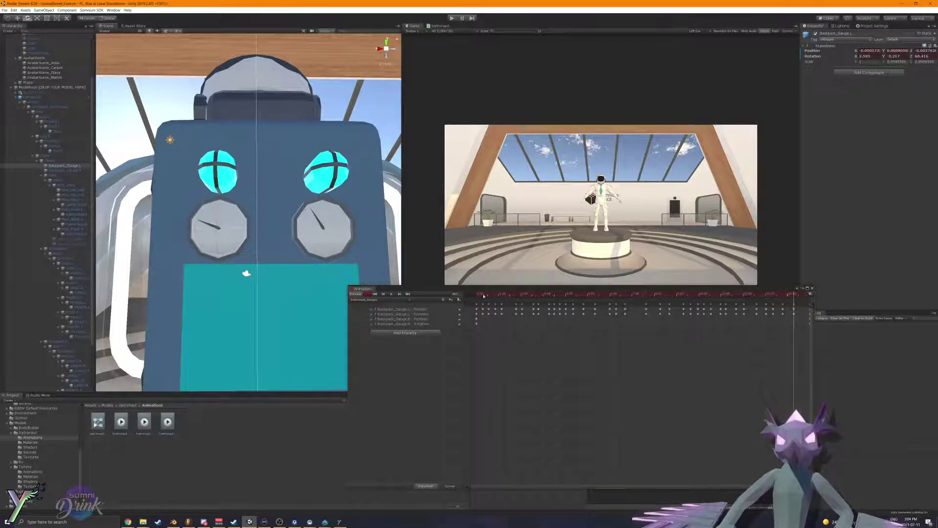
# Step: Check the needle's starting pose, keyframe a final left gauge needle rotation just before the clip's end, and play back the loop
pyautogui.moveTo(483, 296); pyautogui.dragTo(807, 353)
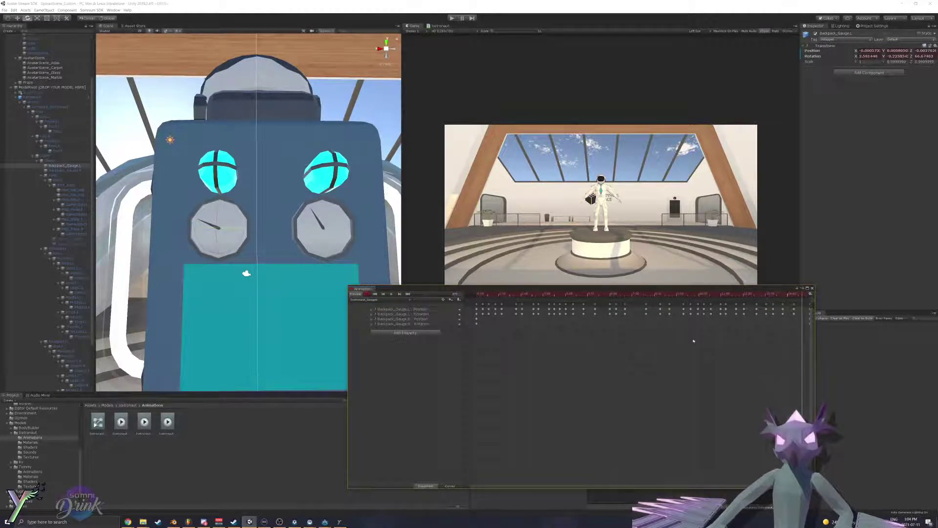
pyautogui.moveTo(228, 253); pyautogui.dragTo(225, 254)
pyautogui.click(724, 378)
pyautogui.press('space')
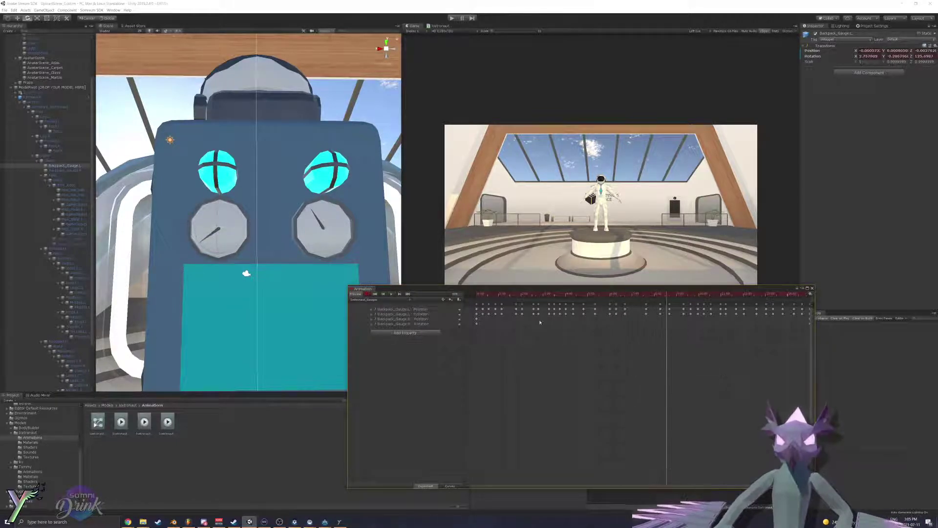
# Step: Select Backpack_Gauge.R and keyframe small needle rotations about 17 and 34 frames into the clip
pyautogui.click(68, 170)
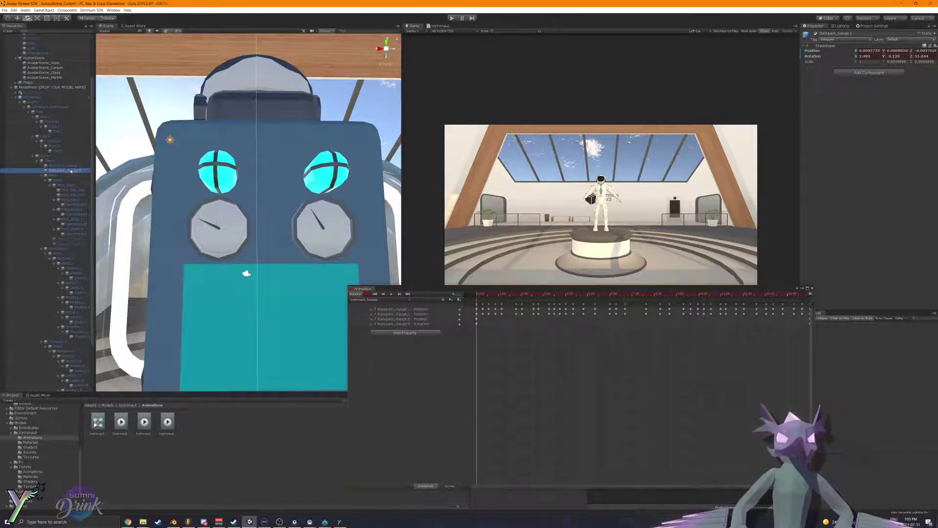
pyautogui.click(483, 295)
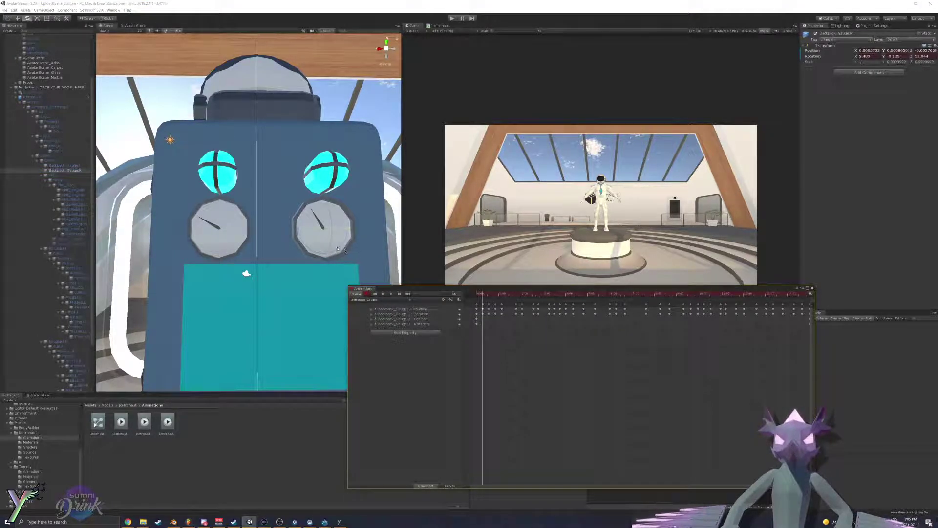
pyautogui.moveTo(337, 249); pyautogui.dragTo(341, 247)
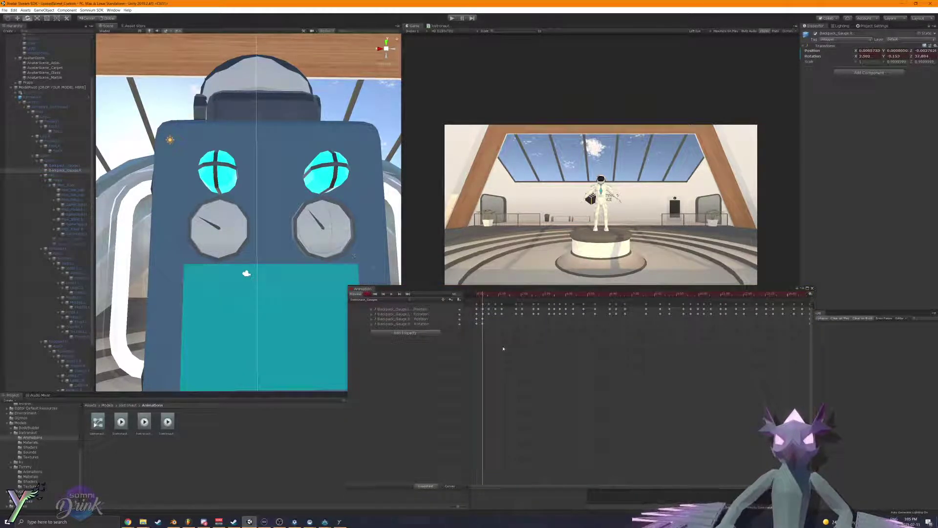
pyautogui.click(503, 349)
pyautogui.hotkey('alt', '.')
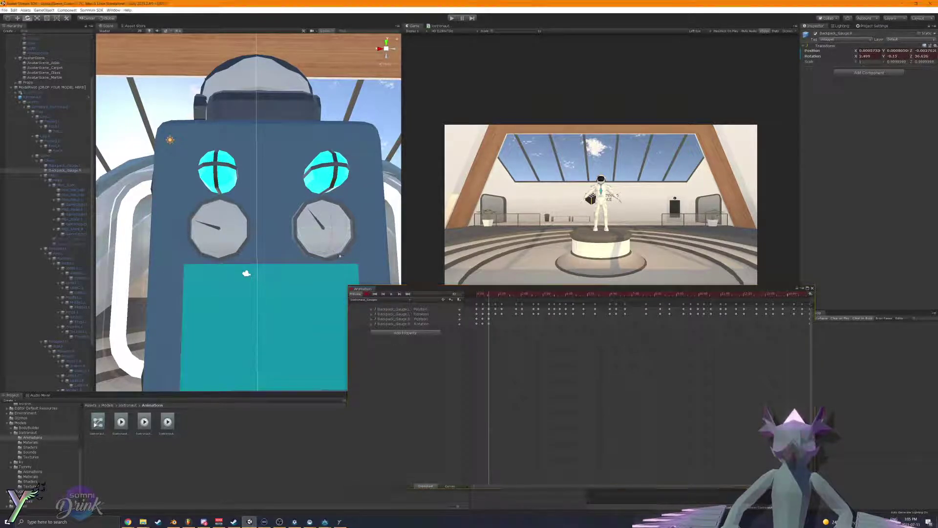
pyautogui.click(458, 344)
pyautogui.hotkey('alt', '.')
# Step: Add three more right gauge needle rotation keyframes at successive gaps of about 17, 22 and 37 frames
pyautogui.moveTo(760, 341)
pyautogui.mouseDown()
pyautogui.moveTo(811, 316)
pyautogui.moveTo(772, 340)
pyautogui.mouseUp()
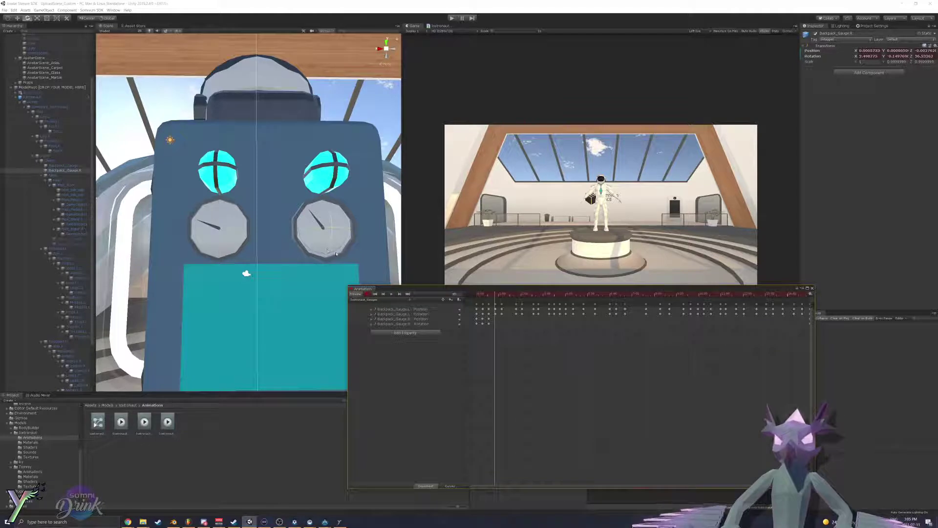
pyautogui.moveTo(336, 253); pyautogui.dragTo(337, 250)
pyautogui.moveTo(480, 294); pyautogui.dragTo(503, 296)
pyautogui.moveTo(335, 250); pyautogui.dragTo(335, 250)
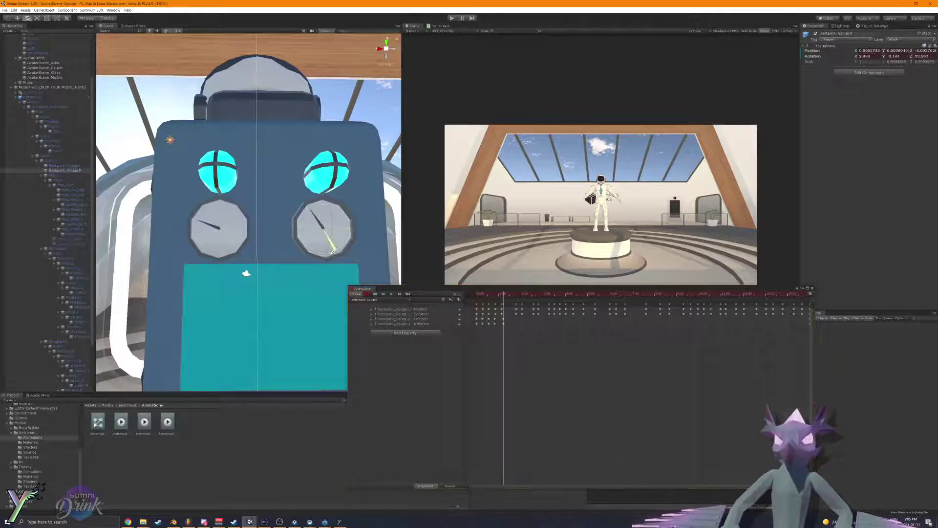
pyautogui.moveTo(503, 295); pyautogui.dragTo(516, 295)
pyautogui.moveTo(335, 252); pyautogui.dragTo(339, 249)
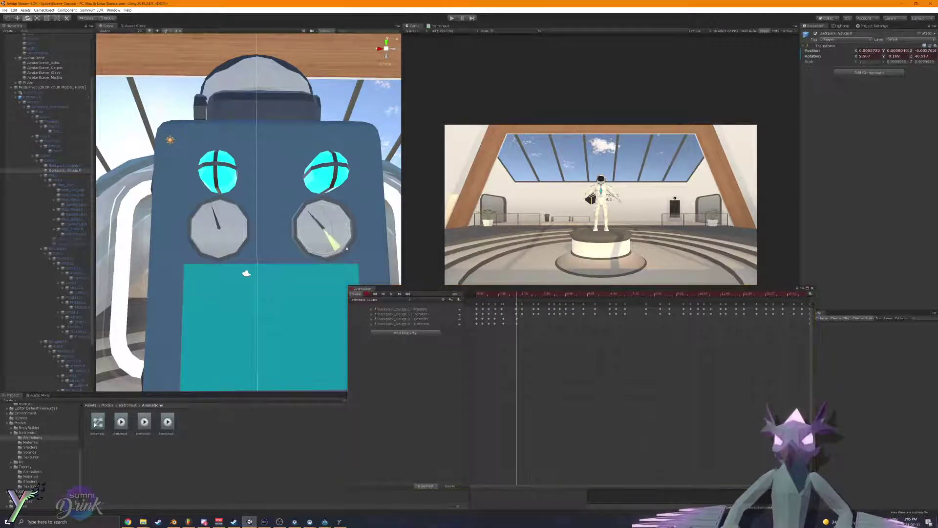
# Step: Shift the right gauge needle's latest position and rotation keyframes slightly earlier on the timeline
pyautogui.click(511, 321)
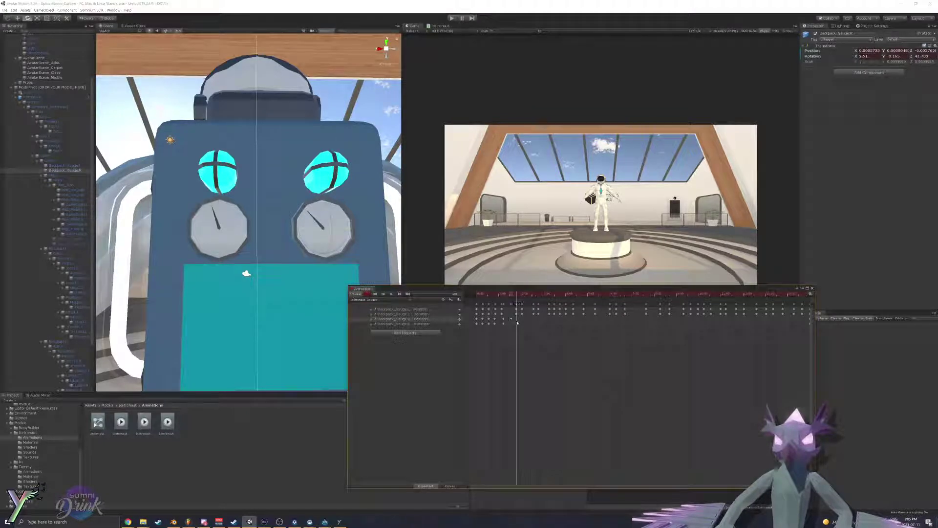
pyautogui.click(512, 324)
pyautogui.scroll(3, 515, 326)
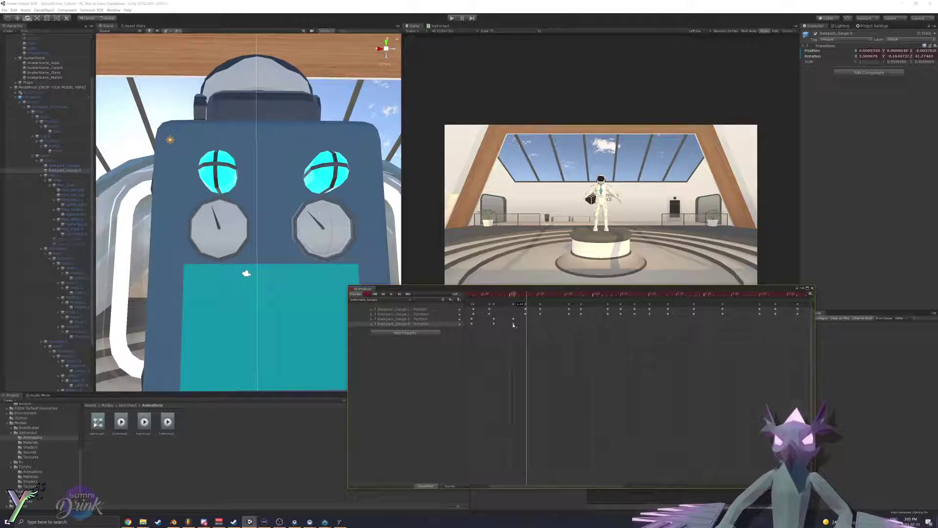
pyautogui.click(514, 325)
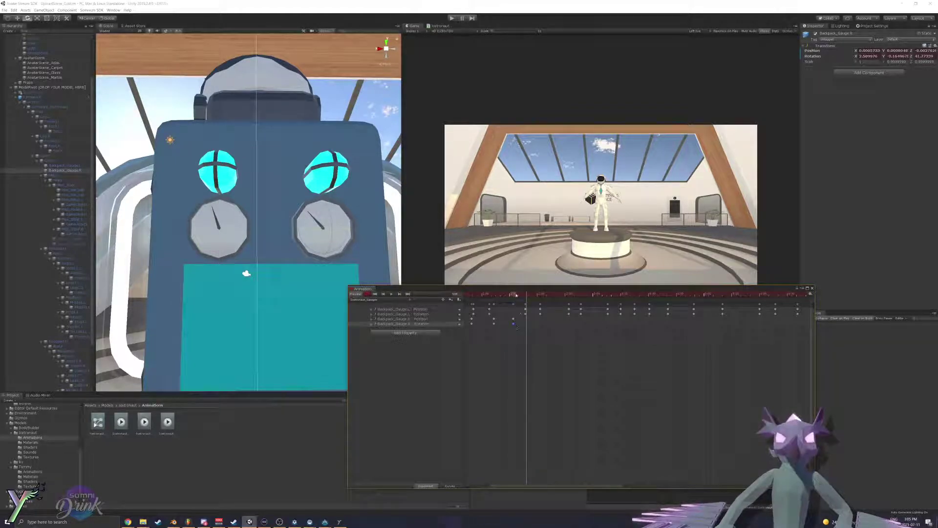
pyautogui.moveTo(539, 347); pyautogui.dragTo(540, 347)
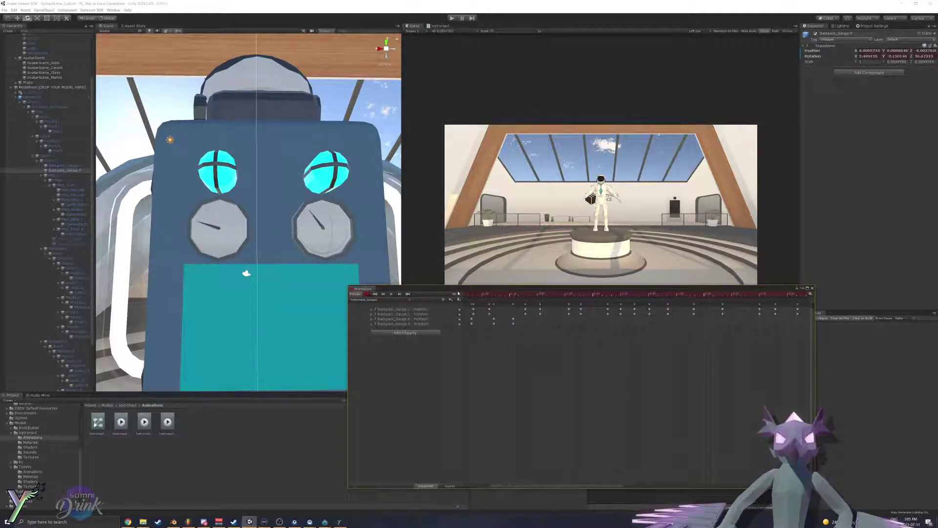
# Step: Add three more right gauge needle rotation keyframes at short intervals, beginning with a swing to nearly upright
pyautogui.moveTo(458, 293); pyautogui.dragTo(537, 299)
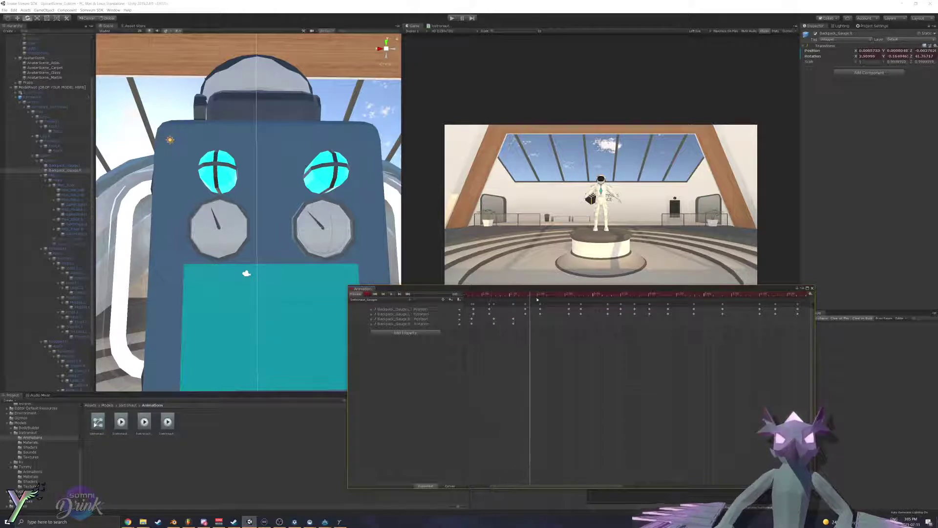
pyautogui.moveTo(360, 248); pyautogui.dragTo(308, 255)
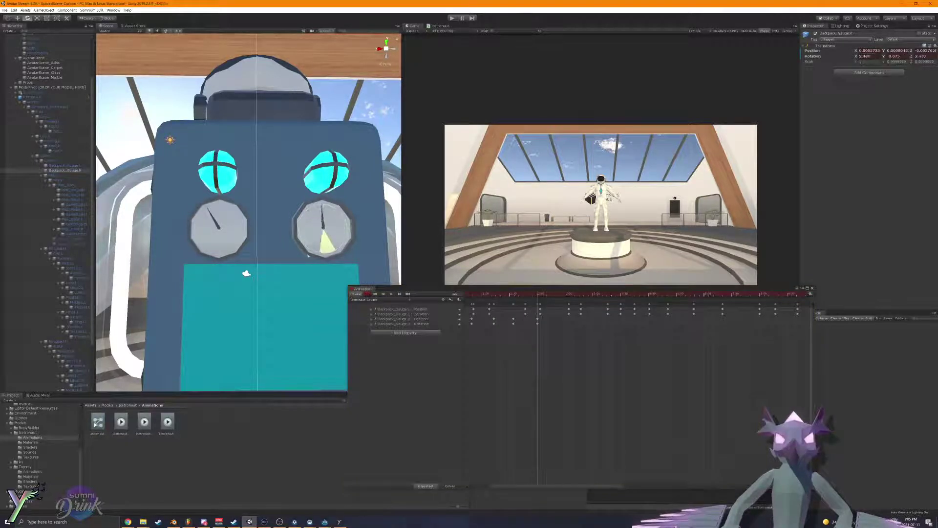
pyautogui.moveTo(540, 294); pyautogui.dragTo(558, 346)
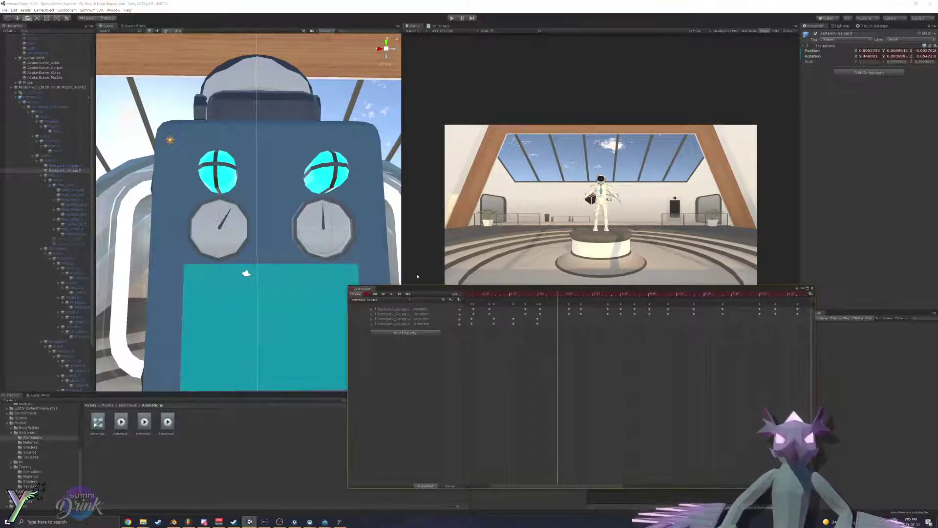
pyautogui.moveTo(559, 294); pyautogui.dragTo(577, 352)
pyautogui.moveTo(335, 252); pyautogui.dragTo(328, 255)
# Step: Keyframe two further right gauge needle rotations at short intervals, and shift the last keyframe slightly along the timeline
pyautogui.moveTo(578, 294); pyautogui.dragTo(595, 342)
pyautogui.moveTo(331, 253); pyautogui.dragTo(337, 252)
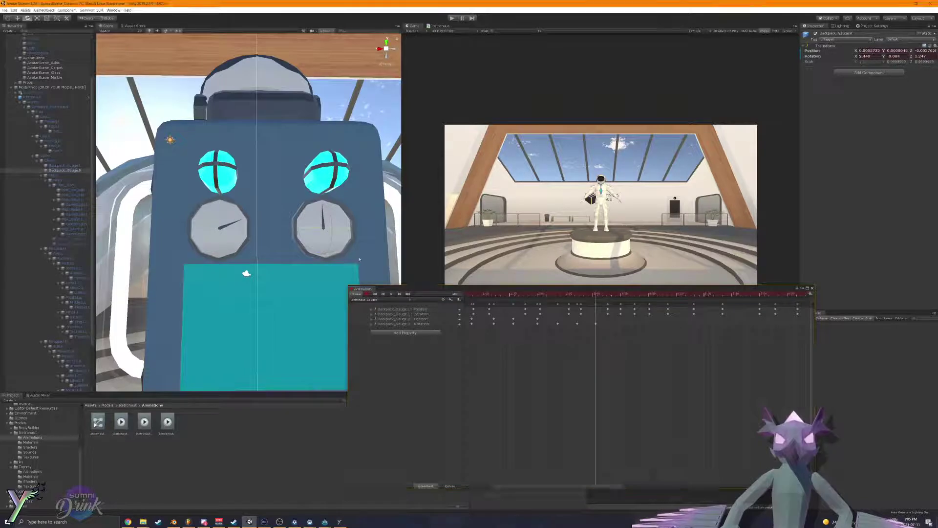
pyautogui.moveTo(596, 294); pyautogui.dragTo(615, 348)
pyautogui.moveTo(335, 251); pyautogui.dragTo(315, 264)
pyautogui.click(521, 294)
pyautogui.press('space')
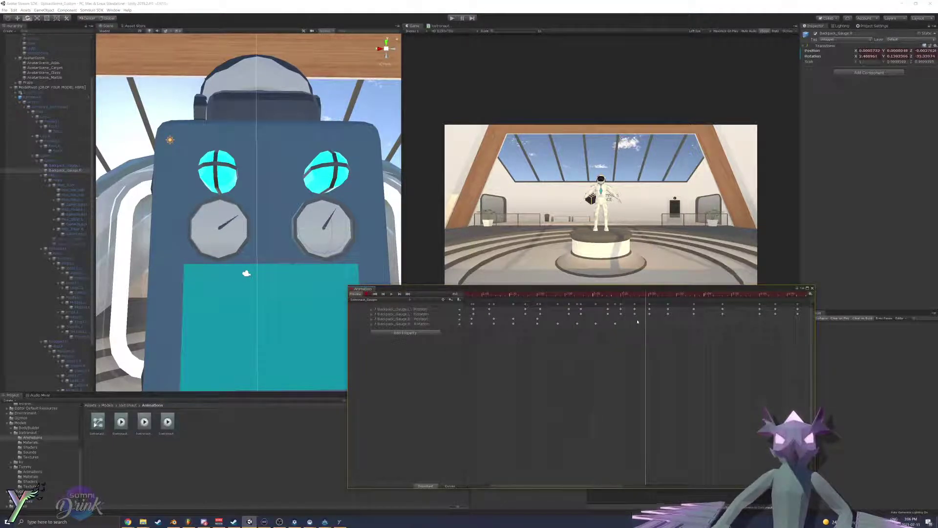
pyautogui.moveTo(626, 325); pyautogui.dragTo(627, 324)
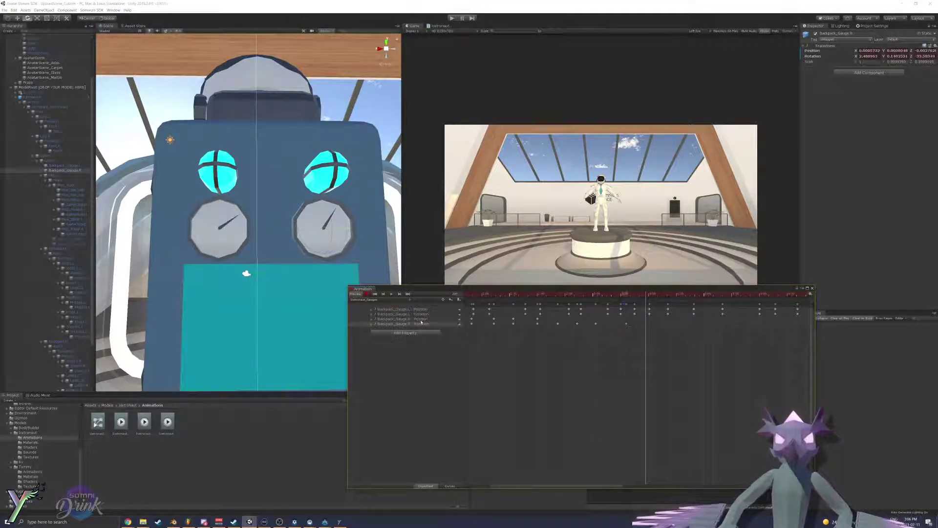
# Step: Delete the position tracks of both backpack gauges and play back the remaining rotation animation
pyautogui.click(421, 320)
pyautogui.press('Delete')
pyautogui.click(427, 313)
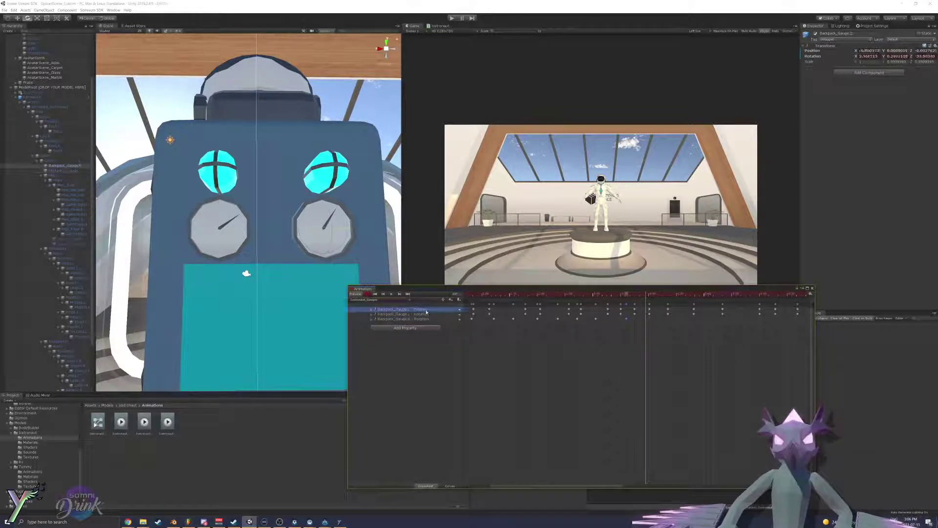
pyautogui.press('Delete')
pyautogui.moveTo(602, 295); pyautogui.dragTo(476, 296)
pyautogui.press('space')
pyautogui.press('space')
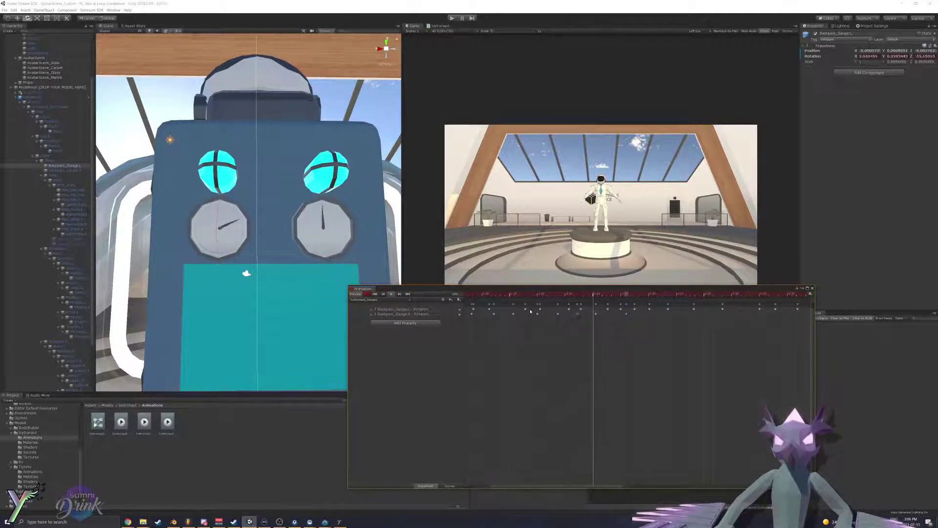
# Step: Set the transform handle to Pivot and keyframe a large clockwise swing of the Backpack_Gauge.R needle to about -110 degrees on Z
pyautogui.click(82, 17)
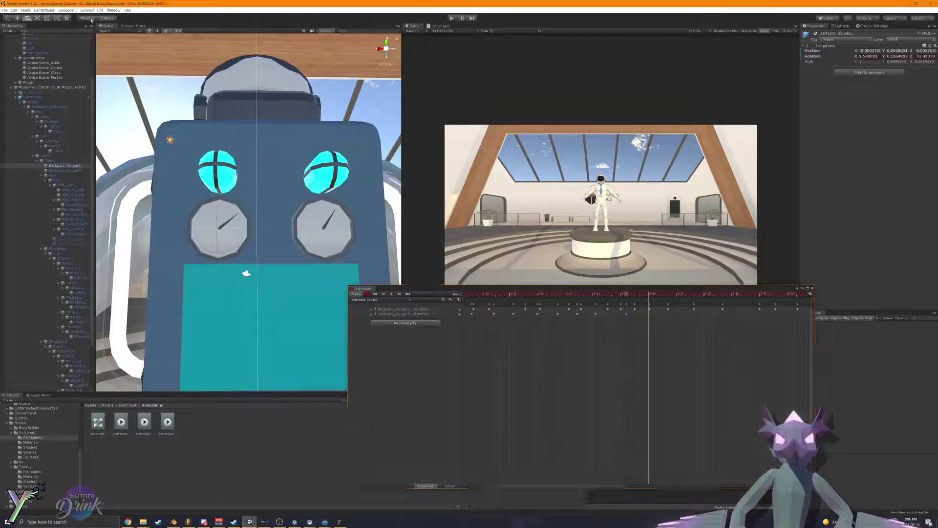
pyautogui.moveTo(612, 289); pyautogui.dragTo(538, 296)
pyautogui.press('space')
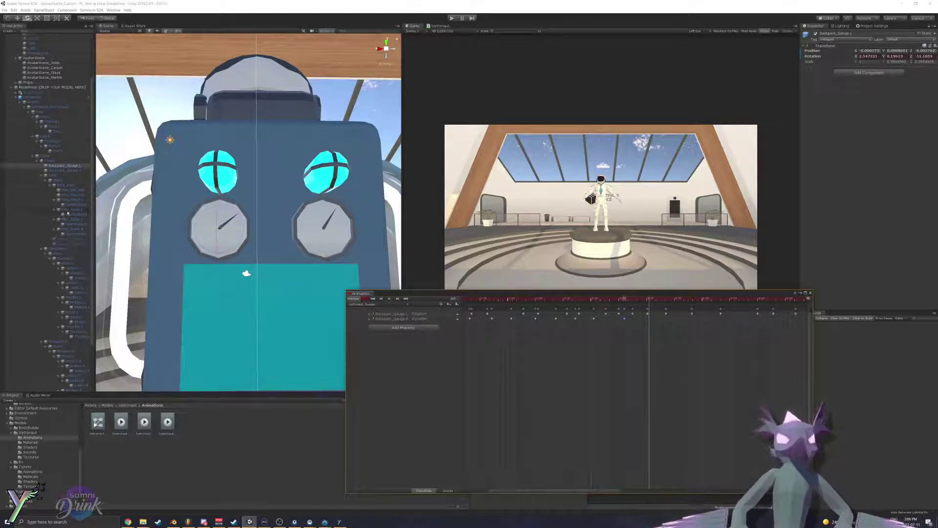
pyautogui.click(296, 242)
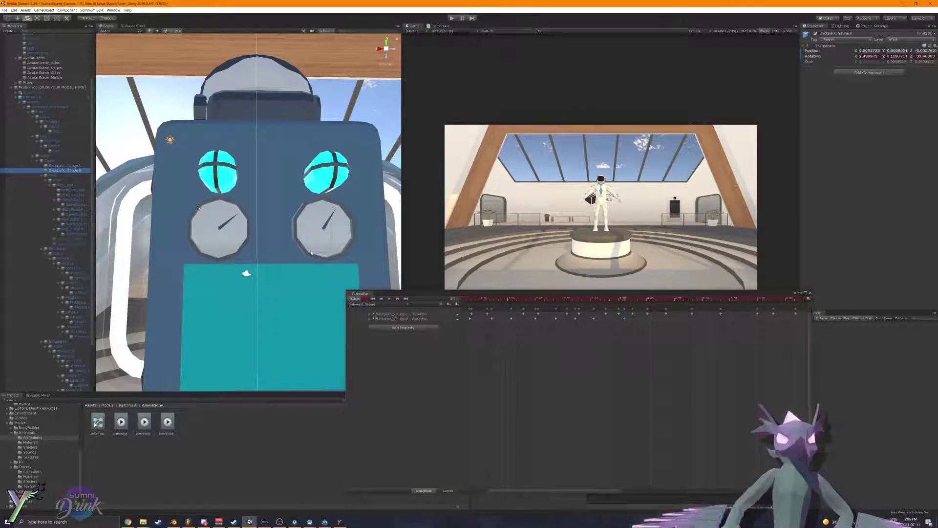
pyautogui.click(639, 348)
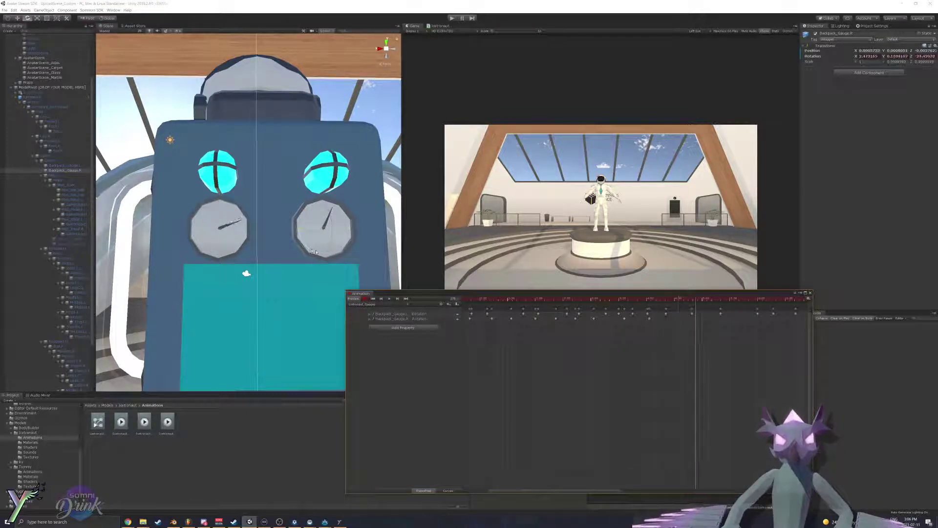
pyautogui.moveTo(315, 252); pyautogui.dragTo(279, 210)
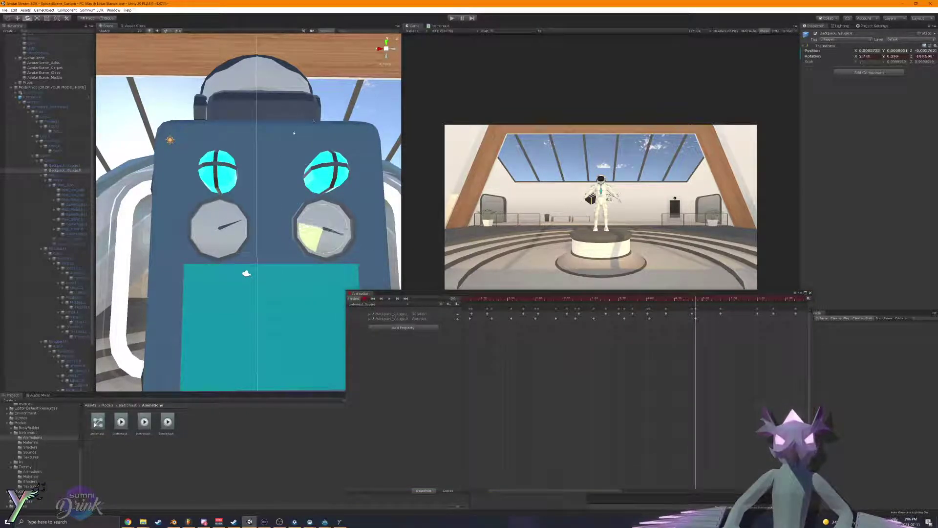
pyautogui.moveTo(292, 129); pyautogui.dragTo(291, 126)
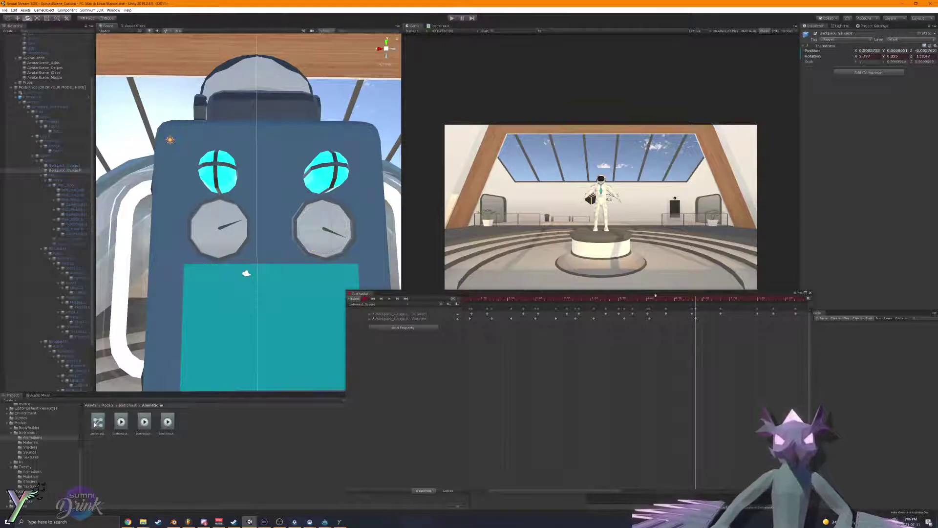
# Step: Play back the large swing and keyframe two small right gauge needle fluctuations shortly after it
pyautogui.moveTo(628, 297); pyautogui.dragTo(566, 300)
pyautogui.press('space')
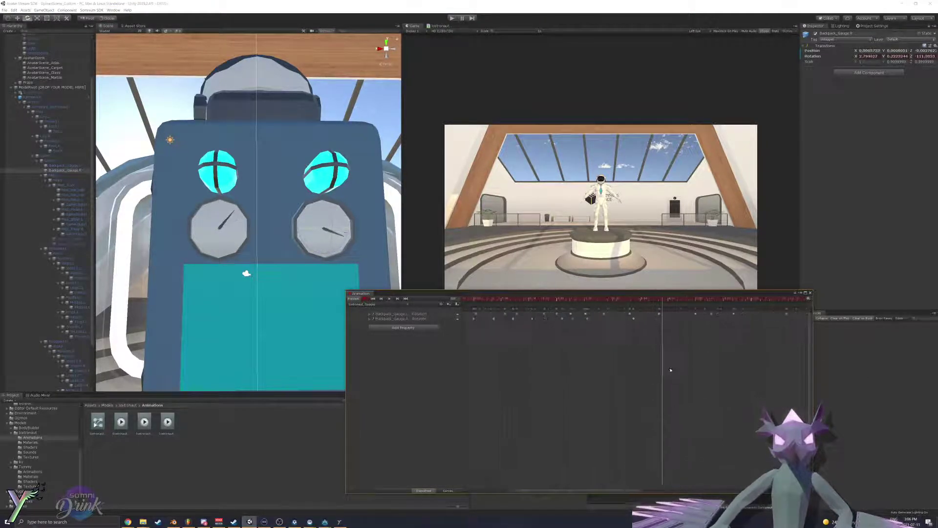
pyautogui.scroll(-2, 670, 370)
pyautogui.click(308, 249)
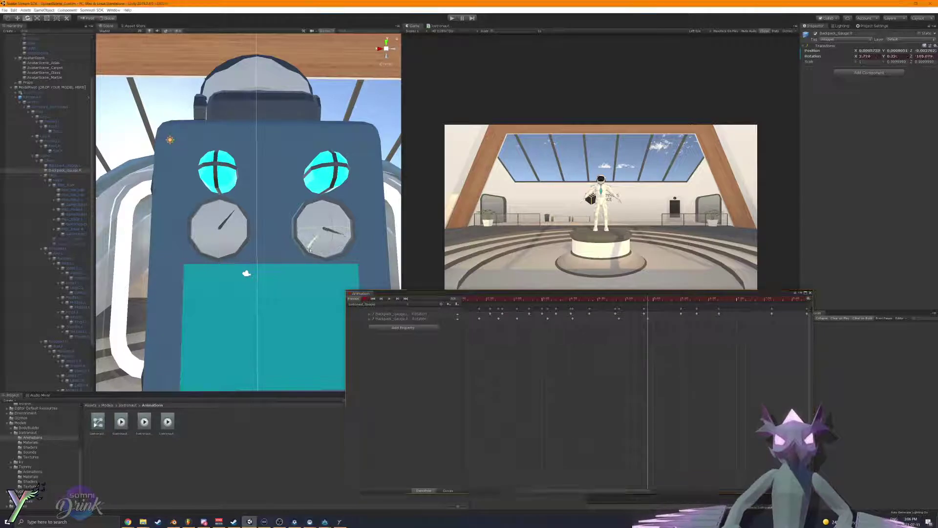
pyautogui.click(562, 351)
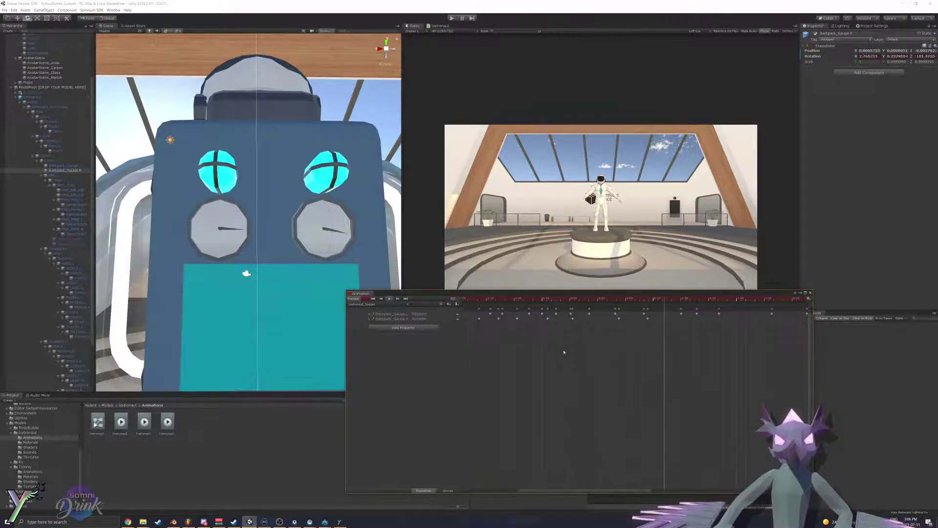
pyautogui.click(311, 252)
pyautogui.click(596, 345)
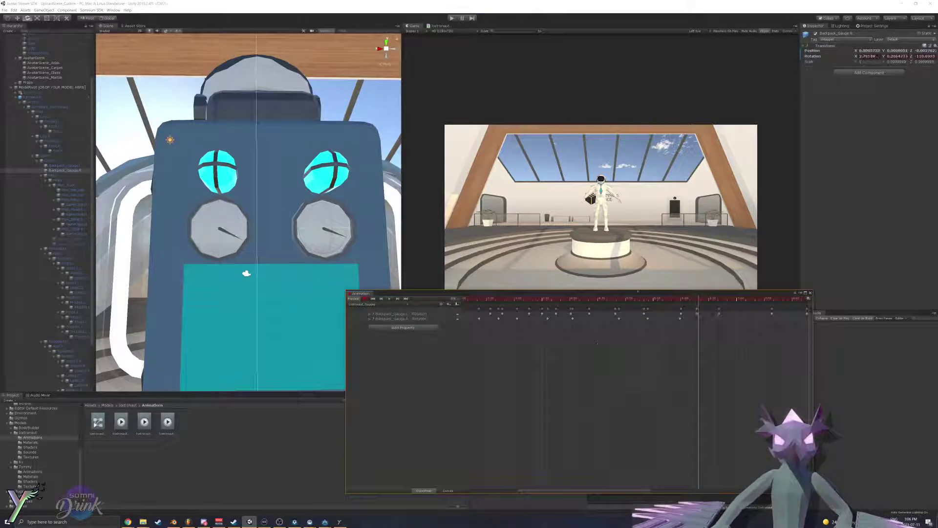
# Step: Keyframe three more right gauge fluctuations, dipping the needle further clockwise and bringing it partly back
pyautogui.click(528, 297)
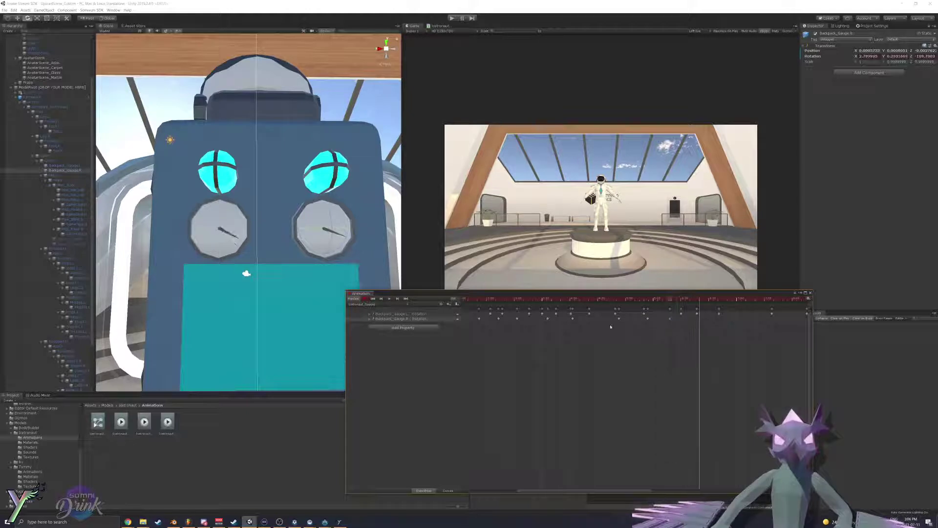
pyautogui.moveTo(315, 254); pyautogui.dragTo(317, 253)
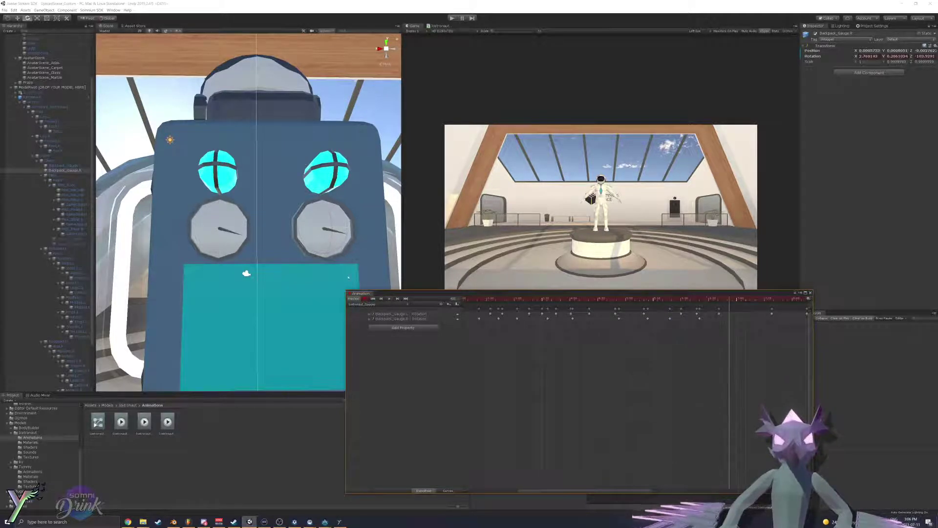
pyautogui.moveTo(311, 252); pyautogui.dragTo(281, 232)
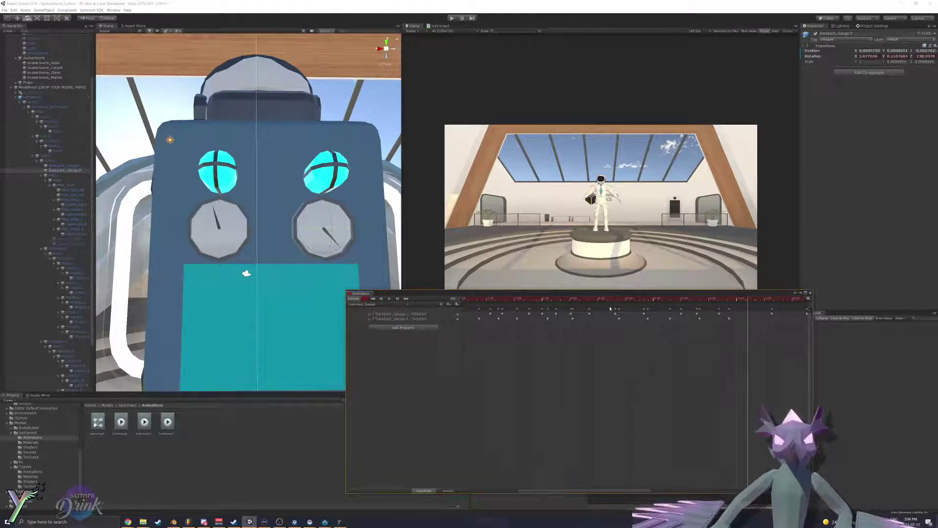
pyautogui.click(308, 248)
pyautogui.click(660, 382)
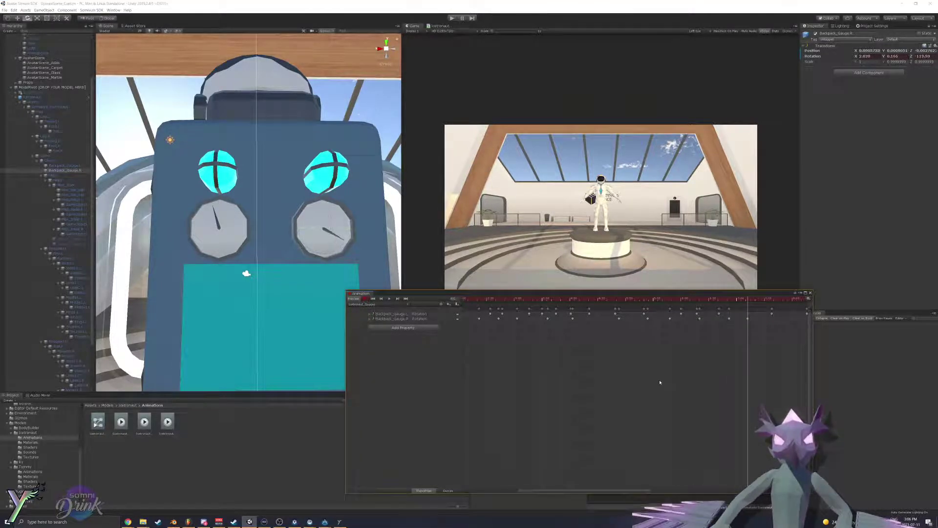
# Step: Keyframe a small right gauge fluctuation followed by a large needle swing across to the dial's lower left, and play it back
pyautogui.press('space')
pyautogui.press('space')
pyautogui.click(308, 250)
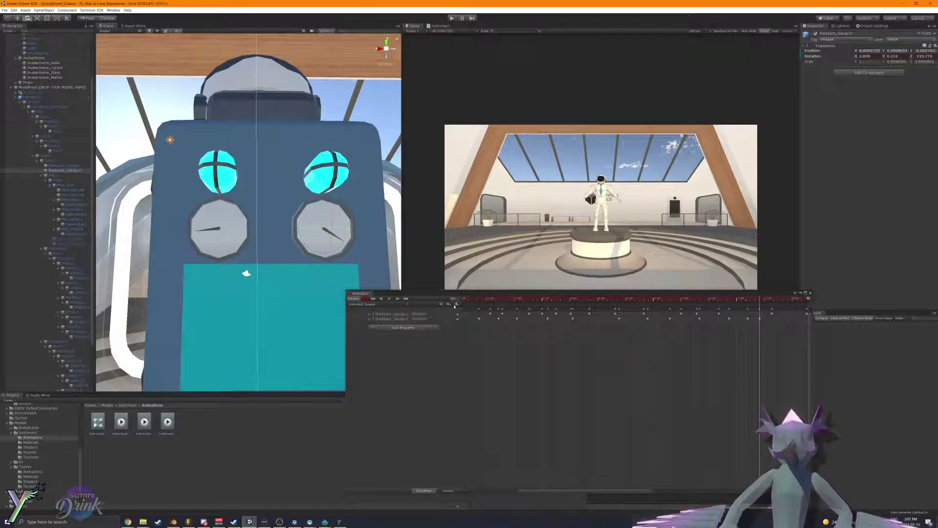
pyautogui.click(608, 357)
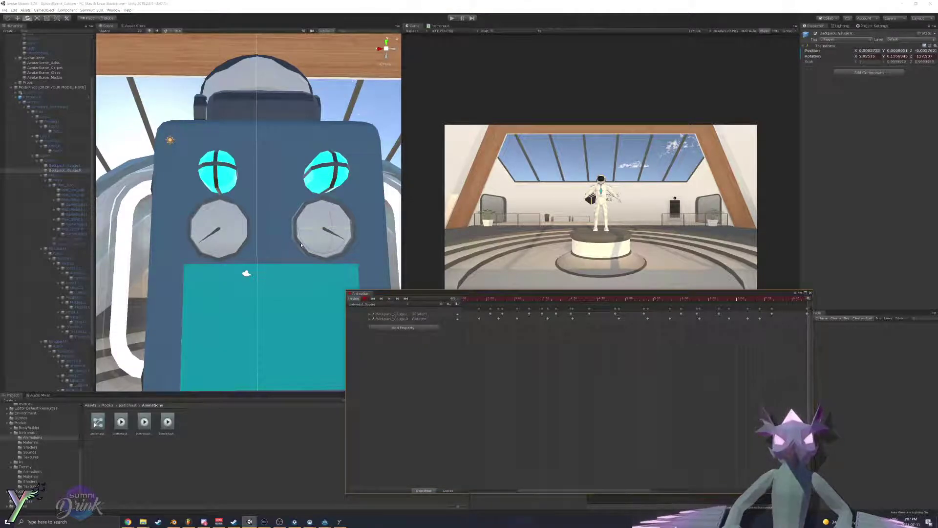
pyautogui.moveTo(305, 245); pyautogui.dragTo(520, 317)
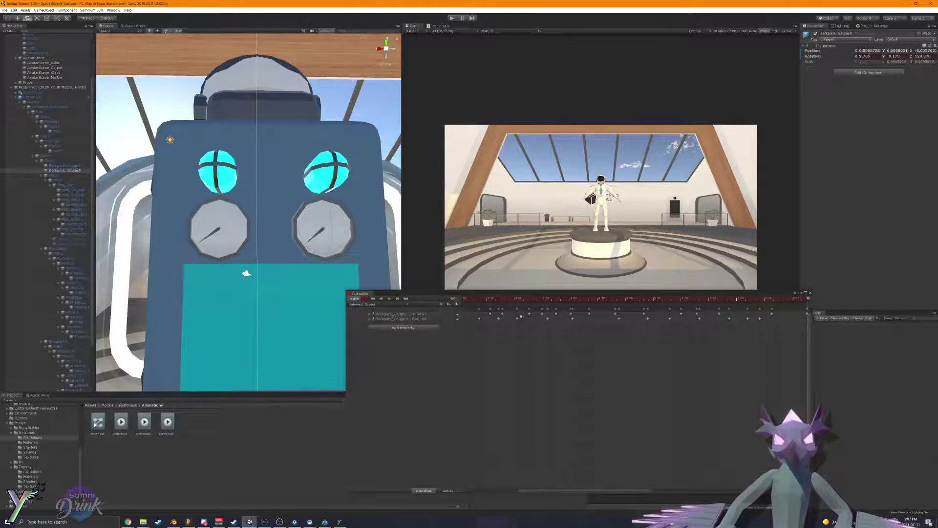
pyautogui.moveTo(731, 299); pyautogui.dragTo(581, 291)
pyautogui.press('space')
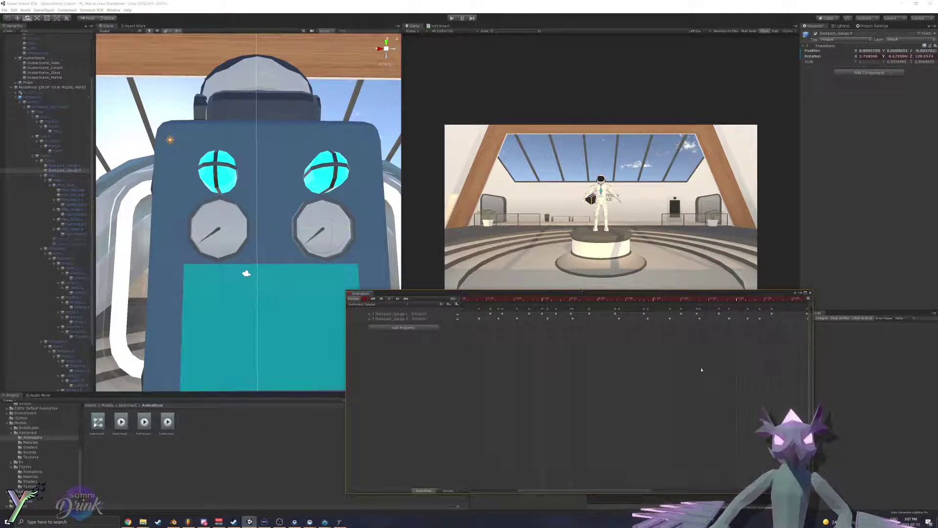
# Step: Review the latest swing and keyframe two small, closely spaced right gauge needle fluctuations after it
pyautogui.moveTo(701, 369); pyautogui.dragTo(620, 379, button='middle')
pyautogui.moveTo(633, 299); pyautogui.dragTo(550, 300)
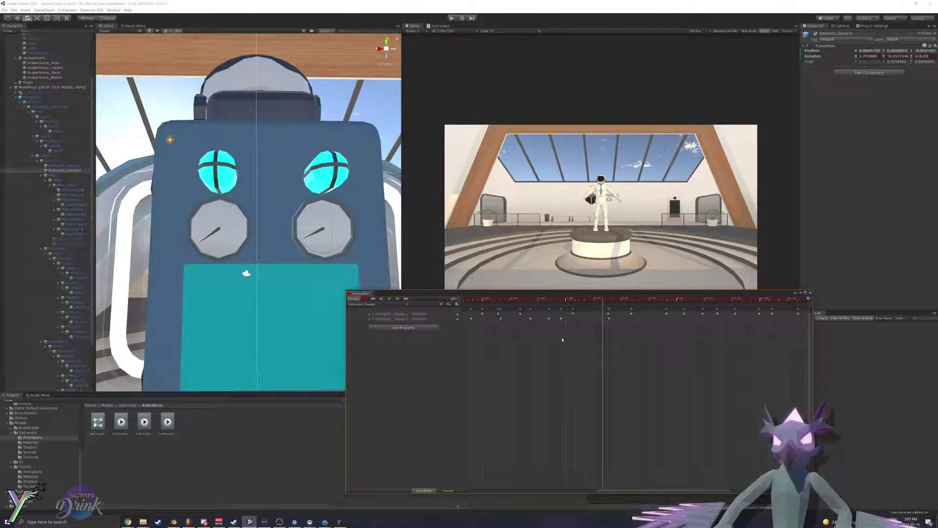
pyautogui.press('space')
pyautogui.moveTo(315, 253); pyautogui.dragTo(321, 254)
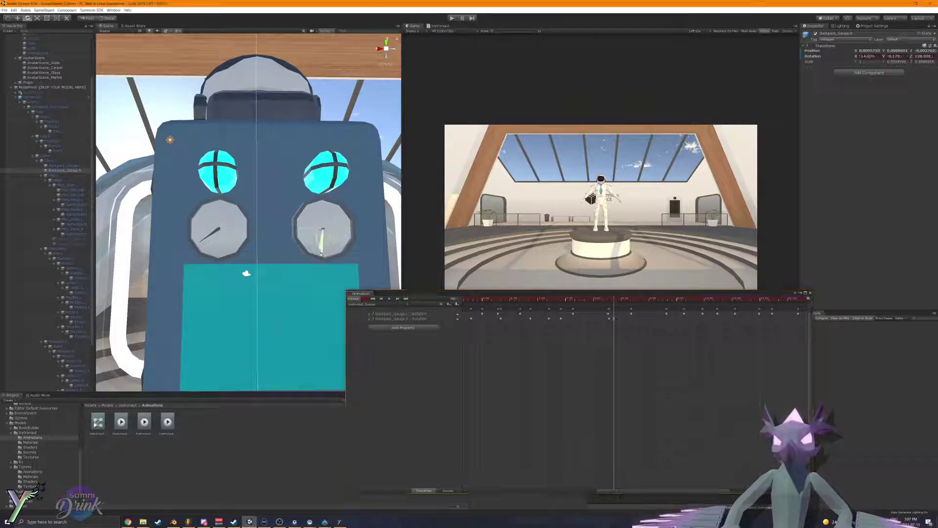
pyautogui.hotkey('ctrl', 'z')
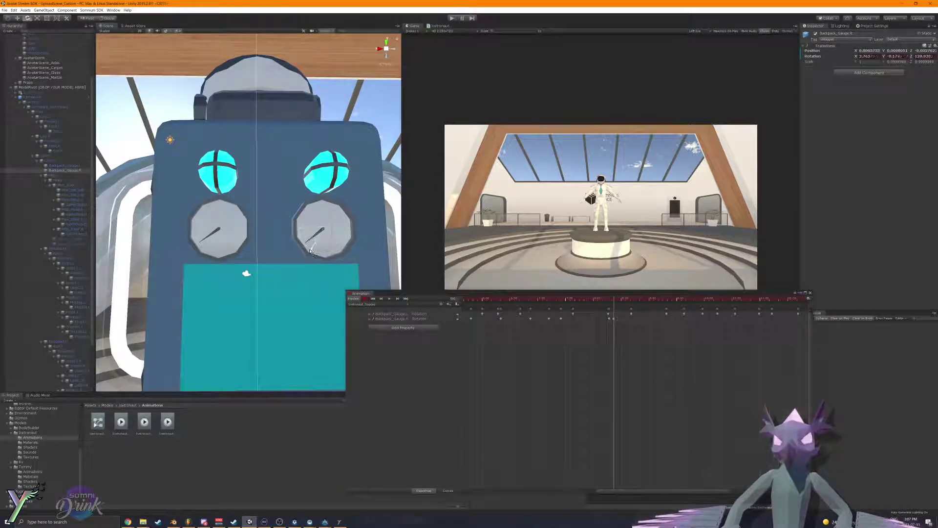
pyautogui.click(497, 355)
pyautogui.press('space')
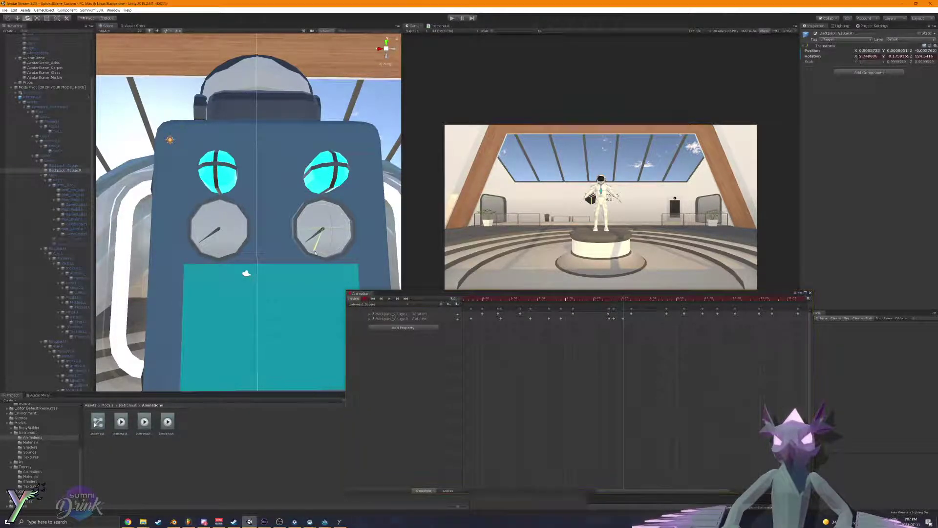
# Step: Keyframe another slight right gauge needle rotation and shift that keyframe later on the timeline
pyautogui.click(584, 299)
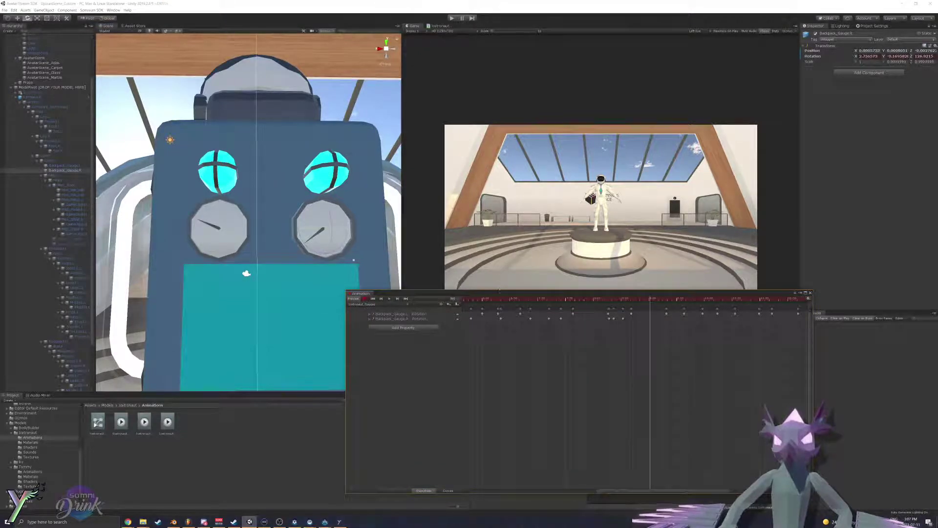
pyautogui.moveTo(315, 248); pyautogui.dragTo(299, 242)
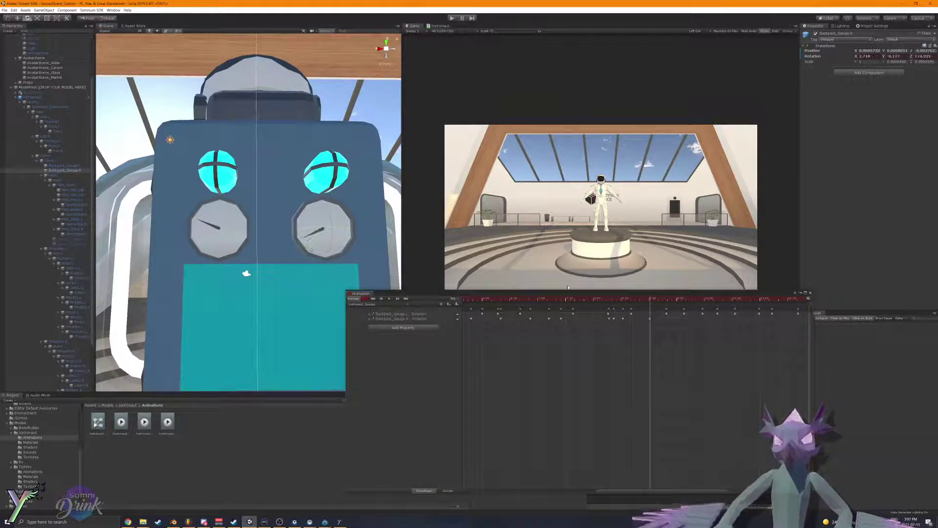
pyautogui.moveTo(649, 319); pyautogui.dragTo(668, 325)
pyautogui.moveTo(619, 296); pyautogui.dragTo(672, 301)
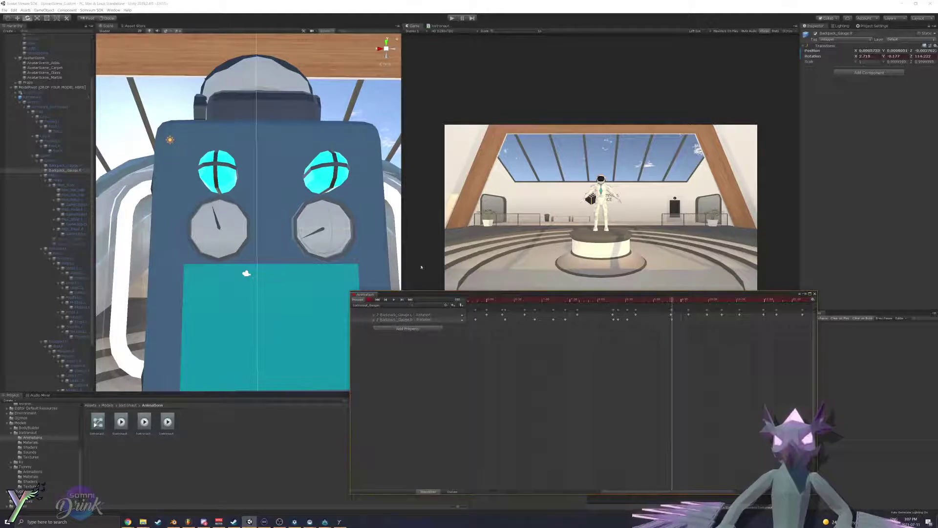
# Step: Keyframe a further run of right gauge needle rotations bringing it back to the upper left, and play back the result
pyautogui.click(619, 299)
pyautogui.moveTo(621, 300); pyautogui.dragTo(570, 311)
pyautogui.press('space')
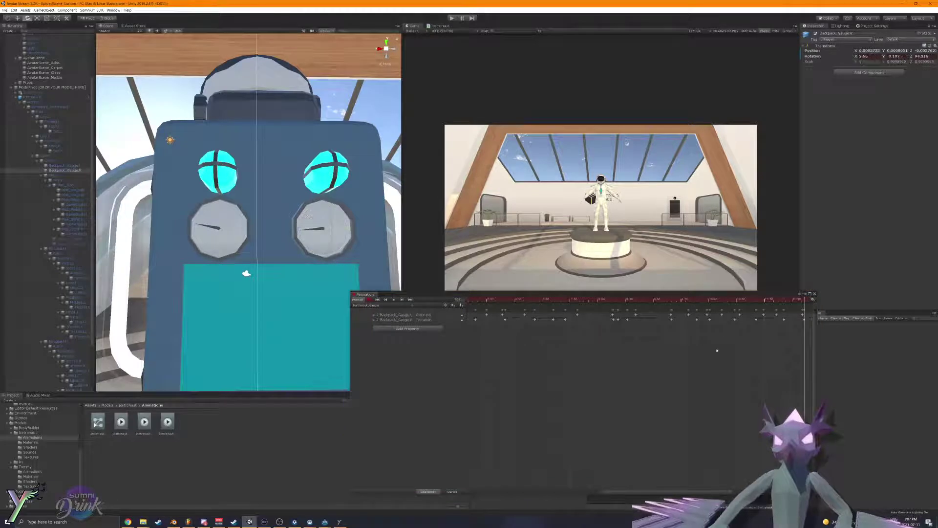
pyautogui.click(619, 300)
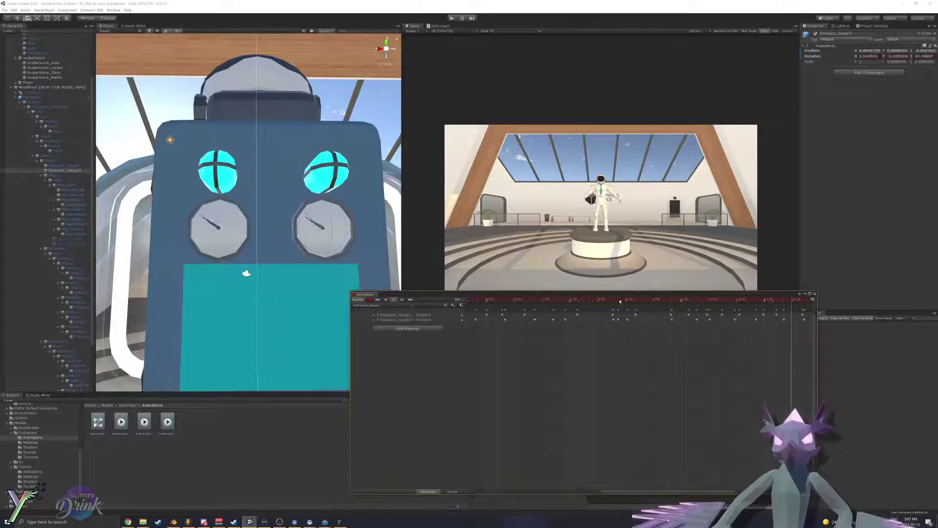
# Step: Keyframe a further run of small right gauge needle fluctuations toward the end of the clip, playing forward between them to space the keys
pyautogui.moveTo(744, 402); pyautogui.dragTo(579, 404, button='middle')
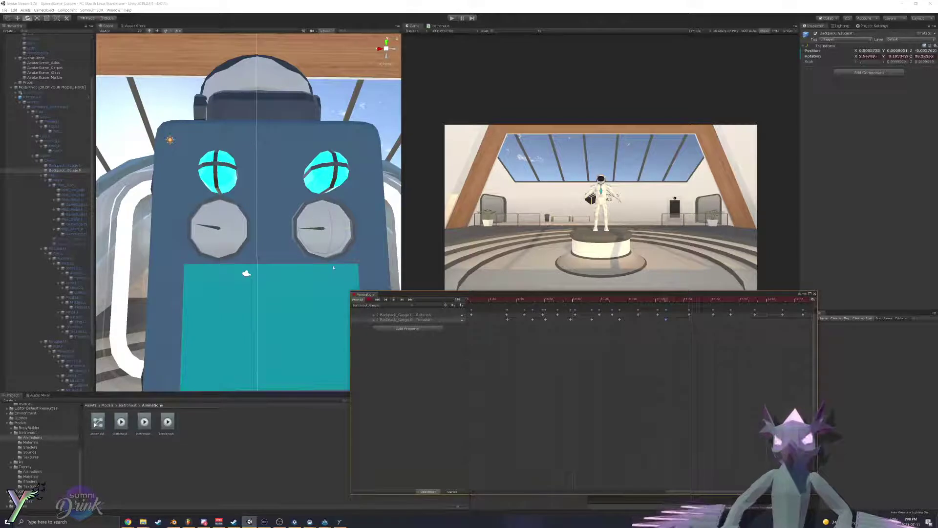
pyautogui.moveTo(317, 252)
pyautogui.mouseDown()
pyautogui.moveTo(309, 252)
pyautogui.moveTo(326, 259)
pyautogui.mouseUp()
pyautogui.click(588, 386)
pyautogui.press('space')
pyautogui.press('space')
pyautogui.click(586, 383)
pyautogui.press('space')
pyautogui.press('space')
pyautogui.click(628, 382)
pyautogui.press('space')
pyautogui.press('space')
pyautogui.click(617, 388)
pyautogui.press('space')
pyautogui.press('space')
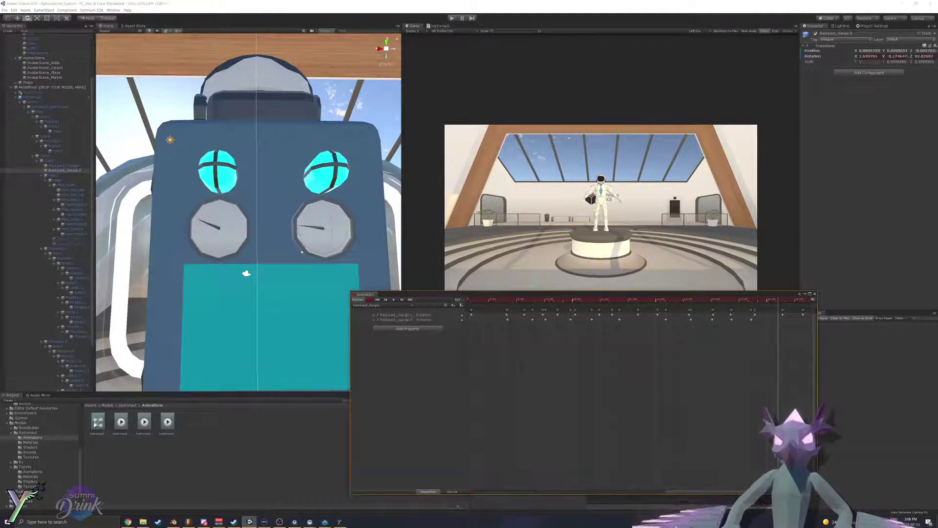
# Step: Keyframe the last right gauge needle rotations at the end of the gauge clip and play back the closing section
pyautogui.click(309, 251)
pyautogui.moveTo(795, 385); pyautogui.dragTo(599, 379, button='middle')
pyautogui.press('space')
pyautogui.press('space')
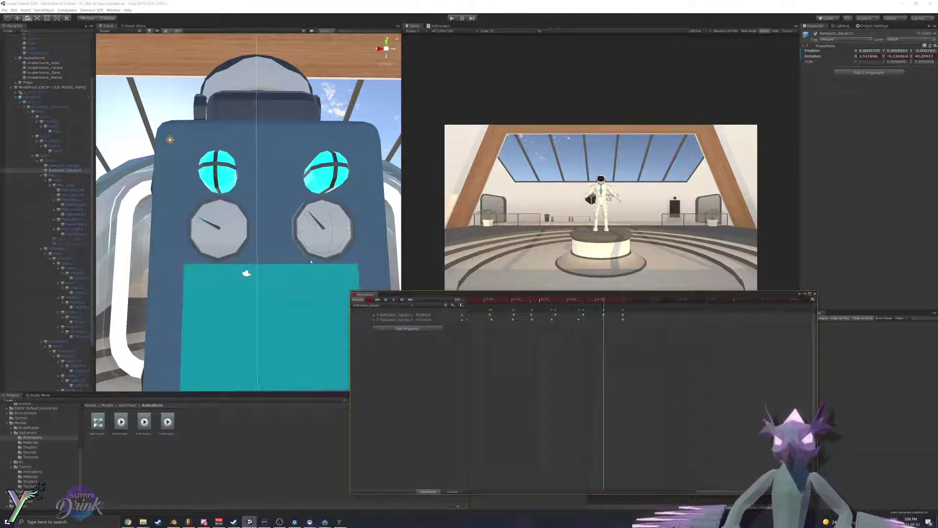
pyautogui.moveTo(302, 249); pyautogui.dragTo(319, 255)
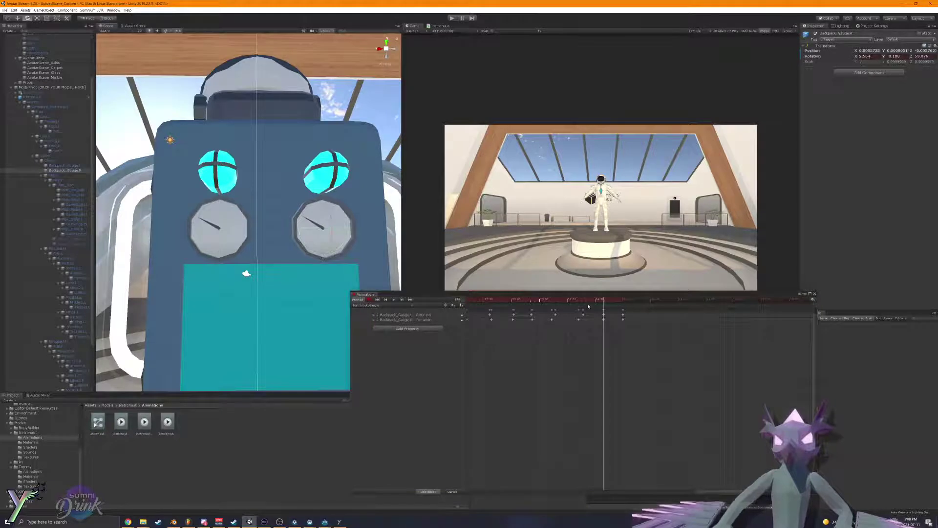
pyautogui.moveTo(547, 300); pyautogui.dragTo(613, 314)
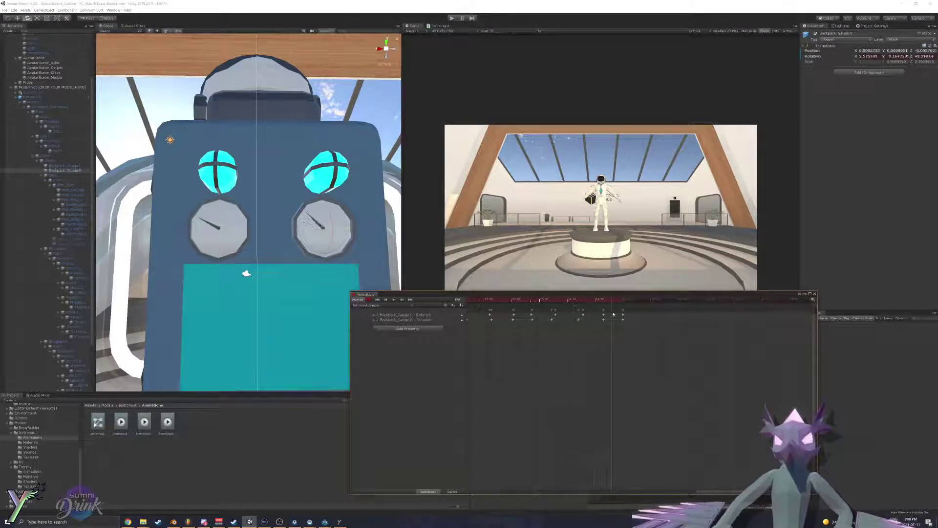
pyautogui.press('space')
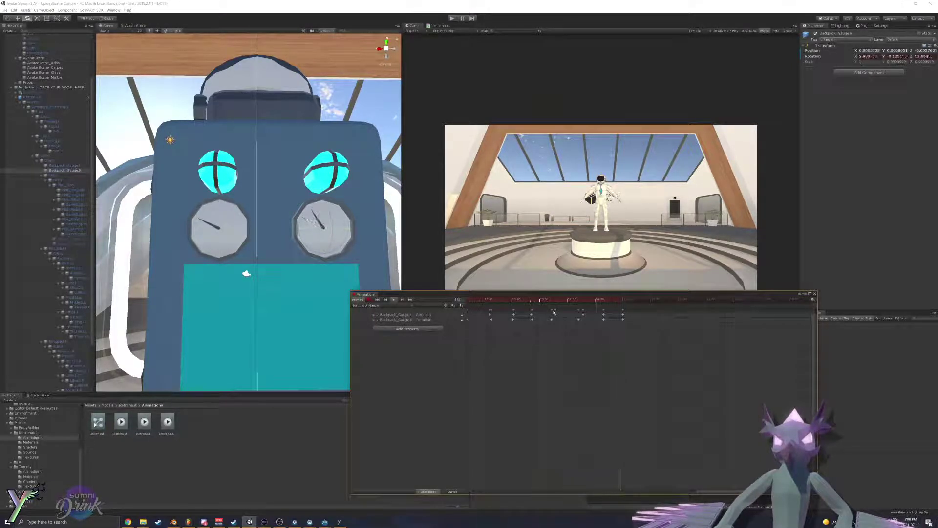
# Step: Close the gauge clip's animation editor and run the scene in Play mode to watch both backpack gauges move
pyautogui.click(814, 294)
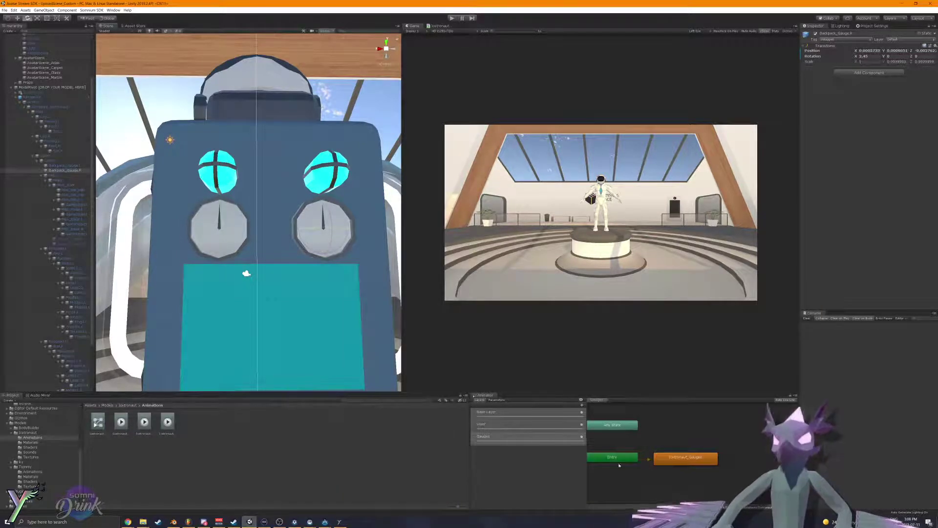
pyautogui.click(684, 458)
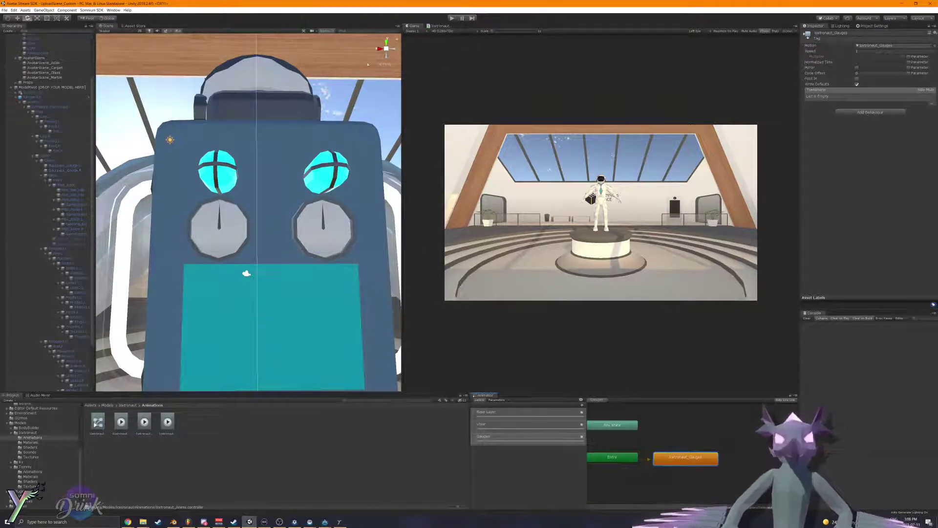
pyautogui.click(452, 19)
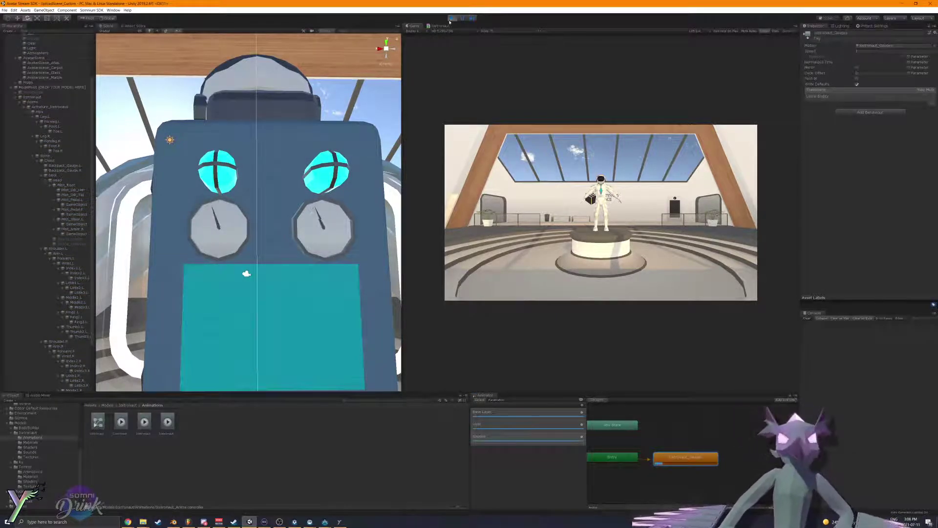
pyautogui.scroll(-6, 254, 220)
pyautogui.keyDown('alt'); pyautogui.moveTo(220, 234); pyautogui.dragTo(156, 256); pyautogui.keyUp('alt')
pyautogui.scroll(6, 254, 215)
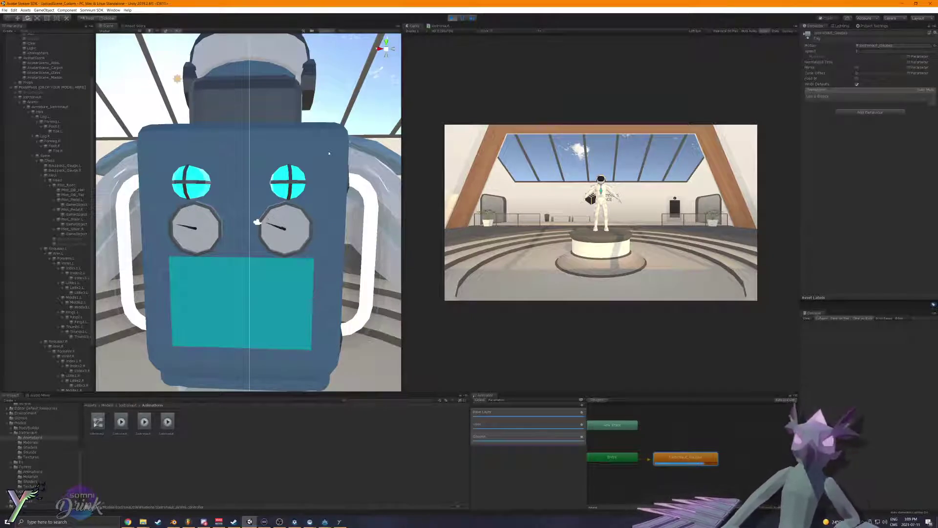
# Step: Show the animator's parameters, and select the helmet visor mesh in the scene to examine the rim beside it up close
pyautogui.click(28, 82)
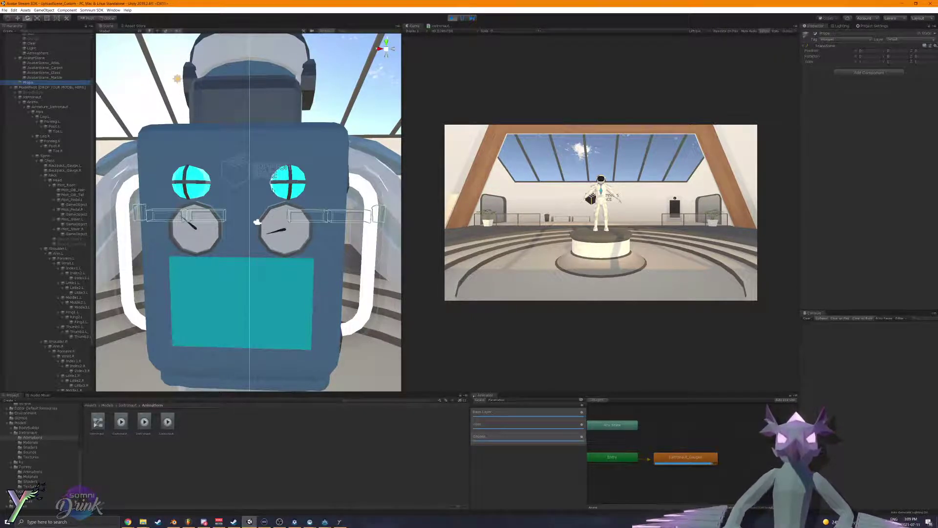
pyautogui.click(496, 400)
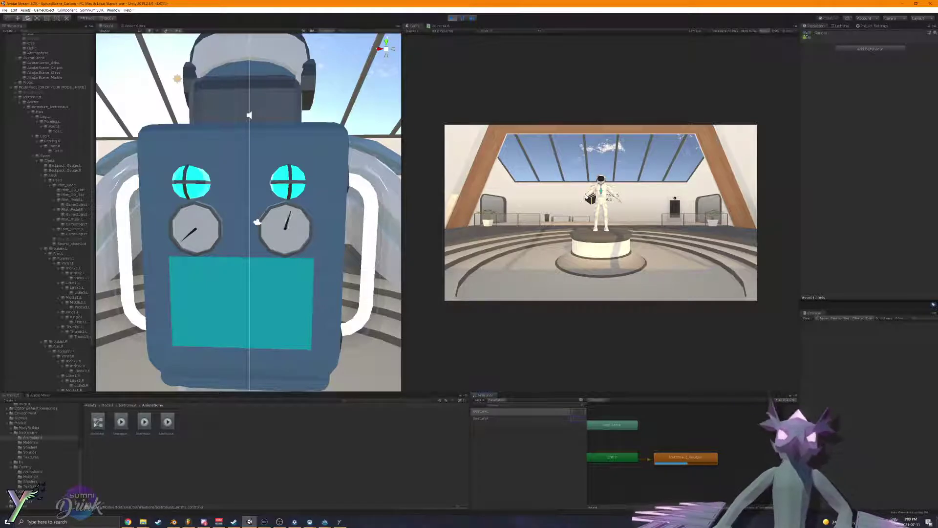
pyautogui.moveTo(381, 307); pyautogui.dragTo(603, 229, button='right')
pyautogui.press('a')
pyautogui.moveTo(244, 291); pyautogui.dragTo(276, 256, button='right')
pyautogui.click(284, 213)
pyautogui.press('f')
pyautogui.moveTo(280, 213); pyautogui.dragTo(236, 301, button='right')
pyautogui.scroll(-2, 321, 215)
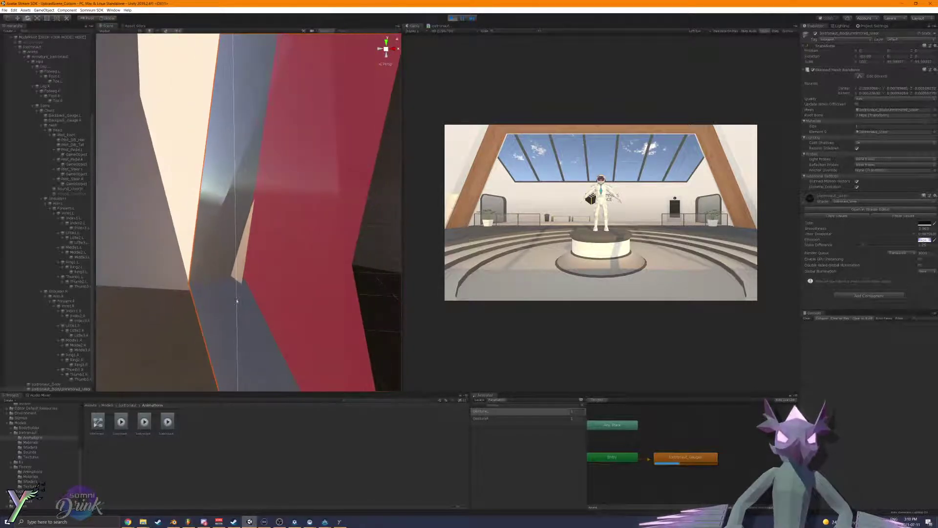
# Step: Switch to Blender and hide the visor object to expose the helmet interior and rim near the earpiece
pyautogui.click(174, 521)
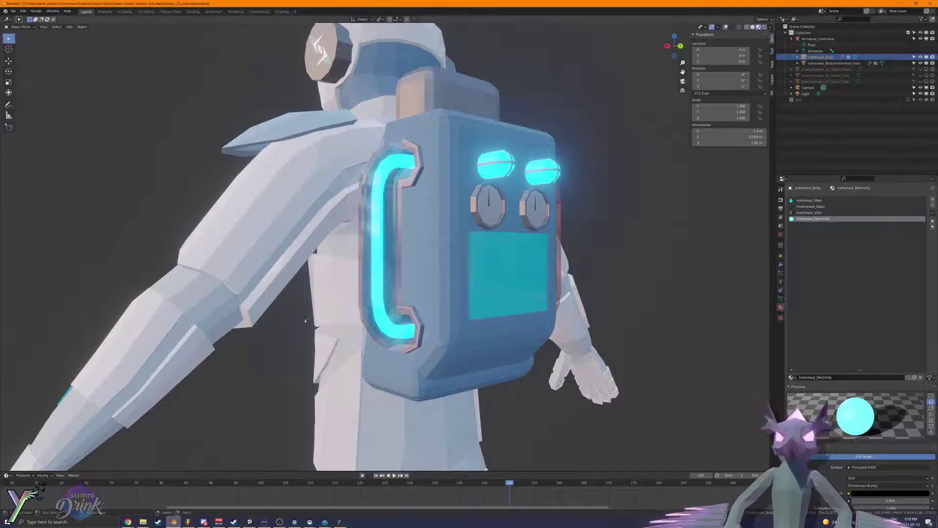
pyautogui.moveTo(307, 321); pyautogui.dragTo(494, 274, button='middle')
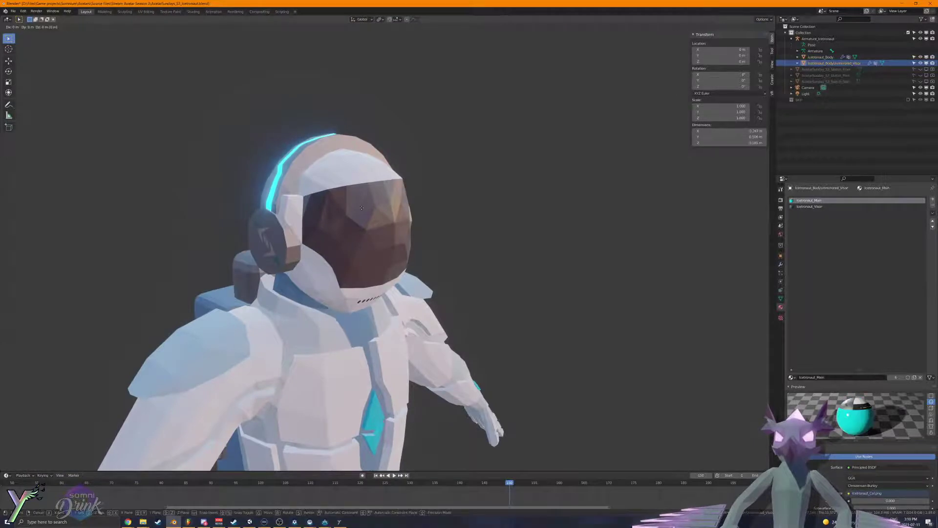
pyautogui.scroll(-4, 362, 225)
pyautogui.scroll(10, 362, 234)
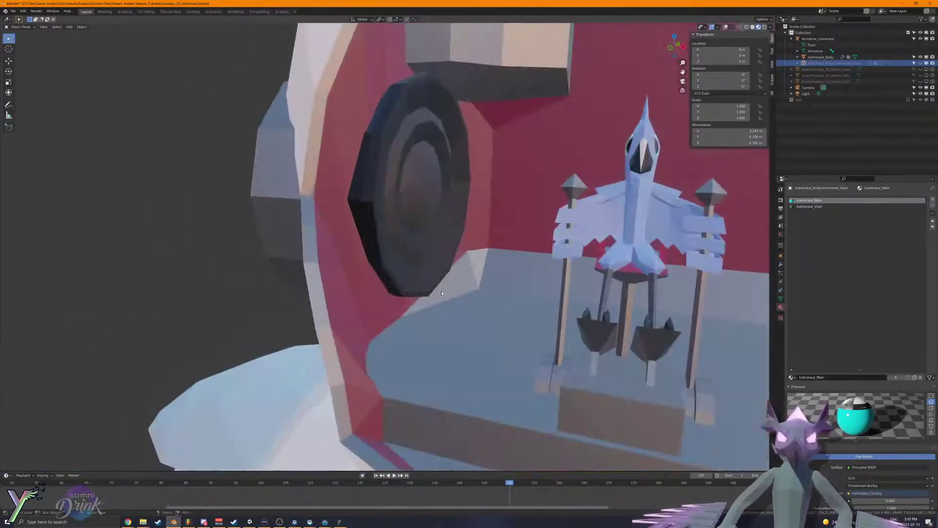
pyautogui.keyDown('shift'); pyautogui.moveTo(443, 293); pyautogui.dragTo(427, 345, button='middle'); pyautogui.keyUp('shift')
pyautogui.scroll(5, 427, 346)
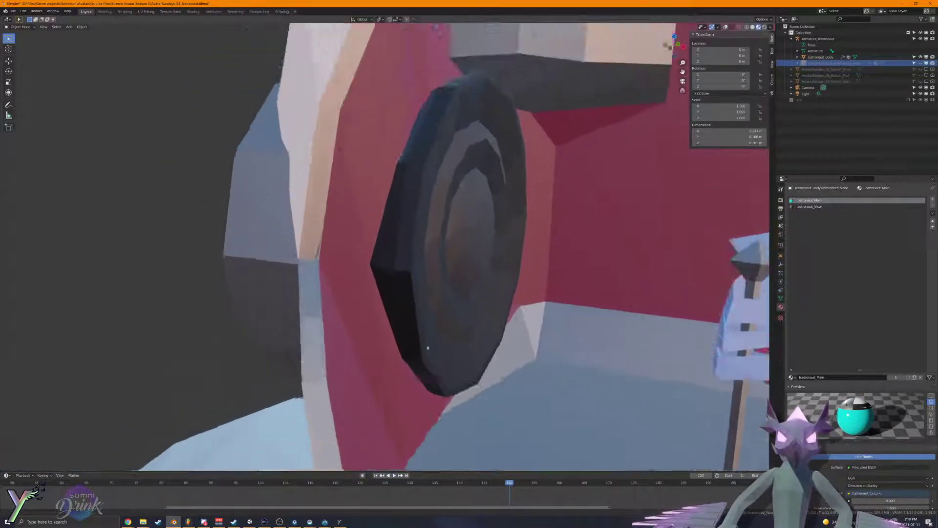
# Step: Edit the body mesh and move the stray vertex on the helmet rim beside the earpiece along the X axis to close the gap
pyautogui.click(211, 259)
pyautogui.press('Tab')
pyautogui.click(215, 225)
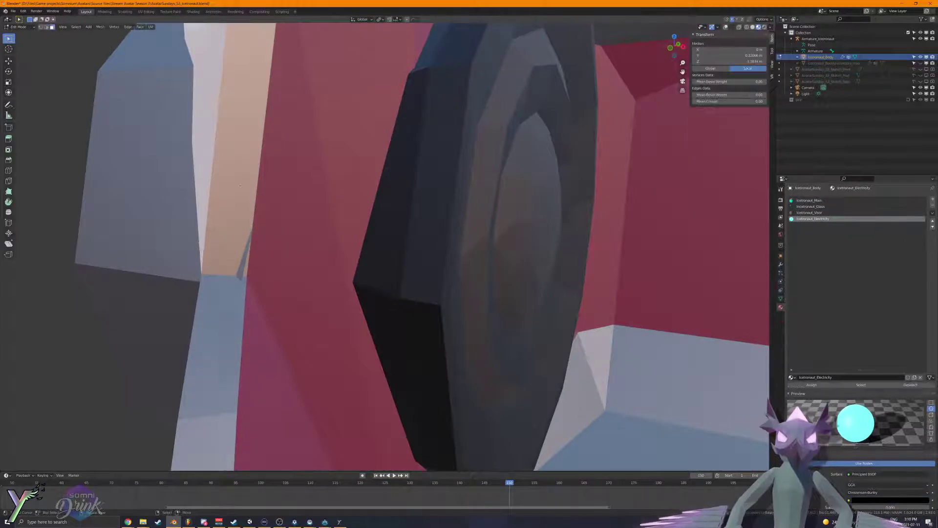
pyautogui.click(725, 27)
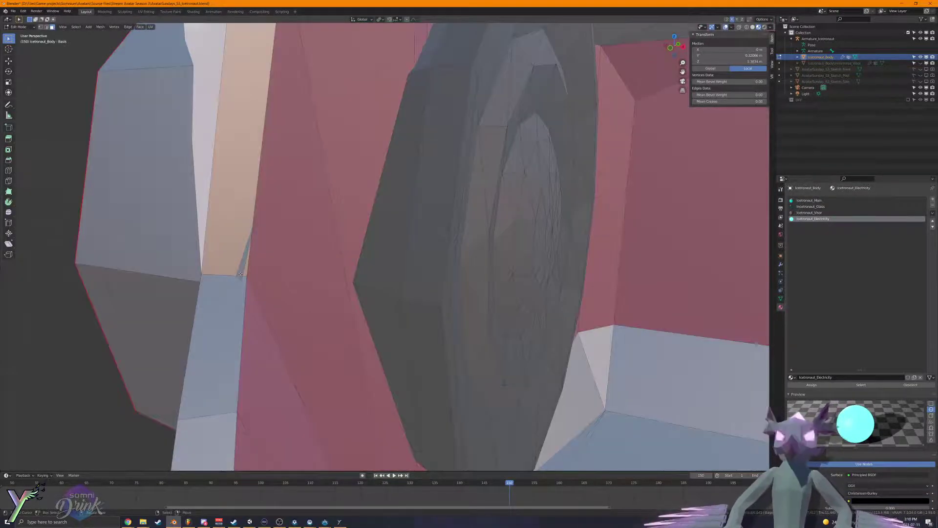
pyautogui.rightClick(239, 283)
pyautogui.press('z')
pyautogui.hotkey('ctrl', 'Tab')
pyautogui.click(239, 285)
pyautogui.rightClick(239, 286)
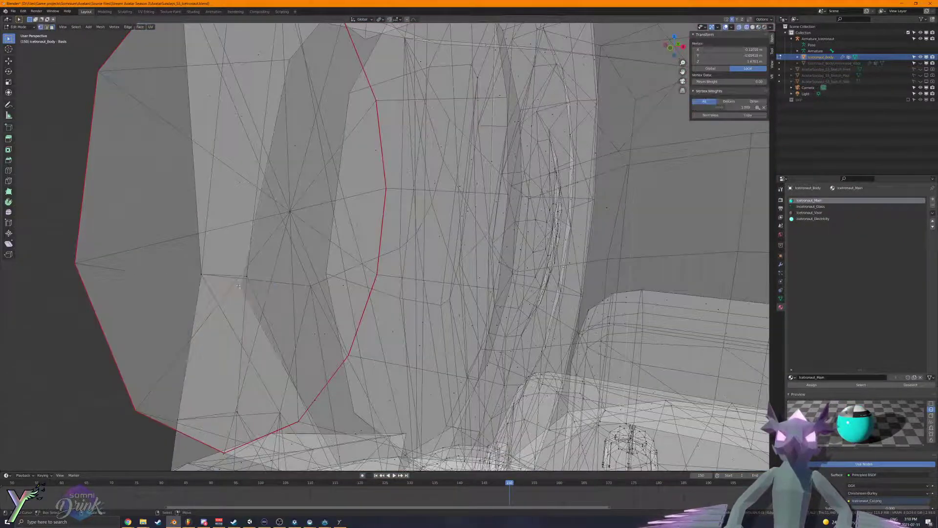
pyautogui.press('z')
pyautogui.click(359, 285)
pyautogui.scroll(-6, 358, 285)
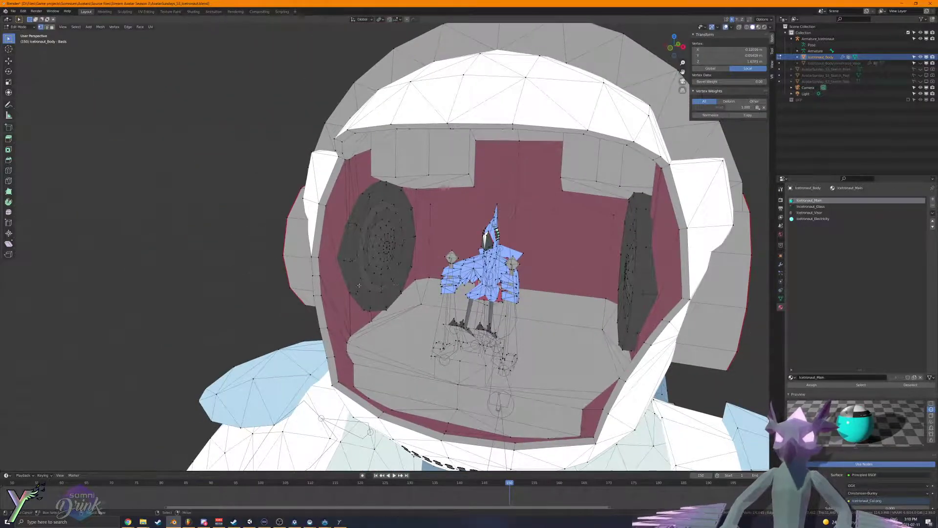
pyautogui.scroll(8, 359, 285)
pyautogui.press('g')
pyautogui.press('x')
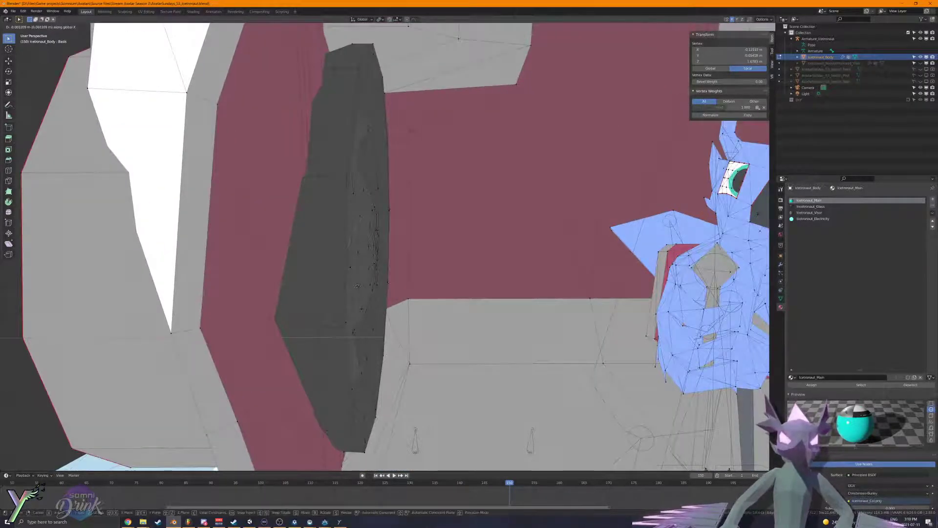
pyautogui.click(354, 285)
# Step: Leave mesh editing, restore the rendered shading and inspect the corrected helmet rim from both sides
pyautogui.press('z')
pyautogui.moveTo(355, 286)
pyautogui.mouseDown(button='middle')
pyautogui.moveTo(268, 290)
pyautogui.moveTo(284, 283)
pyautogui.mouseUp(button='middle')
pyautogui.press('z')
pyautogui.scroll(-6, 284, 284)
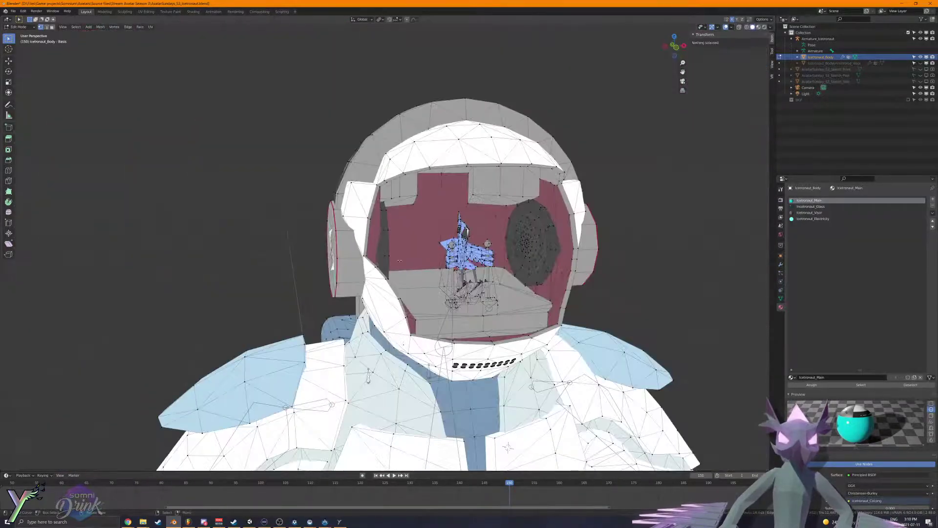
pyautogui.press('Tab')
pyautogui.moveTo(429, 265); pyautogui.dragTo(374, 266, button='middle')
pyautogui.press('z')
pyautogui.scroll(3, 374, 266)
pyautogui.scroll(-6, 373, 266)
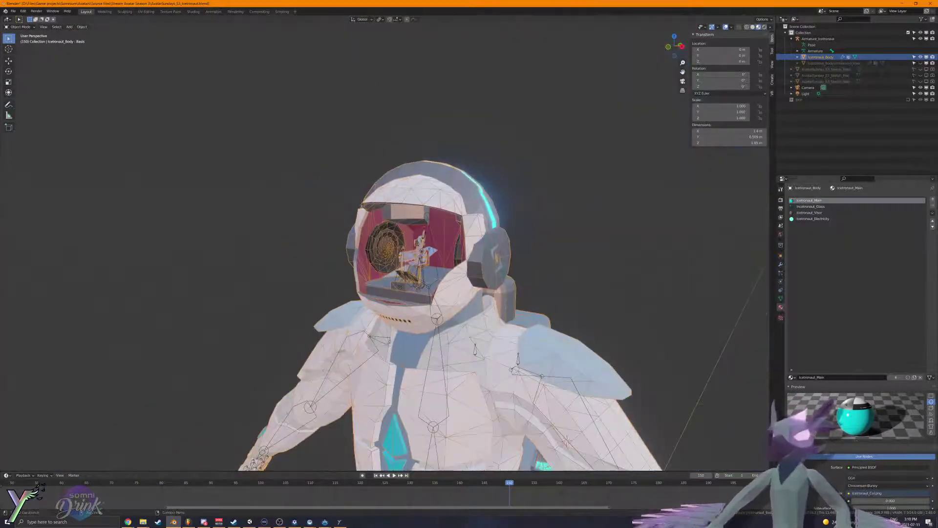
# Step: Unhide the visor and select the body, the visor and the armature together
pyautogui.click(915, 63)
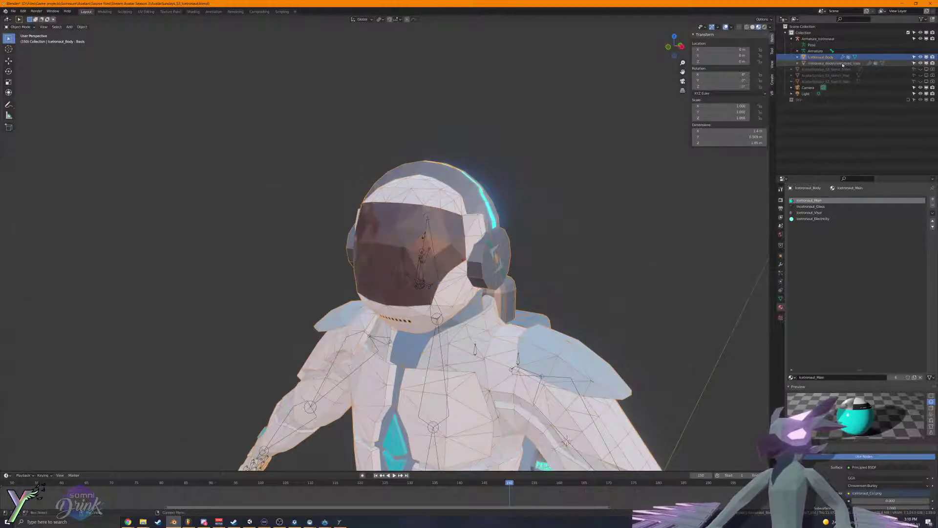
pyautogui.click(816, 51)
pyautogui.keyDown('ctrl'); pyautogui.click(818, 57); pyautogui.keyUp('ctrl')
pyautogui.keyDown('ctrl'); pyautogui.click(813, 39); pyautogui.keyUp('ctrl')
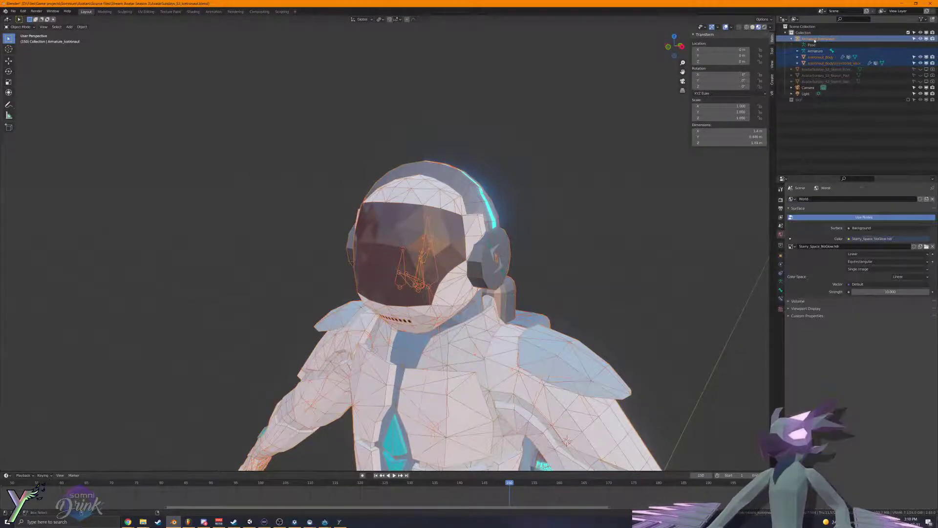
pyautogui.hotkey('shift', 'ctrl', 'alt', 's')
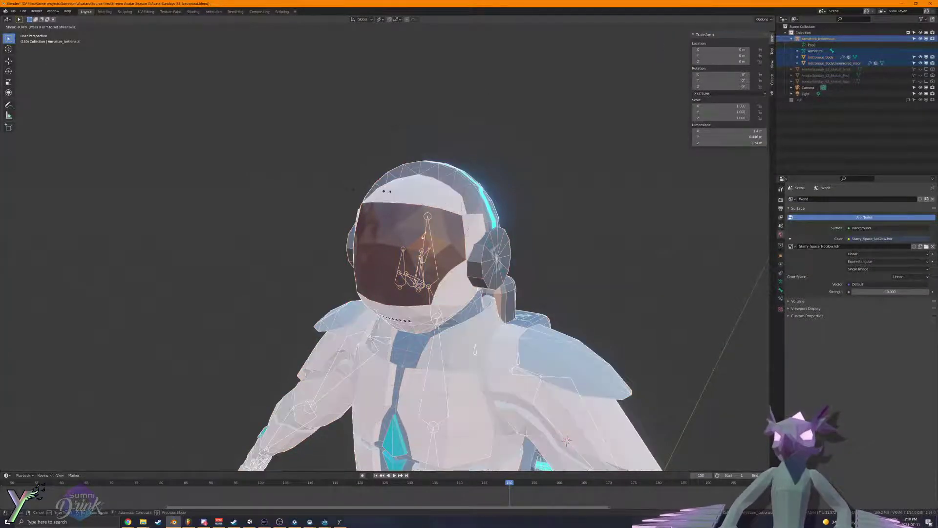
pyautogui.press('Escape')
pyautogui.scroll(-5, 420, 203)
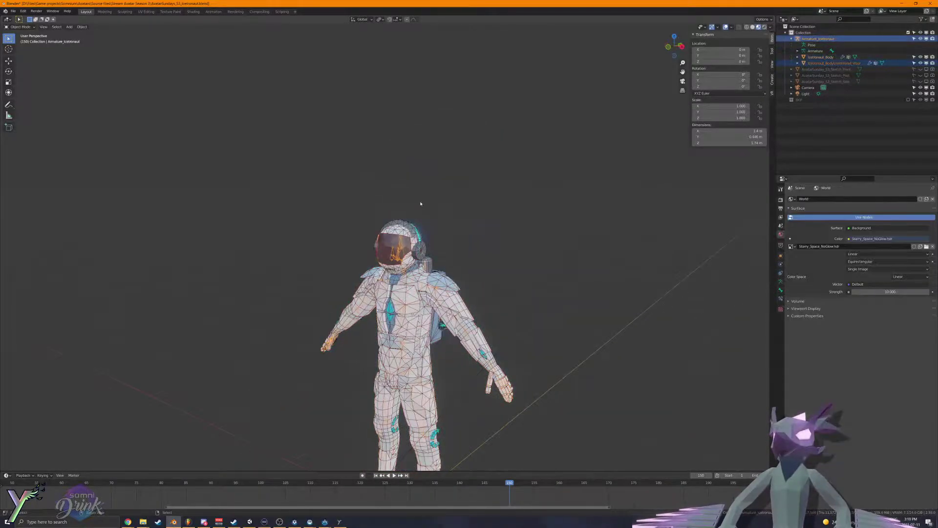
pyautogui.scroll(10, 423, 205)
pyautogui.keyDown('shift'); pyautogui.rightClick(425, 207); pyautogui.keyUp('shift')
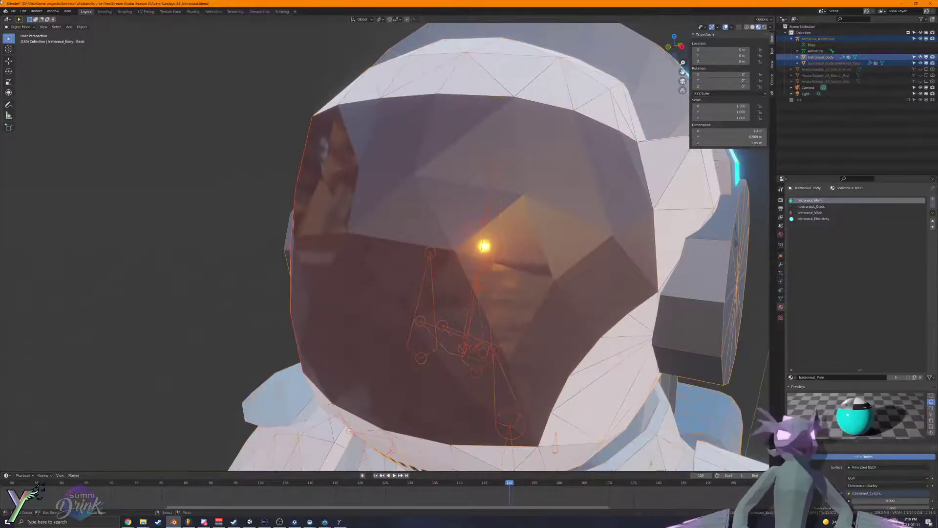
# Step: Start an FBX export and move up from the source folders to the Somnium project folder
pyautogui.click(13, 11)
pyautogui.moveTo(29, 100)
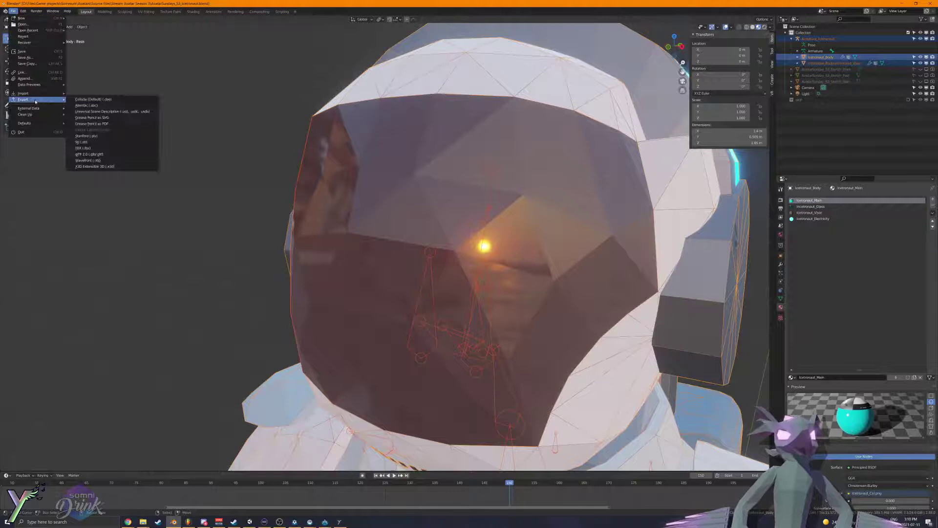
pyautogui.click(96, 148)
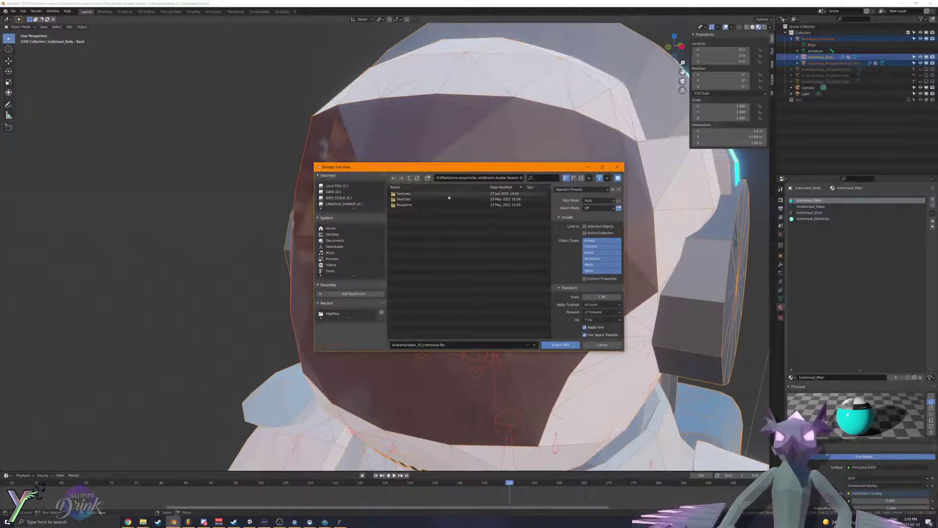
pyautogui.click(409, 178)
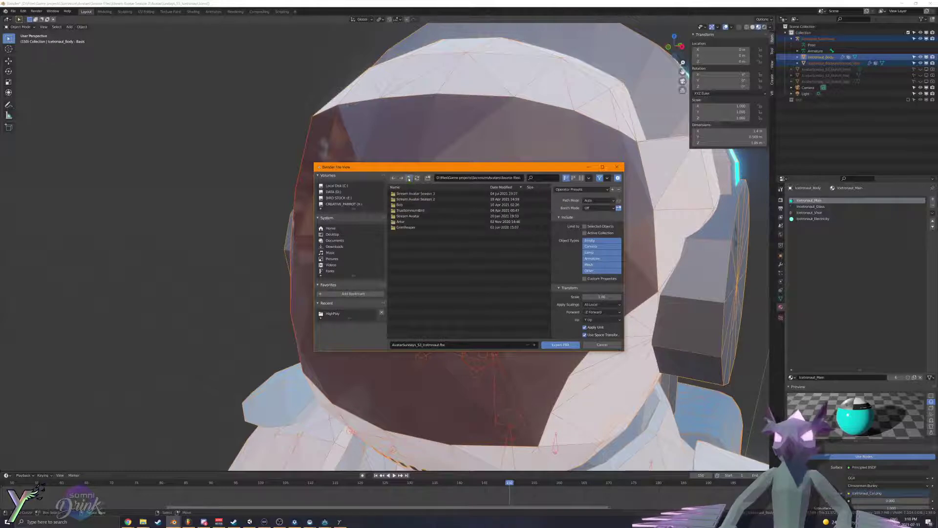
pyautogui.click(409, 178)
pyautogui.click(409, 178)
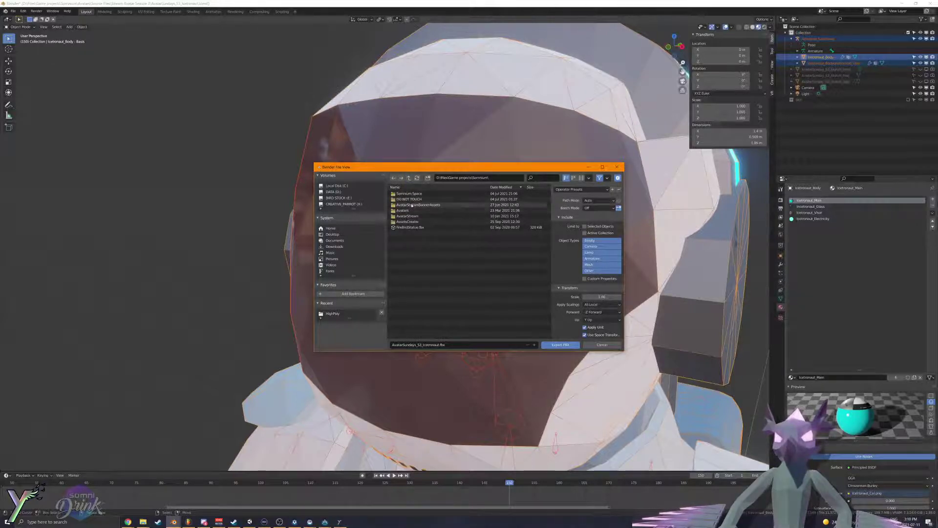
pyautogui.click(409, 211)
pyautogui.doubleClick(409, 211)
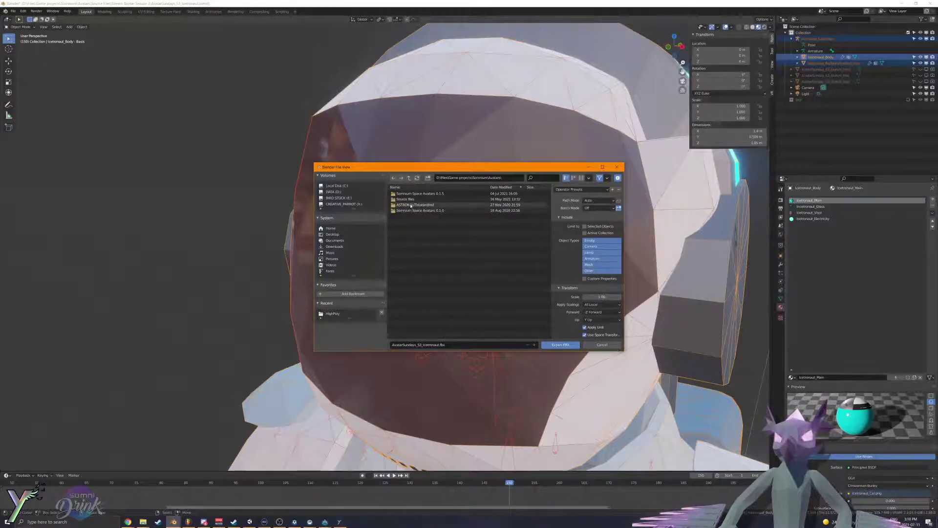
pyautogui.click(419, 193)
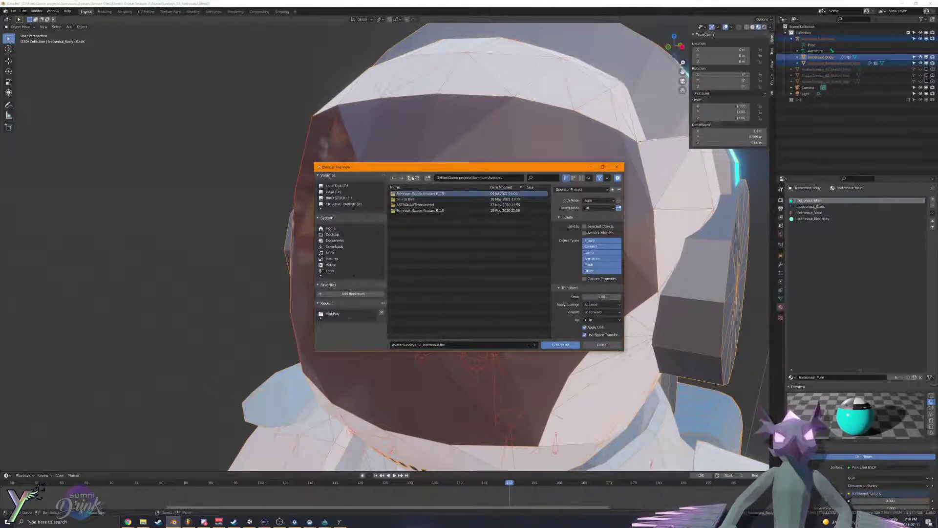
pyautogui.click(409, 178)
# Step: Browse through AvatarStream and Avatar Stream SDK to the Assets/Models/Icetronaut folder and choose the existing Icetronaut.fbx as the export target
pyautogui.doubleClick(408, 216)
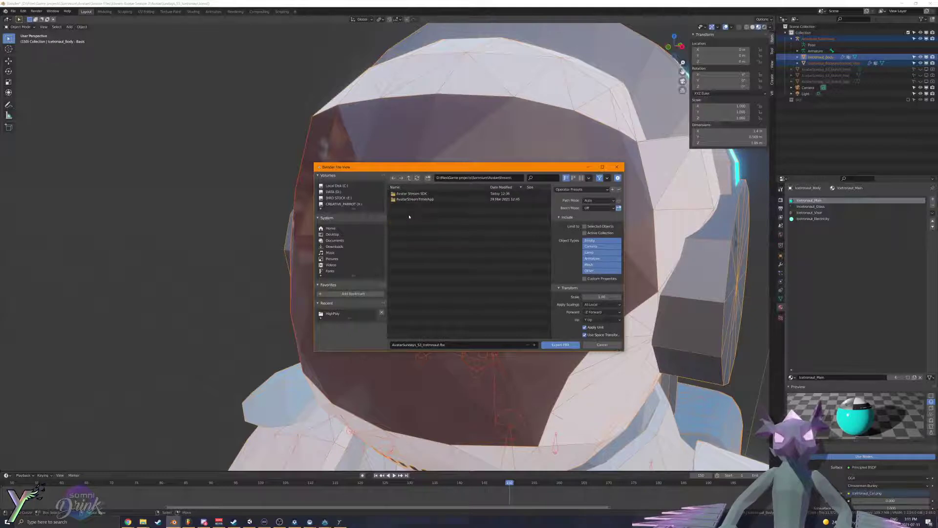
pyautogui.doubleClick(406, 194)
pyautogui.click(406, 199)
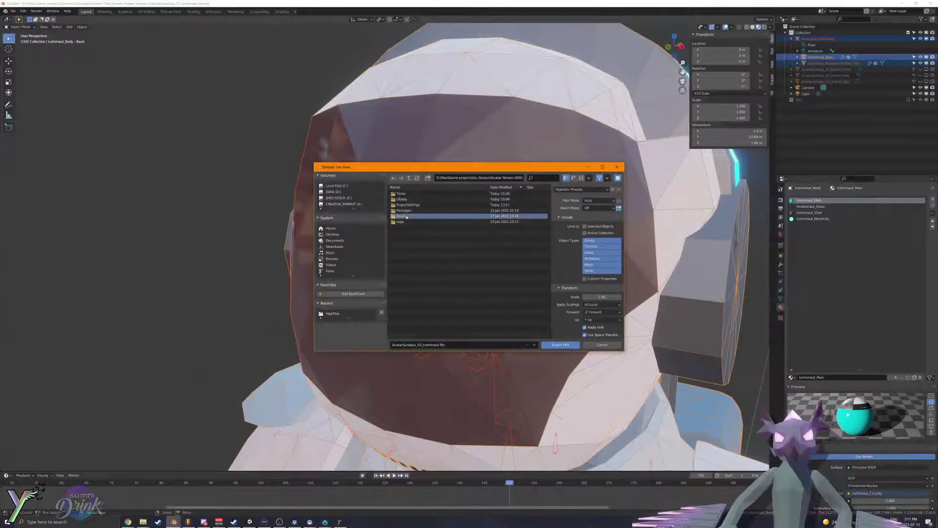
pyautogui.doubleClick(402, 216)
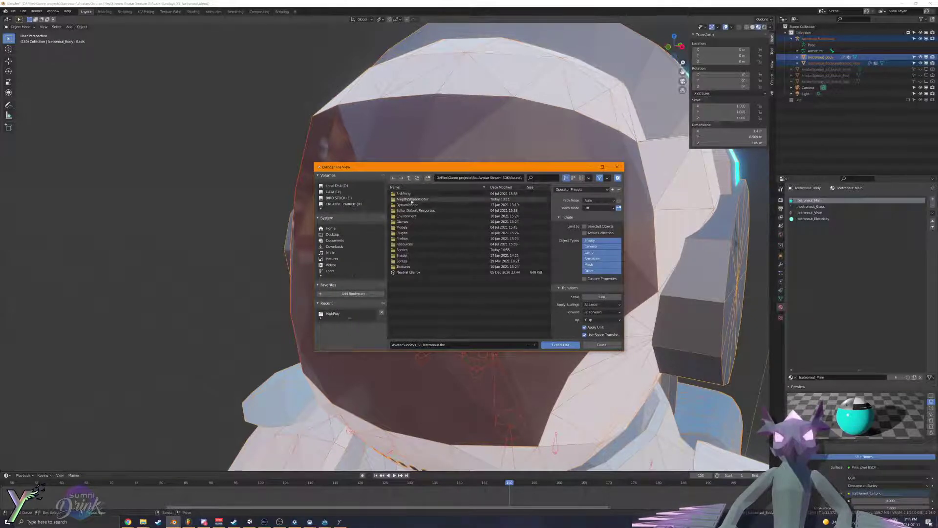
pyautogui.doubleClick(402, 227)
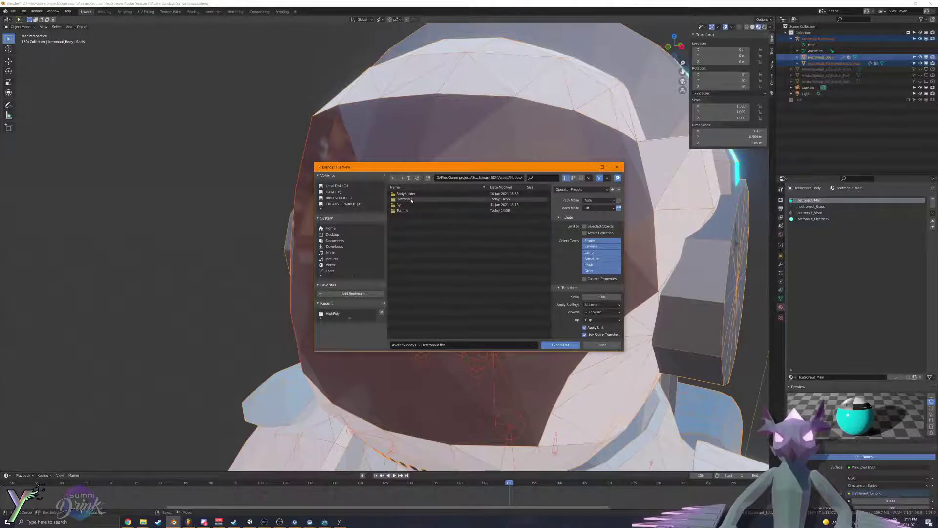
pyautogui.doubleClick(411, 201)
pyautogui.click(407, 221)
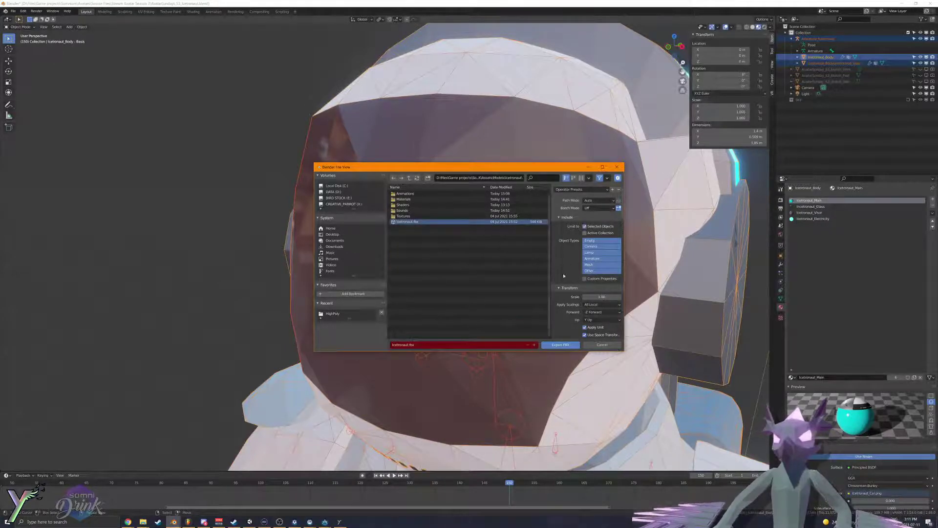
# Step: Limit the FBX export to selected objects, check the remaining export settings and overwrite Icetronaut.fbx
pyautogui.scroll(-3, 563, 275)
pyautogui.scroll(-3, 567, 319)
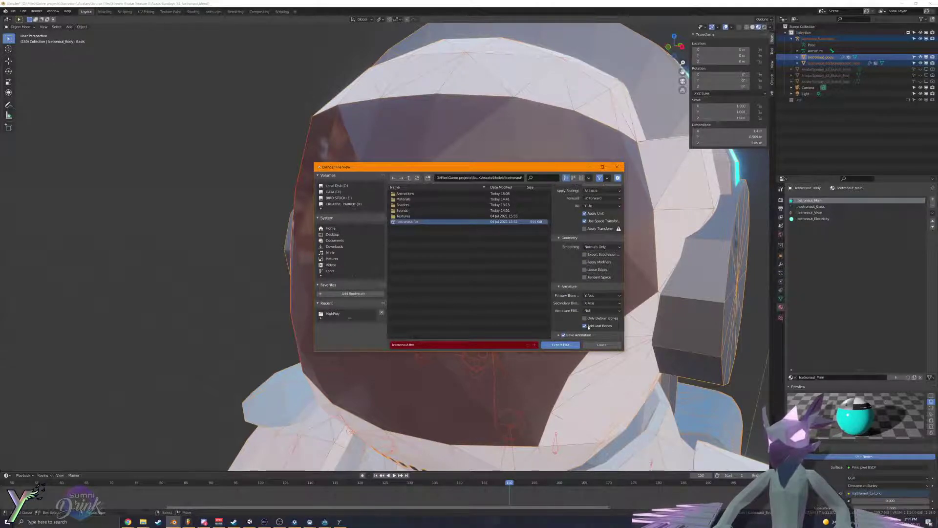
pyautogui.scroll(6, 584, 298)
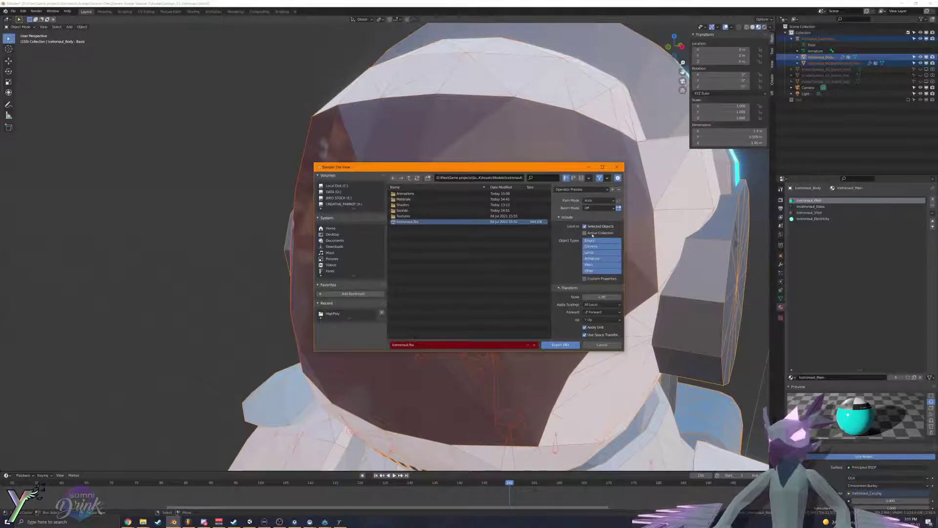
pyautogui.scroll(-6, 593, 284)
pyautogui.click(572, 345)
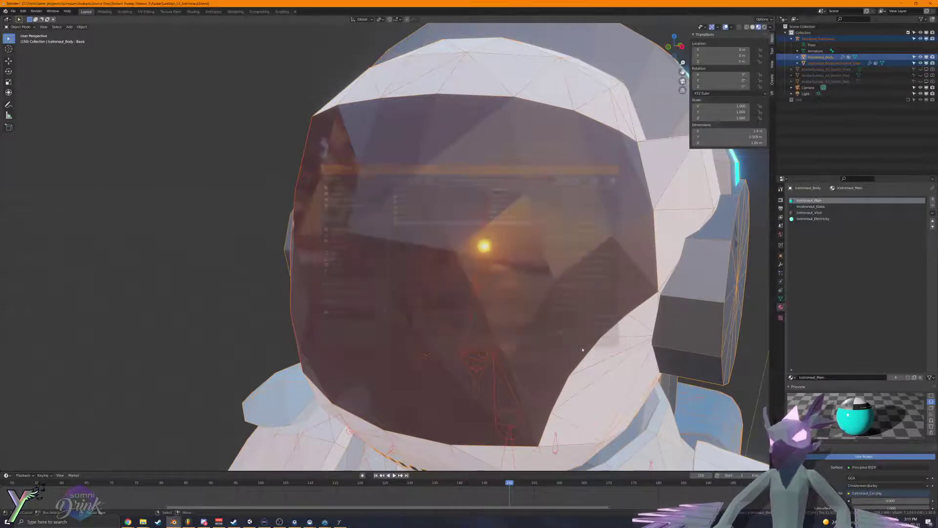
# Step: Switch to Unity, view the avatar's helmet and torso in the scene, and select the import warning in the console
pyautogui.scroll(-2, 460, 332)
pyautogui.scroll(-5, 460, 331)
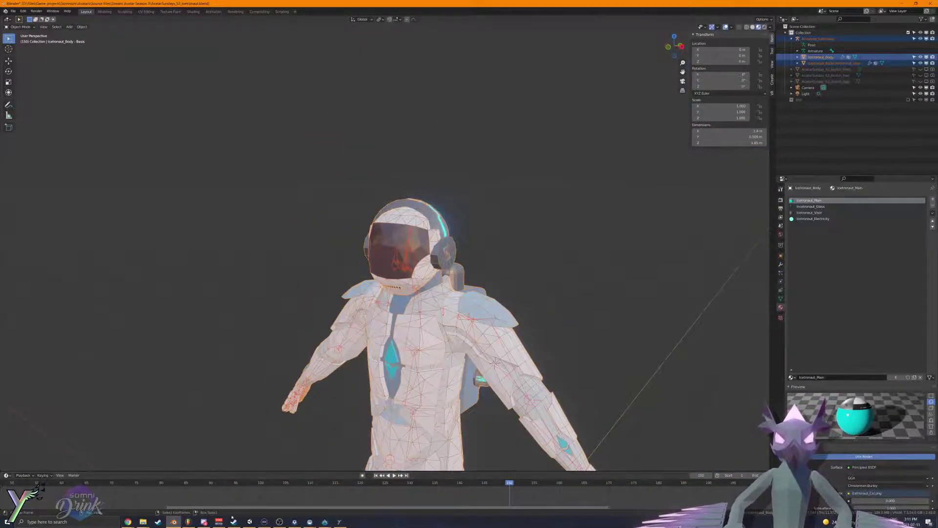
pyautogui.click(248, 522)
pyautogui.moveTo(302, 263)
pyautogui.keyDown('alt'); pyautogui.mouseDown()
pyautogui.moveTo(302, 245)
pyautogui.moveTo(315, 253)
pyautogui.moveTo(294, 252)
pyautogui.mouseUp(); pyautogui.keyUp('alt')
pyautogui.scroll(-10, 315, 254)
pyautogui.scroll(4, 294, 252)
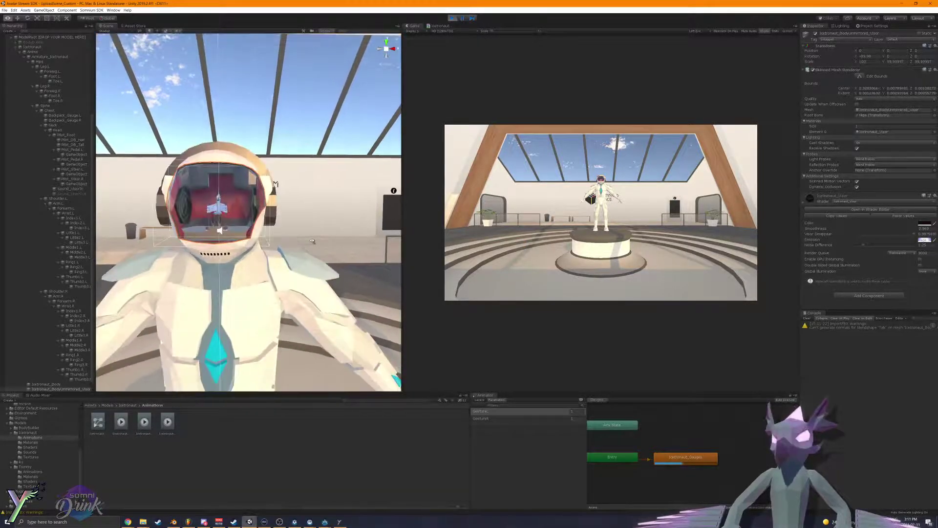
pyautogui.click(880, 326)
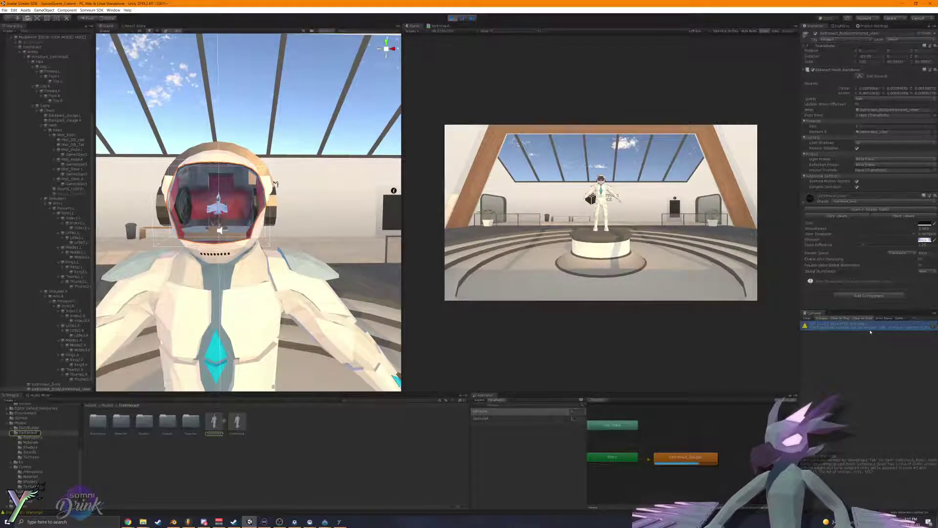
# Step: Test the GestureR animator parameter and examine the helmet rim and visor from both sides
pyautogui.keyDown('alt'); pyautogui.moveTo(274, 299); pyautogui.dragTo(884, 283); pyautogui.keyUp('alt')
pyautogui.press('d')
pyautogui.moveTo(293, 255); pyautogui.dragTo(278, 263, button='right')
pyautogui.click(571, 418)
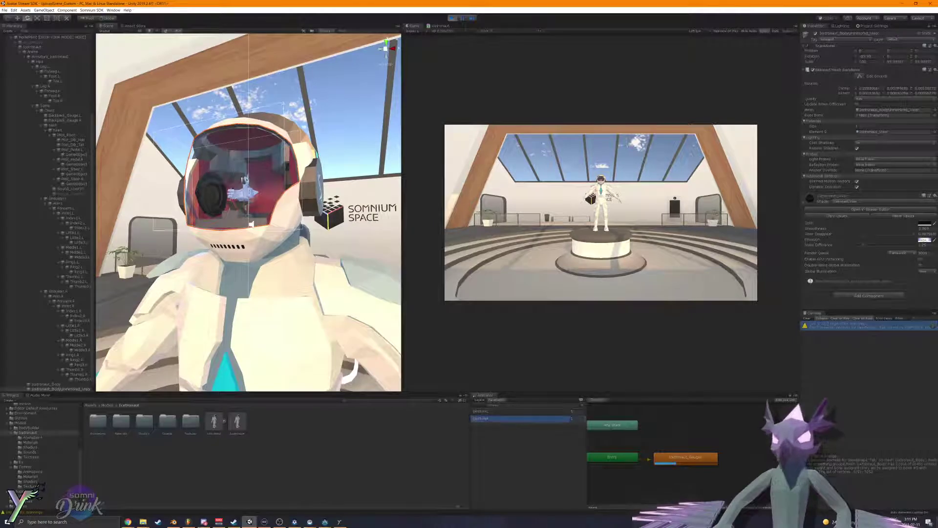
pyautogui.click(573, 419)
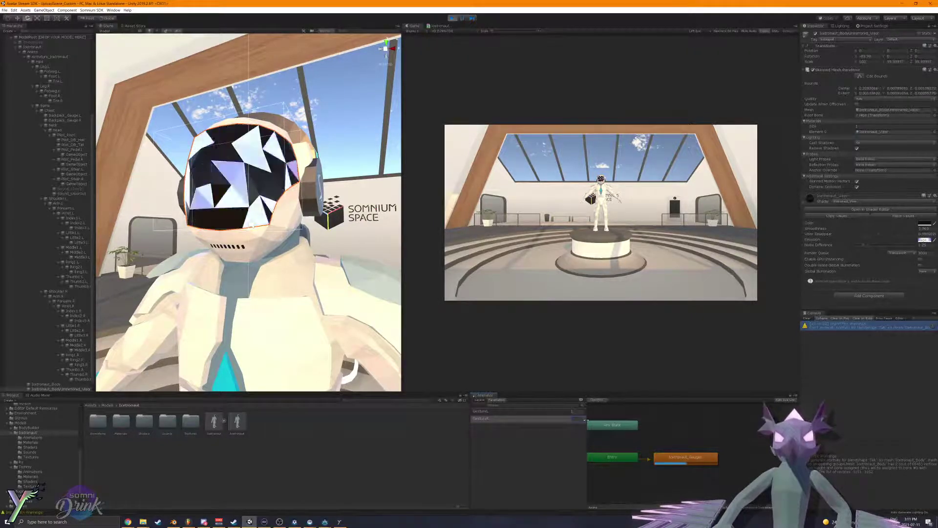
pyautogui.moveTo(170, 350); pyautogui.dragTo(257, 344, button='right')
pyautogui.press('w')
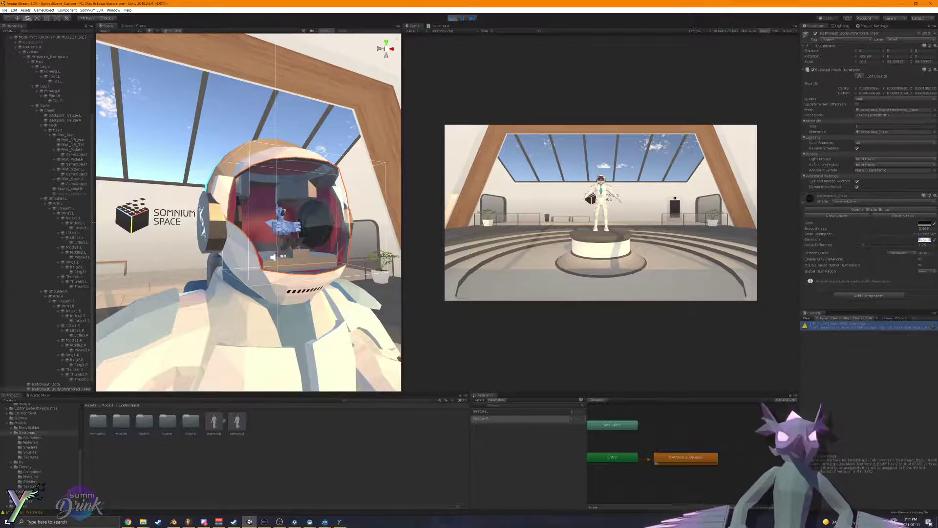
# Step: Select the Head bone in the avatar's armature, try rotating it in the scene, and exit play mode
pyautogui.click(73, 150)
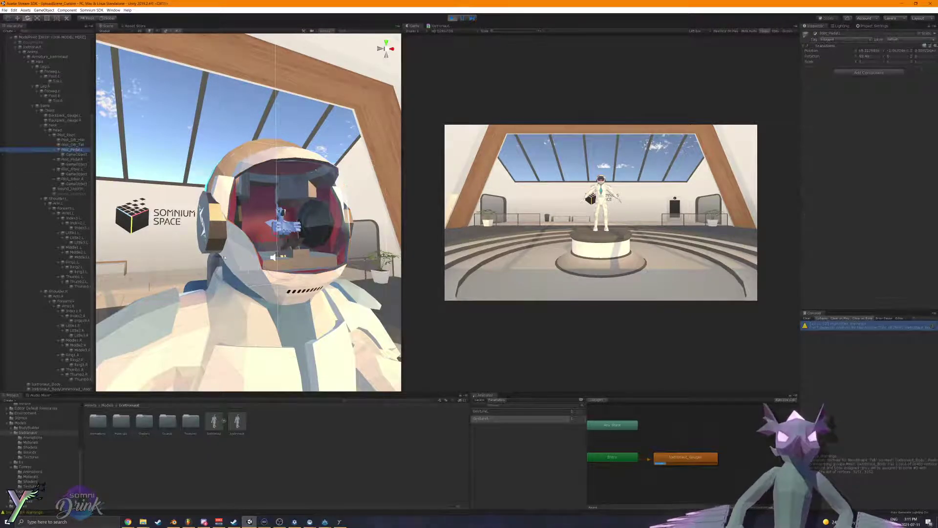
pyautogui.click(57, 131)
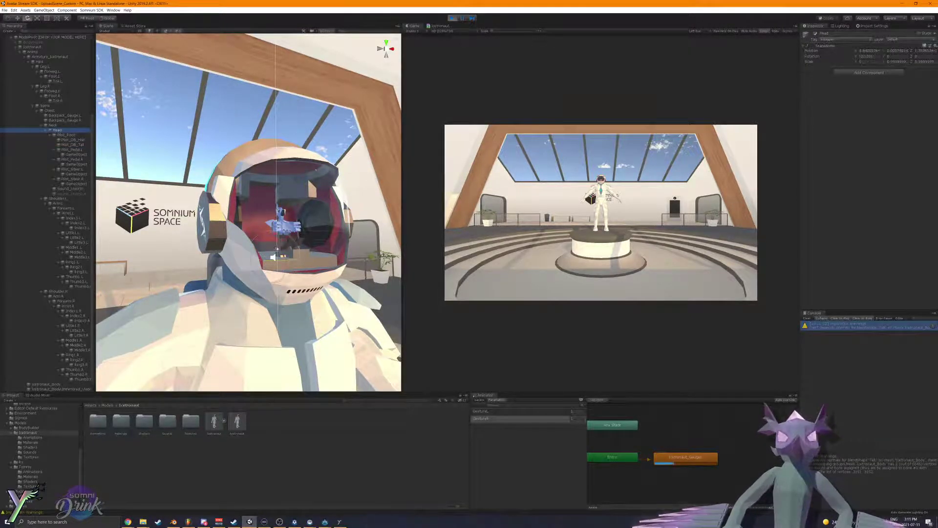
pyautogui.moveTo(279, 250)
pyautogui.mouseDown()
pyautogui.moveTo(281, 272)
pyautogui.moveTo(273, 243)
pyautogui.mouseUp()
pyautogui.click(452, 18)
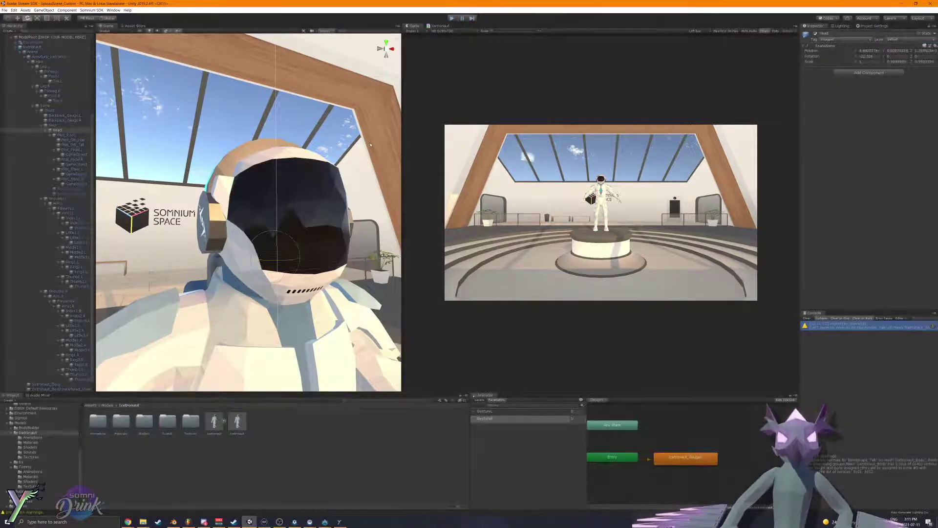
# Step: Examine the whole avatar, select its body mesh and look closely at the white tube on the side of the backpack
pyautogui.moveTo(254, 229); pyautogui.dragTo(274, 291, button='right')
pyautogui.press('s')
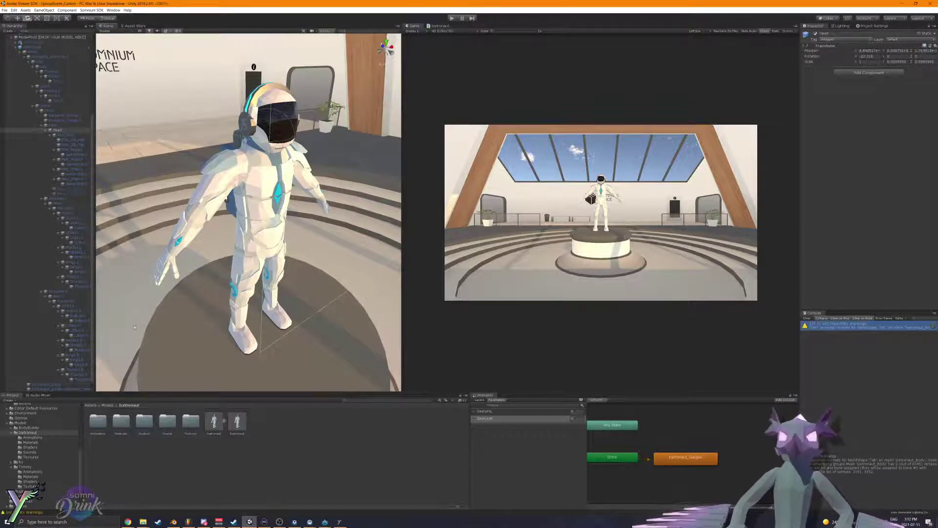
pyautogui.press('w')
pyautogui.moveTo(135, 327); pyautogui.dragTo(348, 271, button='right')
pyautogui.click(261, 222)
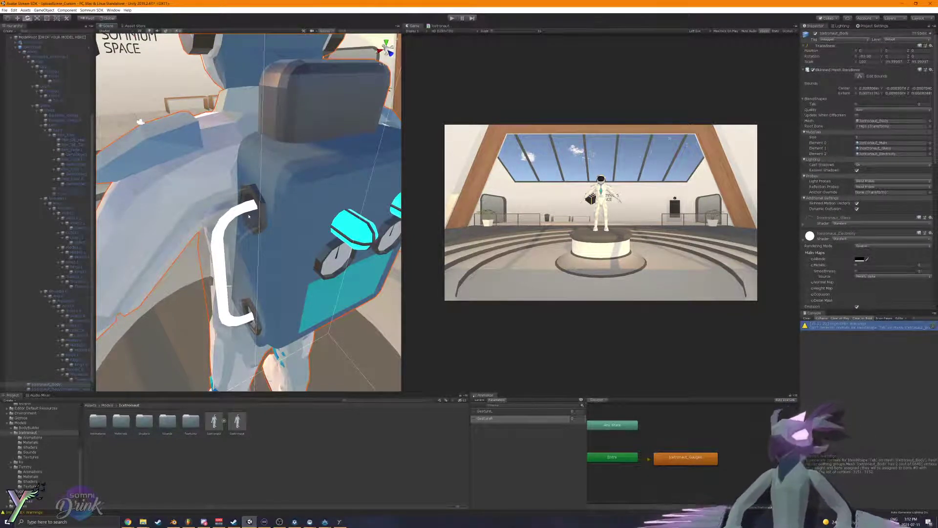
pyautogui.moveTo(241, 185); pyautogui.dragTo(256, 152, button='right')
pyautogui.press('w')
pyautogui.press('s')
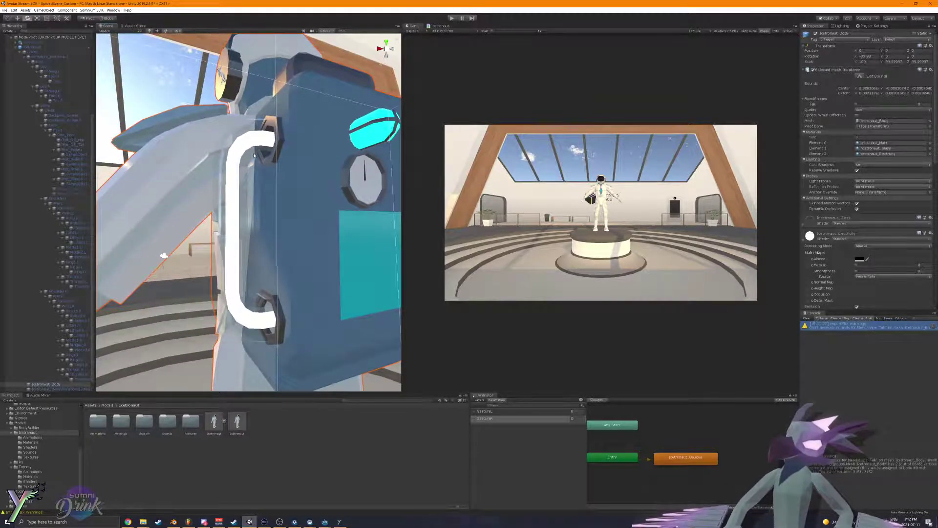
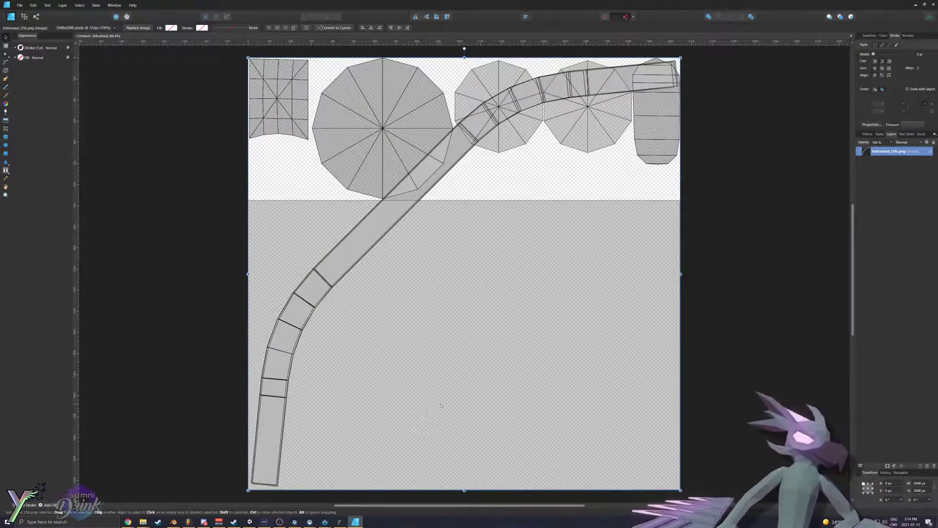
# Step: In Affinity Designer, start a jagged Pen path below the curved tube's UV strip and run it up to the straight middle section
pyautogui.keyDown('ctrl'); pyautogui.scroll(4, 282, 433); pyautogui.keyUp('ctrl')
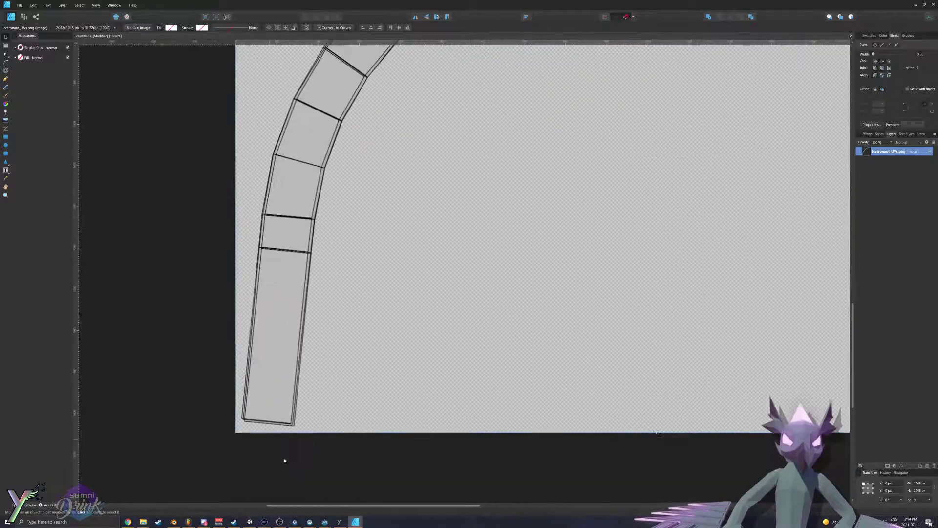
pyautogui.keyDown('ctrl'); pyautogui.scroll(-4, 241, 418); pyautogui.keyUp('ctrl')
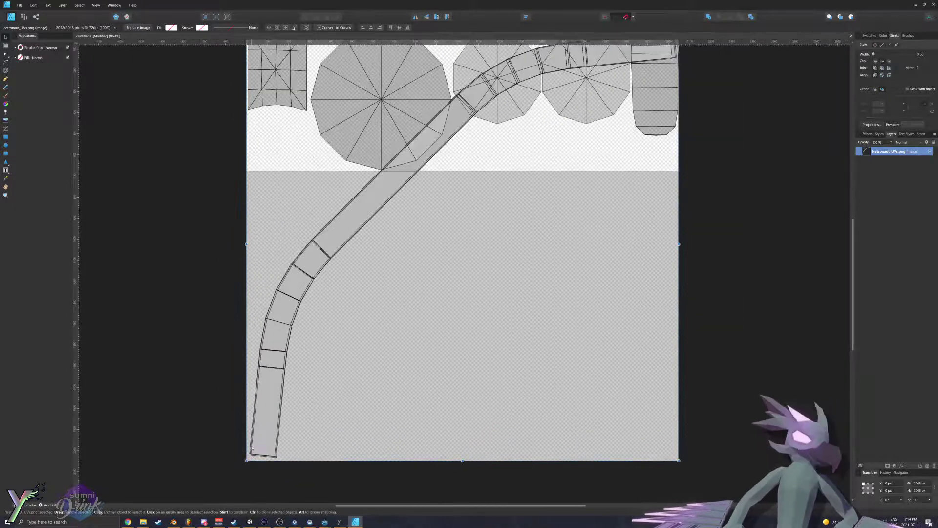
pyautogui.press('p')
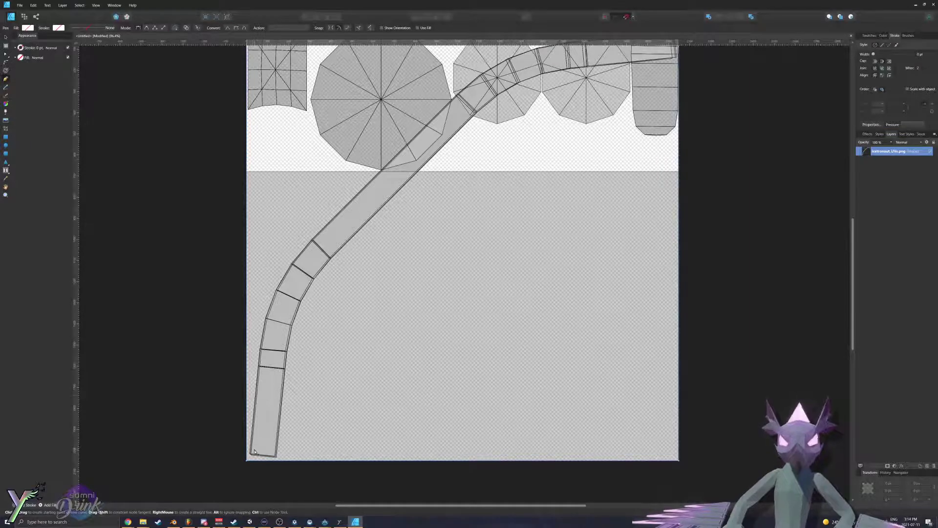
pyautogui.click(261, 474)
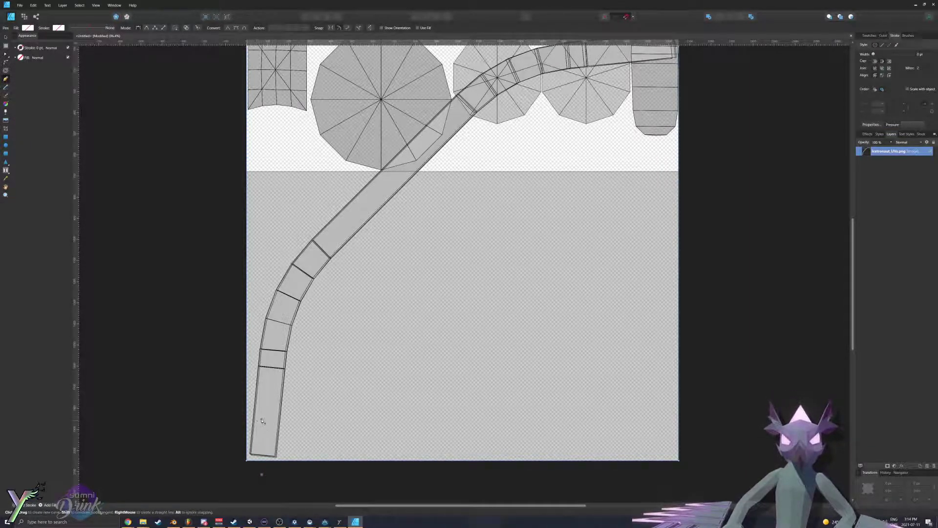
pyautogui.click(261, 418)
pyautogui.click(271, 404)
pyautogui.click(267, 378)
pyautogui.click(280, 308)
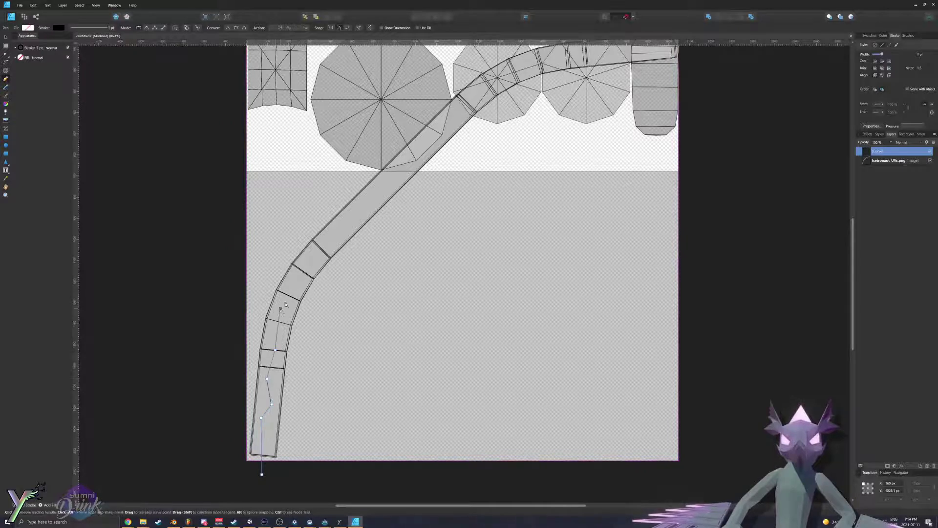
pyautogui.click(299, 282)
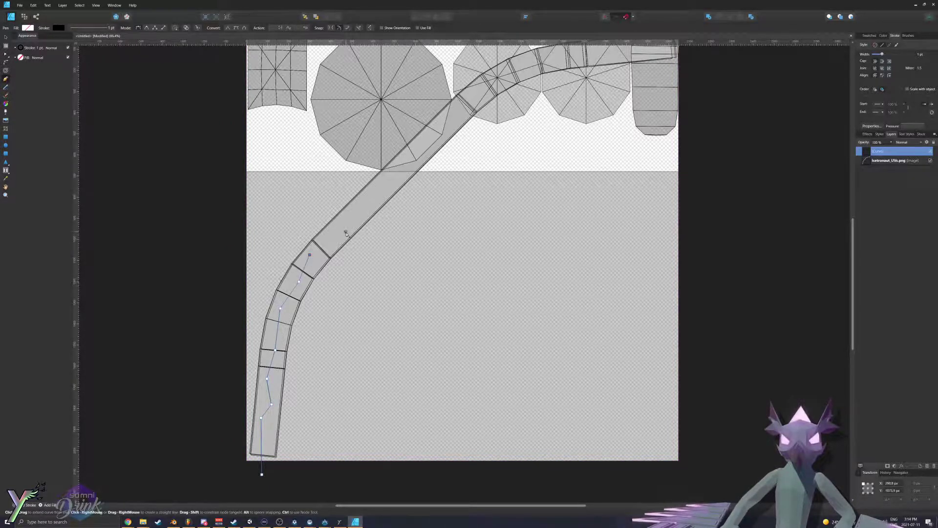
pyautogui.click(346, 233)
# Step: Continue the jagged path along the upper curve of the tube's UV strip and end it just past the strip's far end
pyautogui.scroll(5, 362, 274)
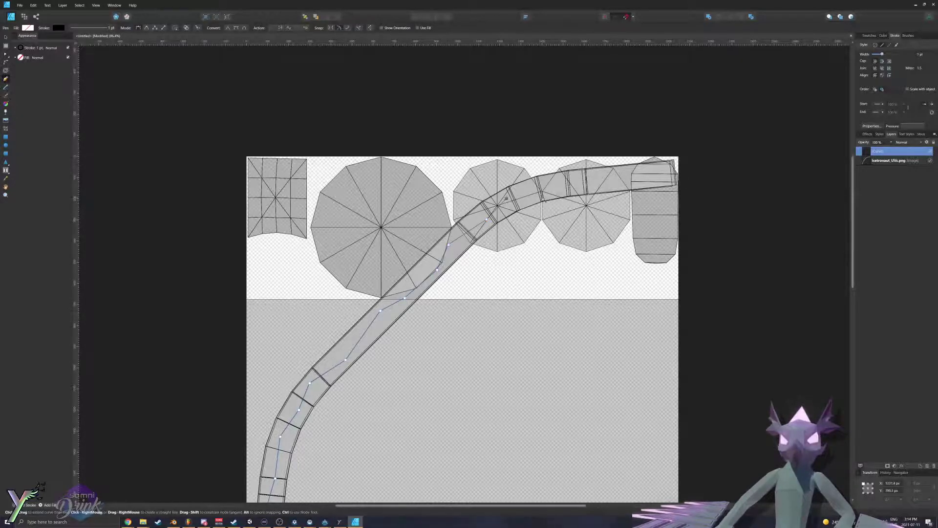
pyautogui.click(542, 194)
pyautogui.click(575, 180)
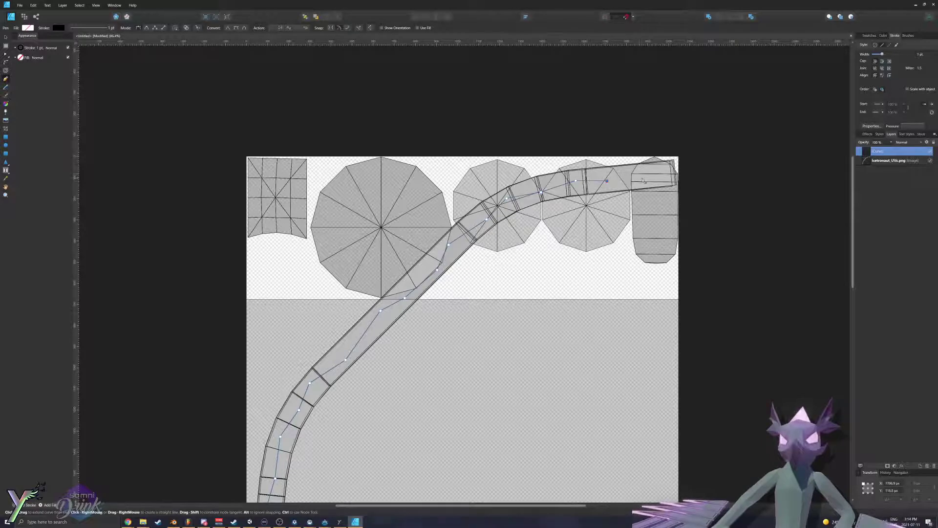
pyautogui.click(688, 169)
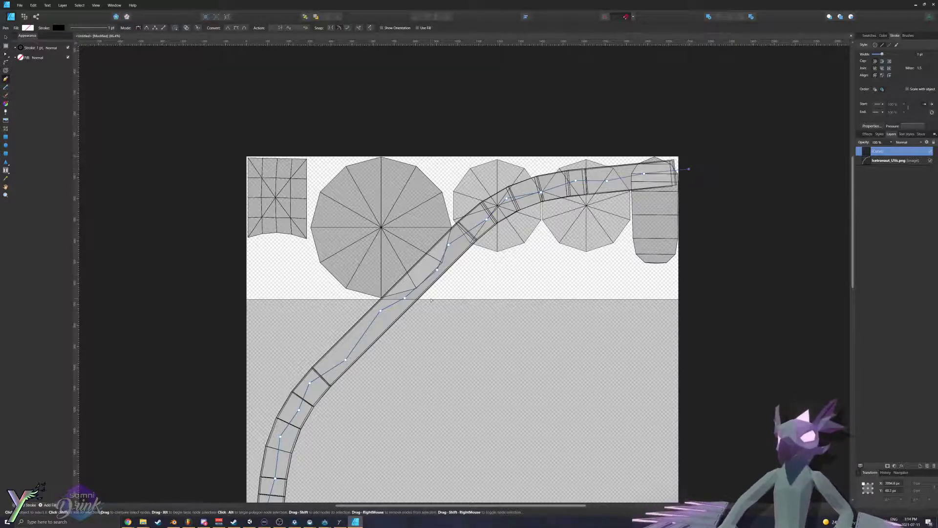
# Step: Set the jagged path's stroke width to 37.8 pt and check its thickness along the UV strip
pyautogui.keyDown('ctrl'); pyautogui.scroll(3, 506, 343); pyautogui.keyUp('ctrl')
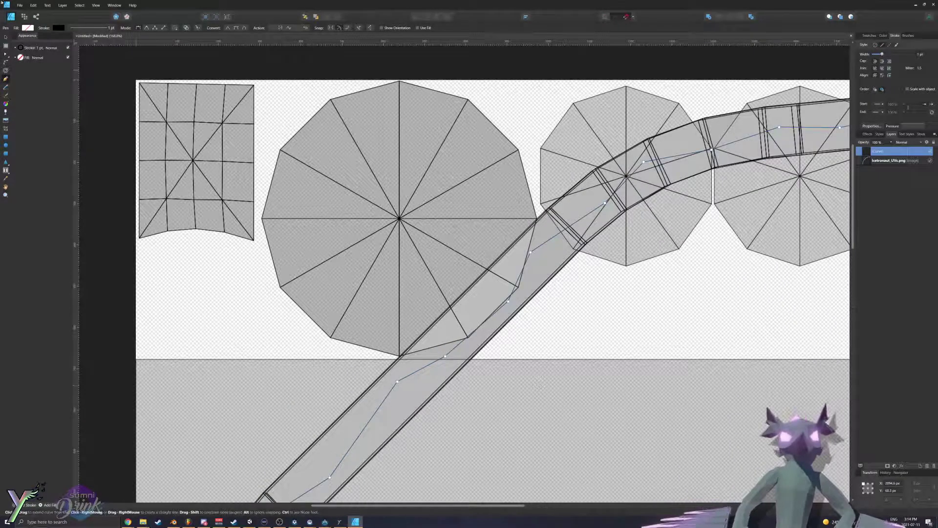
pyautogui.click(88, 28)
pyautogui.moveTo(82, 51); pyautogui.dragTo(94, 51)
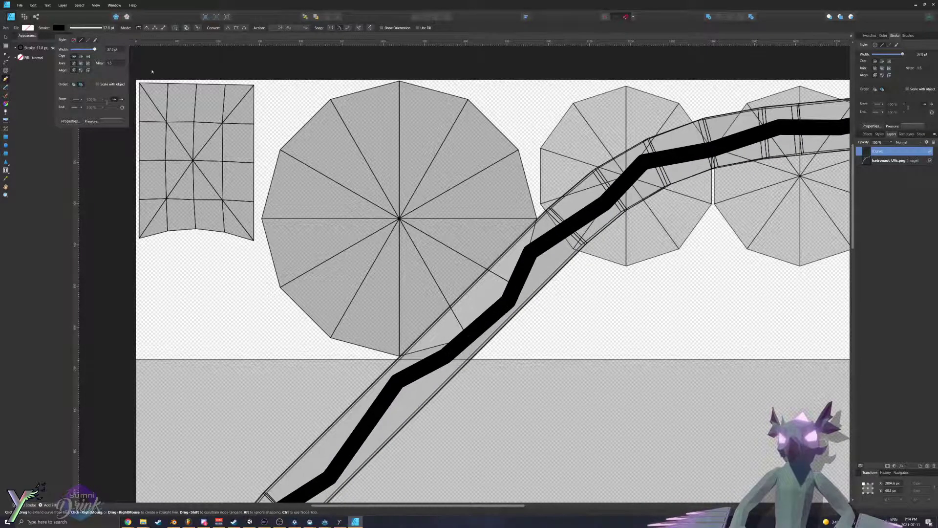
pyautogui.keyDown('ctrl'); pyautogui.scroll(-8, 400, 264); pyautogui.keyUp('ctrl')
pyautogui.keyDown('ctrl'); pyautogui.scroll(10, 400, 264); pyautogui.keyUp('ctrl')
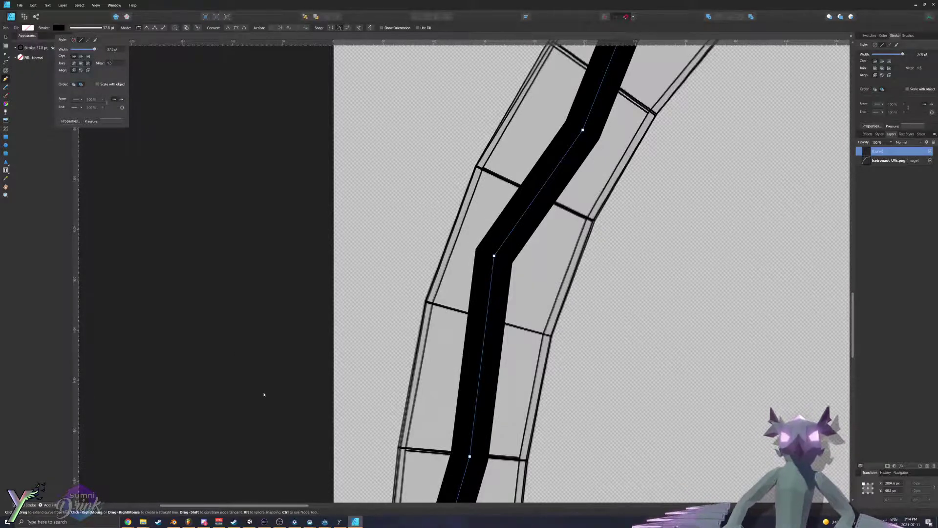
pyautogui.keyDown('ctrl'); pyautogui.scroll(-10, 384, 374); pyautogui.keyUp('ctrl')
pyautogui.keyDown('ctrl'); pyautogui.scroll(3, 367, 375); pyautogui.keyUp('ctrl')
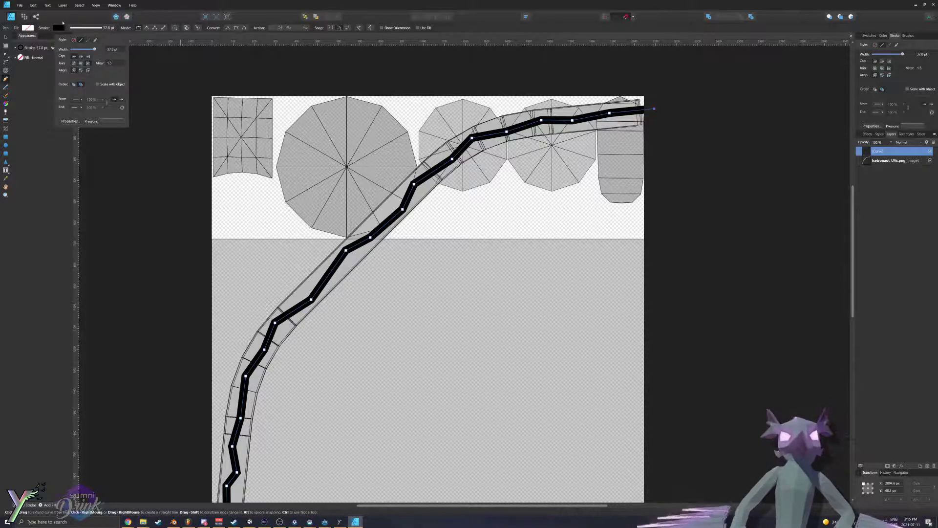
# Step: Change the jagged path's stroke colour from black to white
pyautogui.click(62, 27)
pyautogui.click(62, 58)
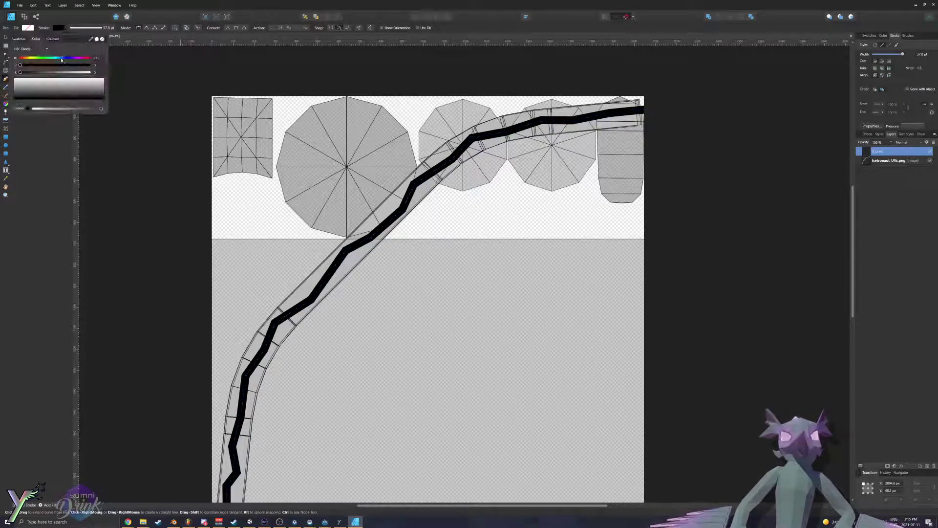
pyautogui.moveTo(64, 72); pyautogui.dragTo(178, 86)
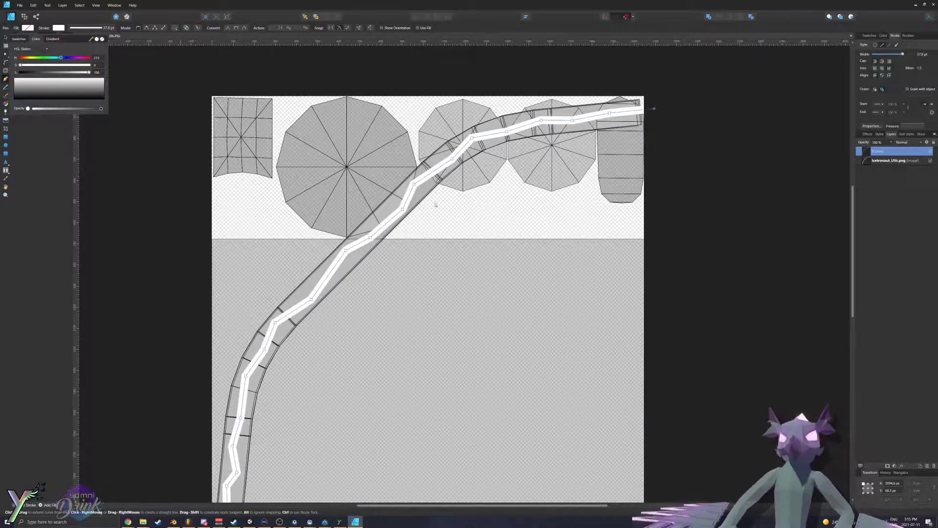
pyautogui.keyDown('ctrl'); pyautogui.scroll(-4, 501, 191); pyautogui.keyUp('ctrl')
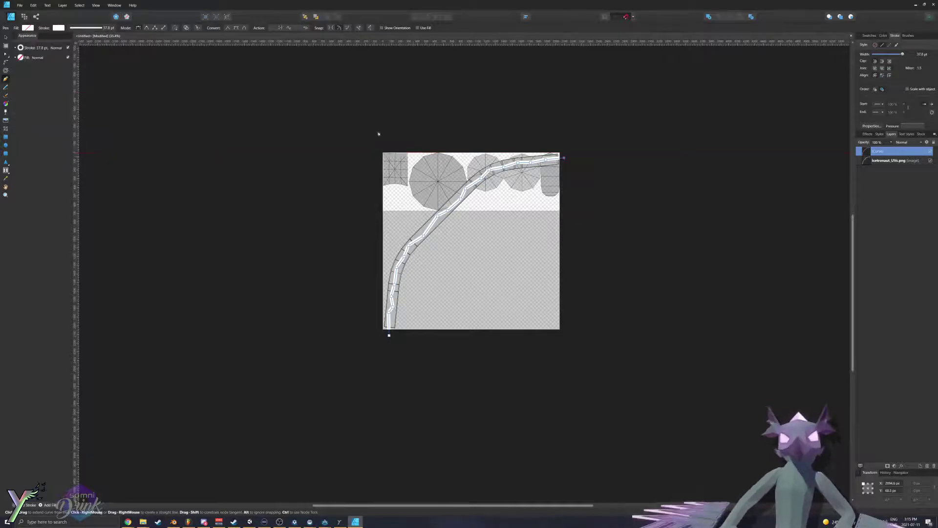
# Step: Draw a rectangle covering the whole artboard, fill it black and set its stroke width to 0 pt
pyautogui.press('v')
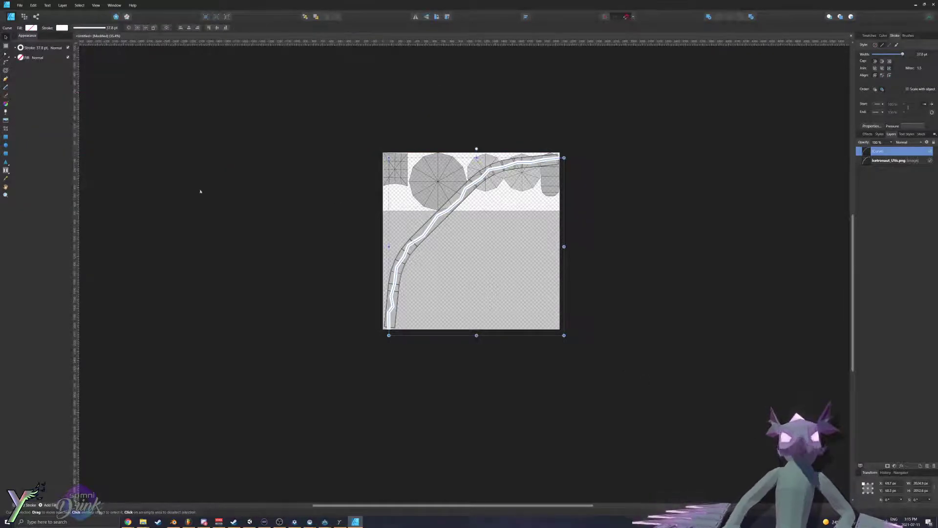
pyautogui.click(6, 138)
pyautogui.moveTo(308, 125); pyautogui.dragTo(734, 416)
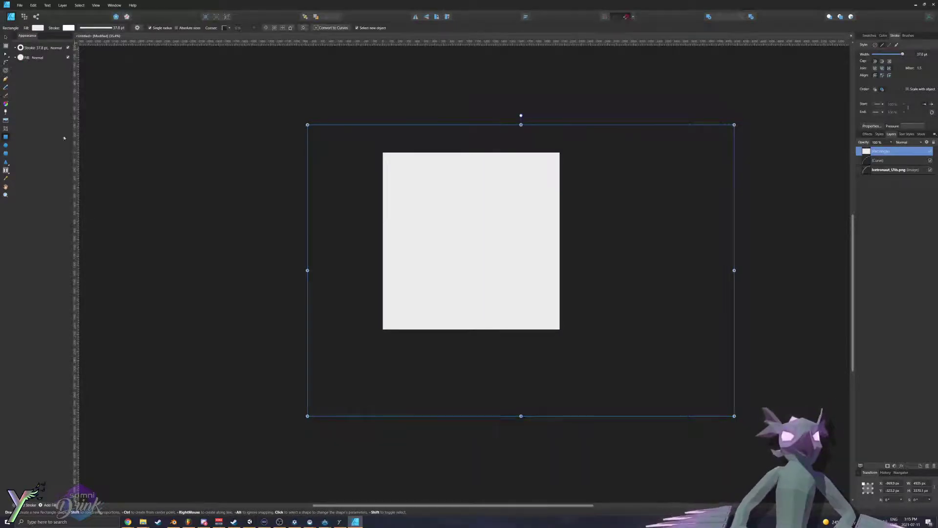
pyautogui.click(39, 29)
pyautogui.moveTo(86, 93); pyautogui.dragTo(87, 103)
pyautogui.click(96, 28)
pyautogui.moveTo(100, 51); pyautogui.dragTo(80, 49)
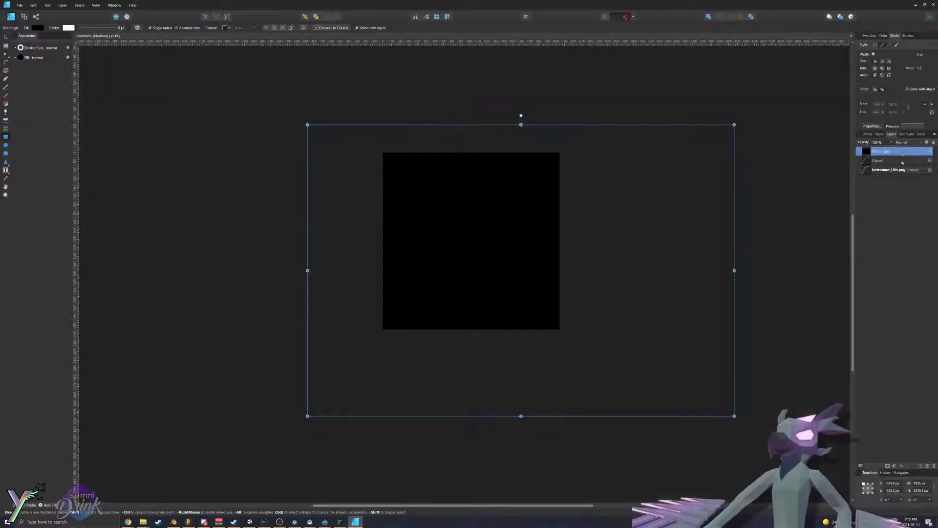
# Step: Reorder the layers so the UV image is on top, the white curve below it and the black rectangle at the bottom
pyautogui.moveTo(884, 162); pyautogui.dragTo(878, 149)
pyautogui.keyDown('ctrl'); pyautogui.scroll(4, 445, 184); pyautogui.keyUp('ctrl')
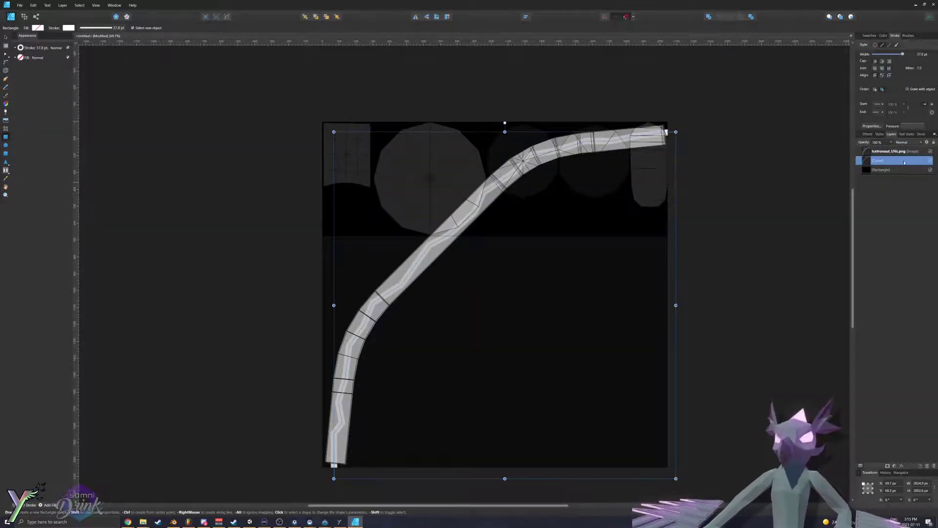
pyautogui.click(882, 155)
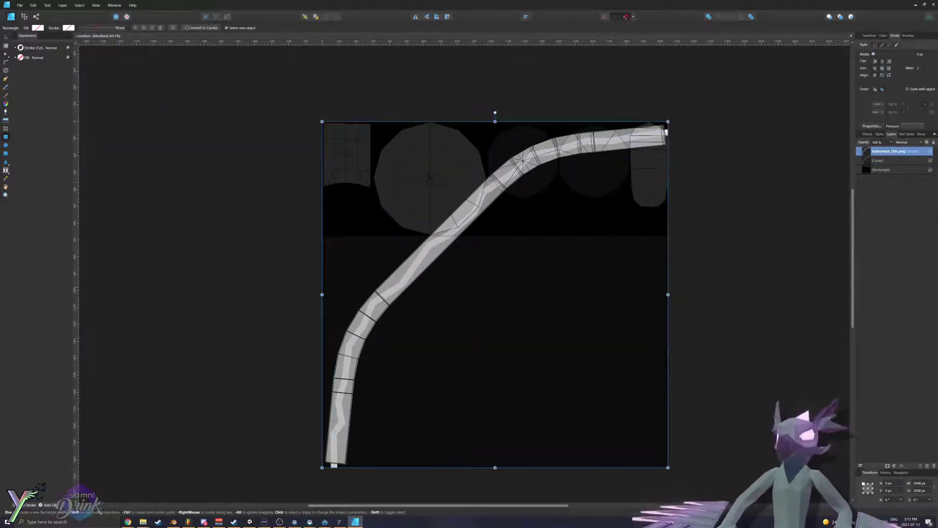
# Step: Rename the white curve's layer as Lightning1
pyautogui.doubleClick(883, 162)
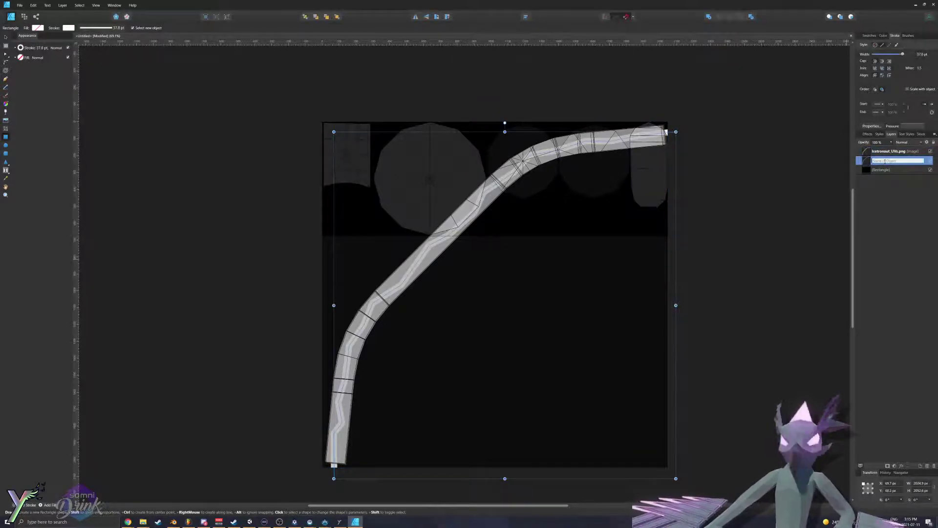
pyautogui.write('Lightning')
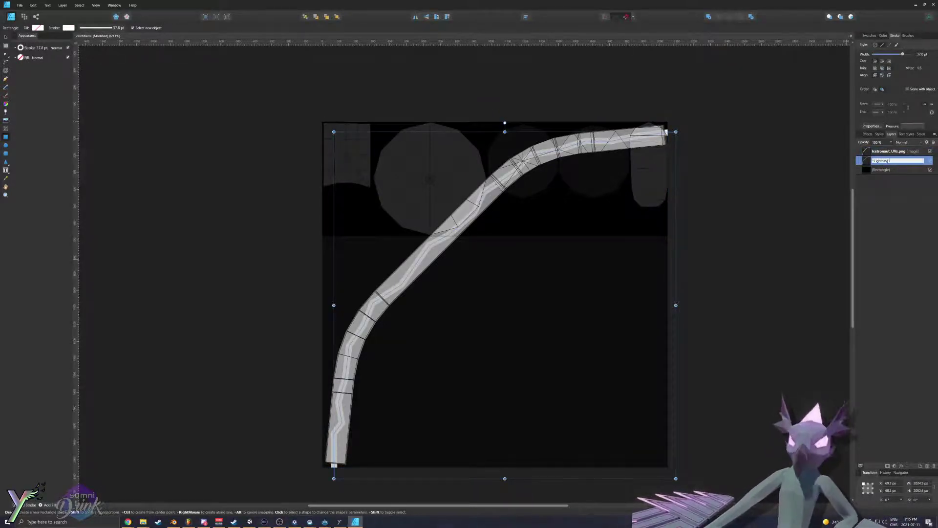
pyautogui.write('1')
pyautogui.press('Return')
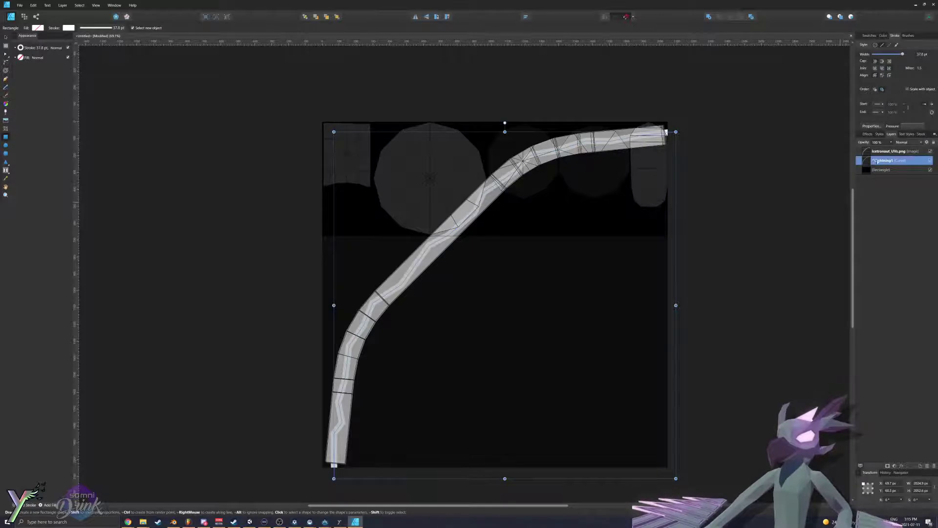
pyautogui.press('Return')
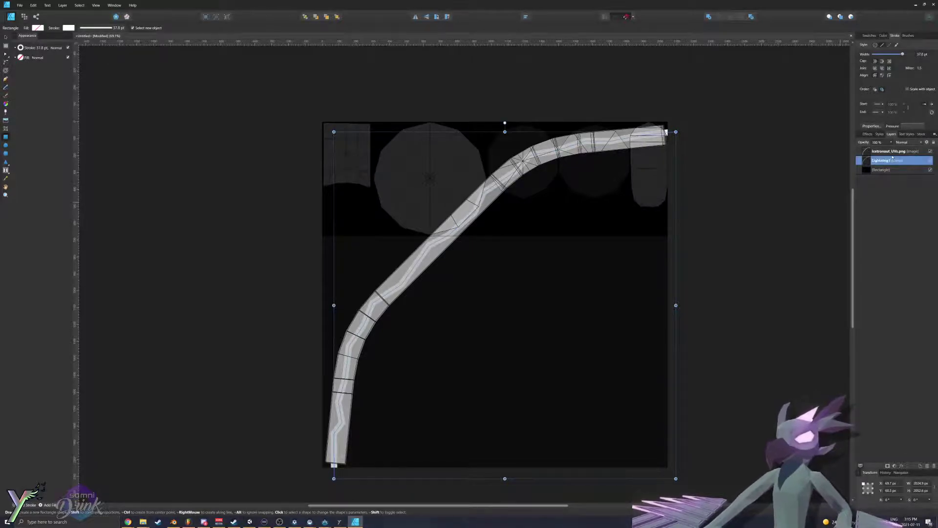
# Step: Start a second jagged Pen path below the UV strip and run it up the lower bend into the straight middle section
pyautogui.keyDown('ctrl'); pyautogui.scroll(4, 304, 483); pyautogui.keyUp('ctrl')
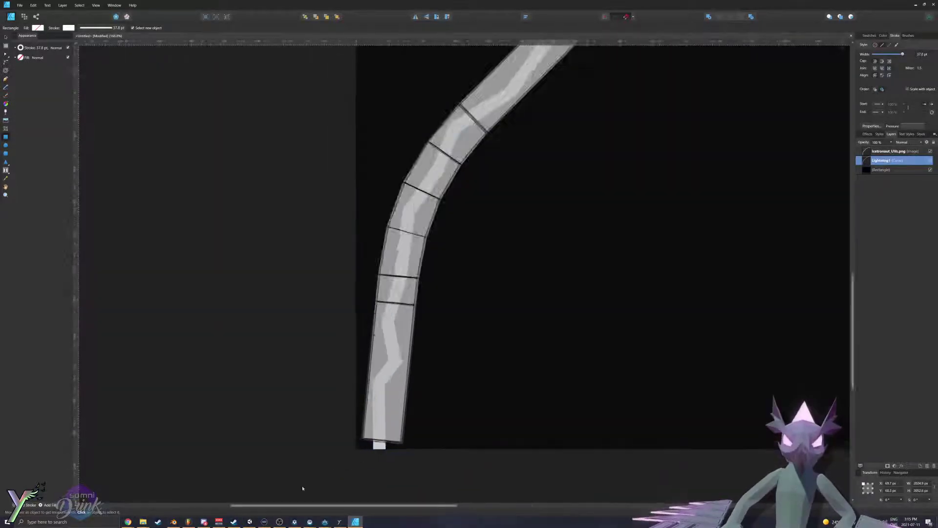
pyautogui.scroll(2, 395, 454)
pyautogui.press('p')
pyautogui.scroll(-3, 391, 447)
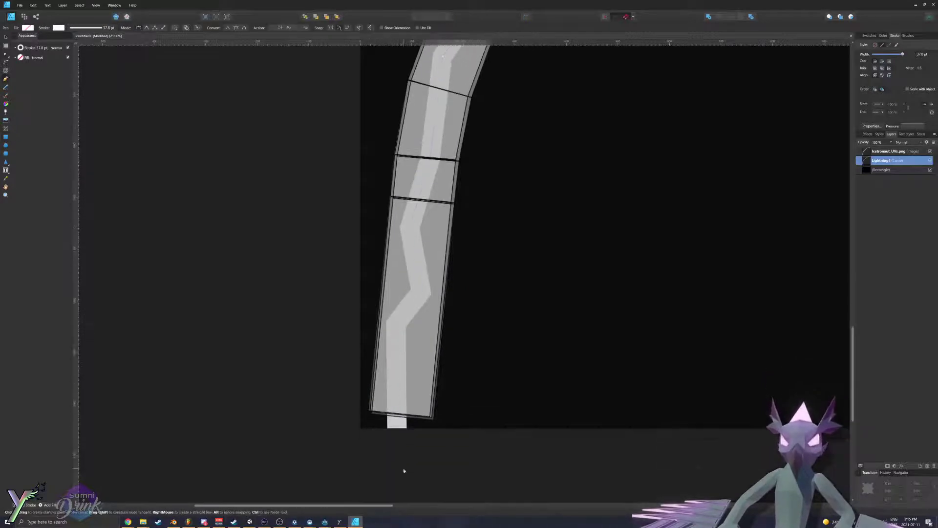
pyautogui.click(387, 441)
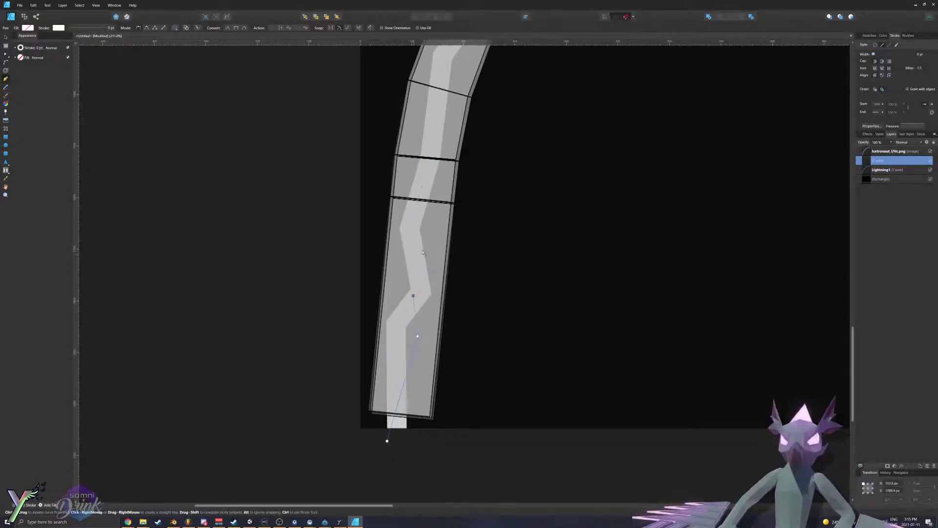
pyautogui.scroll(2, 415, 274)
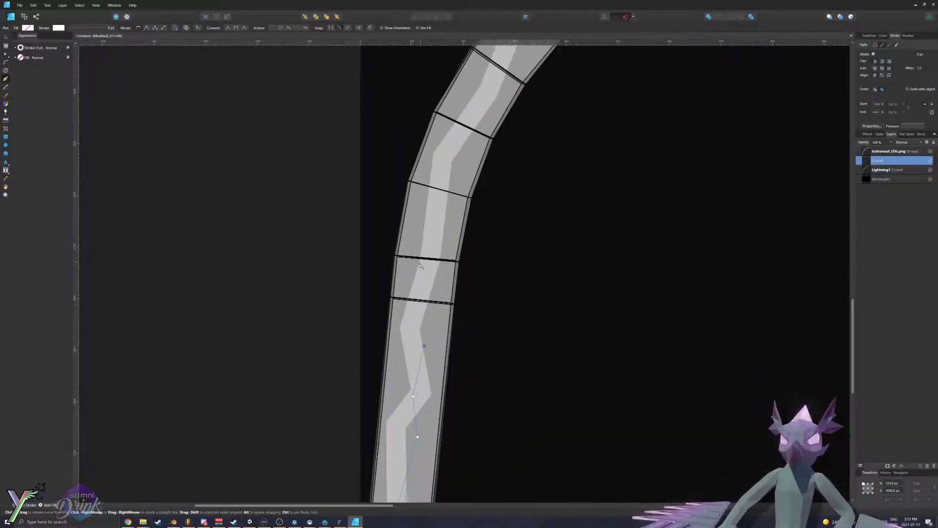
pyautogui.scroll(5, 474, 112)
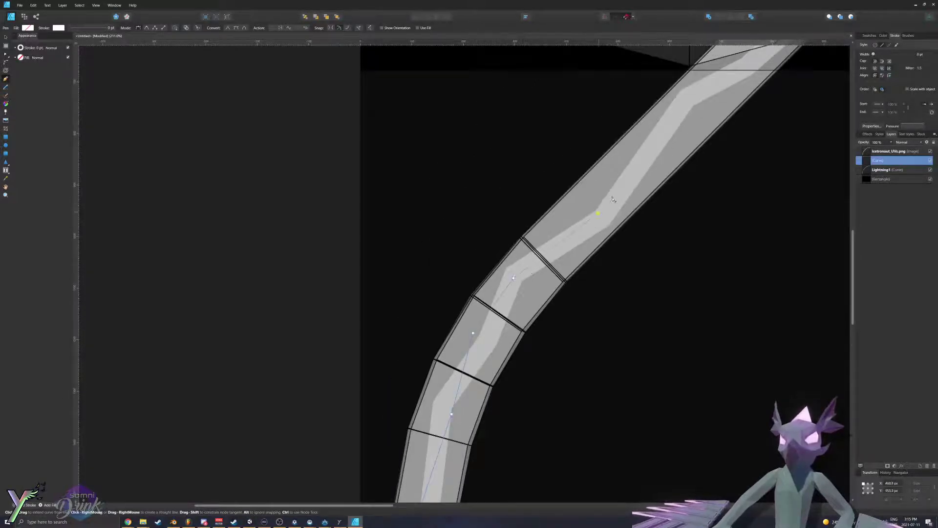
pyautogui.scroll(2, 752, 80)
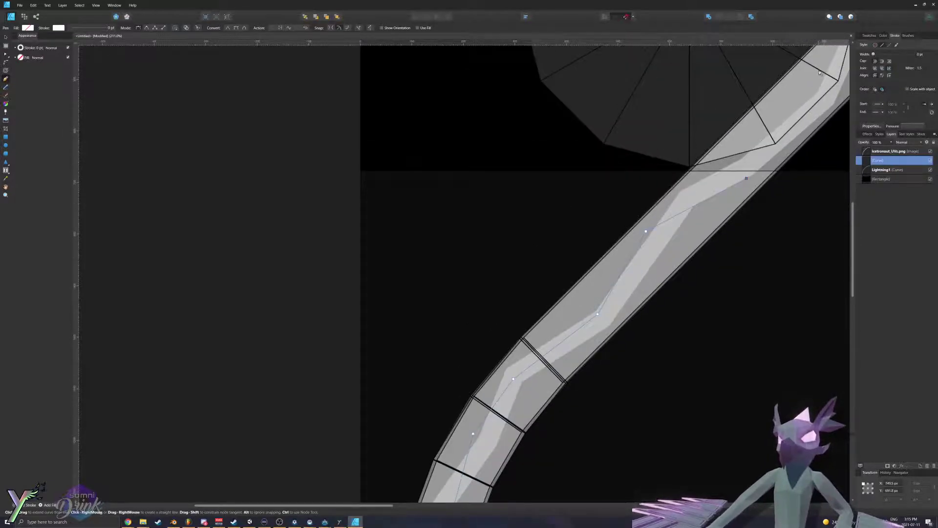
# Step: Continue the second jagged path through the upper bend and end it at the strip's far end
pyautogui.keyDown('ctrl'); pyautogui.scroll(-5, 820, 72); pyautogui.keyUp('ctrl')
pyautogui.keyDown('ctrl'); pyautogui.scroll(5, 561, 187); pyautogui.keyUp('ctrl')
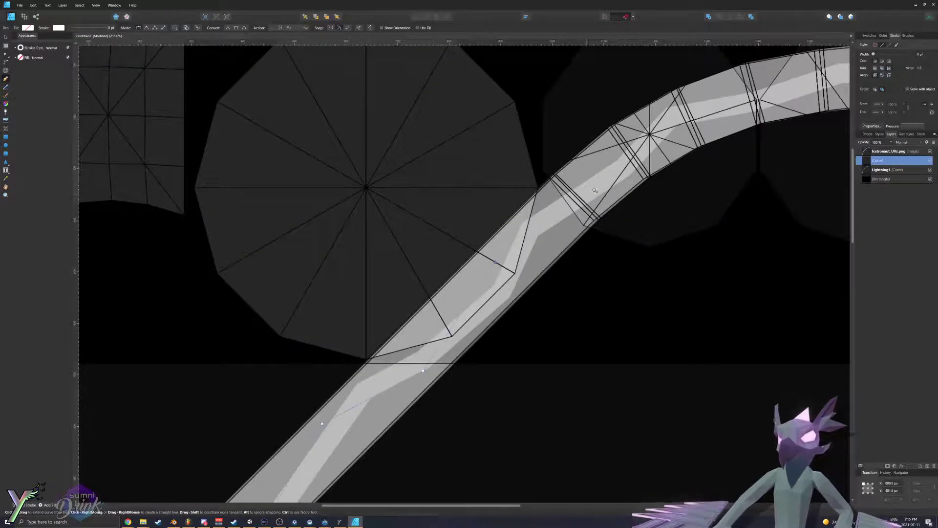
pyautogui.click(595, 209)
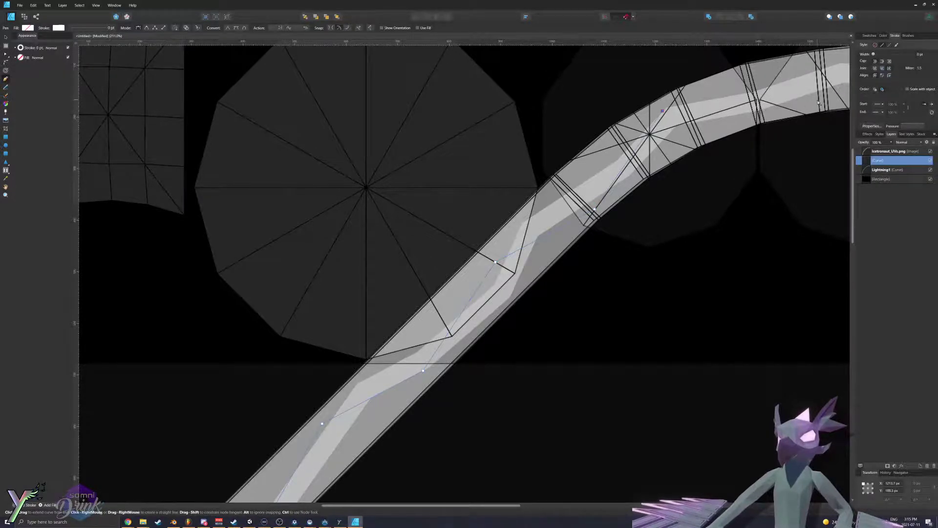
pyautogui.keyDown('ctrl'); pyautogui.scroll(-4, 811, 102); pyautogui.keyUp('ctrl')
pyautogui.keyDown('ctrl'); pyautogui.scroll(3, 665, 126); pyautogui.keyUp('ctrl')
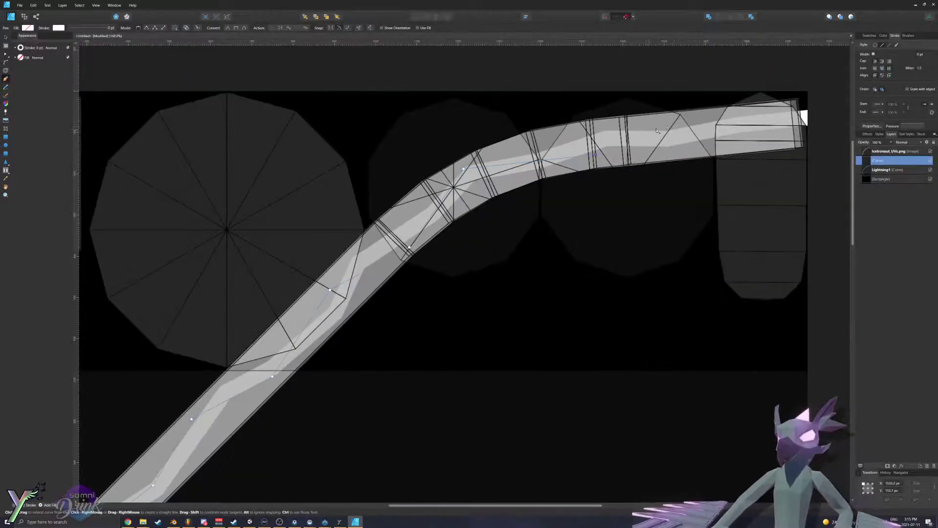
pyautogui.click(808, 131)
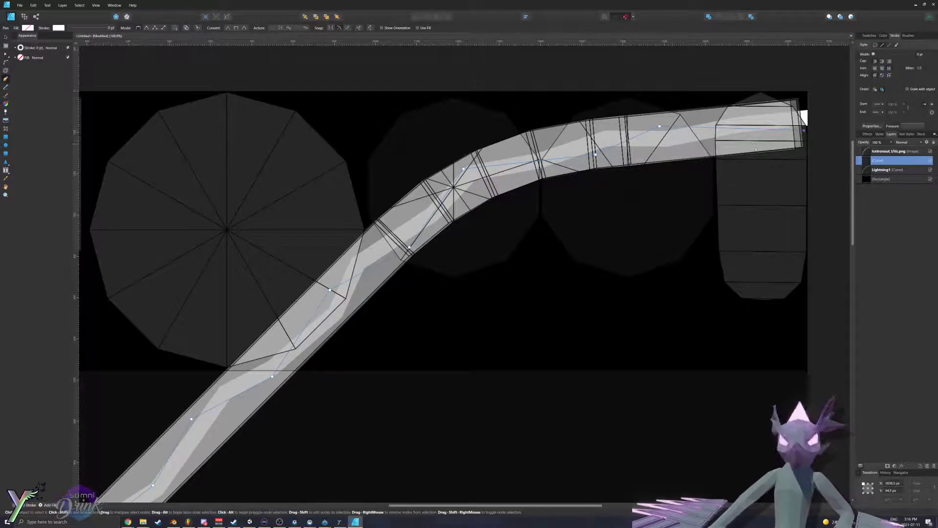
# Step: Give the second jagged path a 37.8 pt stroke width and check how it overlaps the first bolt along the strip
pyautogui.keyDown('ctrl'); pyautogui.scroll(5, 443, 263); pyautogui.keyUp('ctrl')
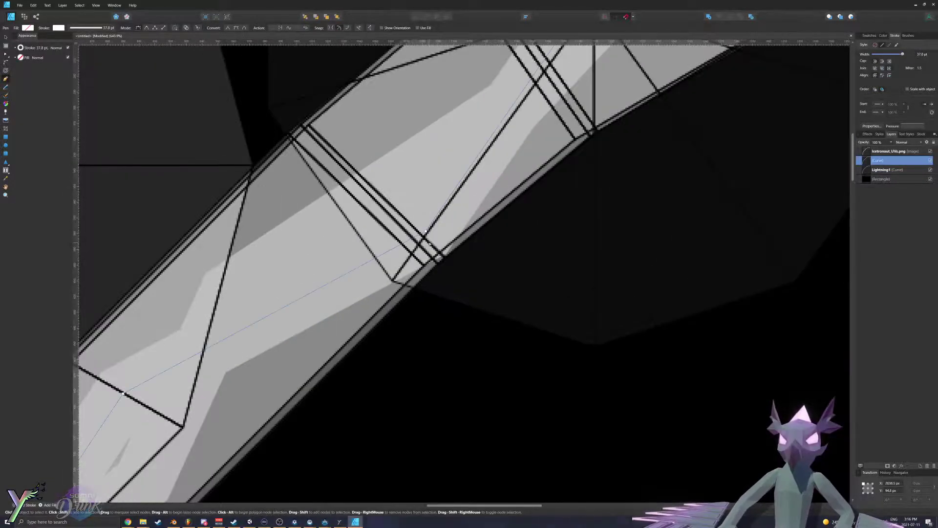
pyautogui.keyDown('ctrl'); pyautogui.scroll(-2, 425, 234); pyautogui.keyUp('ctrl')
pyautogui.keyDown('ctrl'); pyautogui.scroll(-4, 329, 332); pyautogui.keyUp('ctrl')
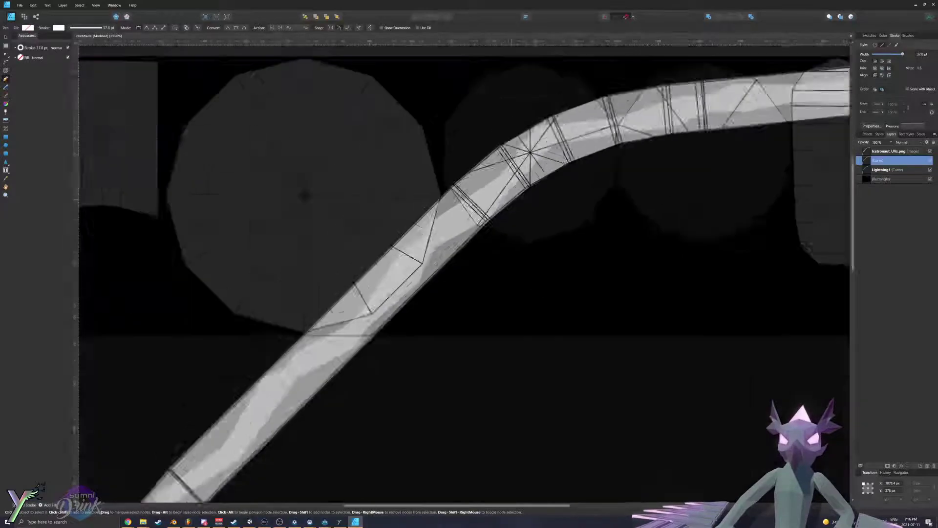
pyautogui.scroll(-3, 329, 333)
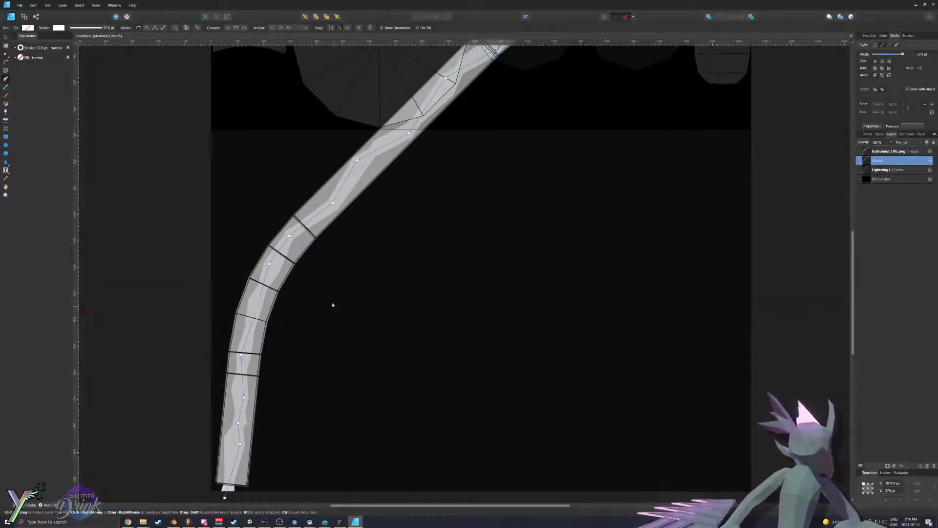
pyautogui.scroll(1, 333, 305)
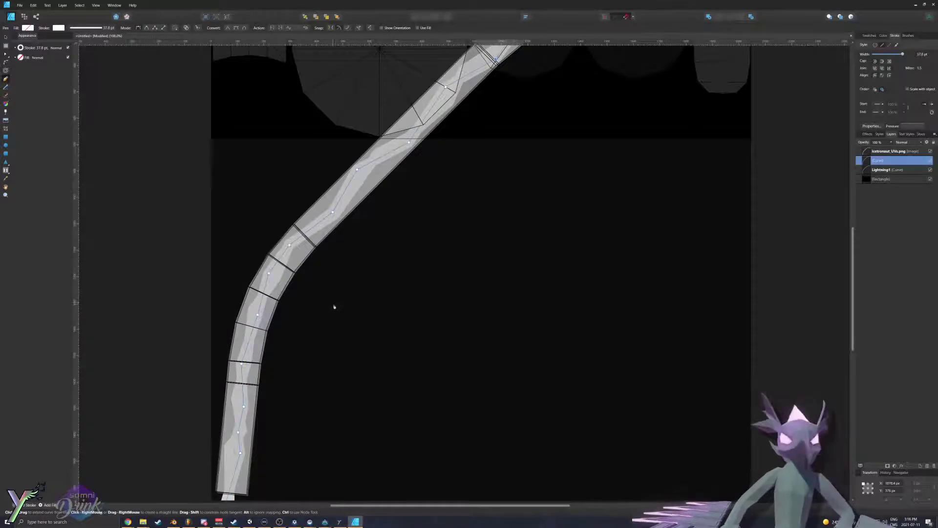
pyautogui.scroll(-1, 353, 318)
pyautogui.keyDown('ctrl'); pyautogui.scroll(-1, 311, 416); pyautogui.keyUp('ctrl')
pyautogui.keyDown('ctrl'); pyautogui.scroll(-2, 310, 416); pyautogui.keyUp('ctrl')
pyautogui.keyDown('ctrl'); pyautogui.scroll(3, 312, 405); pyautogui.keyUp('ctrl')
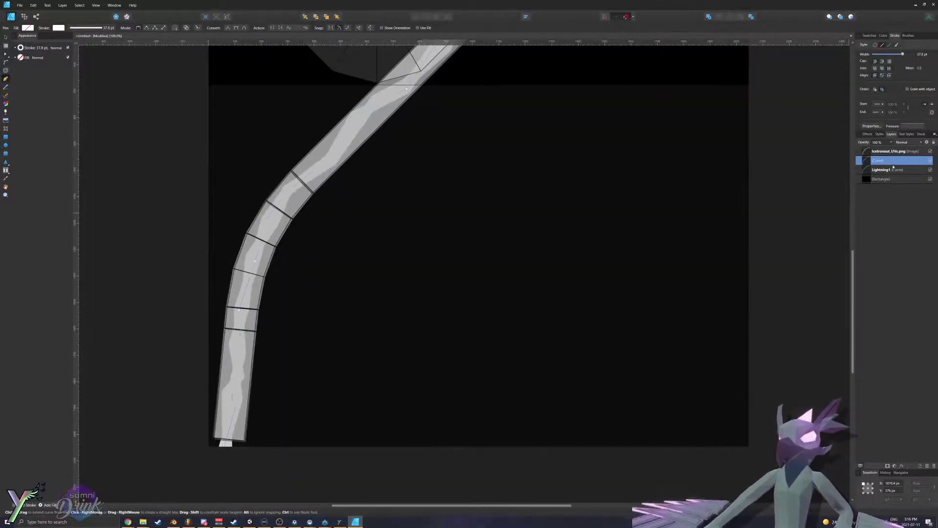
# Step: Rename the second jagged curve's layer as Lightning2
pyautogui.doubleClick(877, 160)
pyautogui.write('Li')
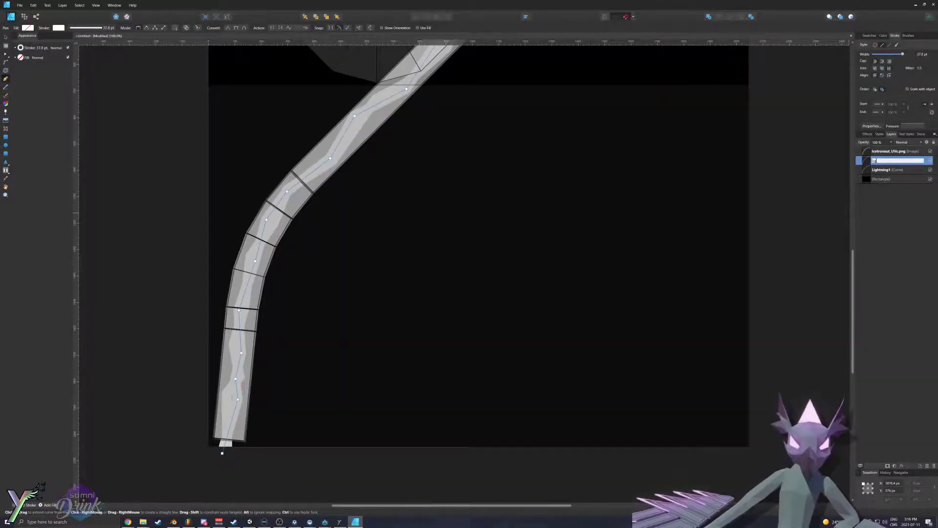
pyautogui.write('ghtning2')
pyautogui.press('Return')
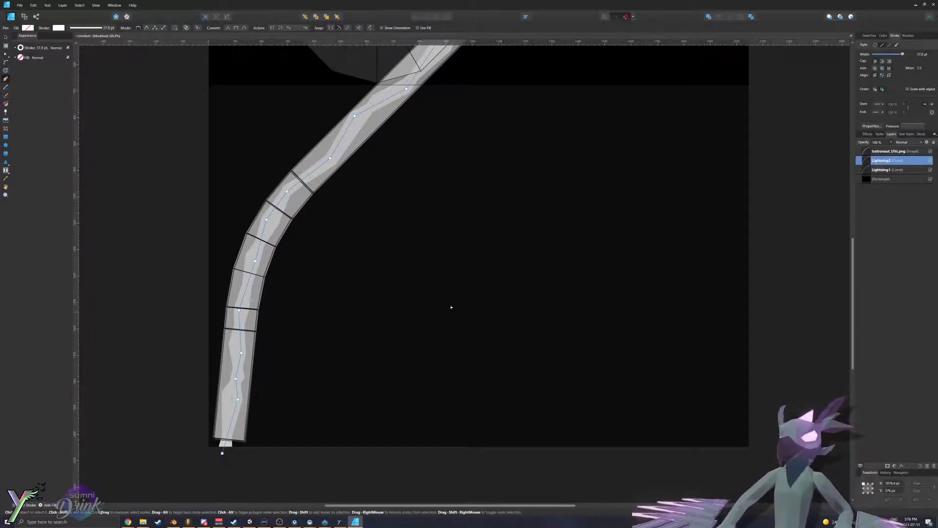
# Step: Start a third jagged Pen path below the UV strip and run it up through the lower bend
pyautogui.keyDown('ctrl'); pyautogui.scroll(-2, 459, 309); pyautogui.keyUp('ctrl')
pyautogui.keyDown('ctrl'); pyautogui.scroll(2, 295, 394); pyautogui.keyUp('ctrl')
pyautogui.keyDown('ctrl'); pyautogui.scroll(3, 296, 395); pyautogui.keyUp('ctrl')
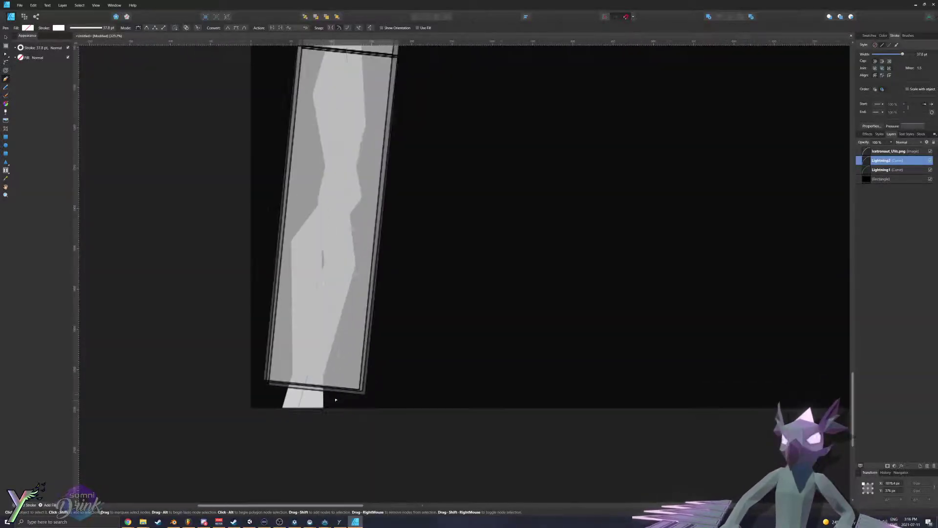
pyautogui.click(307, 429)
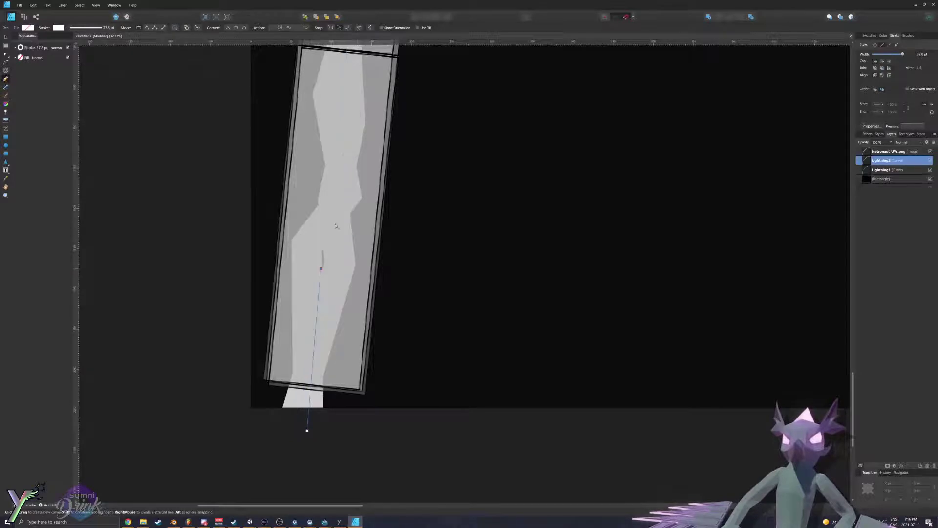
pyautogui.click(321, 268)
pyautogui.click(355, 187)
pyautogui.hotkey('ctrl', 'z')
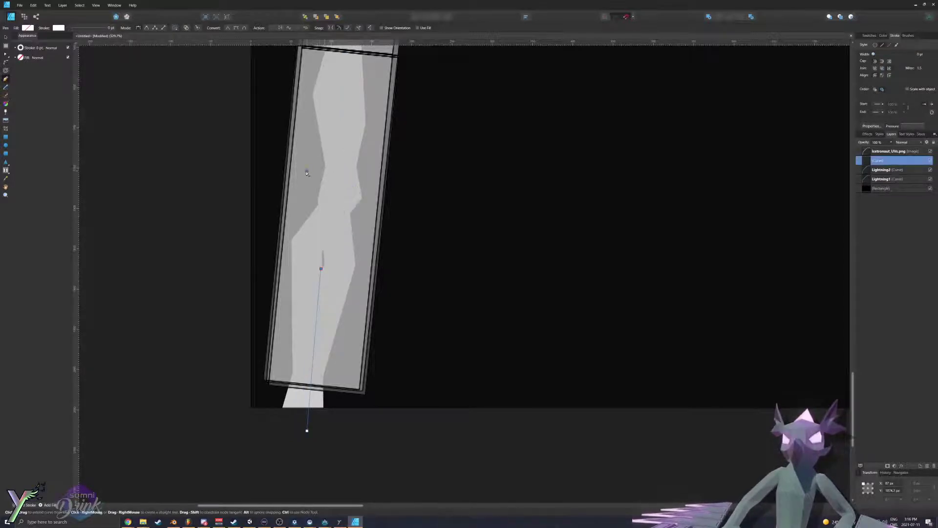
pyautogui.scroll(5, 347, 143)
pyautogui.scroll(4, 352, 226)
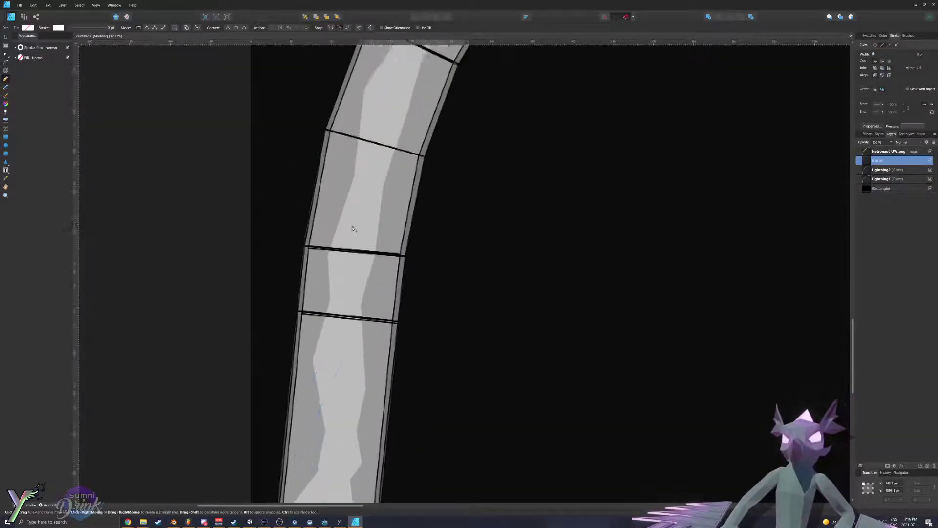
pyautogui.scroll(4, 352, 224)
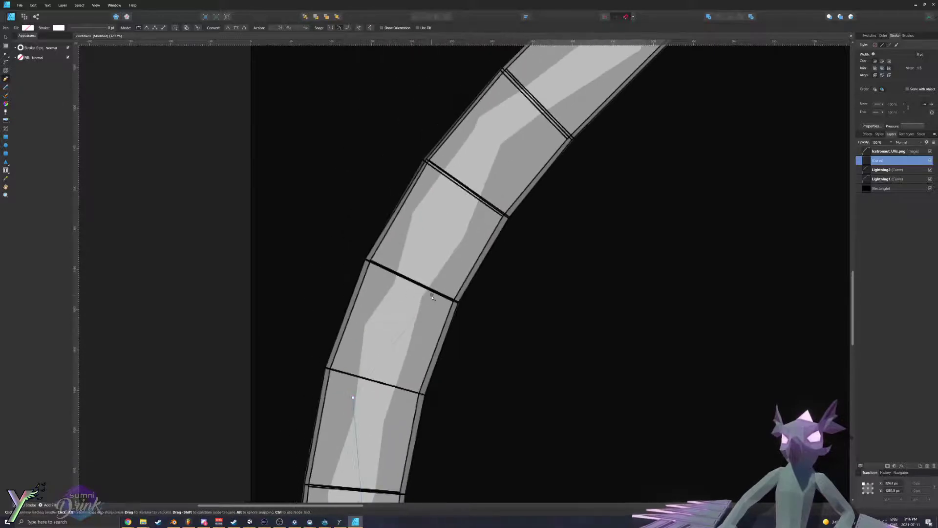
pyautogui.click(474, 171)
pyautogui.click(524, 138)
# Step: Continue the third jagged path in a zigzag along the straight middle section to the start of the upper bend
pyautogui.scroll(3, 562, 140)
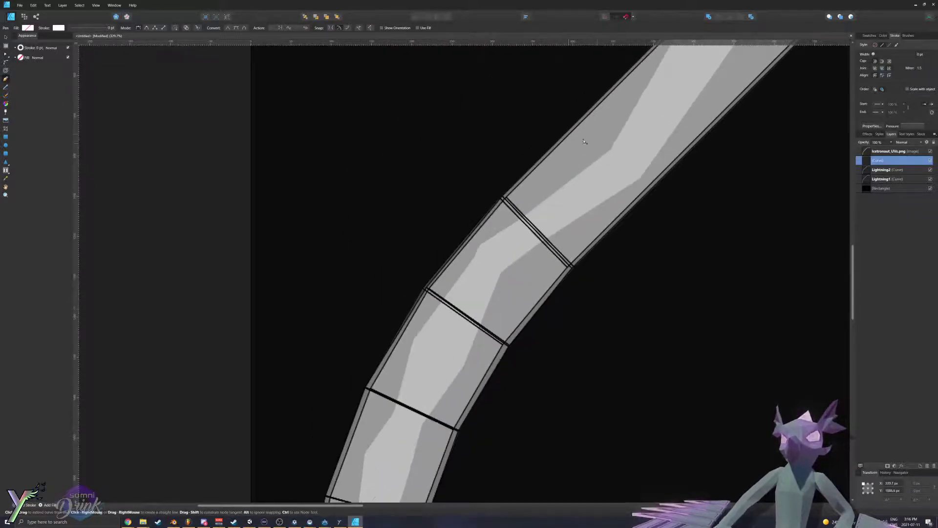
pyautogui.click(594, 144)
pyautogui.hotkey('ctrl', '0')
pyautogui.keyDown('ctrl'); pyautogui.scroll(5, 507, 293); pyautogui.keyUp('ctrl')
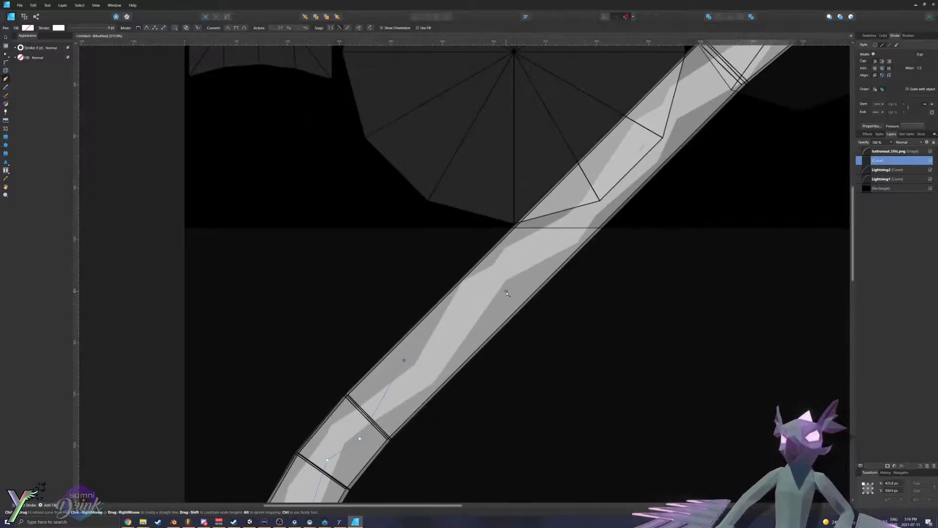
pyautogui.scroll(2, 567, 200)
pyautogui.keyDown('shift'); pyautogui.hscroll(3, 572, 198); pyautogui.keyUp('shift')
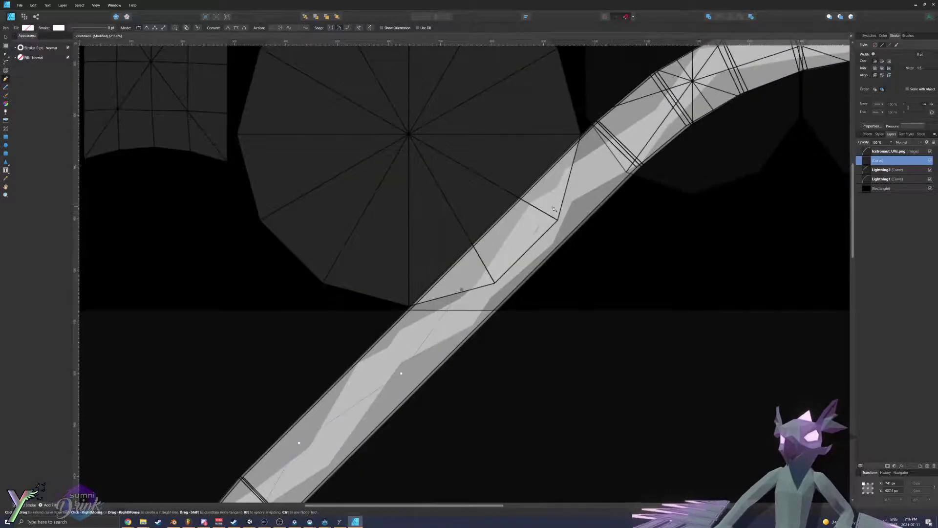
pyautogui.click(618, 146)
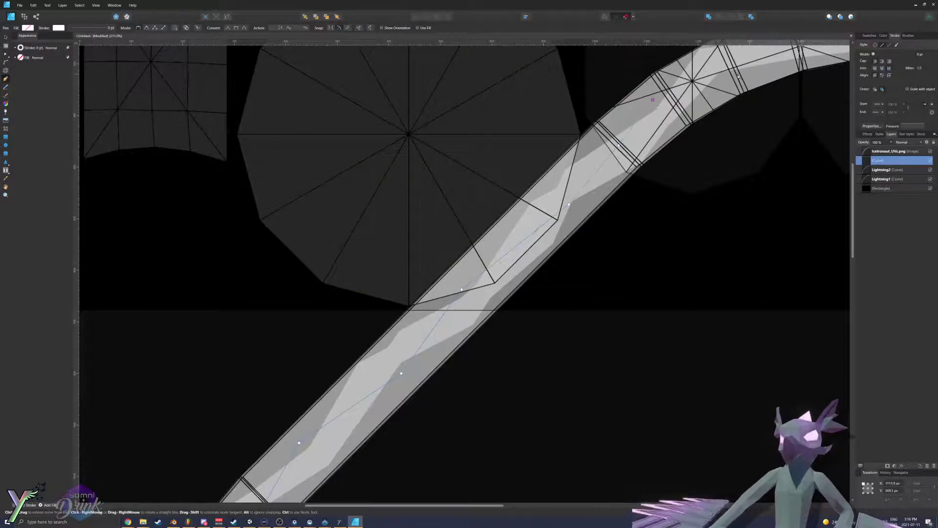
# Step: Run the third jagged path through the upper bend and end it just beyond the strip's far end
pyautogui.keyDown('ctrl'); pyautogui.scroll(-2, 737, 75); pyautogui.keyUp('ctrl')
pyautogui.keyDown('ctrl'); pyautogui.scroll(2, 596, 110); pyautogui.keyUp('ctrl')
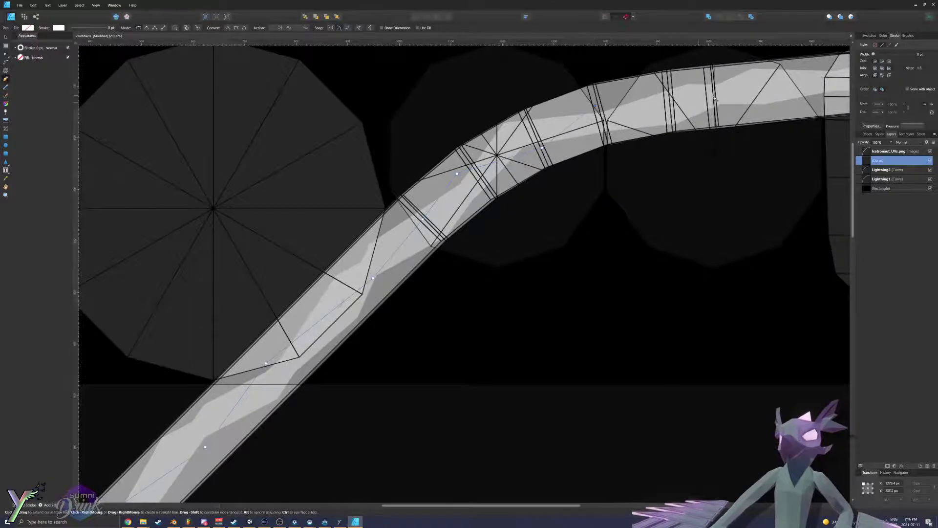
pyautogui.keyDown('ctrl'); pyautogui.scroll(-2, 719, 111); pyautogui.keyUp('ctrl')
pyautogui.keyDown('ctrl'); pyautogui.scroll(2, 755, 91); pyautogui.keyUp('ctrl')
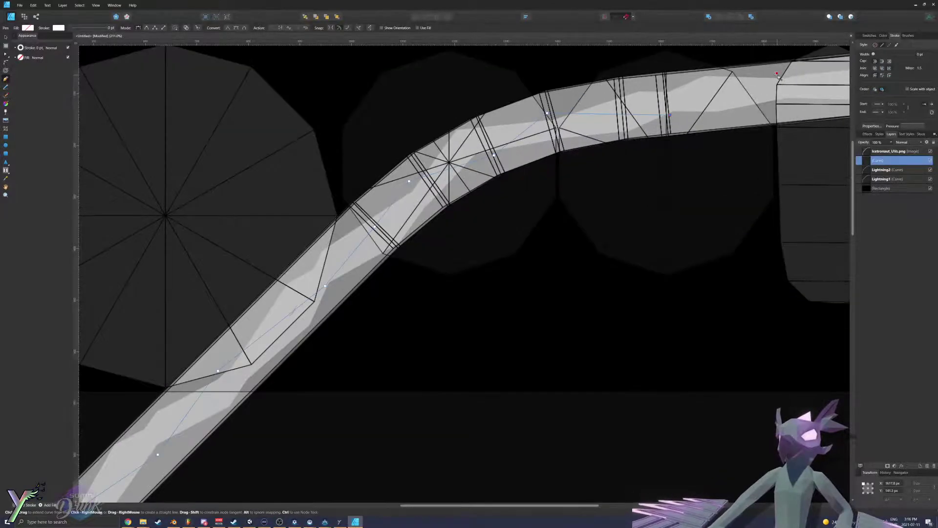
pyautogui.keyDown('ctrl'); pyautogui.scroll(-2, 736, 88); pyautogui.keyUp('ctrl')
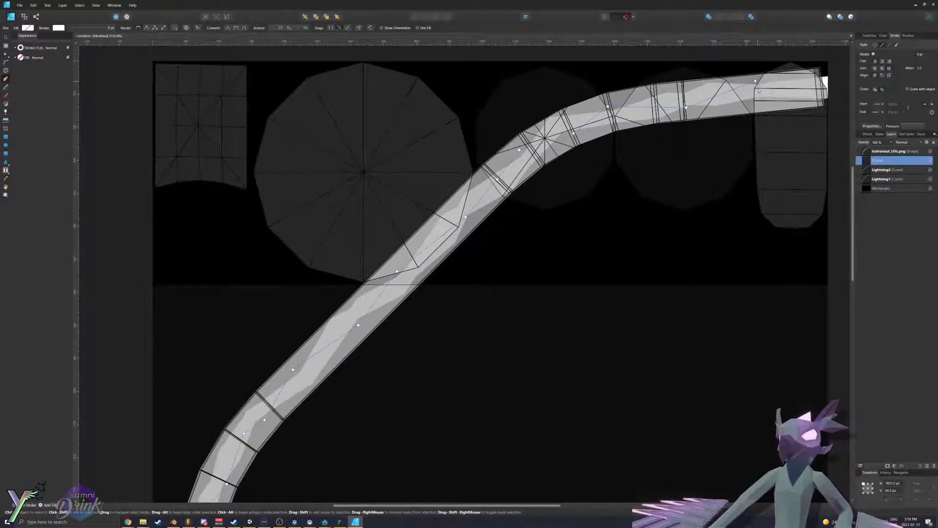
pyautogui.keyDown('ctrl'); pyautogui.scroll(-2, 806, 100); pyautogui.keyUp('ctrl')
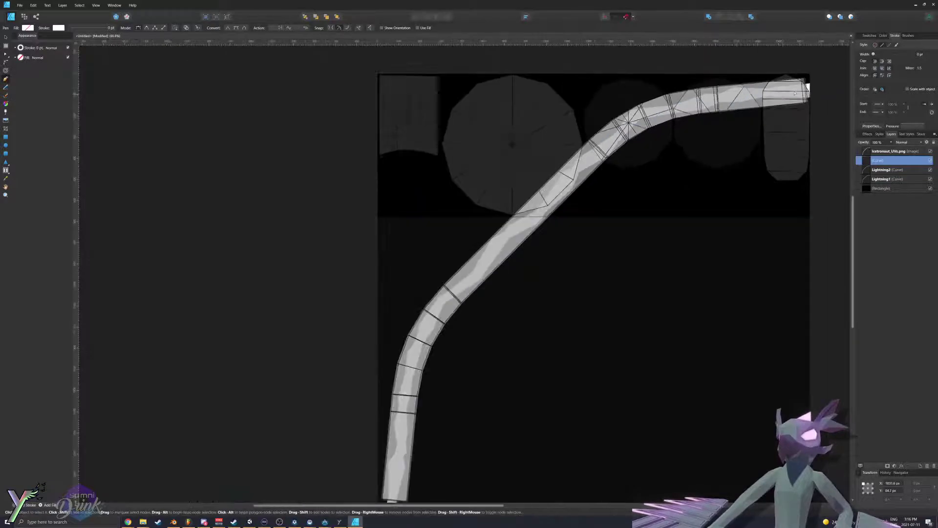
pyautogui.keyDown('ctrl'); pyautogui.scroll(2, 808, 103); pyautogui.keyUp('ctrl')
pyautogui.click(807, 100)
# Step: Give the third jagged path a 37.8 pt stroke width and check its coverage along the strip
pyautogui.moveTo(873, 54); pyautogui.dragTo(903, 55)
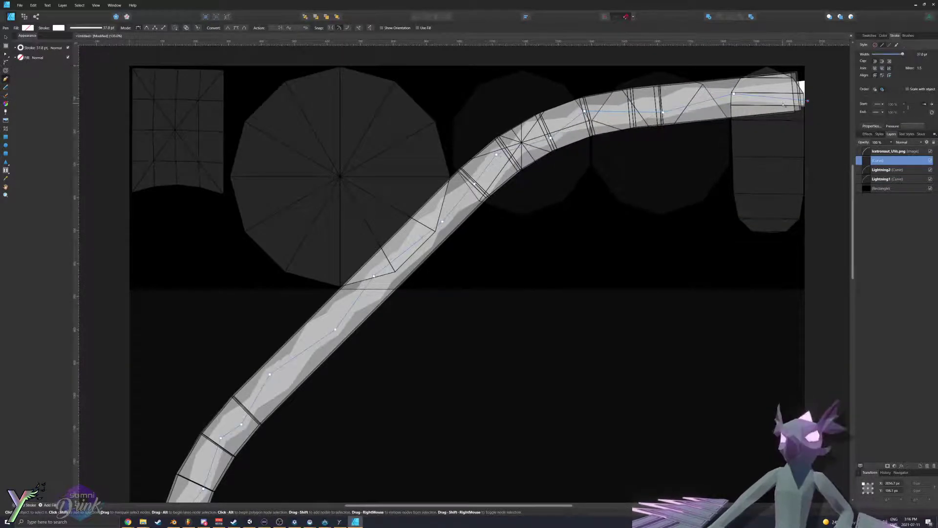
pyautogui.keyDown('ctrl'); pyautogui.scroll(-4, 659, 141); pyautogui.keyUp('ctrl')
pyautogui.keyDown('ctrl'); pyautogui.scroll(5, 440, 264); pyautogui.keyUp('ctrl')
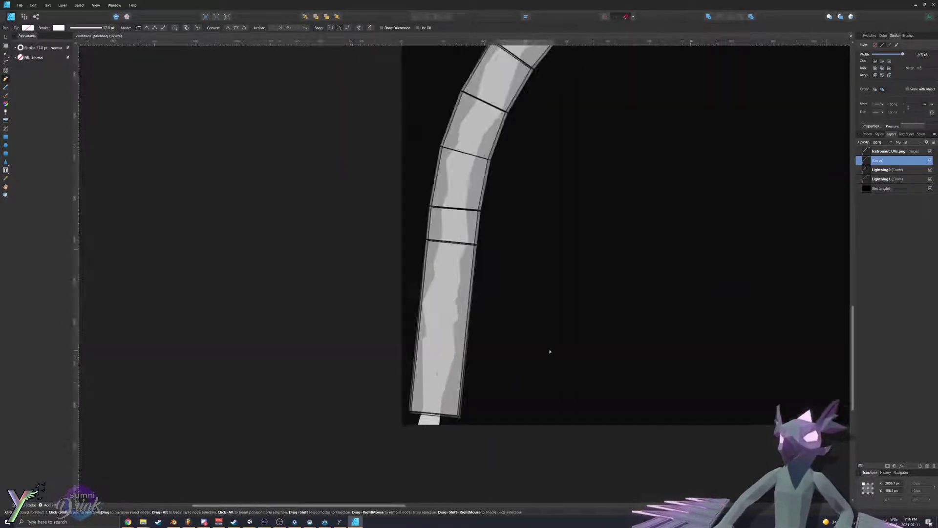
# Step: Rename the third jagged curve's layer as Lightning3
pyautogui.doubleClick(885, 162)
pyautogui.write('Li')
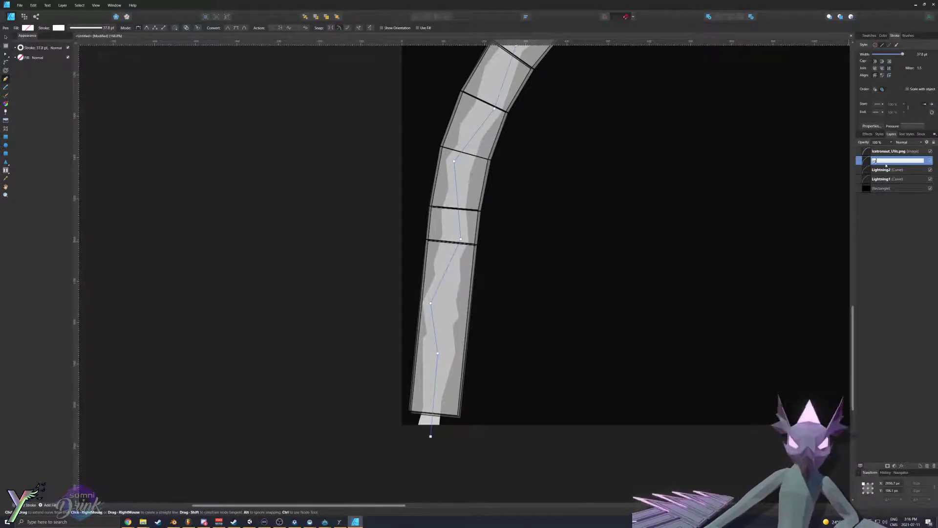
pyautogui.write('ghtning3')
pyautogui.press('Return')
# Step: Start a fourth jagged Pen path below the UV strip and run it up through the lower bend
pyautogui.keyDown('ctrl'); pyautogui.scroll(2, 517, 409); pyautogui.keyUp('ctrl')
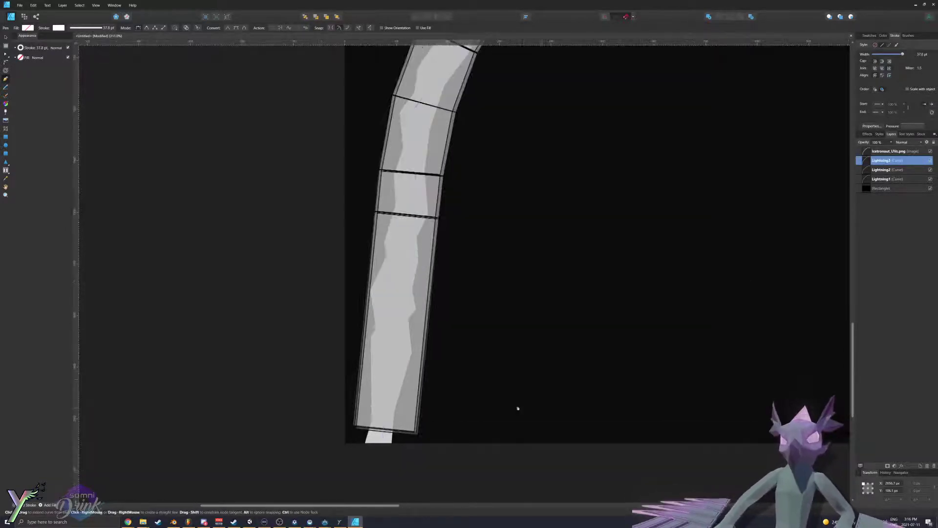
pyautogui.scroll(1, 388, 471)
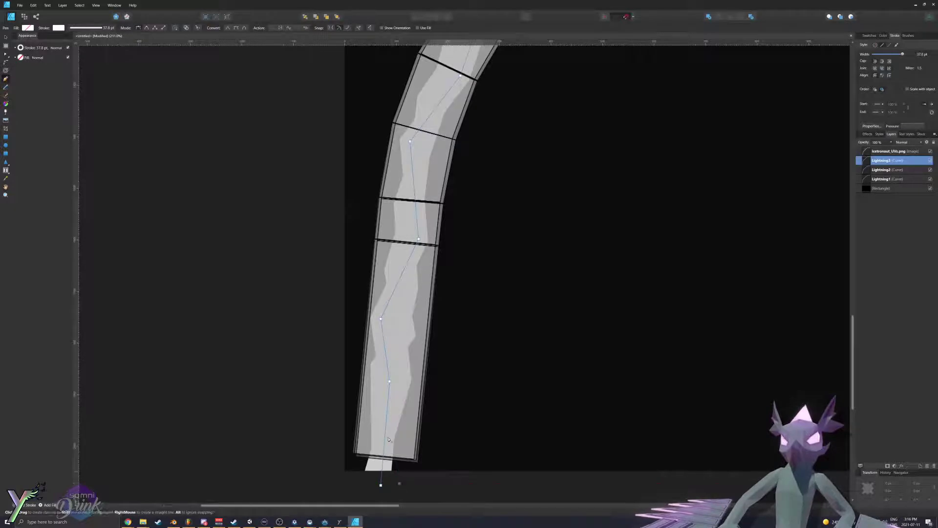
pyautogui.click(397, 395)
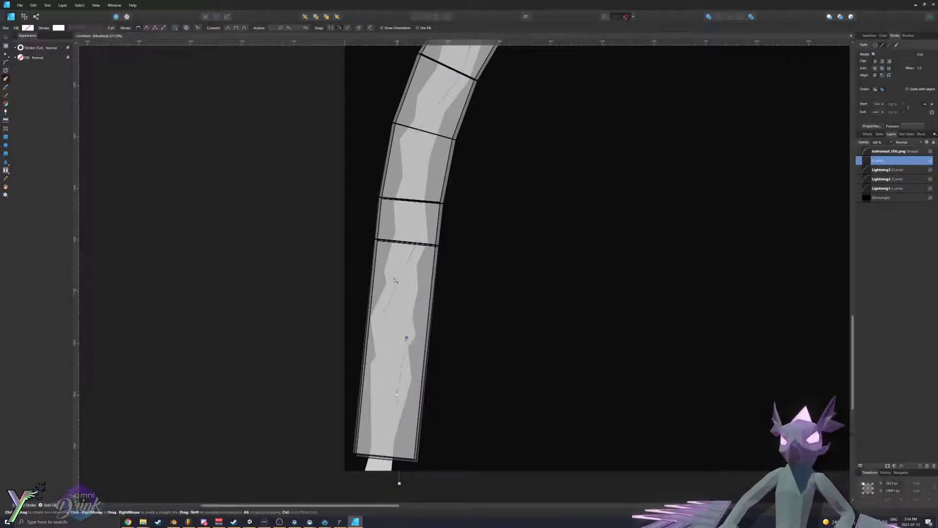
pyautogui.scroll(5, 394, 227)
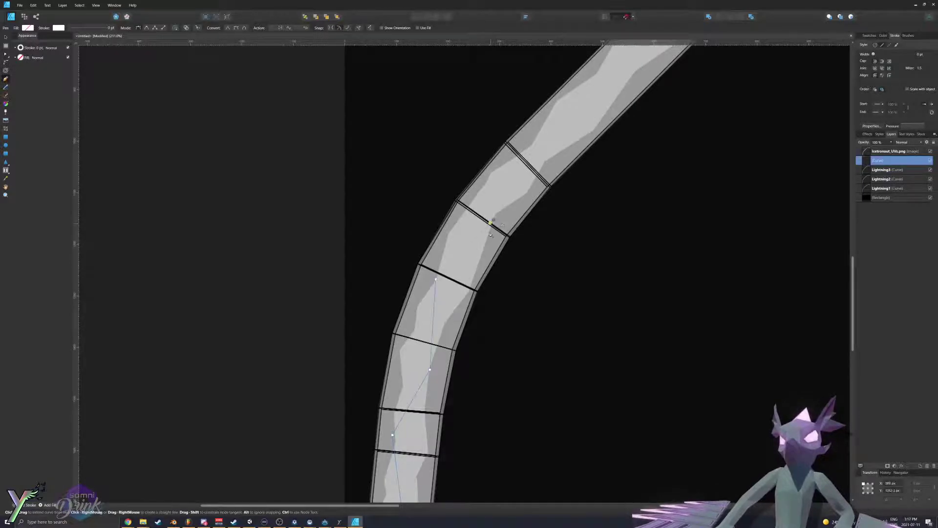
pyautogui.click(531, 148)
pyautogui.scroll(2, 626, 180)
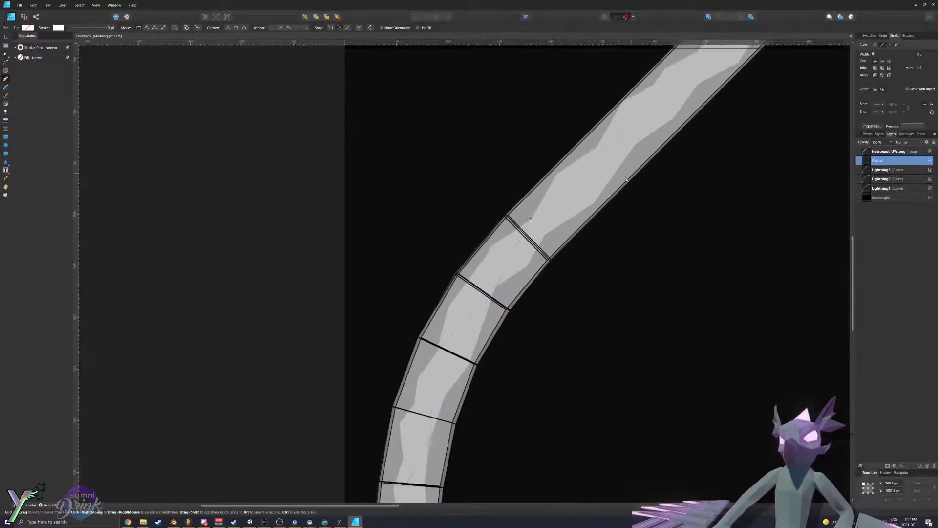
# Step: Continue the fourth jagged path along the straight middle section and into the upper bend
pyautogui.click(626, 151)
pyautogui.keyDown('ctrl'); pyautogui.scroll(-5, 625, 152); pyautogui.keyUp('ctrl')
pyautogui.keyDown('ctrl'); pyautogui.scroll(4, 624, 234); pyautogui.keyUp('ctrl')
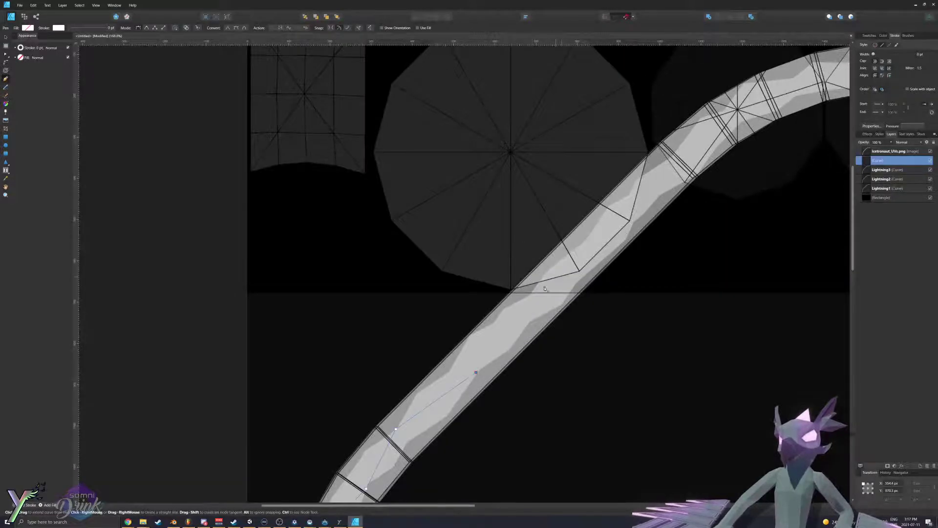
pyautogui.click(532, 297)
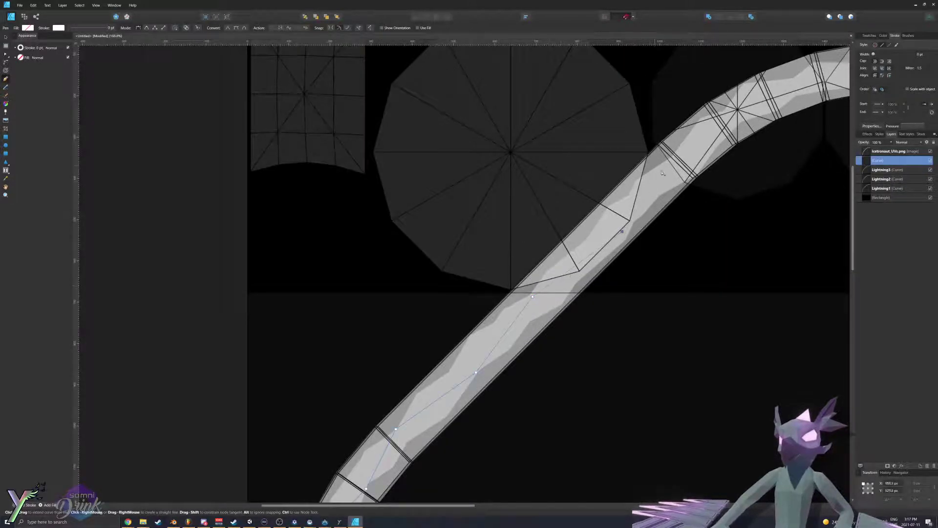
pyautogui.click(670, 157)
pyautogui.click(763, 116)
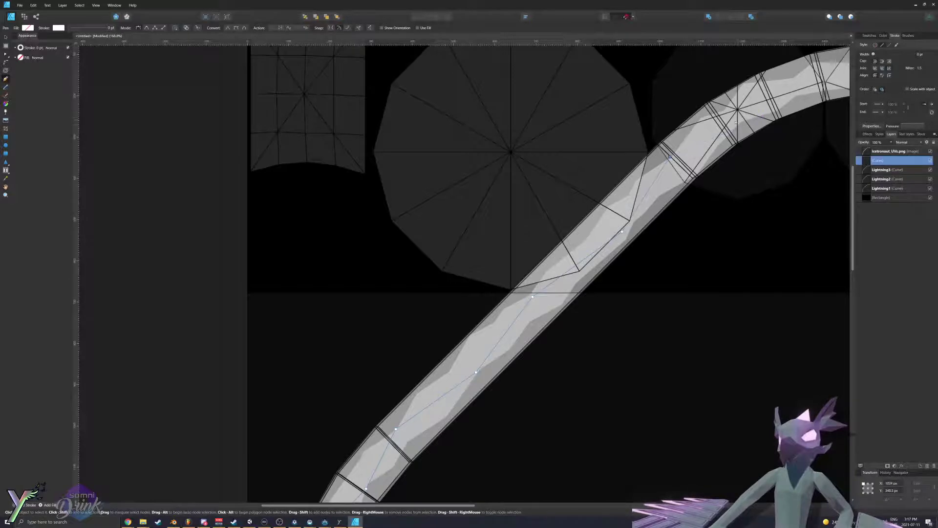
# Step: Finish the fourth jagged path just beyond the strip's far end and give it a 37.8 pt stroke width
pyautogui.keyDown('ctrl'); pyautogui.scroll(-2, 728, 117); pyautogui.keyUp('ctrl')
pyautogui.keyDown('ctrl'); pyautogui.scroll(2, 771, 96); pyautogui.keyUp('ctrl')
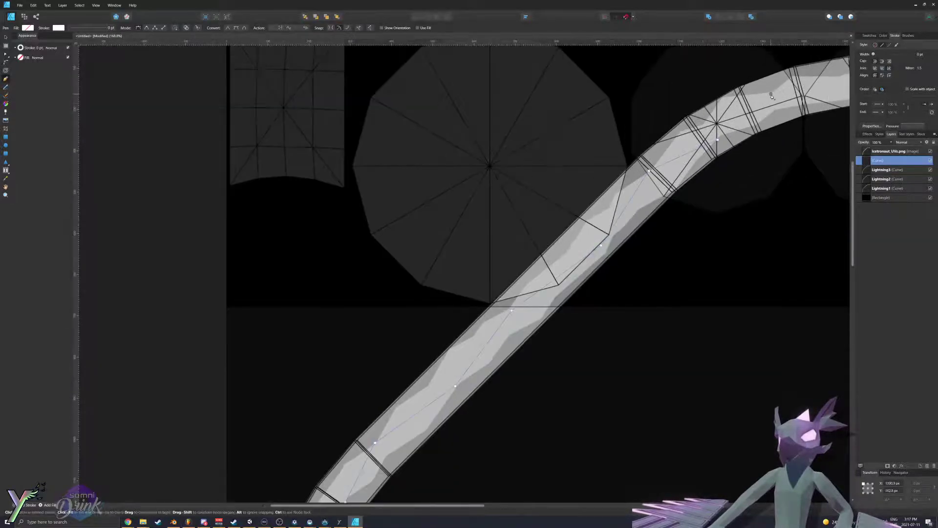
pyautogui.keyDown('ctrl'); pyautogui.scroll(1, 771, 97); pyautogui.keyUp('ctrl')
pyautogui.click(816, 101)
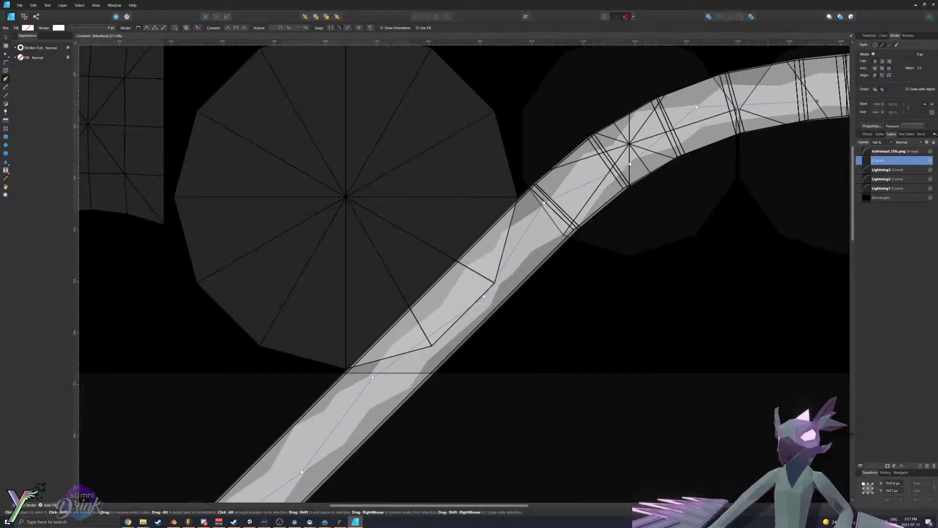
pyautogui.moveTo(816, 101); pyautogui.dragTo(600, 133, button='middle')
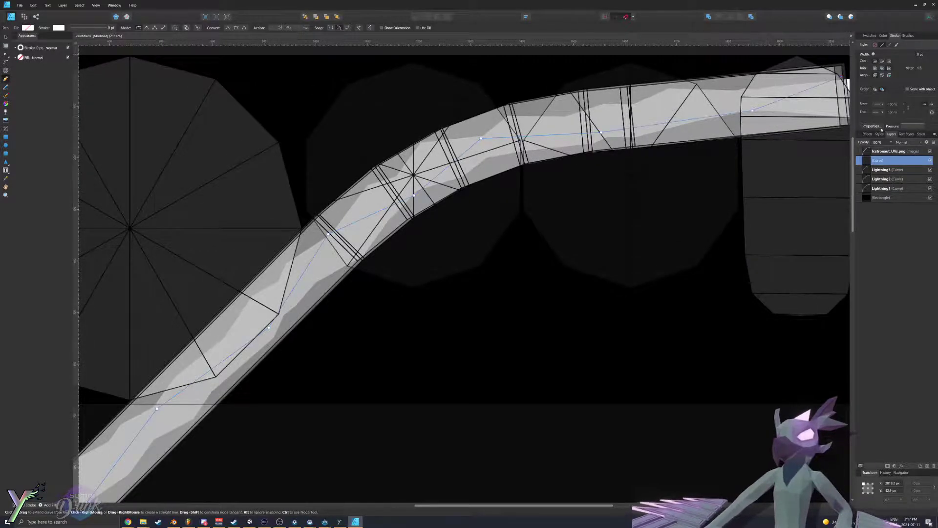
pyautogui.keyDown('ctrl'); pyautogui.scroll(-1, 824, 81); pyautogui.keyUp('ctrl')
pyautogui.keyDown('ctrl'); pyautogui.scroll(1, 824, 81); pyautogui.keyUp('ctrl')
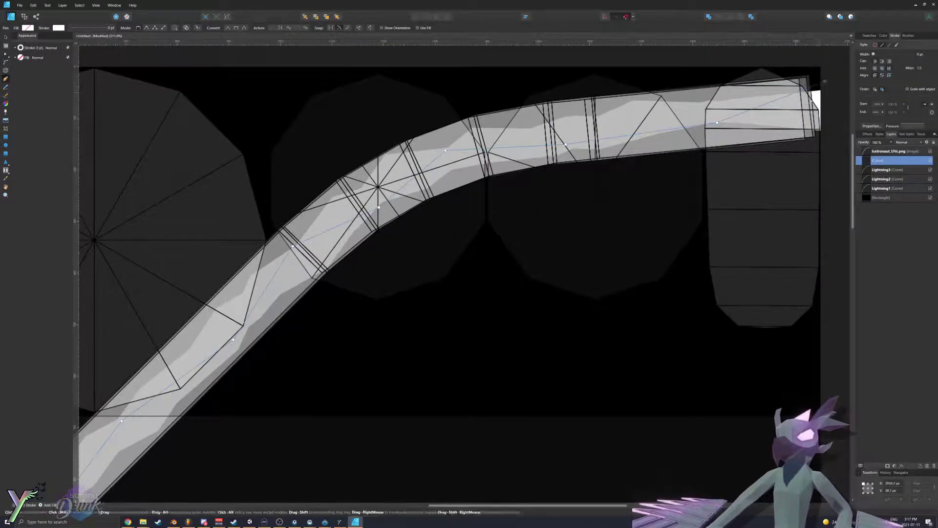
pyautogui.click(824, 81)
pyautogui.keyDown('ctrl'); pyautogui.scroll(-3, 723, 147); pyautogui.keyUp('ctrl')
pyautogui.keyDown('ctrl'); pyautogui.scroll(1, 503, 278); pyautogui.keyUp('ctrl')
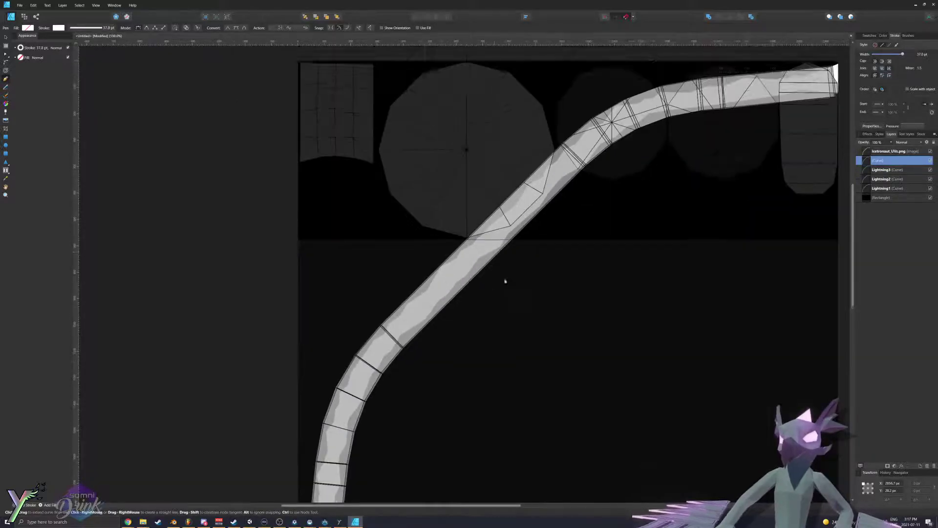
# Step: Rename the fourth jagged curve's layer as Lightning4 and view the whole texture
pyautogui.scroll(-4, 513, 251)
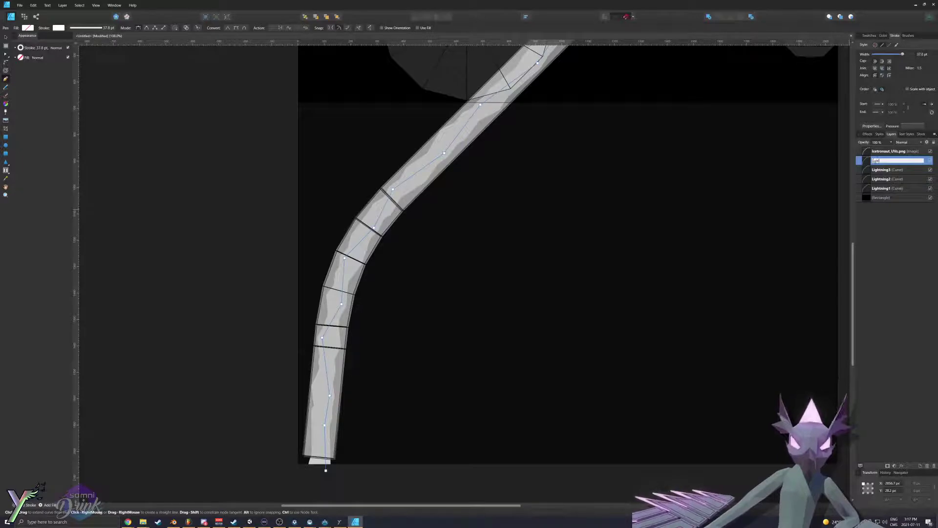
pyautogui.press('BackSpace')
pyautogui.press('BackSpace')
pyautogui.press('BackSpace')
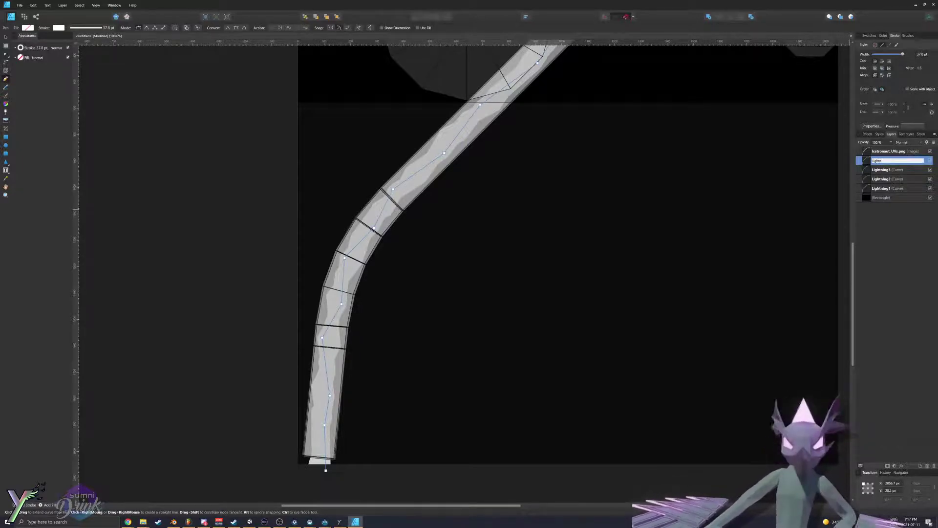
pyautogui.write('ing4')
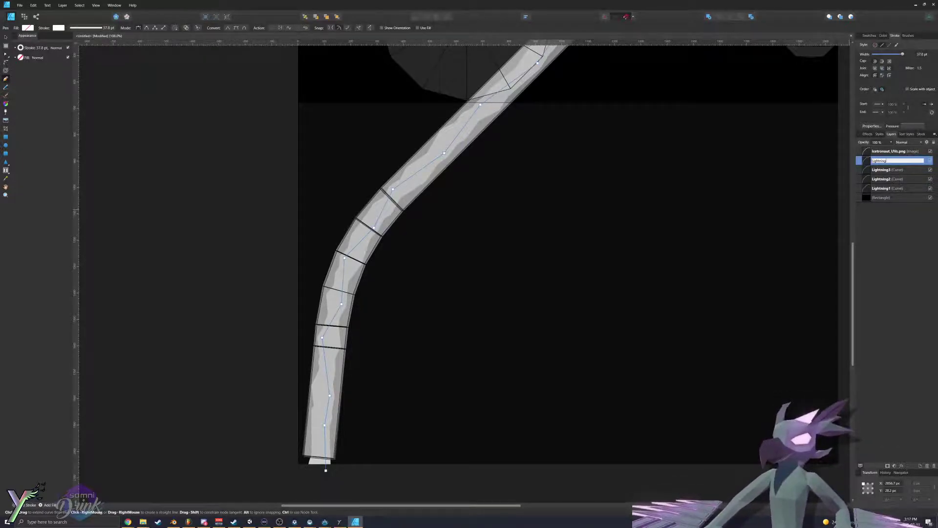
pyautogui.press('Return')
pyautogui.keyDown('ctrl'); pyautogui.scroll(-4, 311, 443); pyautogui.keyUp('ctrl')
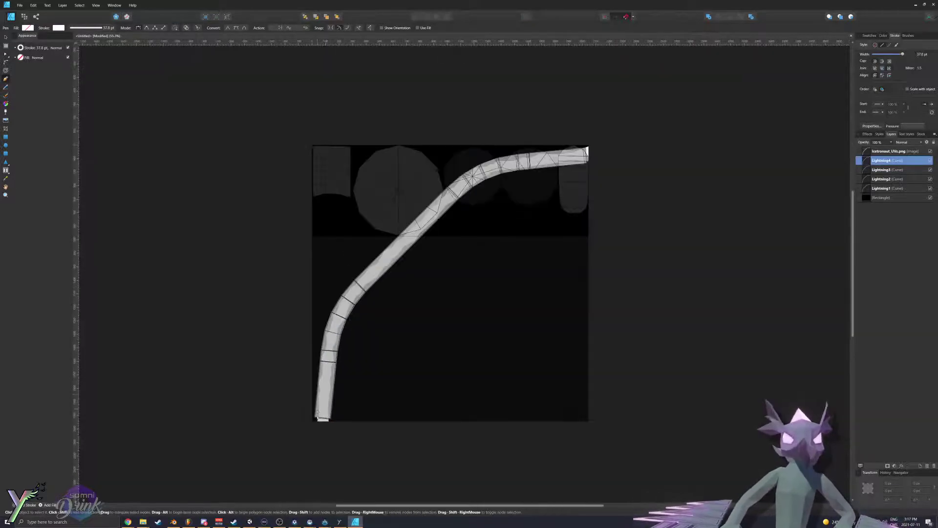
# Step: Start a fifth jagged Pen path below the UV strip and run it up through the lower bend
pyautogui.keyDown('ctrl'); pyautogui.scroll(5, 311, 443); pyautogui.keyUp('ctrl')
pyautogui.hotkey('ctrl', 'd')
pyautogui.keyDown('ctrl'); pyautogui.scroll(4, 311, 442); pyautogui.keyUp('ctrl')
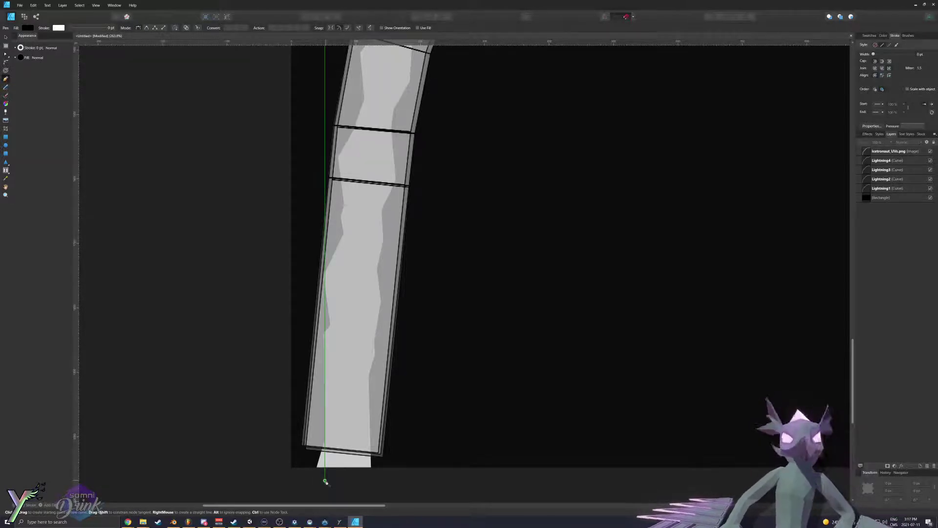
pyautogui.moveTo(316, 490); pyautogui.dragTo(335, 351)
pyautogui.click(383, 246)
pyautogui.scroll(4, 379, 329)
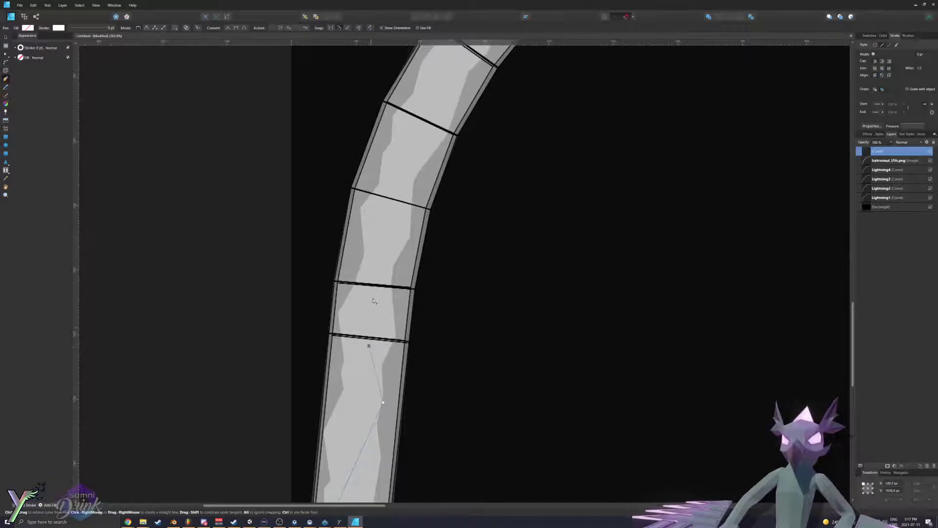
pyautogui.click(385, 245)
pyautogui.click(392, 177)
pyautogui.scroll(2, 393, 180)
pyautogui.click(426, 227)
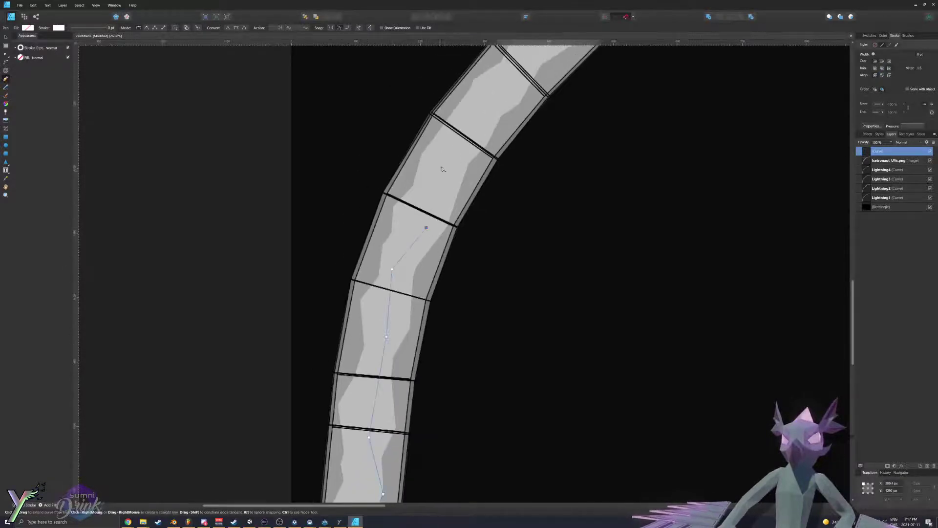
pyautogui.click(443, 142)
# Step: Continue the fifth jagged path out of the lower bend and along the straight middle section
pyautogui.keyDown('ctrl'); pyautogui.scroll(-3, 445, 142); pyautogui.keyUp('ctrl')
pyautogui.keyDown('ctrl'); pyautogui.scroll(4, 491, 100); pyautogui.keyUp('ctrl')
pyautogui.click(460, 151)
pyautogui.keyDown('ctrl'); pyautogui.scroll(-4, 454, 189); pyautogui.keyUp('ctrl')
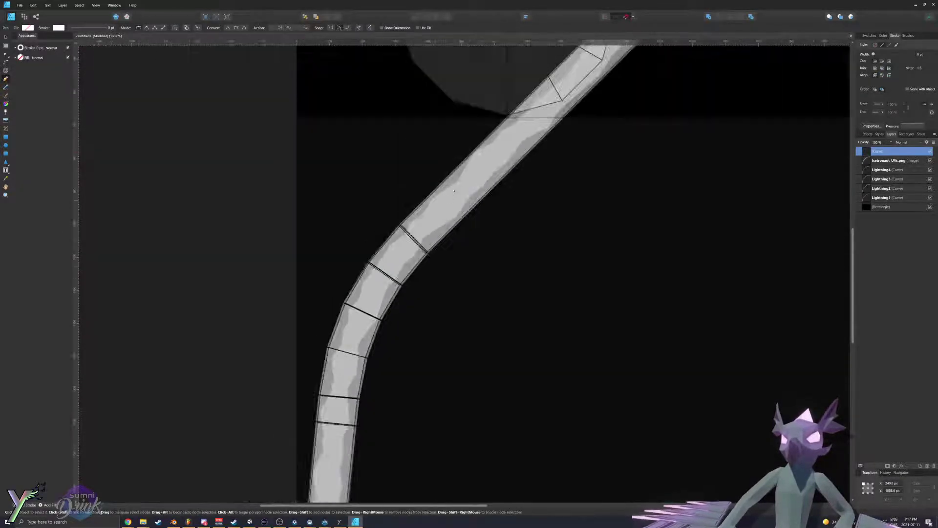
pyautogui.keyDown('ctrl'); pyautogui.scroll(5, 454, 190); pyautogui.keyUp('ctrl')
pyautogui.click(582, 126)
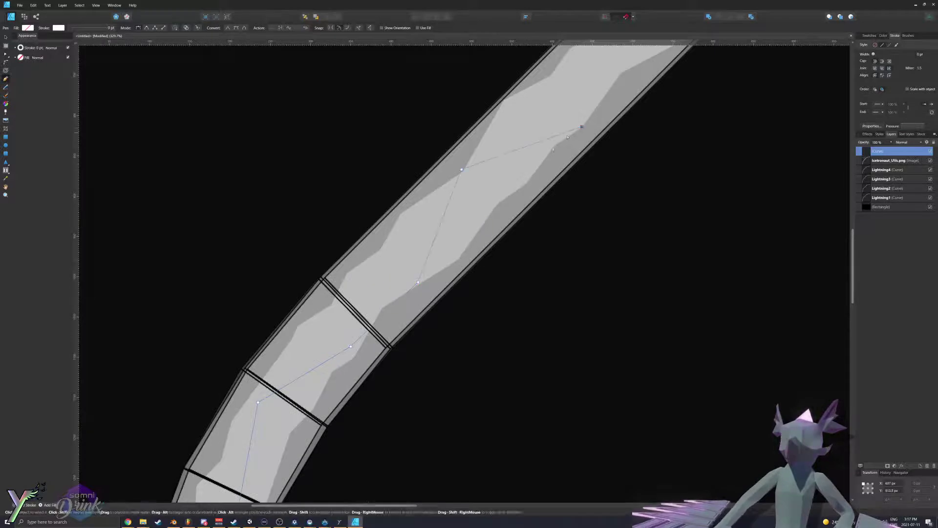
pyautogui.keyDown('ctrl'); pyautogui.scroll(-5, 567, 136); pyautogui.keyUp('ctrl')
pyautogui.keyDown('ctrl'); pyautogui.scroll(6, 552, 146); pyautogui.keyUp('ctrl')
pyautogui.scroll(1, 551, 158)
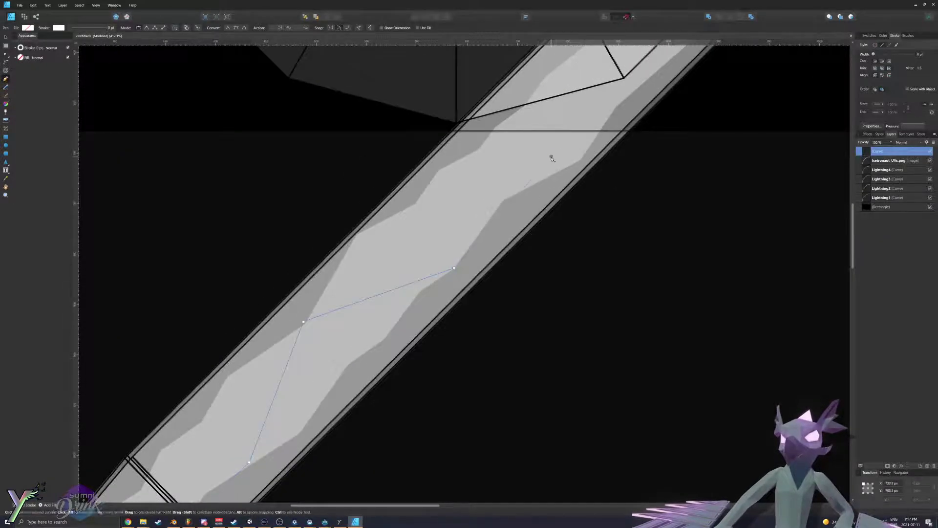
pyautogui.keyDown('ctrl'); pyautogui.scroll(-3, 551, 156); pyautogui.keyUp('ctrl')
pyautogui.keyDown('ctrl'); pyautogui.scroll(3, 590, 82); pyautogui.keyUp('ctrl')
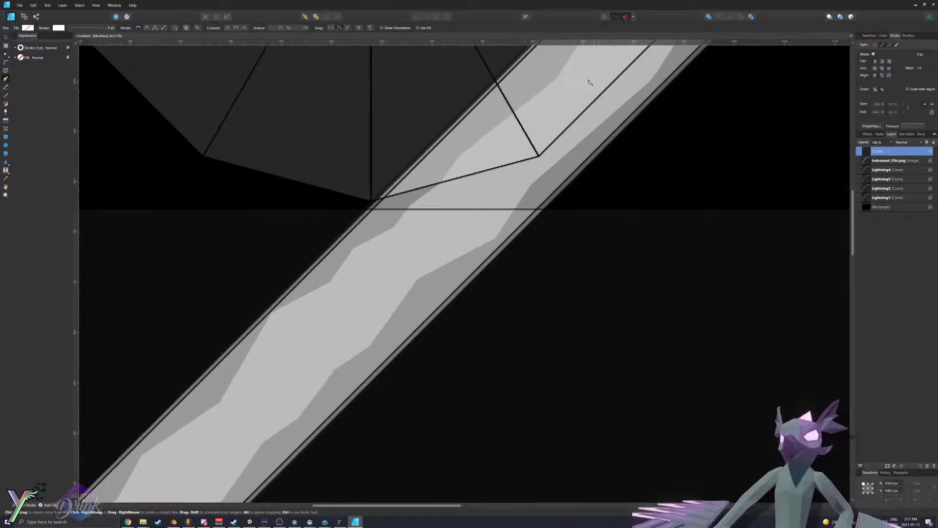
# Step: Extend the fifth jagged path past the large round UV island and around the upper bend
pyautogui.keyDown('ctrl'); pyautogui.scroll(-3, 582, 73); pyautogui.keyUp('ctrl')
pyautogui.keyDown('ctrl'); pyautogui.scroll(3, 581, 160); pyautogui.keyUp('ctrl')
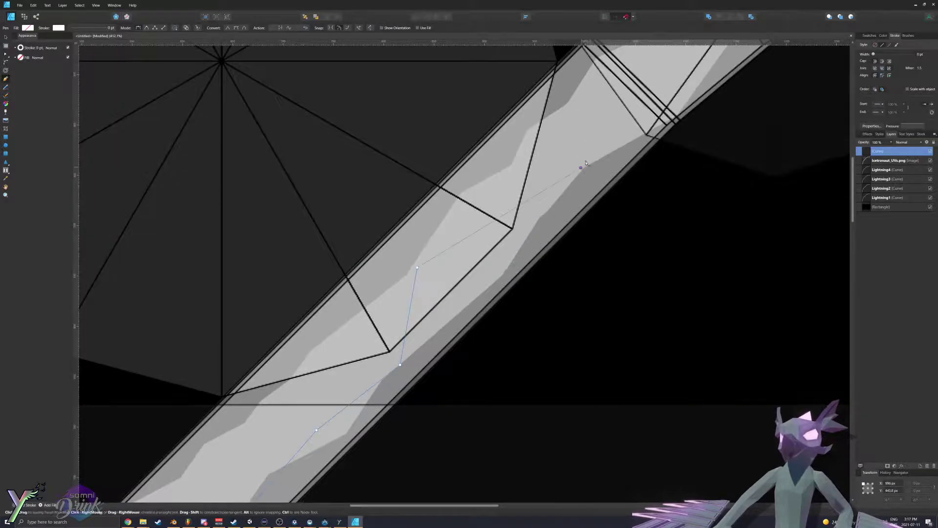
pyautogui.keyDown('ctrl'); pyautogui.scroll(-2, 586, 163); pyautogui.keyUp('ctrl')
pyautogui.keyDown('ctrl'); pyautogui.scroll(-2, 604, 125); pyautogui.keyUp('ctrl')
pyautogui.keyDown('ctrl'); pyautogui.scroll(3, 648, 123); pyautogui.keyUp('ctrl')
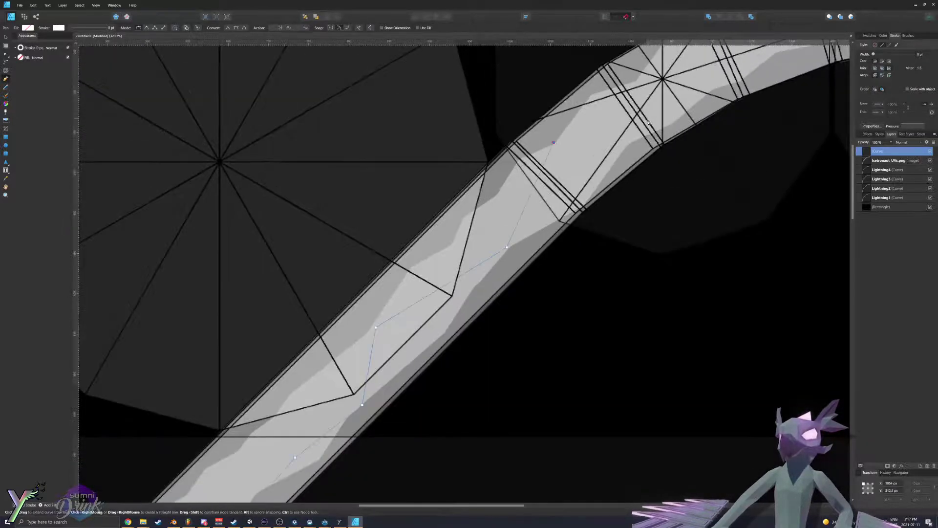
pyautogui.keyDown('ctrl'); pyautogui.scroll(-2, 717, 78); pyautogui.keyUp('ctrl')
pyautogui.keyDown('ctrl'); pyautogui.scroll(2, 635, 98); pyautogui.keyUp('ctrl')
pyautogui.keyDown('ctrl'); pyautogui.scroll(-2, 616, 105); pyautogui.keyUp('ctrl')
pyautogui.keyDown('ctrl'); pyautogui.scroll(3, 601, 112); pyautogui.keyUp('ctrl')
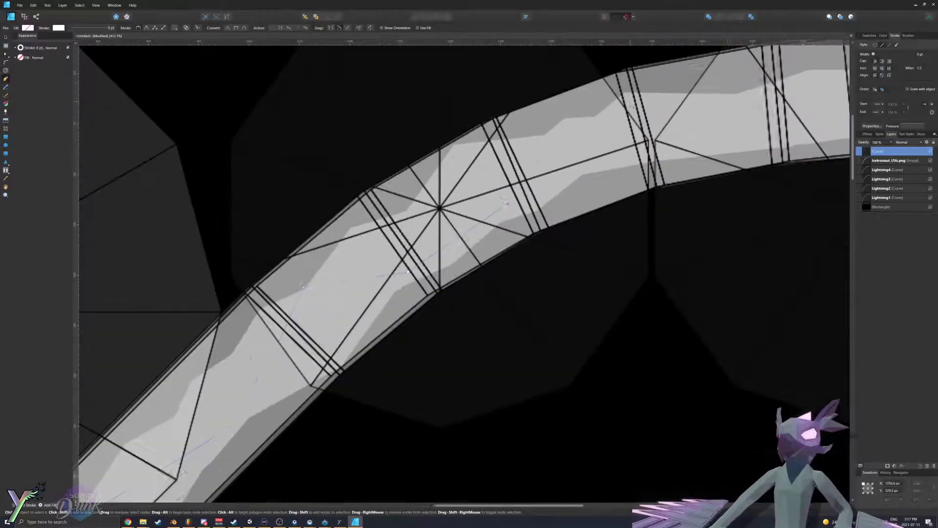
pyautogui.keyDown('ctrl'); pyautogui.scroll(-2, 600, 112); pyautogui.keyUp('ctrl')
pyautogui.keyDown('ctrl'); pyautogui.scroll(-2, 684, 98); pyautogui.keyUp('ctrl')
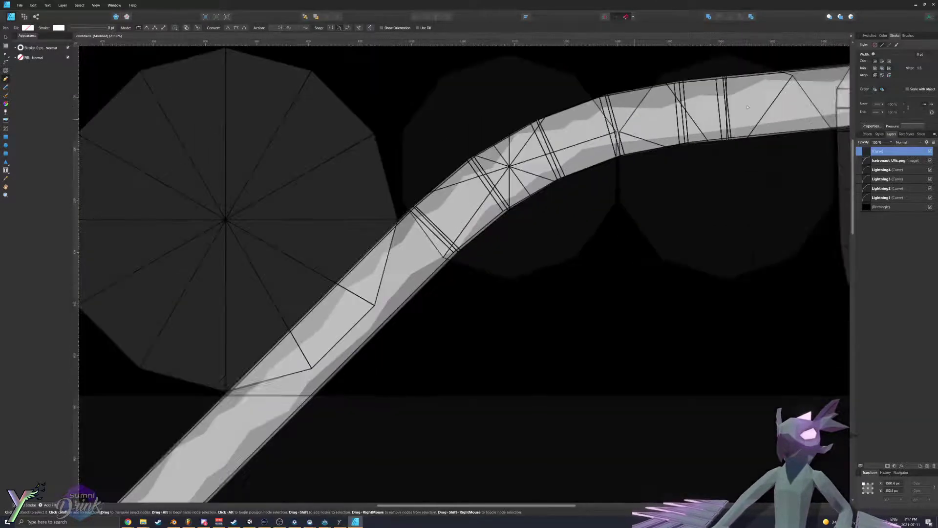
# Step: Finish the fifth jagged path just beyond the strip's far end and give it a 37.8 pt stroke width
pyautogui.keyDown('ctrl'); pyautogui.scroll(3, 733, 90); pyautogui.keyUp('ctrl')
pyautogui.keyDown('ctrl'); pyautogui.scroll(-3, 772, 95); pyautogui.keyUp('ctrl')
pyautogui.keyDown('ctrl'); pyautogui.scroll(2, 811, 101); pyautogui.keyUp('ctrl')
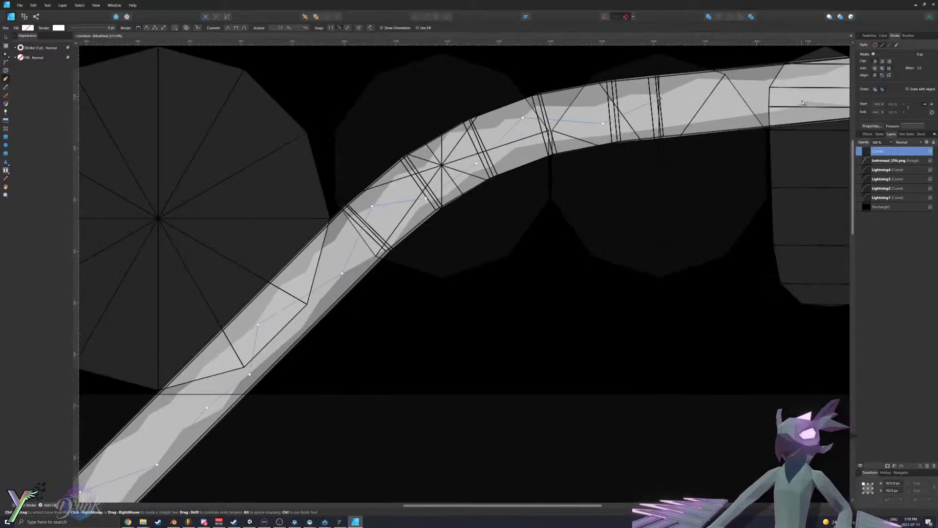
pyautogui.keyDown('ctrl'); pyautogui.scroll(-3, 811, 101); pyautogui.keyUp('ctrl')
pyautogui.keyDown('ctrl'); pyautogui.scroll(3, 823, 79); pyautogui.keyUp('ctrl')
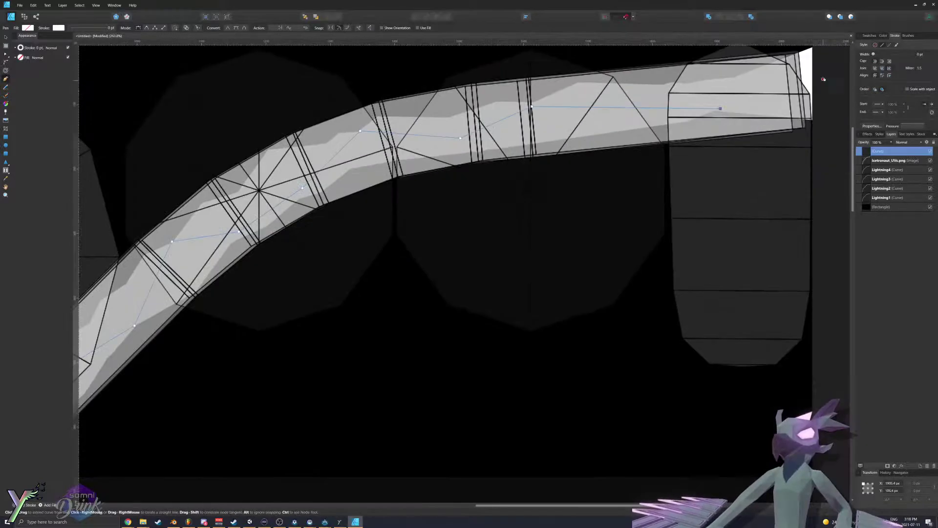
pyautogui.keyDown('ctrl'); pyautogui.scroll(-3, 821, 94); pyautogui.keyUp('ctrl')
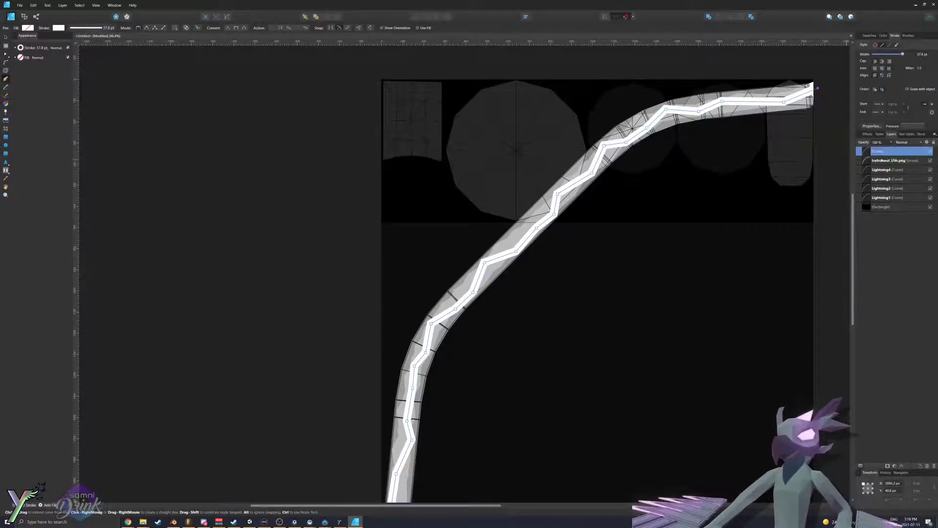
# Step: Place the fifth jagged curve's layer beneath the UV image layer and rename it Lightning5
pyautogui.moveTo(866, 153); pyautogui.dragTo(864, 167)
pyautogui.doubleClick(878, 160)
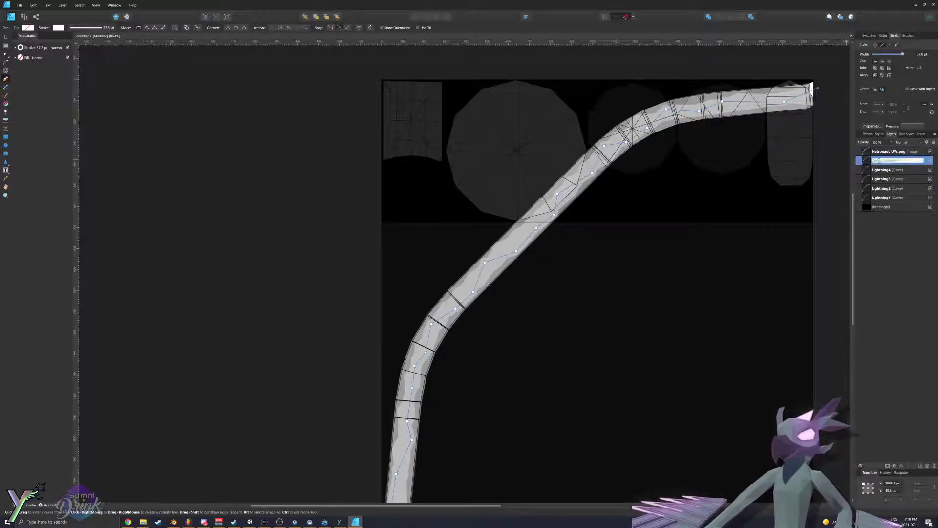
pyautogui.write('Lightning')
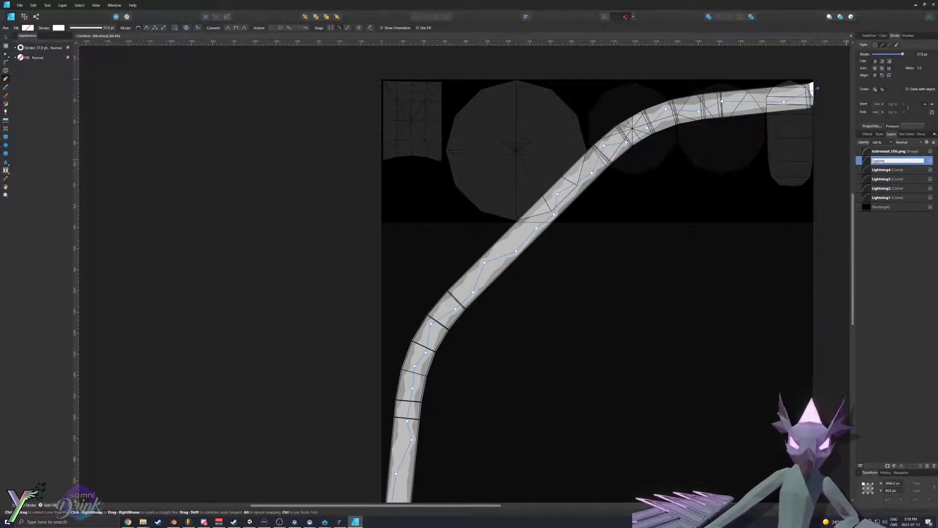
pyautogui.write('5')
pyautogui.press('Return')
# Step: Deselect the fifth curve, start a sixth jagged Pen path below the UV strip and run it up through the lower bend
pyautogui.keyDown('ctrl'); pyautogui.scroll(-3, 576, 282); pyautogui.keyUp('ctrl')
pyautogui.keyDown('ctrl'); pyautogui.scroll(6, 490, 410); pyautogui.keyUp('ctrl')
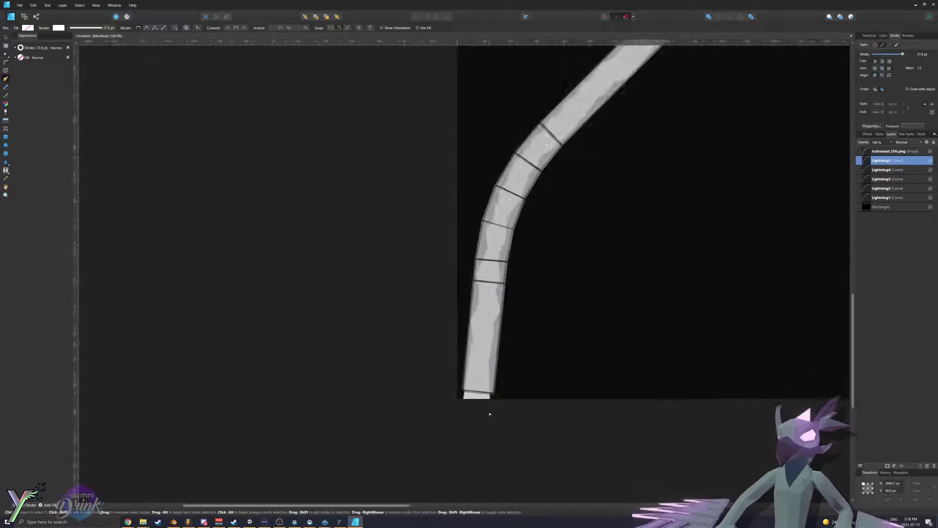
pyautogui.keyDown('ctrl'); pyautogui.scroll(3, 490, 414); pyautogui.keyUp('ctrl')
pyautogui.click(477, 401)
pyautogui.hotkey('ctrl', 'z')
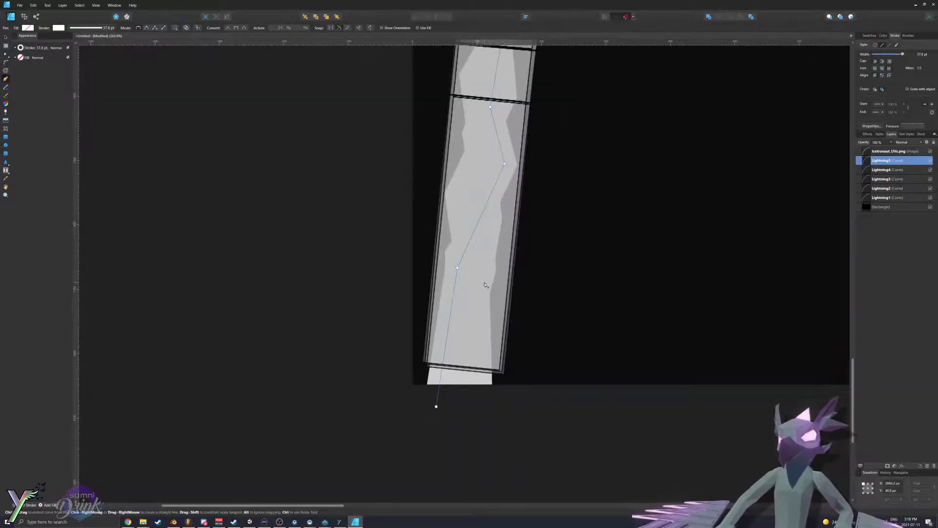
pyautogui.press('Escape')
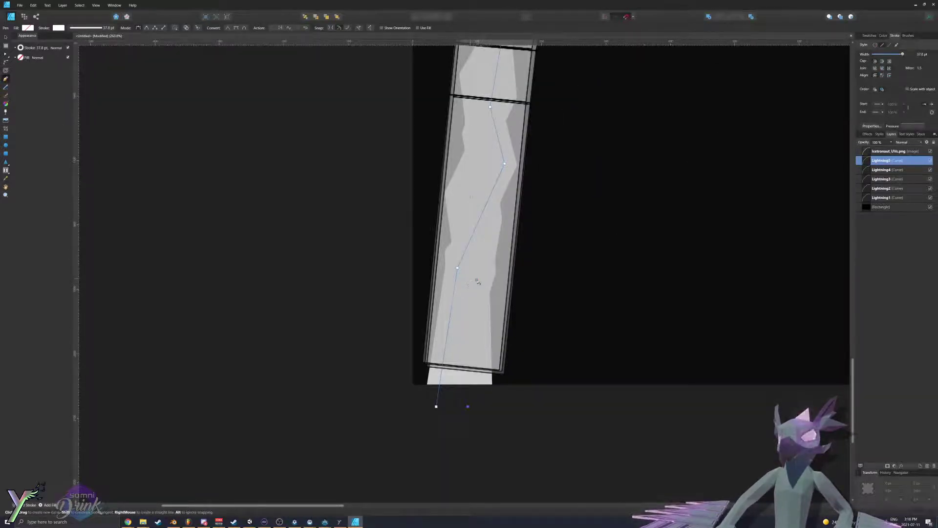
pyautogui.click(467, 406)
pyautogui.click(476, 280)
pyautogui.click(499, 199)
pyautogui.scroll(5, 490, 224)
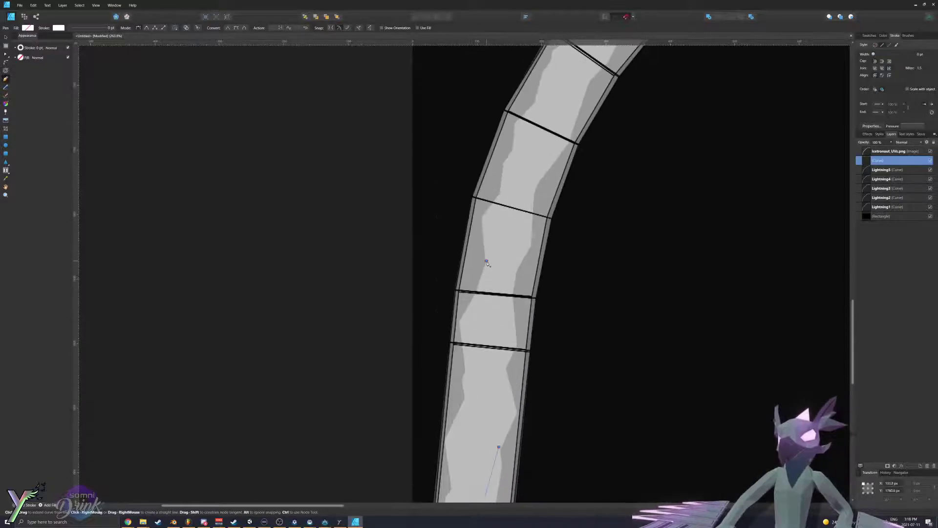
pyautogui.scroll(4, 539, 173)
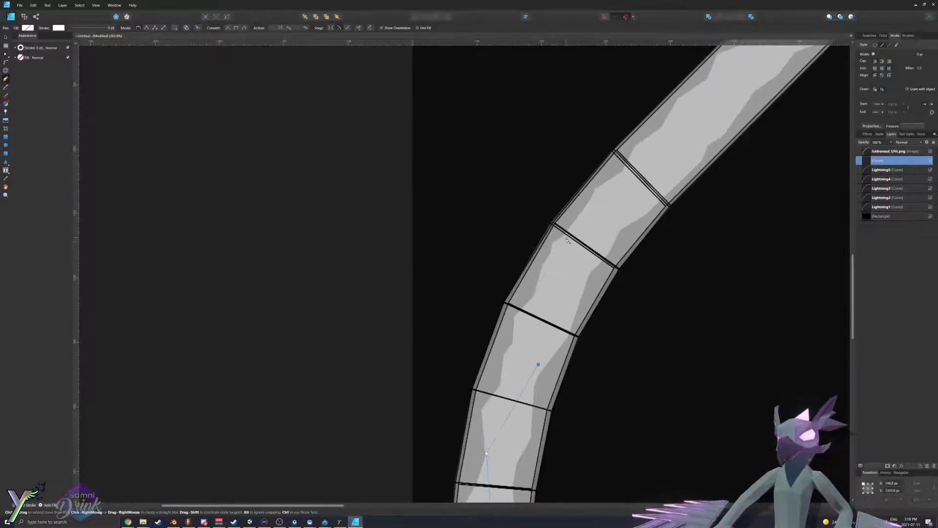
pyautogui.click(566, 238)
# Step: Continue the sixth jagged path along the straight middle section and into the upper bend
pyautogui.click(702, 149)
pyautogui.keyDown('ctrl'); pyautogui.scroll(-2, 703, 148); pyautogui.keyUp('ctrl')
pyautogui.keyDown('ctrl'); pyautogui.scroll(2, 732, 122); pyautogui.keyUp('ctrl')
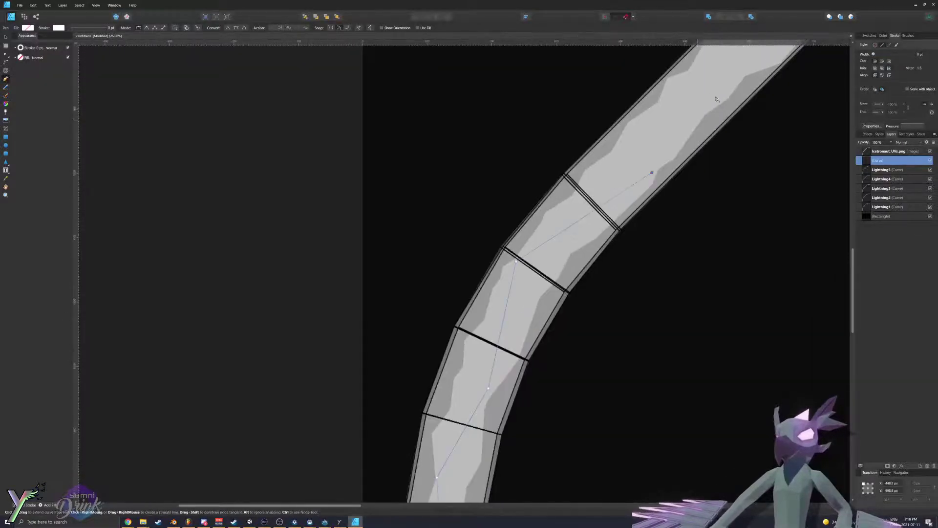
pyautogui.keyDown('ctrl'); pyautogui.scroll(-3, 747, 72); pyautogui.keyUp('ctrl')
pyautogui.keyDown('ctrl'); pyautogui.scroll(3, 575, 239); pyautogui.keyUp('ctrl')
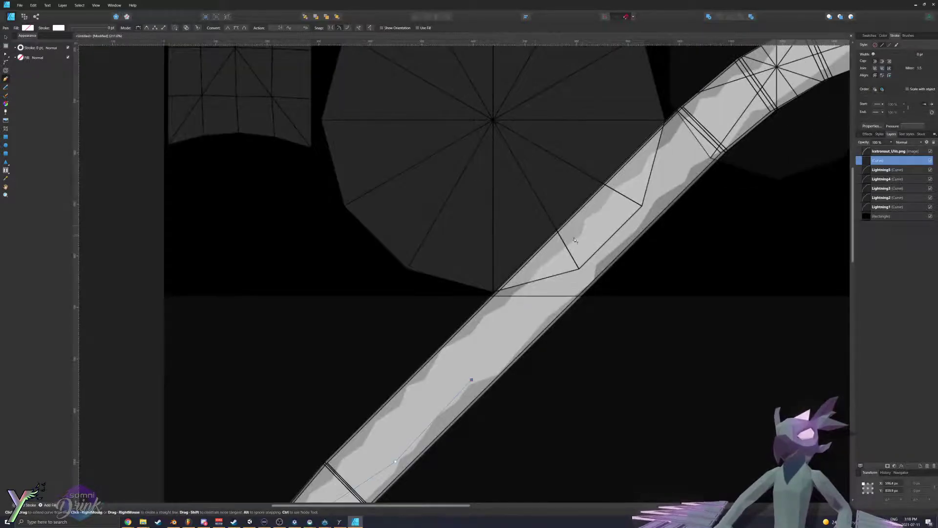
pyautogui.click(669, 142)
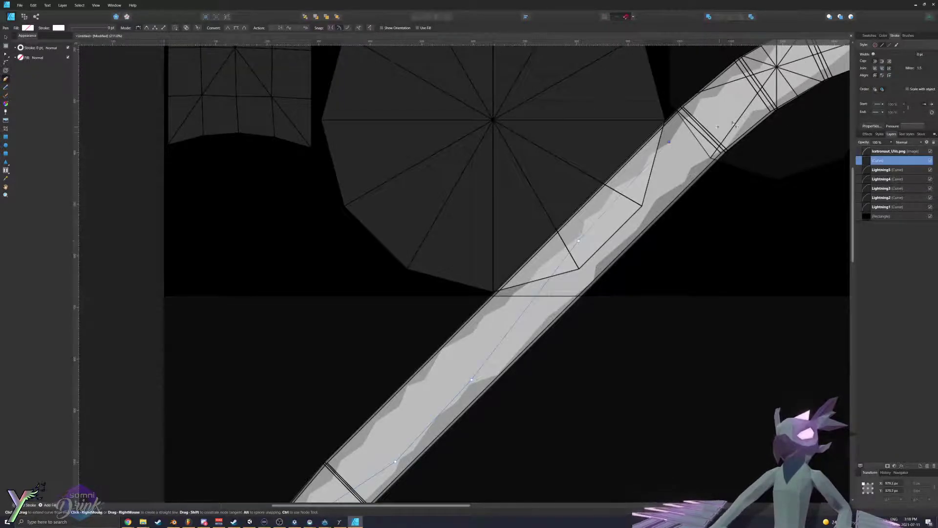
pyautogui.click(746, 112)
# Step: Finish the sixth jagged path around the upper bend to just beyond the strip's far end, with a 37.8 pt stroke width
pyautogui.moveTo(746, 112); pyautogui.dragTo(688, 140, button='middle')
pyautogui.keyDown('ctrl'); pyautogui.scroll(-3, 746, 85); pyautogui.keyUp('ctrl')
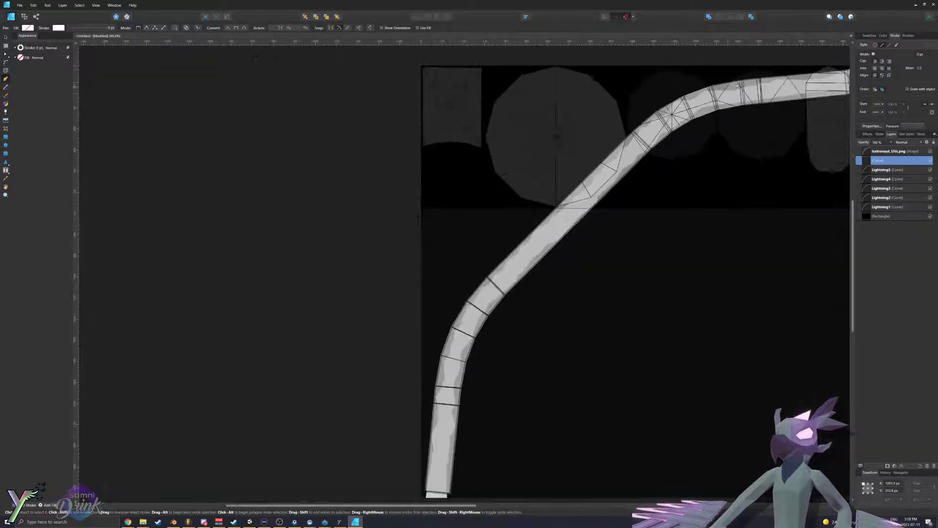
pyautogui.keyDown('ctrl'); pyautogui.scroll(2, 723, 116); pyautogui.keyUp('ctrl')
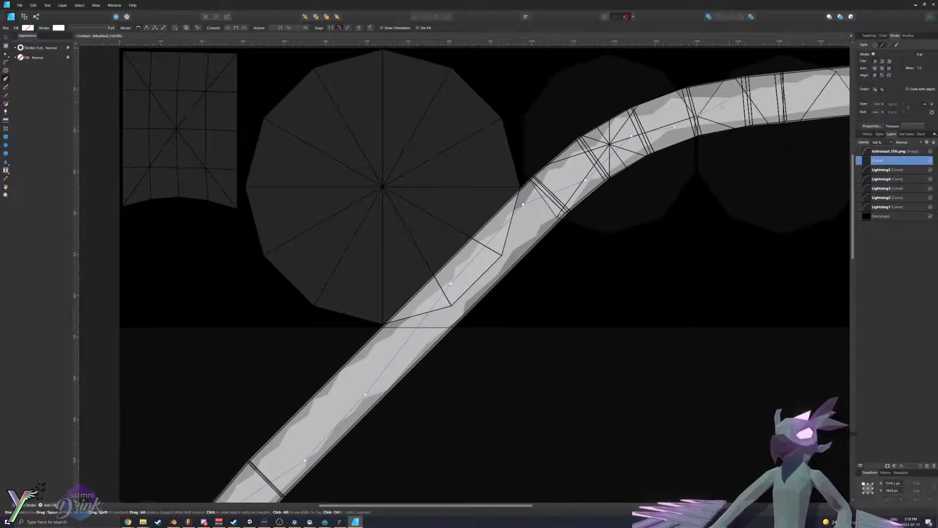
pyautogui.keyDown('ctrl'); pyautogui.scroll(1, 681, 122); pyautogui.keyUp('ctrl')
pyautogui.moveTo(788, 101); pyautogui.dragTo(777, 103, button='middle')
pyautogui.keyDown('ctrl'); pyautogui.scroll(-3, 778, 103); pyautogui.keyUp('ctrl')
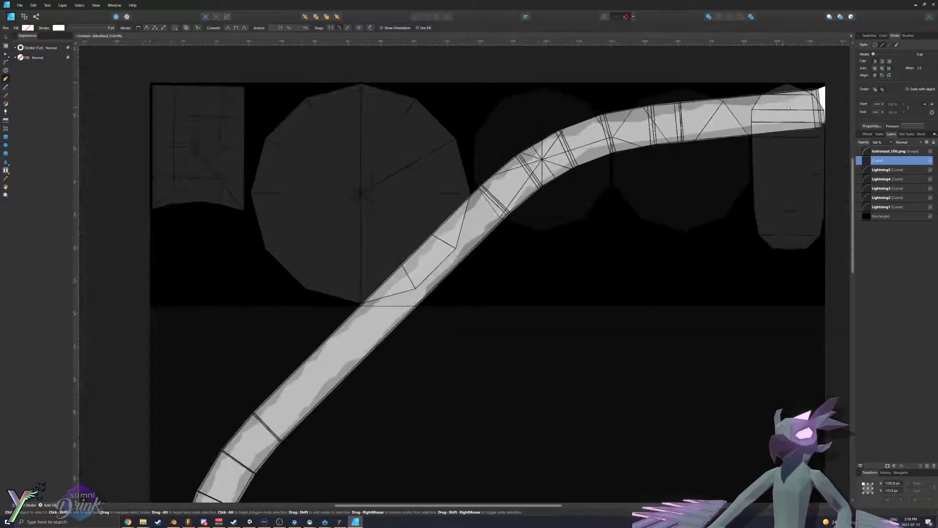
pyautogui.keyDown('ctrl'); pyautogui.scroll(2, 823, 98); pyautogui.keyUp('ctrl')
pyautogui.click(838, 113)
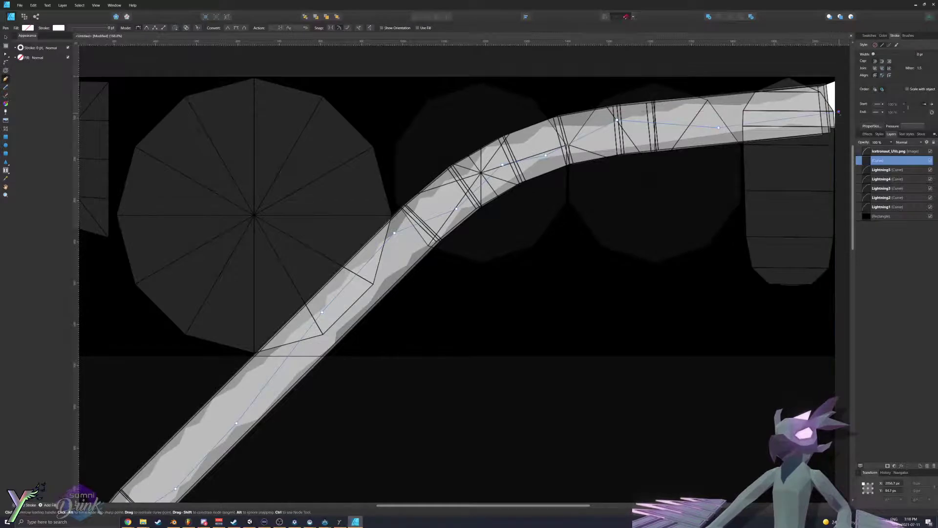
pyautogui.moveTo(874, 55); pyautogui.dragTo(902, 55)
# Step: Rename the sixth jagged curve's layer as Lightning6
pyautogui.keyDown('ctrl'); pyautogui.scroll(-4, 627, 153); pyautogui.keyUp('ctrl')
pyautogui.keyDown('ctrl'); pyautogui.scroll(3, 534, 252); pyautogui.keyUp('ctrl')
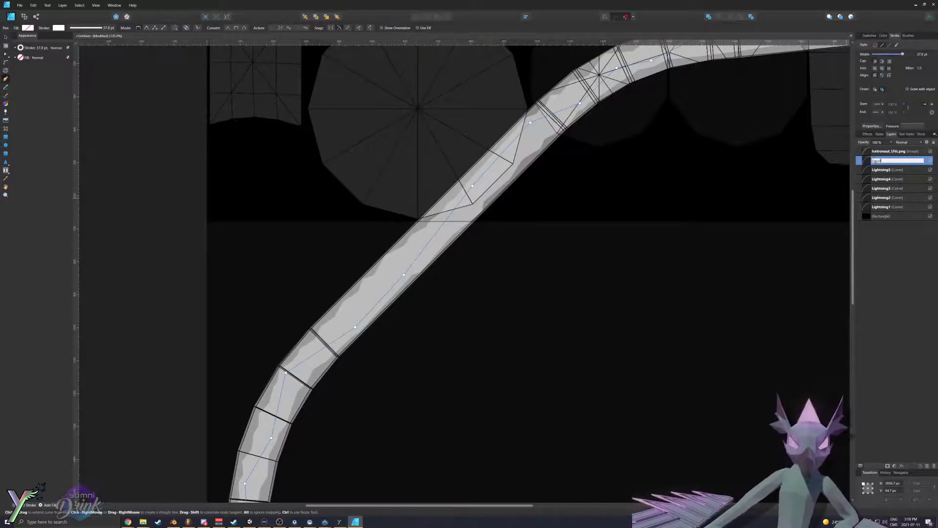
pyautogui.press('BackSpace')
pyautogui.press('BackSpace')
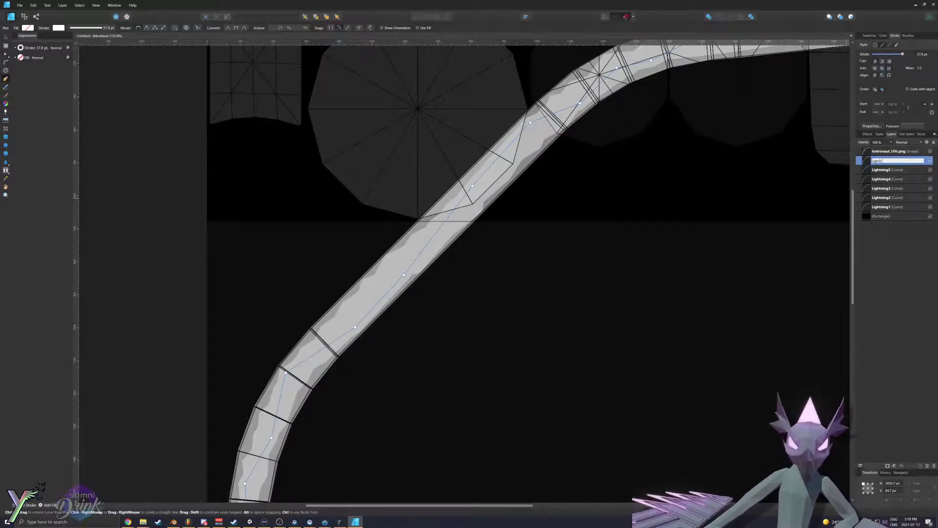
pyautogui.write('6')
pyautogui.press('Return')
# Step: Start a seventh jagged Pen path below the UV strip's lower end and run it up through the lower bend
pyautogui.keyDown('ctrl'); pyautogui.scroll(-3, 368, 211); pyautogui.keyUp('ctrl')
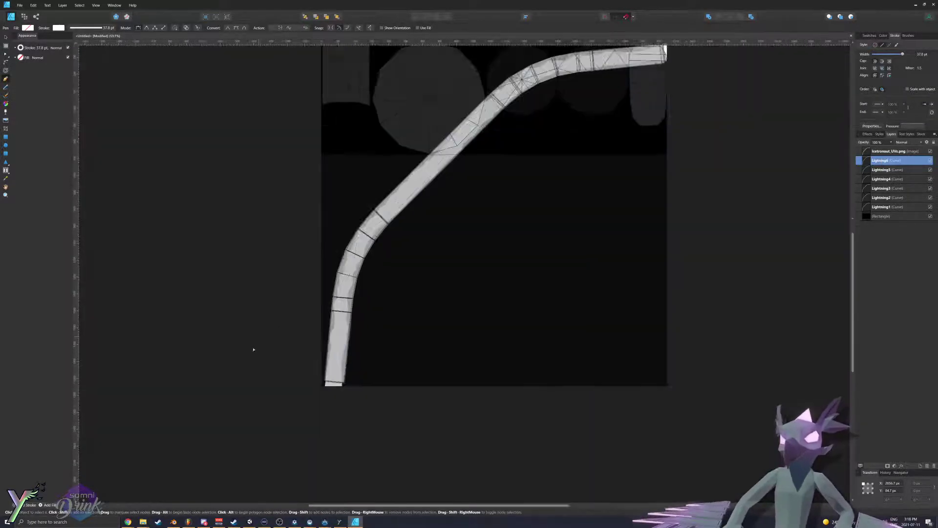
pyautogui.keyDown('ctrl'); pyautogui.scroll(2, 254, 349); pyautogui.keyUp('ctrl')
pyautogui.keyDown('ctrl'); pyautogui.scroll(2, 402, 384); pyautogui.keyUp('ctrl')
pyautogui.click(359, 434)
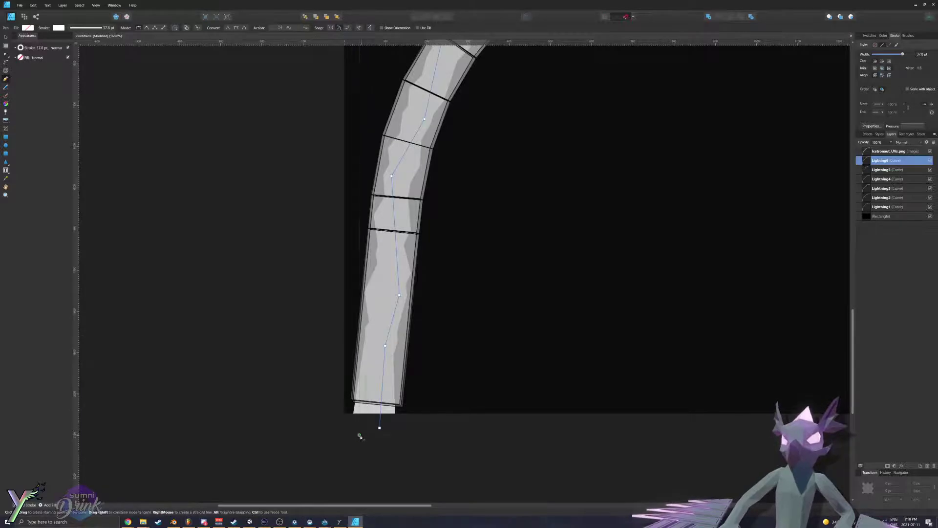
pyautogui.click(384, 361)
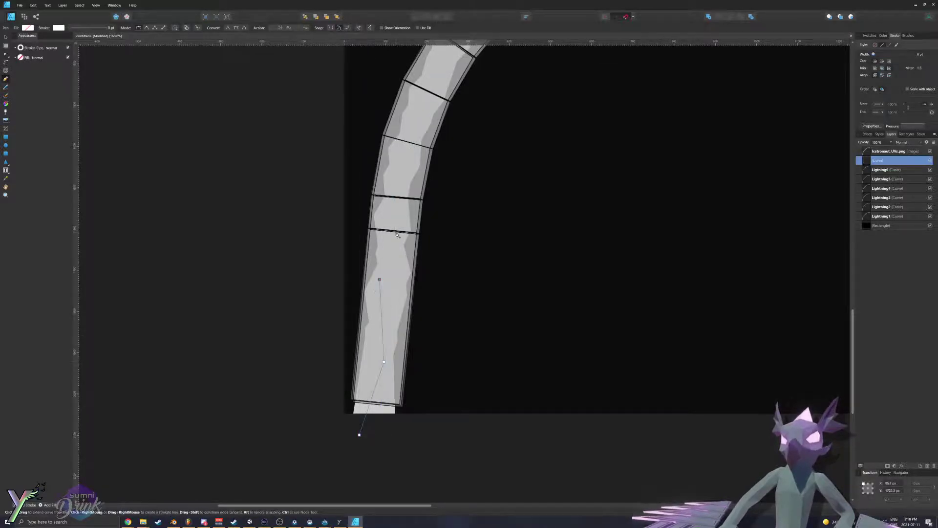
pyautogui.scroll(3, 398, 233)
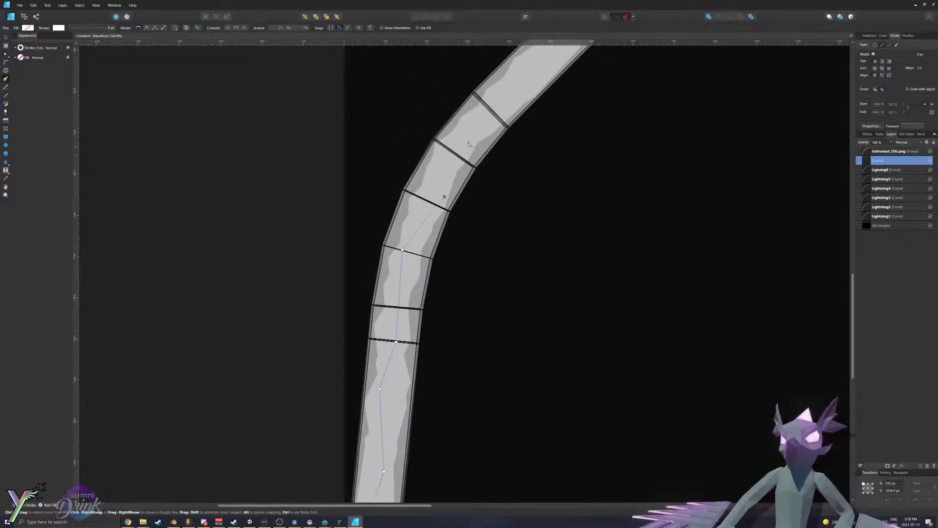
# Step: Continue the seventh jagged path out of the lower bend, along the straight middle section and up to the upper bend
pyautogui.scroll(7, 379, 280)
pyautogui.hscroll(5, 371, 259)
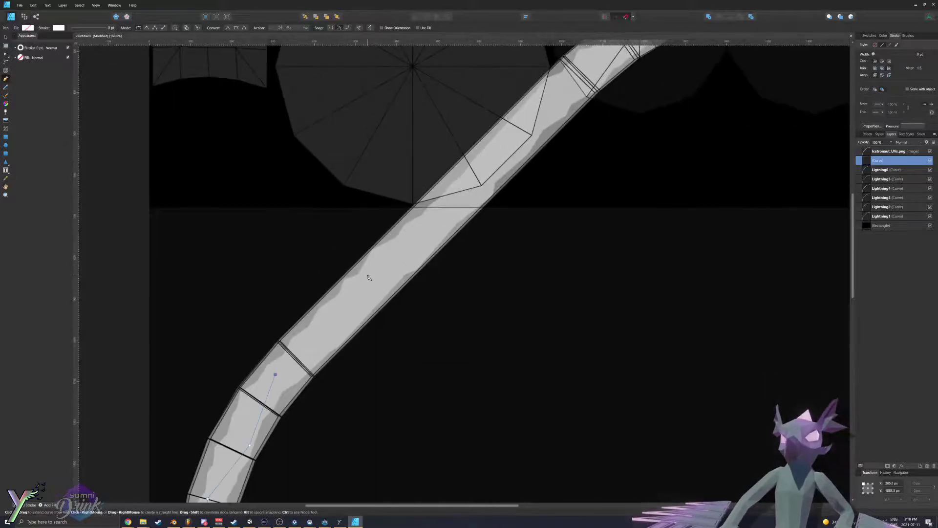
pyautogui.click(425, 239)
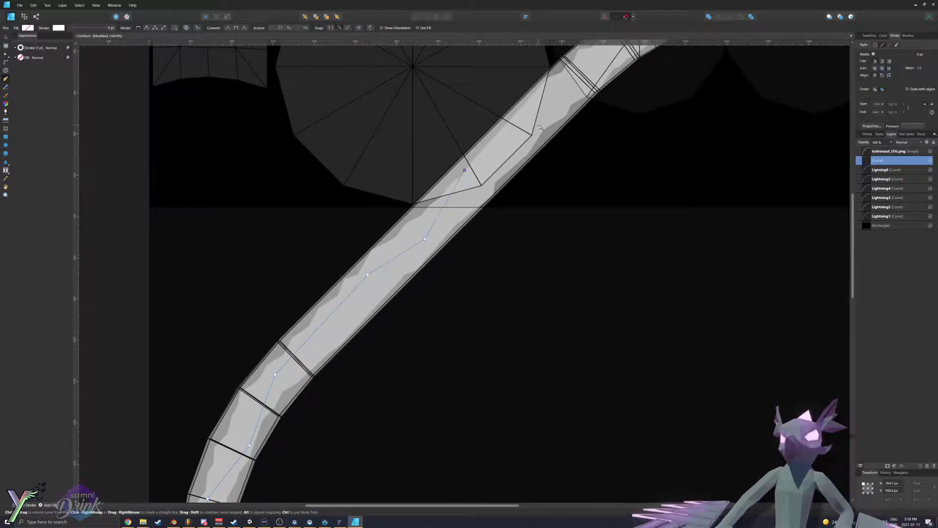
pyautogui.click(539, 126)
pyautogui.click(557, 76)
# Step: Finish the seventh jagged path around the upper bend to the strip's far end, with a 37.8 pt stroke width
pyautogui.keyDown('ctrl'); pyautogui.scroll(-2, 557, 76); pyautogui.keyUp('ctrl')
pyautogui.keyDown('ctrl'); pyautogui.scroll(3, 598, 52); pyautogui.keyUp('ctrl')
pyautogui.keyDown('ctrl'); pyautogui.scroll(-3, 518, 137); pyautogui.keyUp('ctrl')
pyautogui.keyDown('ctrl'); pyautogui.scroll(2, 607, 73); pyautogui.keyUp('ctrl')
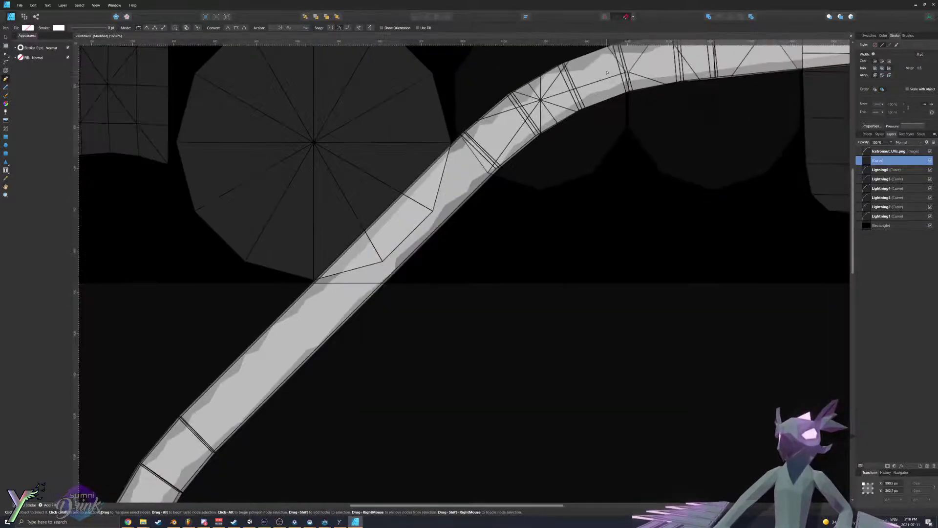
pyautogui.keyDown('ctrl'); pyautogui.scroll(1, 606, 73); pyautogui.keyUp('ctrl')
pyautogui.click(634, 67)
pyautogui.keyDown('ctrl'); pyautogui.scroll(-3, 625, 97); pyautogui.keyUp('ctrl')
pyautogui.keyDown('ctrl'); pyautogui.scroll(2, 697, 75); pyautogui.keyUp('ctrl')
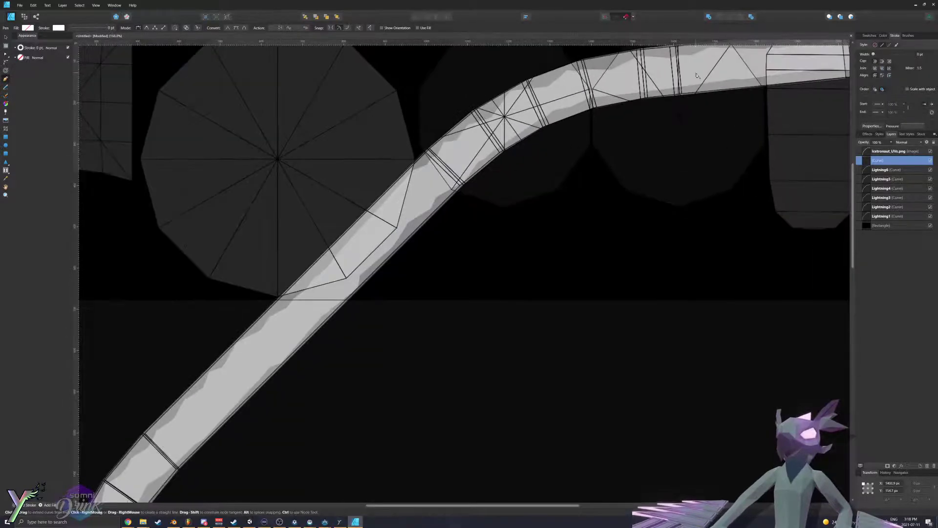
pyautogui.keyDown('ctrl'); pyautogui.scroll(-3, 696, 77); pyautogui.keyUp('ctrl')
pyautogui.click(814, 60)
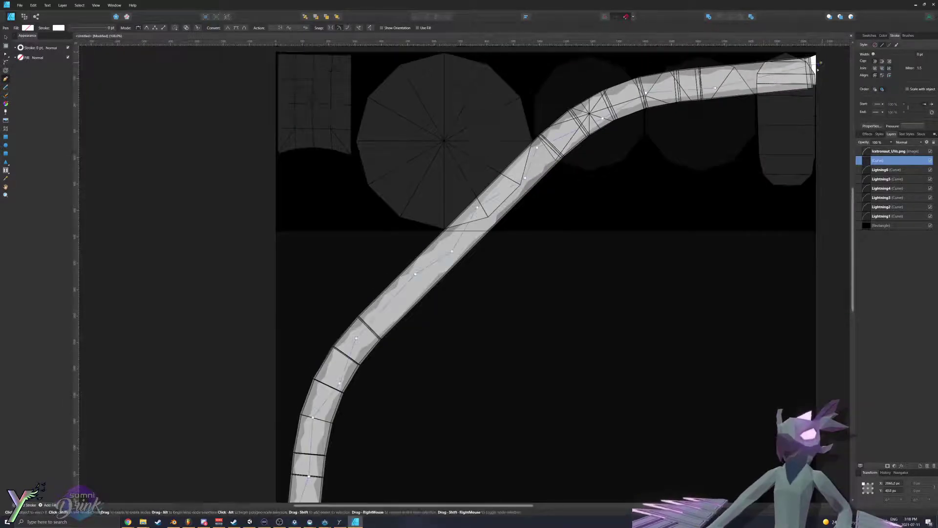
pyautogui.keyDown('ctrl'); pyautogui.scroll(2, 535, 135); pyautogui.keyUp('ctrl')
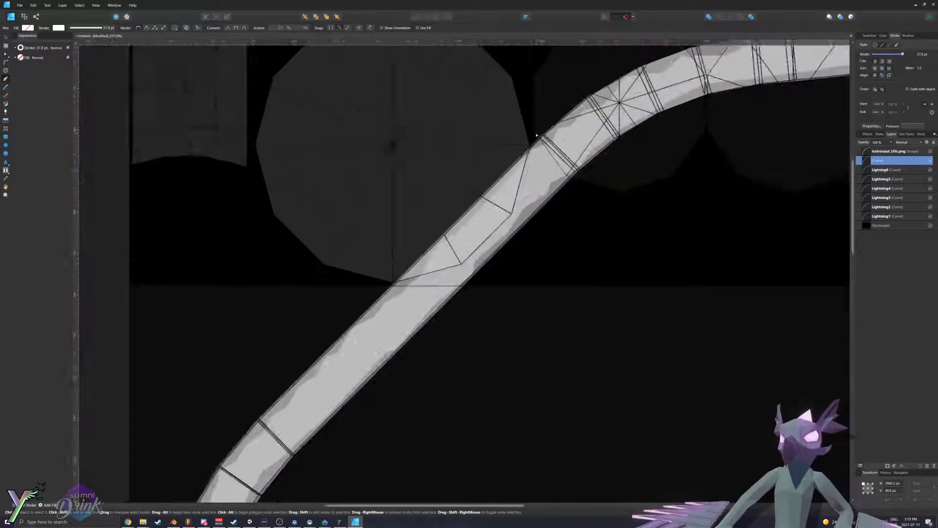
# Step: Rename the seventh jagged curve's layer as Lighytning6 and reopen its name for editing
pyautogui.keyDown('ctrl'); pyautogui.scroll(-6, 536, 135); pyautogui.keyUp('ctrl')
pyautogui.keyDown('ctrl'); pyautogui.scroll(4, 413, 360); pyautogui.keyUp('ctrl')
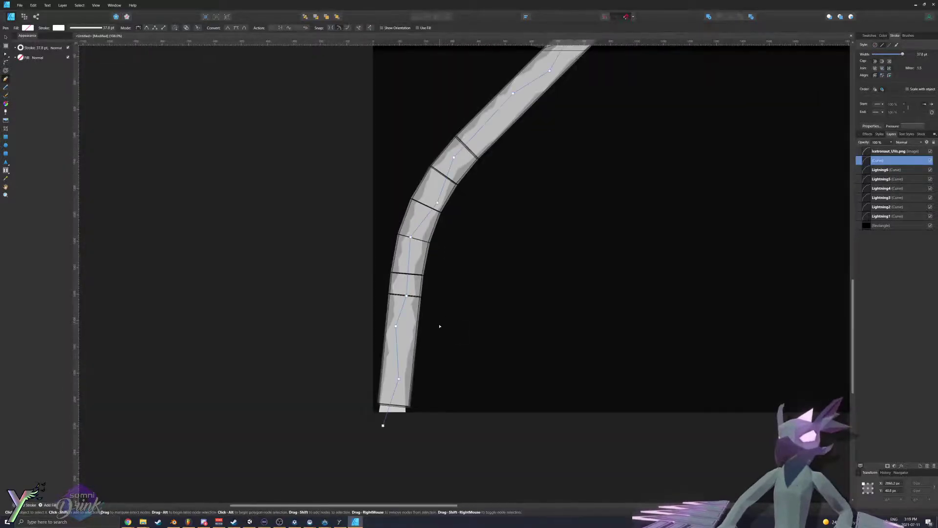
pyautogui.keyDown('ctrl'); pyautogui.scroll(2, 440, 326); pyautogui.keyUp('ctrl')
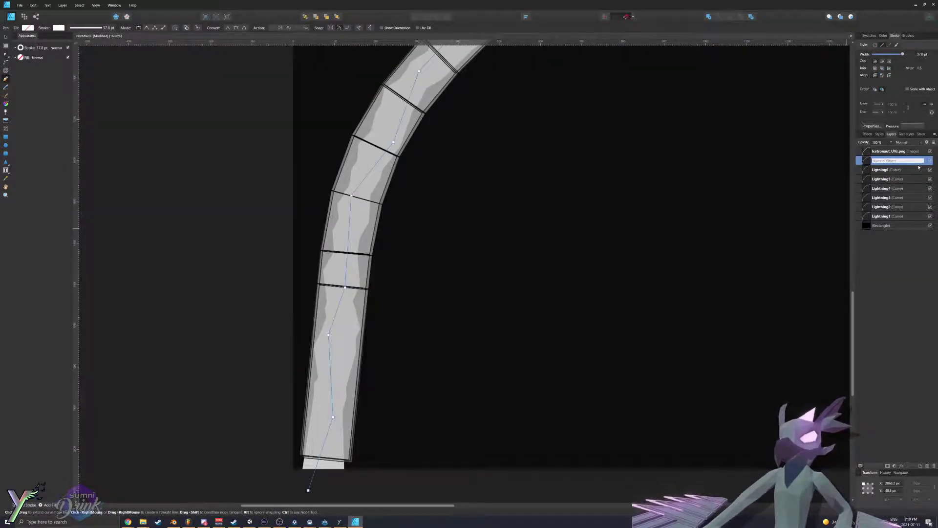
pyautogui.write('Lighytning6')
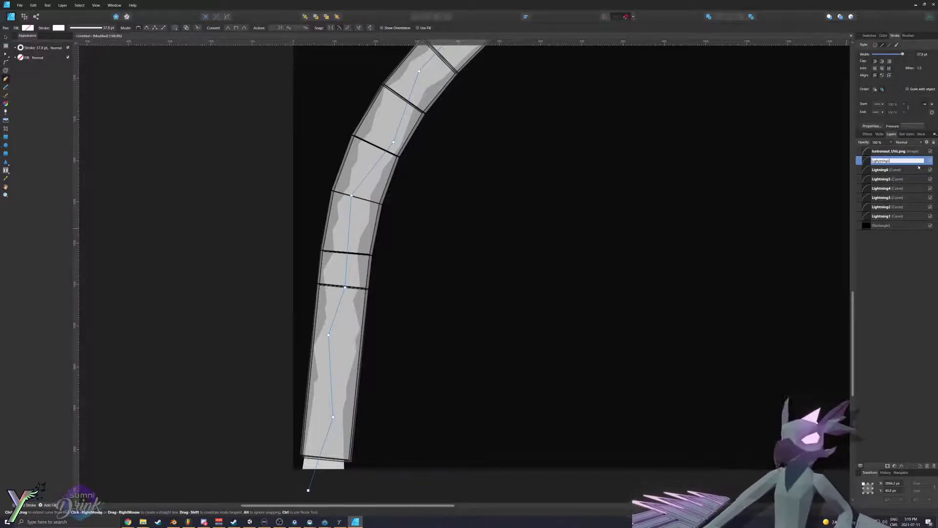
pyautogui.press('Return')
pyautogui.doubleClick(882, 161)
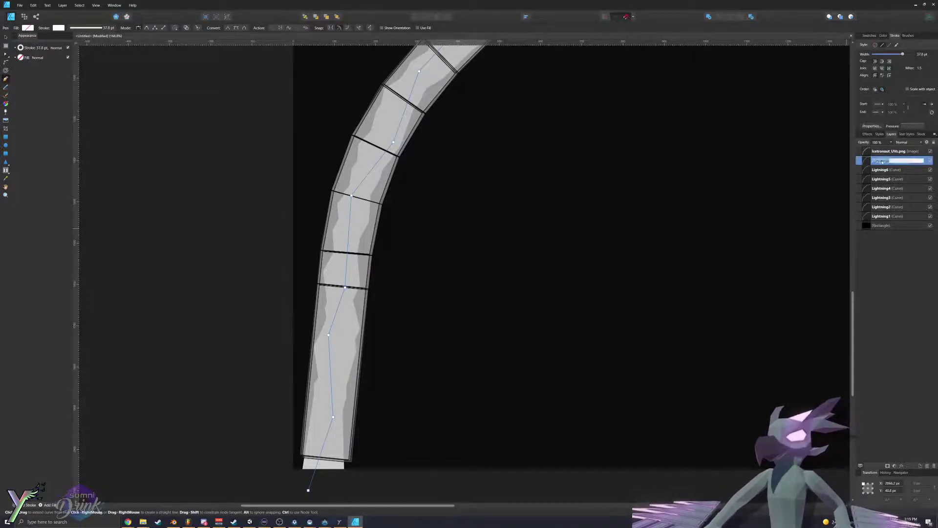
# Step: Rename the newest curve layer to Lightning7 and correct the misspelled name of the curve layer below it to Lightning6
pyautogui.write('Lightning7')
pyautogui.press('Return')
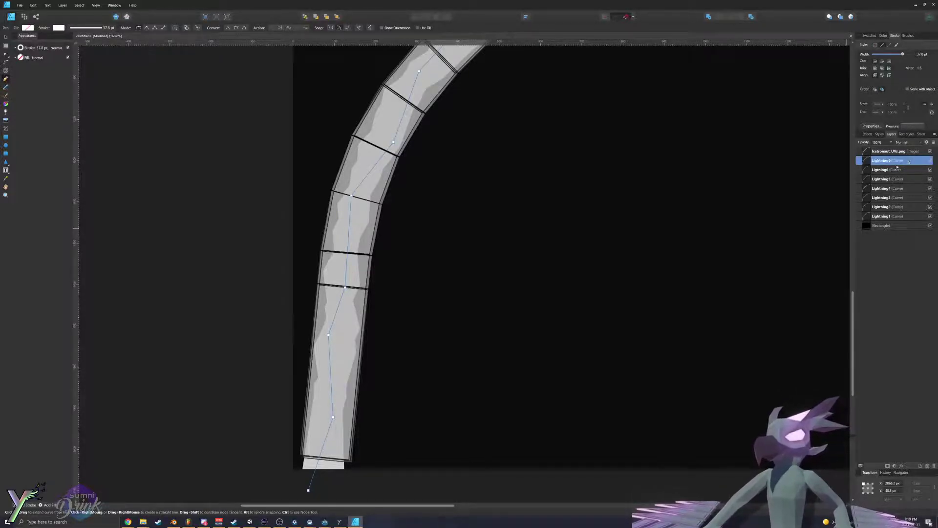
pyautogui.doubleClick(885, 170)
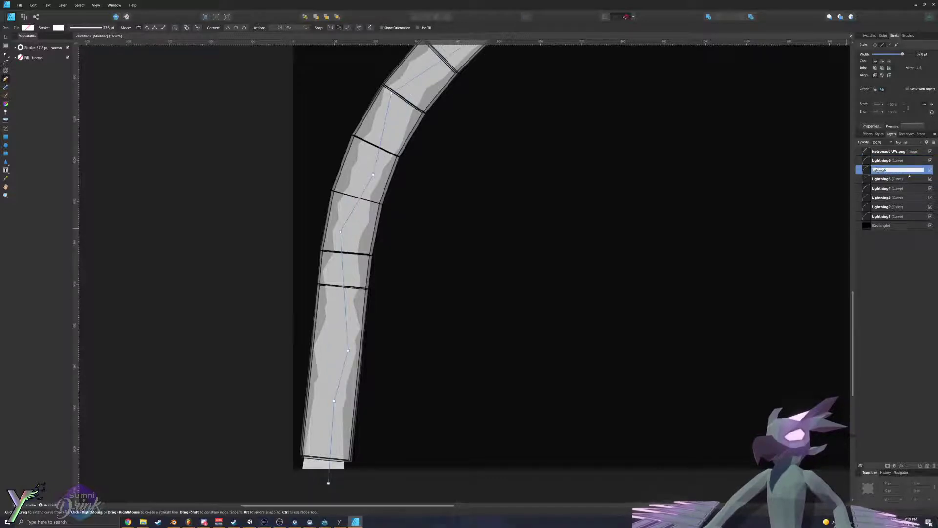
pyautogui.write('h')
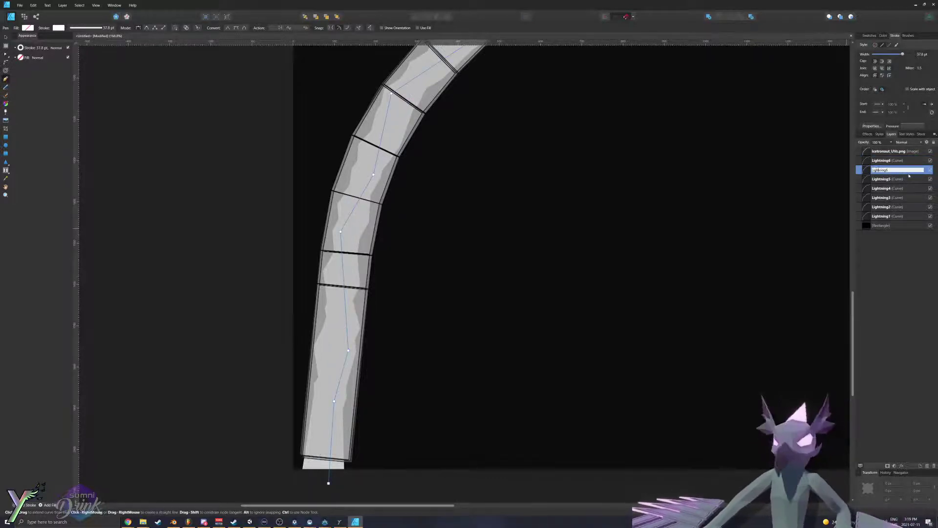
pyautogui.press('Return')
pyautogui.click(885, 161)
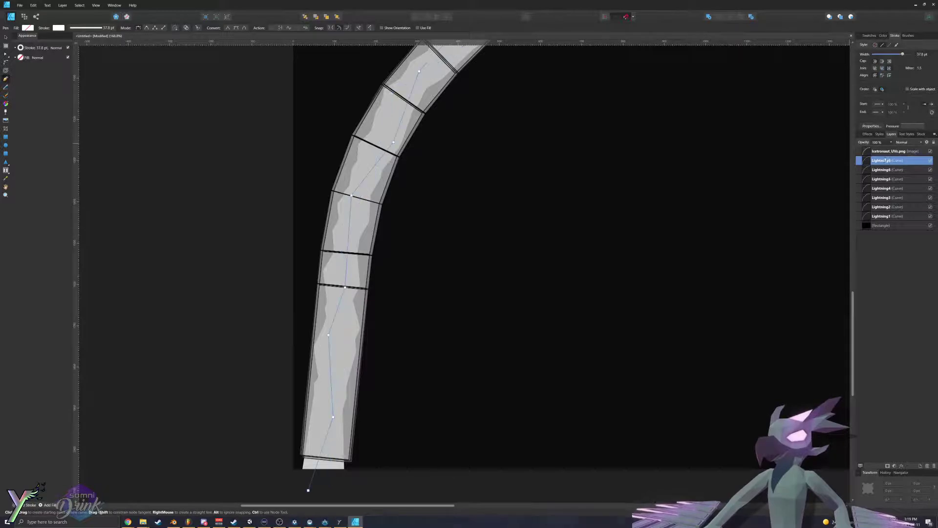
pyautogui.click(906, 162)
pyautogui.press('BackSpace')
pyautogui.write('7')
pyautogui.press('Return')
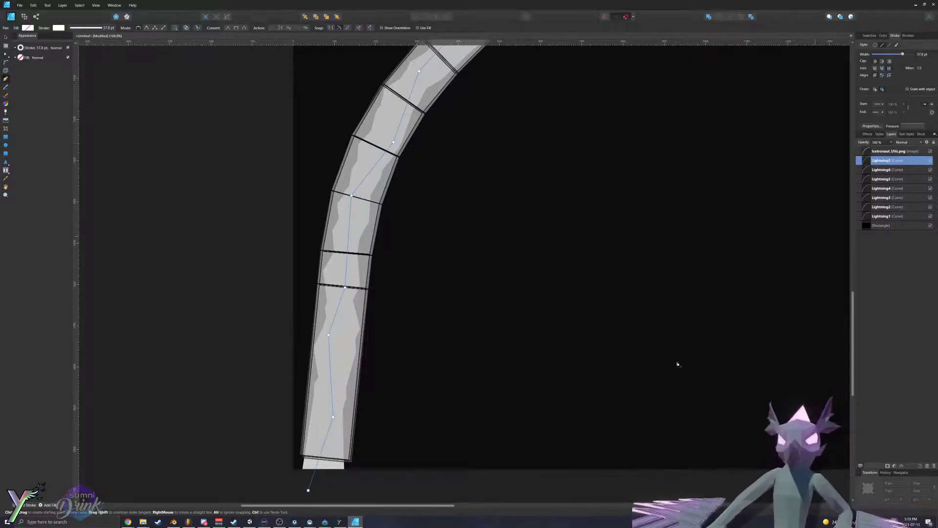
# Step: Start a new zigzag Pen path just below the strip's lower end and place nodes up through its bend into the diagonal section
pyautogui.press('Escape')
pyautogui.click(328, 478)
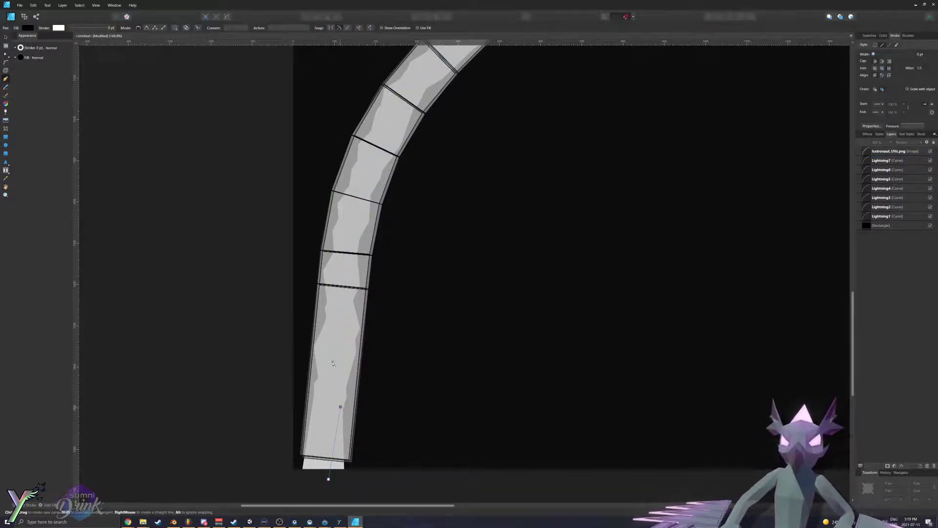
pyautogui.click(328, 321)
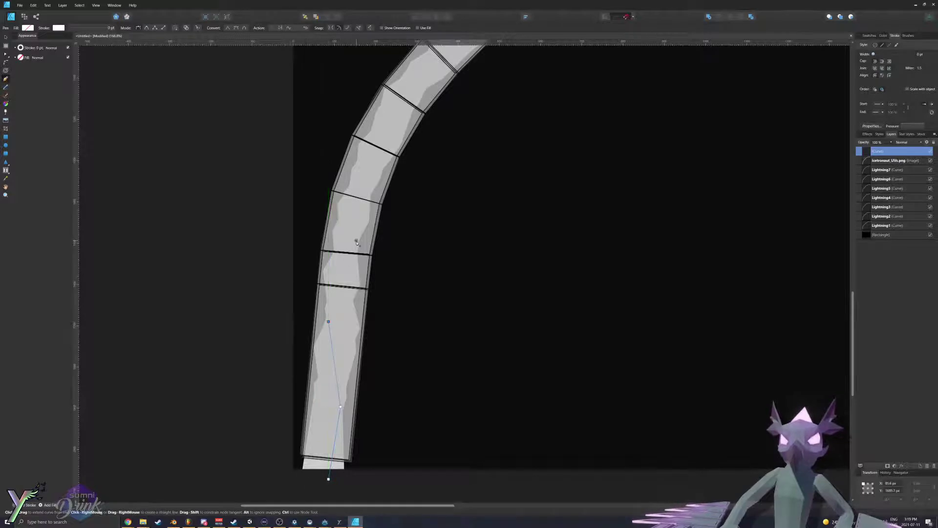
pyautogui.click(356, 240)
pyautogui.click(364, 154)
pyautogui.click(410, 107)
pyautogui.scroll(5, 413, 145)
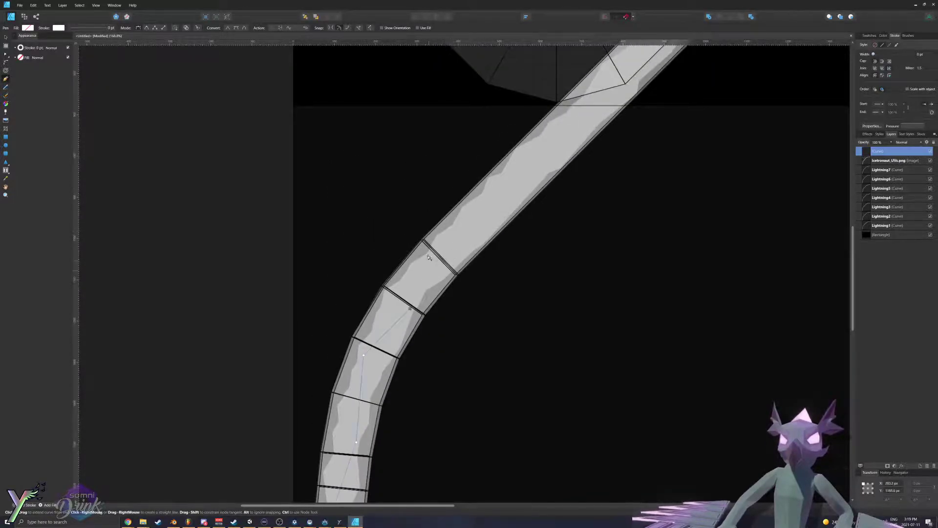
pyautogui.click(453, 265)
pyautogui.click(488, 191)
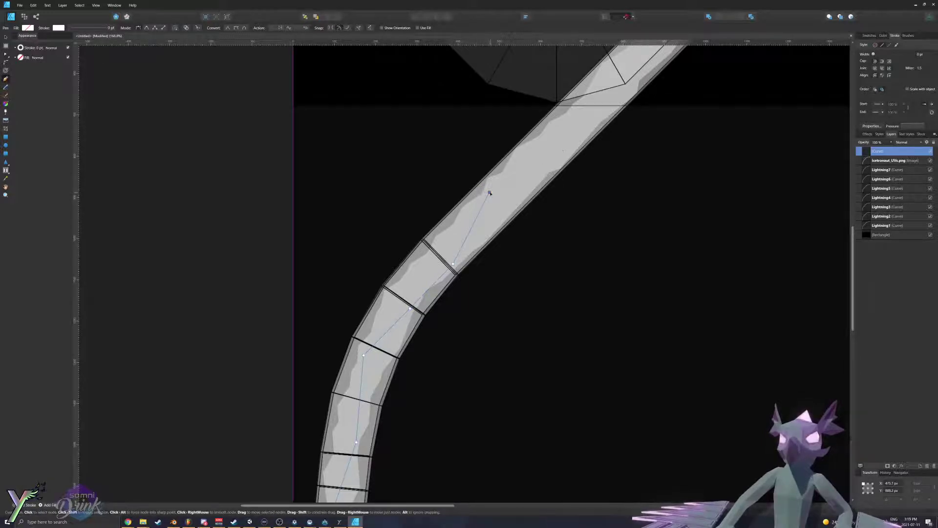
# Step: Continue the zigzag path along the rest of the strip and end it just beyond the canvas's right edge
pyautogui.keyDown('ctrl'); pyautogui.scroll(-4, 580, 124); pyautogui.keyUp('ctrl')
pyautogui.keyDown('ctrl'); pyautogui.scroll(-1, 580, 124); pyautogui.keyUp('ctrl')
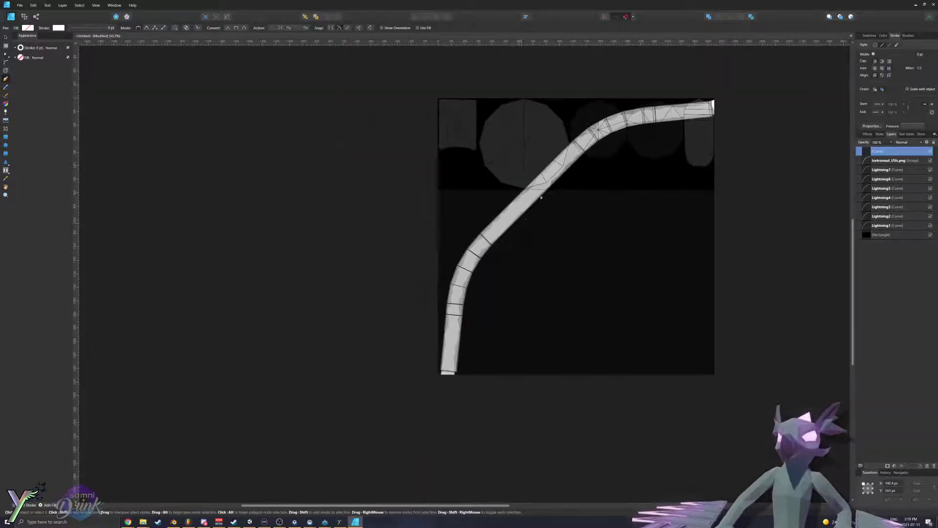
pyautogui.keyDown('ctrl'); pyautogui.scroll(3, 591, 131); pyautogui.keyUp('ctrl')
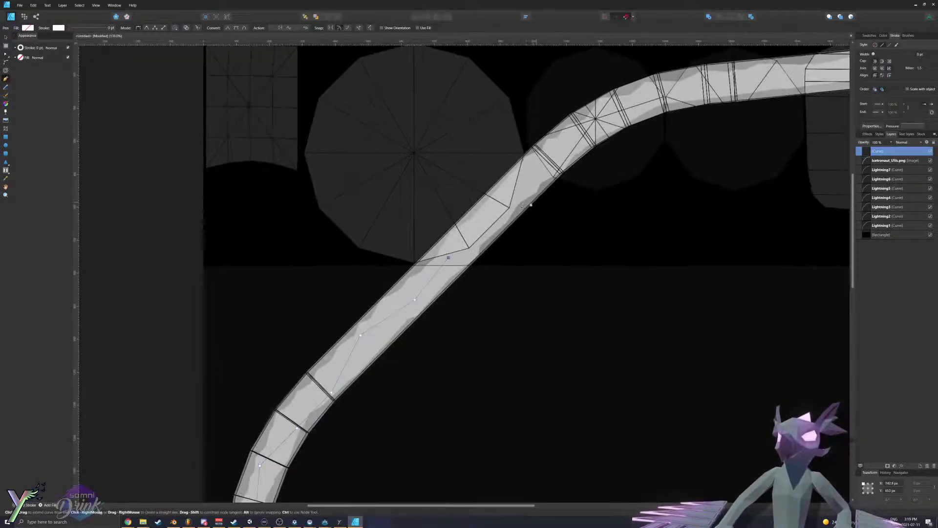
pyautogui.click(617, 101)
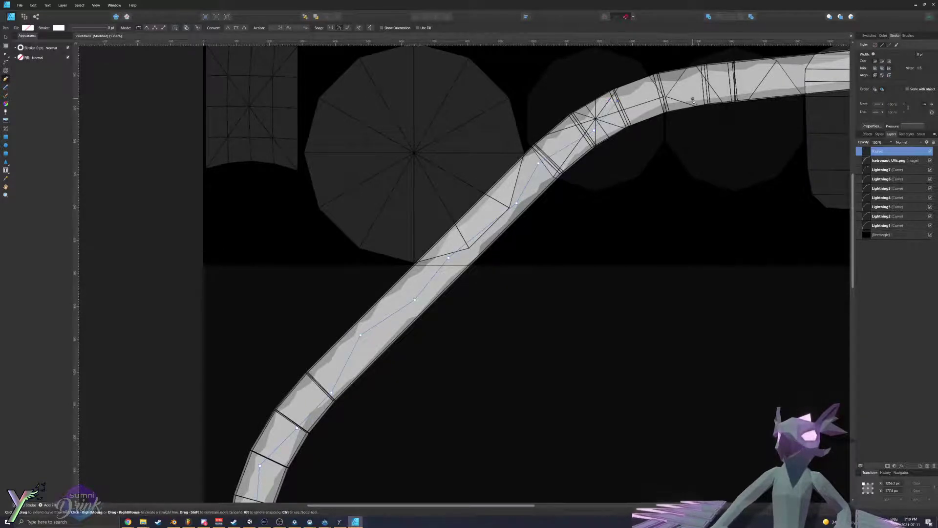
pyautogui.keyDown('ctrl'); pyautogui.moveTo(693, 99); pyautogui.dragTo(781, 88); pyautogui.keyUp('ctrl')
pyautogui.keyDown('ctrl'); pyautogui.scroll(-2, 689, 93); pyautogui.keyUp('ctrl')
pyautogui.keyDown('ctrl'); pyautogui.scroll(1, 689, 93); pyautogui.keyUp('ctrl')
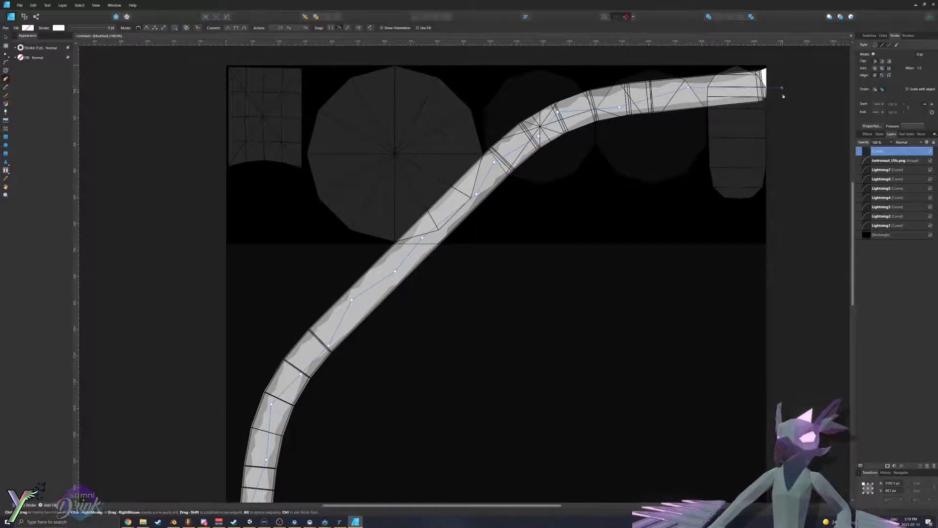
# Step: Paste the copied white 37.8 pt stroke style onto the new curve and move its layer beneath the UV image
pyautogui.hotkey('ctrl', 'shift', 'v')
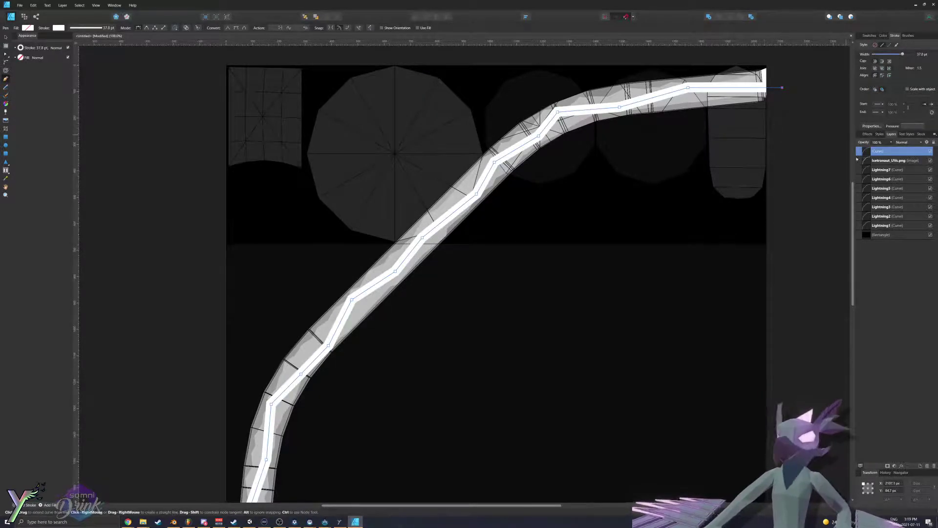
pyautogui.keyDown('ctrl'); pyautogui.scroll(-2, 545, 183); pyautogui.keyUp('ctrl')
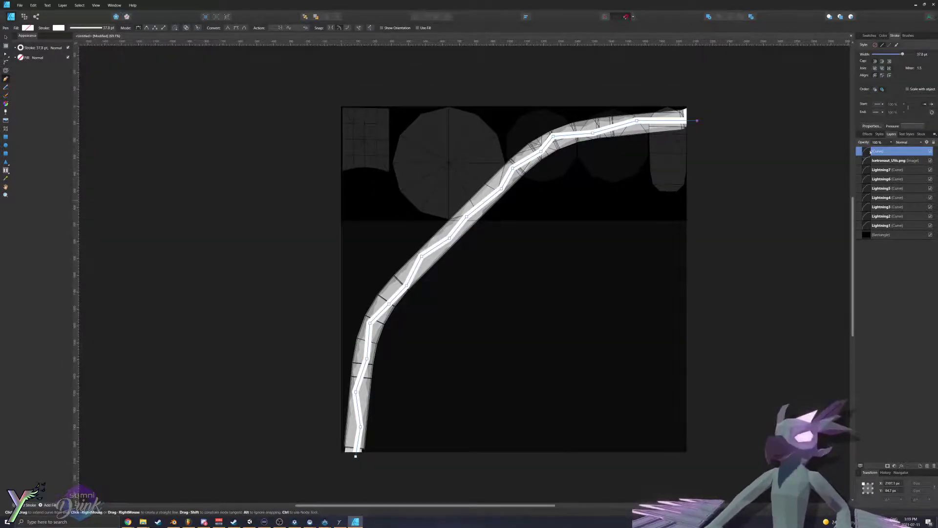
pyautogui.moveTo(870, 152); pyautogui.dragTo(874, 165)
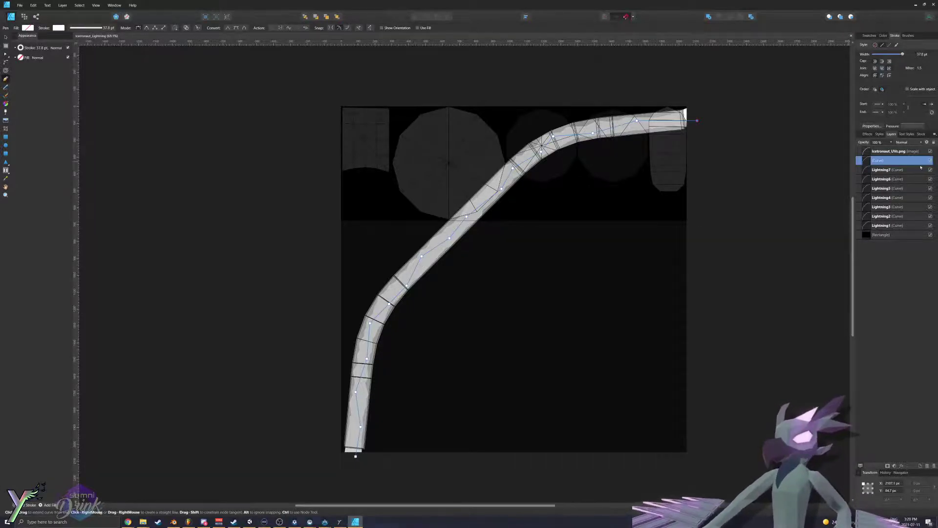
# Step: Hide the UV reference image layer so only the lightning curves and black background show
pyautogui.keyDown('ctrl'); pyautogui.scroll(-3, 437, 255); pyautogui.keyUp('ctrl')
pyautogui.keyDown('ctrl'); pyautogui.scroll(3, 597, 233); pyautogui.keyUp('ctrl')
pyautogui.keyDown('ctrl'); pyautogui.scroll(-3, 696, 240); pyautogui.keyUp('ctrl')
pyautogui.keyDown('ctrl'); pyautogui.scroll(3, 594, 229); pyautogui.keyUp('ctrl')
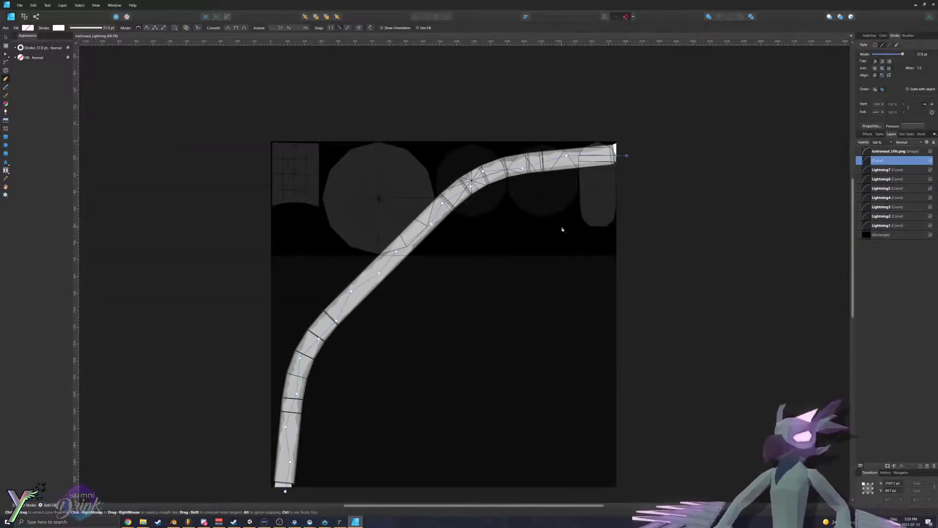
pyautogui.scroll(-1, 562, 229)
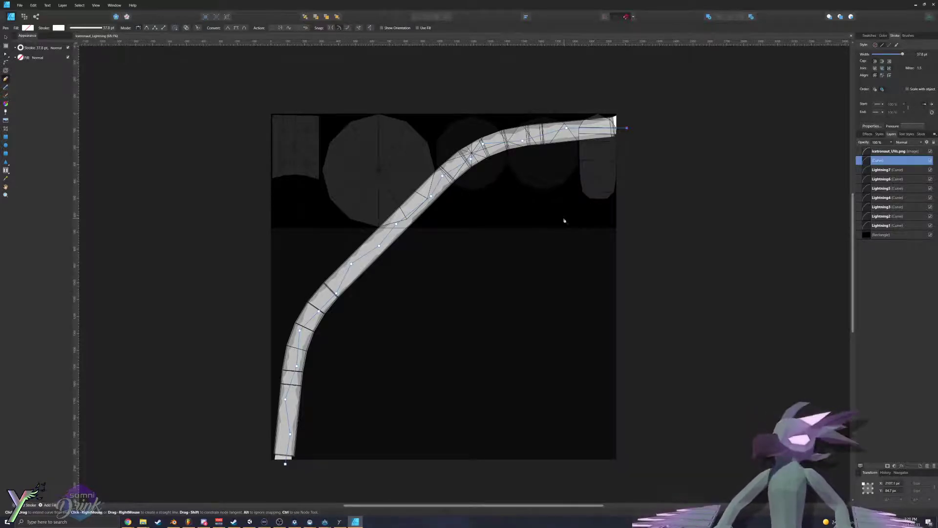
pyautogui.click(930, 152)
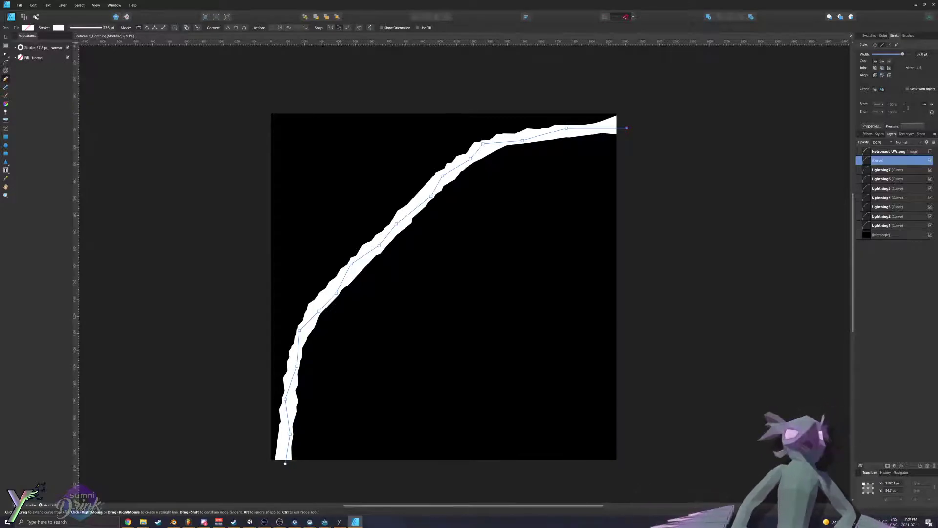
# Step: Switch to the Export Persona and create export slices from the background rectangle and the Lightning1 curve
pyautogui.click(37, 18)
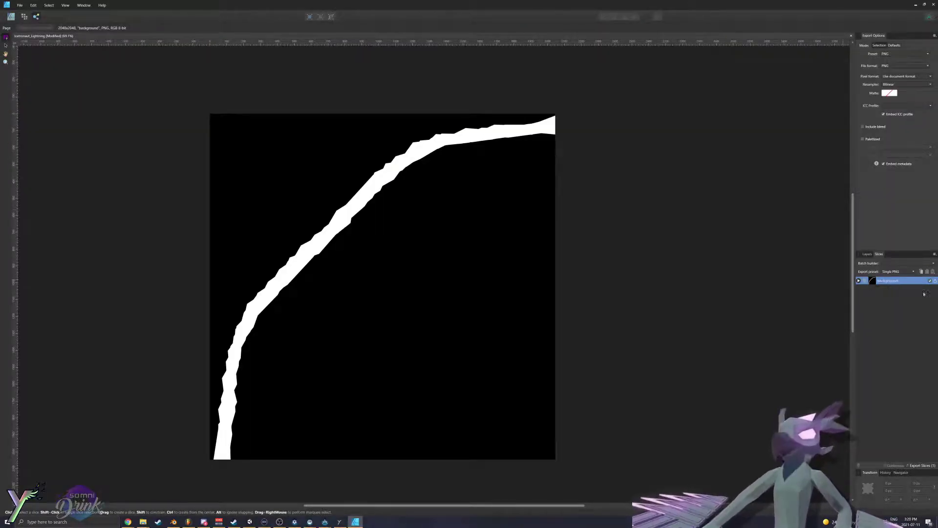
pyautogui.click(863, 254)
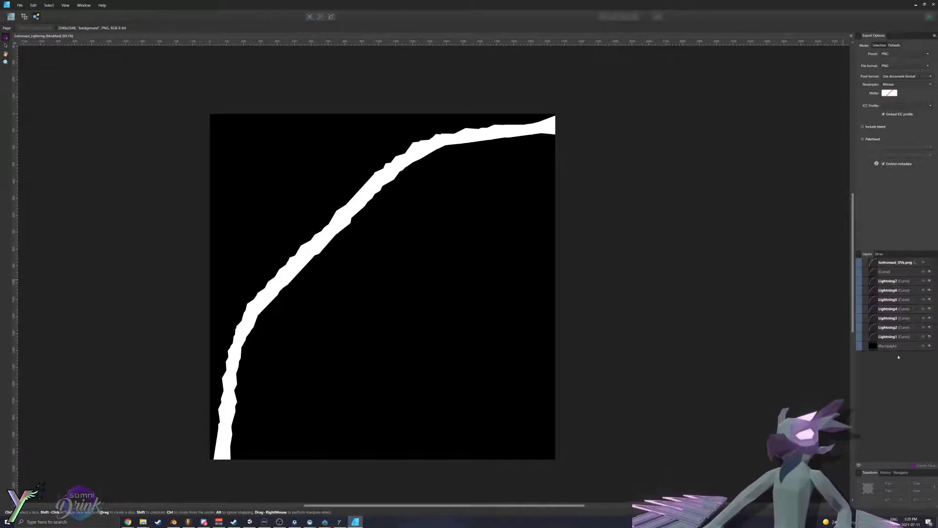
pyautogui.click(890, 346)
pyautogui.keyDown('shift'); pyautogui.click(890, 337); pyautogui.keyUp('shift')
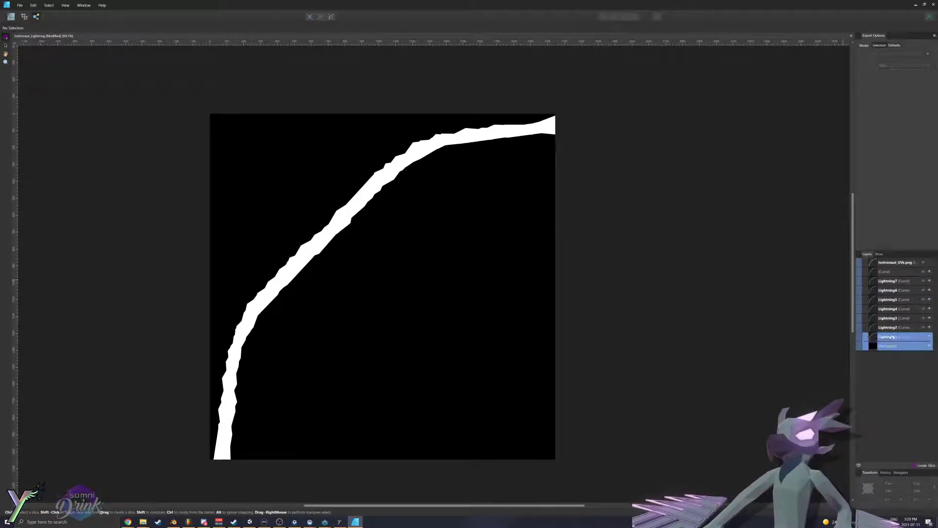
pyautogui.click(923, 465)
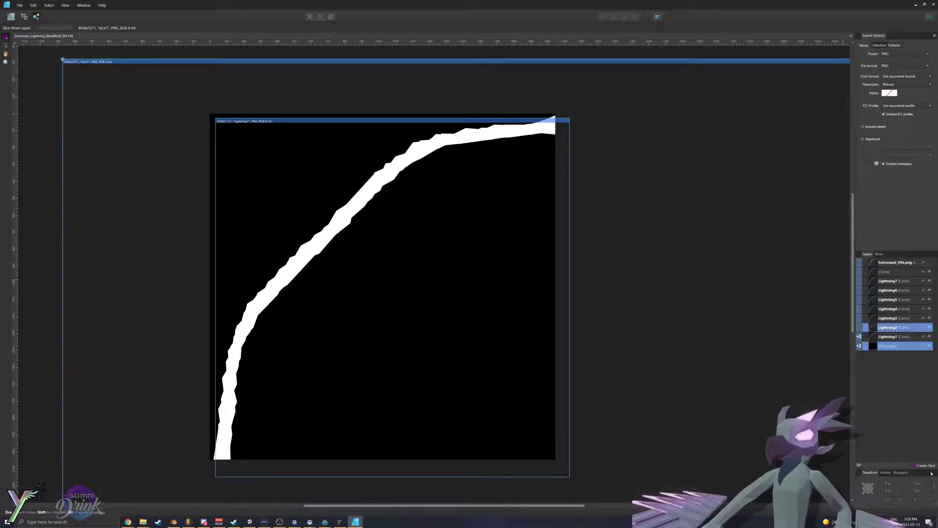
# Step: Create export slices one by one for Lightning2, Lightning3 and Lightning4, keeping the background rectangle selected with each
pyautogui.keyDown('ctrl'); pyautogui.click(876, 329); pyautogui.keyUp('ctrl')
pyautogui.keyDown('ctrl'); pyautogui.click(879, 320); pyautogui.keyUp('ctrl')
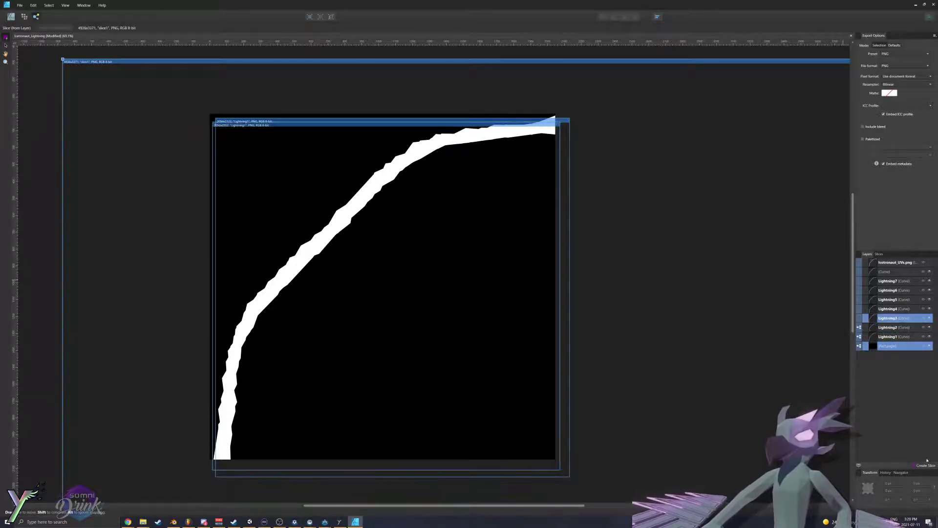
pyautogui.click(926, 465)
pyautogui.keyDown('ctrl'); pyautogui.click(875, 320); pyautogui.keyUp('ctrl')
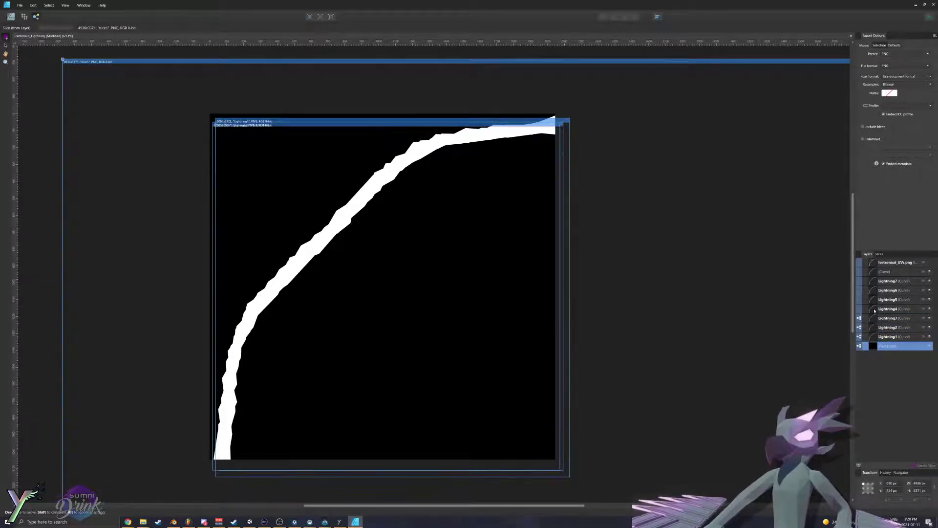
pyautogui.keyDown('ctrl'); pyautogui.click(880, 309); pyautogui.keyUp('ctrl')
pyautogui.click(925, 465)
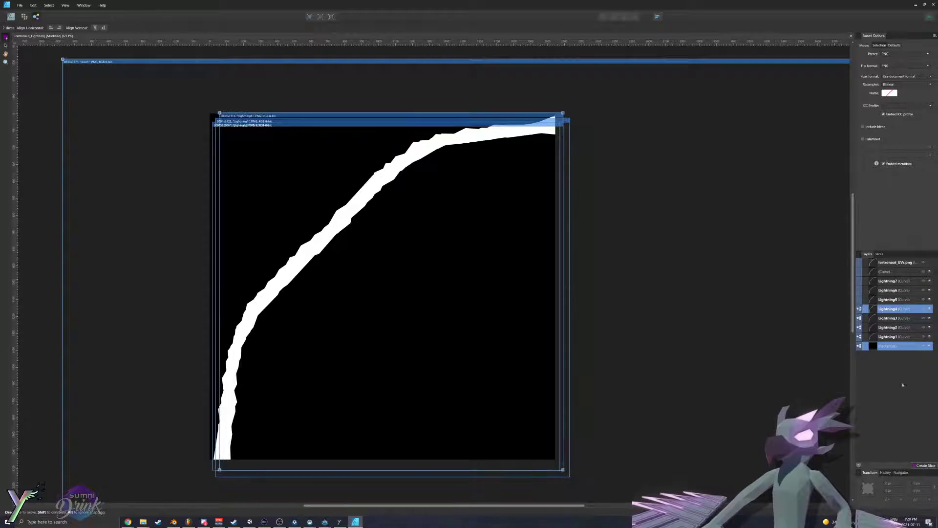
# Step: Create export slices one by one for Lightning5, Lightning6 and Lightning7, keeping the background rectangle selected with each
pyautogui.keyDown('ctrl'); pyautogui.click(873, 308); pyautogui.keyUp('ctrl')
pyautogui.keyDown('ctrl'); pyautogui.click(879, 299); pyautogui.keyUp('ctrl')
pyautogui.click(928, 465)
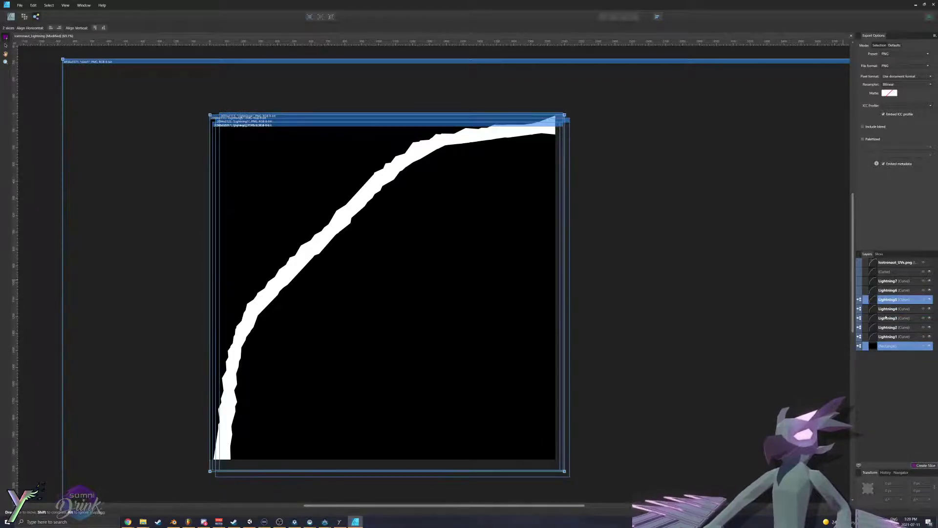
pyautogui.keyDown('ctrl'); pyautogui.click(879, 298); pyautogui.keyUp('ctrl')
pyautogui.keyDown('ctrl'); pyautogui.click(879, 289); pyautogui.keyUp('ctrl')
pyautogui.click(922, 466)
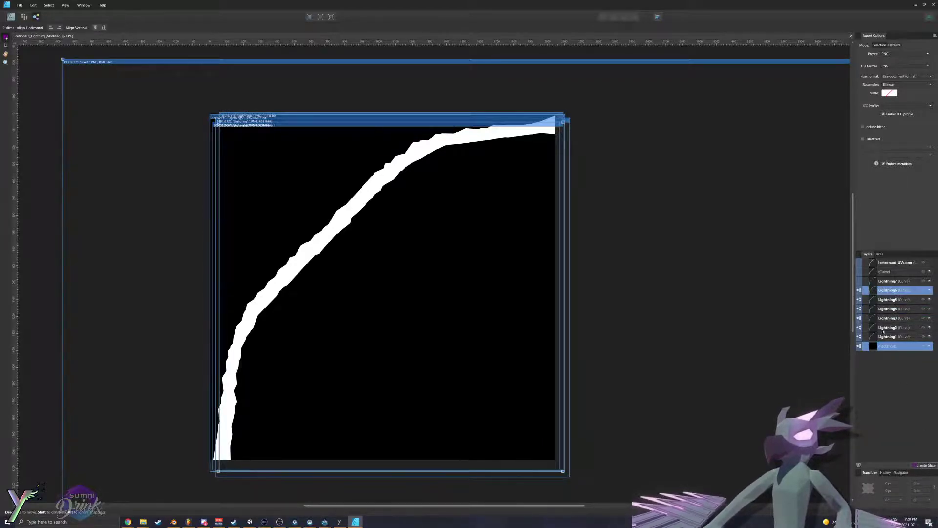
pyautogui.keyDown('ctrl'); pyautogui.click(880, 289); pyautogui.keyUp('ctrl')
pyautogui.keyDown('ctrl'); pyautogui.click(879, 281); pyautogui.keyUp('ctrl')
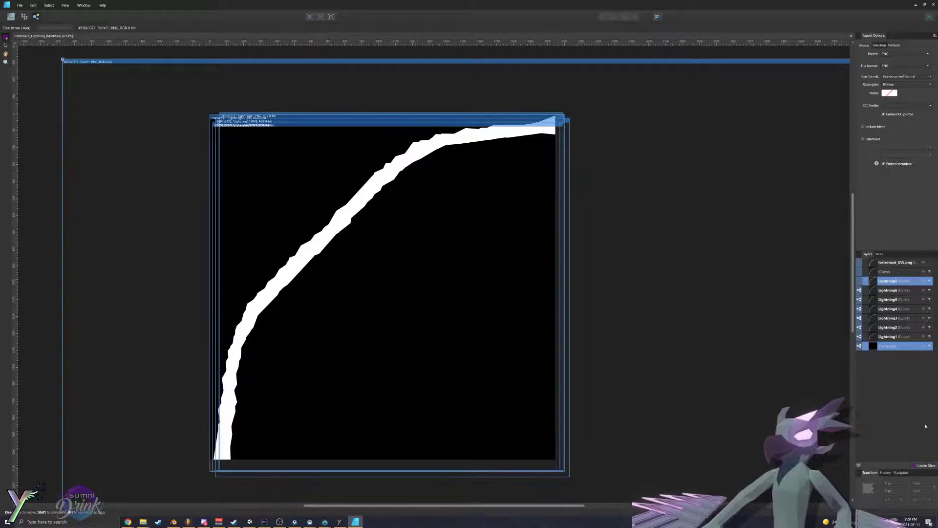
pyautogui.click(923, 466)
# Step: Return to the Designer Persona and rename the unnamed curve above Lightning7 to Lightning8
pyautogui.click(892, 281)
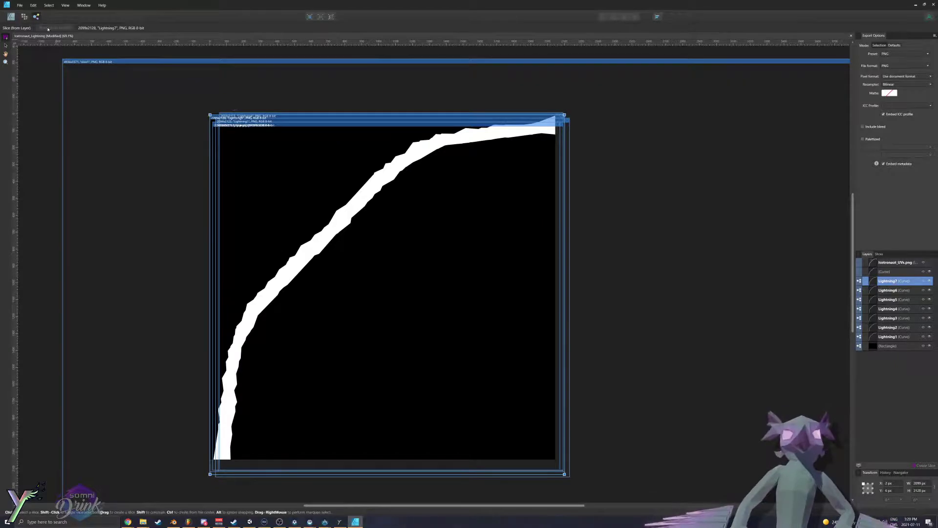
pyautogui.click(12, 16)
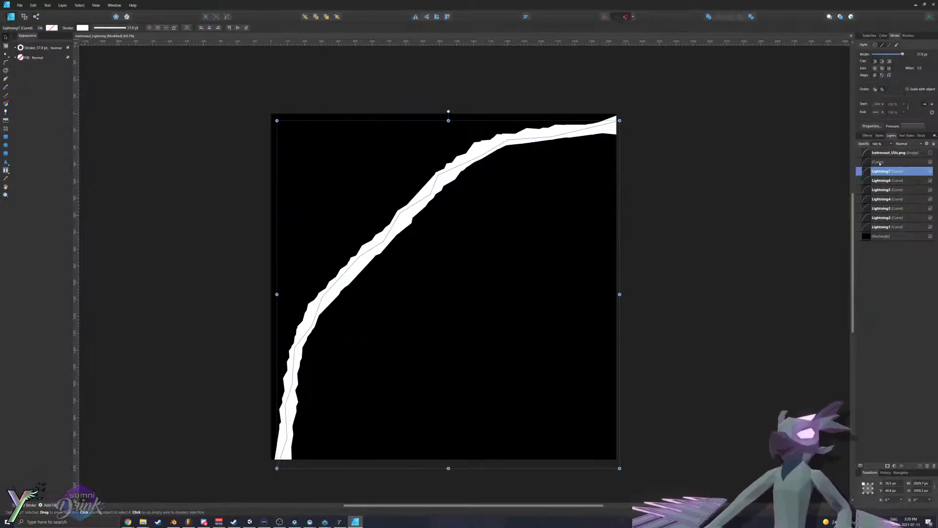
pyautogui.doubleClick(882, 172)
pyautogui.doubleClick(883, 163)
pyautogui.write('Lightning')
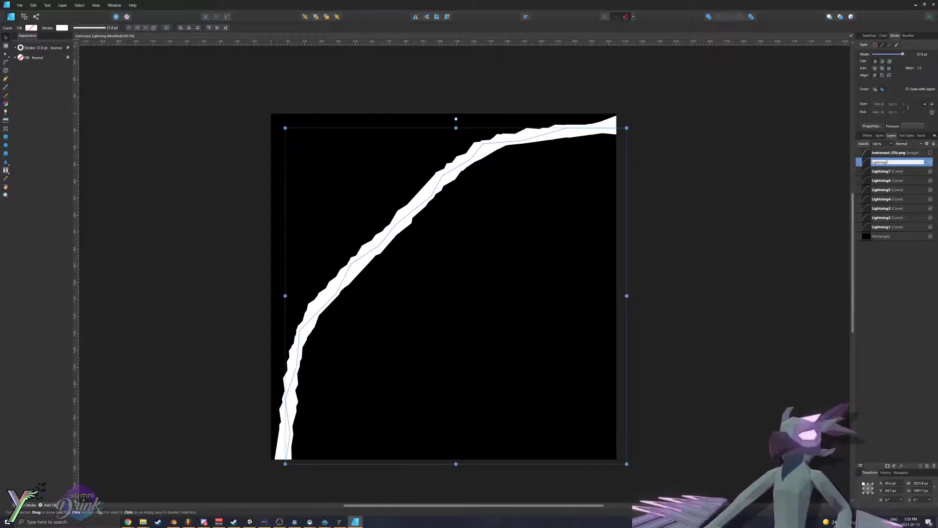
pyautogui.write('8')
pyautogui.press('Return')
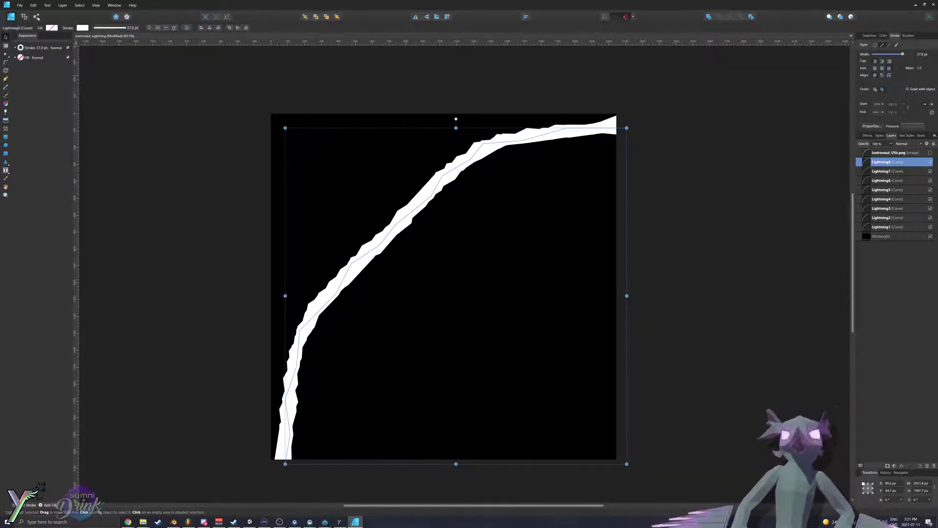
# Step: Go back to the Export Persona and create an export slice for Lightning8 with the background rectangle also selected
pyautogui.hotkey('ctrl', '3')
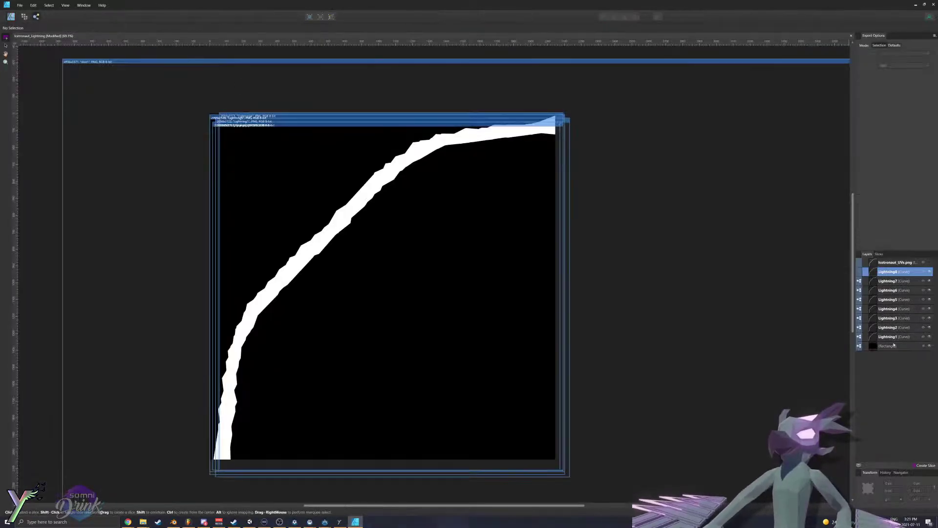
pyautogui.click(893, 346)
pyautogui.click(925, 466)
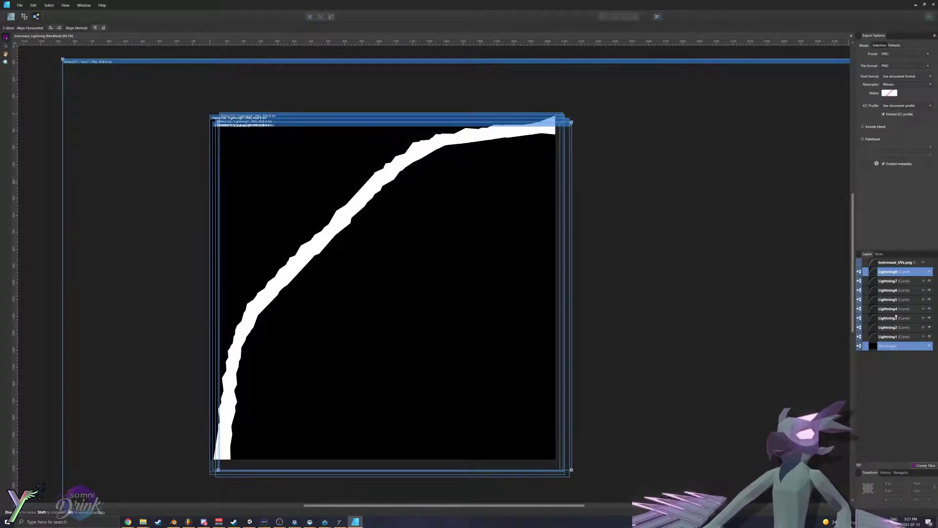
# Step: In the slices list, exclude the background and slice1 from the export and expand the Lightning2 slice's export settings
pyautogui.click(879, 253)
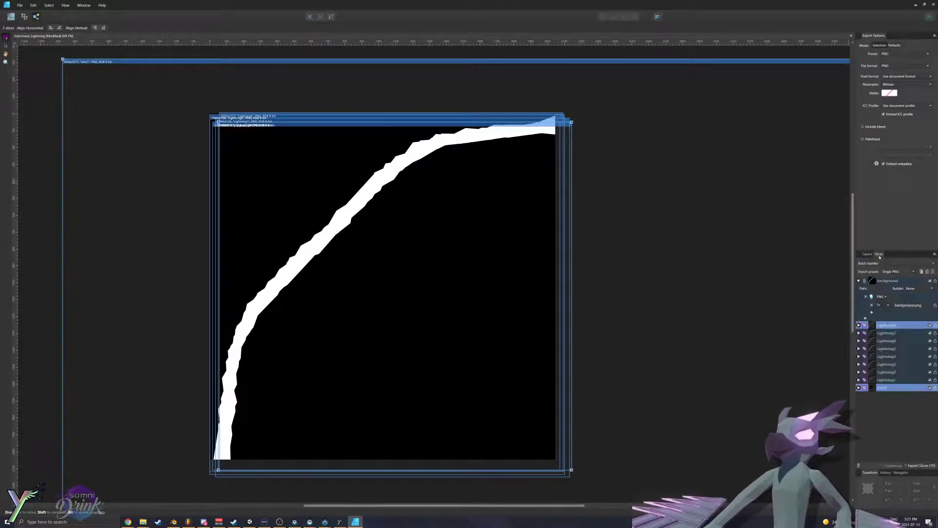
pyautogui.click(895, 380)
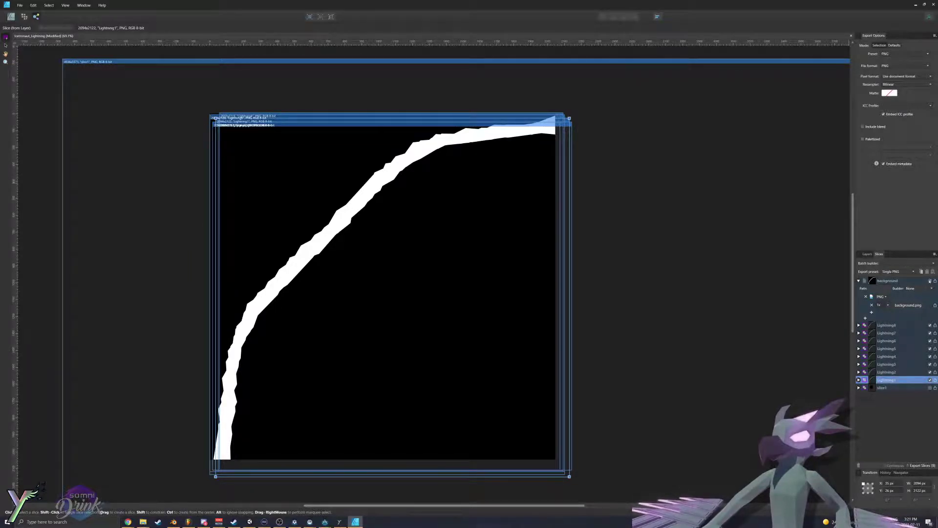
pyautogui.click(858, 372)
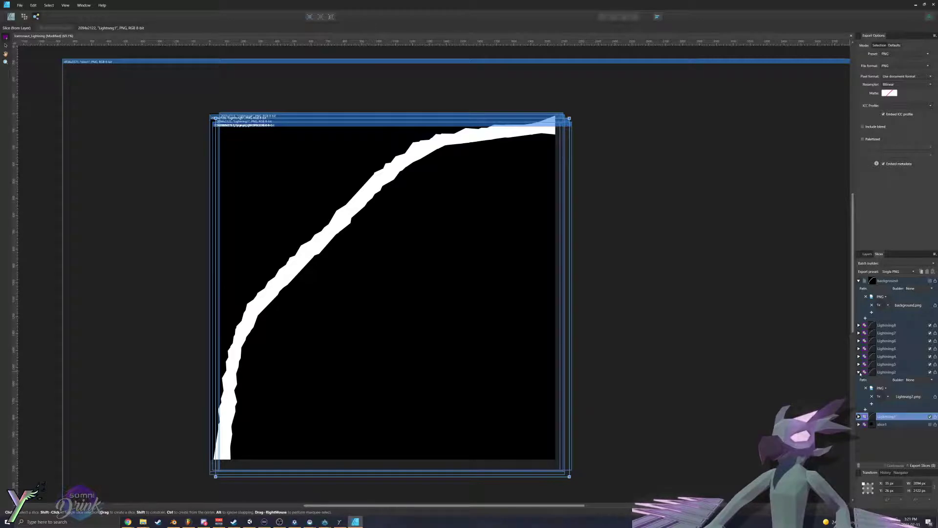
# Step: Check the Lightning2 slice's path components and export the eight Lightning slices as PNG files into the Lightning folder
pyautogui.click(879, 381)
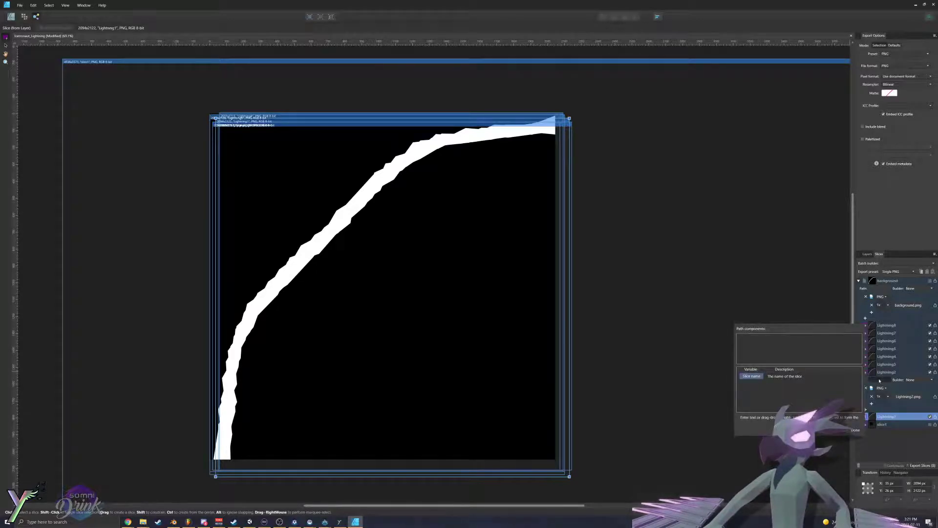
pyautogui.click(879, 380)
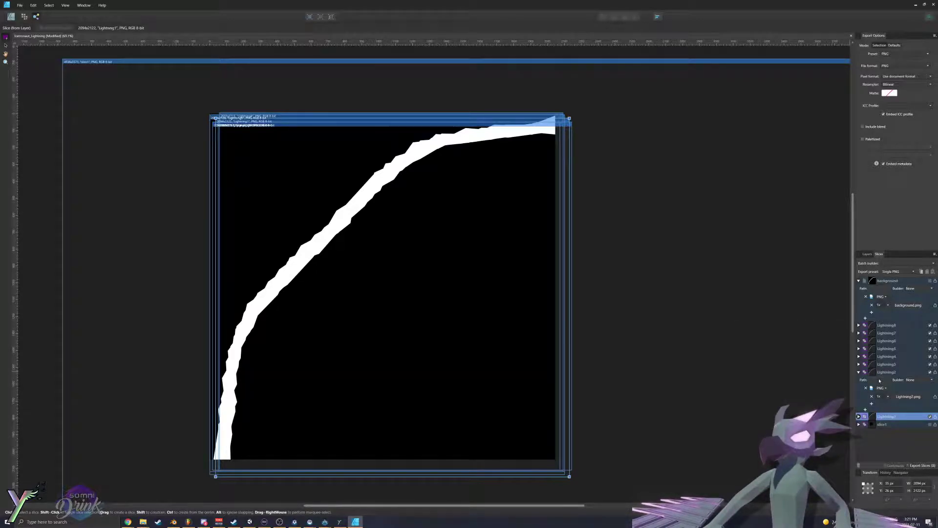
pyautogui.click(895, 398)
pyautogui.click(896, 399)
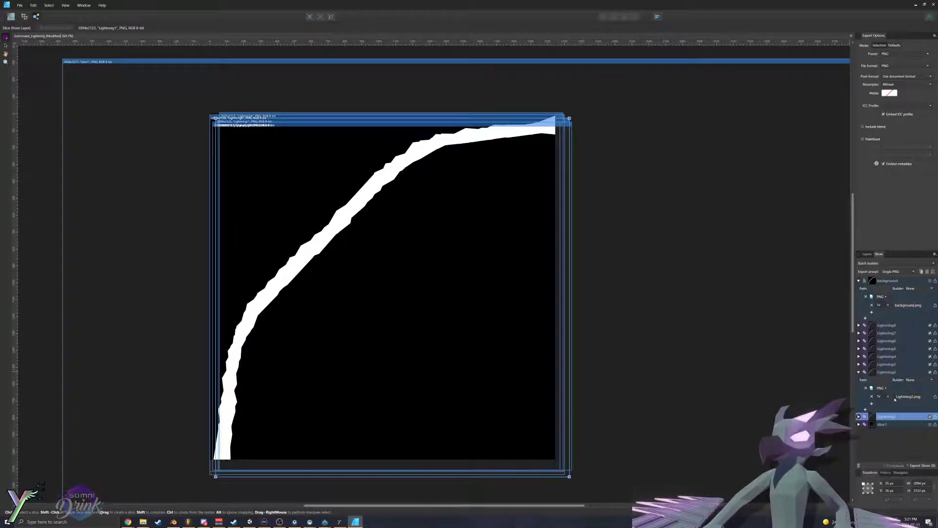
pyautogui.click(883, 381)
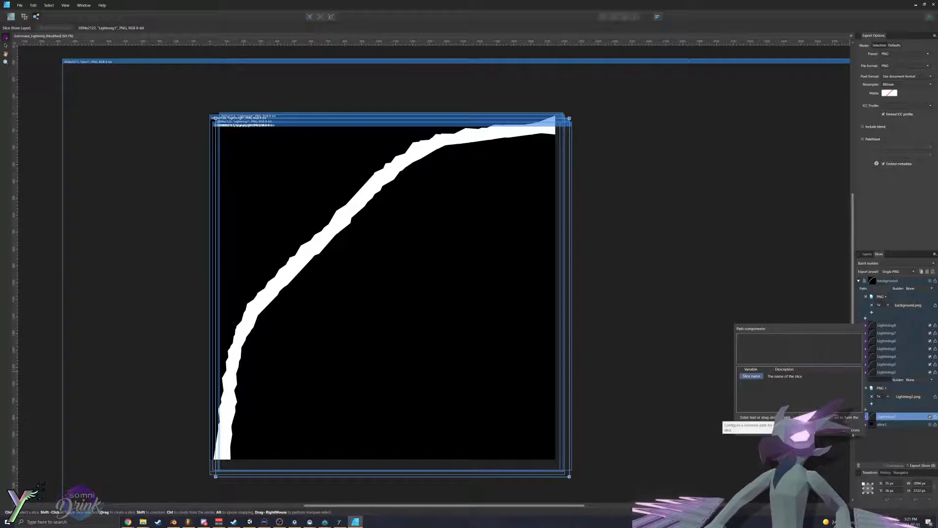
pyautogui.click(722, 413)
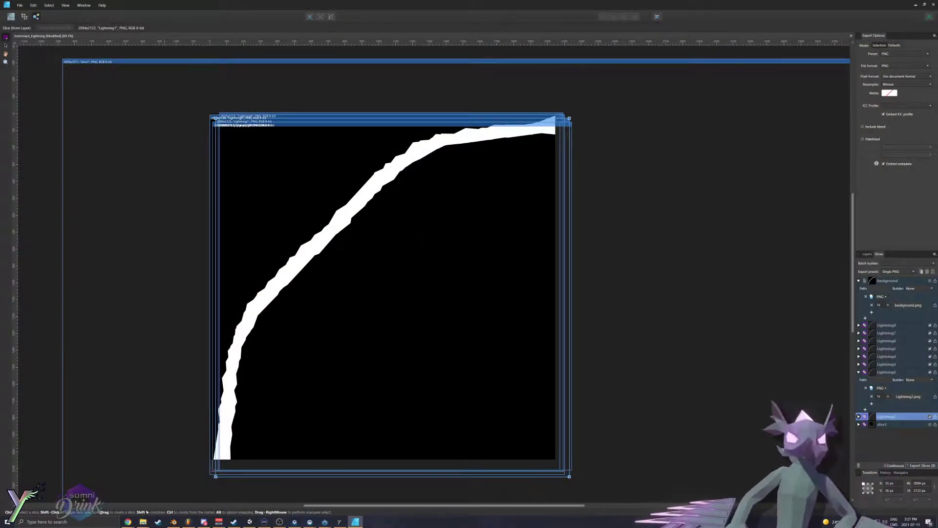
# Step: Switch to File Explorer, open the Lightning folder inside Textures and compare the previews of the exported lightning PNGs
pyautogui.moveTo(149, 524)
pyautogui.click(116, 493)
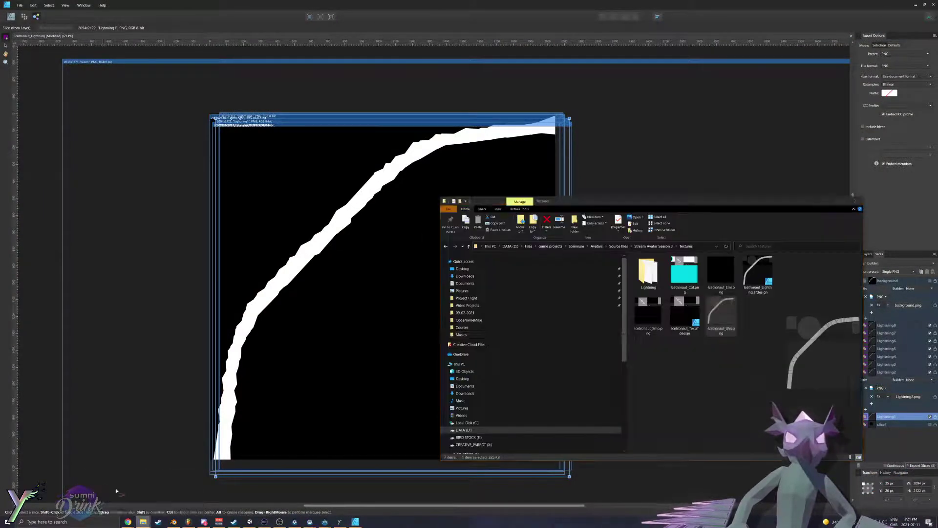
pyautogui.doubleClick(639, 277)
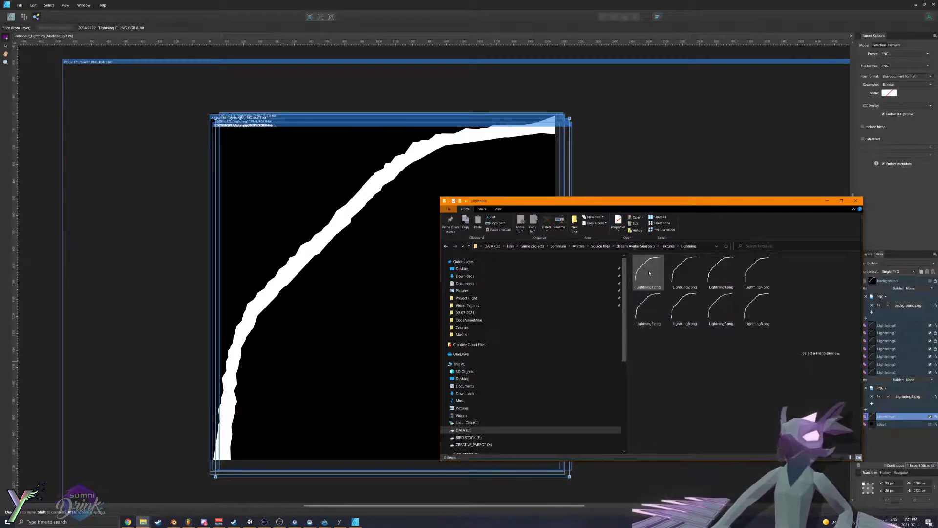
pyautogui.click(690, 308)
pyautogui.click(647, 271)
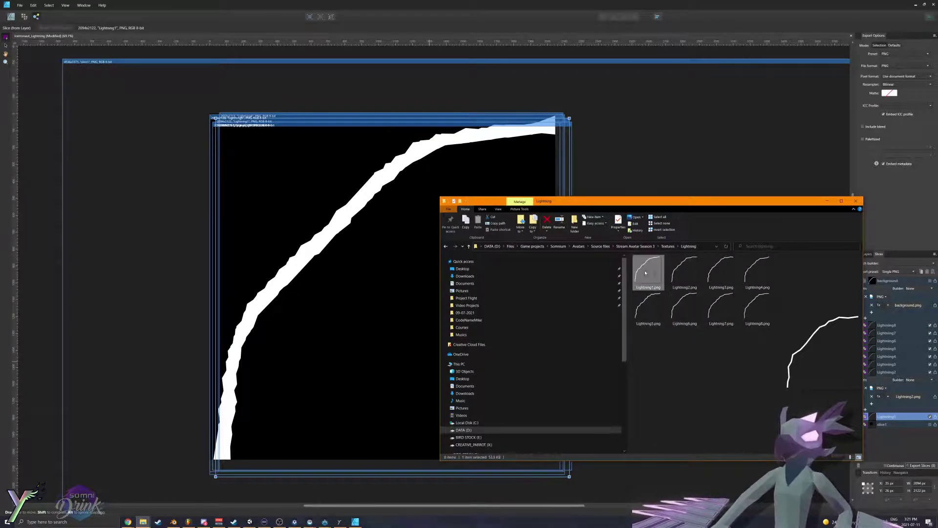
pyautogui.press('Right')
pyautogui.press('Right')
pyautogui.press('Right')
pyautogui.press('Right')
pyautogui.press('Right')
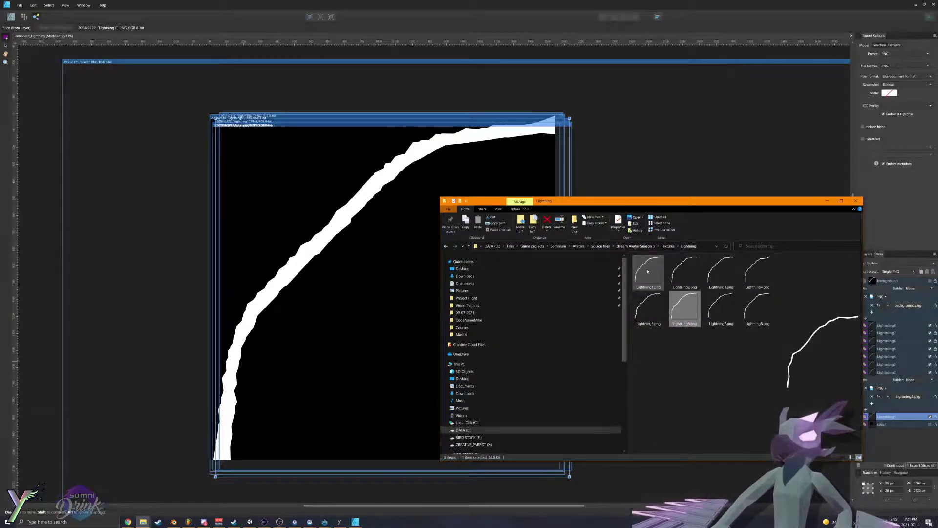
pyautogui.press('Right')
pyautogui.press('Left')
pyautogui.press('Left')
pyautogui.press('Up')
pyautogui.press('Left')
pyautogui.press('Left')
pyautogui.press('Left')
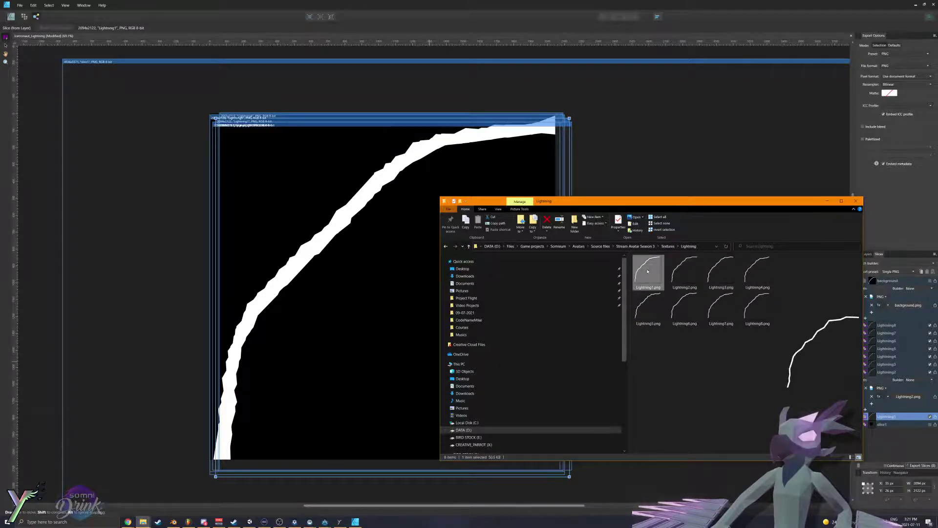
pyautogui.press('Right')
pyautogui.press('Right')
pyautogui.press('Right')
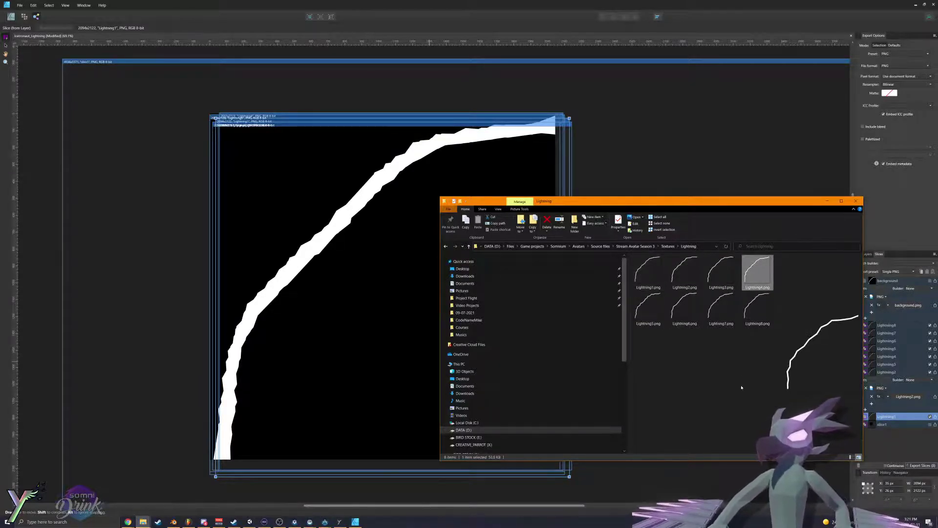
pyautogui.click(742, 386)
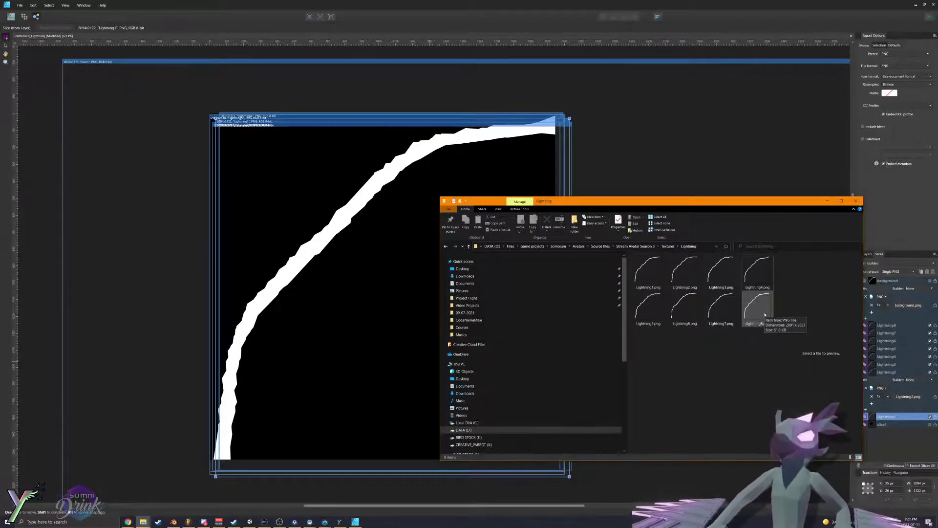
# Step: Go back to the source Textures folder, switch to Unity and import the Lightning folder into the Icetronaut model's Textures folder
pyautogui.click(668, 246)
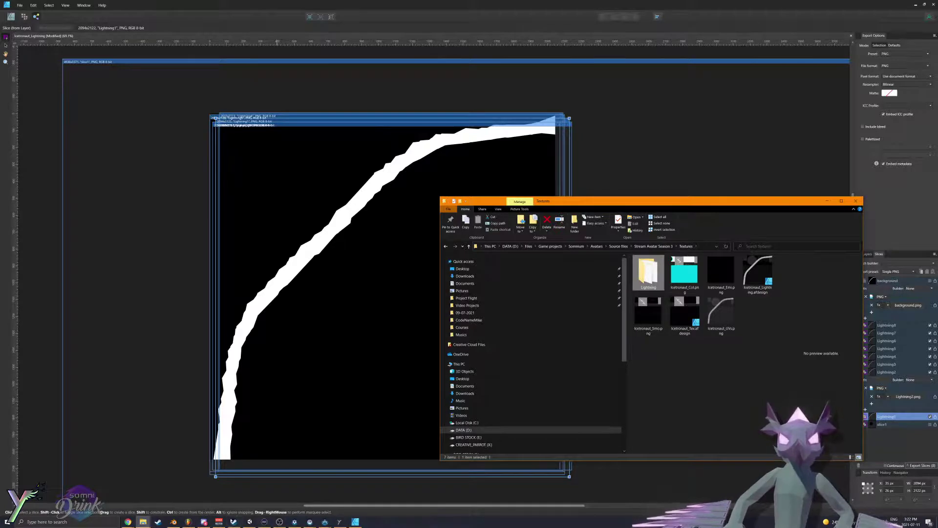
pyautogui.click(249, 521)
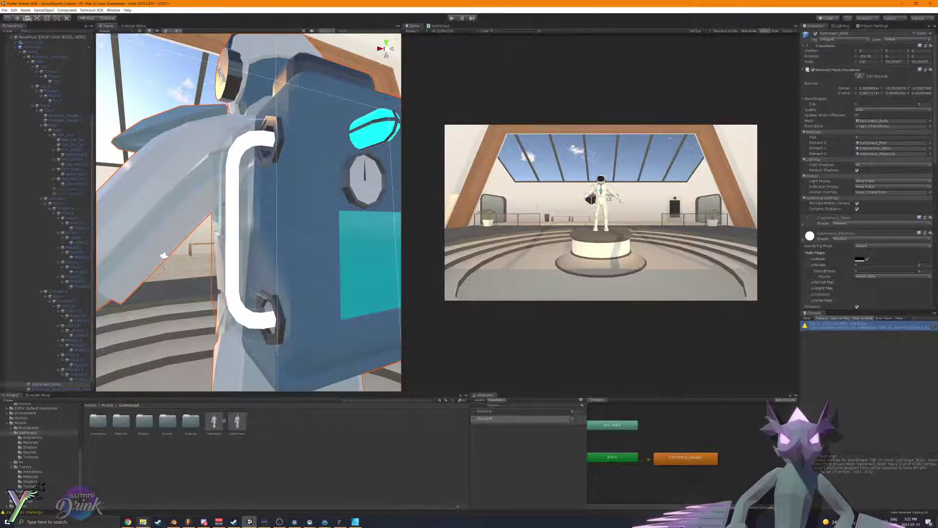
pyautogui.doubleClick(190, 422)
pyautogui.click(143, 523)
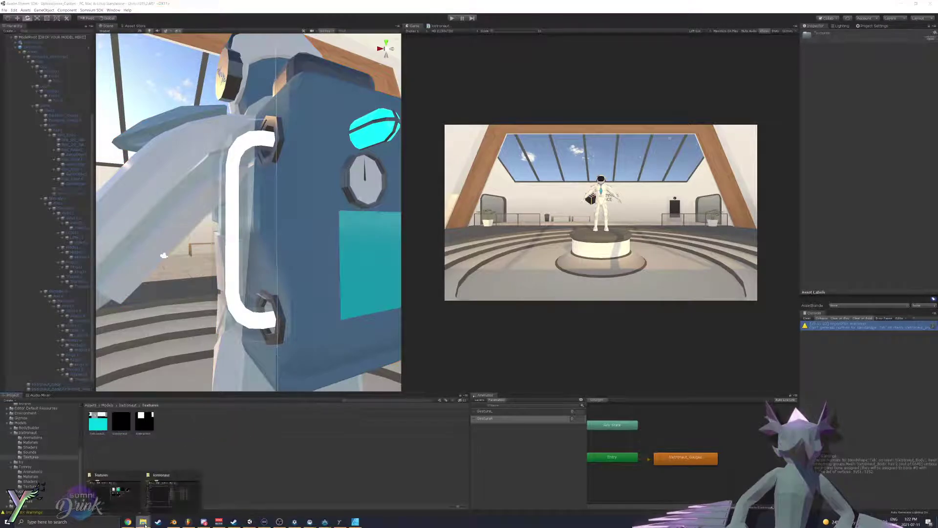
pyautogui.click(123, 499)
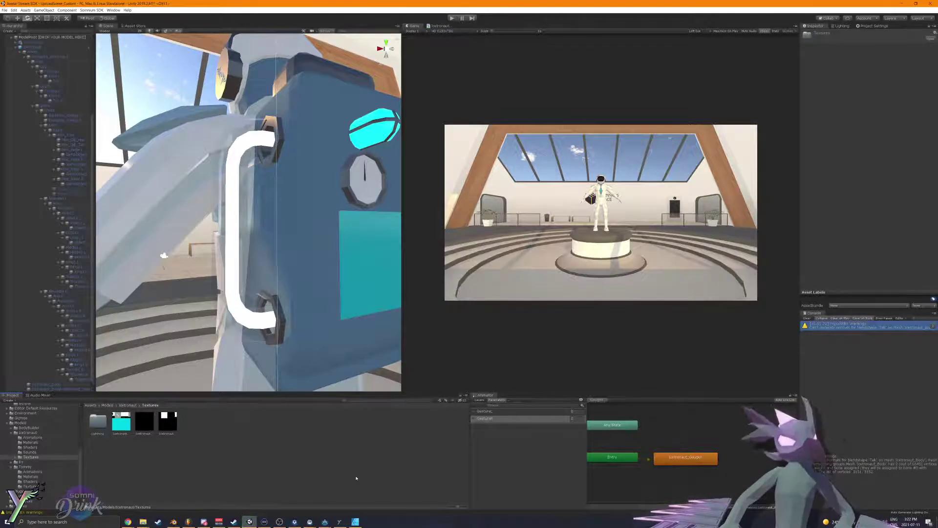
# Step: Open the imported Lightning folder and select all eight lightning textures
pyautogui.doubleClick(92, 425)
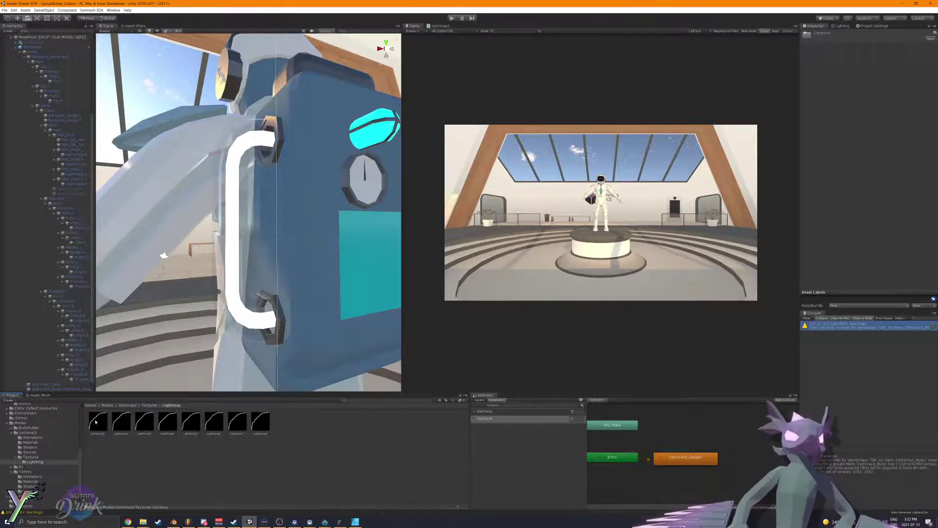
pyautogui.click(98, 422)
pyautogui.keyDown('shift'); pyautogui.click(258, 426); pyautogui.keyUp('shift')
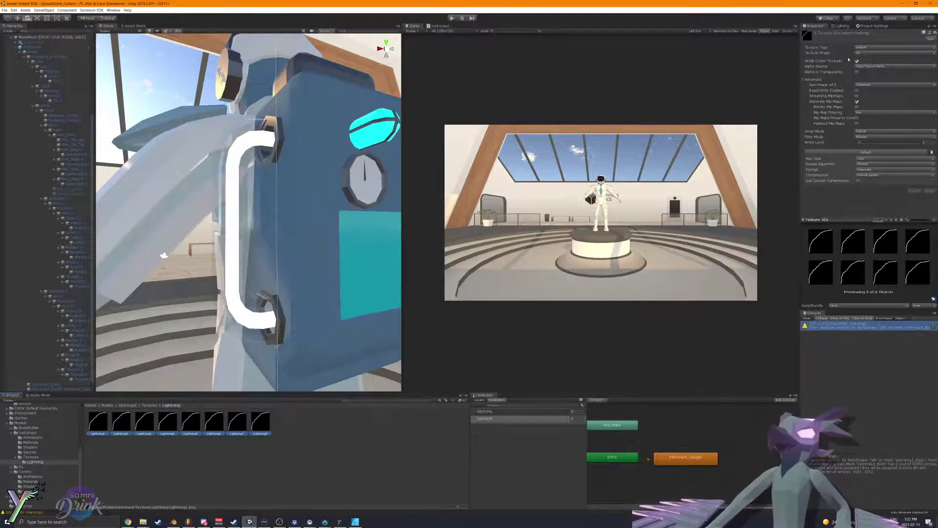
# Step: Open Amplify Shader Editor's Texture Array Creator and set the array size to 1024
pyautogui.click(113, 10)
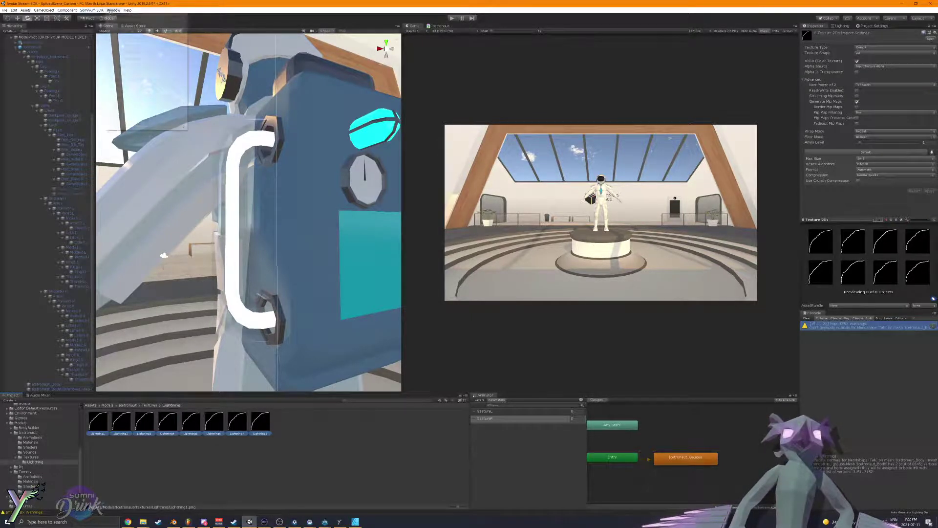
pyautogui.moveTo(127, 38)
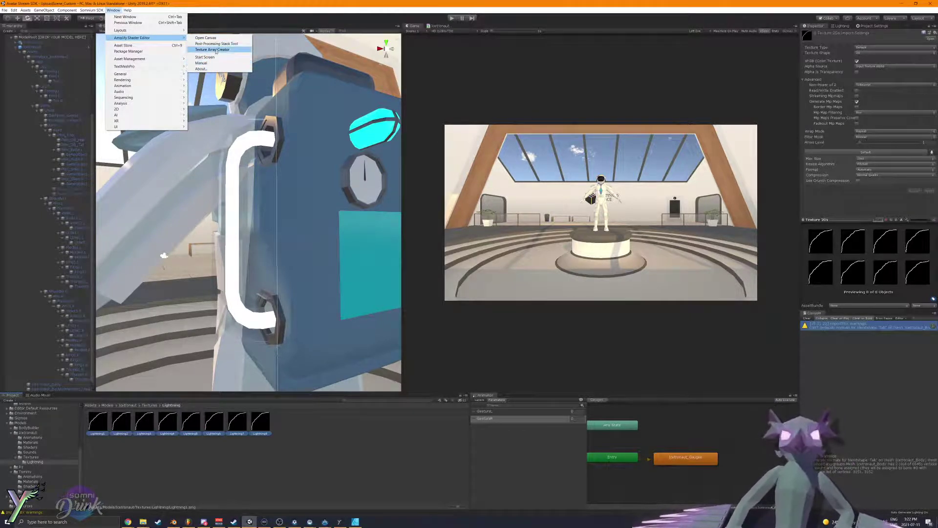
pyautogui.click(216, 50)
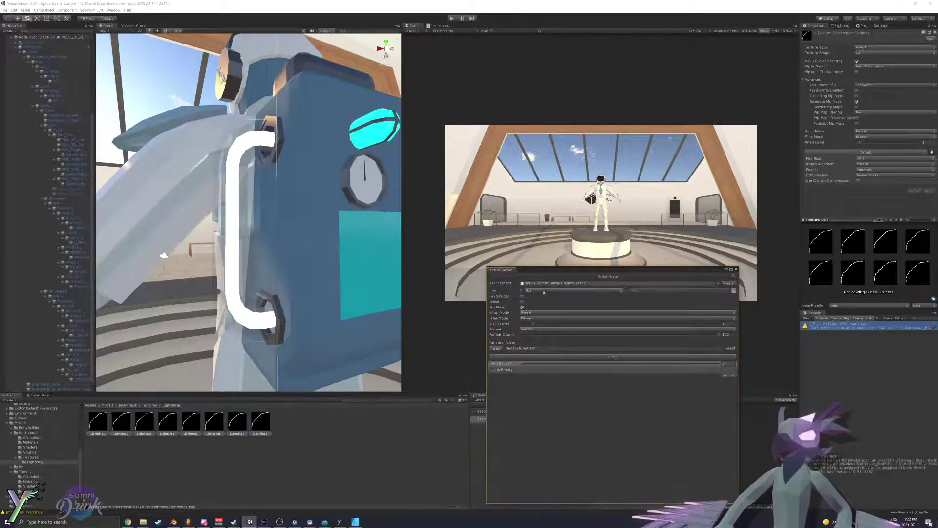
pyautogui.click(543, 291)
pyautogui.click(537, 330)
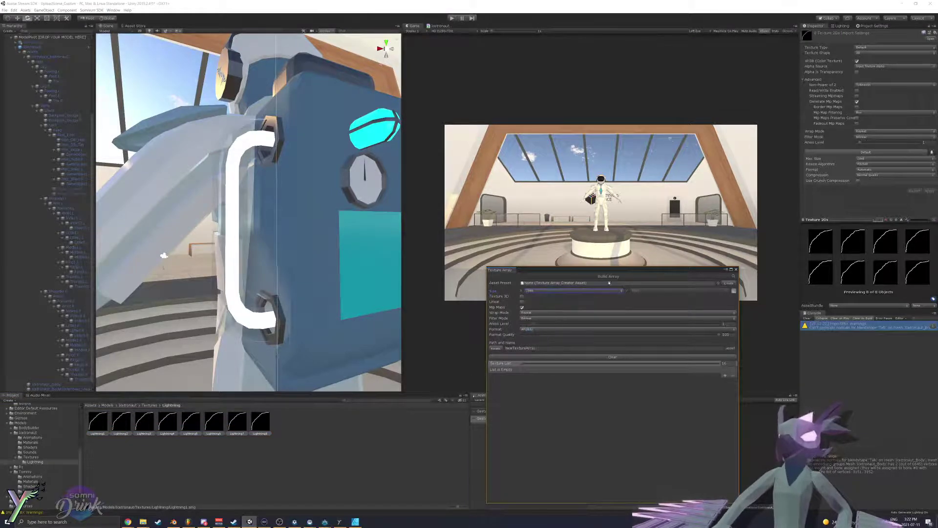
# Step: Create a texture array asset preset named Icetronaut_Lightning and save it in the project's Assets/Textures folder
pyautogui.click(729, 284)
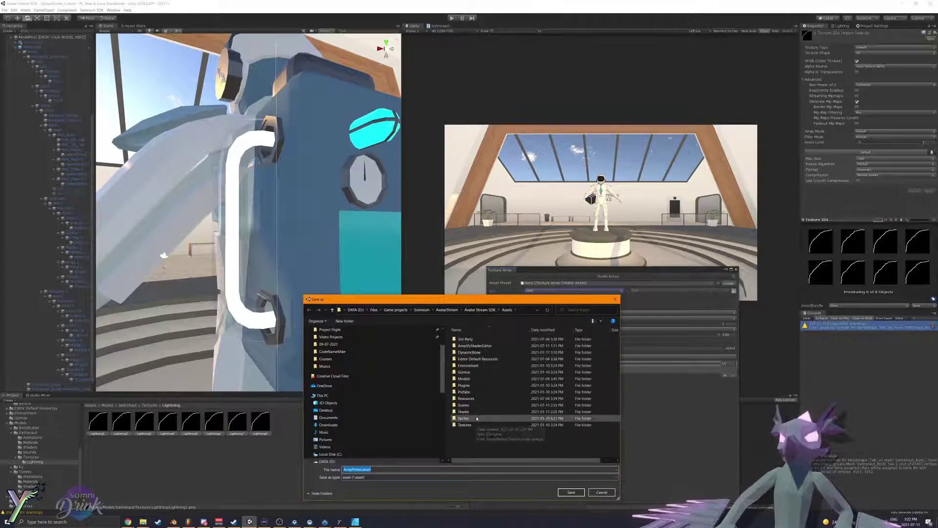
pyautogui.scroll(-4, 418, 413)
pyautogui.scroll(1, 418, 413)
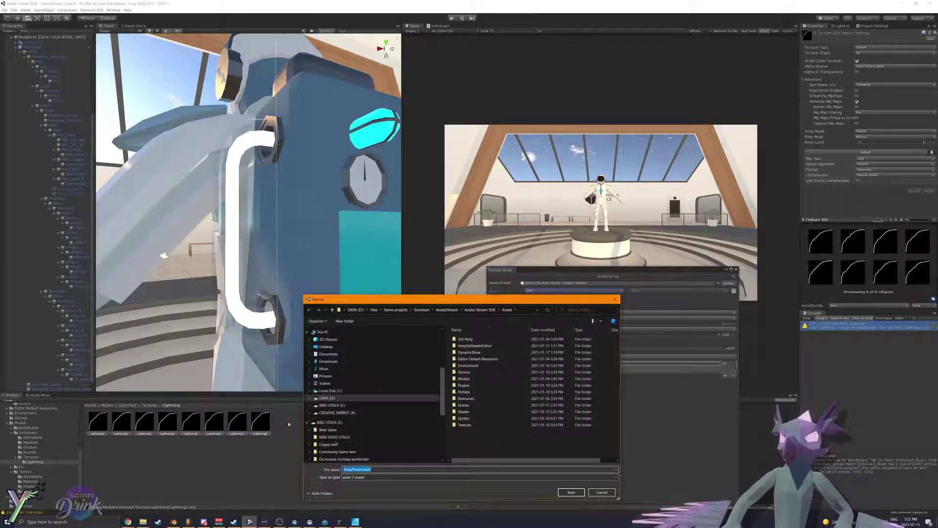
pyautogui.click(307, 422)
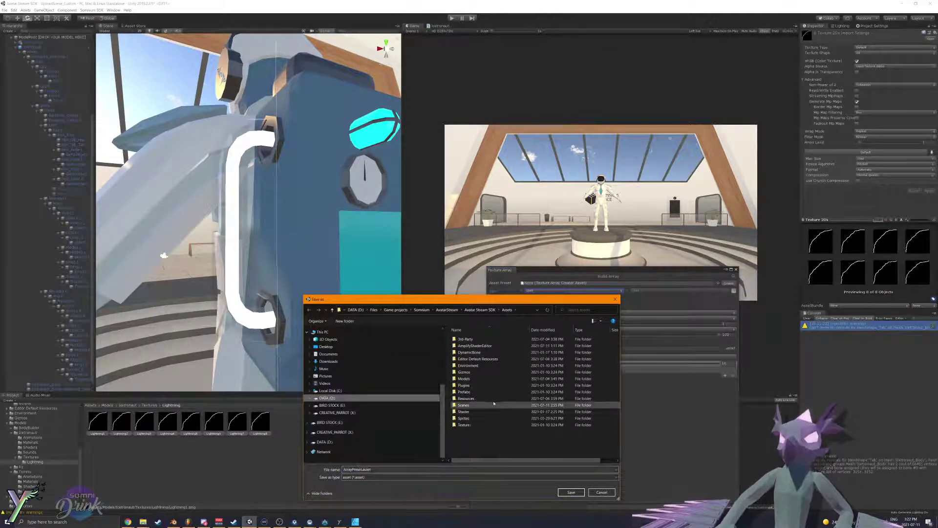
pyautogui.doubleClick(473, 425)
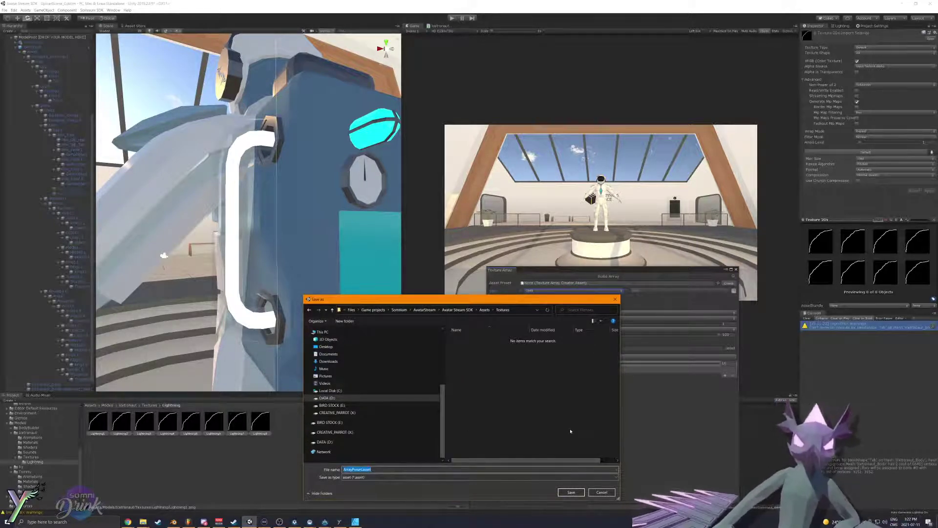
pyautogui.press('BackSpace')
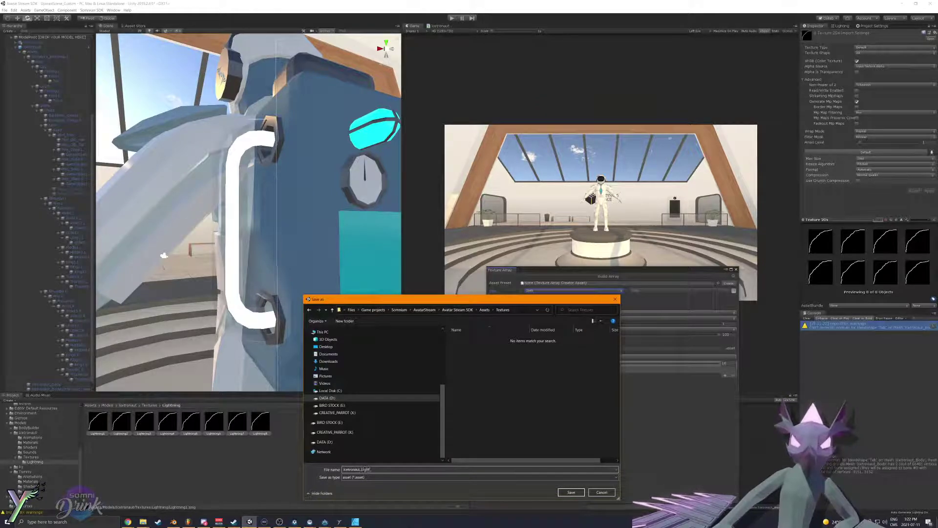
pyautogui.press('Return')
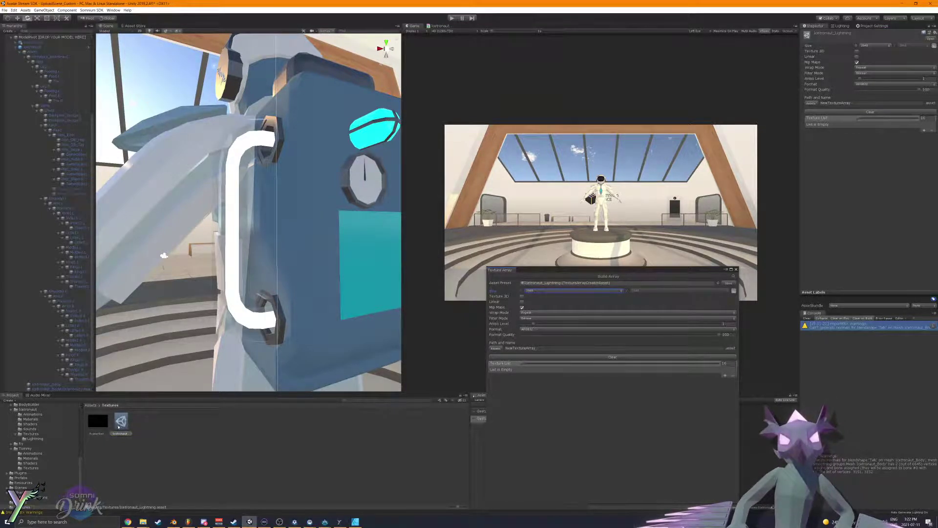
# Step: Move the Icetronaut_Lightning preset into the Lightning folder within the Icetronaut model's Textures folder, and open that folder
pyautogui.moveTo(33, 470); pyautogui.dragTo(30, 469)
pyautogui.click(31, 468)
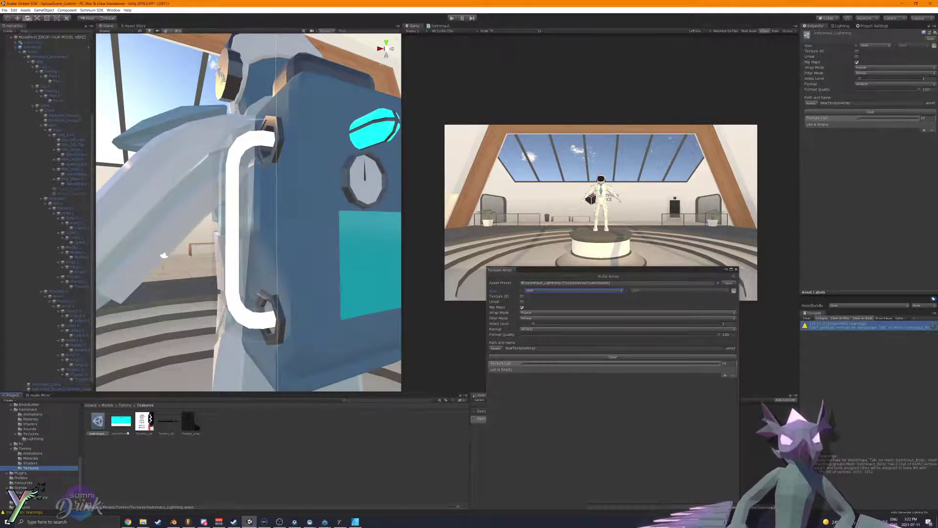
pyautogui.click(98, 421)
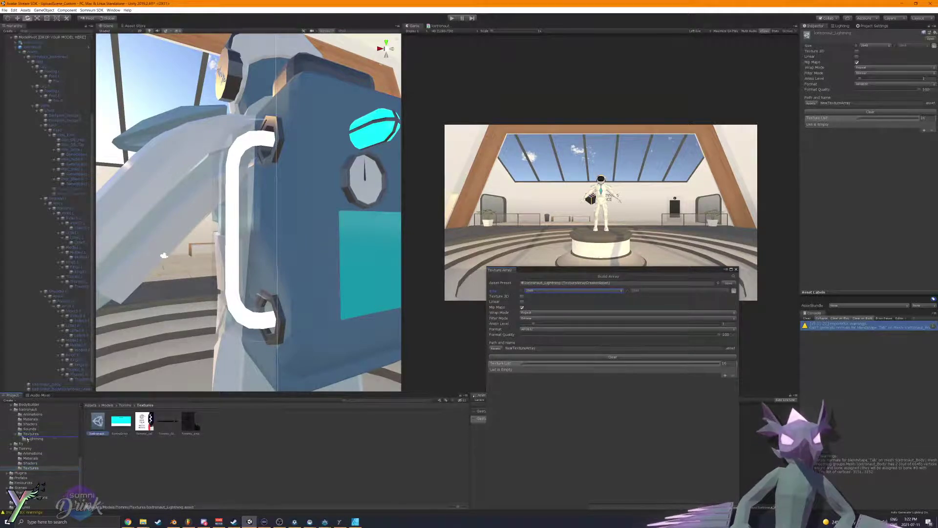
pyautogui.moveTo(41, 435); pyautogui.dragTo(41, 434)
pyautogui.click(41, 434)
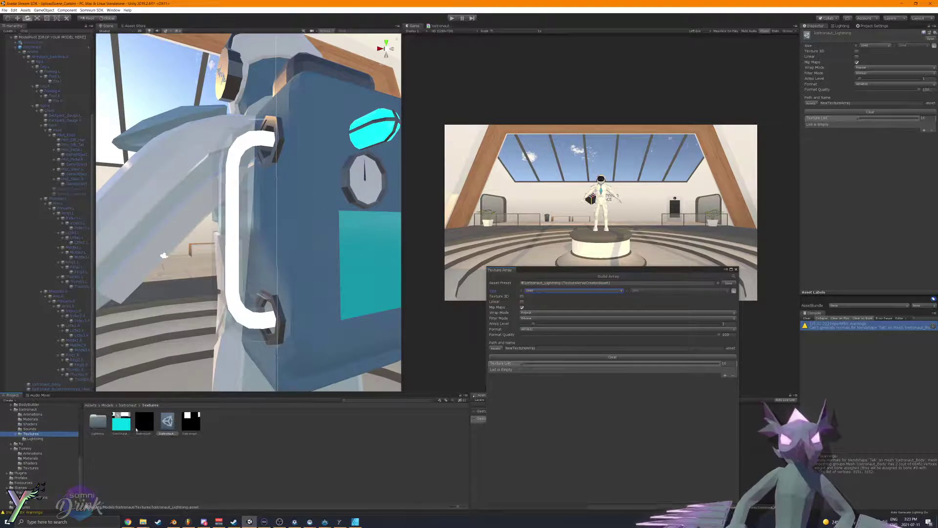
pyautogui.moveTo(166, 421); pyautogui.dragTo(98, 429)
pyautogui.doubleClick(98, 430)
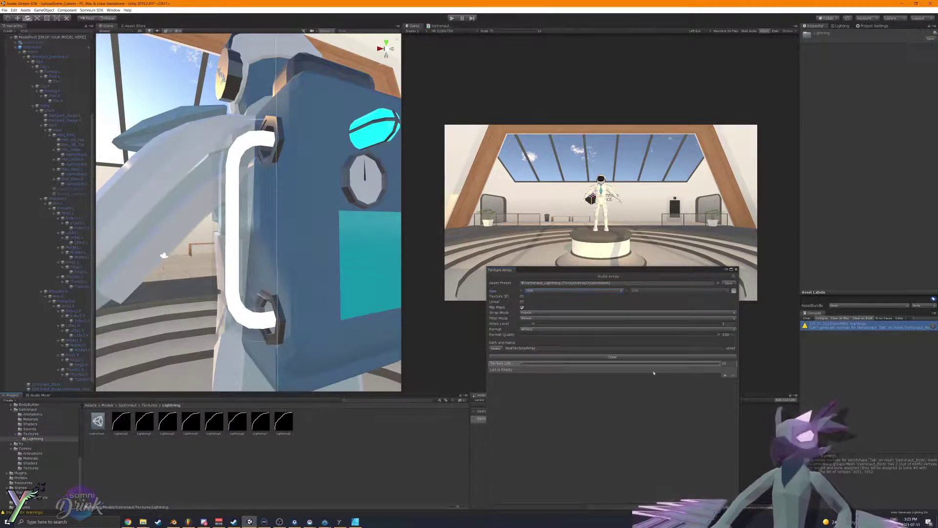
# Step: Add seventeen empty texture slots to the array's texture list
pyautogui.click(618, 371)
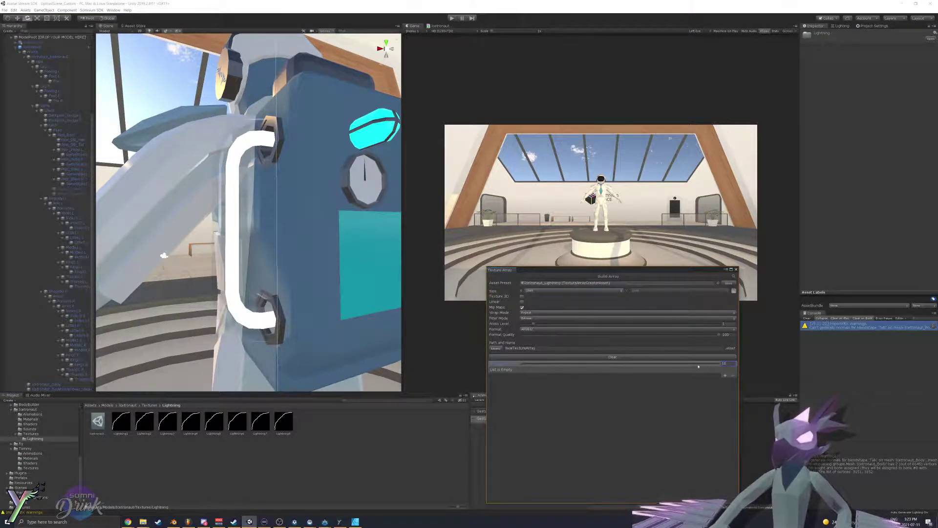
pyautogui.click(725, 375)
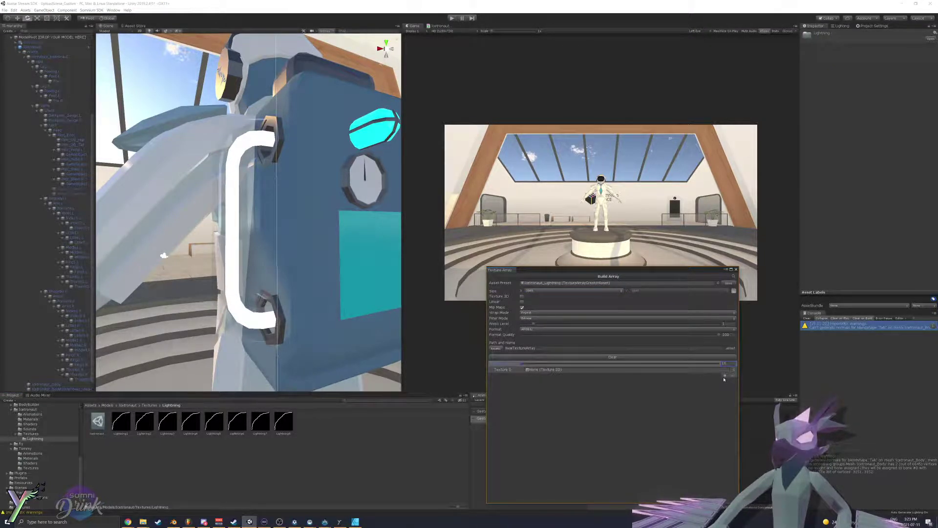
pyautogui.click(724, 376)
pyautogui.click(725, 381)
pyautogui.click(725, 386)
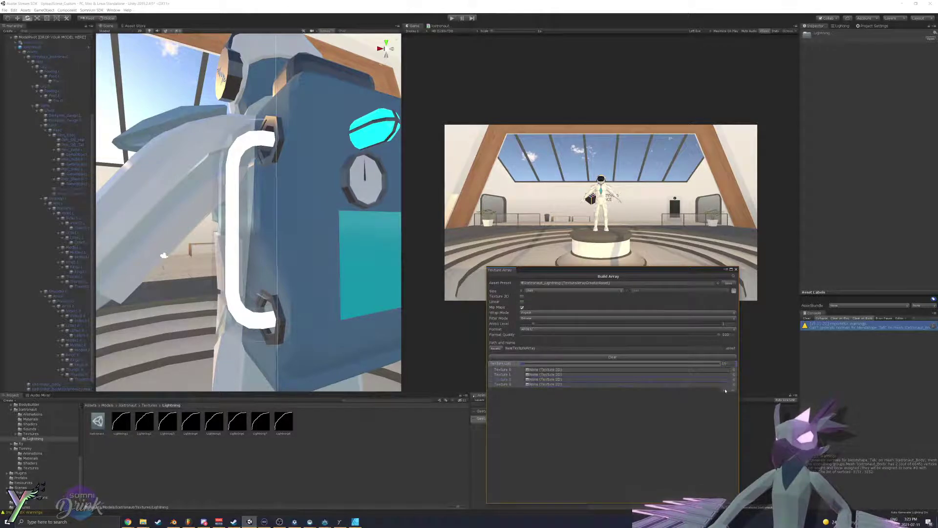
pyautogui.click(725, 391)
pyautogui.click(725, 395)
pyautogui.click(725, 400)
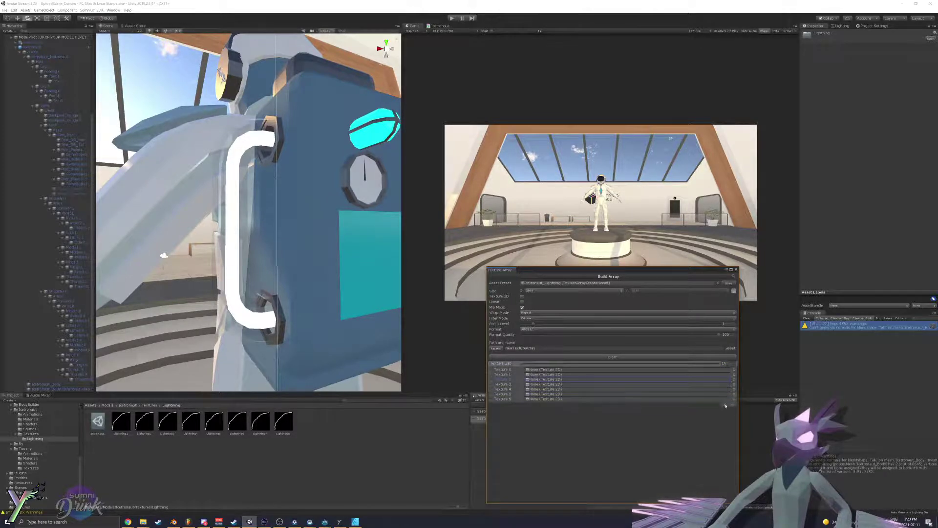
pyautogui.click(725, 405)
pyautogui.click(725, 409)
pyautogui.click(725, 414)
pyautogui.click(725, 420)
pyautogui.click(725, 424)
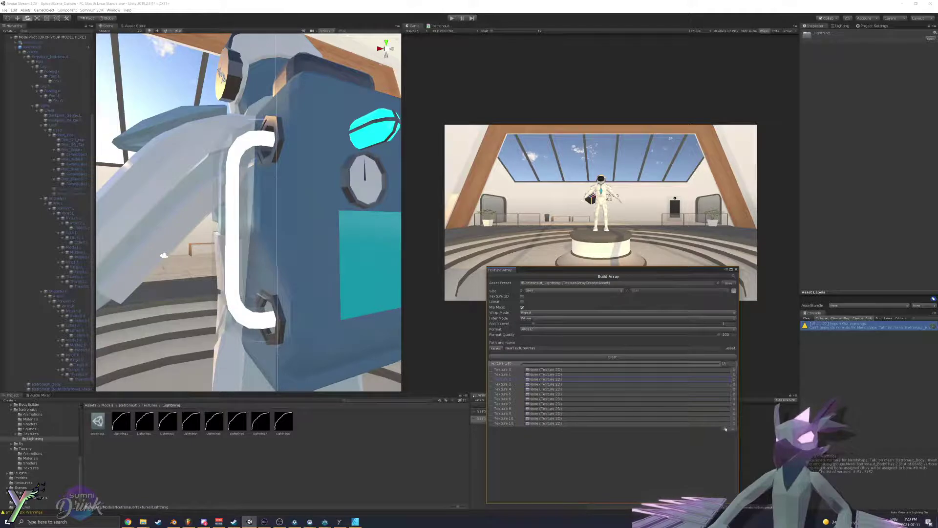
pyautogui.click(725, 429)
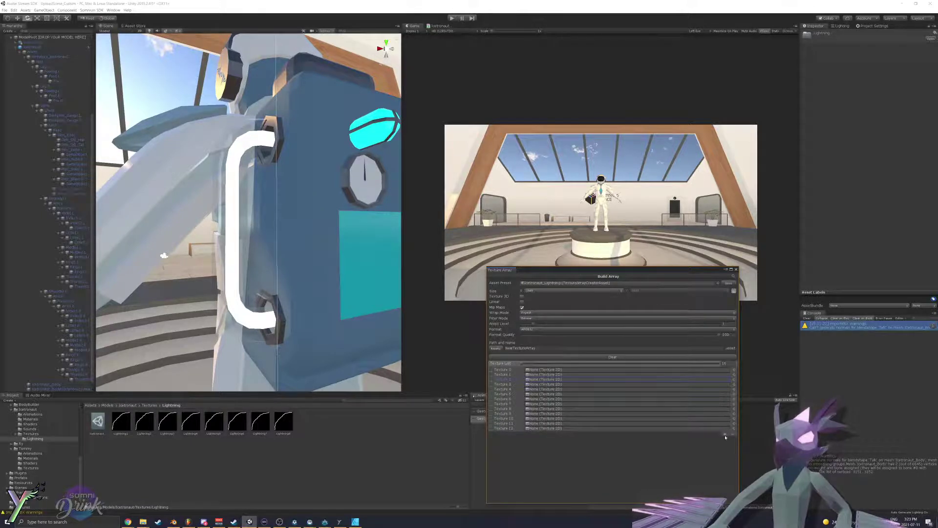
pyautogui.click(725, 434)
pyautogui.click(725, 439)
pyautogui.click(724, 444)
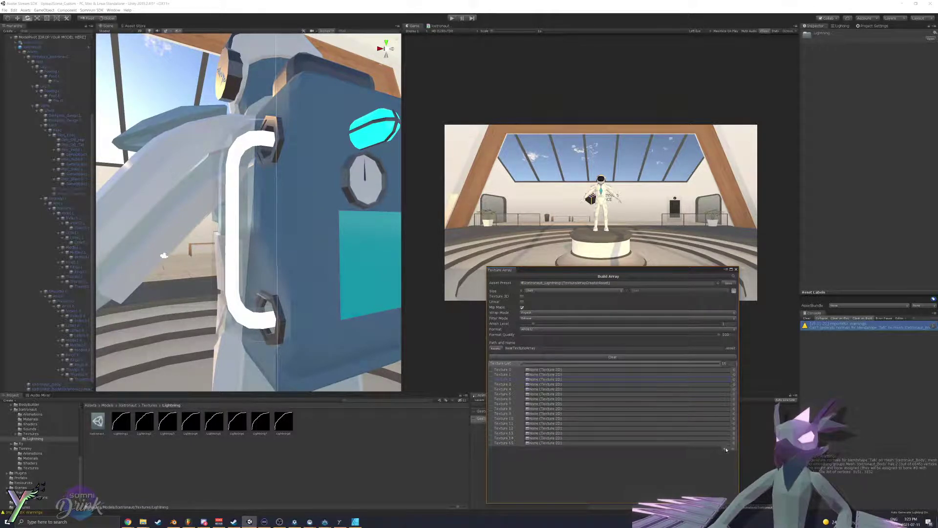
pyautogui.click(725, 449)
# Step: Remove the surplus slots from the texture list so that it holds eight
pyautogui.hotkey('ctrl', 'z')
pyautogui.hotkey('ctrl', 'z')
pyautogui.hotkey('ctrl', 'z')
pyautogui.hotkey('ctrl', 'z')
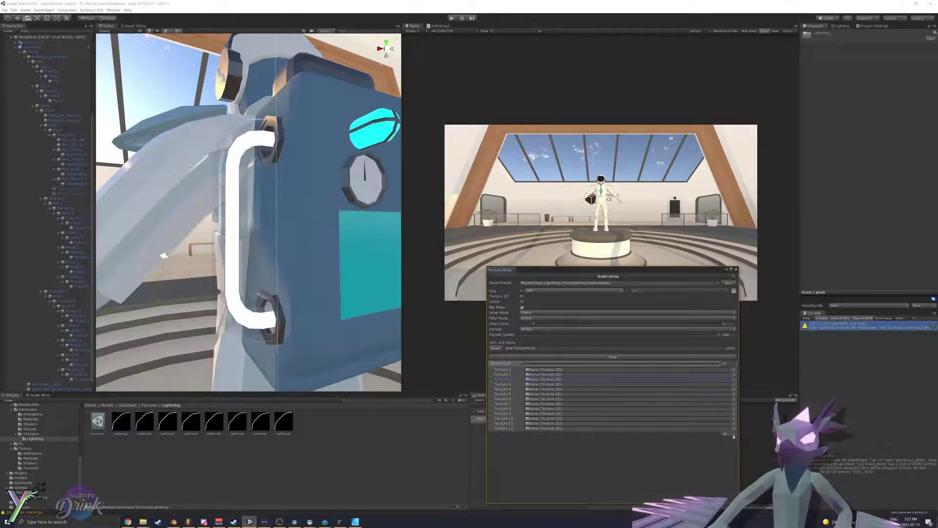
pyautogui.hotkey('ctrl', 'z')
pyautogui.hotkey('ctrl', 'z')
pyautogui.hotkey('ctrl', 'z')
pyautogui.hotkey('ctrl', 'z')
pyautogui.hotkey('ctrl', 'z')
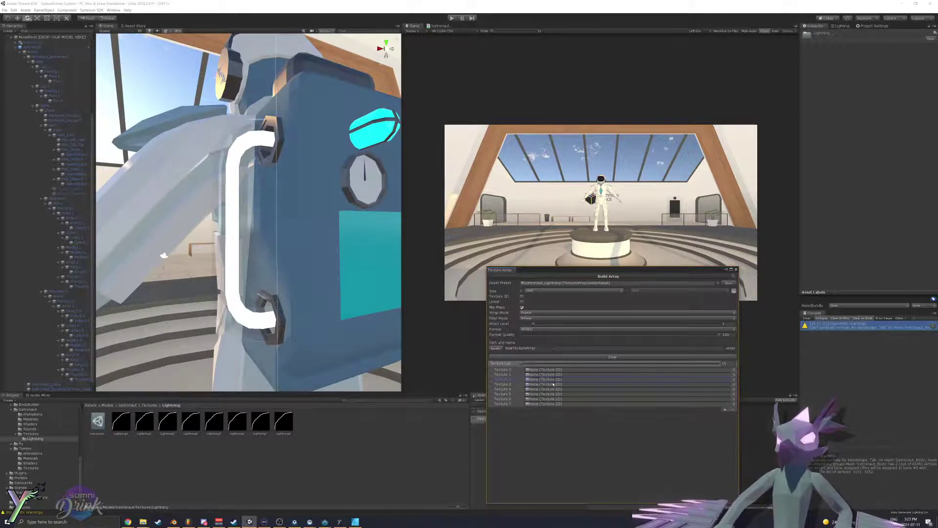
# Step: Assign the textures Lightning1 through Lightning8 in order to the slots Texture 0 through Texture 7
pyautogui.click(561, 398)
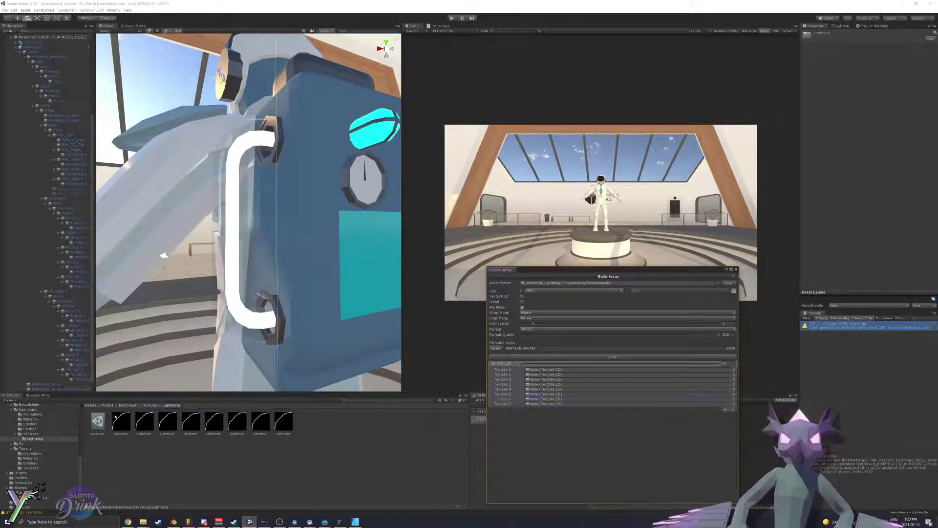
pyautogui.moveTo(504, 384); pyautogui.dragTo(544, 370)
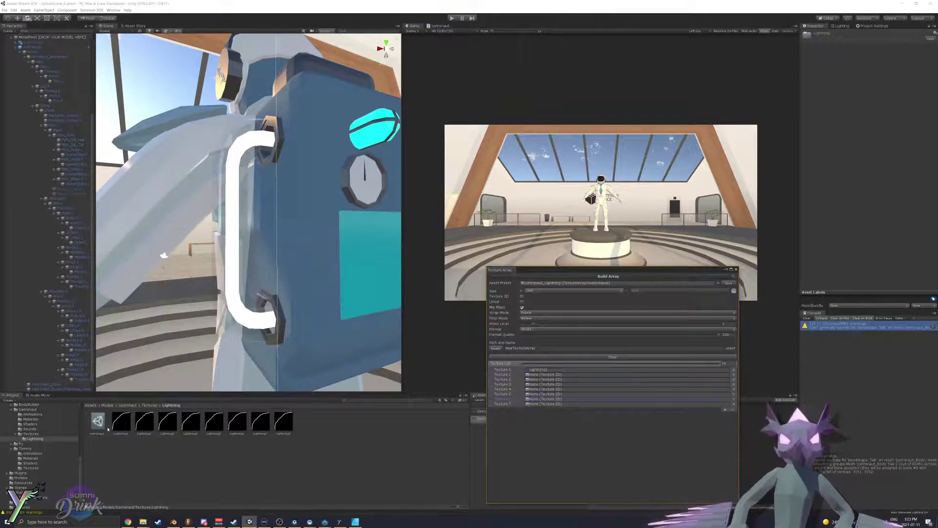
pyautogui.moveTo(145, 422); pyautogui.dragTo(556, 372)
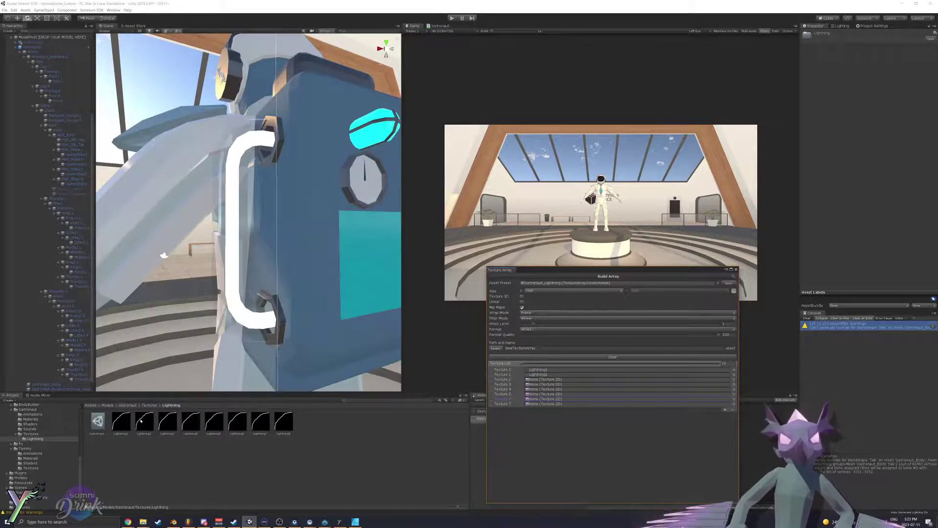
pyautogui.moveTo(167, 421); pyautogui.dragTo(543, 379)
pyautogui.moveTo(183, 430); pyautogui.dragTo(552, 385)
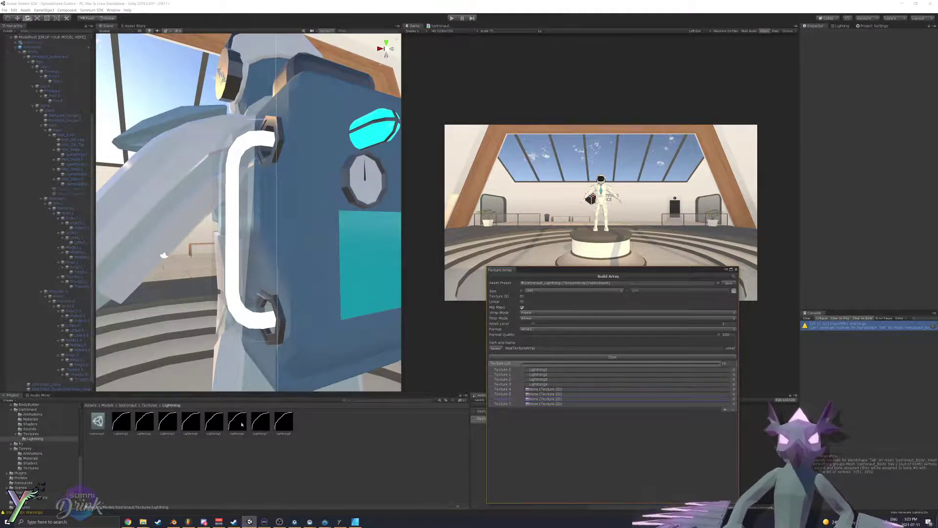
pyautogui.moveTo(213, 424); pyautogui.dragTo(542, 399)
pyautogui.moveTo(306, 418); pyautogui.dragTo(556, 406)
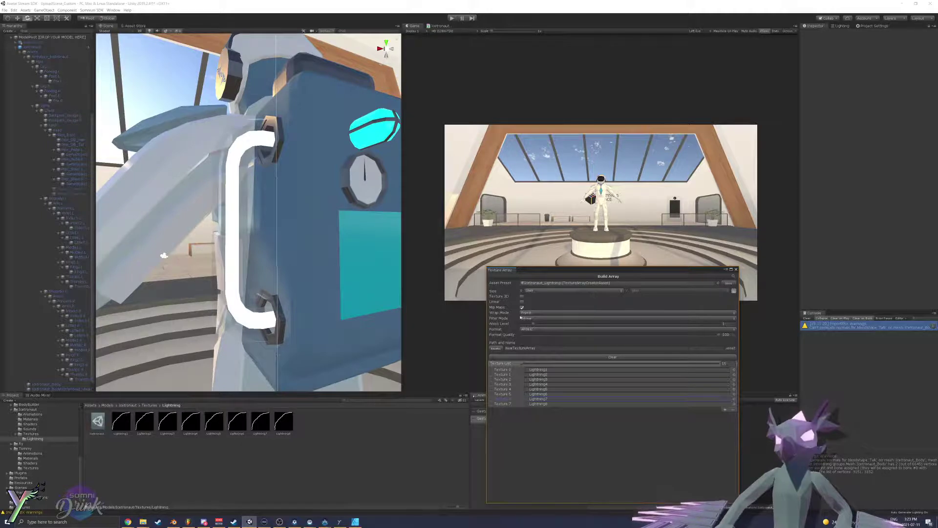
# Step: Set the texture array's wrap mode to Clamp and look through the available texture formats
pyautogui.click(532, 313)
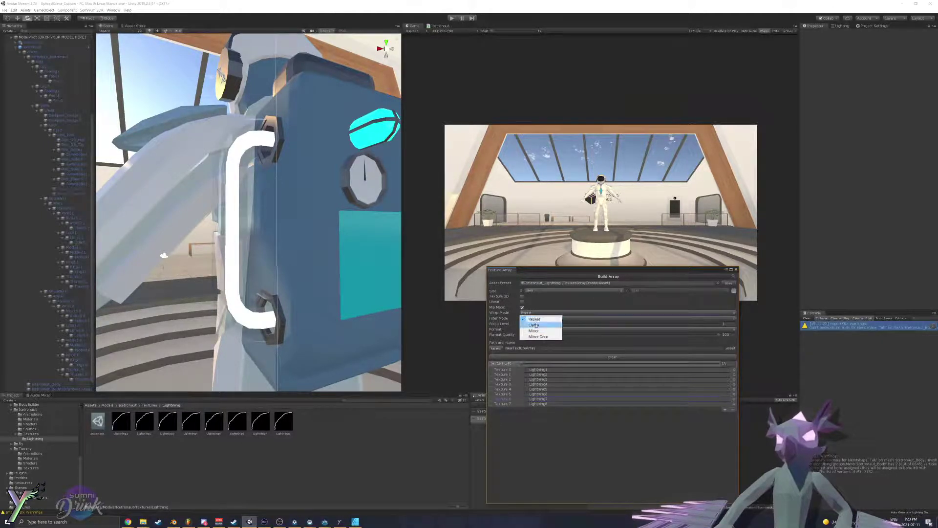
pyautogui.click(536, 325)
pyautogui.click(535, 330)
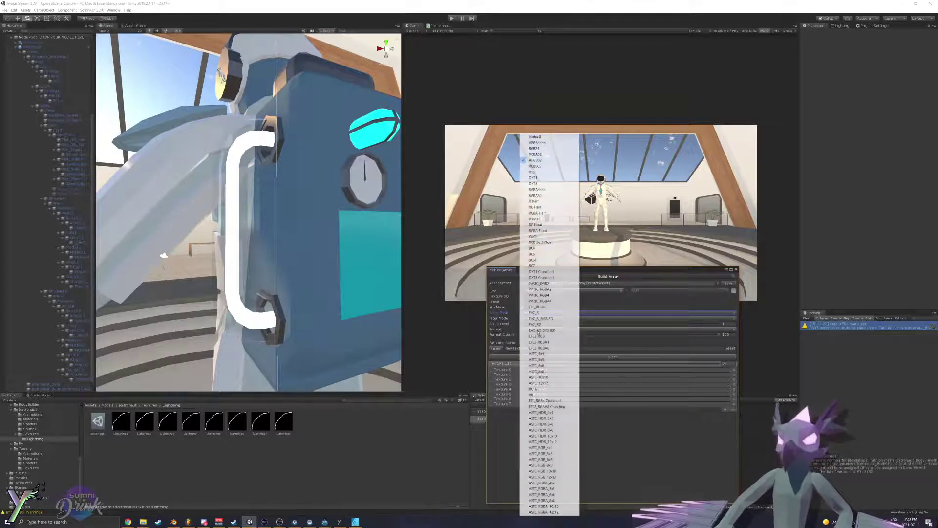
pyautogui.click(619, 462)
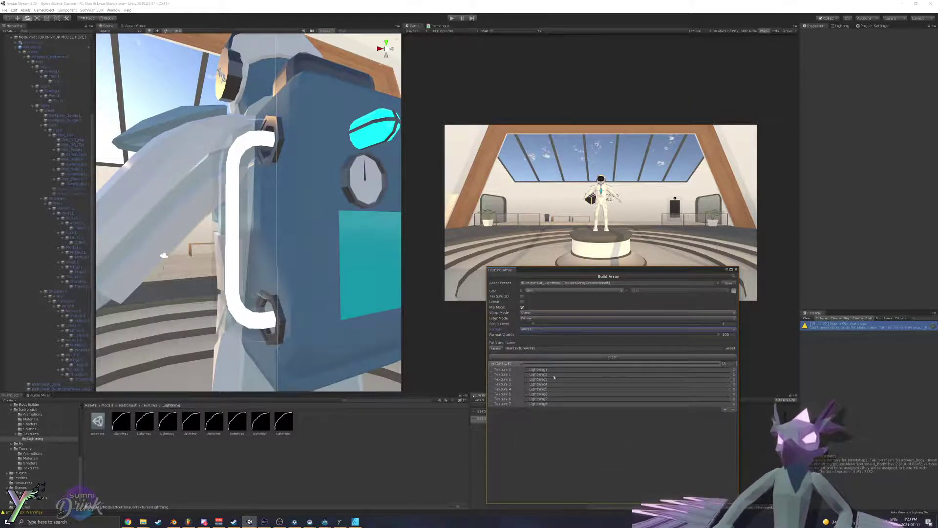
# Step: Set the texture array's save path to the Icetronaut model's Textures folder
pyautogui.click(494, 348)
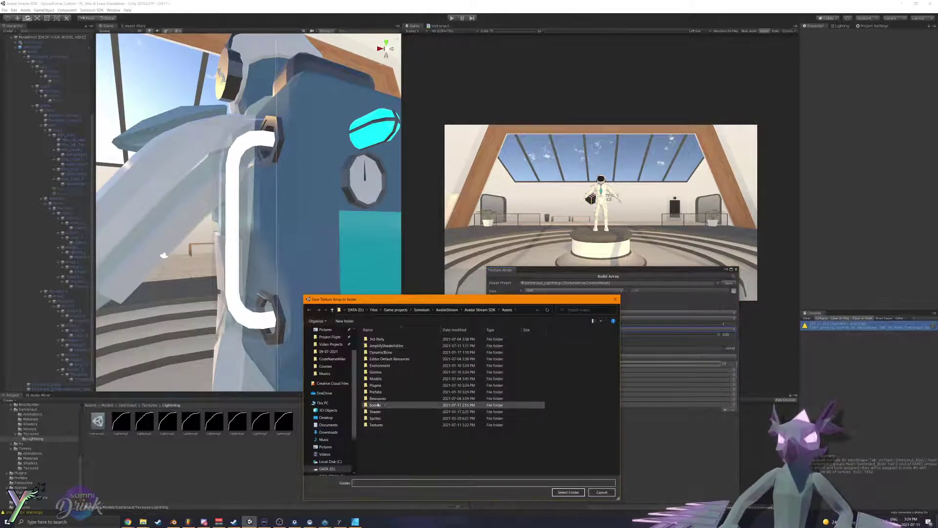
pyautogui.scroll(-2, 331, 407)
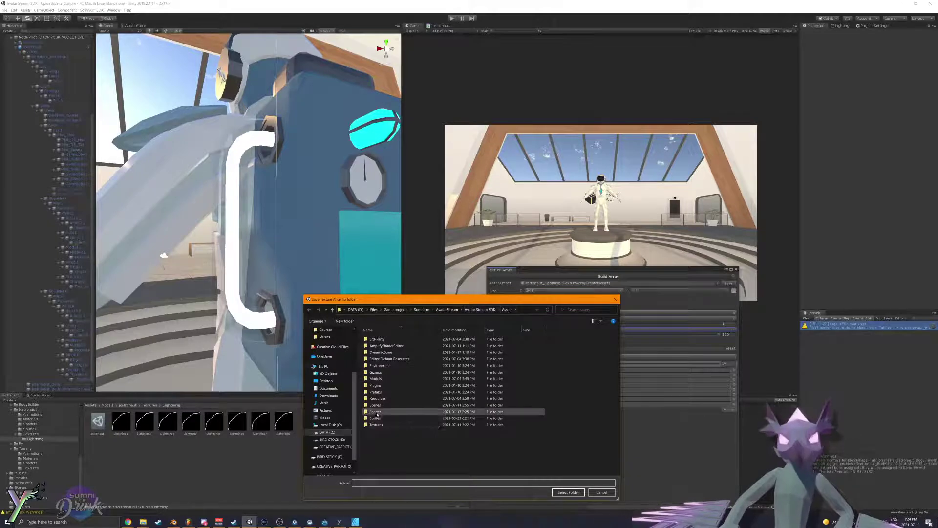
pyautogui.doubleClick(375, 378)
pyautogui.doubleClick(377, 346)
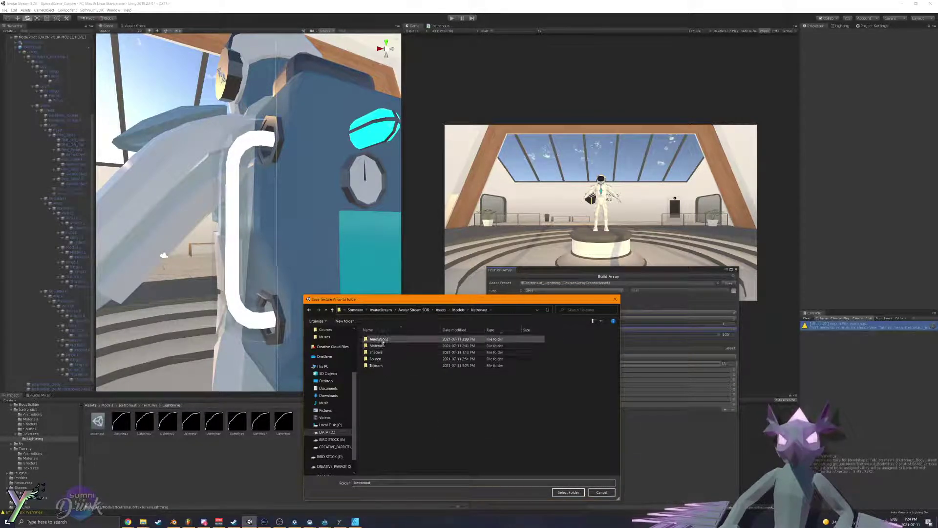
pyautogui.doubleClick(380, 365)
pyautogui.click(562, 494)
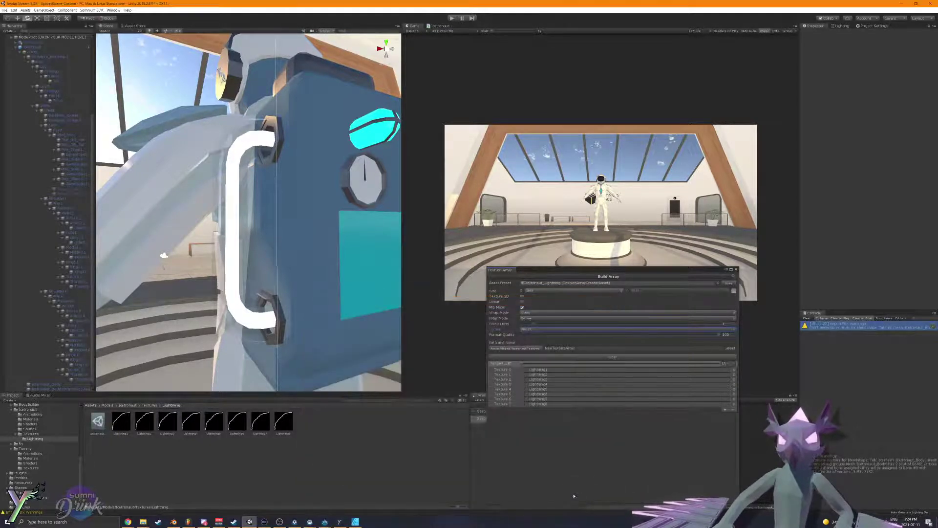
# Step: Set the texture array's save path to the Lightning folder within the Icetronaut model's Textures folder
pyautogui.click(514, 347)
pyautogui.doubleClick(377, 378)
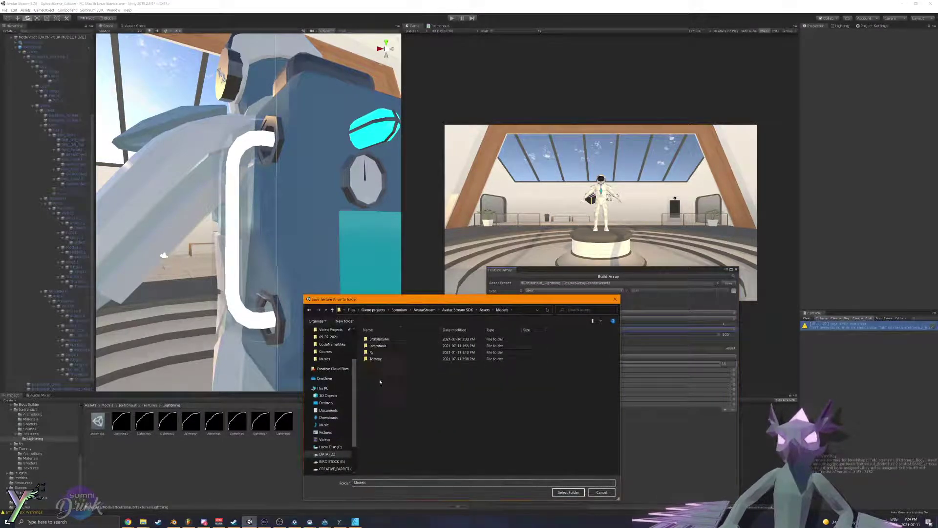
pyautogui.doubleClick(378, 345)
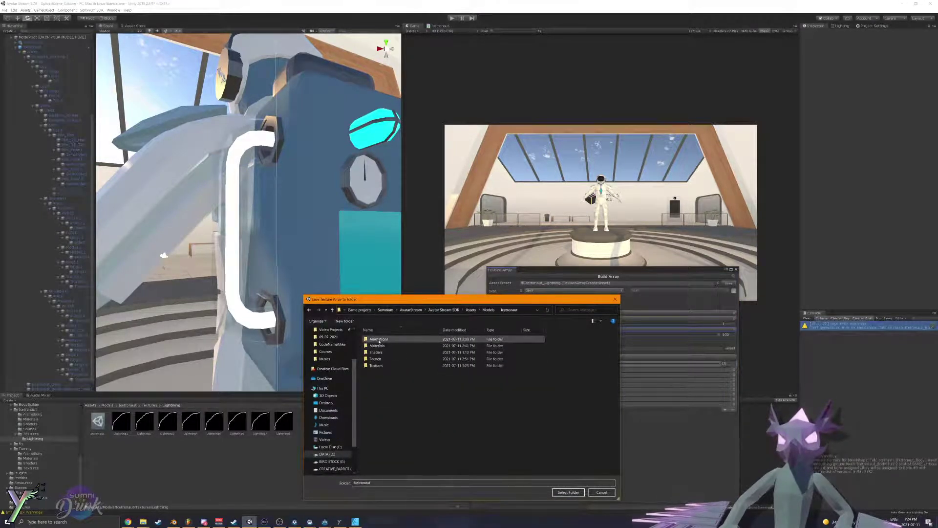
pyautogui.doubleClick(375, 365)
pyautogui.doubleClick(377, 339)
pyautogui.click(568, 492)
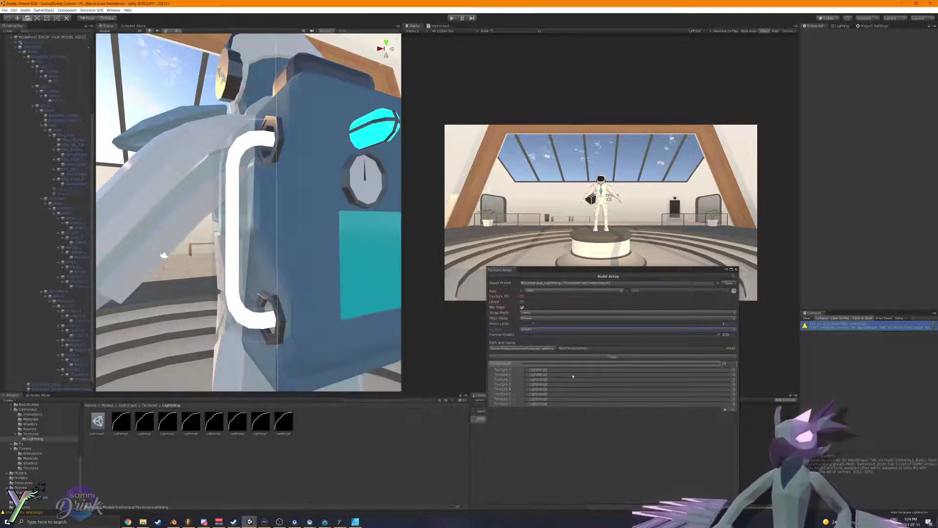
# Step: Name the texture array LightningArray and build it
pyautogui.click(696, 347)
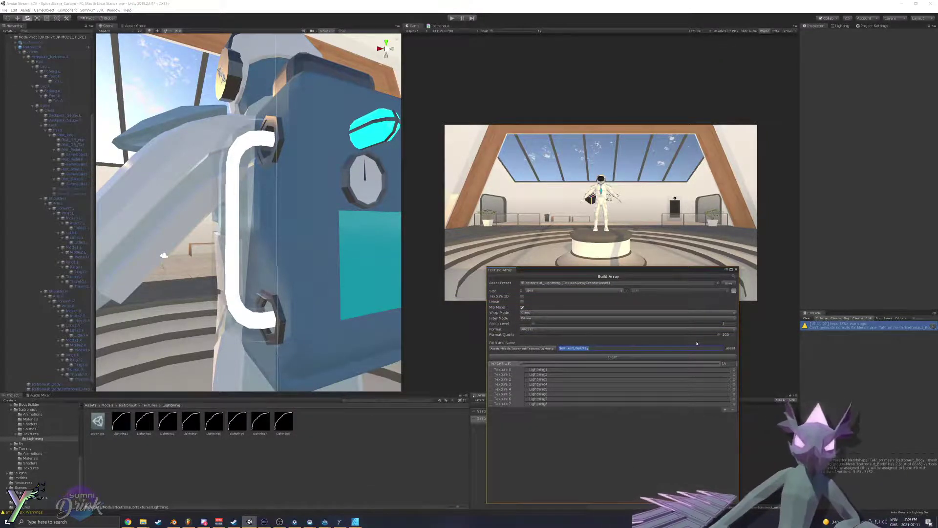
pyautogui.write('LightningArray')
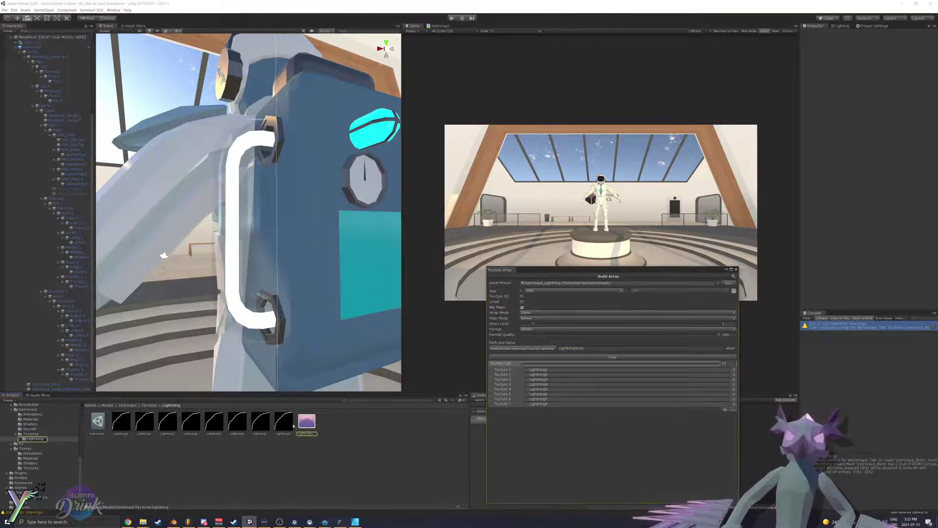
# Step: Select the built LightningArray asset to inspect its preview, and close the Texture Array Creator
pyautogui.click(301, 422)
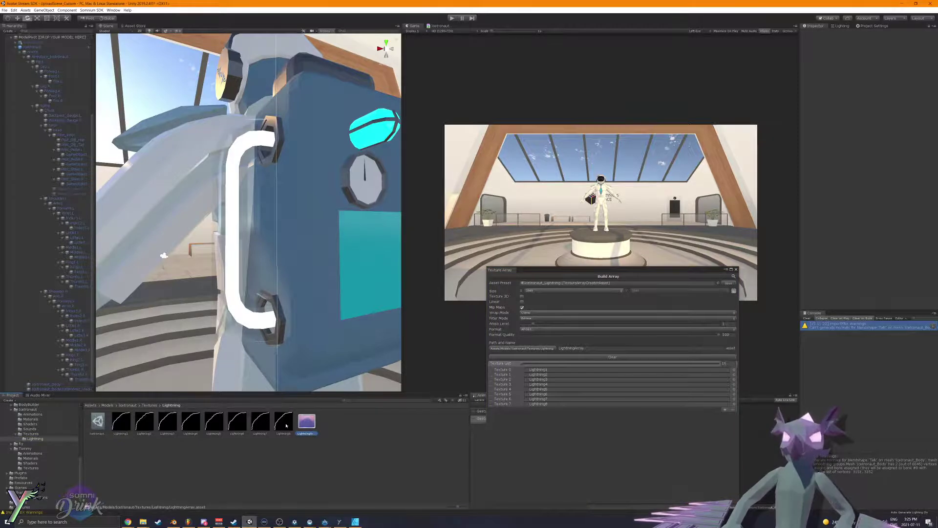
pyautogui.click(285, 423)
pyautogui.click(307, 426)
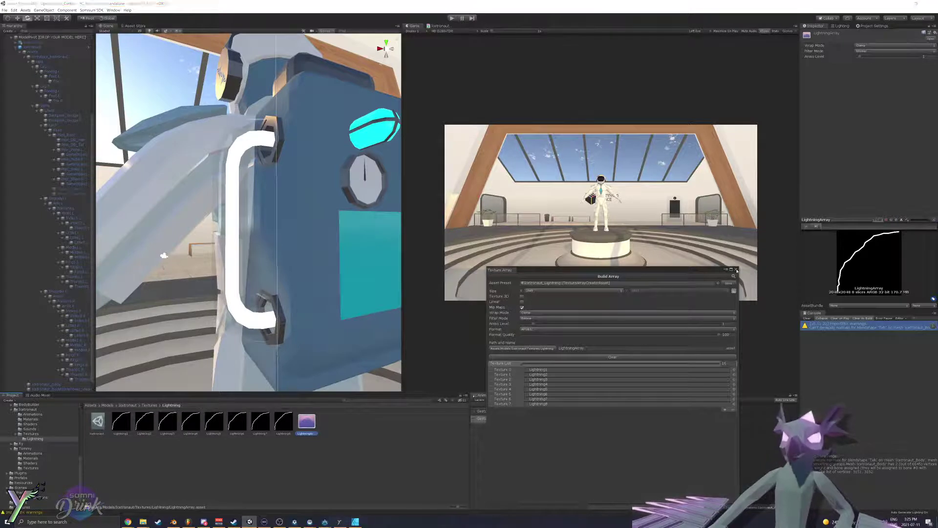
pyautogui.click(735, 269)
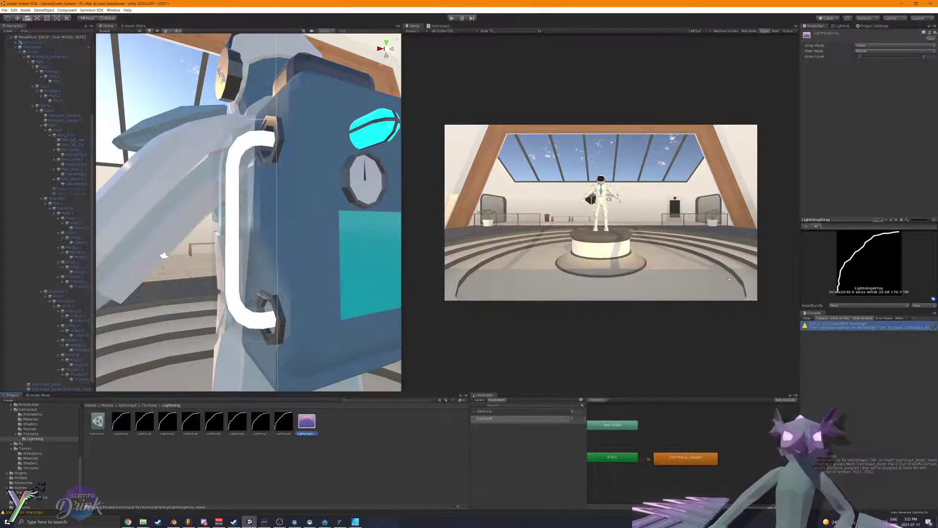
pyautogui.rightClick(263, 471)
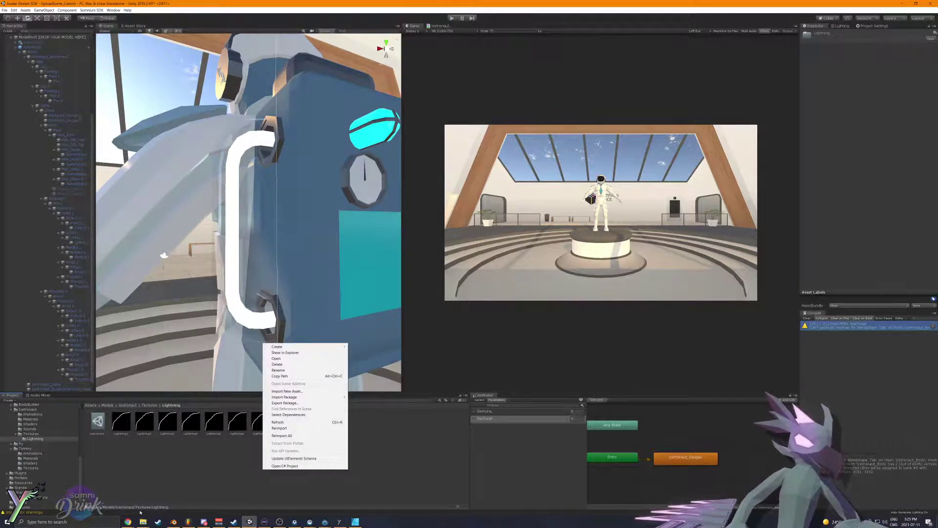
pyautogui.click(250, 465)
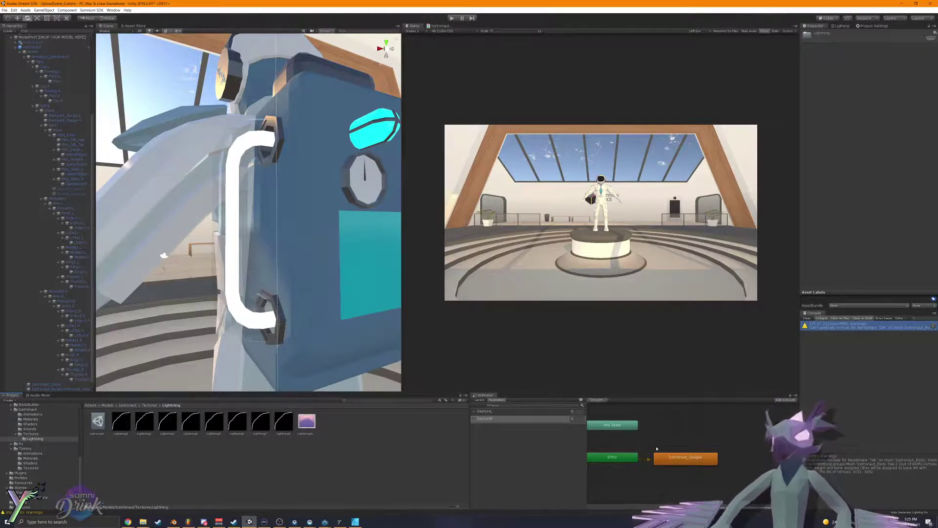
pyautogui.click(672, 459)
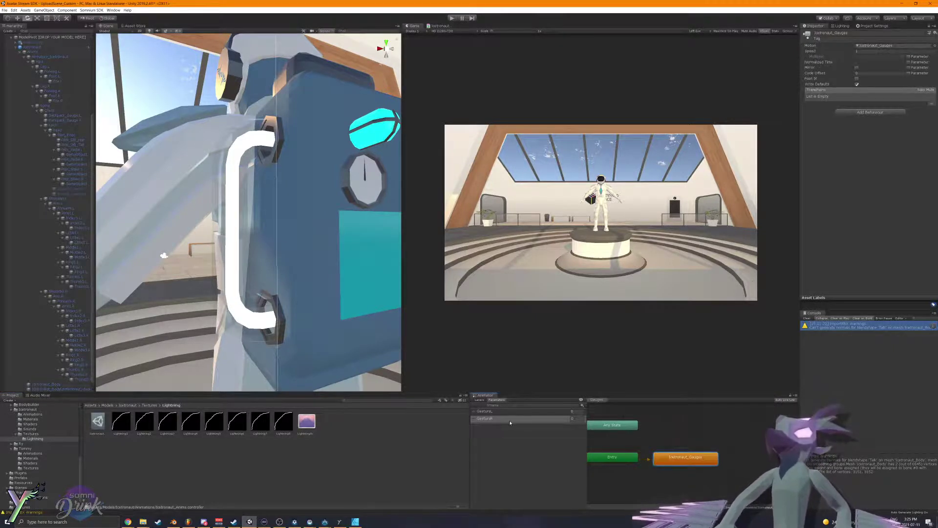
# Step: Select the Icetronaut avatar in the scene hierarchy and open the Icetronaut model folder in the project
pyautogui.click(32, 47)
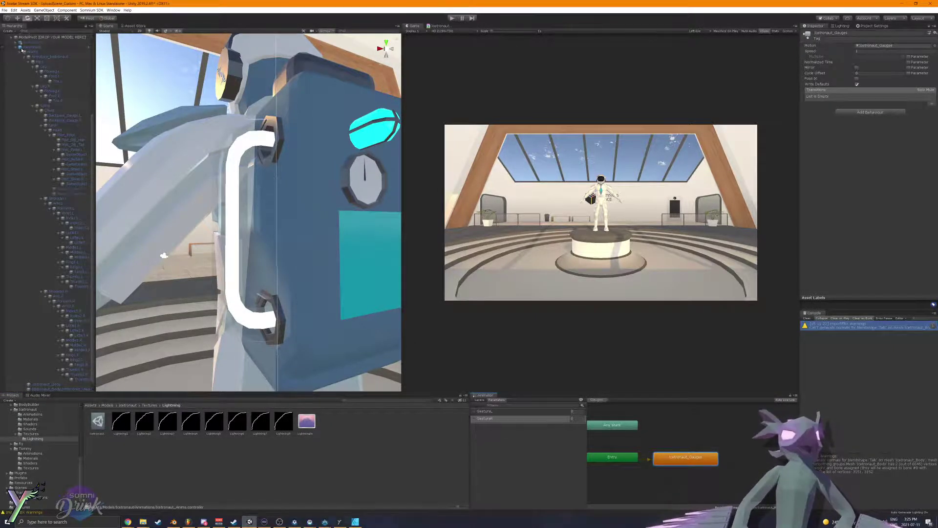
pyautogui.click(150, 405)
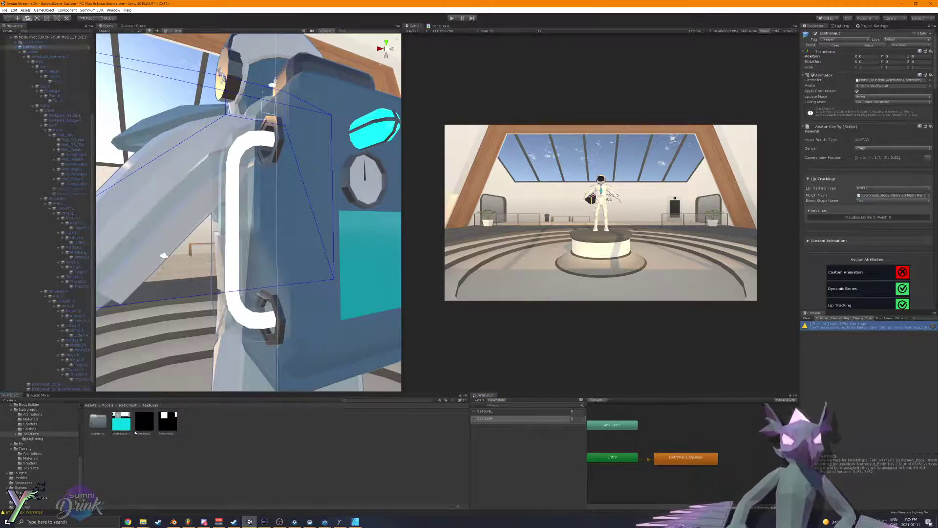
pyautogui.click(122, 406)
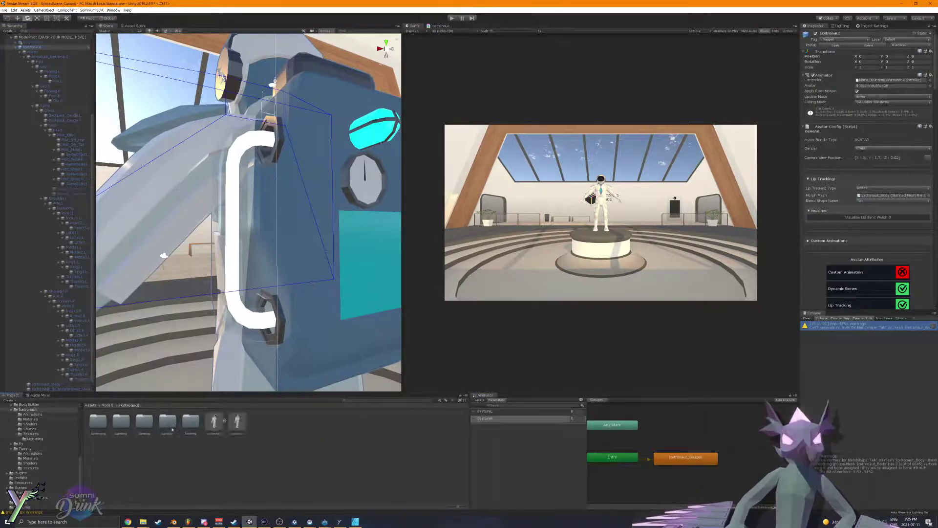
# Step: Create an Amplify surface shader named Icetronaut_Lightning in the Icetronaut model's Shaders folder
pyautogui.doubleClick(143, 425)
pyautogui.rightClick(161, 440)
pyautogui.moveTo(195, 315)
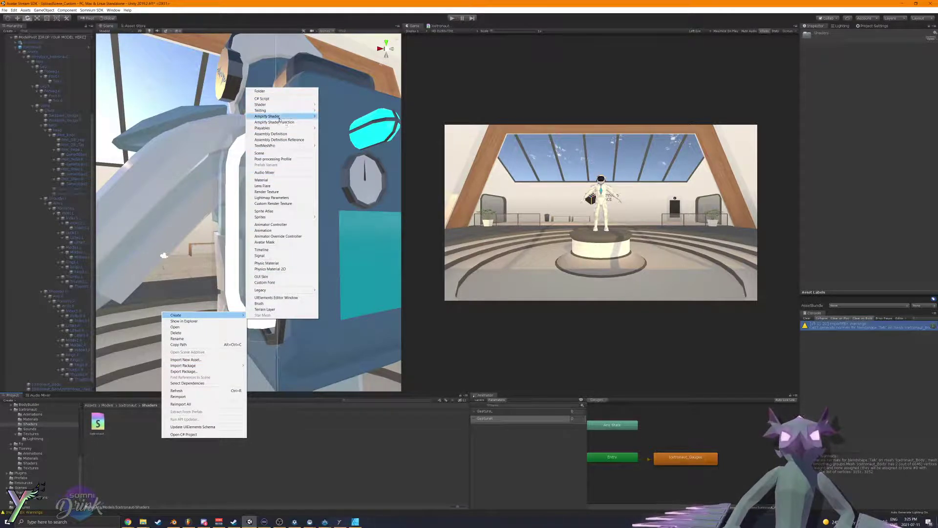
pyautogui.moveTo(293, 116)
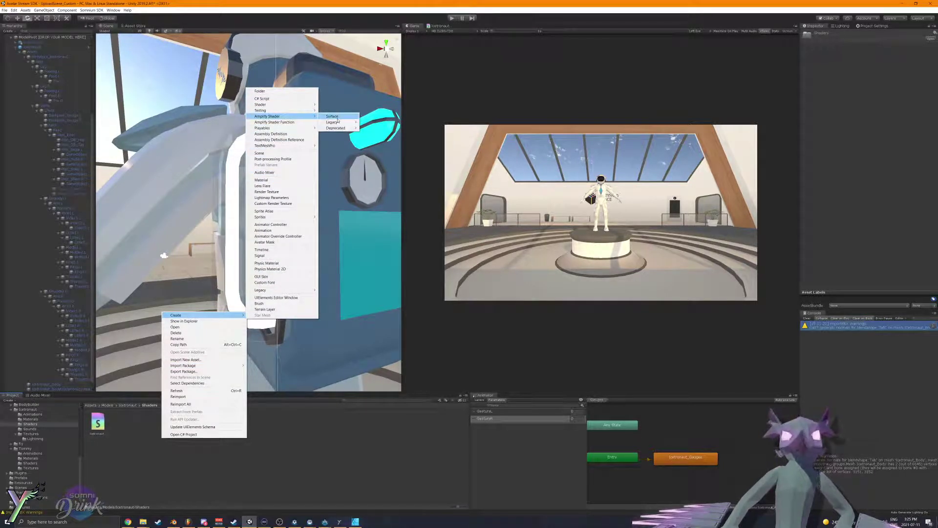
pyautogui.click(333, 117)
pyautogui.write('I')
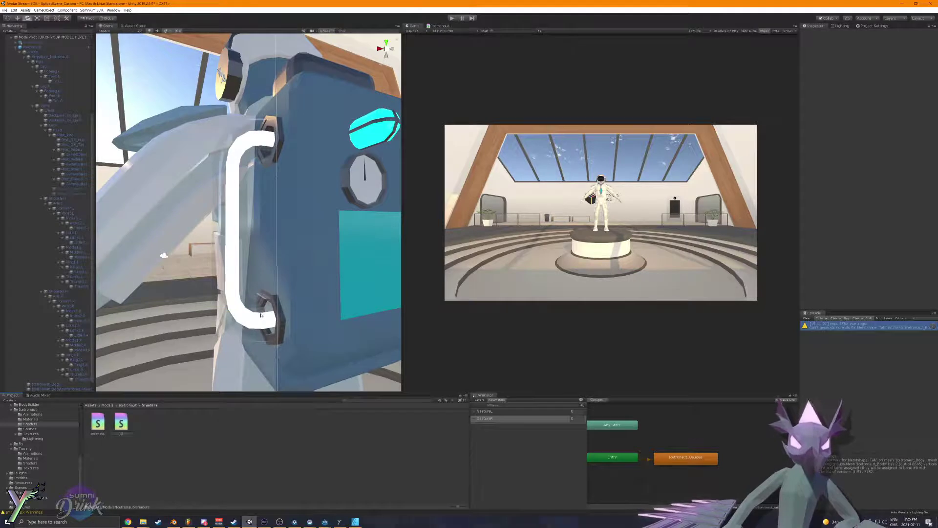
pyautogui.write('cetronaut_Lightning')
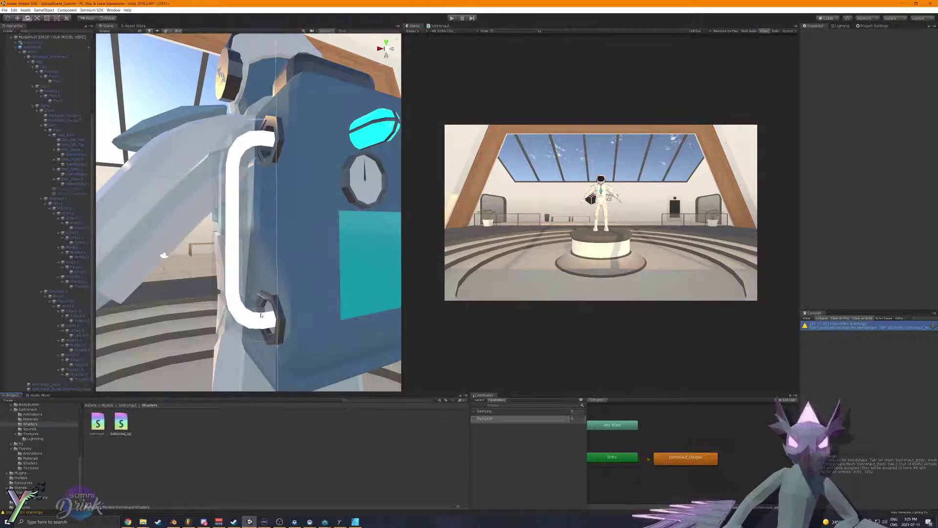
pyautogui.press('Return')
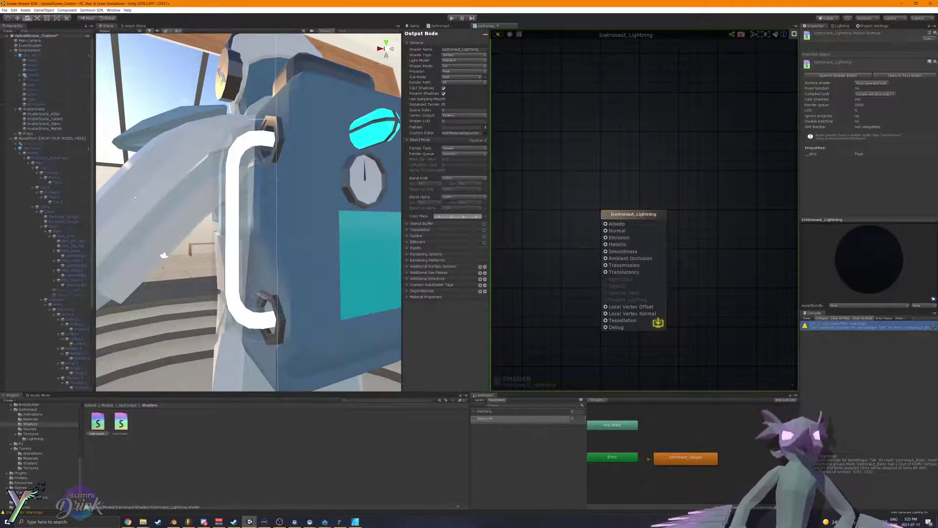
# Step: Add a Texture Sample node to the shader graph and set its auto-cast mode to Locked To Texture 2D Array
pyautogui.scroll(-5, 519, 313)
pyautogui.moveTo(520, 313); pyautogui.dragTo(606, 295, button='middle')
pyautogui.scroll(5, 603, 295)
pyautogui.rightClick(595, 281)
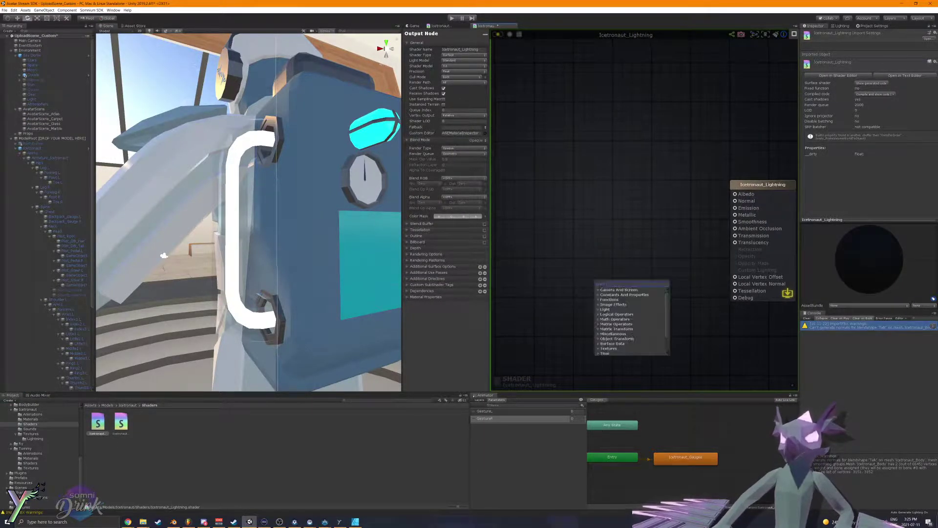
pyautogui.write('texture')
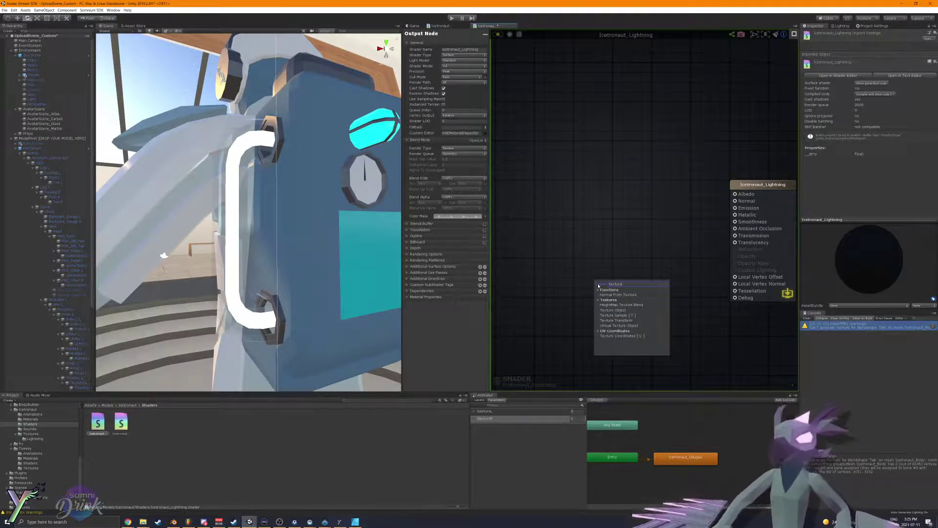
pyautogui.click(616, 315)
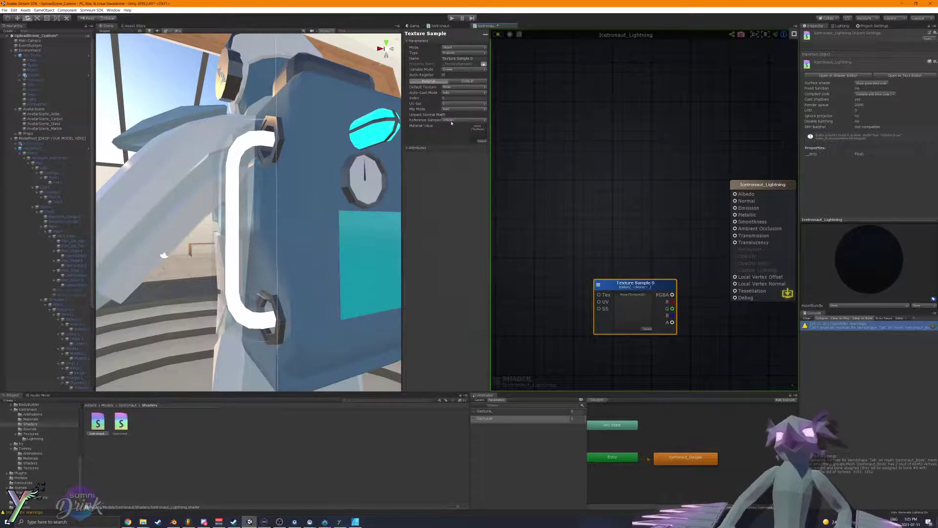
pyautogui.click(463, 93)
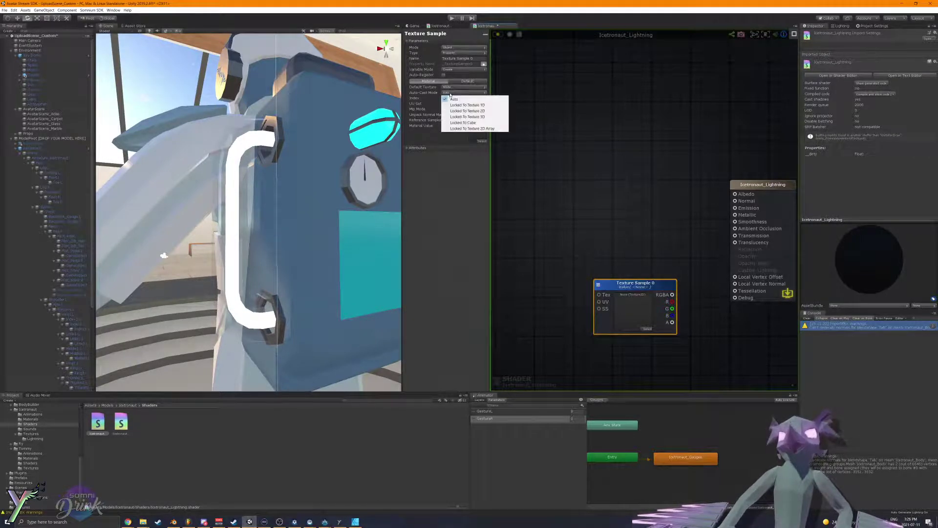
pyautogui.click(469, 127)
pyautogui.moveTo(627, 284); pyautogui.dragTo(614, 206)
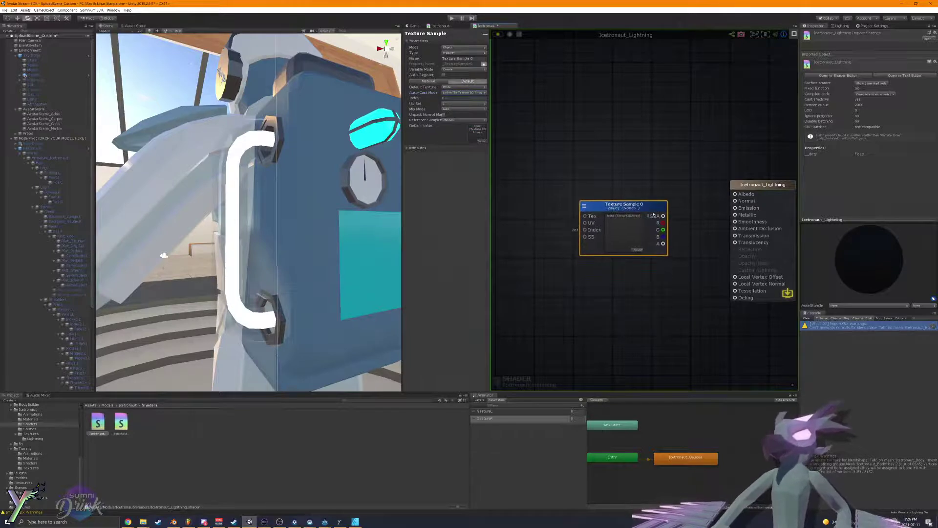
# Step: Add a Time node and place it well ahead of the Texture Sample node
pyautogui.moveTo(555, 222); pyautogui.dragTo(651, 242, button='middle')
pyautogui.rightClick(618, 239)
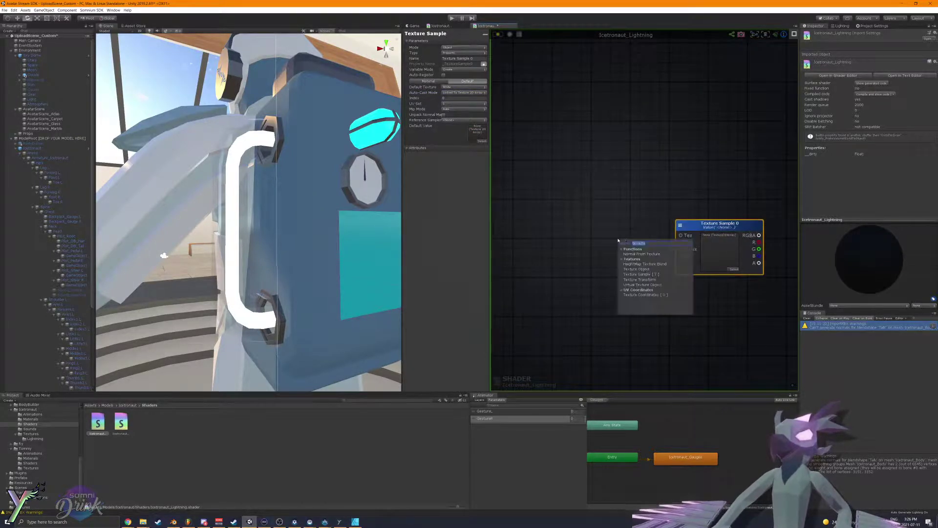
pyautogui.write('time')
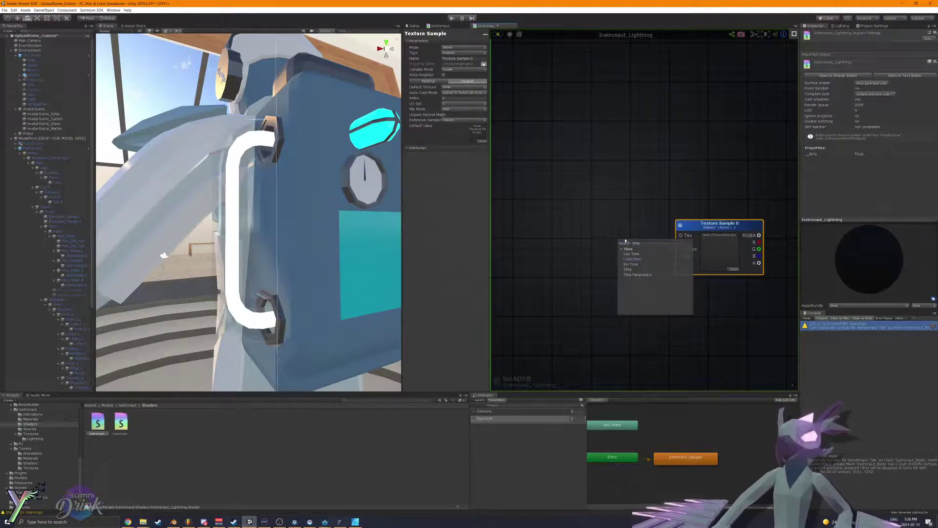
pyautogui.press('Return')
pyautogui.moveTo(623, 251); pyautogui.dragTo(523, 251)
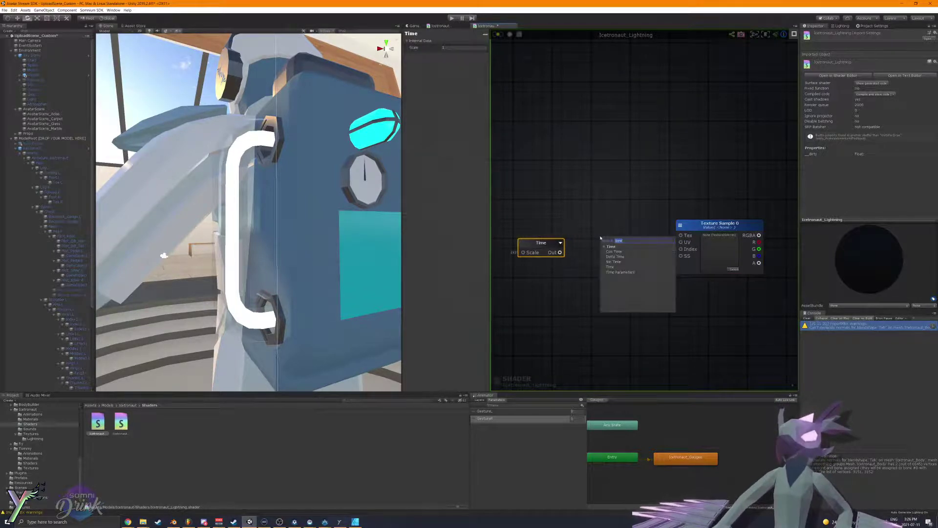
# Step: Add a Remainder node between the Time and Texture Sample nodes and connect the Time output to its A input
pyautogui.rightClick(596, 237)
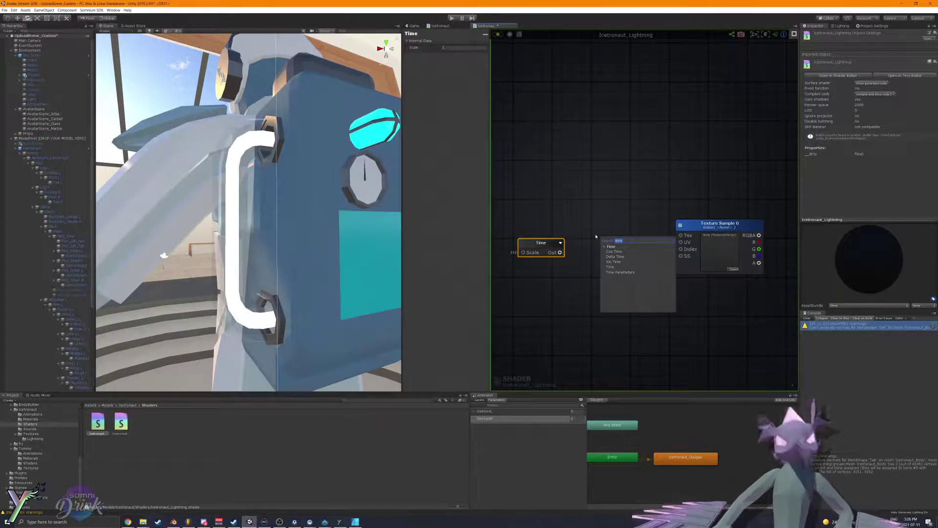
pyautogui.write('rand')
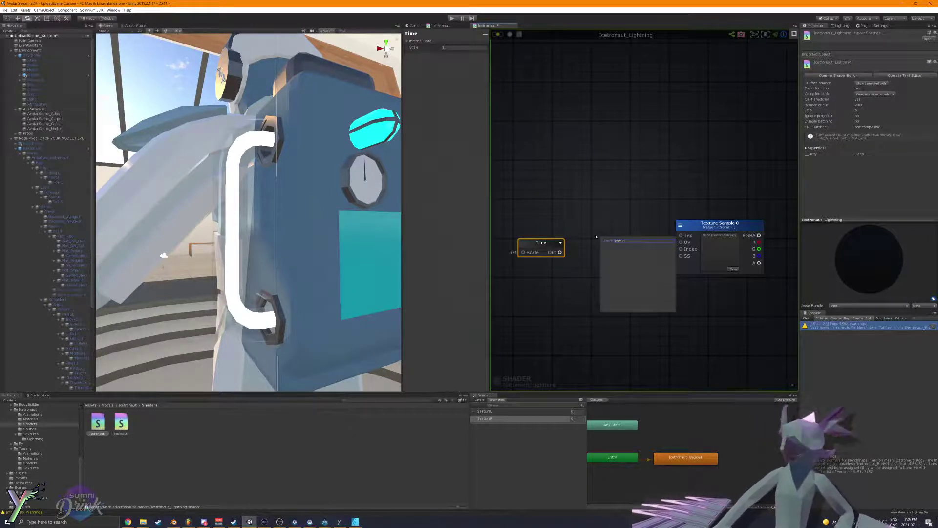
pyautogui.press('Return')
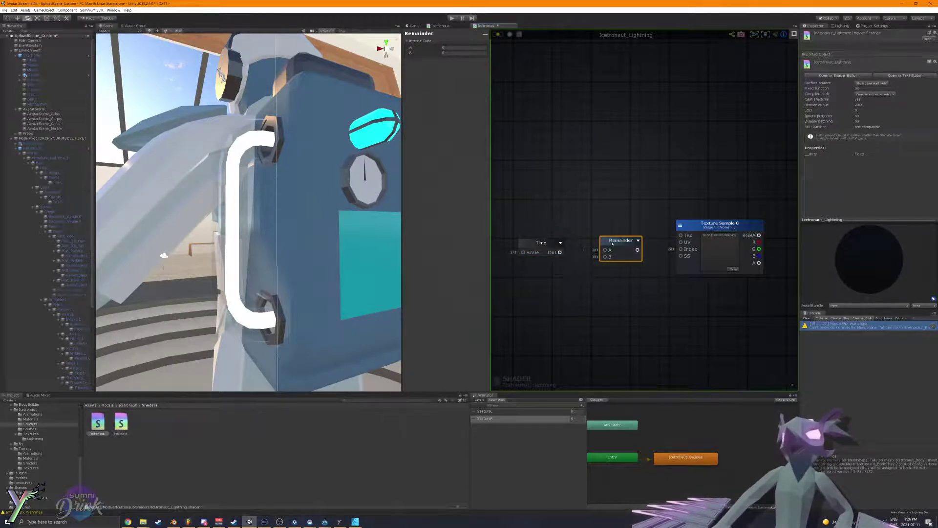
pyautogui.moveTo(560, 252); pyautogui.dragTo(580, 253)
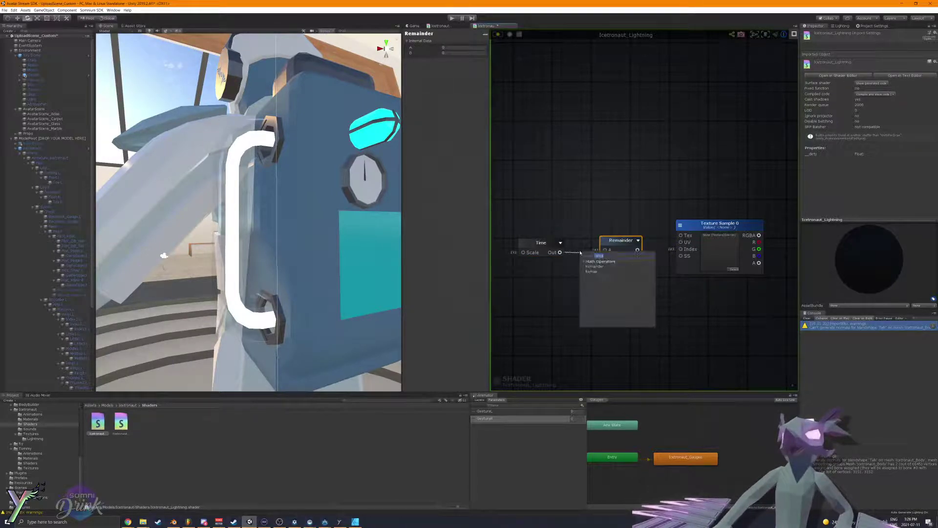
pyautogui.click(593, 244)
pyautogui.hotkey('ctrl', 'z')
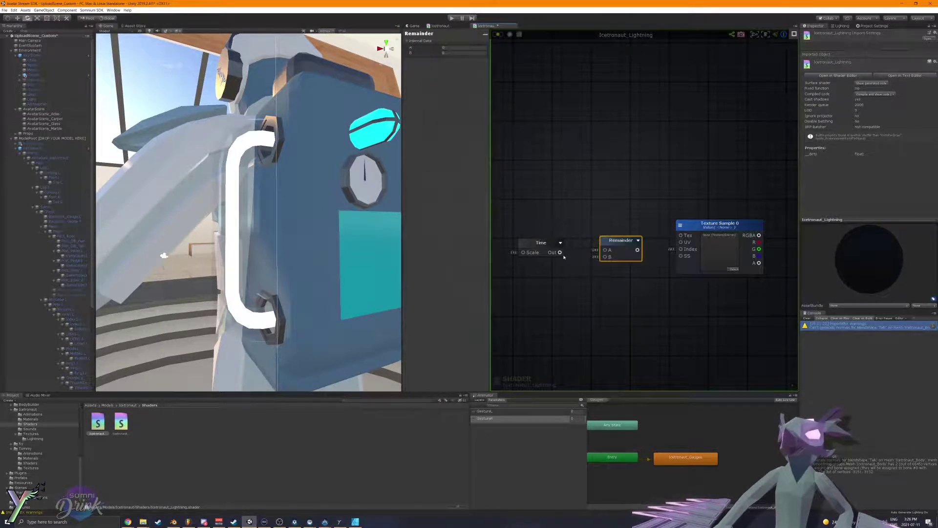
pyautogui.moveTo(559, 252); pyautogui.dragTo(617, 247)
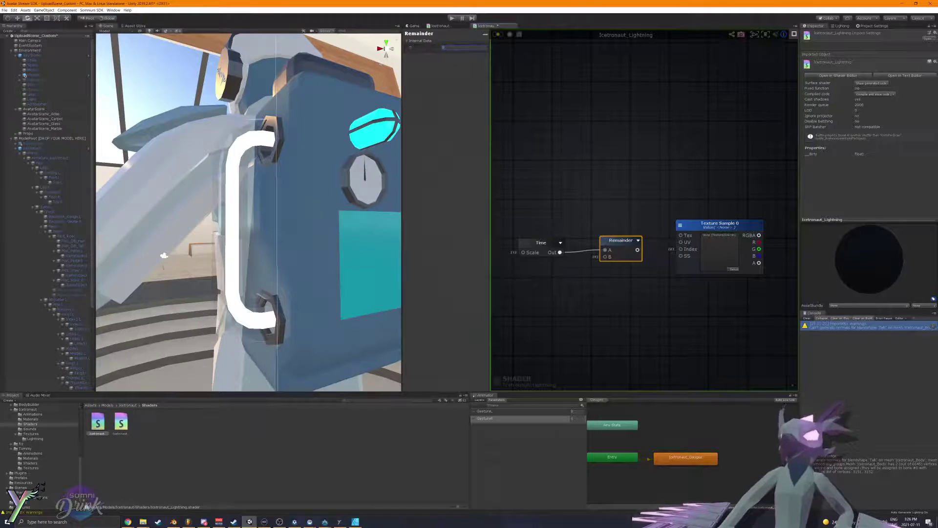
# Step: Connect the Remainder output to the Debug input of the Icetronaut_Lightning output node
pyautogui.scroll(-3, 671, 235)
pyautogui.moveTo(571, 252); pyautogui.dragTo(684, 292)
pyautogui.rightClick(618, 210)
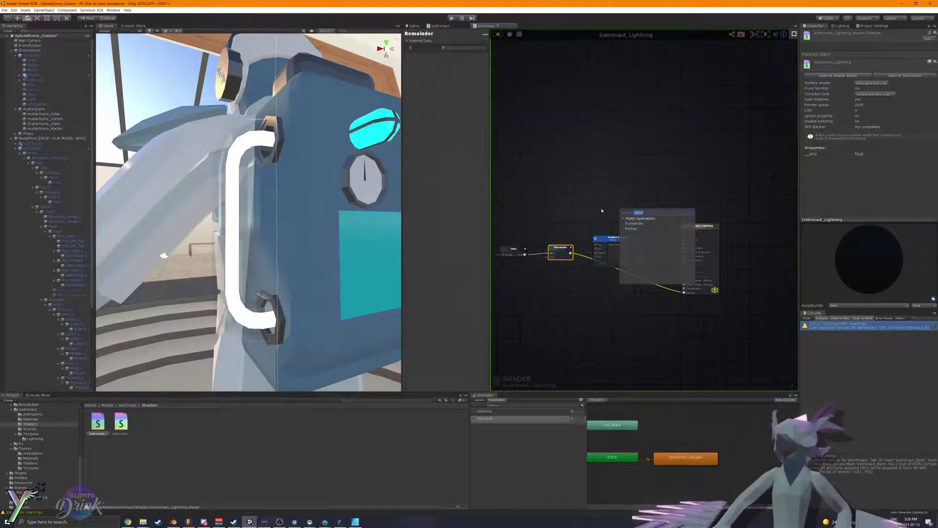
pyautogui.click(601, 207)
pyautogui.scroll(3, 665, 235)
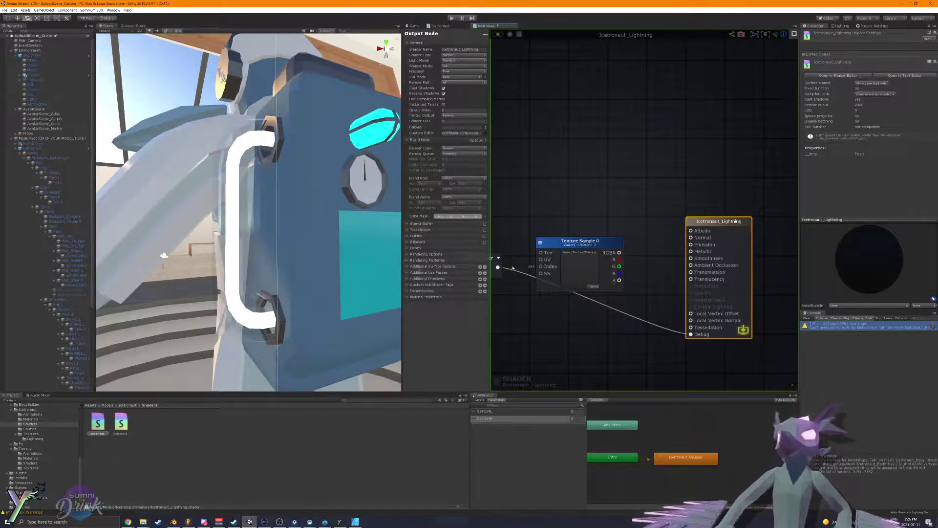
# Step: Set the shader's blend mode to Masked
pyautogui.click(474, 141)
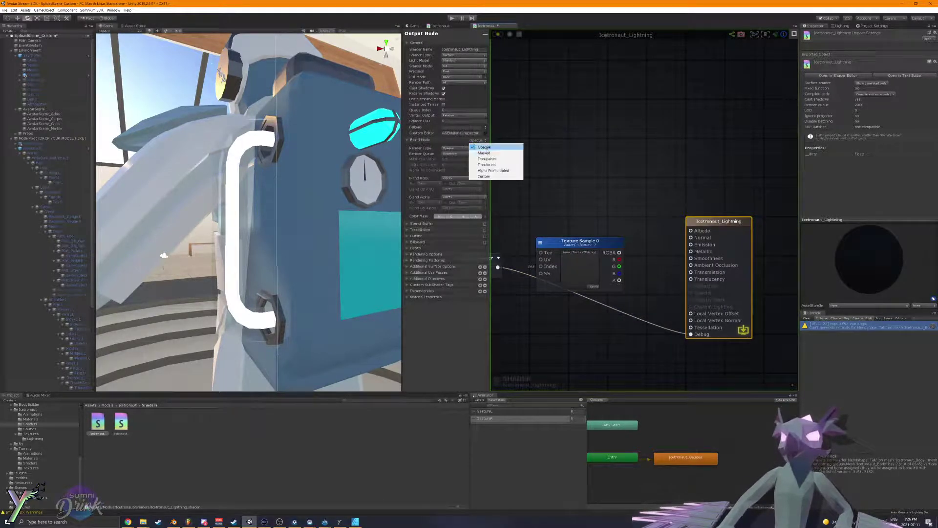
pyautogui.click(488, 159)
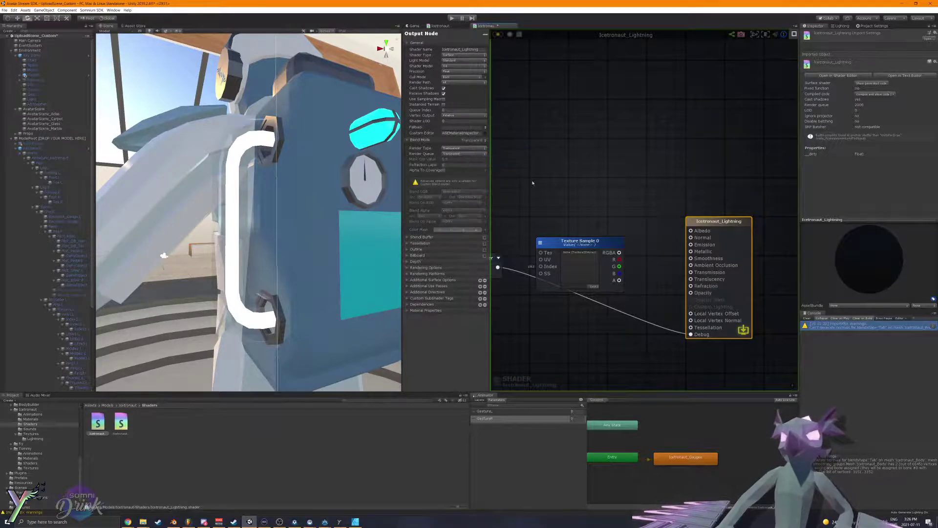
pyautogui.click(474, 140)
pyautogui.click(481, 152)
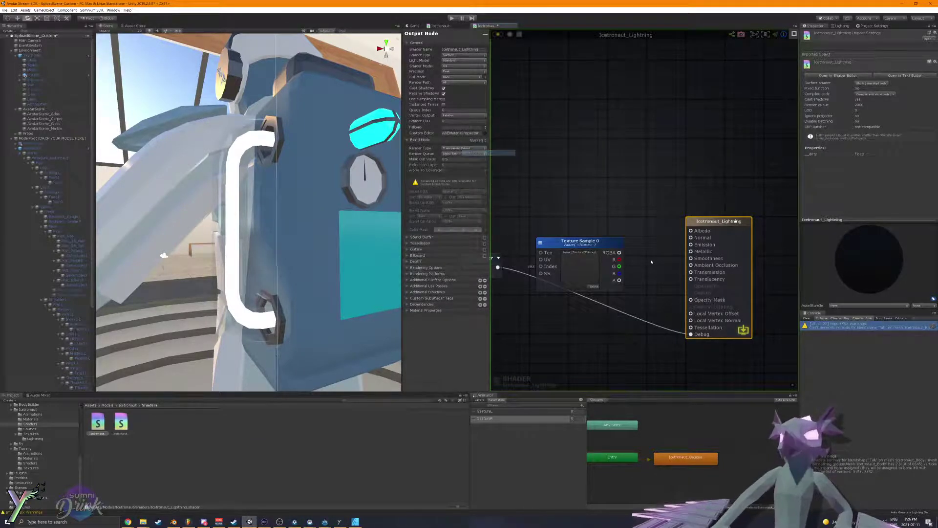
# Step: Reposition the Texture Sample node and connect its alpha output to the shader's Opacity Mask input
pyautogui.moveTo(589, 247); pyautogui.dragTo(556, 216)
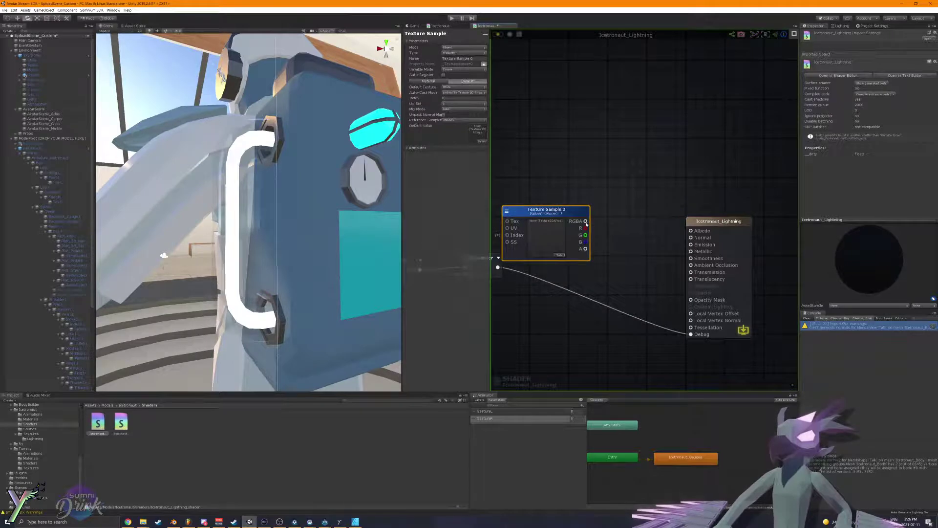
pyautogui.moveTo(586, 249); pyautogui.dragTo(691, 300)
pyautogui.moveTo(633, 278); pyautogui.dragTo(701, 294, button='middle')
pyautogui.moveTo(650, 243); pyautogui.dragTo(654, 231)
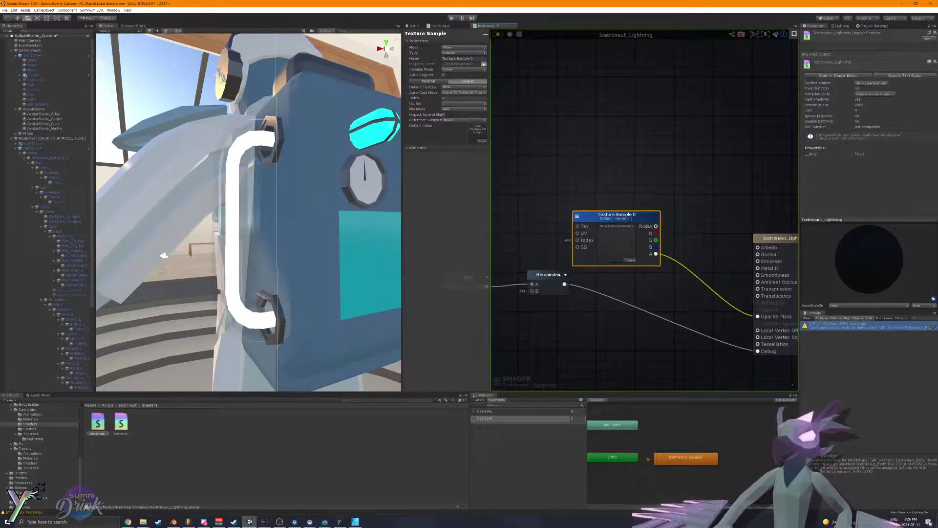
# Step: Connect the Remainder output to the Texture Sample's Index input and reroute the sample's alpha from Opacity Mask to Debug
pyautogui.moveTo(547, 275); pyautogui.dragTo(578, 240)
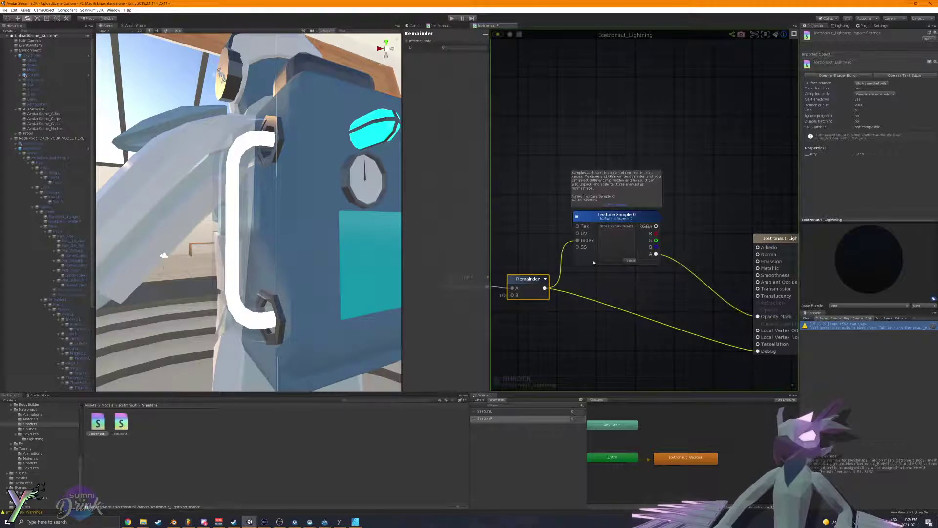
pyautogui.moveTo(734, 328); pyautogui.dragTo(701, 320, button='middle')
pyautogui.moveTo(720, 313); pyautogui.dragTo(725, 343)
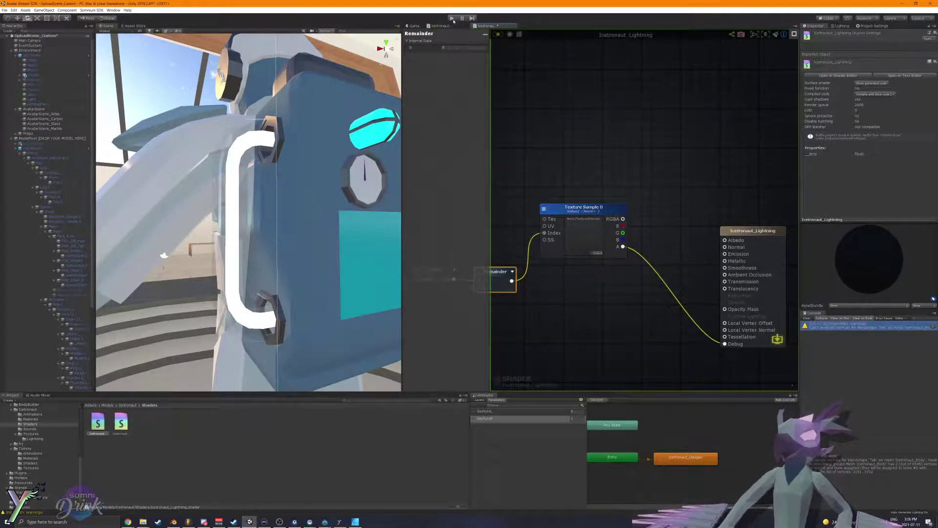
# Step: Assign the LightningArray texture array to the Texture Sample node
pyautogui.moveTo(565, 193); pyautogui.dragTo(639, 187, button='middle')
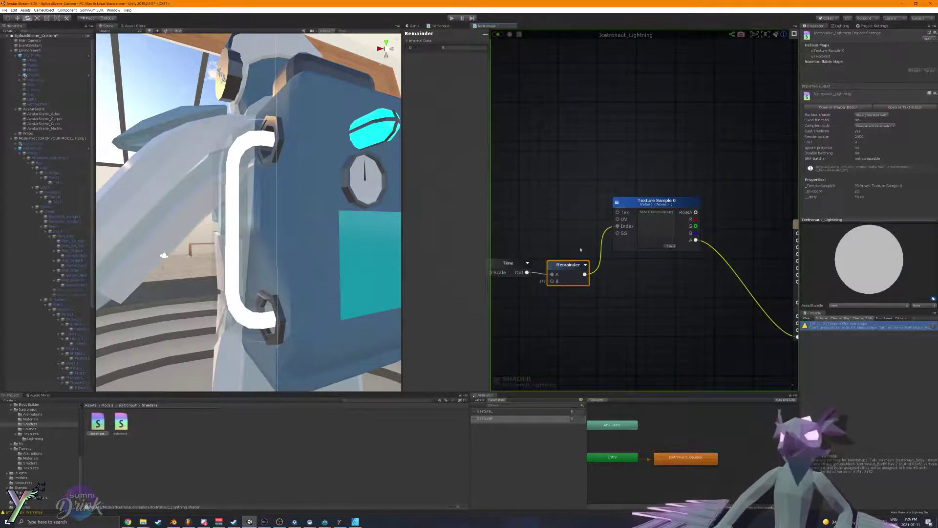
pyautogui.click(670, 247)
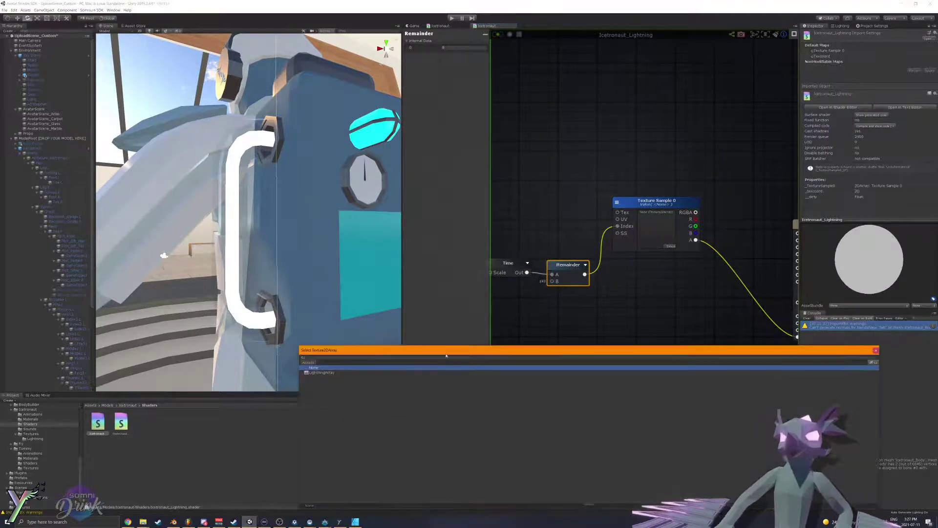
pyautogui.doubleClick(321, 372)
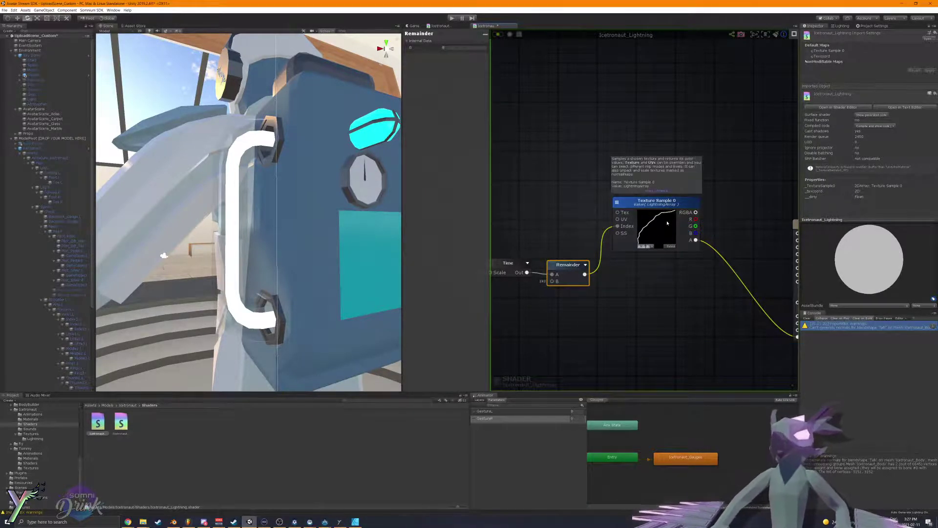
# Step: Change the Time node's scale value
pyautogui.moveTo(531, 268); pyautogui.dragTo(609, 268, button='right')
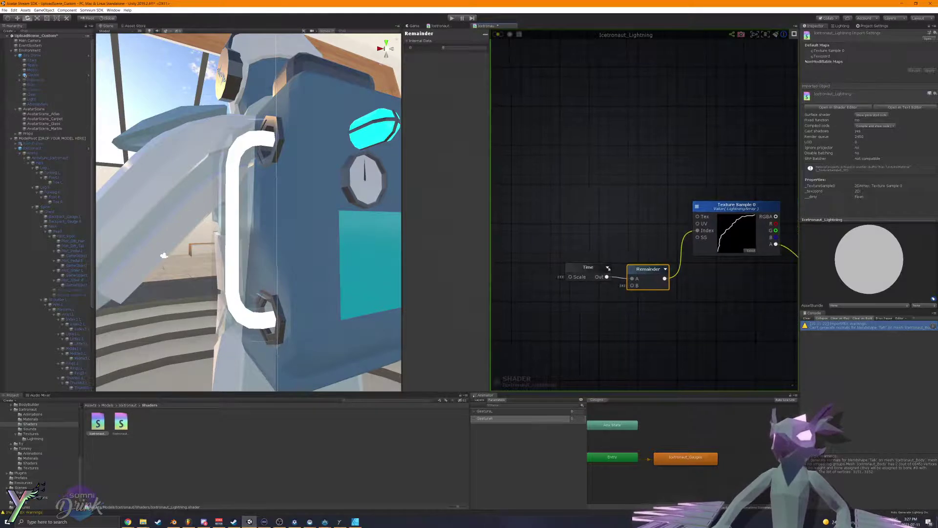
pyautogui.click(571, 277)
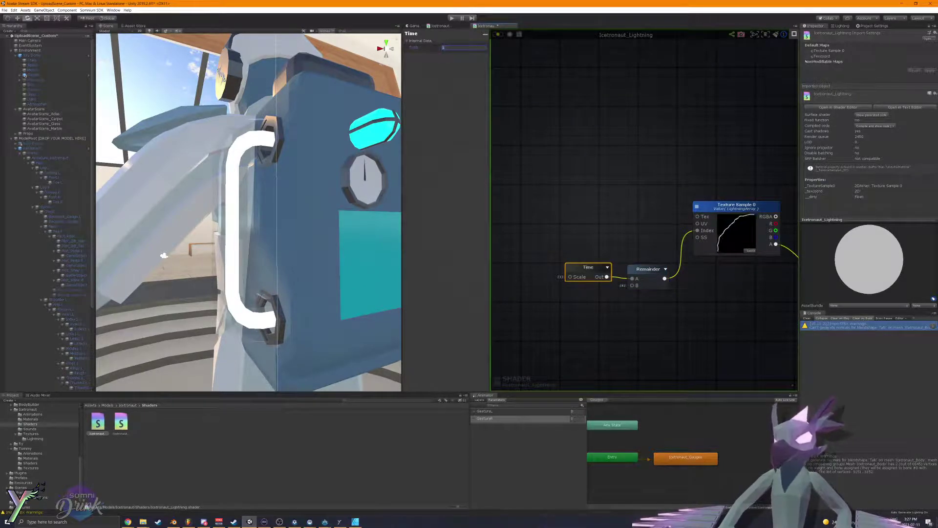
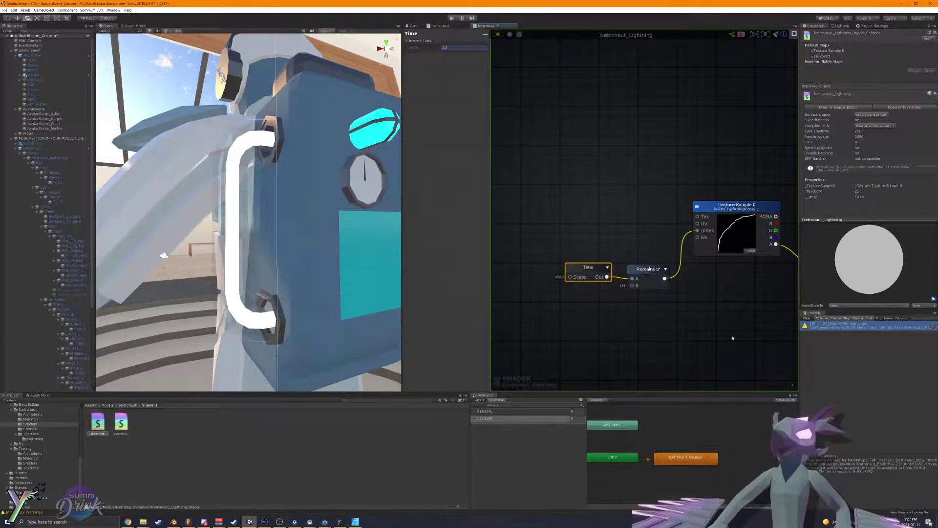
pyautogui.moveTo(739, 322); pyautogui.dragTo(638, 310, button='middle')
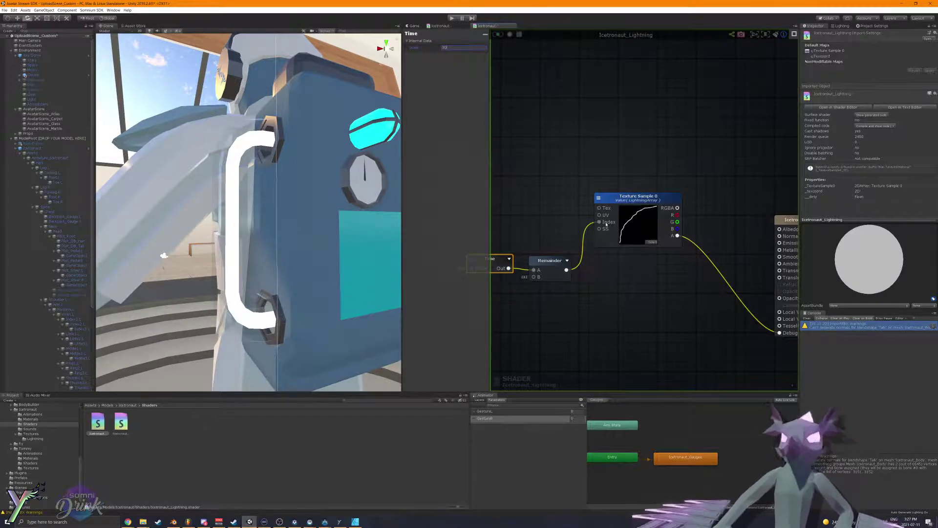
# Step: Add a Color node to the lightning shader graph beside the output node
pyautogui.rightClick(721, 197)
pyautogui.write('co')
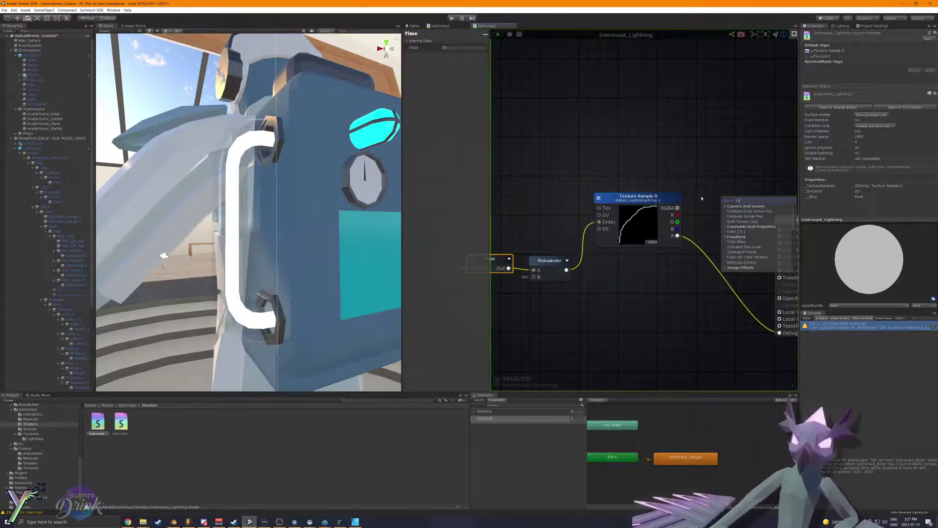
pyautogui.write('lor')
pyautogui.click(739, 222)
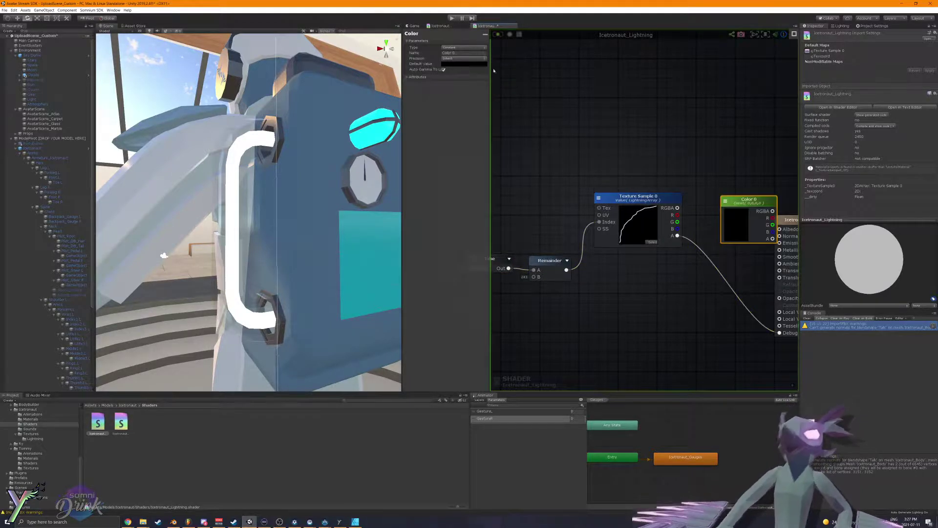
# Step: Make the Color node a Property named Tint and enable its HDR attribute
pyautogui.click(461, 47)
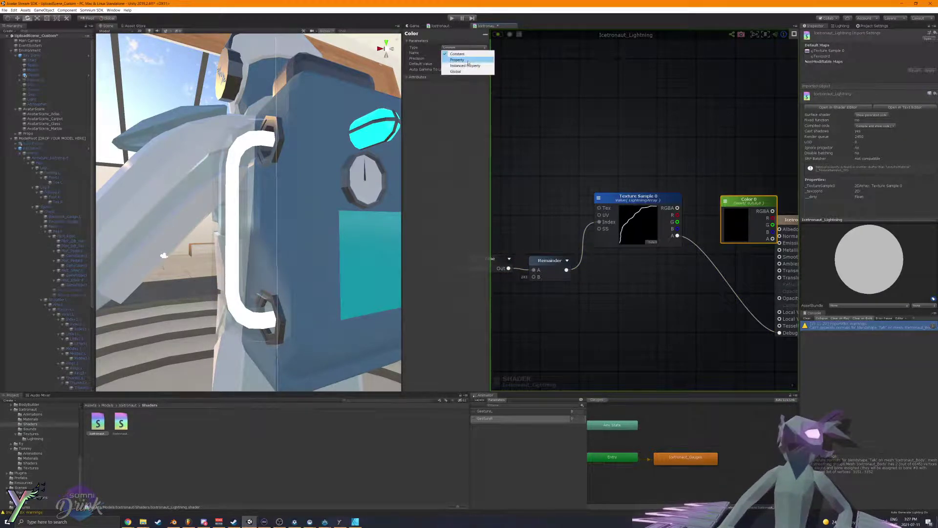
pyautogui.click(457, 54)
pyautogui.write('Tint')
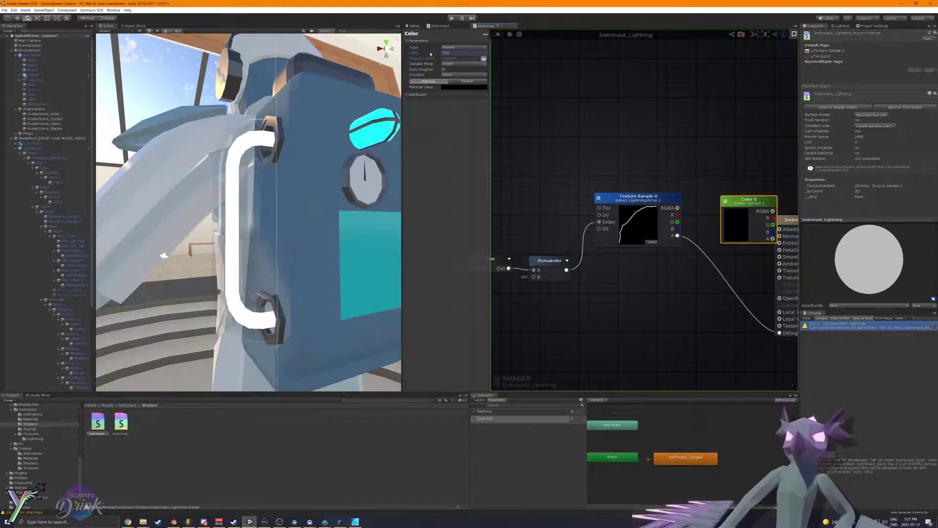
pyautogui.click(418, 95)
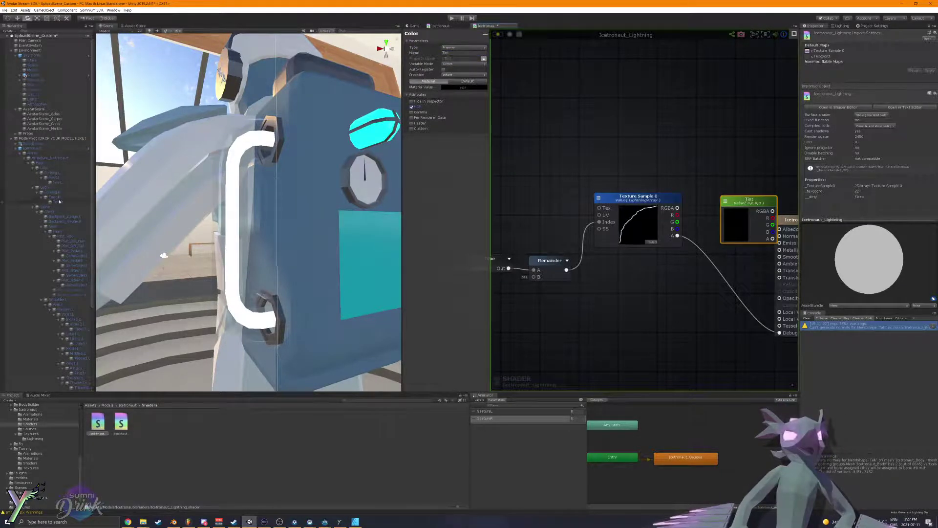
# Step: Select the avatar's body mesh and inspect the HDR emission color of its electricity material
pyautogui.click(24, 157)
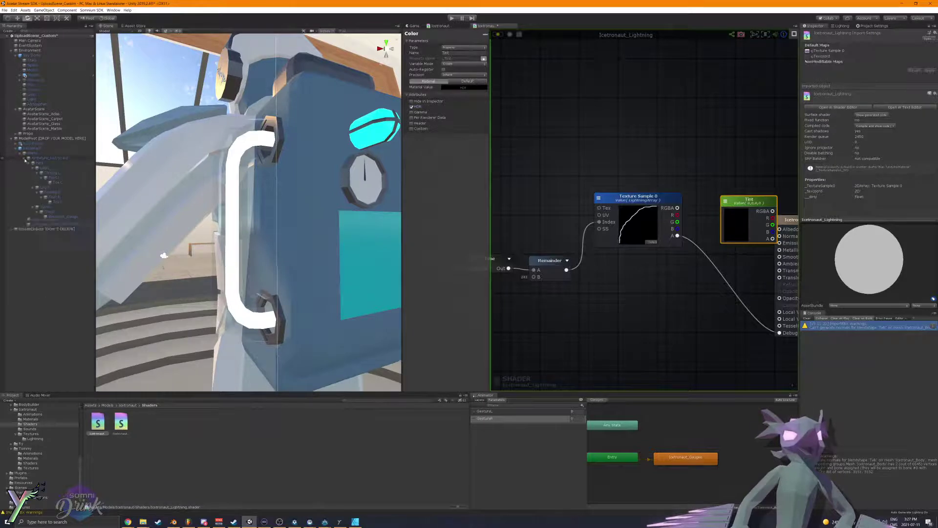
pyautogui.click(41, 164)
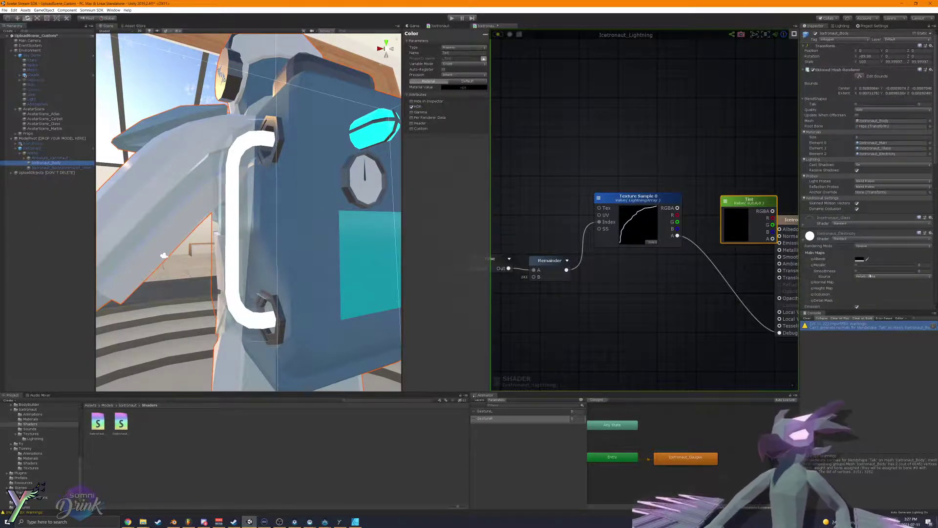
pyautogui.click(859, 201)
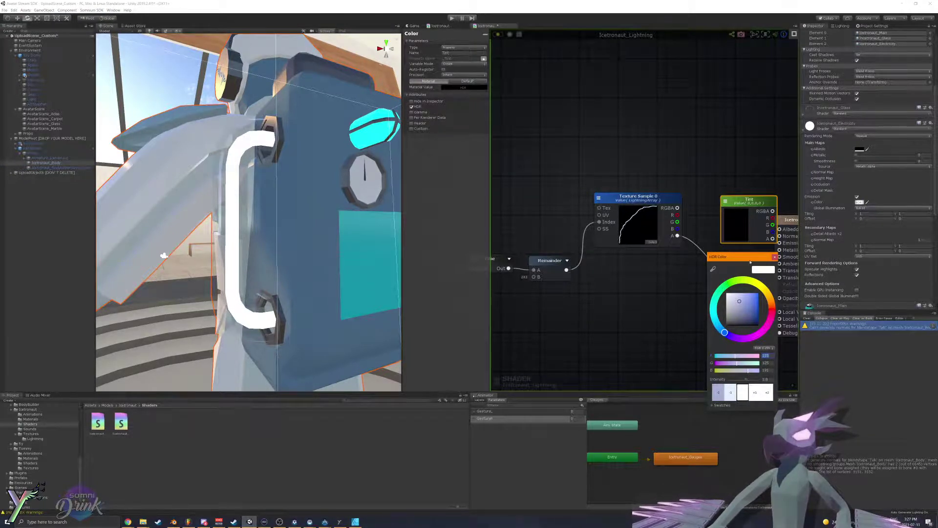
pyautogui.moveTo(751, 262); pyautogui.dragTo(496, 260)
# Step: Set the Tint node's HDR color to red 115, green 125, blue 191, alpha 255 with intensity 1.8, checking it against the material's emission color
pyautogui.click(746, 224)
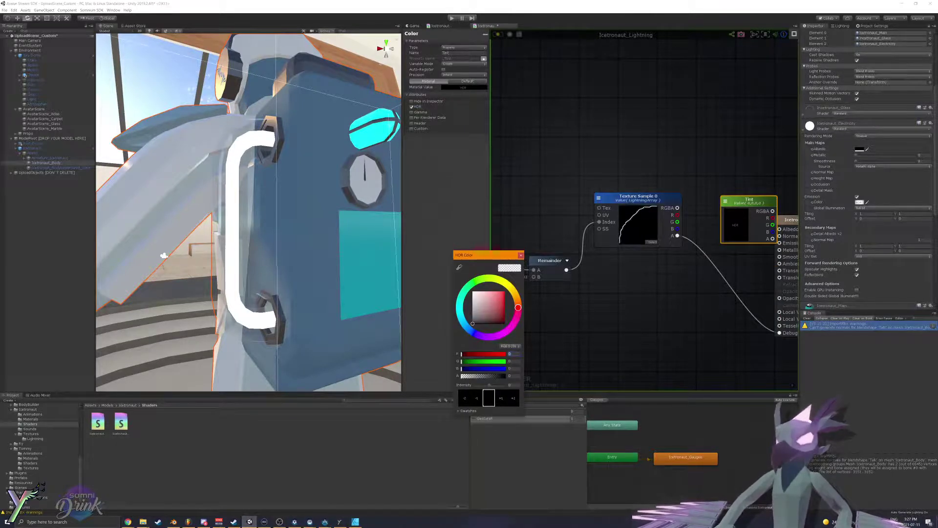
pyautogui.write('115')
pyautogui.press('Tab')
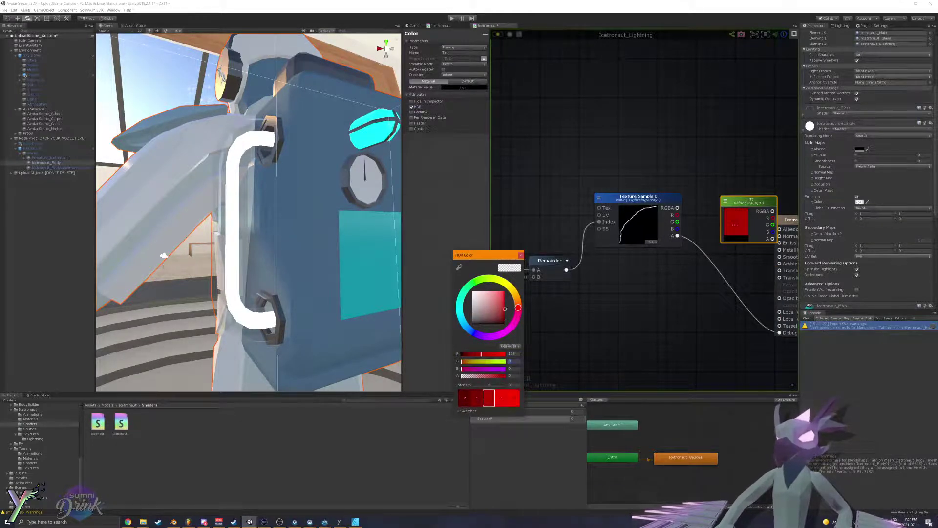
pyautogui.write('125')
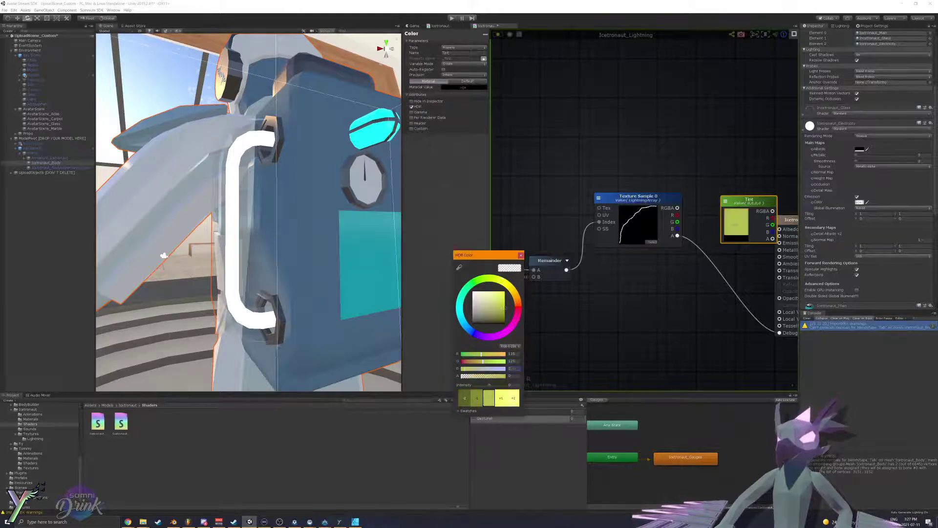
pyautogui.press('Tab')
pyautogui.write('191')
pyautogui.press('Tab')
pyautogui.write('255')
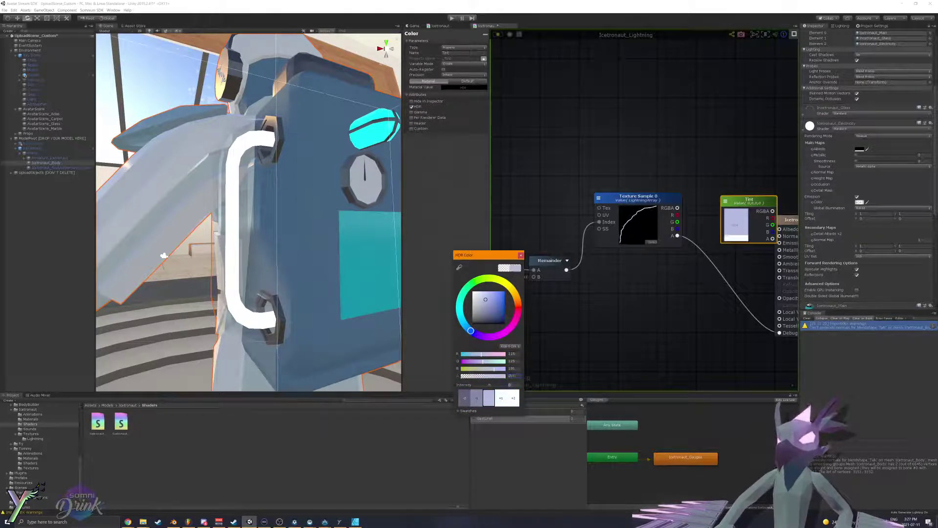
pyautogui.write('1.8')
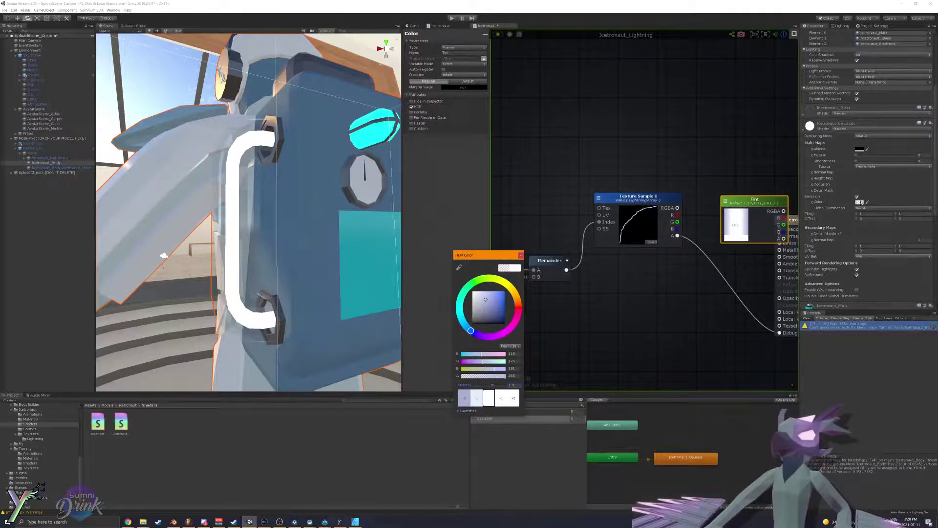
pyautogui.click(859, 202)
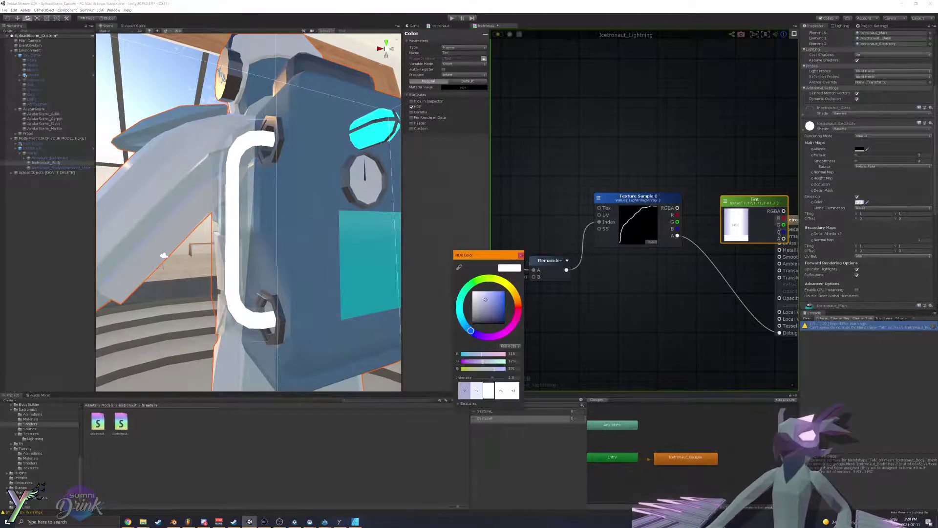
pyautogui.click(738, 222)
pyautogui.click(690, 332)
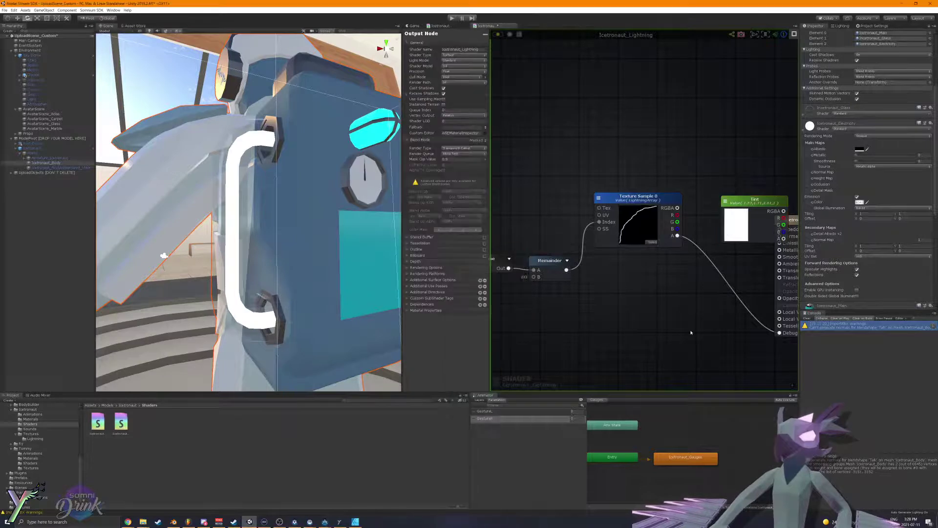
pyautogui.moveTo(770, 211); pyautogui.dragTo(716, 233)
pyautogui.write('mul')
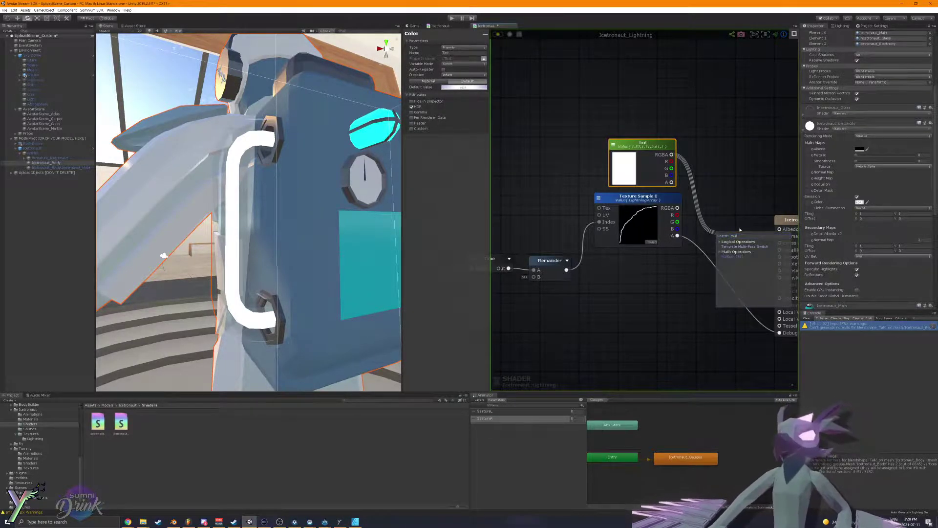
pyautogui.press('Return')
pyautogui.moveTo(677, 207); pyautogui.dragTo(713, 246)
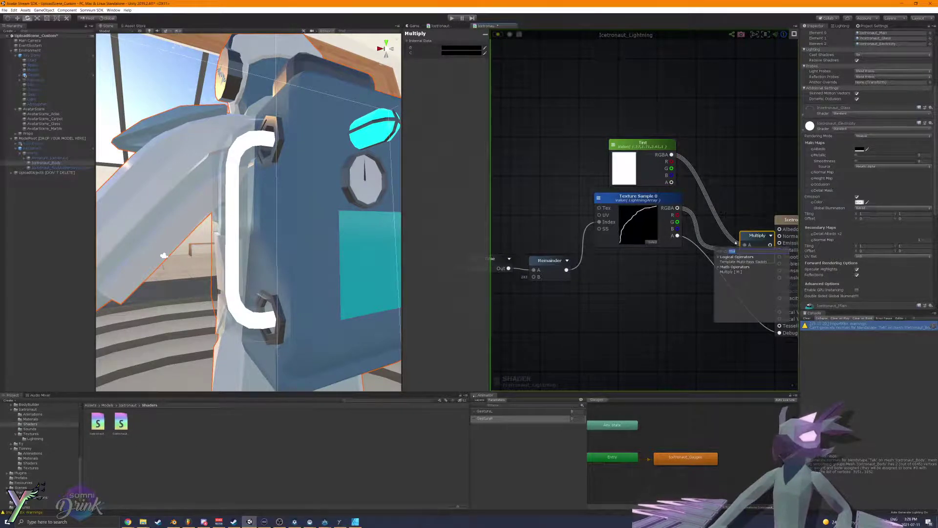
pyautogui.click(722, 214)
pyautogui.press('Delete')
# Step: Connect Tint's RGBA output to Emission and reroute the Texture Sample's alpha from Debug to Opacity Mask
pyautogui.moveTo(671, 155); pyautogui.dragTo(779, 243)
pyautogui.click(785, 220)
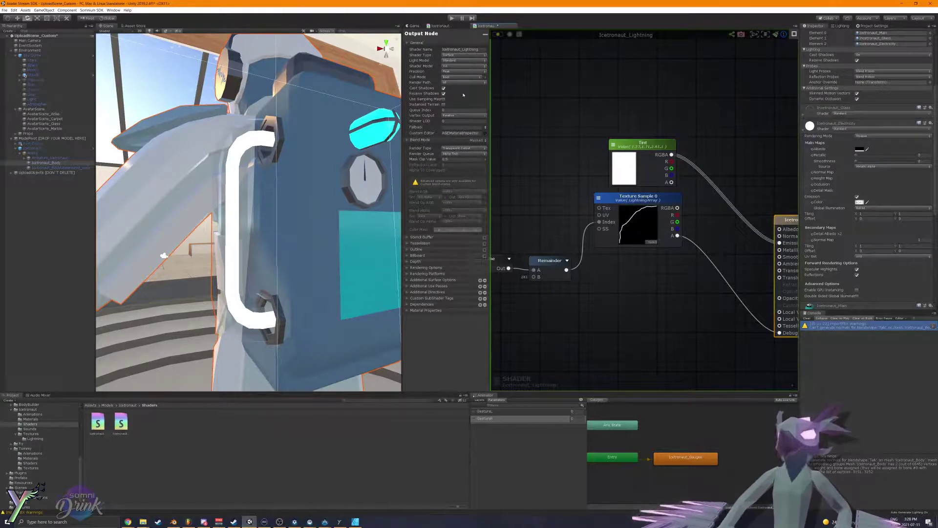
pyautogui.moveTo(723, 156); pyautogui.dragTo(624, 152, button='middle')
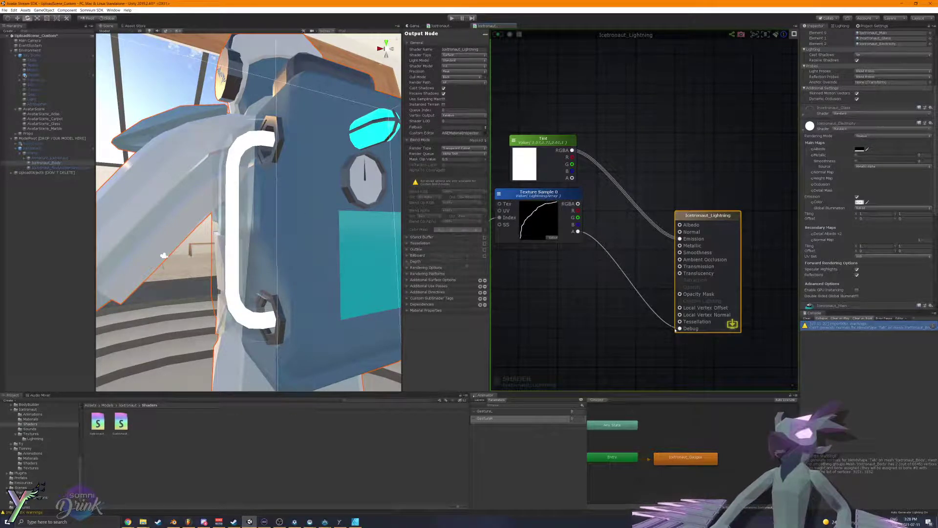
pyautogui.moveTo(675, 330); pyautogui.dragTo(679, 294)
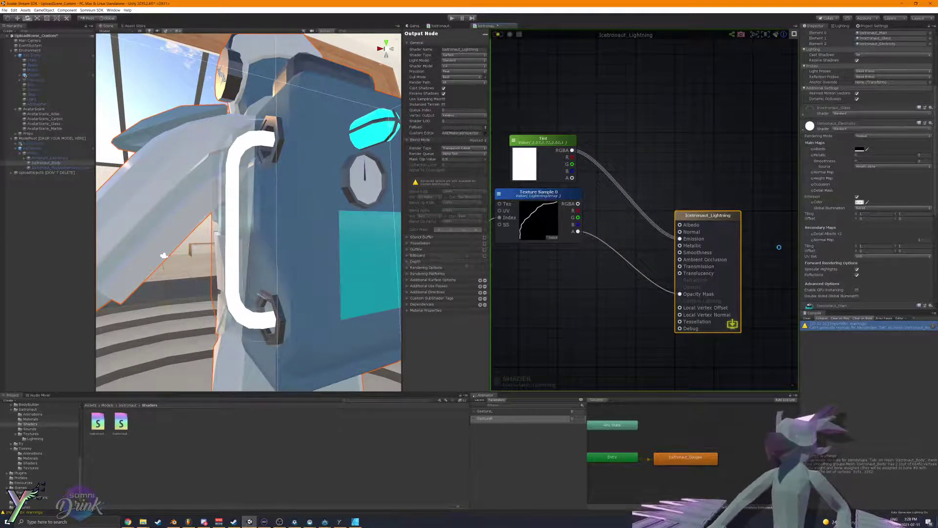
# Step: Assign the Icetronaut_Lightning shader to the body's electricity material
pyautogui.click(844, 130)
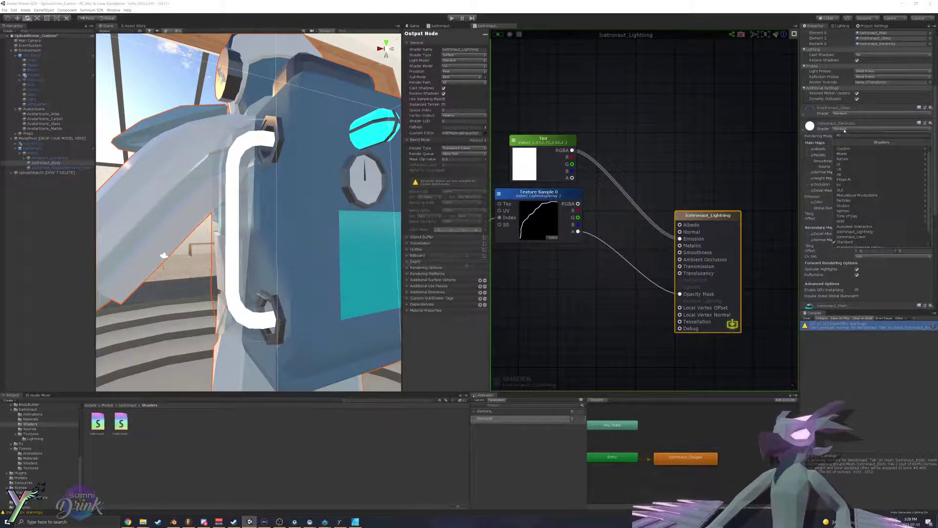
pyautogui.click(525, 164)
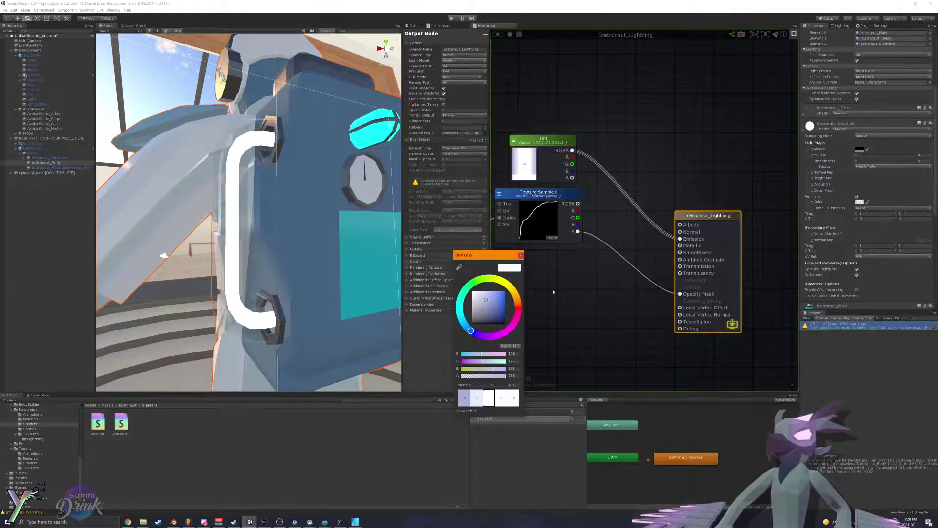
pyautogui.click(520, 255)
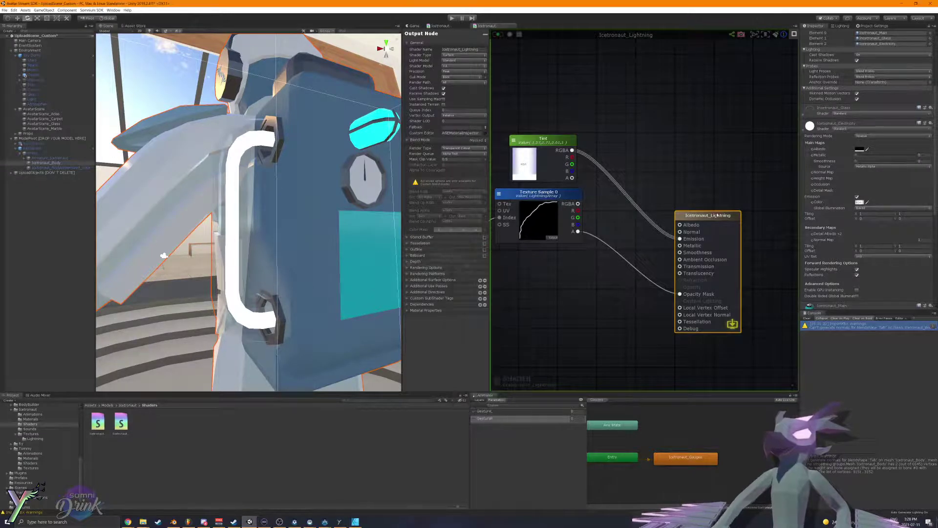
pyautogui.click(860, 129)
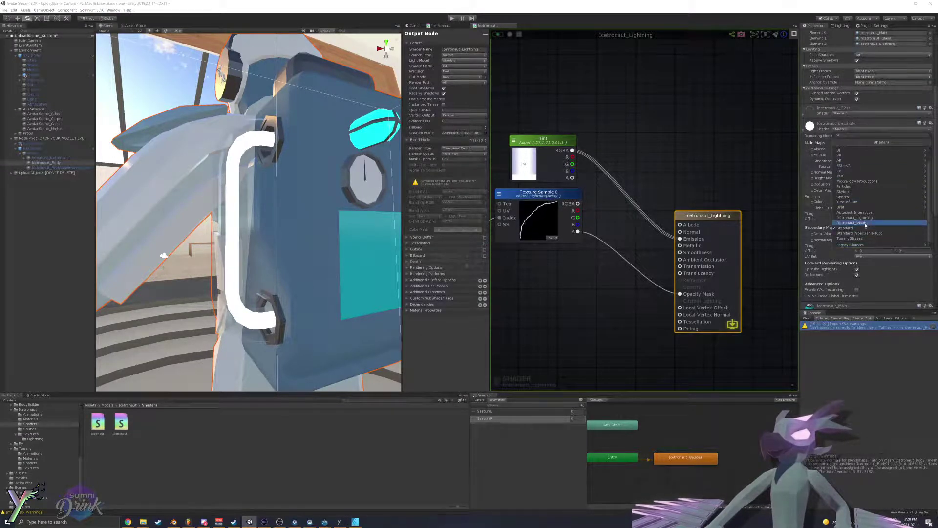
pyautogui.click(868, 221)
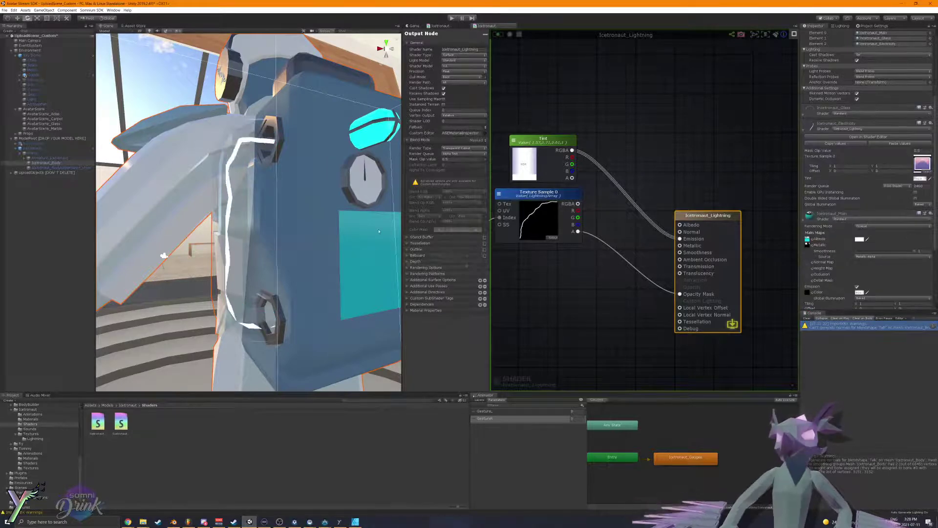
# Step: Examine the animated lightning on the avatar's tube up close in the scene
pyautogui.moveTo(350, 223); pyautogui.dragTo(266, 242, button='right')
pyautogui.press('s')
pyautogui.press('s')
pyautogui.press('a')
pyautogui.press('w')
pyautogui.press('w')
pyautogui.press('s')
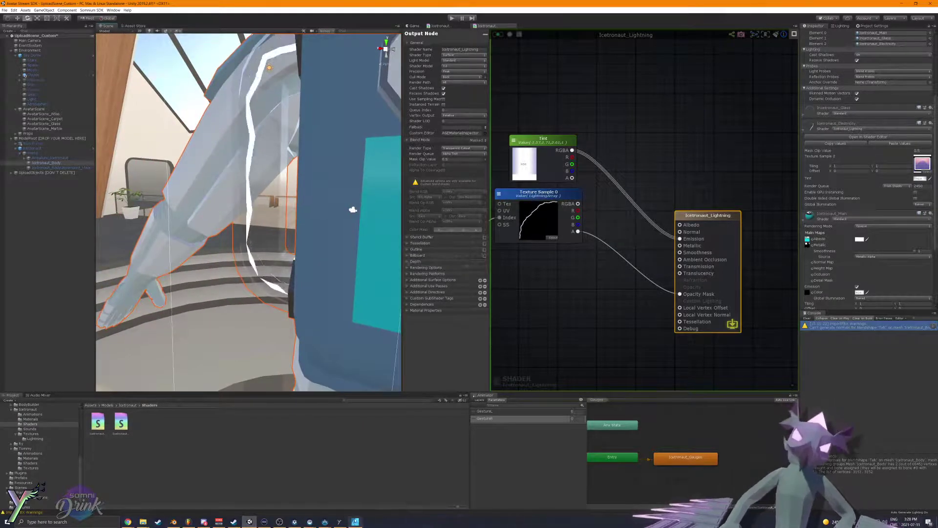
# Step: Switch to Affinity Designer and show the Icetronaut_UVs.png layer to examine how the UV layout lines up with the lightning curves
pyautogui.click(355, 521)
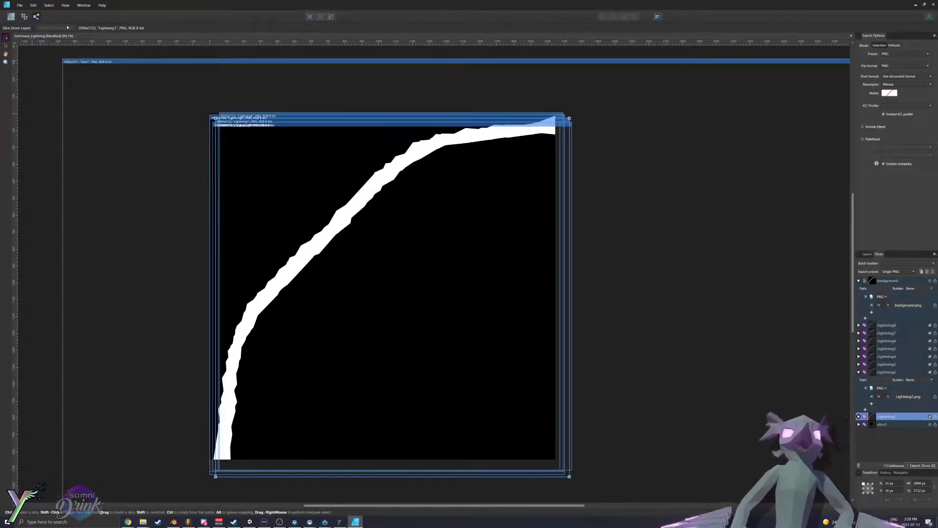
pyautogui.click(11, 18)
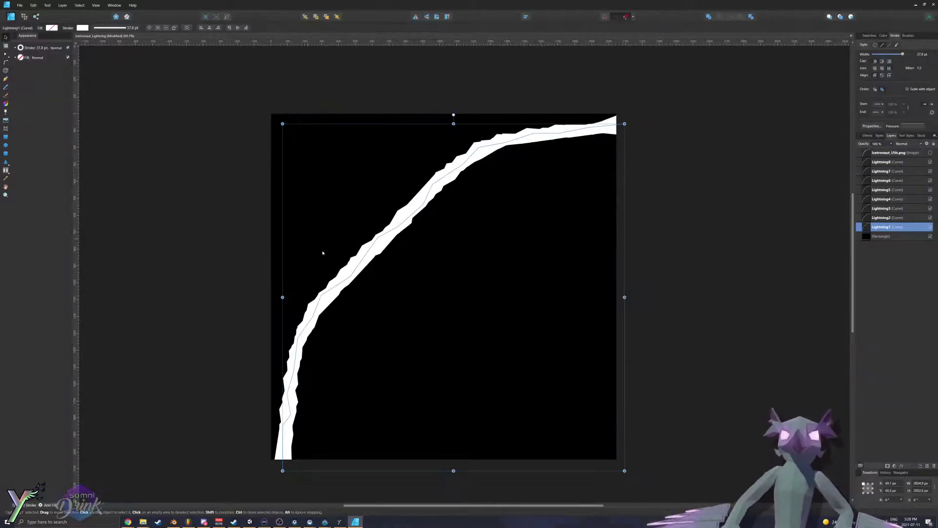
pyautogui.click(890, 237)
pyautogui.click(930, 153)
pyautogui.click(917, 153)
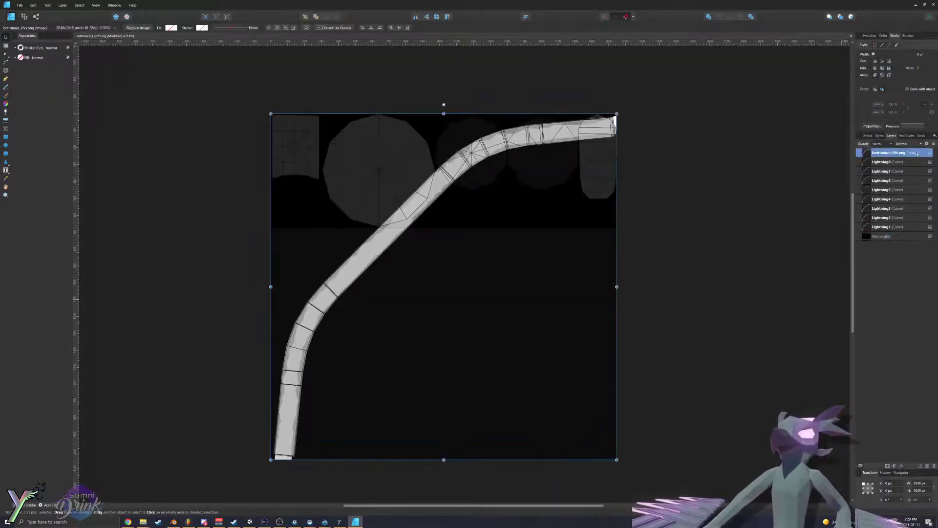
pyautogui.scroll(1, 306, 457)
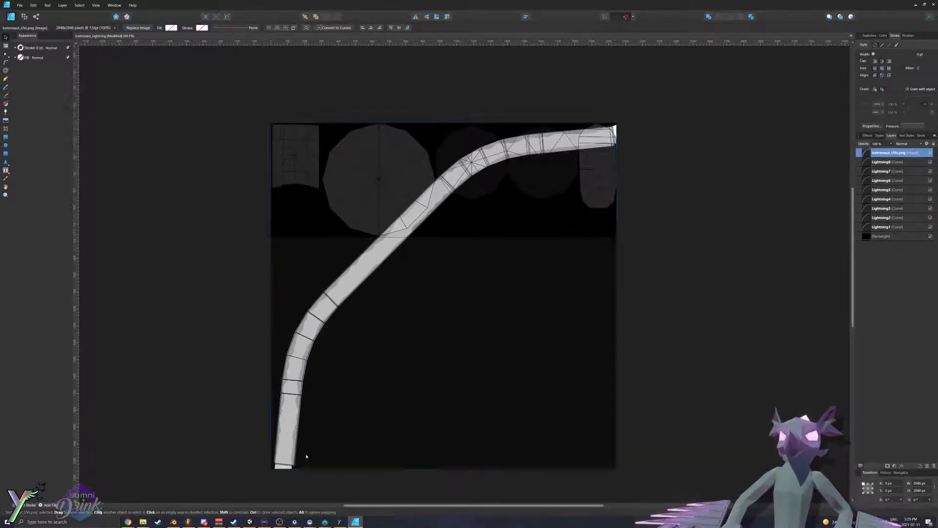
pyautogui.keyDown('ctrl'); pyautogui.scroll(3, 311, 454); pyautogui.keyUp('ctrl')
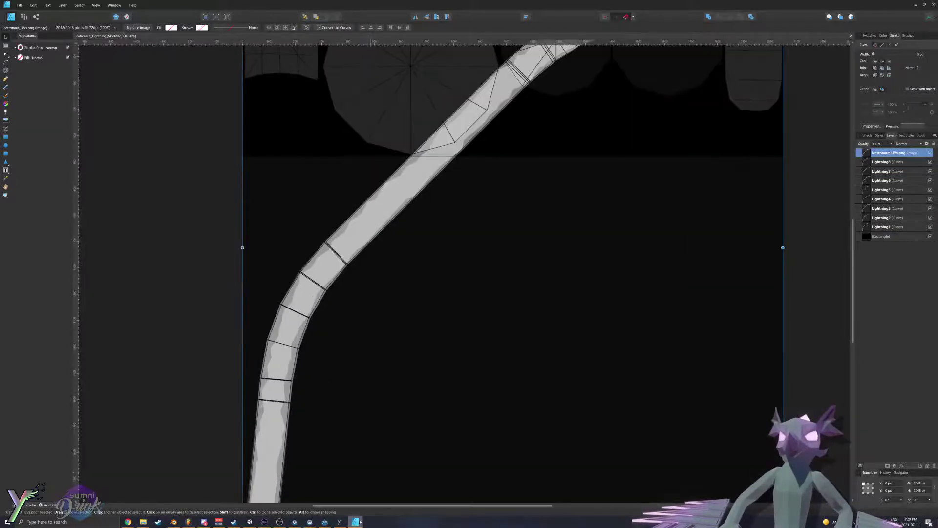
# Step: Switch back to Unity and add a second Texture Sample node to the lightning shader graph
pyautogui.click(356, 522)
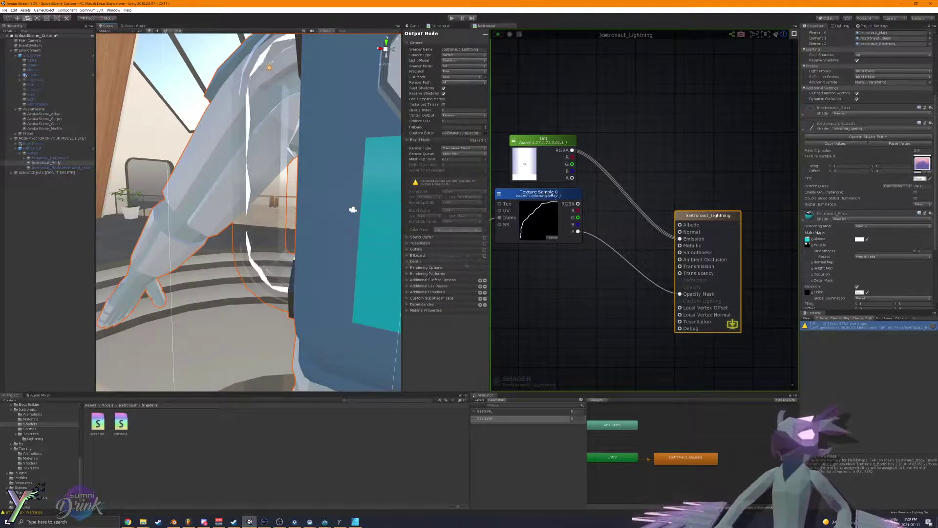
pyautogui.rightClick(622, 303)
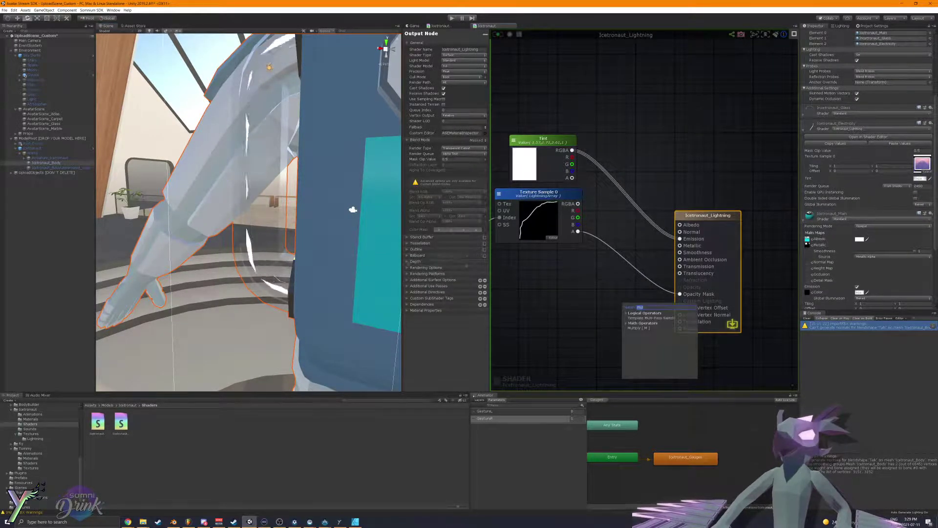
pyautogui.write('texture')
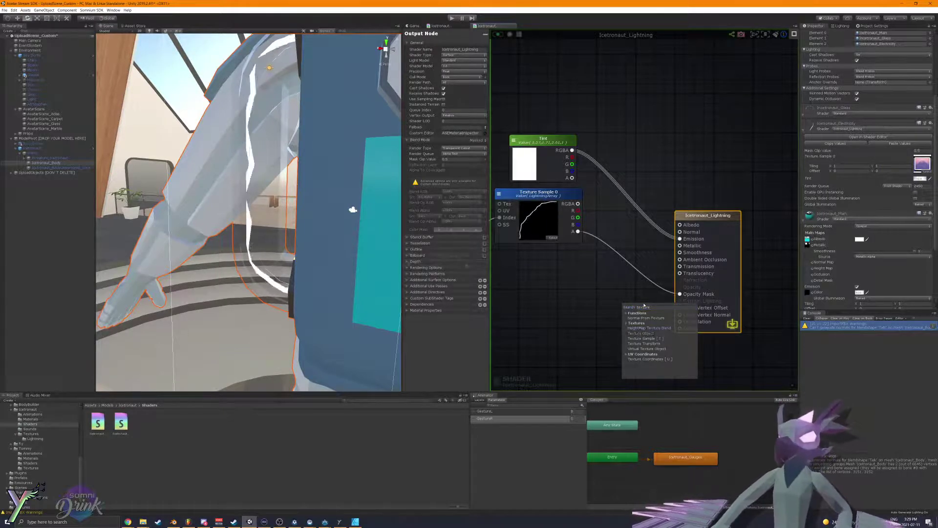
pyautogui.click(642, 338)
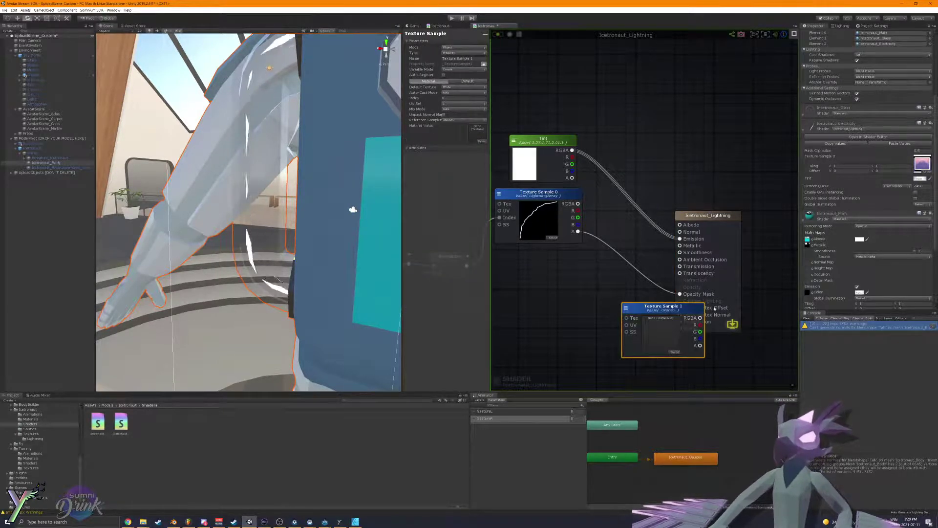
# Step: Connect Texture Sample 1 to the shader's Debug output and preview a texture from the Lightning folder on the Icetronaut_Electricity material
pyautogui.moveTo(704, 318); pyautogui.dragTo(654, 324)
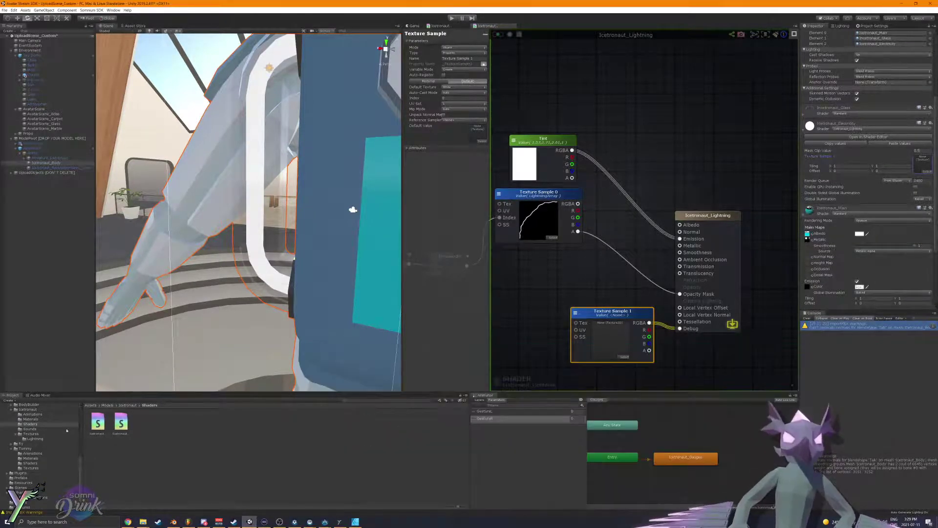
pyautogui.click(35, 439)
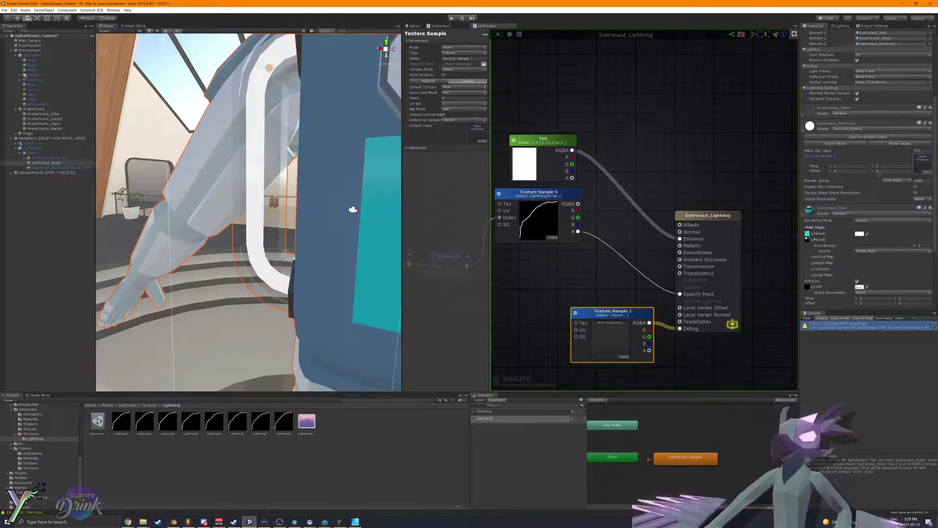
pyautogui.moveTo(920, 169); pyautogui.dragTo(920, 167)
pyautogui.press('w')
pyautogui.moveTo(289, 263); pyautogui.dragTo(314, 241, button='right')
pyautogui.press('w')
pyautogui.press('s')
pyautogui.moveTo(314, 293); pyautogui.dragTo(325, 321, button='right')
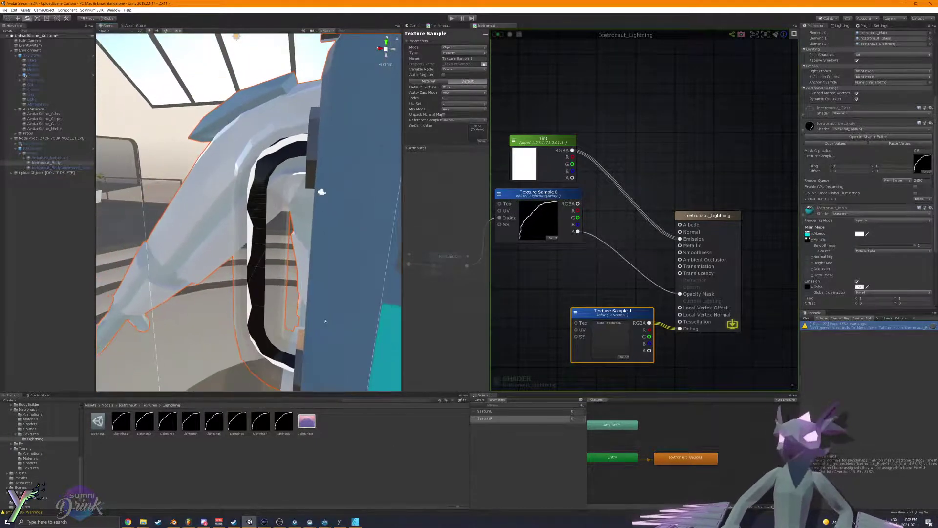
# Step: Switch to Affinity Designer and examine how the lightning curves line up with the UV strip down to its lower end
pyautogui.moveTo(360, 520)
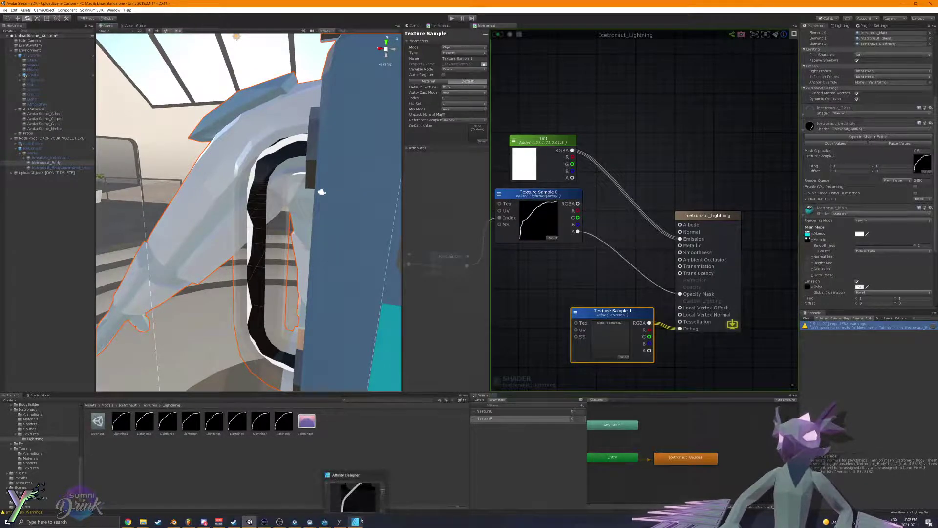
pyautogui.click(356, 497)
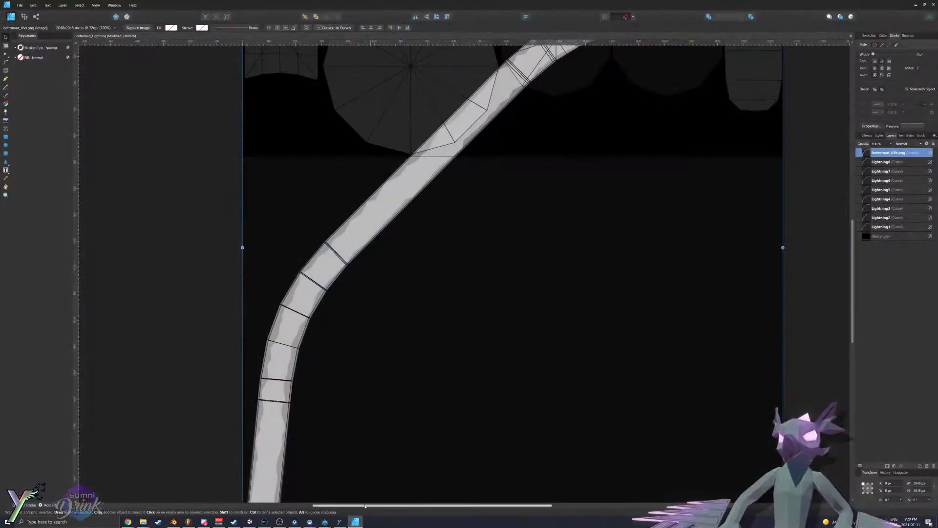
pyautogui.keyDown('ctrl'); pyautogui.scroll(1, 411, 360); pyautogui.keyUp('ctrl')
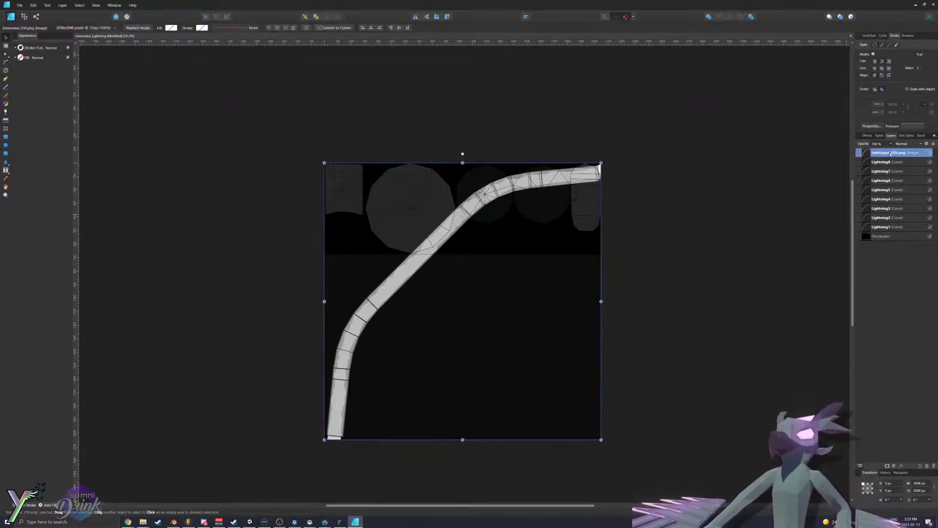
pyautogui.keyDown('ctrl'); pyautogui.scroll(4, 356, 446); pyautogui.keyUp('ctrl')
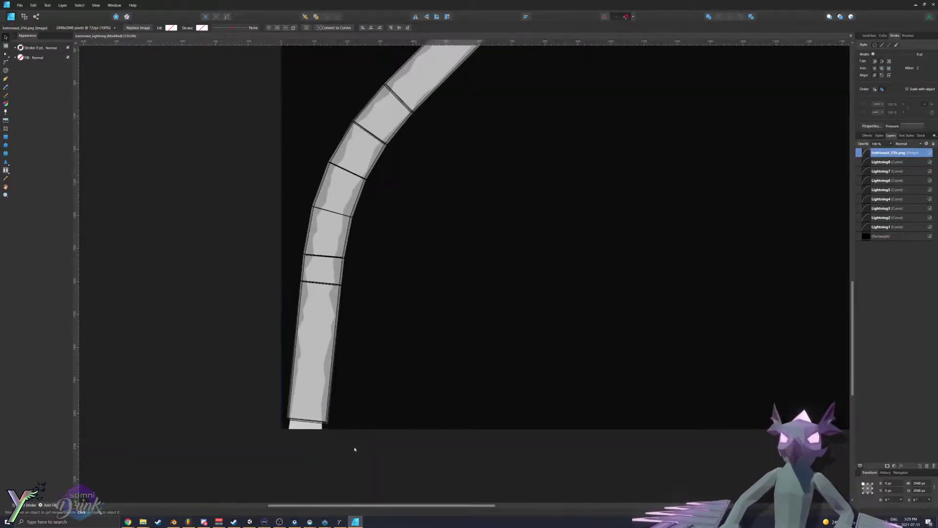
# Step: Switch back to Unity and inspect the shared import settings of all eight lightning textures
pyautogui.click(361, 522)
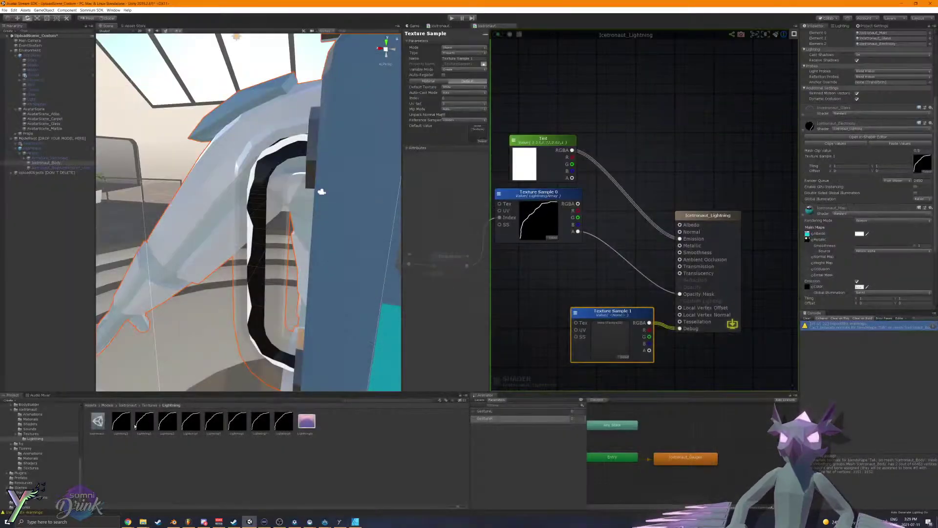
pyautogui.click(121, 423)
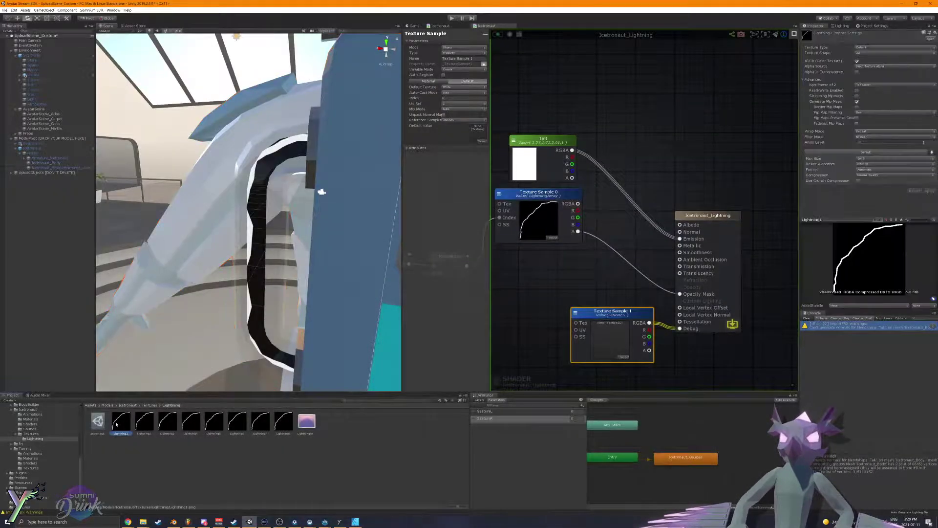
pyautogui.keyDown('shift'); pyautogui.click(274, 425); pyautogui.keyUp('shift')
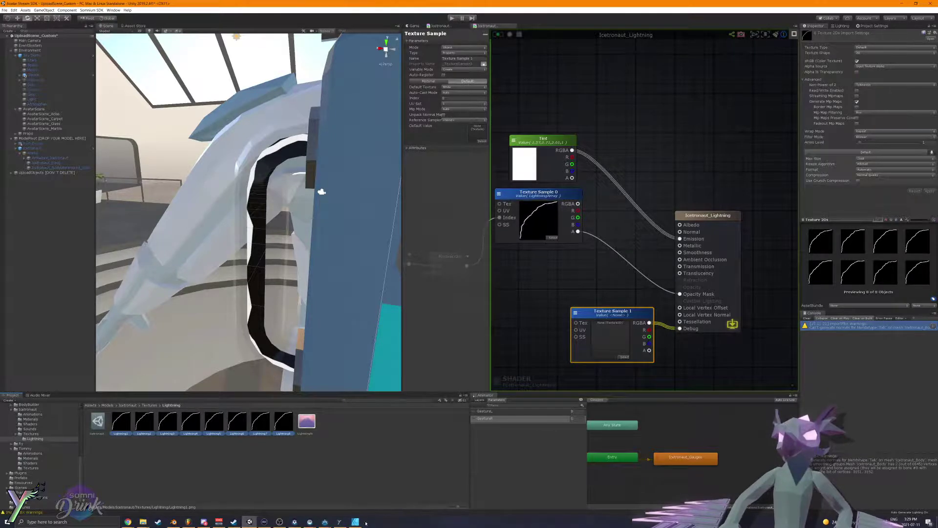
# Step: Switch to Blender and load a lightning PNG as the emission image of the Icetronaut_Electricity material
pyautogui.click(174, 521)
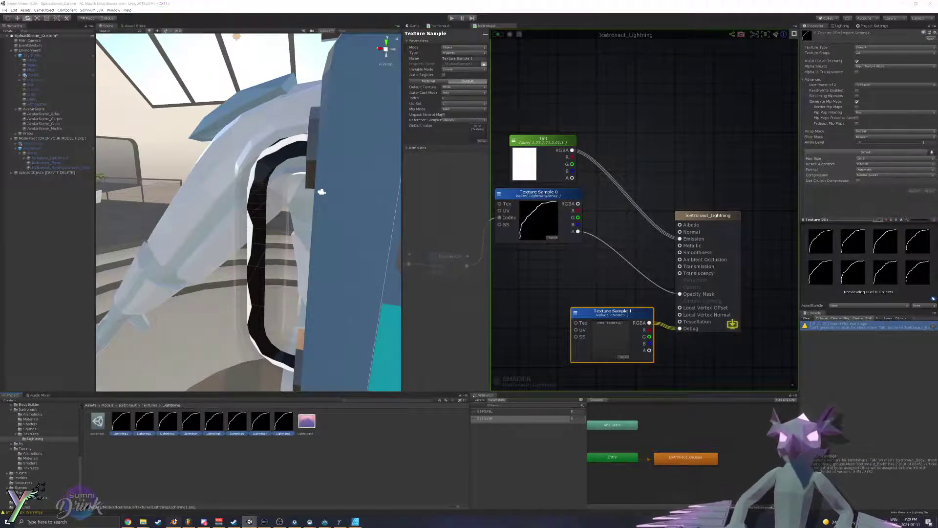
pyautogui.press('ctrl+KP_1')
pyautogui.scroll(4, 488, 353)
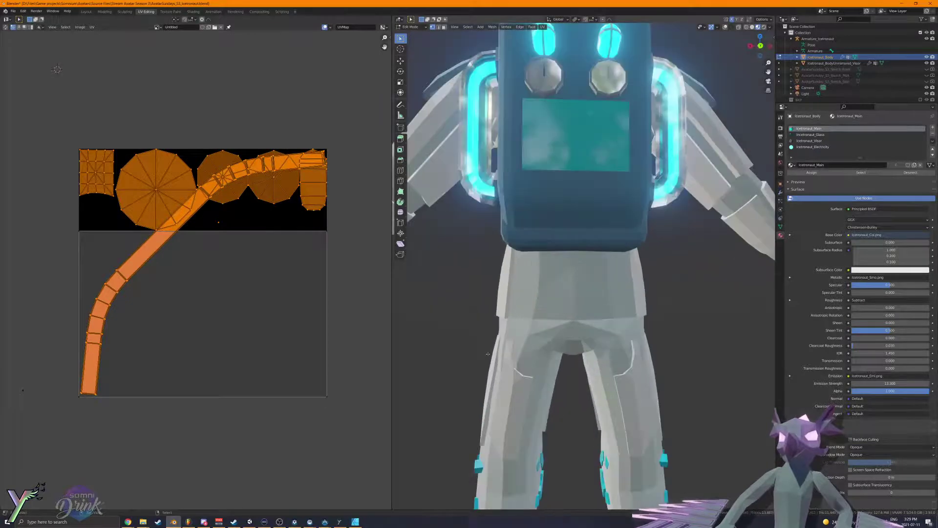
pyautogui.keyDown('shift'); pyautogui.moveTo(487, 353); pyautogui.dragTo(599, 460, button='middle'); pyautogui.keyUp('shift')
pyautogui.scroll(3, 599, 459)
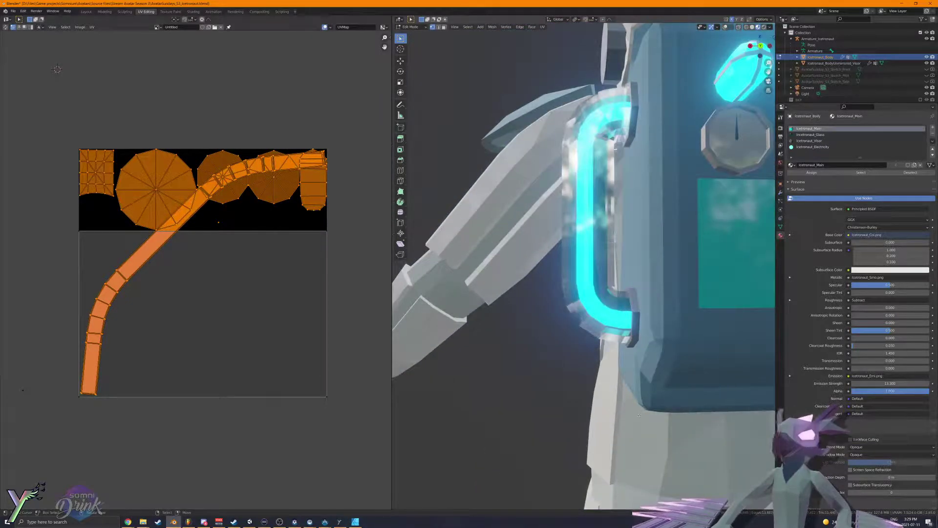
pyautogui.click(835, 146)
pyautogui.click(849, 235)
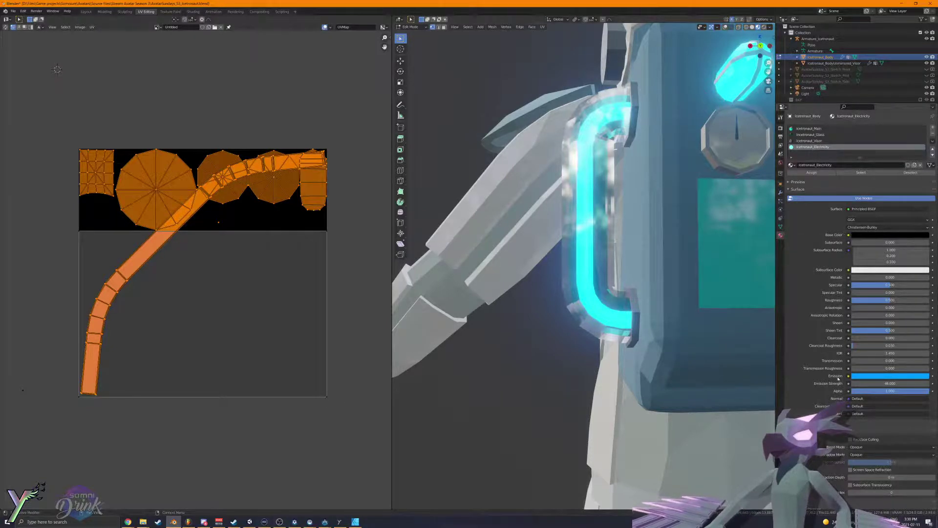
pyautogui.click(848, 376)
pyautogui.click(730, 414)
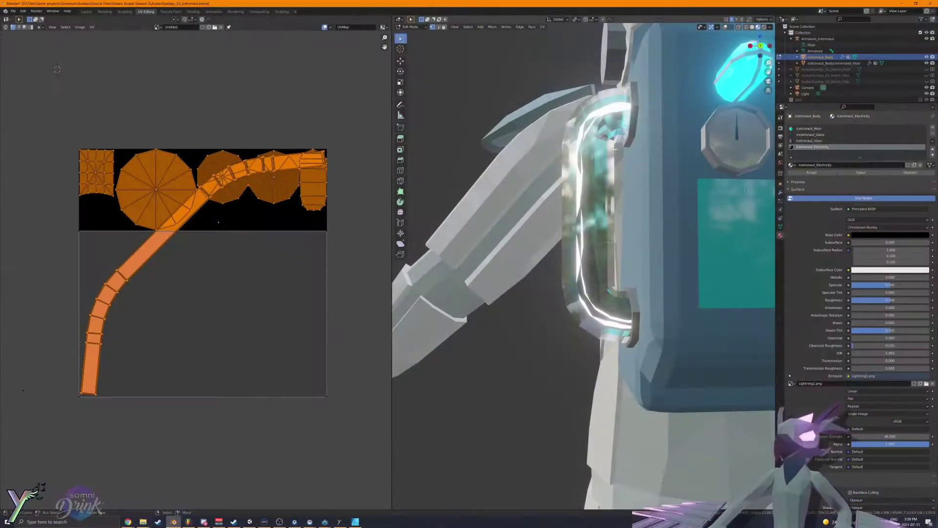
# Step: Examine up close how the lightning texture falls on the backpack tube in the 3D viewport
pyautogui.scroll(4, 744, 190)
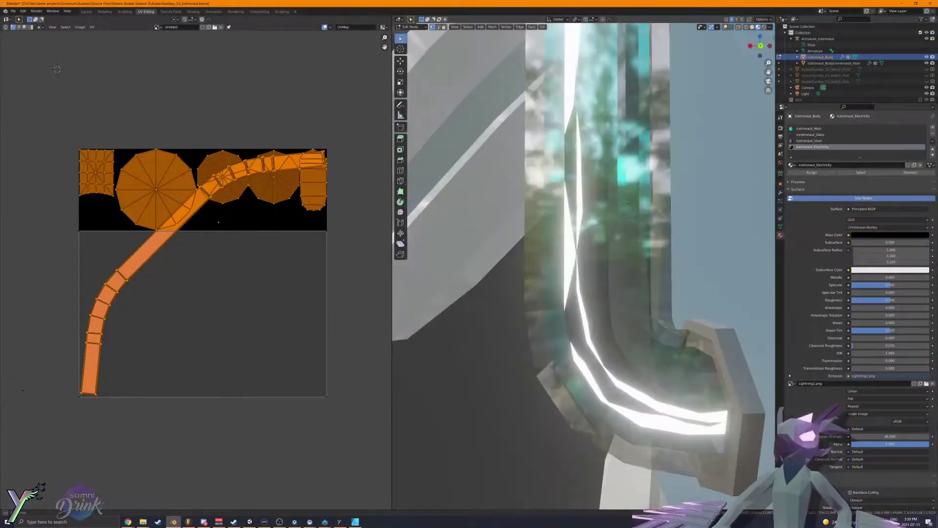
pyautogui.moveTo(518, 210); pyautogui.dragTo(560, 237, button='middle')
pyautogui.scroll(3, 560, 236)
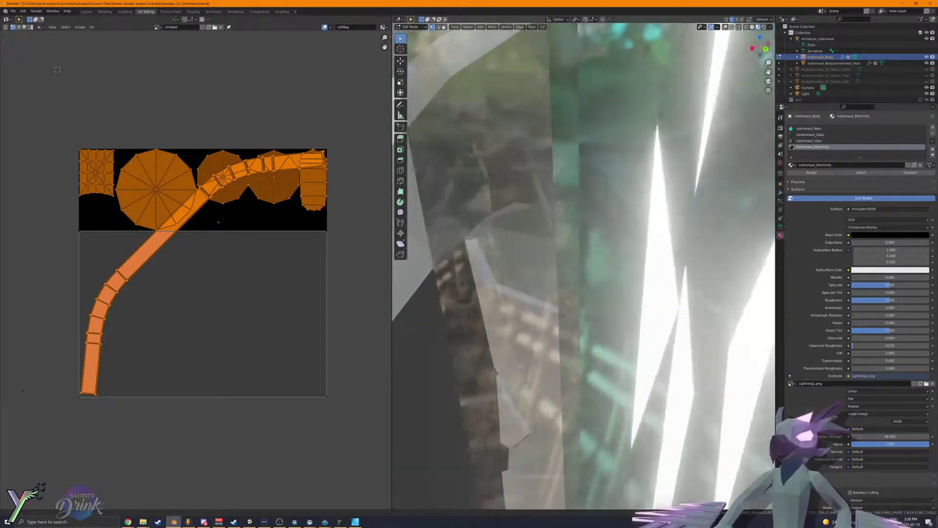
pyautogui.scroll(-4, 560, 236)
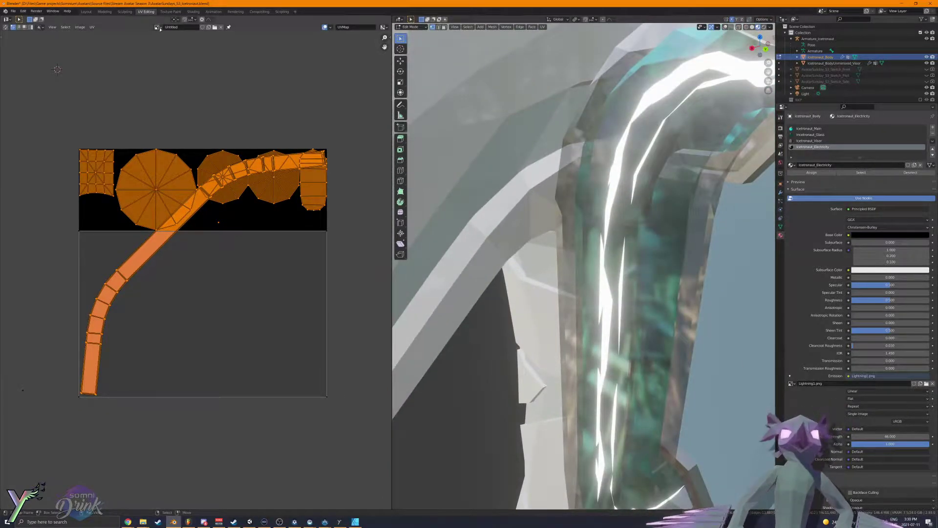
# Step: Display the lightning PNG behind the UV layout and compare its alignment with the tube's UV strip
pyautogui.click(157, 27)
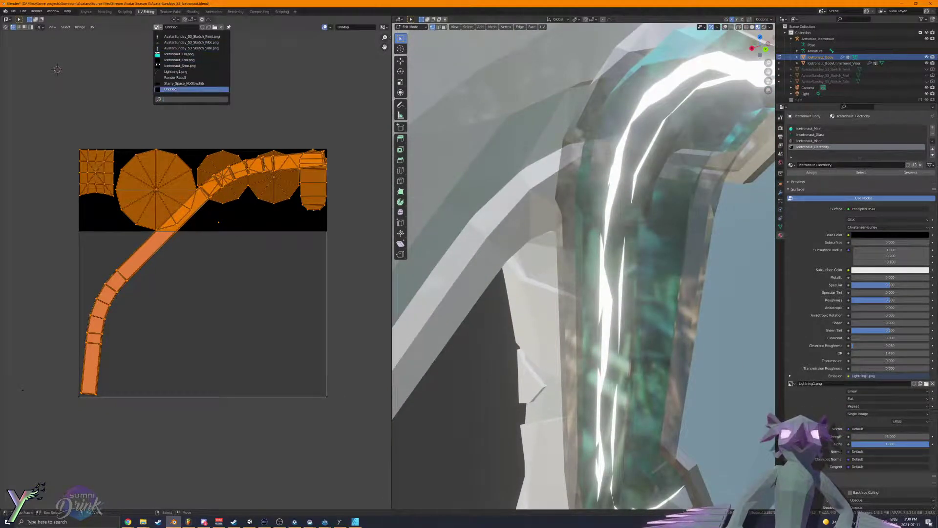
pyautogui.click(186, 72)
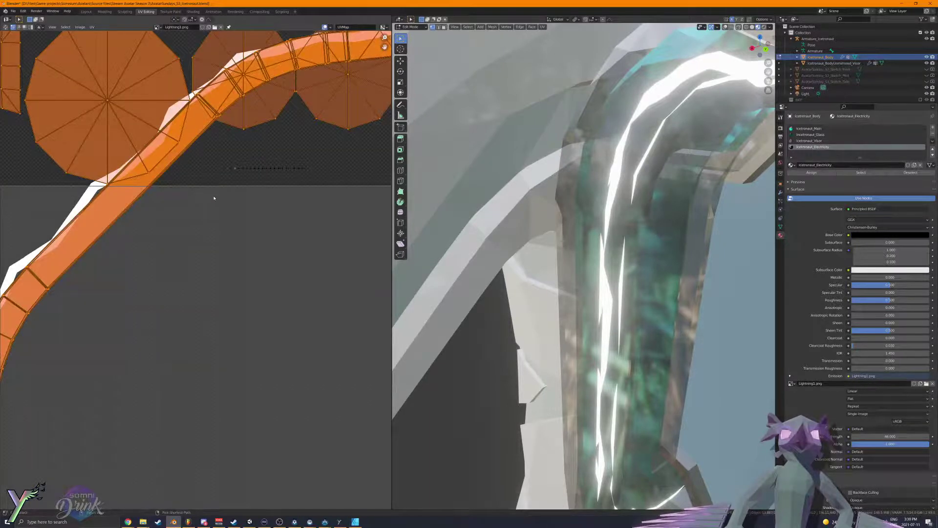
pyautogui.scroll(-6, 214, 198)
pyautogui.scroll(3, 208, 204)
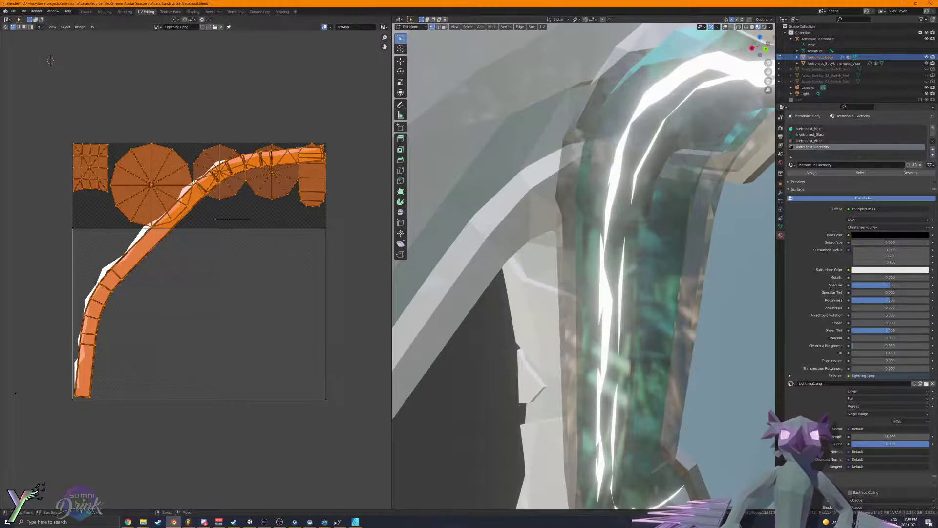
# Step: Switch to Affinity Designer and enter the Export Persona to show the lightning export slices
pyautogui.moveTo(358, 525)
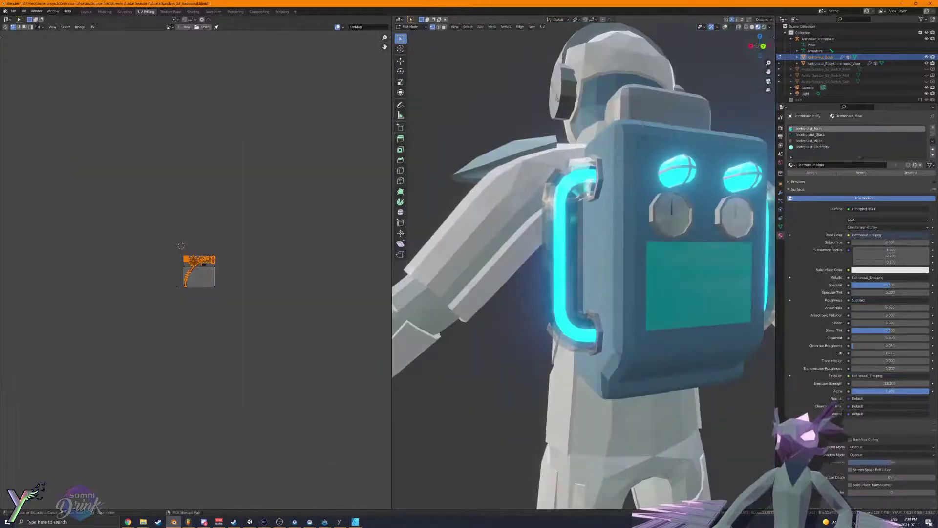
pyautogui.click(355, 521)
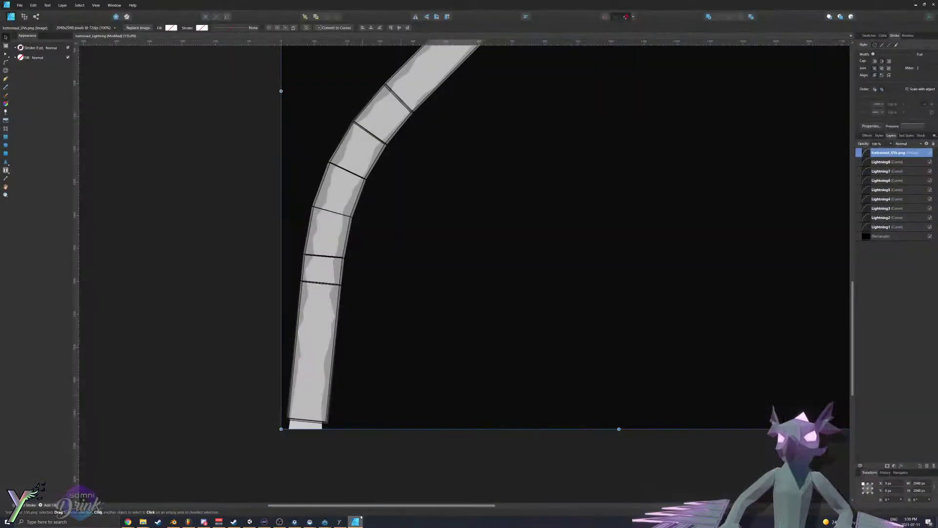
pyautogui.keyDown('ctrl'); pyautogui.scroll(-2, 387, 405); pyautogui.keyUp('ctrl')
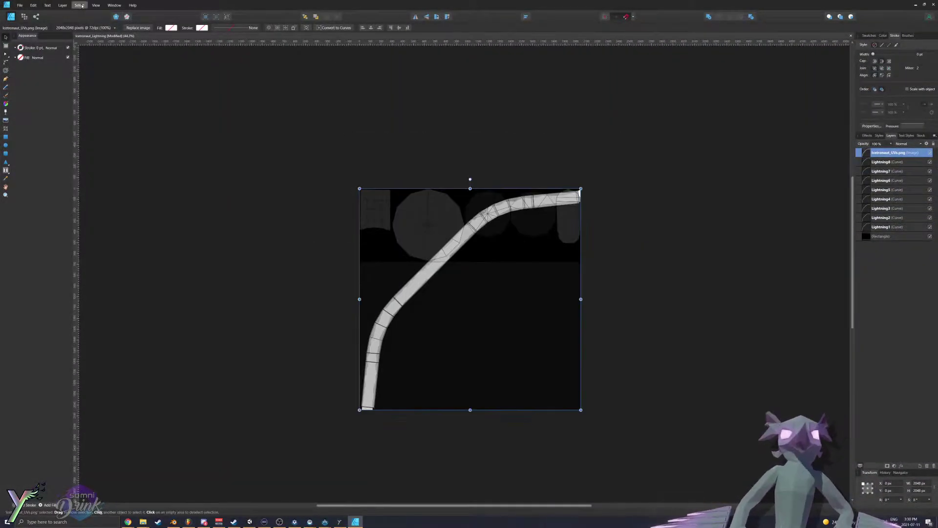
pyautogui.click(36, 17)
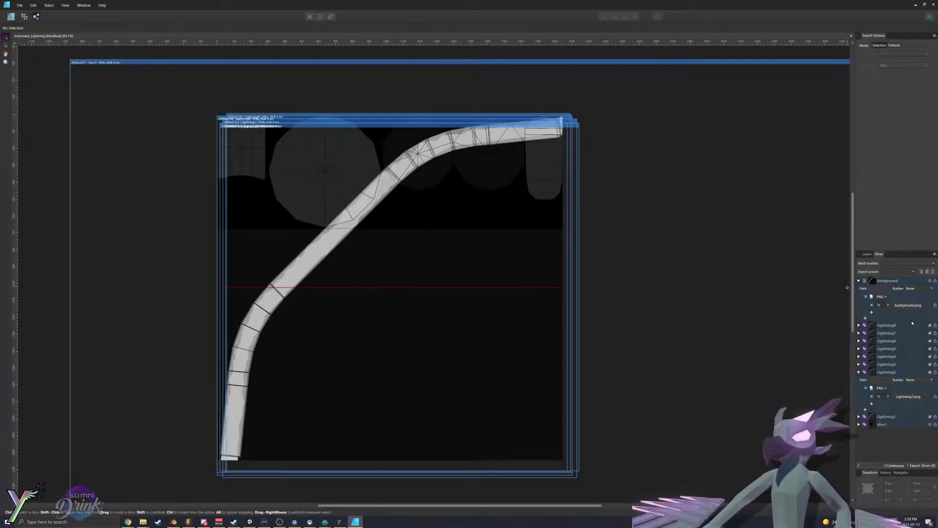
# Step: Resize the Lightning8 export slice to match the full 2048 × 2048 px page by snapping its corners to the page corners
pyautogui.click(898, 328)
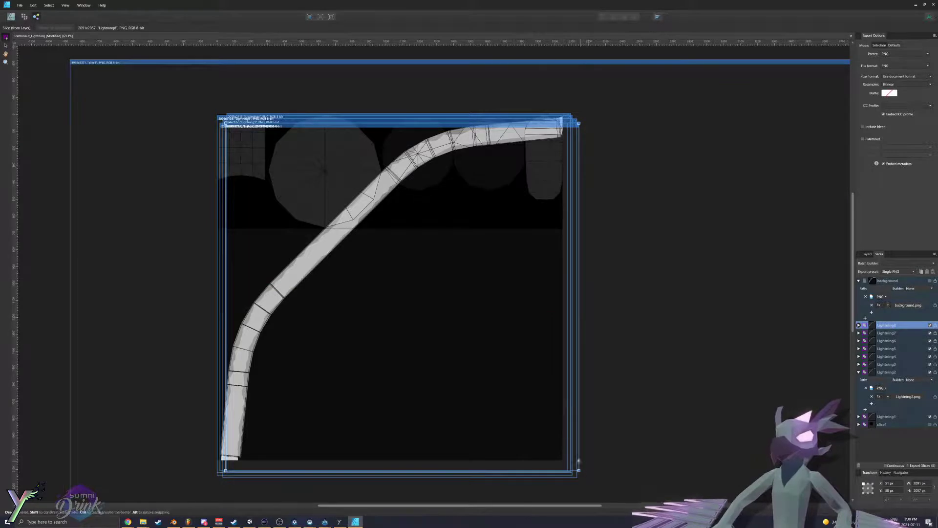
pyautogui.moveTo(579, 471); pyautogui.dragTo(562, 460)
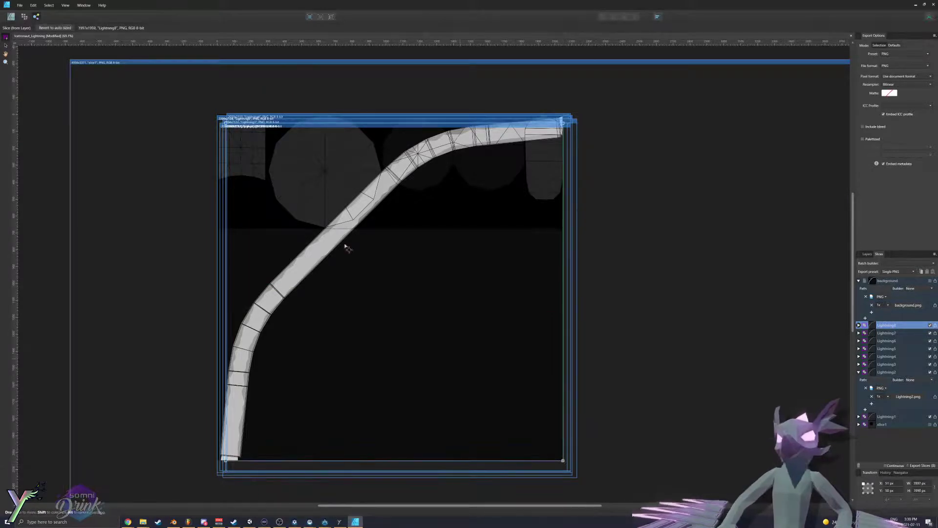
pyautogui.moveTo(225, 123)
pyautogui.mouseDown()
pyautogui.moveTo(230, 131)
pyautogui.moveTo(226, 122)
pyautogui.mouseUp()
pyautogui.scroll(8, 219, 113)
pyautogui.scroll(2, 309, 173)
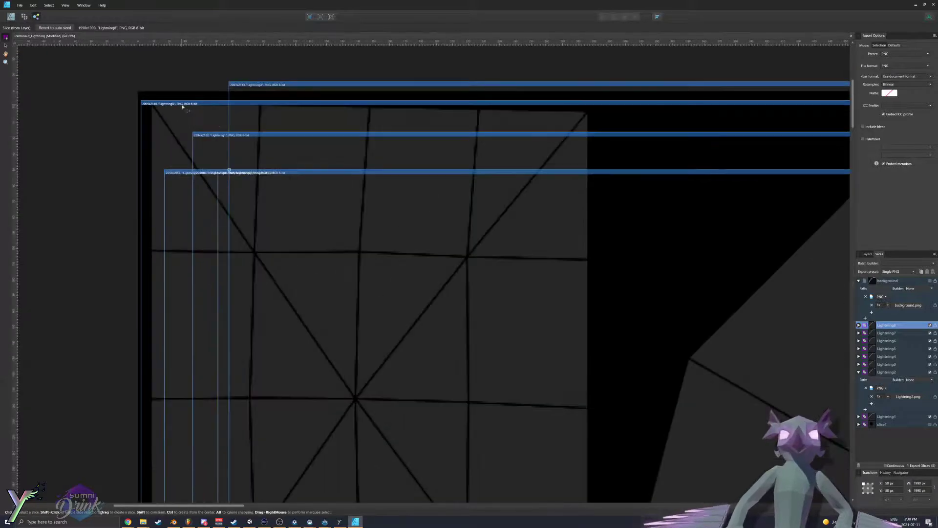
pyautogui.scroll(3, 180, 108)
pyautogui.moveTo(275, 231); pyautogui.dragTo(98, 96)
pyautogui.scroll(-9, 138, 118)
# Step: Snap the top-left corners of the Lightning7 and Lightning4 export slices to the page's top-left corner
pyautogui.click(886, 334)
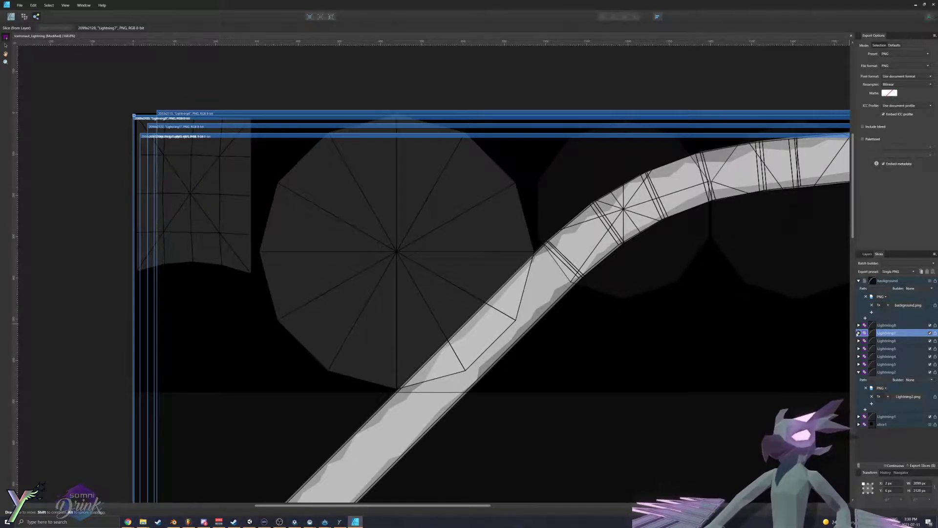
pyautogui.scroll(7, 97, 90)
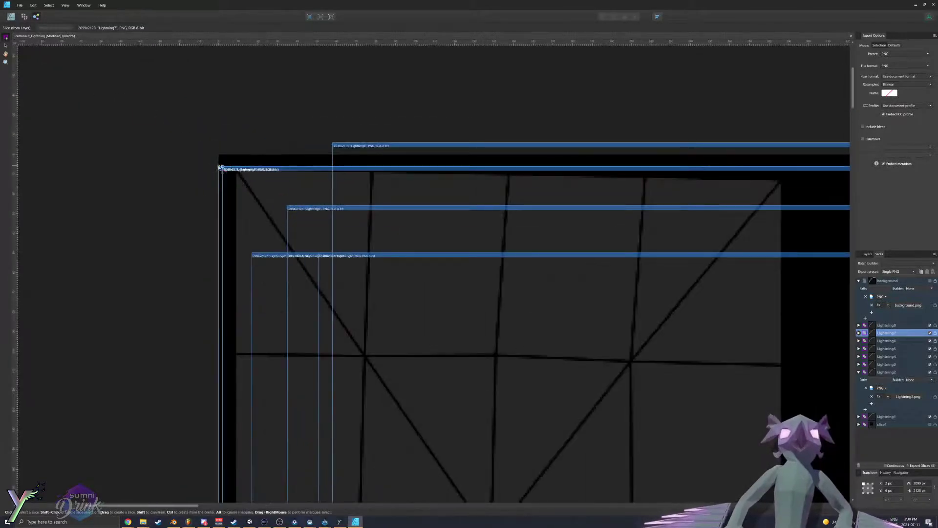
pyautogui.moveTo(222, 167); pyautogui.dragTo(219, 155)
pyautogui.click(382, 153)
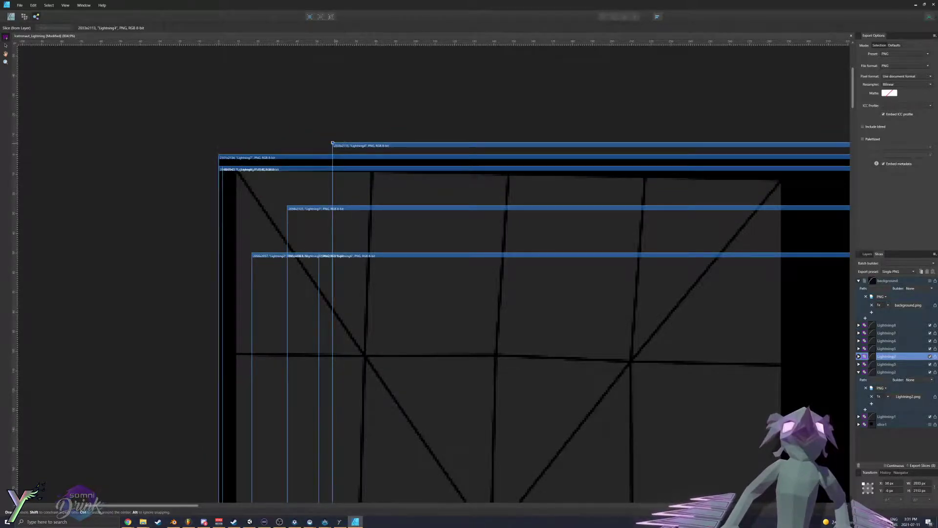
pyautogui.moveTo(333, 143); pyautogui.dragTo(219, 155)
pyautogui.click(228, 169)
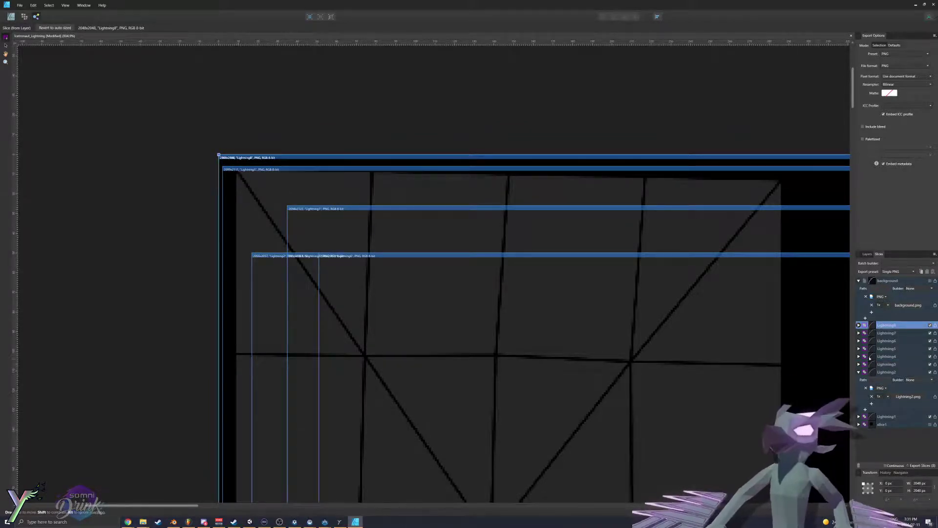
# Step: Snap the top-left corners of the Lightning1 and Lightning2 export slices to the page's top-left corner
pyautogui.click(905, 415)
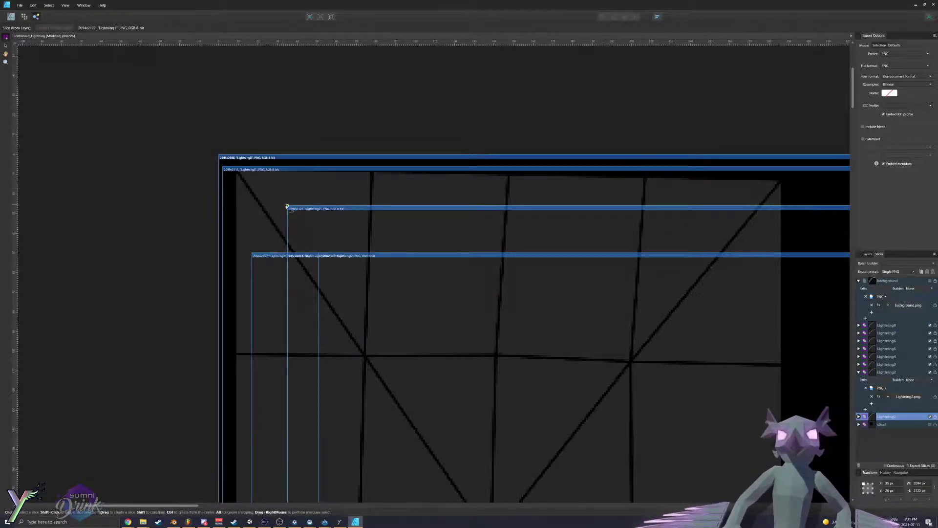
pyautogui.moveTo(287, 206); pyautogui.dragTo(219, 155)
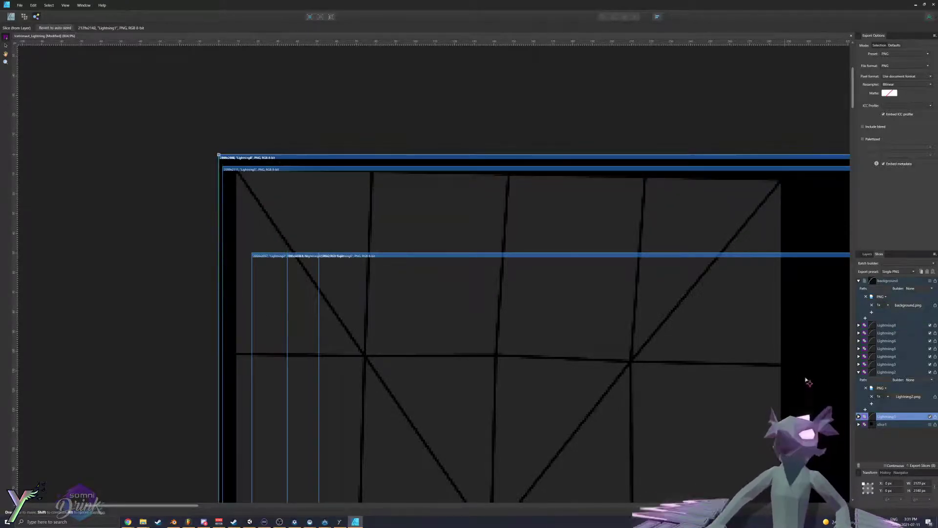
pyautogui.click(886, 325)
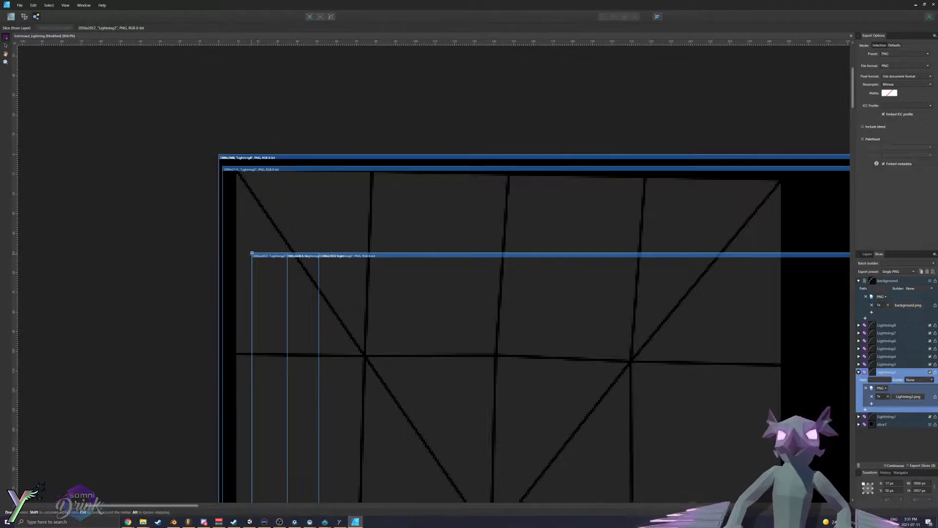
pyautogui.click(256, 259)
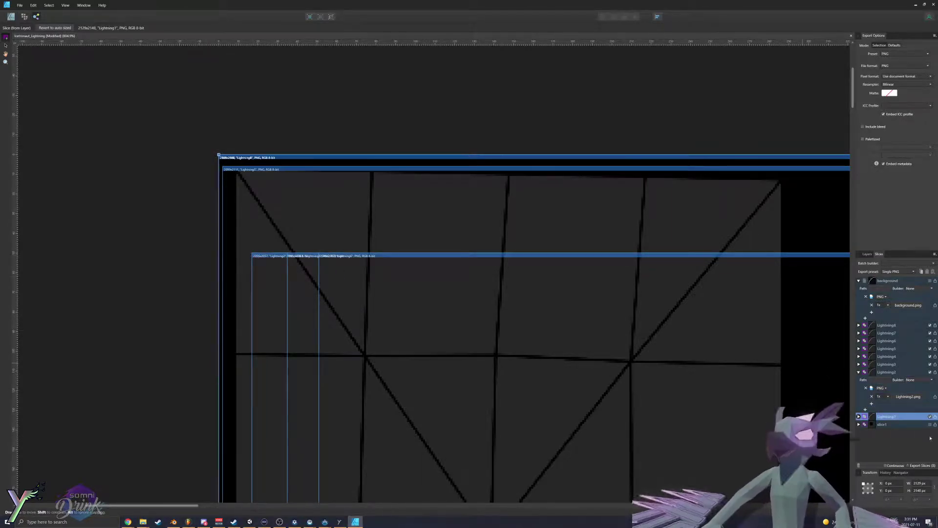
pyautogui.click(891, 370)
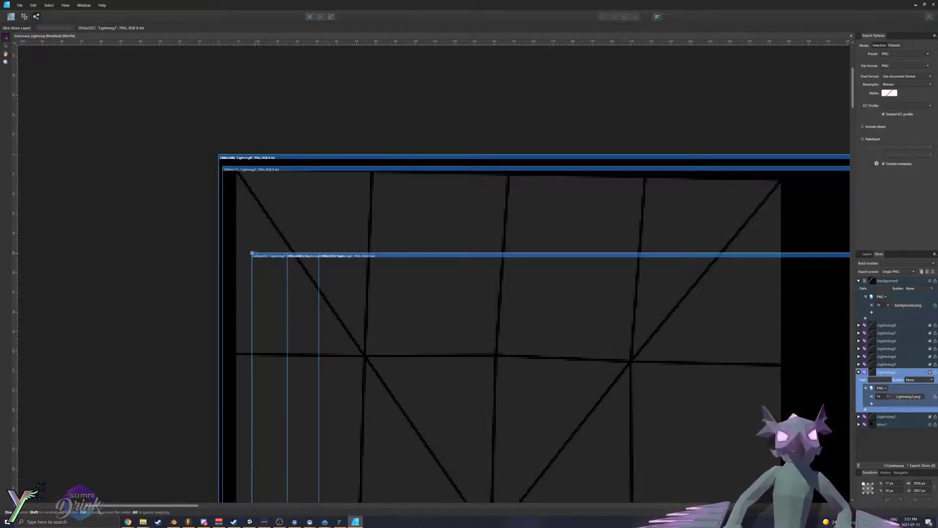
pyautogui.moveTo(251, 252); pyautogui.dragTo(218, 155)
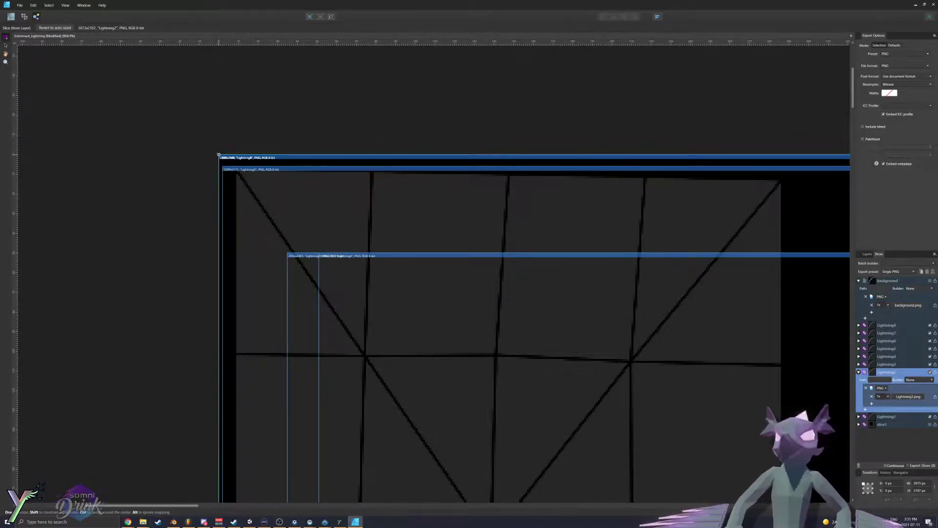
# Step: Snap the top-left corners of the Lightning3, Lightning5 and Lightning6 export slices to the page's top-left corner
pyautogui.click(896, 364)
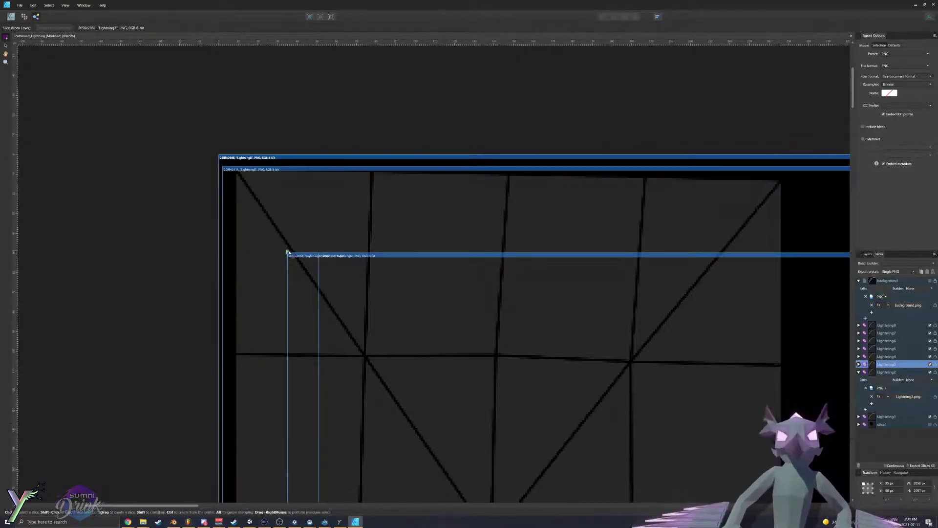
pyautogui.moveTo(287, 253); pyautogui.dragTo(219, 154)
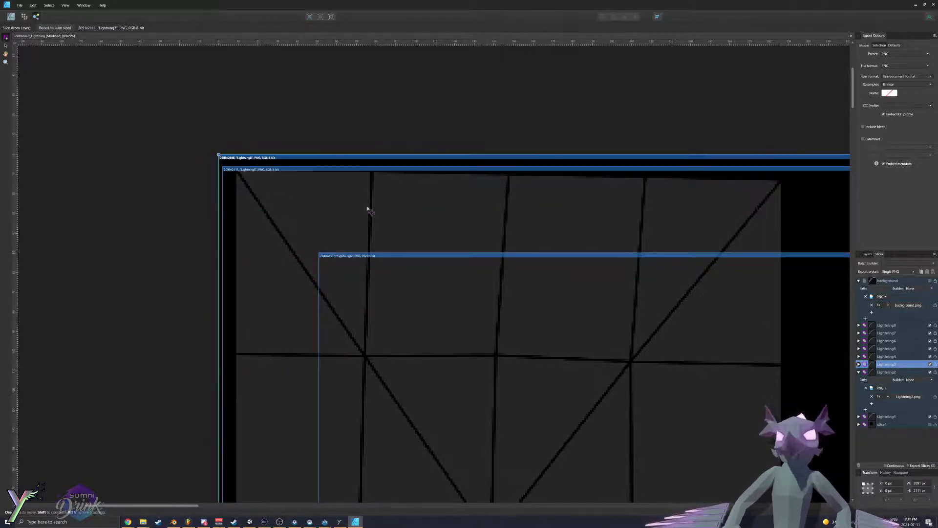
pyautogui.click(892, 356)
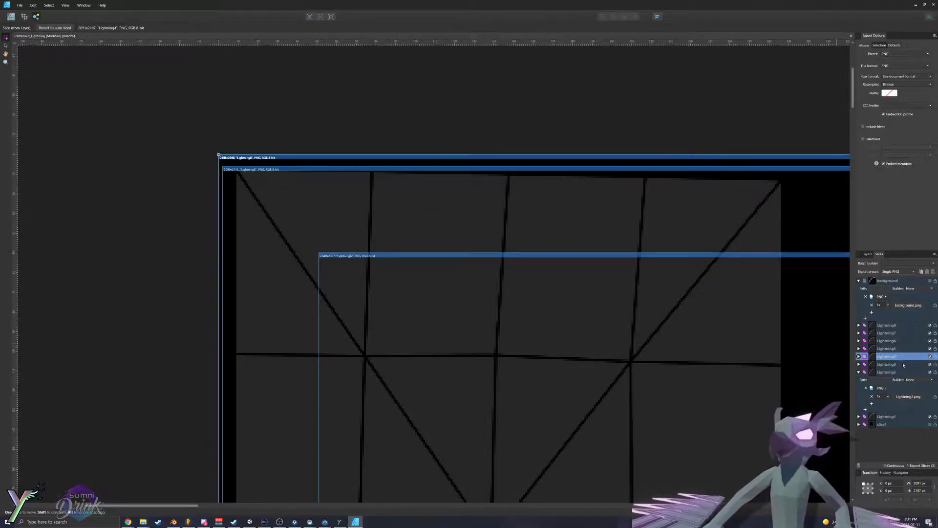
pyautogui.click(901, 348)
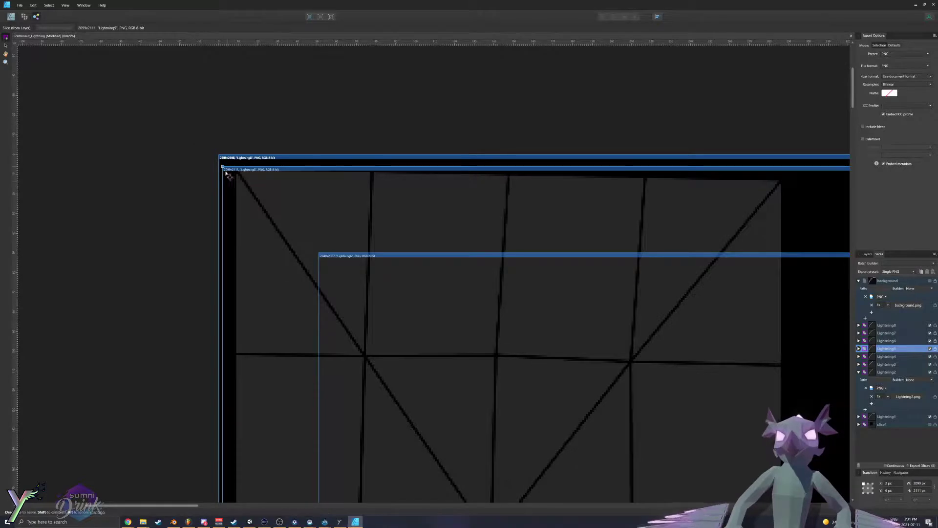
pyautogui.moveTo(222, 166); pyautogui.dragTo(218, 154)
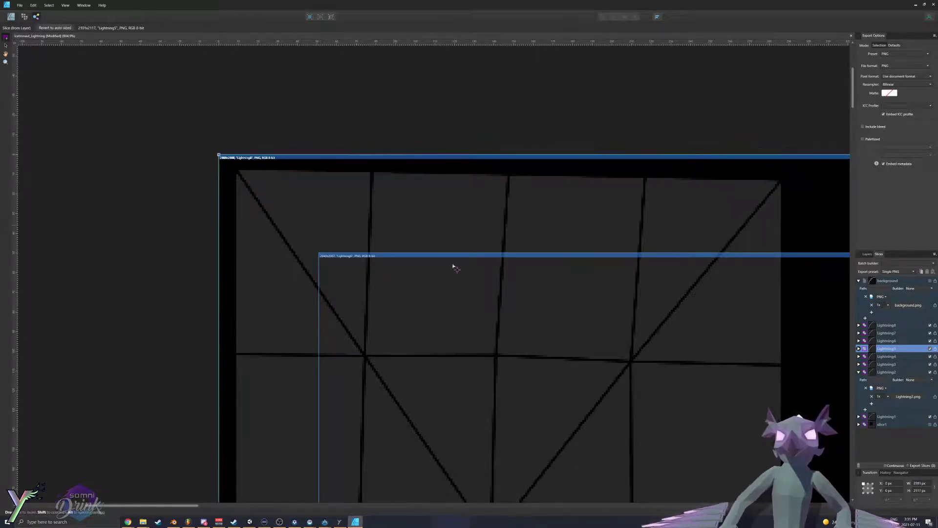
pyautogui.click(900, 342)
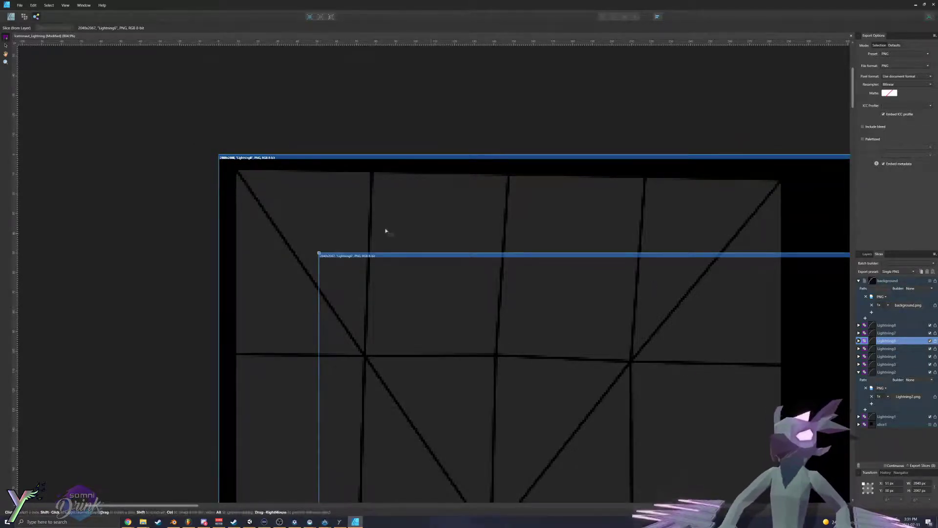
pyautogui.moveTo(320, 254); pyautogui.dragTo(218, 154)
# Step: Snap the bottom-right corners of the Lightning6, Lightning7 and Lightning5 slices to the page's bottom-right corner, making each 2048 × 2048 px
pyautogui.keyDown('ctrl'); pyautogui.scroll(-10, 247, 231); pyautogui.keyUp('ctrl')
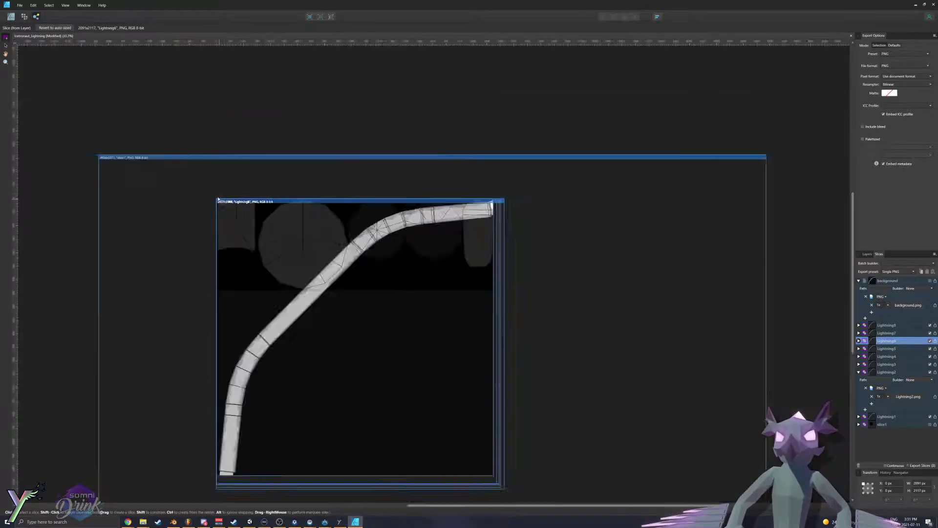
pyautogui.keyDown('ctrl'); pyautogui.scroll(7, 443, 352); pyautogui.keyUp('ctrl')
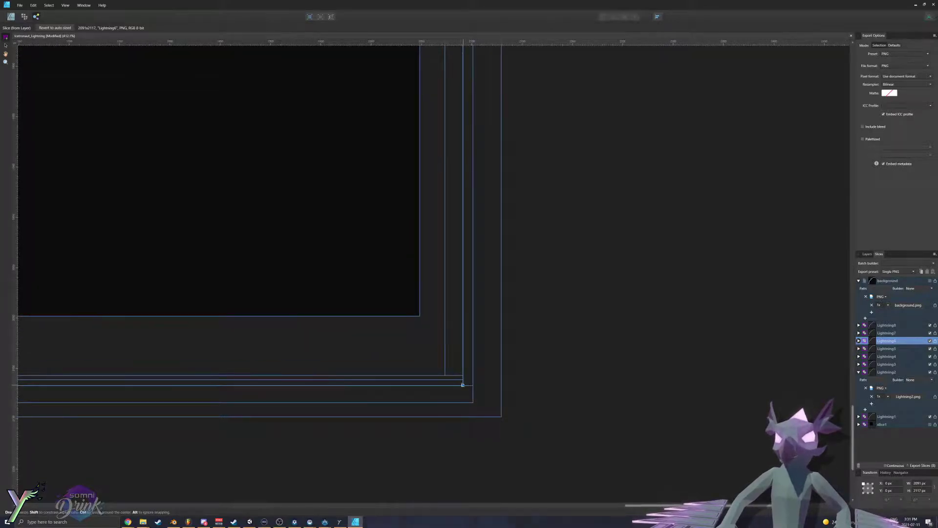
pyautogui.moveTo(462, 385); pyautogui.dragTo(419, 316)
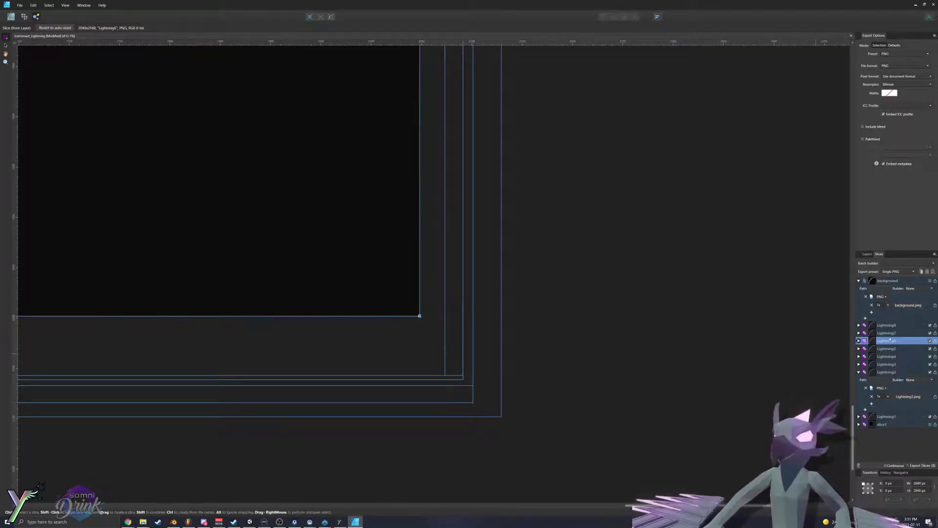
pyautogui.click(885, 326)
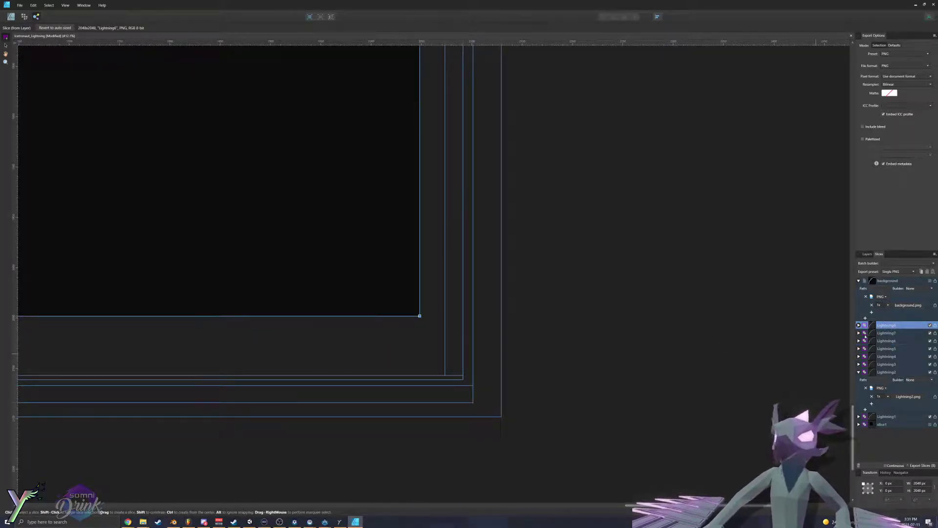
pyautogui.click(891, 334)
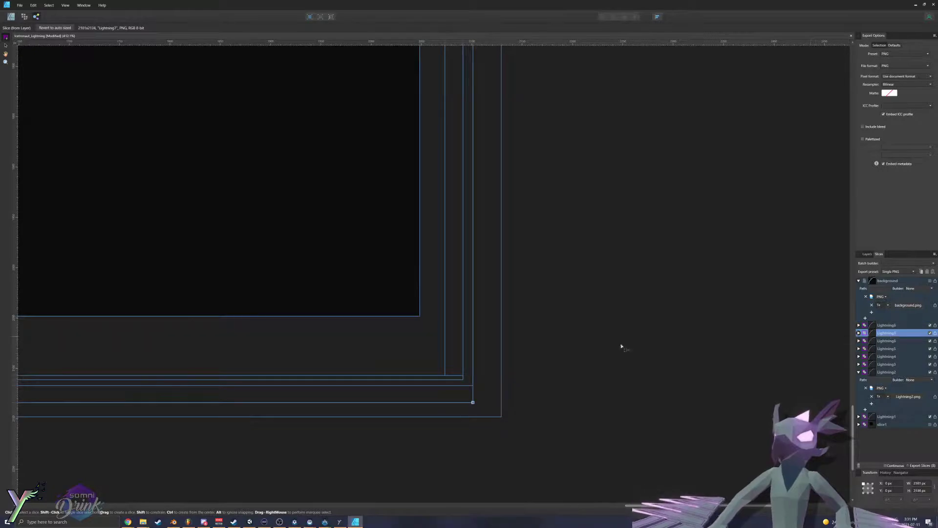
pyautogui.moveTo(472, 402); pyautogui.dragTo(419, 316)
pyautogui.click(474, 386)
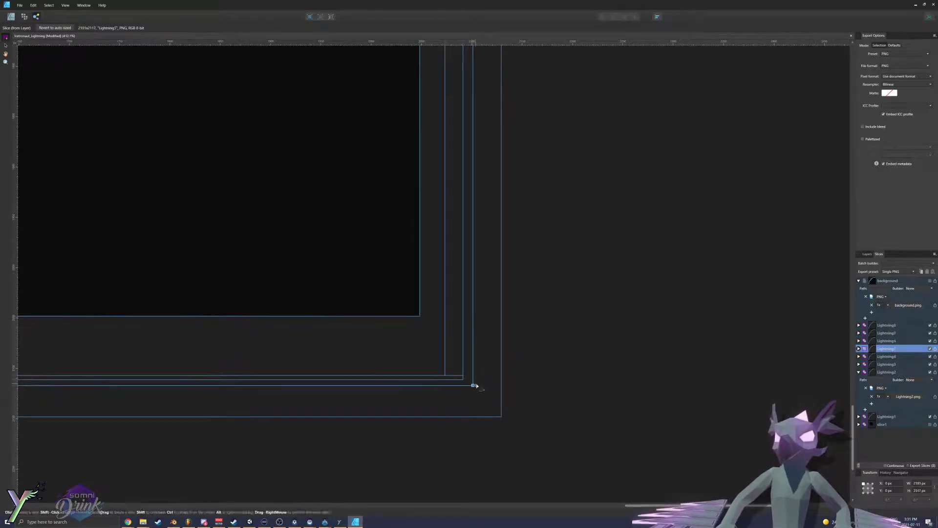
pyautogui.moveTo(474, 385); pyautogui.dragTo(419, 316)
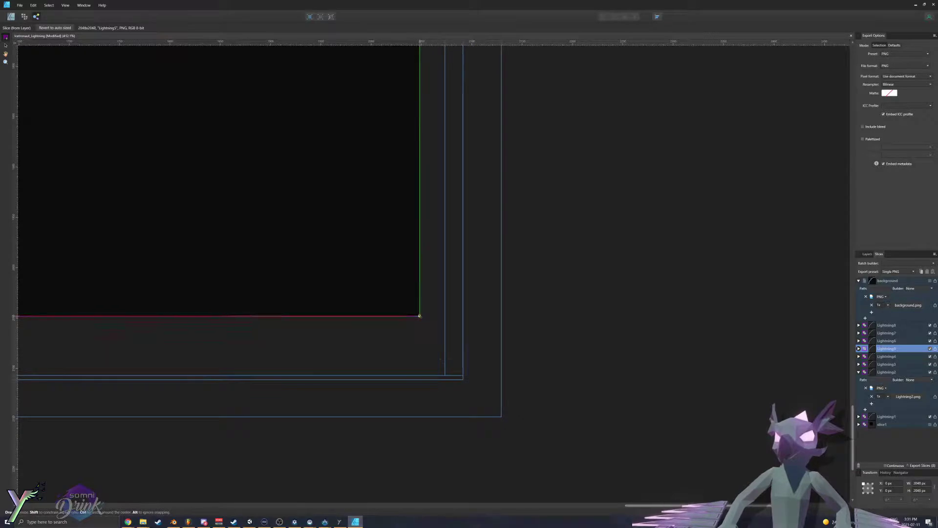
# Step: Snap the bottom-right corners of the Lightning1, Lightning3, Lightning4 and Lightning2 slices to the page's bottom-right corner, making each 2048 × 2048 px
pyautogui.click(508, 376)
pyautogui.click(486, 377)
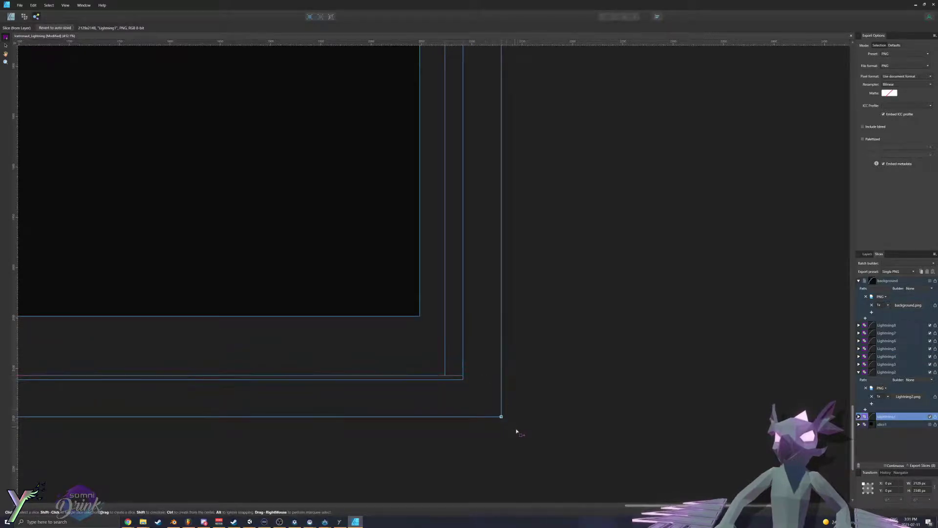
pyautogui.moveTo(500, 418); pyautogui.dragTo(419, 316)
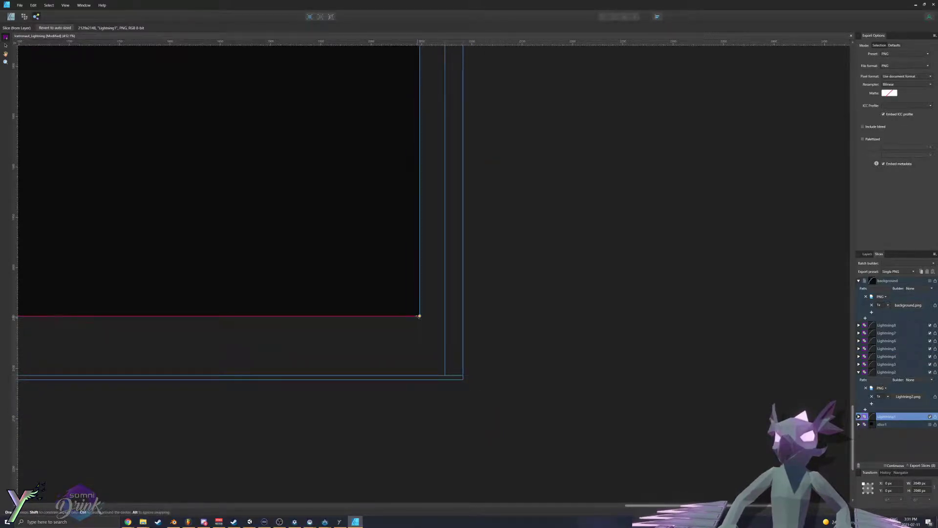
pyautogui.click(463, 376)
pyautogui.moveTo(463, 376); pyautogui.dragTo(419, 316)
pyautogui.click(461, 375)
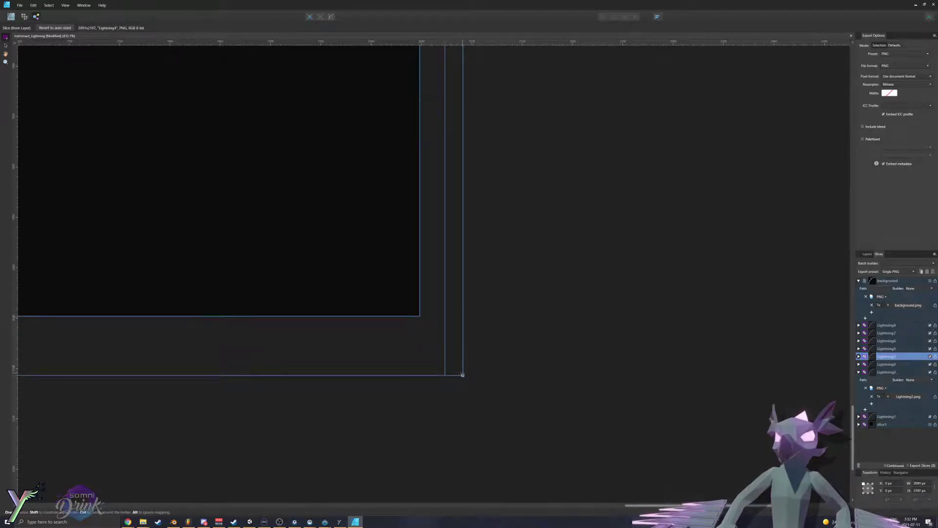
pyautogui.moveTo(463, 375); pyautogui.dragTo(419, 315)
pyautogui.click(444, 374)
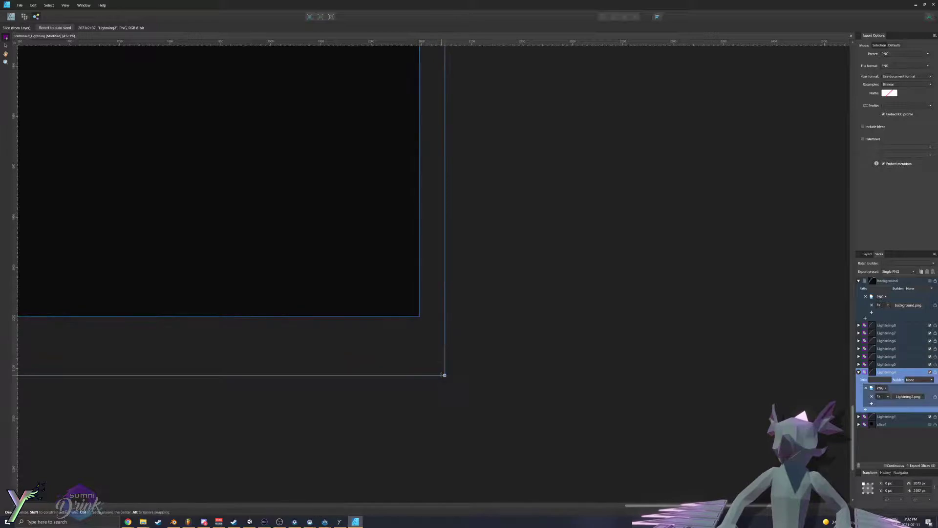
pyautogui.moveTo(444, 375); pyautogui.dragTo(420, 316)
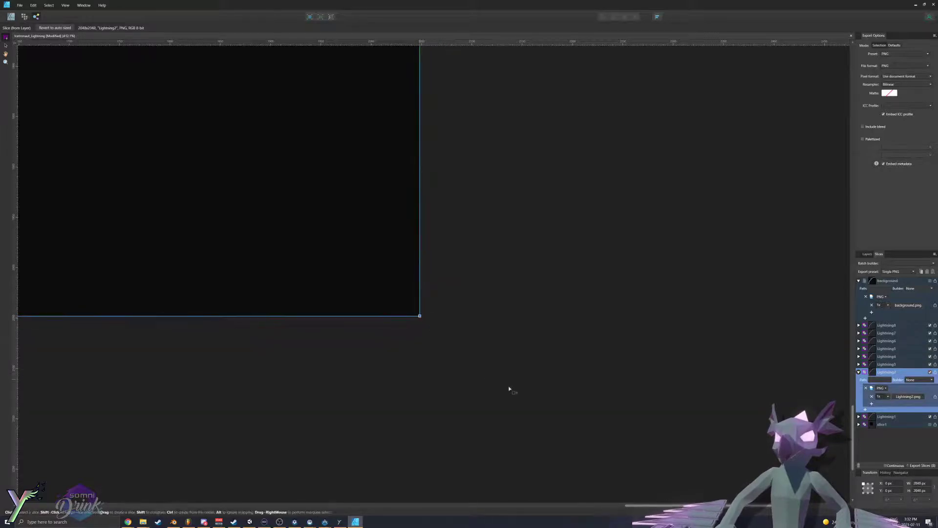
# Step: Save the document and export the eight lightning slices, overwriting the existing Lightning1 to Lightning8 PNG files
pyautogui.keyDown('ctrl'); pyautogui.scroll(-5, 509, 390); pyautogui.keyUp('ctrl')
pyautogui.keyDown('ctrl'); pyautogui.scroll(-3, 508, 381); pyautogui.keyUp('ctrl')
pyautogui.keyDown('ctrl'); pyautogui.scroll(2, 576, 396); pyautogui.keyUp('ctrl')
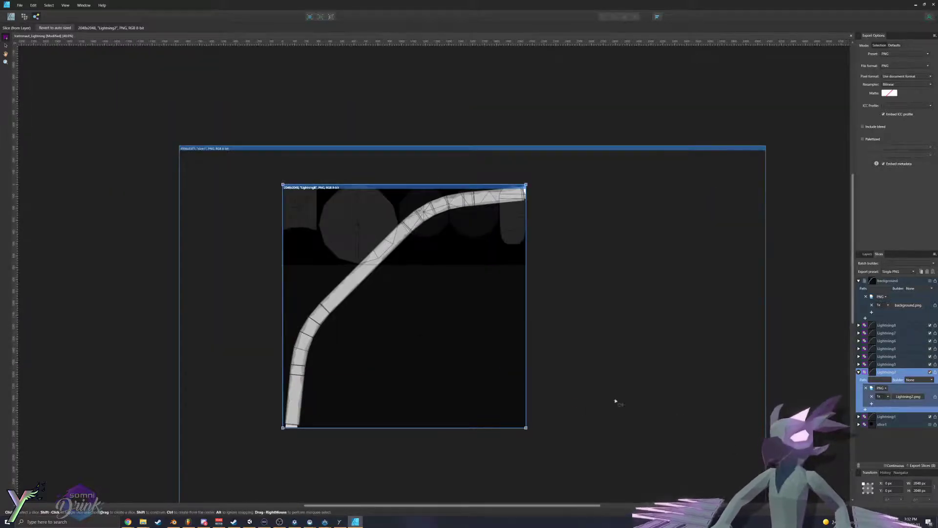
pyautogui.hotkey('ctrl', 's')
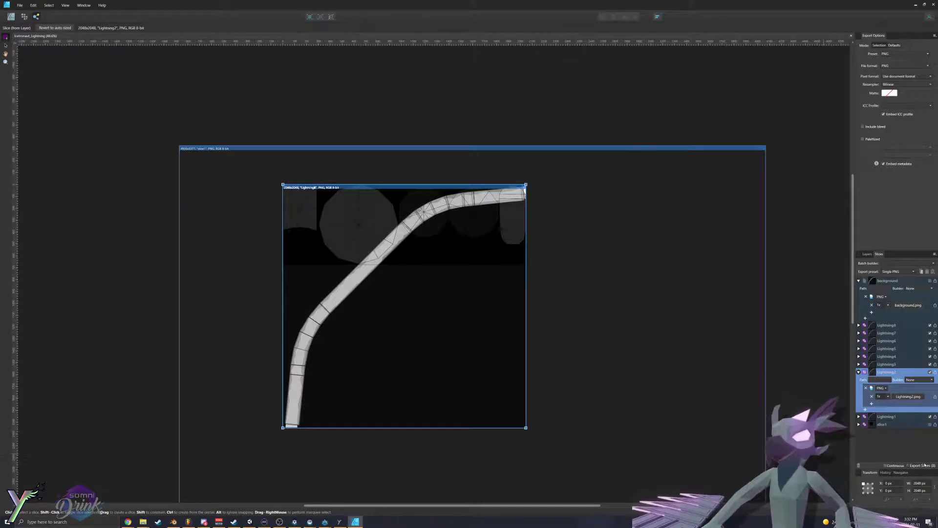
pyautogui.click(924, 465)
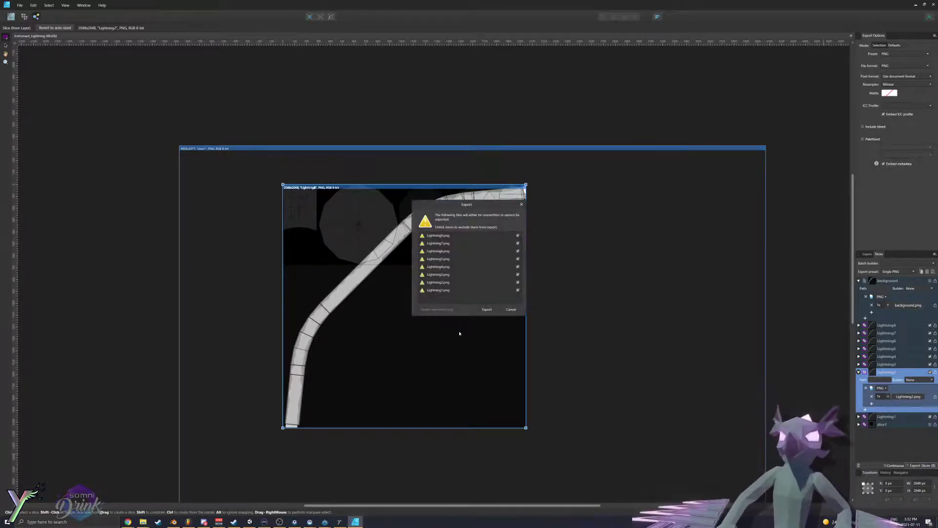
pyautogui.click(489, 309)
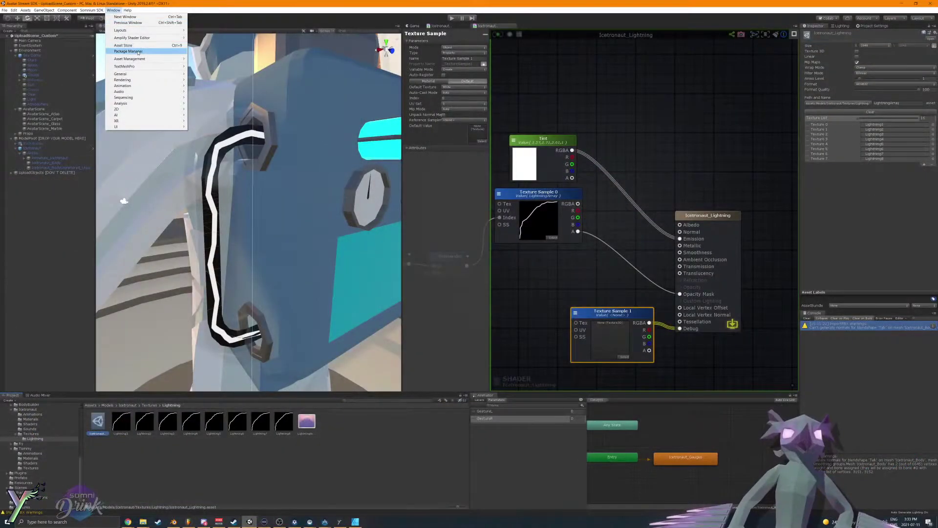
# Step: In Unity, load the Icetronaut_Lightning preset into the Texture Array creator, rebuild the array and select the LightningArray asset to check its preview
pyautogui.moveTo(142, 38)
pyautogui.click(220, 53)
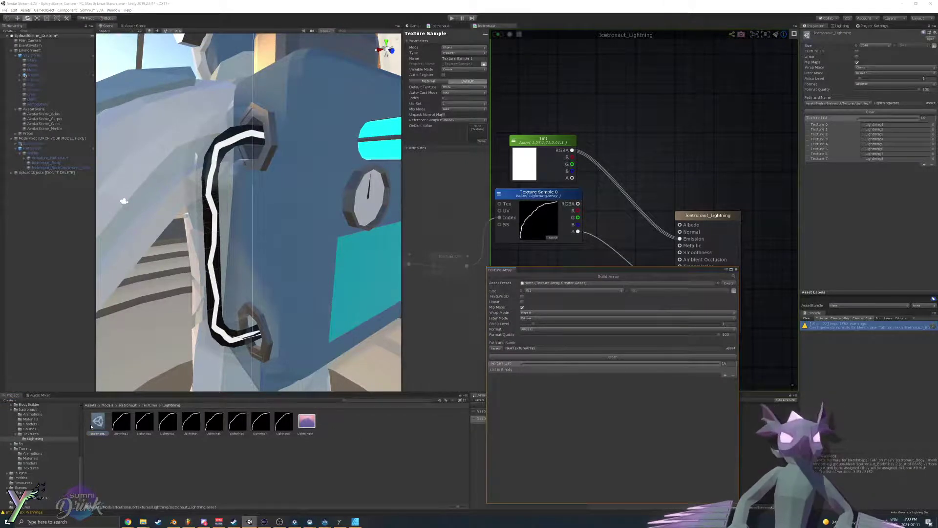
pyautogui.moveTo(91, 427); pyautogui.dragTo(625, 330)
pyautogui.moveTo(592, 282); pyautogui.dragTo(591, 284)
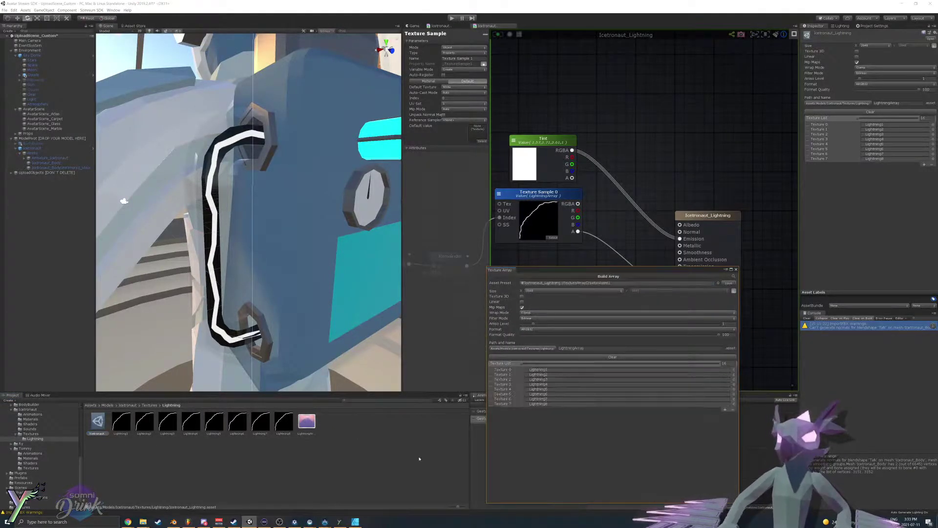
pyautogui.click(643, 380)
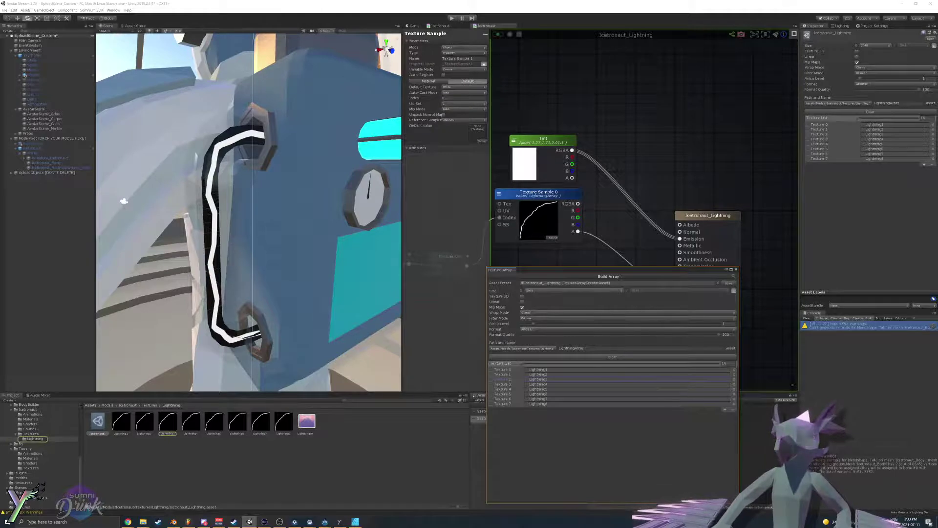
pyautogui.click(609, 276)
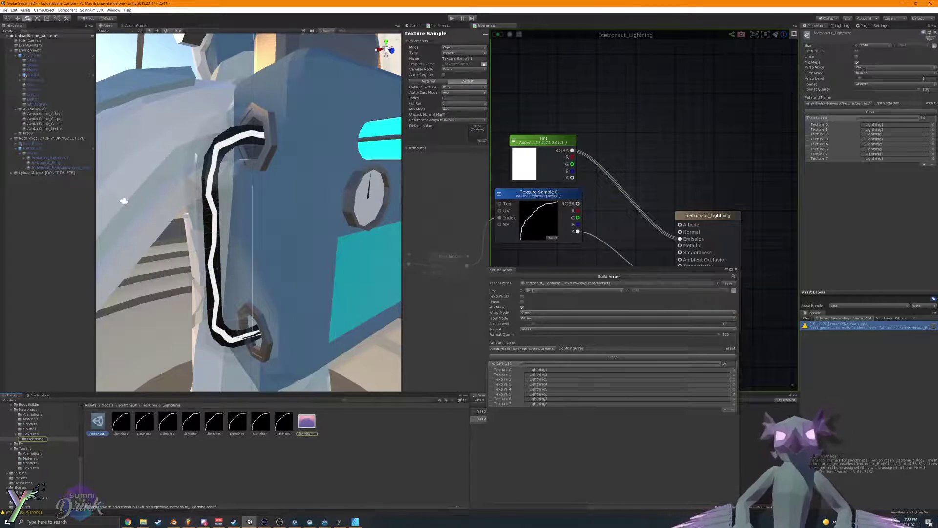
pyautogui.click(299, 426)
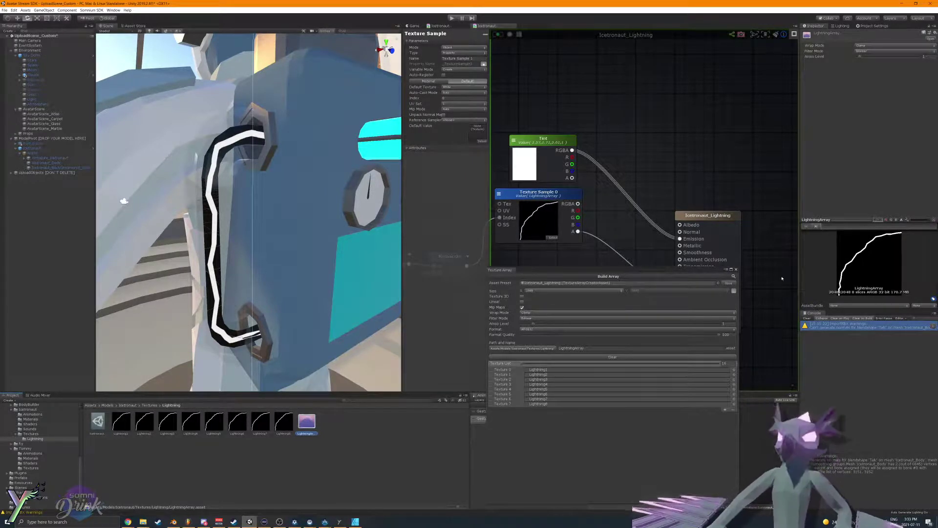
# Step: Close the Texture Array window and disconnect Texture Sample 1 from the Debug input of the Icetronaut_Lightning shader
pyautogui.click(735, 269)
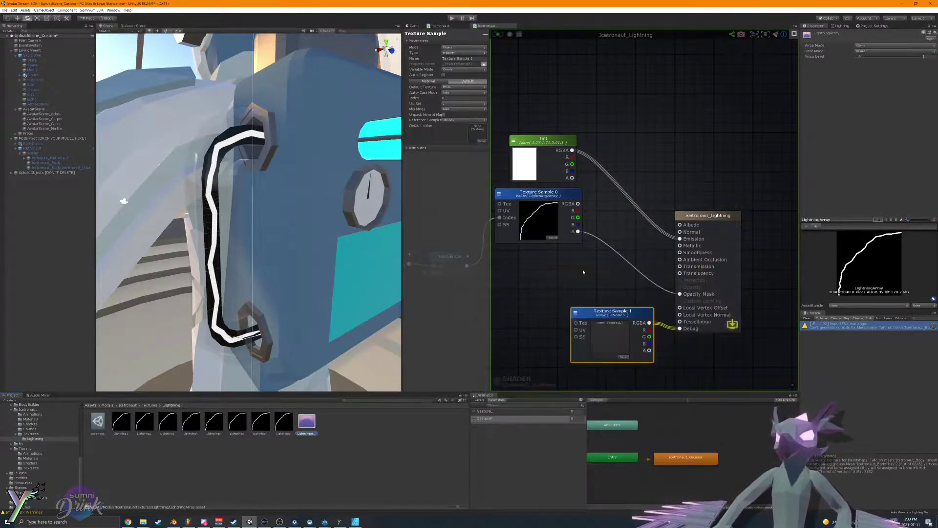
pyautogui.moveTo(679, 328); pyautogui.dragTo(668, 342)
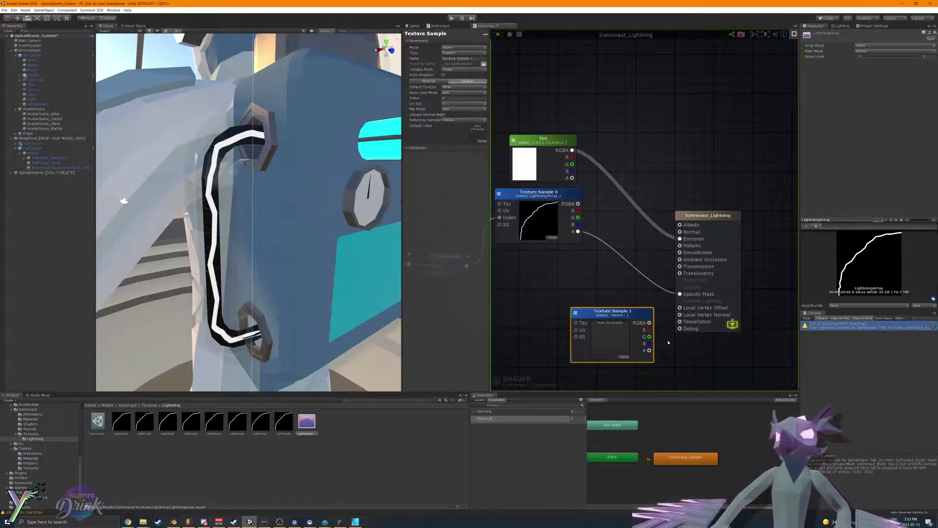
# Step: Save the Icetronaut_Lightning shader changes and check the lightning along the backpack tube from close up and from farther away
pyautogui.click(498, 35)
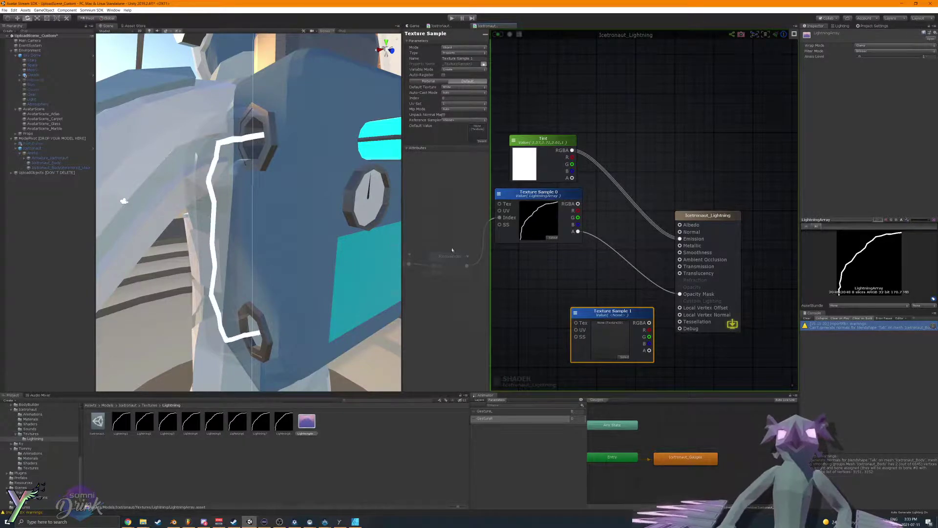
pyautogui.moveTo(328, 232); pyautogui.dragTo(336, 231, button='right')
pyautogui.press('a')
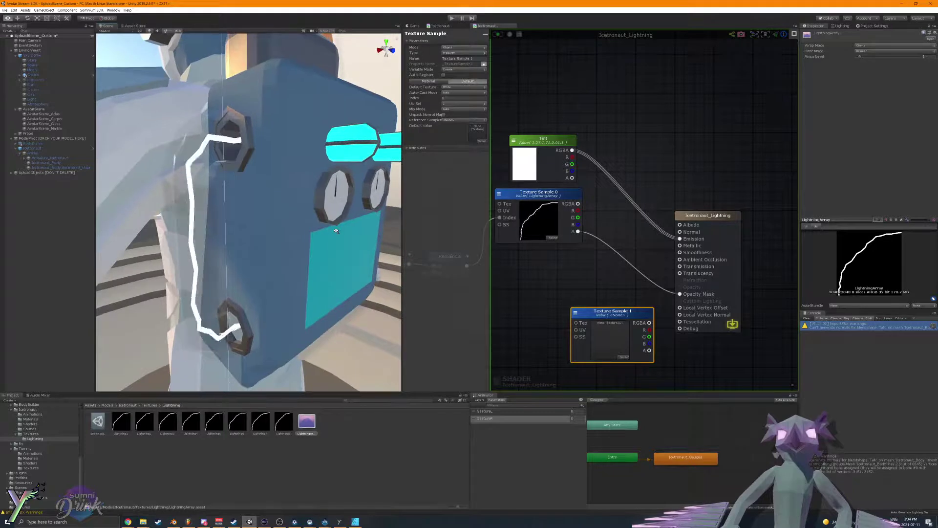
pyautogui.press('s')
pyautogui.press('s')
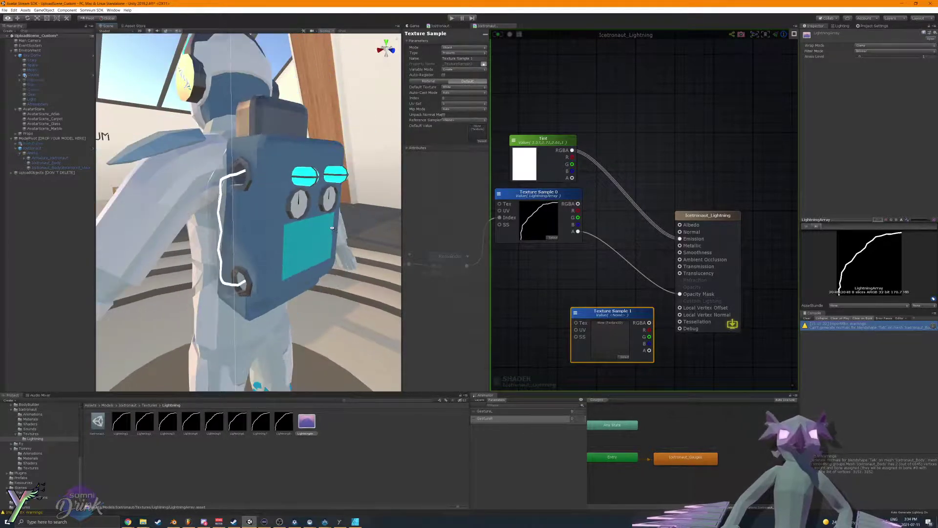
pyautogui.press('s')
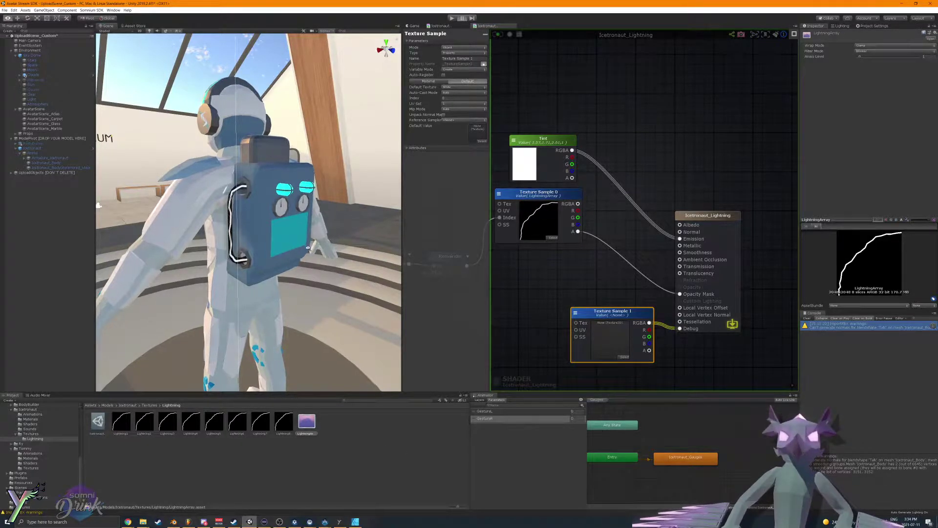
pyautogui.moveTo(308, 248); pyautogui.dragTo(271, 258, button='right')
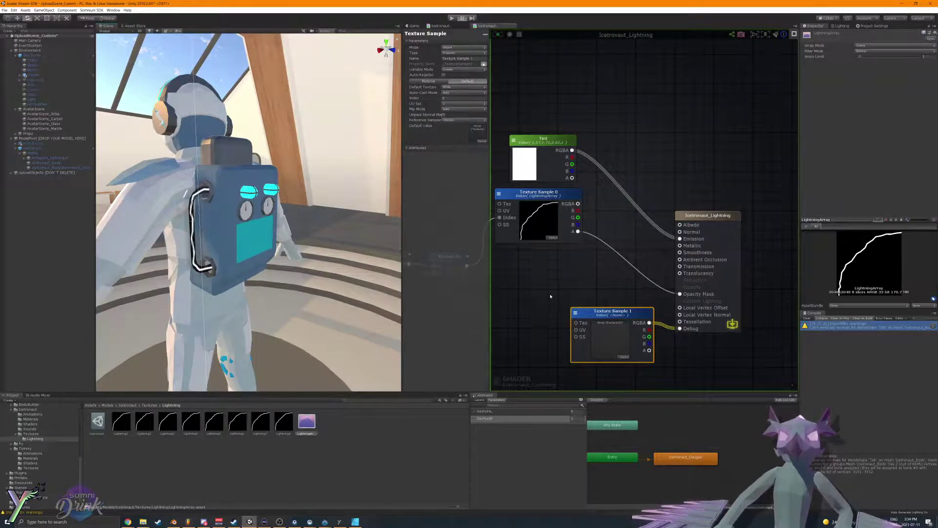
# Step: Delete the Texture Sample 0 node from the lightning shader graph, and undo the deletion
pyautogui.moveTo(562, 296); pyautogui.dragTo(562, 298, button='middle')
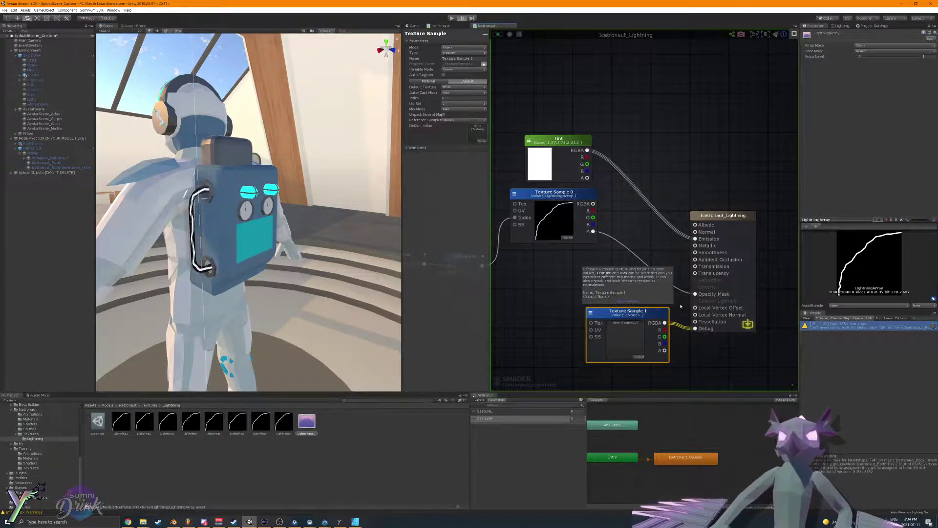
pyautogui.click(584, 196)
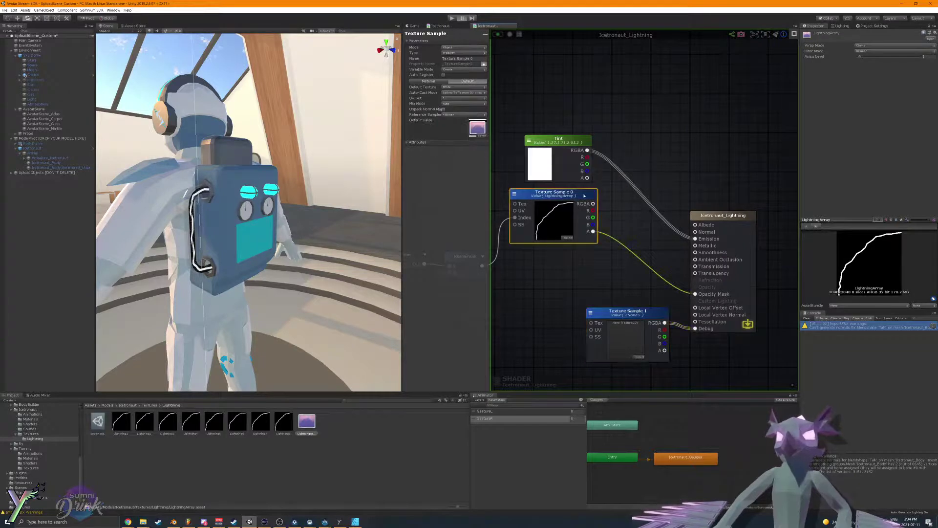
pyautogui.press('Delete')
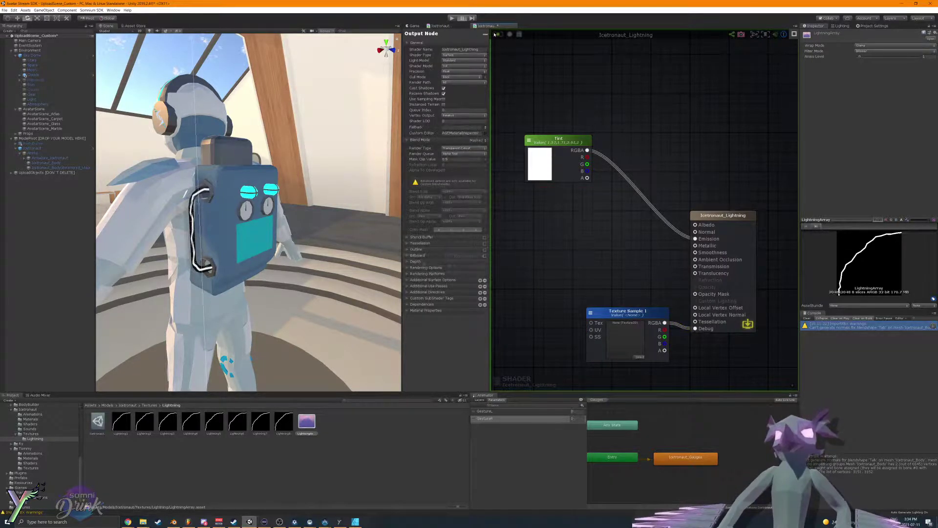
pyautogui.moveTo(307, 210); pyautogui.dragTo(278, 211, button='right')
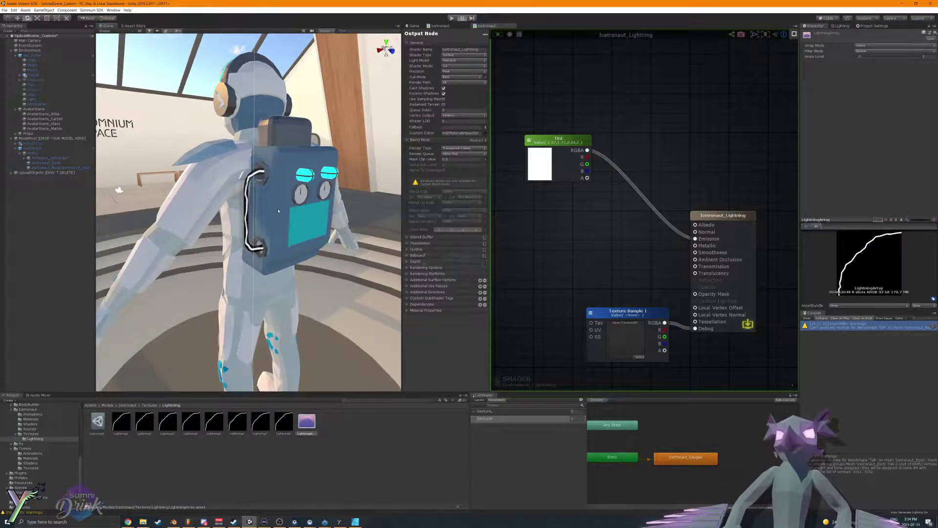
pyautogui.hotkey('ctrl', 'z')
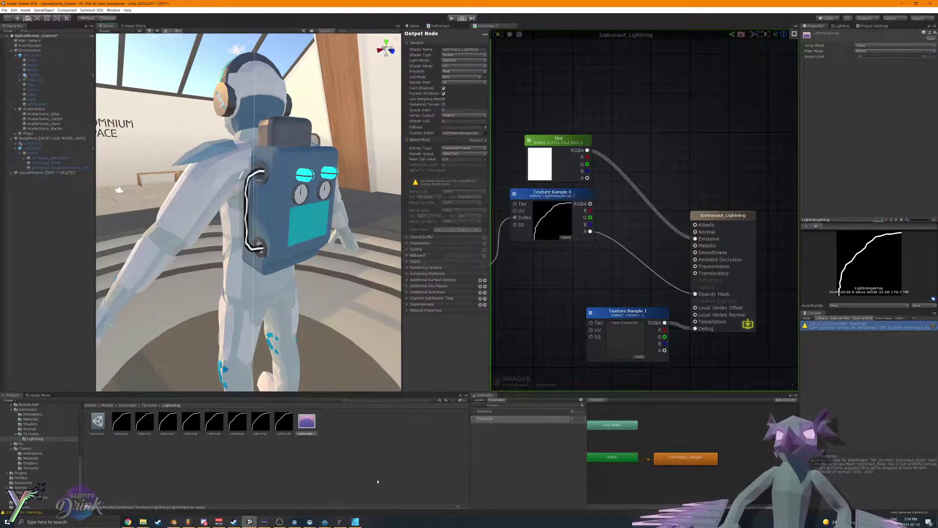
# Step: Examine the lightning on the backpack tube up close, along with the nodes feeding Texture Sample 0
pyautogui.click(377, 482)
pyautogui.moveTo(567, 285); pyautogui.dragTo(587, 294, button='middle')
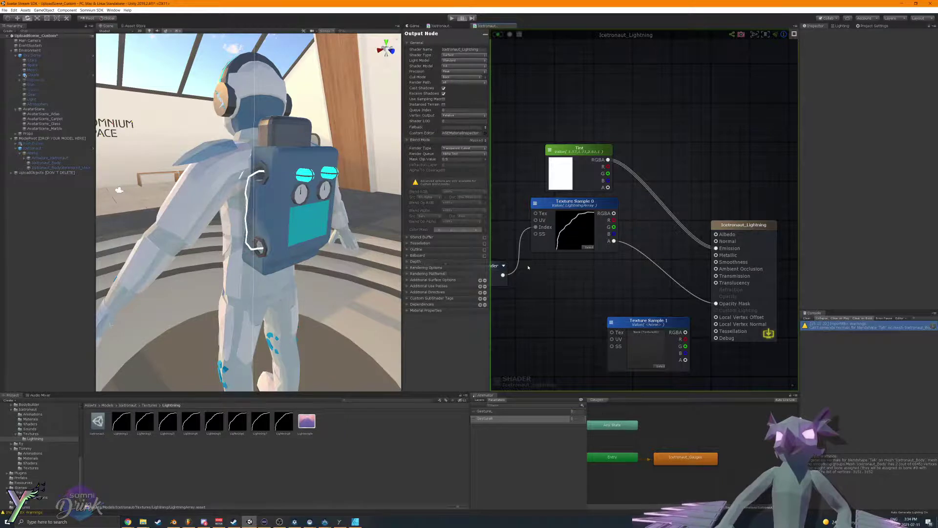
pyautogui.moveTo(288, 232); pyautogui.dragTo(277, 270, button='right')
pyautogui.press('w')
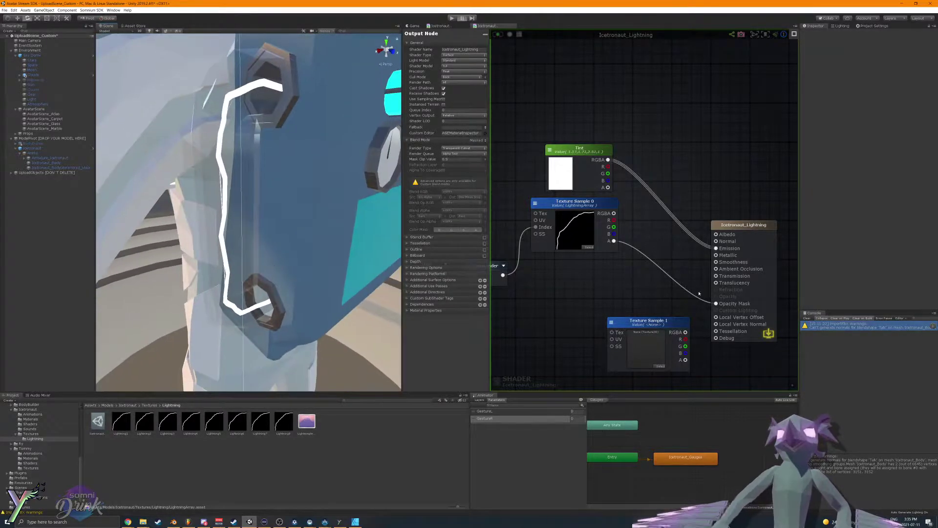
pyautogui.scroll(-3, 599, 283)
pyautogui.scroll(3, 600, 283)
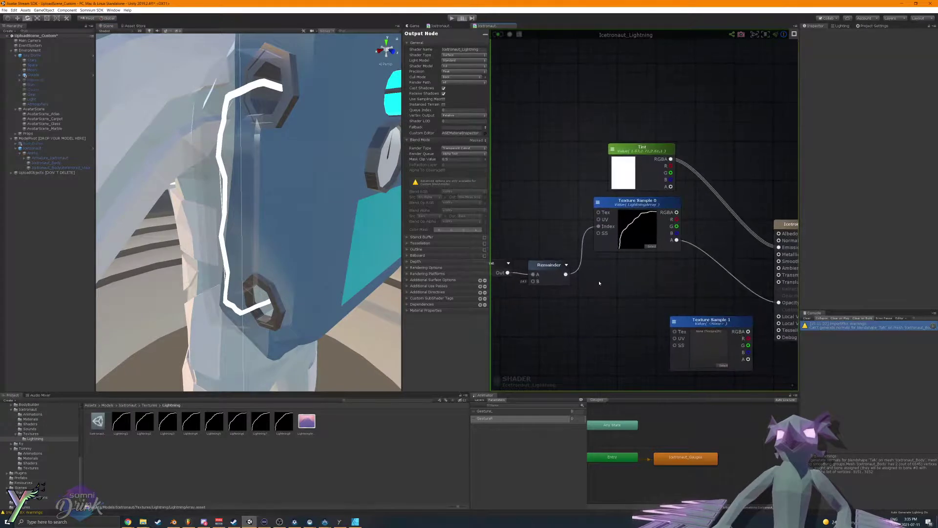
pyautogui.moveTo(599, 283); pyautogui.dragTo(564, 285, button='middle')
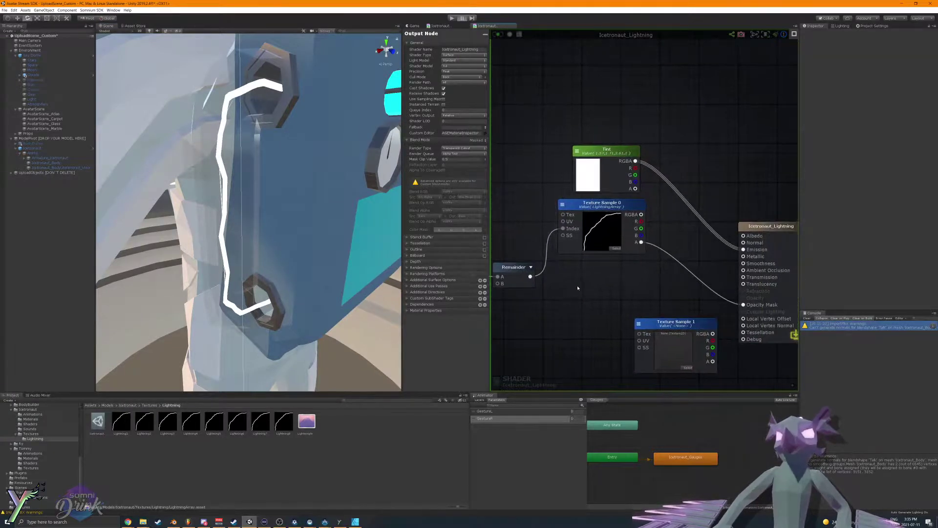
# Step: Set the scale of the Time node feeding the Remainder to 1 and save the shader
pyautogui.click(634, 244)
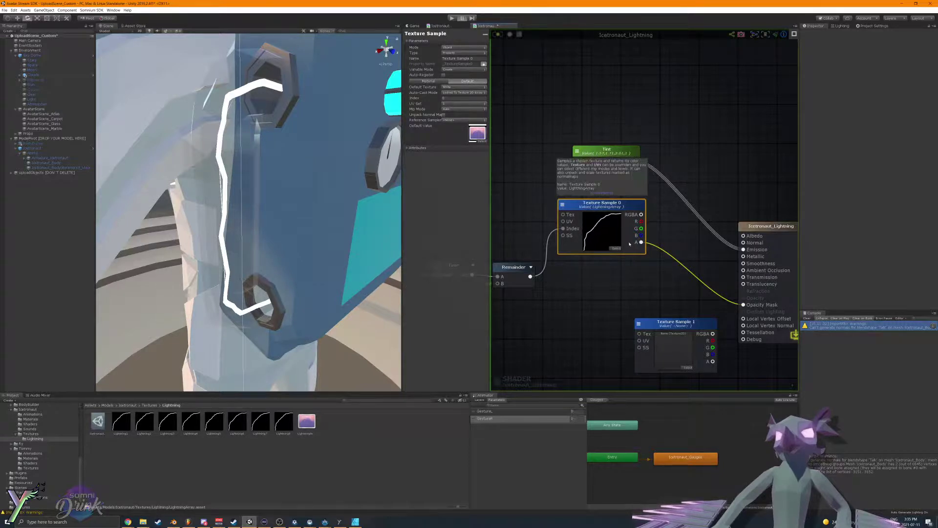
pyautogui.moveTo(569, 290); pyautogui.dragTo(623, 283, button='middle')
pyautogui.moveTo(528, 274); pyautogui.dragTo(606, 276, button='middle')
pyautogui.click(594, 264)
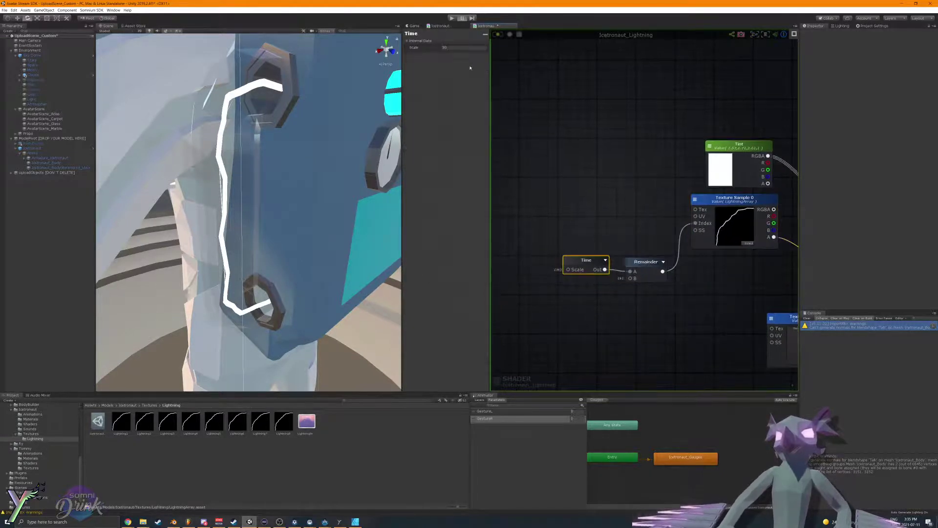
pyautogui.write('1')
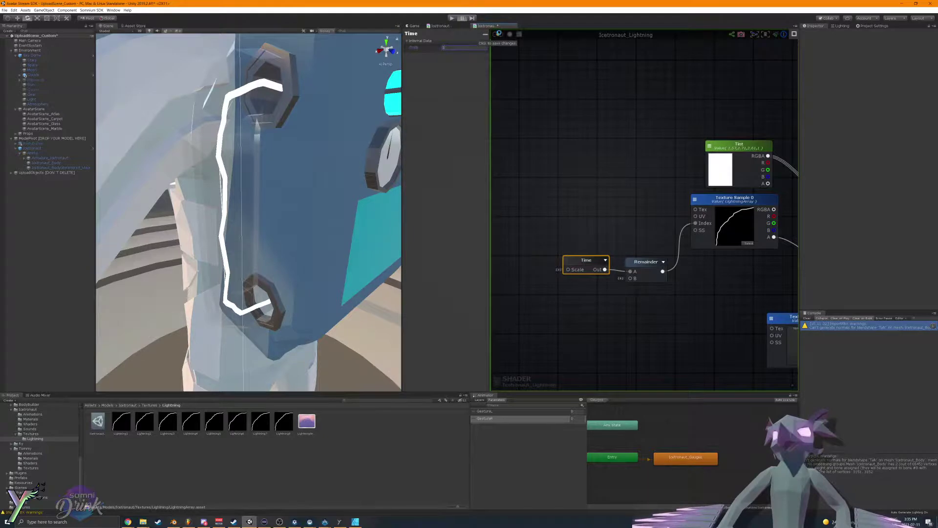
pyautogui.click(498, 35)
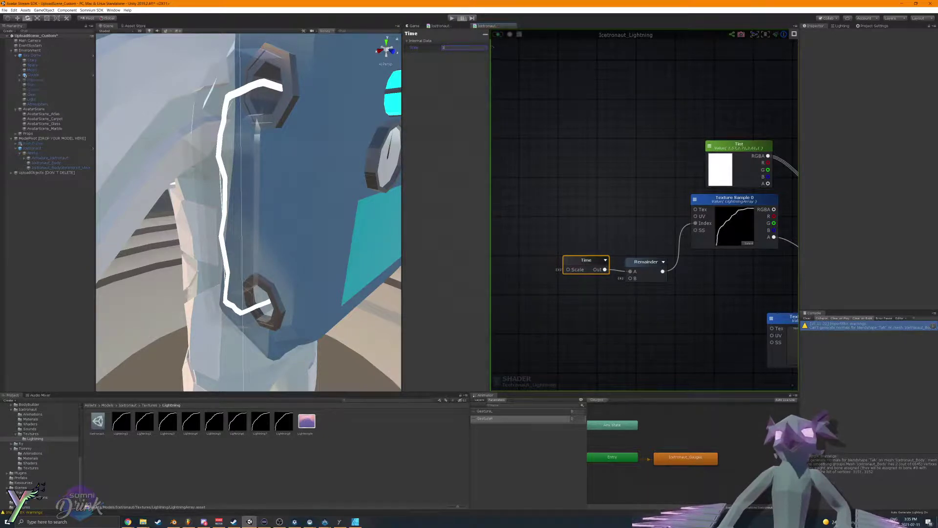
# Step: Assign LightningArray to the Texture Sample 0 slot of the lightning material on the Icetronaut_Body object
pyautogui.click(66, 163)
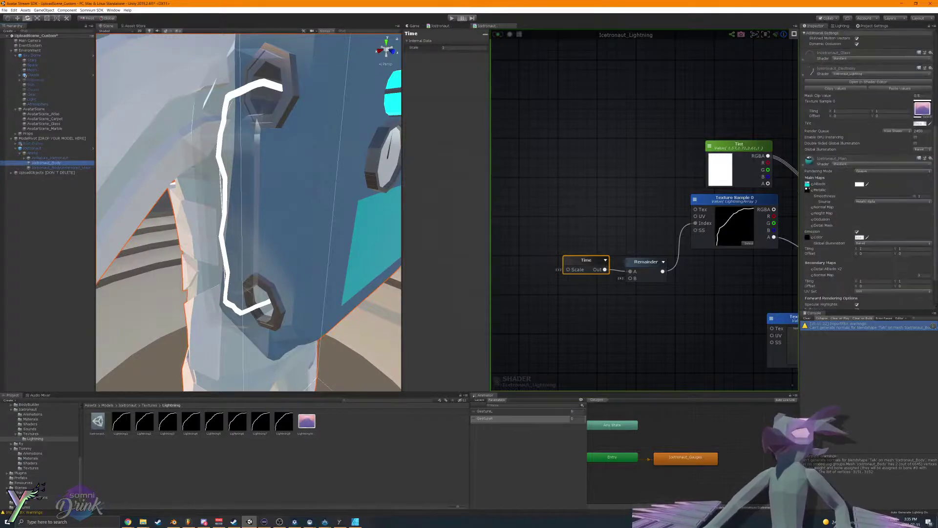
pyautogui.click(927, 115)
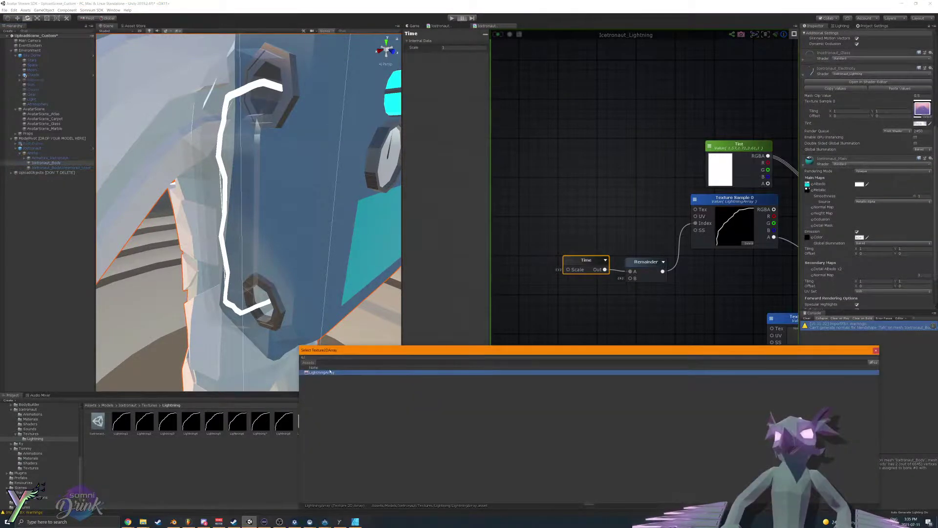
pyautogui.doubleClick(331, 372)
pyautogui.moveTo(652, 299); pyautogui.dragTo(612, 307, button='middle')
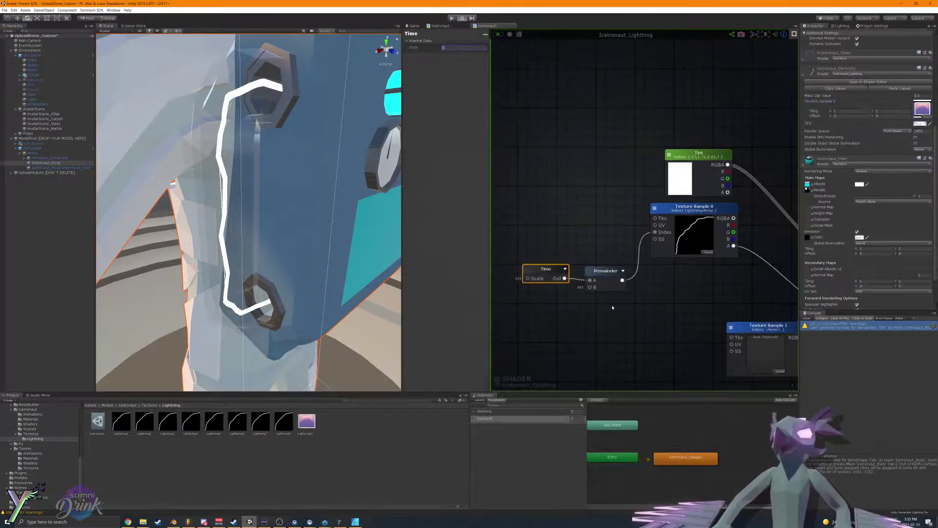
pyautogui.moveTo(695, 293); pyautogui.dragTo(659, 292, button='middle')
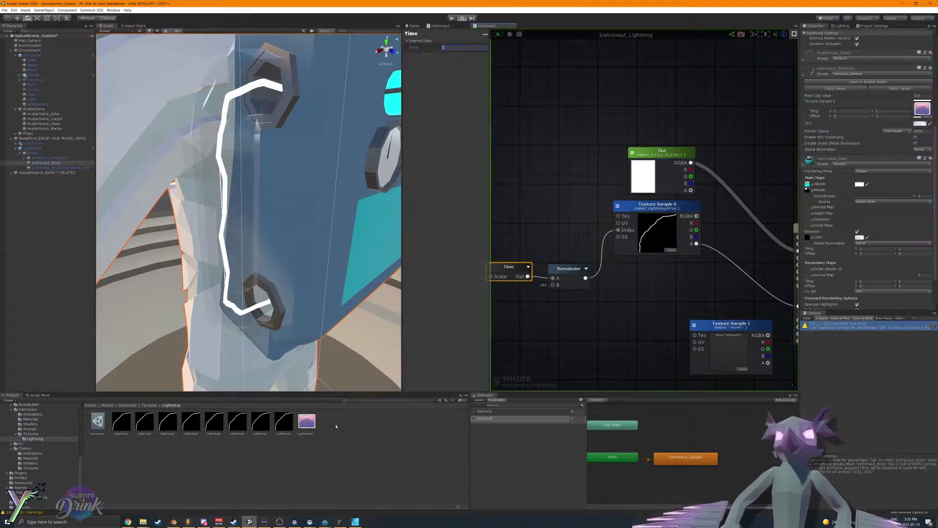
# Step: Set the size of the Icetronaut_Lightning texture array preset to 256 and reselect the LightningArray asset
pyautogui.click(306, 422)
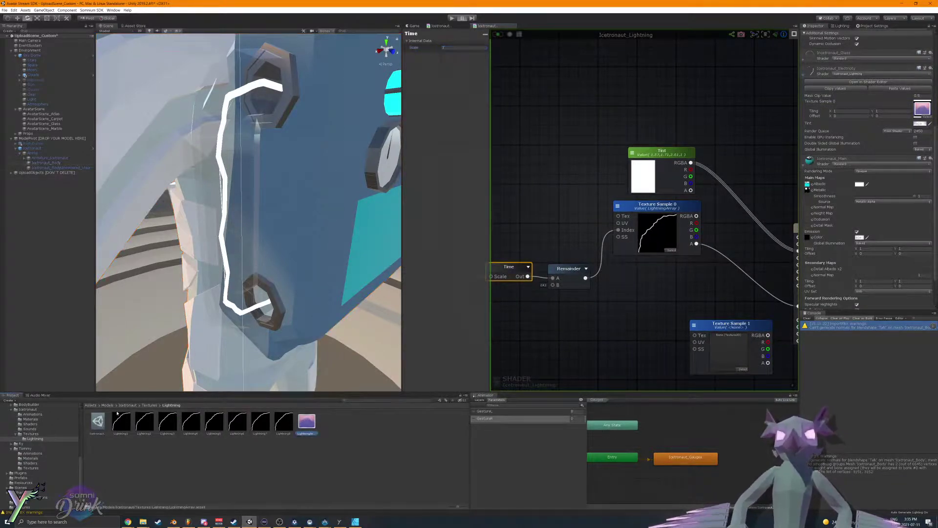
pyautogui.click(99, 421)
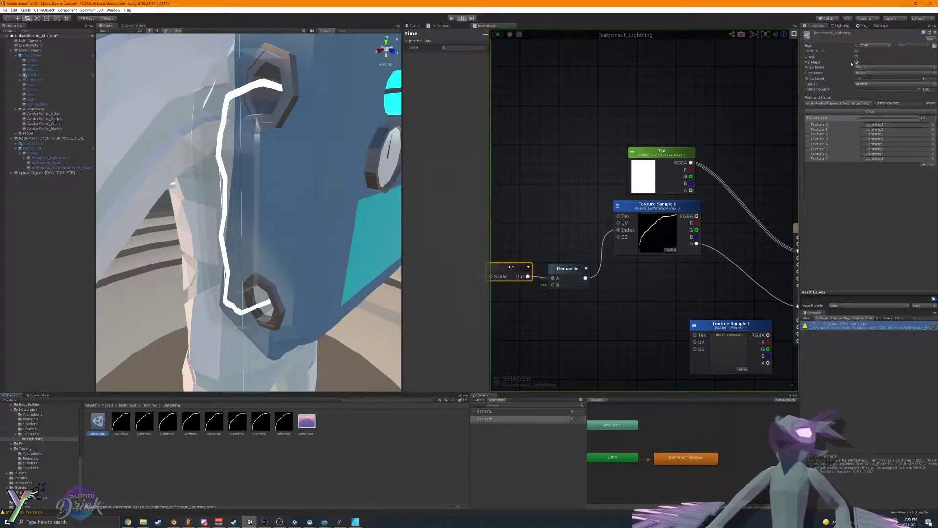
pyautogui.click(867, 46)
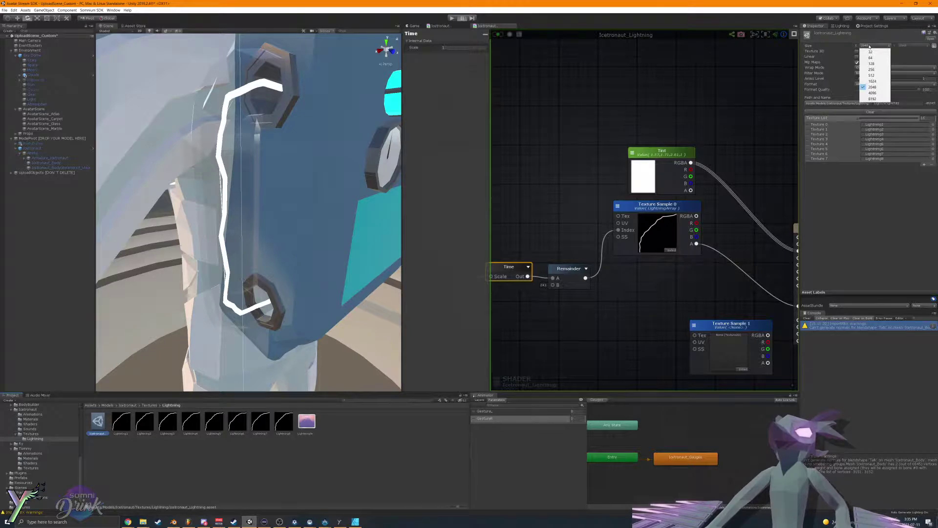
pyautogui.click(879, 70)
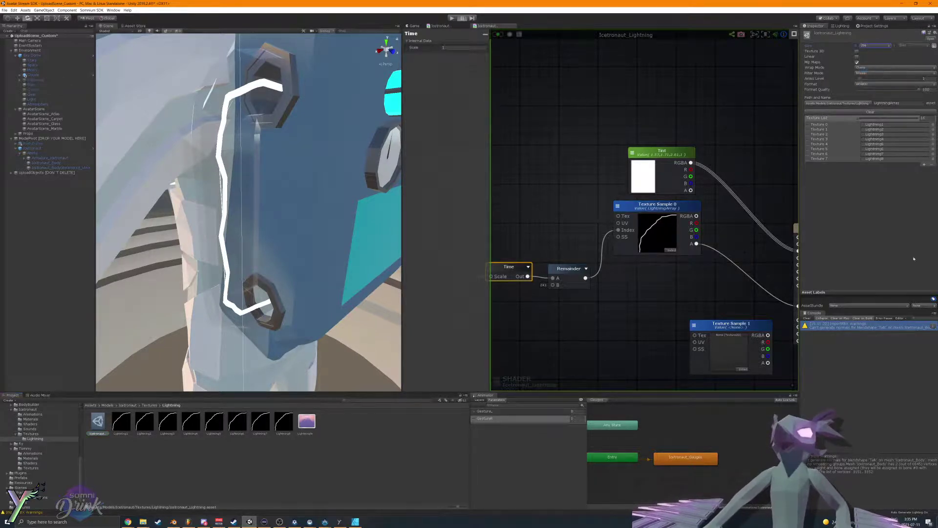
pyautogui.click(308, 422)
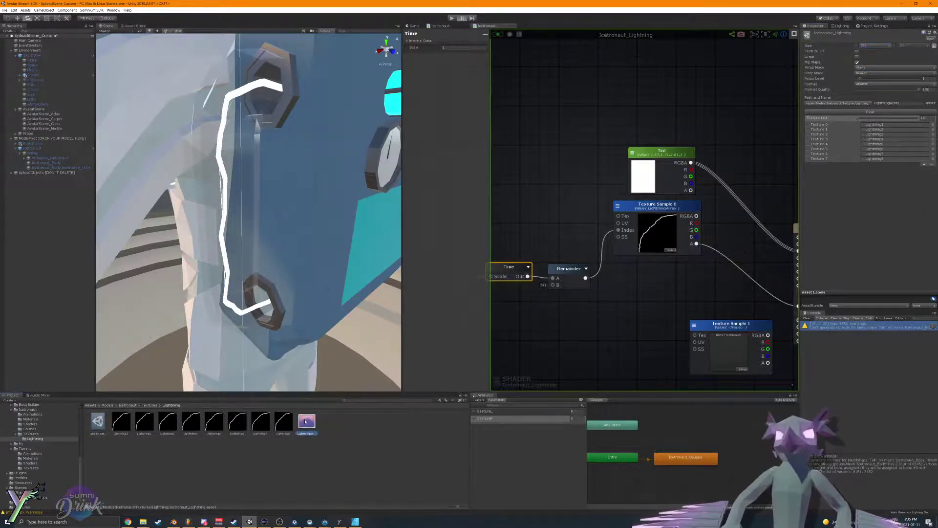
# Step: Load the Icetronaut_Lightning preset into the Texture Array Creator and rebuild the array at size 256, accepting the texture resizing
pyautogui.click(98, 10)
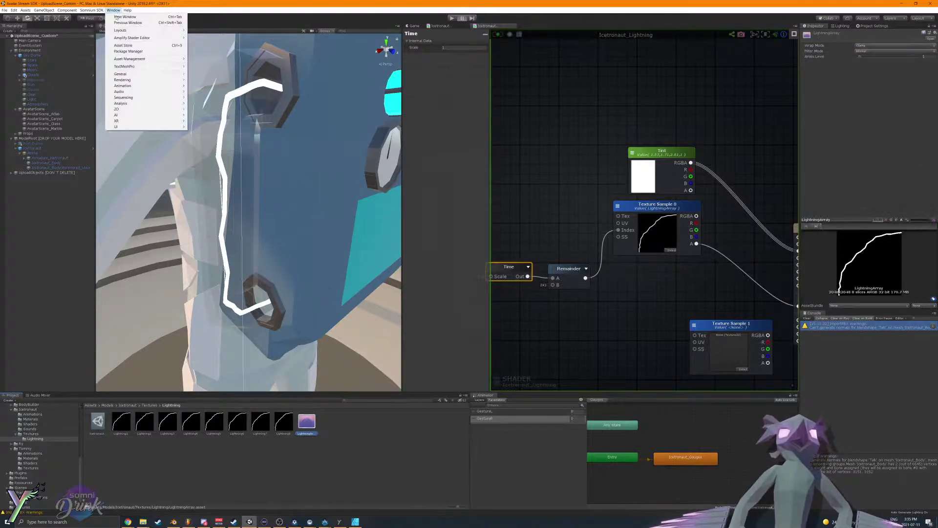
pyautogui.moveTo(138, 38)
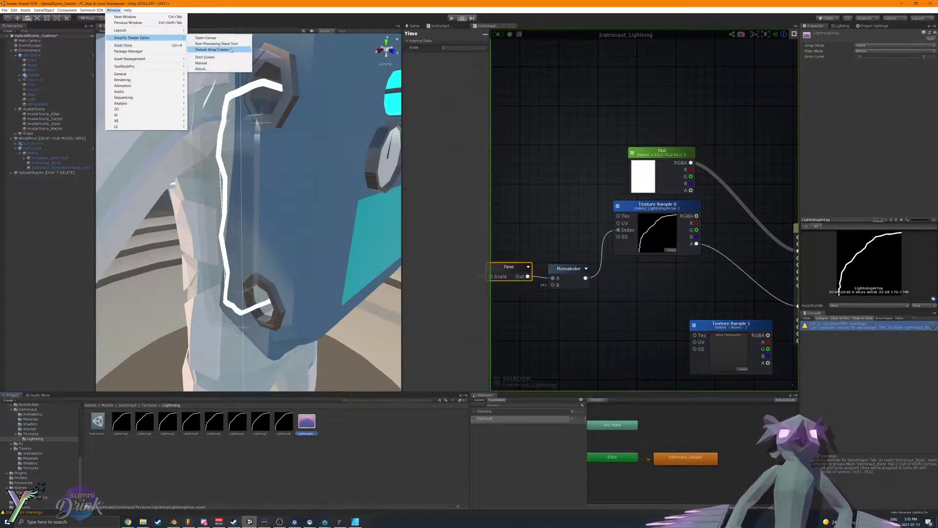
pyautogui.click(212, 49)
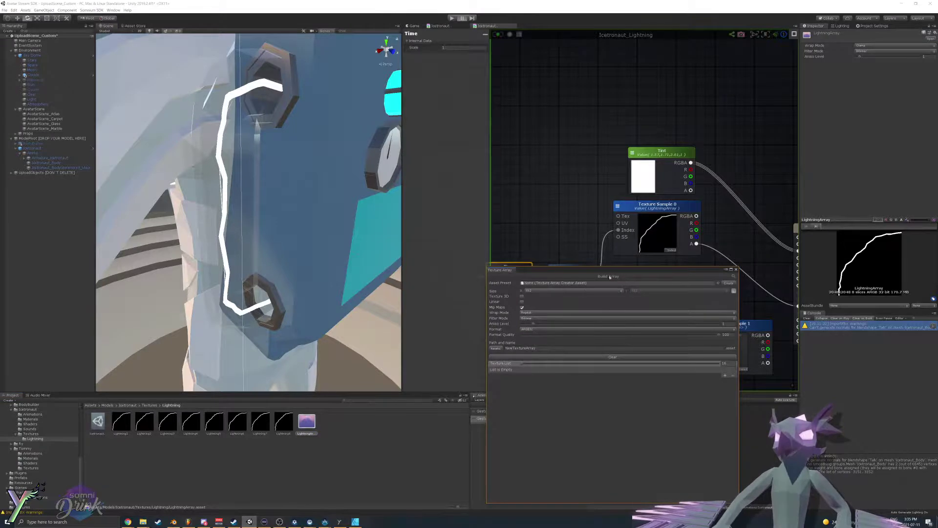
pyautogui.moveTo(98, 422); pyautogui.dragTo(608, 200)
pyautogui.click(597, 221)
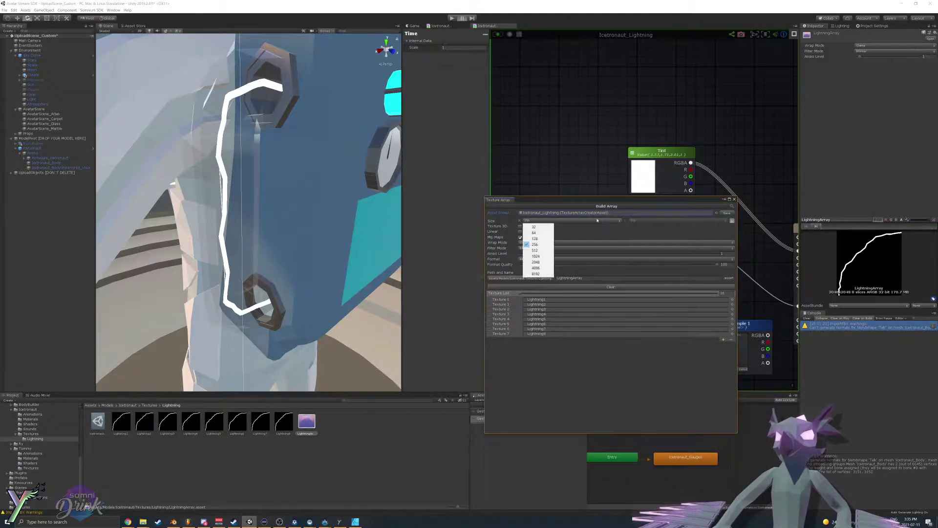
pyautogui.click(597, 220)
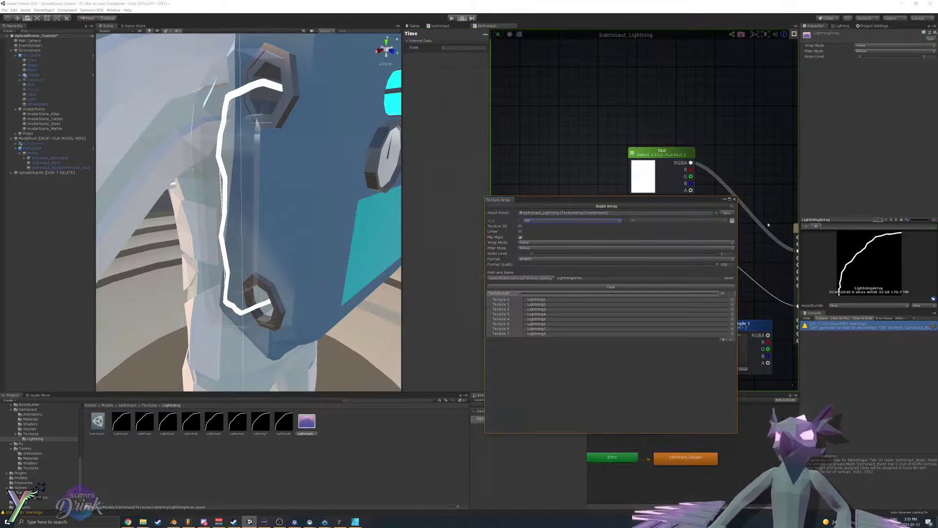
pyautogui.click(730, 213)
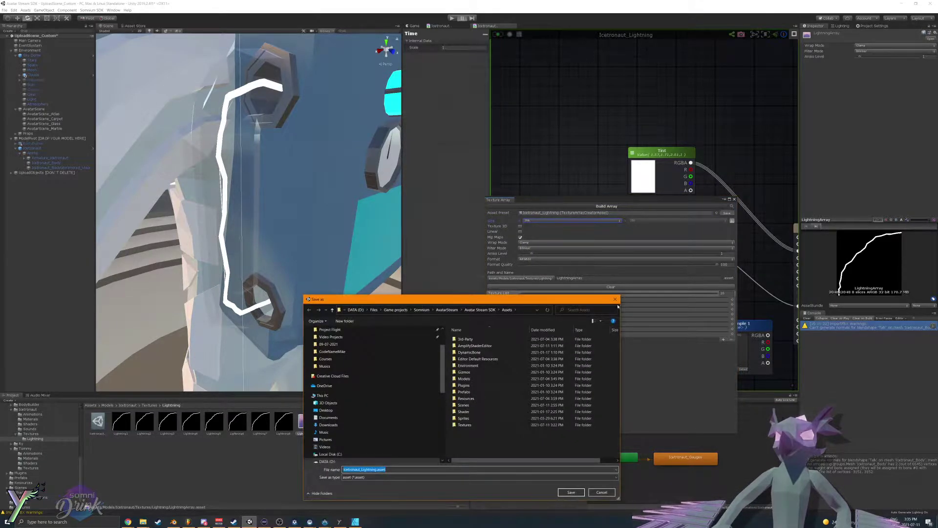
pyautogui.click(615, 299)
pyautogui.click(601, 206)
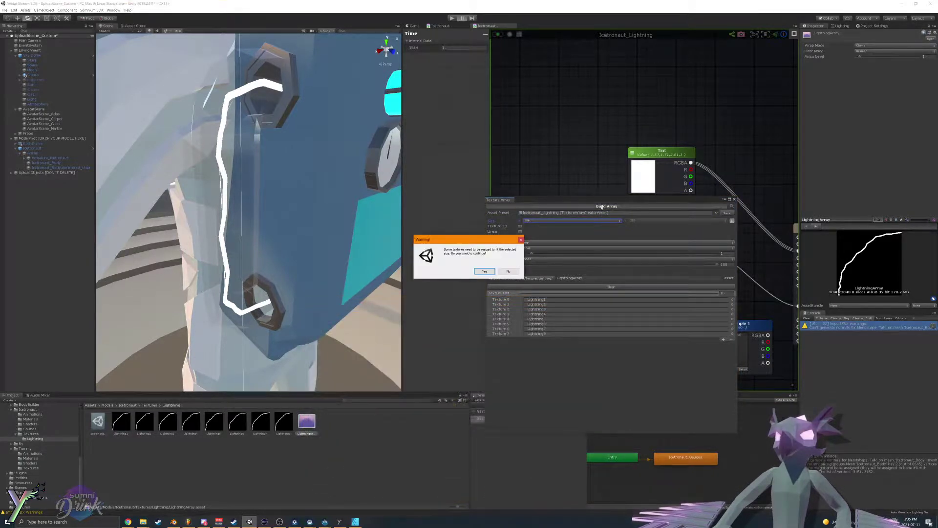
pyautogui.click(485, 272)
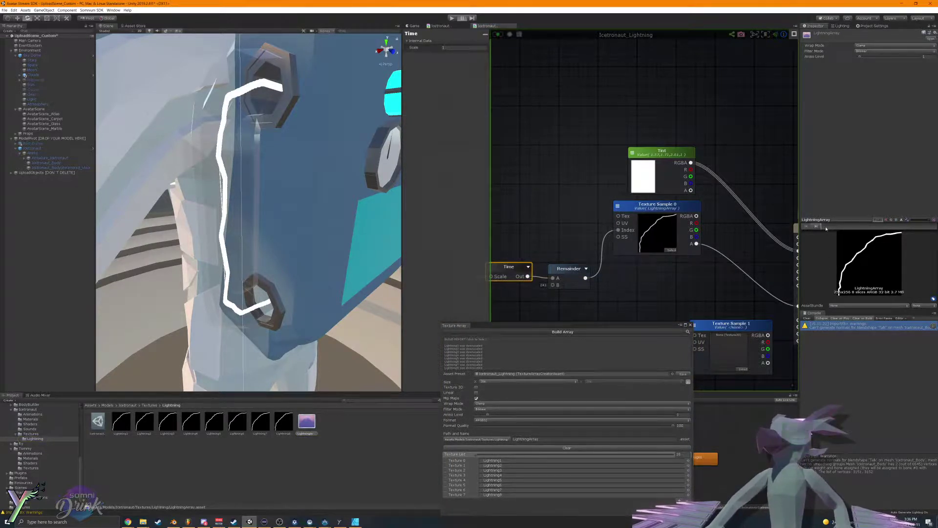
# Step: Close the Texture Array Creator and move the Icetronaut_Lightning output node closer to the Texture Sample 0 node
pyautogui.moveTo(234, 223); pyautogui.dragTo(172, 232, button='right')
pyautogui.moveTo(188, 199); pyautogui.dragTo(185, 197, button='right')
pyautogui.click(690, 325)
pyautogui.scroll(-7, 688, 324)
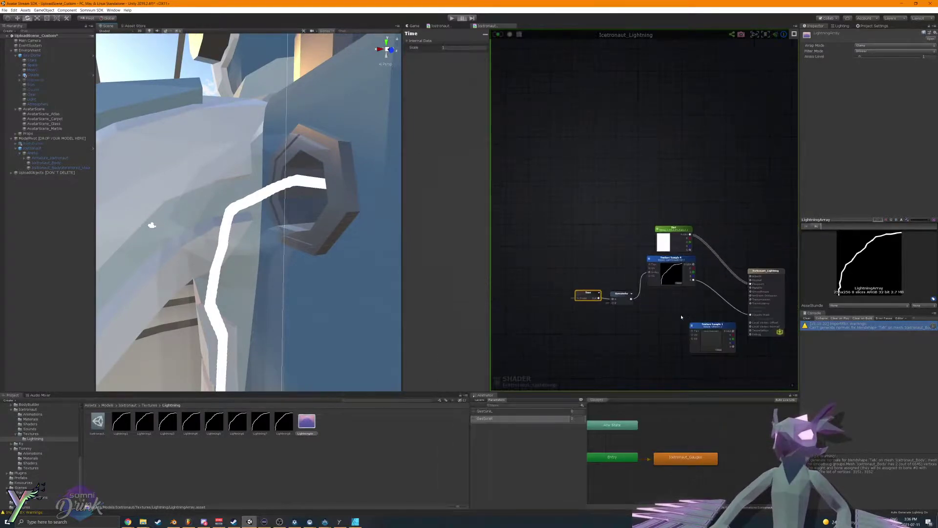
pyautogui.scroll(6, 681, 316)
pyautogui.moveTo(732, 314); pyautogui.dragTo(641, 296, button='middle')
pyautogui.click(728, 270)
pyautogui.moveTo(728, 270); pyautogui.dragTo(685, 239)
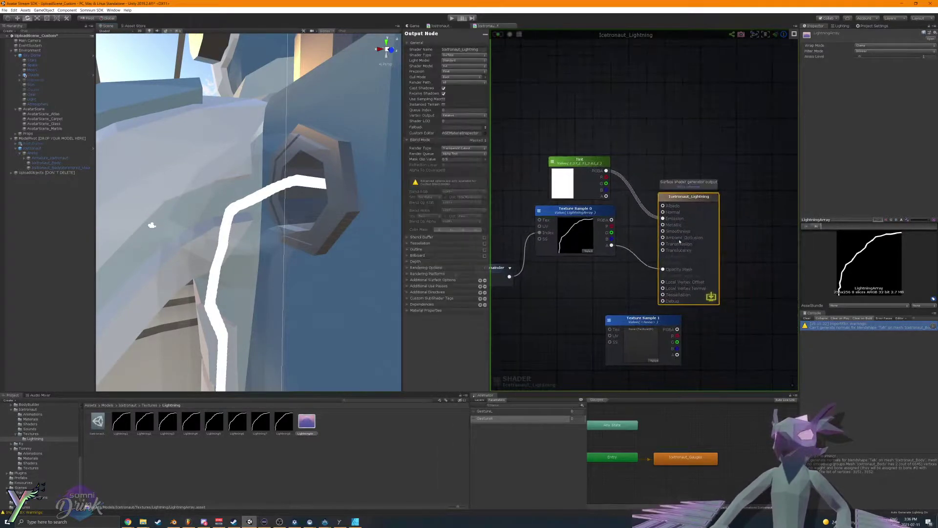
# Step: Connect Texture Sample 0's alpha output to the Debug input of the output node and delete the unused Texture Sample 1 node
pyautogui.moveTo(491, 285); pyautogui.dragTo(558, 290, button='middle')
pyautogui.click(562, 282)
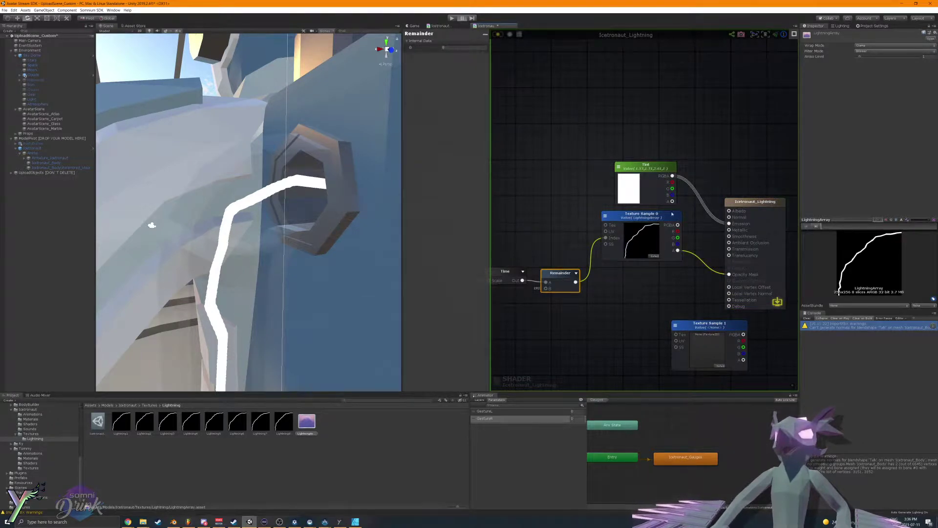
pyautogui.moveTo(677, 251); pyautogui.dragTo(729, 306)
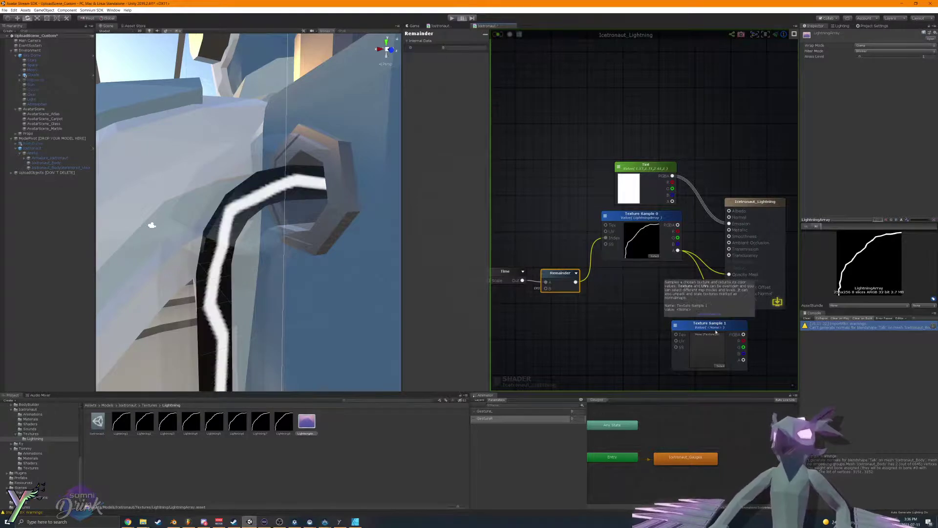
pyautogui.click(715, 326)
pyautogui.press('Delete')
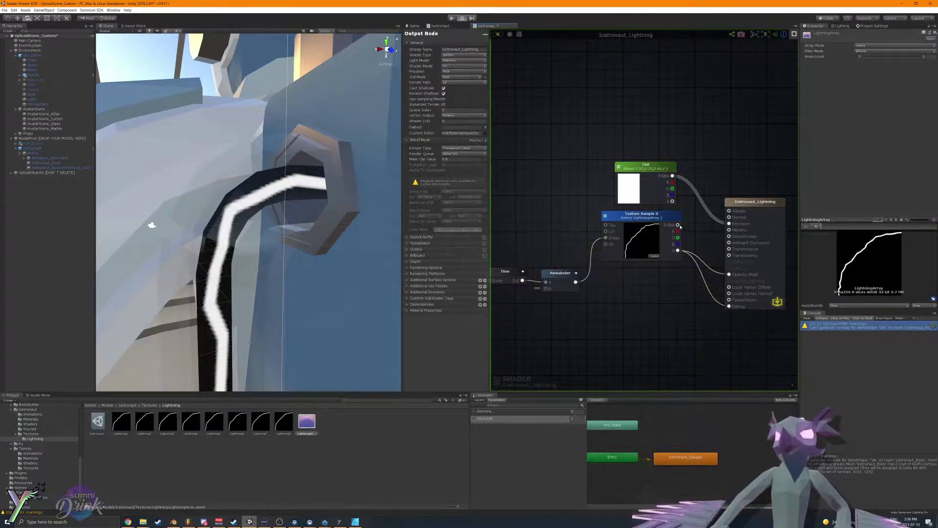
# Step: Try routing Texture Sample 0's RGBA output to Debug, save the shader, and inspect the shader error in the console
pyautogui.moveTo(678, 225); pyautogui.dragTo(729, 306)
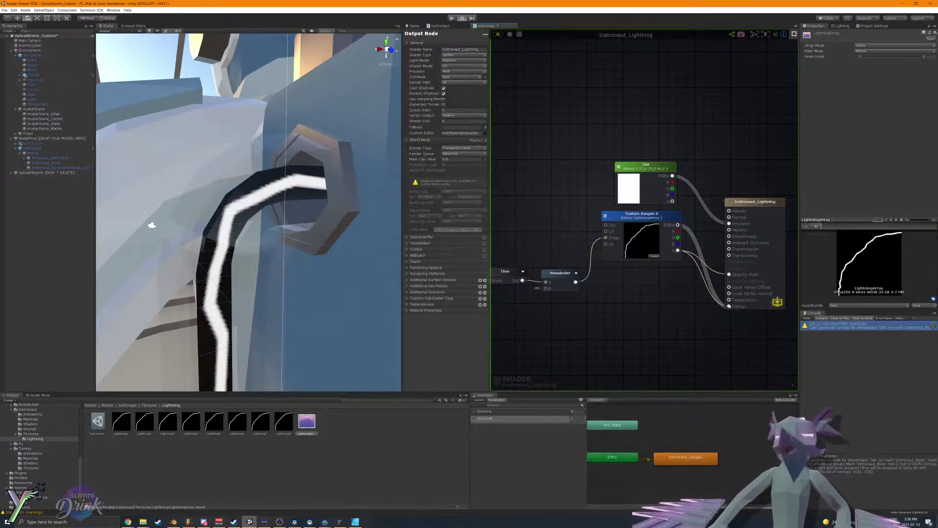
pyautogui.click(498, 34)
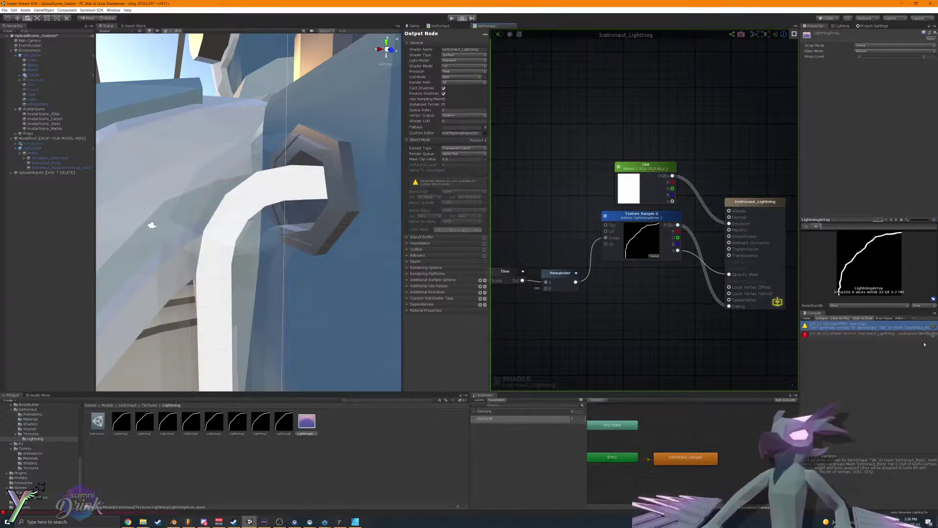
pyautogui.click(908, 334)
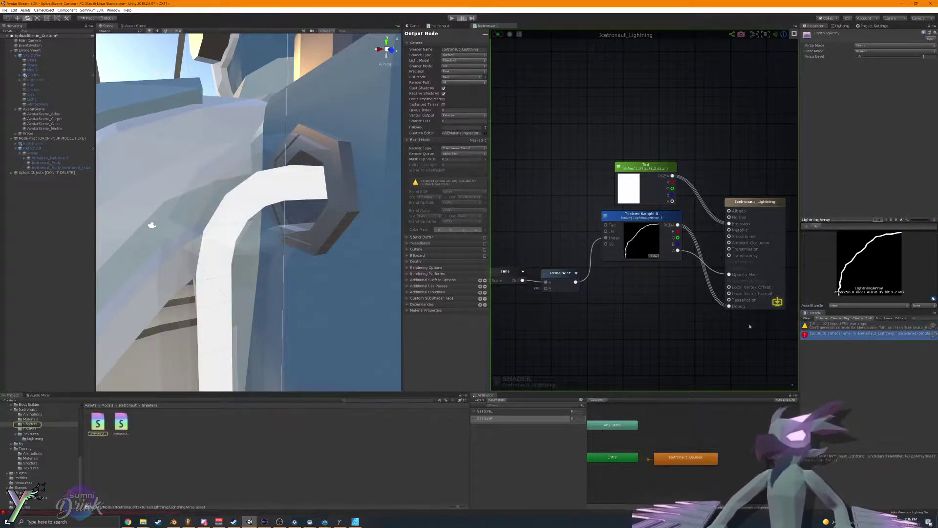
# Step: Delete the Texture Sample 0 node and add a fresh Texture Sample node between the Remainder and output nodes
pyautogui.click(665, 243)
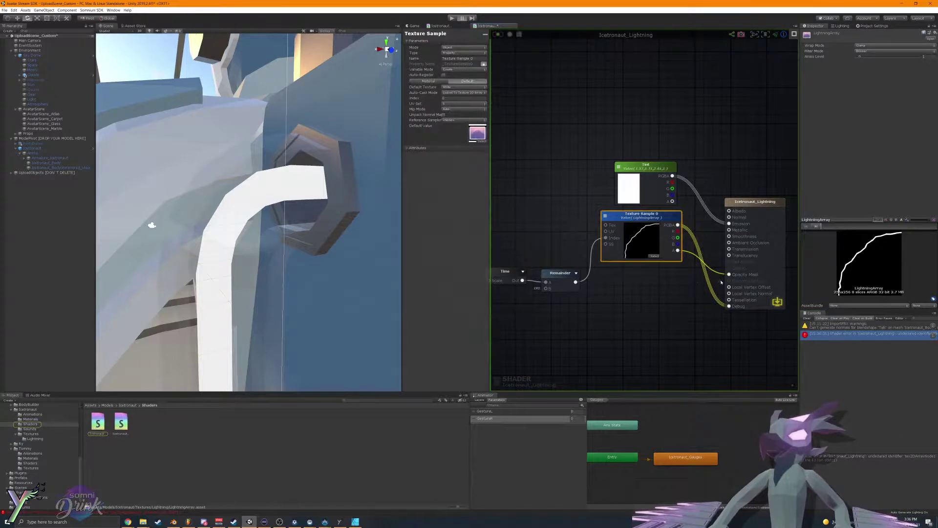
pyautogui.moveTo(728, 274); pyautogui.dragTo(704, 274)
pyautogui.press('Delete')
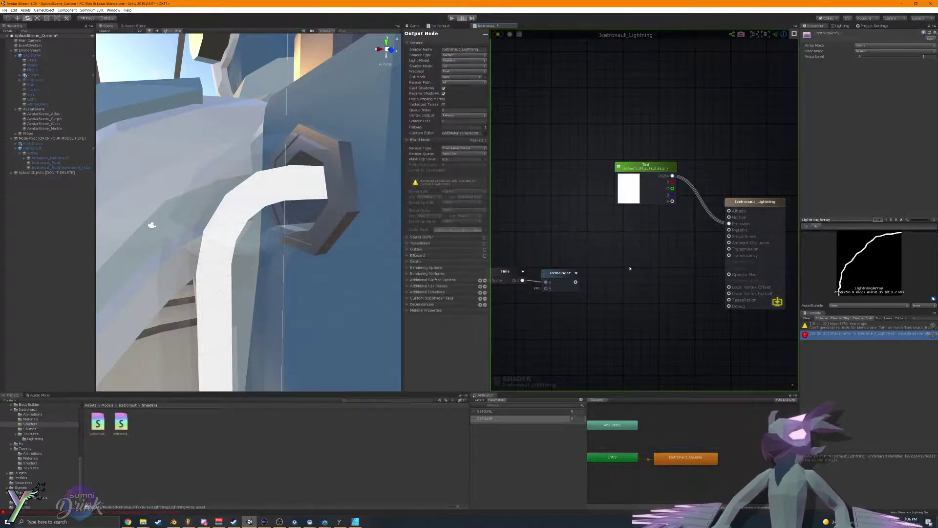
pyautogui.rightClick(642, 270)
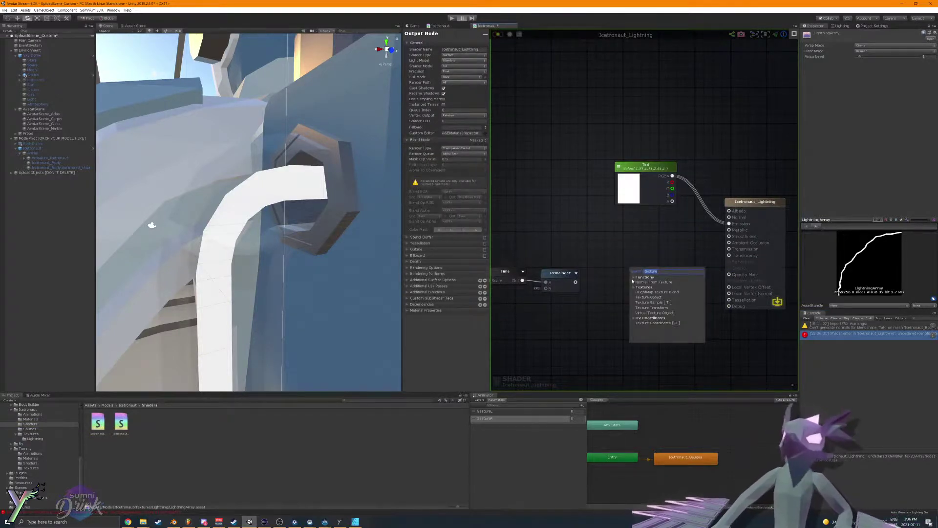
pyautogui.click(652, 301)
pyautogui.moveTo(649, 280); pyautogui.dragTo(601, 279)
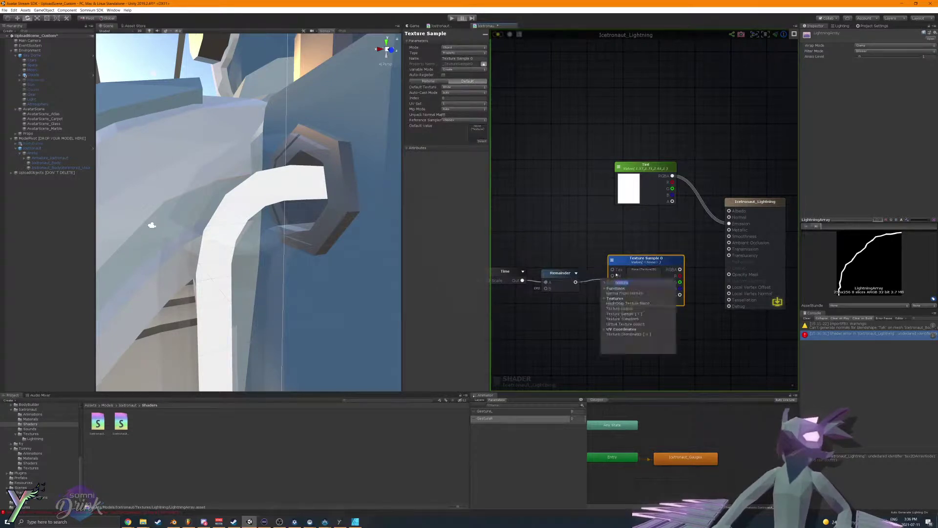
pyautogui.click(629, 258)
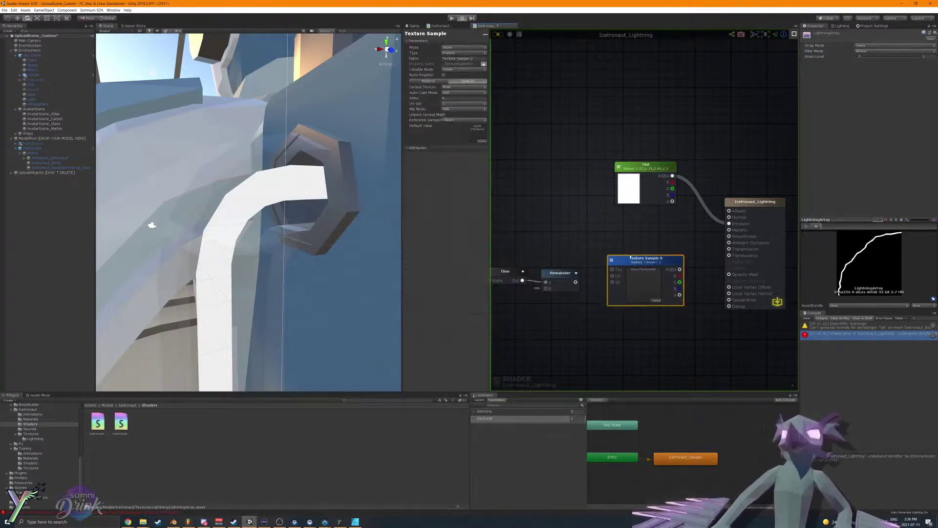
# Step: Set the new texture sample's Auto-Cast Mode to Locked To Texture 2D Array
pyautogui.click(450, 88)
pyautogui.click(450, 90)
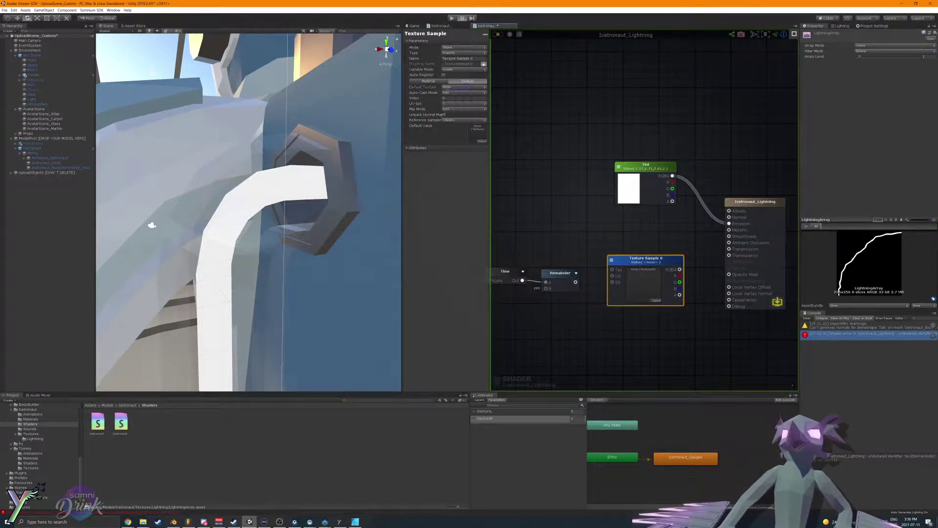
pyautogui.click(456, 95)
pyautogui.click(462, 126)
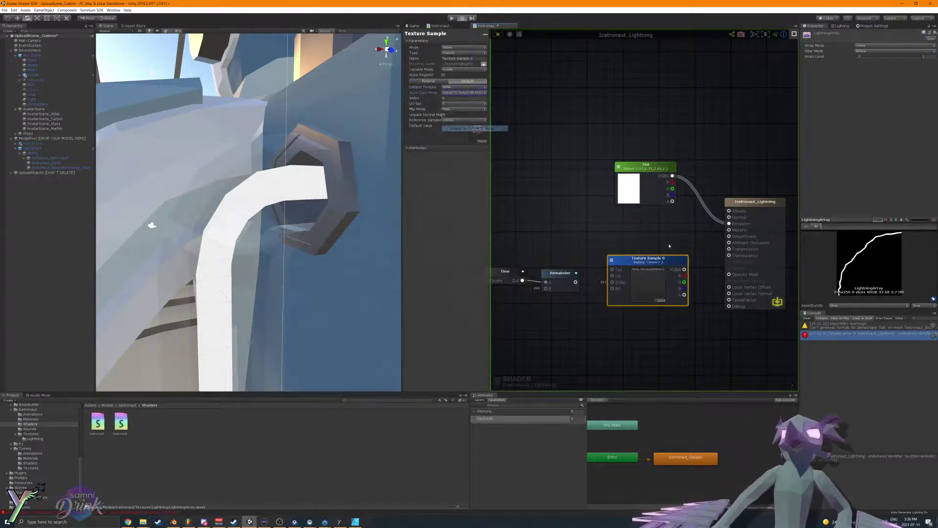
# Step: Connect the texture sample's RGBA output to Debug and the Remainder output to its Index input, and save the shader
pyautogui.moveTo(683, 269); pyautogui.dragTo(723, 311)
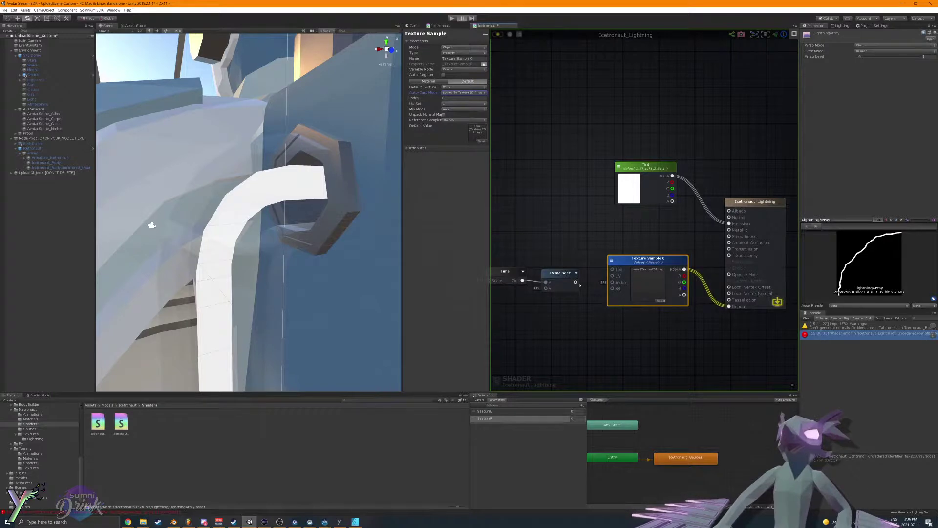
pyautogui.moveTo(614, 289); pyautogui.dragTo(612, 282)
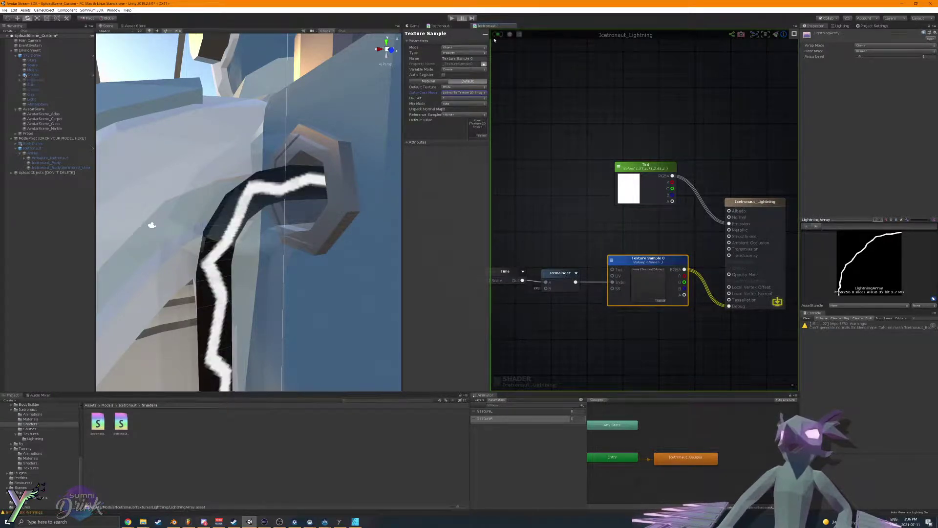
# Step: Remove the Debug connection and connect the texture sample's alpha output to the Opacity Mask input
pyautogui.moveTo(274, 225); pyautogui.dragTo(289, 220, button='right')
pyautogui.moveTo(498, 277); pyautogui.dragTo(600, 268, button='right')
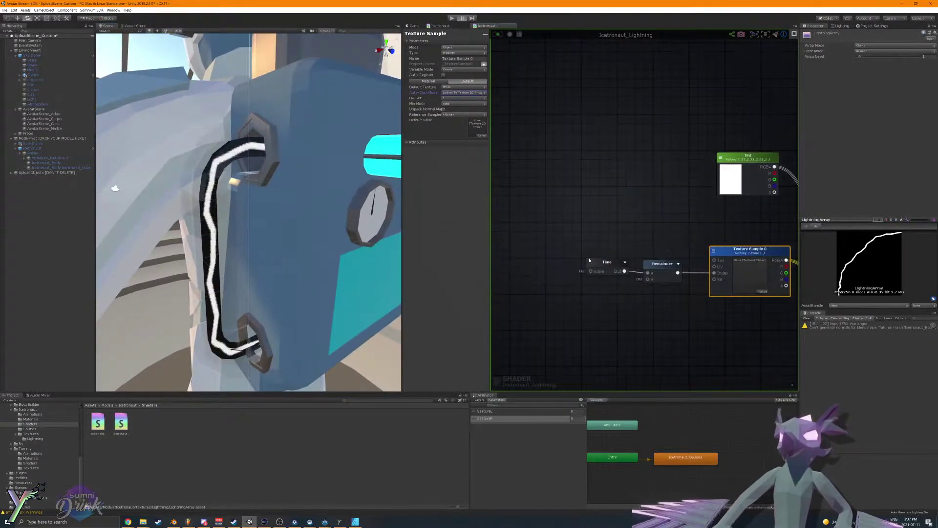
pyautogui.click(600, 268)
pyautogui.moveTo(676, 202); pyautogui.dragTo(607, 201, button='right')
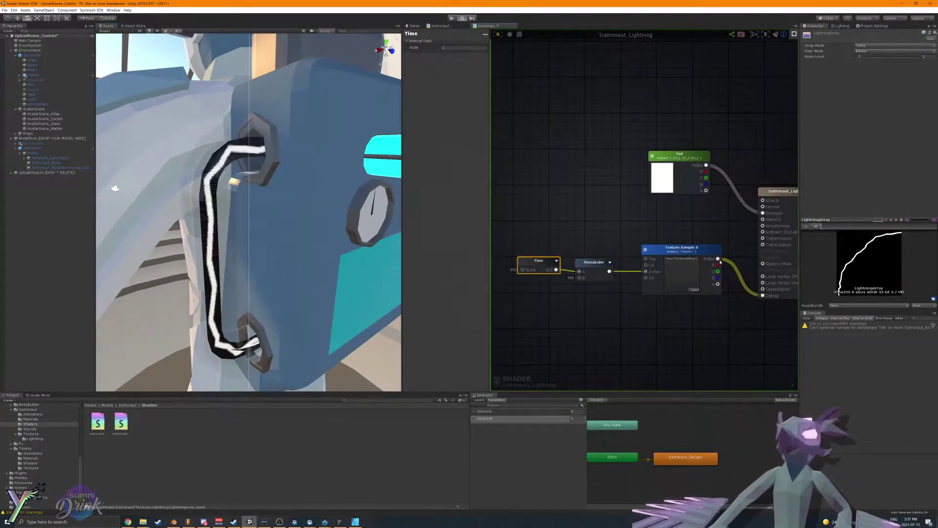
pyautogui.moveTo(767, 271); pyautogui.dragTo(742, 296)
# Step: Set the scale of the Time node to 30 and save the shader
pyautogui.click(450, 47)
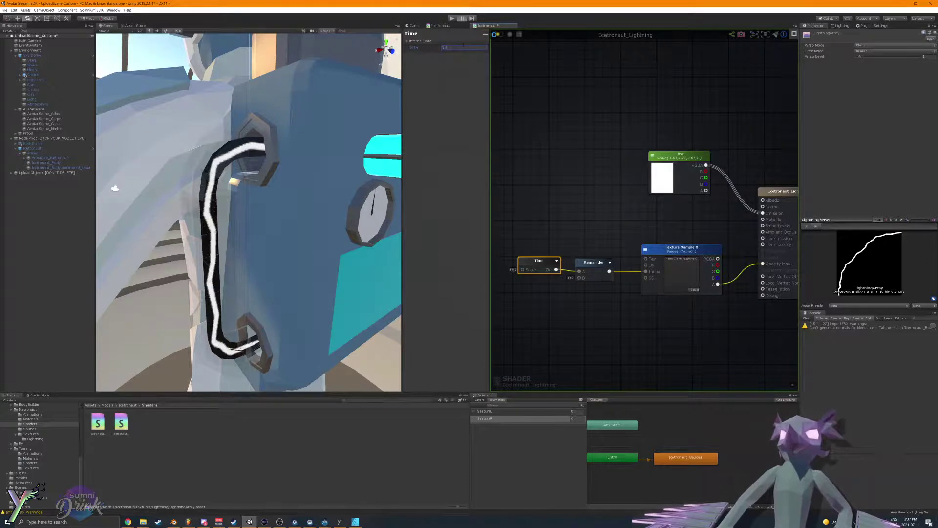
pyautogui.write('30')
pyautogui.press('Return')
# Step: Examine the lightning animation on both backpack tubes from close up, from behind and from a distance
pyautogui.scroll(-5, 332, 206)
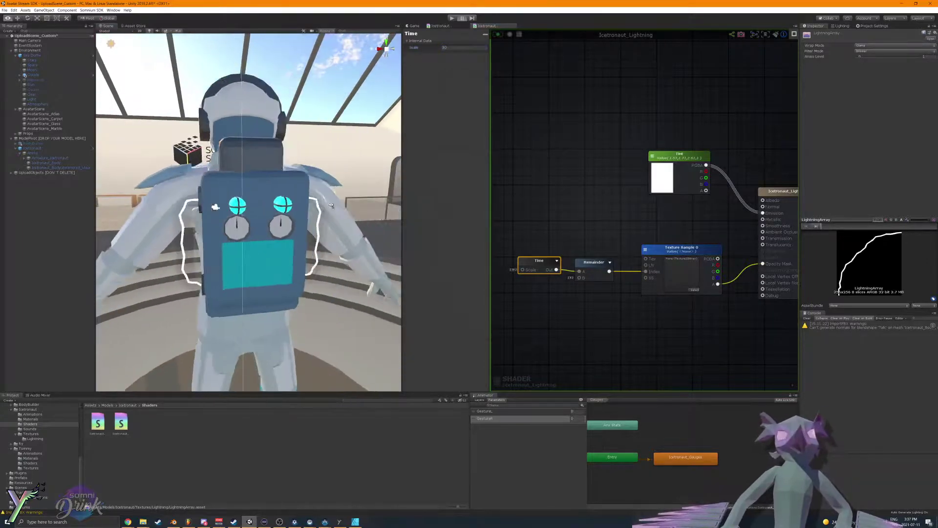
pyautogui.keyDown('alt'); pyautogui.moveTo(332, 205); pyautogui.dragTo(382, 174); pyautogui.keyUp('alt')
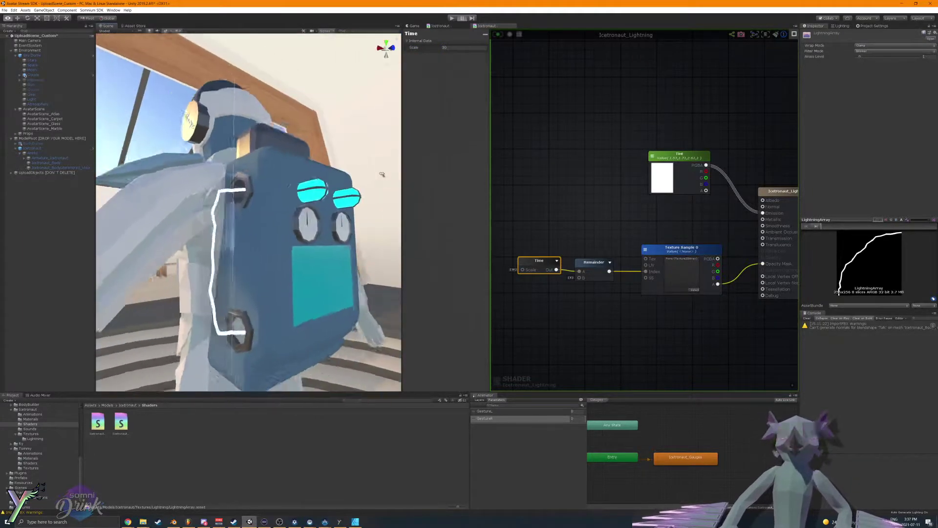
pyautogui.press('w')
pyautogui.moveTo(382, 175); pyautogui.dragTo(375, 202, button='right')
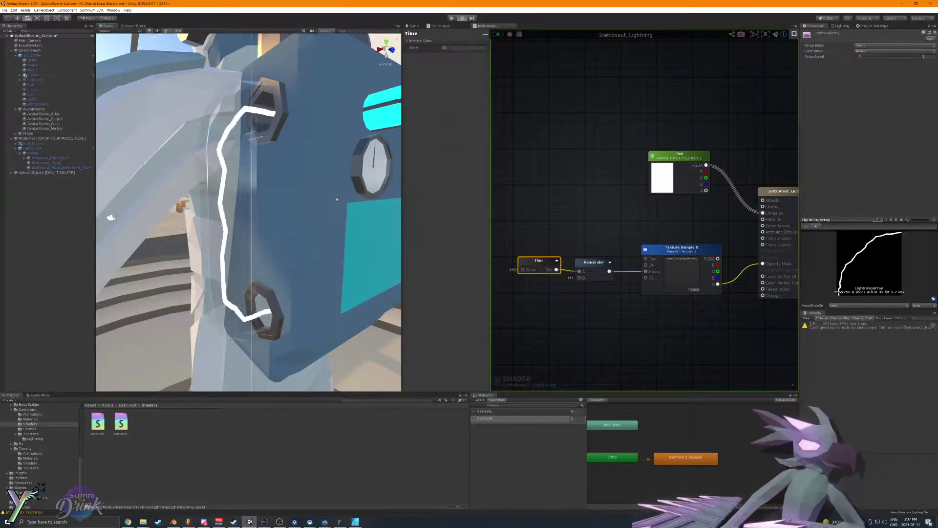
pyautogui.keyDown('alt'); pyautogui.moveTo(327, 192); pyautogui.dragTo(258, 144); pyautogui.keyUp('alt')
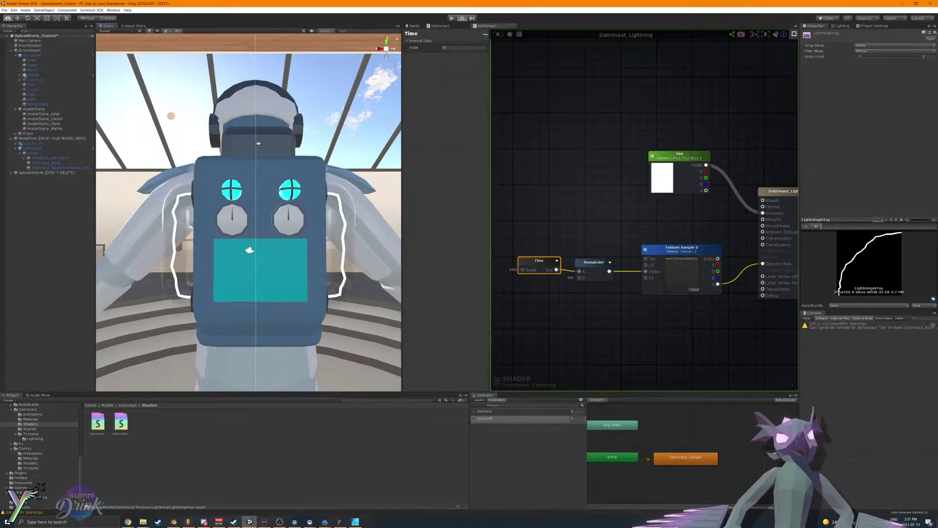
pyautogui.scroll(-8, 258, 145)
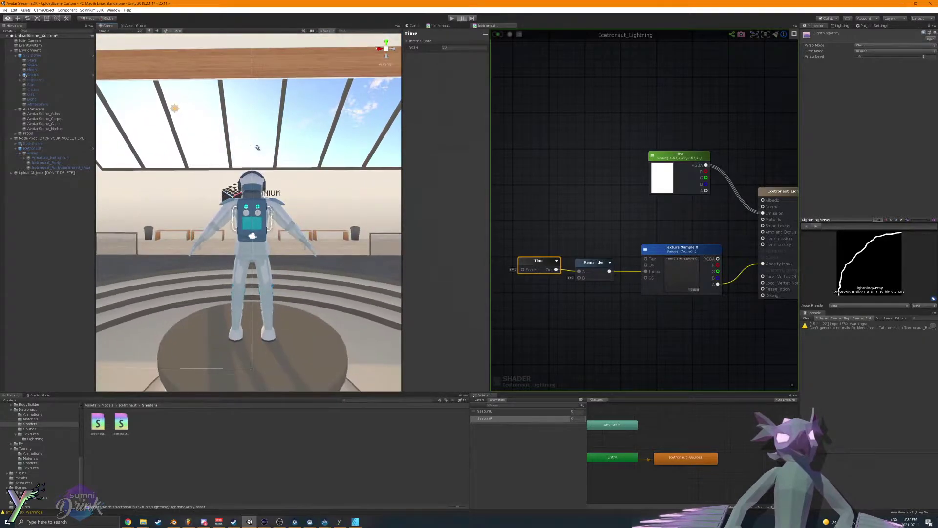
pyautogui.scroll(8, 322, 156)
pyautogui.keyDown('alt'); pyautogui.moveTo(257, 147); pyautogui.dragTo(139, 117); pyautogui.keyUp('alt')
pyautogui.scroll(-5, 167, 128)
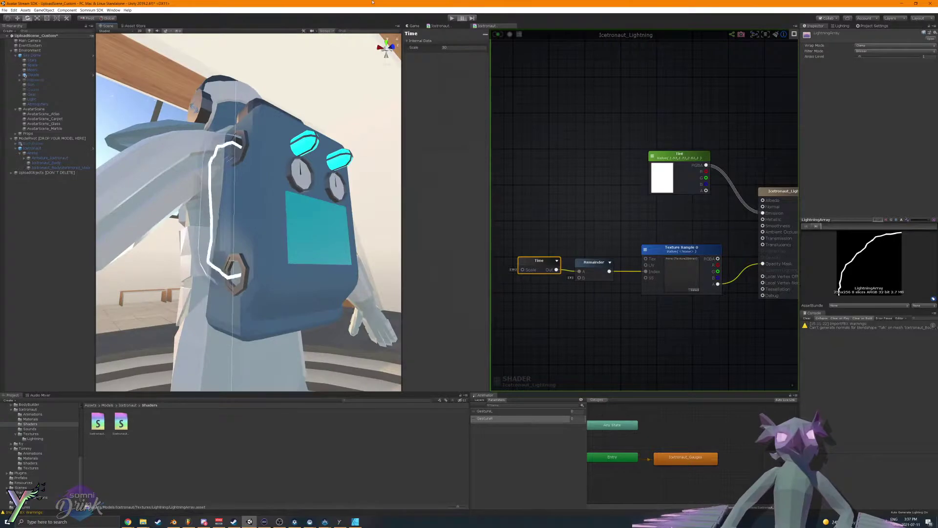
# Step: Run the scene in Play mode, set the armature's GestureL animator parameter to 1 to test the avatar, and stop playback
pyautogui.click(452, 18)
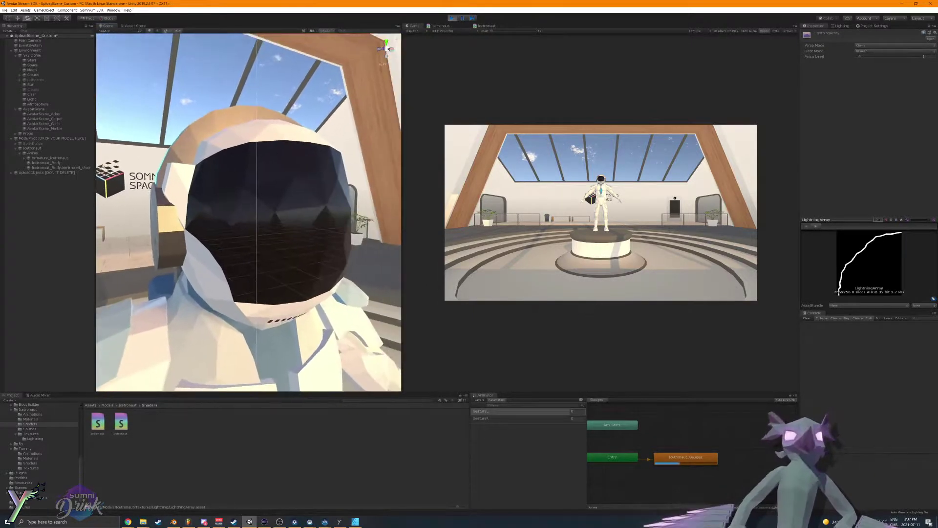
pyautogui.click(54, 158)
pyautogui.click(579, 412)
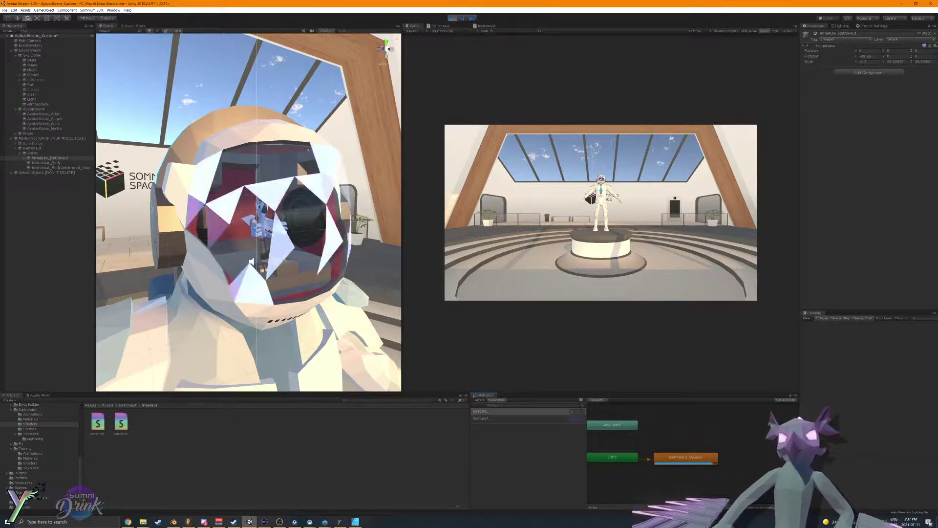
pyautogui.keyDown('alt'); pyautogui.moveTo(184, 289); pyautogui.dragTo(293, 315); pyautogui.keyUp('alt')
pyautogui.click(63, 168)
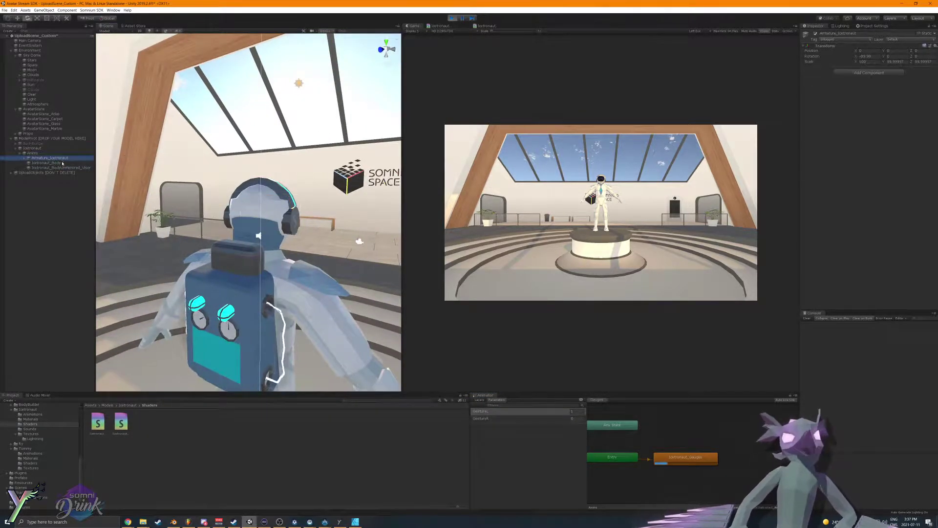
pyautogui.click(53, 158)
pyautogui.click(452, 19)
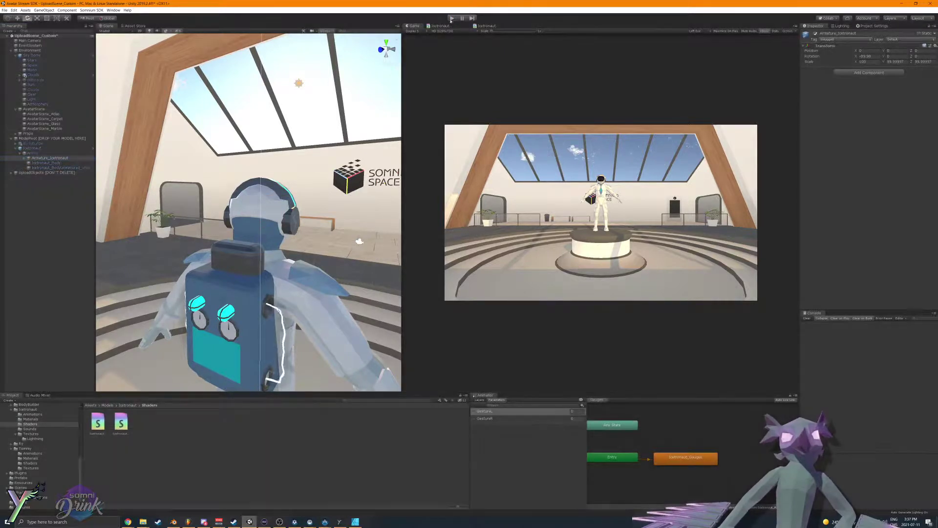
# Step: Set the Audio Source volume of both sound objects inside the Icetronaut armature to 0.5
pyautogui.click(50, 159)
pyautogui.hotkey('alt', 'Right')
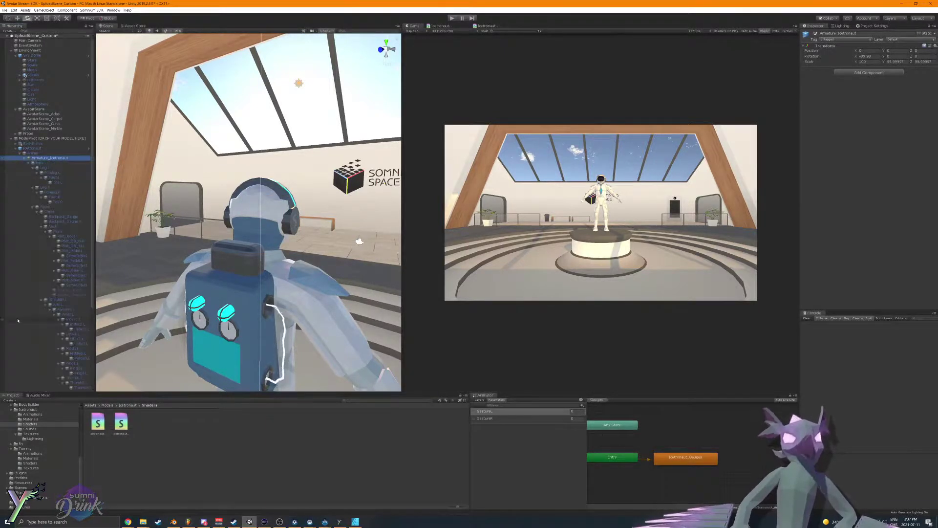
pyautogui.click(68, 290)
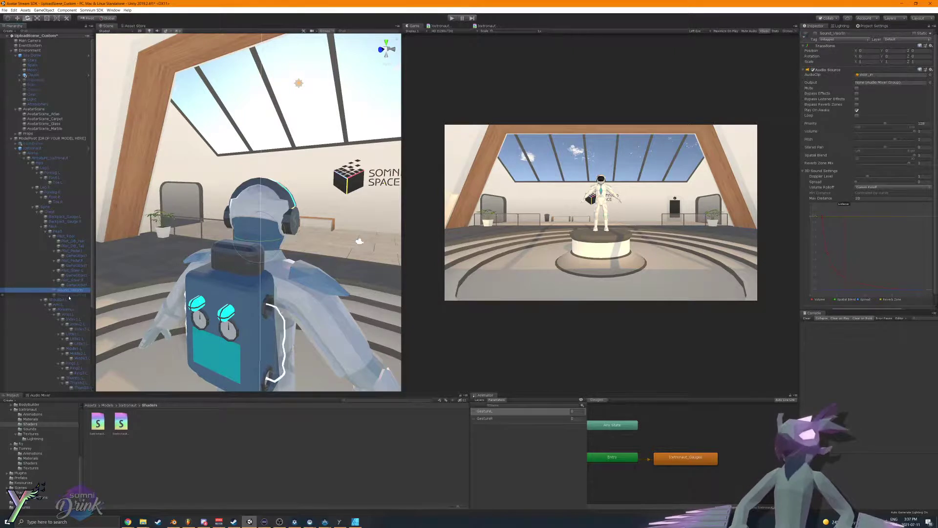
pyautogui.click(921, 131)
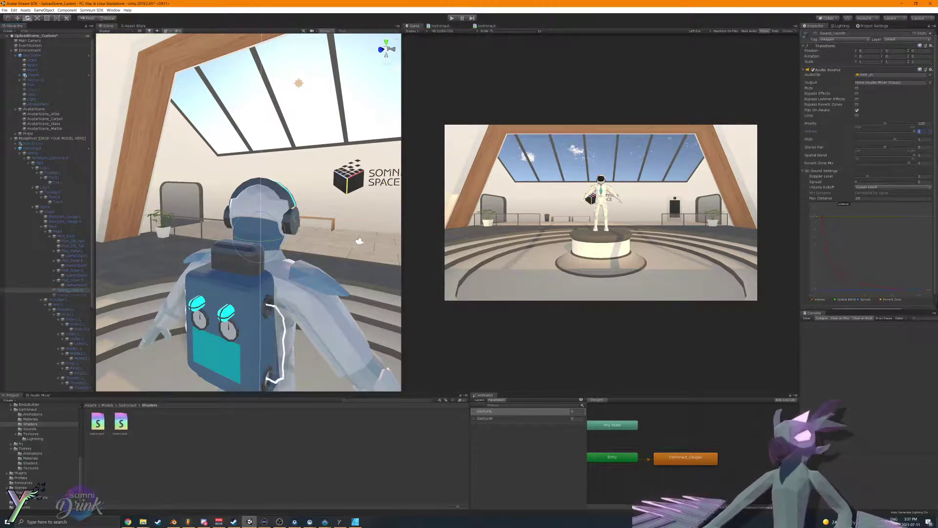
pyautogui.write('.5')
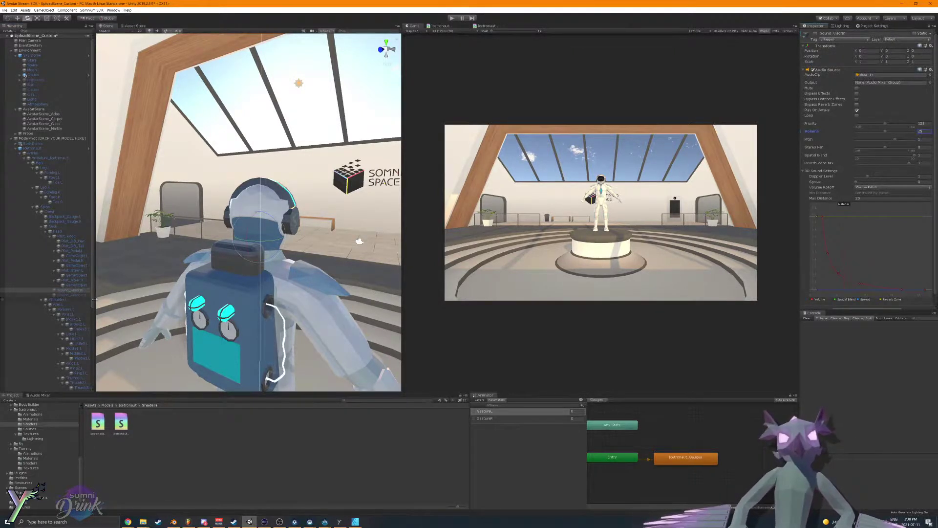
pyautogui.click(83, 295)
pyautogui.click(920, 131)
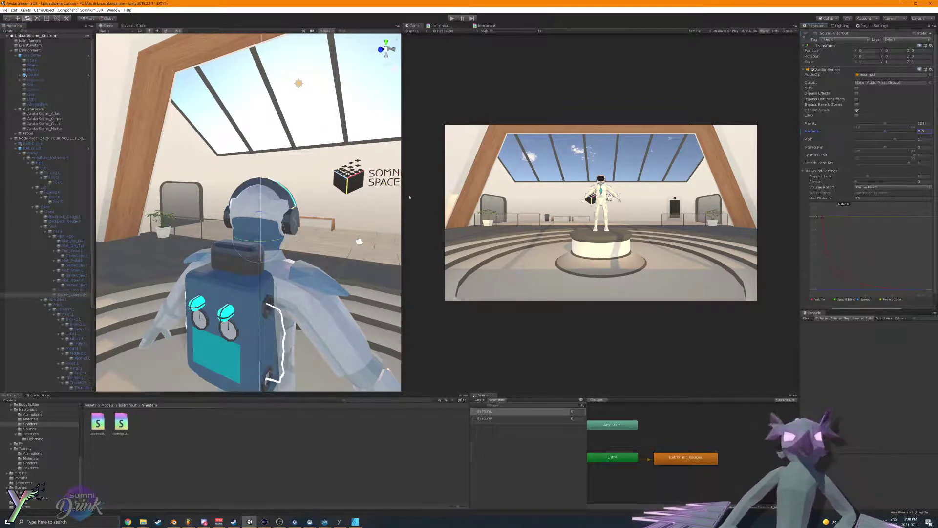
# Step: Apply all overrides of the Icetronaut avatar in the scene to its prefab
pyautogui.click(32, 148)
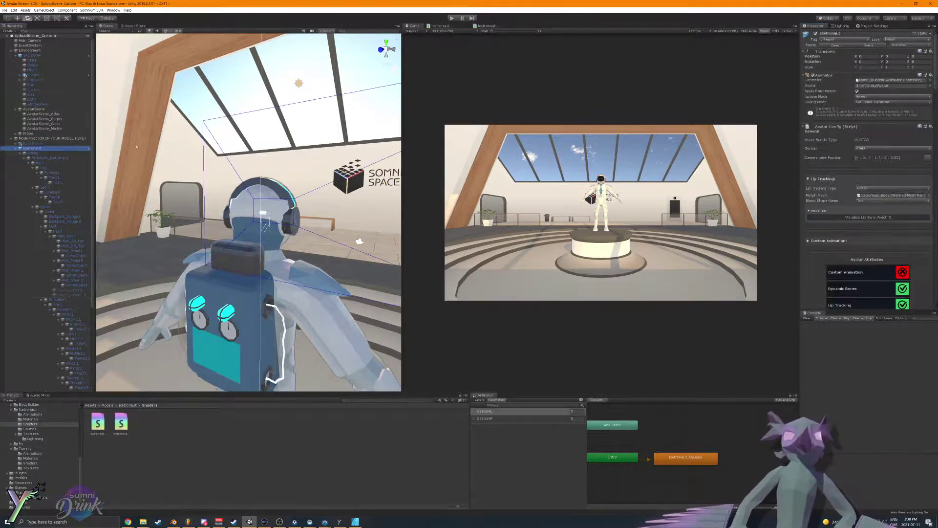
pyautogui.click(907, 45)
pyautogui.click(917, 172)
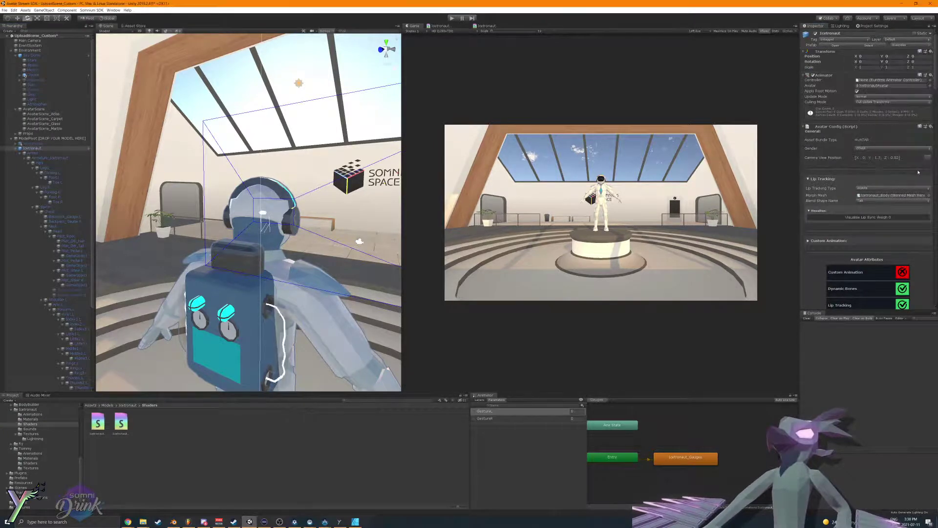
# Step: Open Build & Upload for the Icetronaut avatar, check the audio sources entry in the validation list, and build the avatar
pyautogui.scroll(-5, 868, 277)
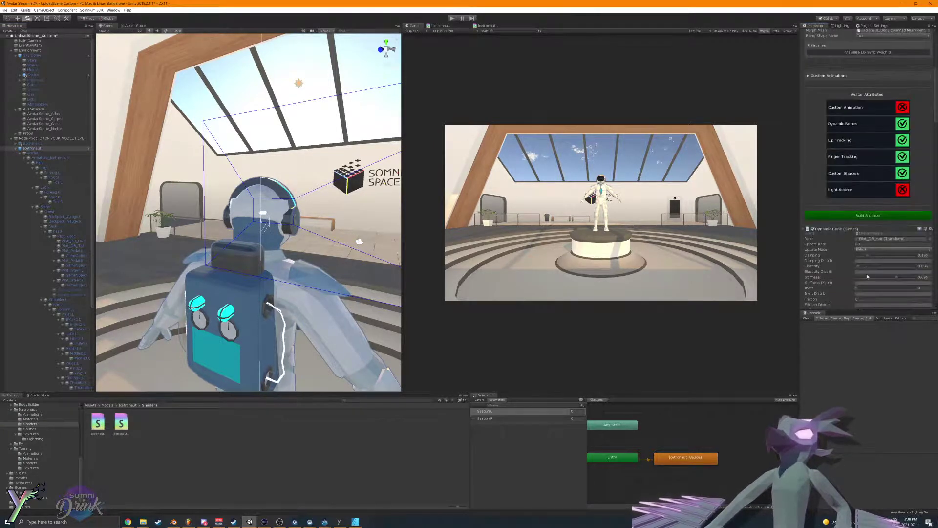
pyautogui.click(862, 215)
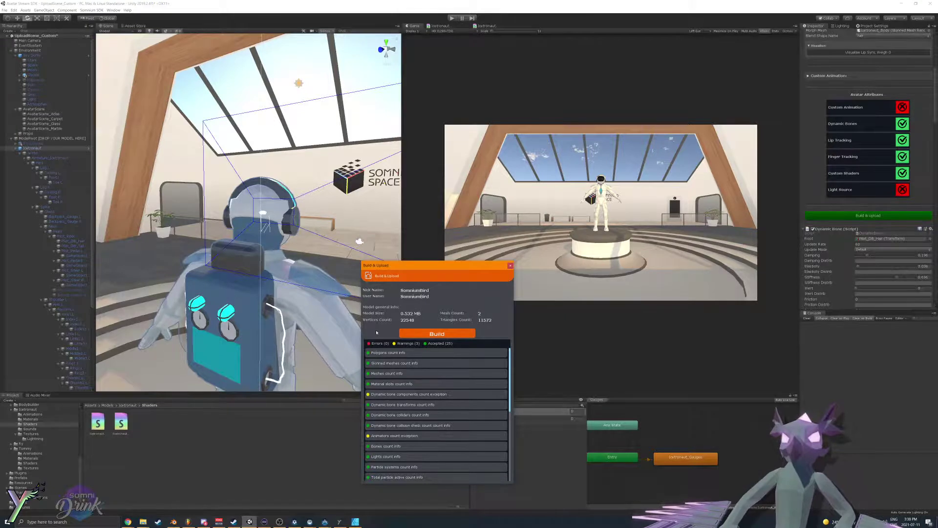
pyautogui.scroll(-2, 425, 393)
pyautogui.scroll(-6, 425, 393)
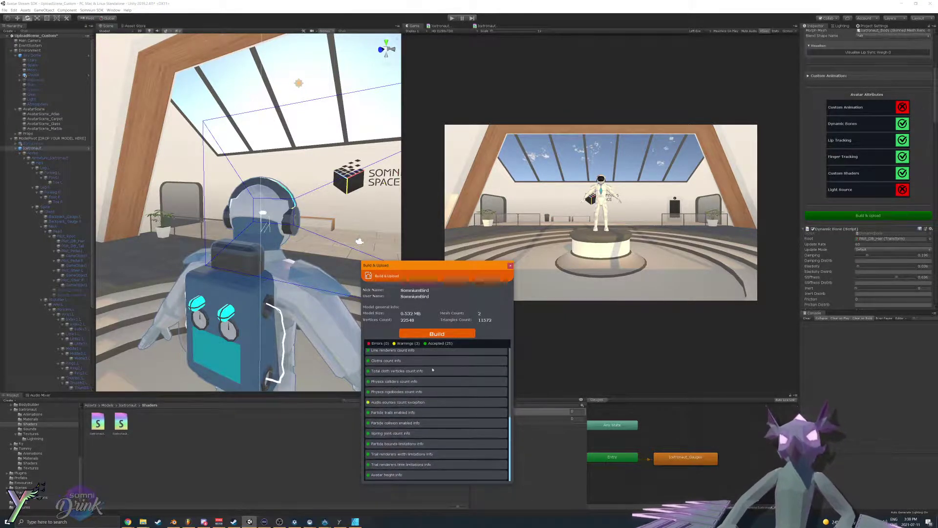
pyautogui.click(421, 403)
pyautogui.click(429, 399)
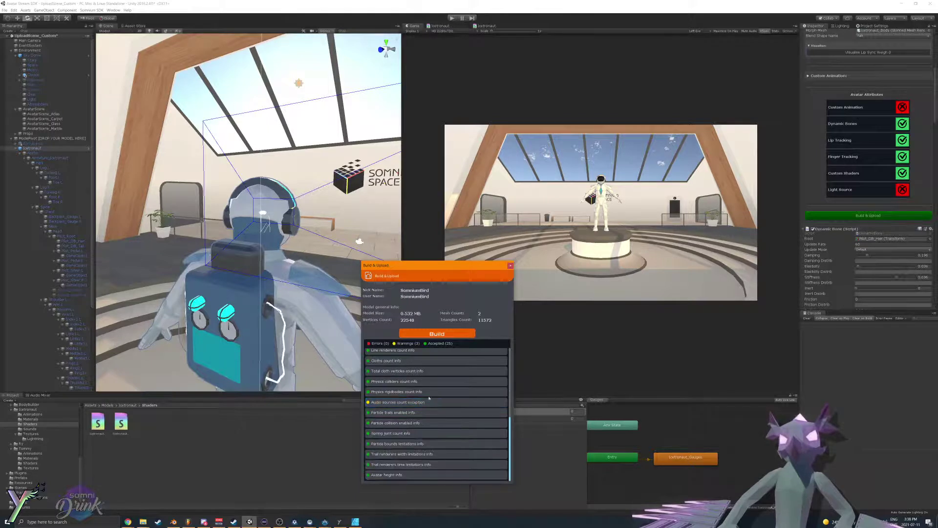
pyautogui.click(451, 334)
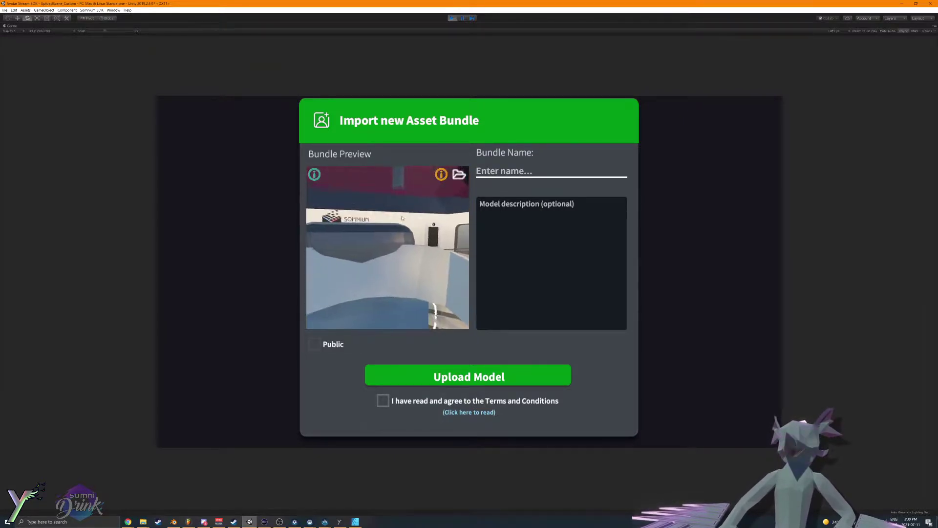
# Step: Restore the maximized Game view to the normal editor layout
pyautogui.click(926, 30)
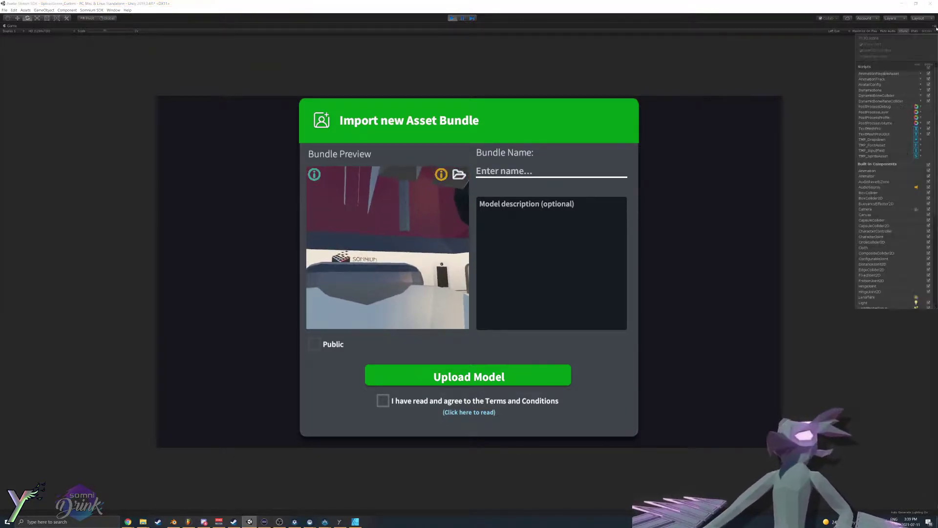
pyautogui.click(934, 26)
pyautogui.click(898, 50)
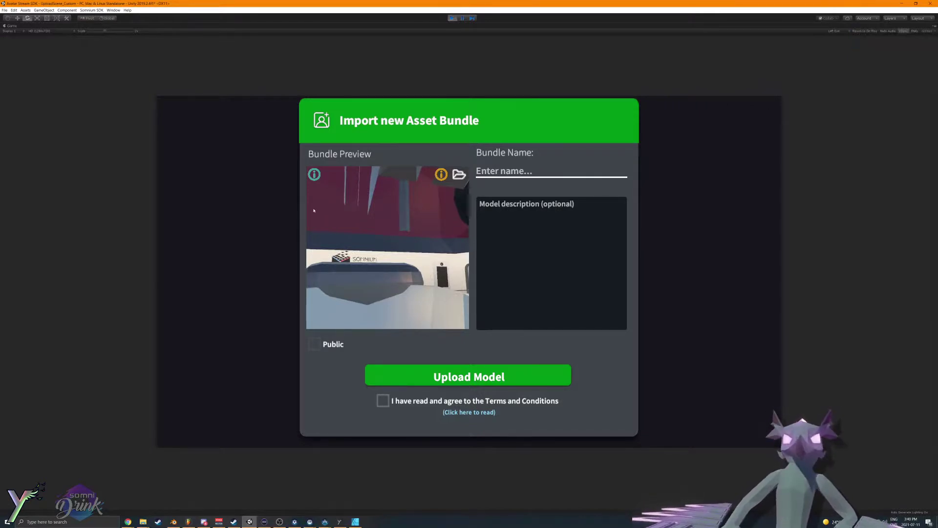
pyautogui.hotkey('shift', 'space')
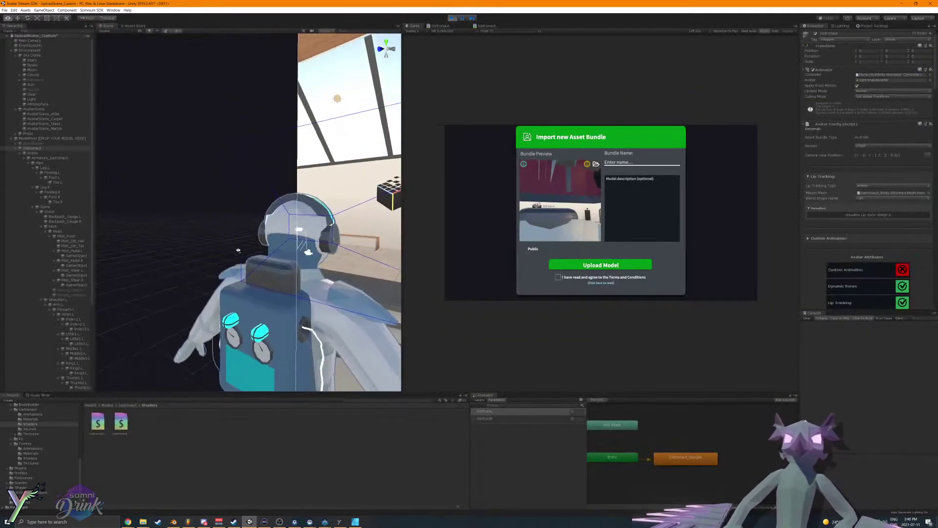
# Step: Select the preview camera in the scene and move it up to the chest of the large blue bird
pyautogui.press('w')
pyautogui.moveTo(238, 250); pyautogui.dragTo(117, 298, button='right')
pyautogui.click(192, 360)
pyautogui.moveTo(190, 362); pyautogui.dragTo(209, 343, button='right')
pyautogui.moveTo(222, 366); pyautogui.dragTo(203, 41)
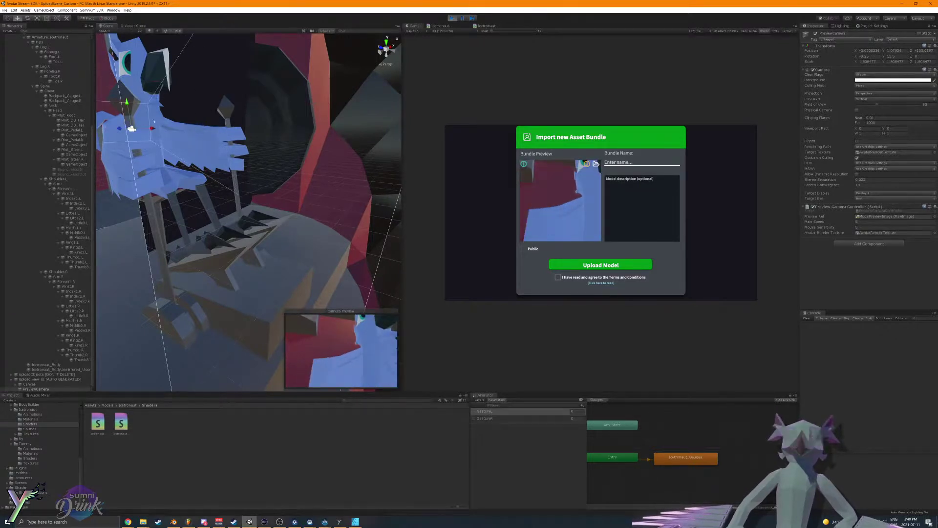
# Step: Turn the preview camera toward the blue bird's head and reposition it beside the character
pyautogui.moveTo(129, 107); pyautogui.dragTo(80, 73)
pyautogui.press('e')
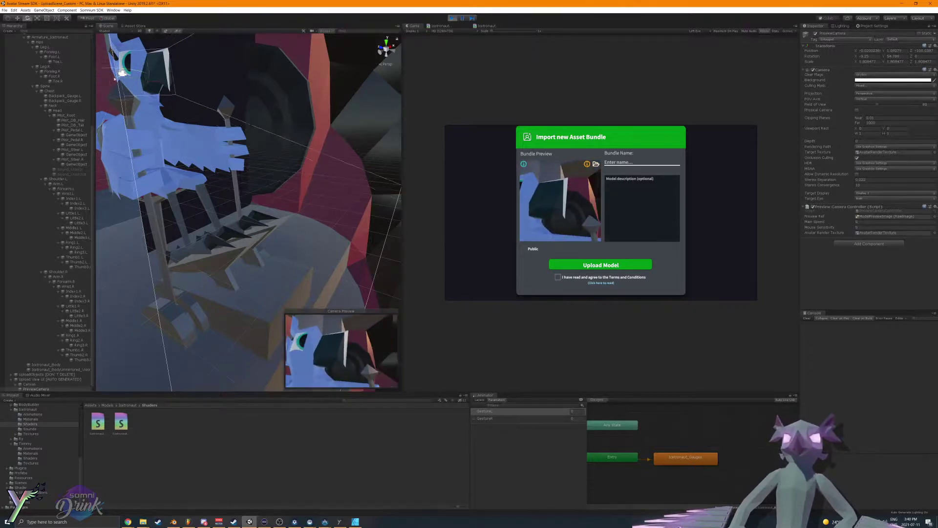
pyautogui.moveTo(197, 115); pyautogui.dragTo(172, 132, button='right')
pyautogui.press('w')
pyautogui.moveTo(212, 211); pyautogui.dragTo(521, 154)
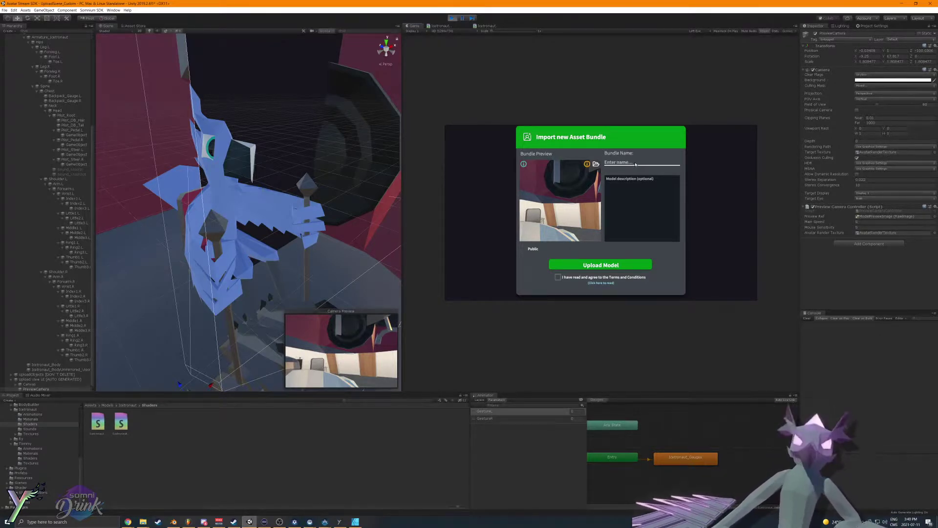
# Step: Name the asset bundle "Icetronaut - Gestures Test" and agree to the Terms and Conditions
pyautogui.write('Icetronaut Gestures Test')
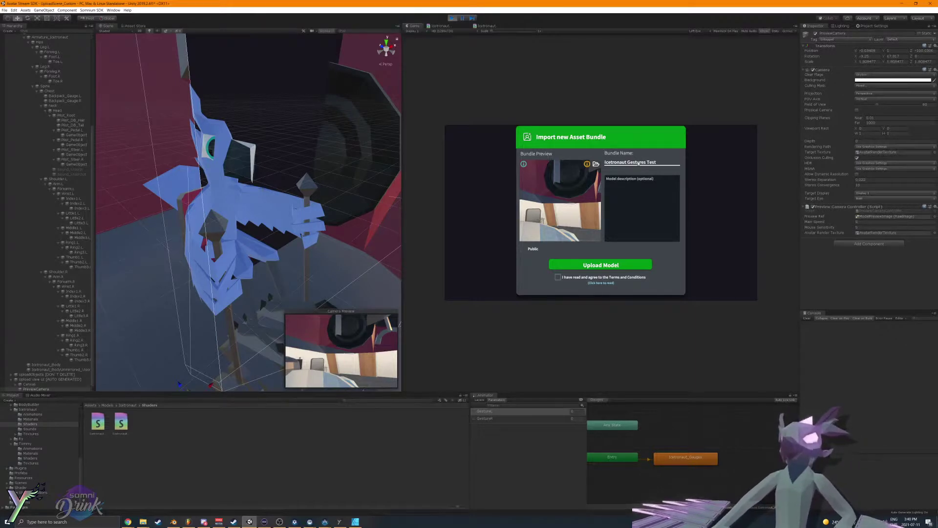
pyautogui.write('-')
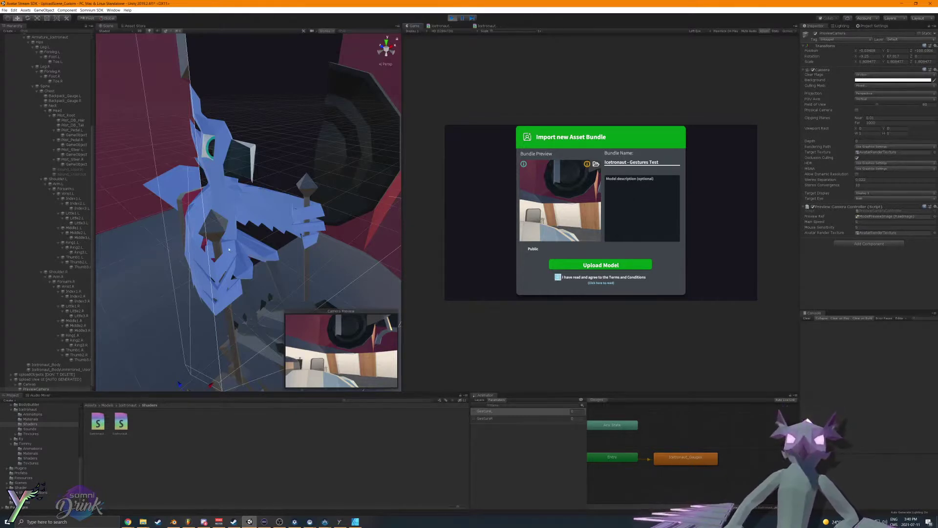
# Step: Raise the preview camera until the bundle preview frames the blue bird's head, and upload the model
pyautogui.moveTo(228, 249); pyautogui.dragTo(211, 263, button='right')
pyautogui.moveTo(147, 363); pyautogui.dragTo(200, 358, button='right')
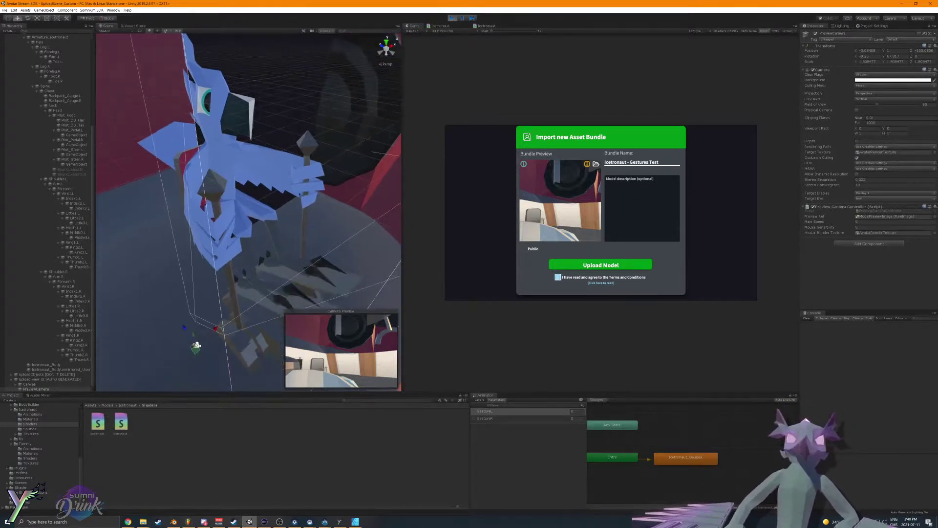
pyautogui.moveTo(196, 345); pyautogui.dragTo(148, 158)
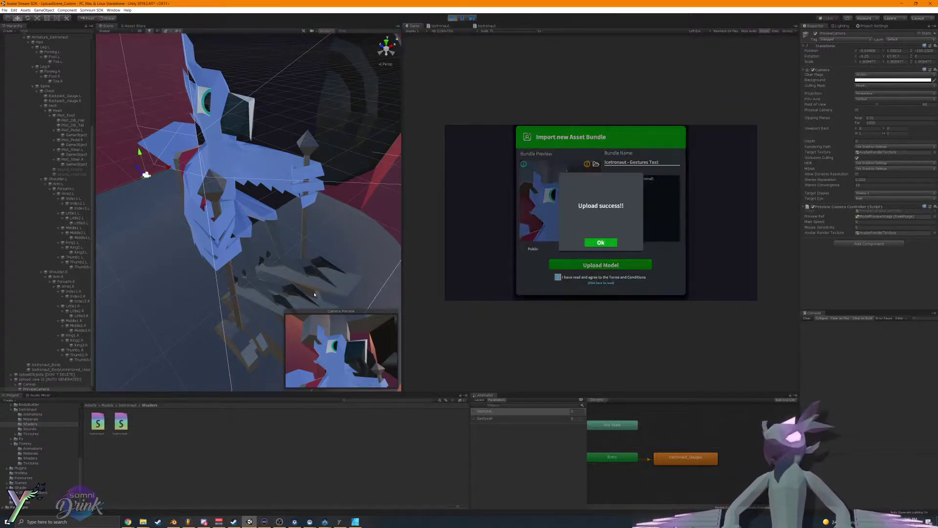
pyautogui.click(593, 244)
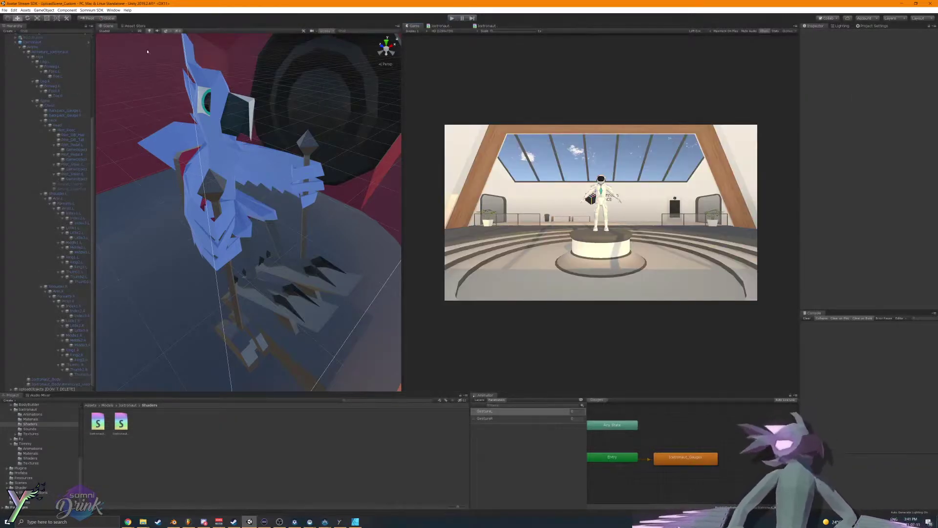
# Step: Delete the Icetronaut test avatar and the duplicate Somnium Bird avatar from the uploaded content
pyautogui.click(92, 10)
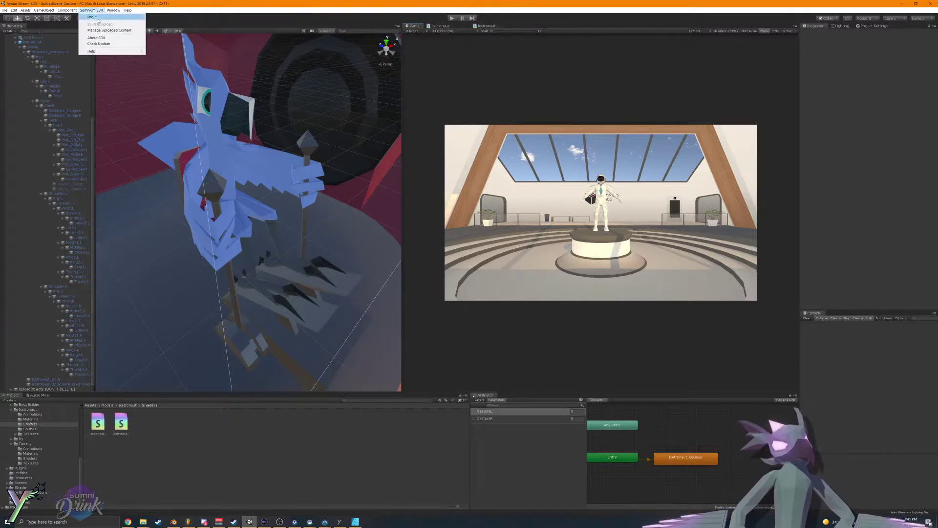
pyautogui.click(102, 29)
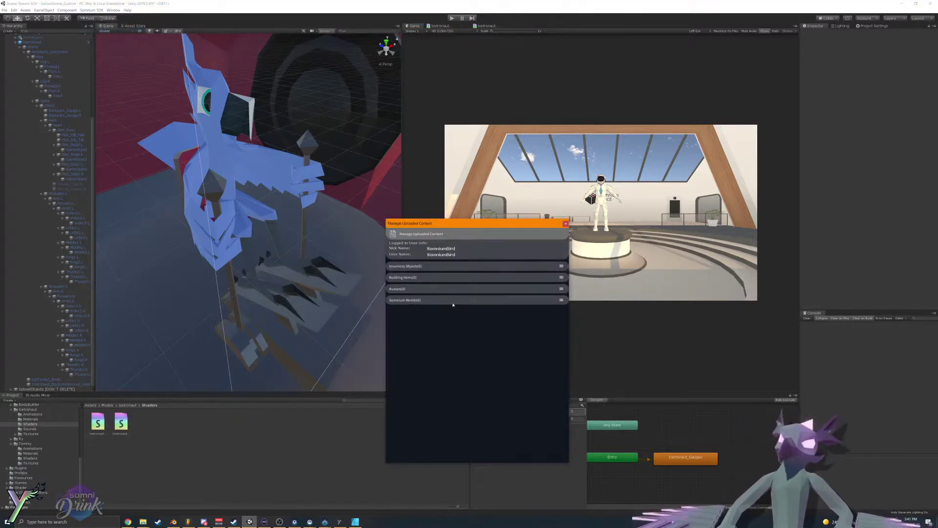
pyautogui.click(430, 289)
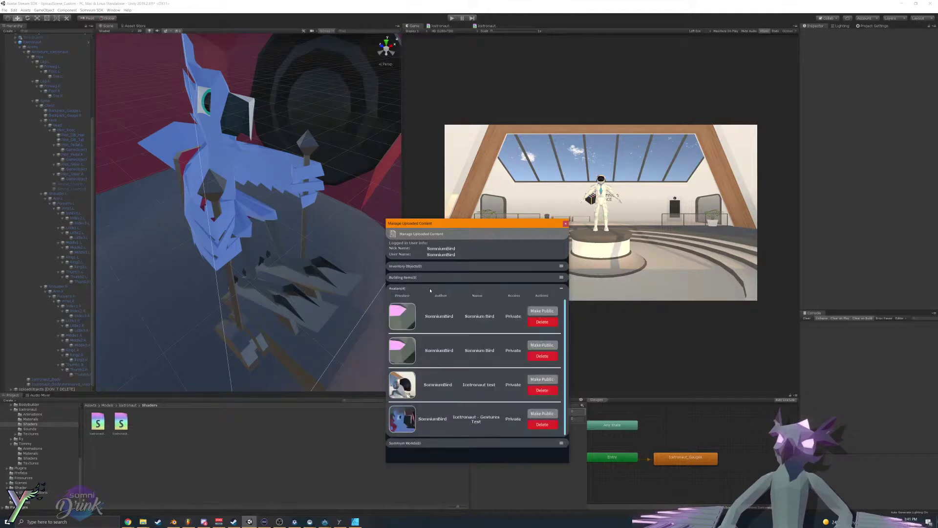
pyautogui.click(541, 390)
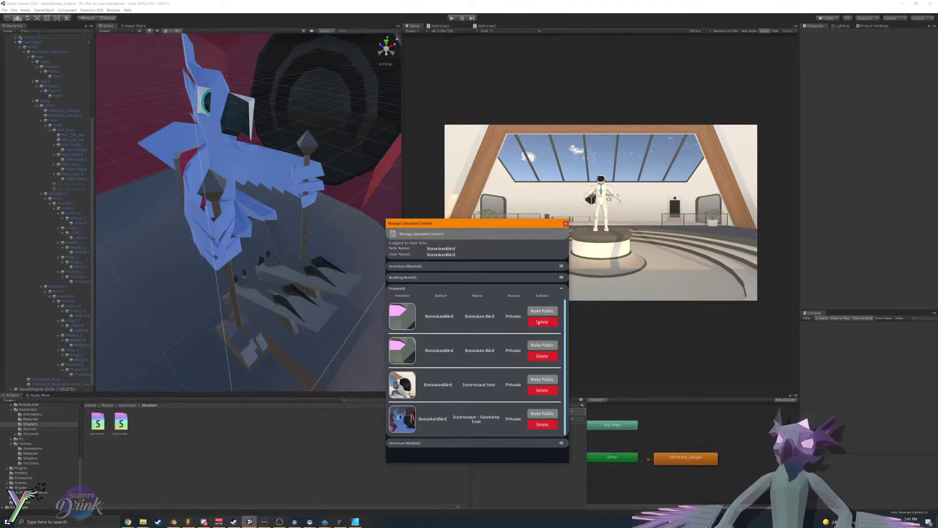
pyautogui.click(308, 320)
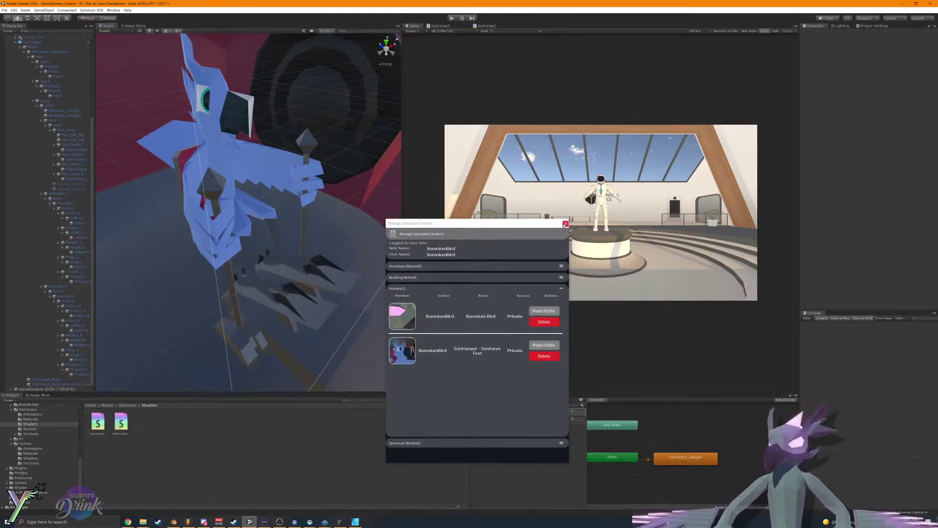
pyautogui.click(565, 224)
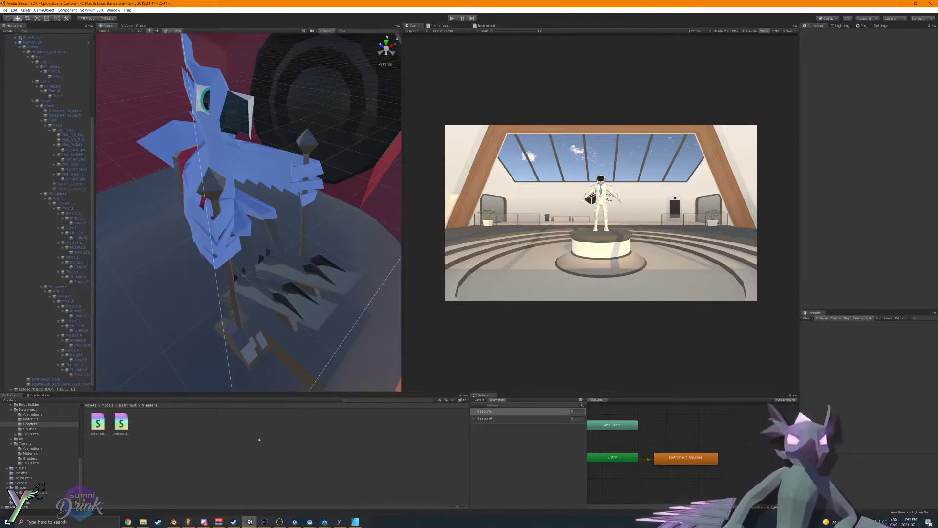
# Step: Open the Somnium Space Launcher and set the custom avatar Icetronaut - Gestures Test as the avatar in use
pyautogui.click(97, 522)
pyautogui.write('som')
pyautogui.press('Return')
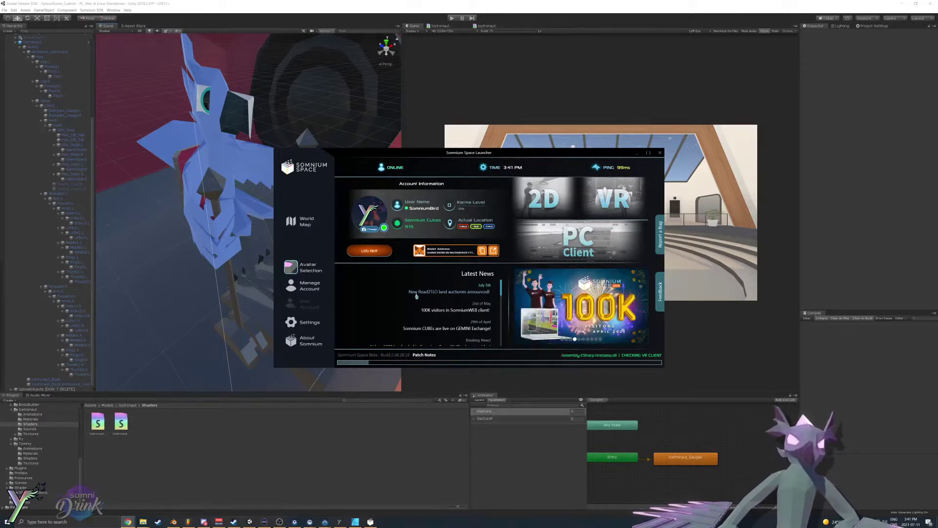
pyautogui.click(311, 268)
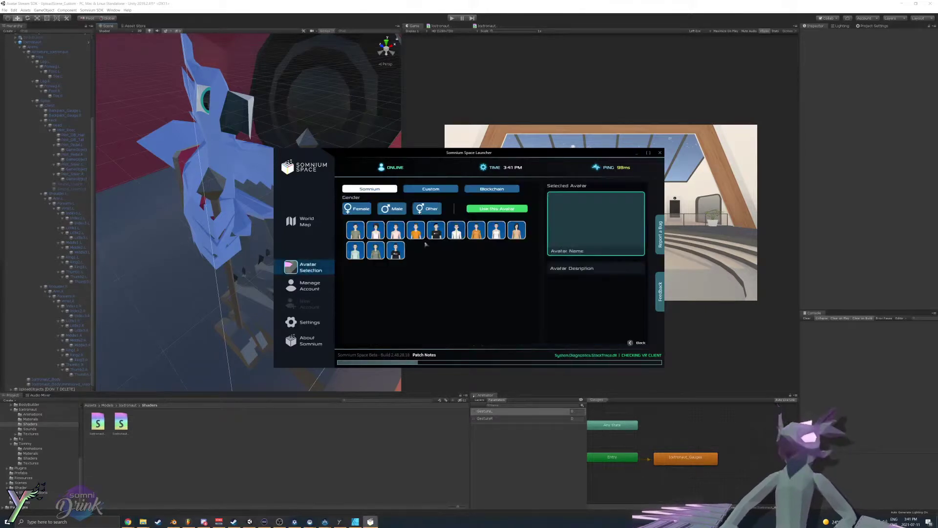
pyautogui.click(423, 192)
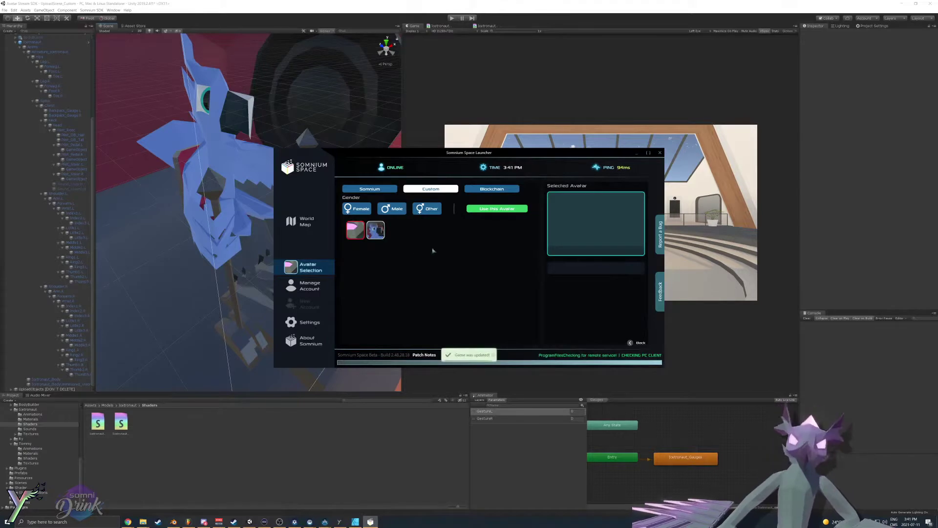
pyautogui.click(489, 209)
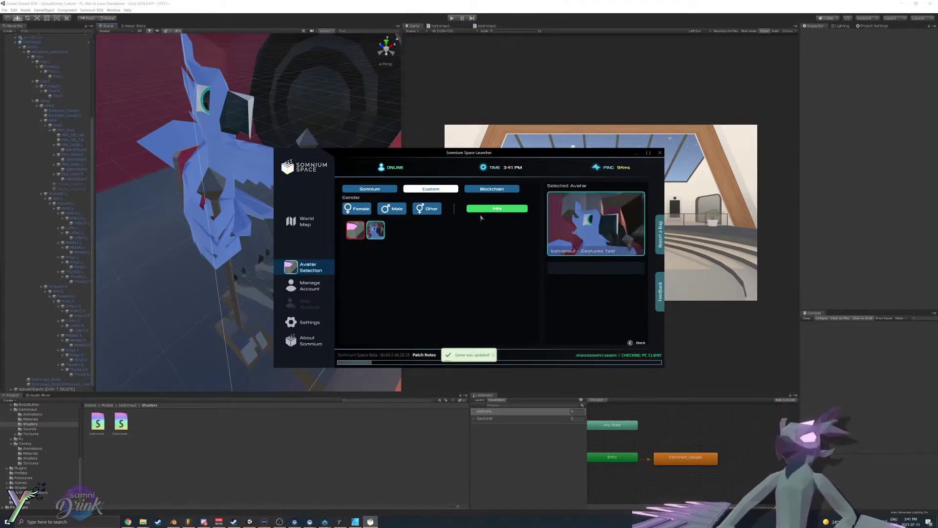
# Step: Examine the Tommy avatar among the blockchain avatars and on its OpenSea listing with the wallet signed in
pyautogui.click(479, 194)
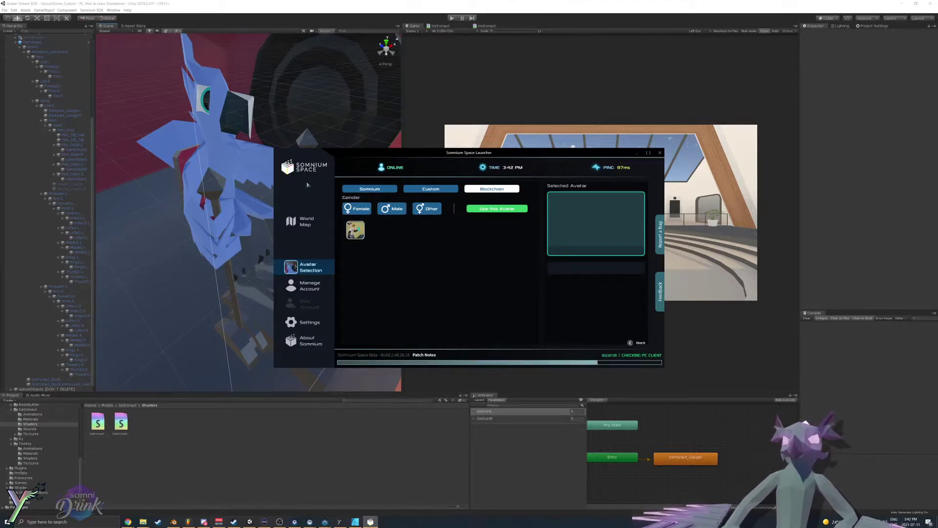
pyautogui.click(355, 229)
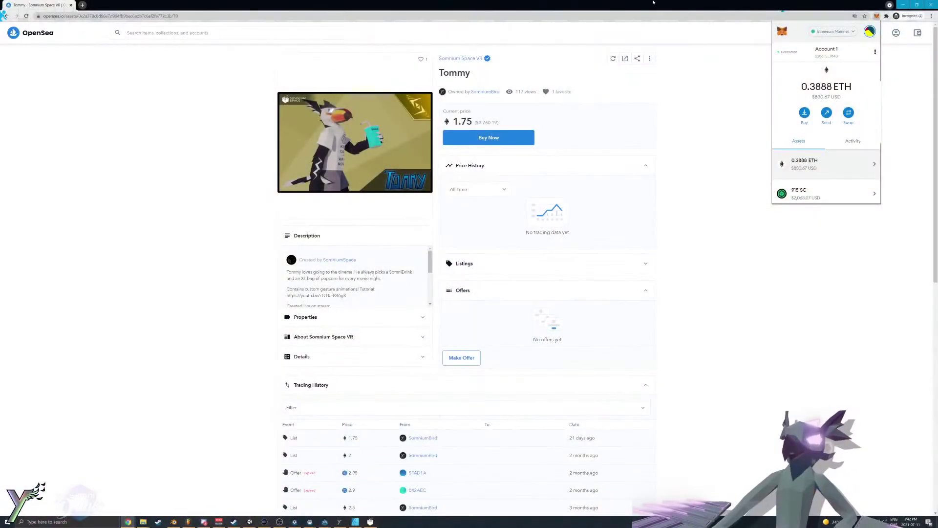
pyautogui.click(848, 273)
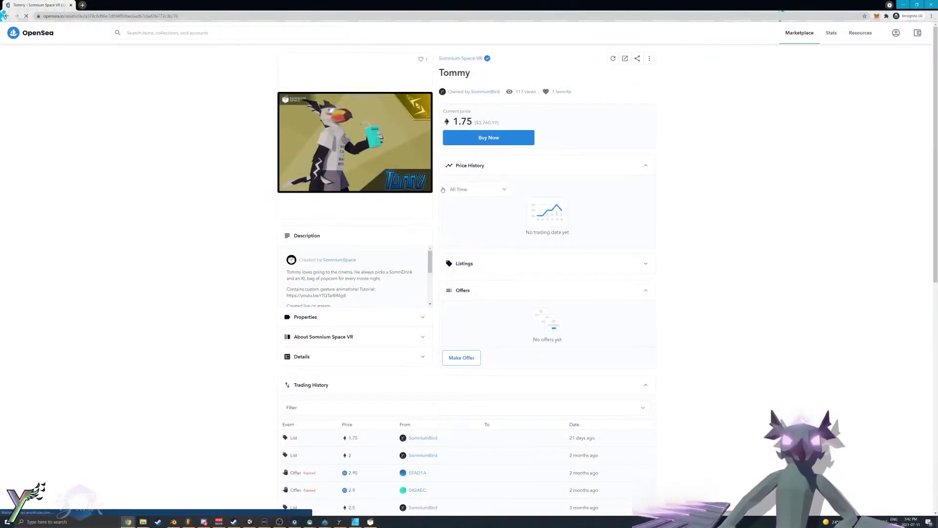
pyautogui.keyDown('ctrl'); pyautogui.scroll(4, 423, 208); pyautogui.keyUp('ctrl')
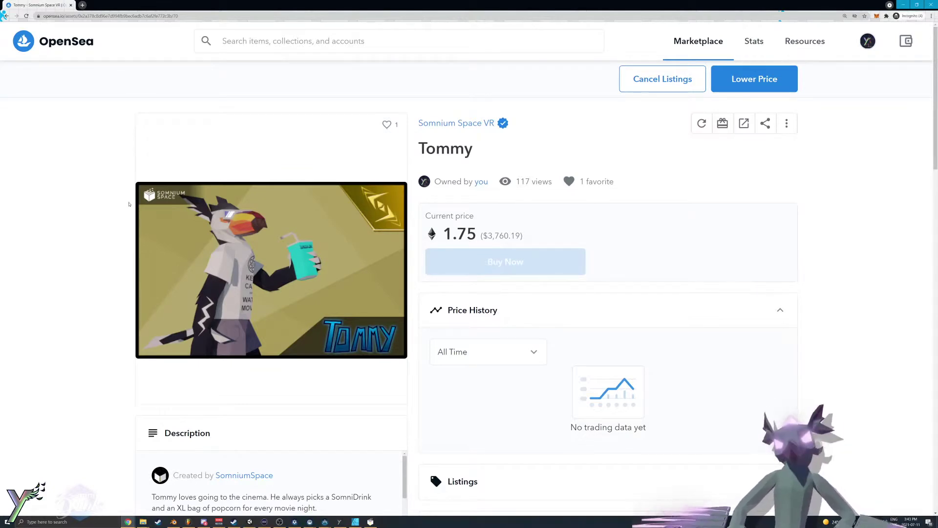
pyautogui.scroll(-3, 202, 217)
pyautogui.scroll(3, 195, 279)
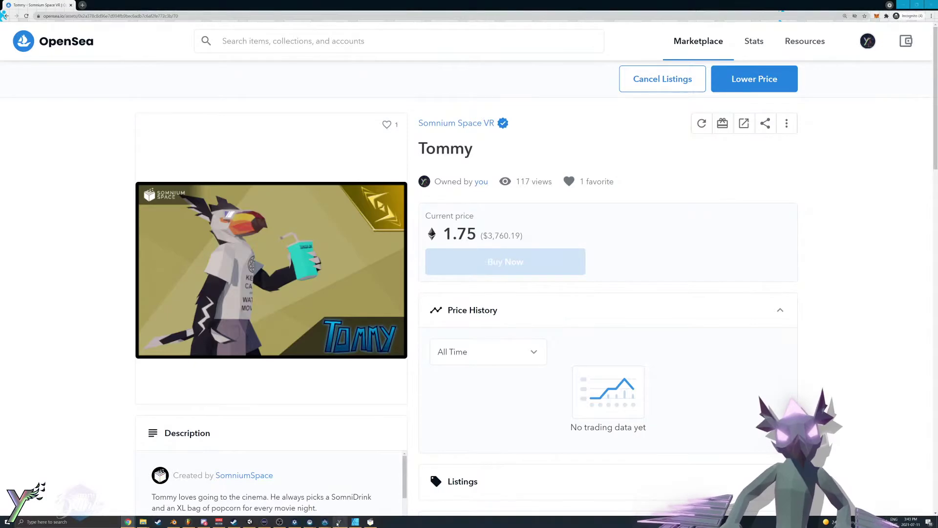
# Step: Close the running background application with the Y logo
pyautogui.rightClick(337, 518)
pyautogui.click(326, 508)
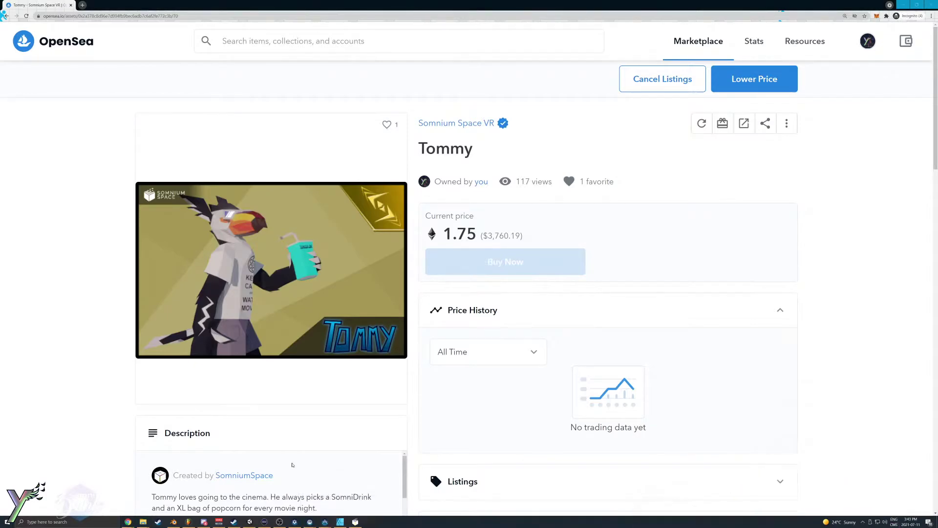